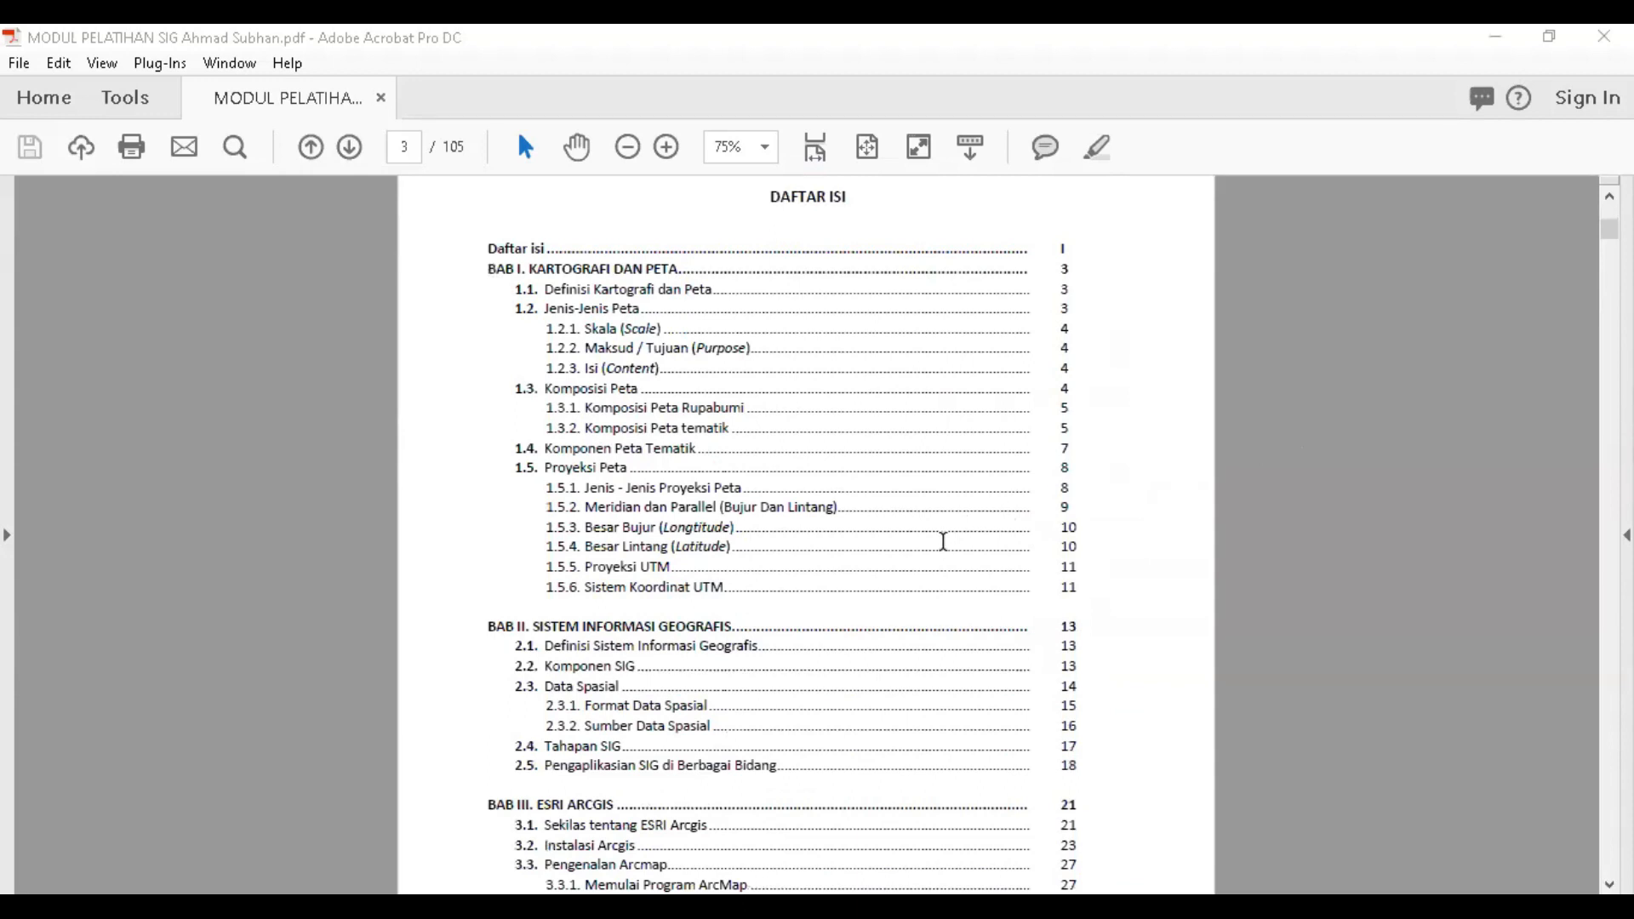
- Bracket the BAB I Kartografi dan Peta entries in the table of contents with a red freehand line and clear the marks
left_click(1099, 150)
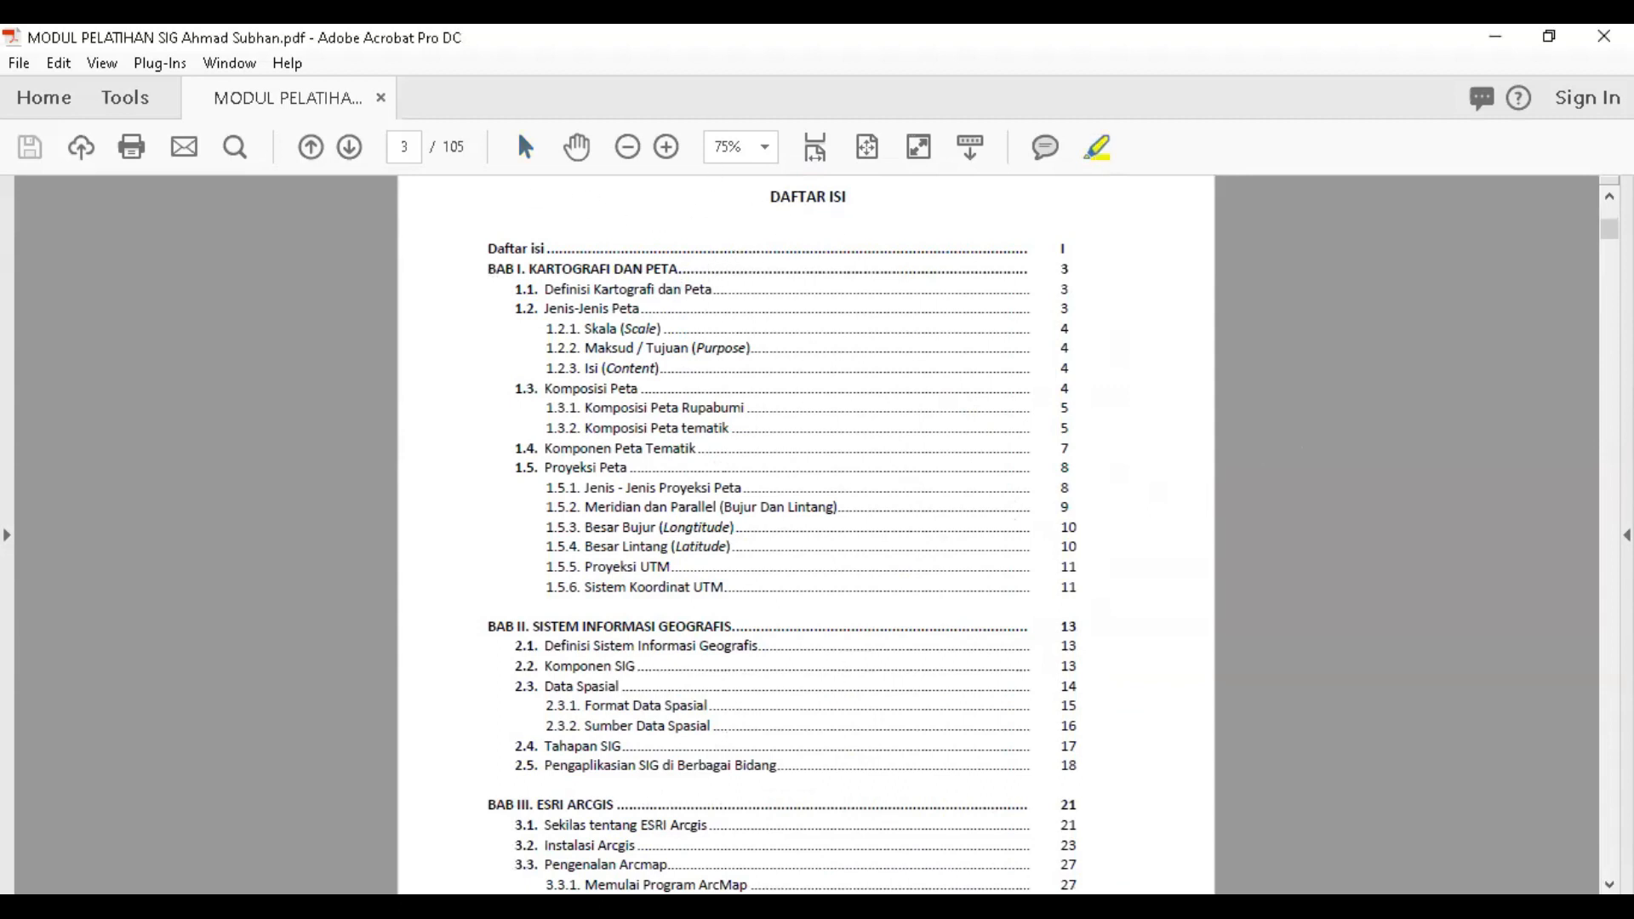
mouse_move(1088, 268)
left_mouse_down()
mouse_move(1132, 329)
mouse_move(1097, 595)
left_mouse_up()
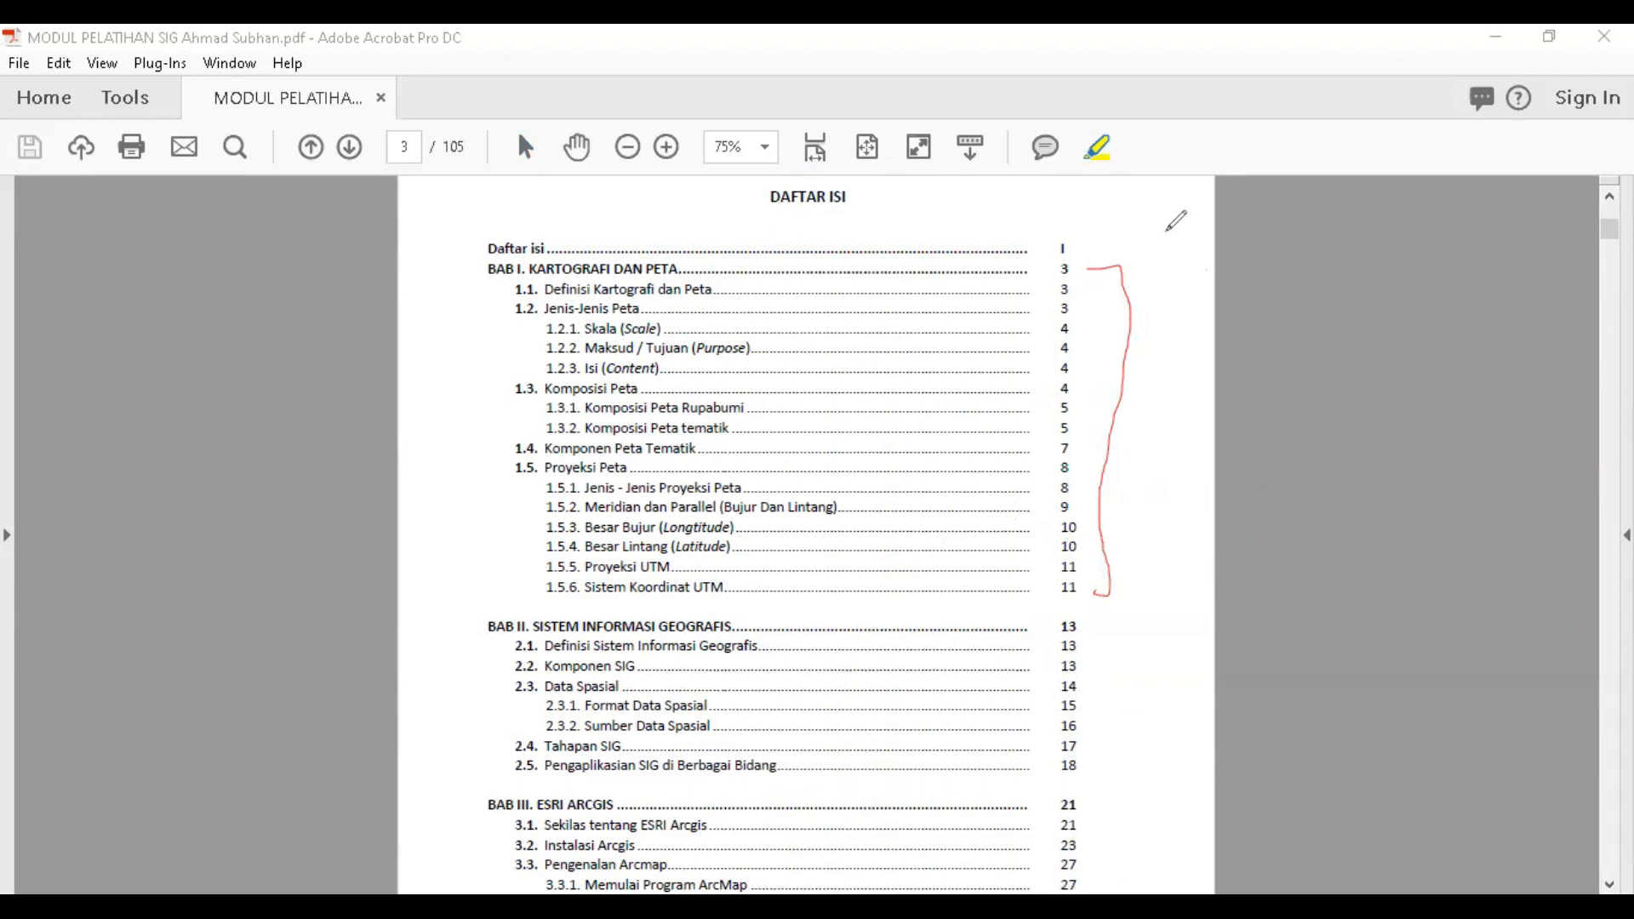
left_click_drag(1043, 484, 1106, 481)
left_click(1147, 221)
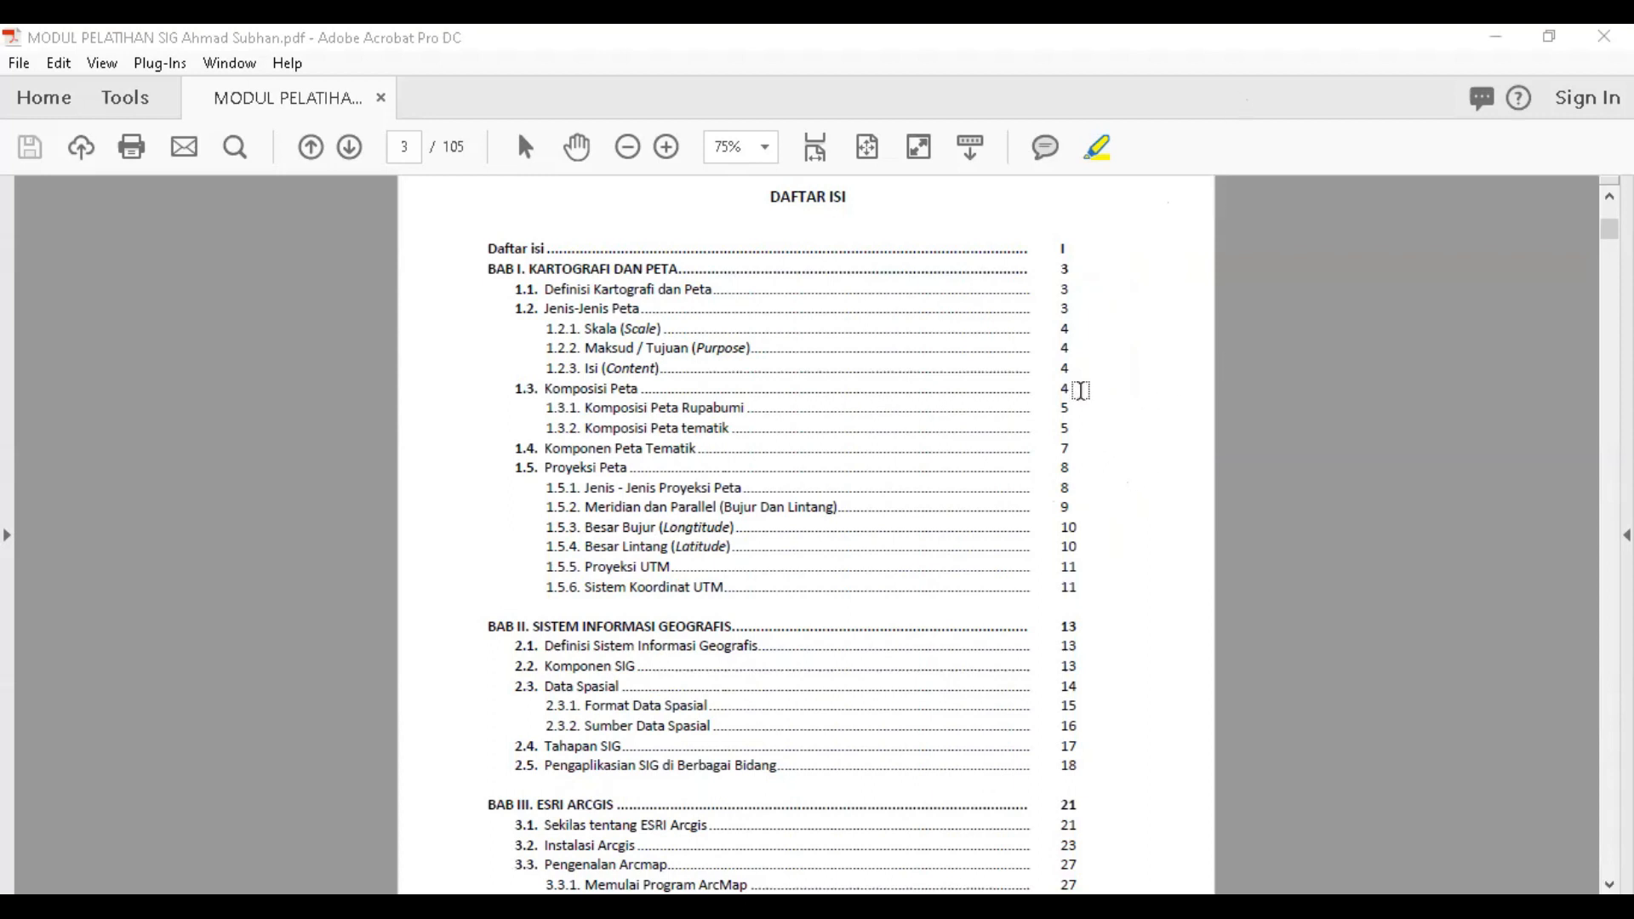
- Bracket the BAB II Sistem Informasi Geografis entries with a red freehand line and clear the marks
scroll(1080, 391, "down", 3)
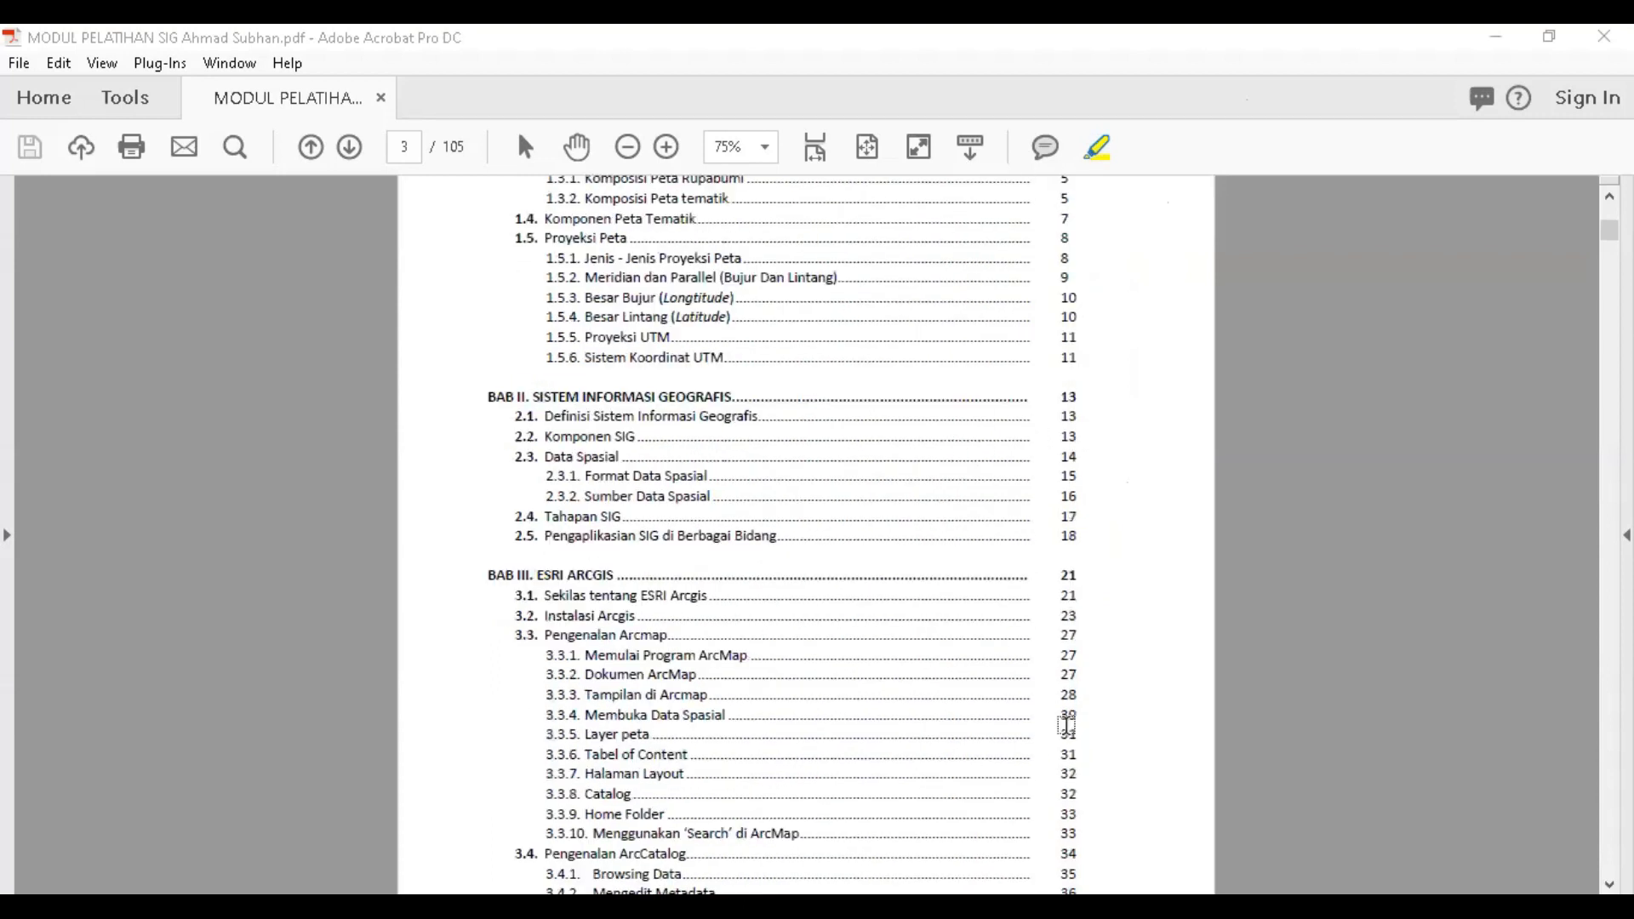
mouse_move(1092, 391)
left_mouse_down()
mouse_move(1110, 405)
mouse_move(1113, 502)
mouse_move(1064, 546)
left_mouse_up()
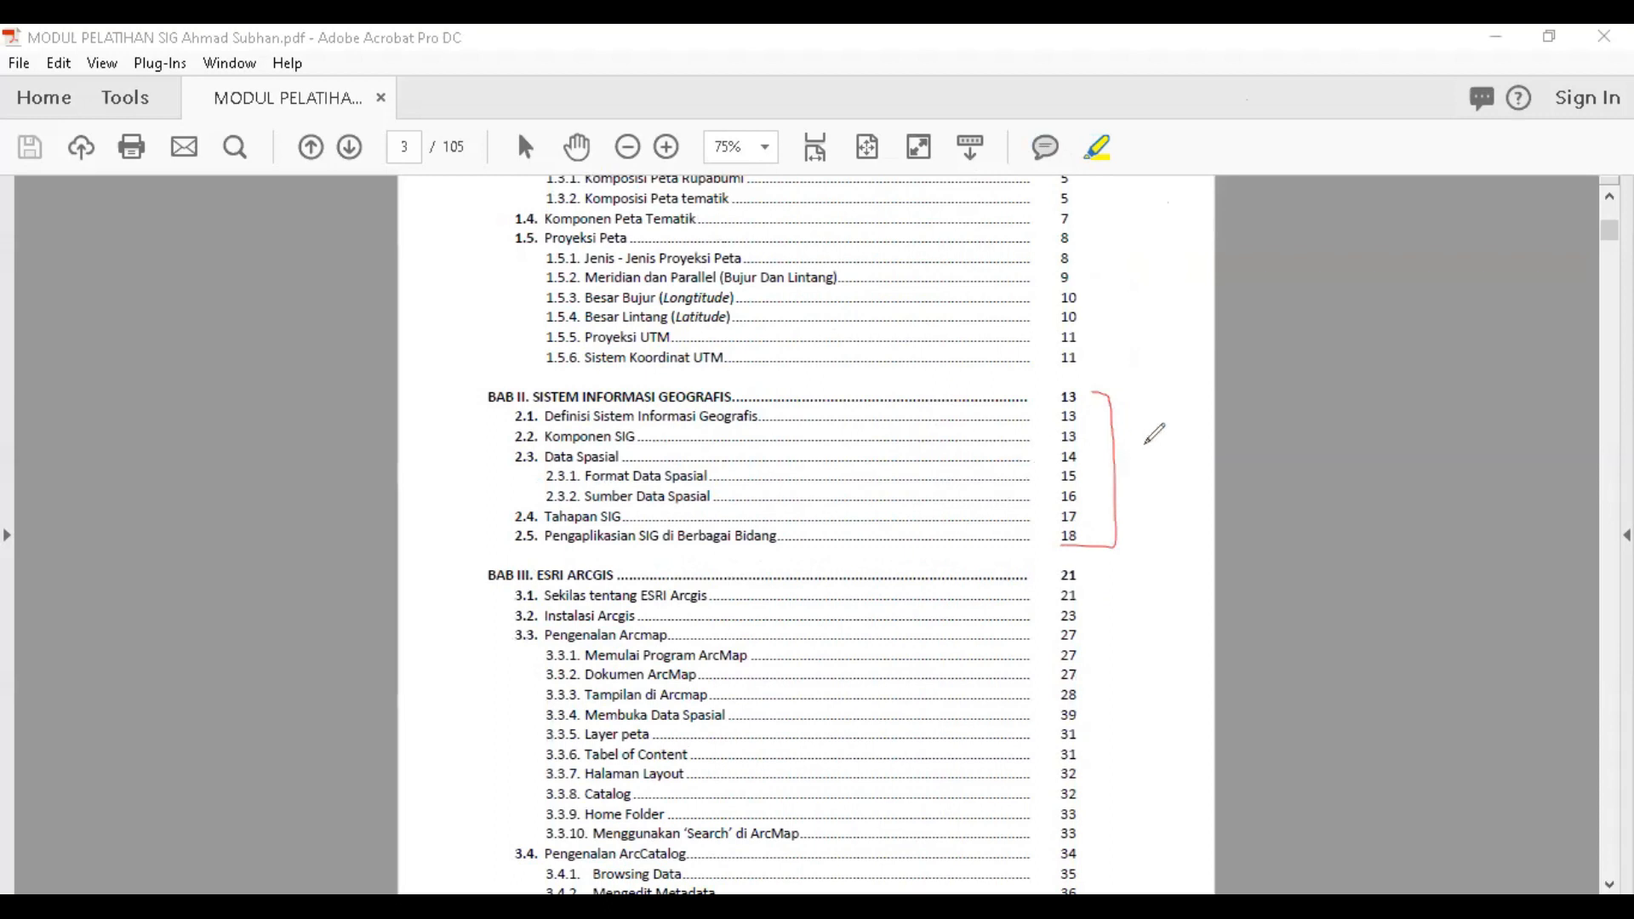
left_click_drag(1084, 493, 1103, 493)
left_click(1137, 222)
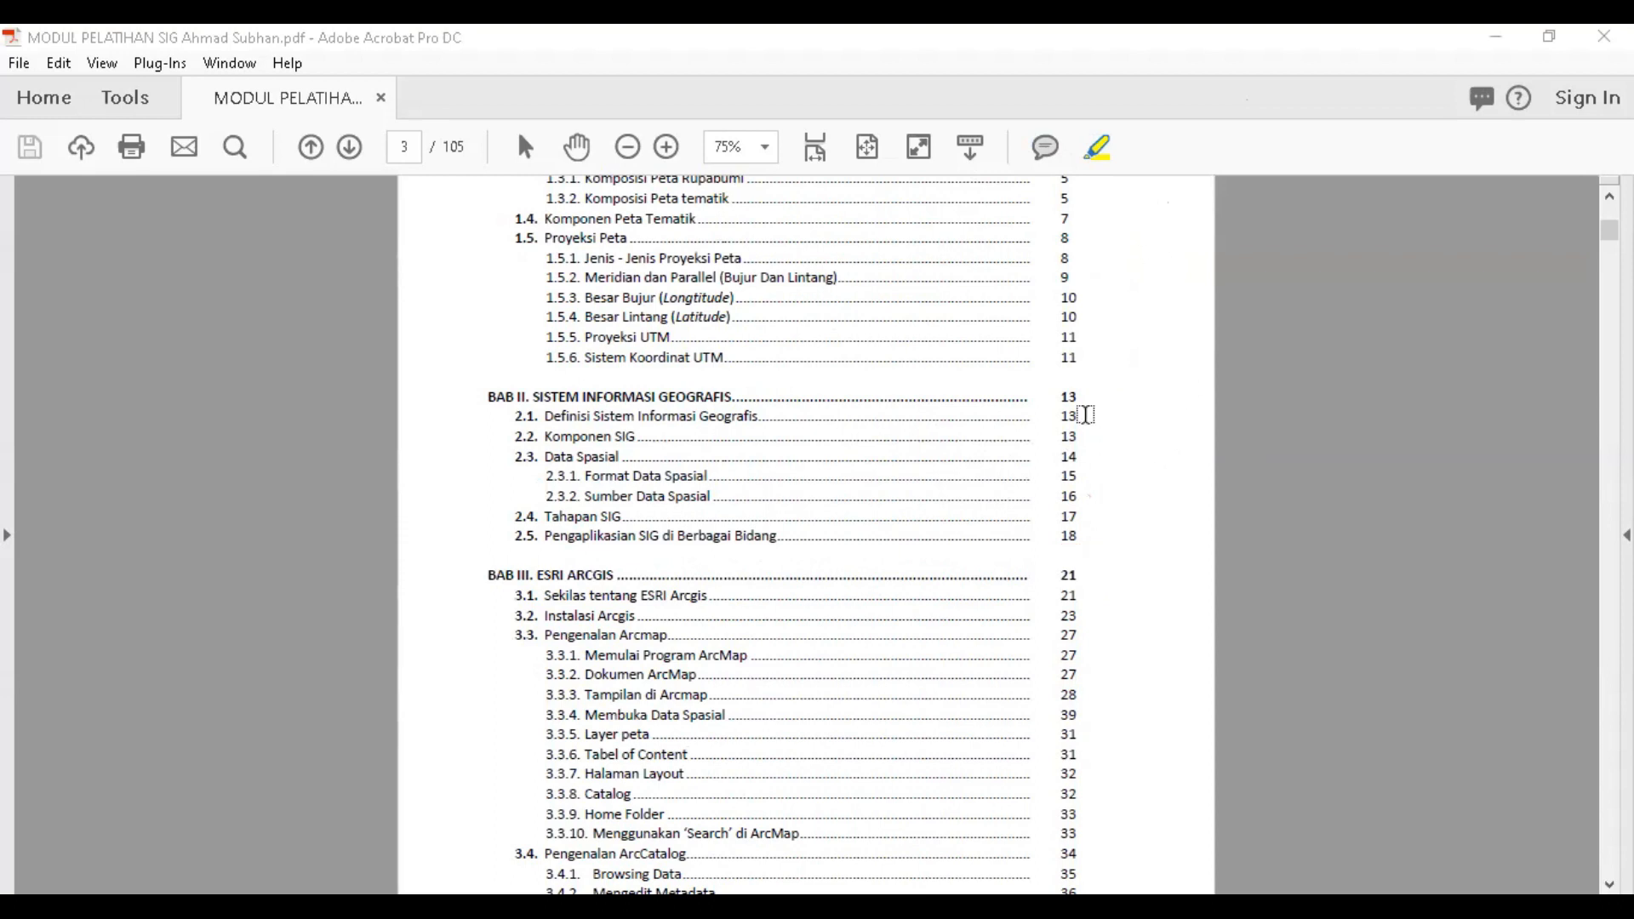
- Try to mark the start of the BAB III ESRI ArcGIS entries beside the page numbers and undo the stroke
scroll(1086, 414, "down", 5)
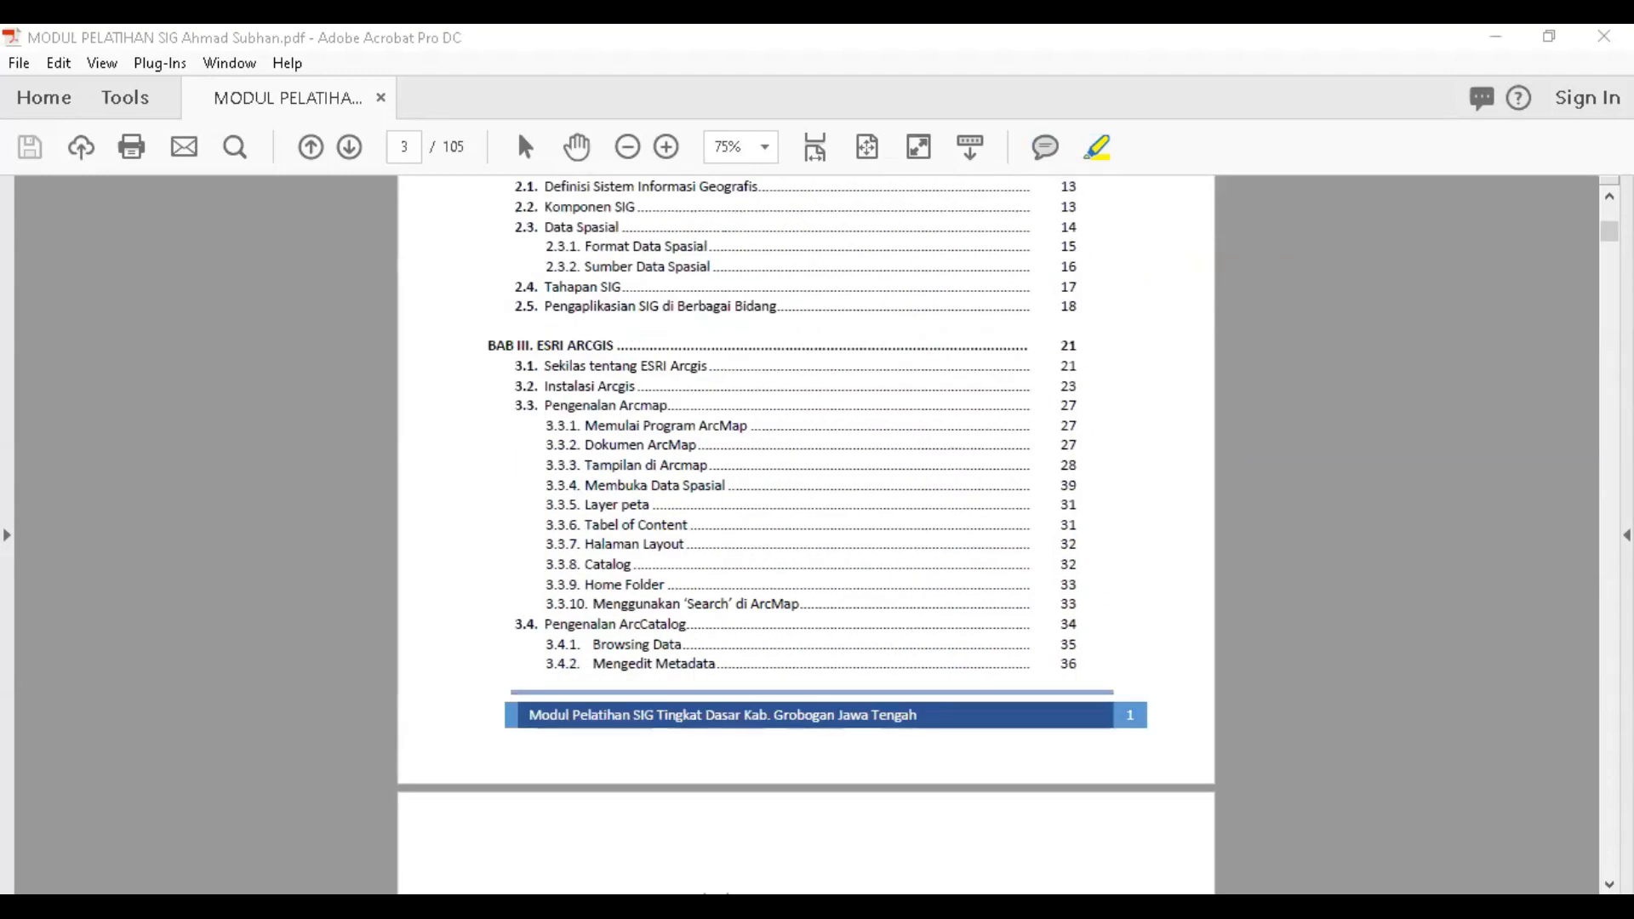
left_click_drag(1097, 388, 1122, 380)
key("ctrl+z")
- Review the table of contents across the chapters, focusing on the BAB III ESRI ArcGIS topics on ArcMap, ArcCatalog and Arcscene
scroll(956, 510, "down", 6)
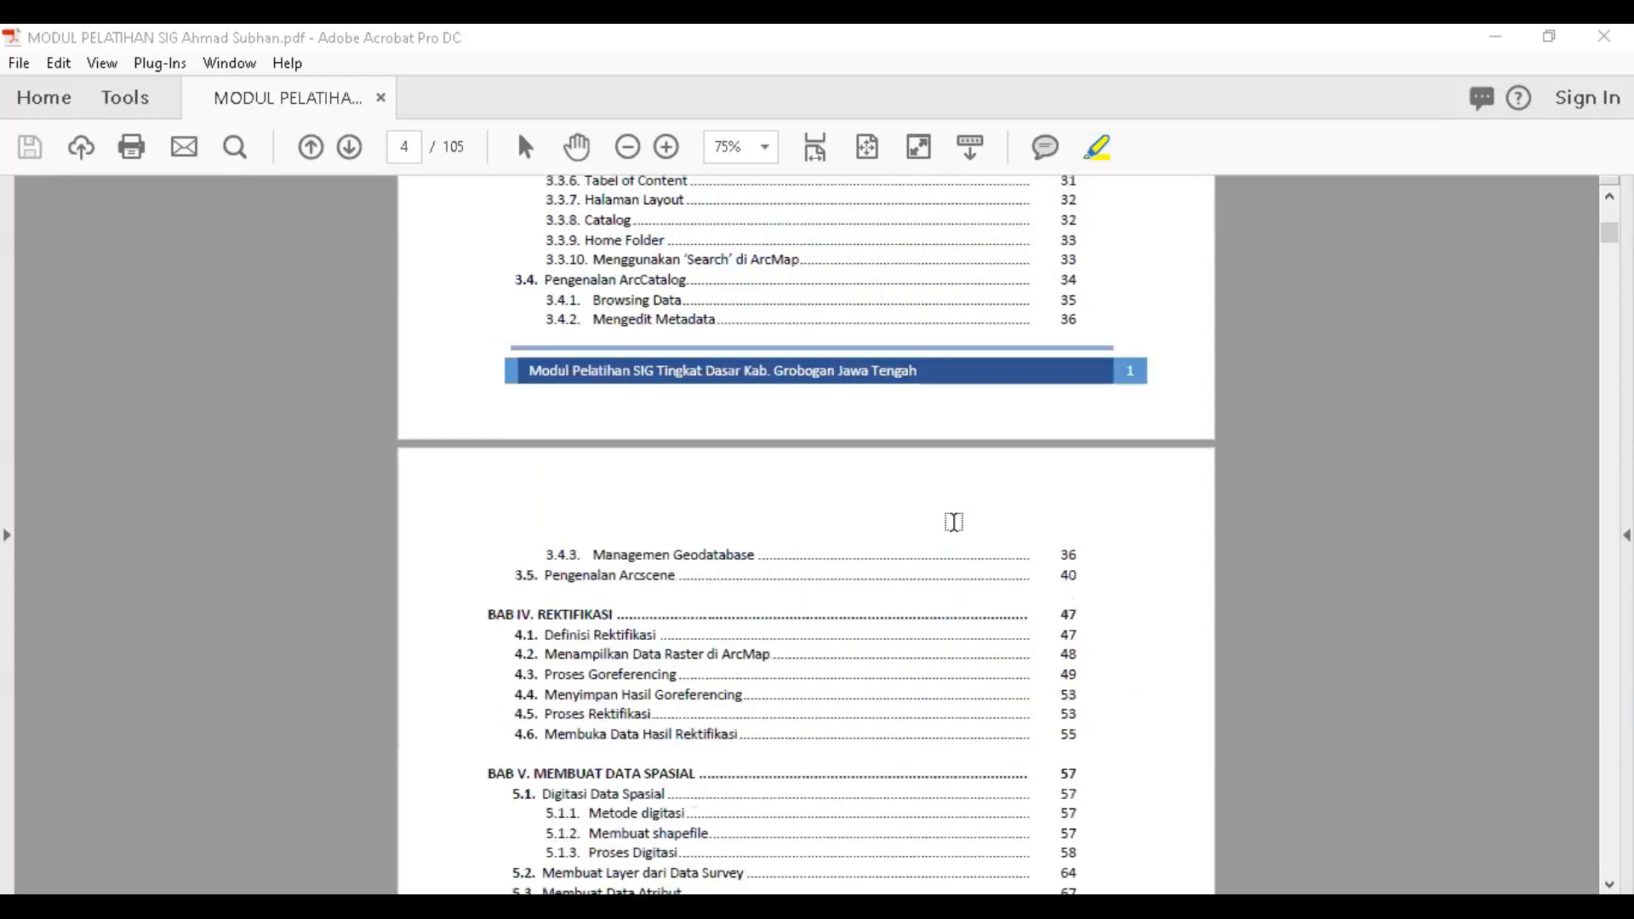
scroll(956, 539, "down", 1)
scroll(956, 548, "down", 4)
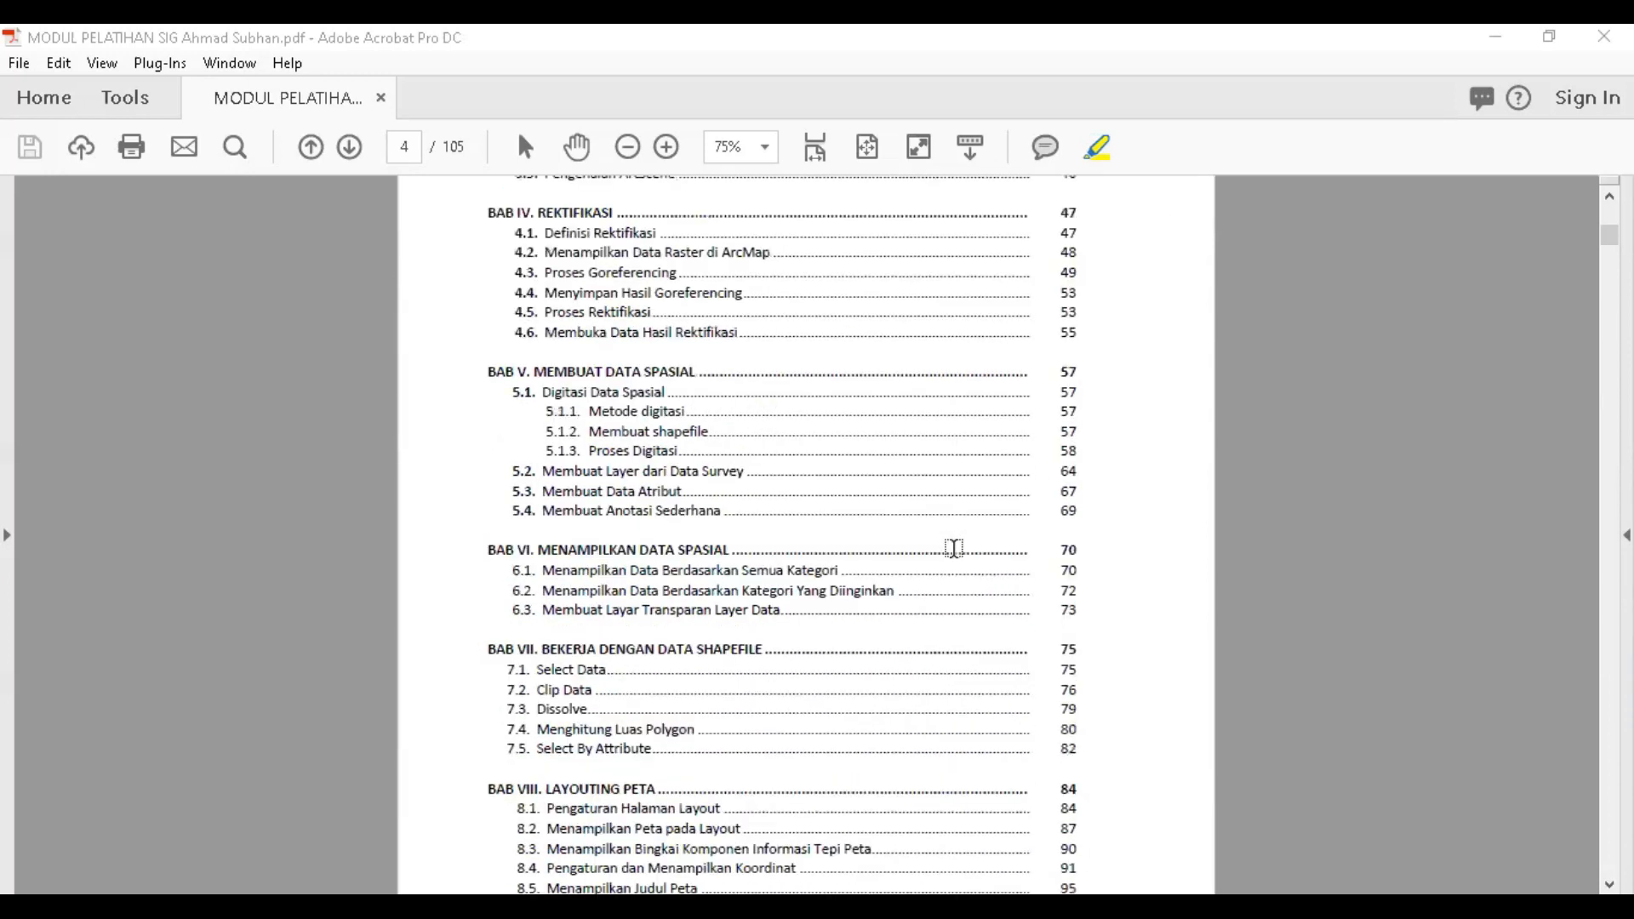
scroll(956, 549, "up", 10)
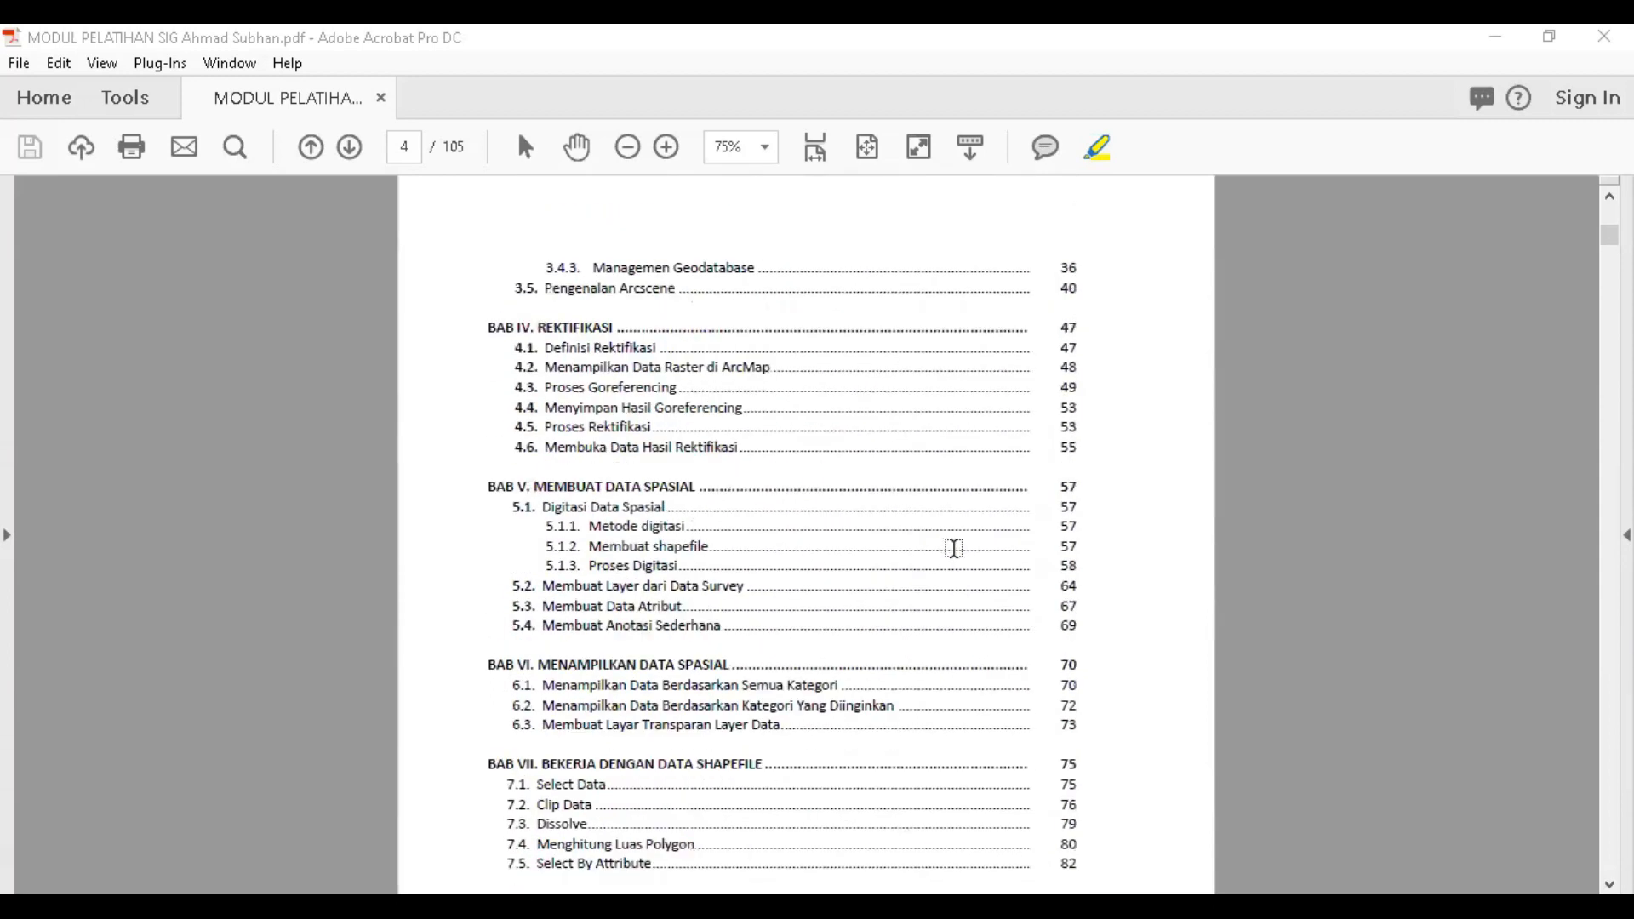
scroll(954, 548, "up", 1)
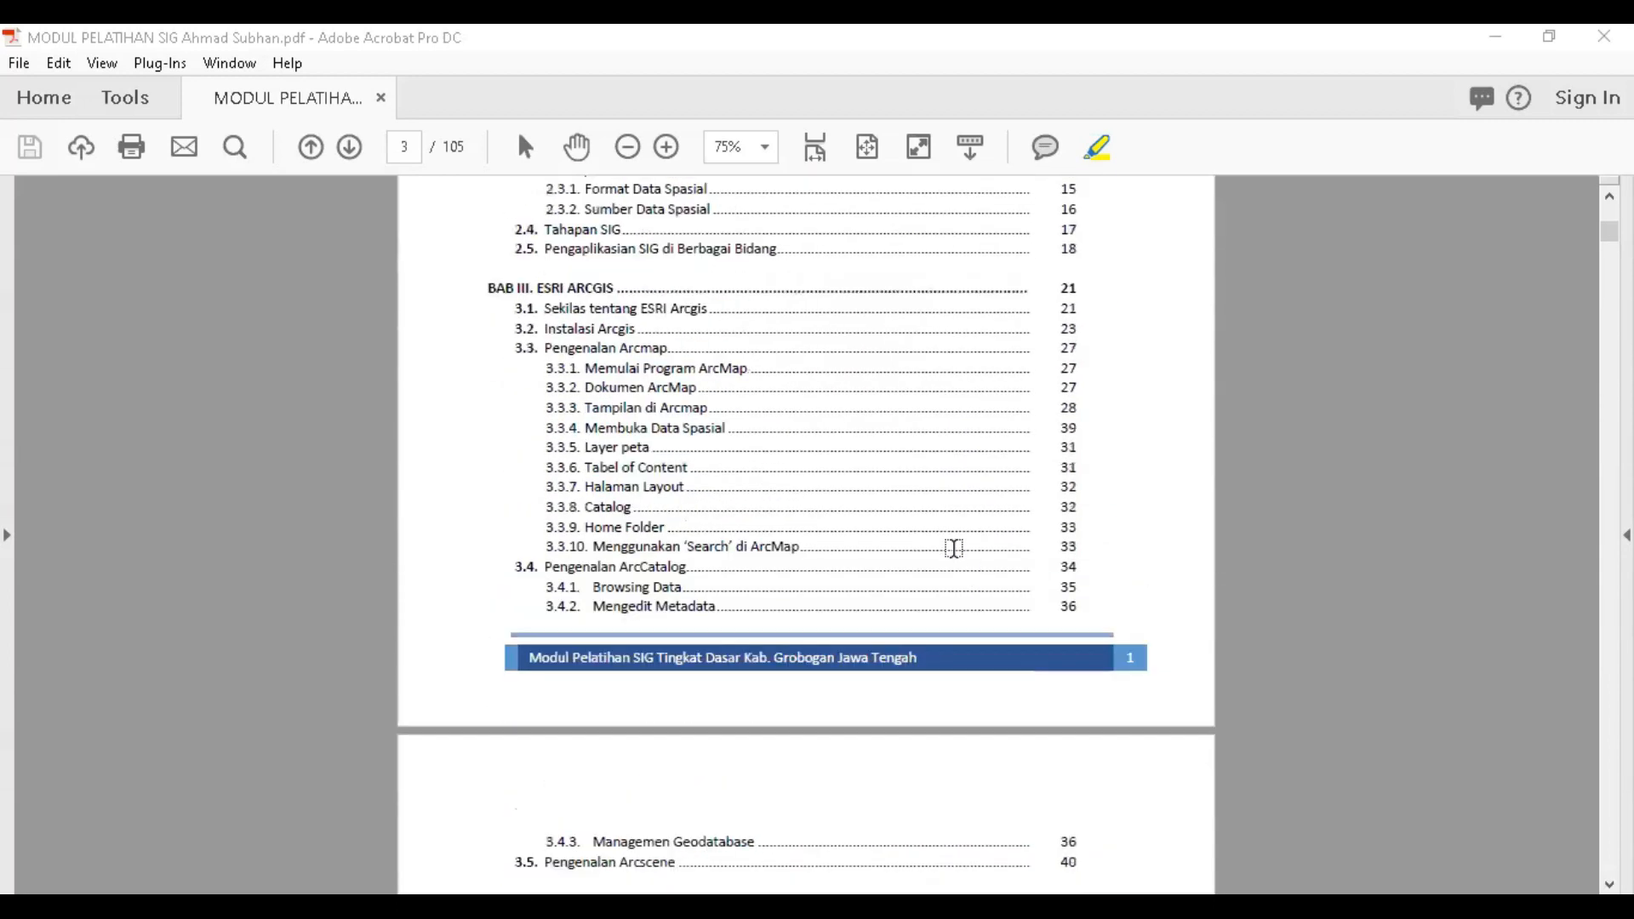
scroll(1023, 565, "up", 2)
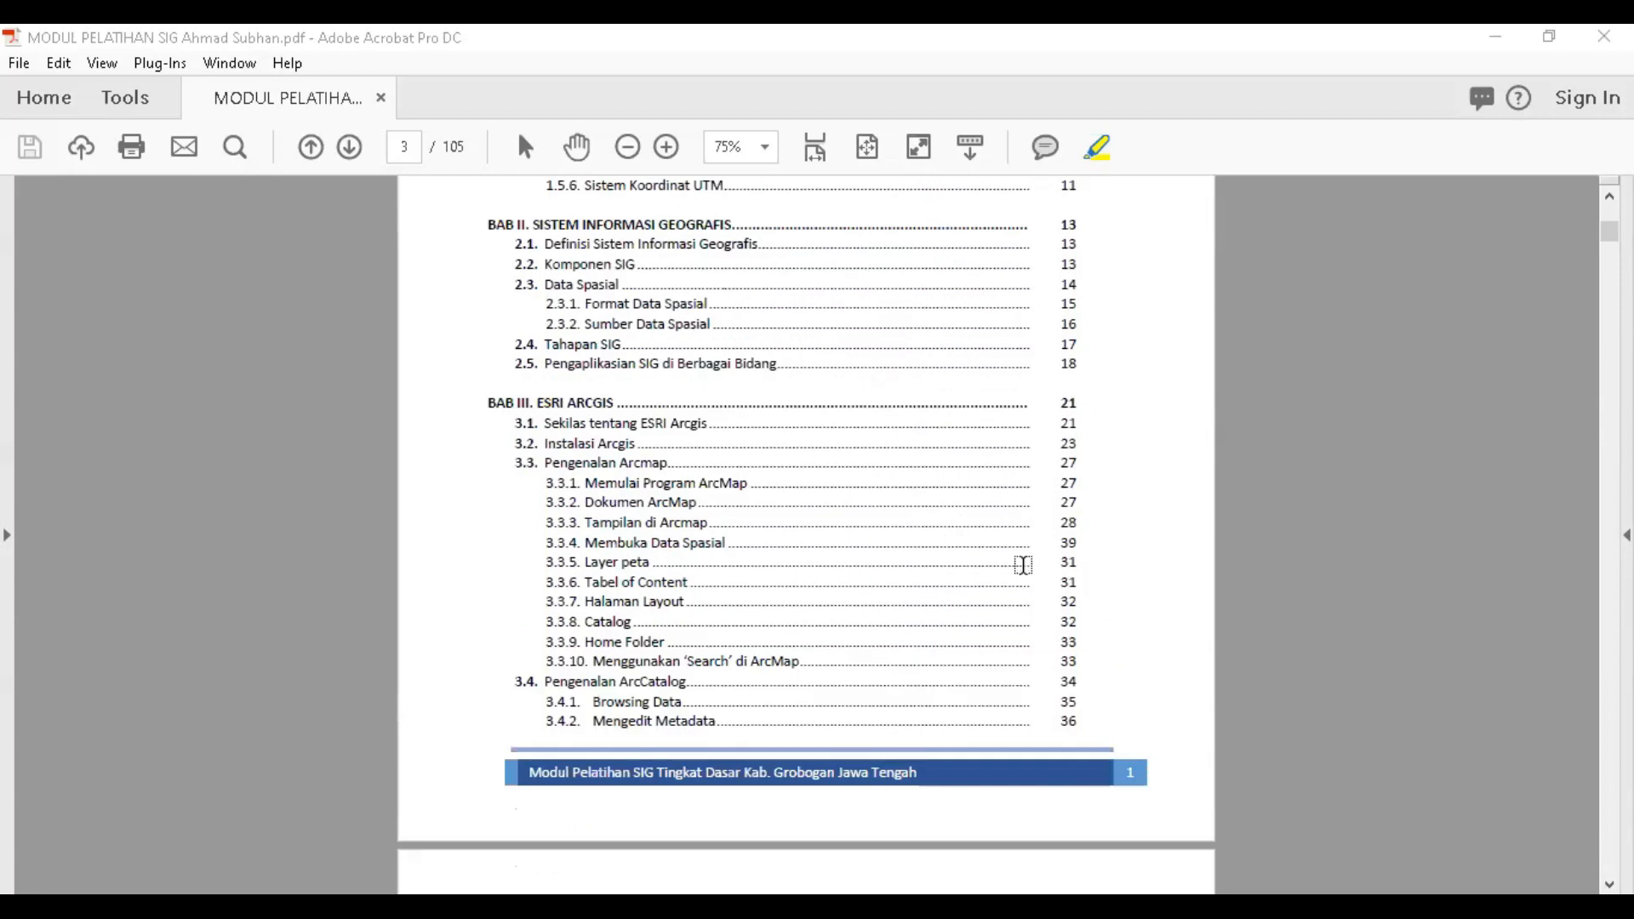
scroll(1077, 540, "up", 1)
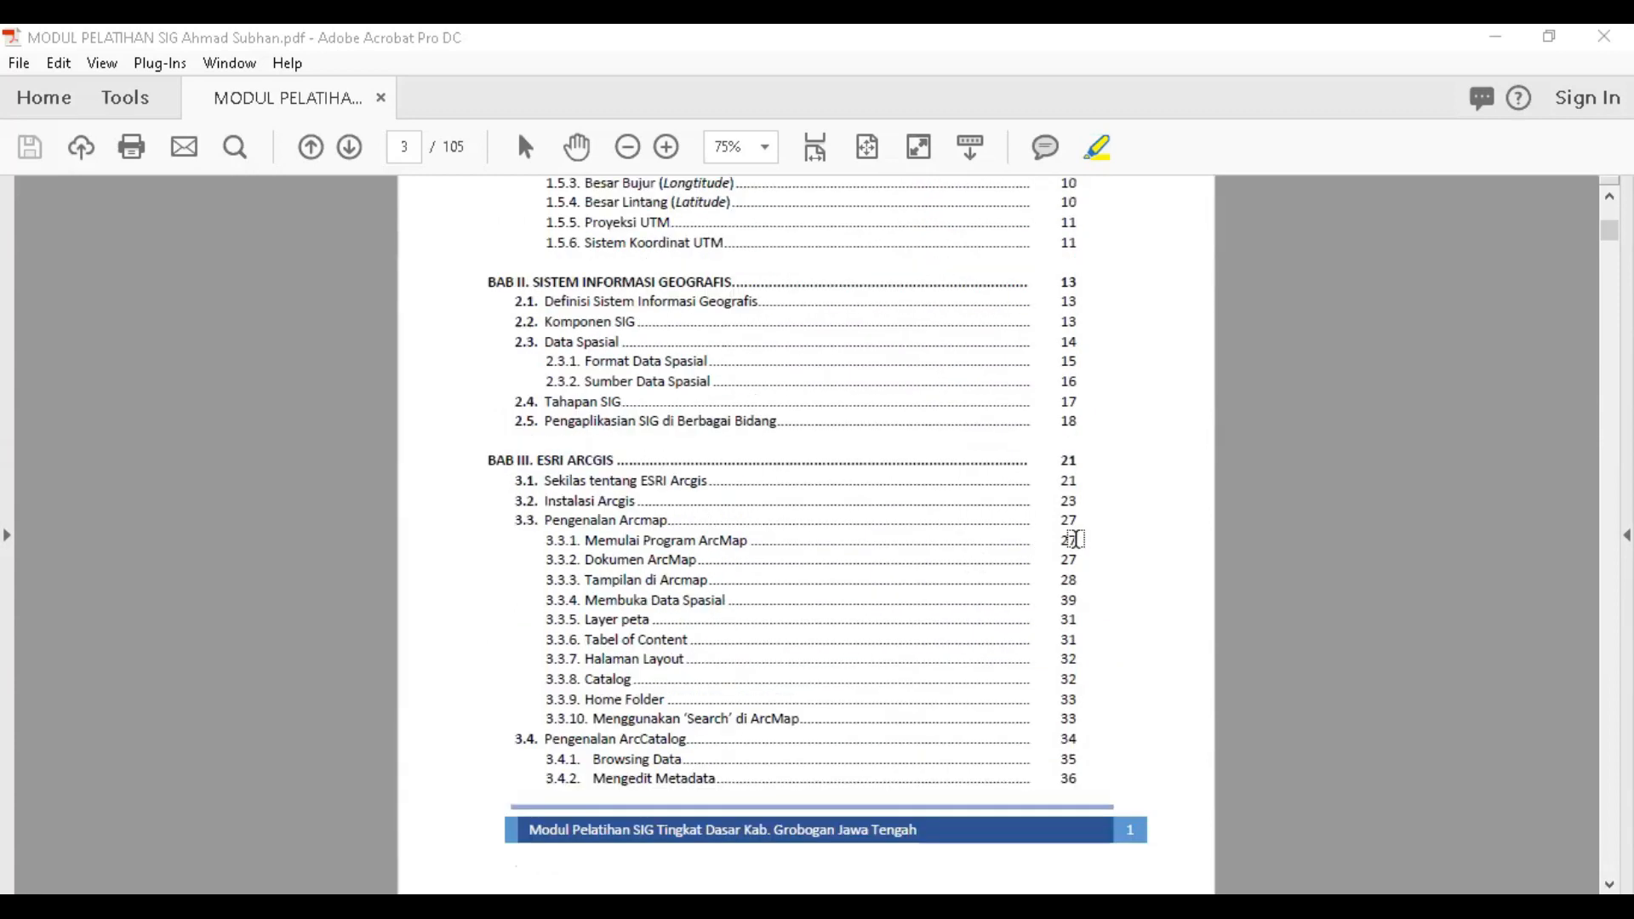
scroll(1090, 528, "up", 3)
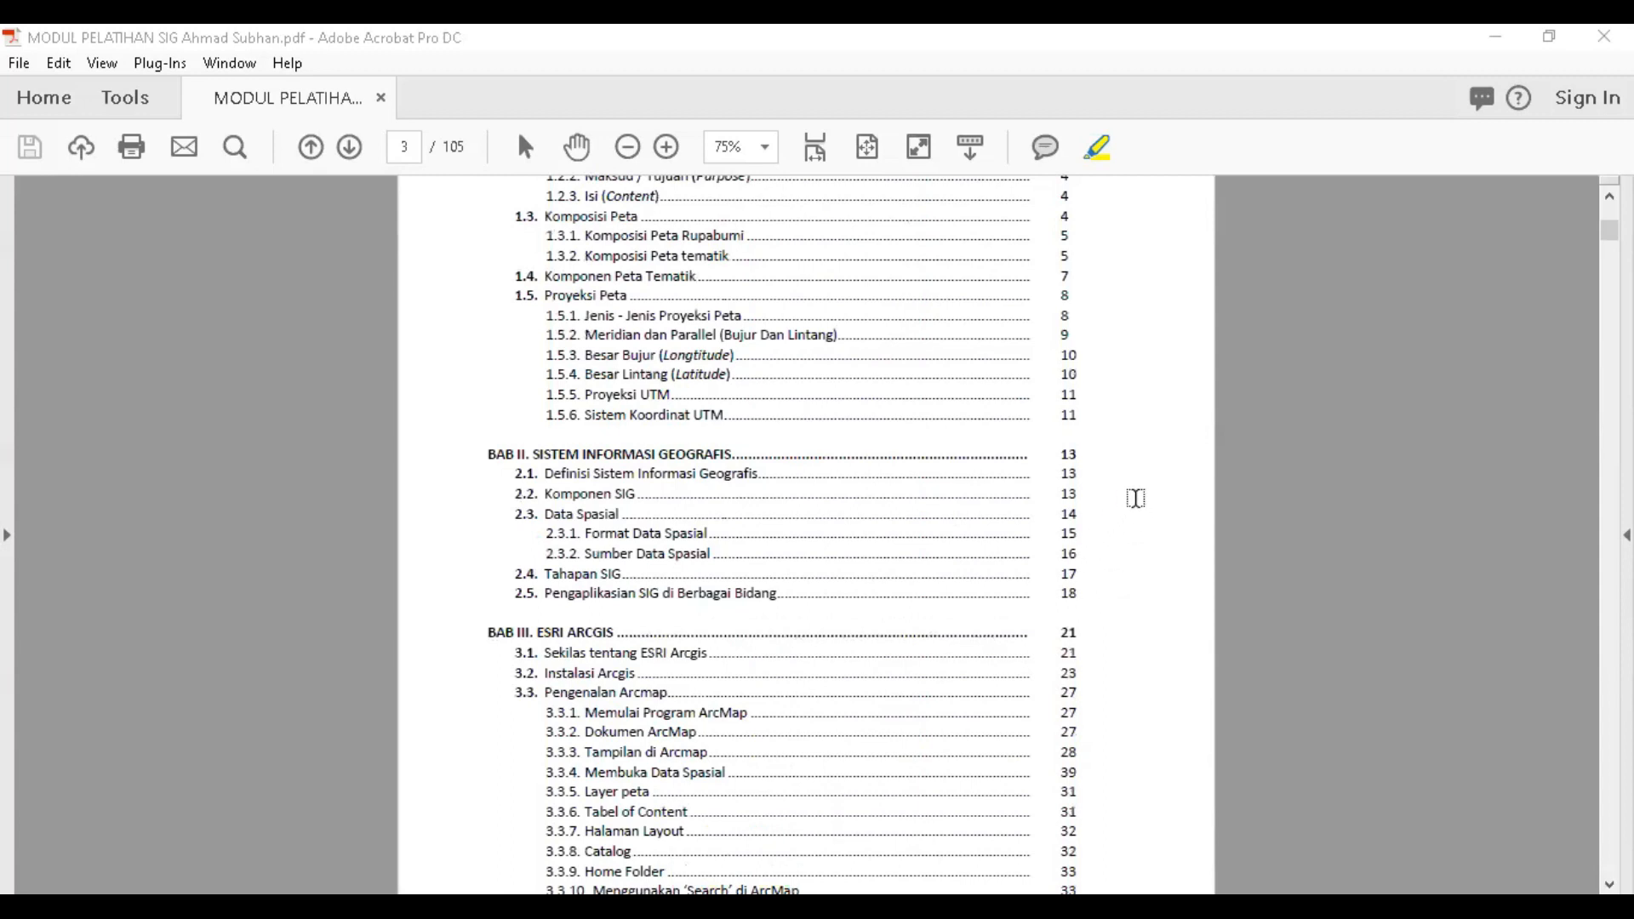
scroll(1128, 538, "up", 1)
scroll(1090, 590, "up", 1)
scroll(1087, 589, "down", 5)
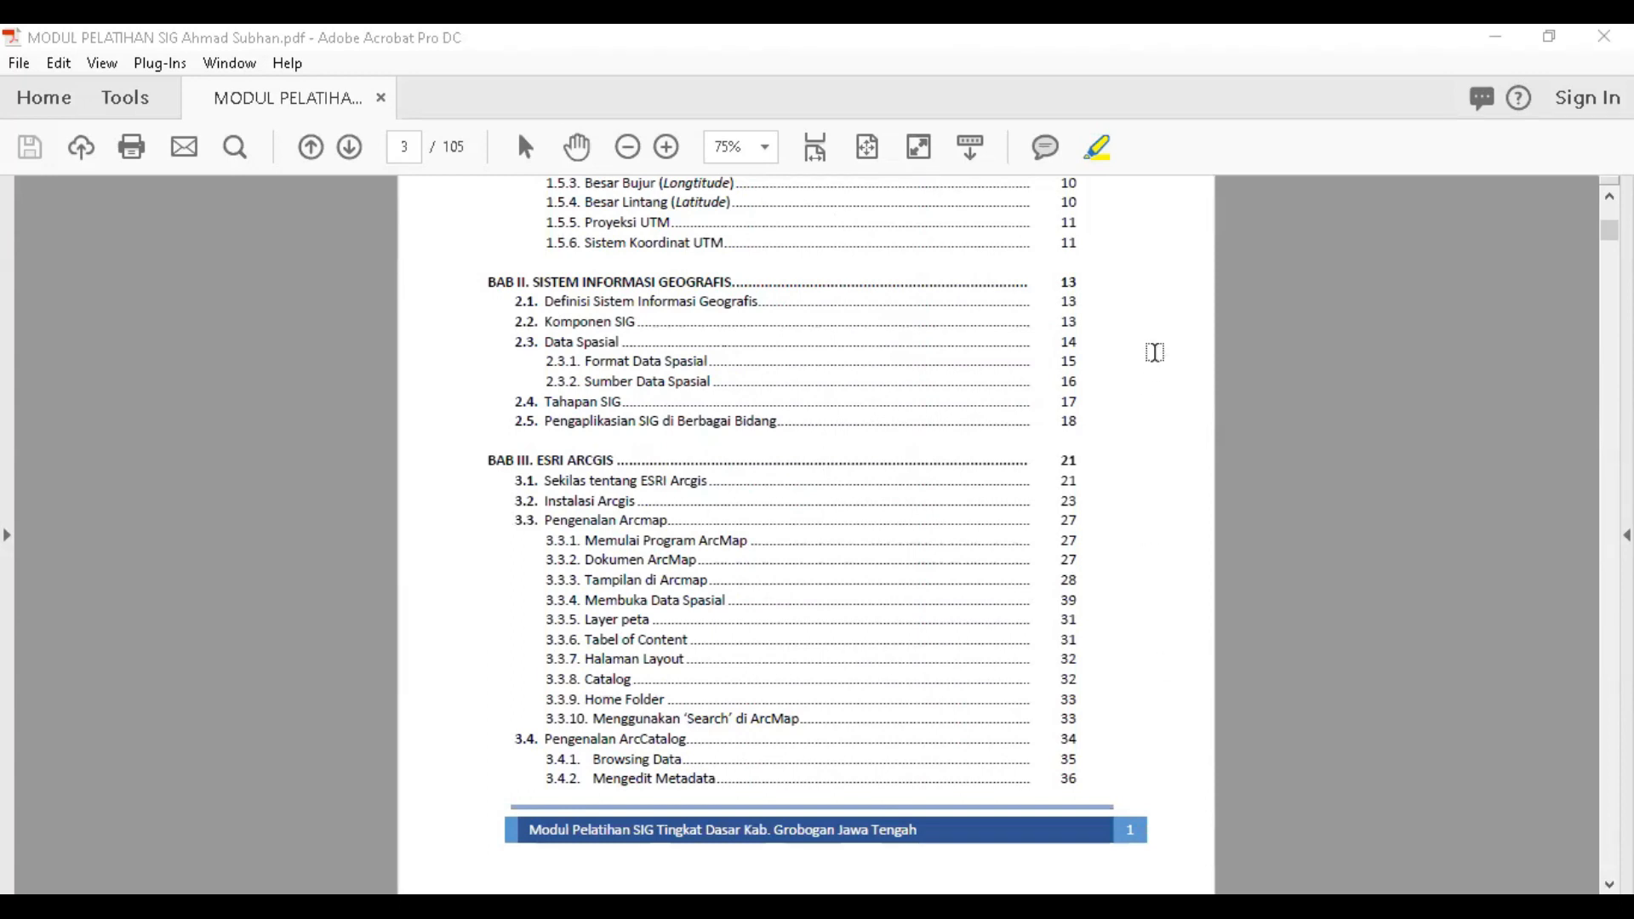
scroll(1147, 381, "down", 2)
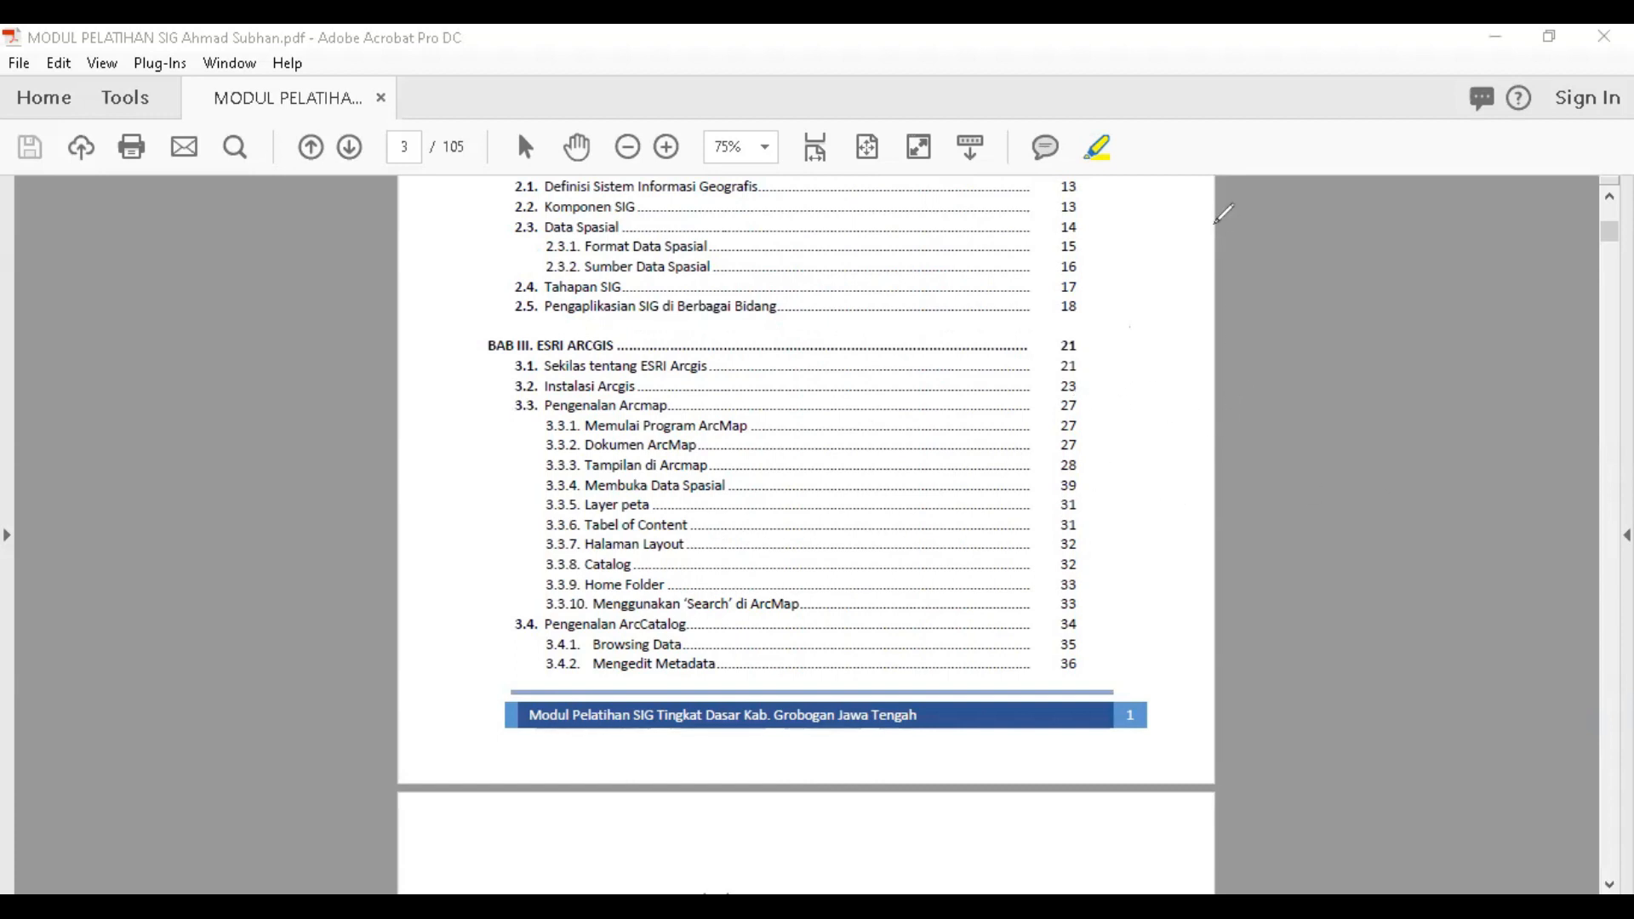
scroll(1088, 419, "down", 3)
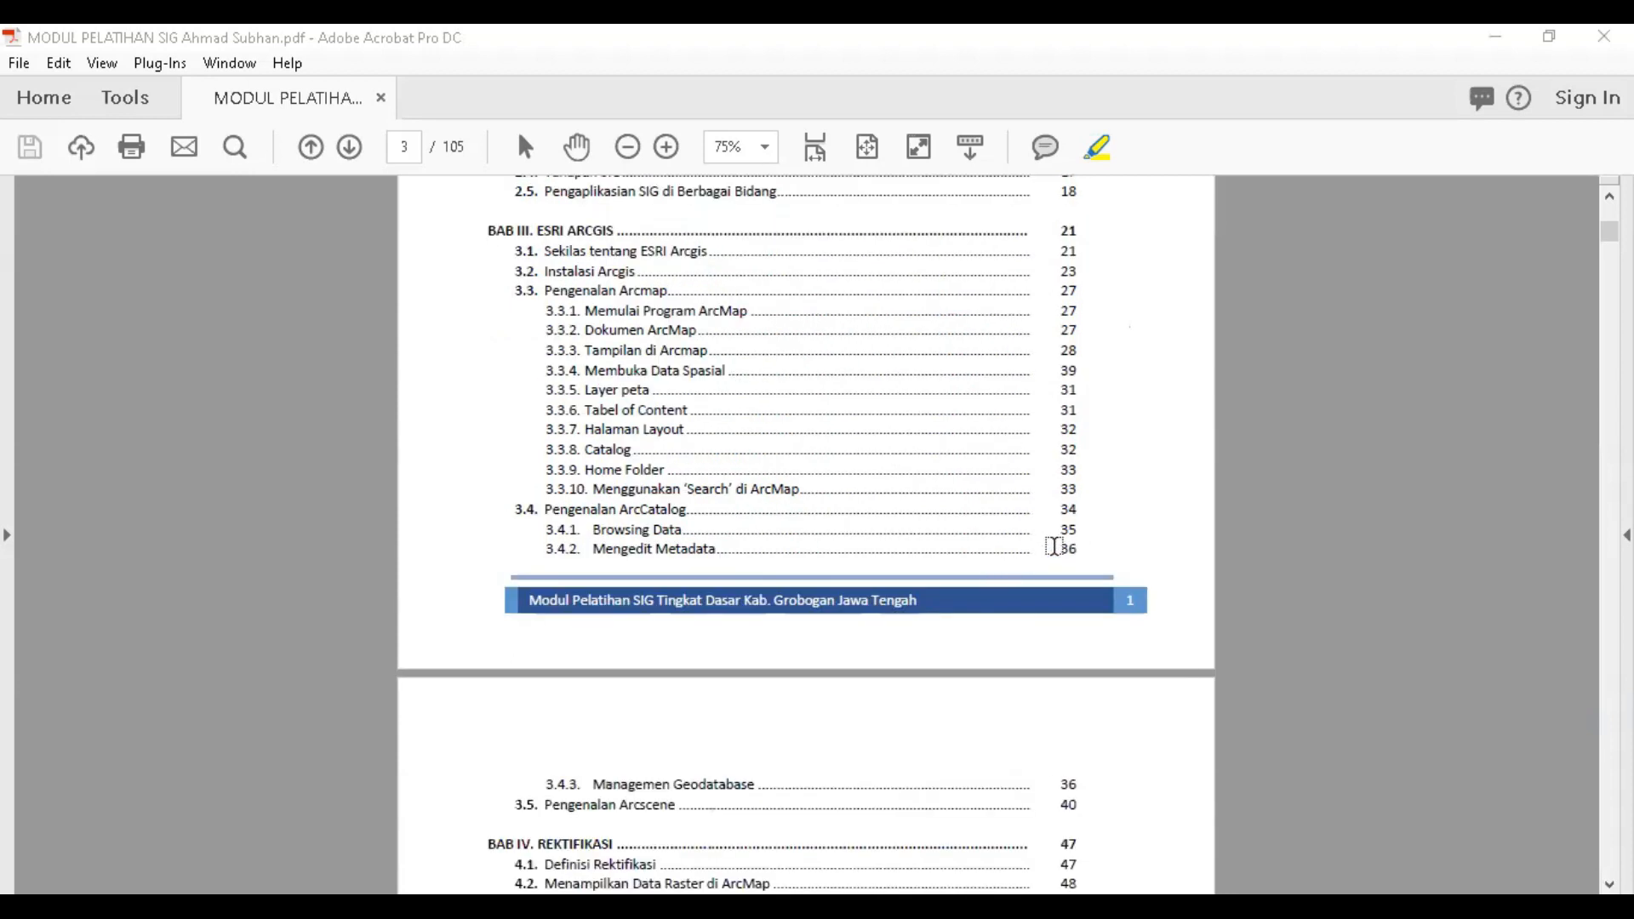
scroll(891, 494, "up", 1)
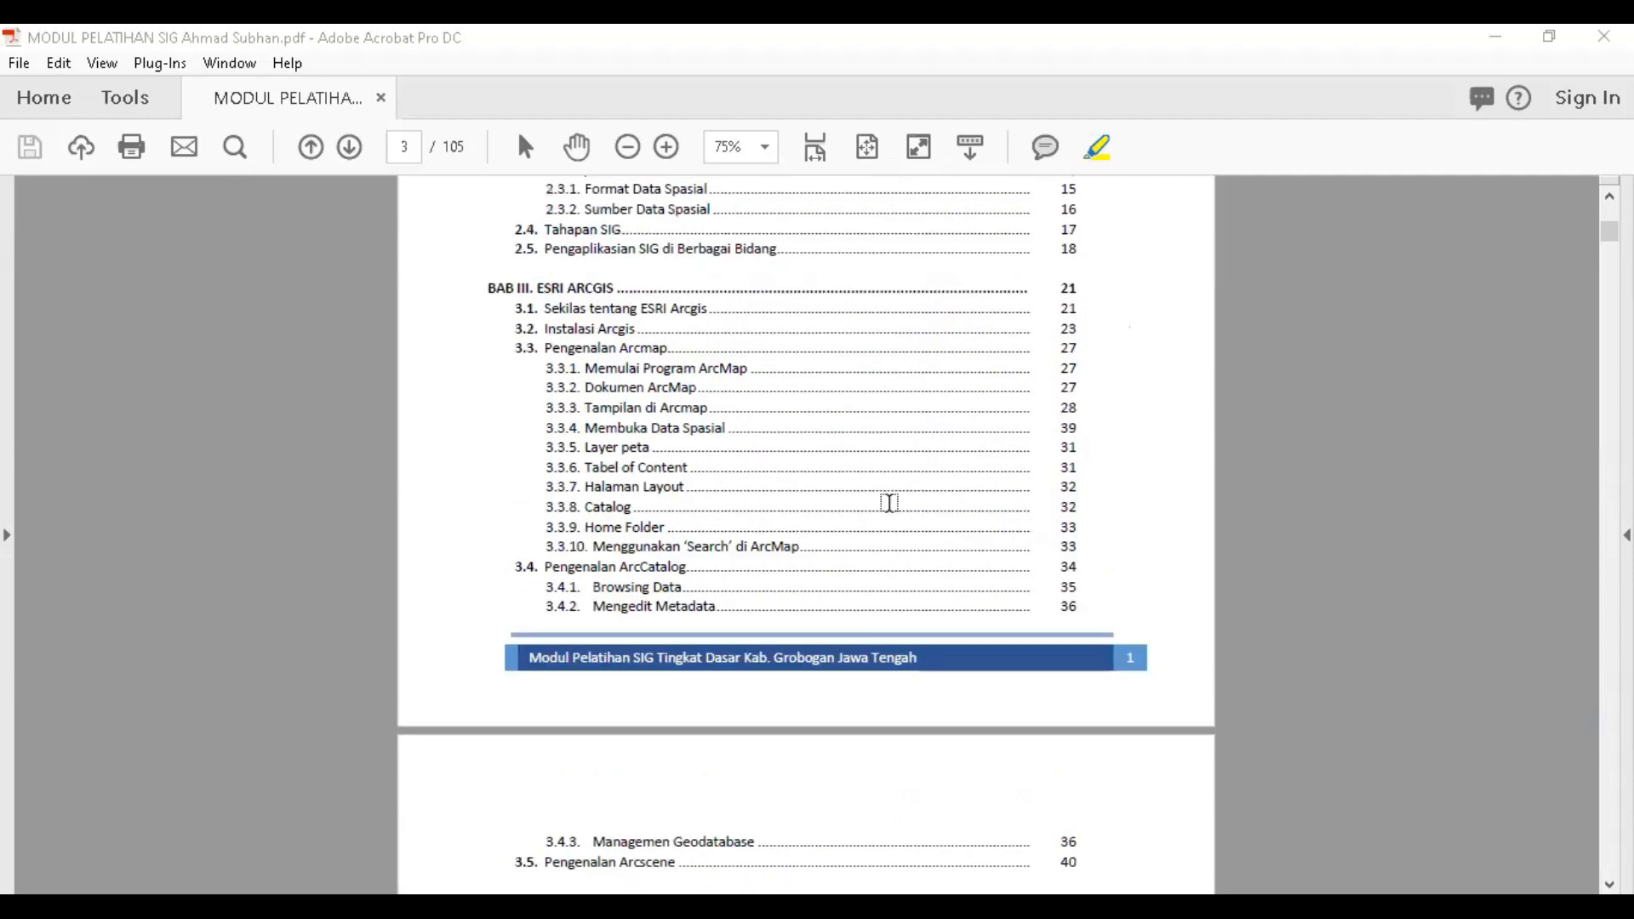
scroll(889, 503, "down", 2)
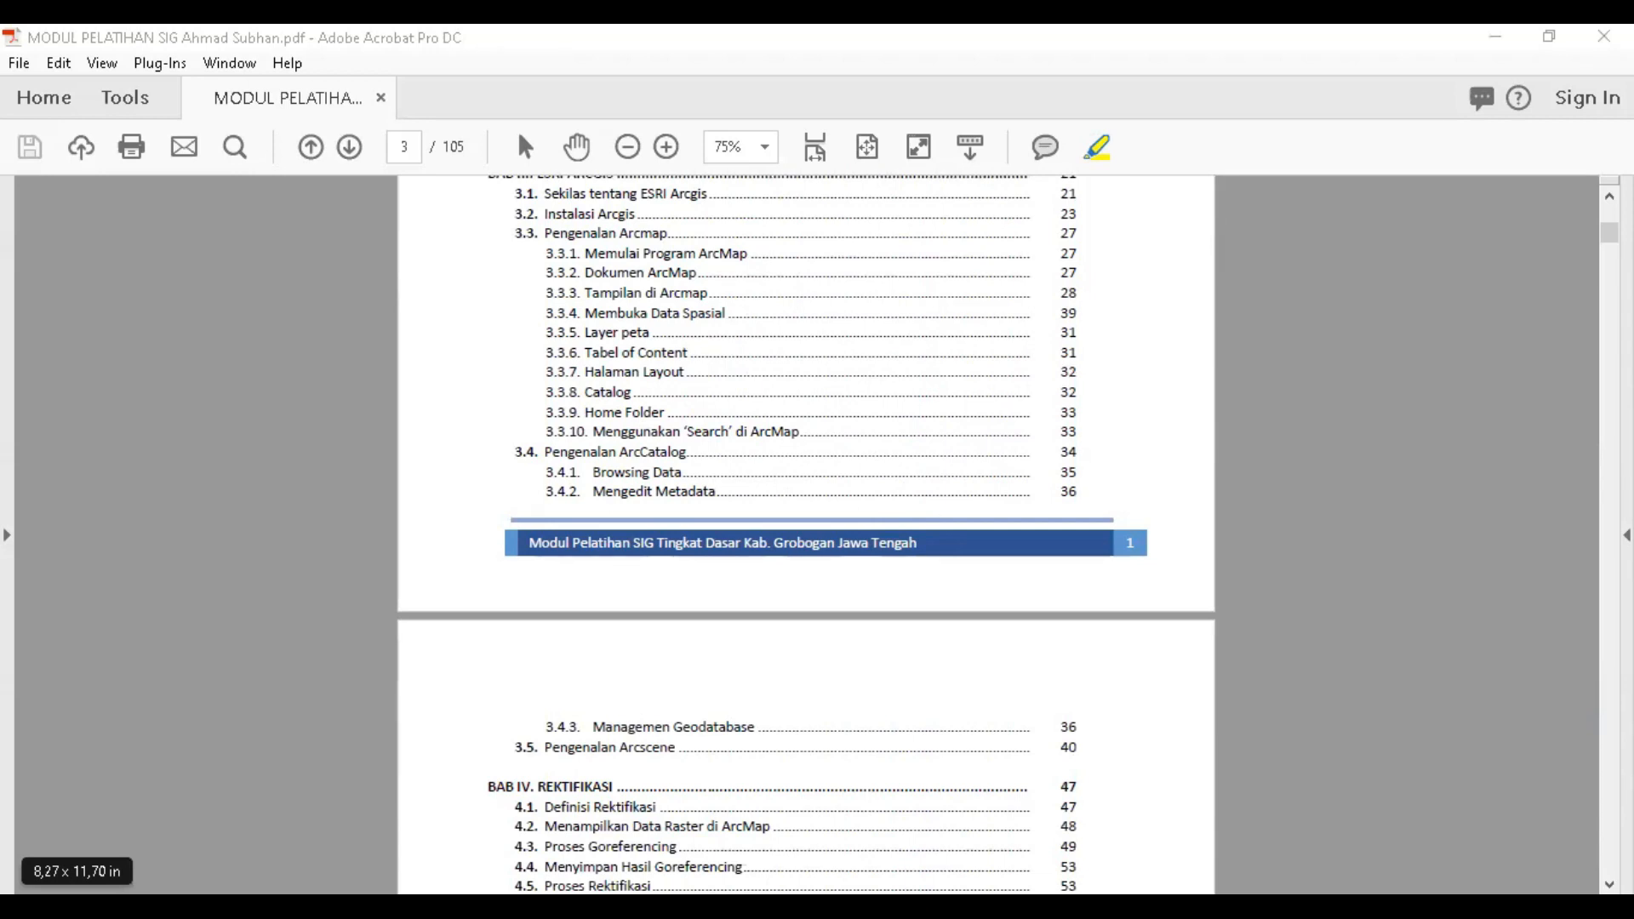
scroll(1099, 491, "up", 3)
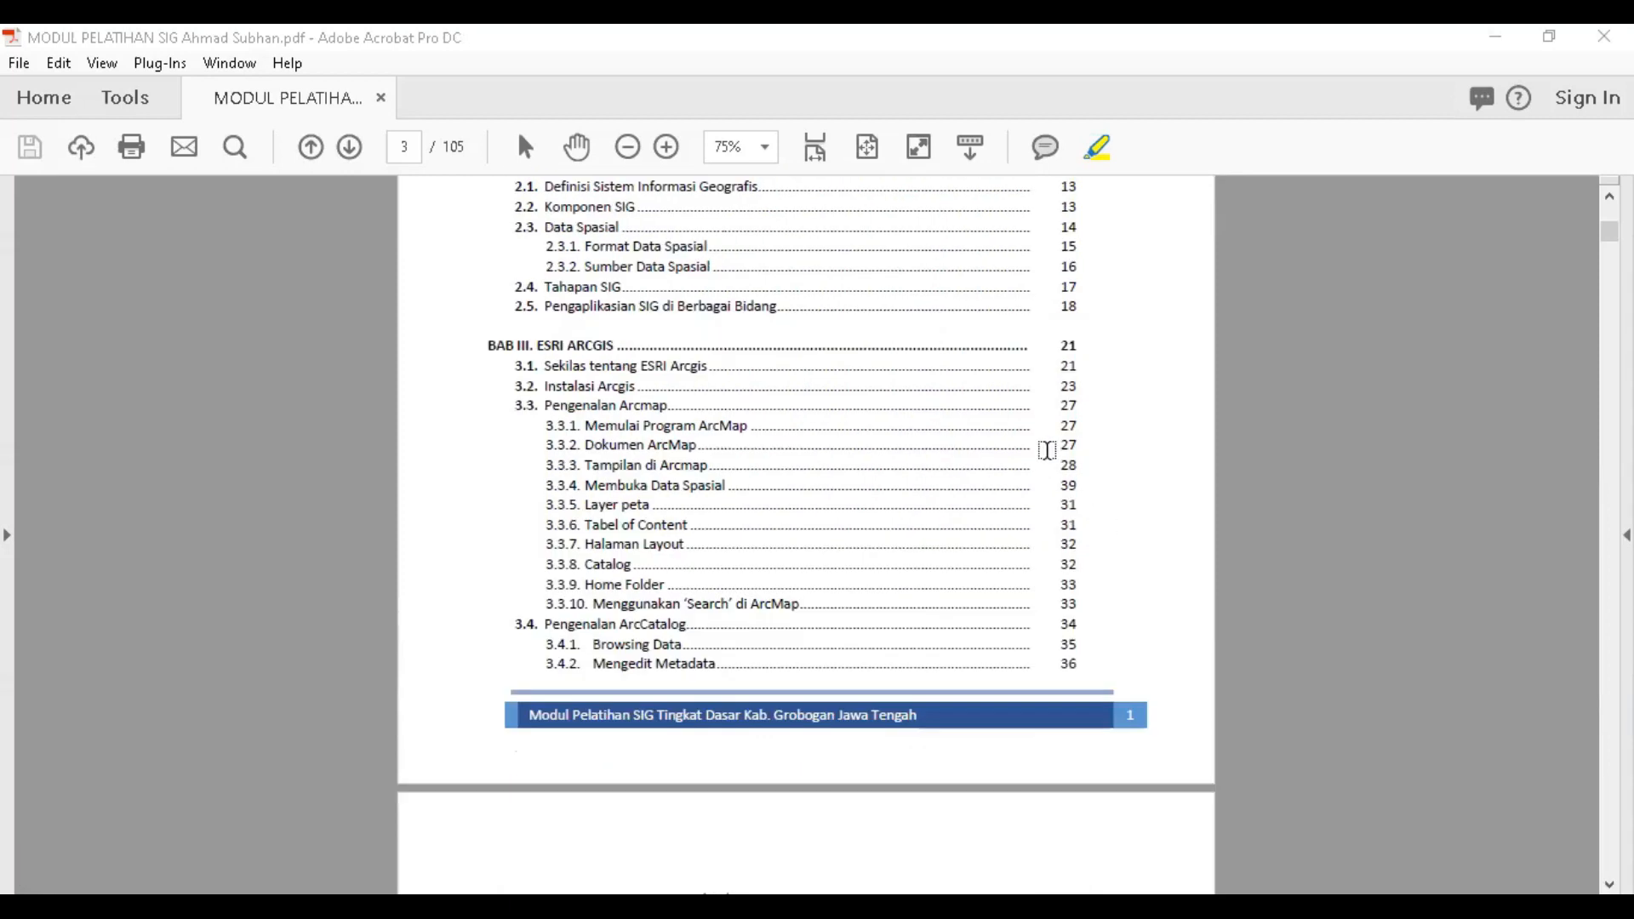
- Go to section 3.2 Instalasi ArcGis and find where its numbered installation instructions begin
scroll(911, 423, "down", 10)
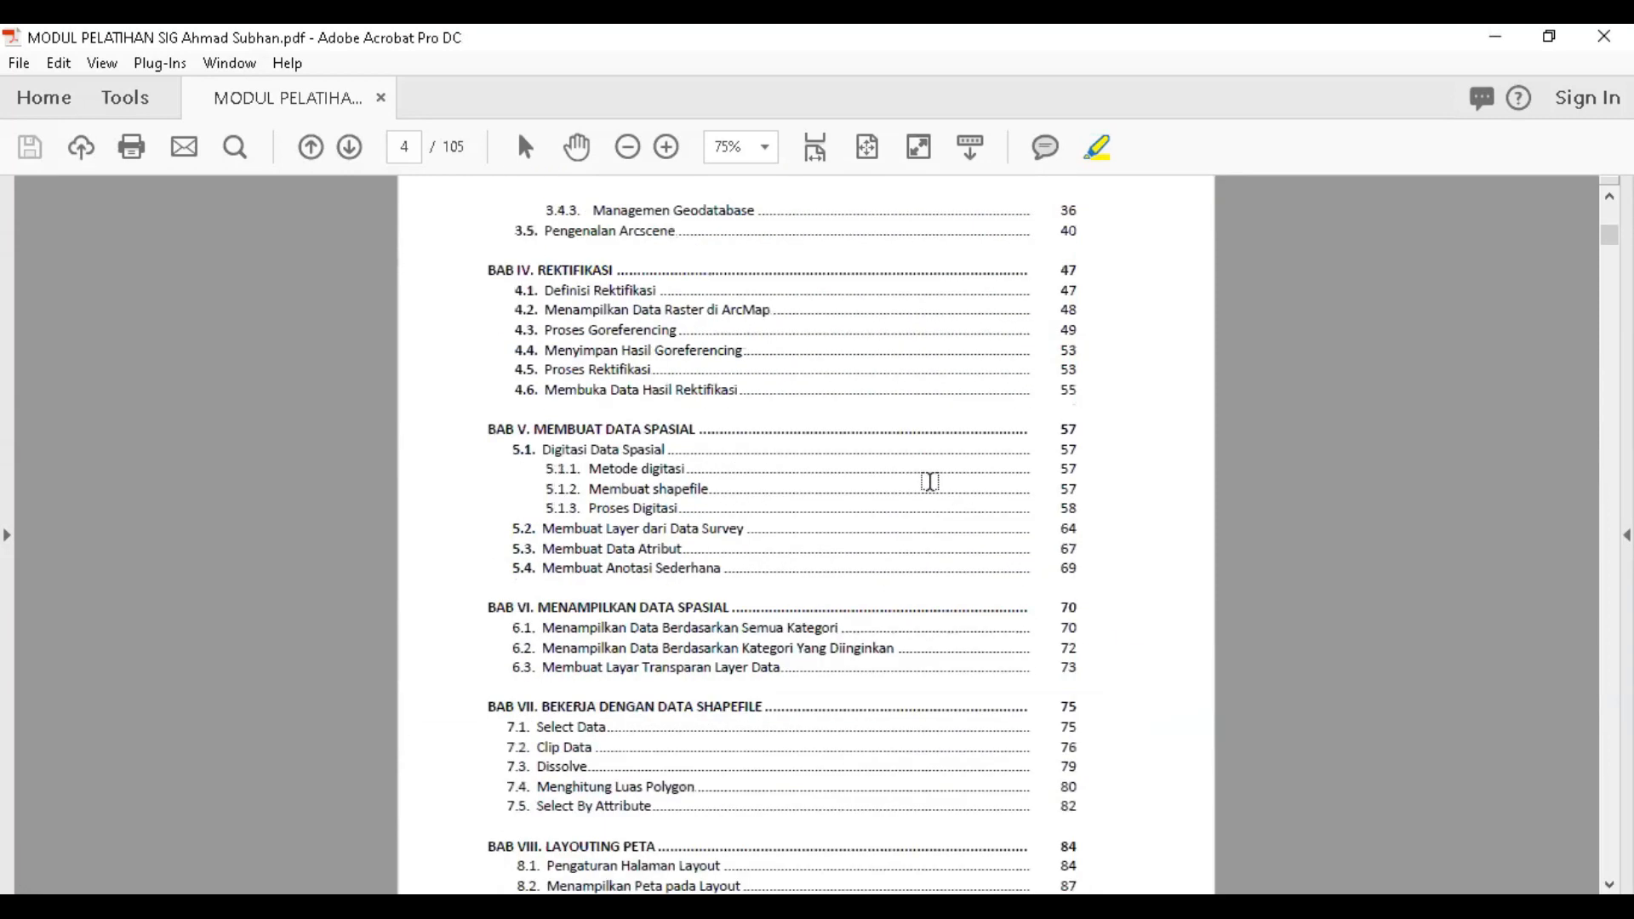
scroll(929, 483, "down", 10)
left_click_drag(1609, 239, 1609, 365)
scroll(1166, 463, "down", 10)
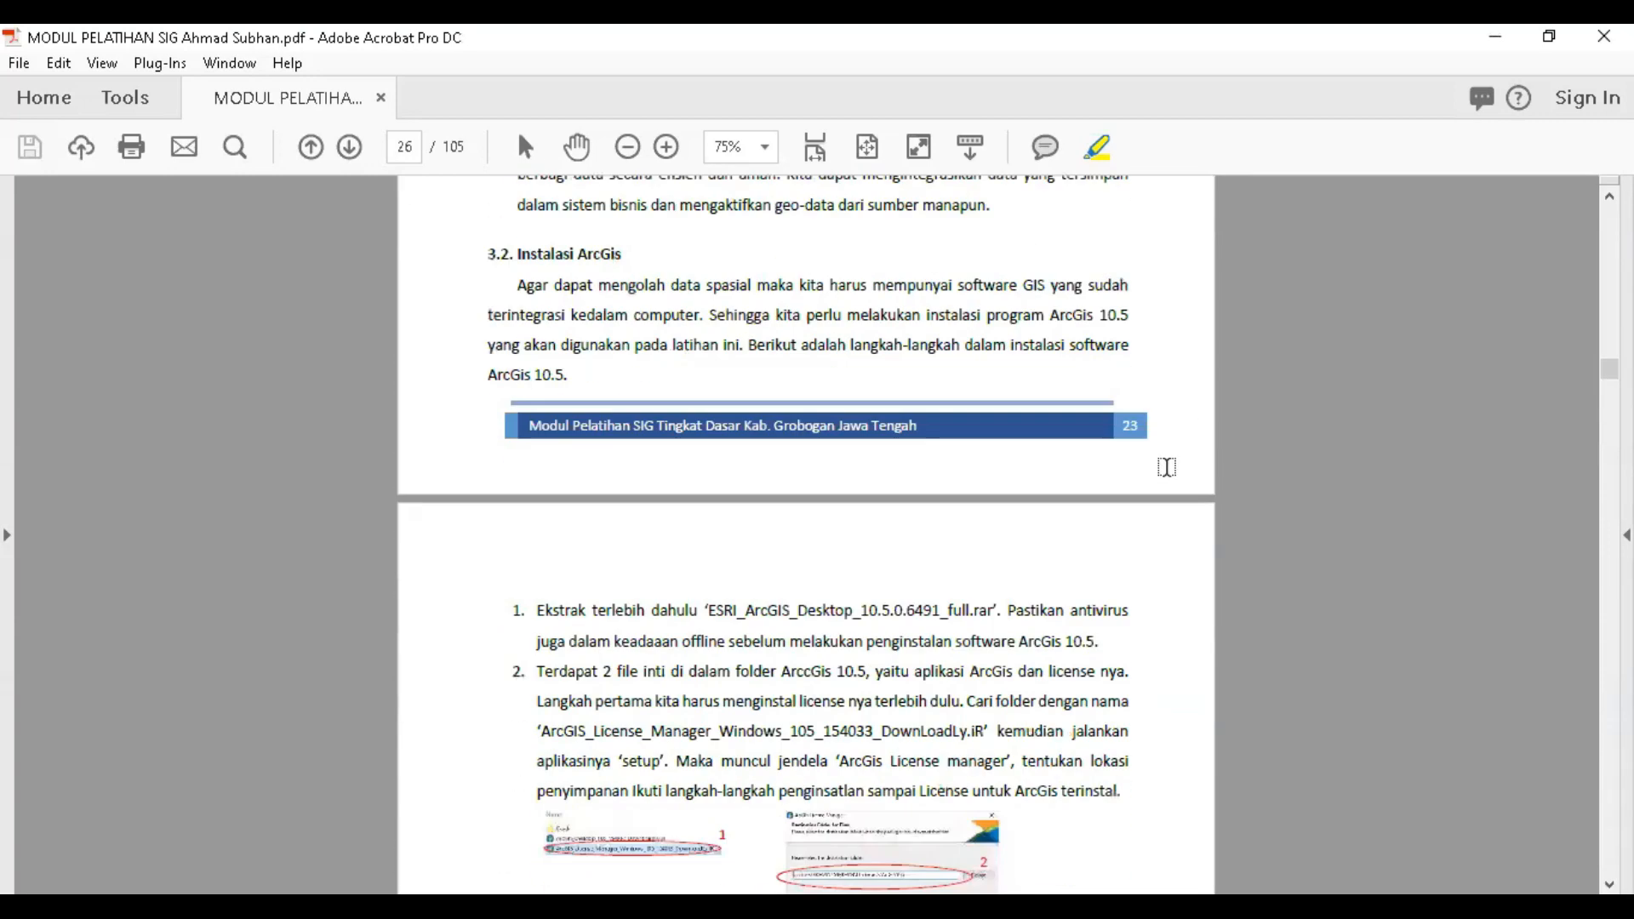
scroll(912, 519, "down", 15)
scroll(922, 492, "up", 20)
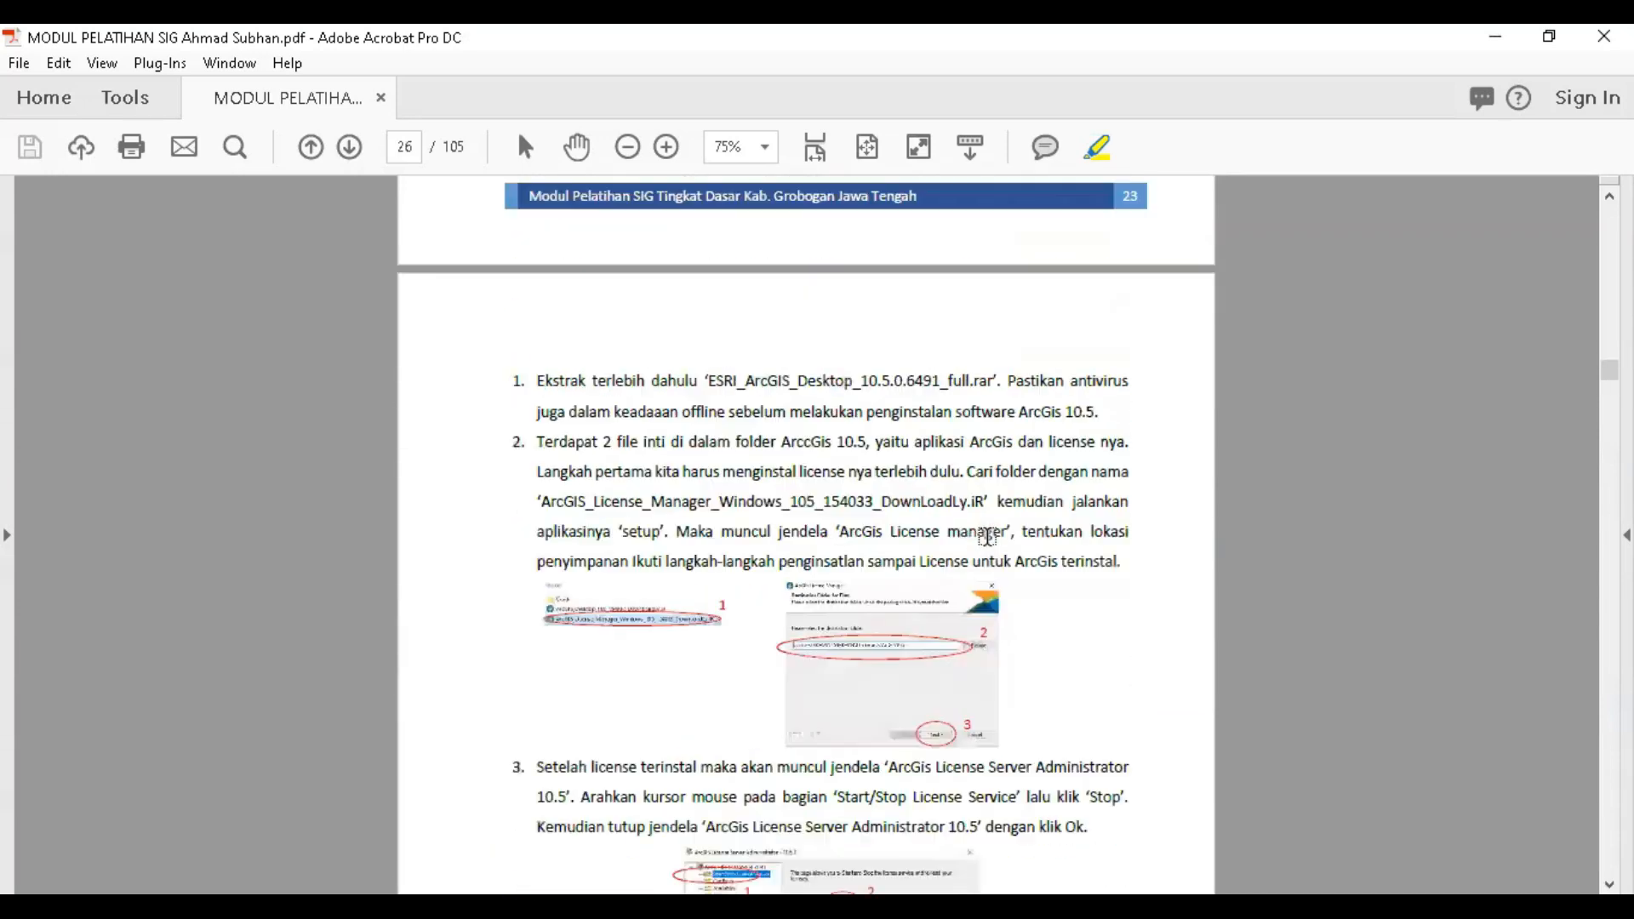
scroll(987, 536, "up", 5)
scroll(838, 441, "down", 3)
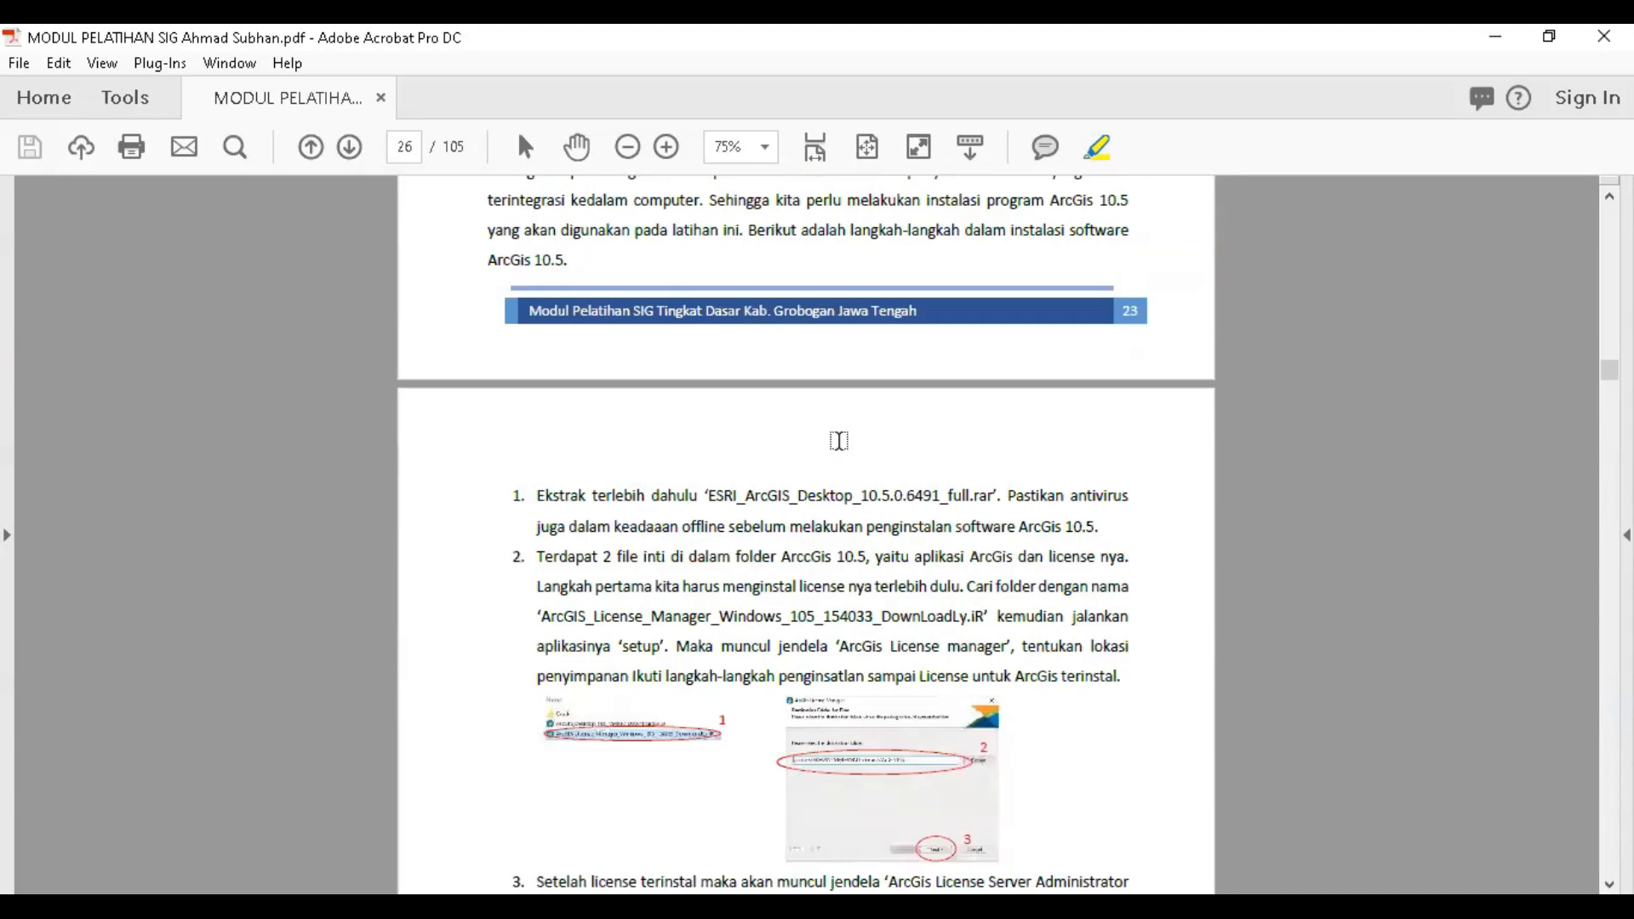
- Read through the numbered ArcGIS 10.5 installation instructions from item 1 to item 6 with their screenshots
scroll(851, 513, "down", 1)
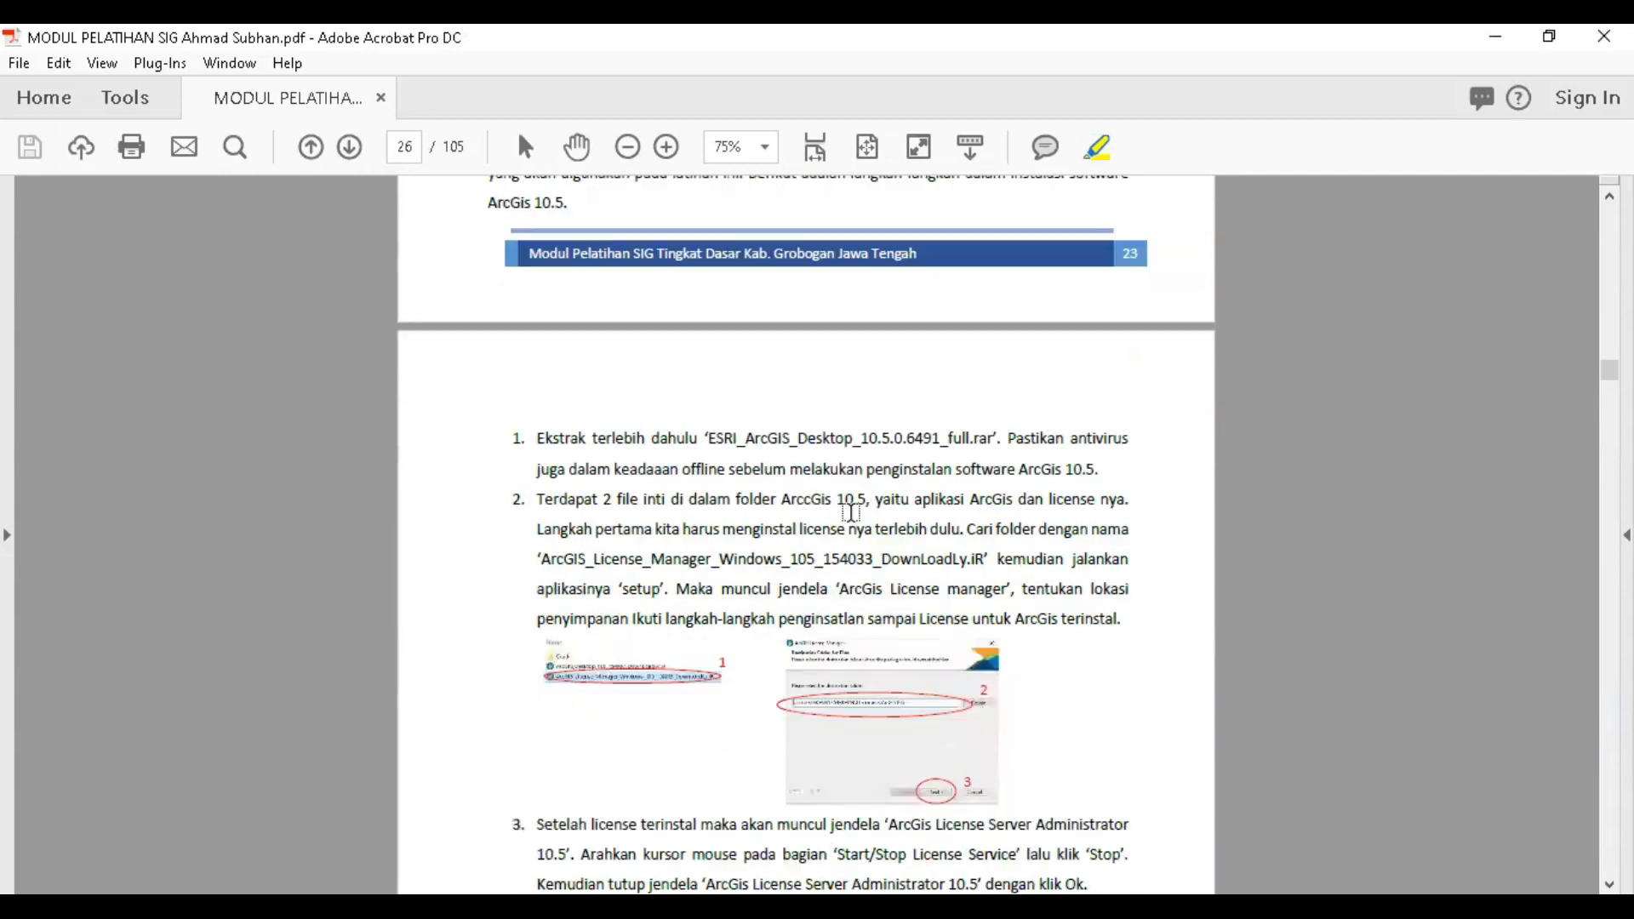
scroll(936, 397, "down", 1)
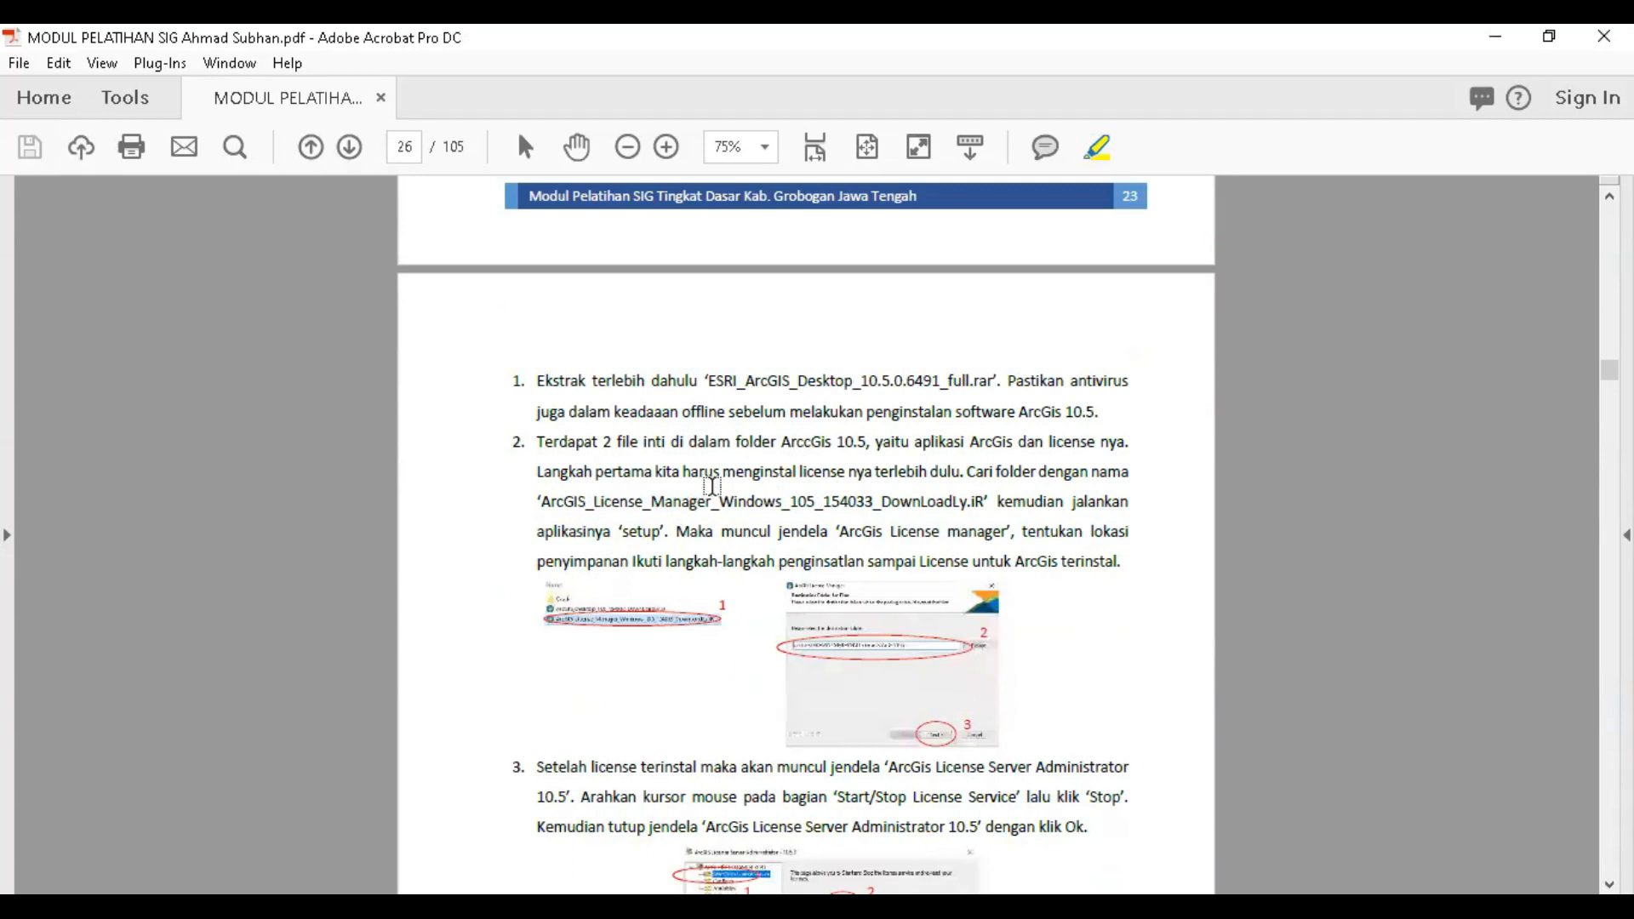
scroll(962, 529, "down", 4)
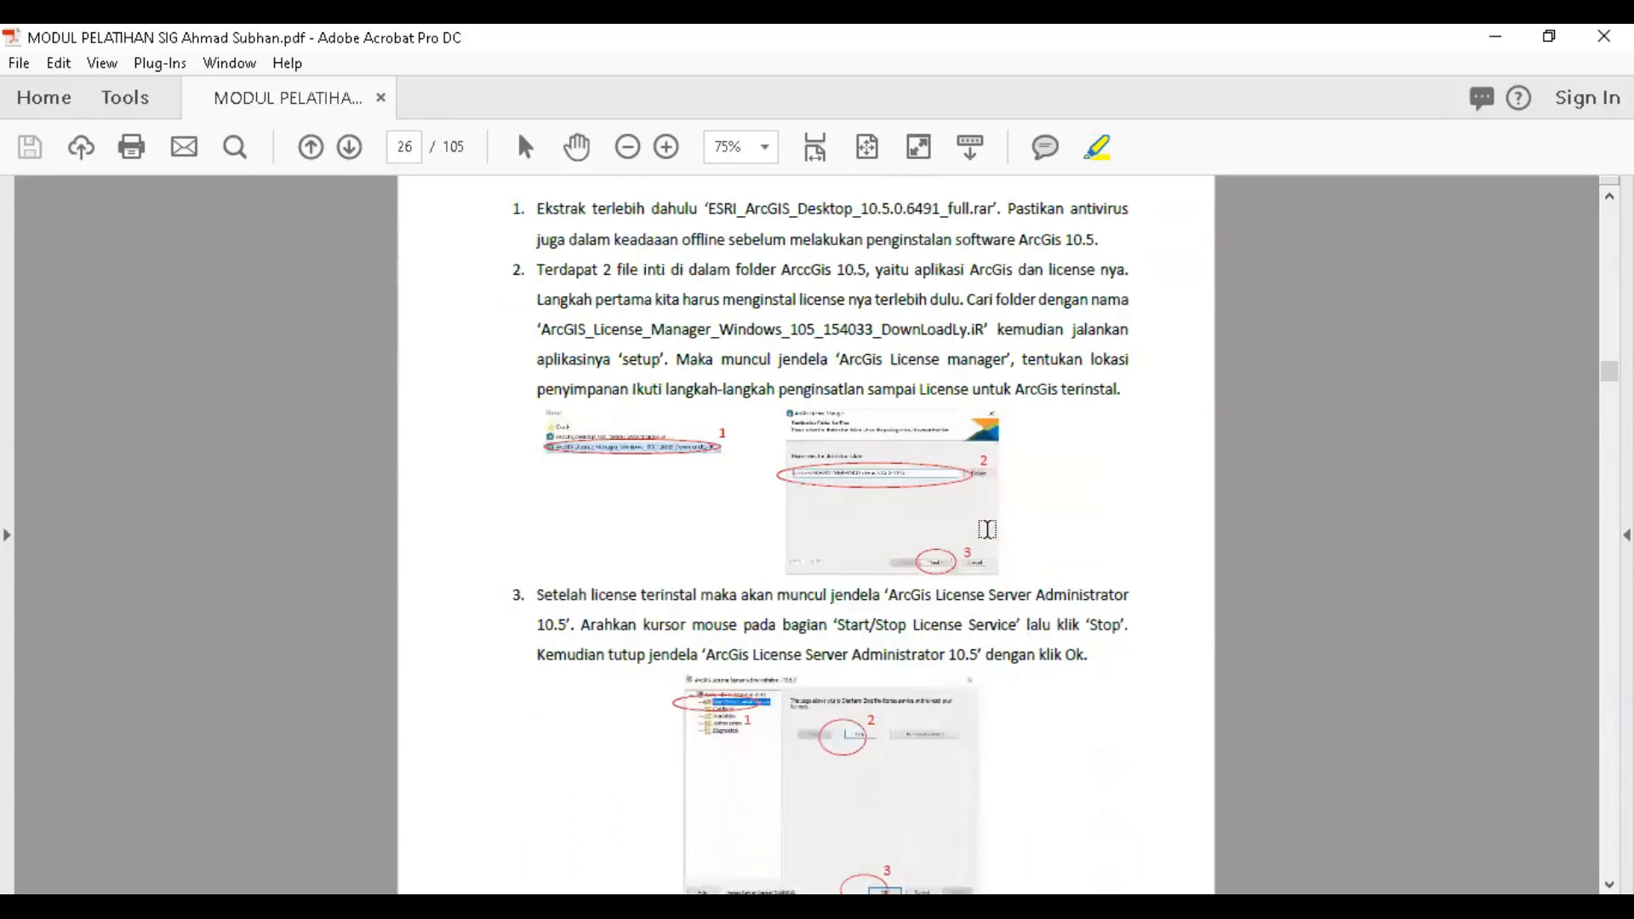
scroll(856, 568, "down", 8)
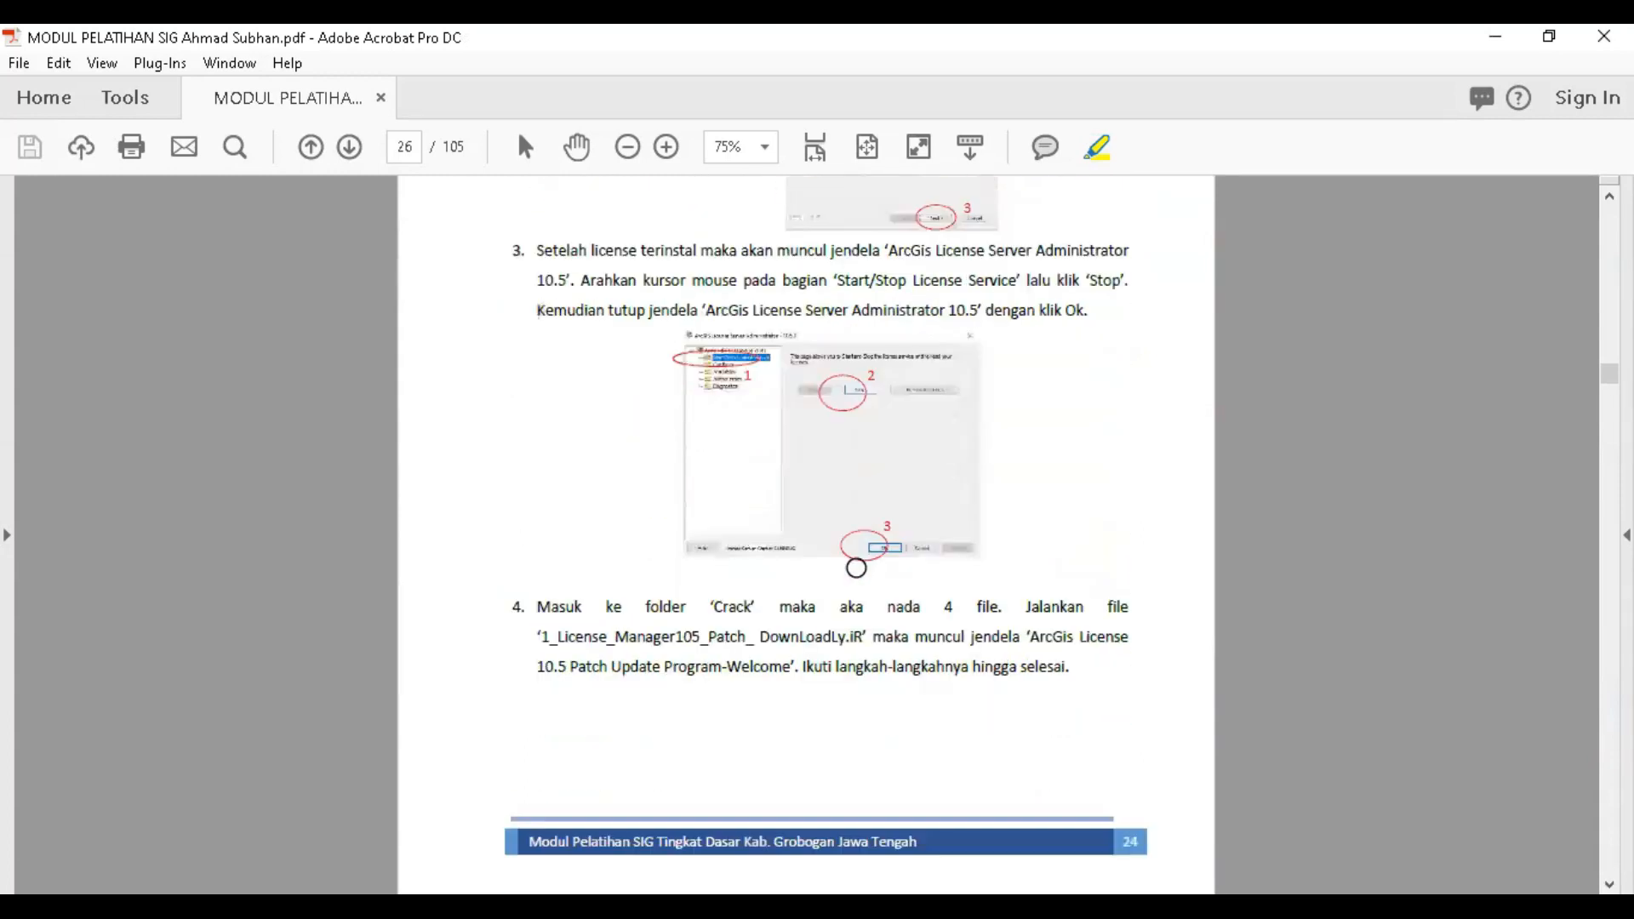
scroll(856, 562, "down", 4)
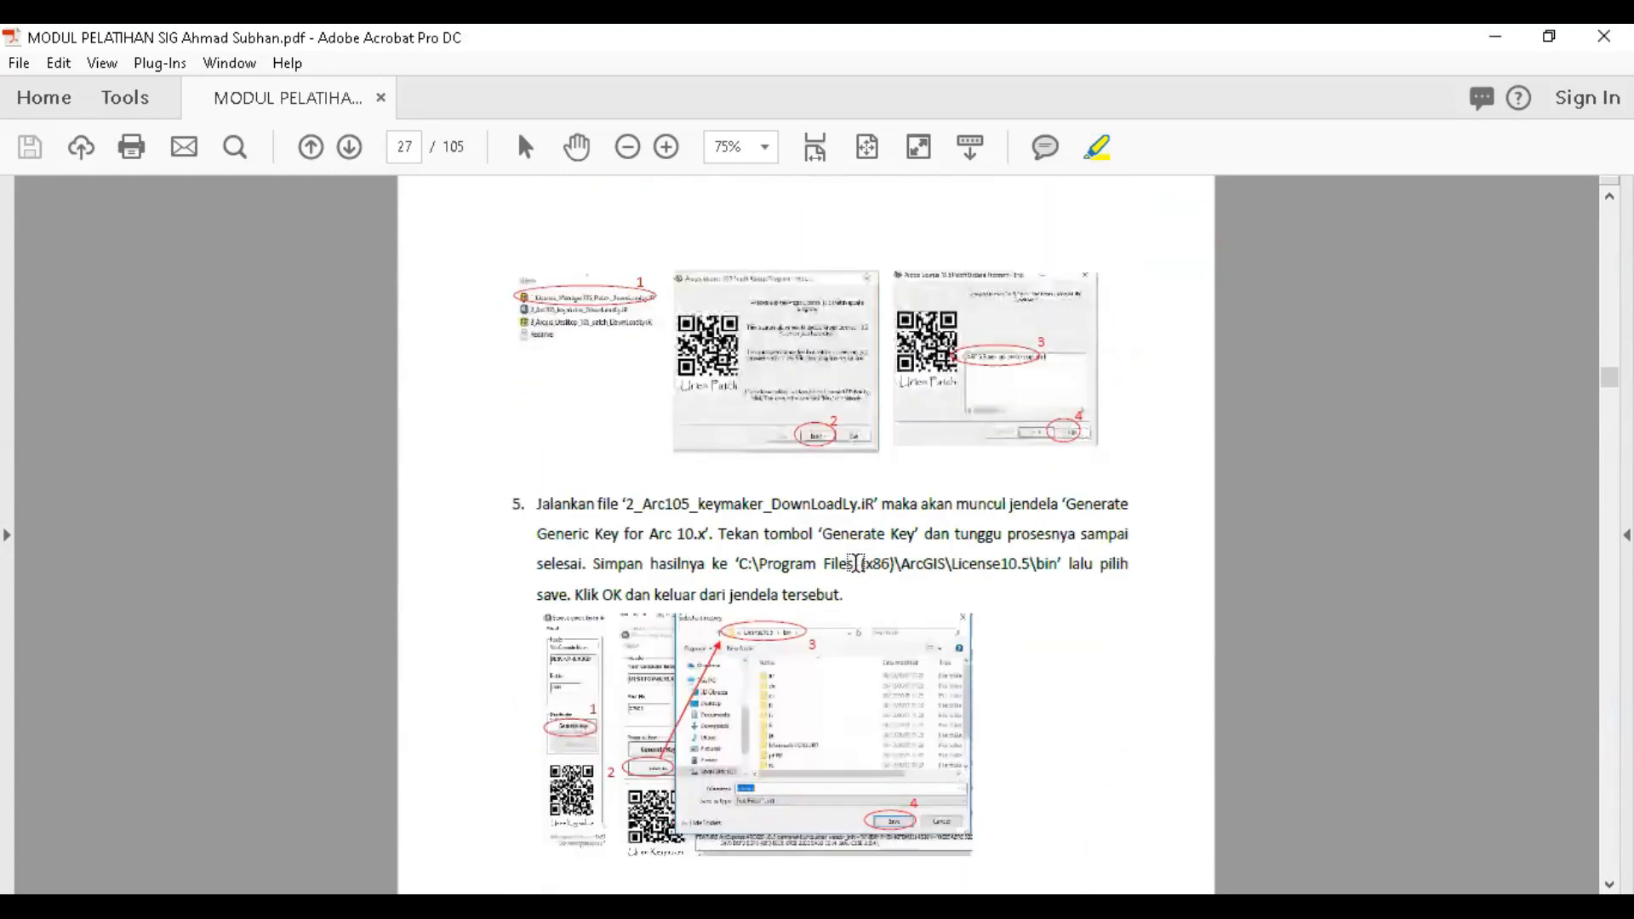
scroll(866, 560, "down", 7)
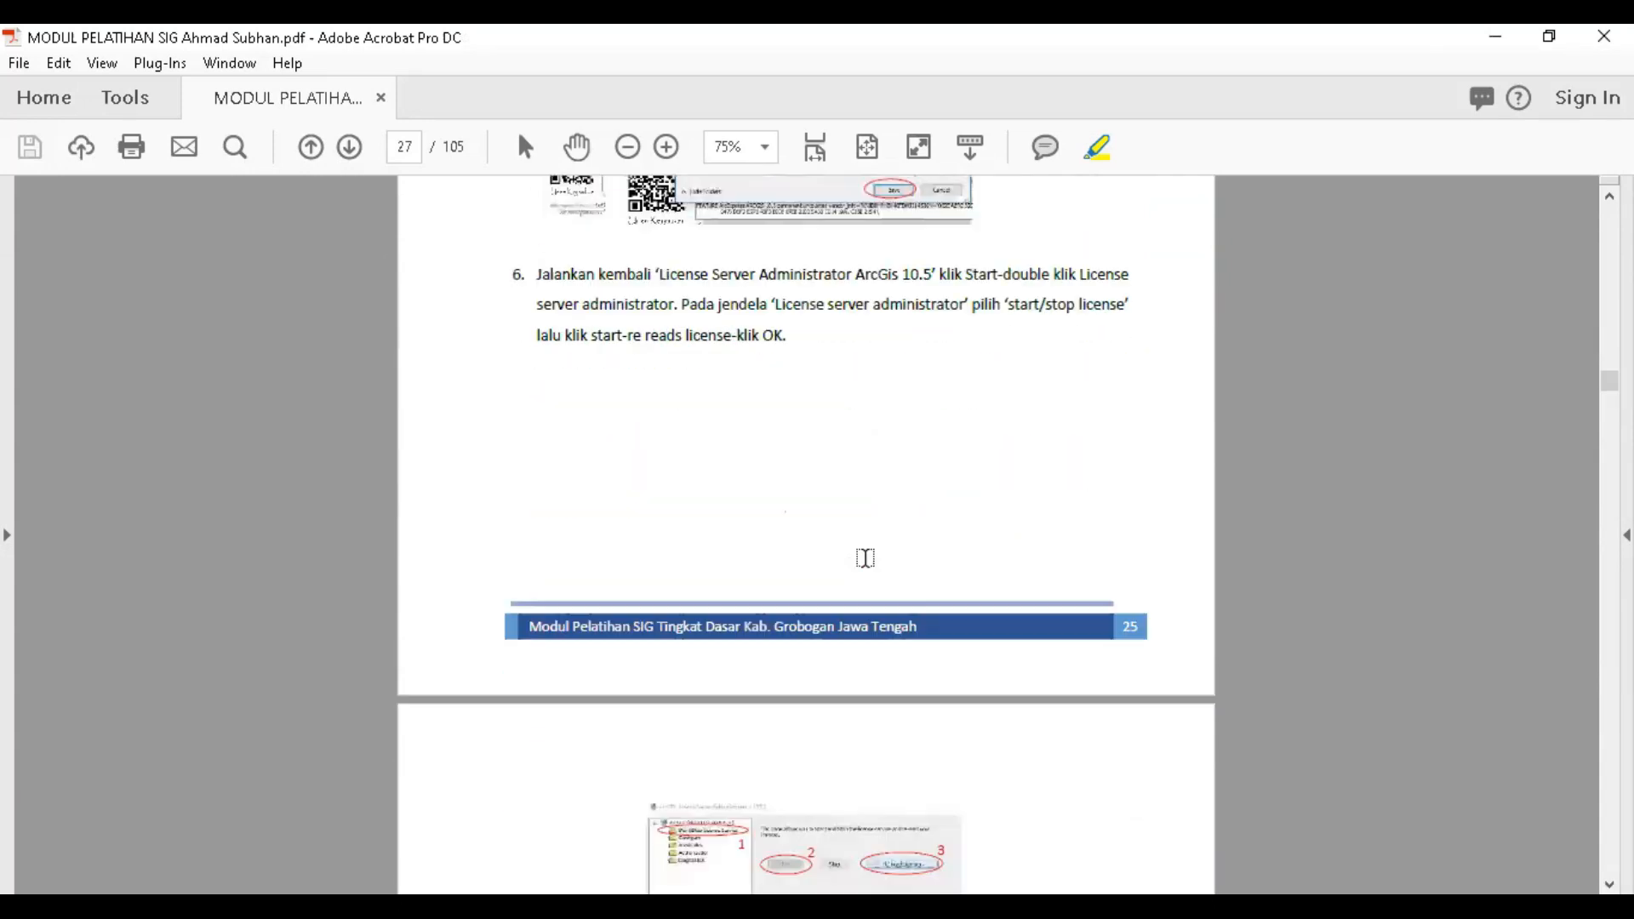
- Return to installation instruction 3 and highlight the words 'ArcGis License Server Administrator' in its first line
scroll(872, 552, "up", 2)
scroll(1051, 498, "up", 4)
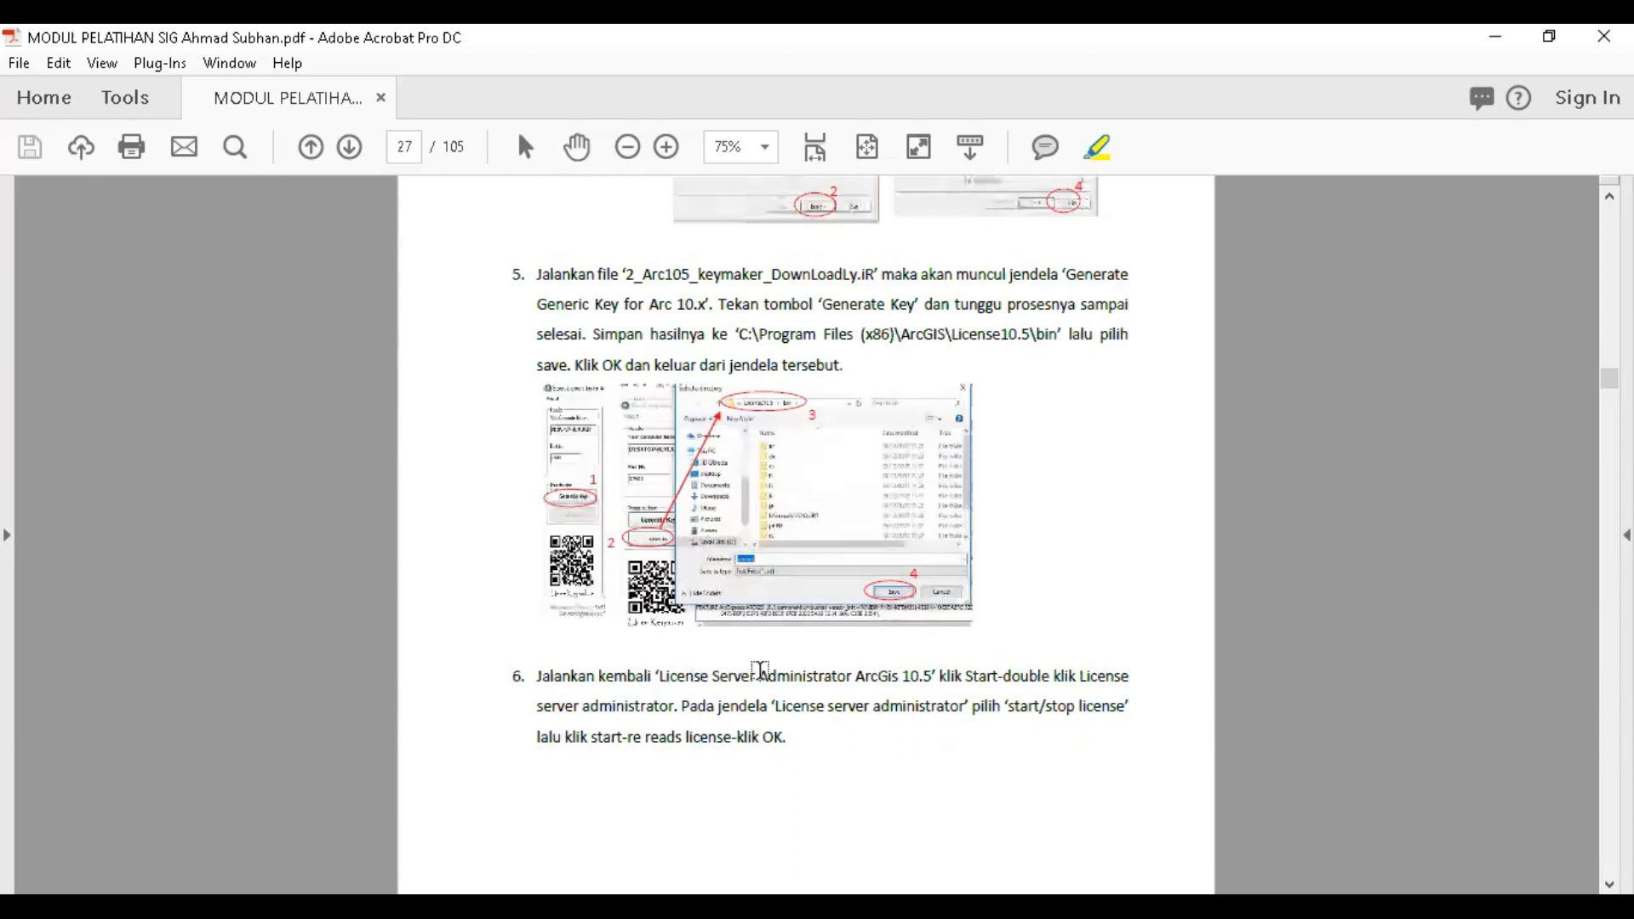
scroll(766, 674, "up", 5)
scroll(777, 683, "up", 5)
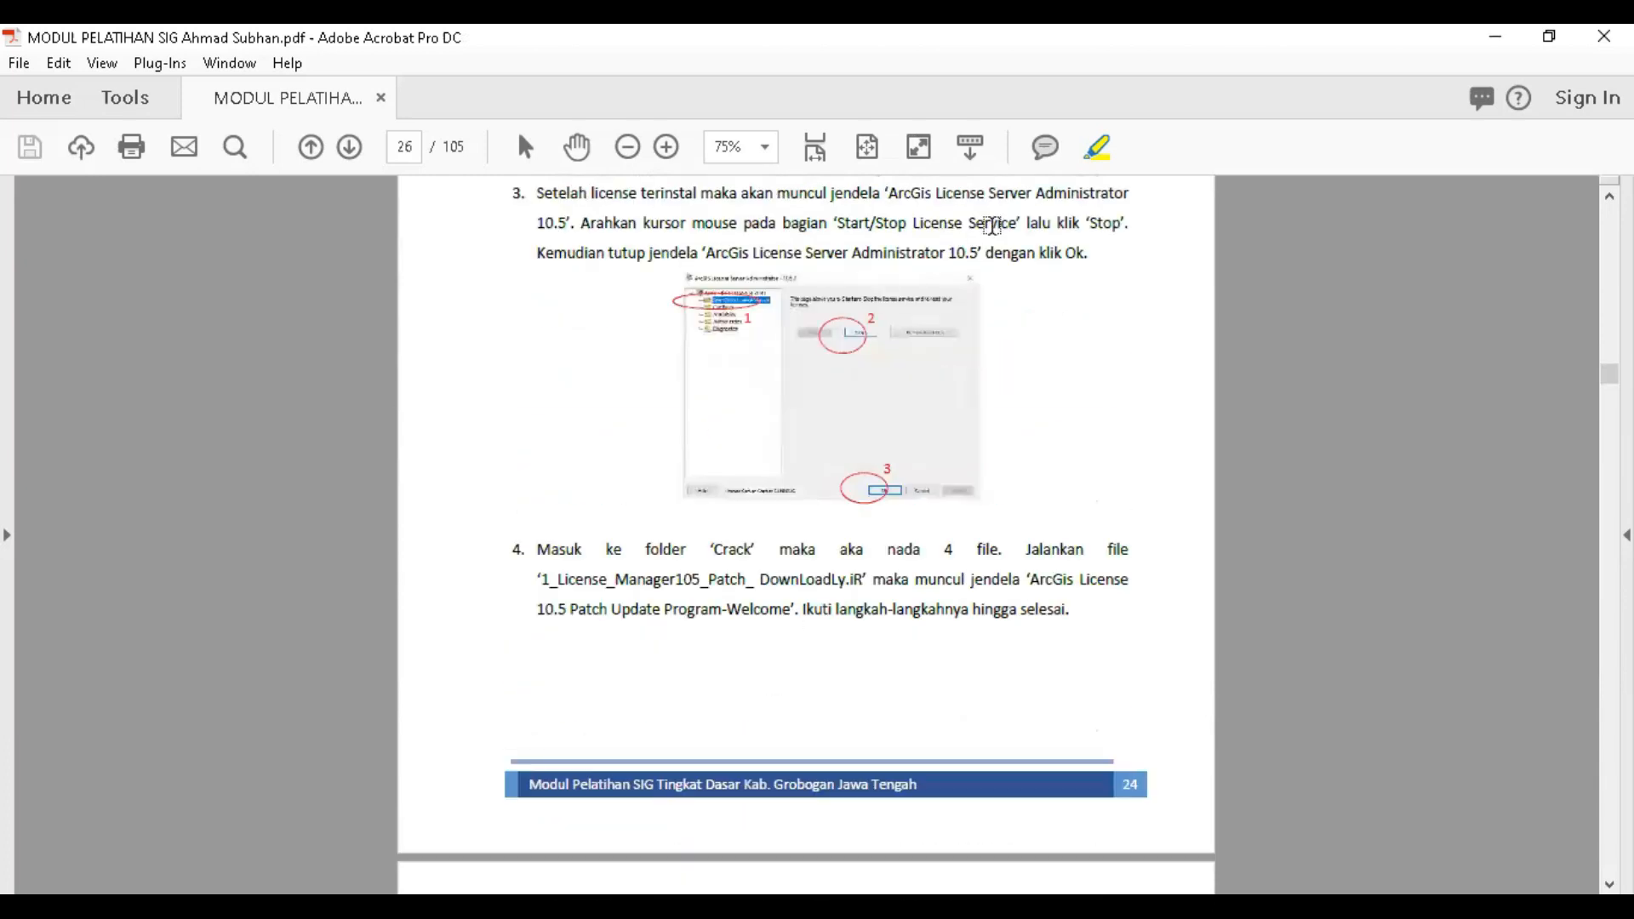
left_click_drag(1130, 201, 886, 194)
scroll(869, 373, "up", 1)
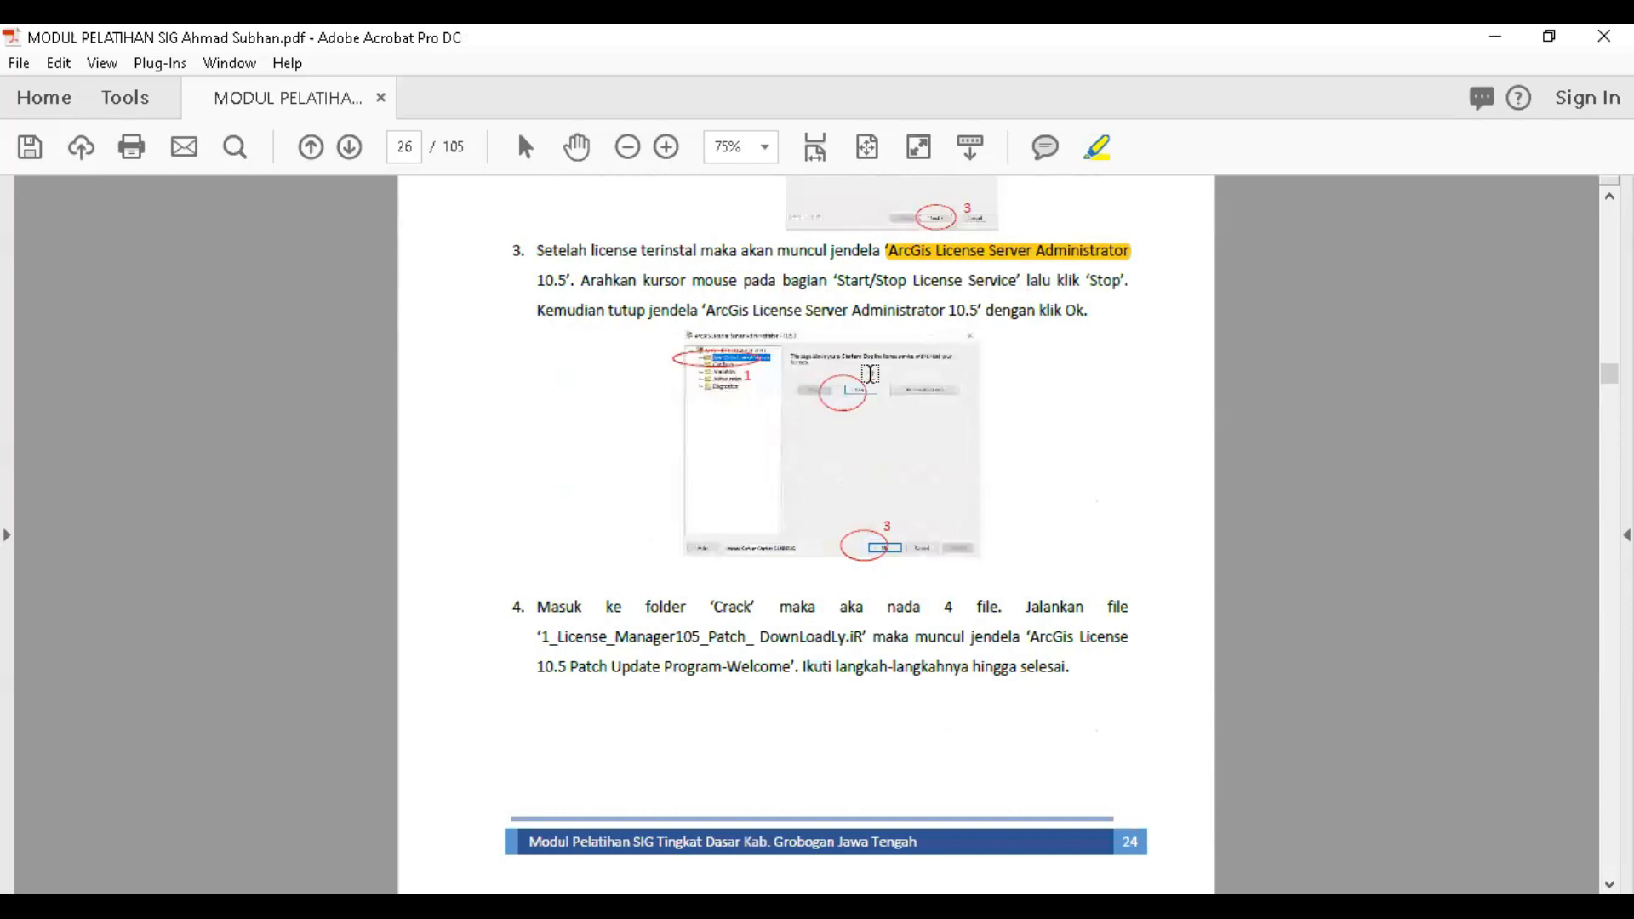
- Highlight the words 'License server administrator' in the second line of installation instruction 6
scroll(919, 619, "down", 6)
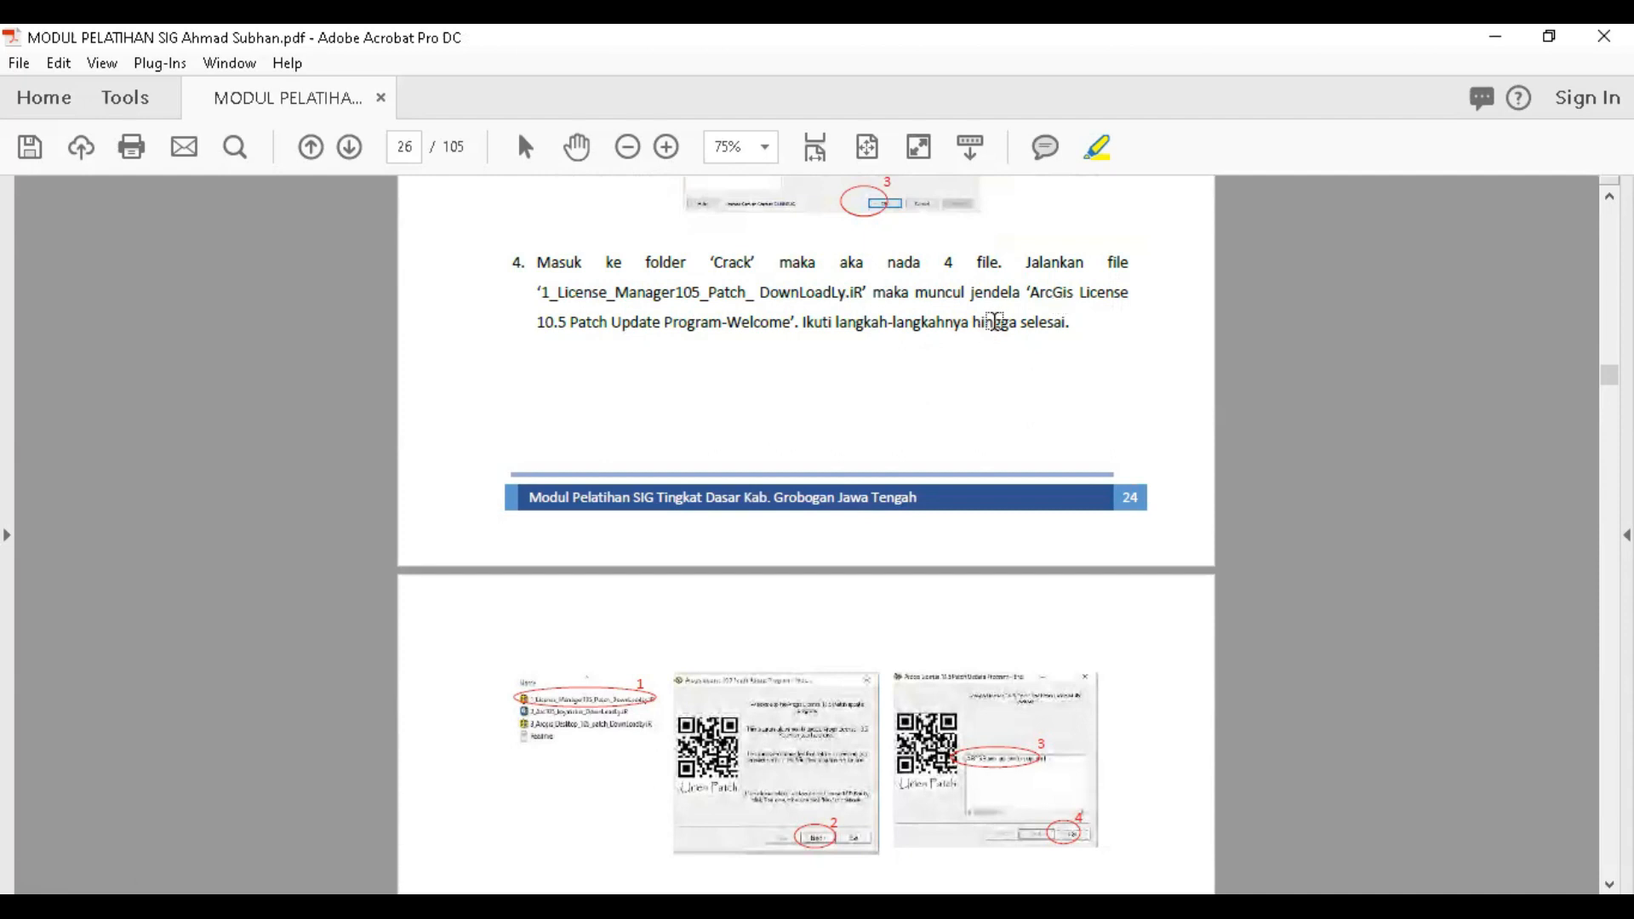
scroll(987, 332, "down", 6)
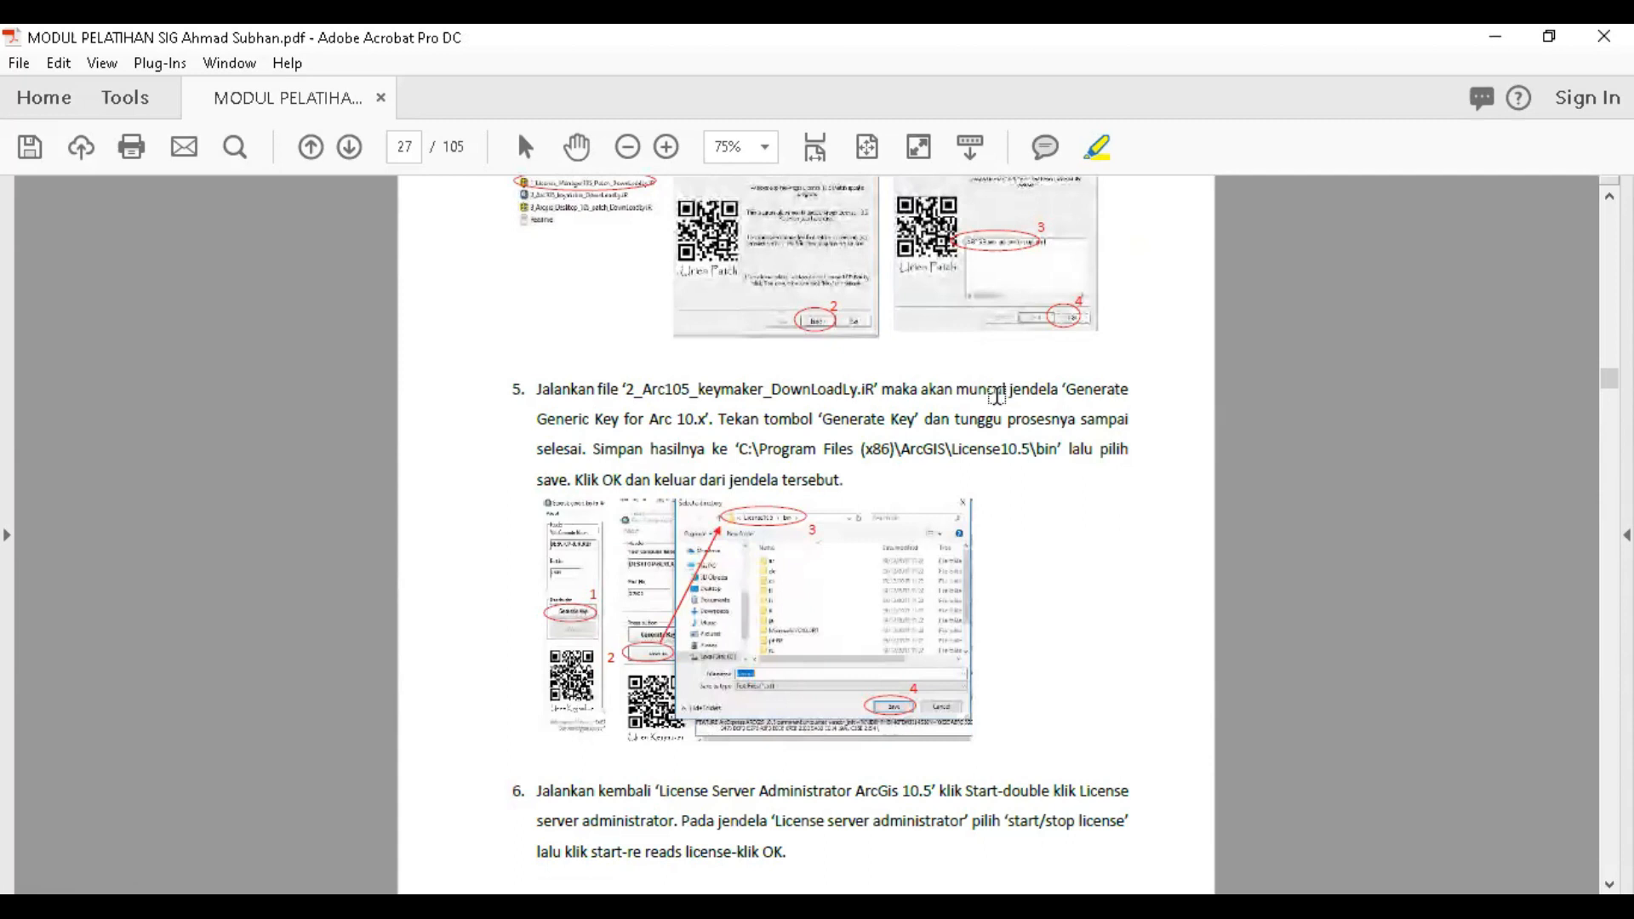
scroll(996, 397, "down", 1)
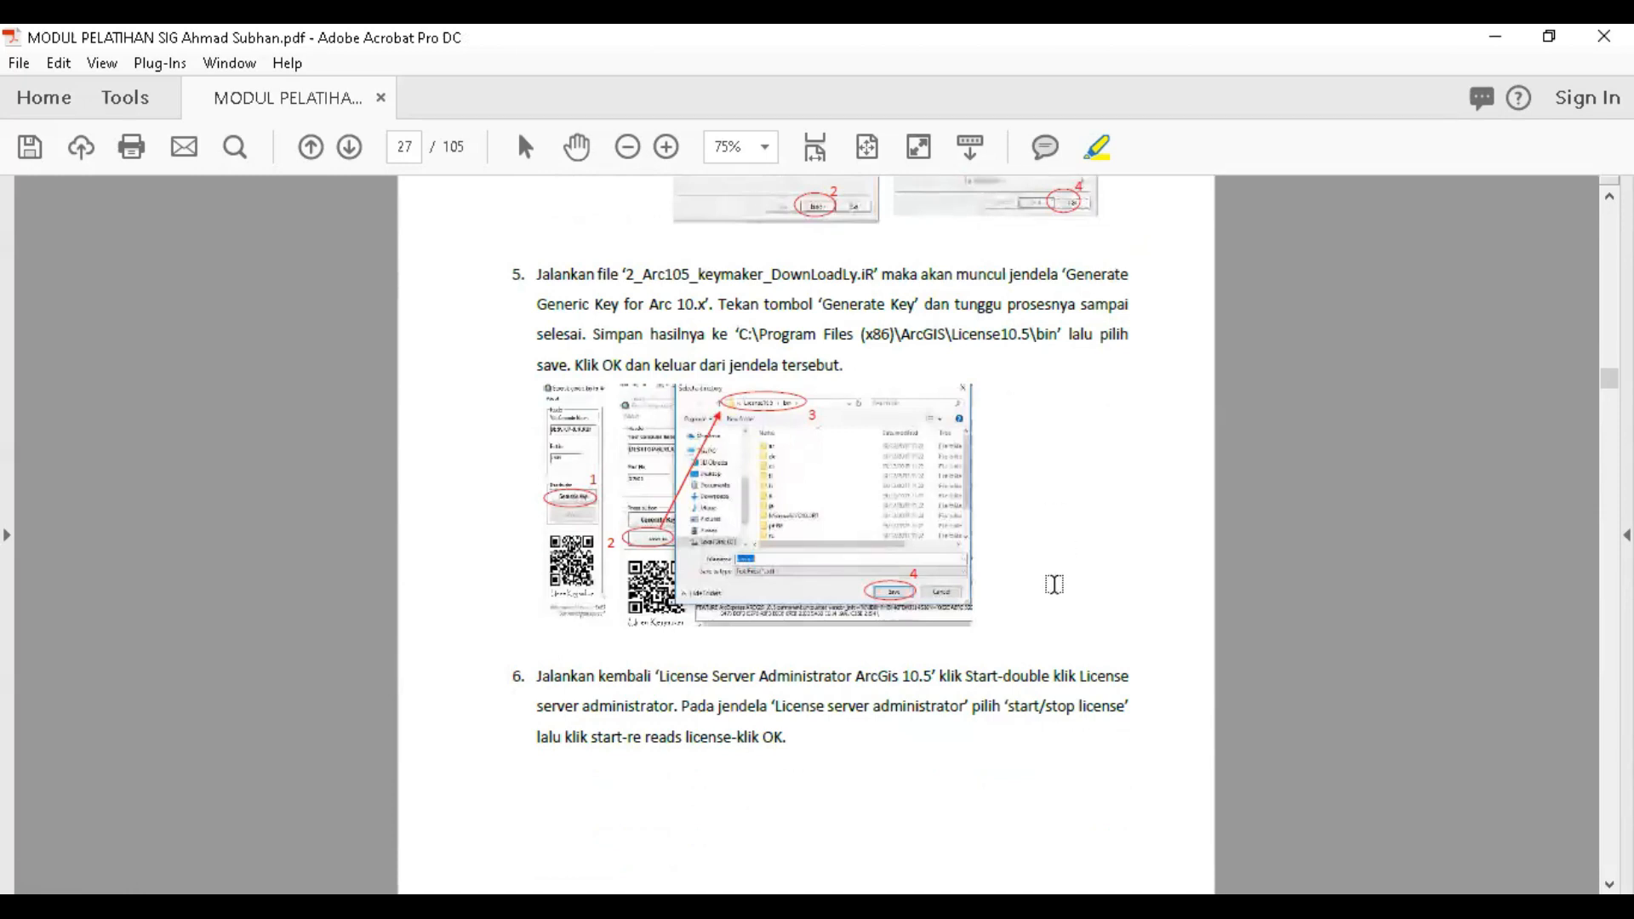
left_click_drag(780, 708, 932, 730)
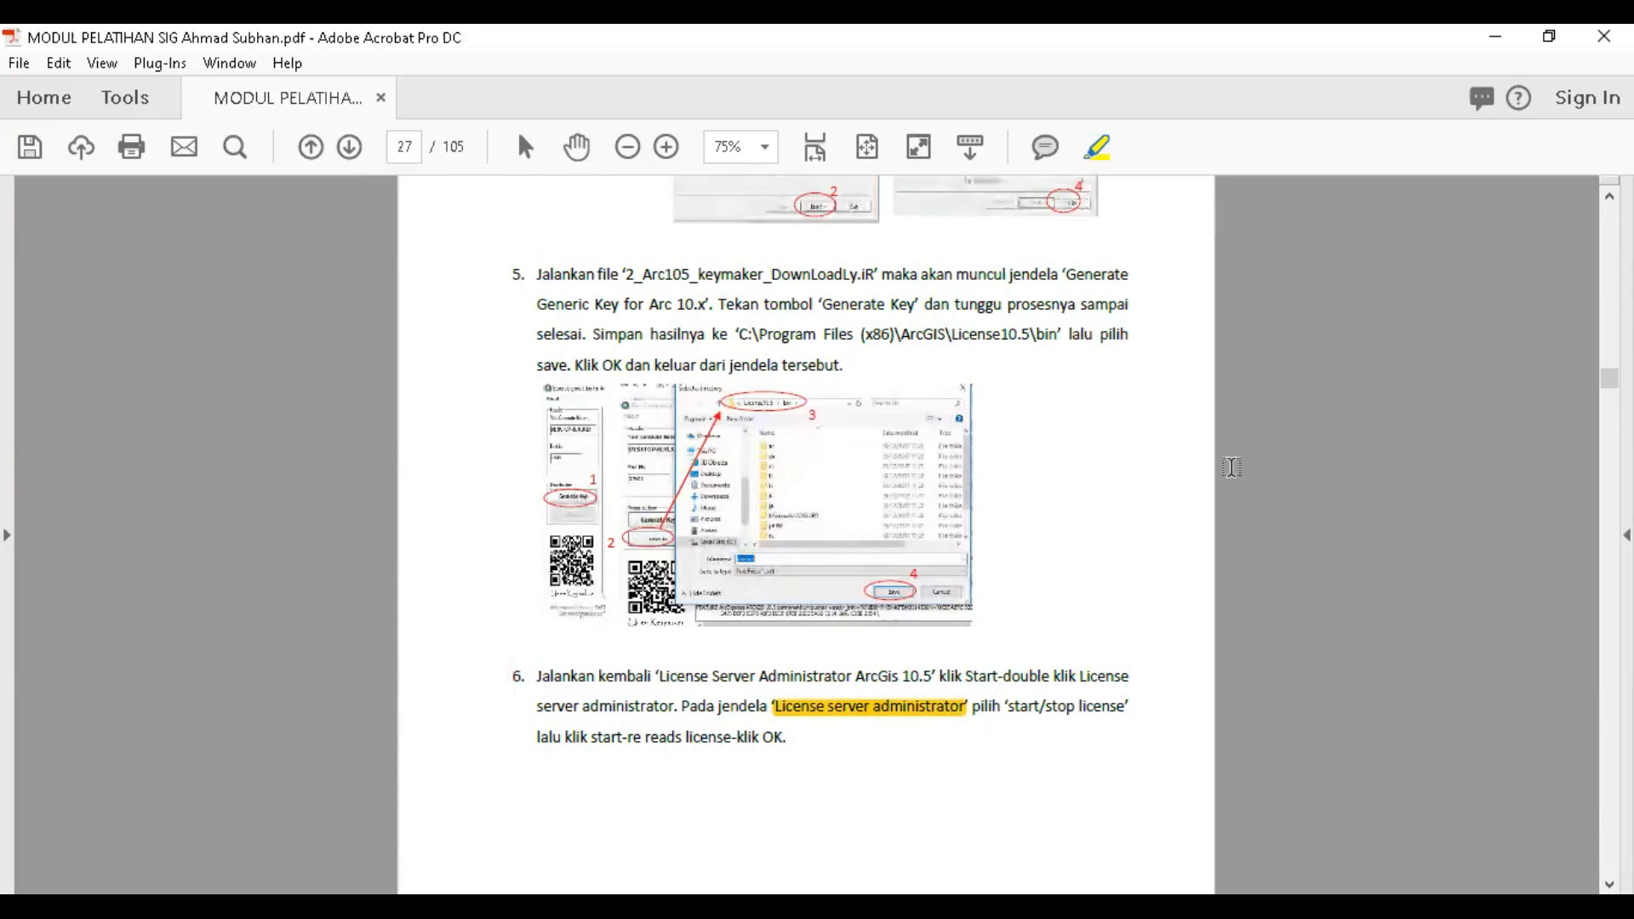
- Go past installation instructions 7 to 9 and highlight 'Pengenalan Arcmap' in the section 3.3 heading
scroll(1124, 472, "down", 6)
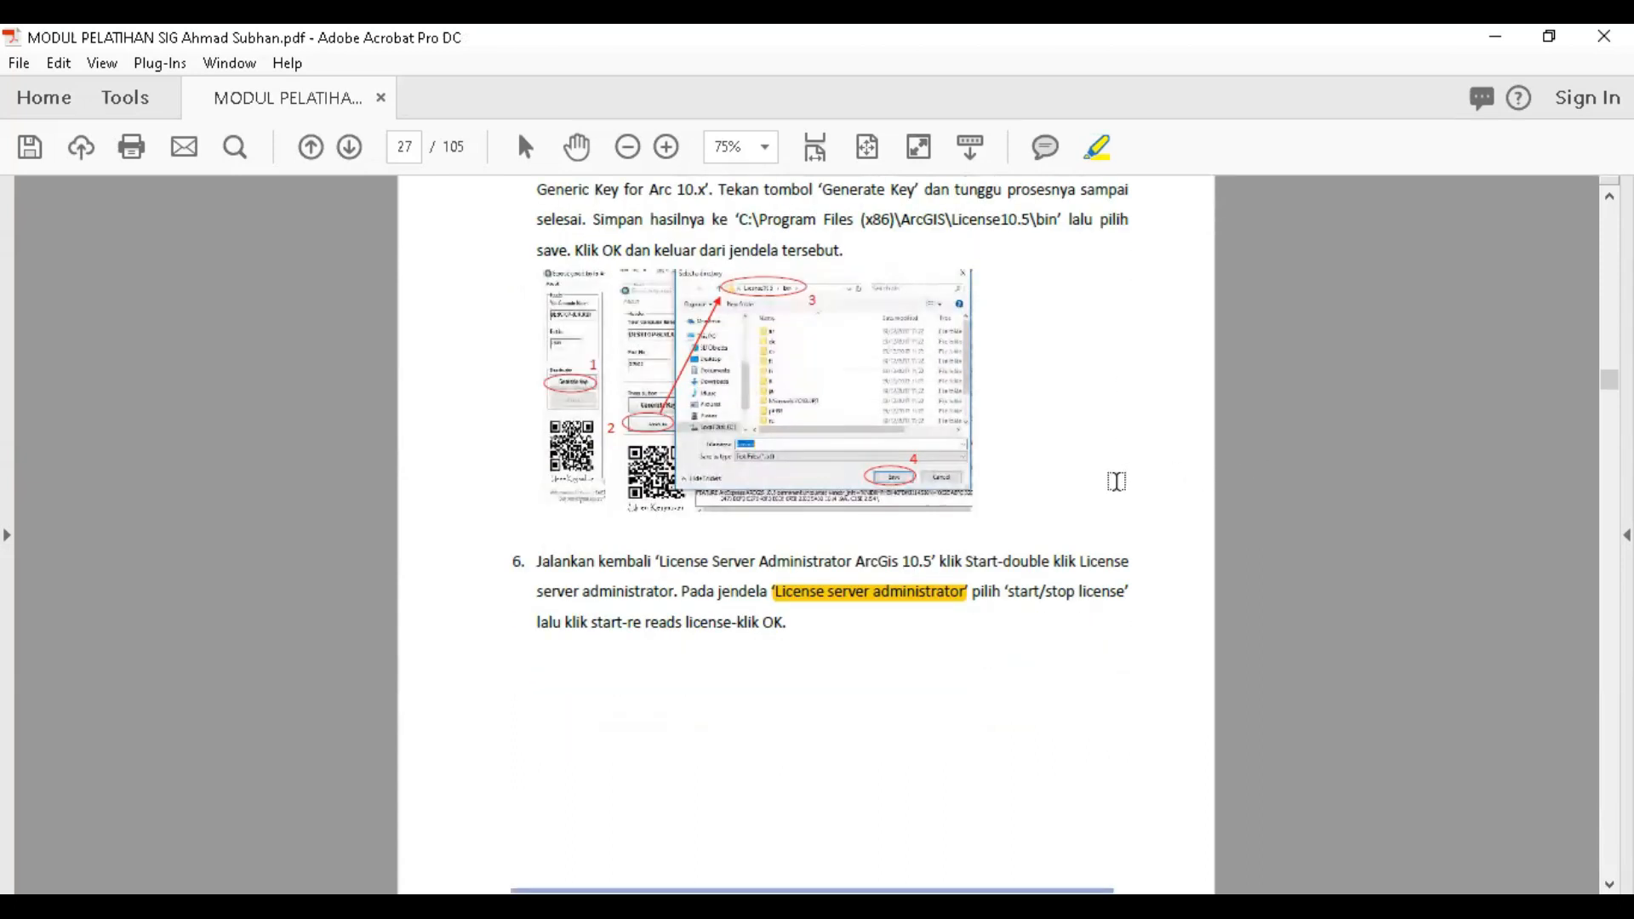
scroll(1115, 443, "down", 4)
scroll(1112, 451, "down", 8)
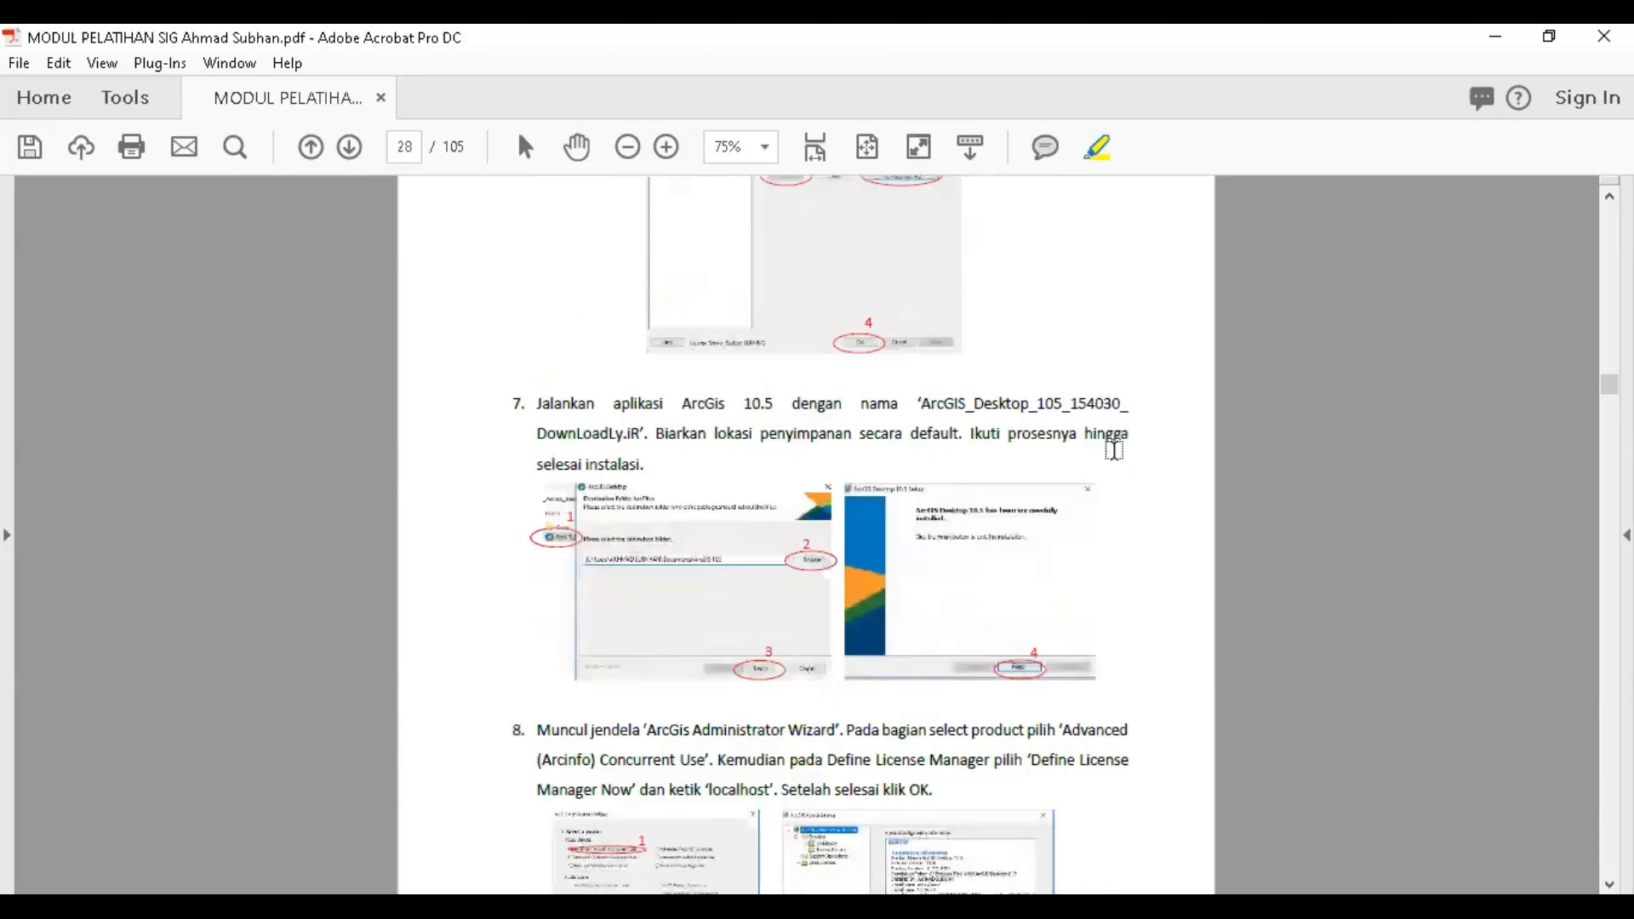
scroll(1107, 465, "down", 10)
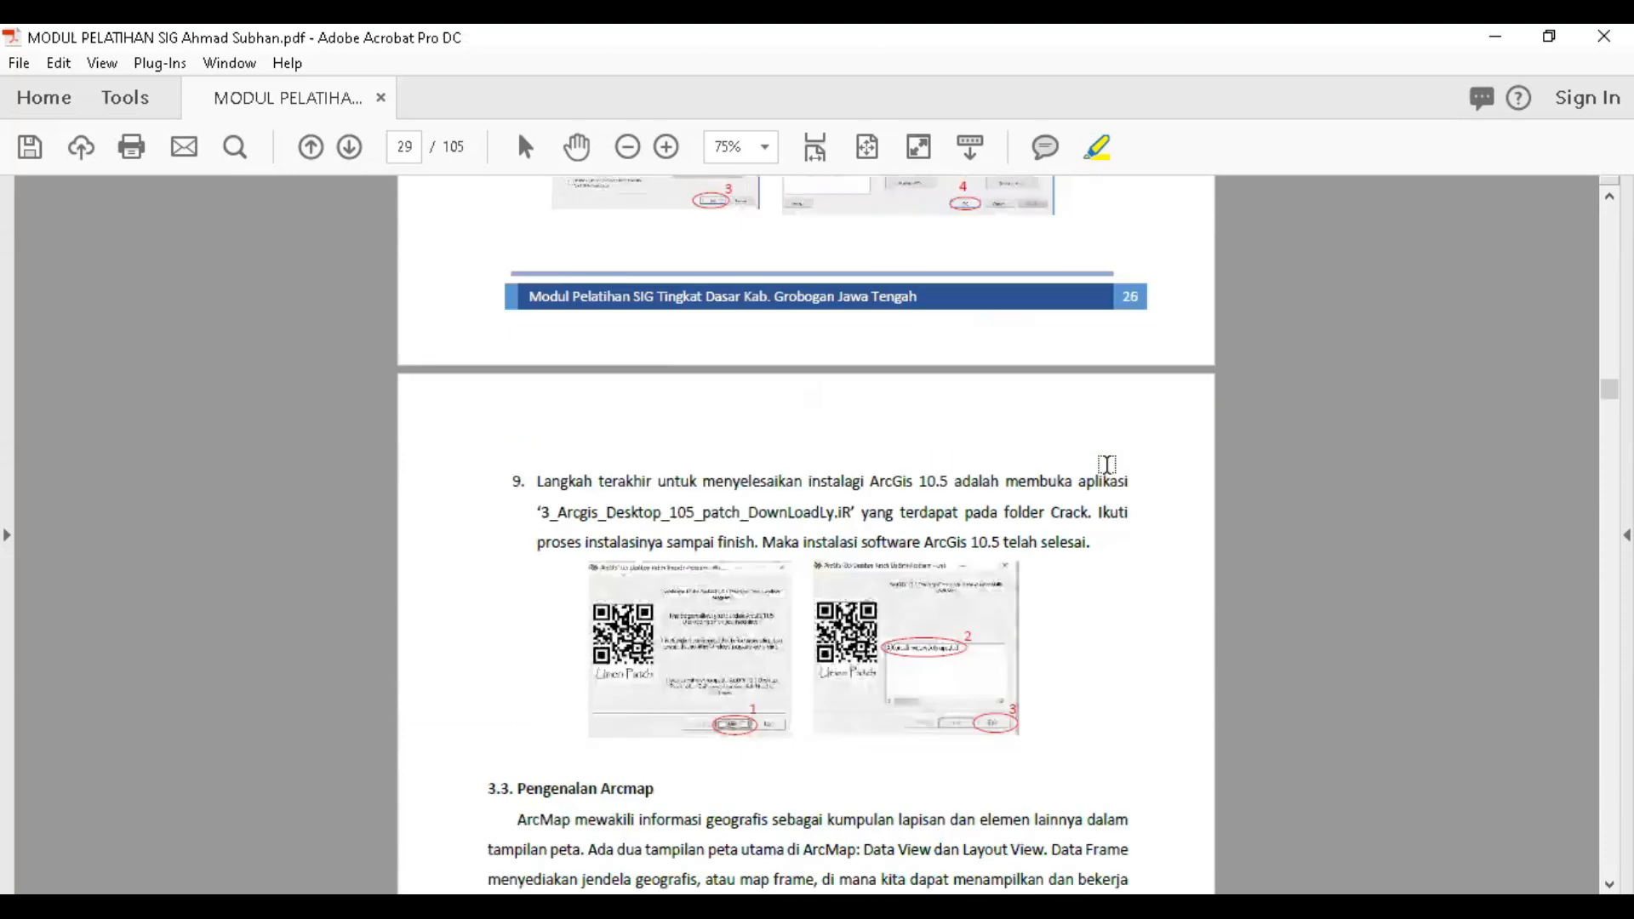
left_click_drag(518, 387, 655, 388)
scroll(767, 428, "down", 3)
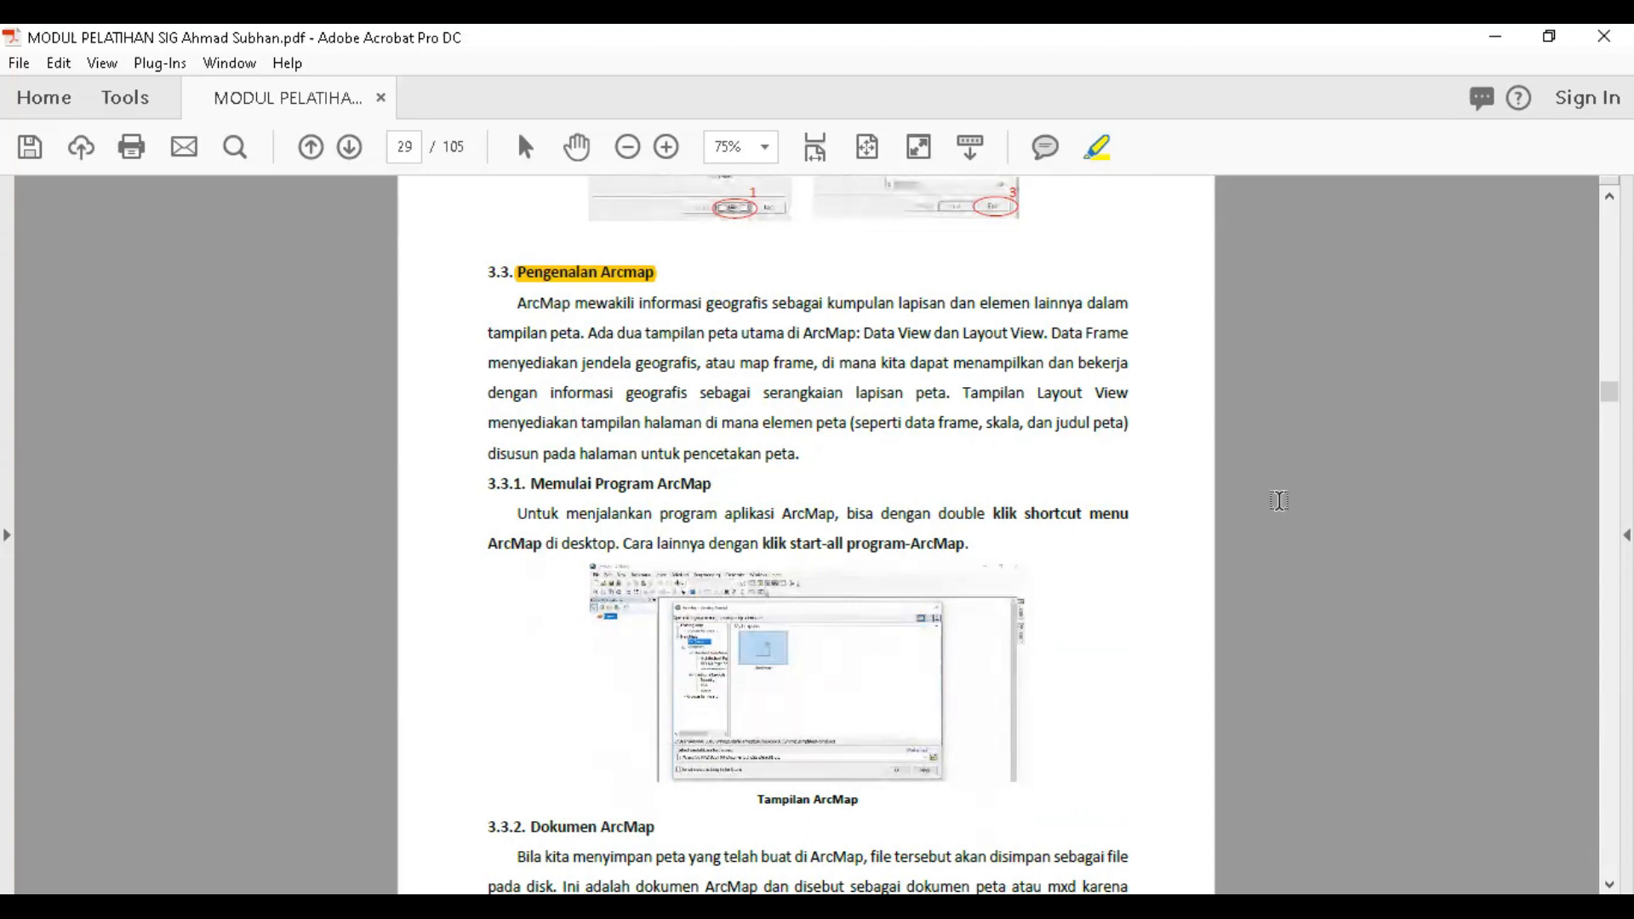
- Read through the ArcMap sections from 3.3.1 Memulai Program ArcMap up to the instructions on the Add Data window
scroll(1085, 474, "down", 7)
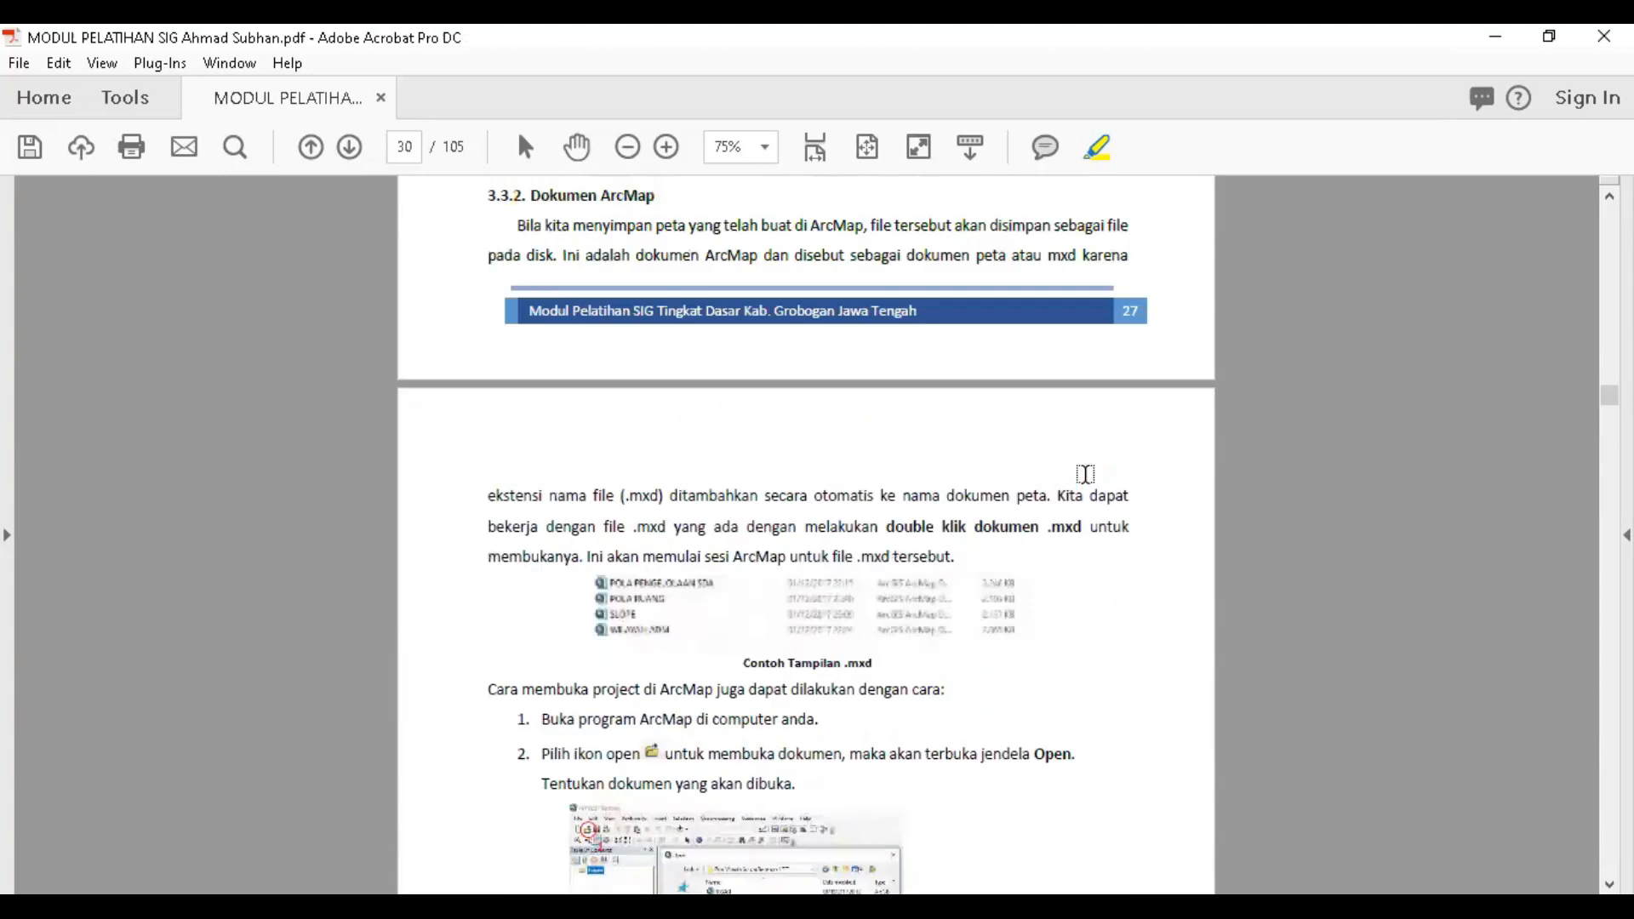
scroll(646, 506, "down", 3)
scroll(822, 563, "down", 3)
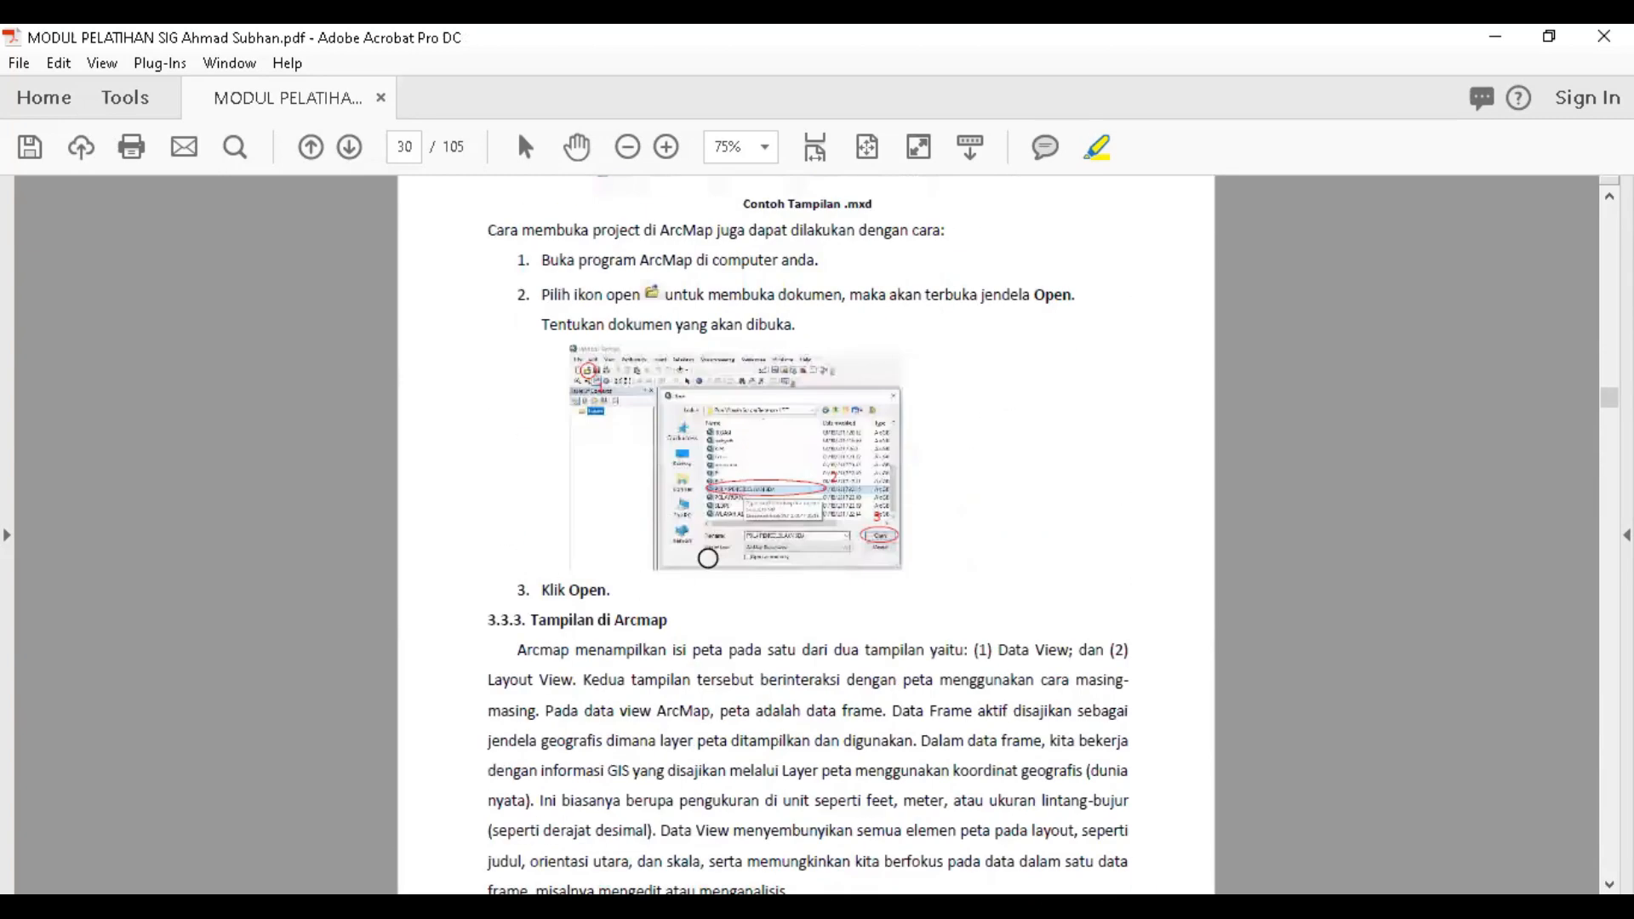
scroll(780, 532, "down", 9)
scroll(780, 532, "down", 5)
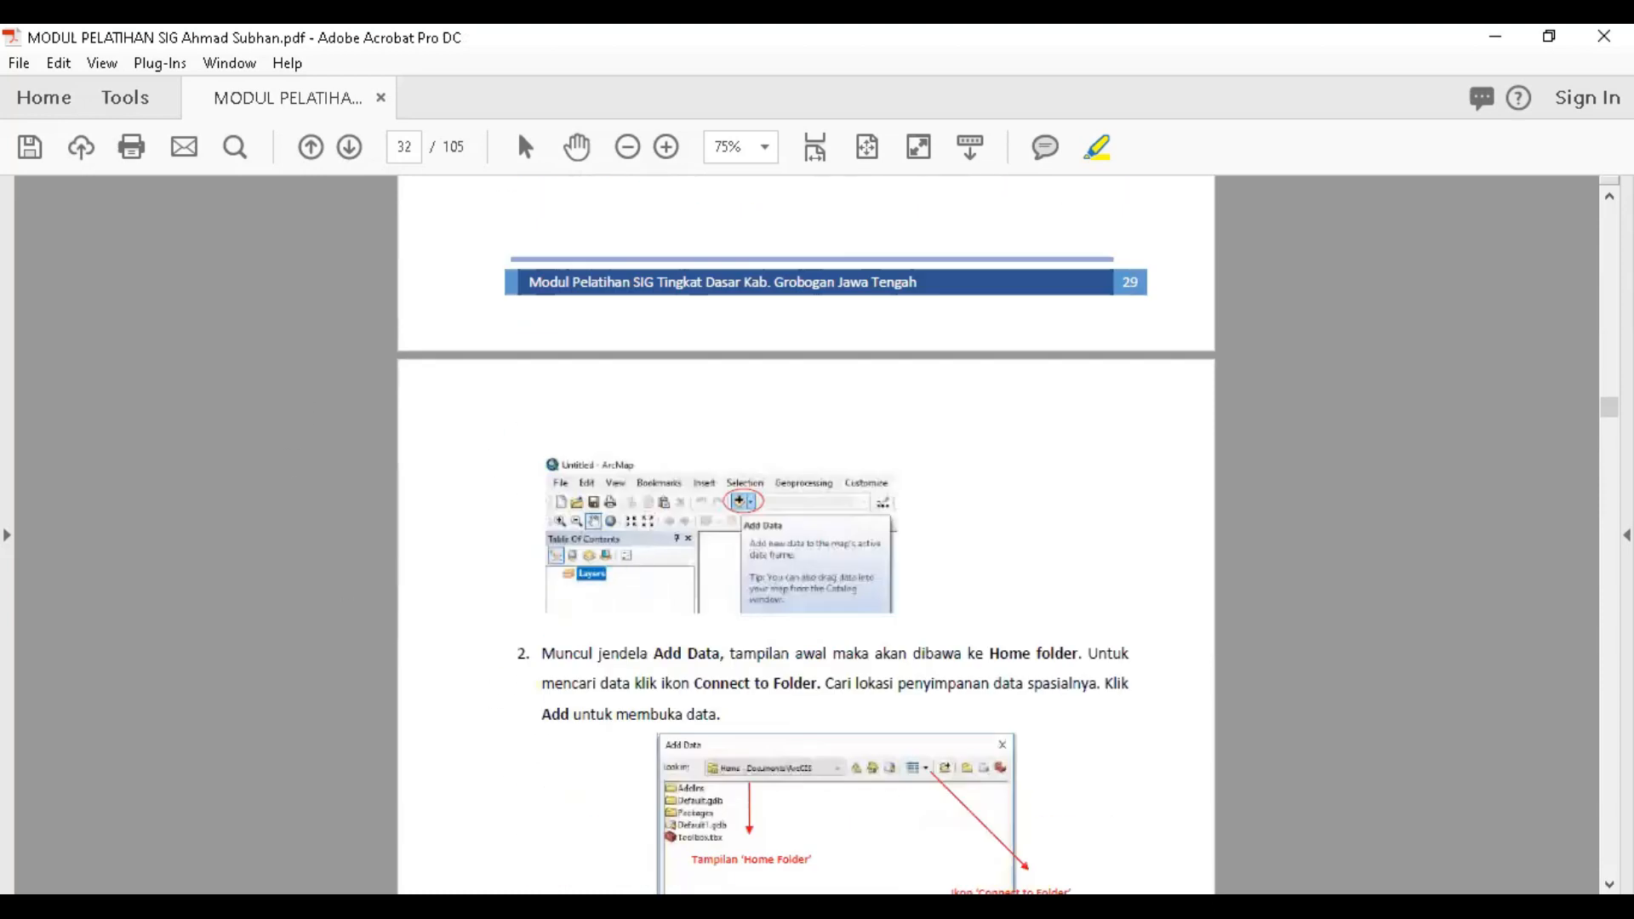
- Switch to ArcMap and look over the list of available toolbars
key("alt+Tab")
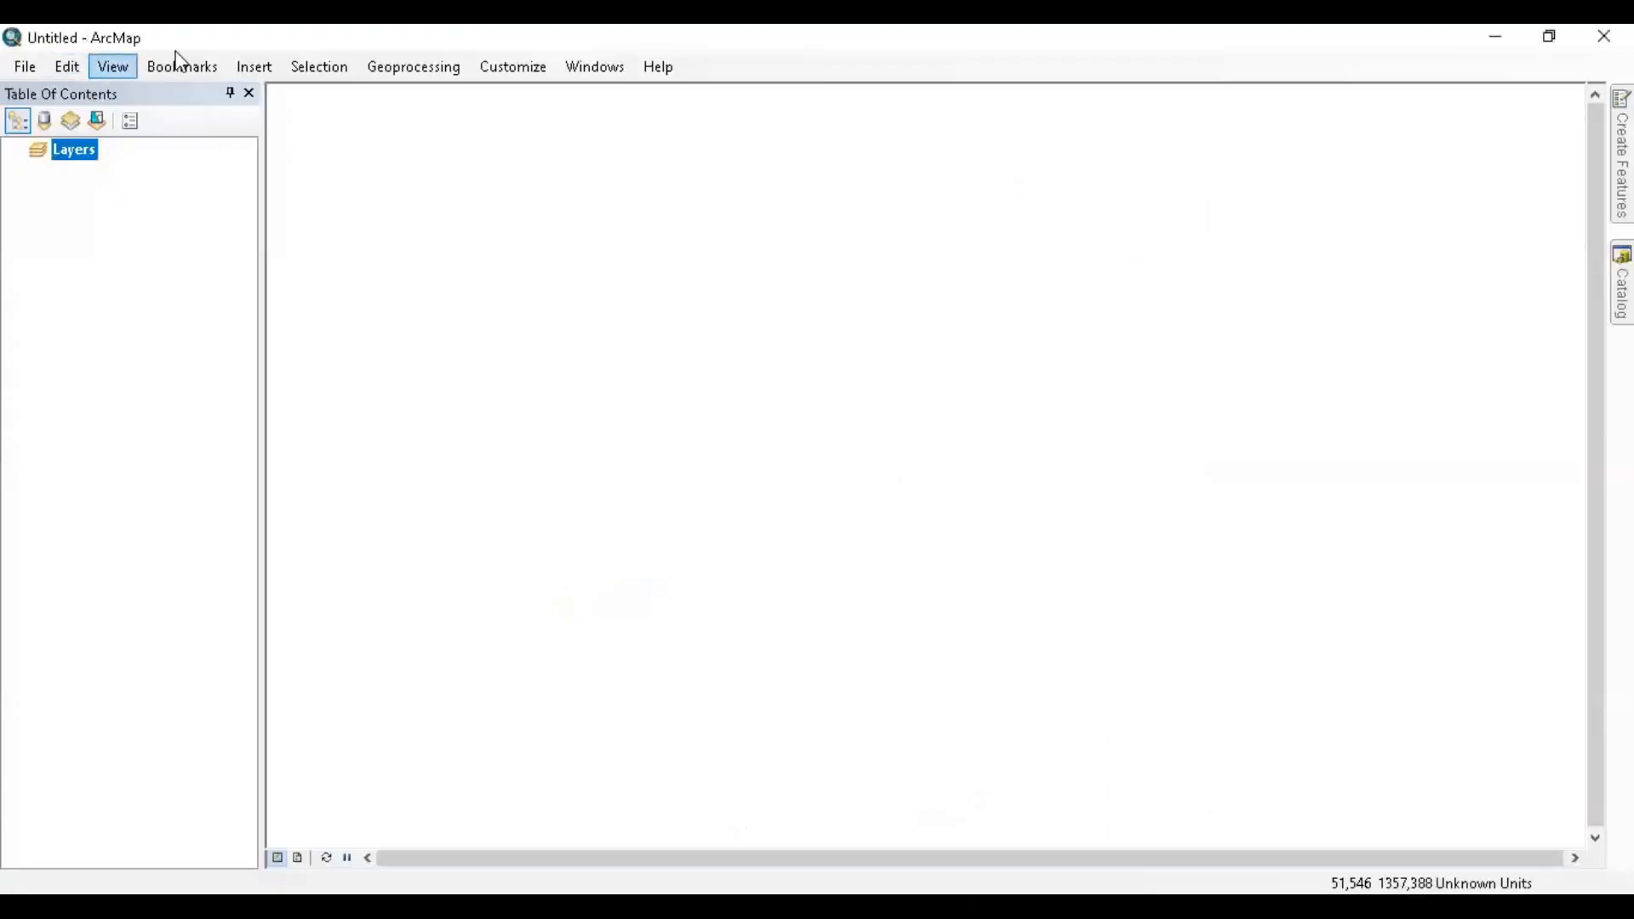
right_click(800, 79)
left_click(587, 70)
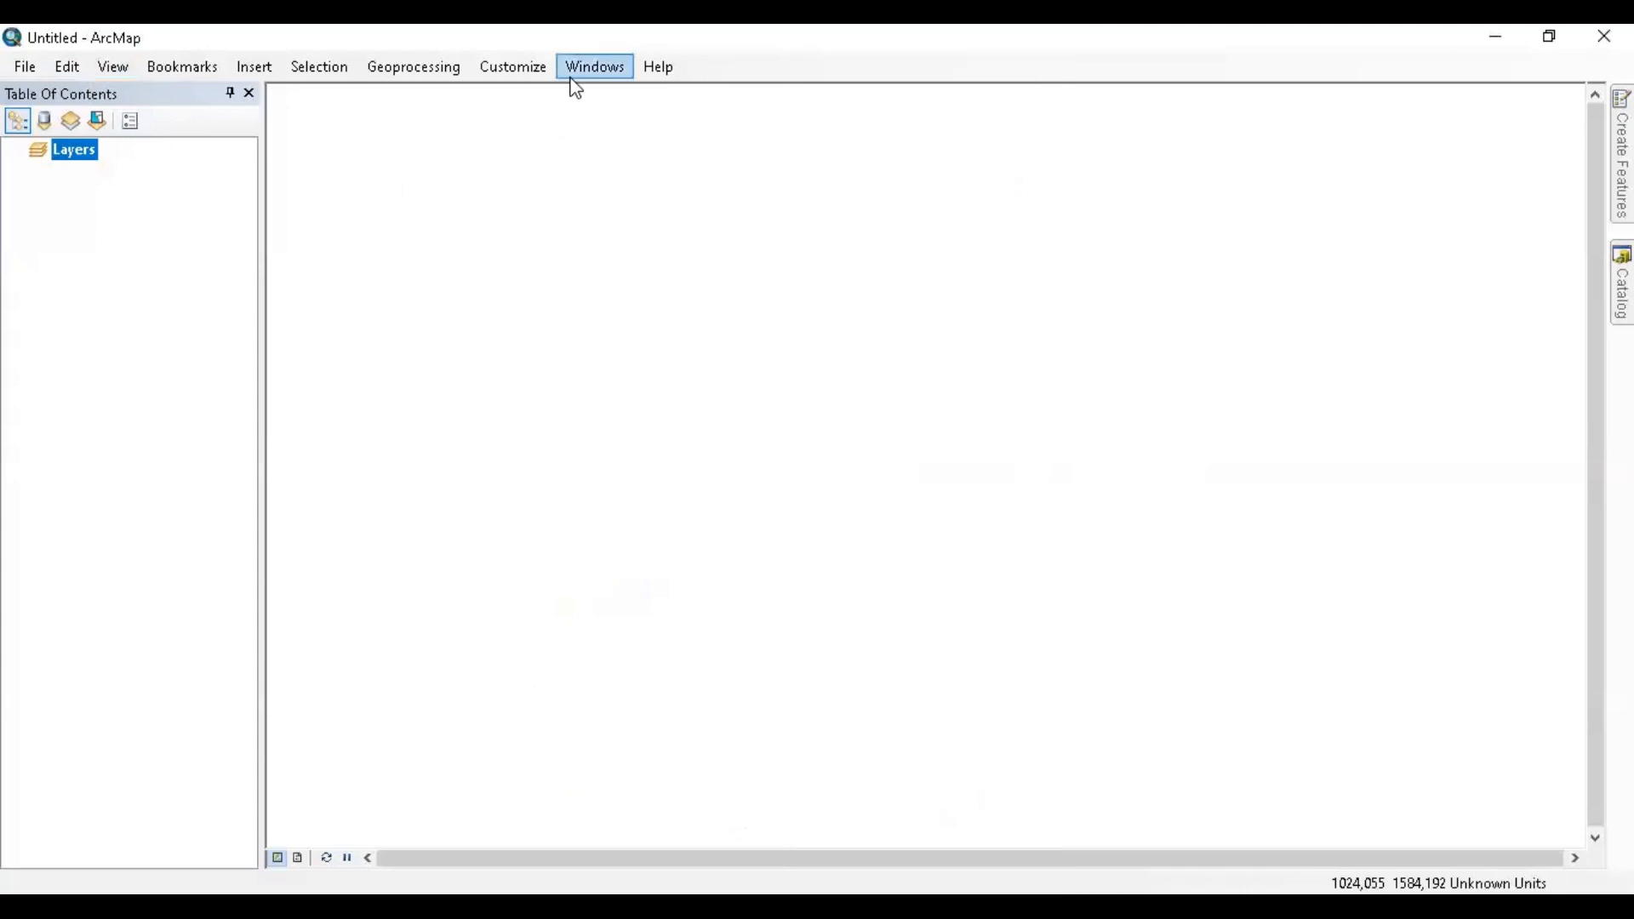
right_click(946, 72)
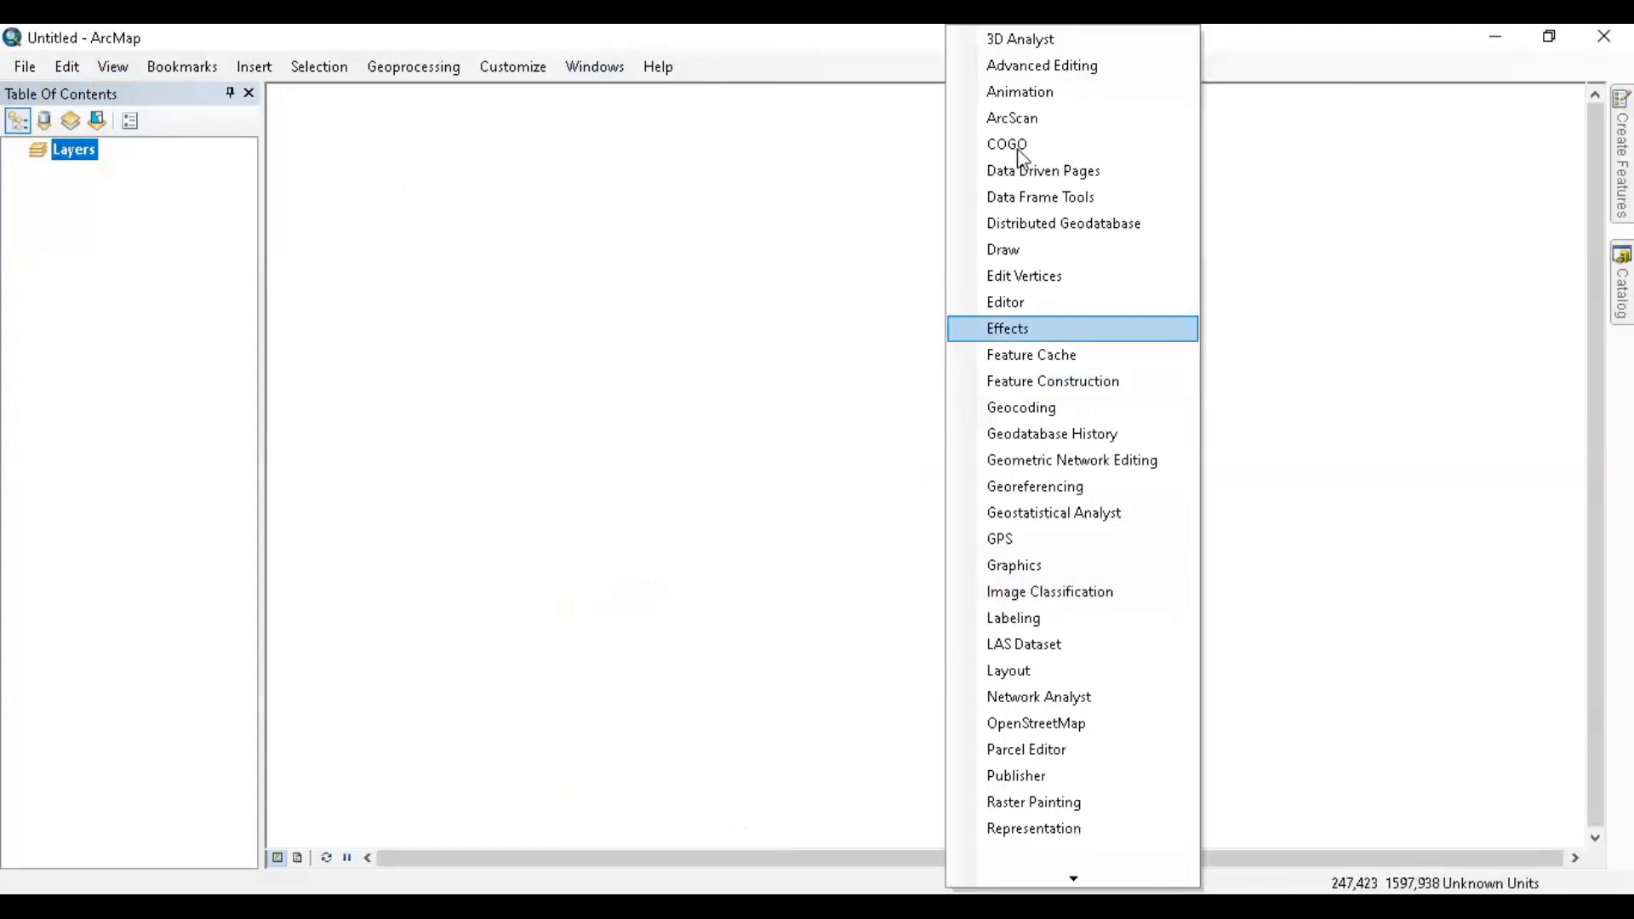
left_click(854, 63)
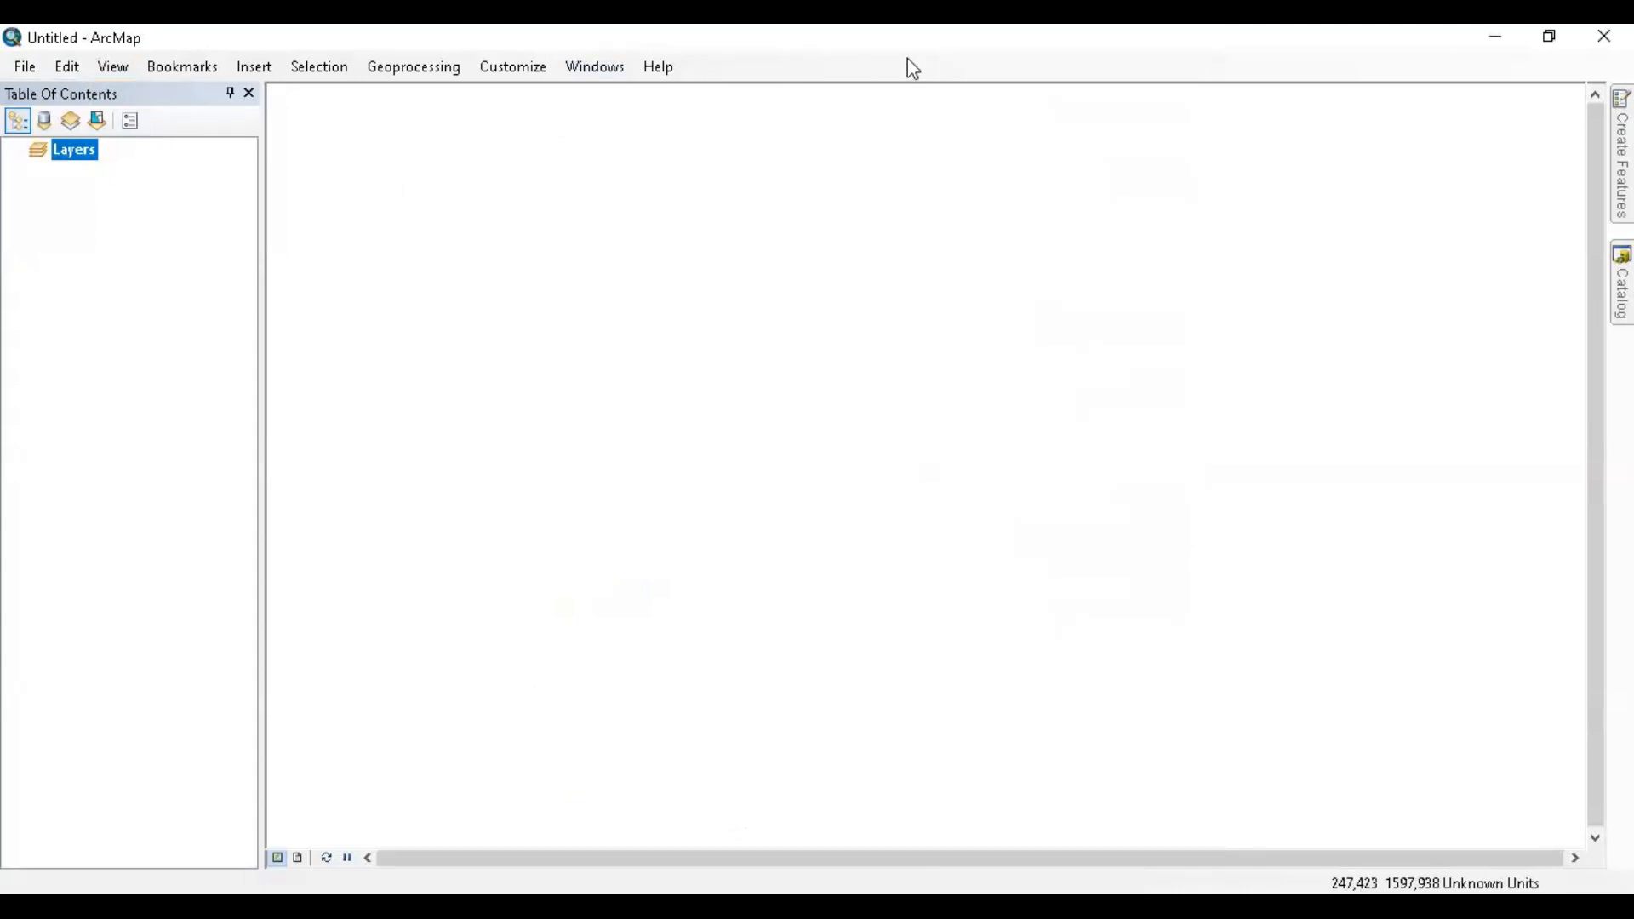
right_click(907, 59)
left_click(742, 83)
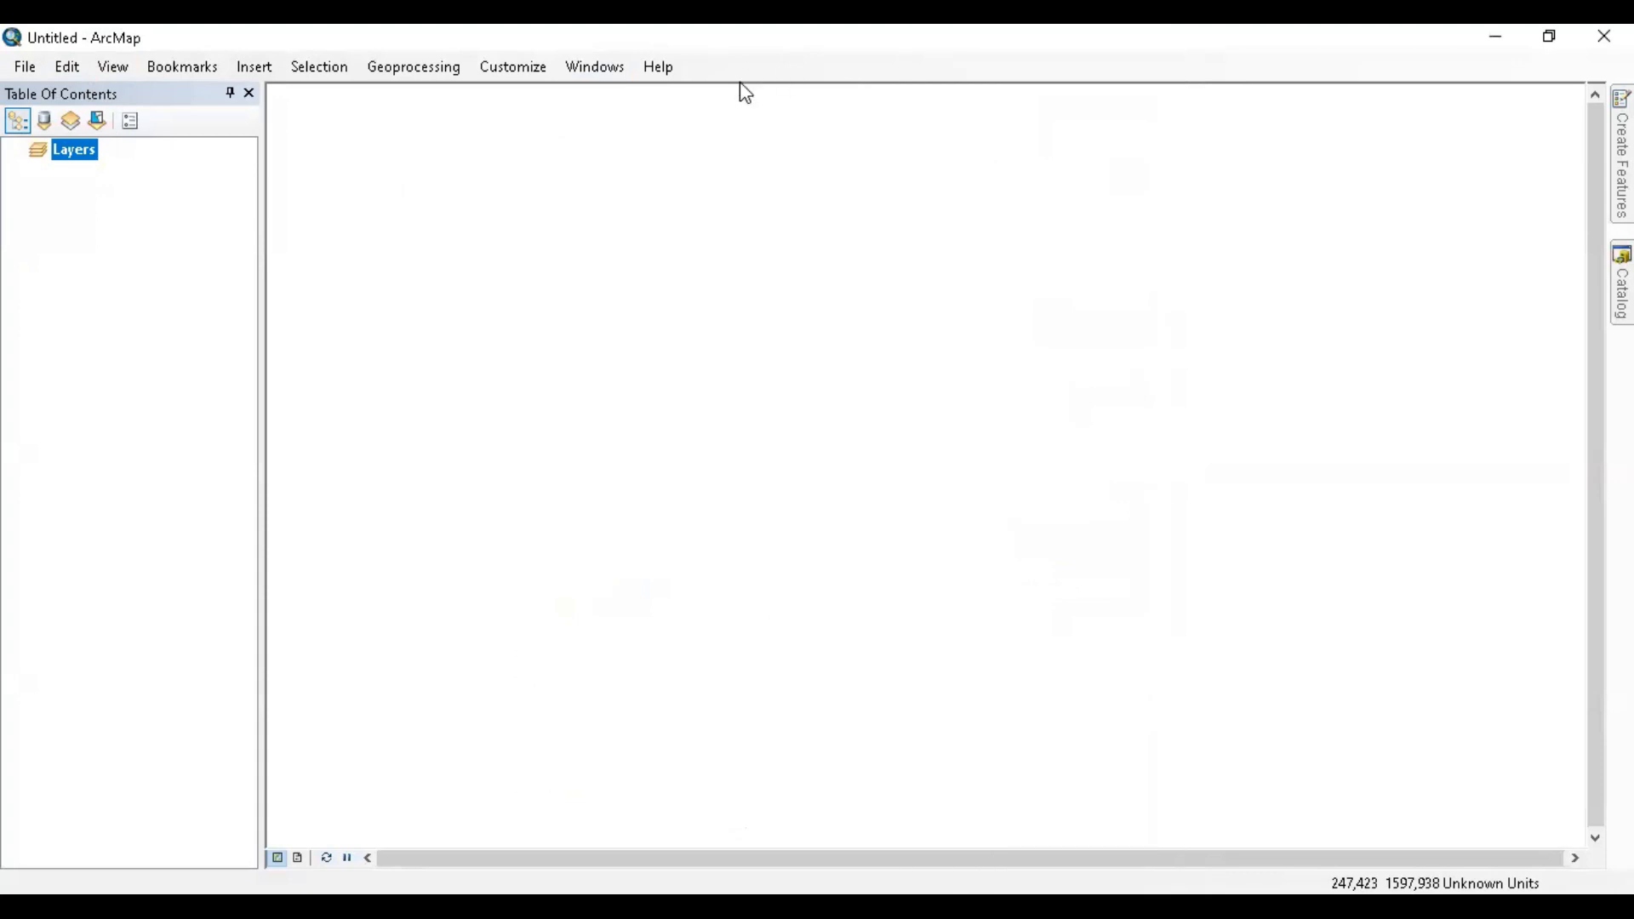
- Show the Spatial Analyst toolbar and close it again
right_click(781, 67)
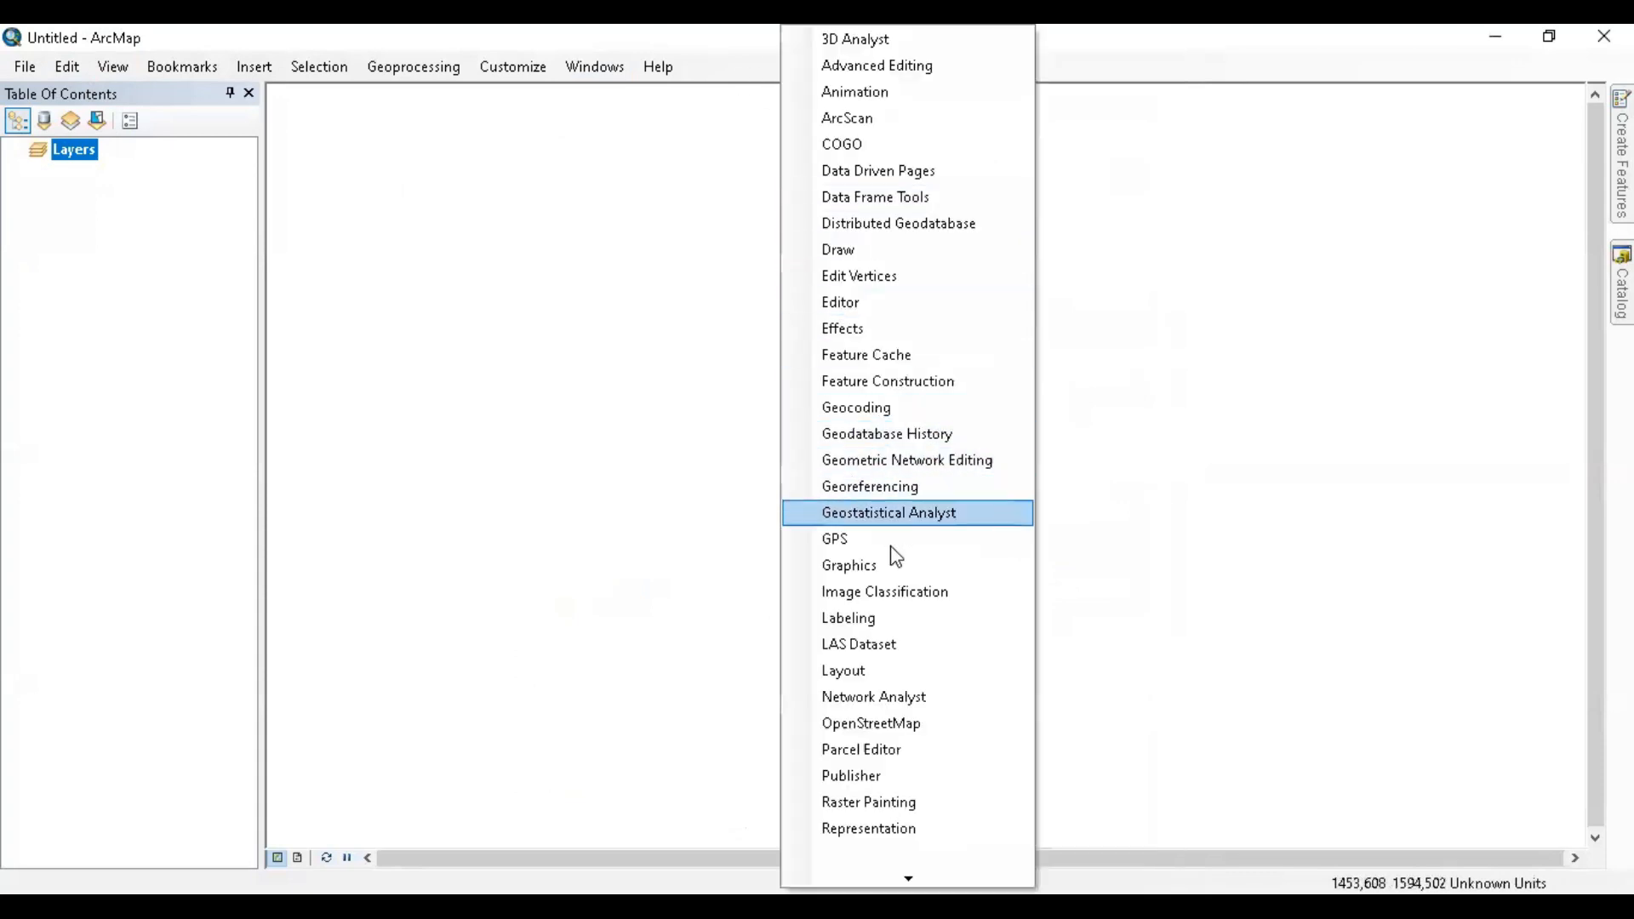
mouse_move(883, 878)
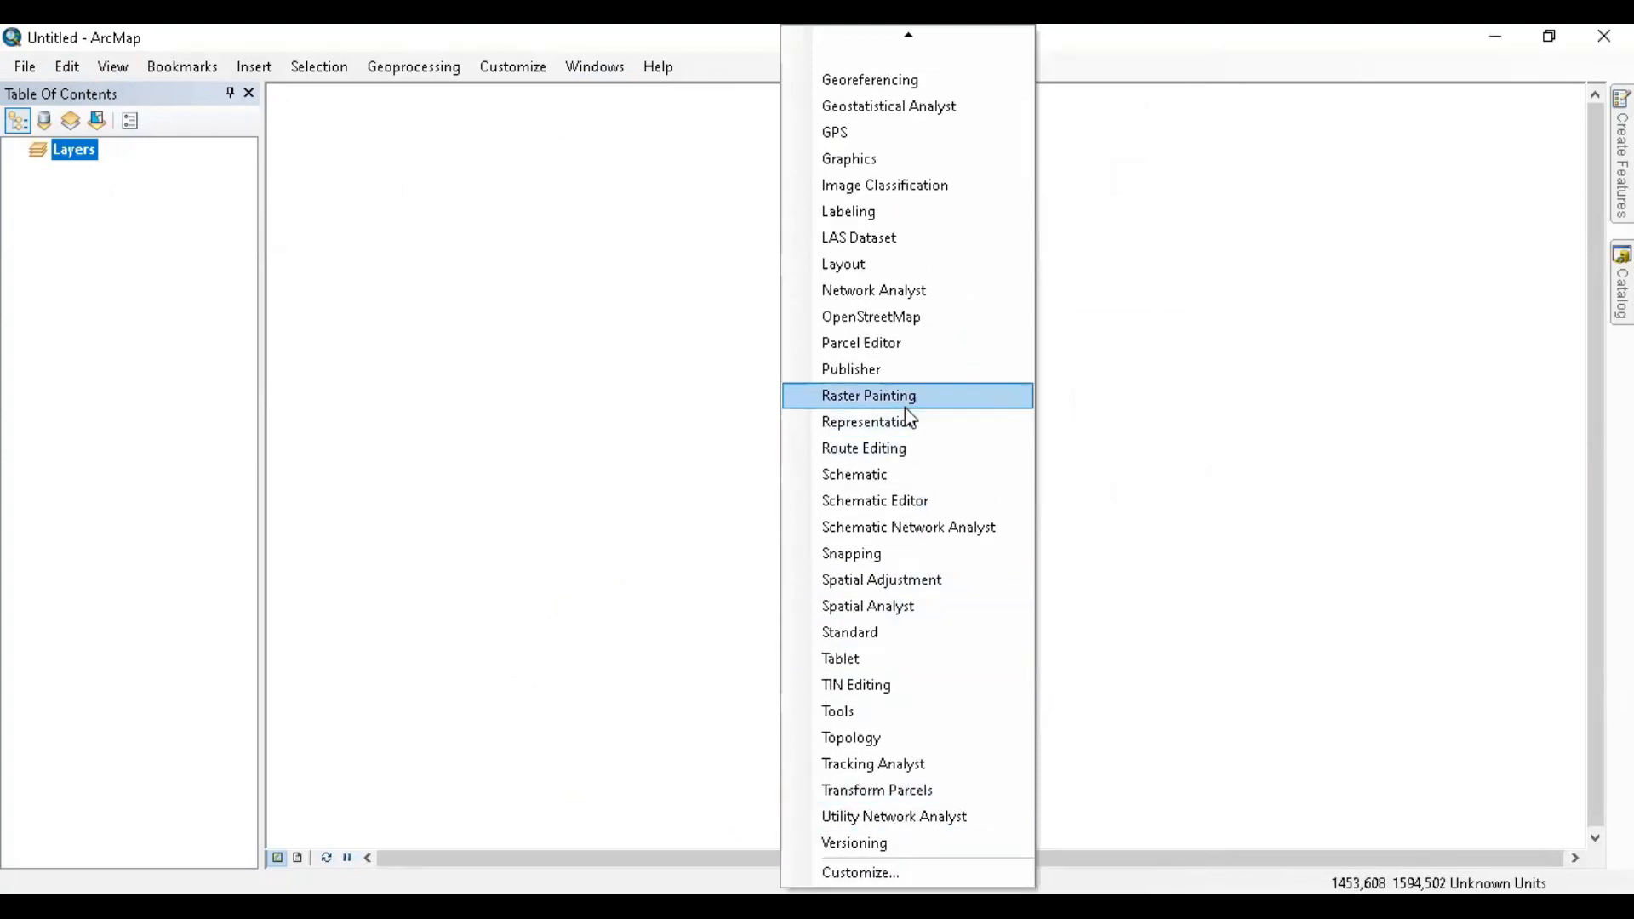
left_click(928, 619)
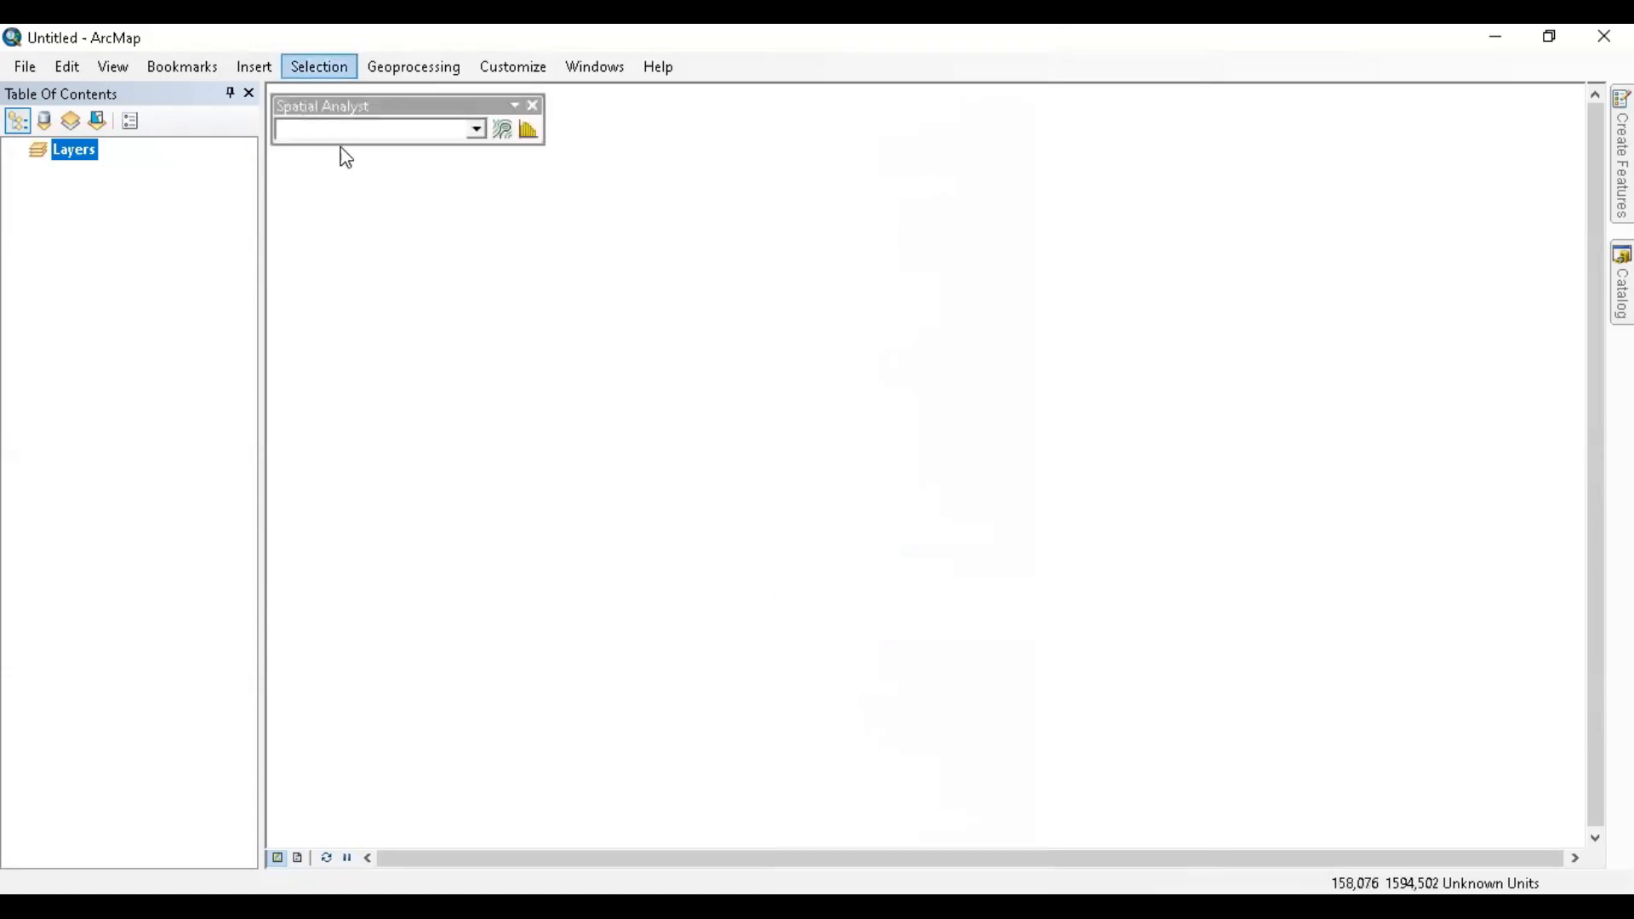
left_click(533, 105)
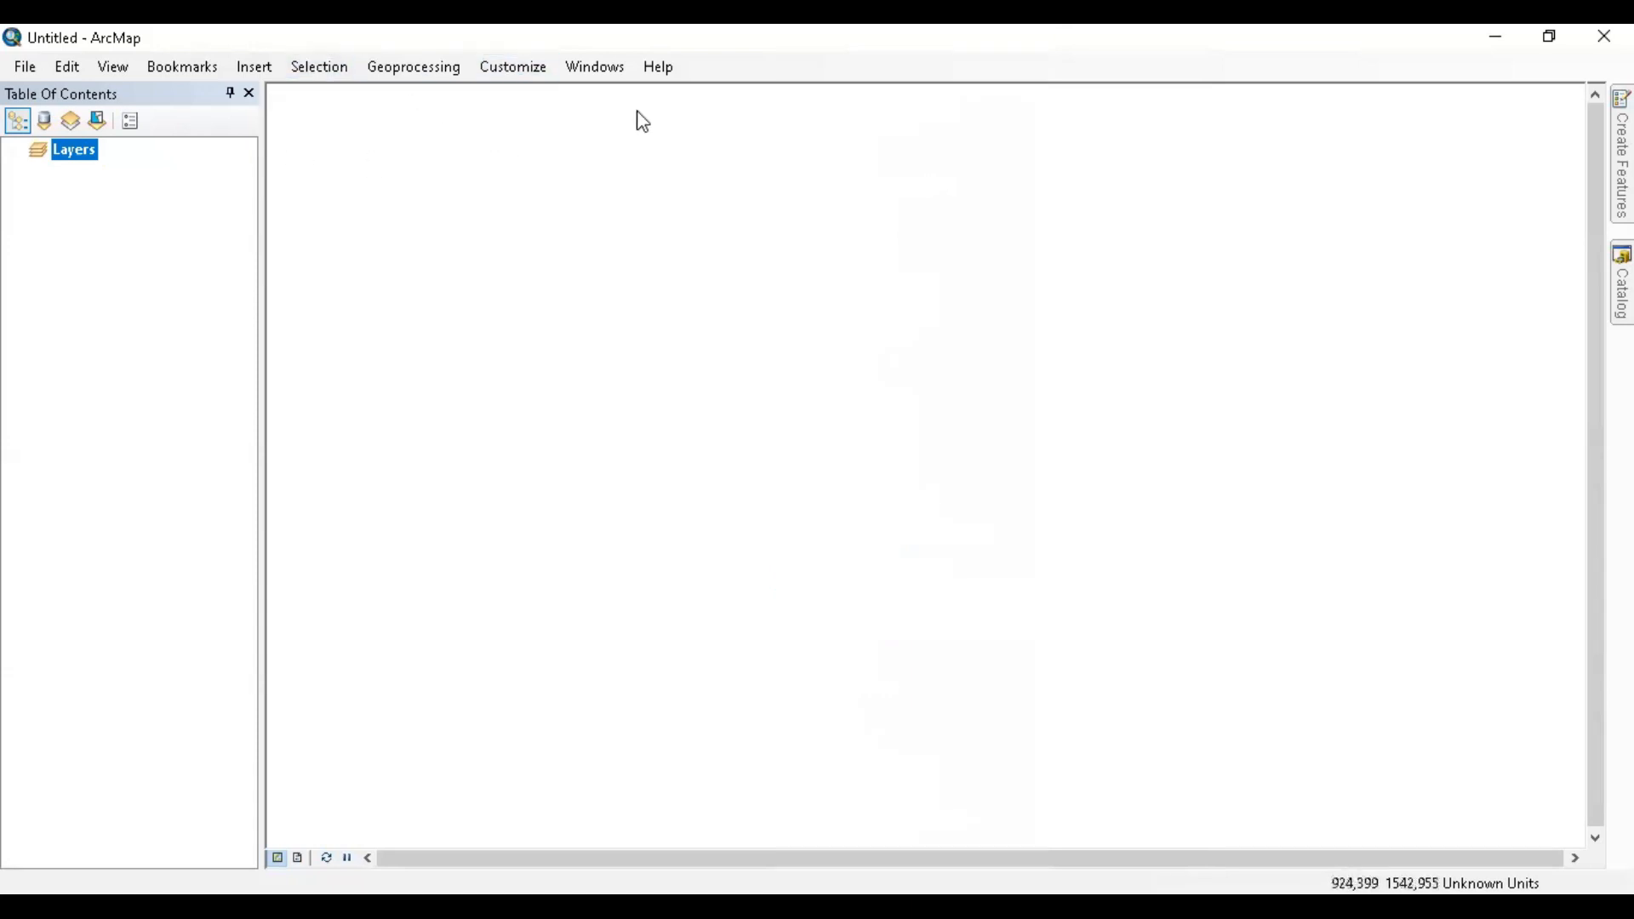
- Show the 3D Analyst and Editor toolbars, placing Editor in the row directly below 3D Analyst
right_click(734, 79)
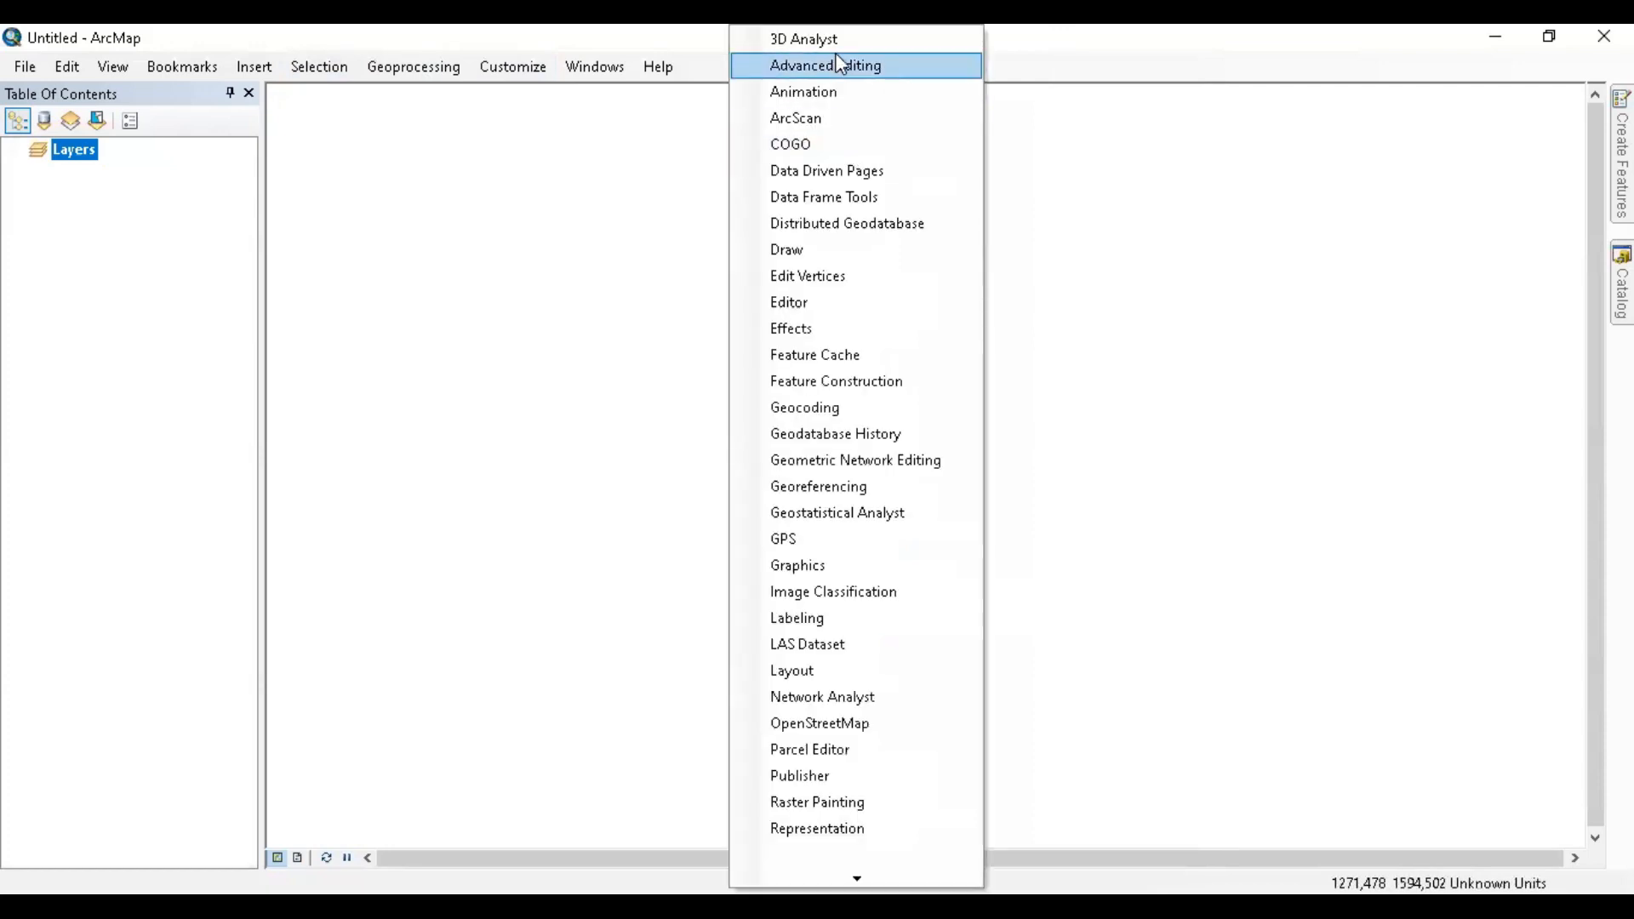
left_click(839, 49)
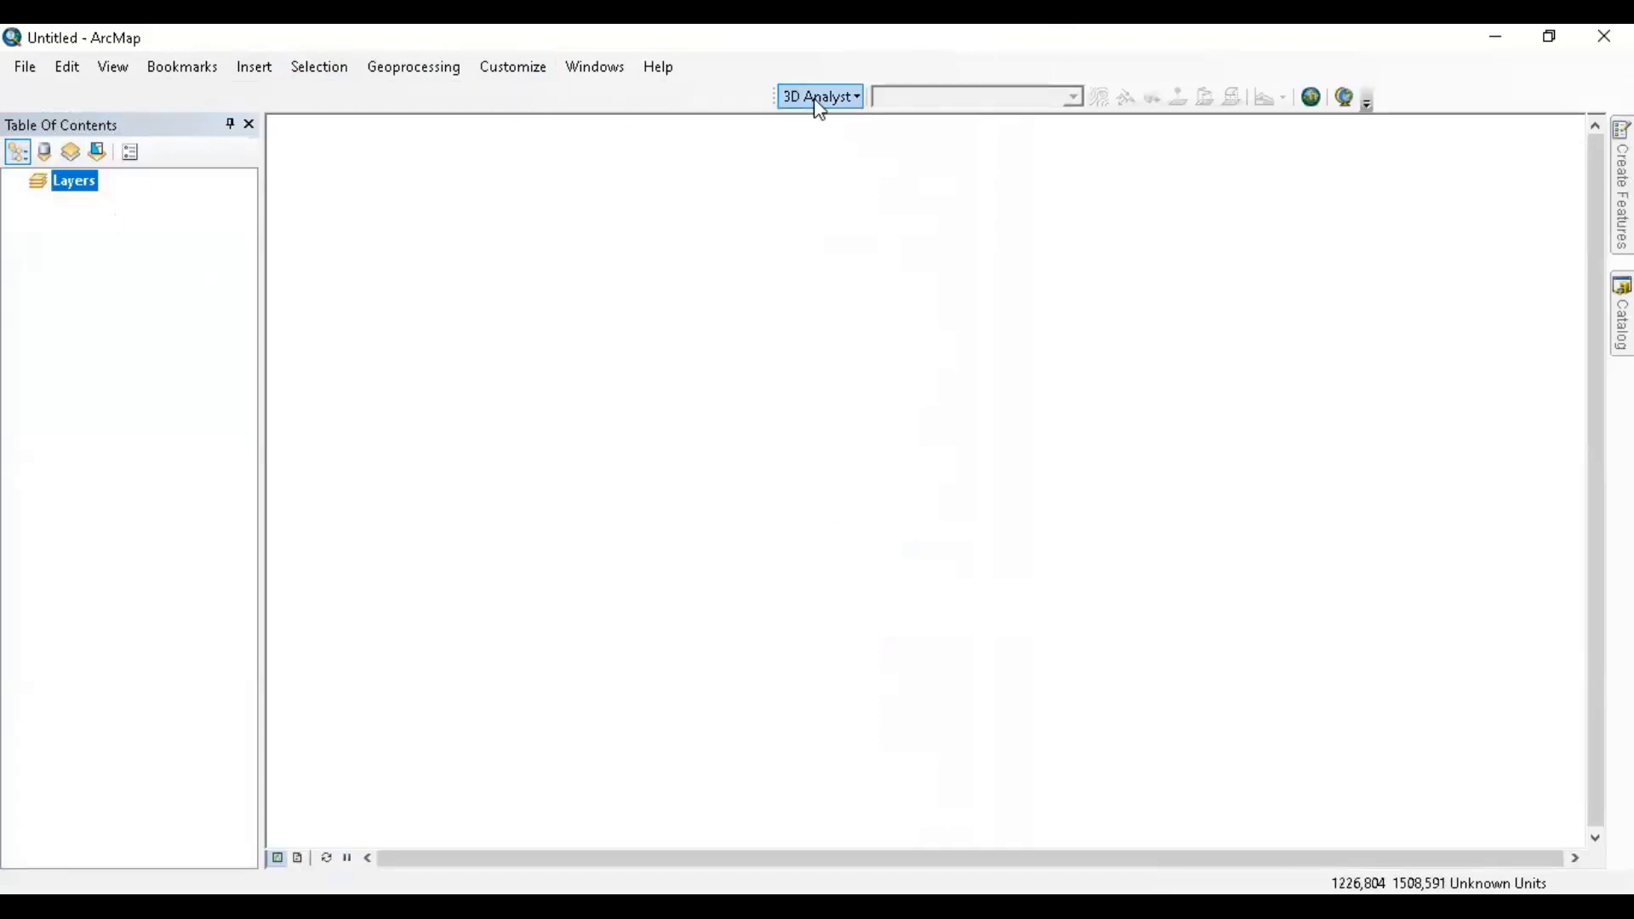
right_click(757, 78)
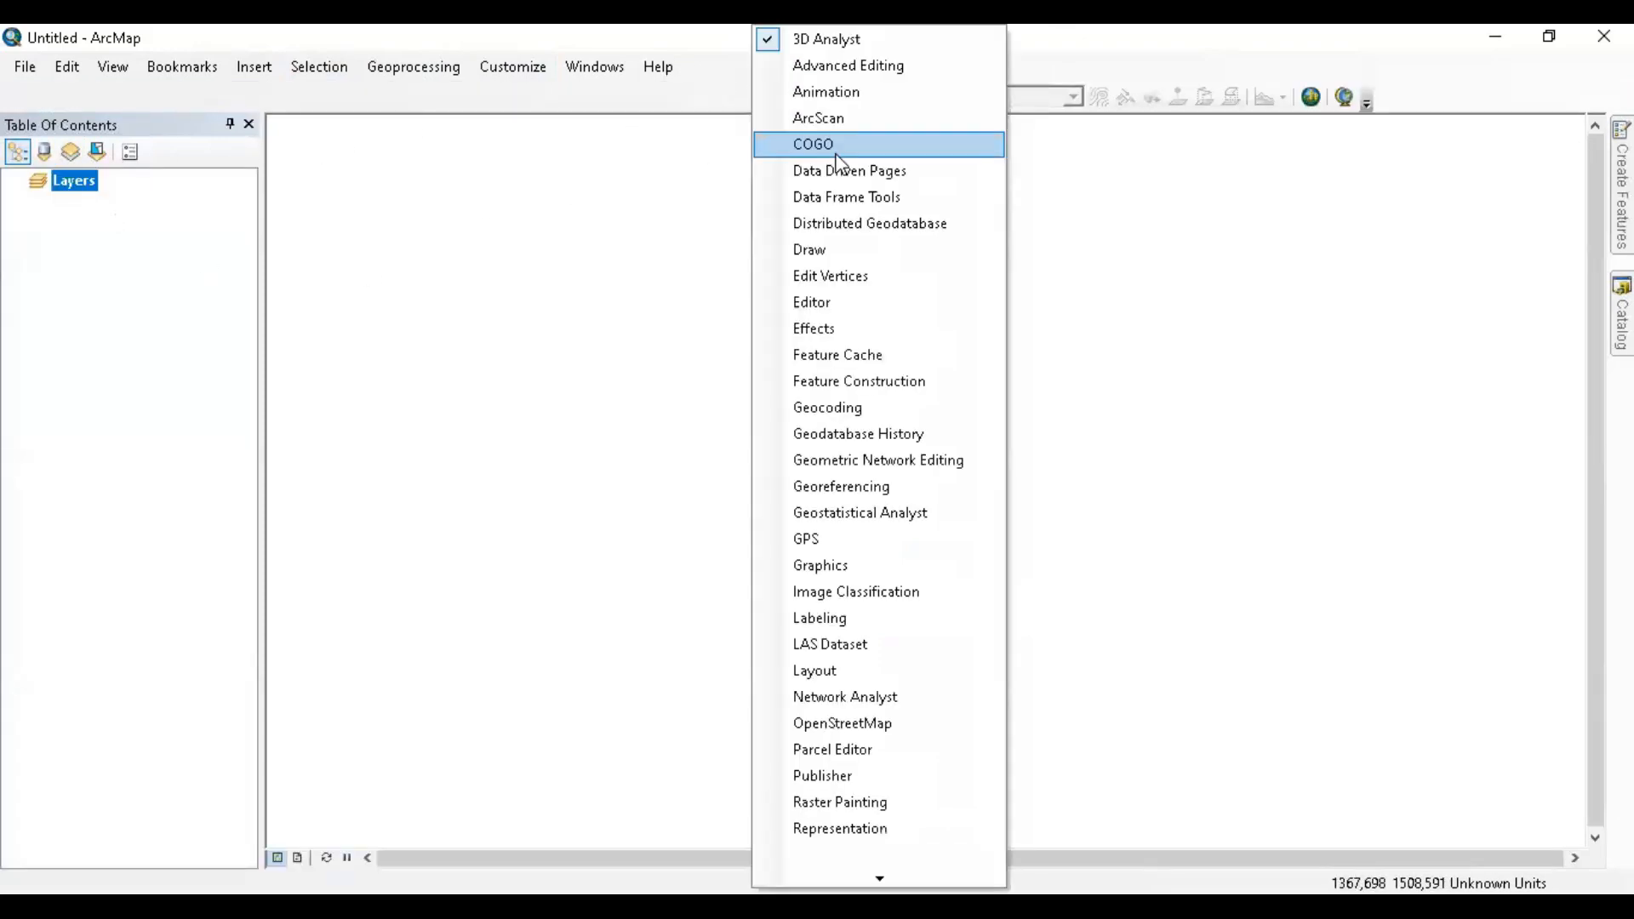
left_click(902, 298)
left_click_drag(658, 127, 760, 126)
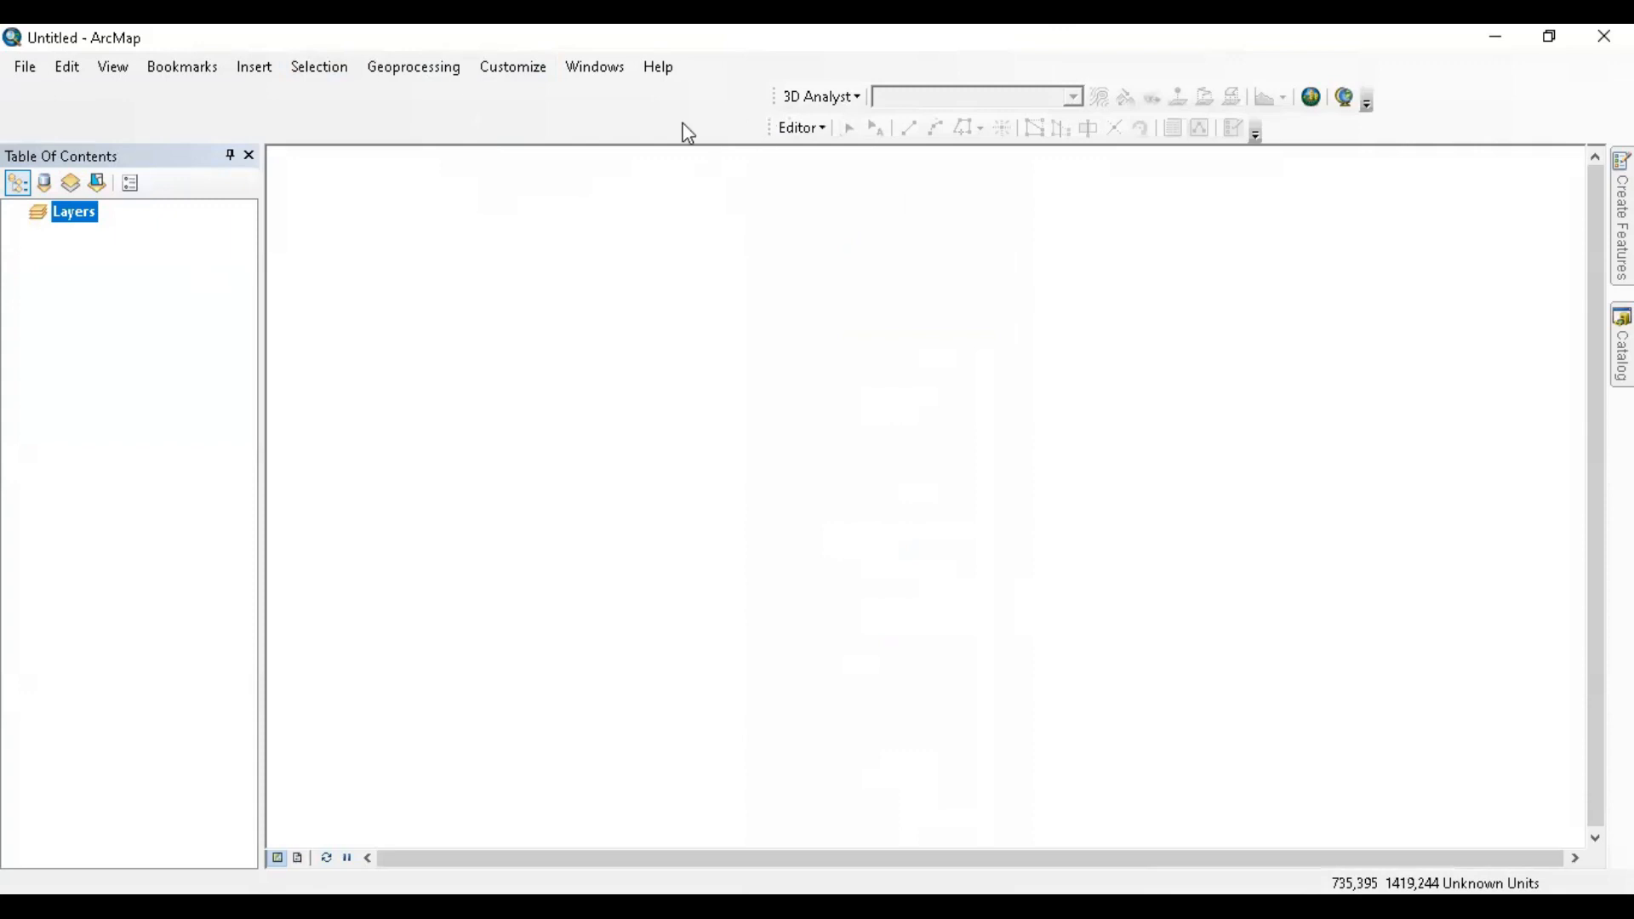
- Show the Georeferencing toolbar and dock it at the start of the row that holds the Editor toolbar
right_click(649, 109)
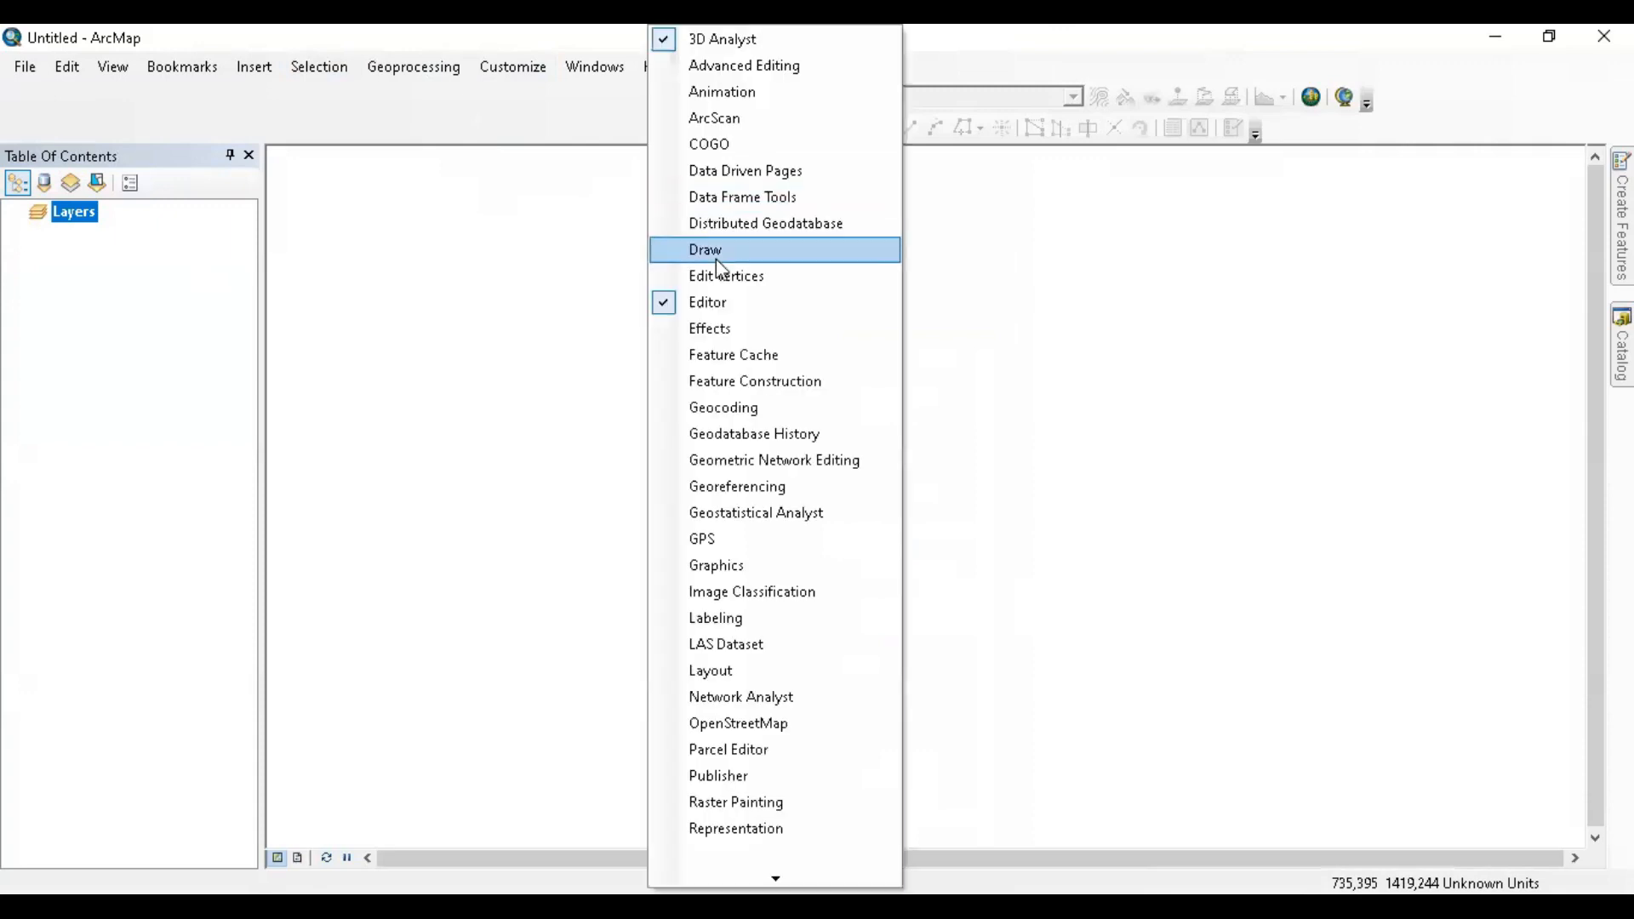
left_click(772, 489)
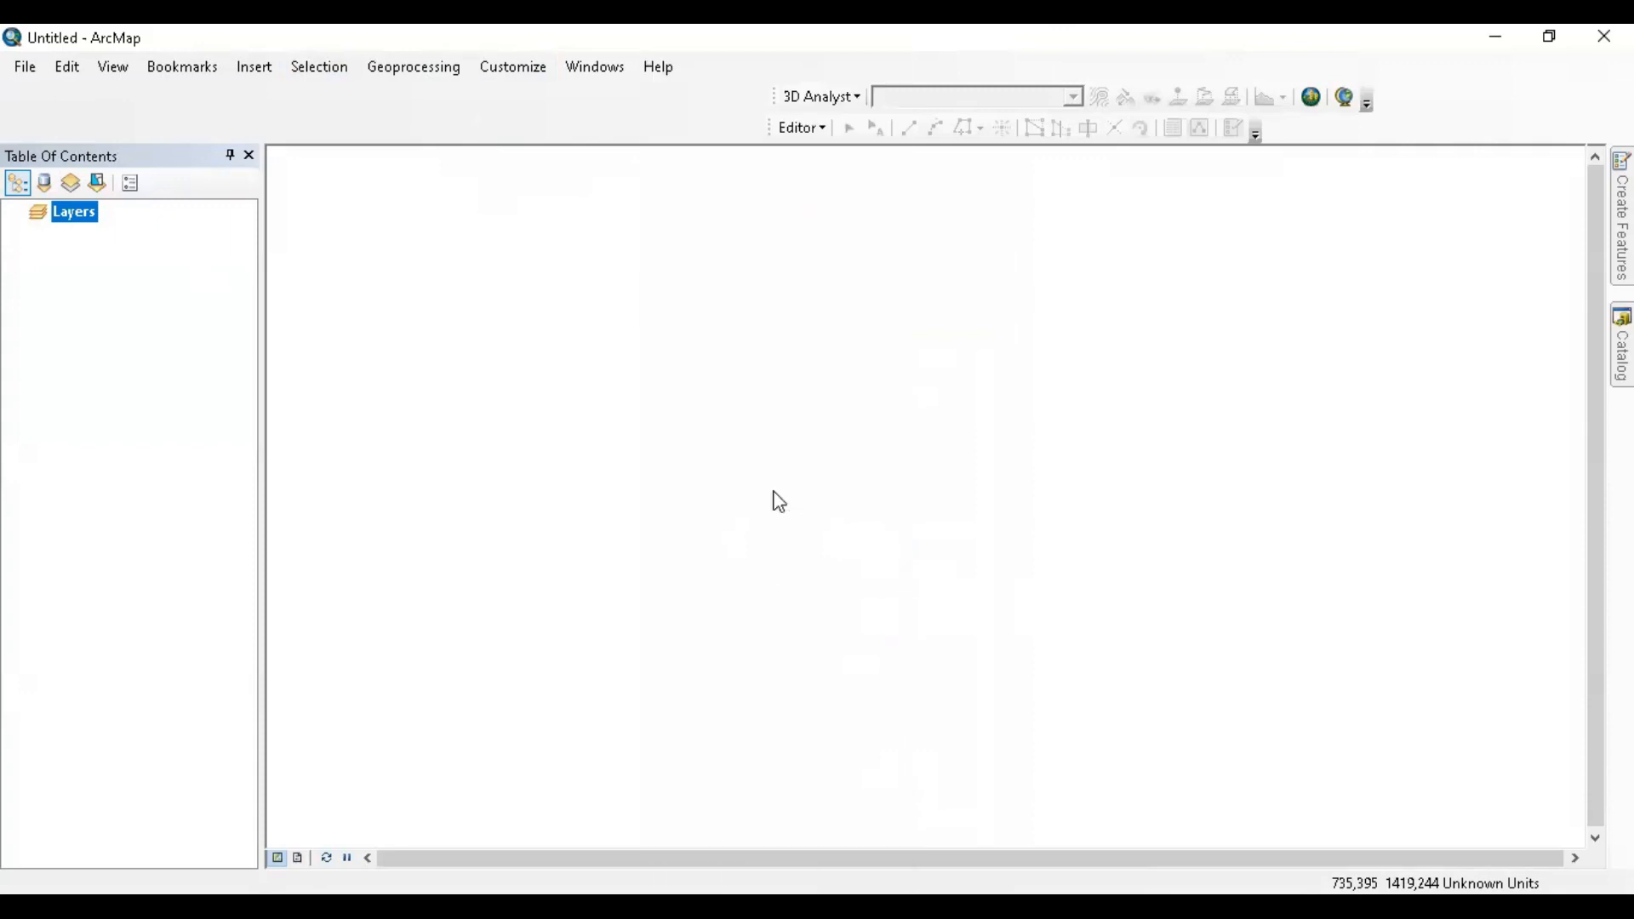
left_click_drag(443, 224, 108, 130)
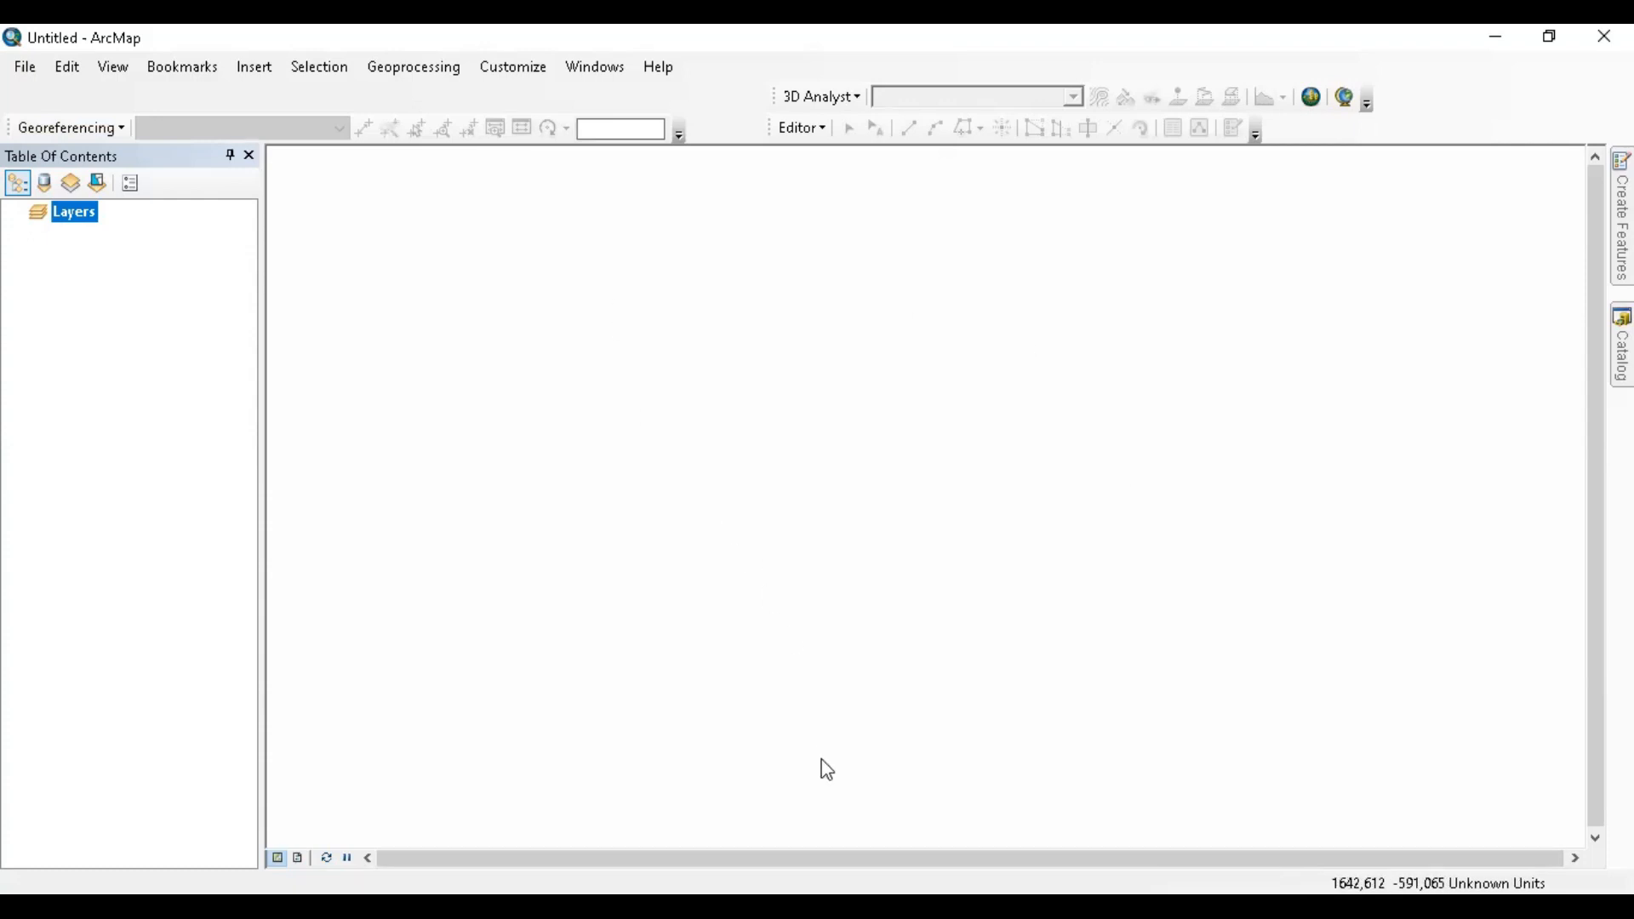
- Mark the map area with a freehand outline and review the Table Of Contents' source, visibility and selection listings and options, returning to drawing order
mouse_move(703, 306)
left_mouse_down()
mouse_move(579, 436)
mouse_move(1238, 544)
mouse_move(803, 303)
mouse_move(719, 319)
left_mouse_up()
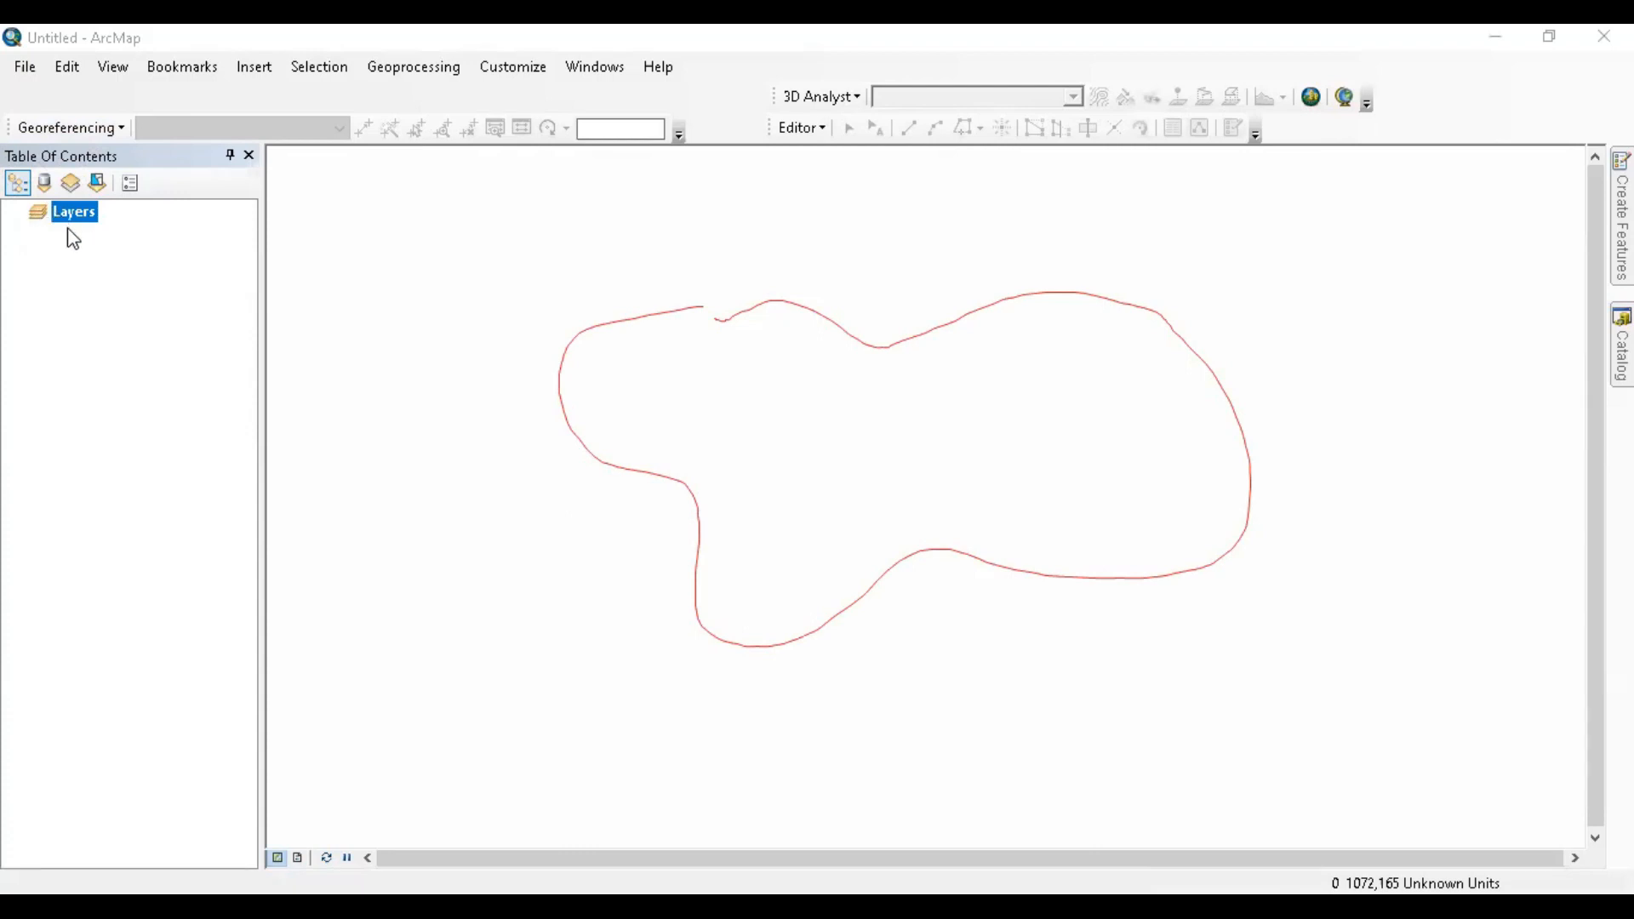
left_click(44, 183)
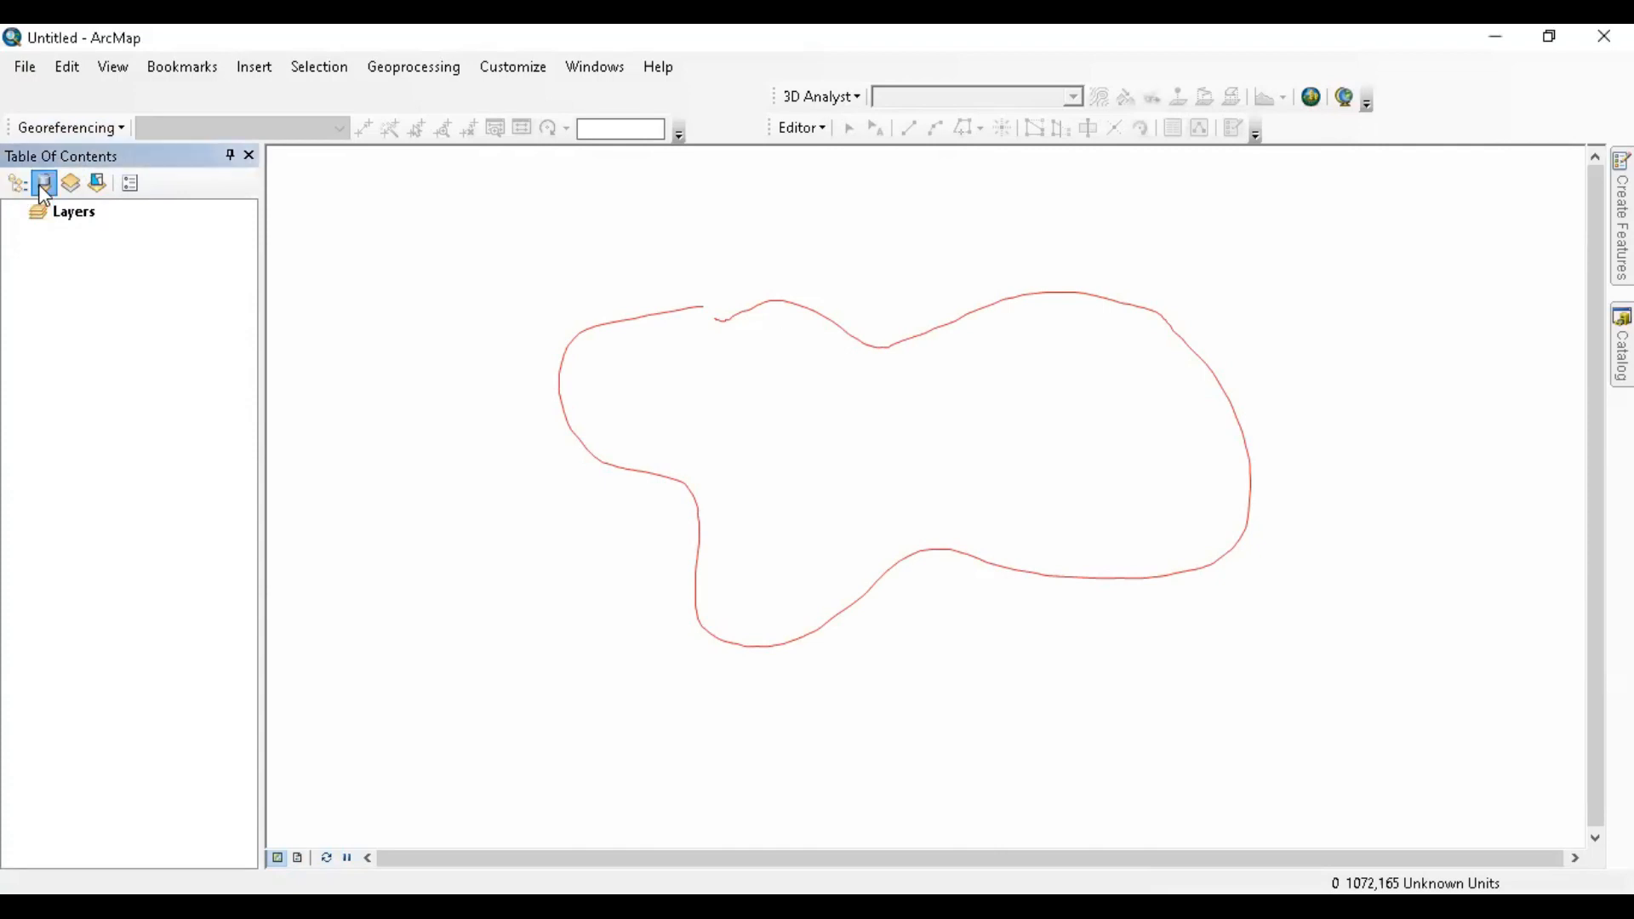
left_click(70, 186)
left_click(98, 184)
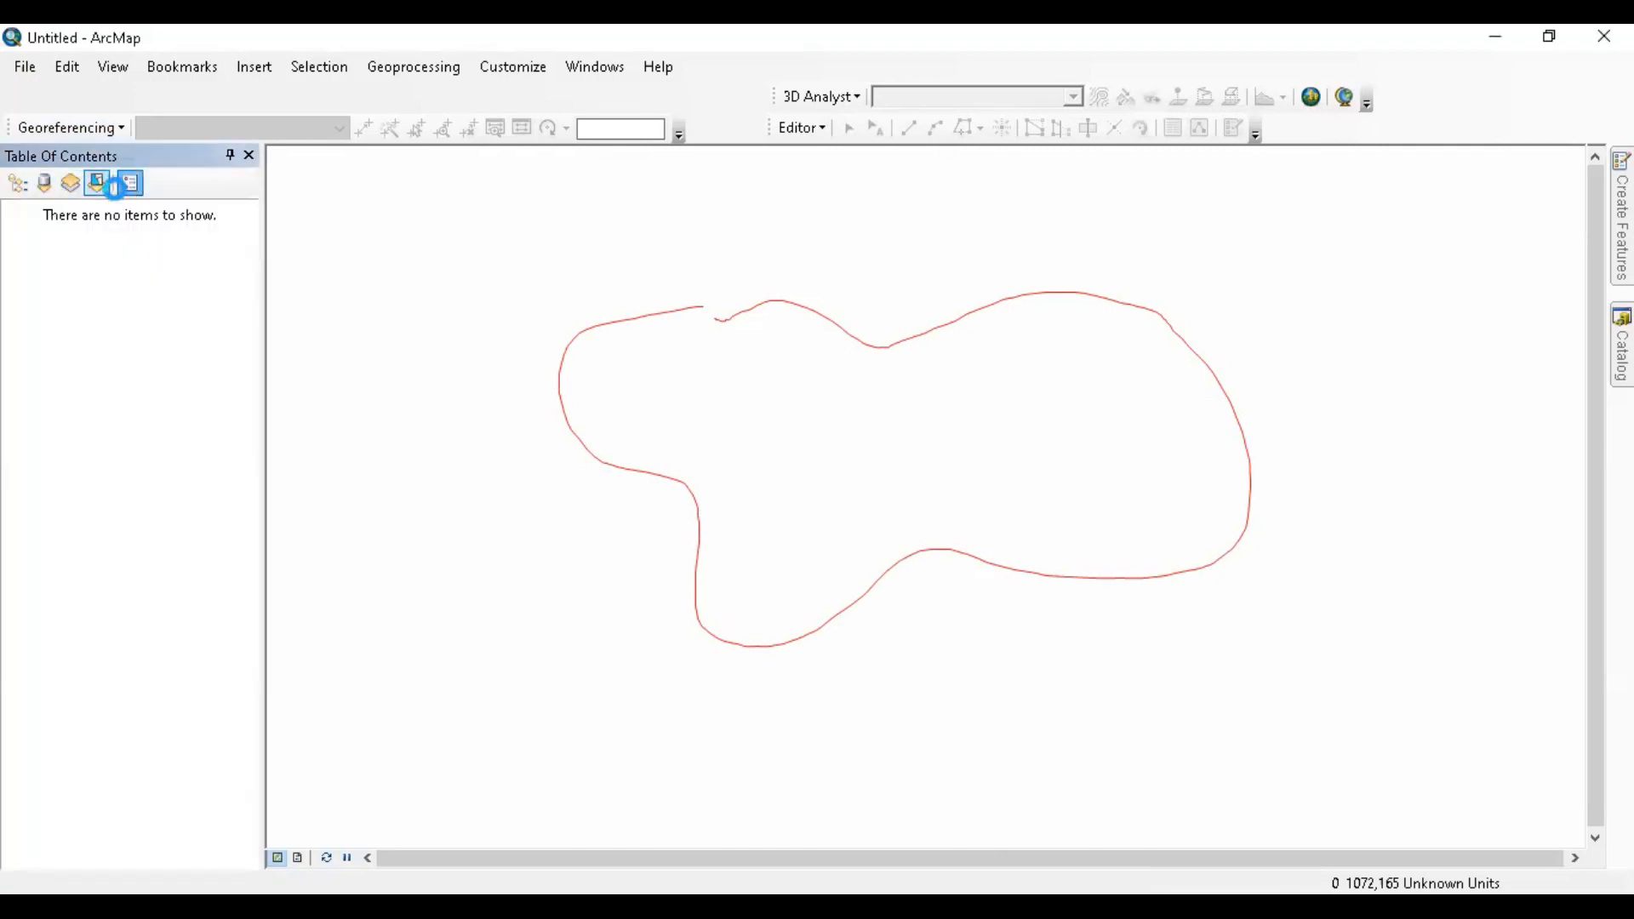
left_click(130, 183)
left_click(905, 609)
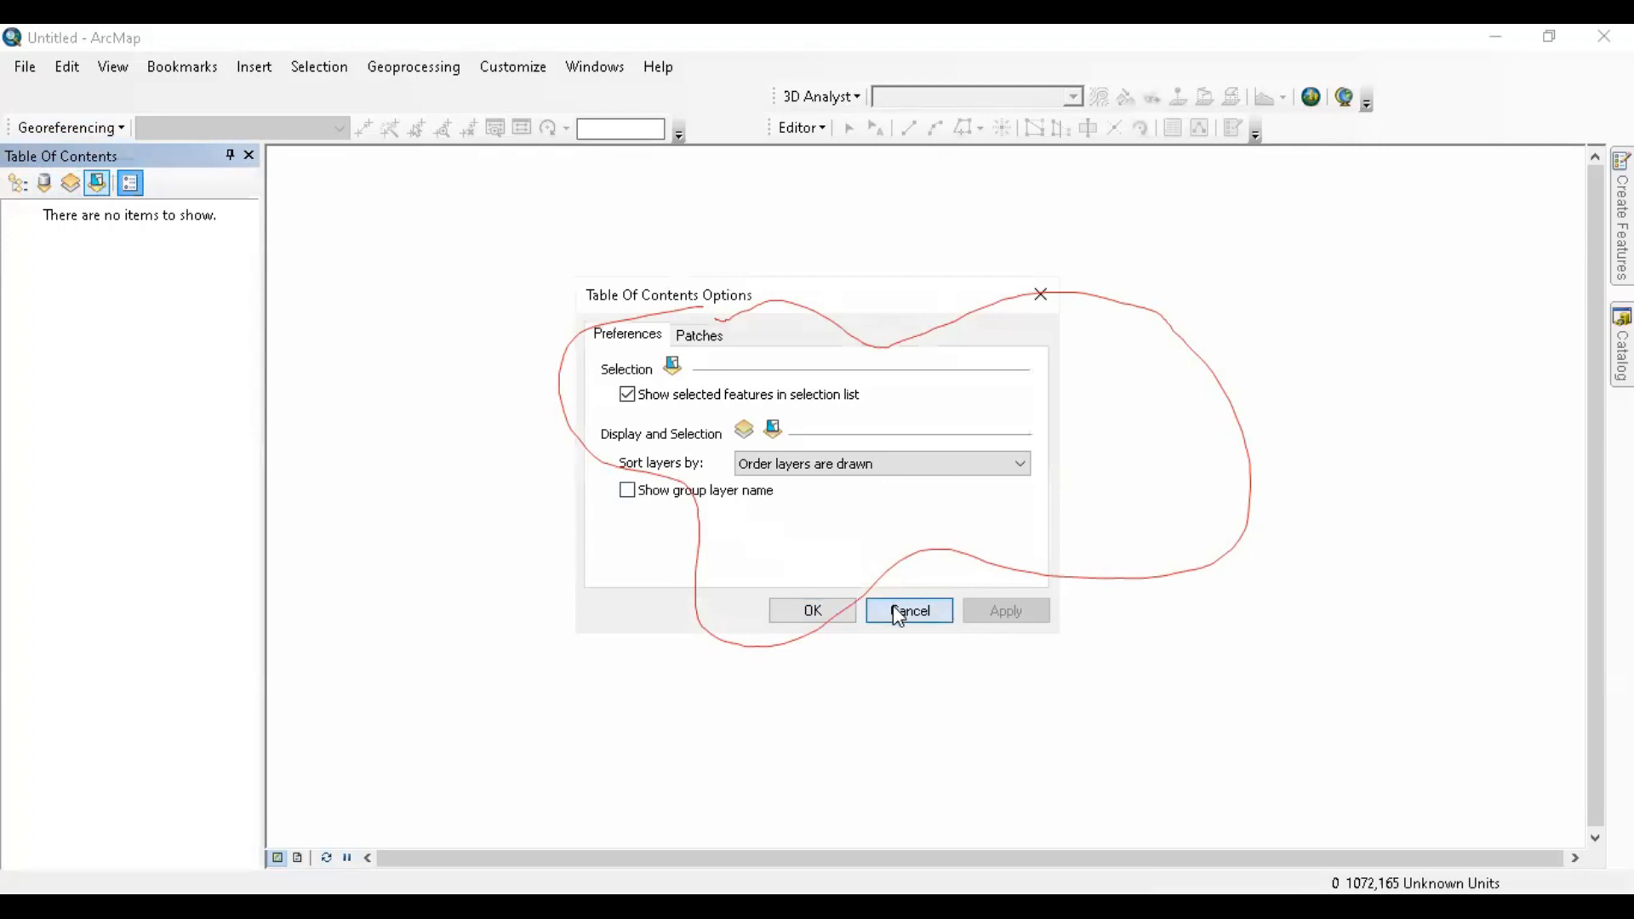
left_click(19, 184)
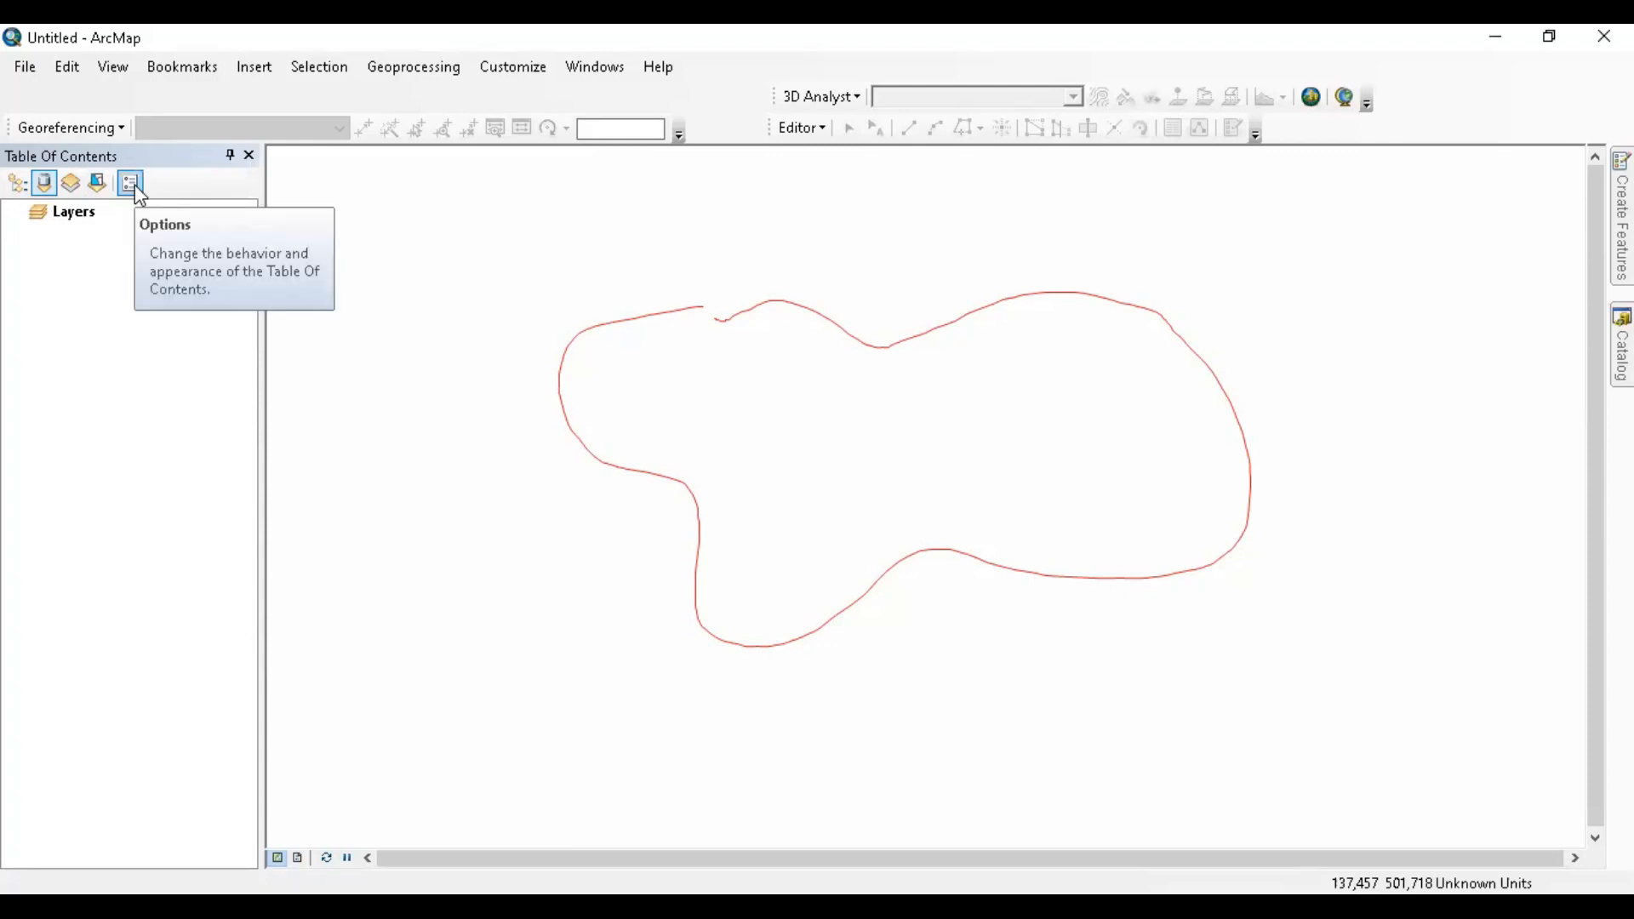
left_click(17, 183)
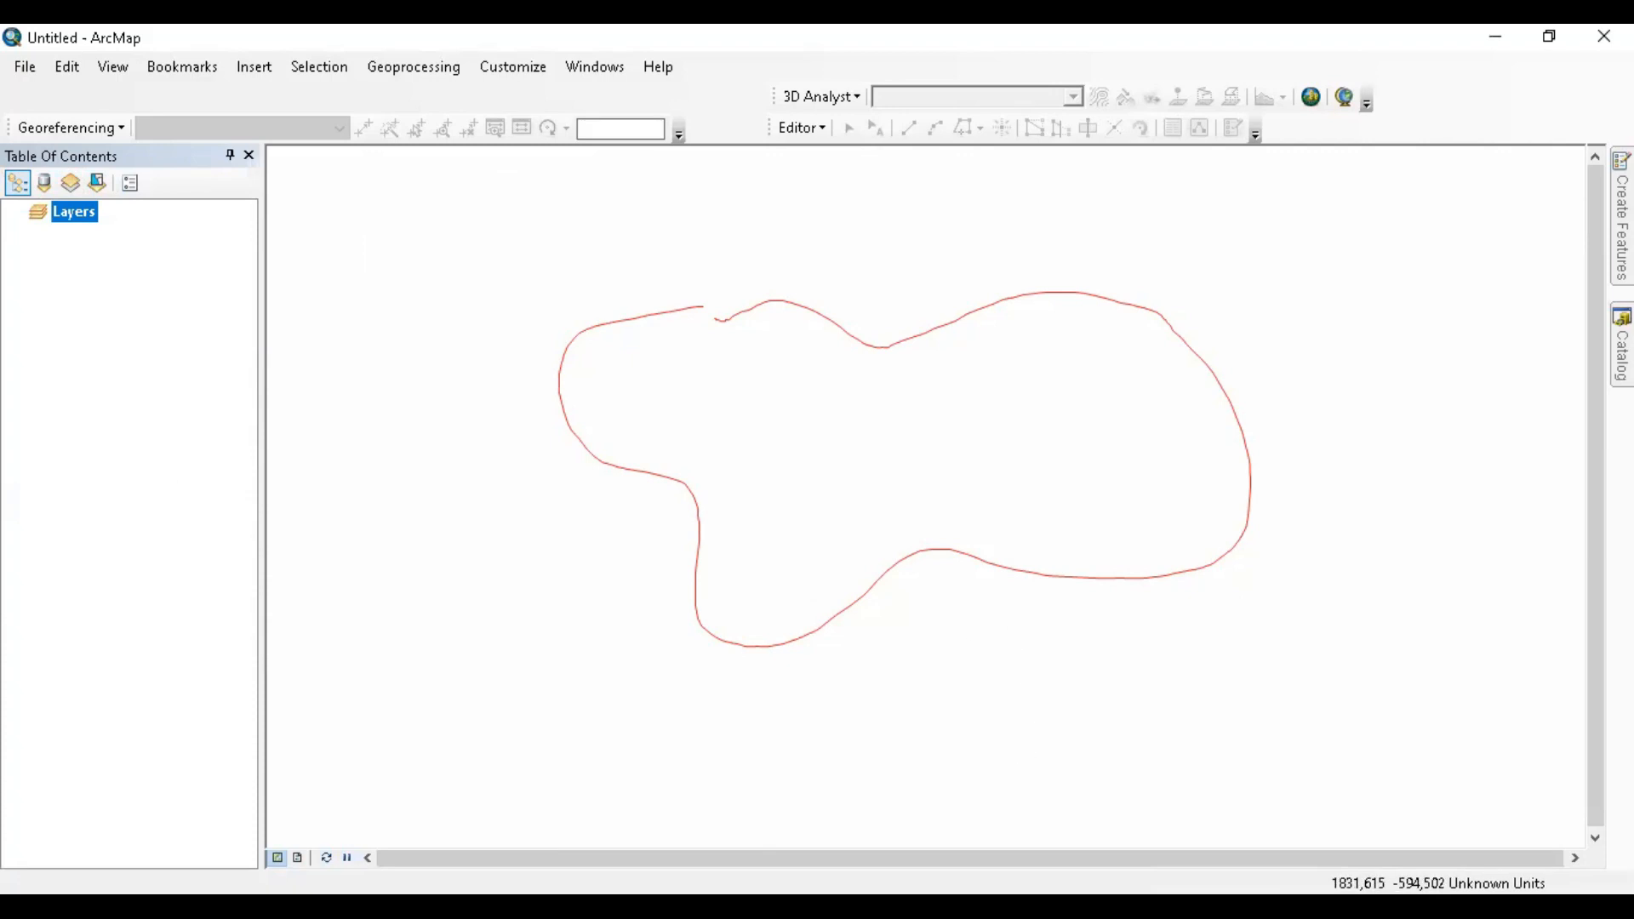
- Circle the coordinate display below the map area and clear all freehand markings
mouse_move(1523, 861)
left_mouse_down()
mouse_move(1308, 893)
mouse_move(1494, 859)
left_mouse_up()
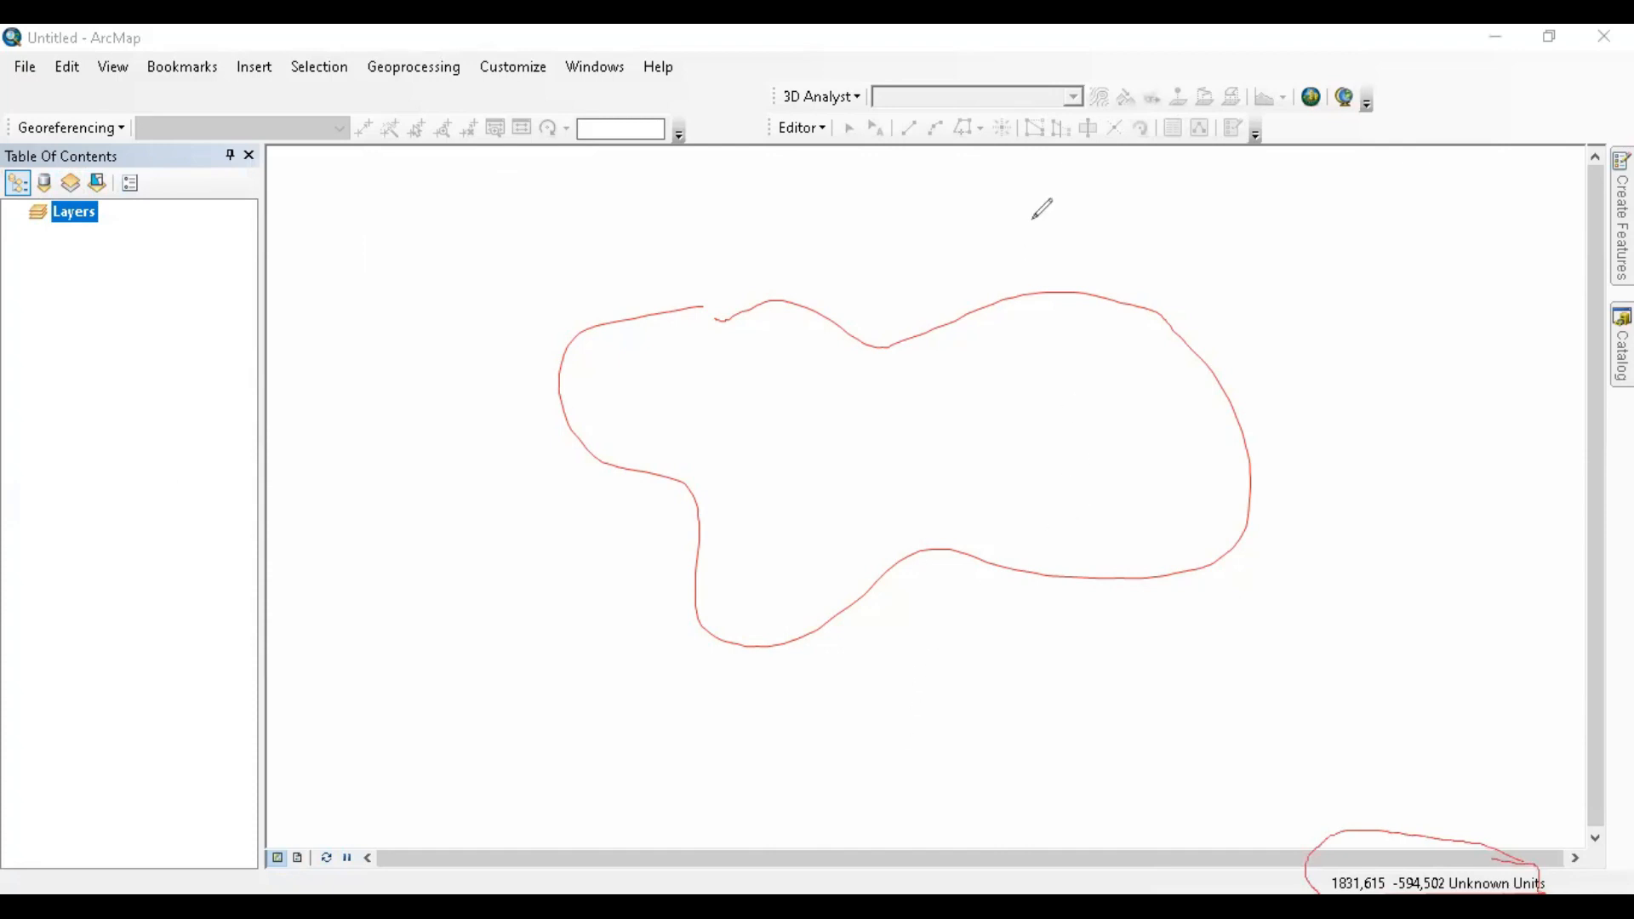
key("Escape")
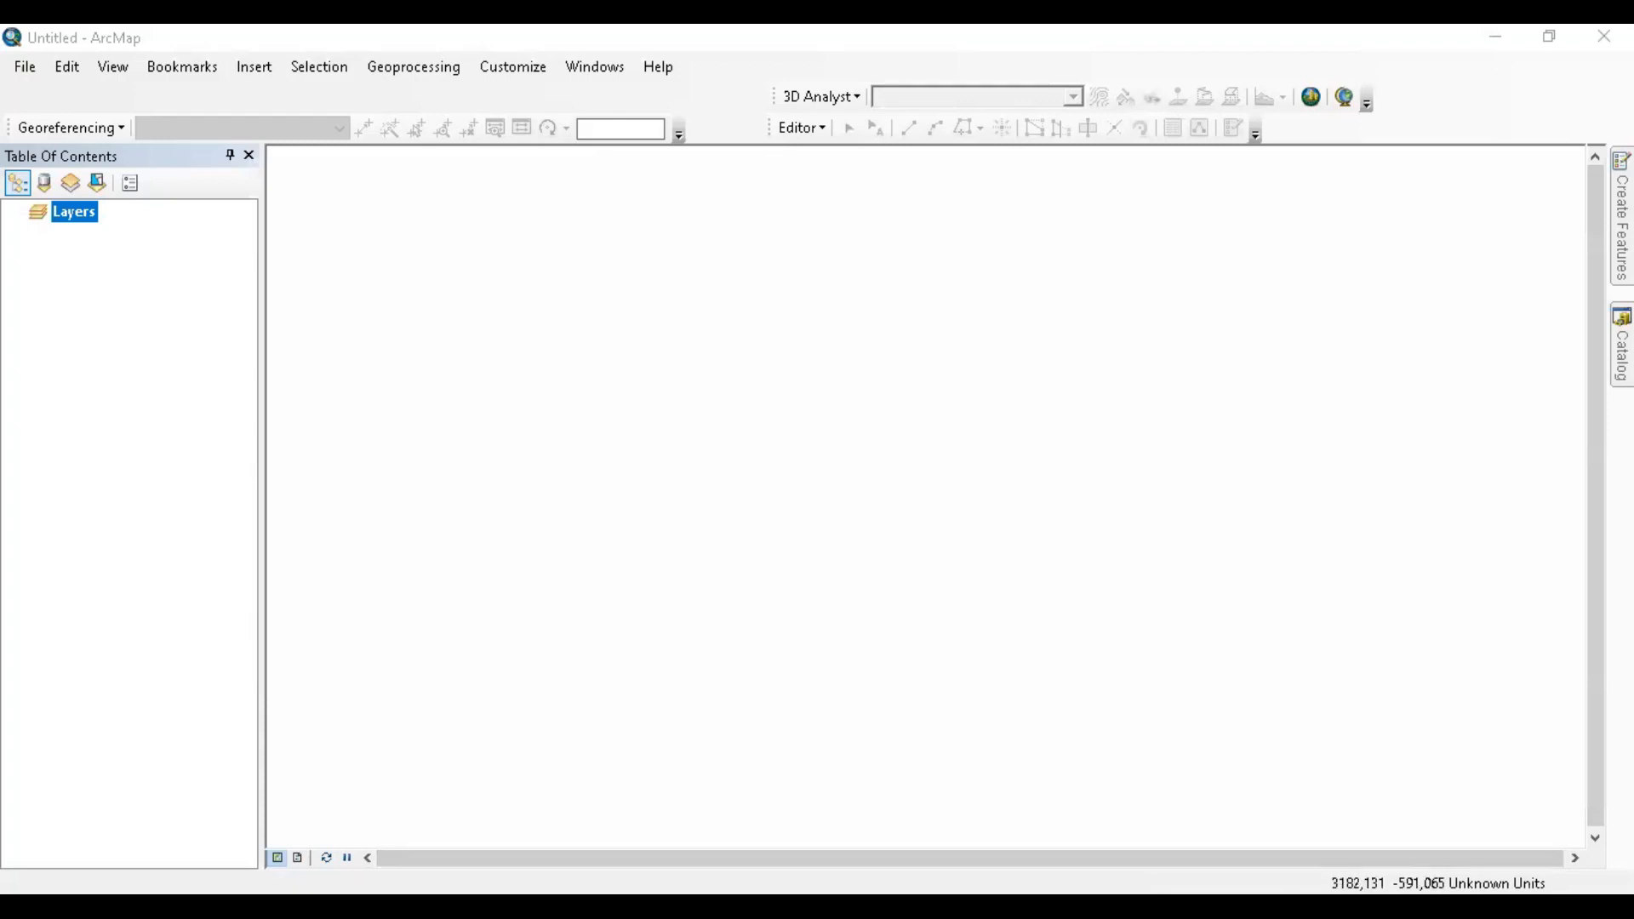
- Look through the available toolbars and the commands offered for inserting, viewing and geoprocessing
right_click(131, 86)
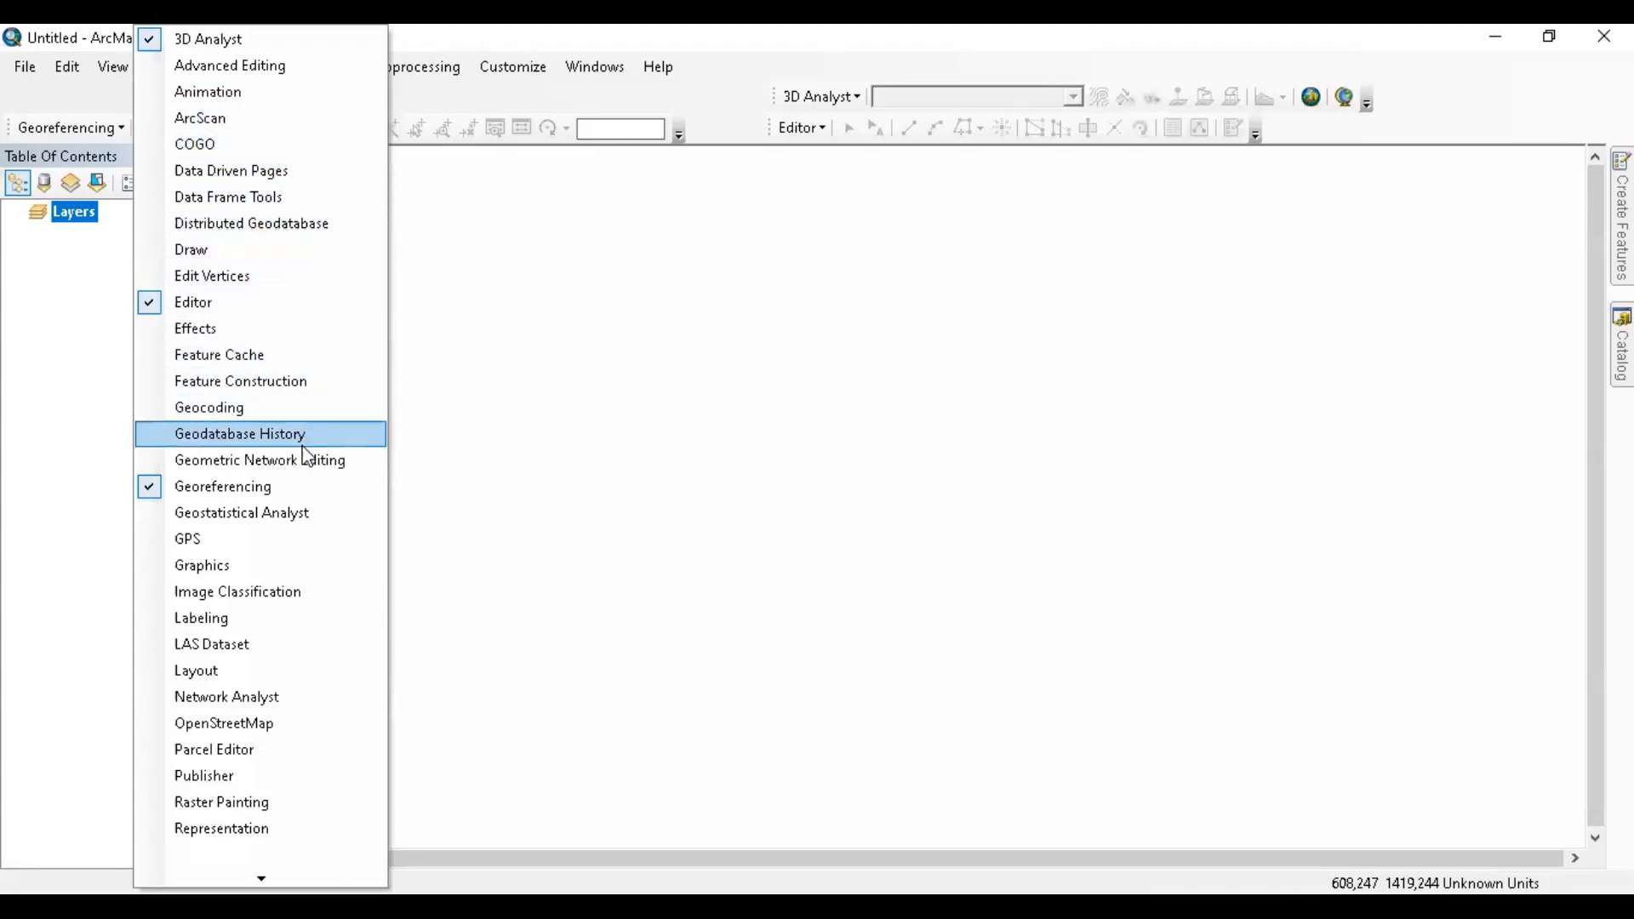
mouse_move(247, 878)
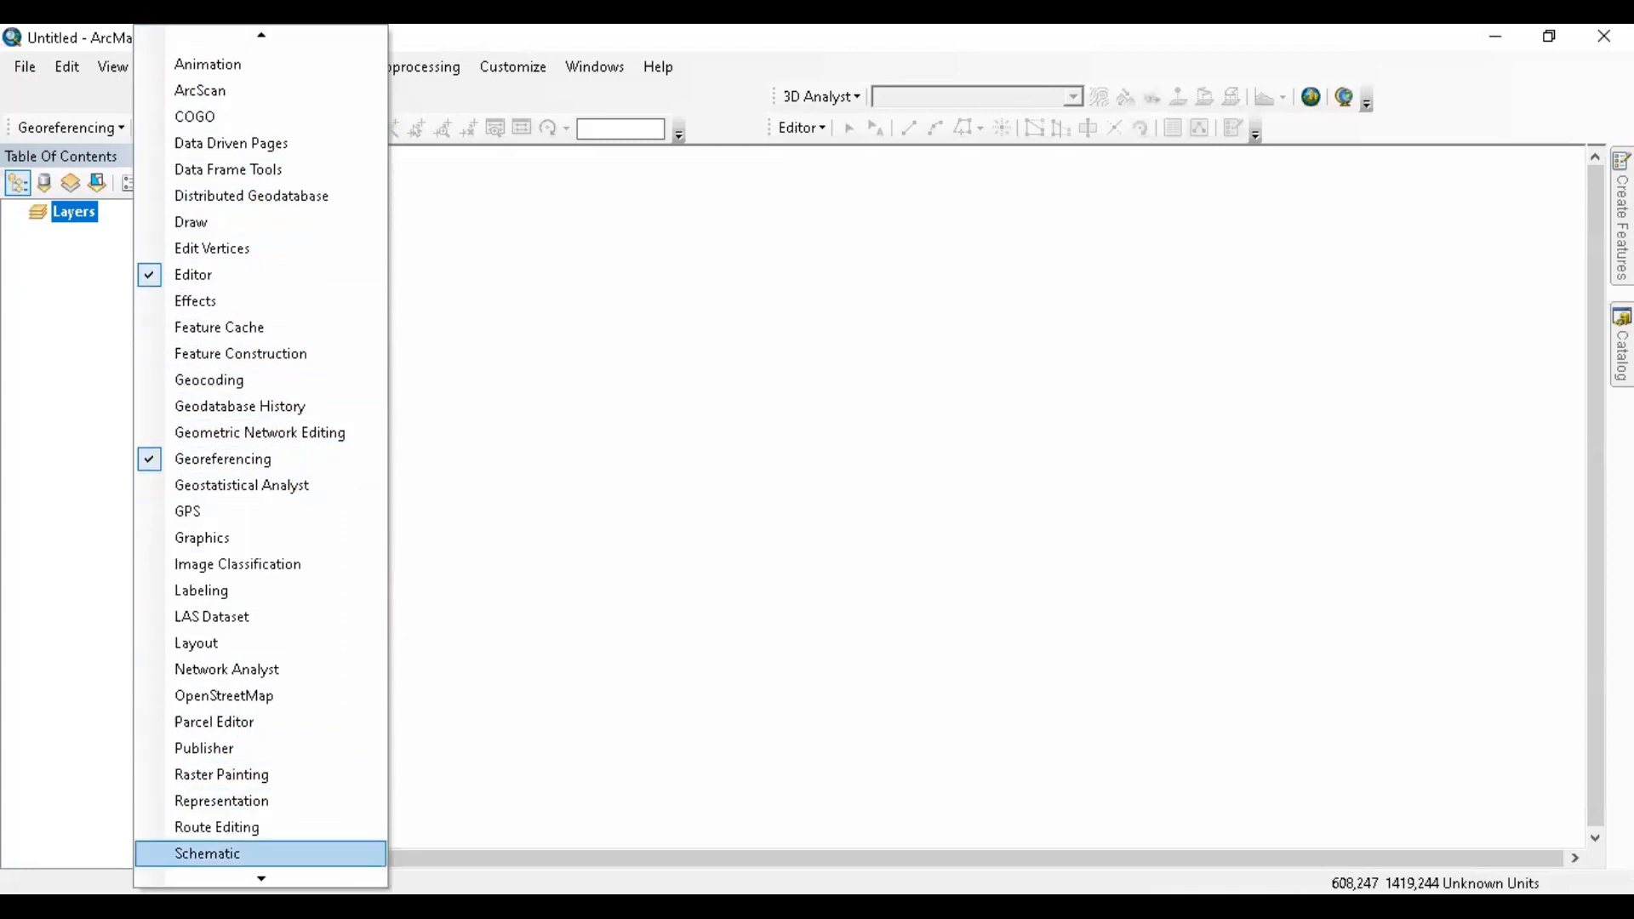
left_click(681, 96)
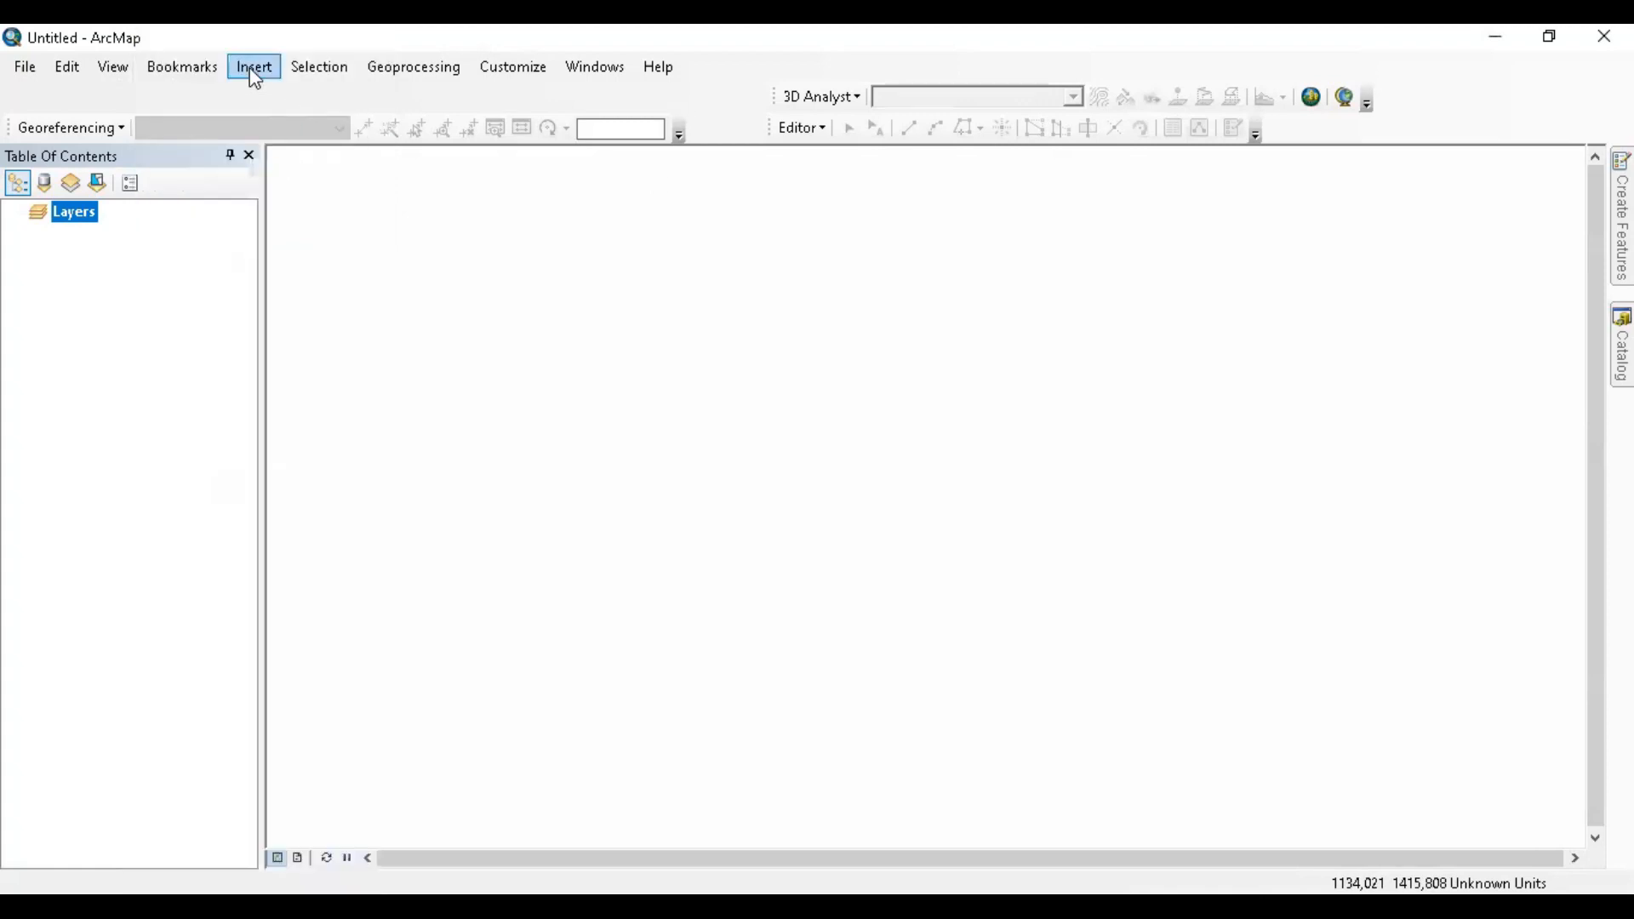
left_click(255, 73)
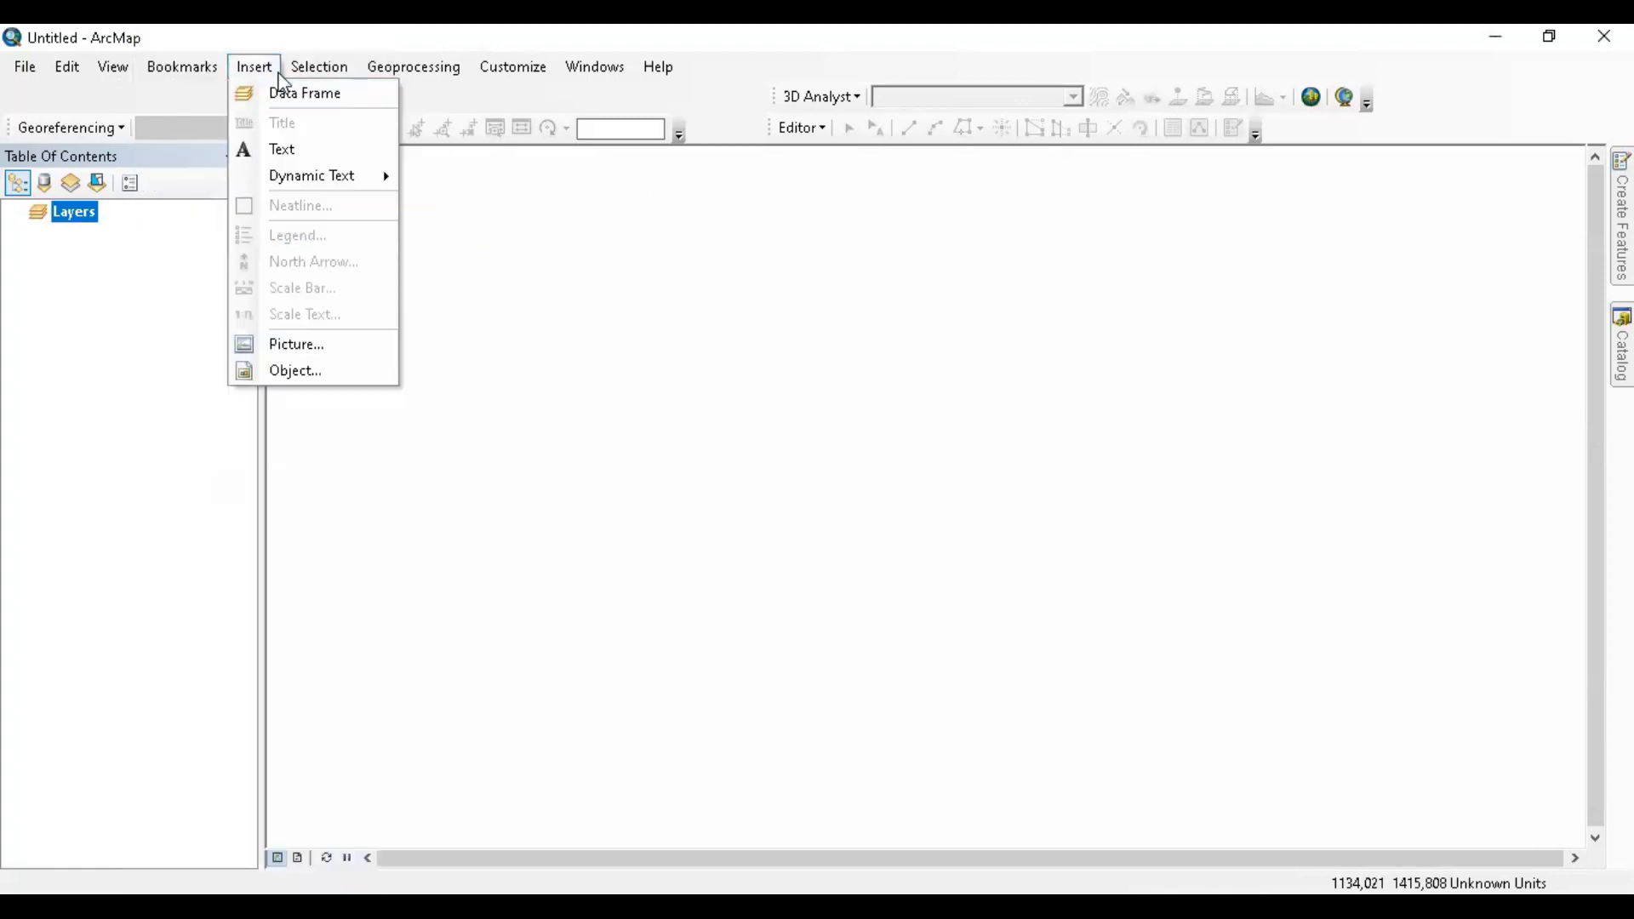
left_click(96, 62)
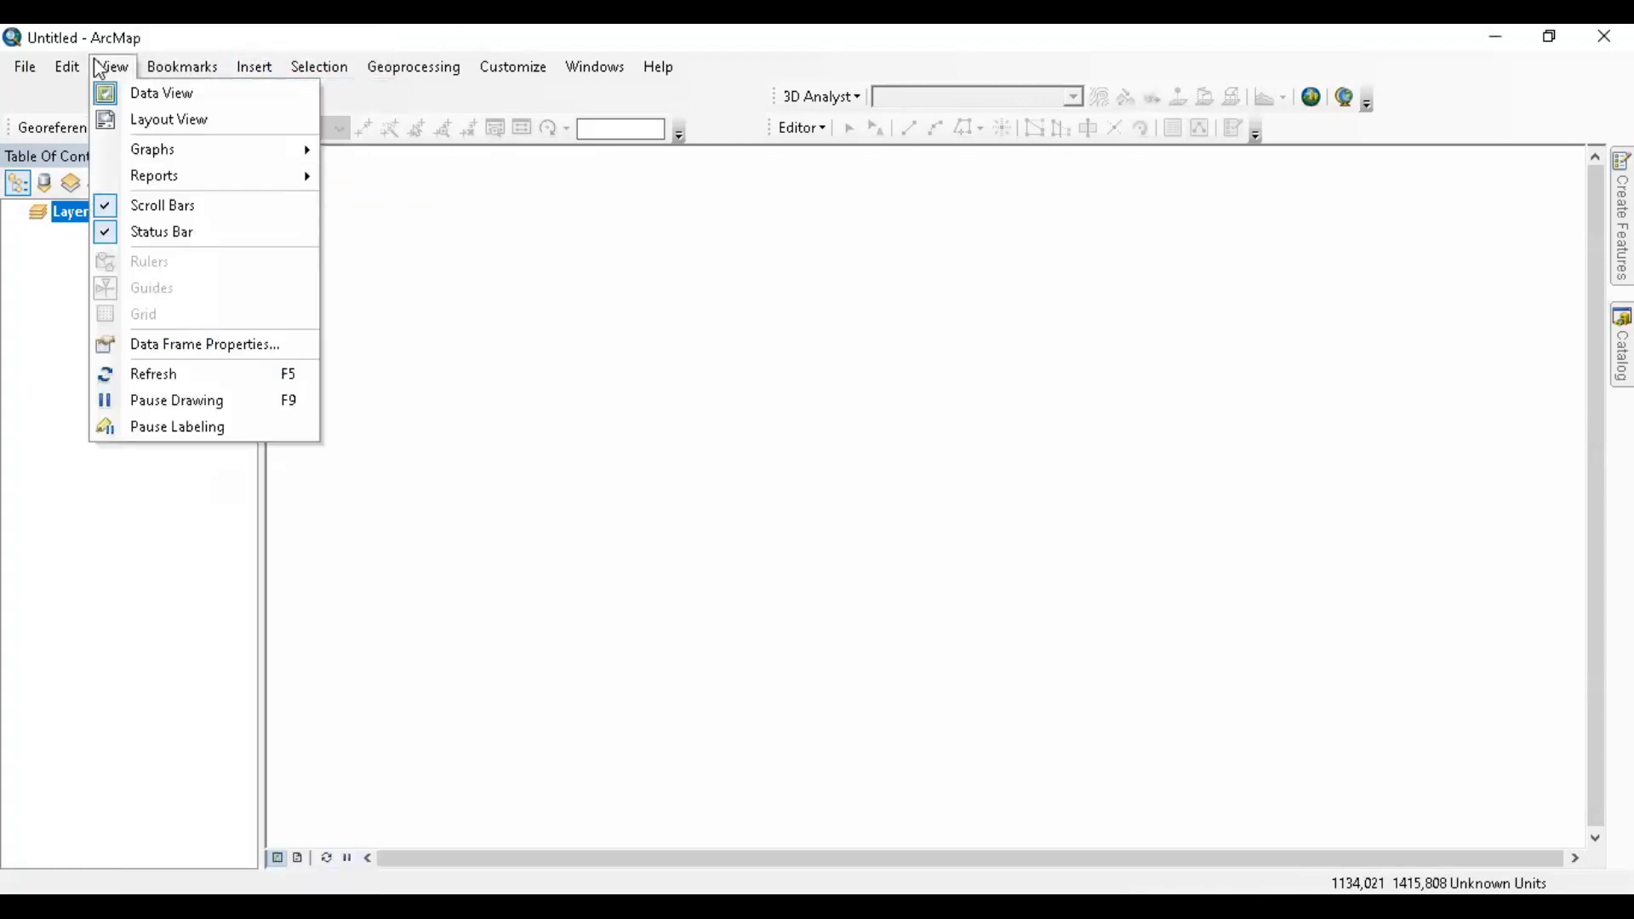
left_click(400, 67)
left_click(460, 66)
left_click(254, 68)
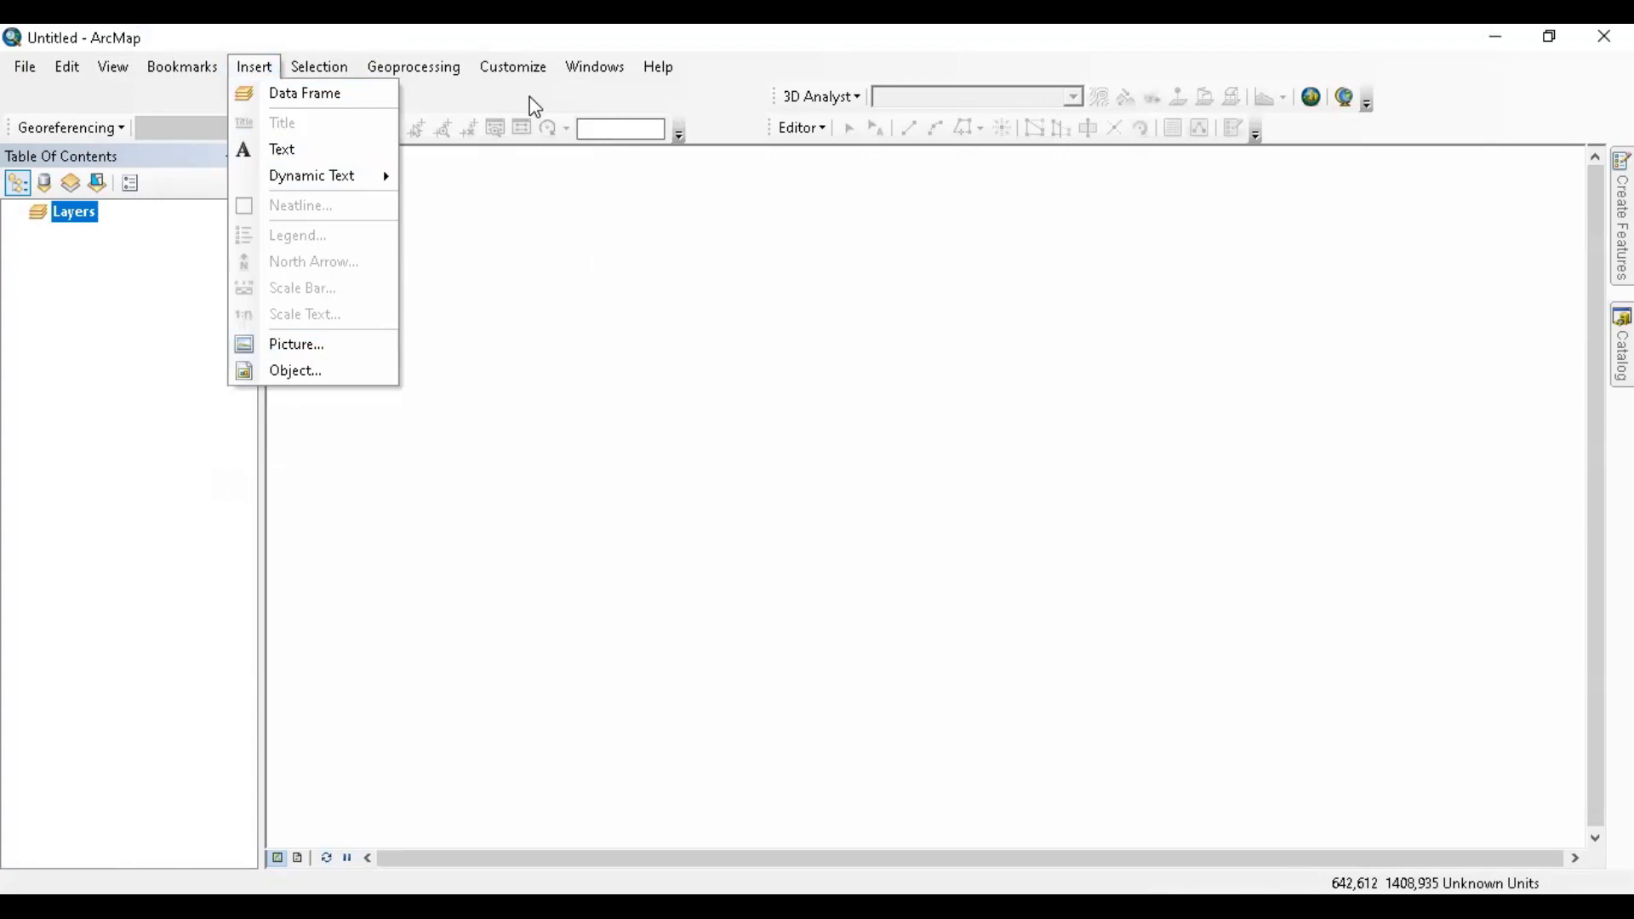
- Browse the full list of available toolbars from 3D Analyst through Versioning
right_click(383, 98)
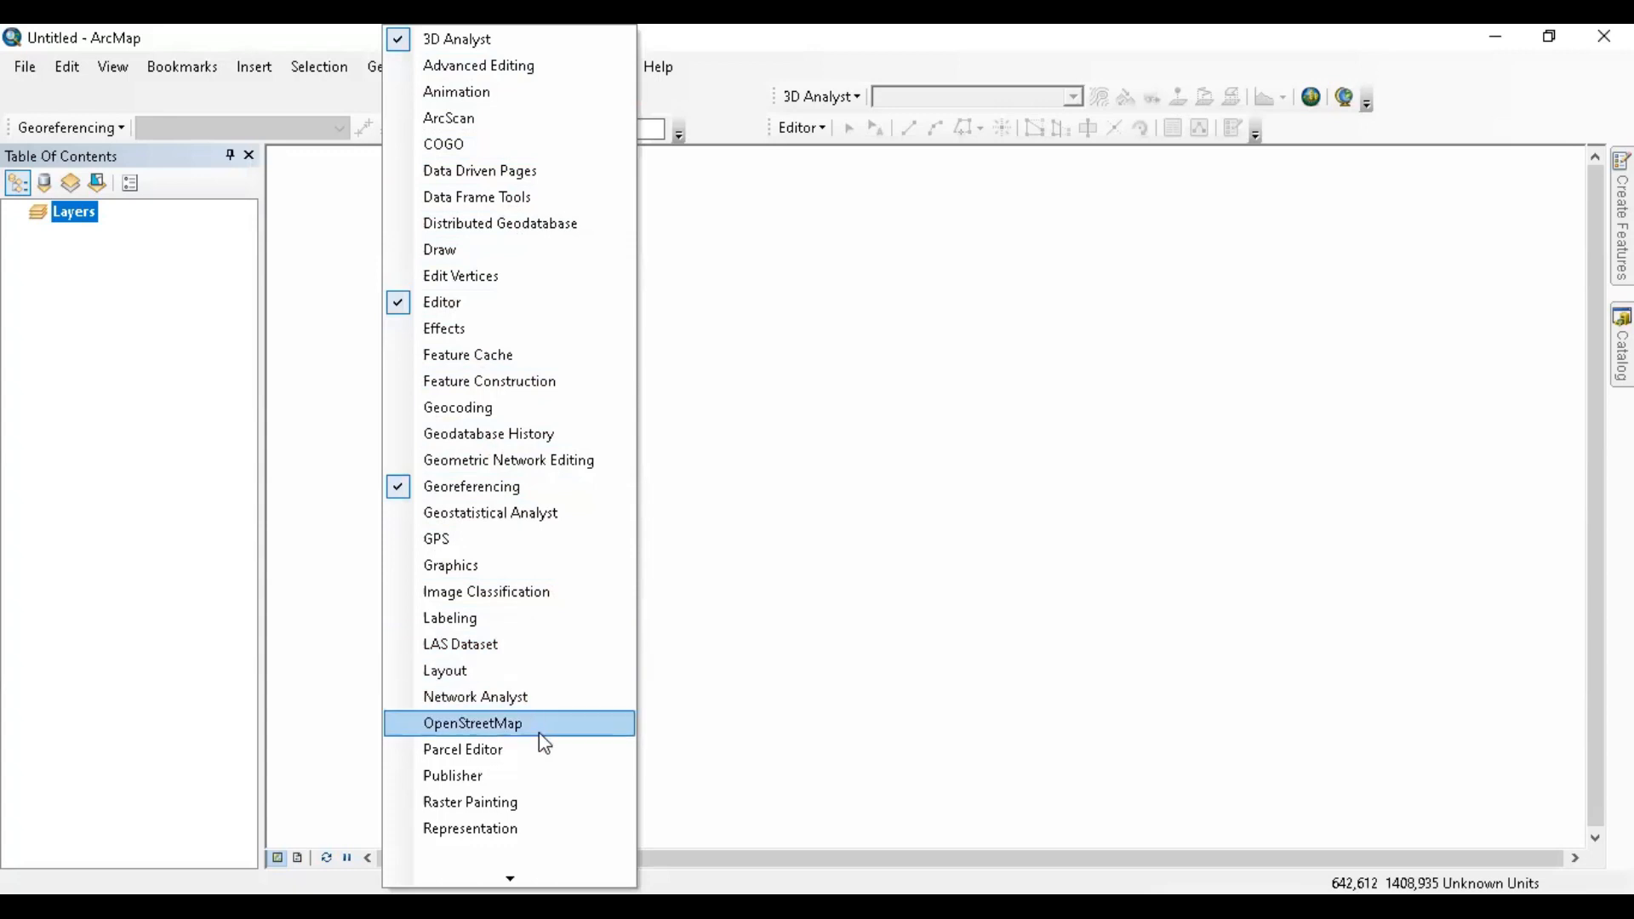
mouse_move(510, 876)
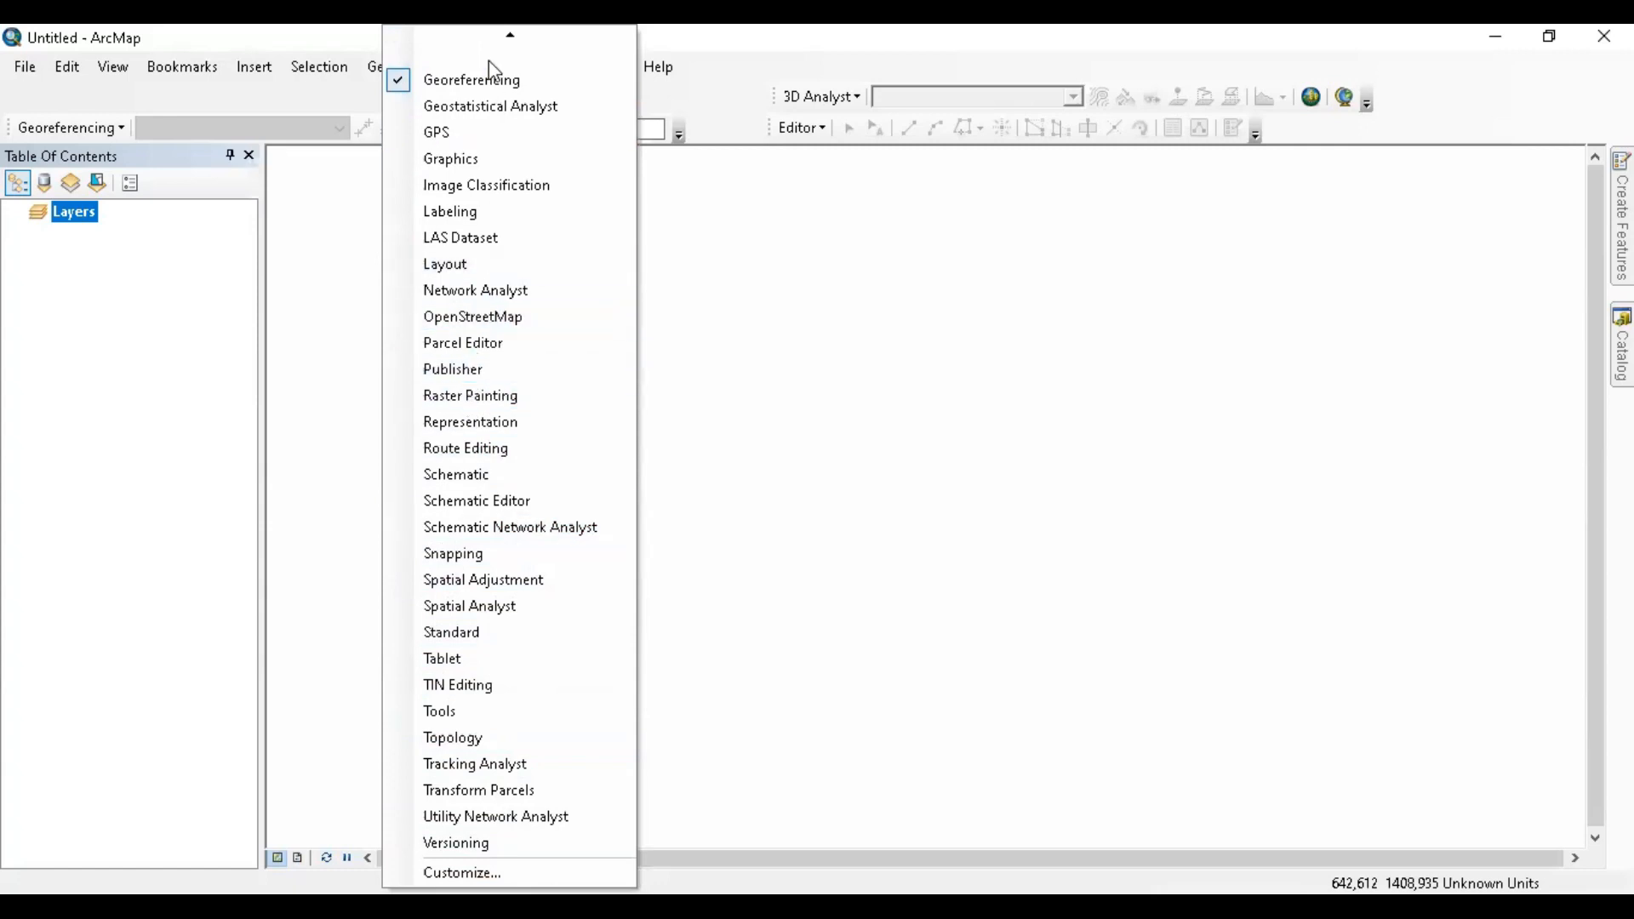
mouse_move(507, 37)
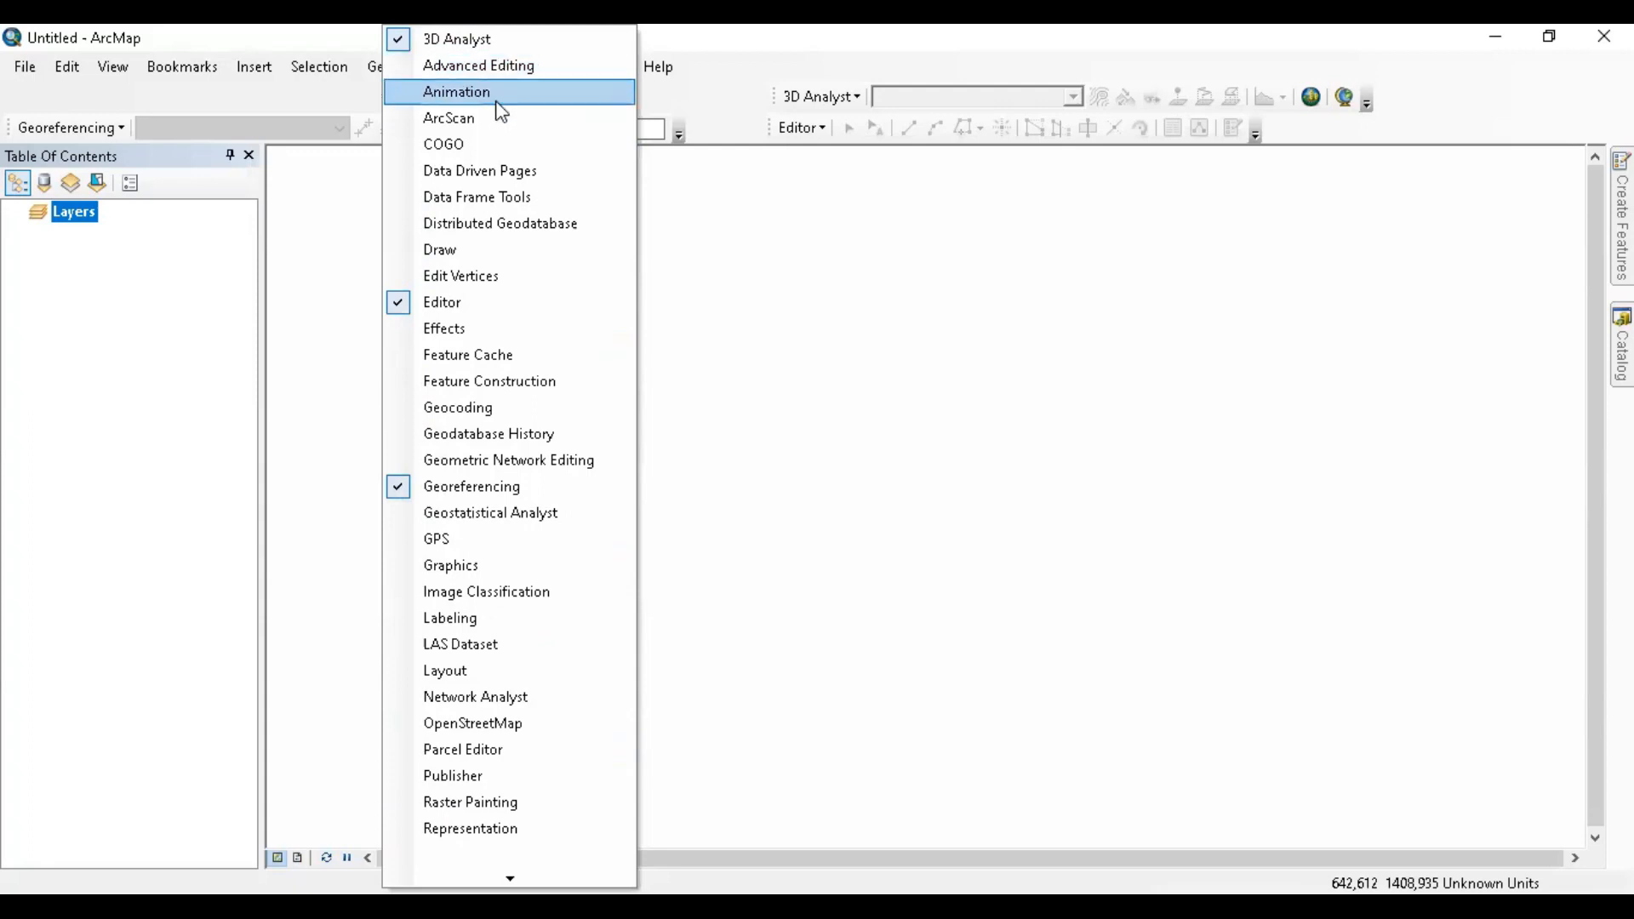
left_click(494, 204)
left_click(421, 161)
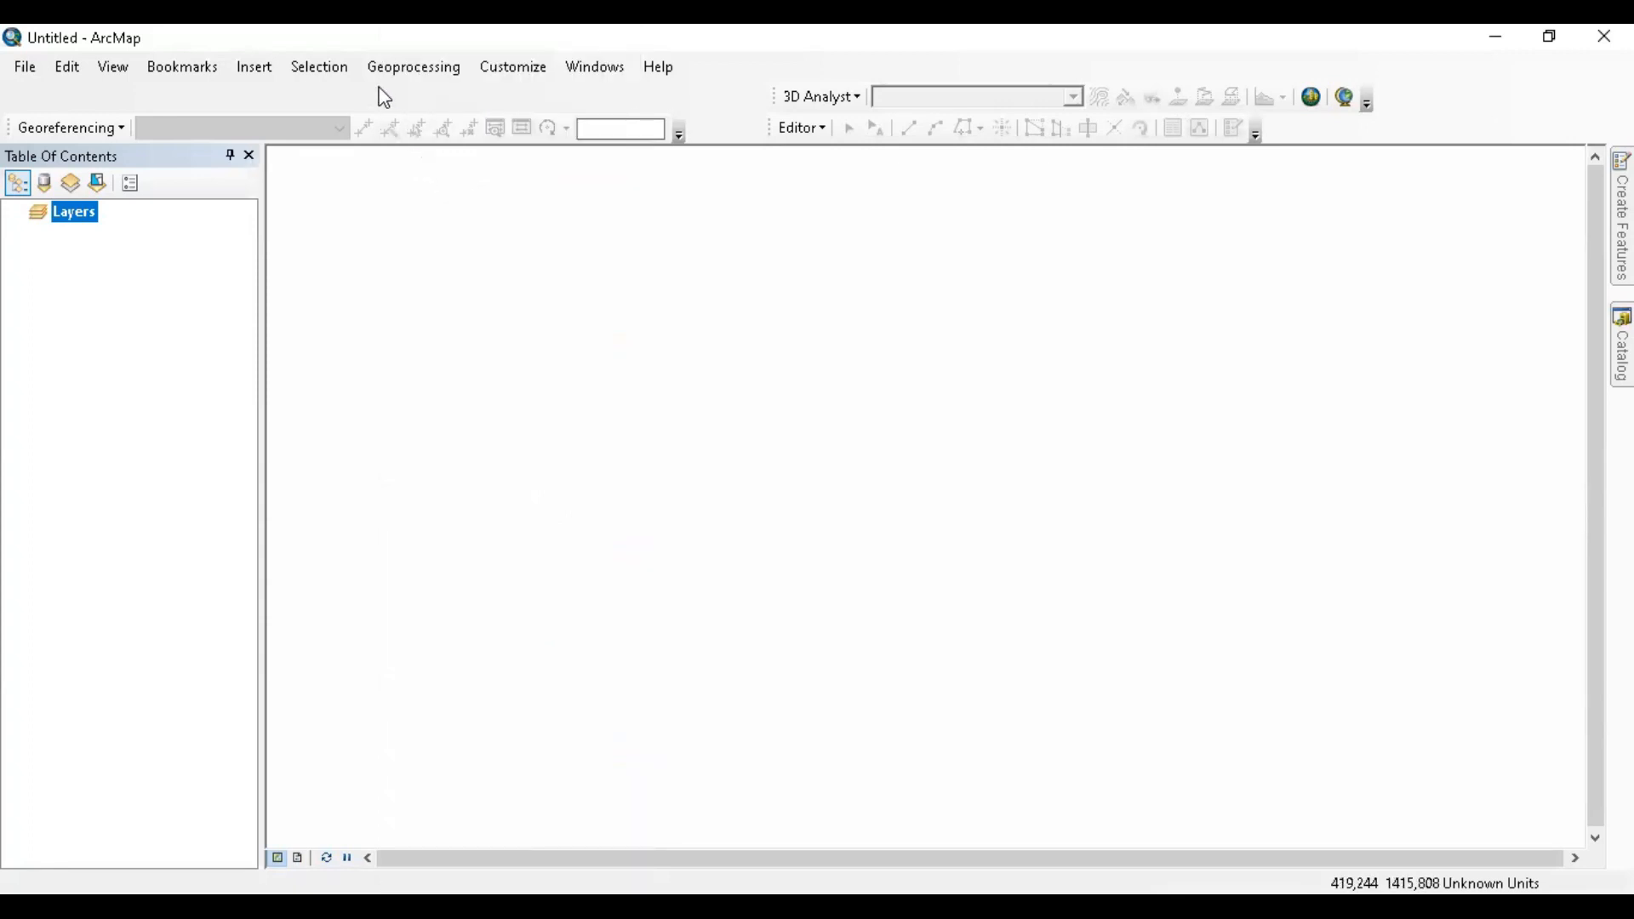
right_click(473, 371)
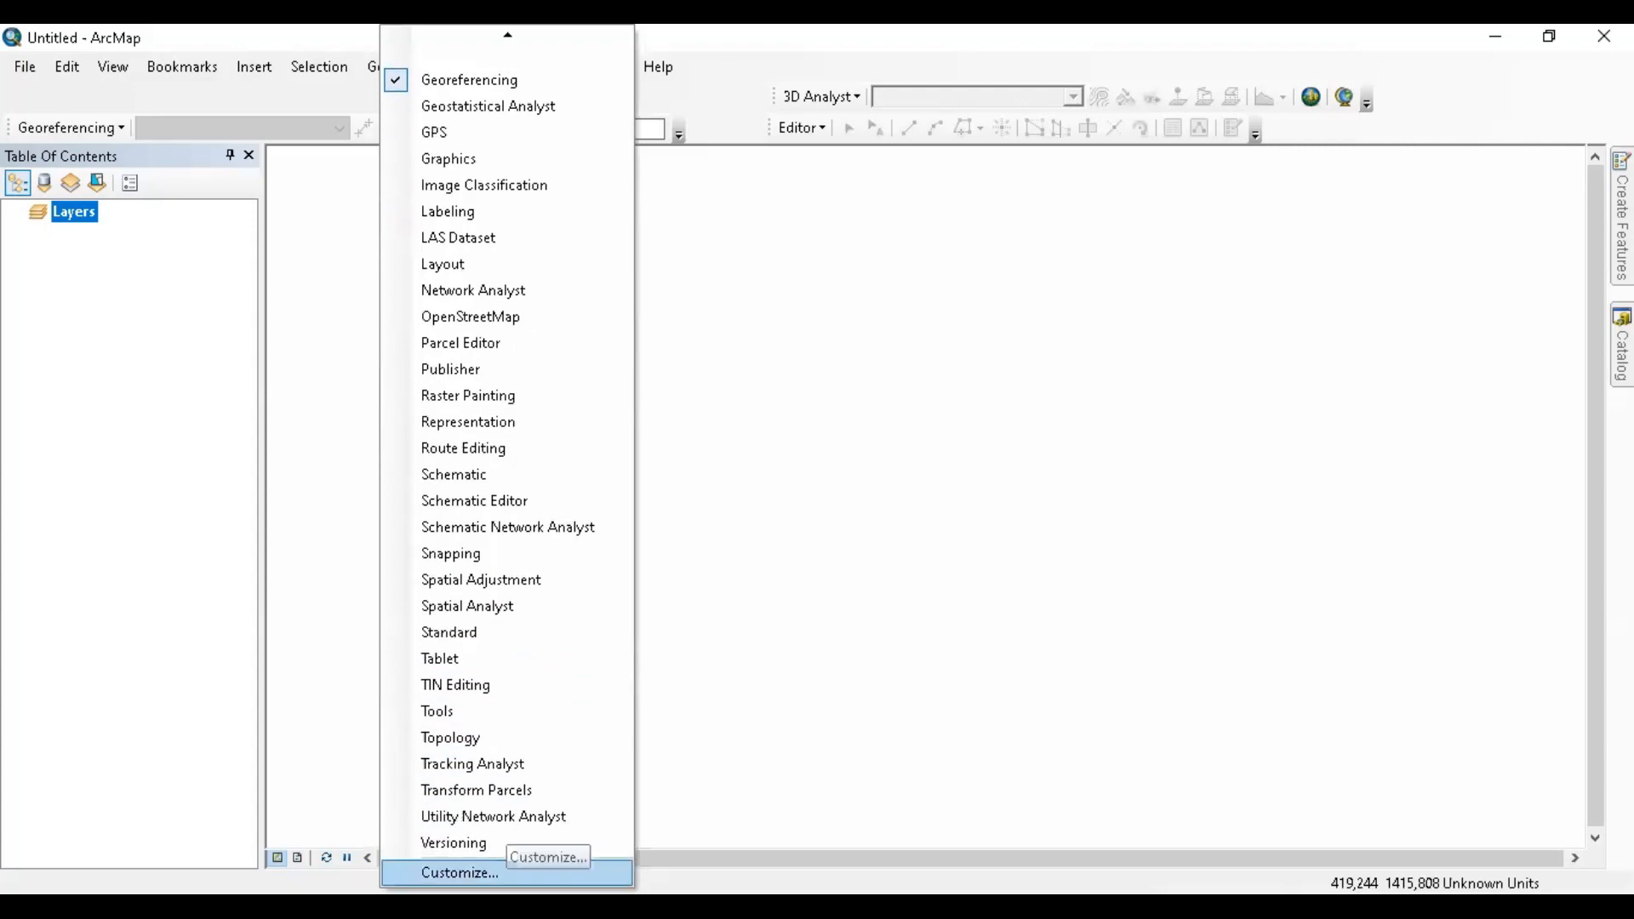
left_click(165, 107)
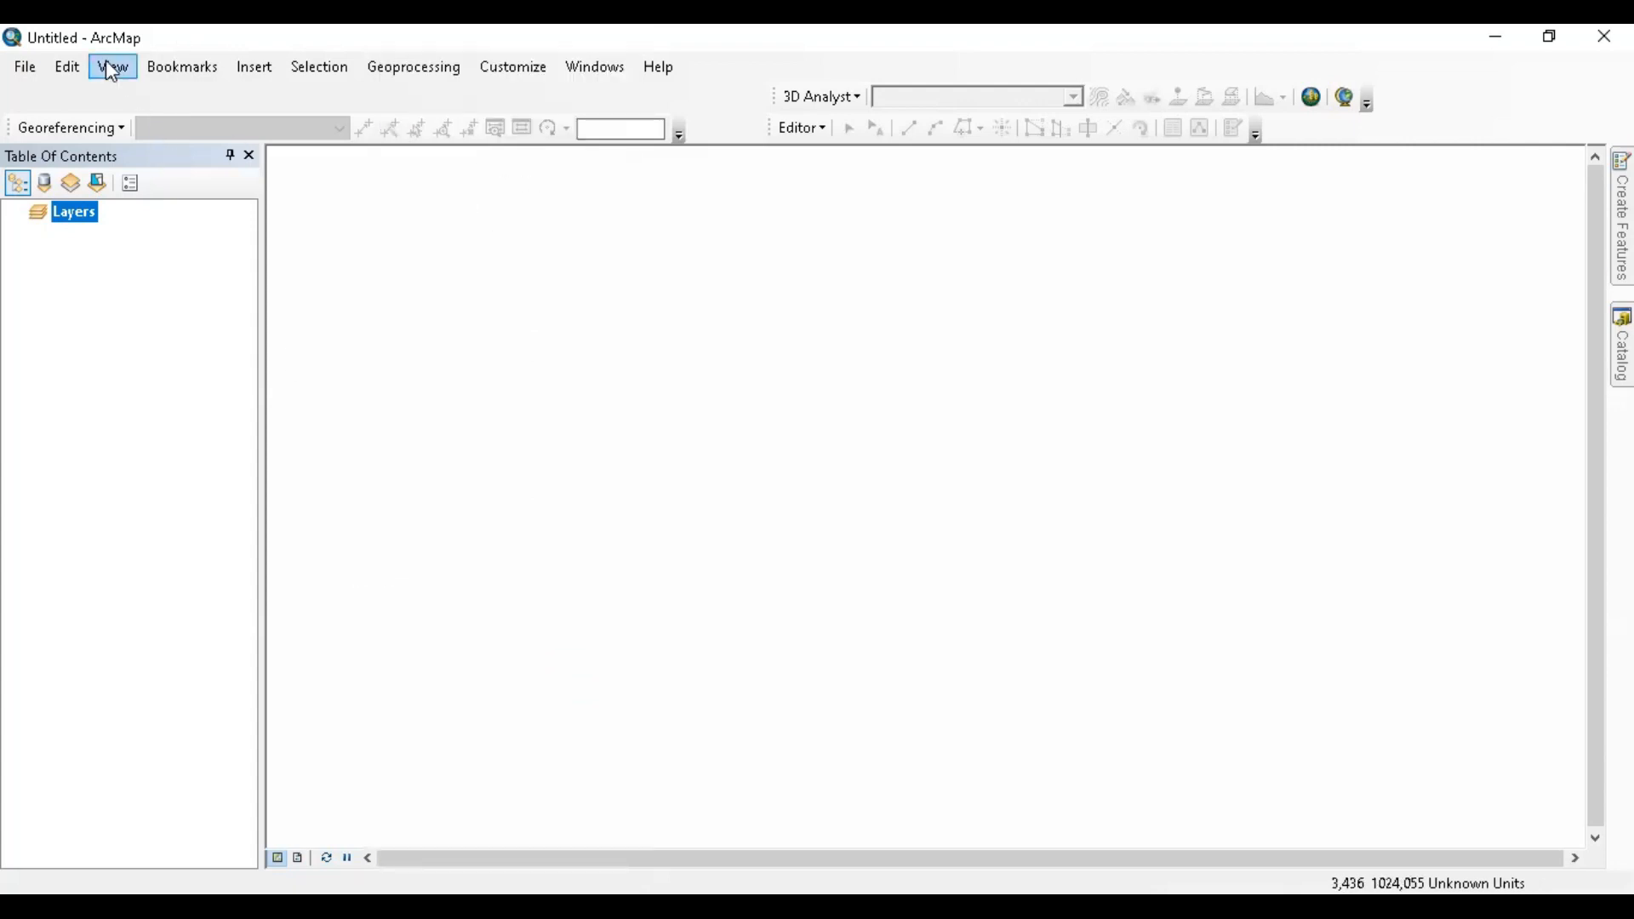
right_click(95, 219)
left_click(141, 228)
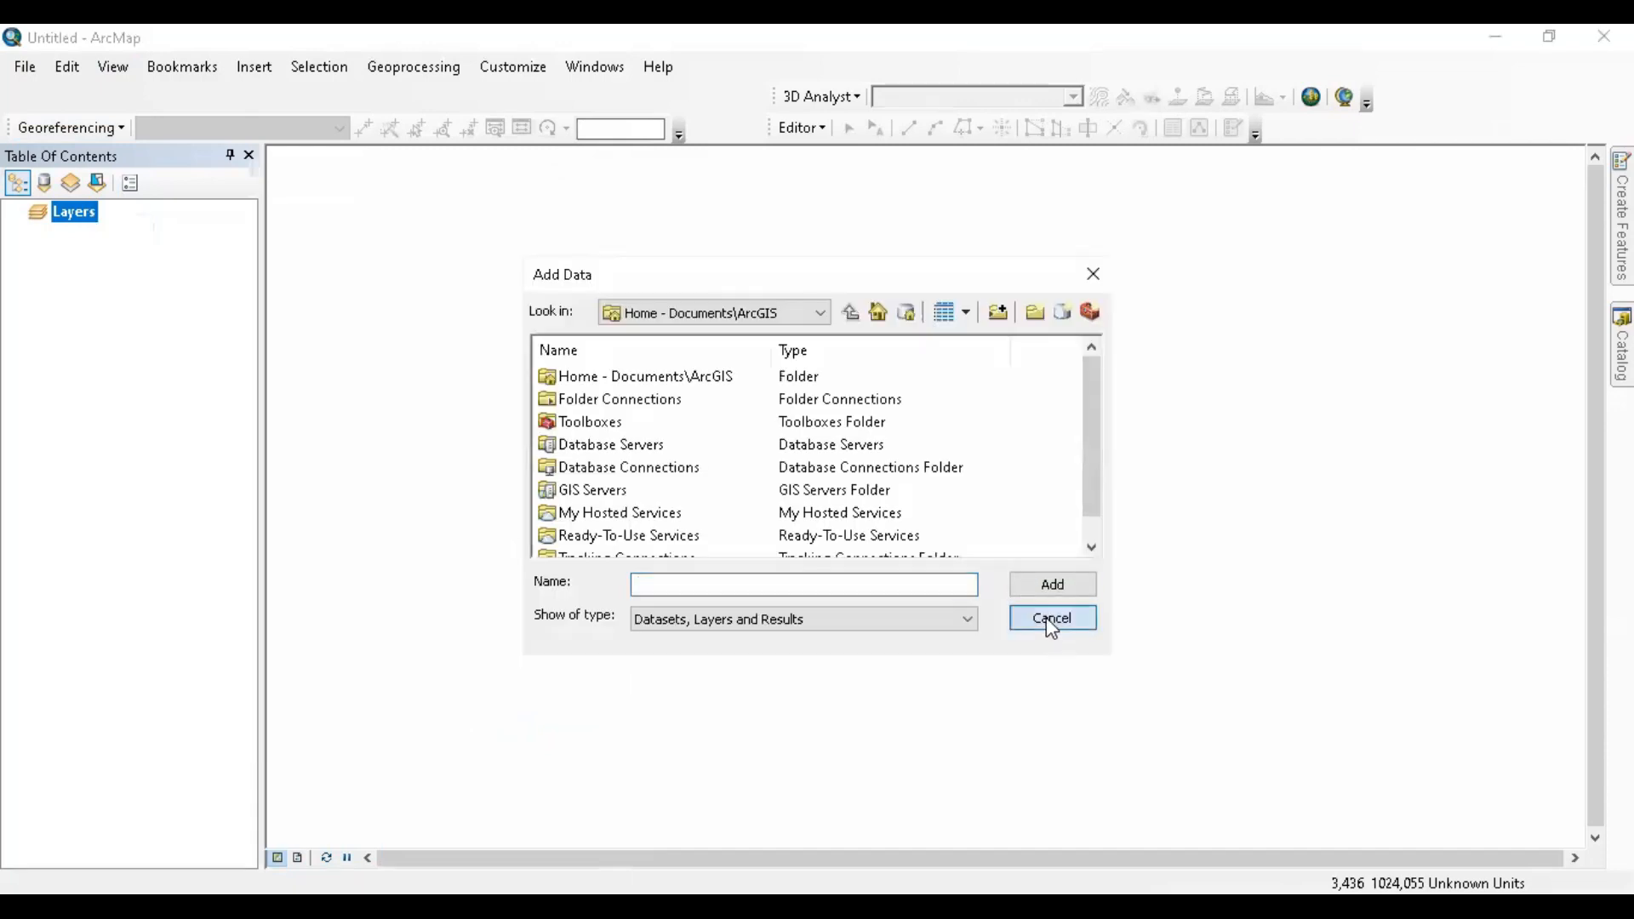
left_click(1052, 620)
- Add the shapefile Jawa Province.shp from D:\Database Peta to the Layers data frame
right_click(62, 213)
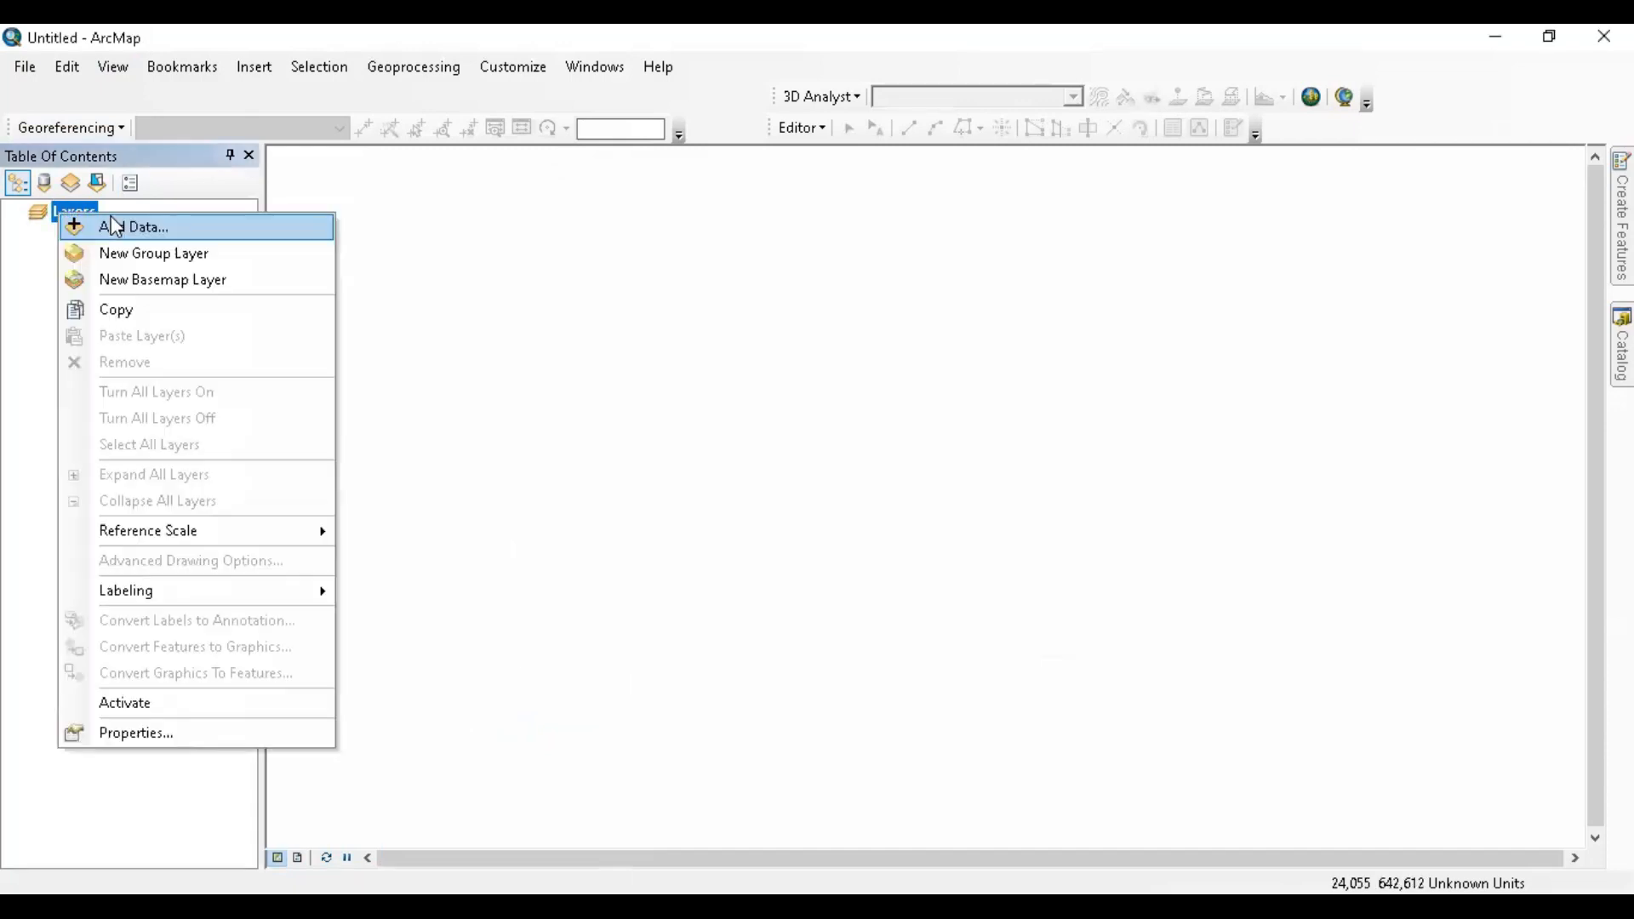
left_click(111, 217)
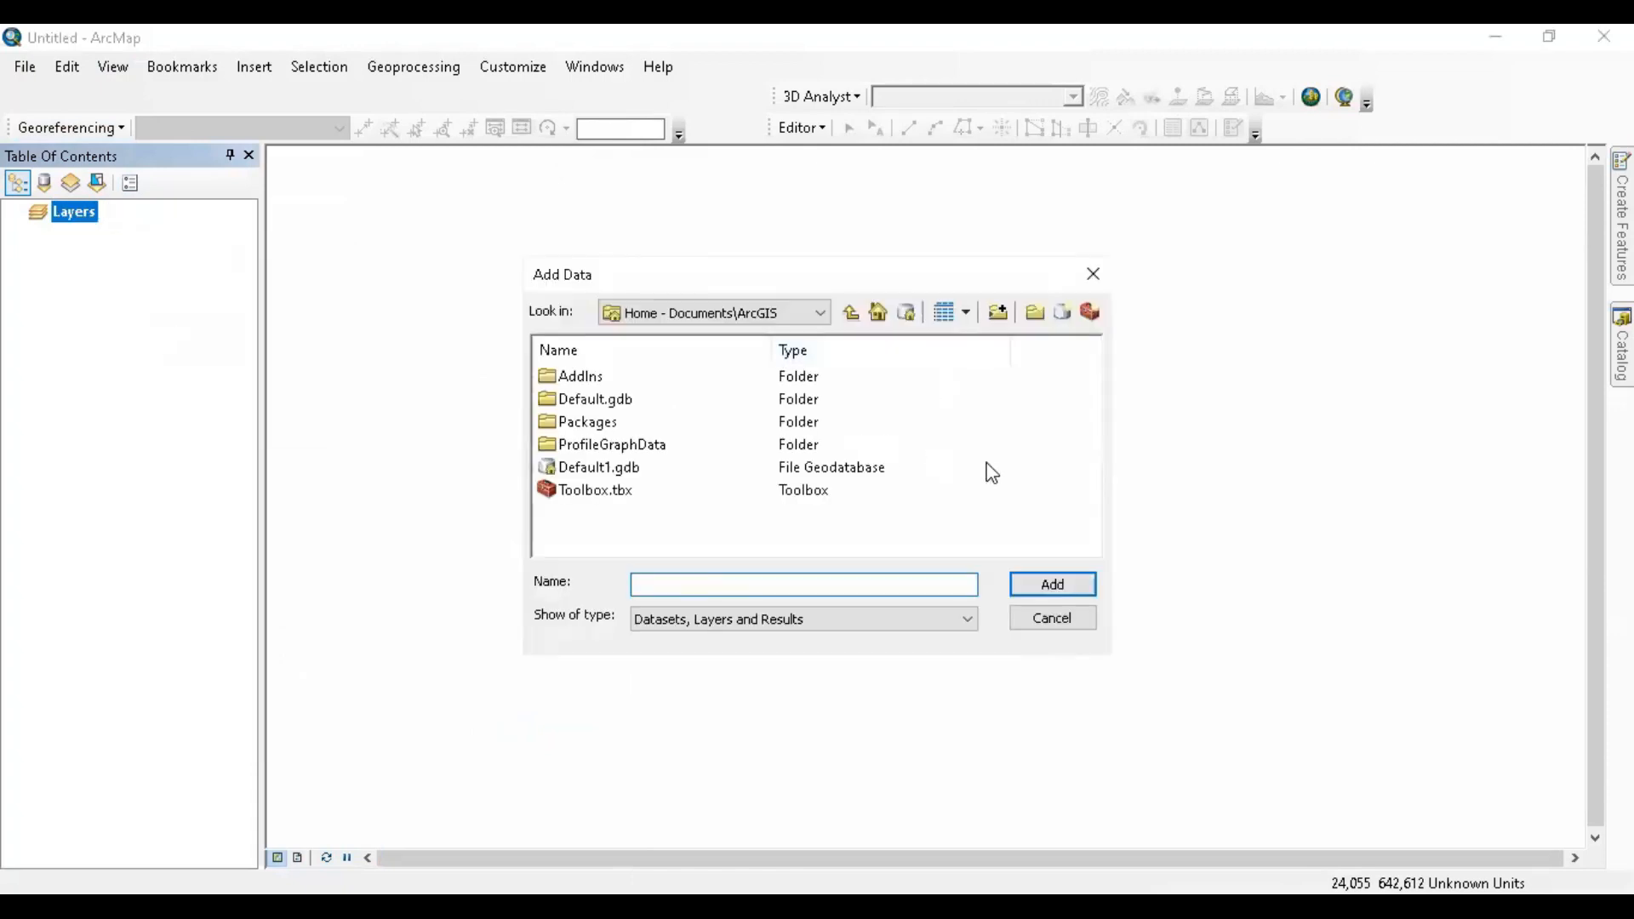
left_click(769, 313)
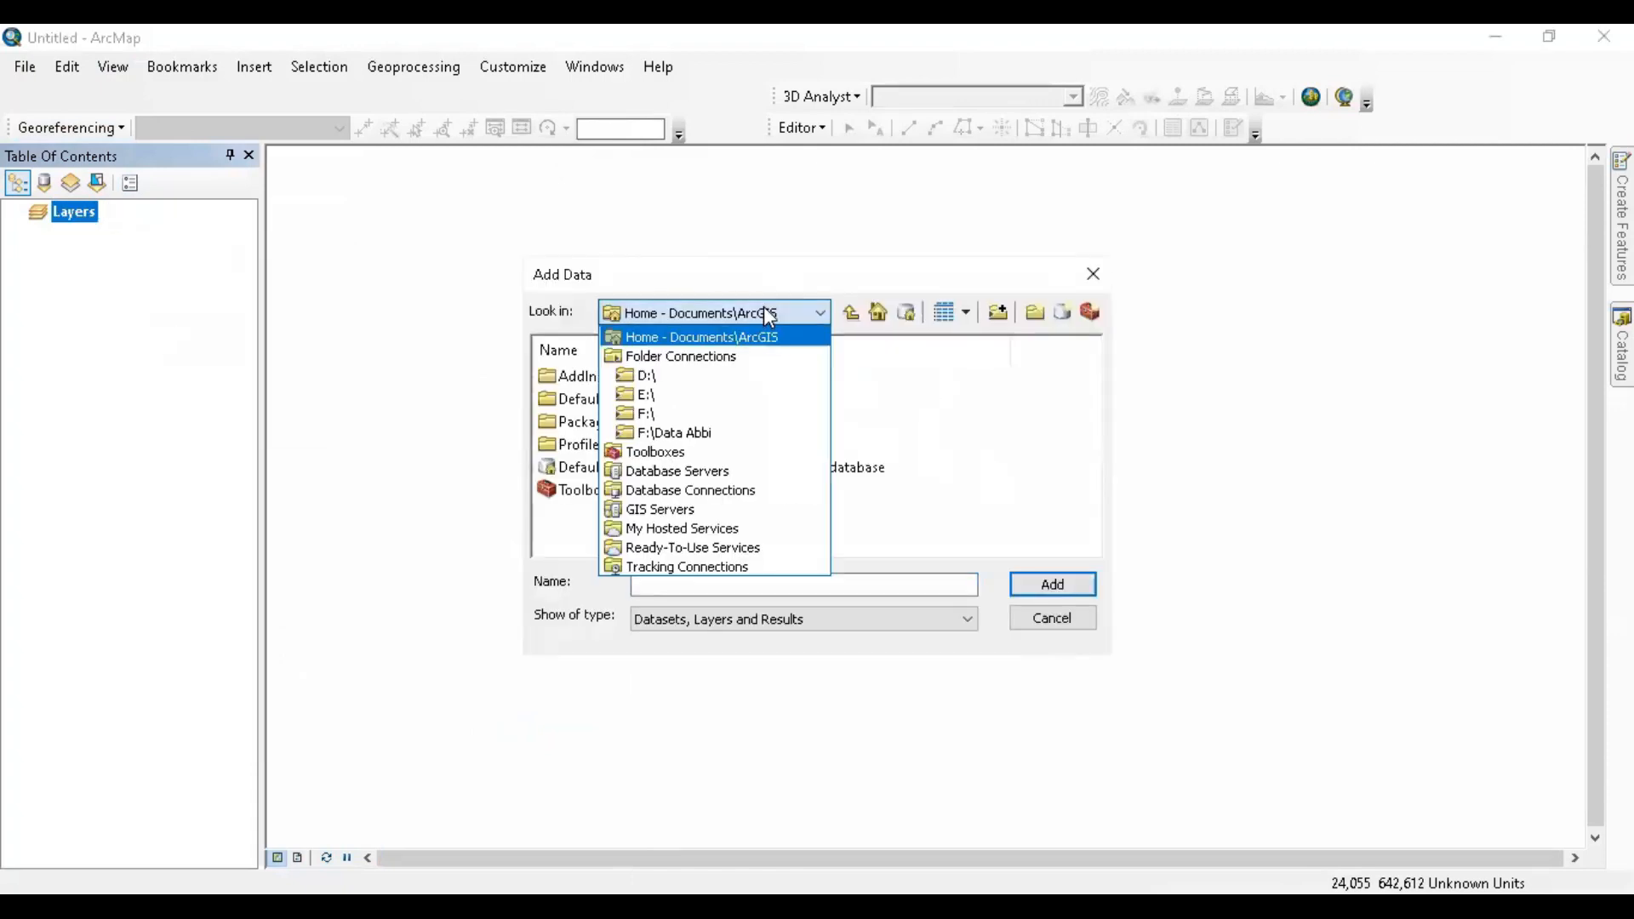
left_click(729, 377)
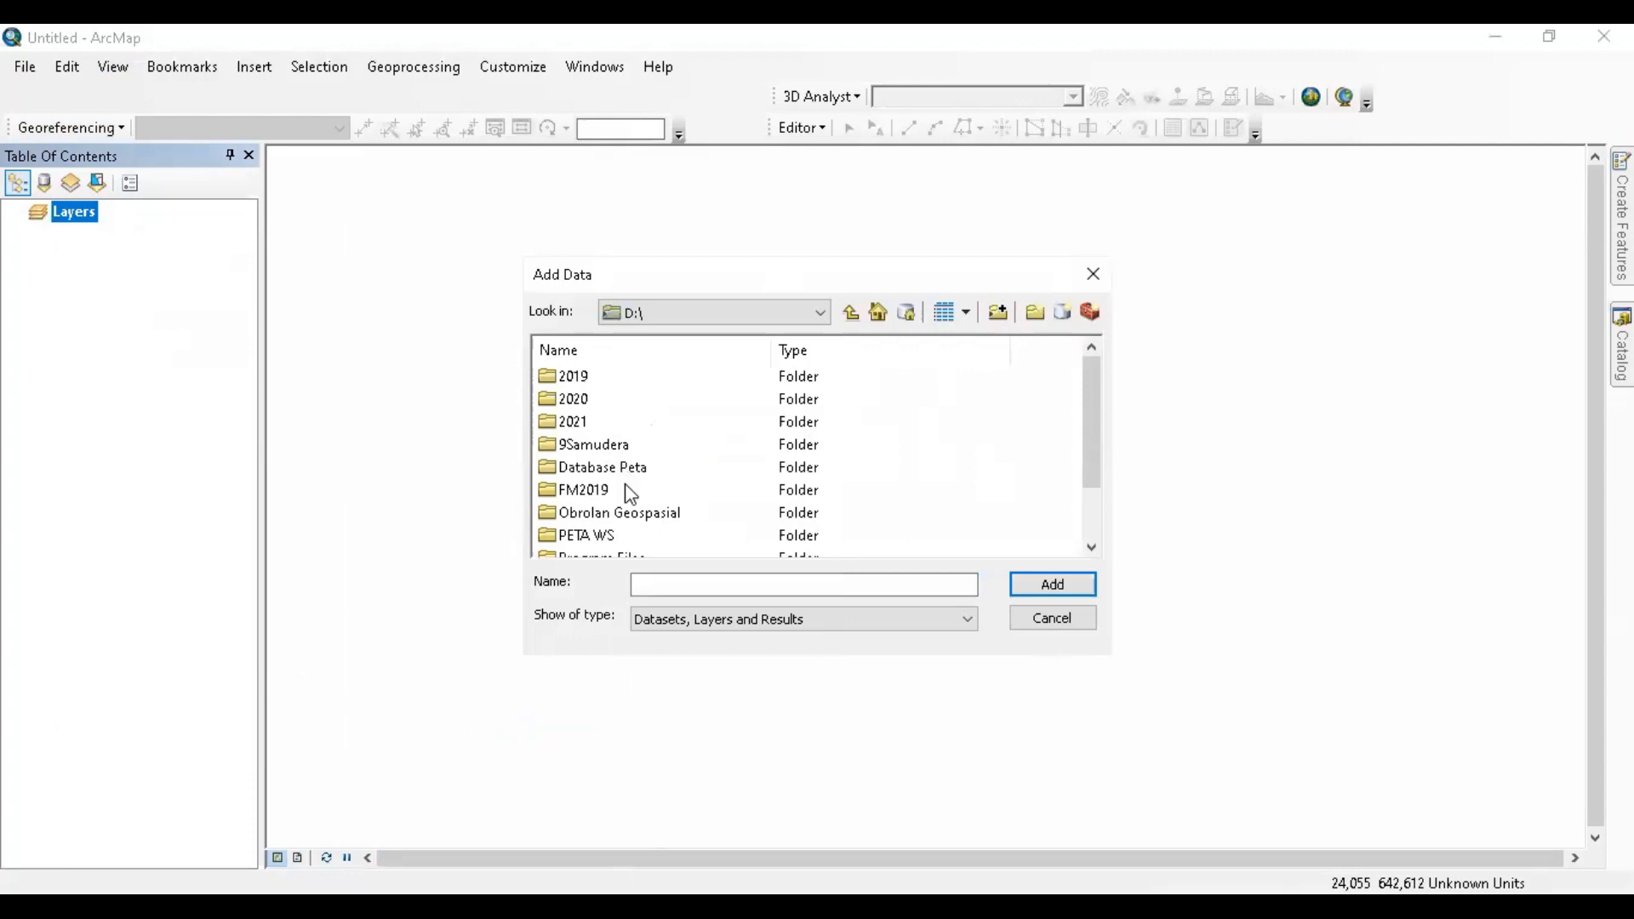
double_click(604, 467)
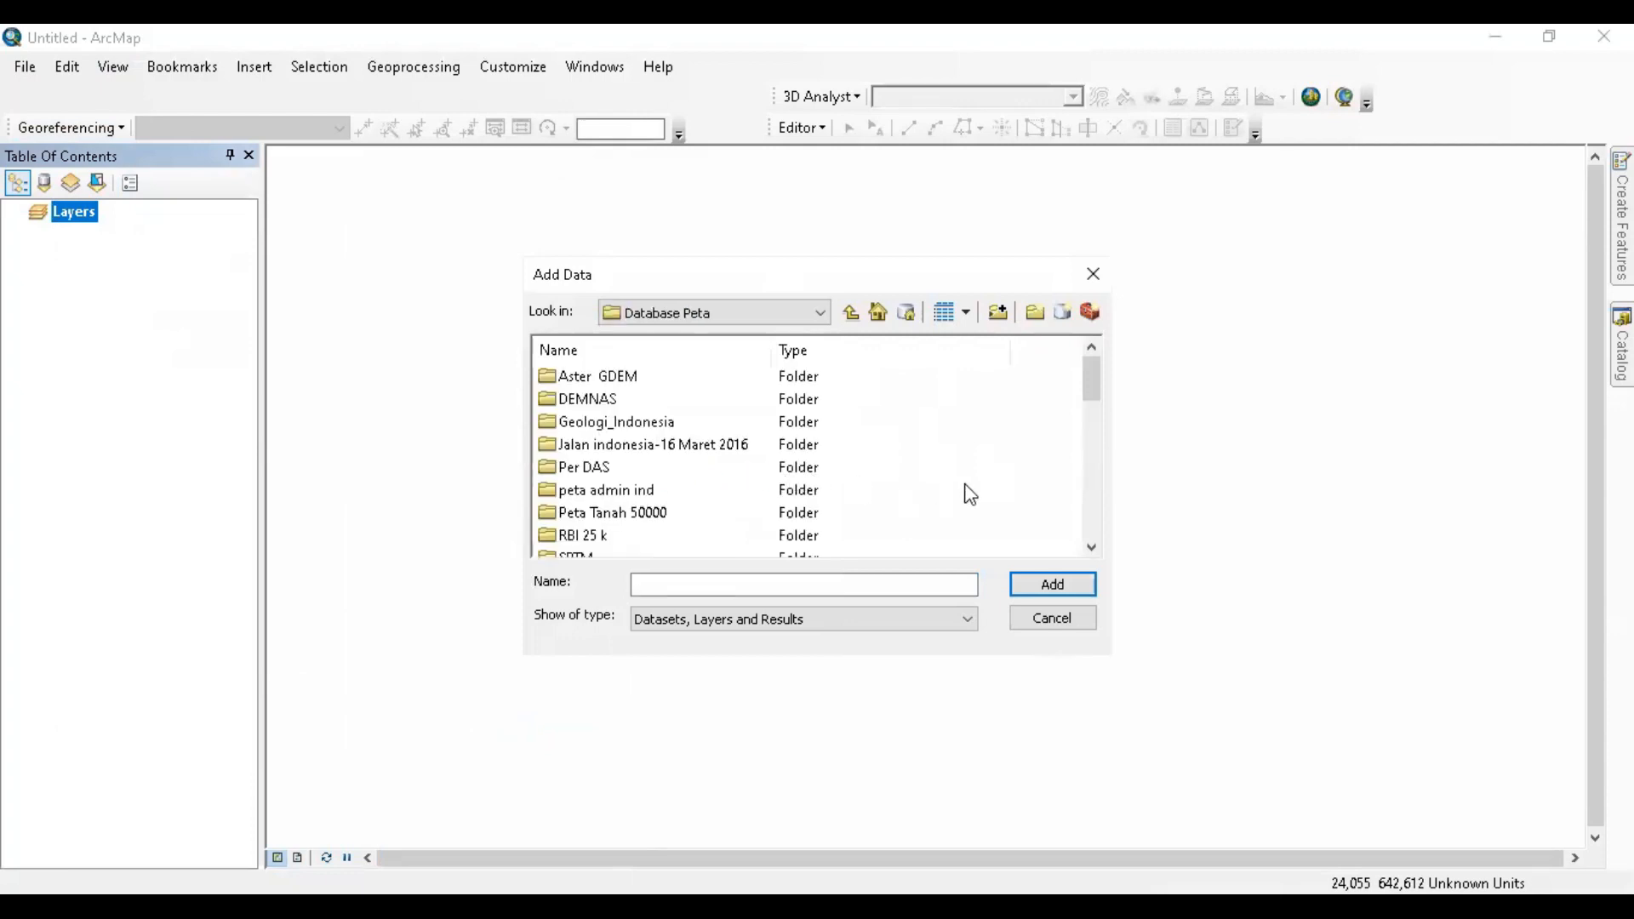
scroll(969, 494, "down", 4)
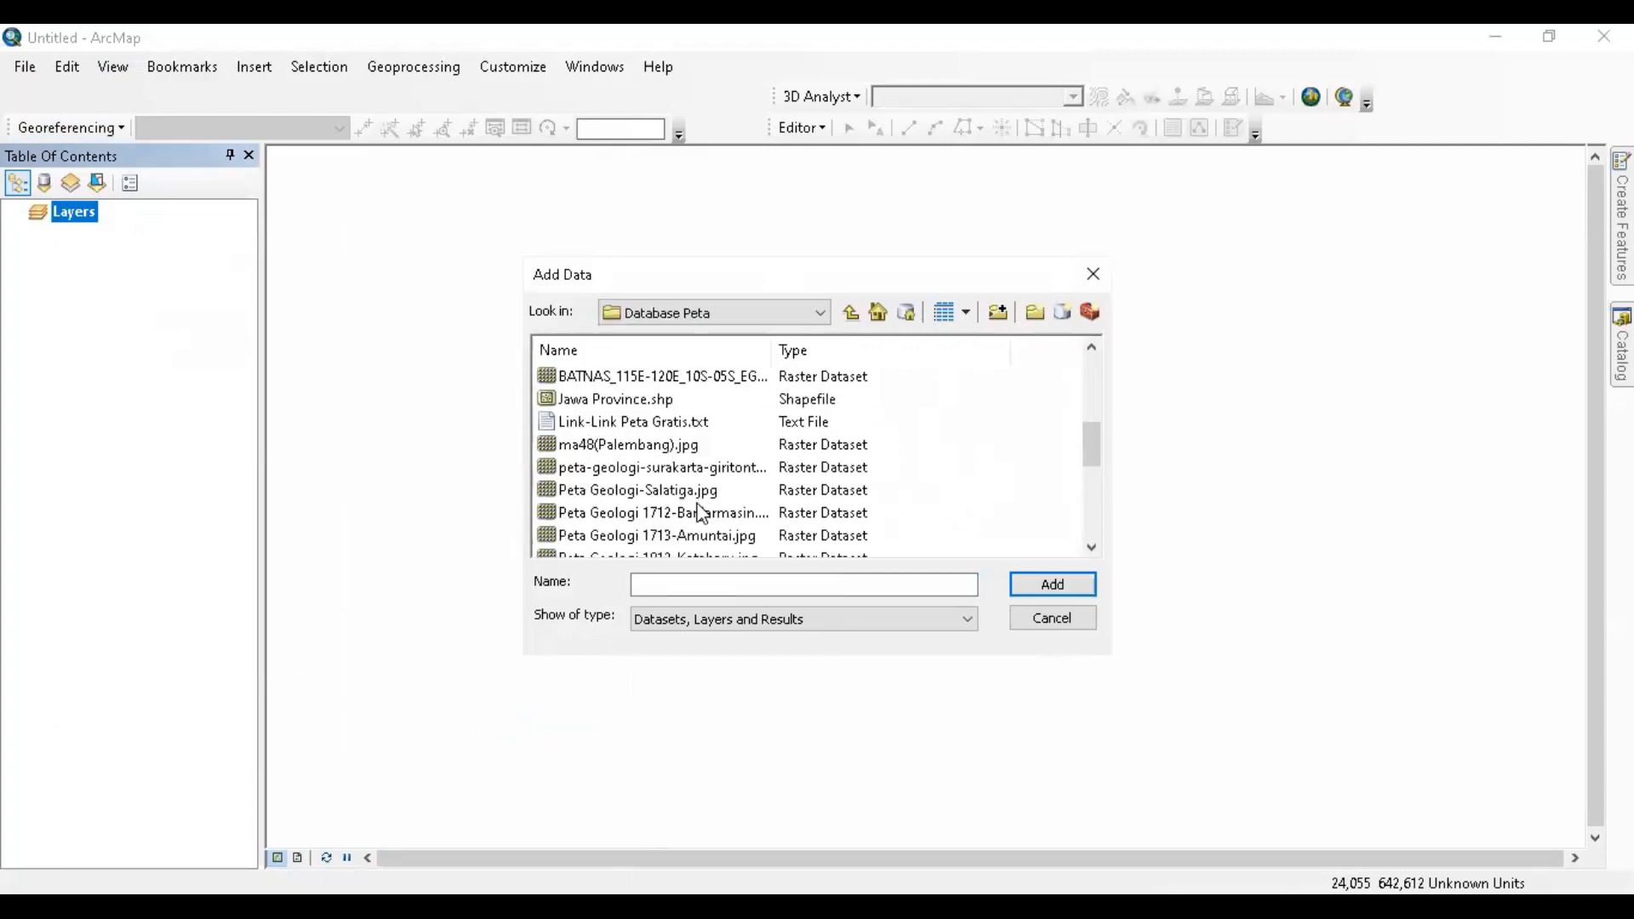
left_click(654, 401)
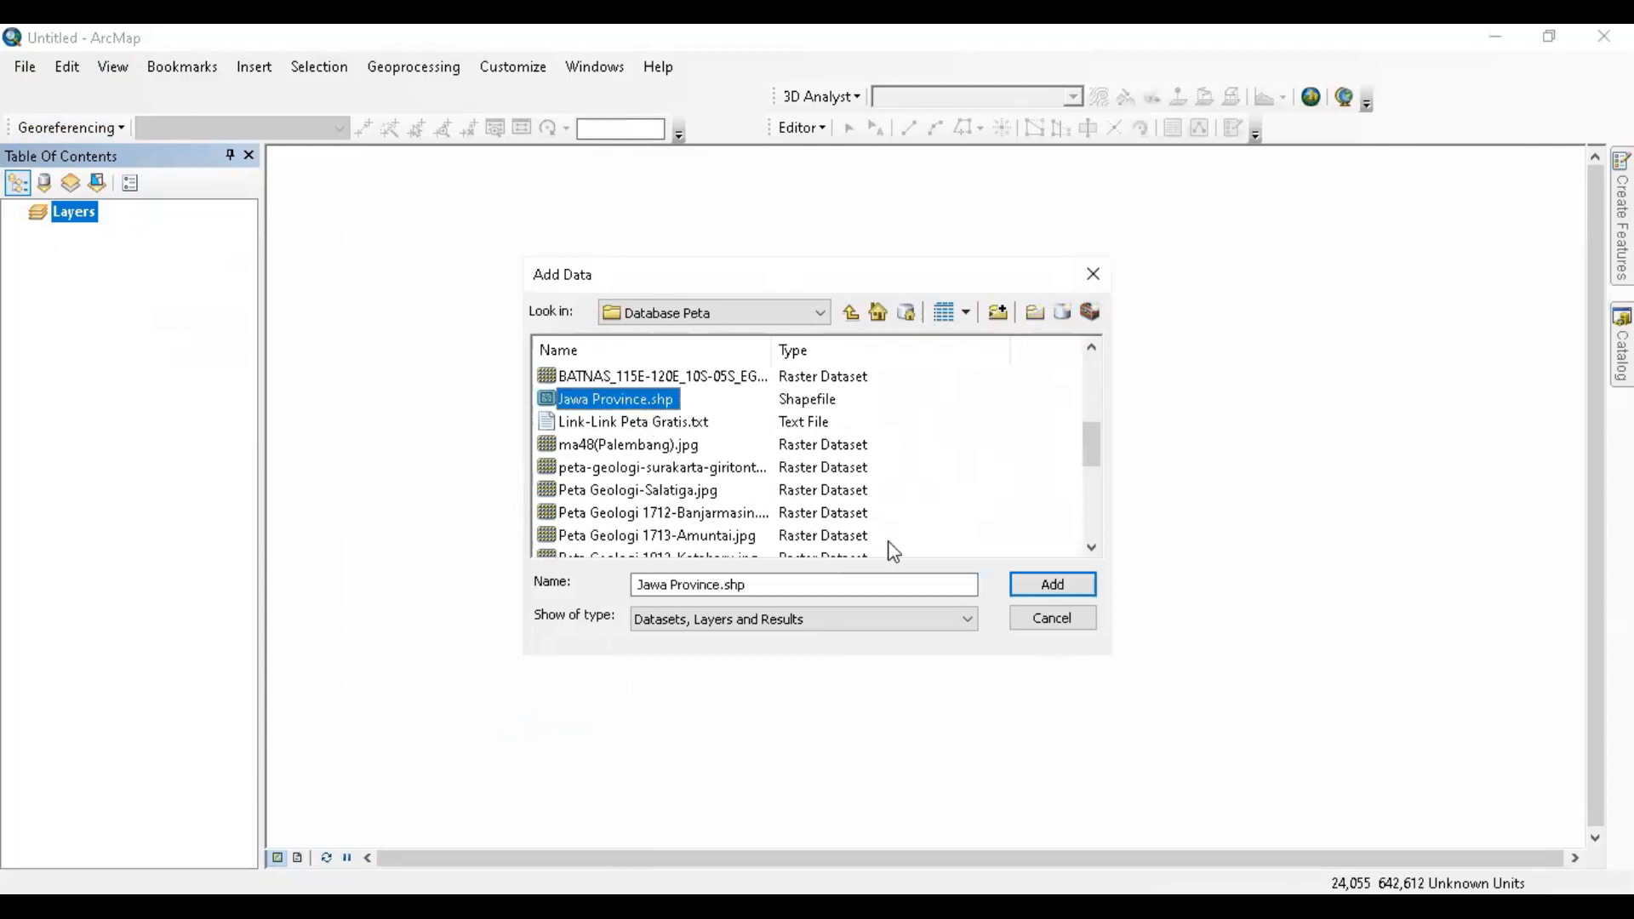
left_click(1037, 582)
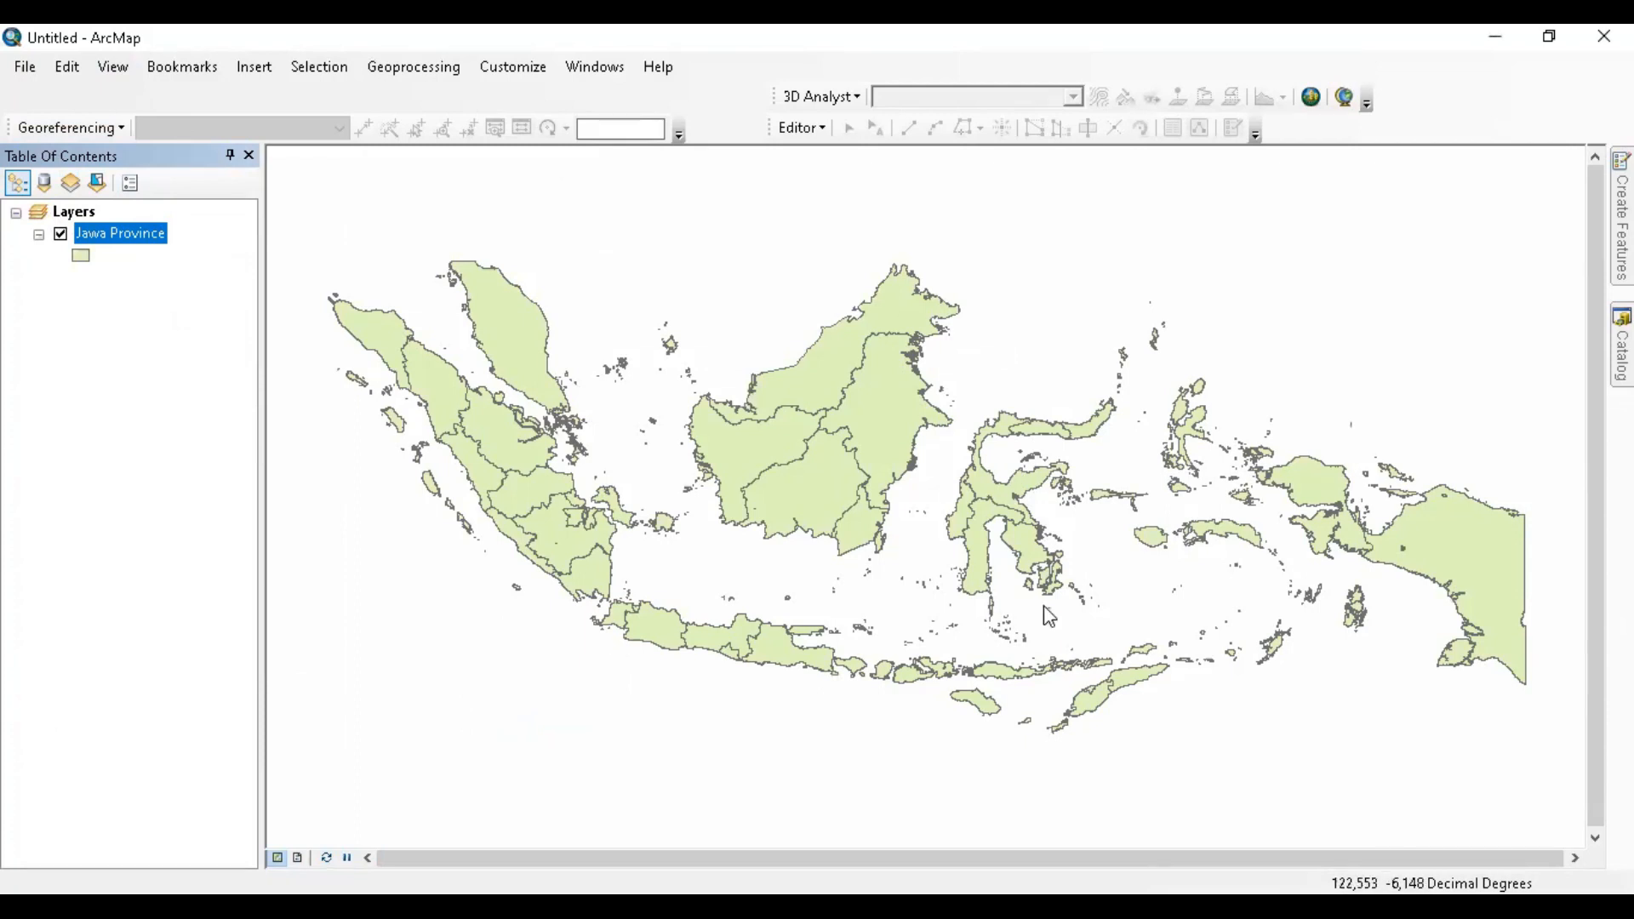
- Open the Jawa Province layer's properties and examine its data source and geographic coordinate system details
right_click(99, 230)
left_click(367, 731)
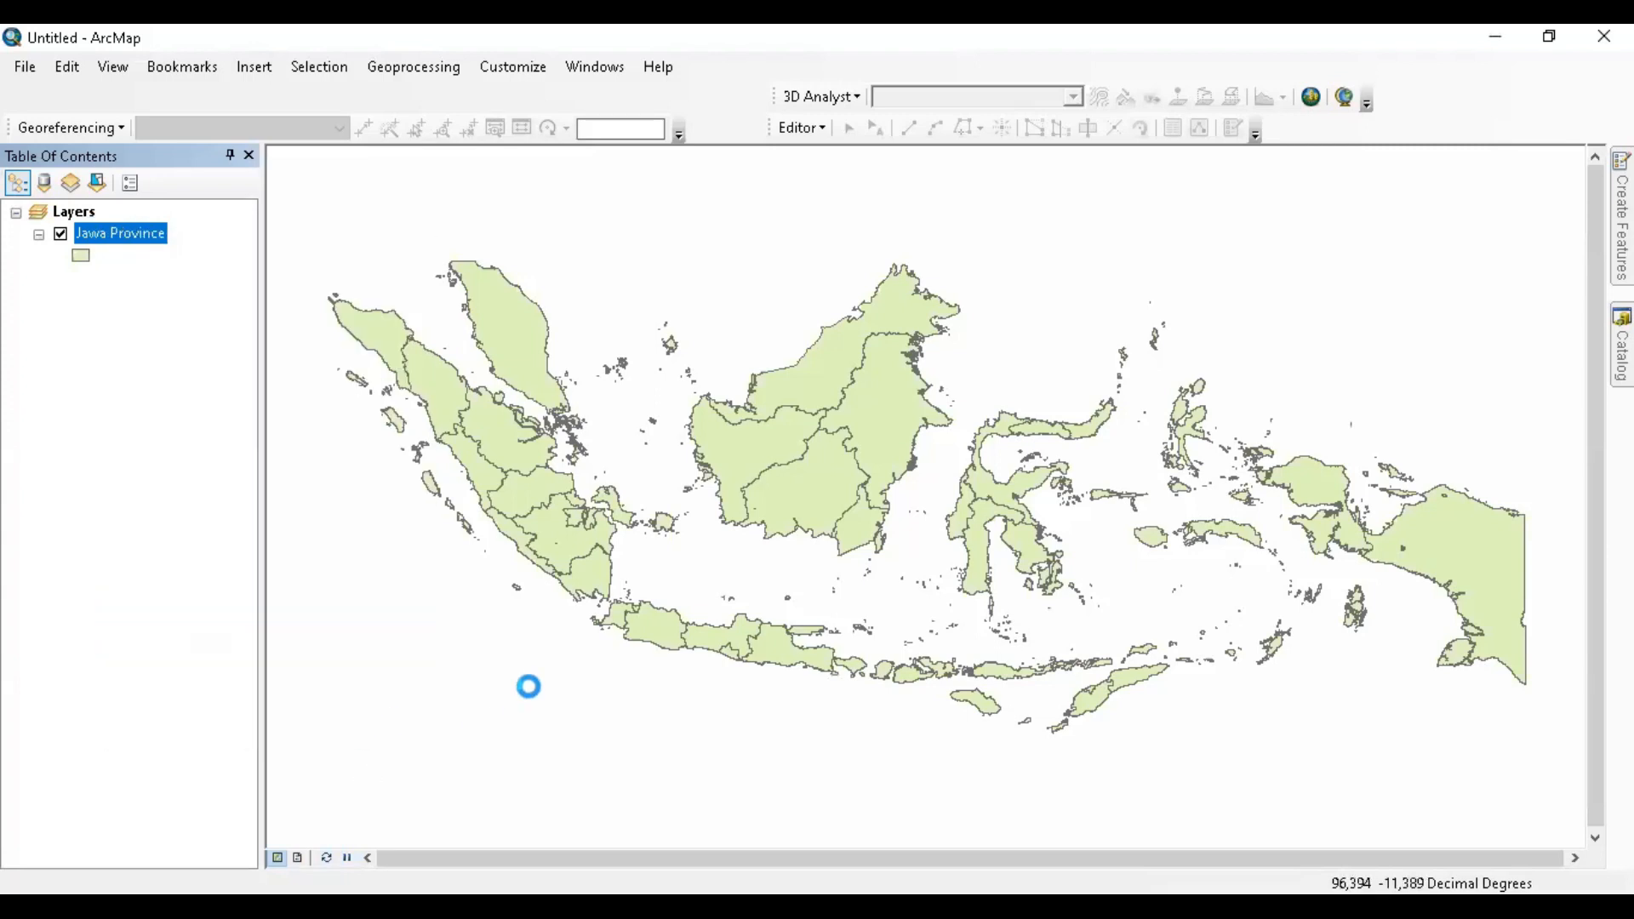
left_click(478, 207)
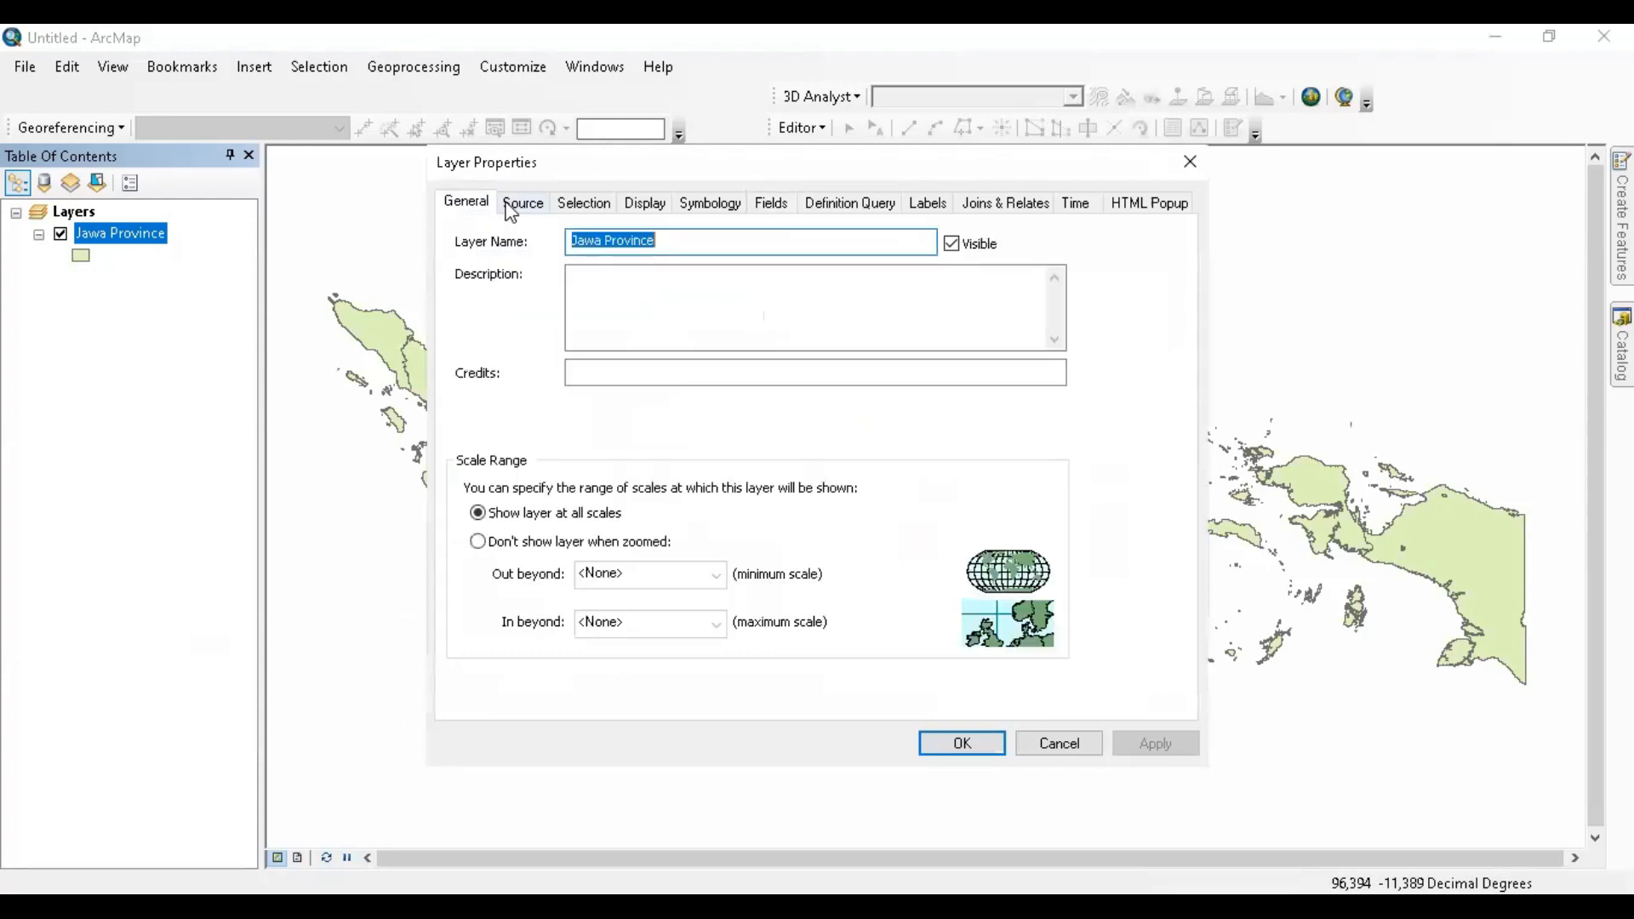
left_click(519, 206)
left_click_drag(672, 466, 664, 498)
scroll(744, 482, "down", 1)
left_click(730, 500)
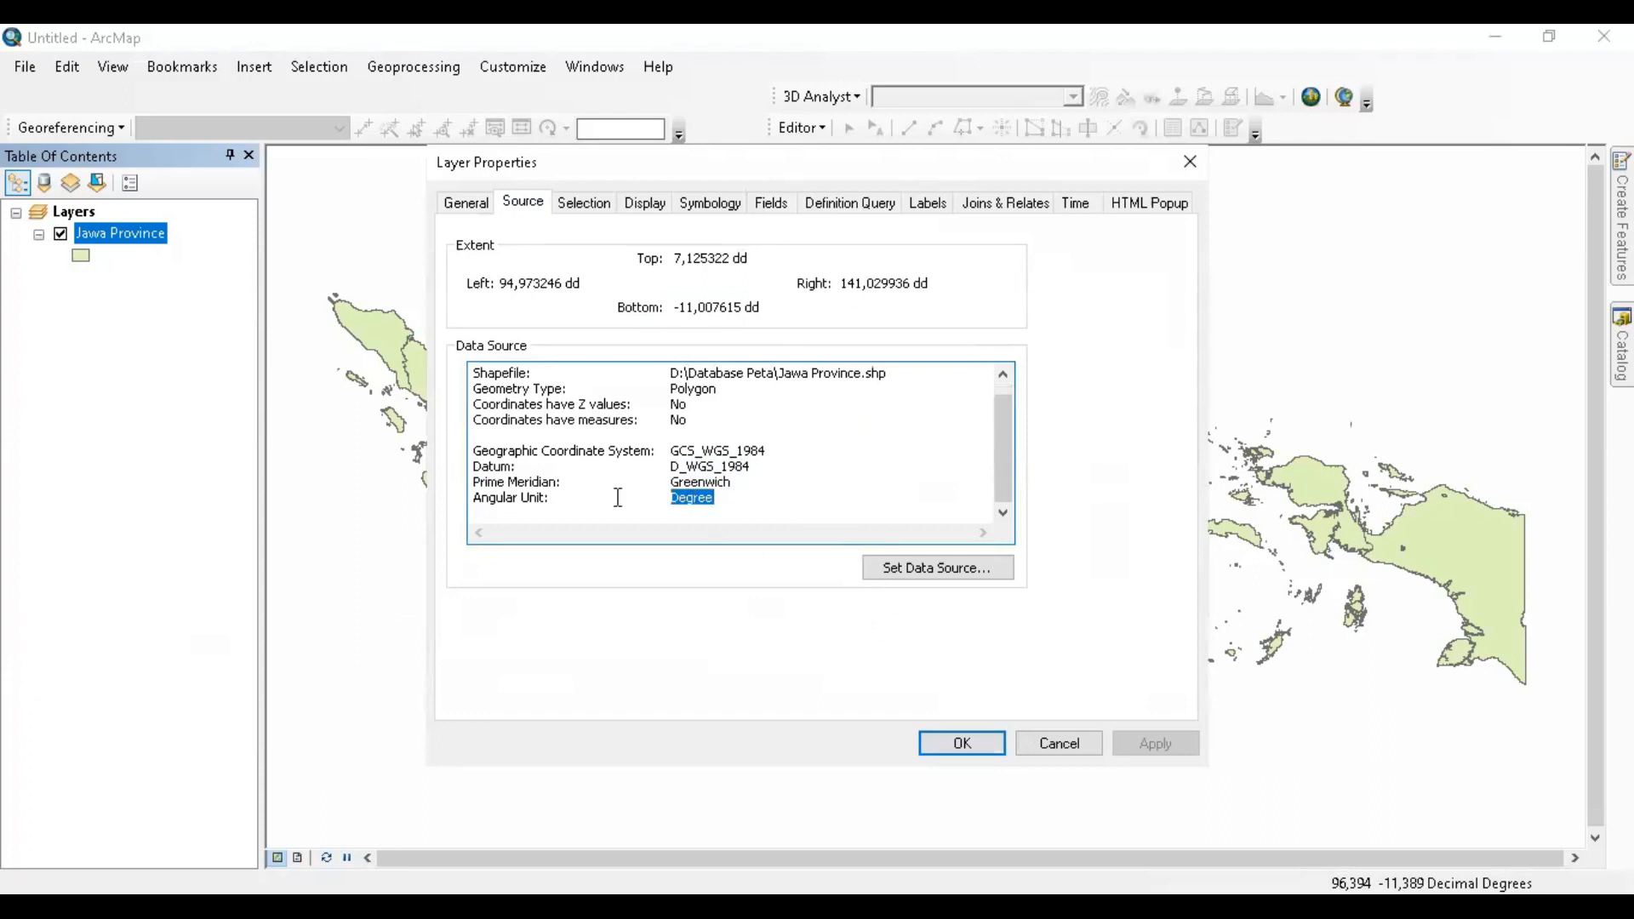
- Highlight the Angular Unit entry in the data source details and close the layer properties
left_click(760, 497)
left_click_drag(747, 500, 462, 497)
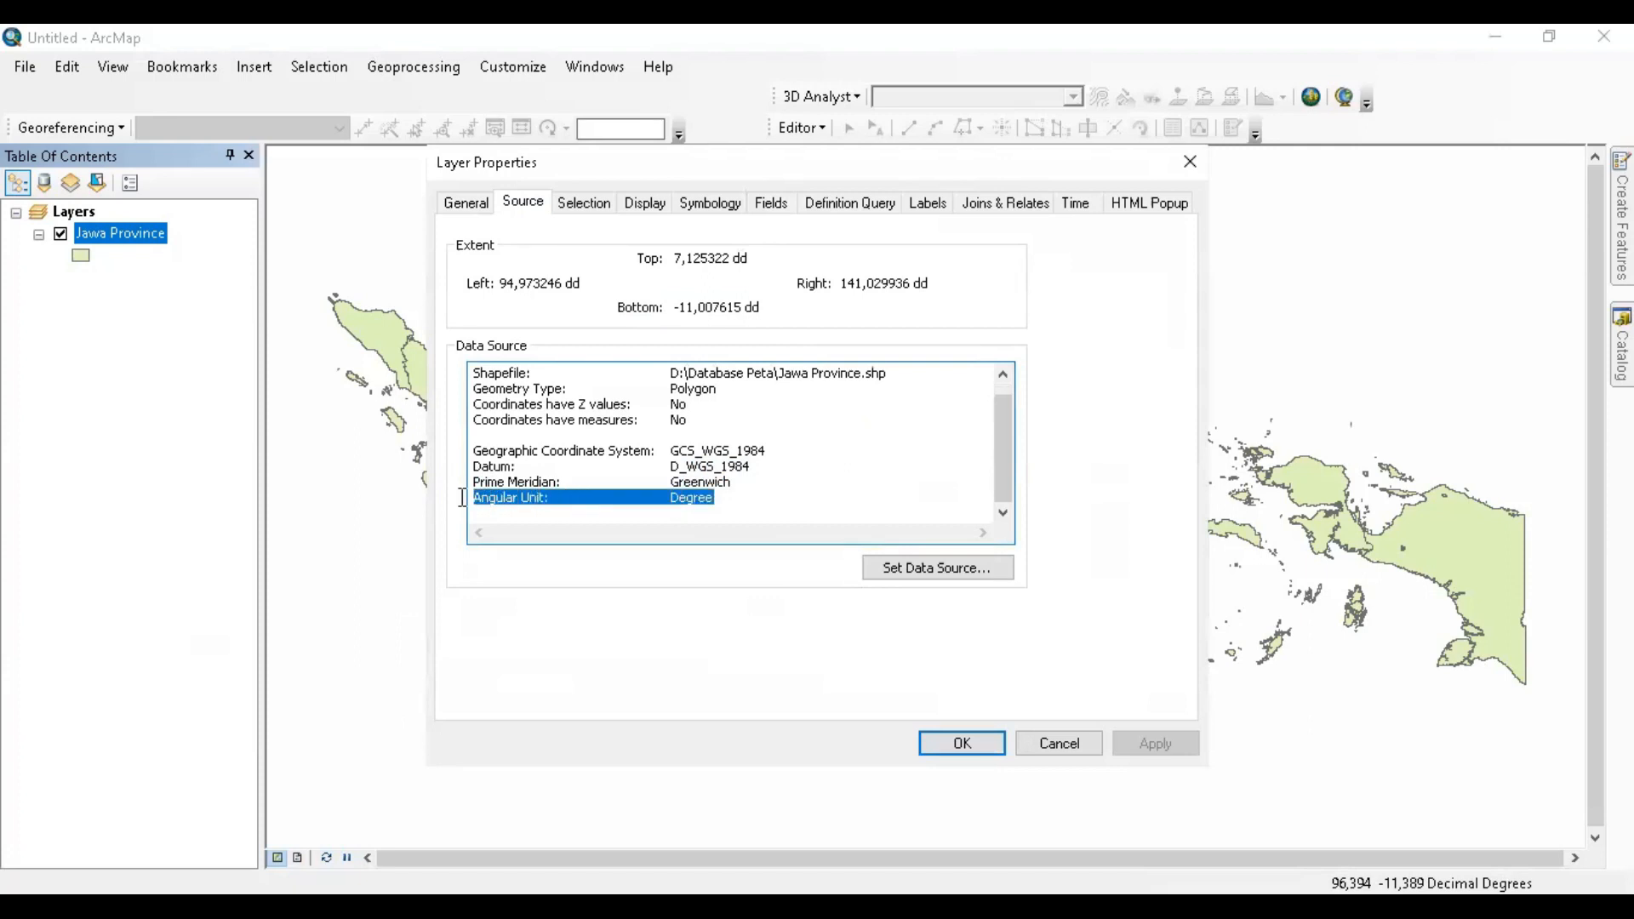
left_click_drag(725, 500, 470, 495)
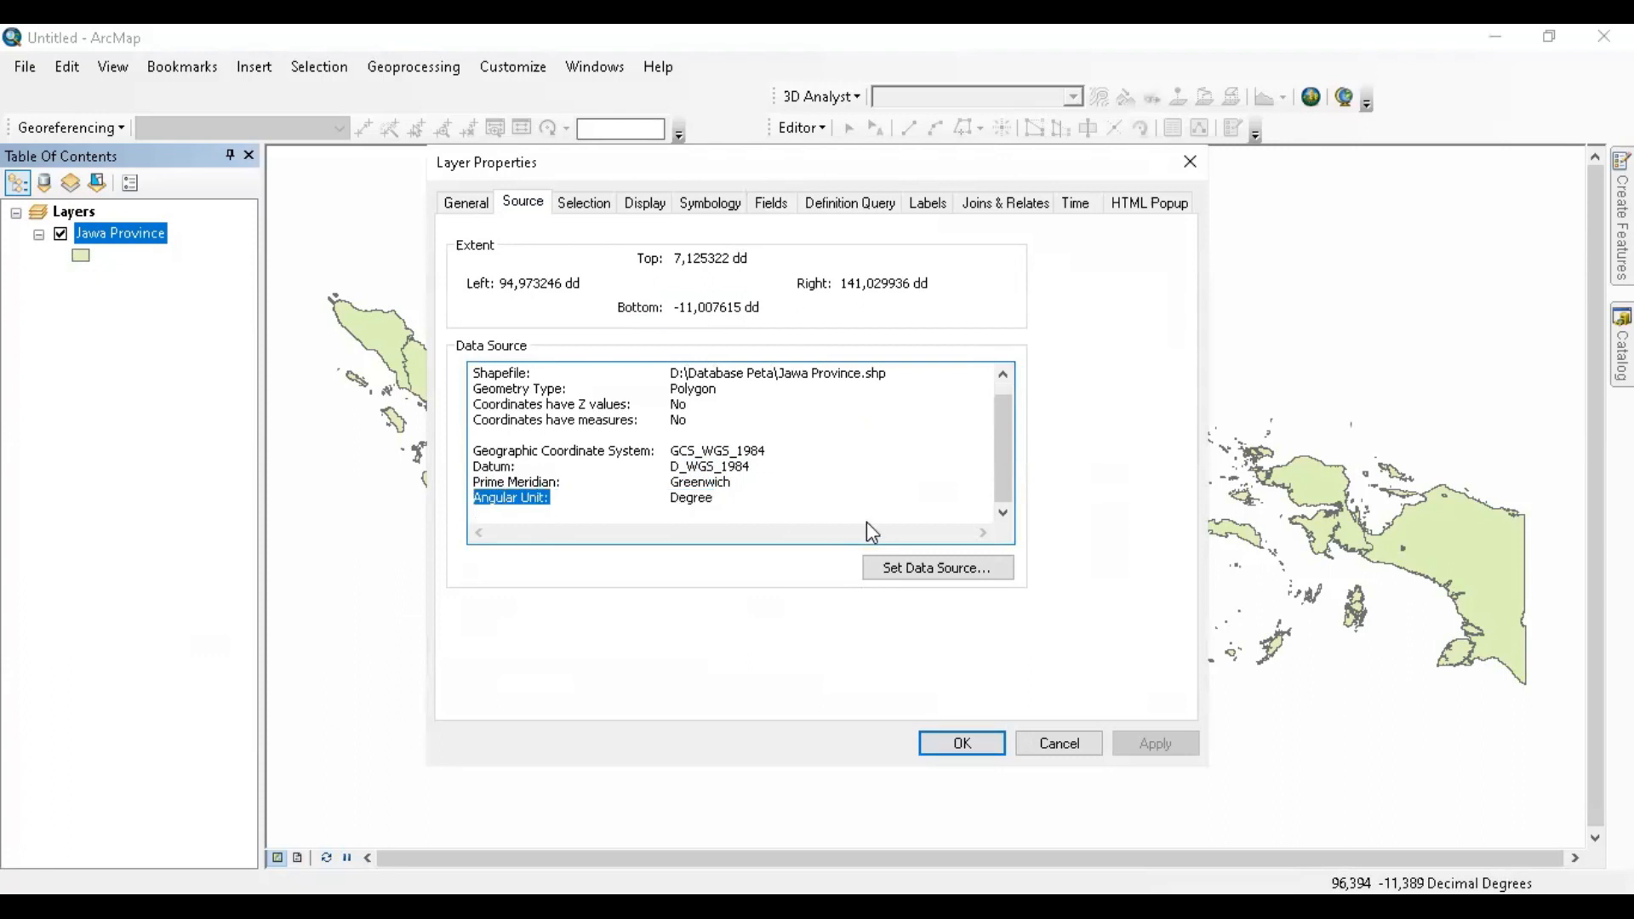
left_click(778, 488)
left_click_drag(547, 497, 472, 498)
left_click(1047, 743)
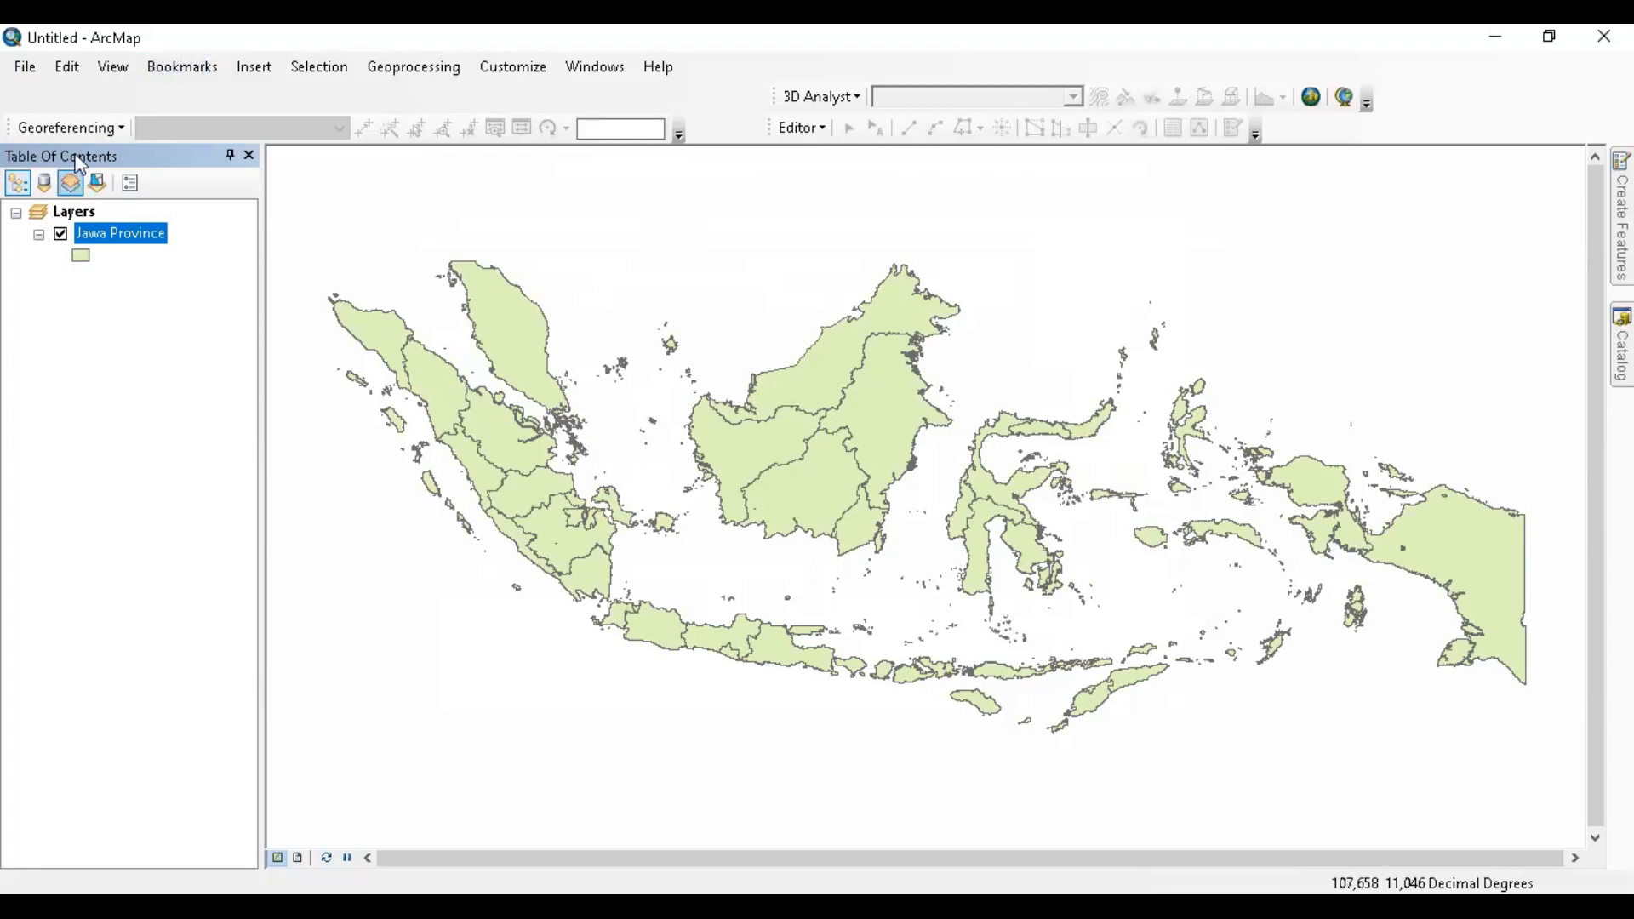
right_click(109, 93)
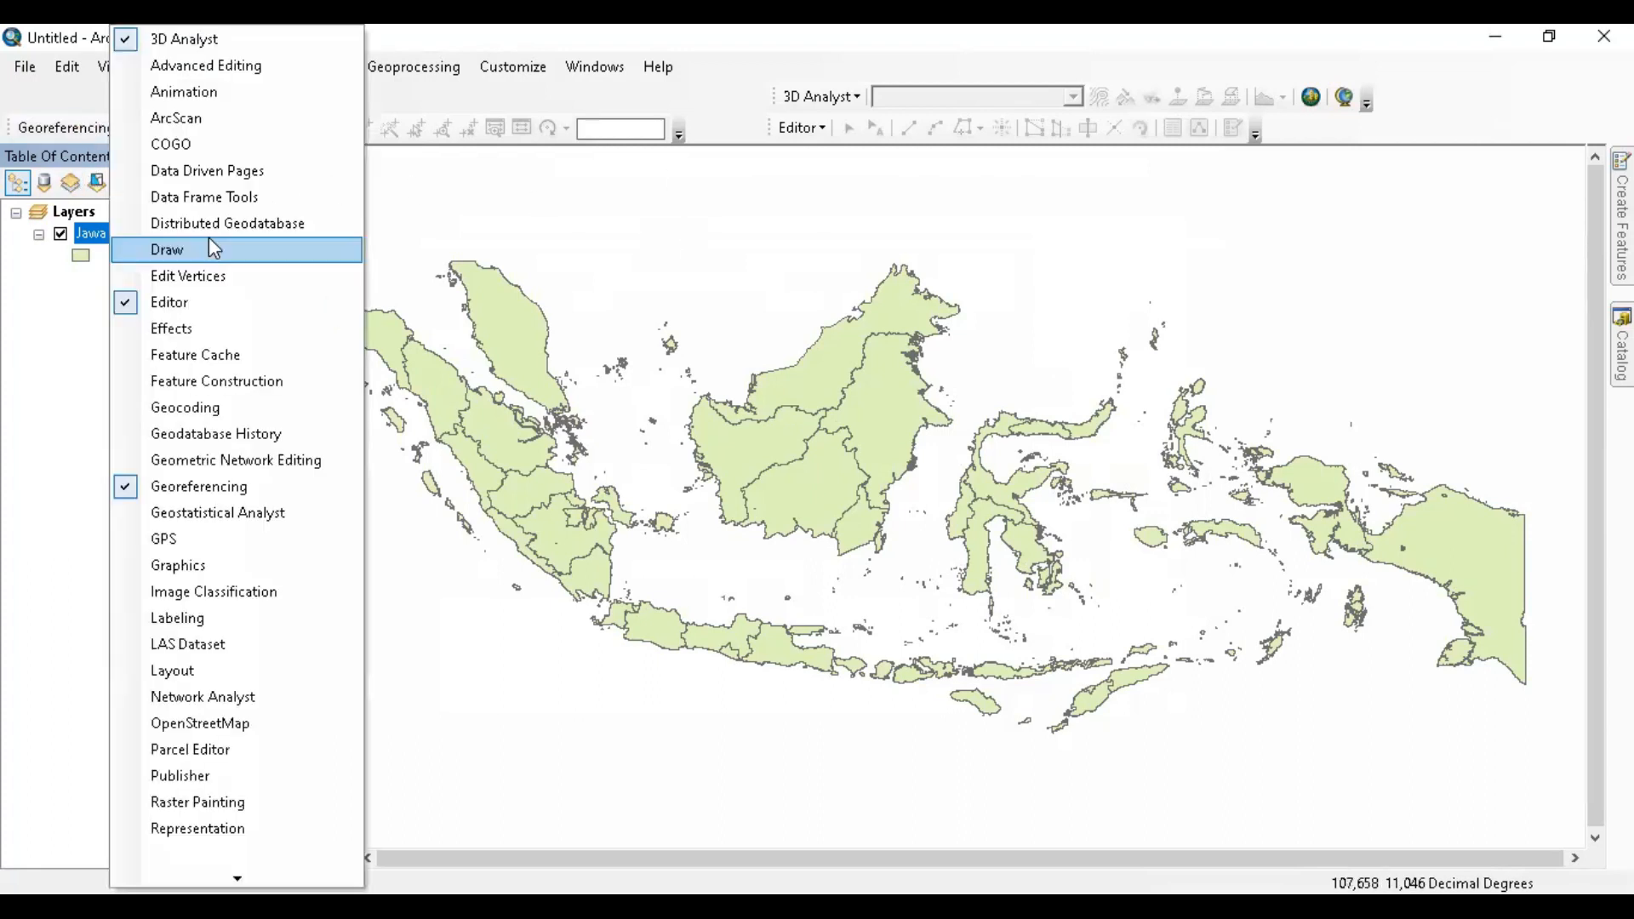
left_click(483, 99)
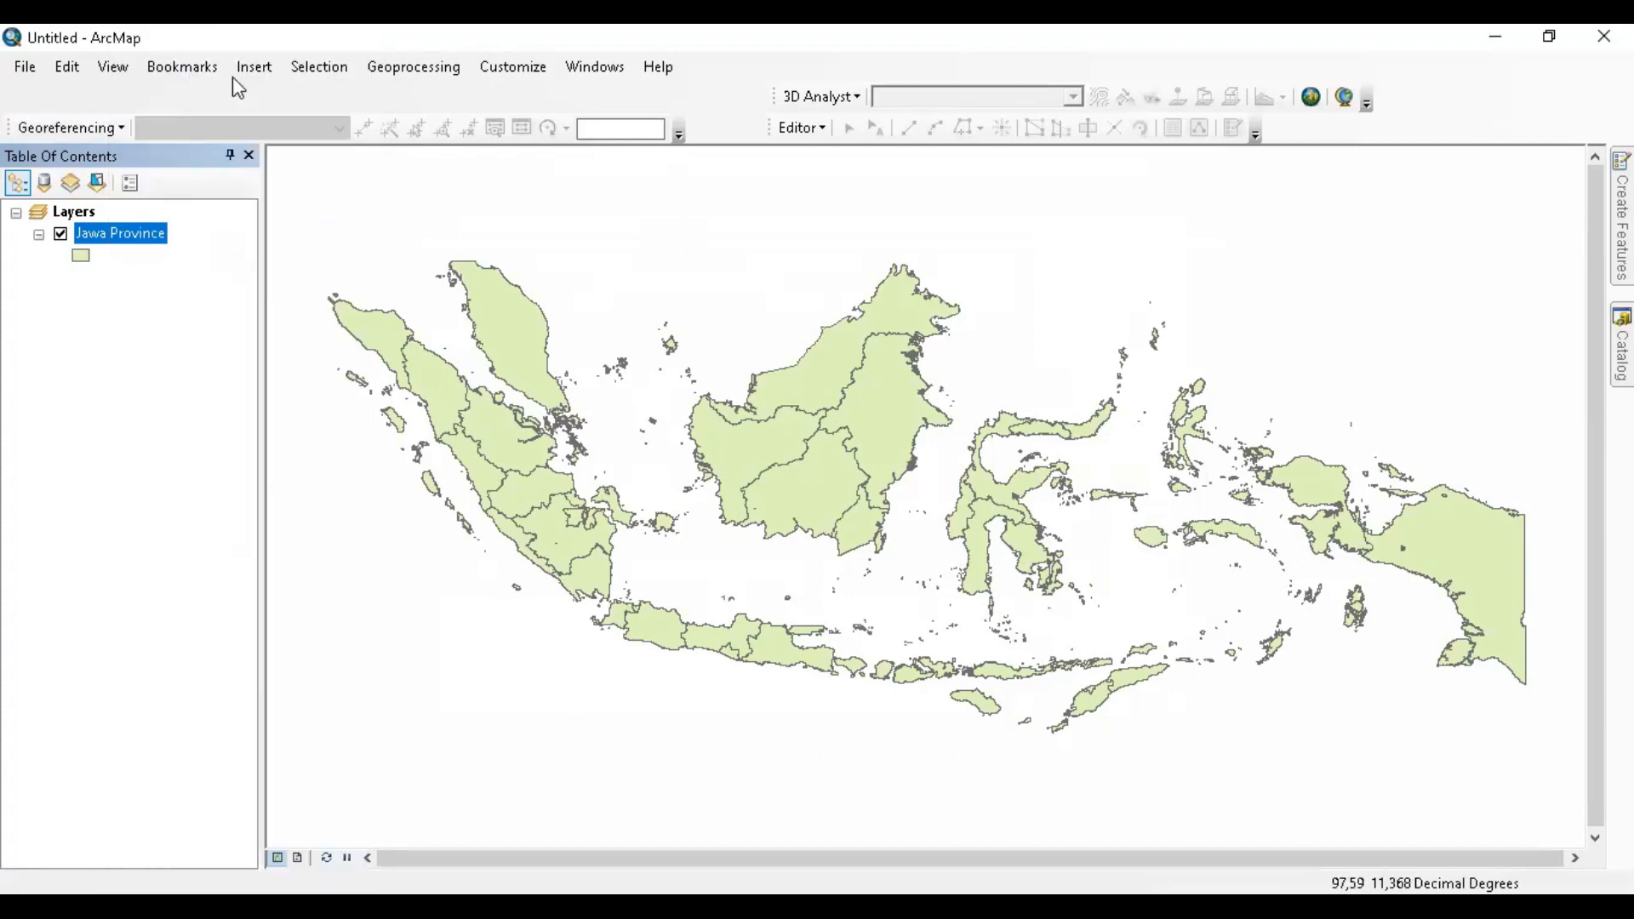
left_click(102, 72)
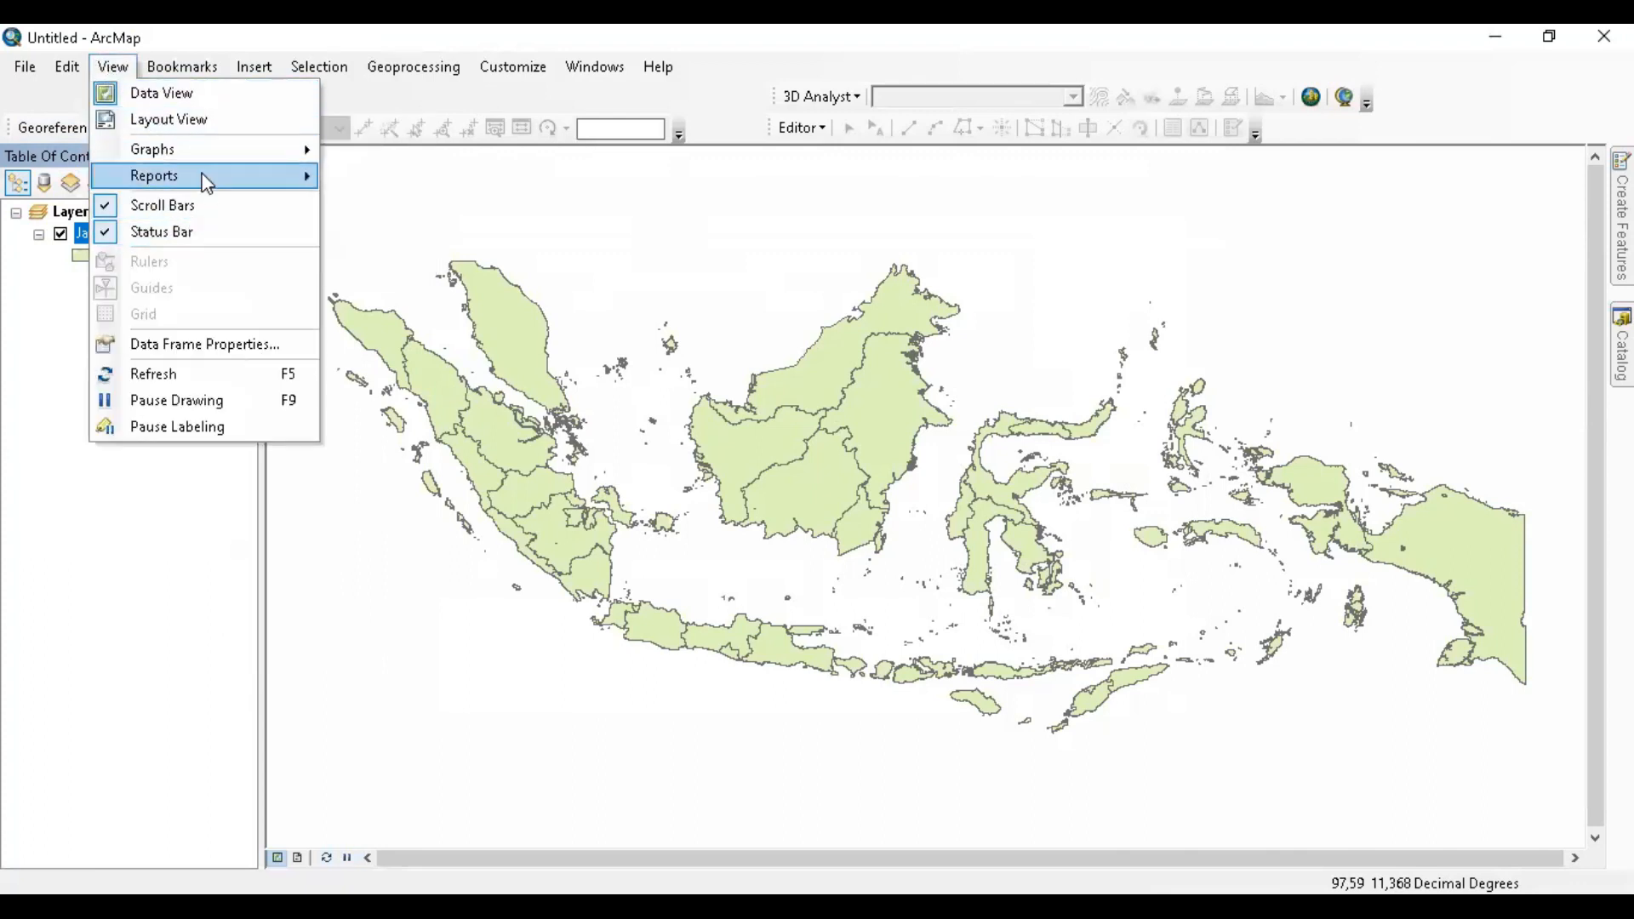
left_click(349, 85)
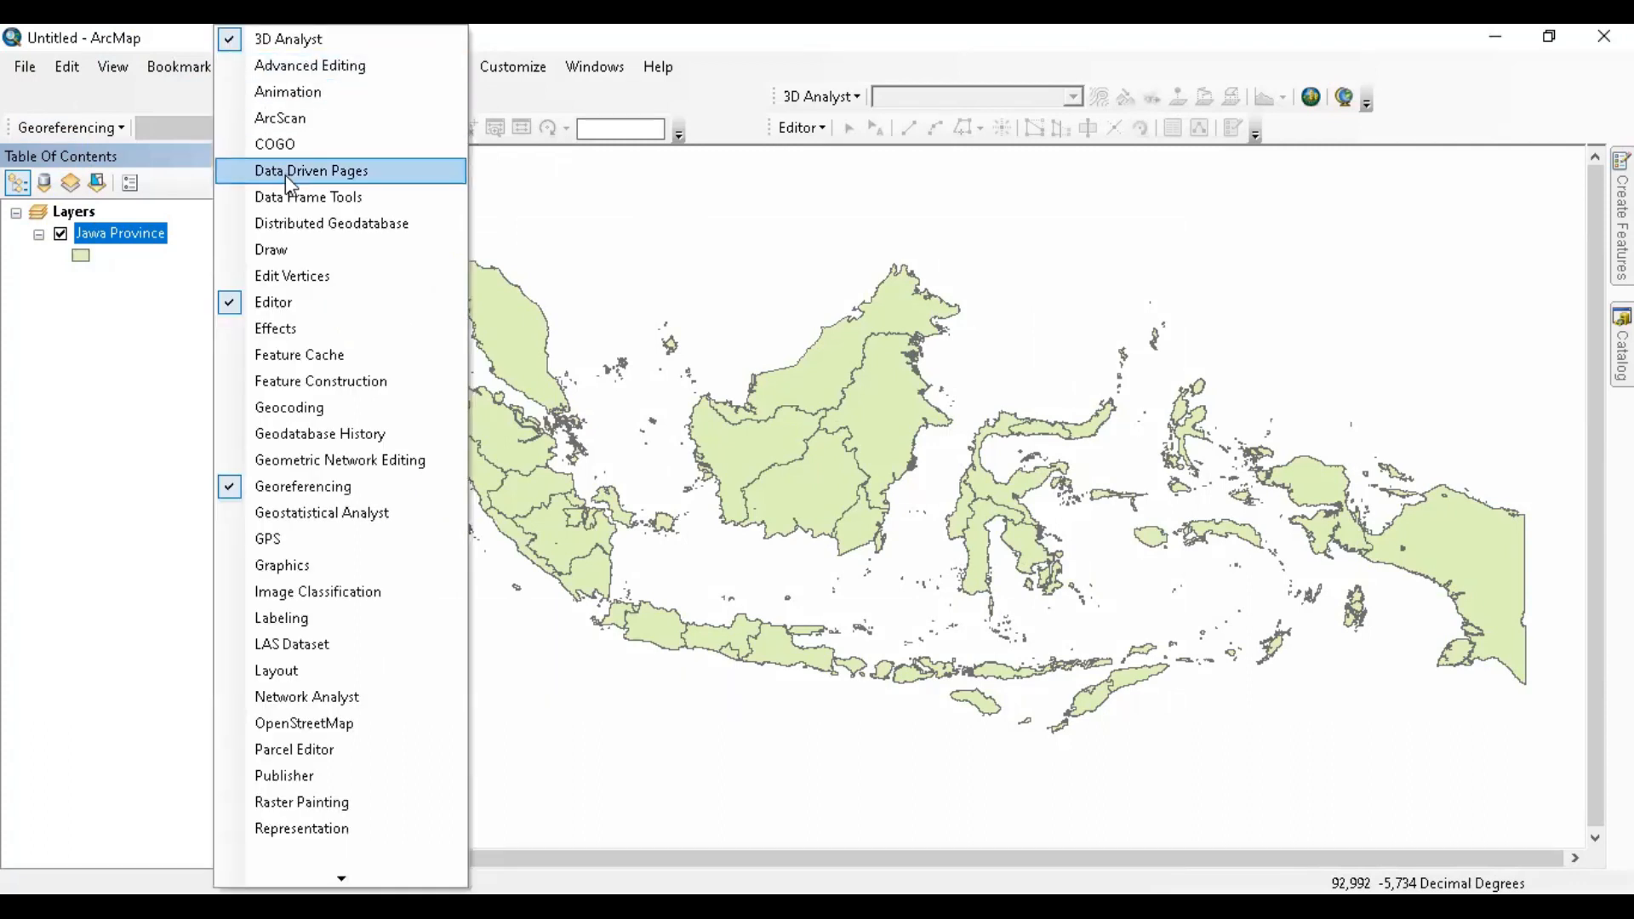
- Show the Data Frame Tools toolbar, close it again and check the list of available toolbars
left_click(292, 198)
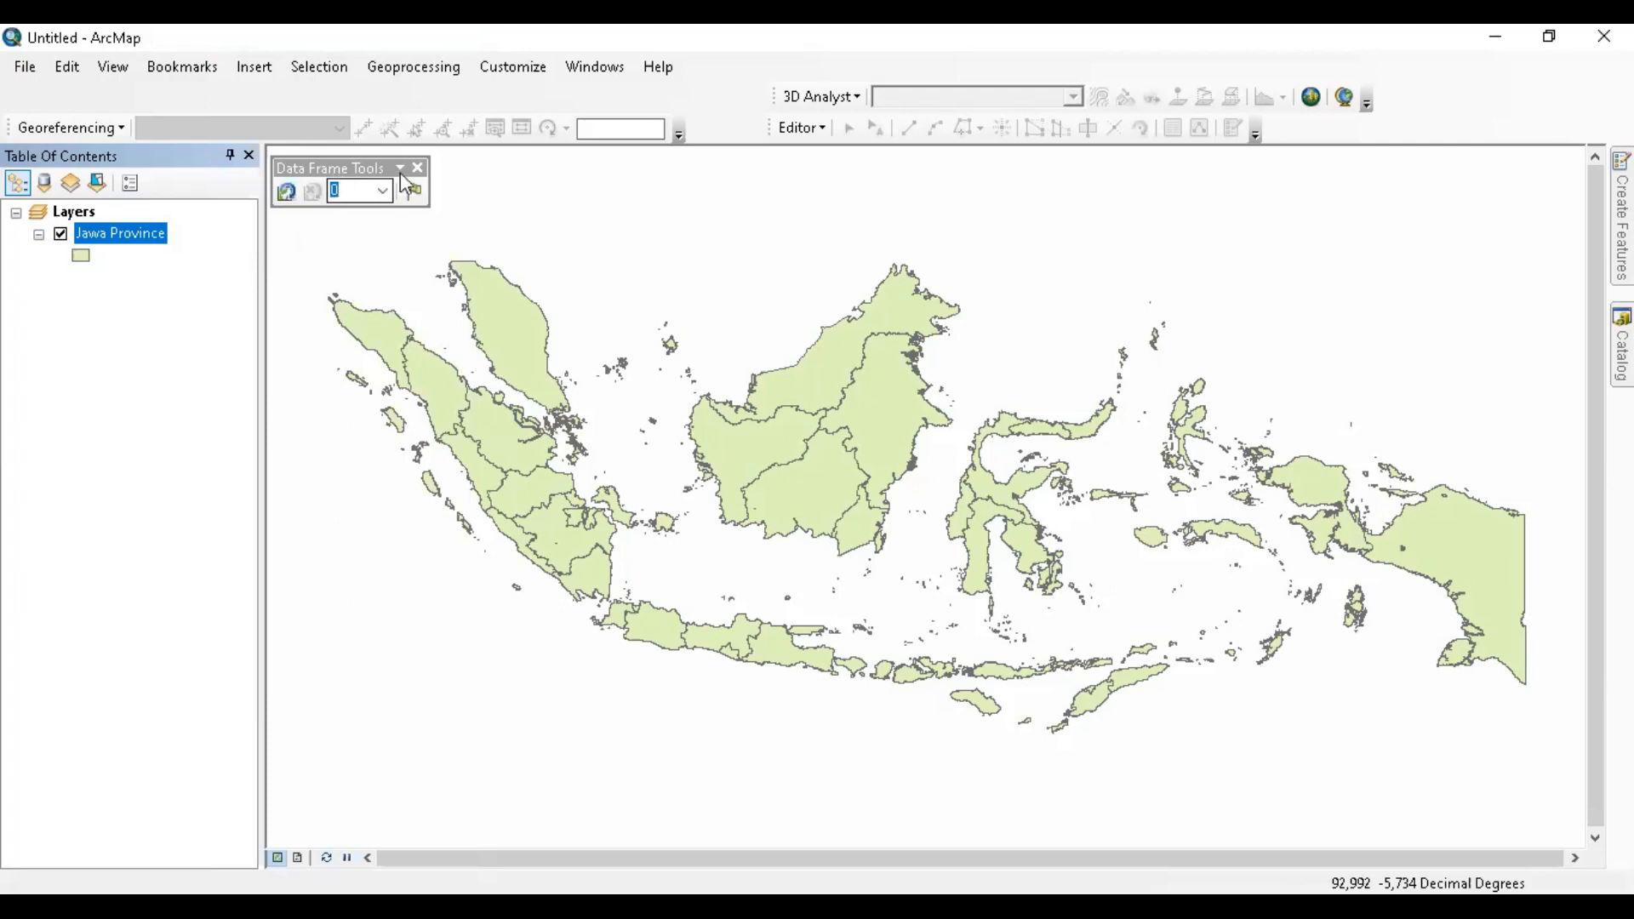
left_click(418, 169)
right_click(416, 94)
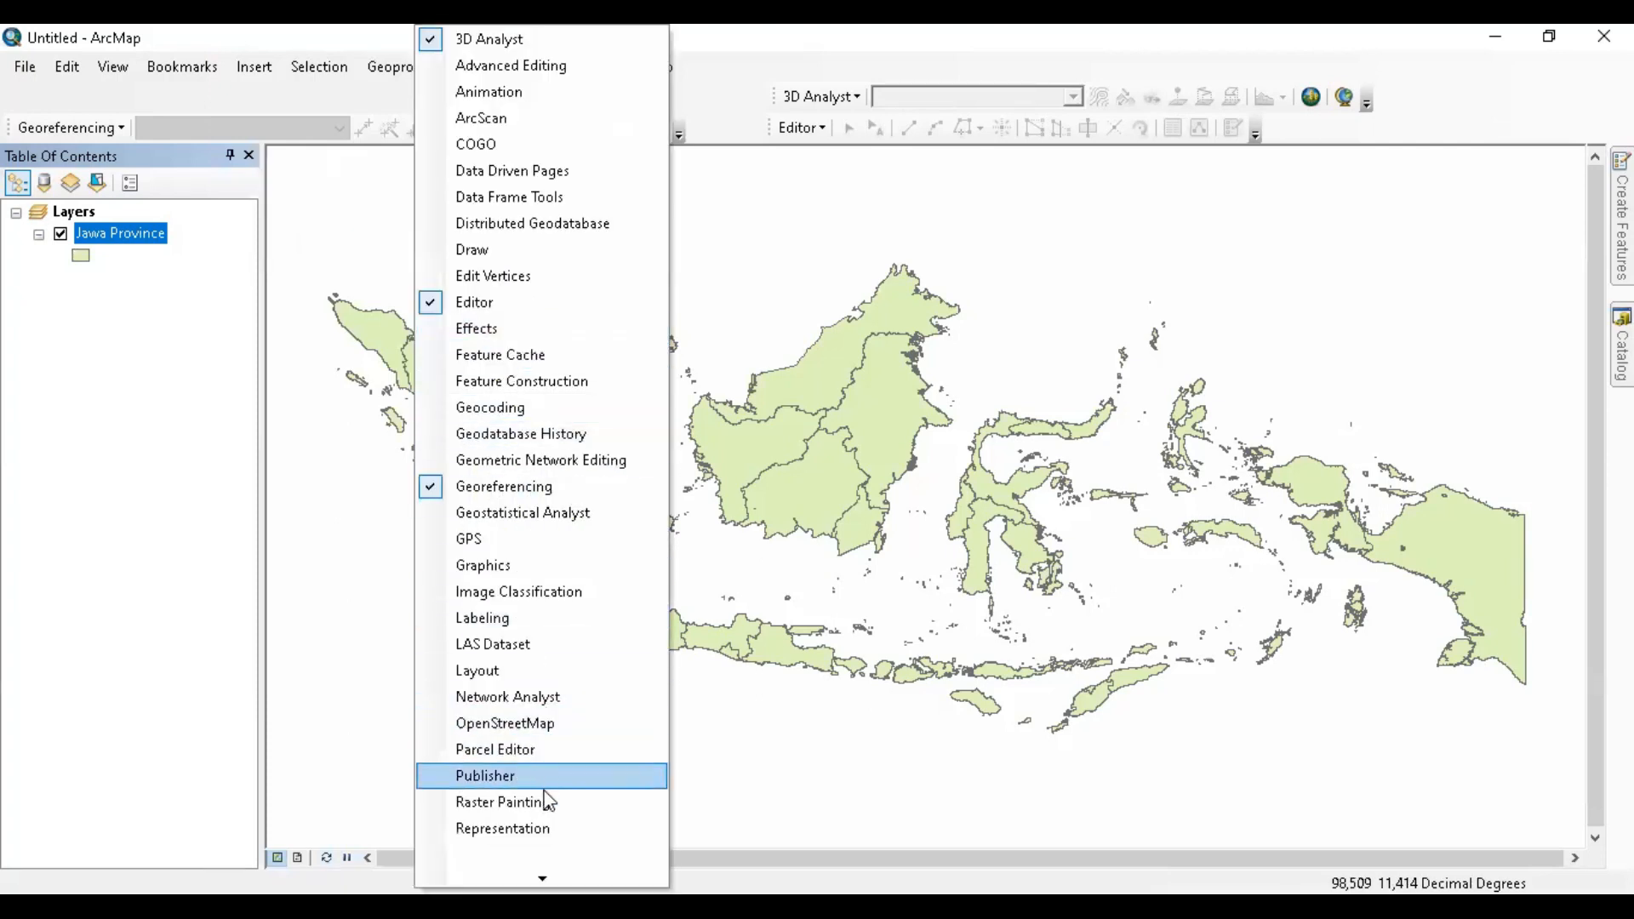
left_click(927, 27)
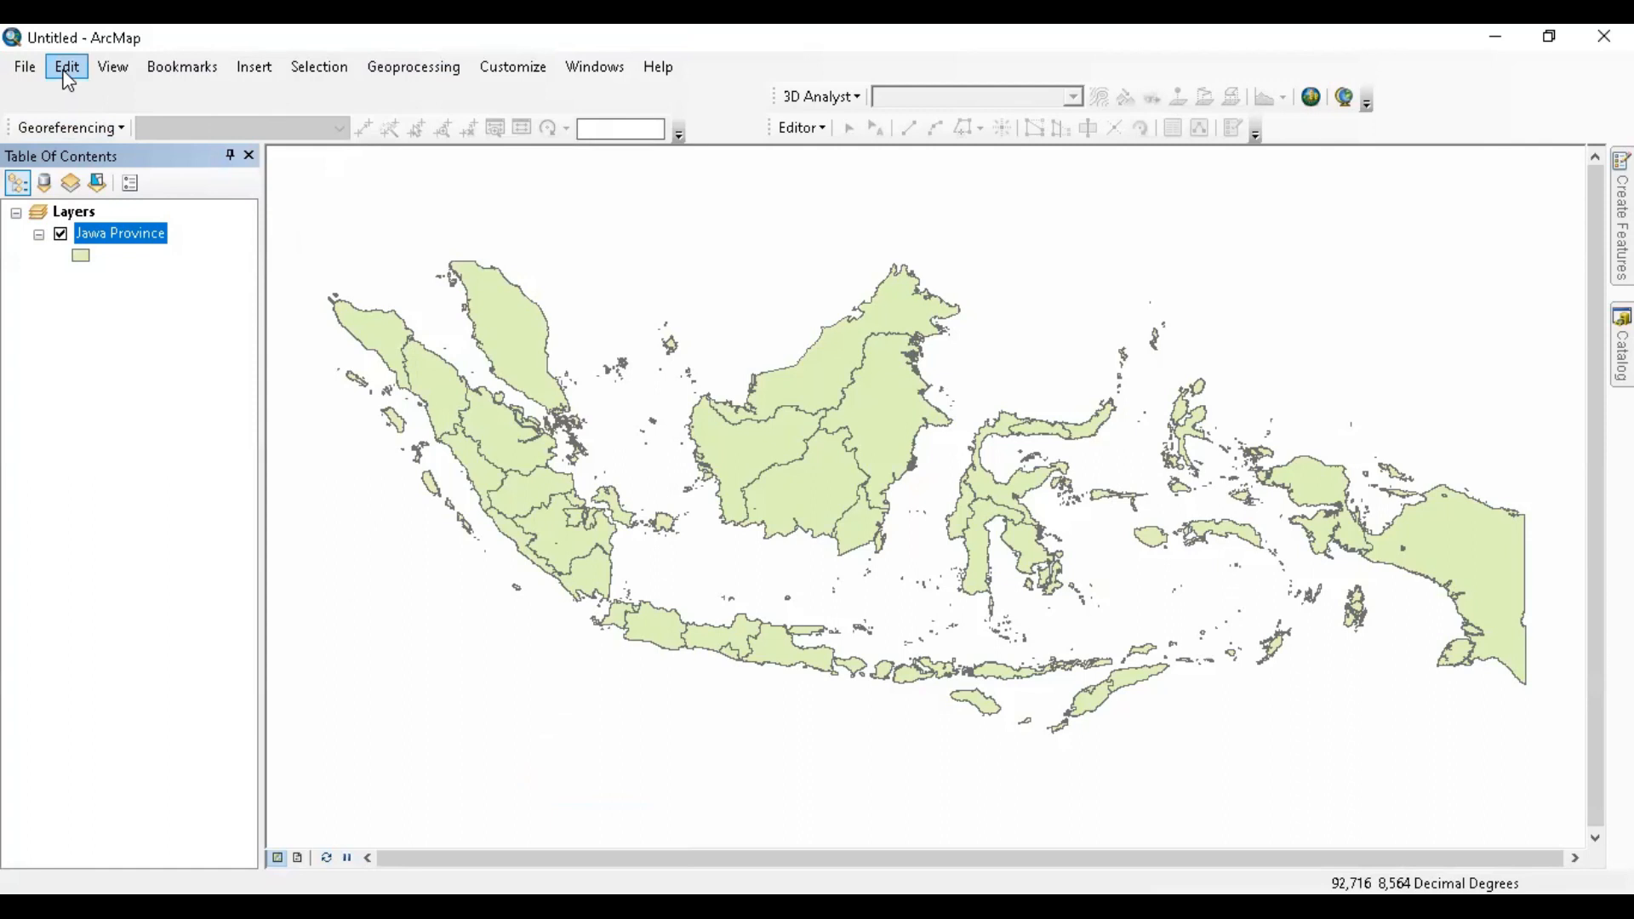
- Open the map export dialog and examine its general settings and the available output file types
left_click(25, 66)
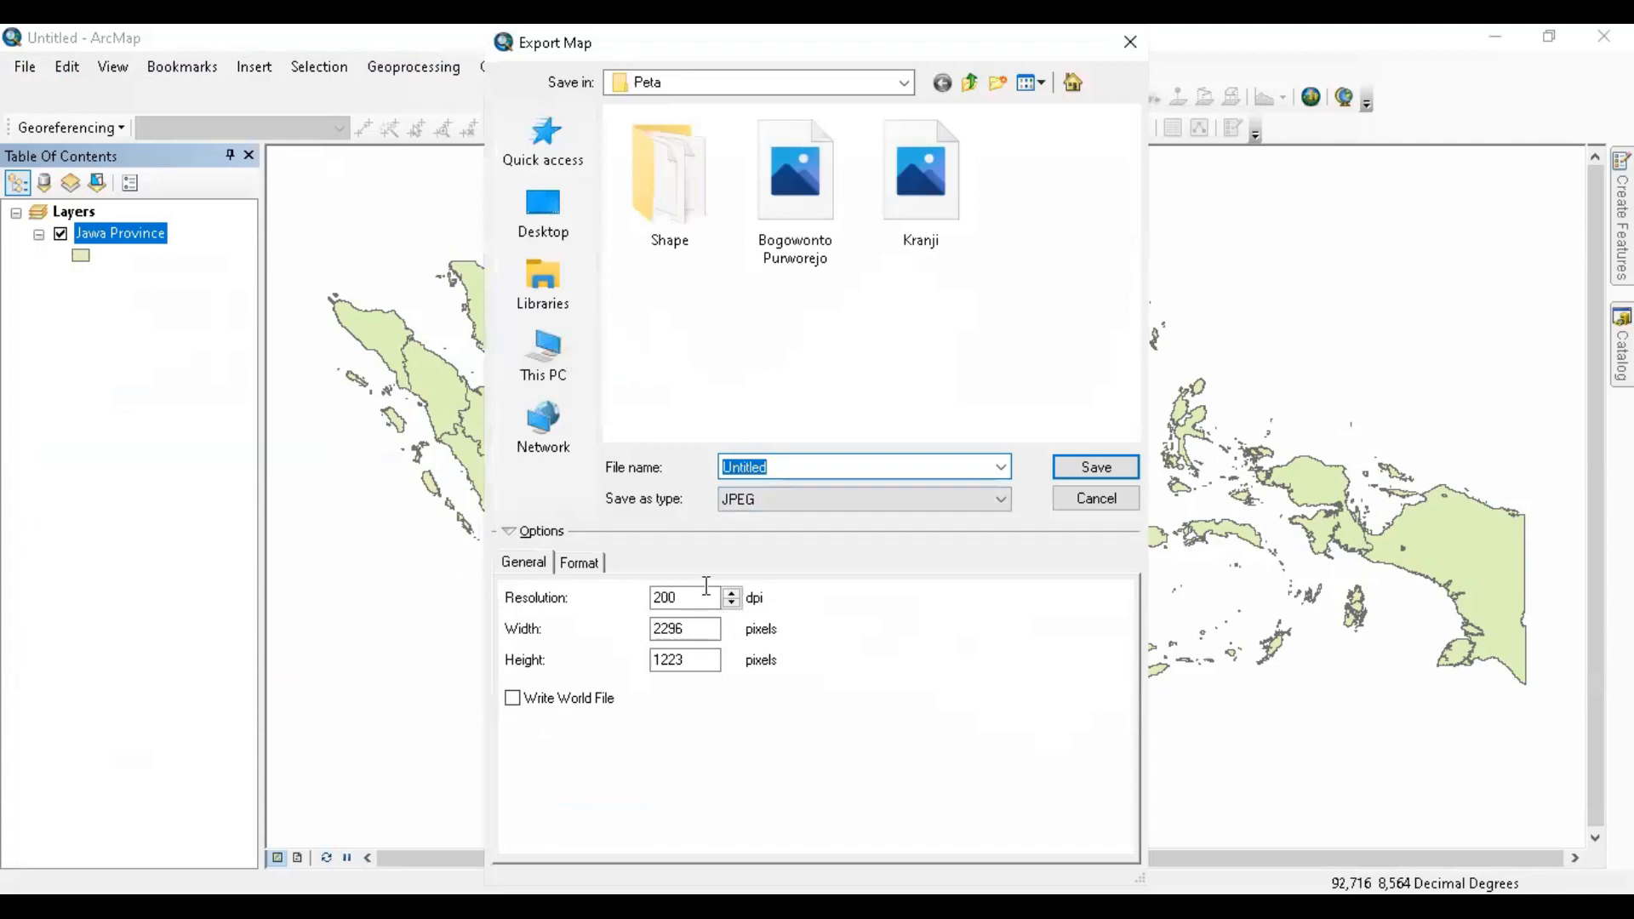
left_click(603, 565)
left_click(543, 566)
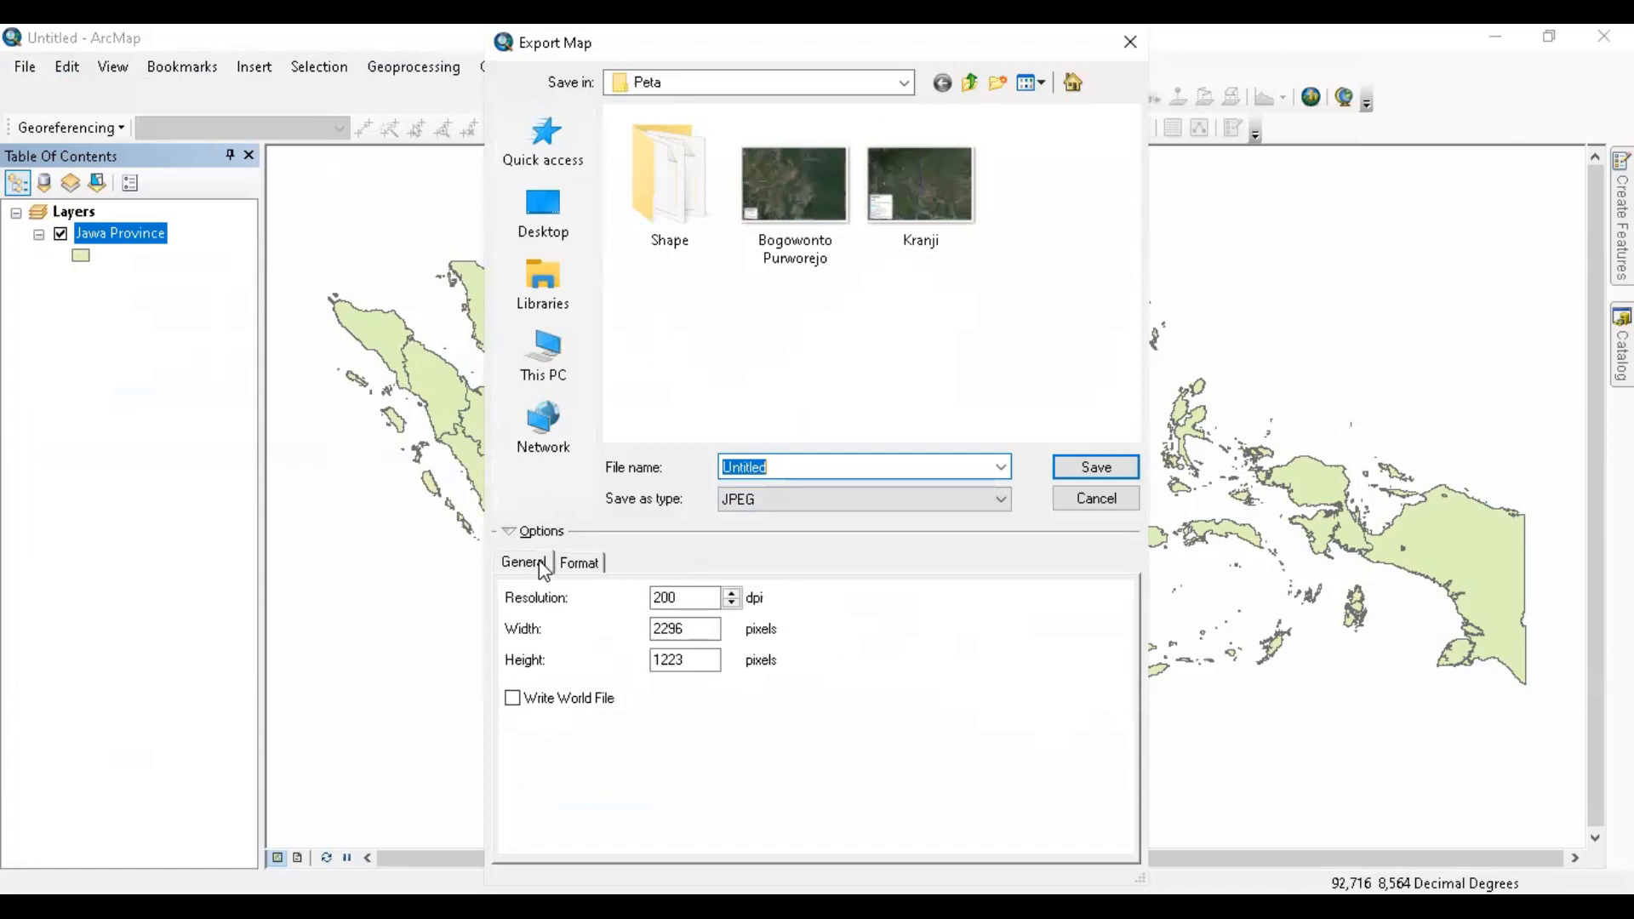
left_click(824, 503)
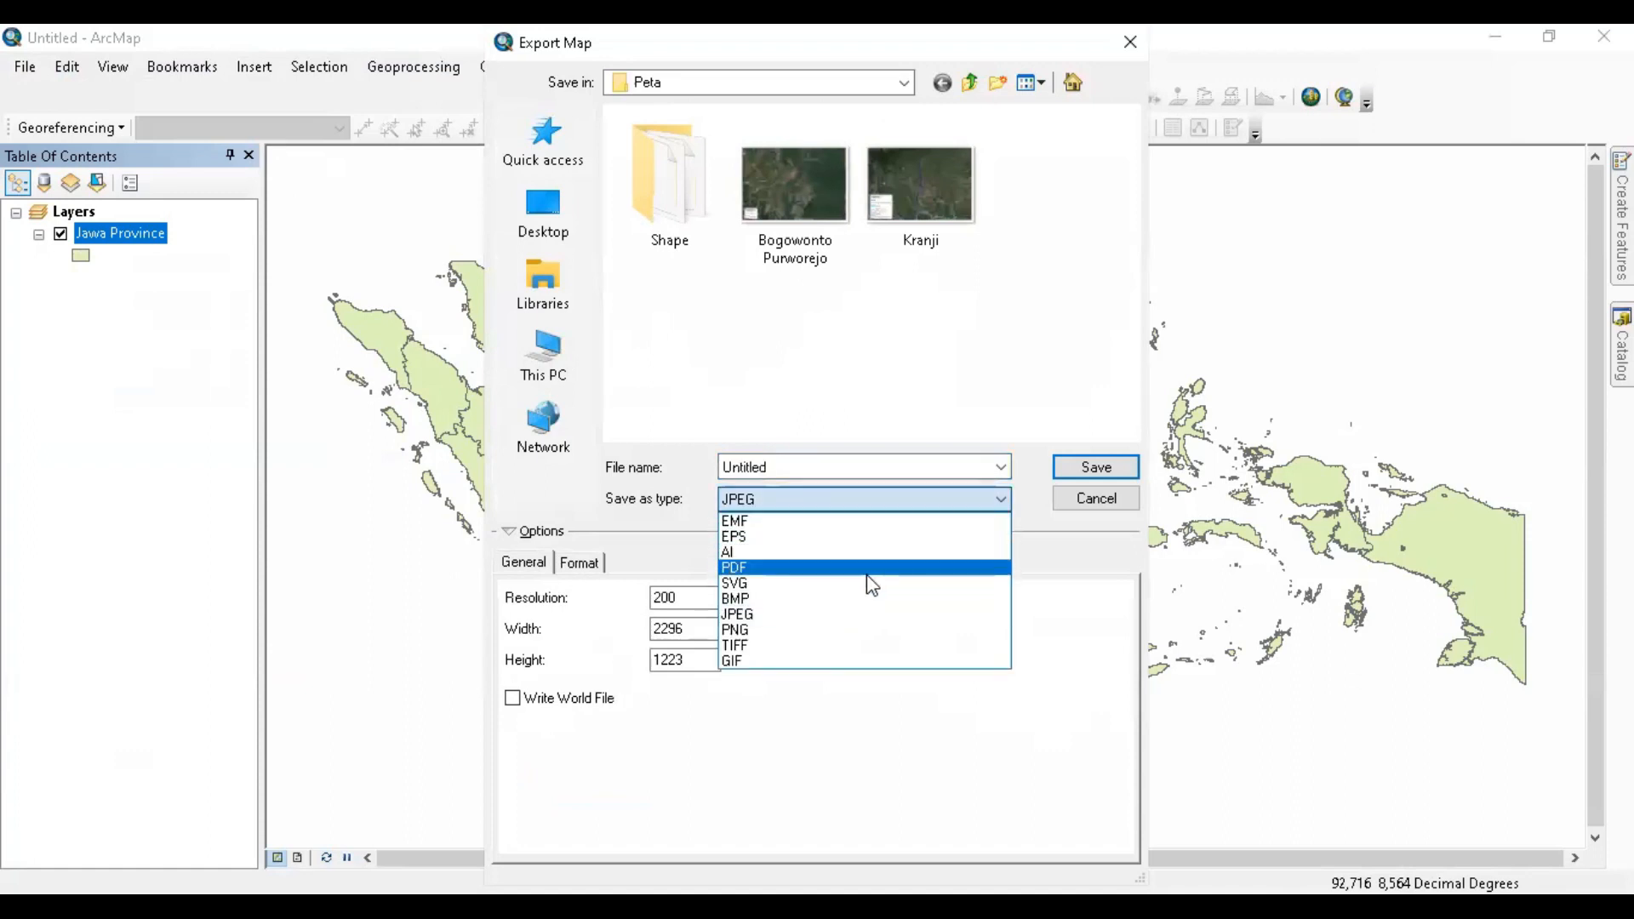
left_click(931, 427)
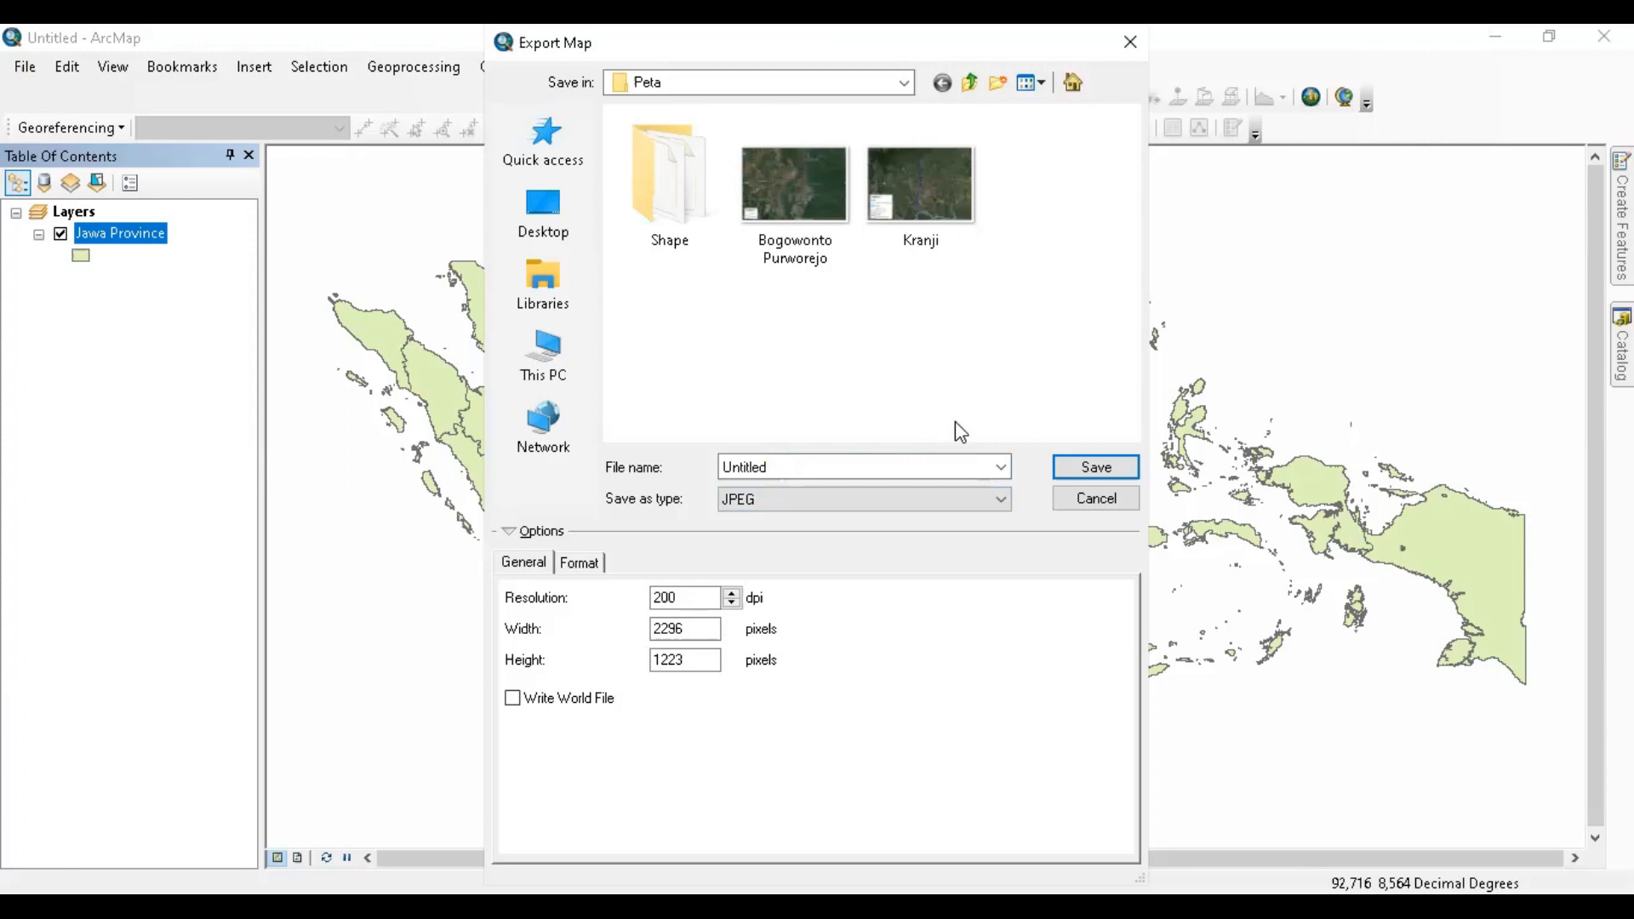
- Enable Write World File for the JPEG export, check the format options and cancel the export
left_click(512, 698)
left_click(542, 700)
left_click(553, 703)
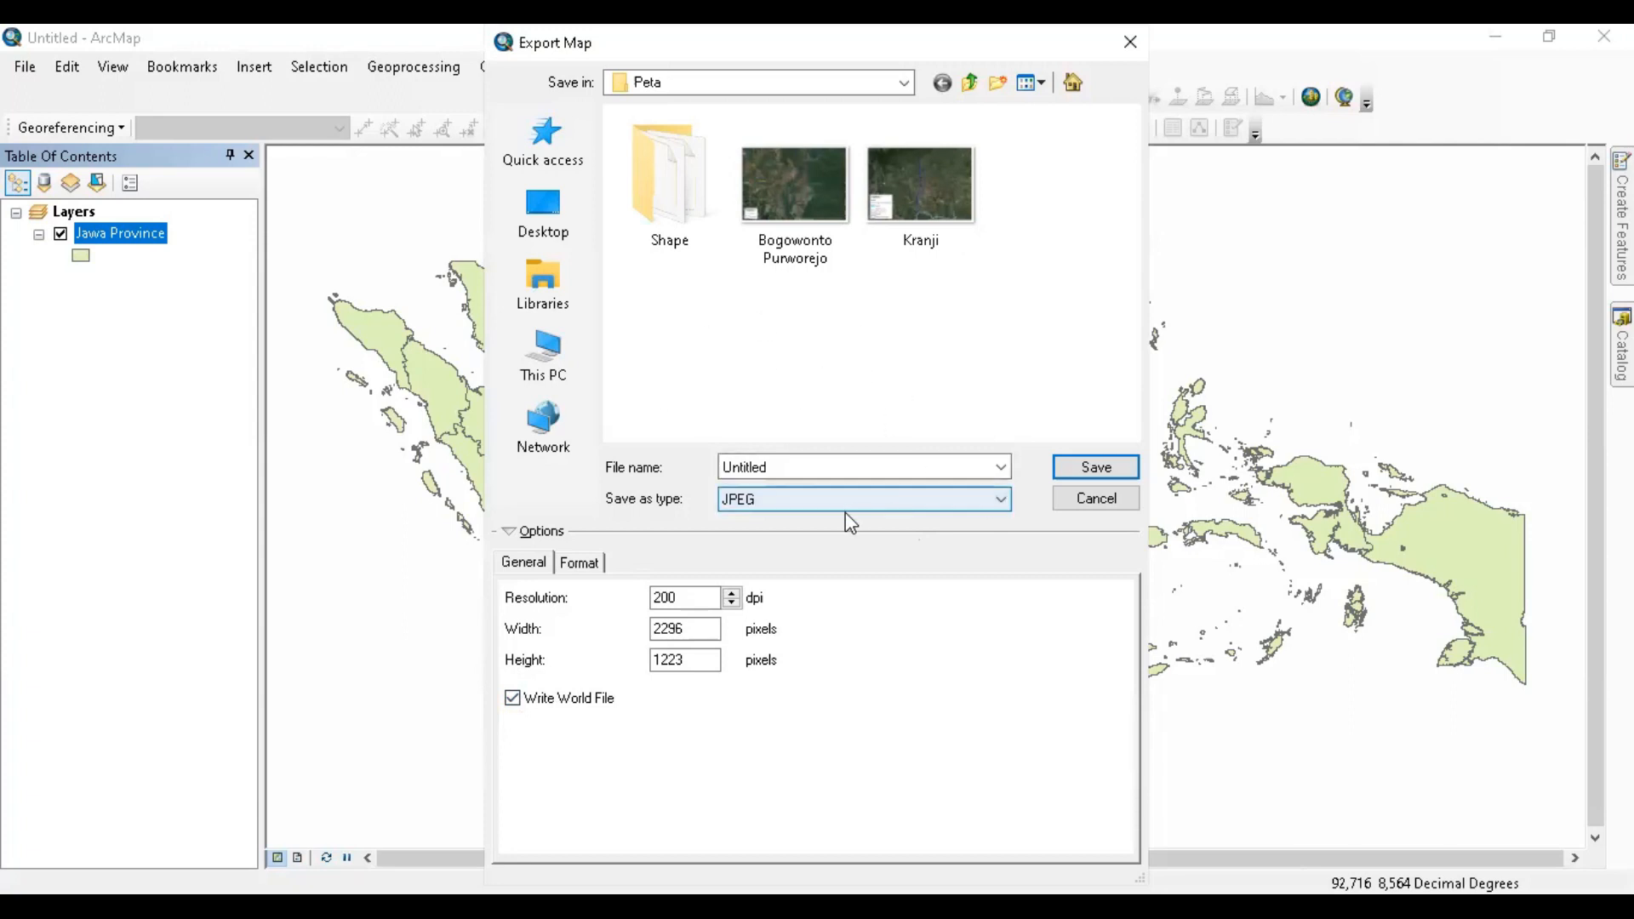
left_click(578, 562)
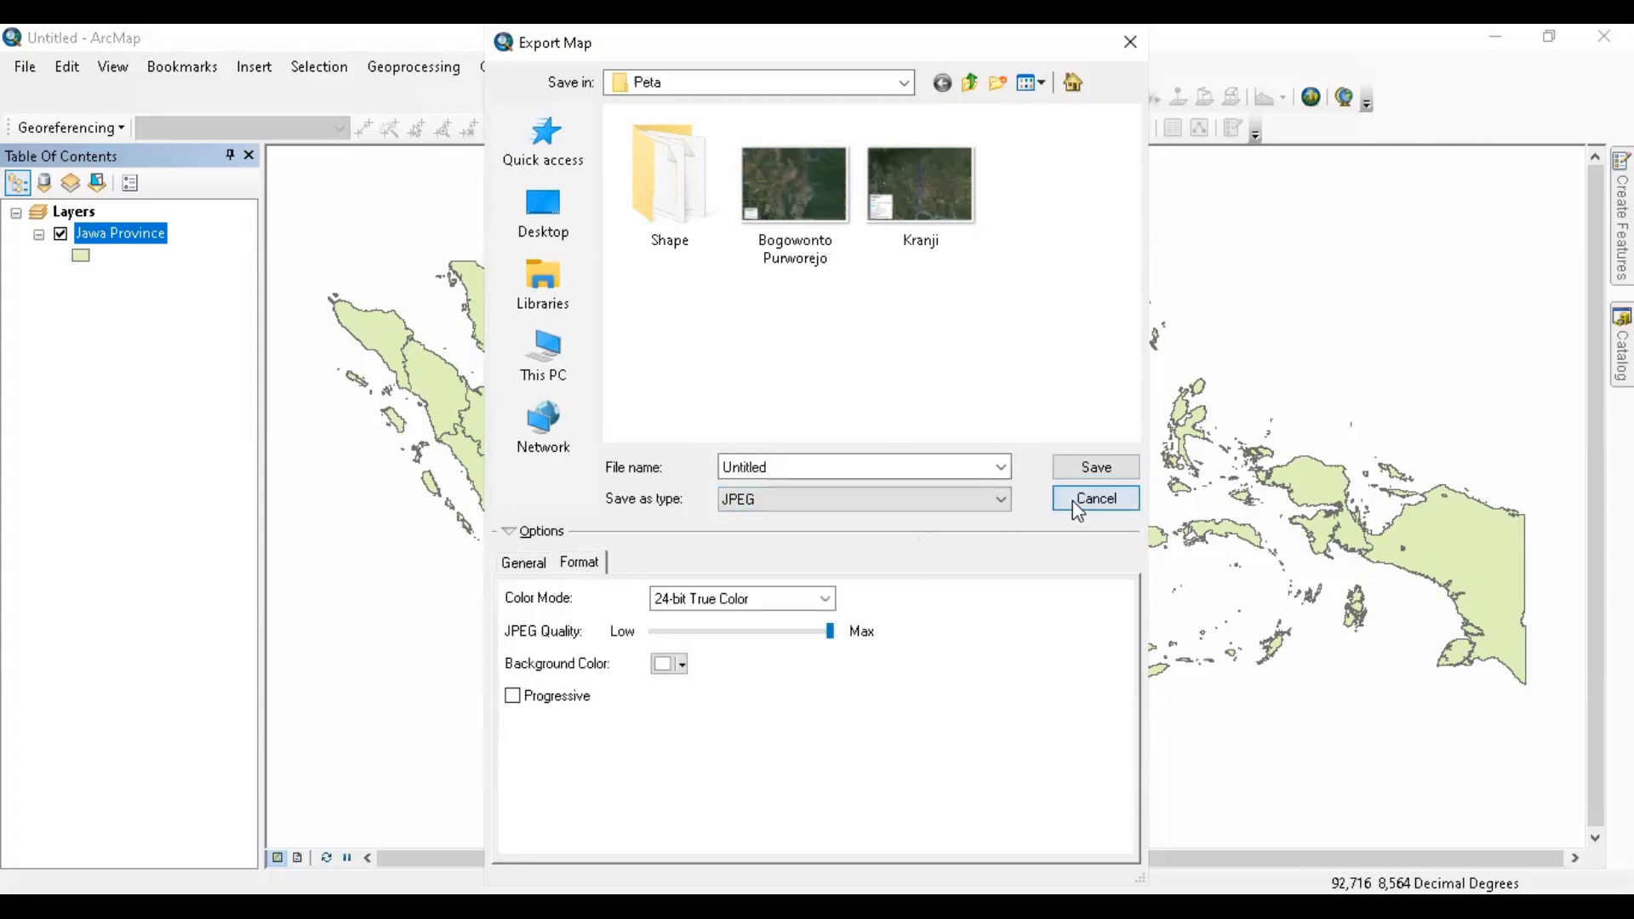
left_click(1055, 498)
- Open the Save As dialog, check which file types the map document can be saved as, and cancel
left_click(24, 67)
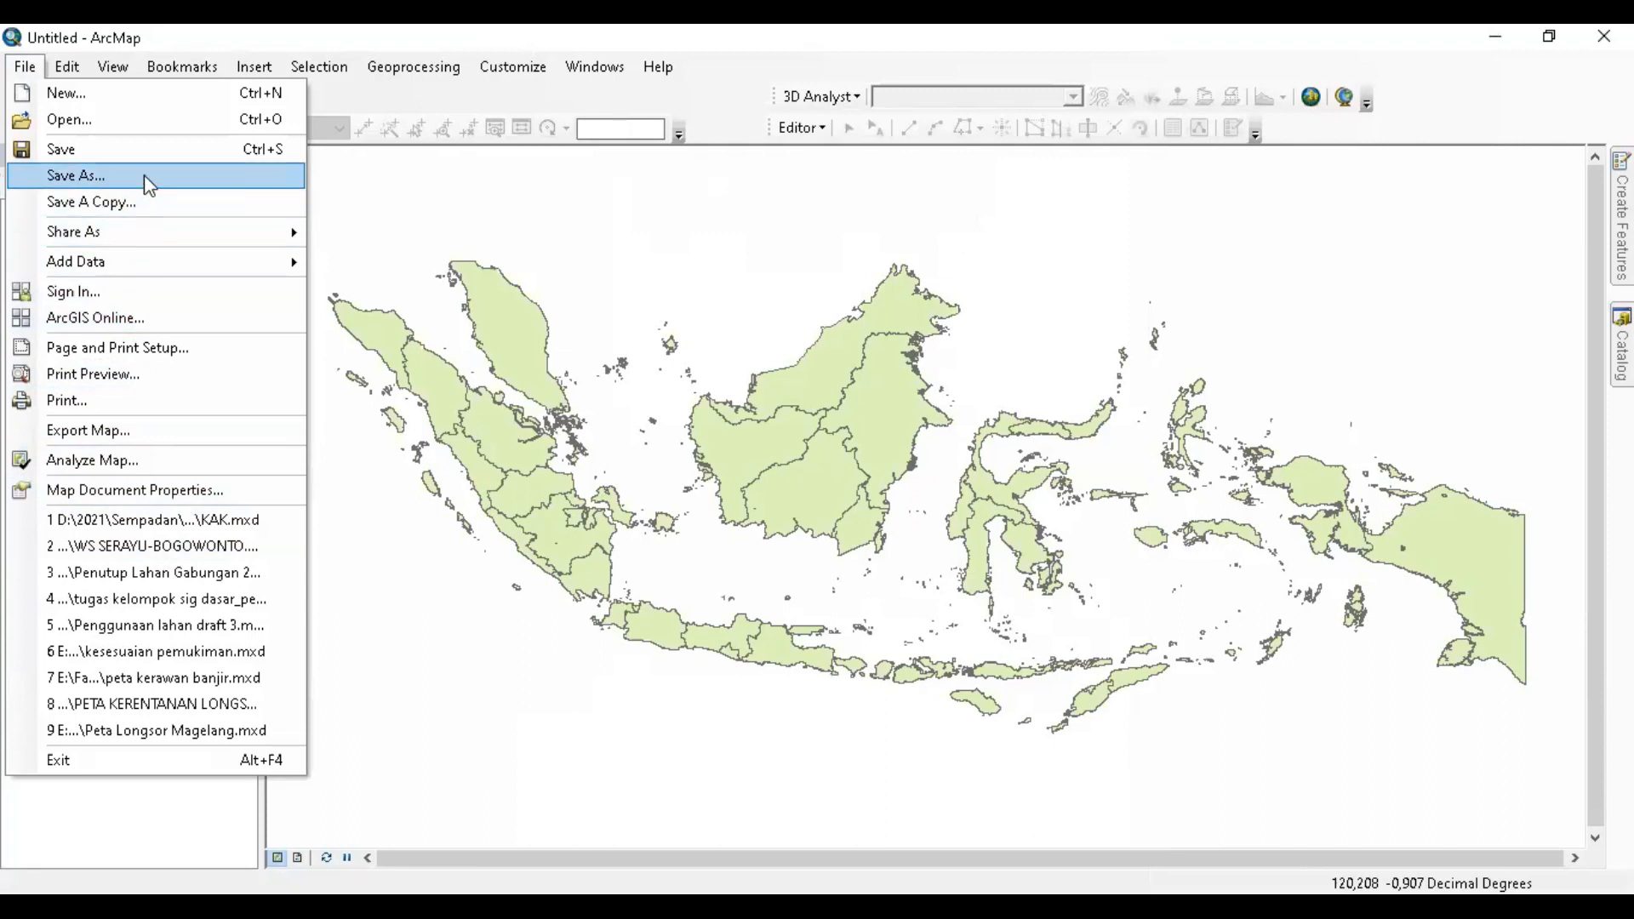
left_click(487, 95)
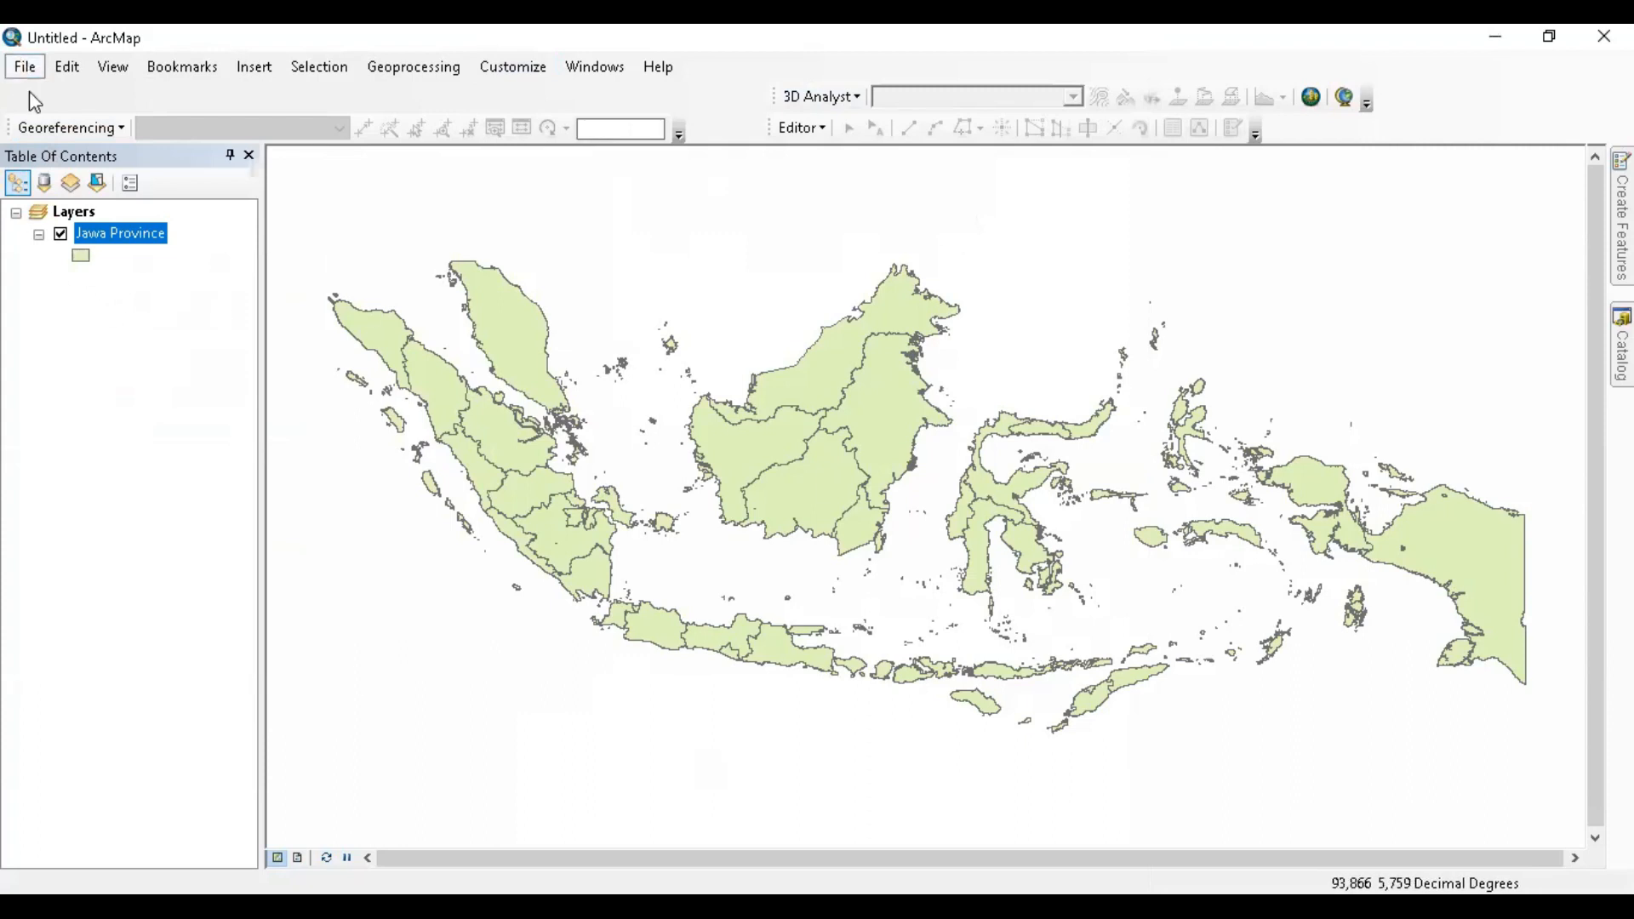
left_click(24, 67)
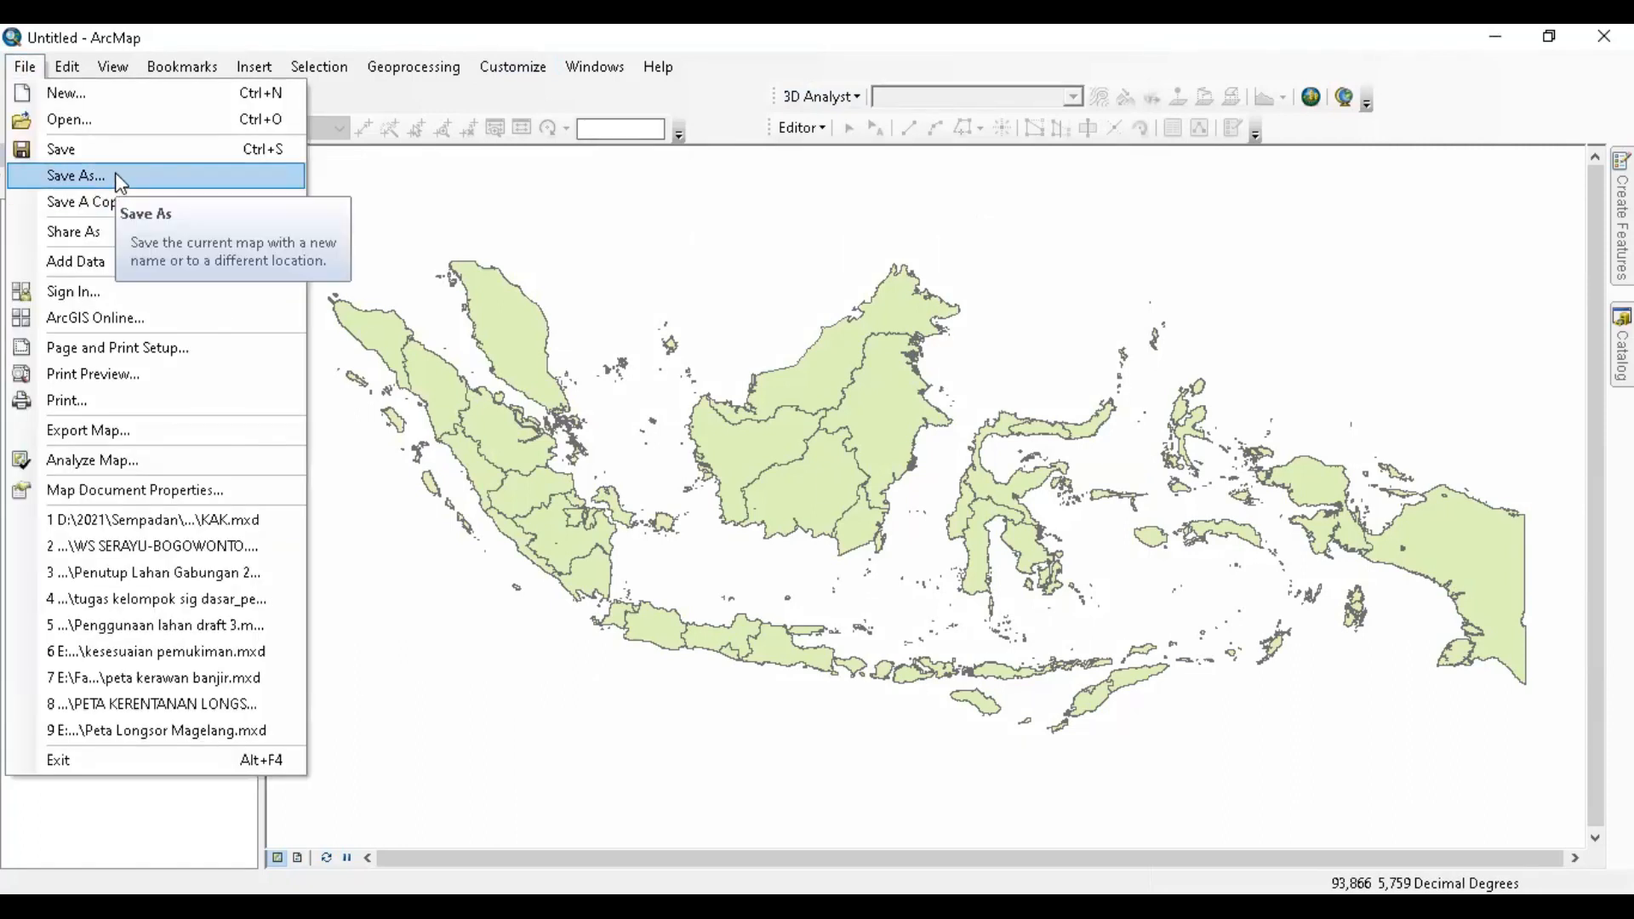
left_click(115, 174)
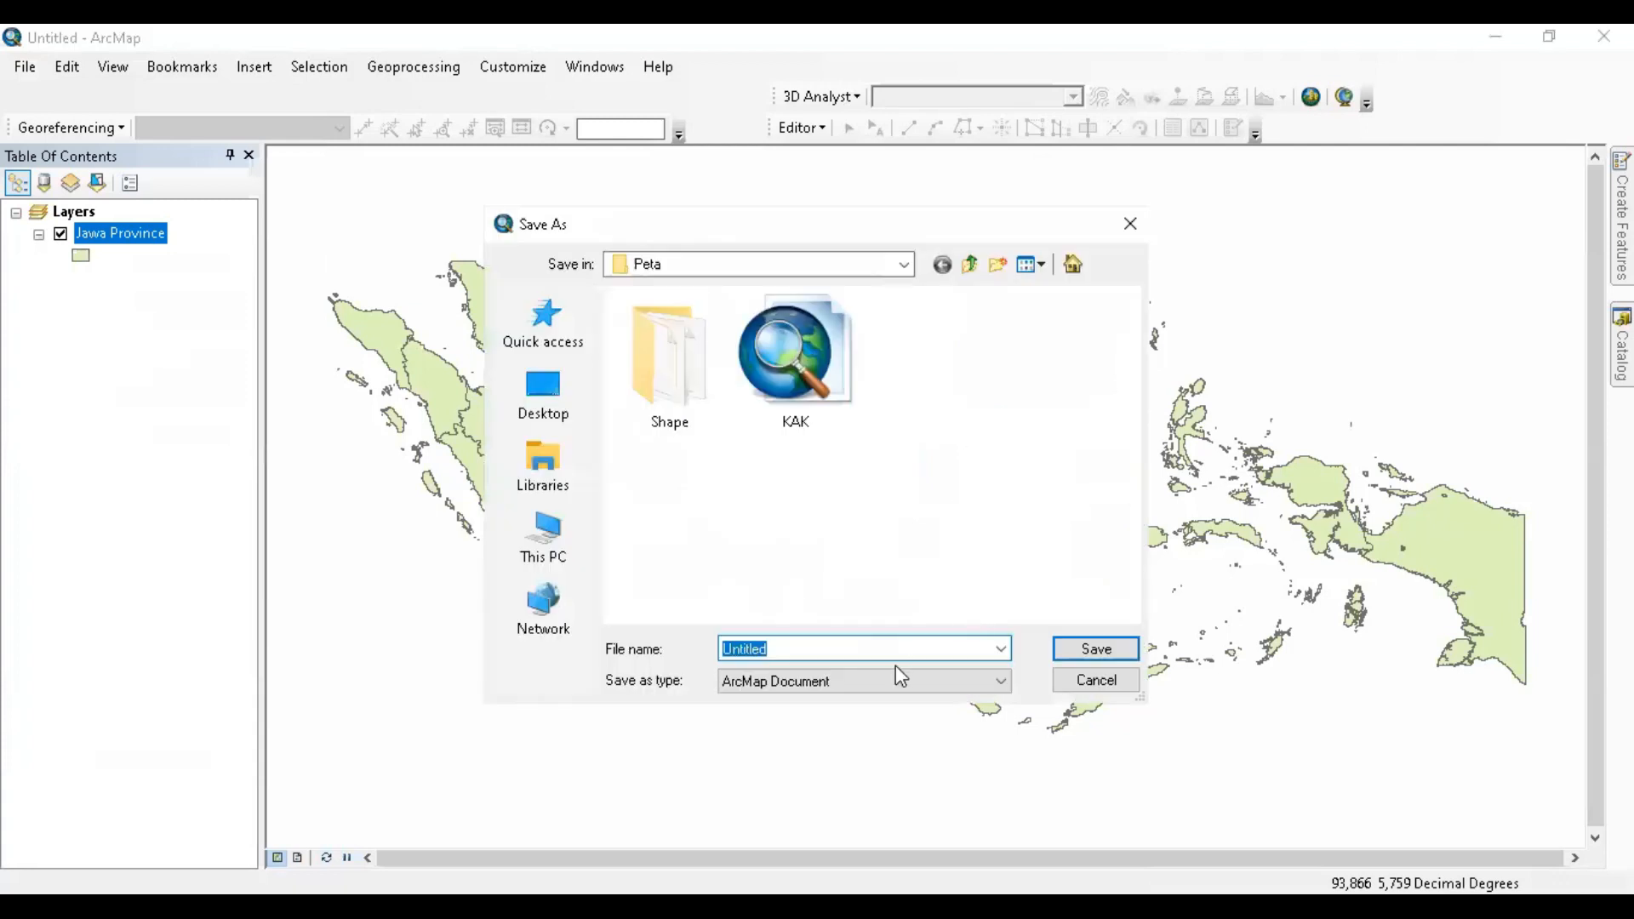
left_click(898, 679)
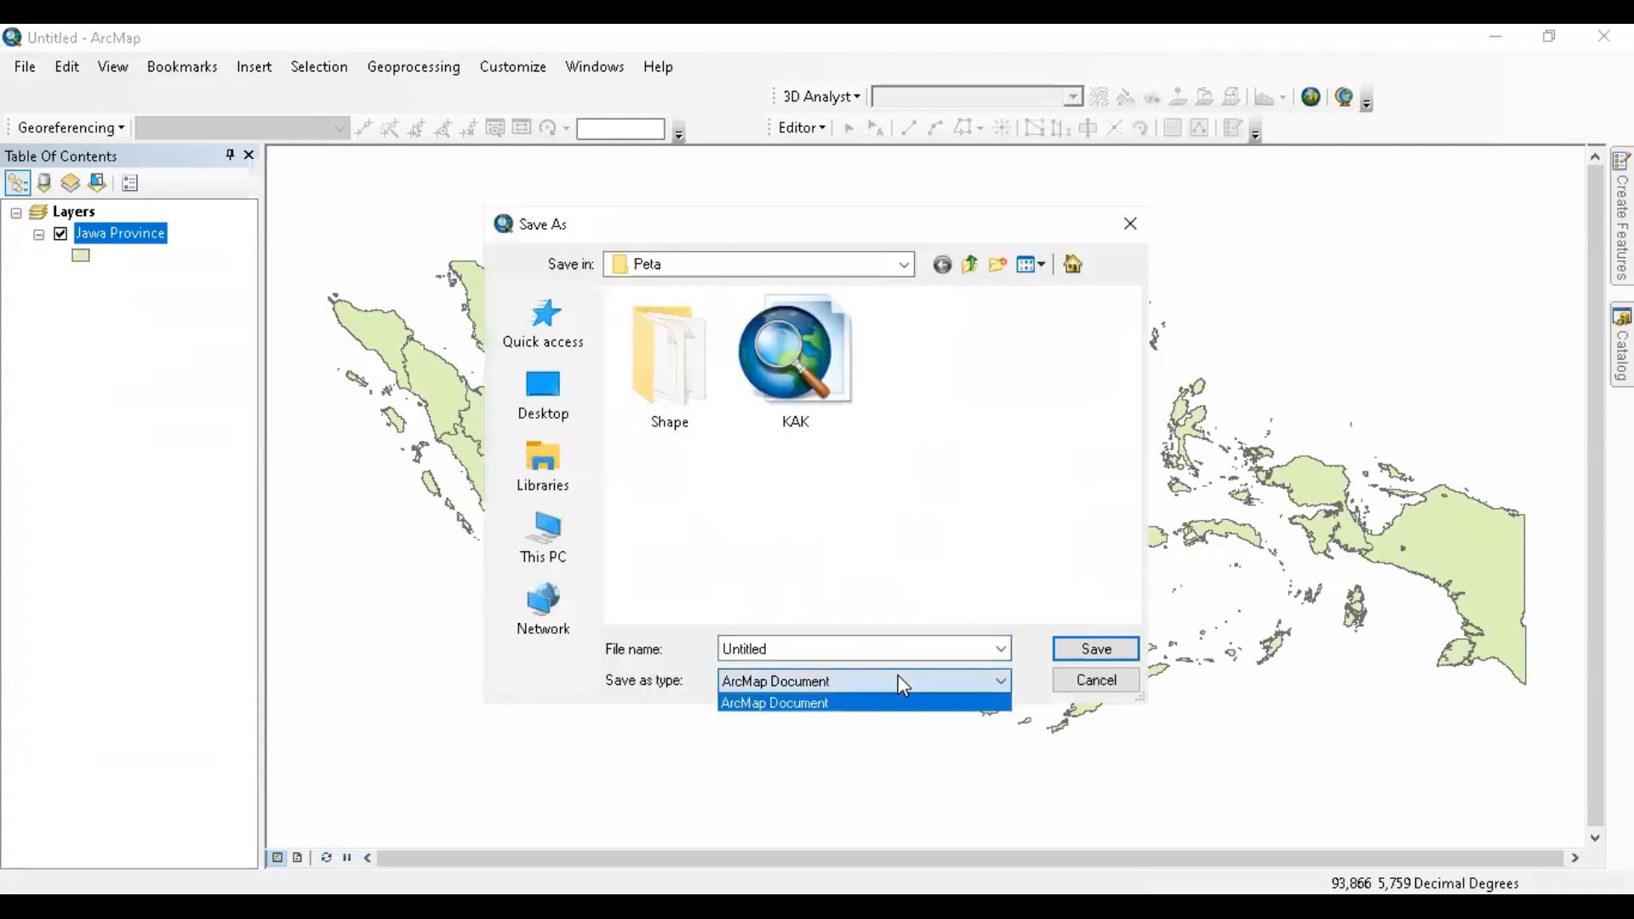
left_click(1098, 678)
left_click(1096, 679)
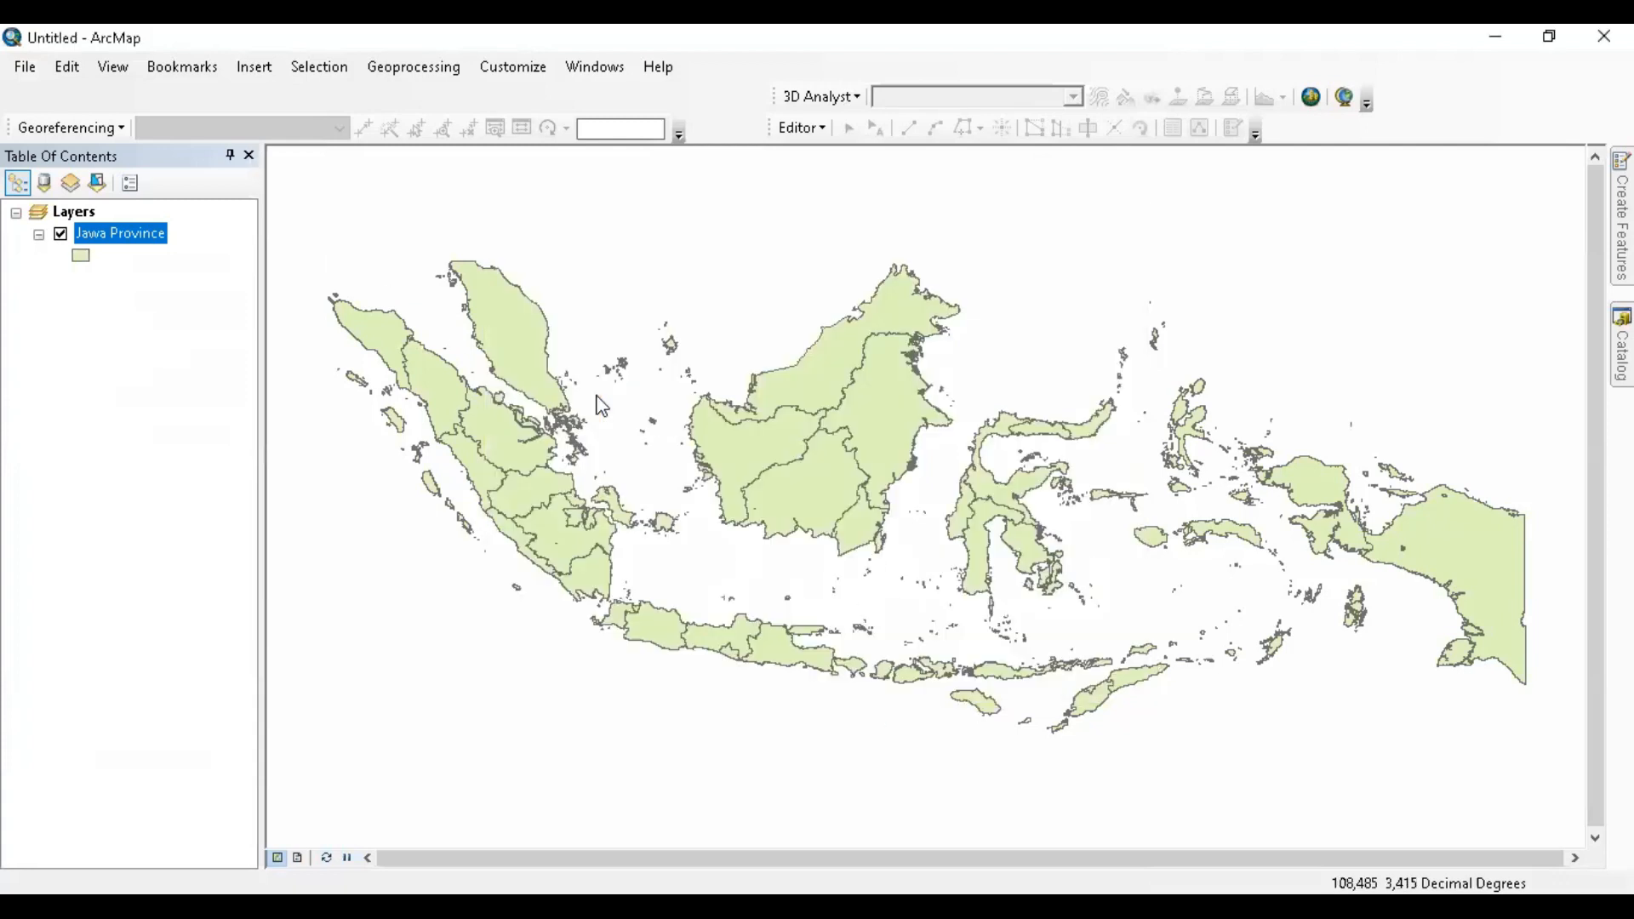
scroll(713, 409, "down", 2)
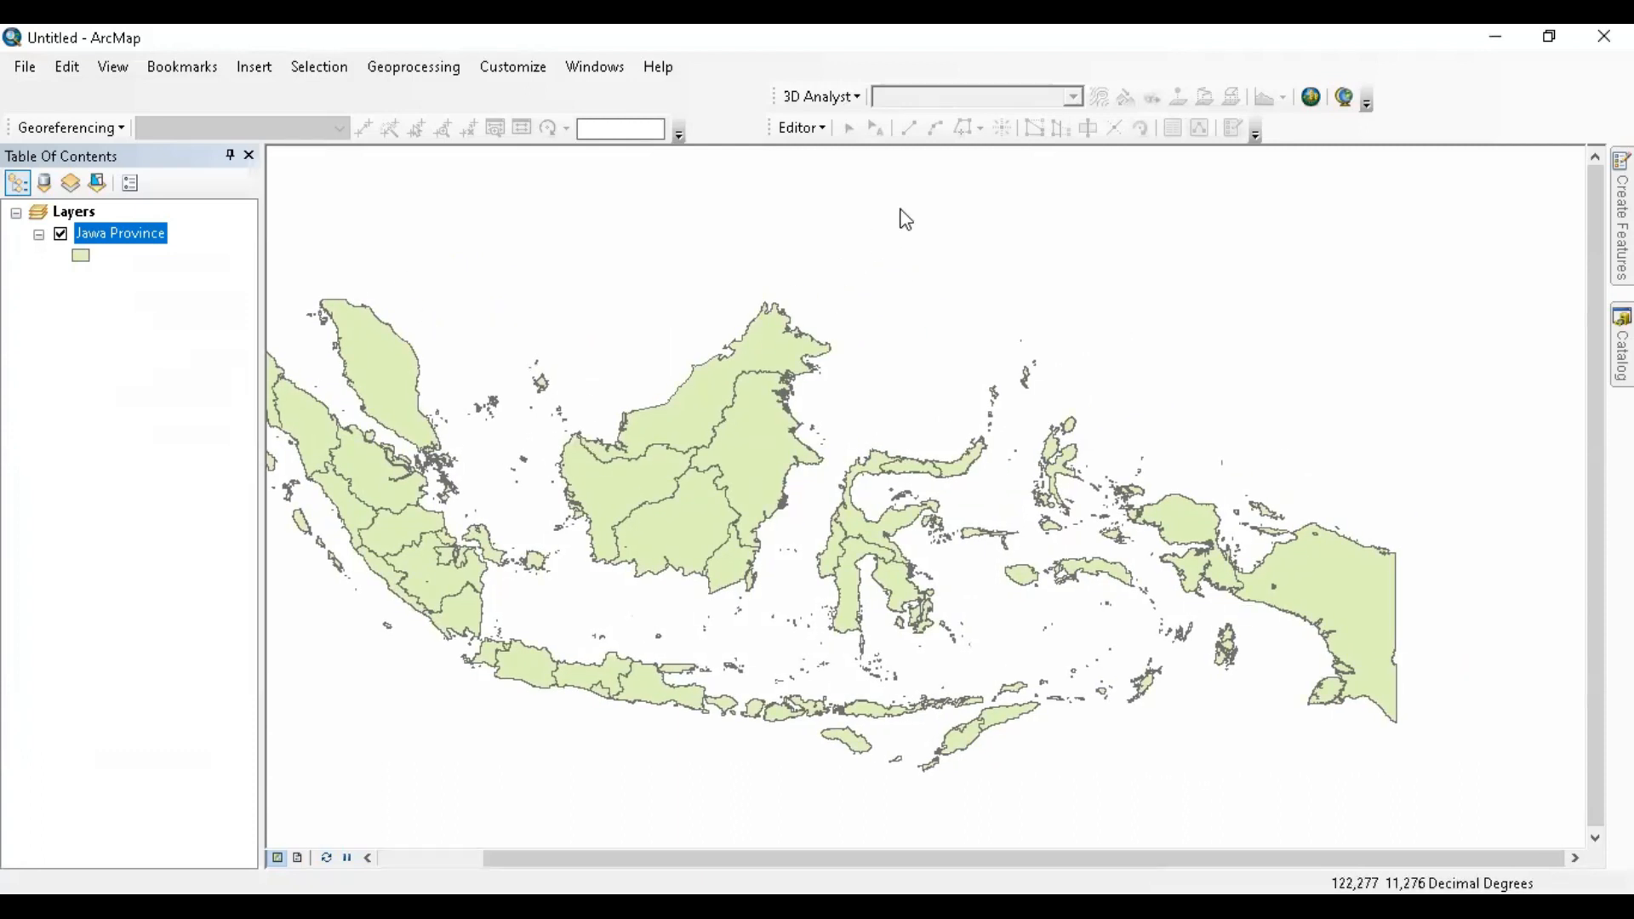
left_click_drag(516, 520, 654, 497)
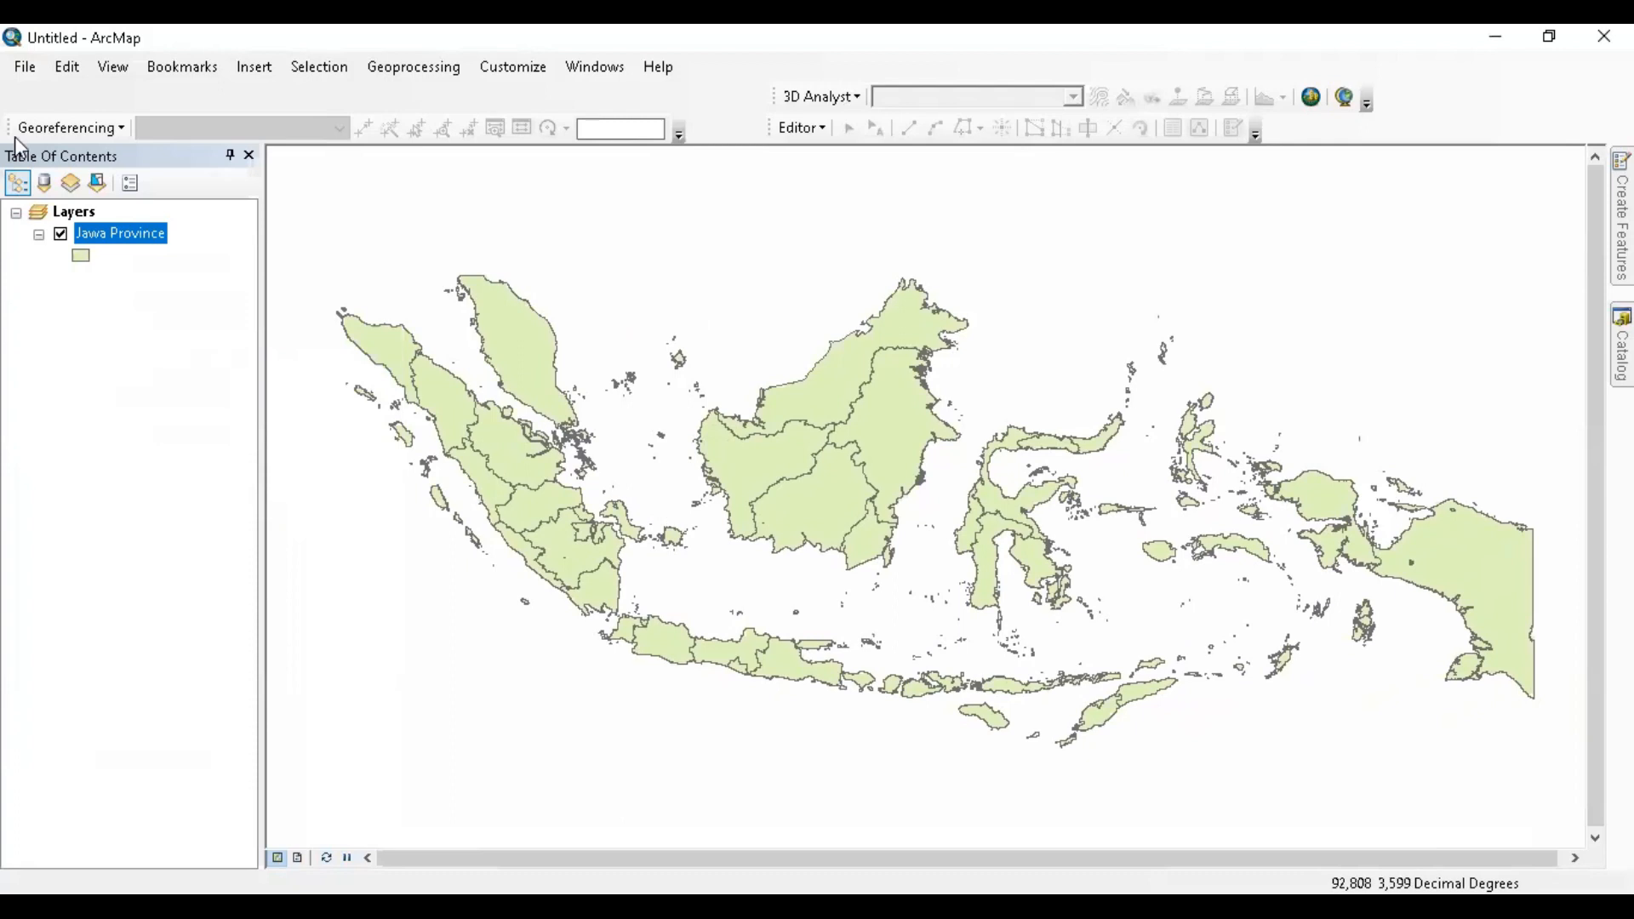
left_click(29, 74)
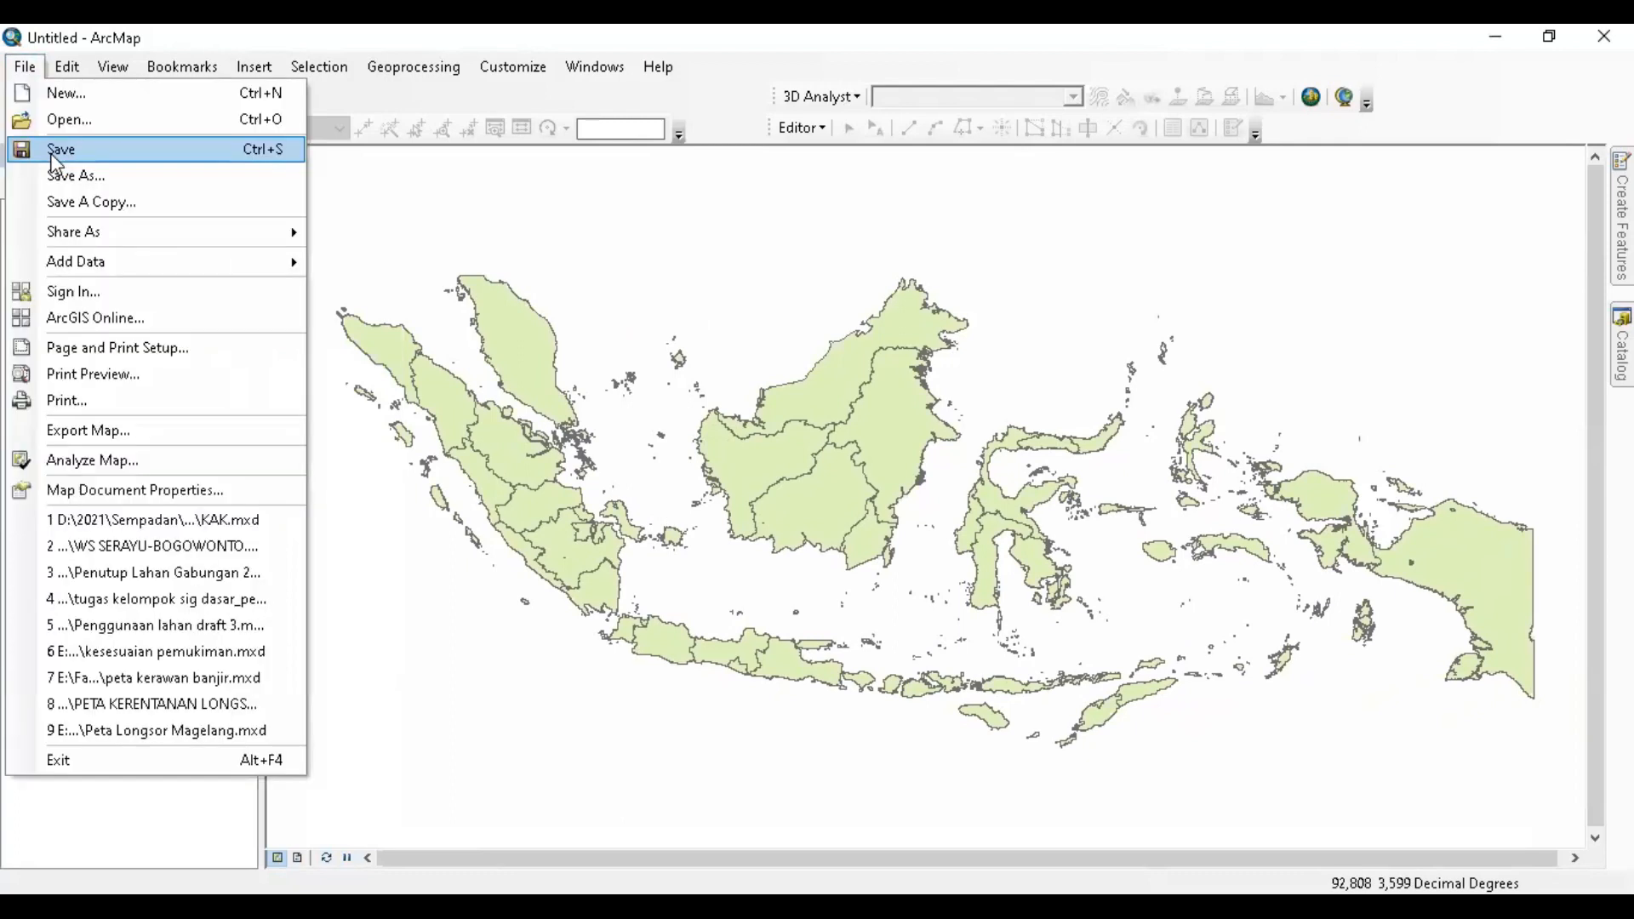
left_click(437, 351)
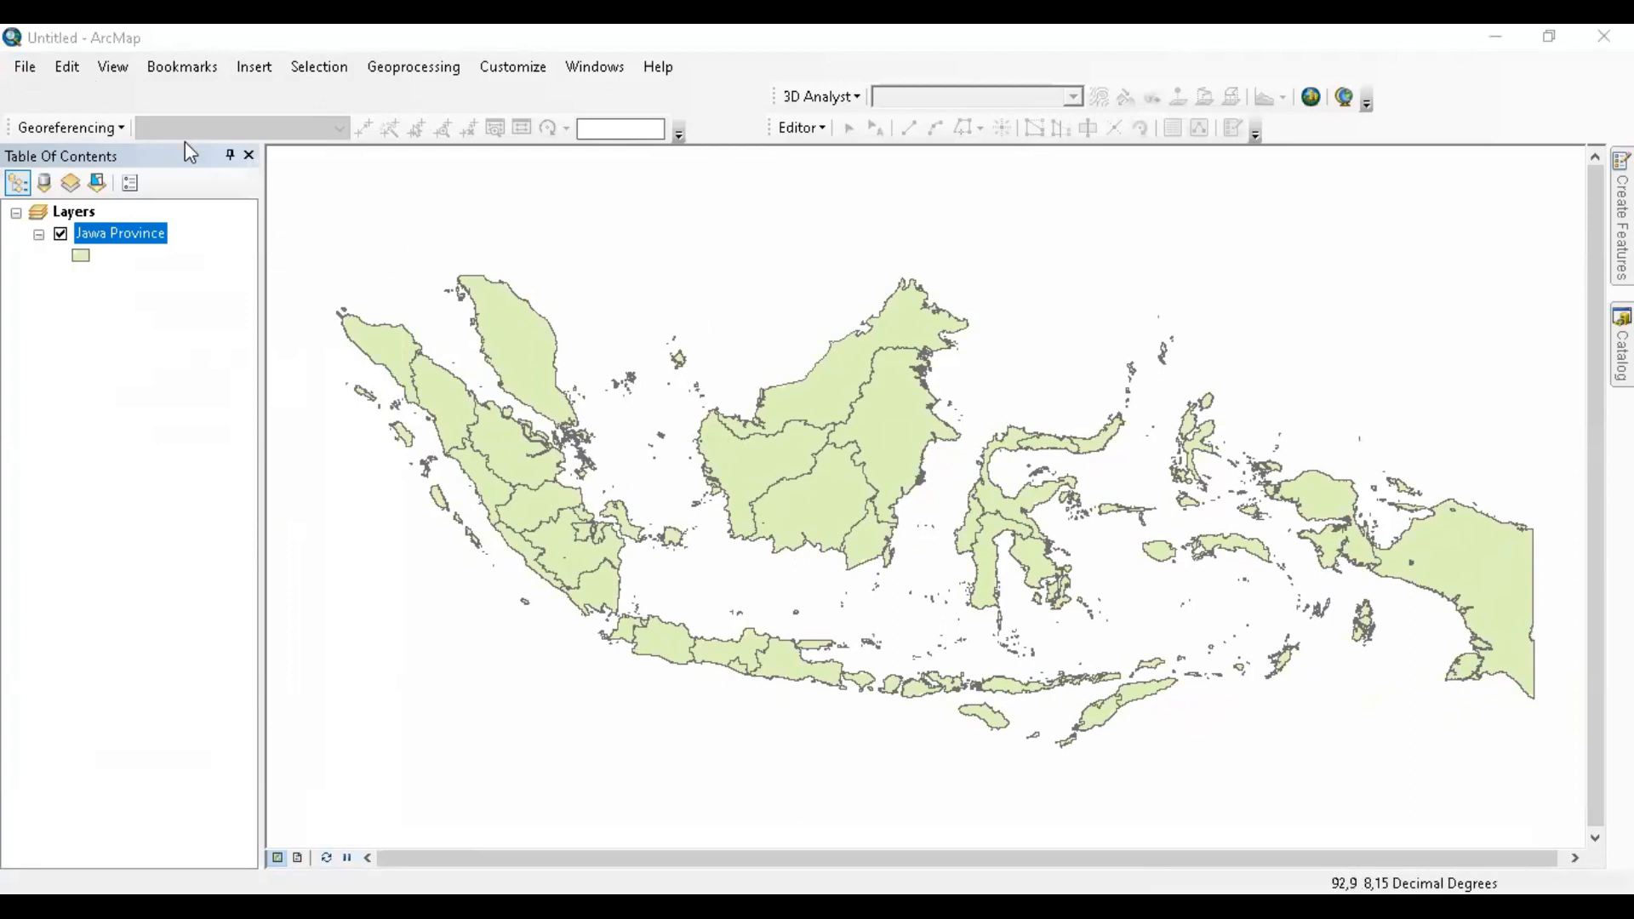
- Review the available Edit, Insert and Geoprocessing commands
left_click(71, 73)
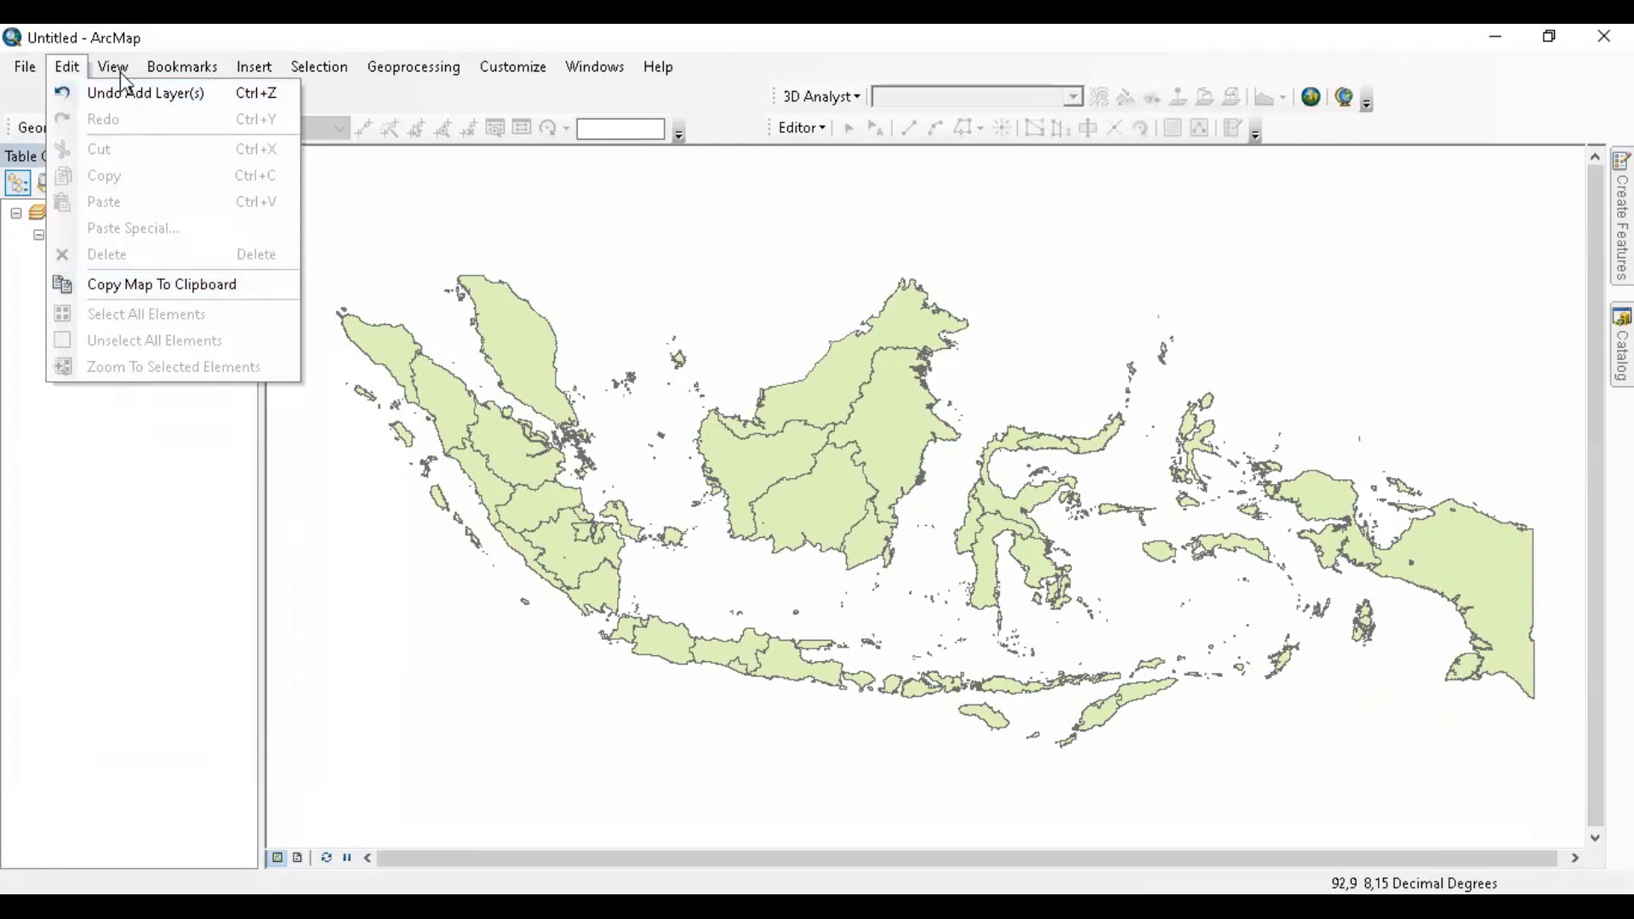
left_click(189, 92)
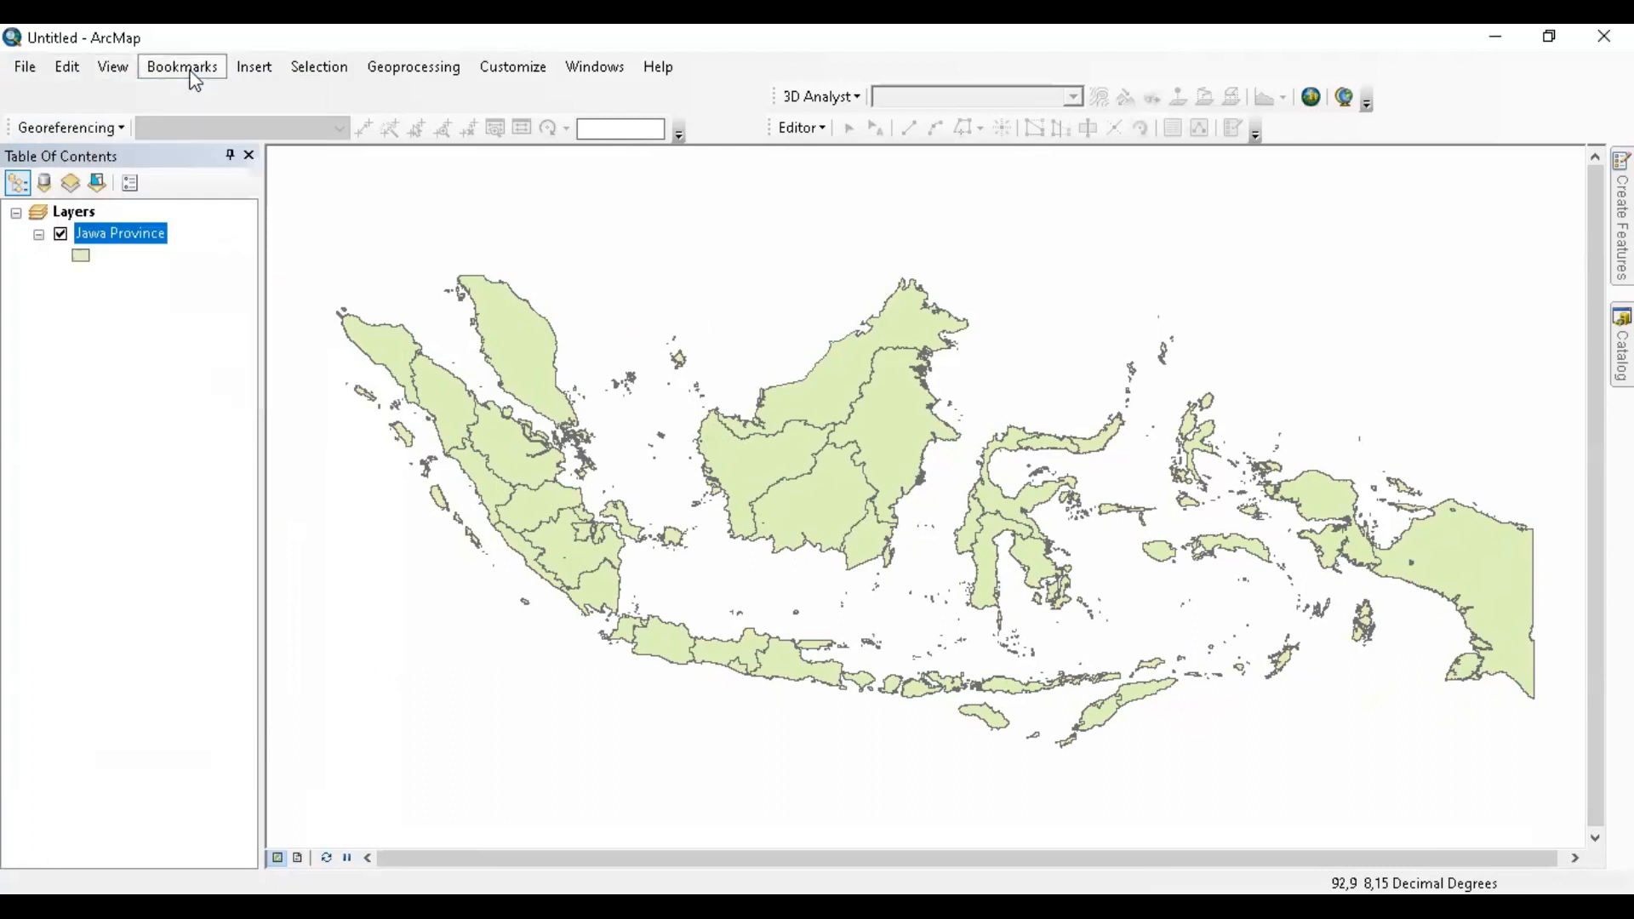
left_click(257, 70)
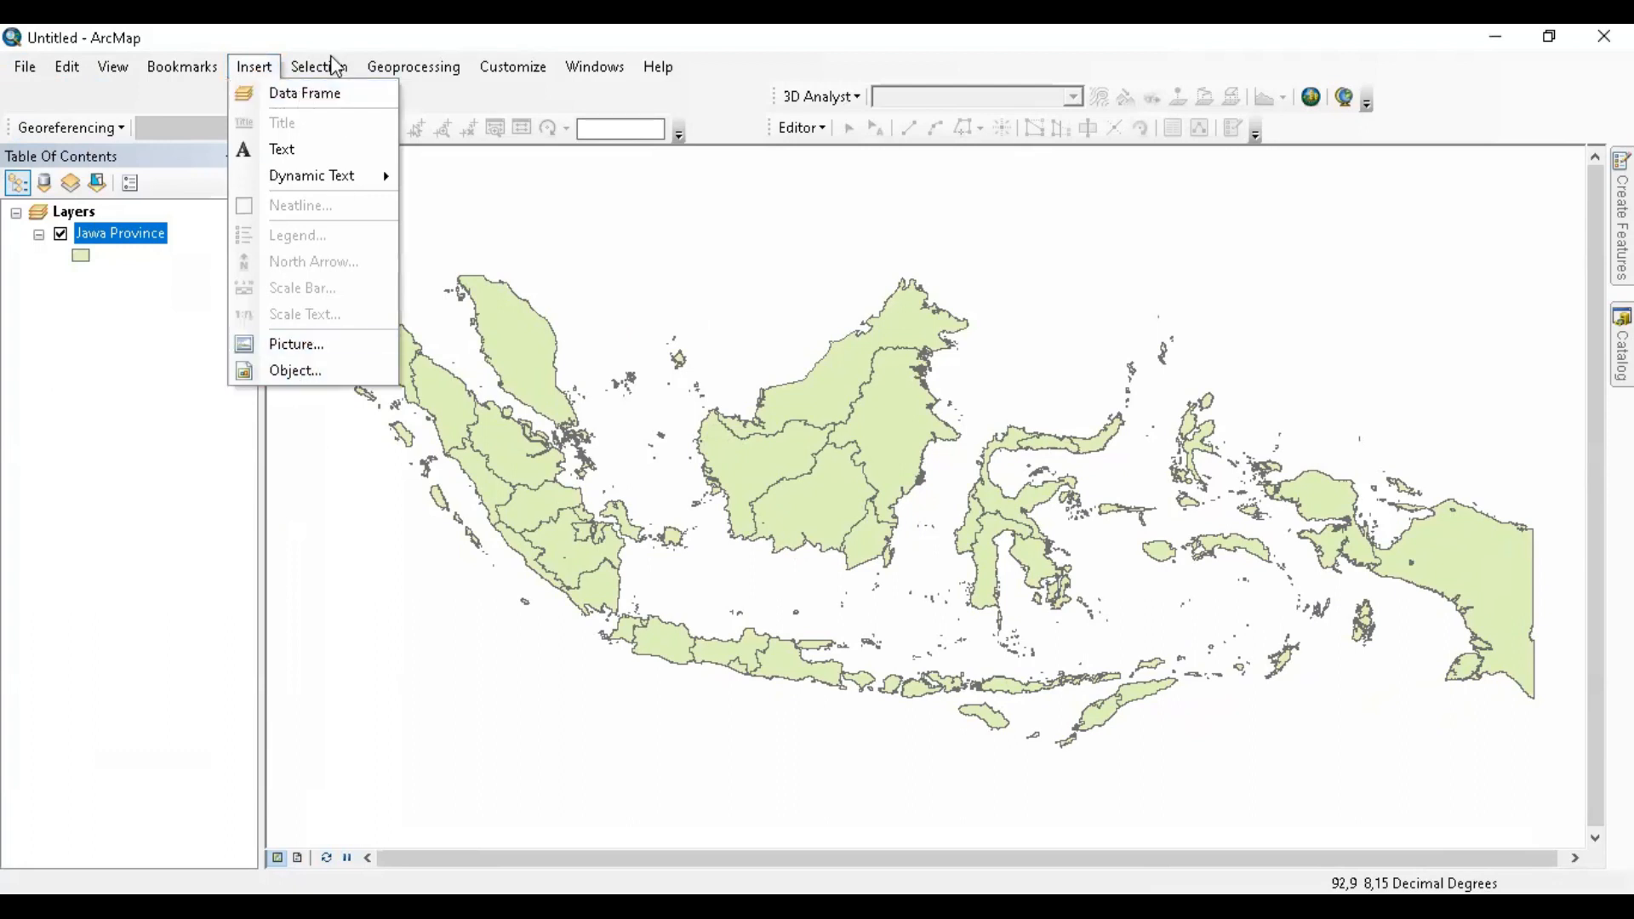
key("Right")
key("Right")
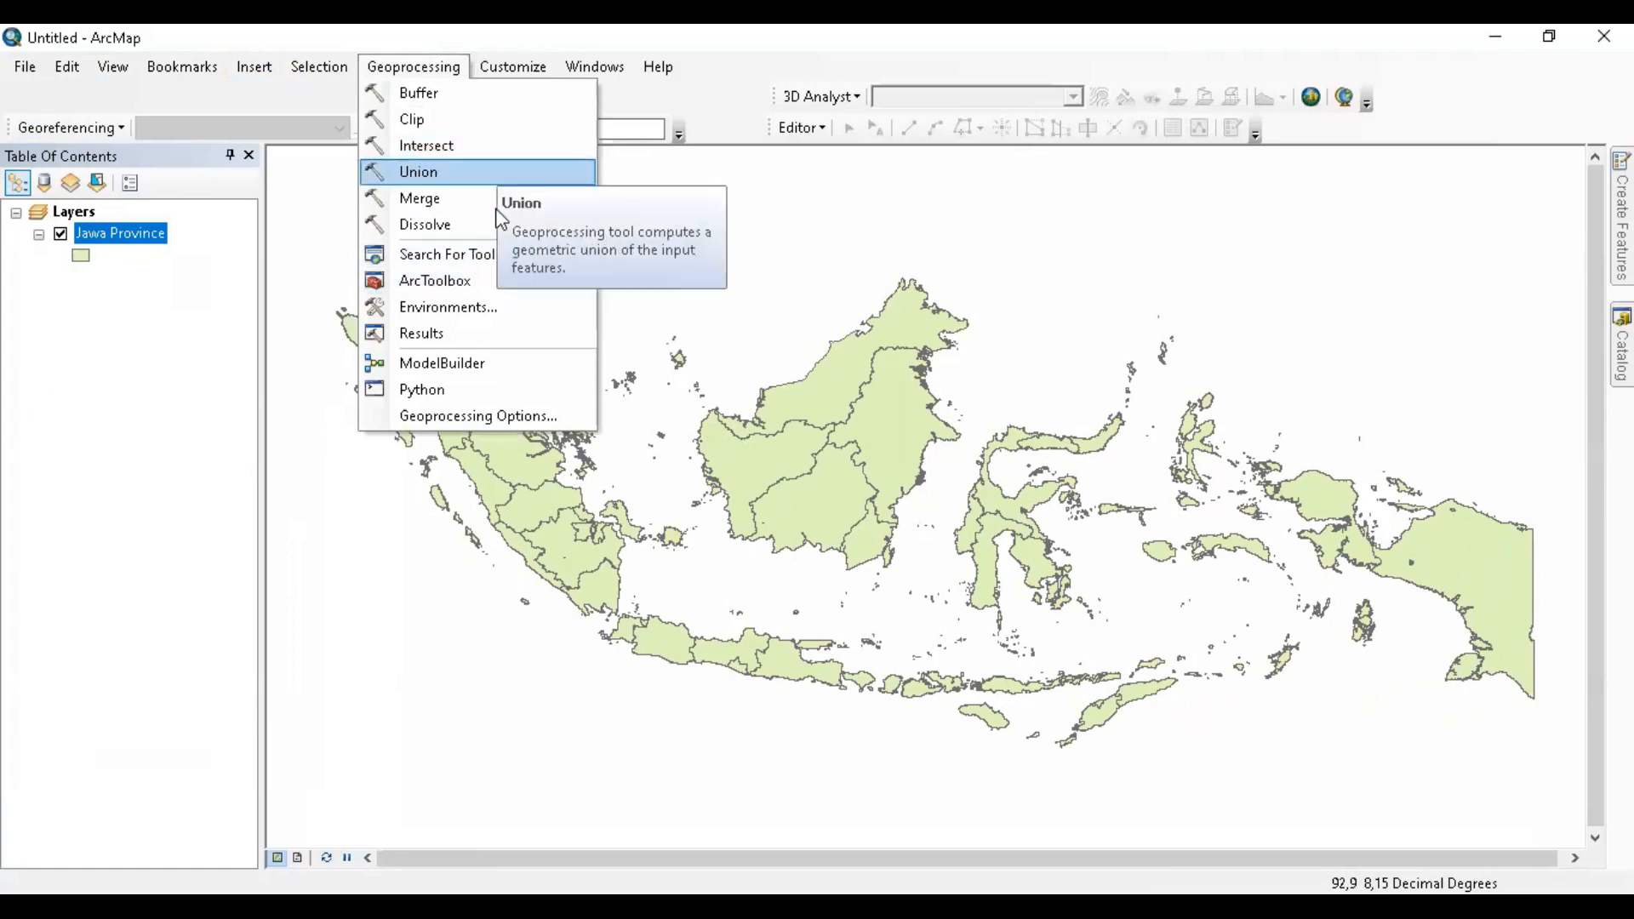
- View the list of available extensions, close it and review the dockable windows that can be opened
left_click(492, 54)
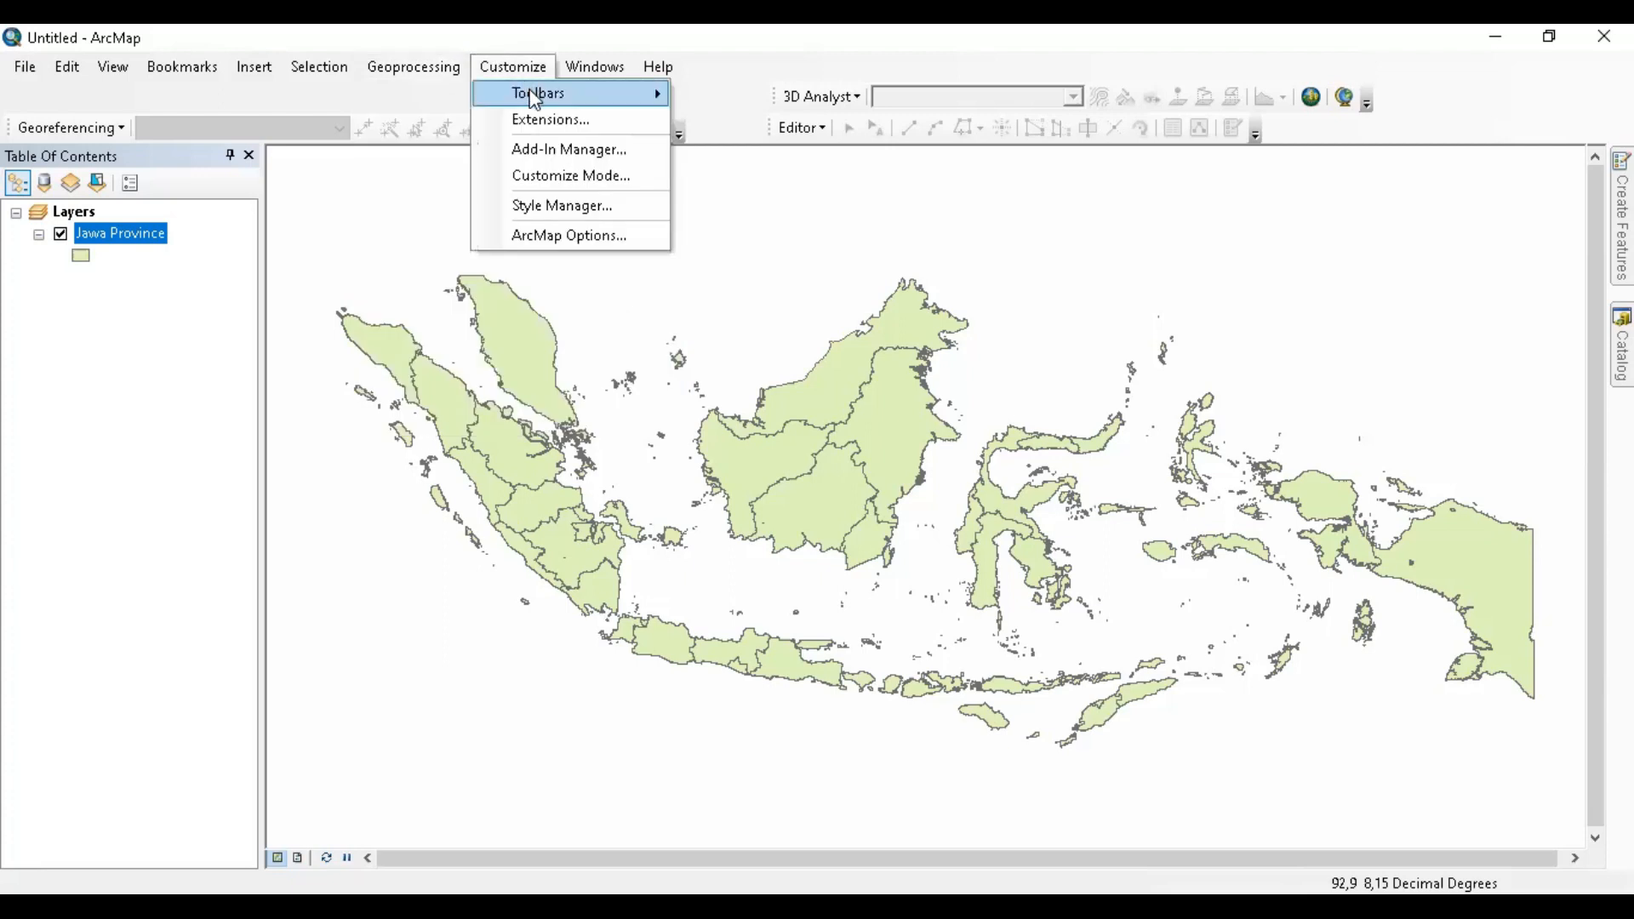
mouse_move(534, 95)
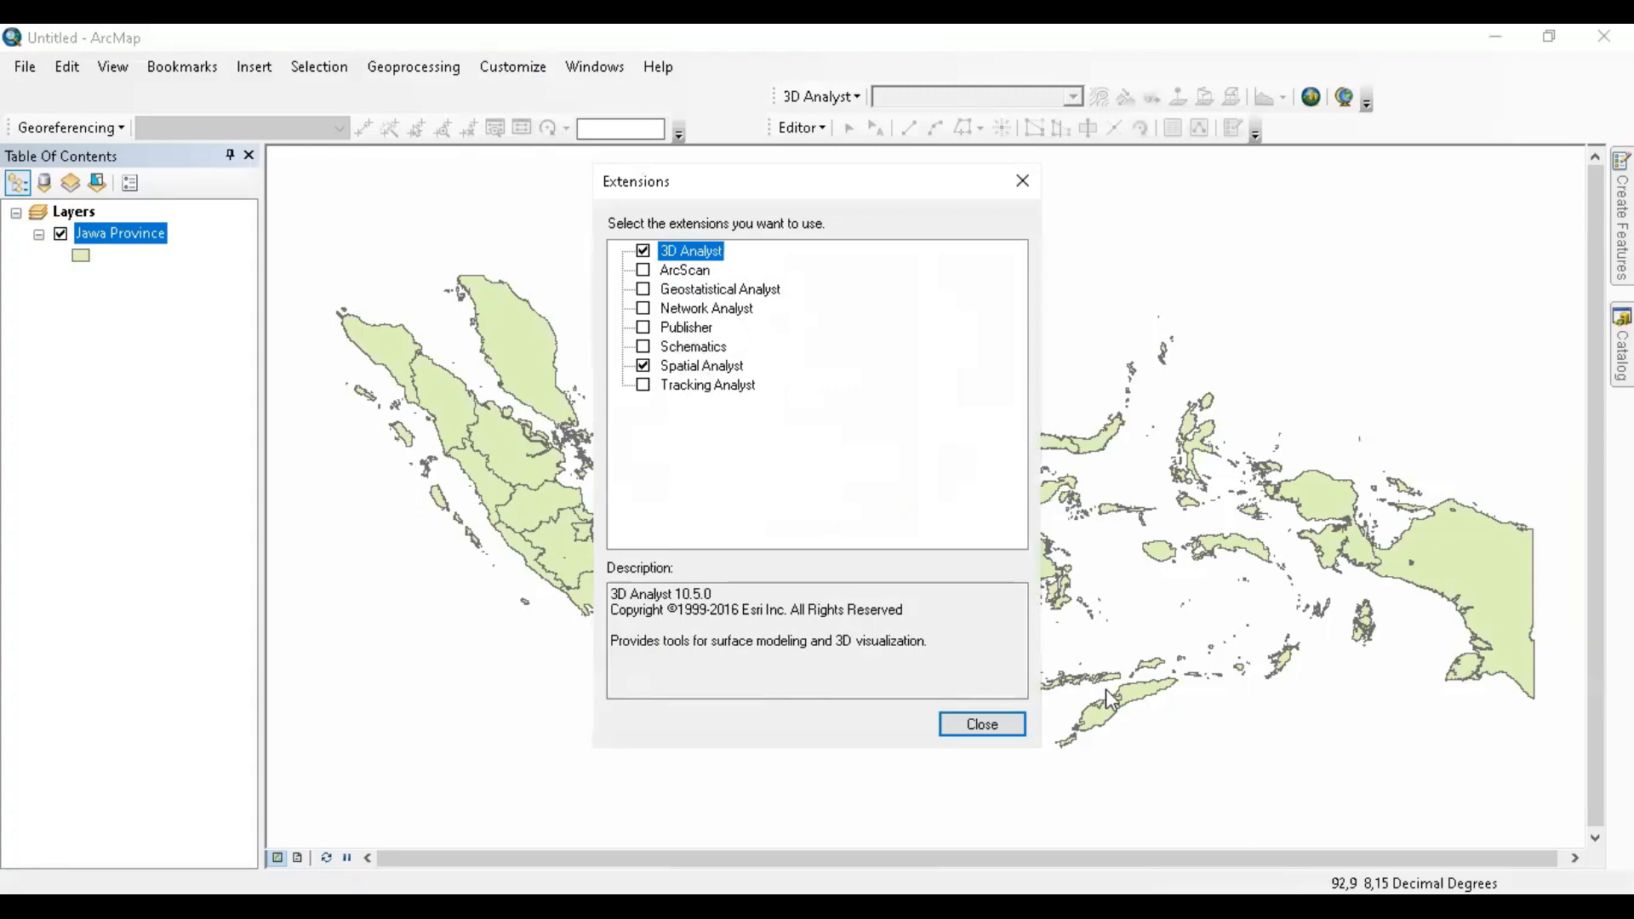
left_click(996, 717)
left_click(595, 67)
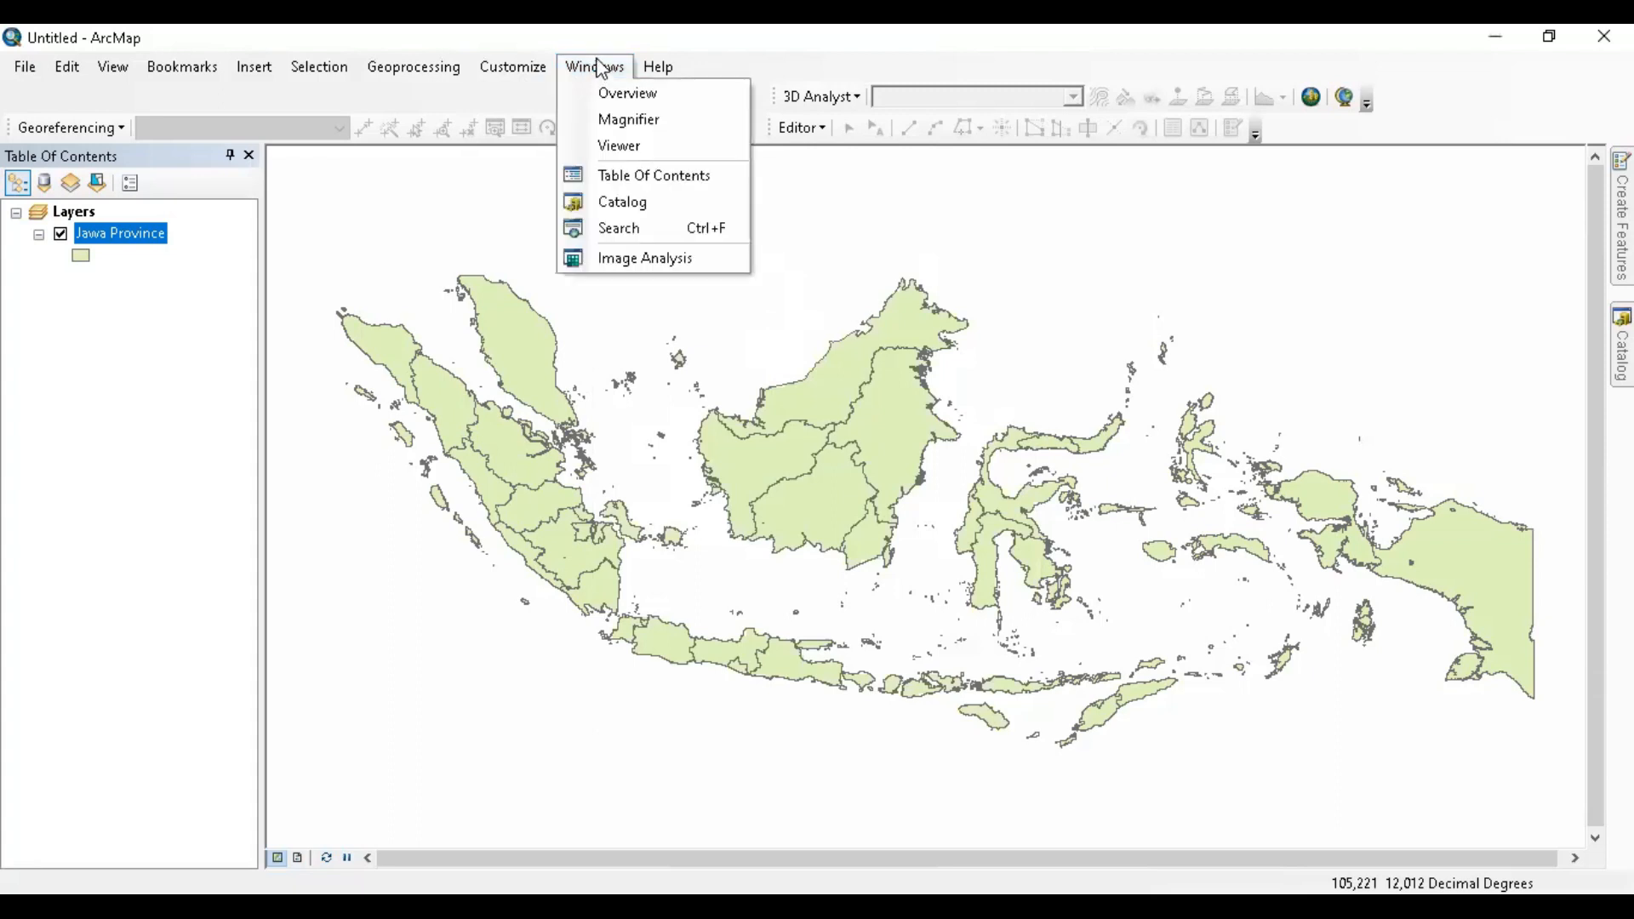
left_click(659, 71)
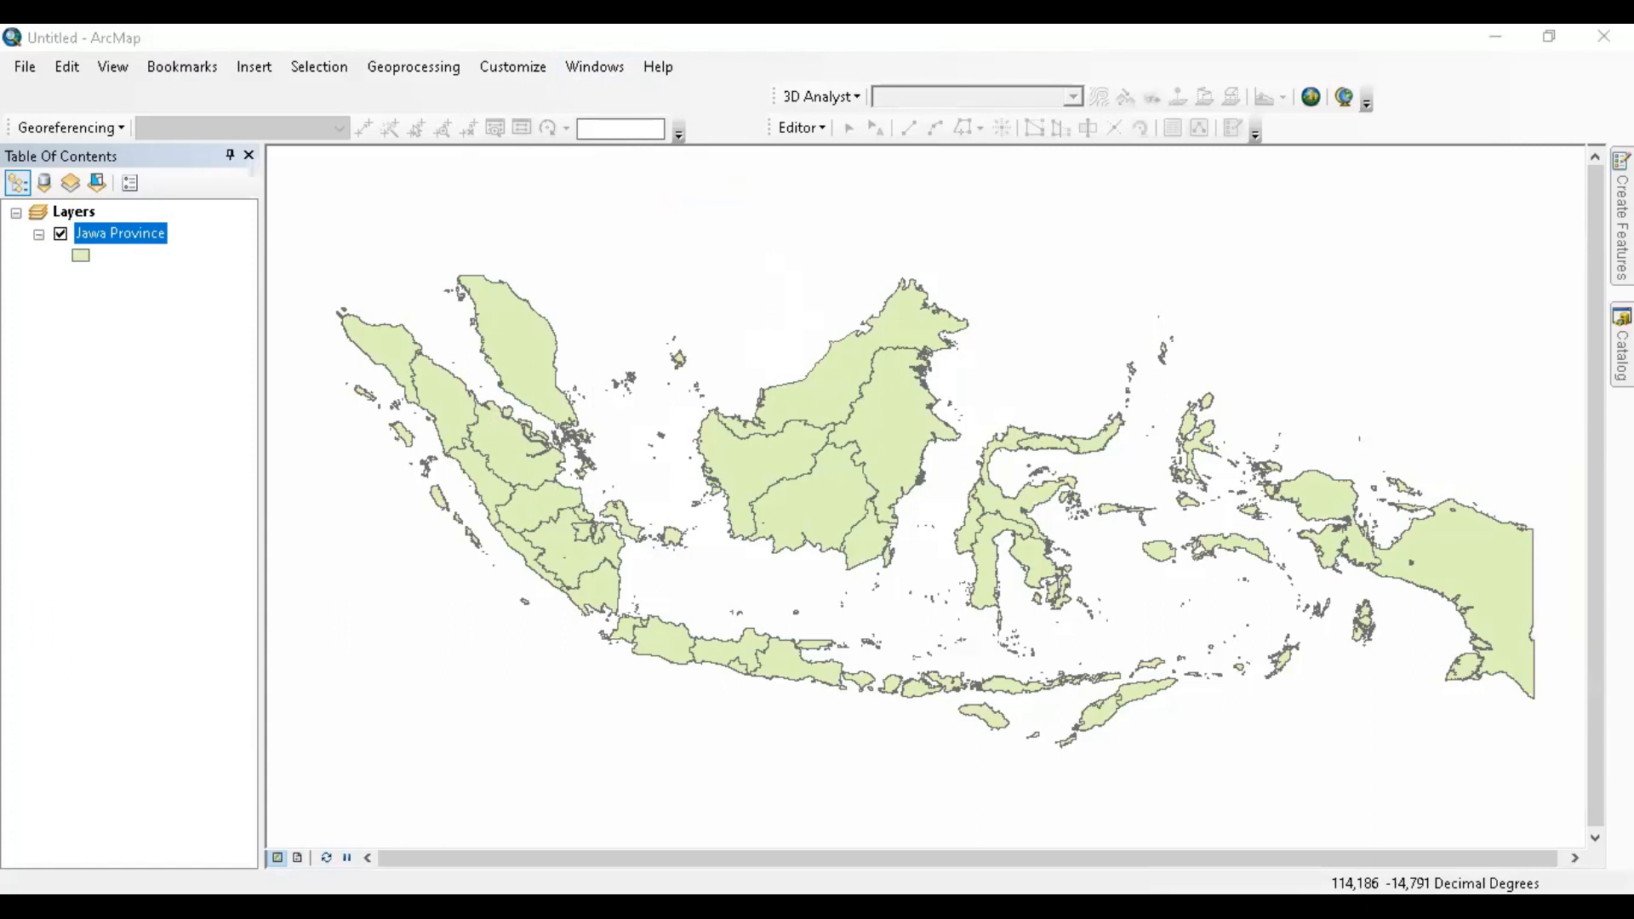
- Switch to the GIS training module in Adobe Acrobat and read the sections from adding data through map layers and page layout to Catalog
key("alt+Tab")
scroll(602, 514, "down", 5)
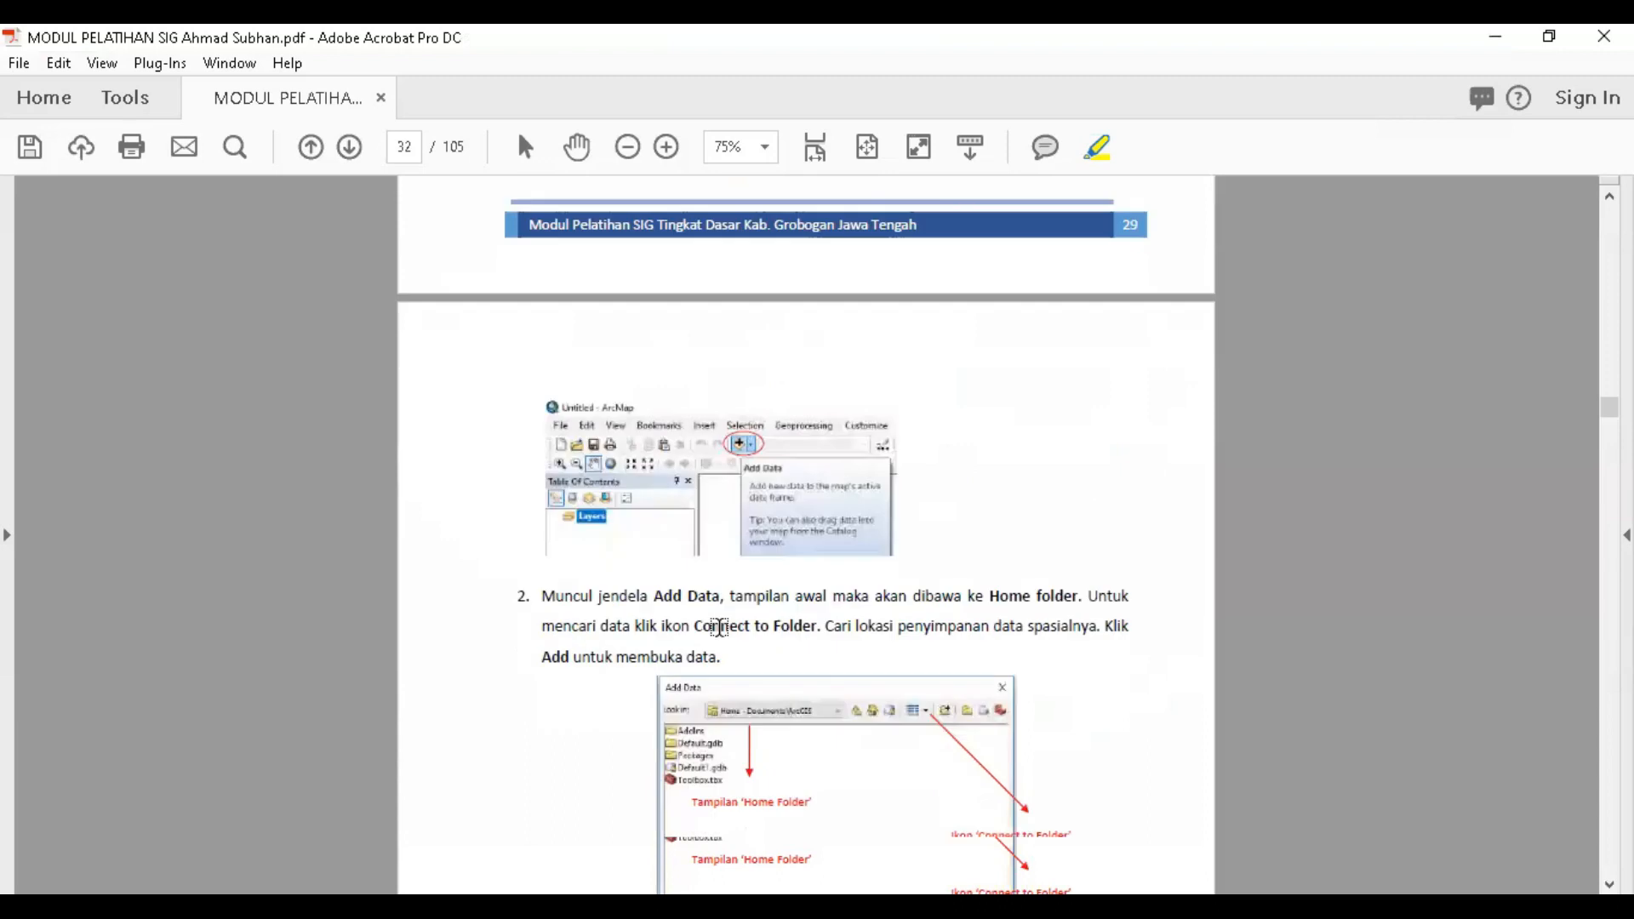
scroll(722, 544, "down", 10)
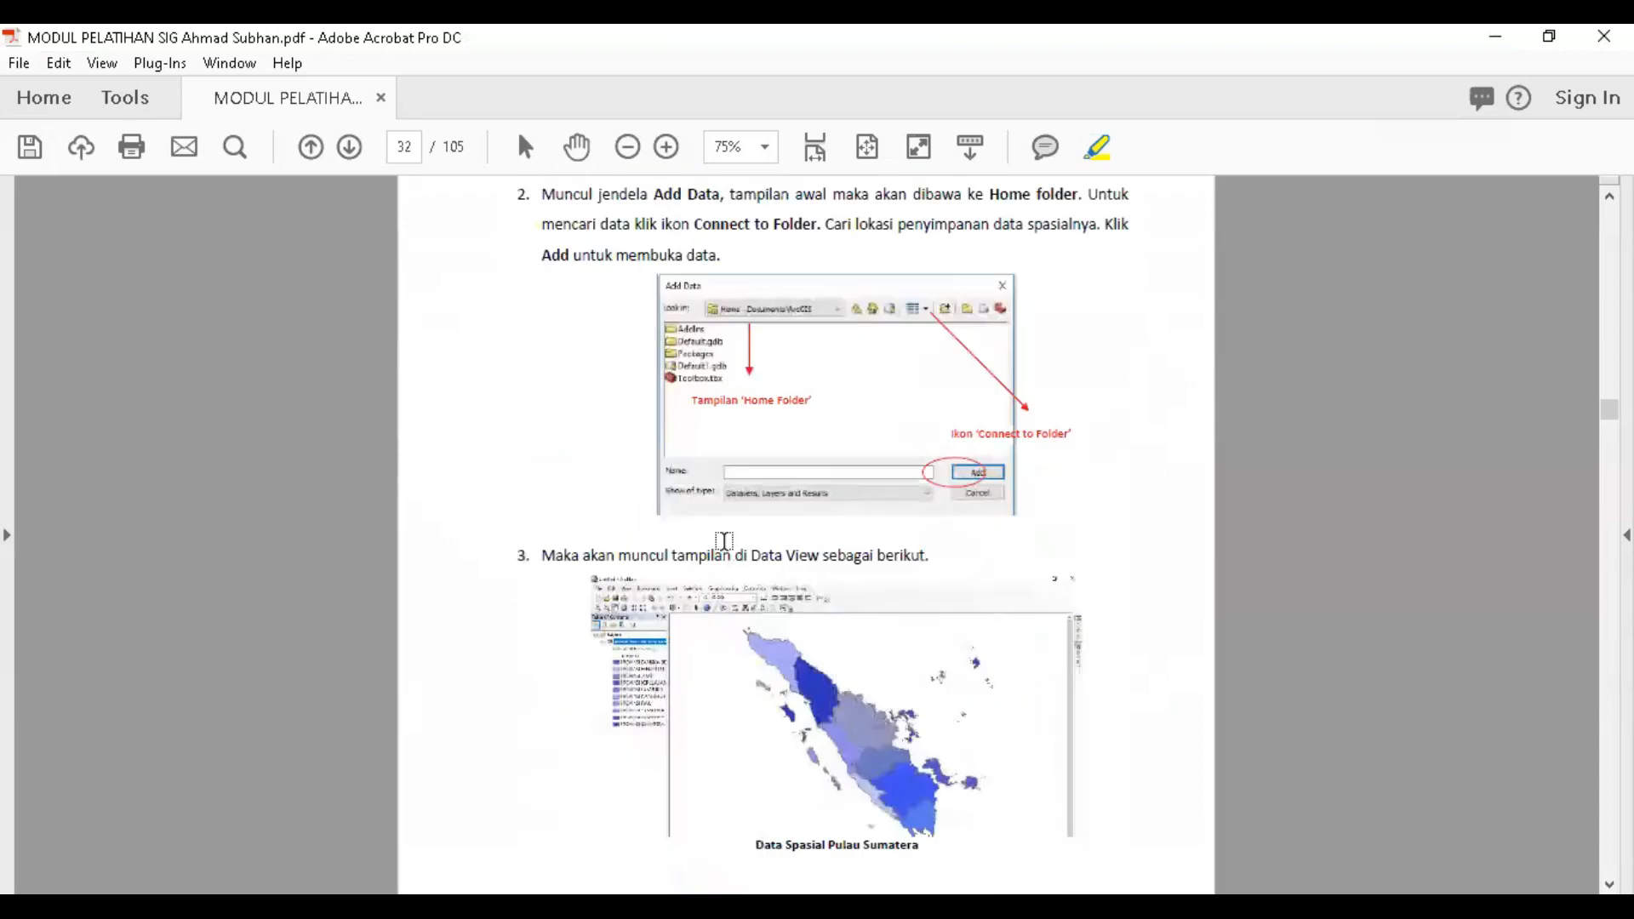
scroll(743, 549, "down", 13)
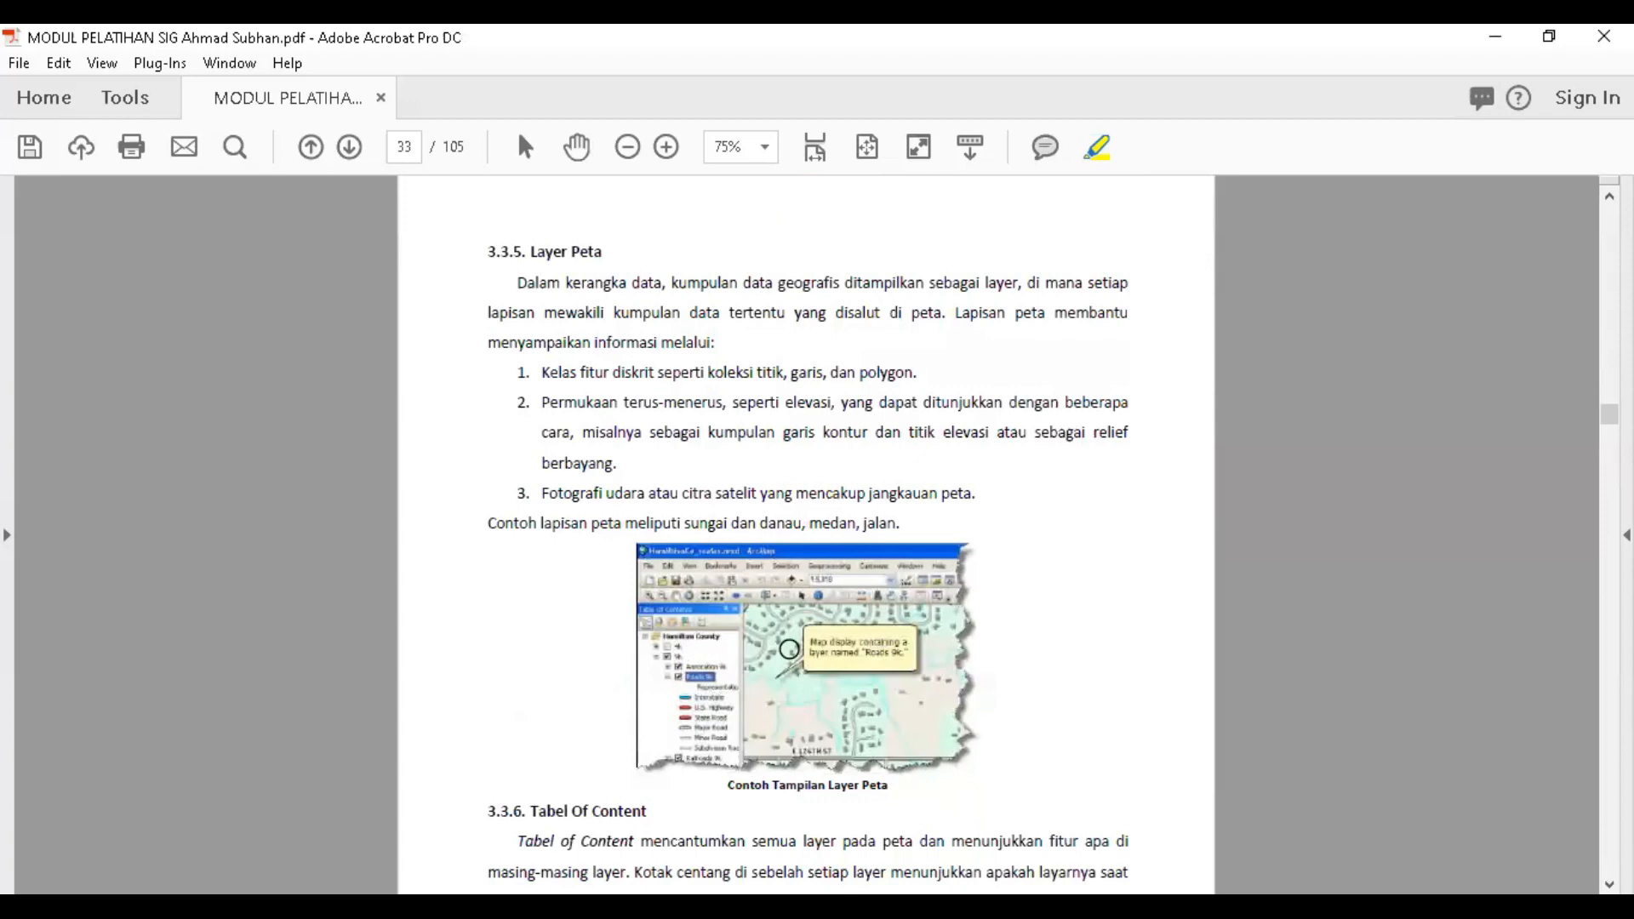
scroll(851, 591, "down", 18)
scroll(776, 596, "down", 9)
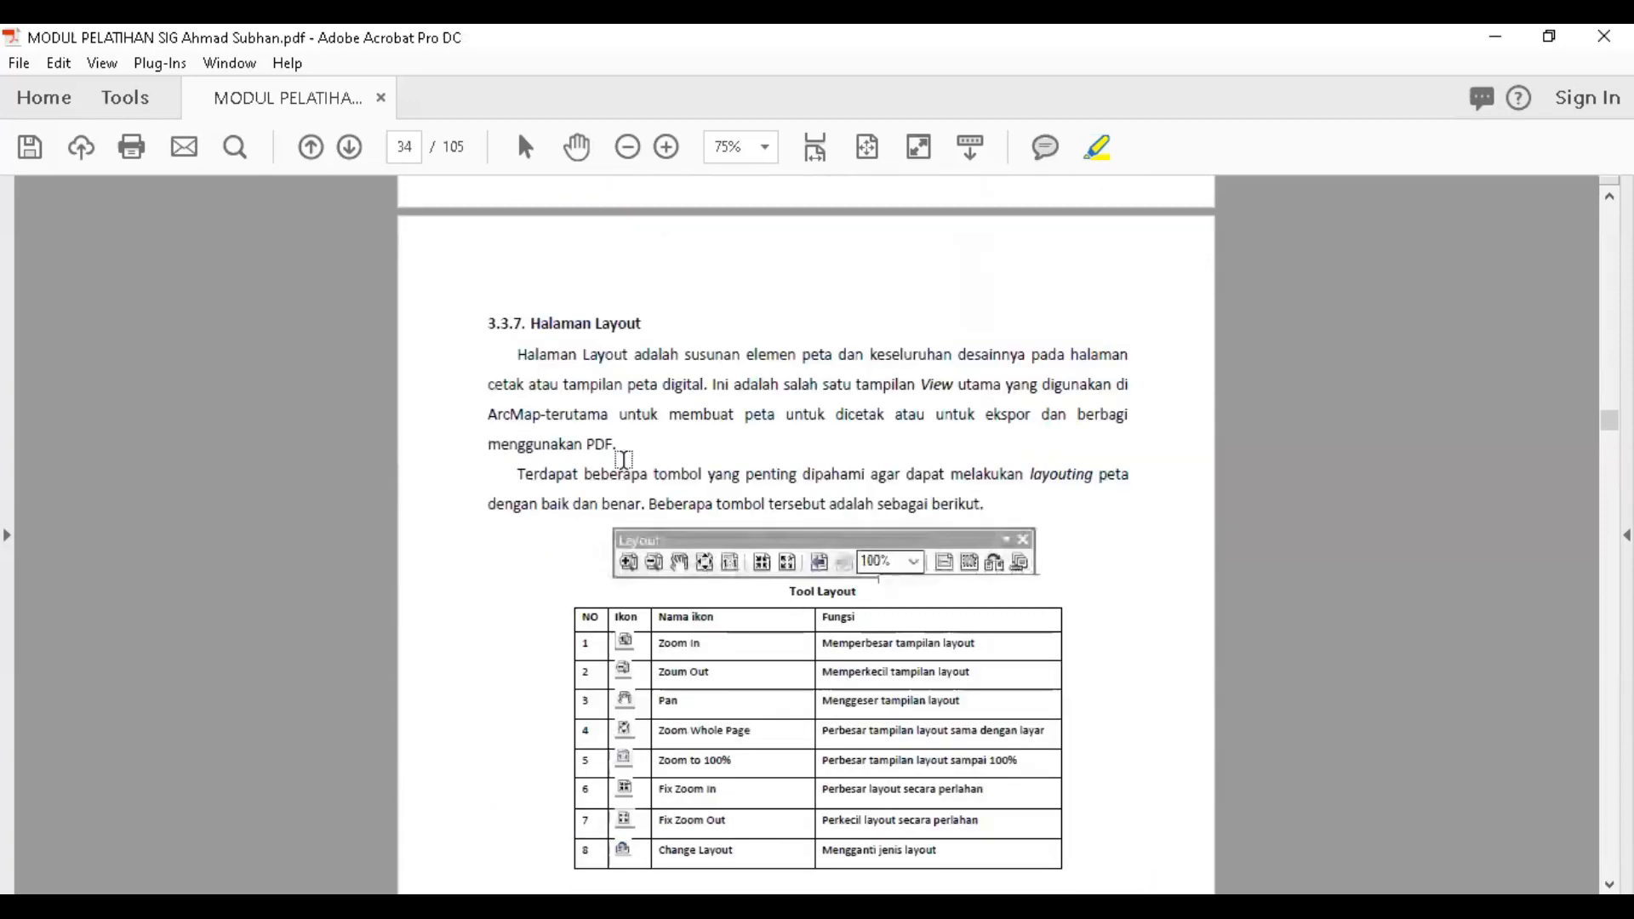
scroll(876, 546, "up", 3)
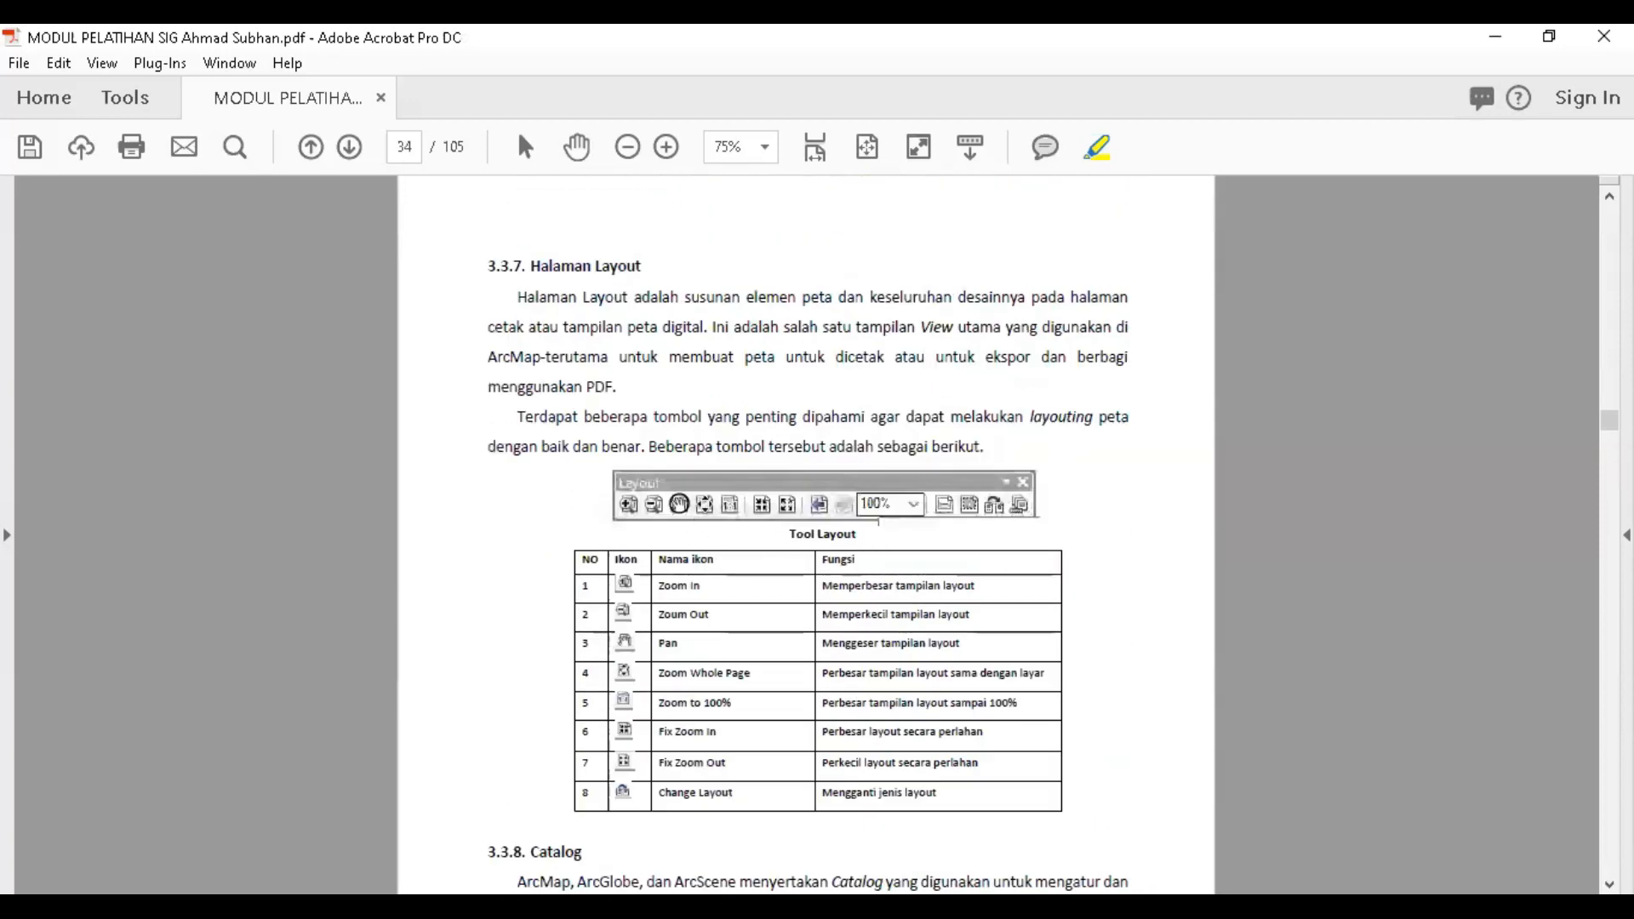
scroll(737, 623, "down", 5)
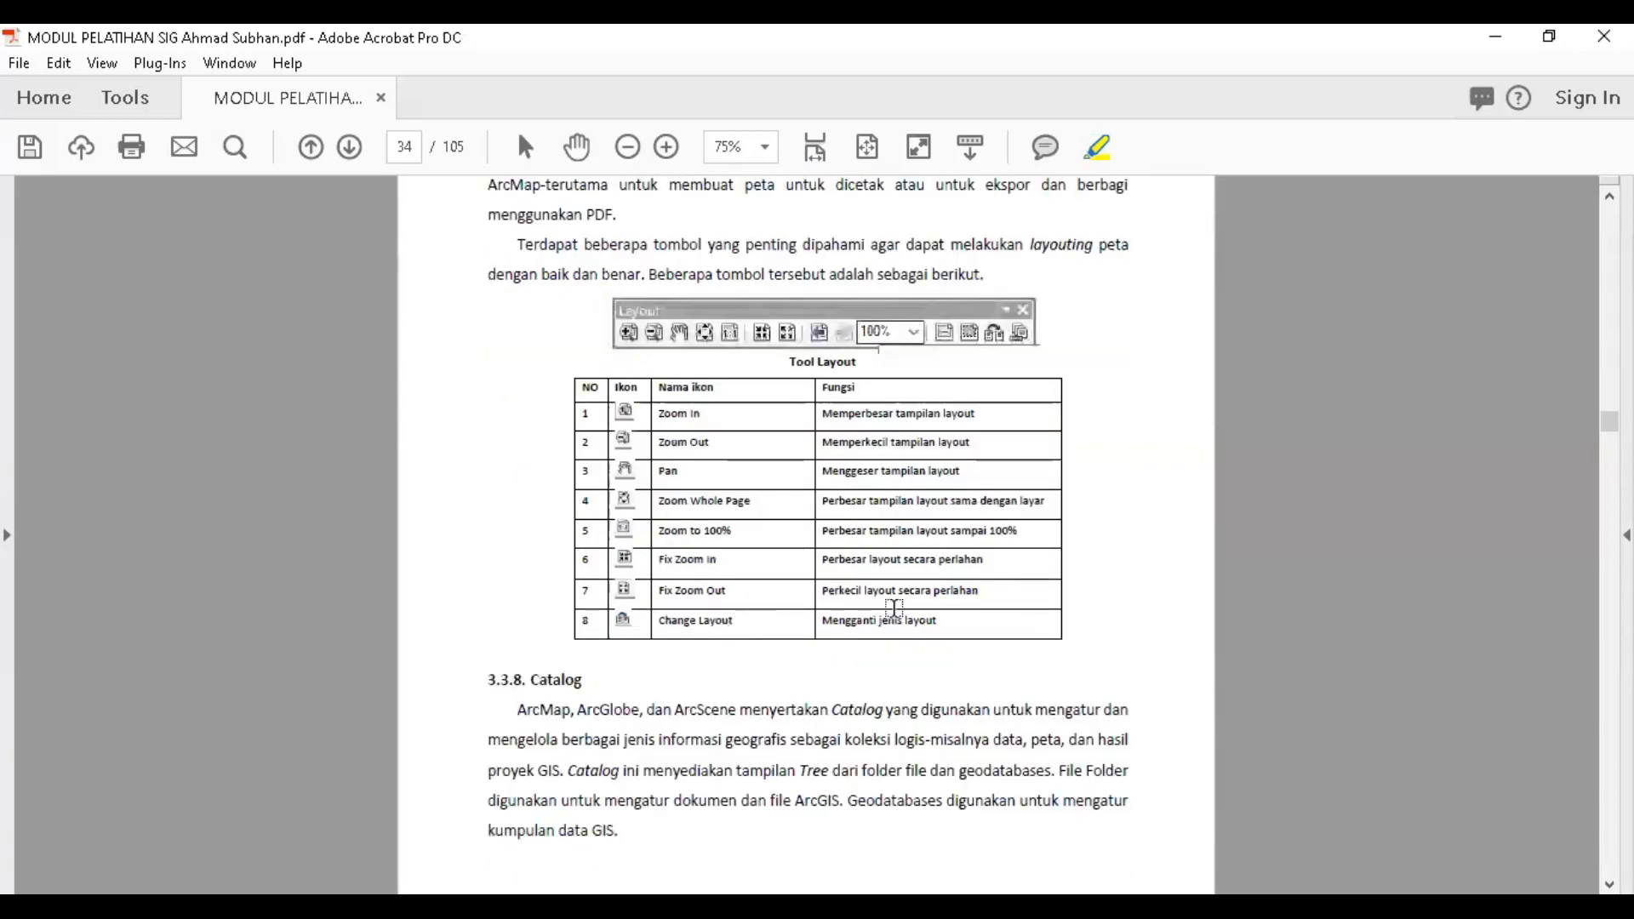
mouse_move(516, 423)
left_mouse_down()
mouse_move(673, 483)
mouse_move(645, 558)
left_mouse_up()
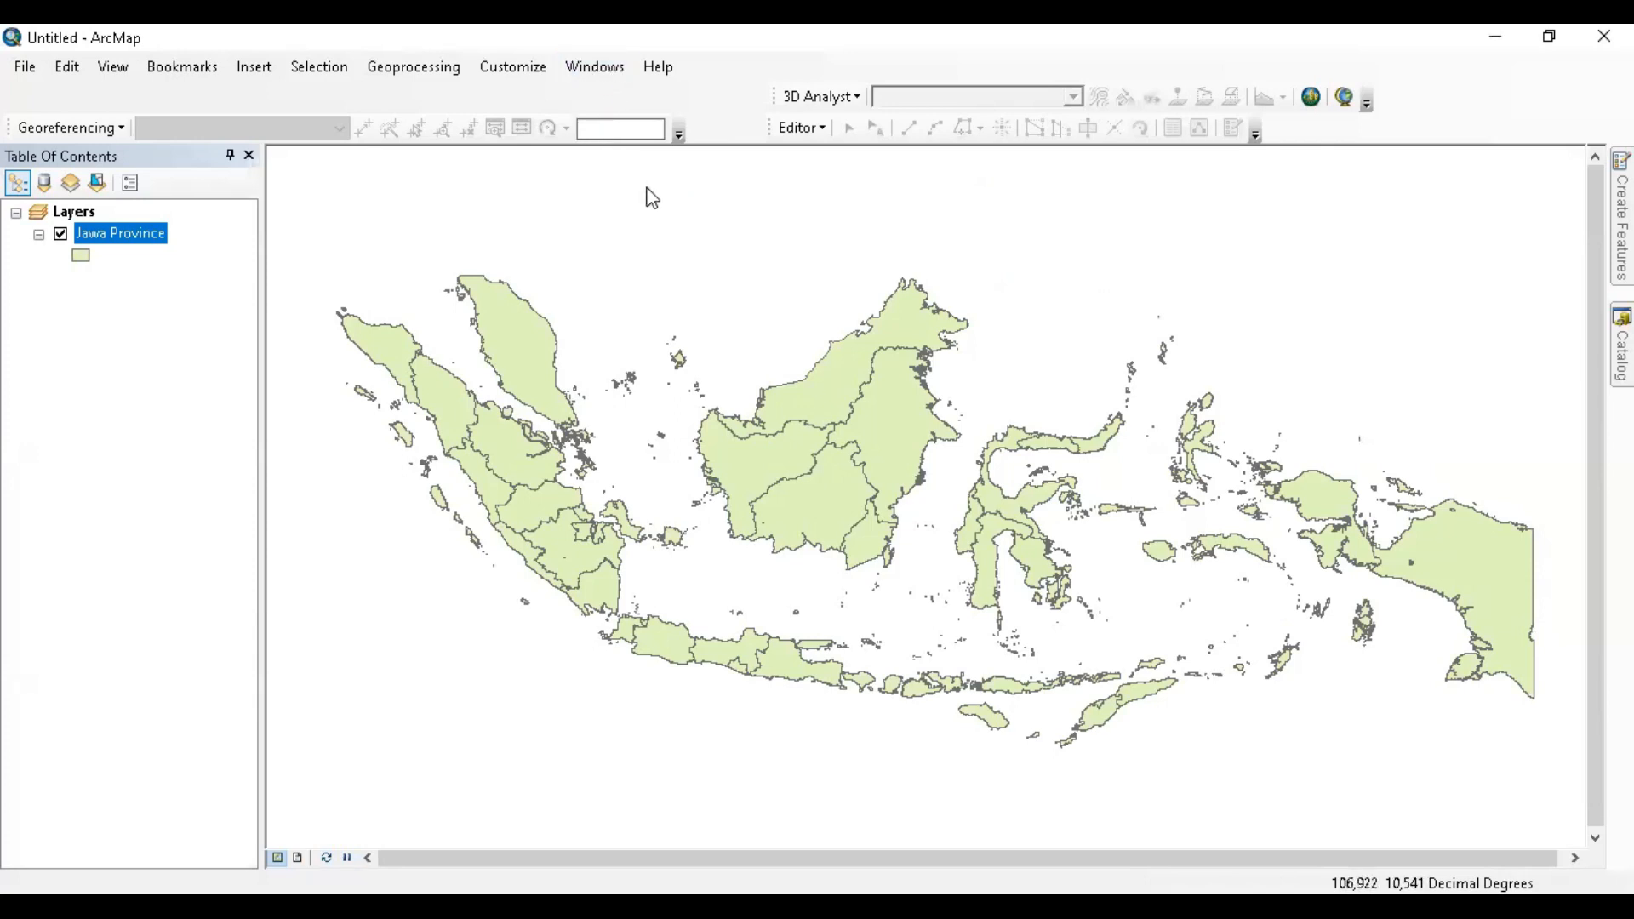
- Switch back to ArcMap, open the Catalog window and expand the D:\ folder connection
left_click(463, 69)
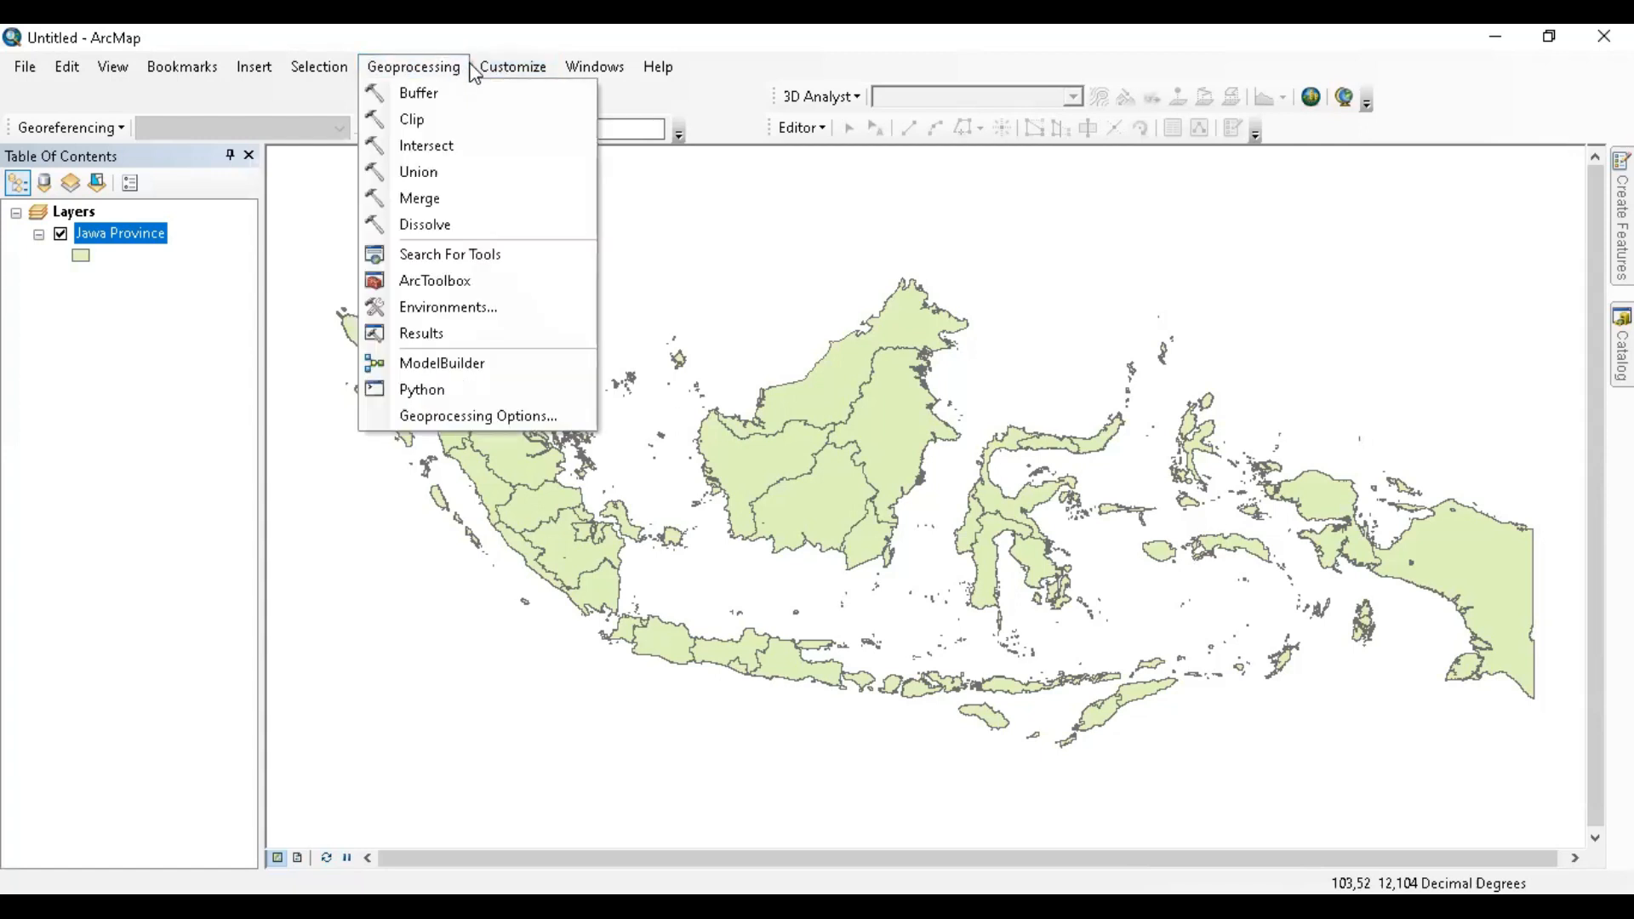
left_click(587, 71)
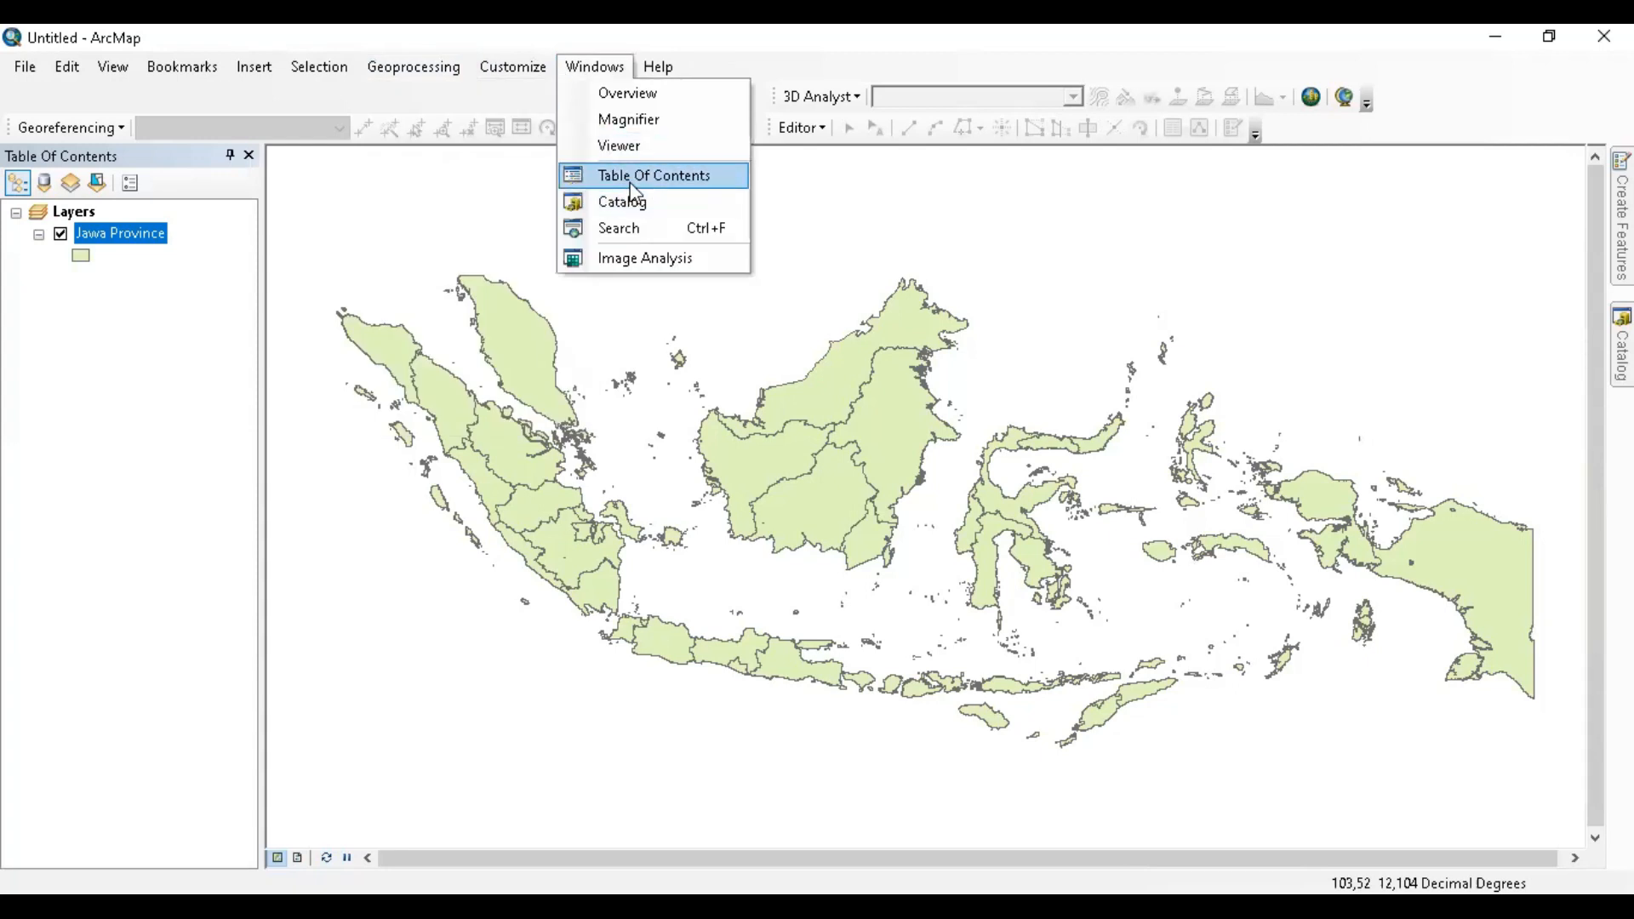
left_click(630, 204)
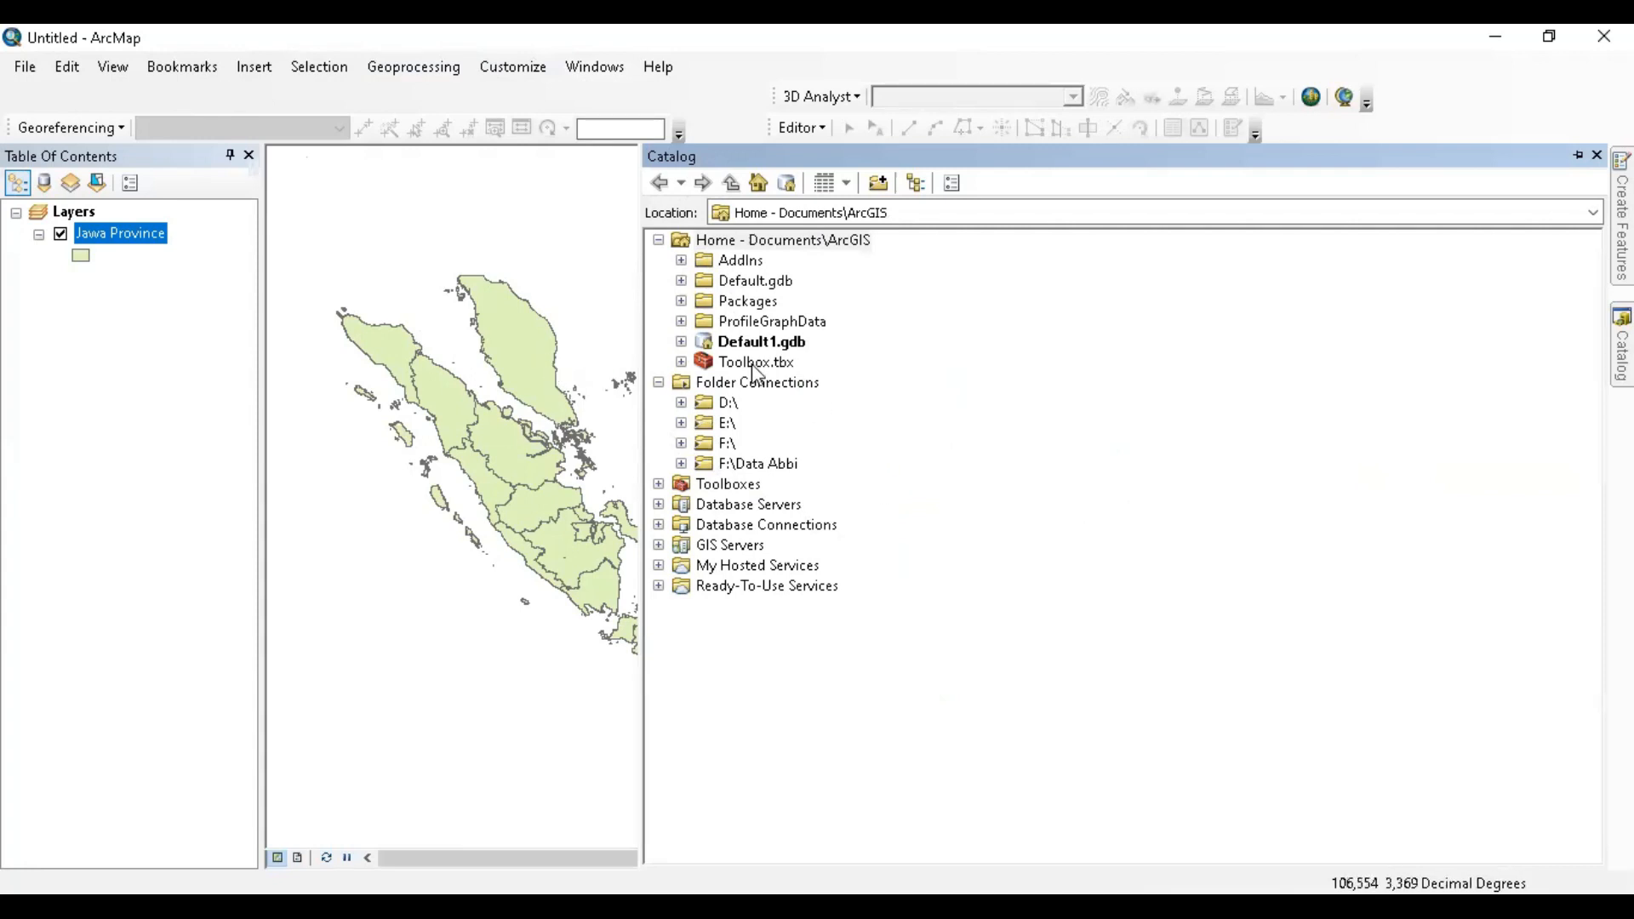
double_click(727, 403)
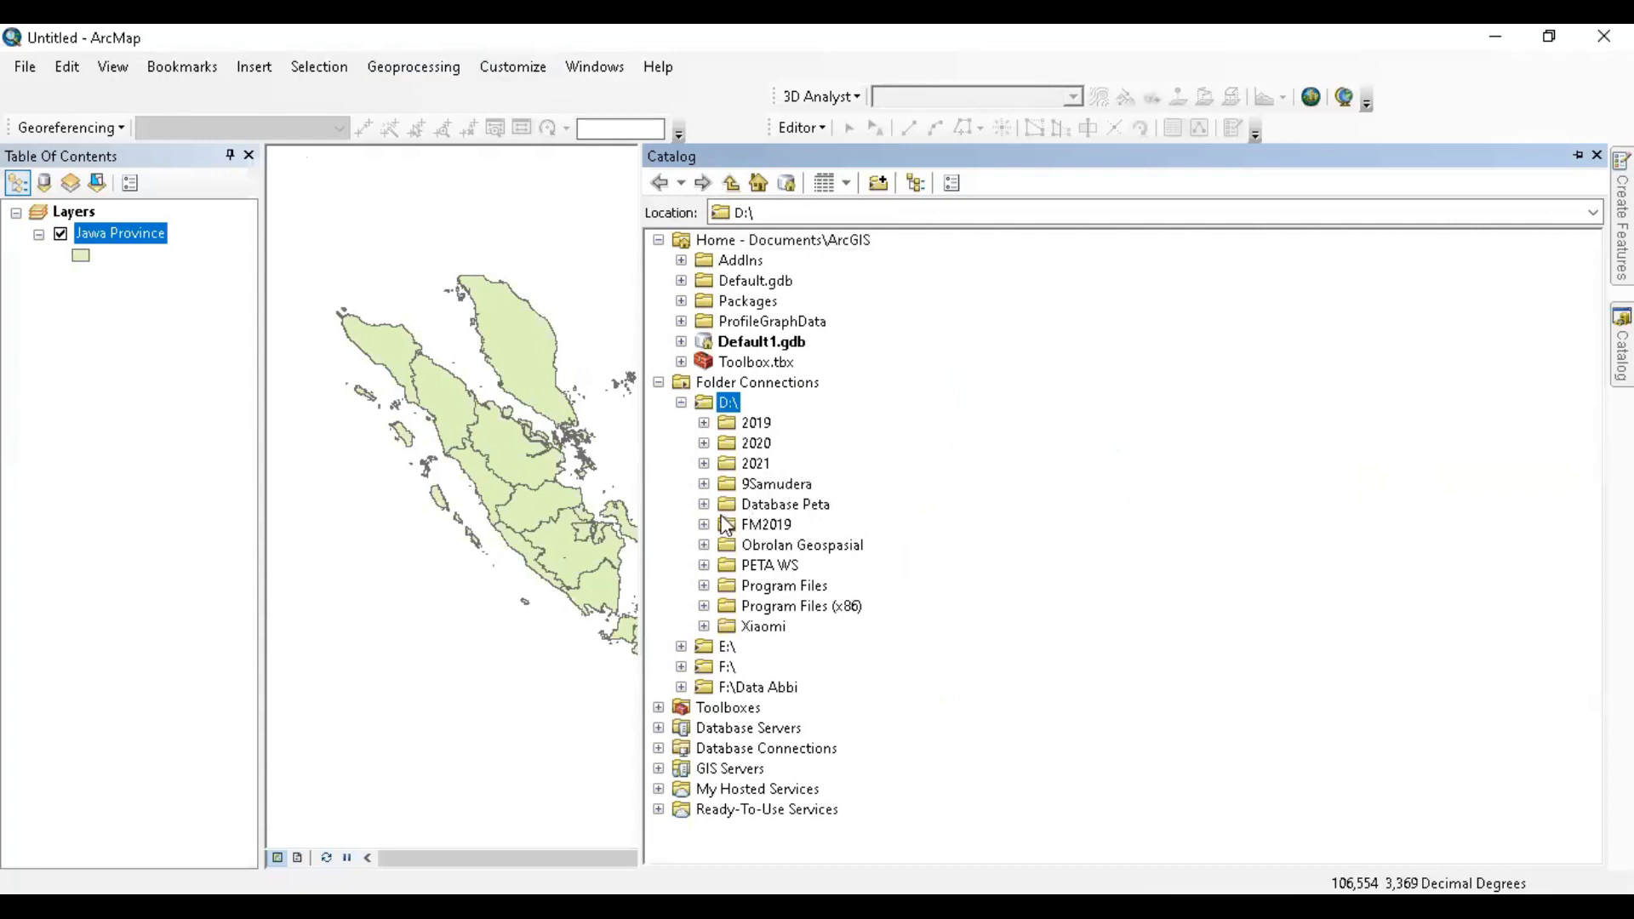
- Expand 2020, Aknop Luk Ulo and Peta under the D:\ folder connection and browse the map files inside Peta
left_click(704, 443)
left_click(726, 464)
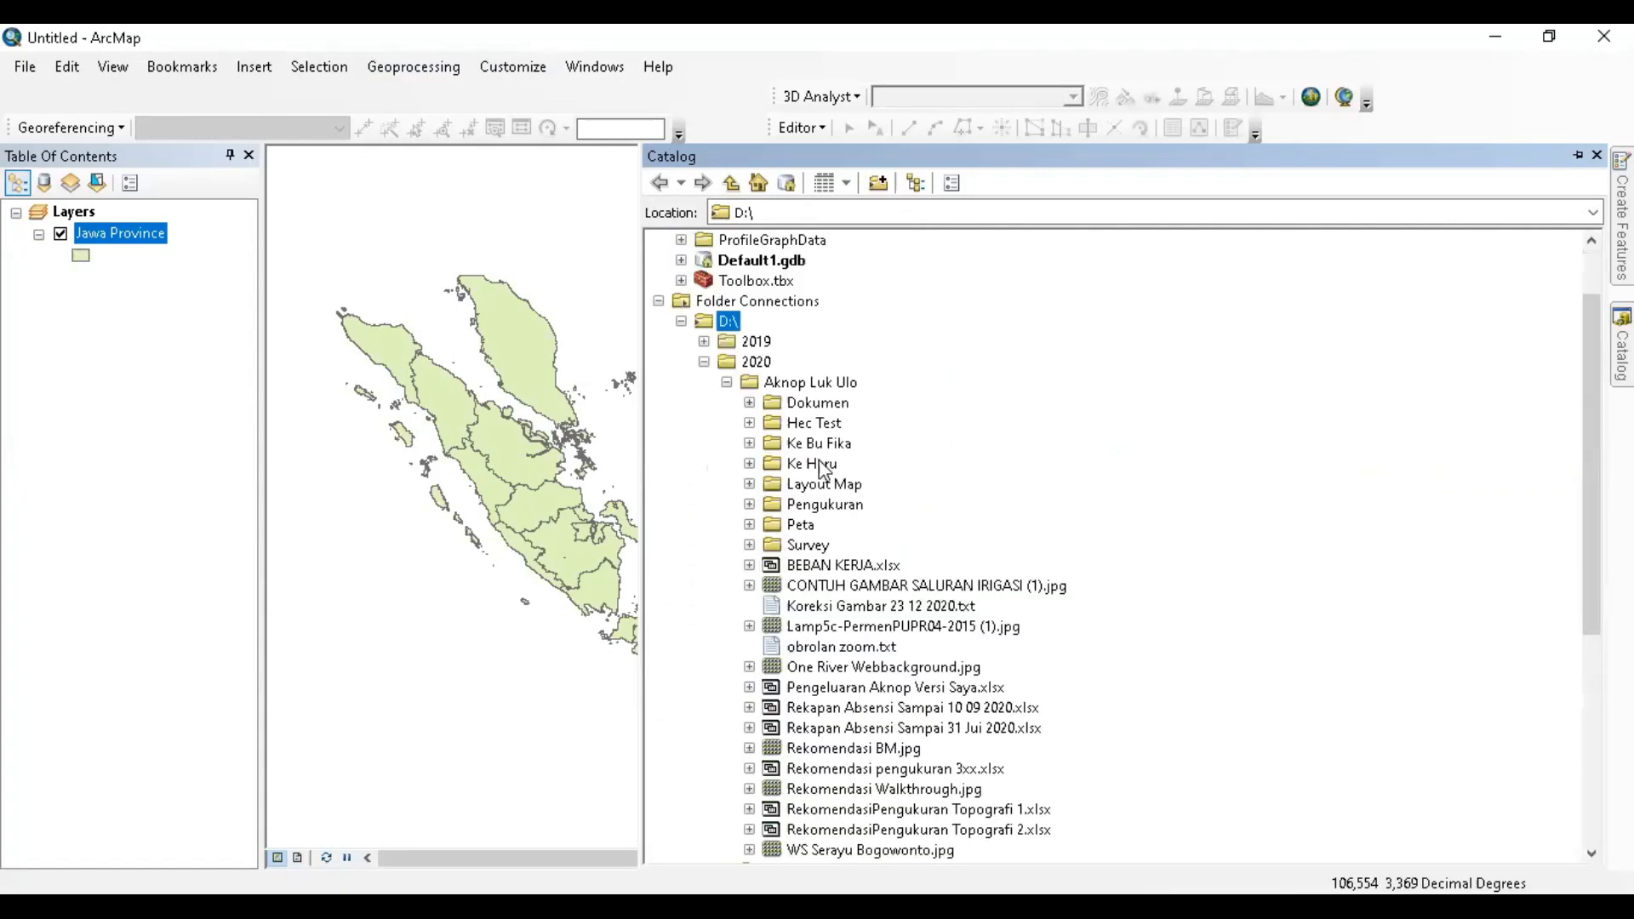
scroll(830, 504, "down", 1)
left_click(749, 463)
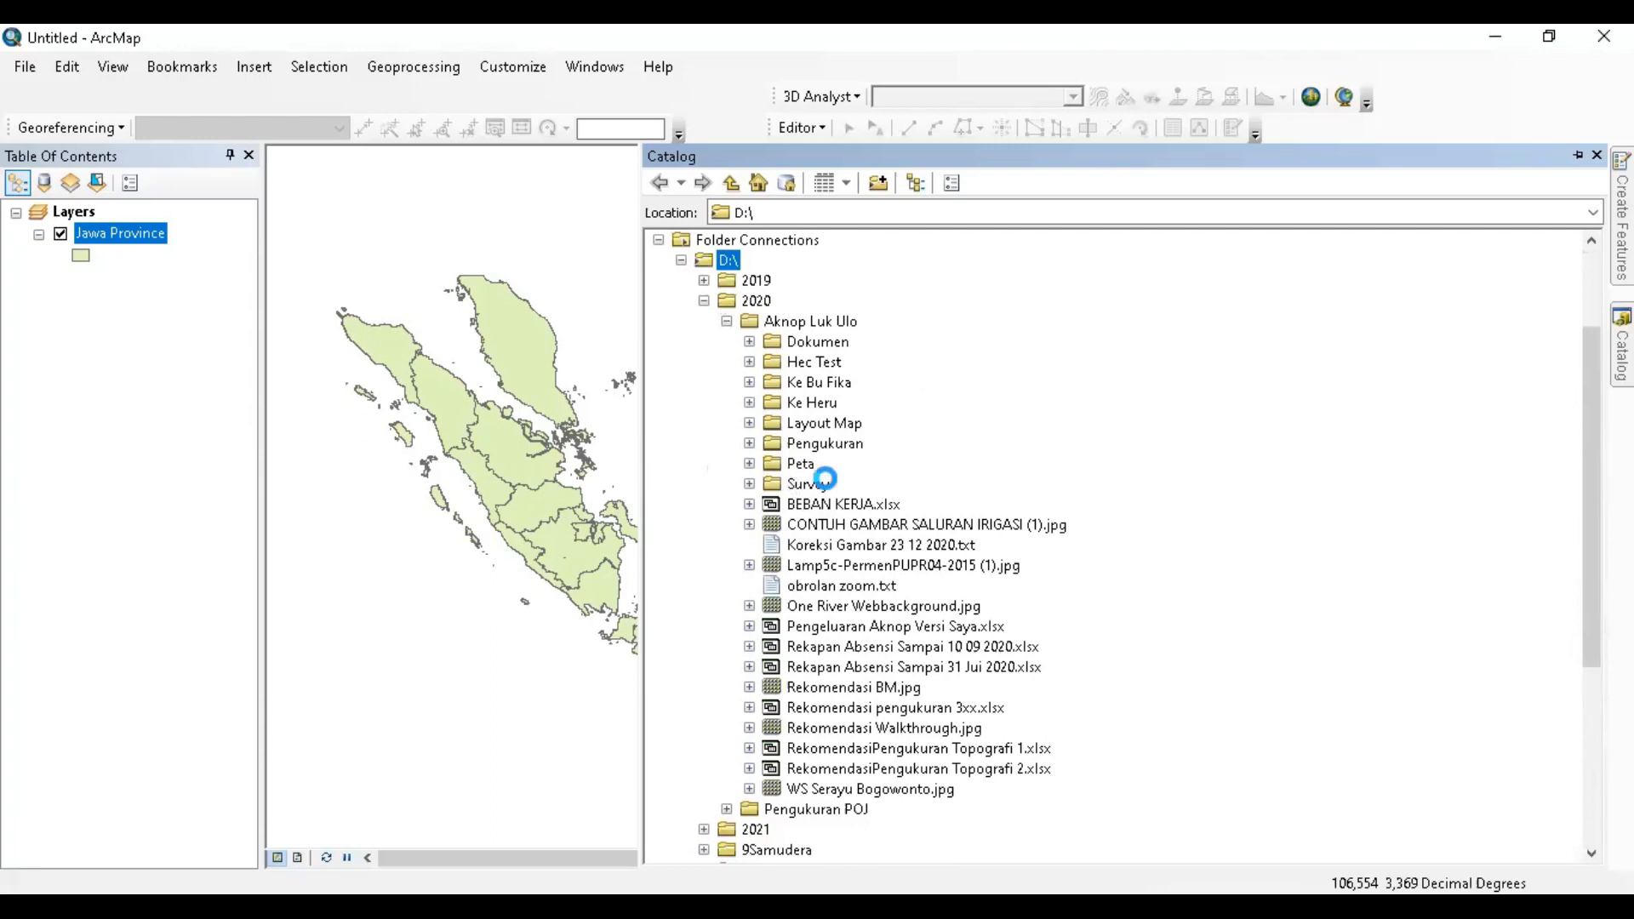
scroll(941, 511, "down", 8)
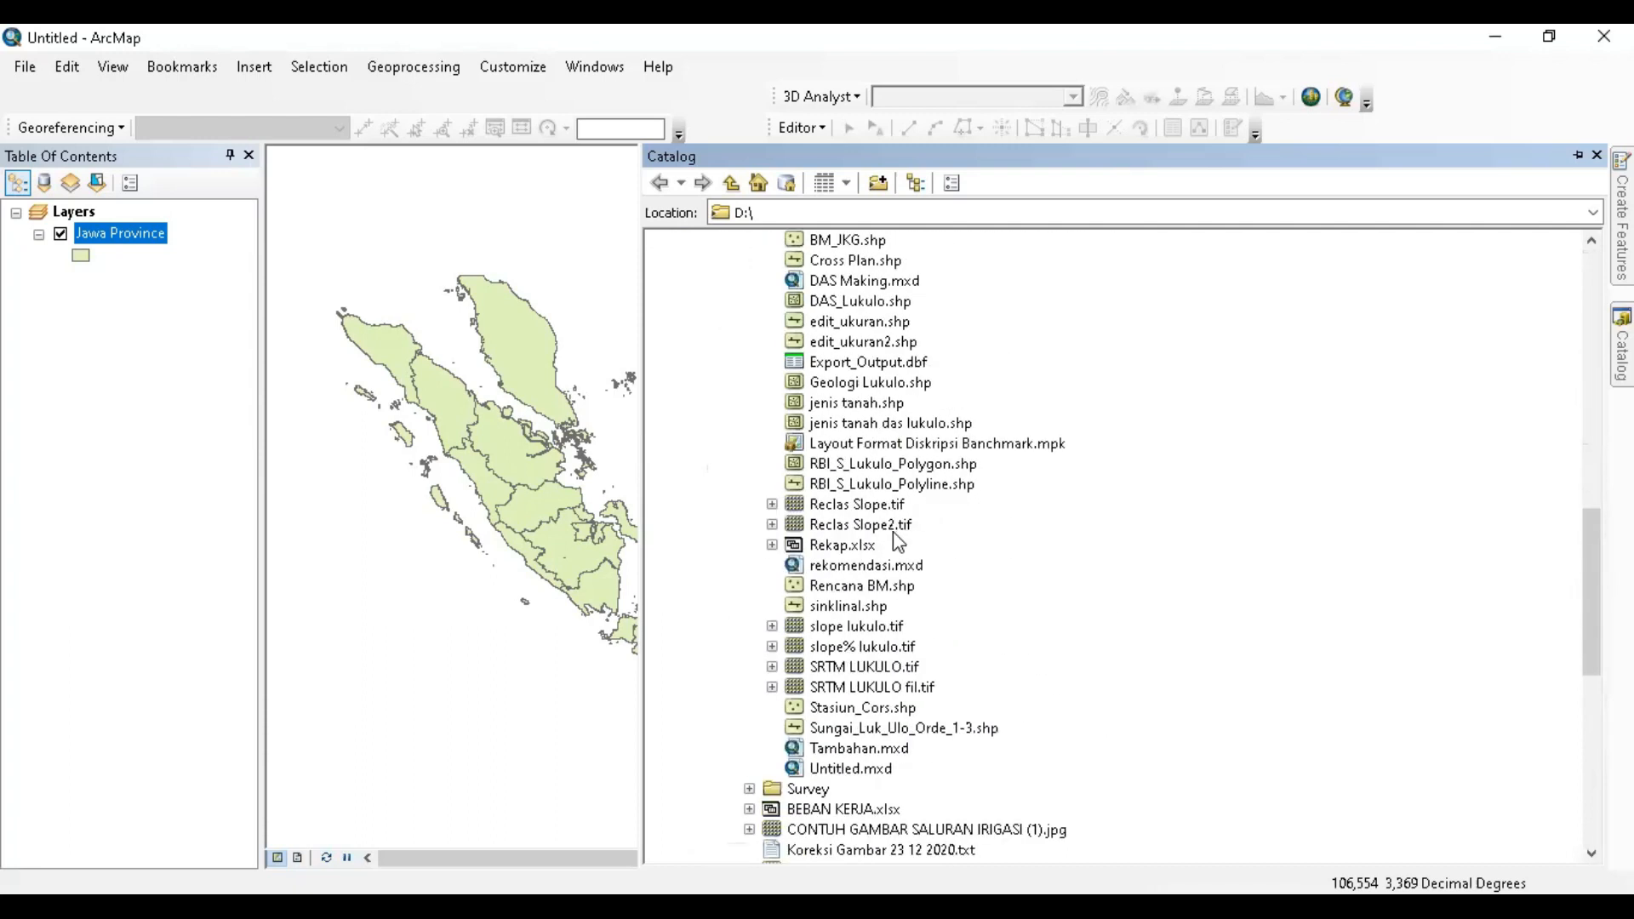
scroll(898, 583, "up", 2)
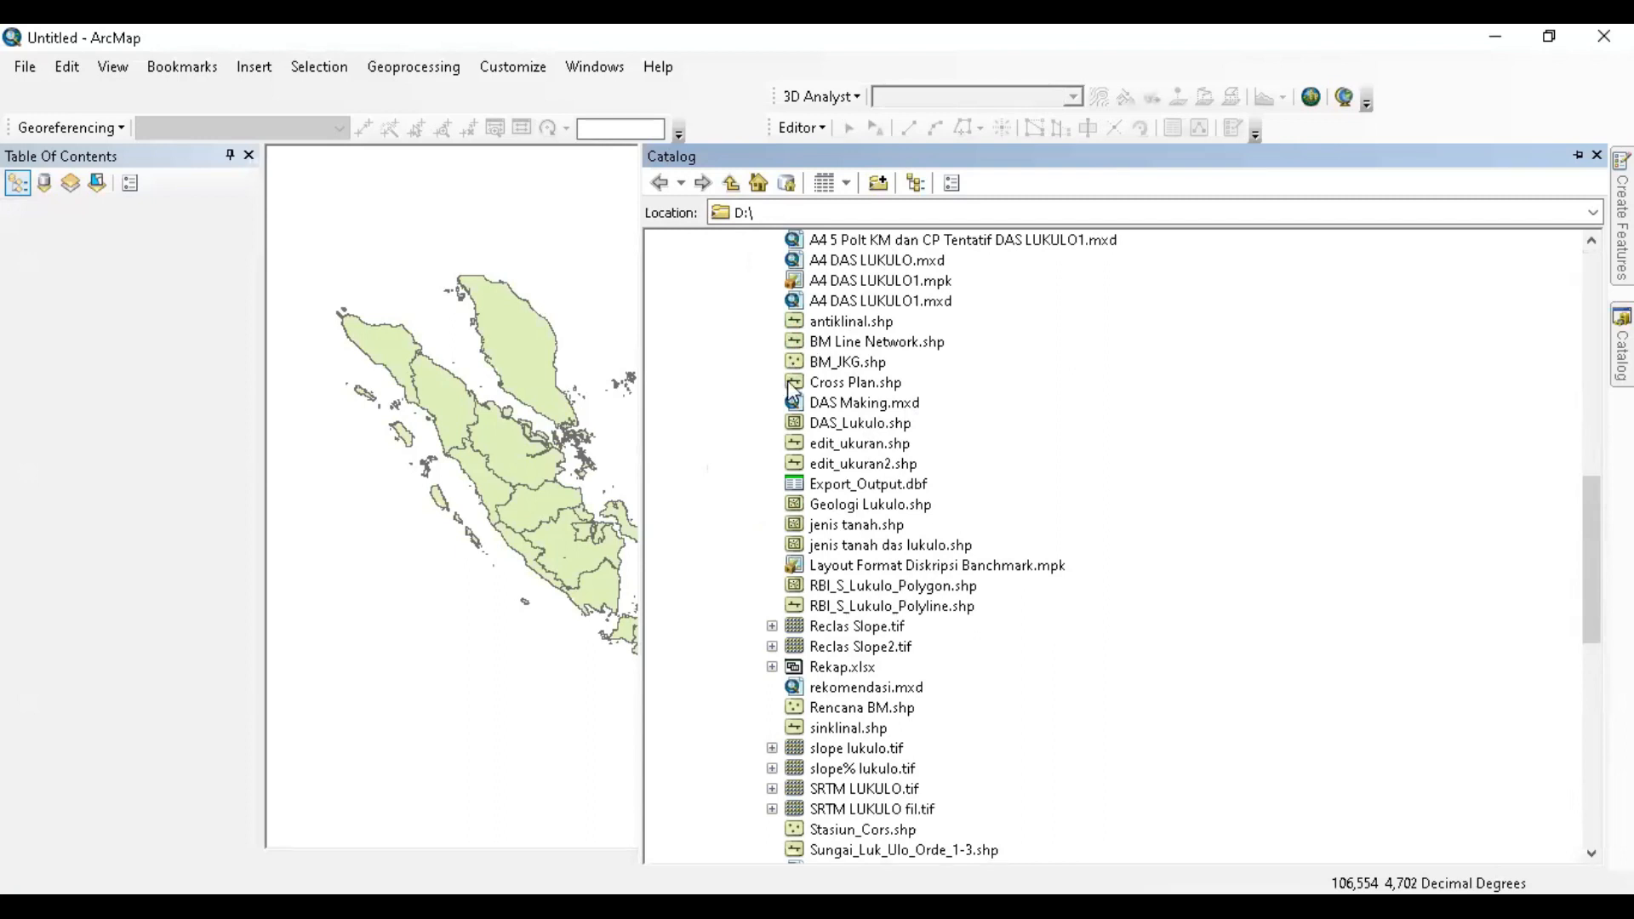
scroll(929, 502, "down", 3)
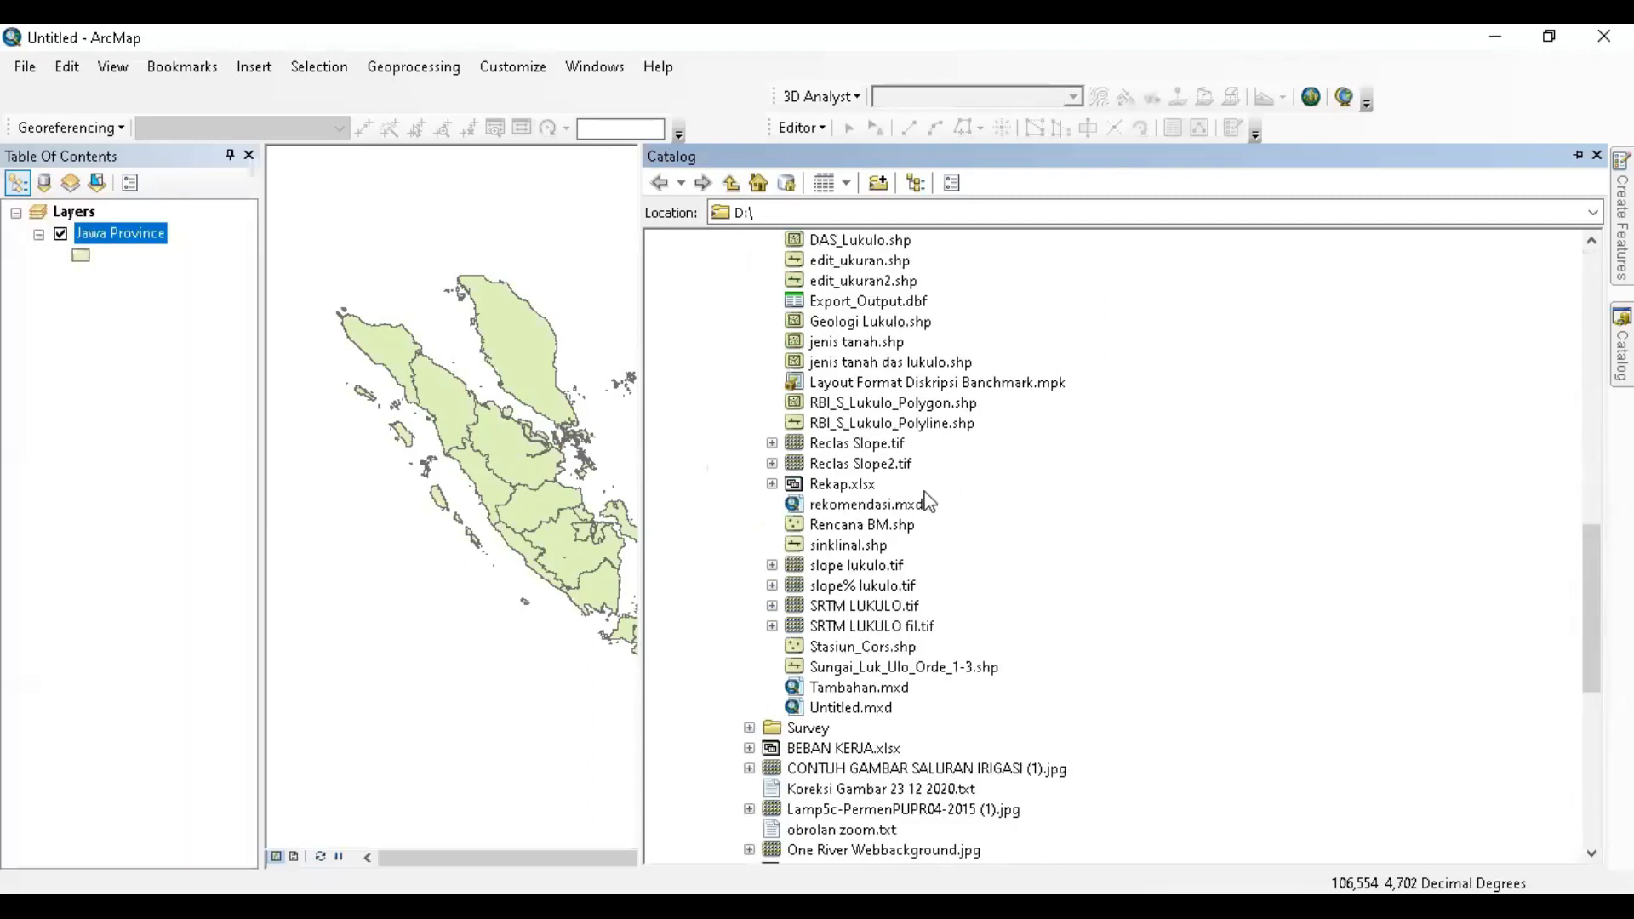
scroll(824, 344, "up", 3)
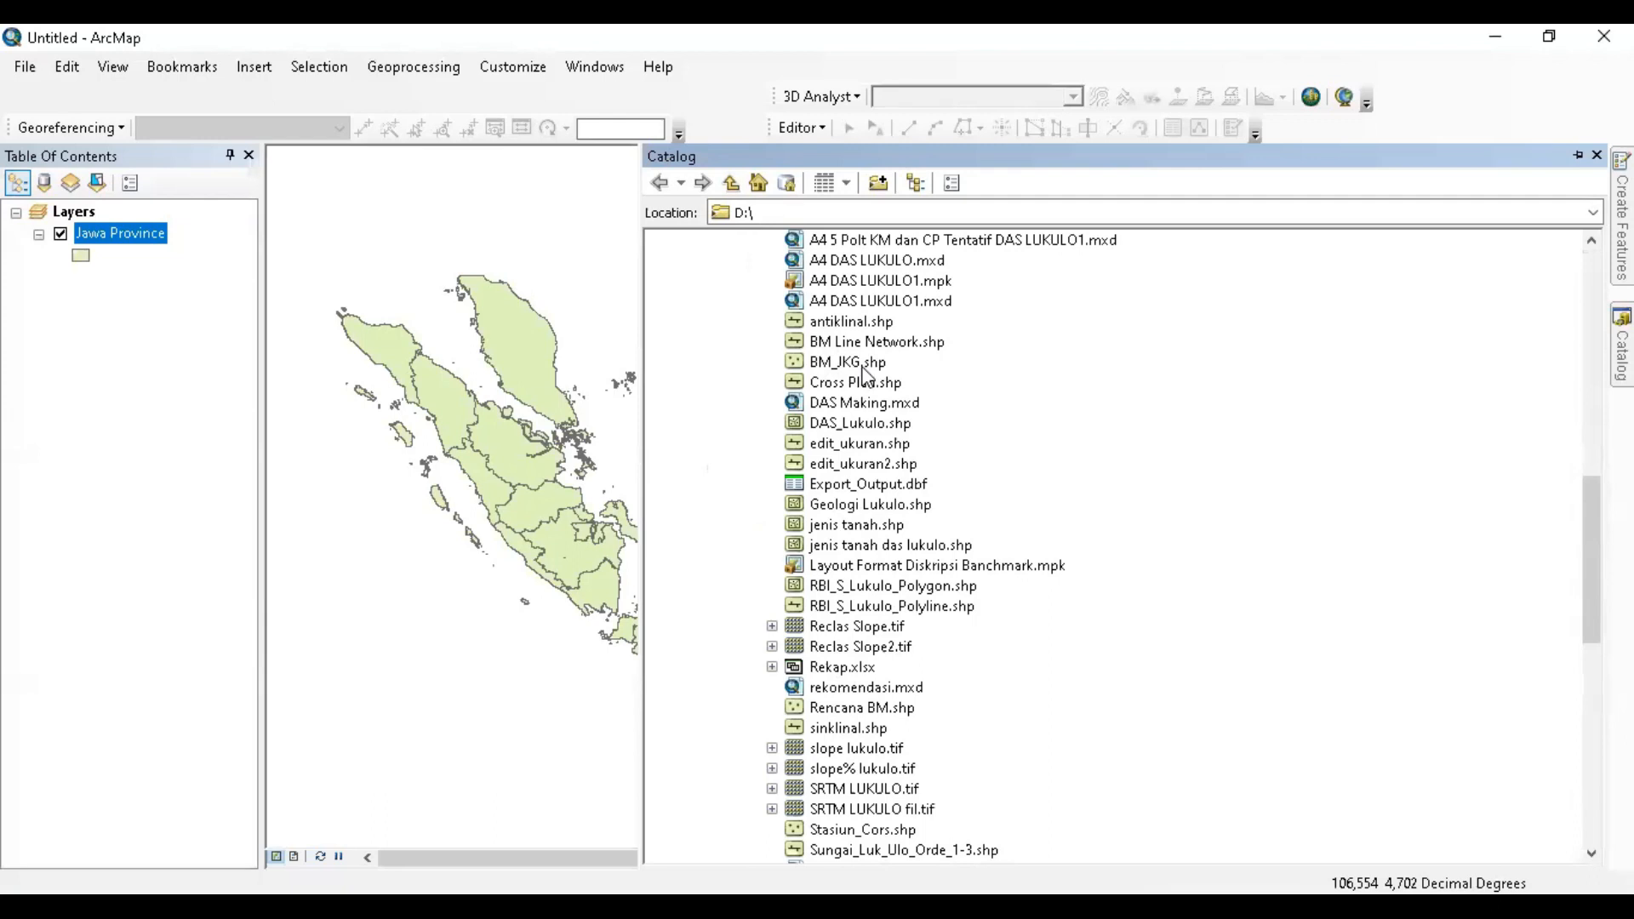
- Open the item description of BM_JKG.shp from the Peta folder and skim through its metadata sections
left_click(861, 364)
right_click(868, 362)
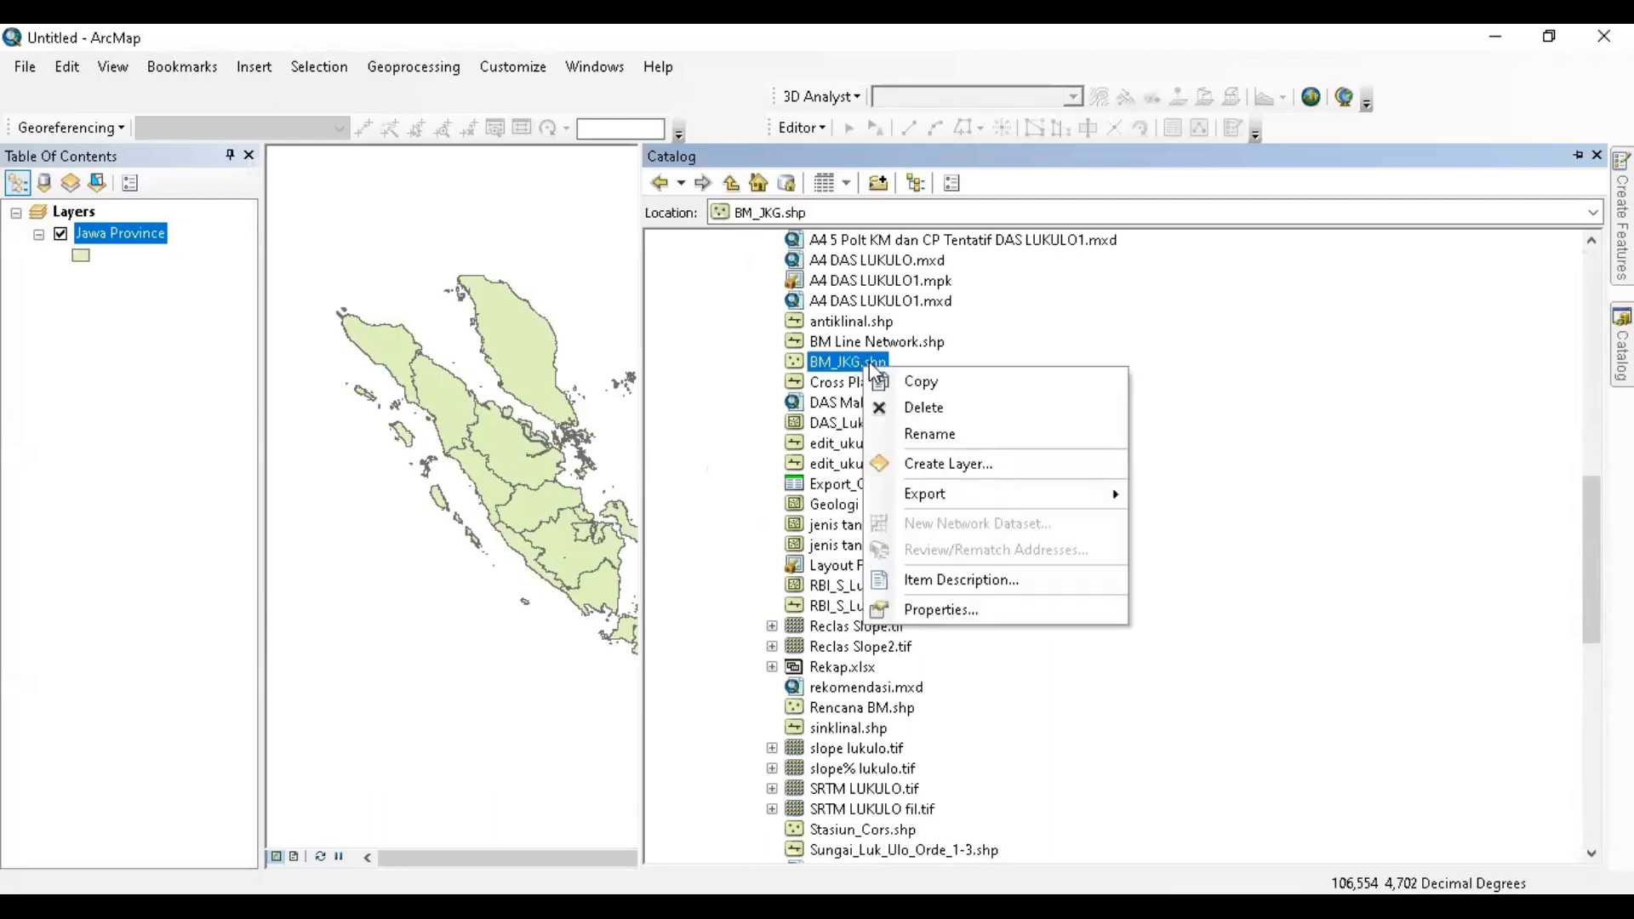
left_click(1015, 579)
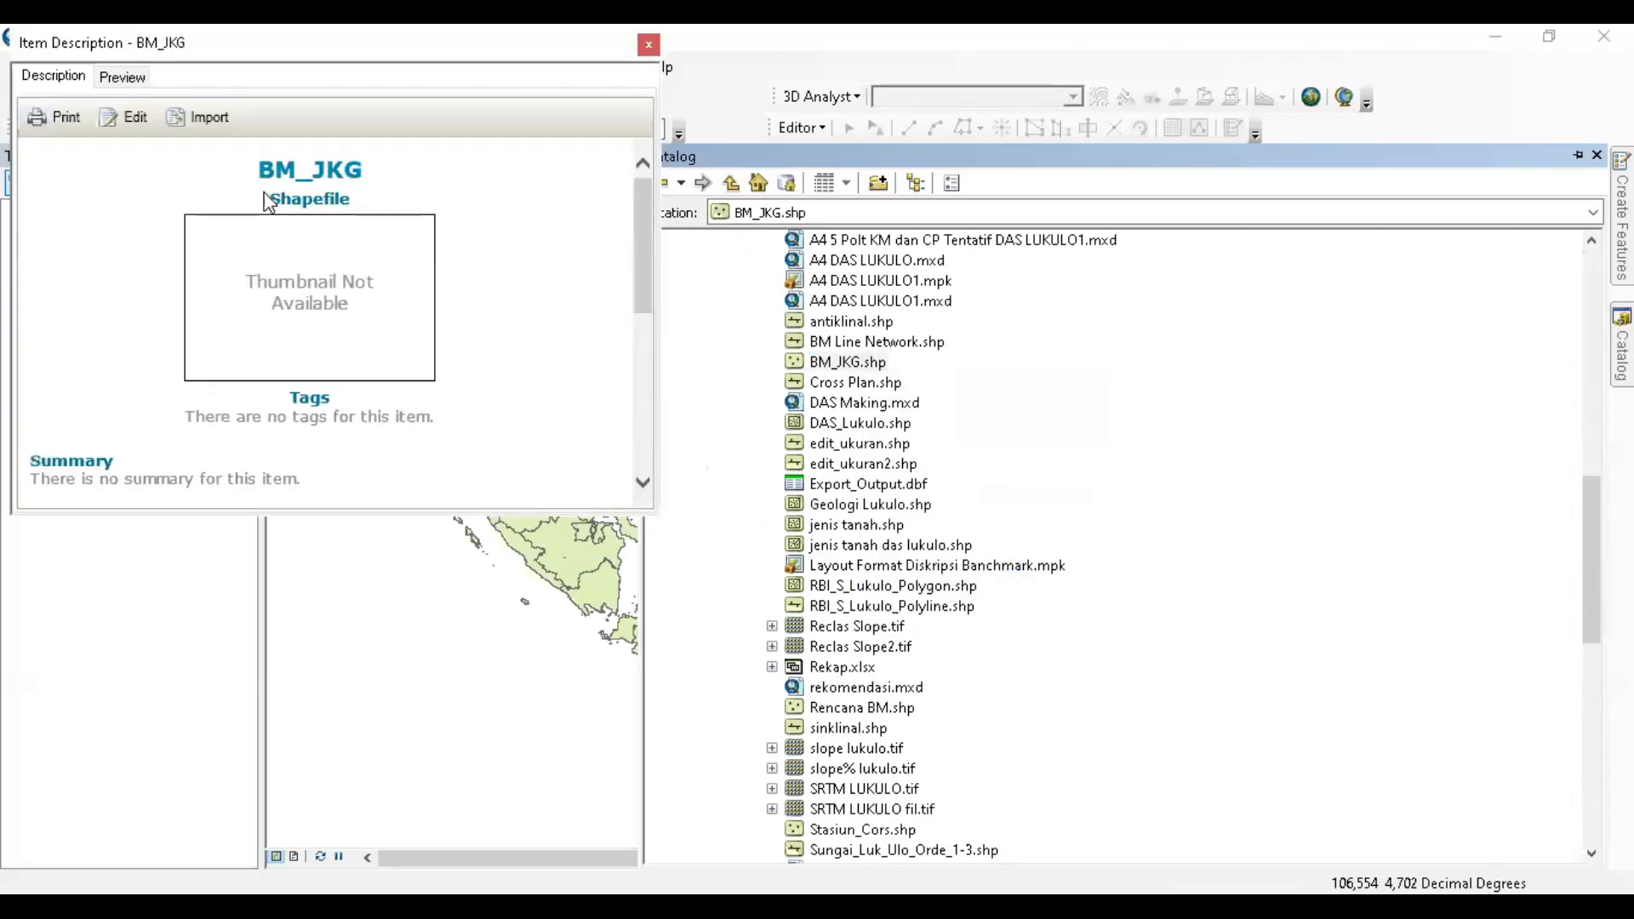
scroll(297, 262, "down", 6)
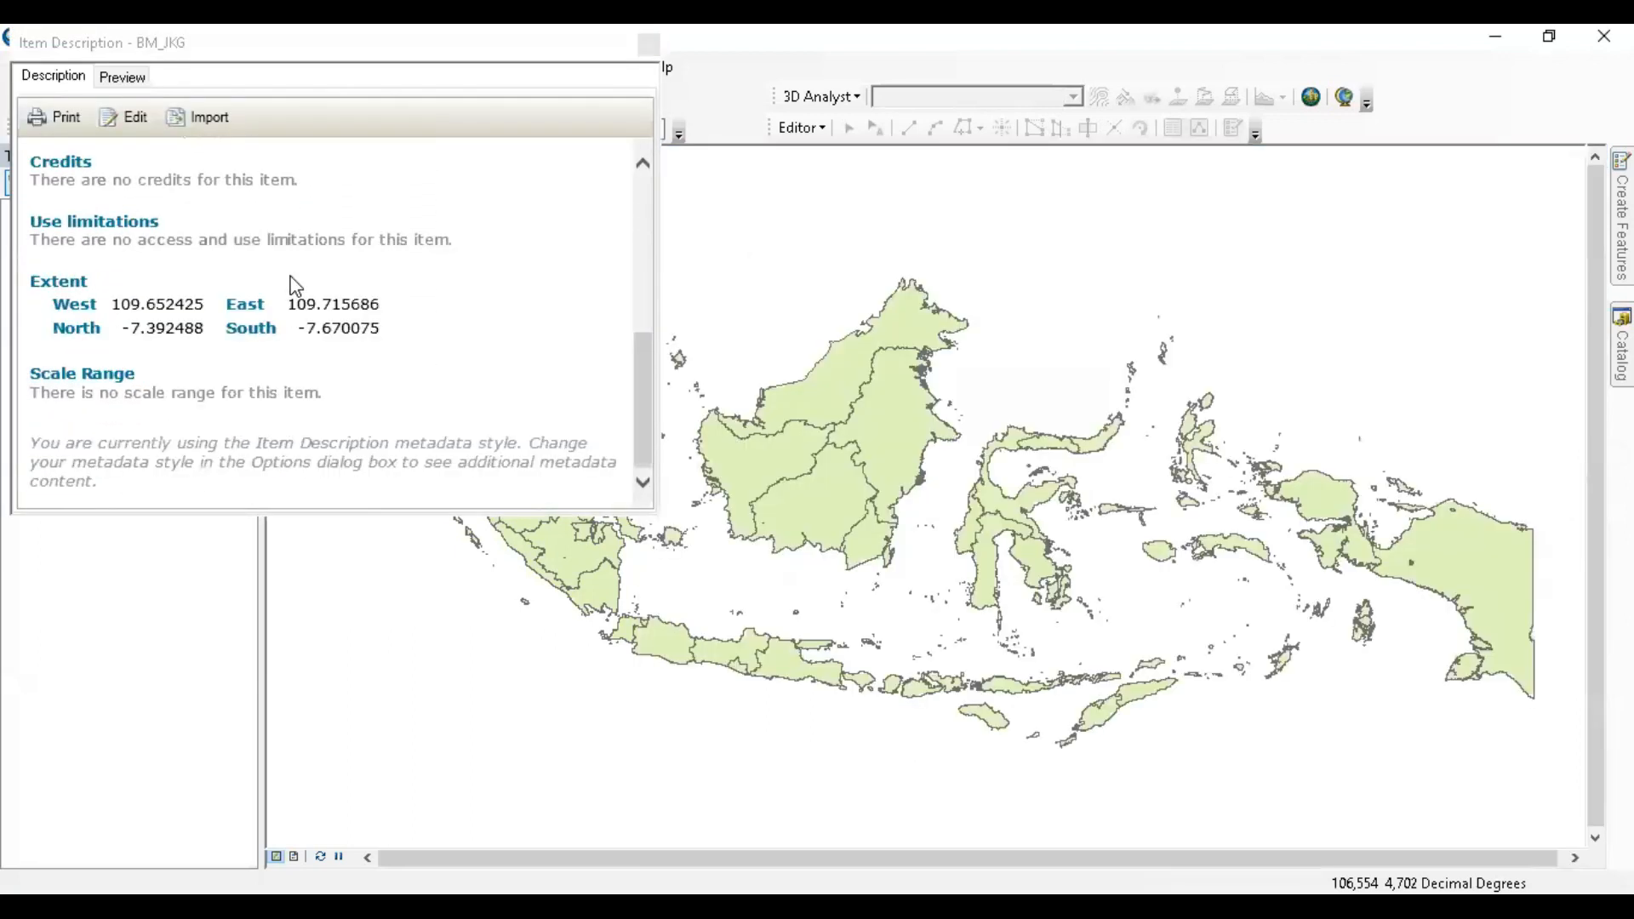
scroll(297, 289, "up", 6)
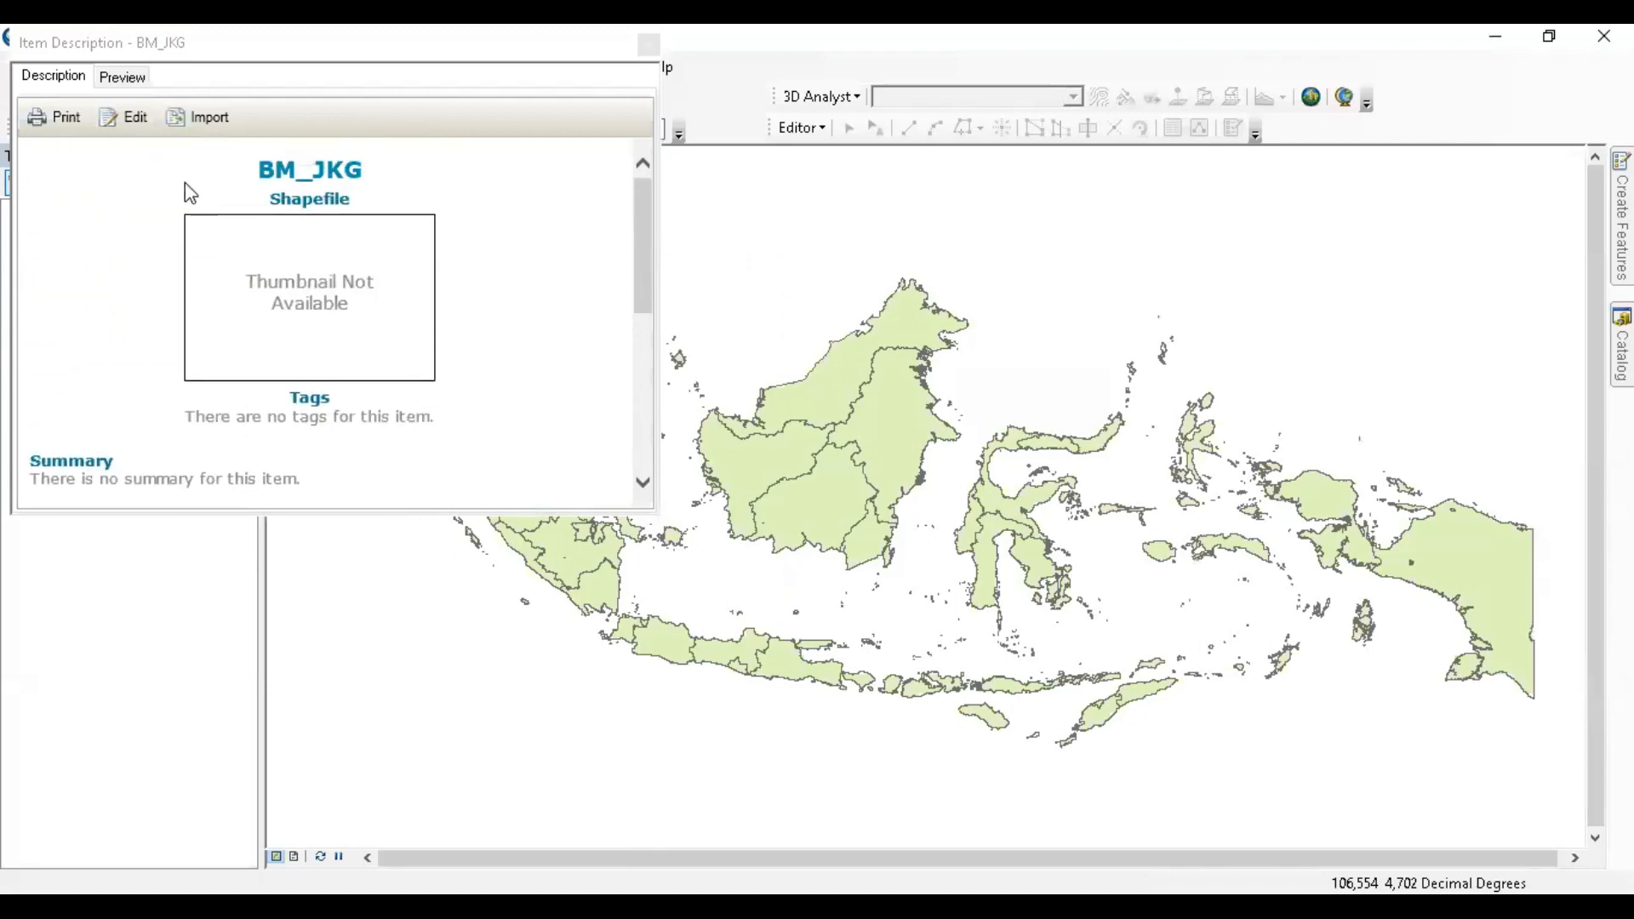
scroll(72, 393, "down", 2)
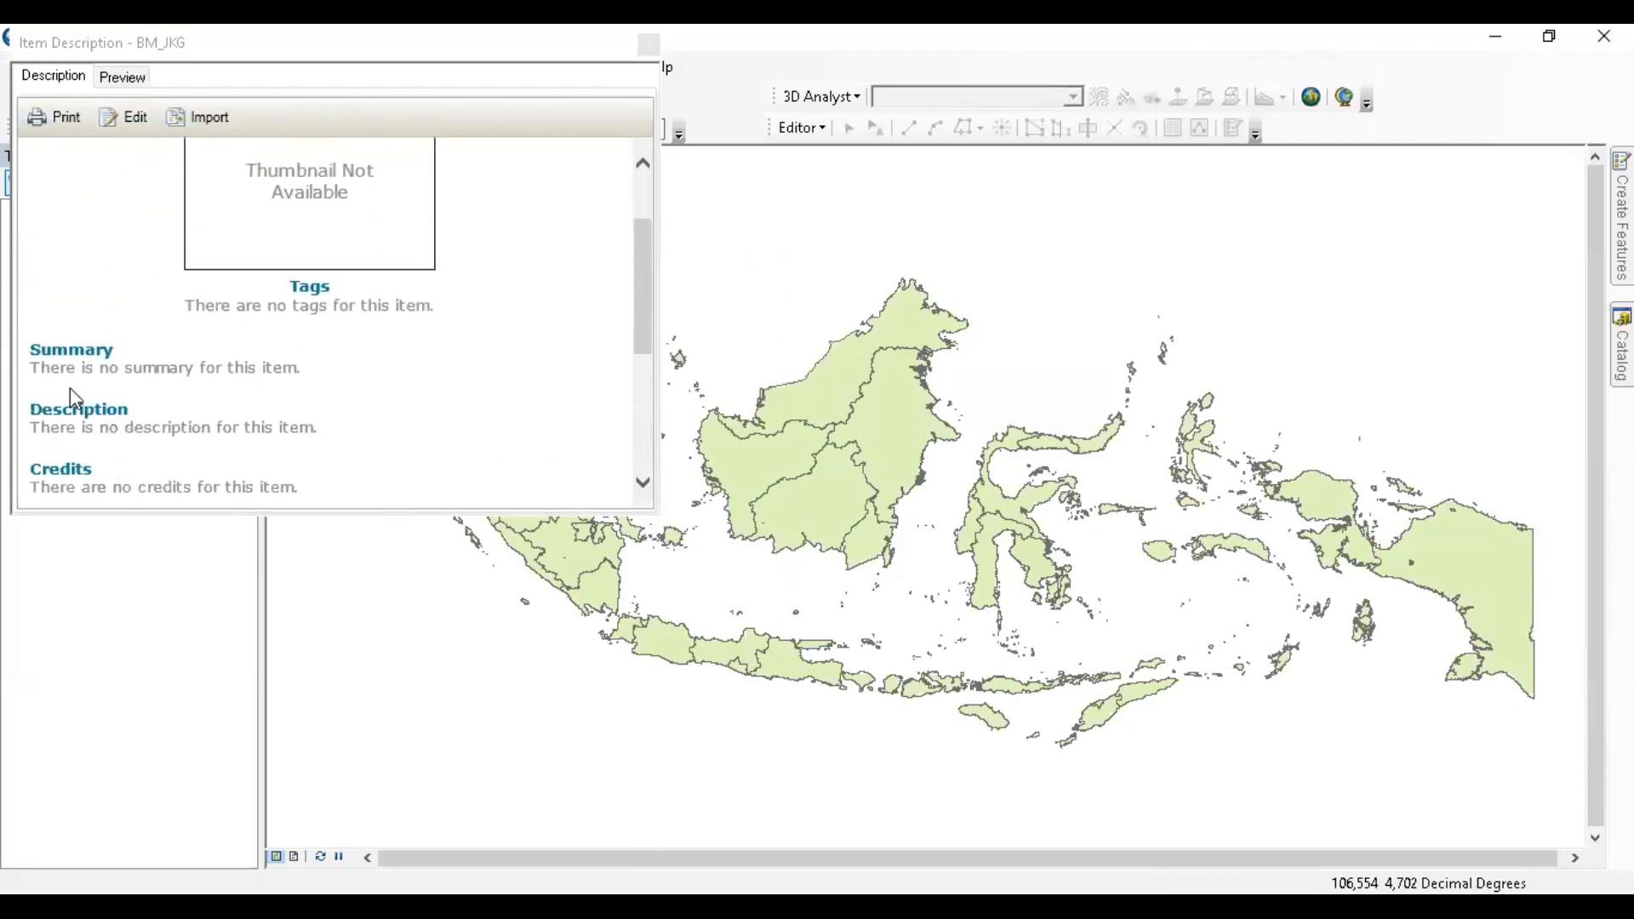
- Examine the Summary, Description, Credits and Scale Range entries of BM_JKG, then close the item description
left_click_drag(72, 368, 299, 379)
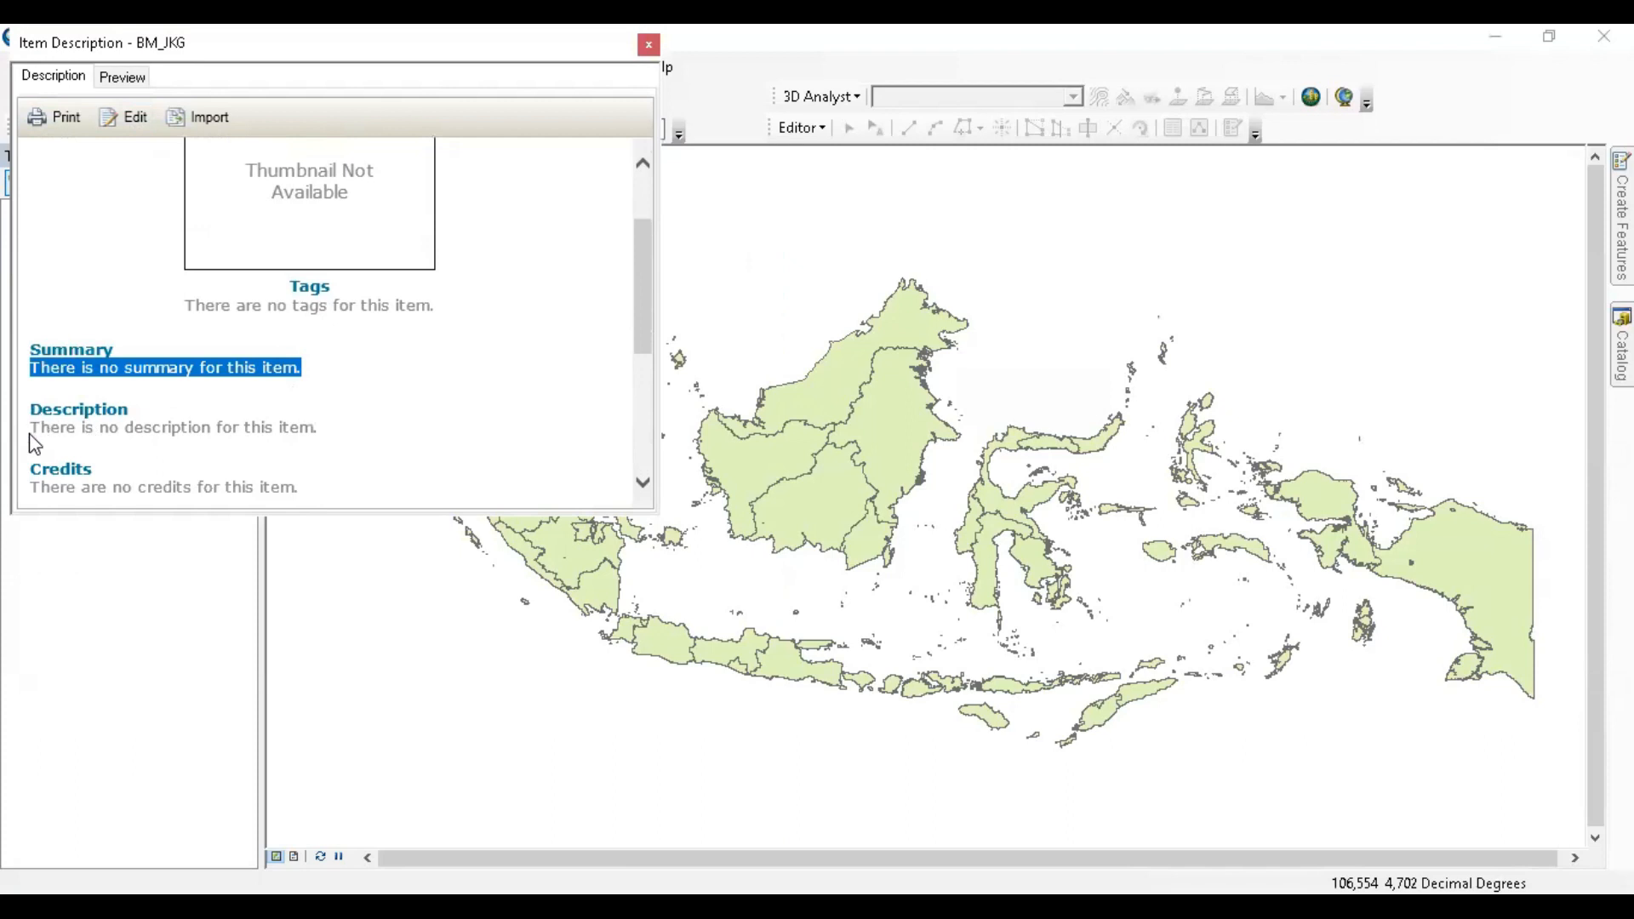
triple_click(186, 434)
scroll(320, 432, "down", 2)
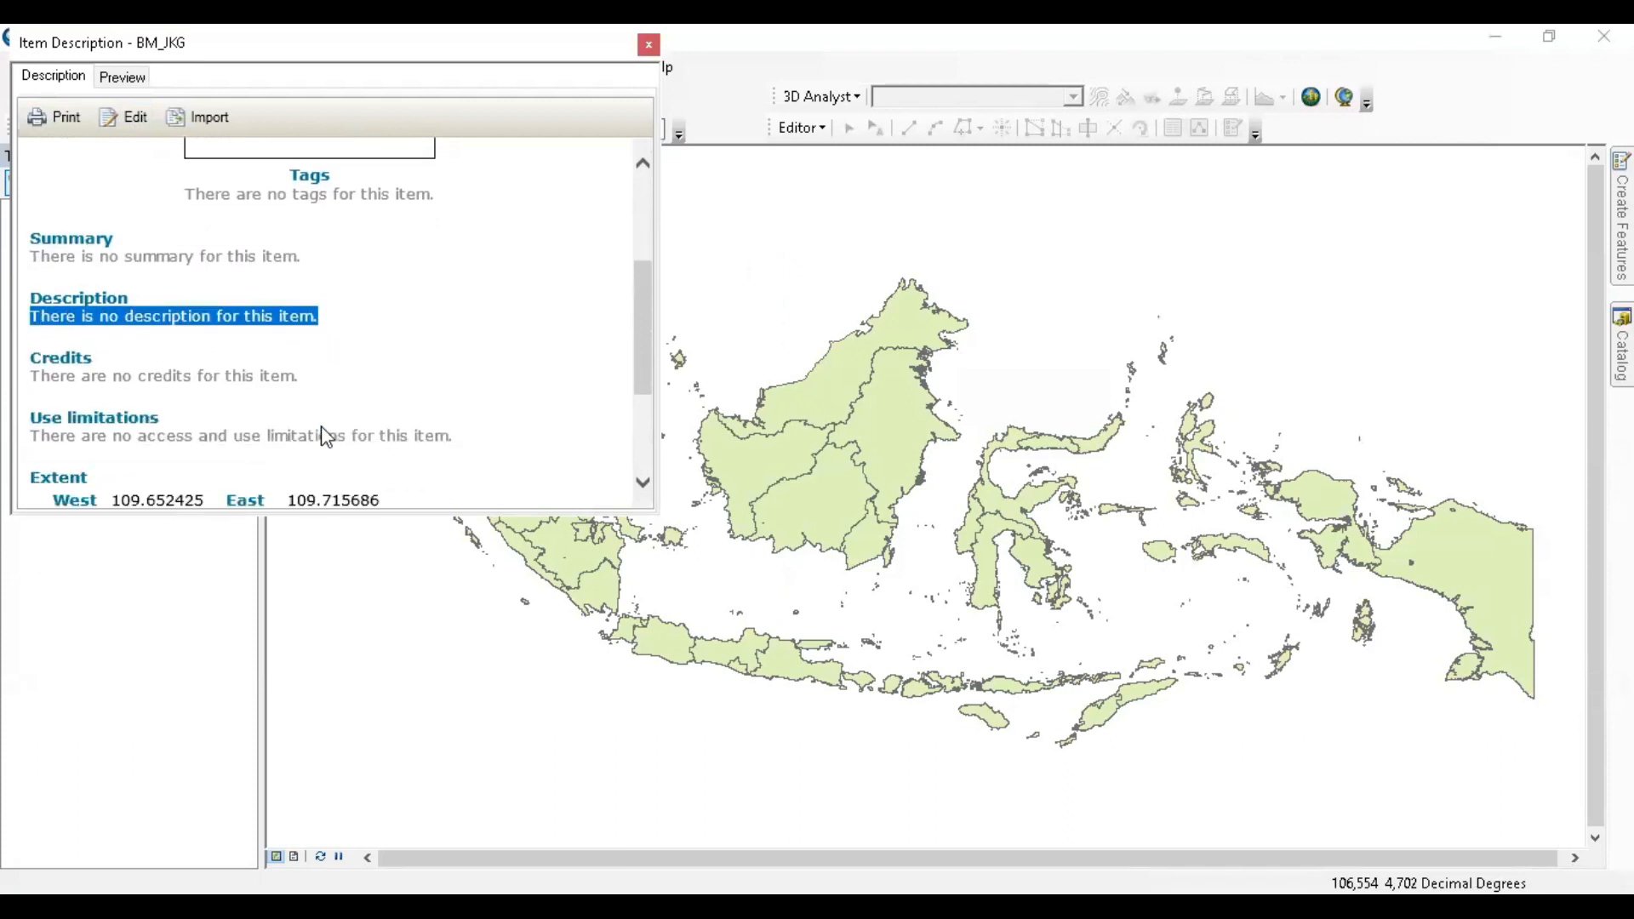
triple_click(38, 378)
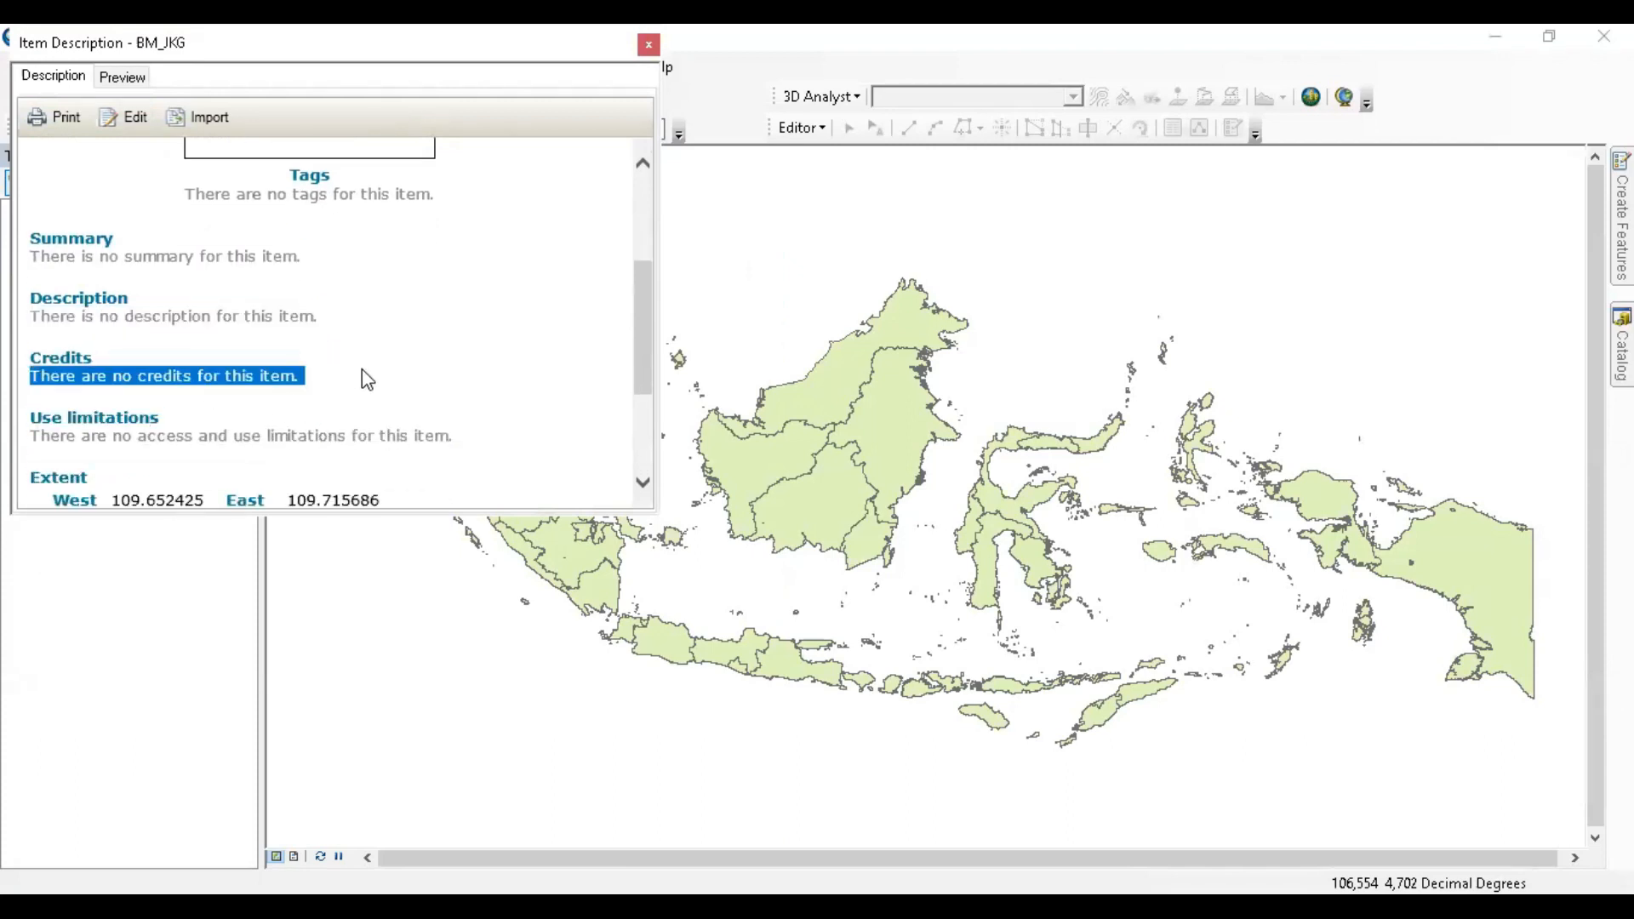
scroll(361, 369, "down", 2)
scroll(360, 370, "down", 2)
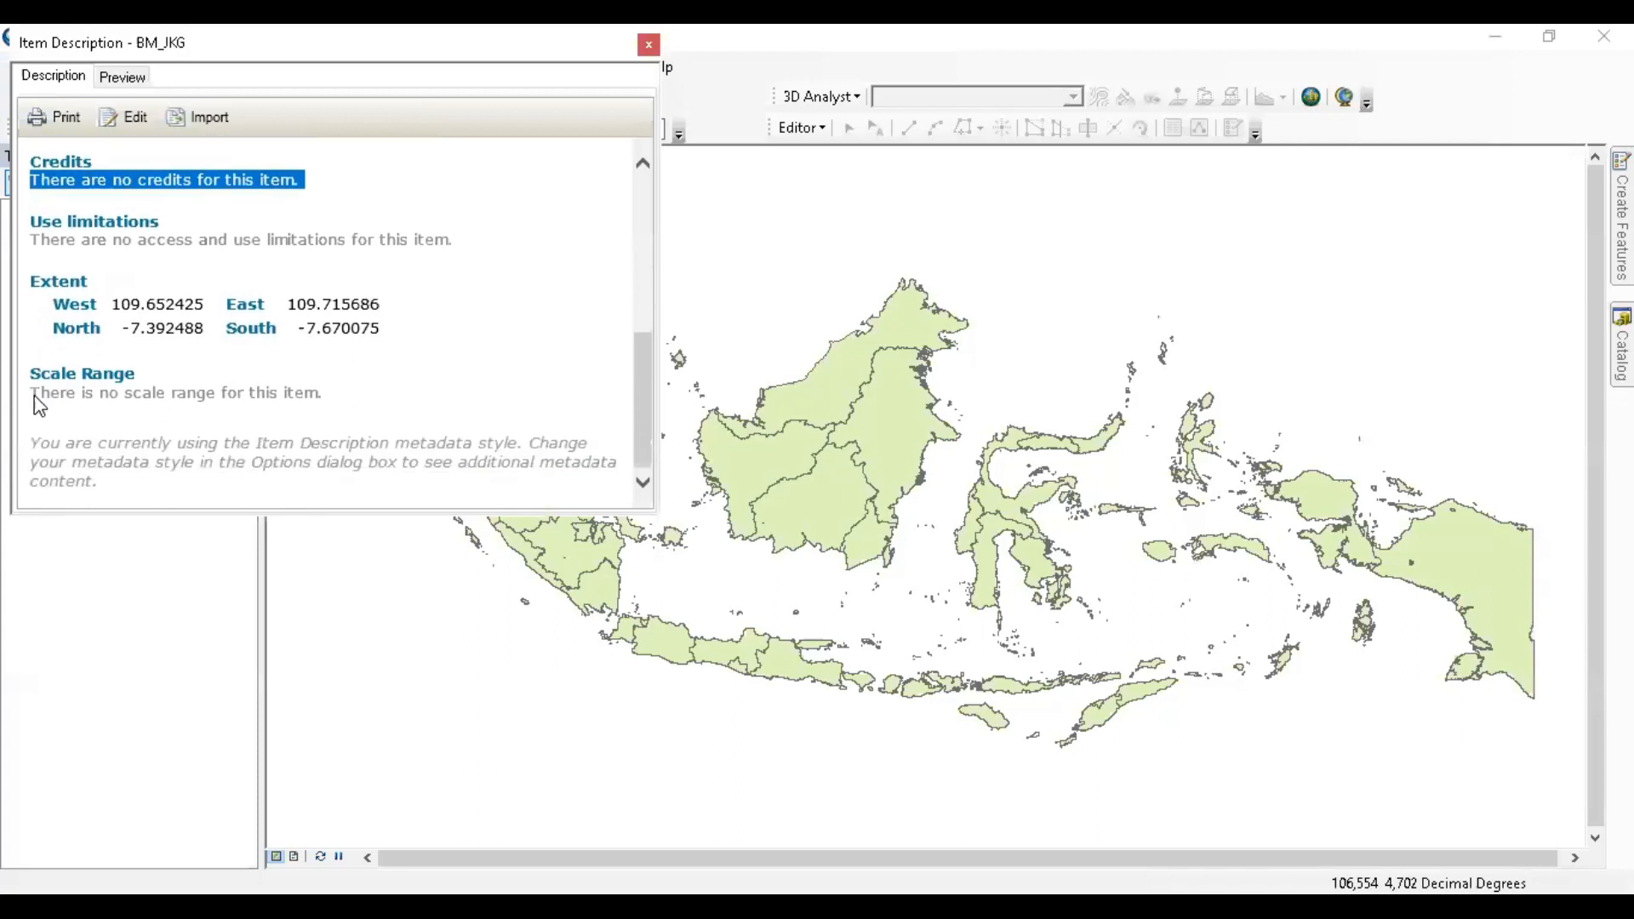
left_click(38, 402)
triple_click(350, 393)
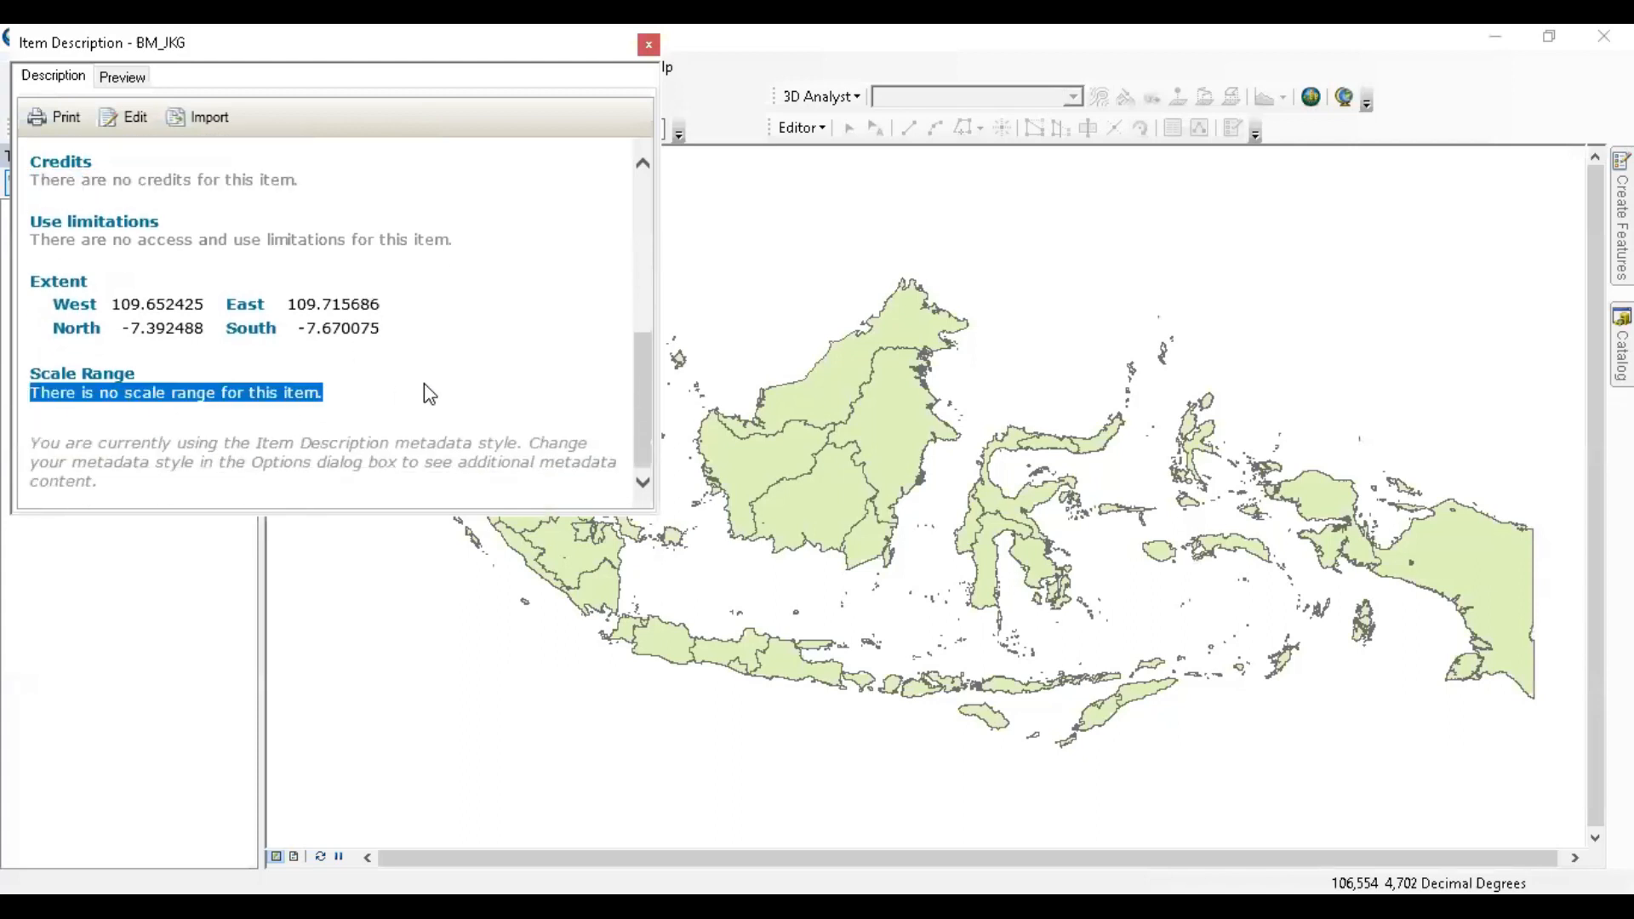
scroll(436, 383, "up", 5)
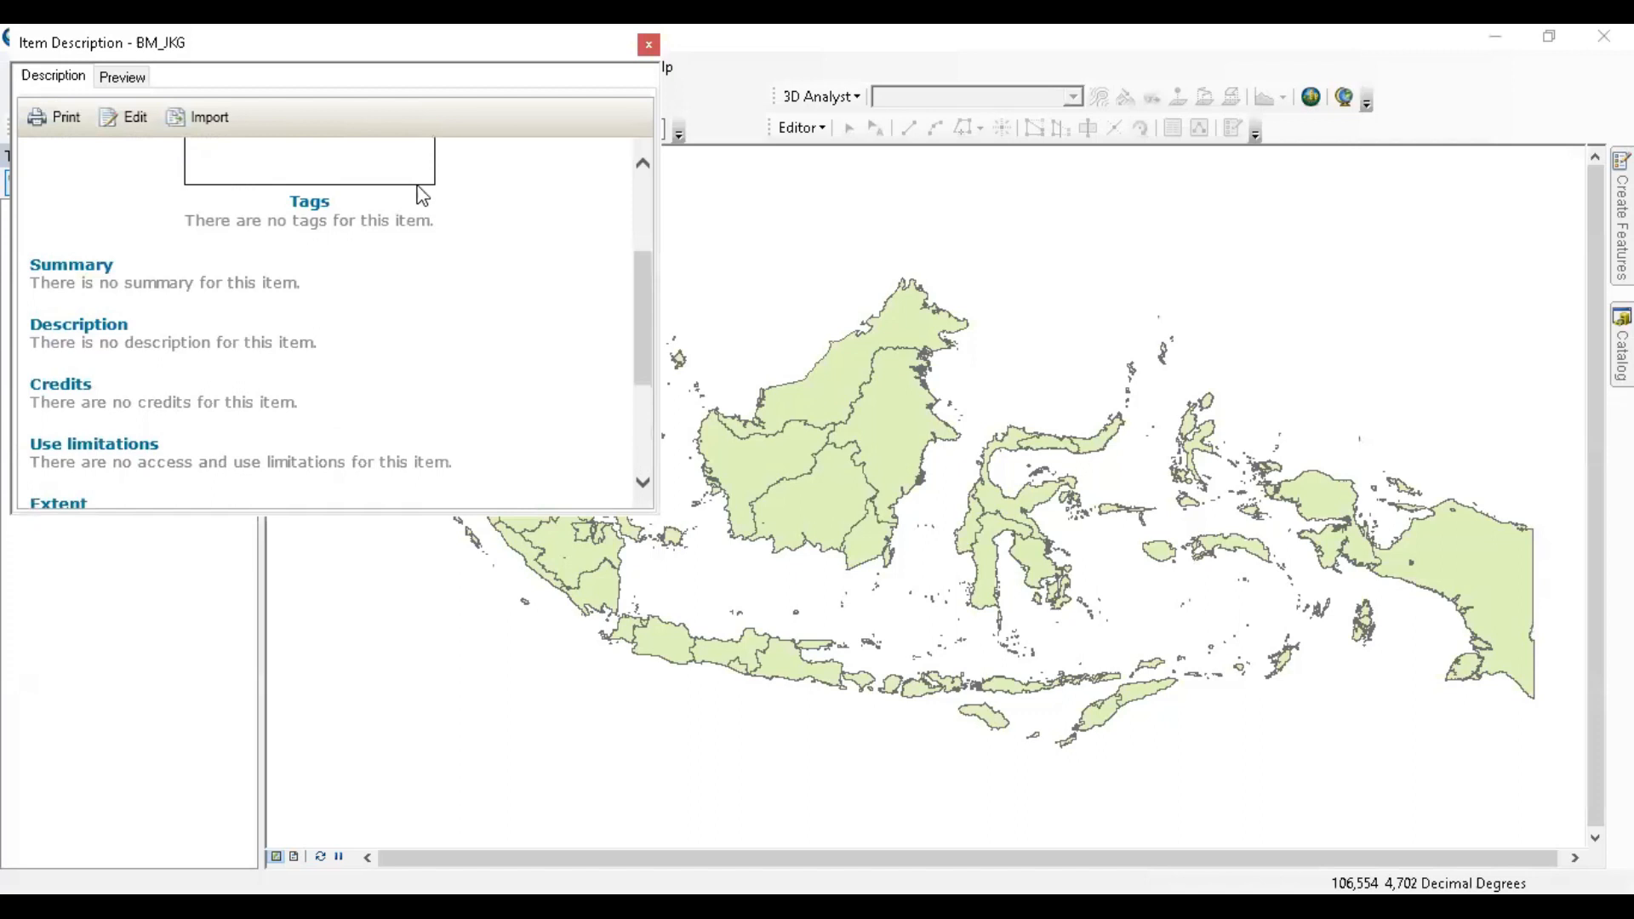
left_click(645, 44)
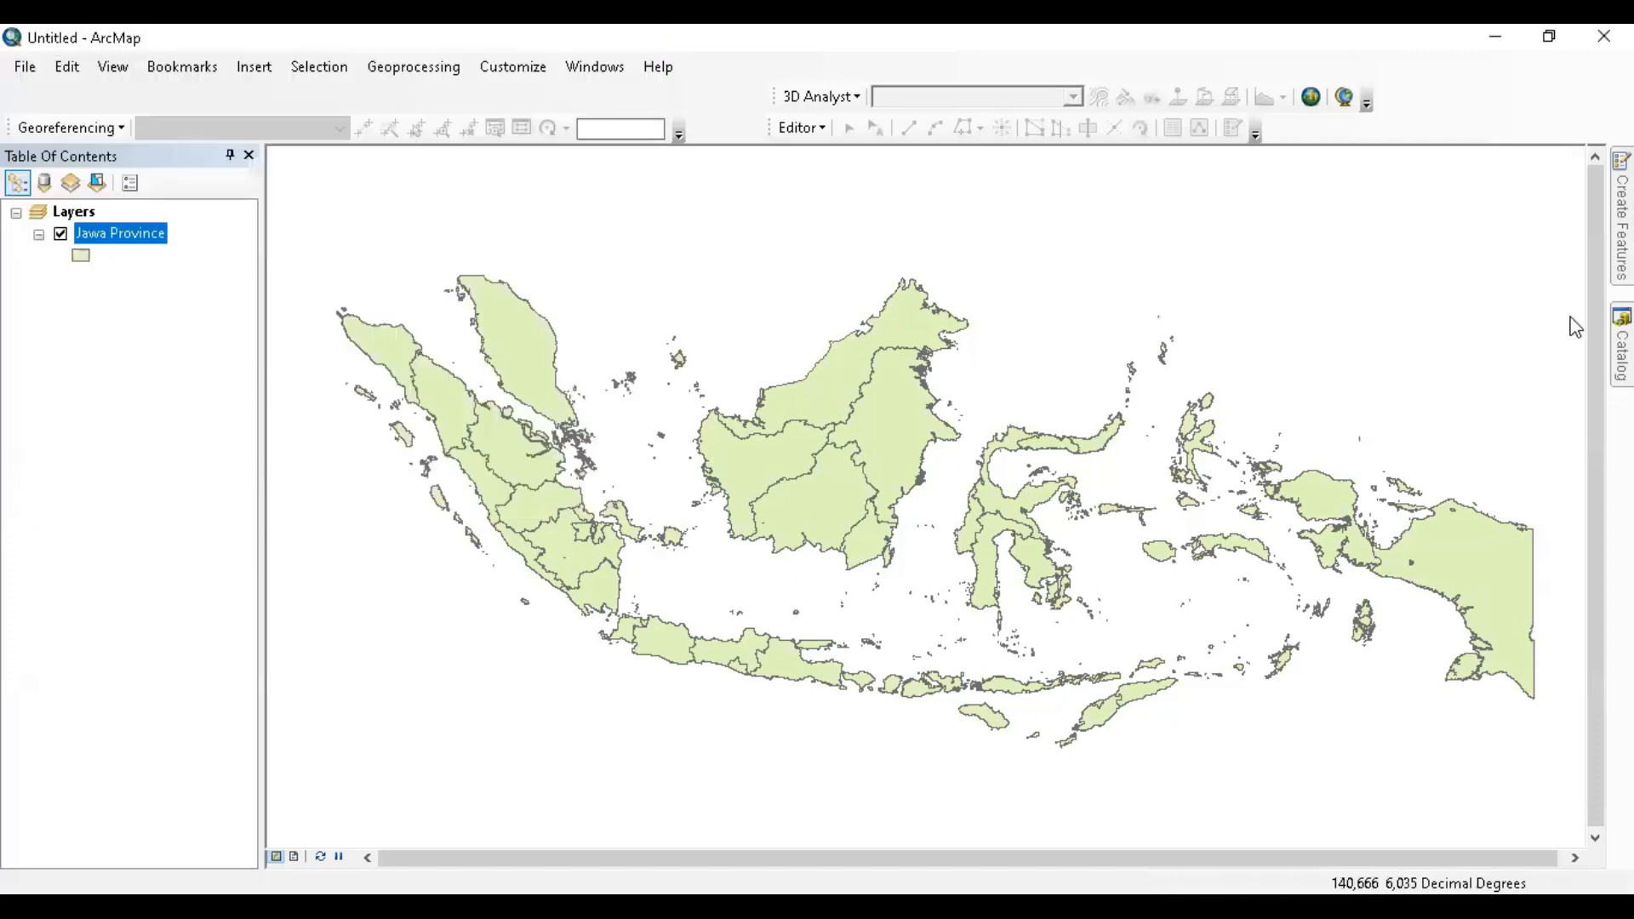
- Reopen the item description of BM_JKG.shp from the Catalog for editing and look through its editable metadata fields
left_click(1621, 345)
left_click(877, 363)
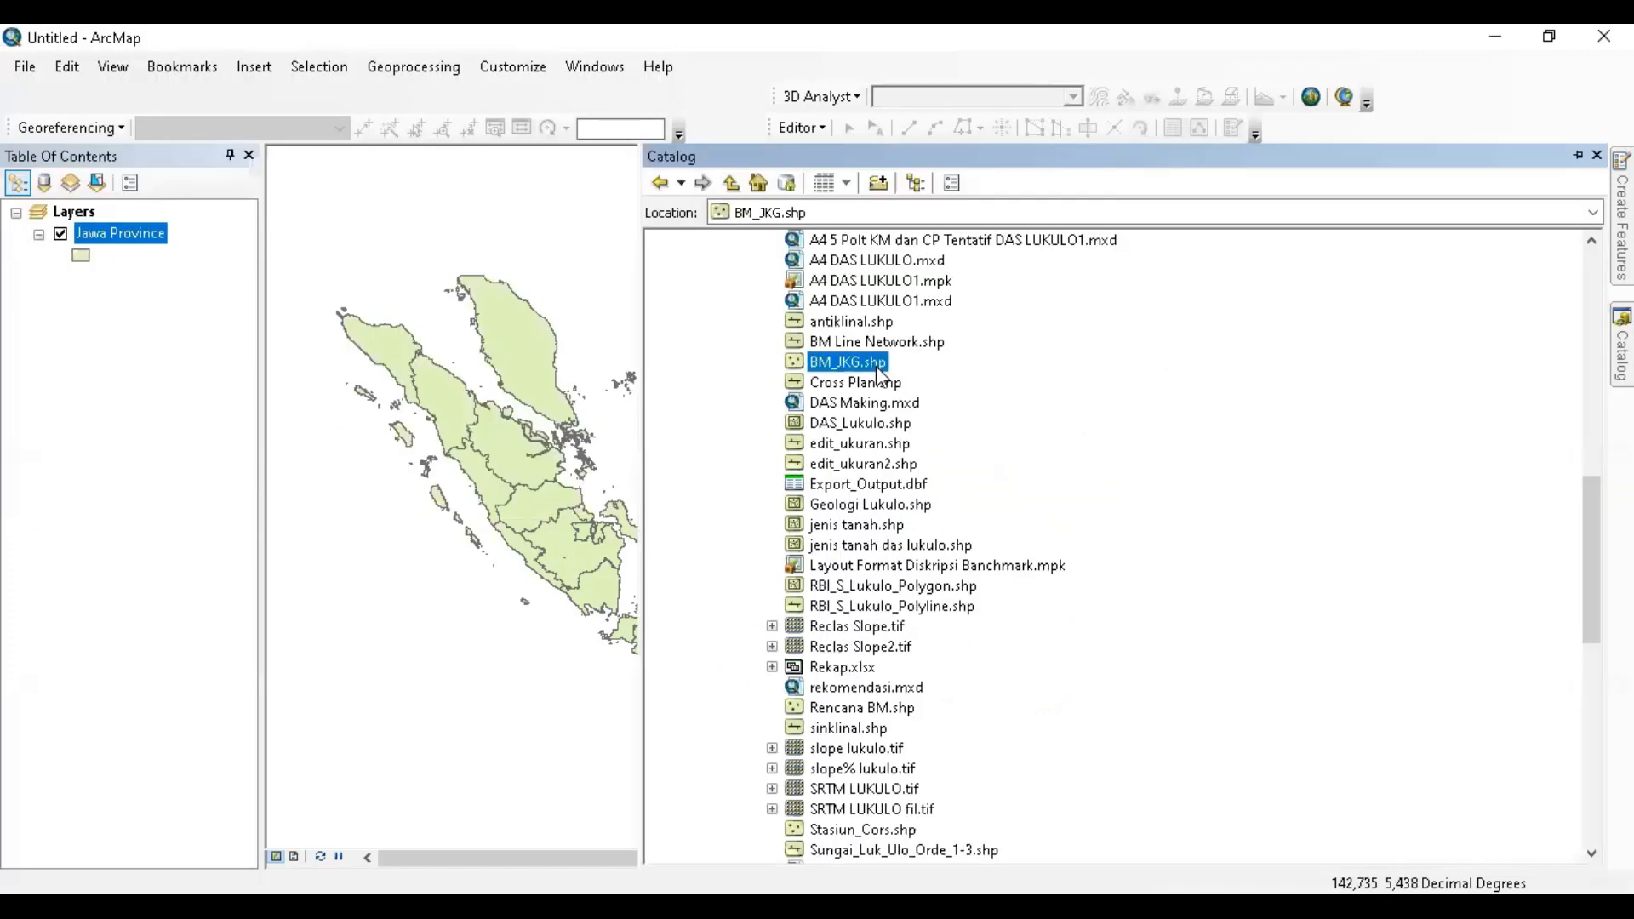
right_click(876, 366)
left_click(978, 580)
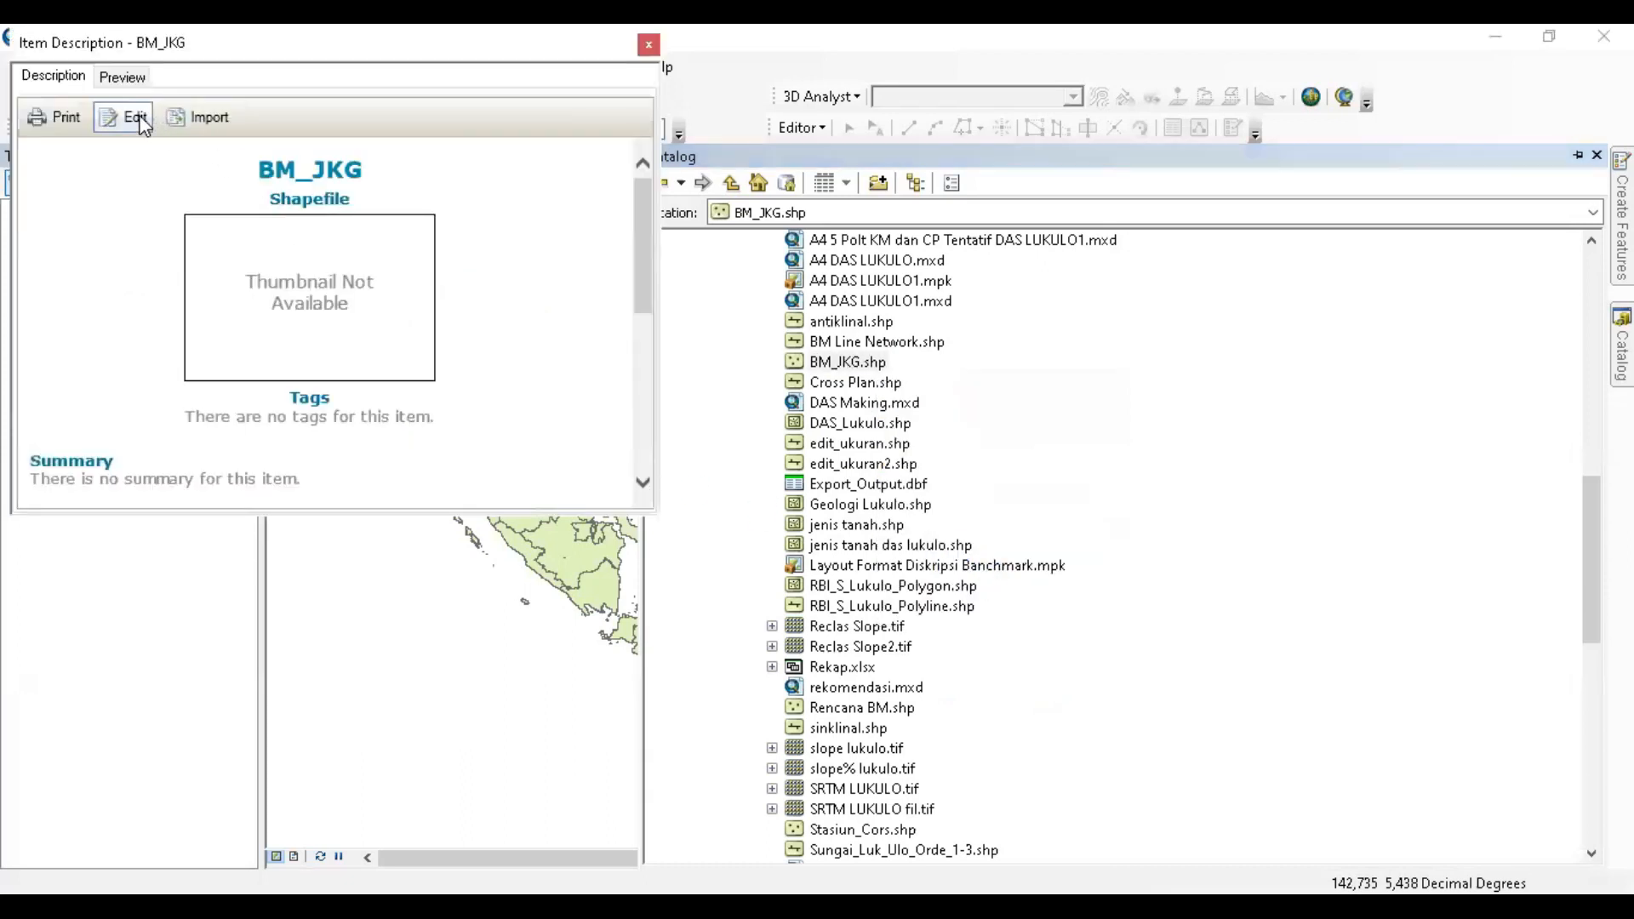
left_click(133, 119)
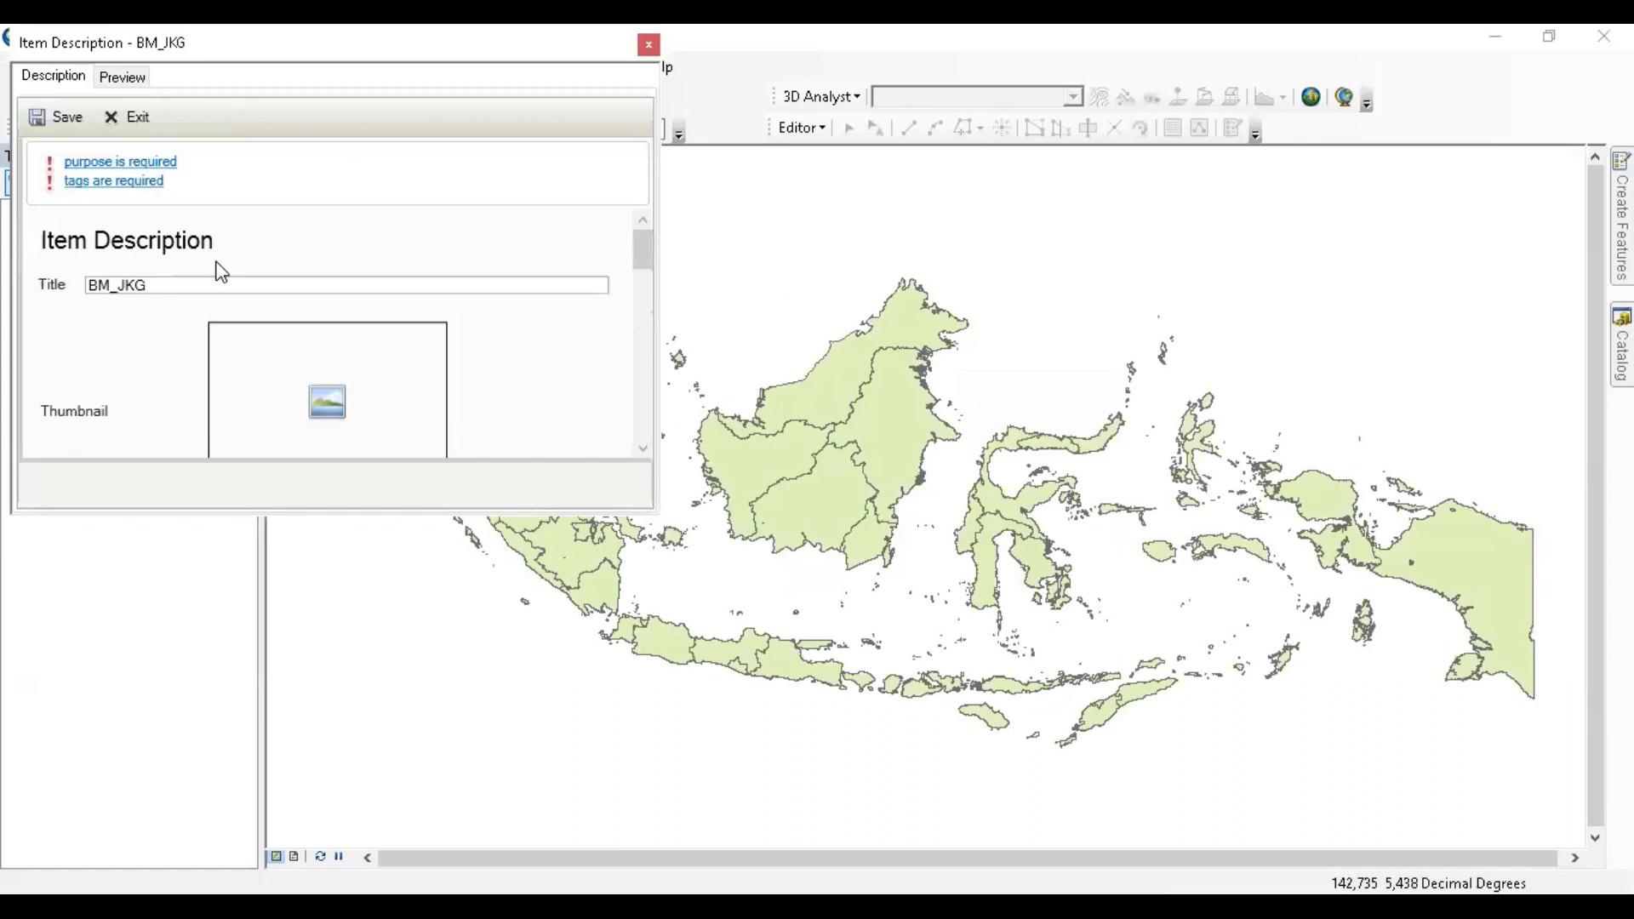
scroll(192, 310, "down", 5)
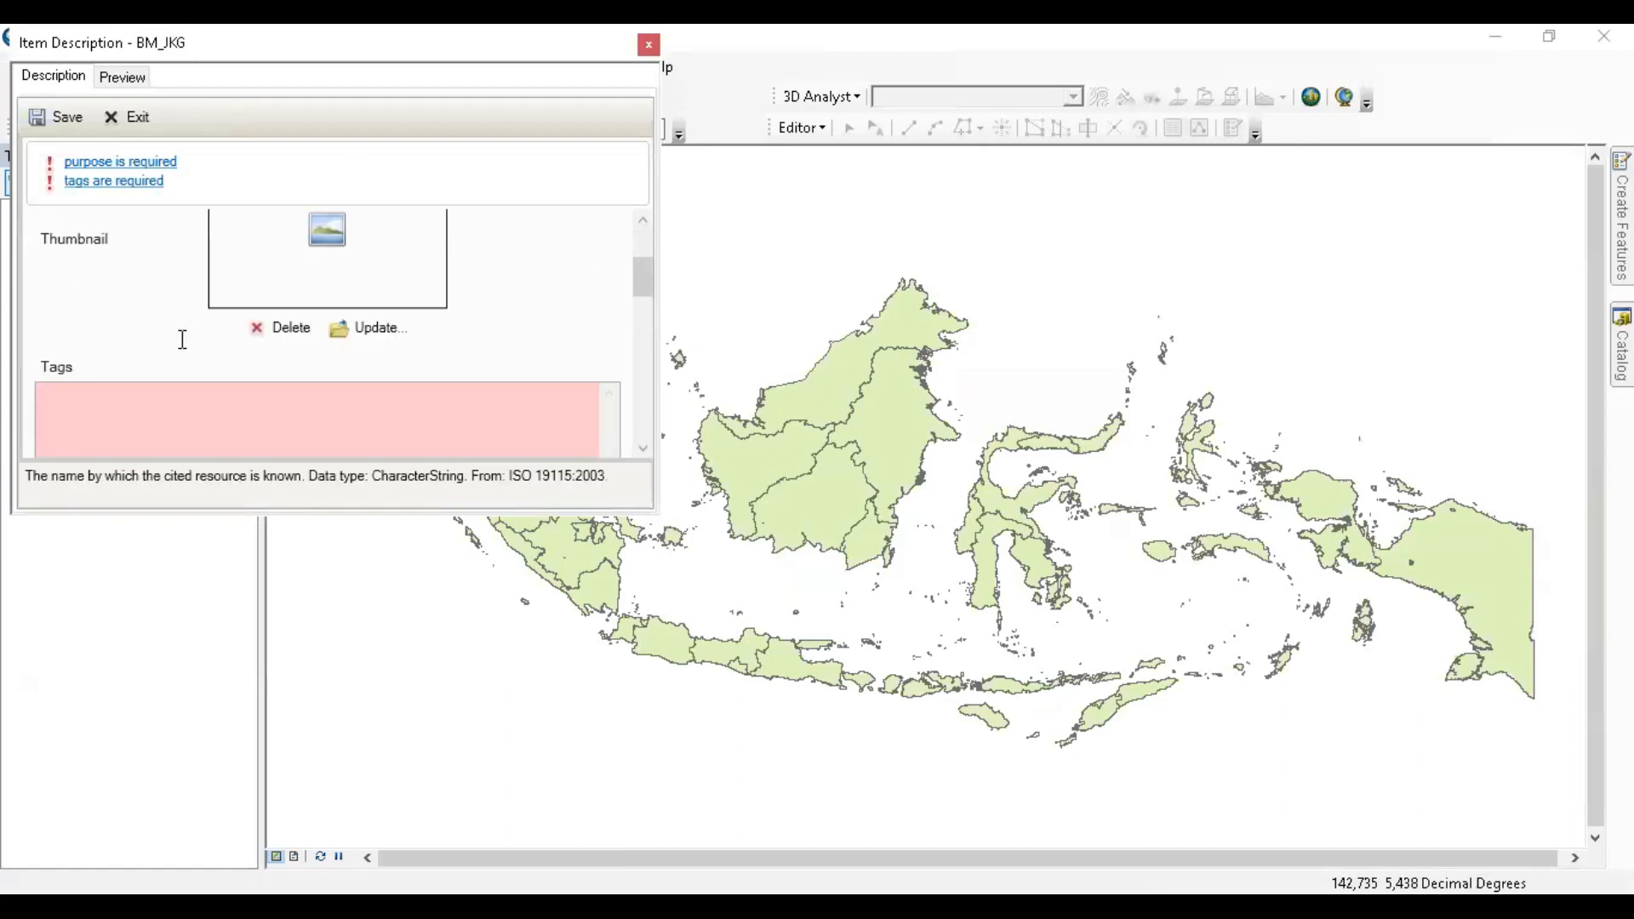
scroll(163, 358, "down", 10)
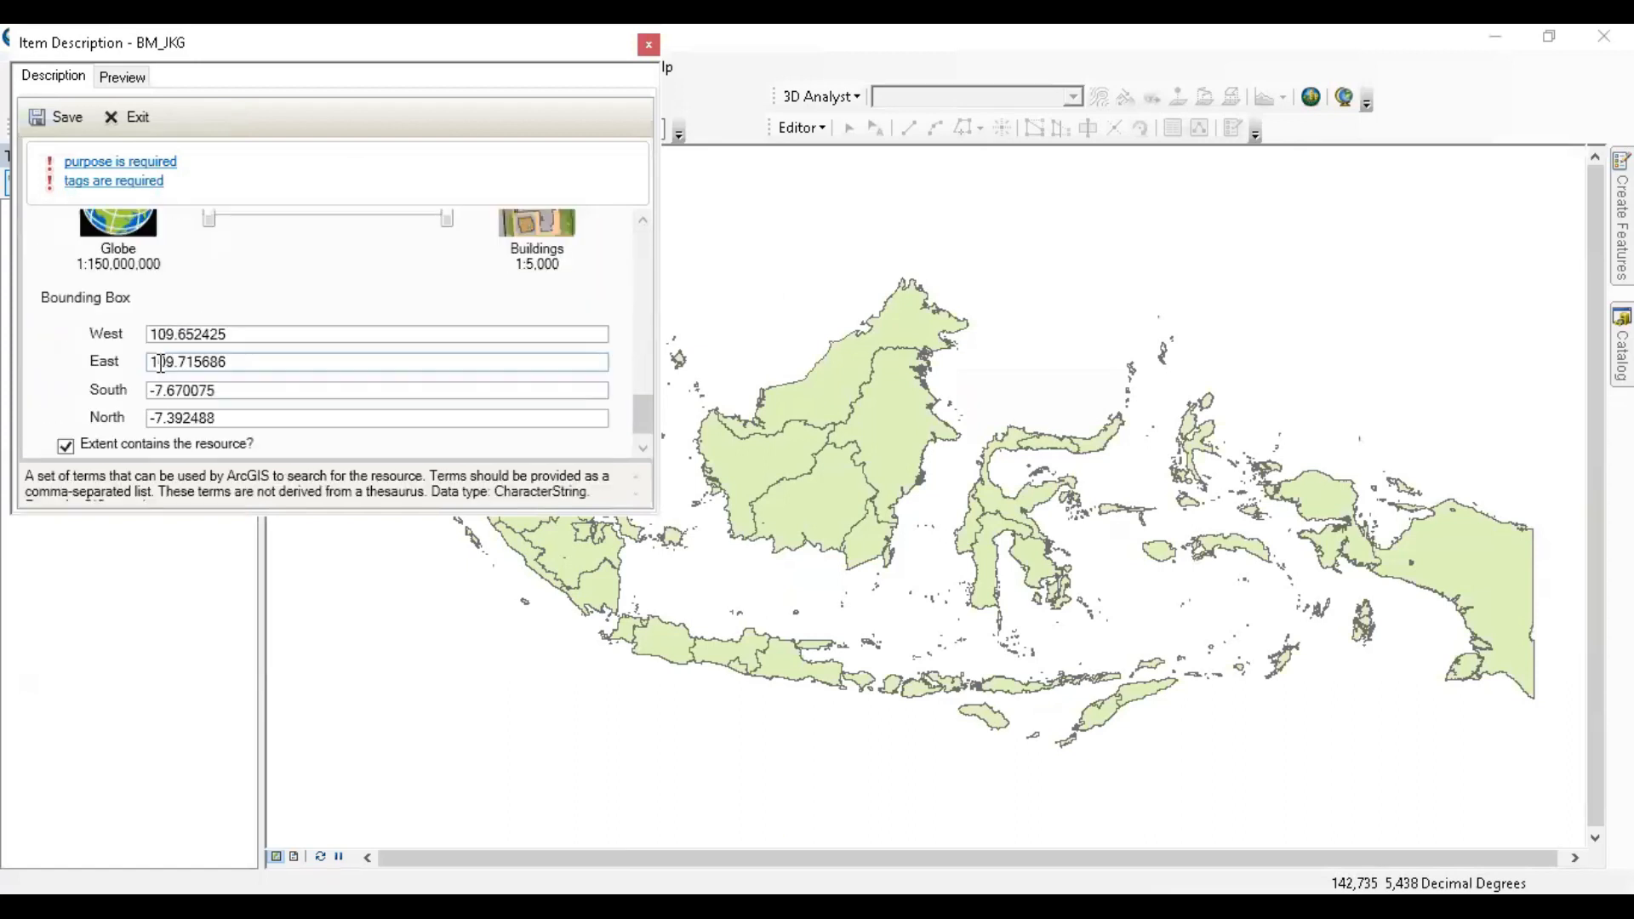
- Set the appropriate scale range of BM_JKG to run from City 1:50,000 to Buildings 1:5,000
scroll(223, 302, "up", 2)
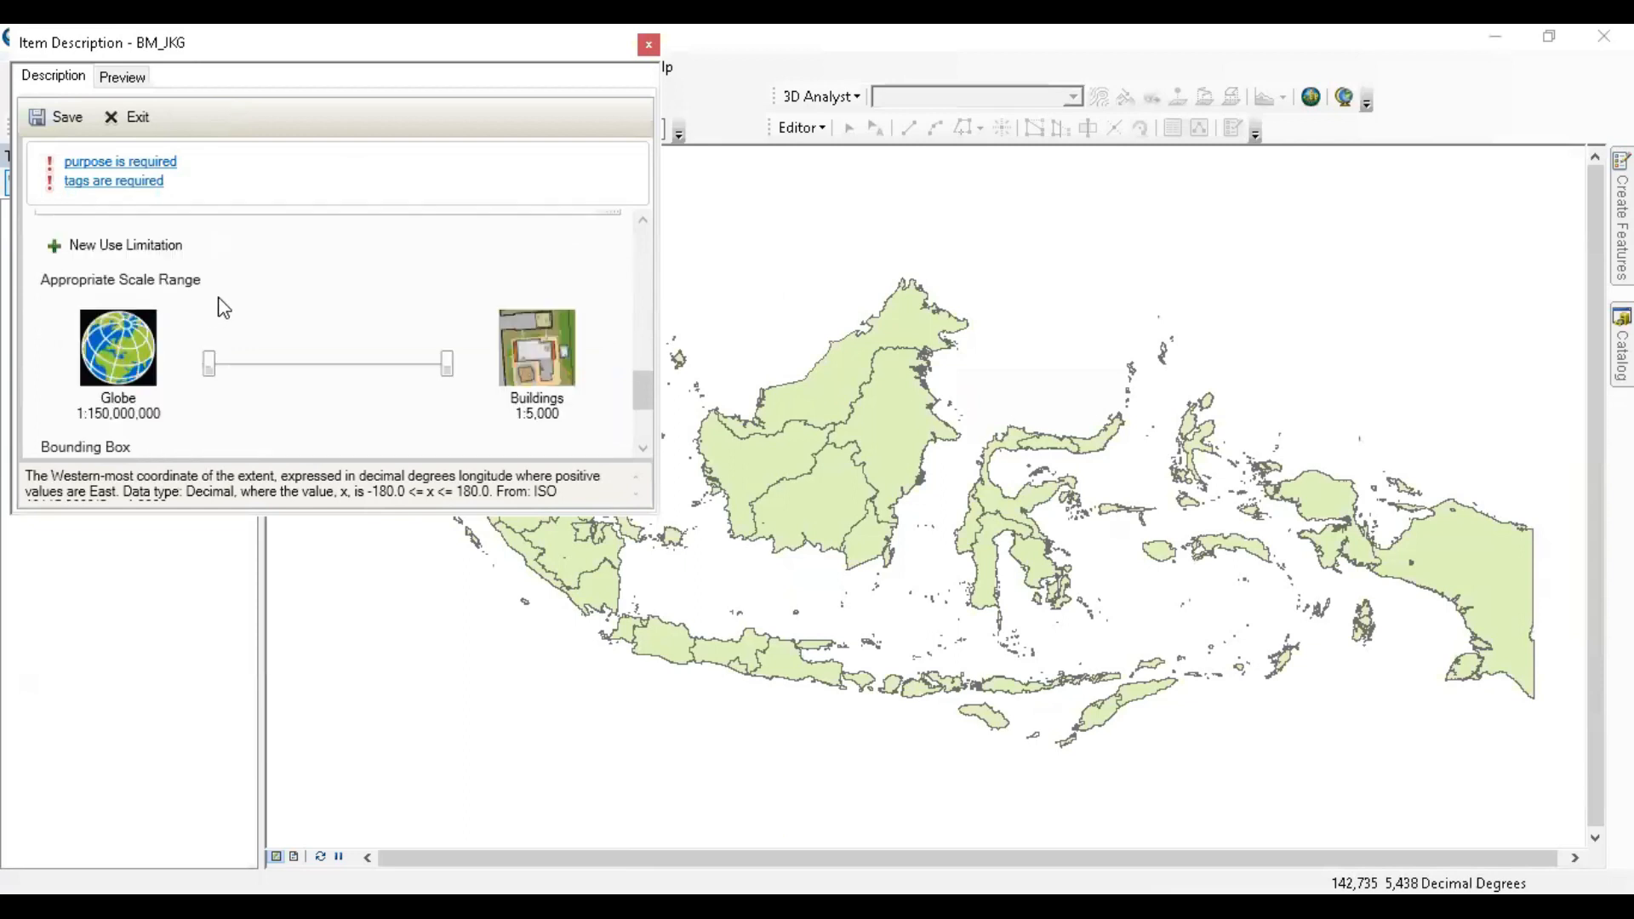
scroll(219, 303, "down", 1)
left_click_drag(211, 310, 400, 324)
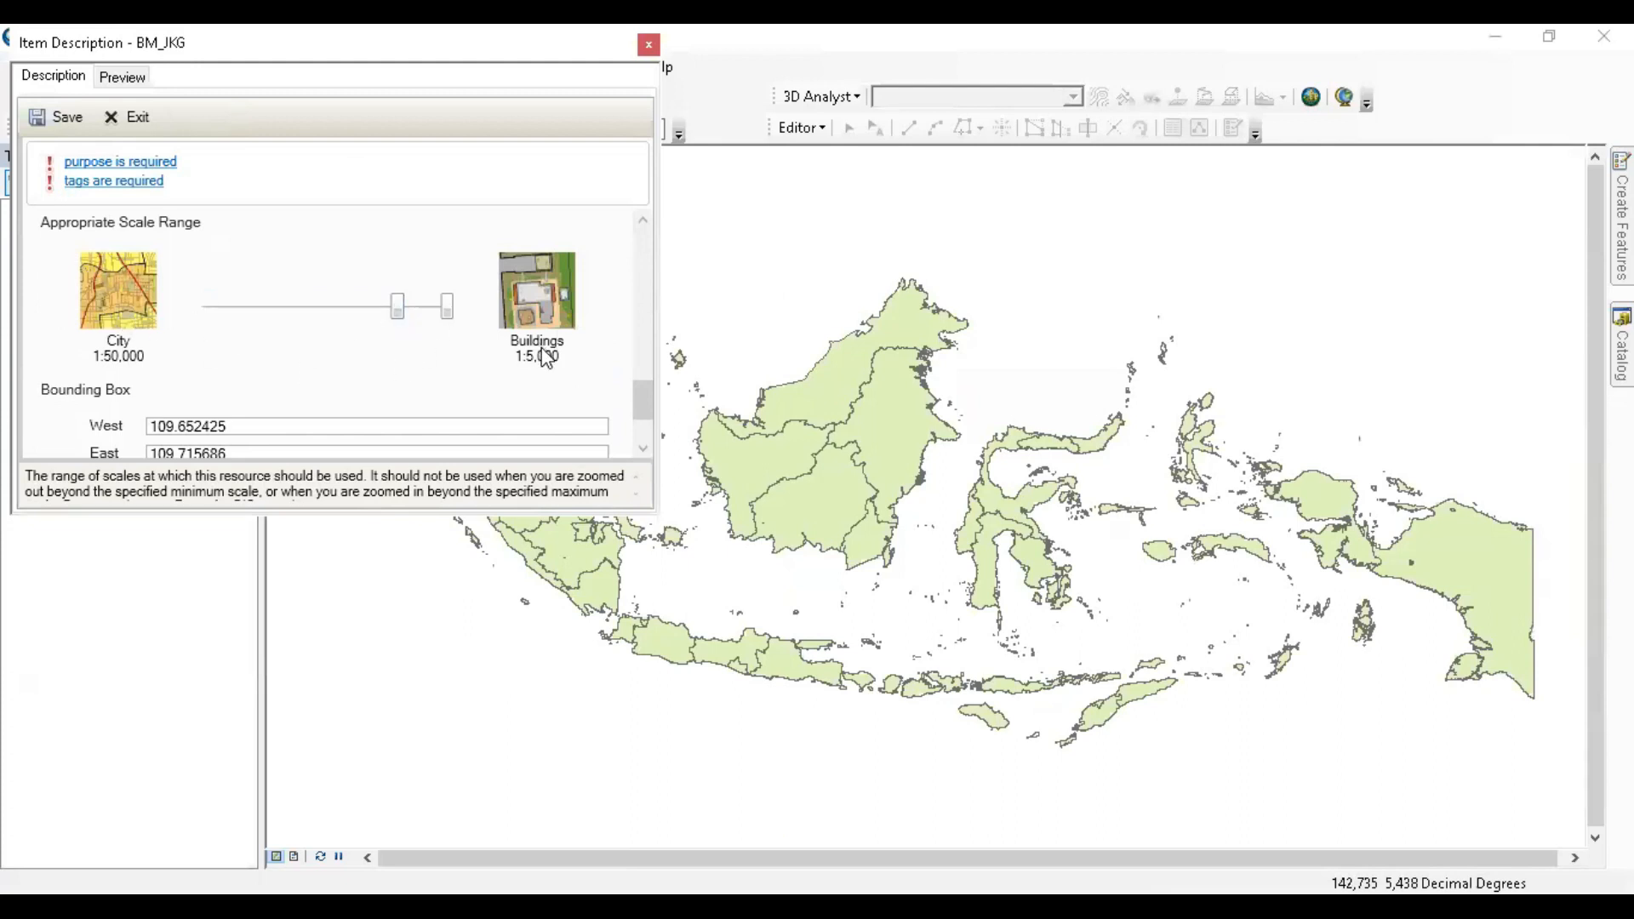
scroll(407, 356, "down", 3)
scroll(403, 362, "up", 5)
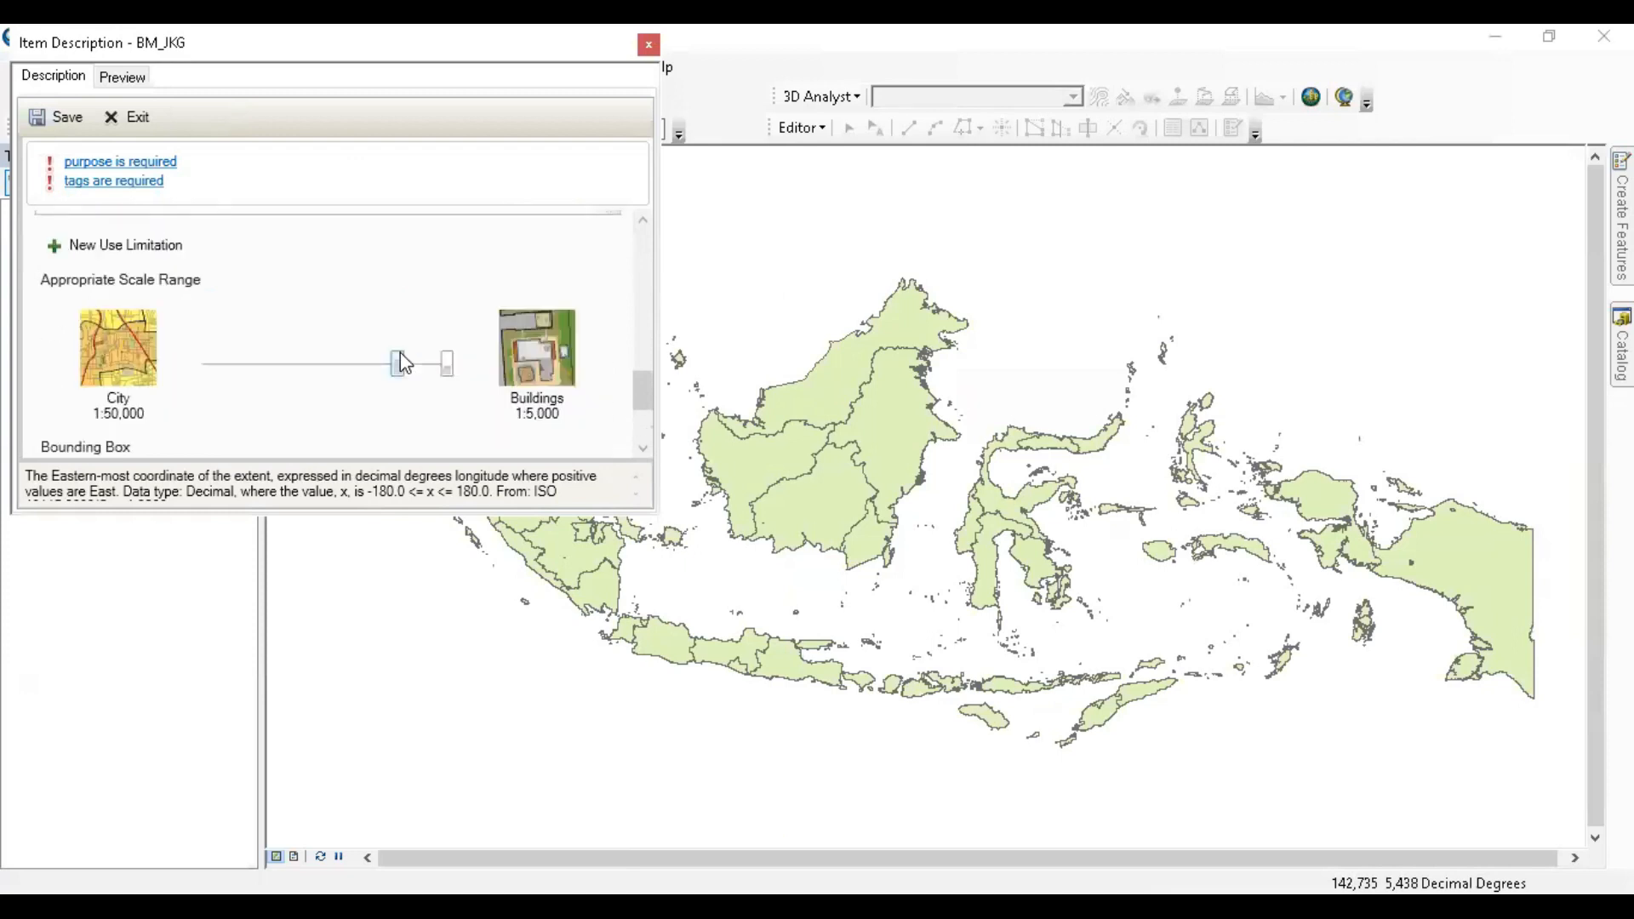
- Enter the creator's name in the Credits field of BM_JKG and save the metadata edits
left_click(252, 308)
scroll(238, 340, "up", 2)
left_click(230, 365)
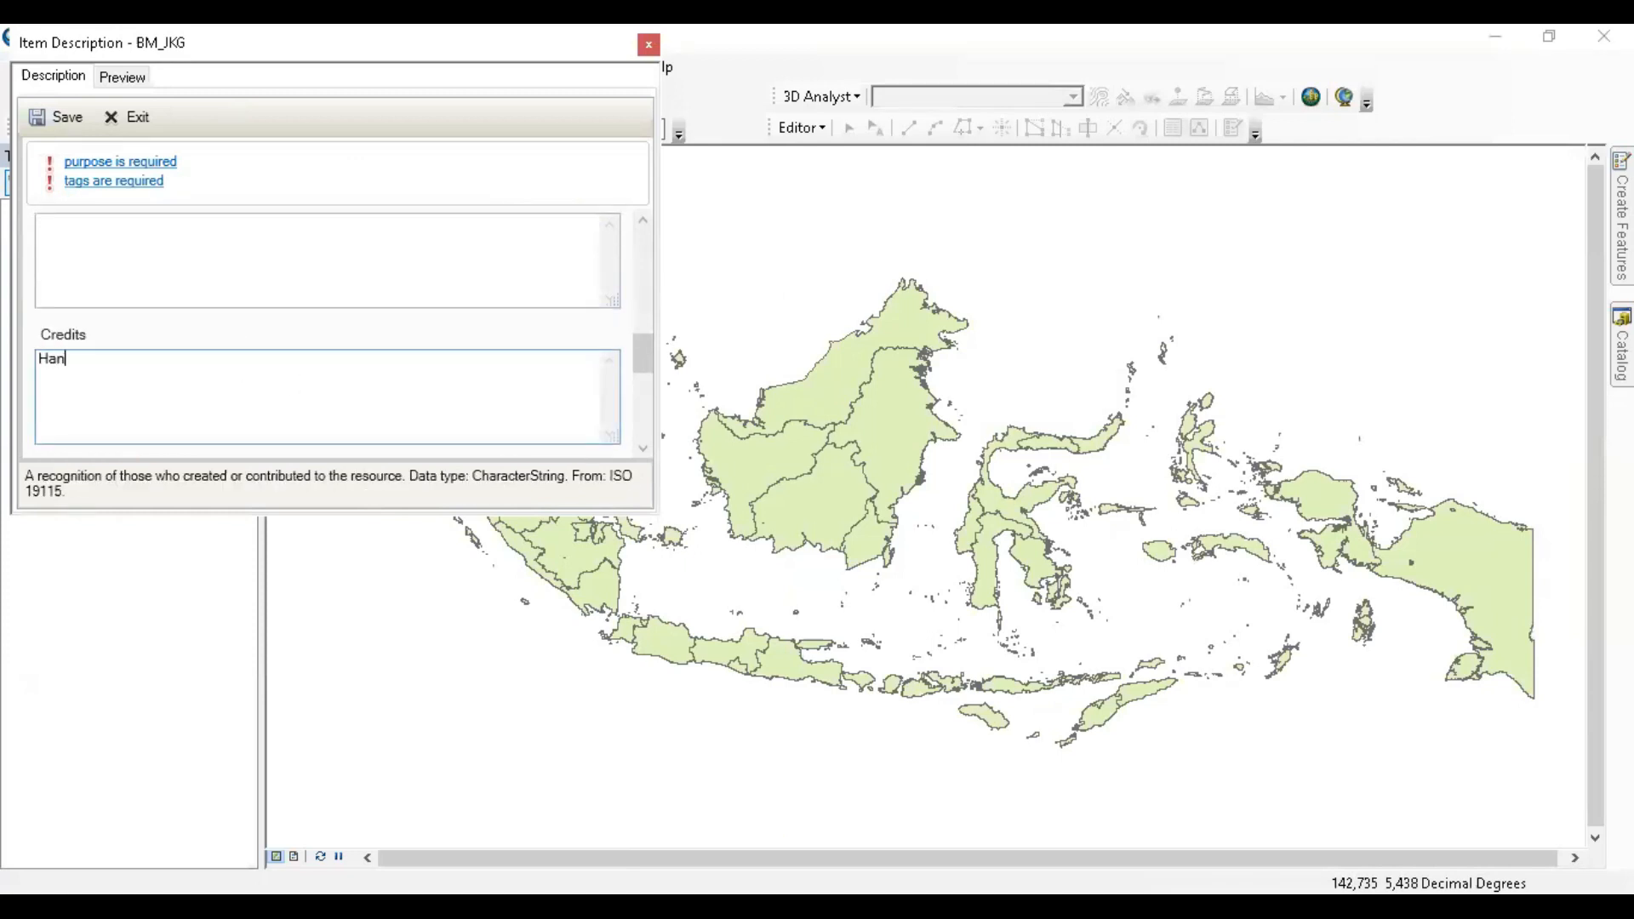
scroll(197, 271, "up", 10)
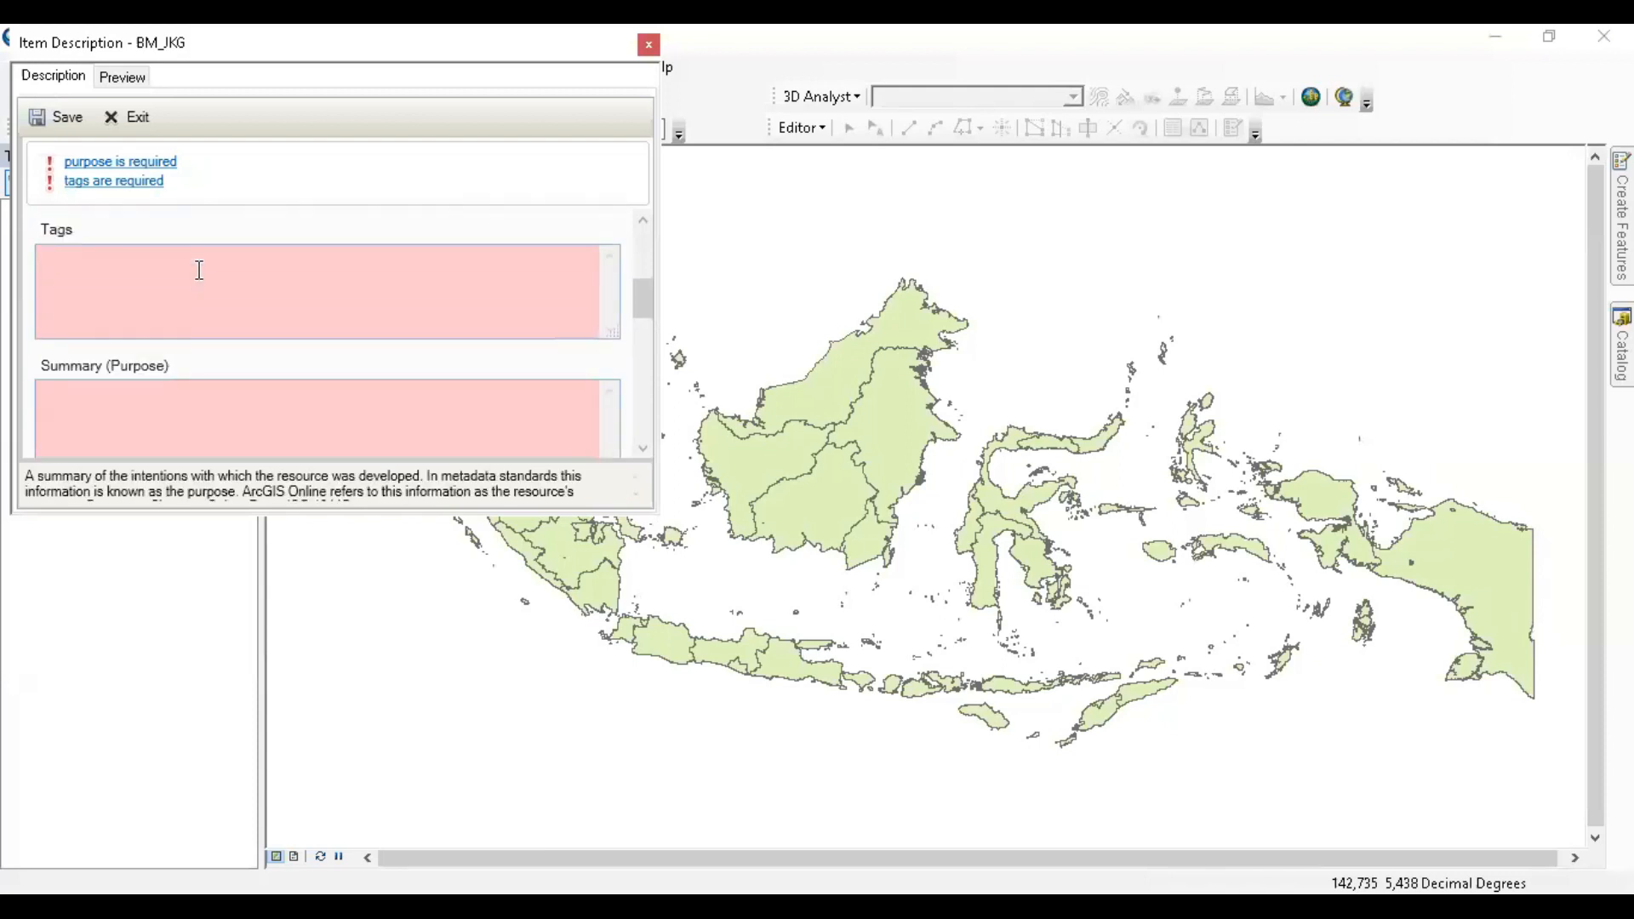
left_click(40, 117)
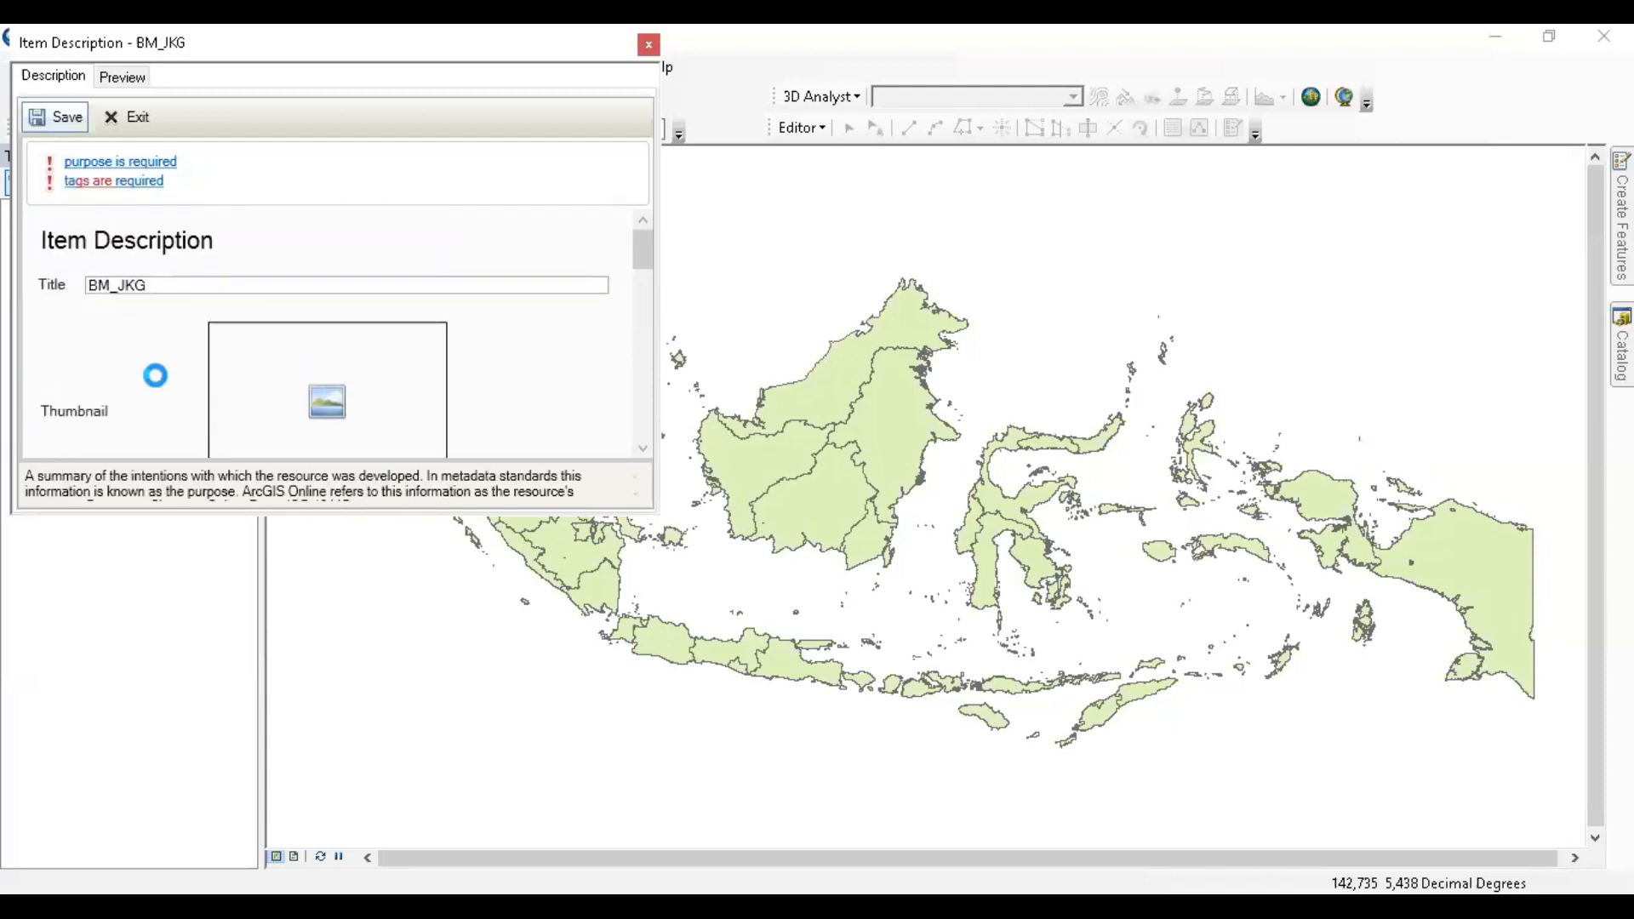
- Check the saved Credits and Scale Range entries of BM_JKG and close the item description
scroll(283, 300, "down", 3)
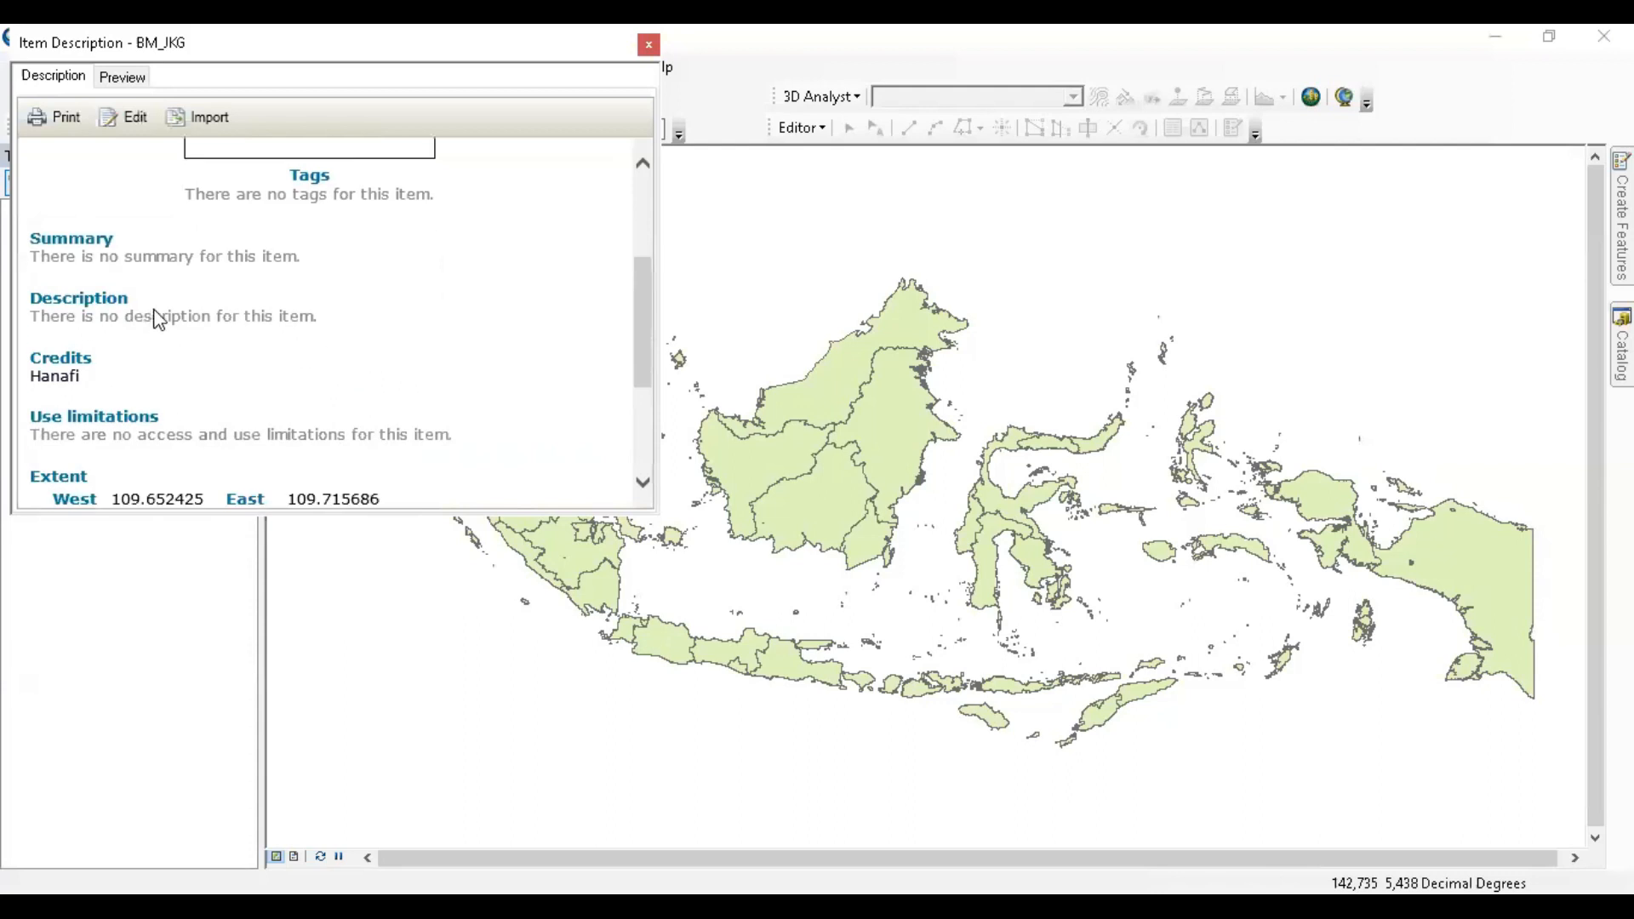
scroll(256, 323, "down", 3)
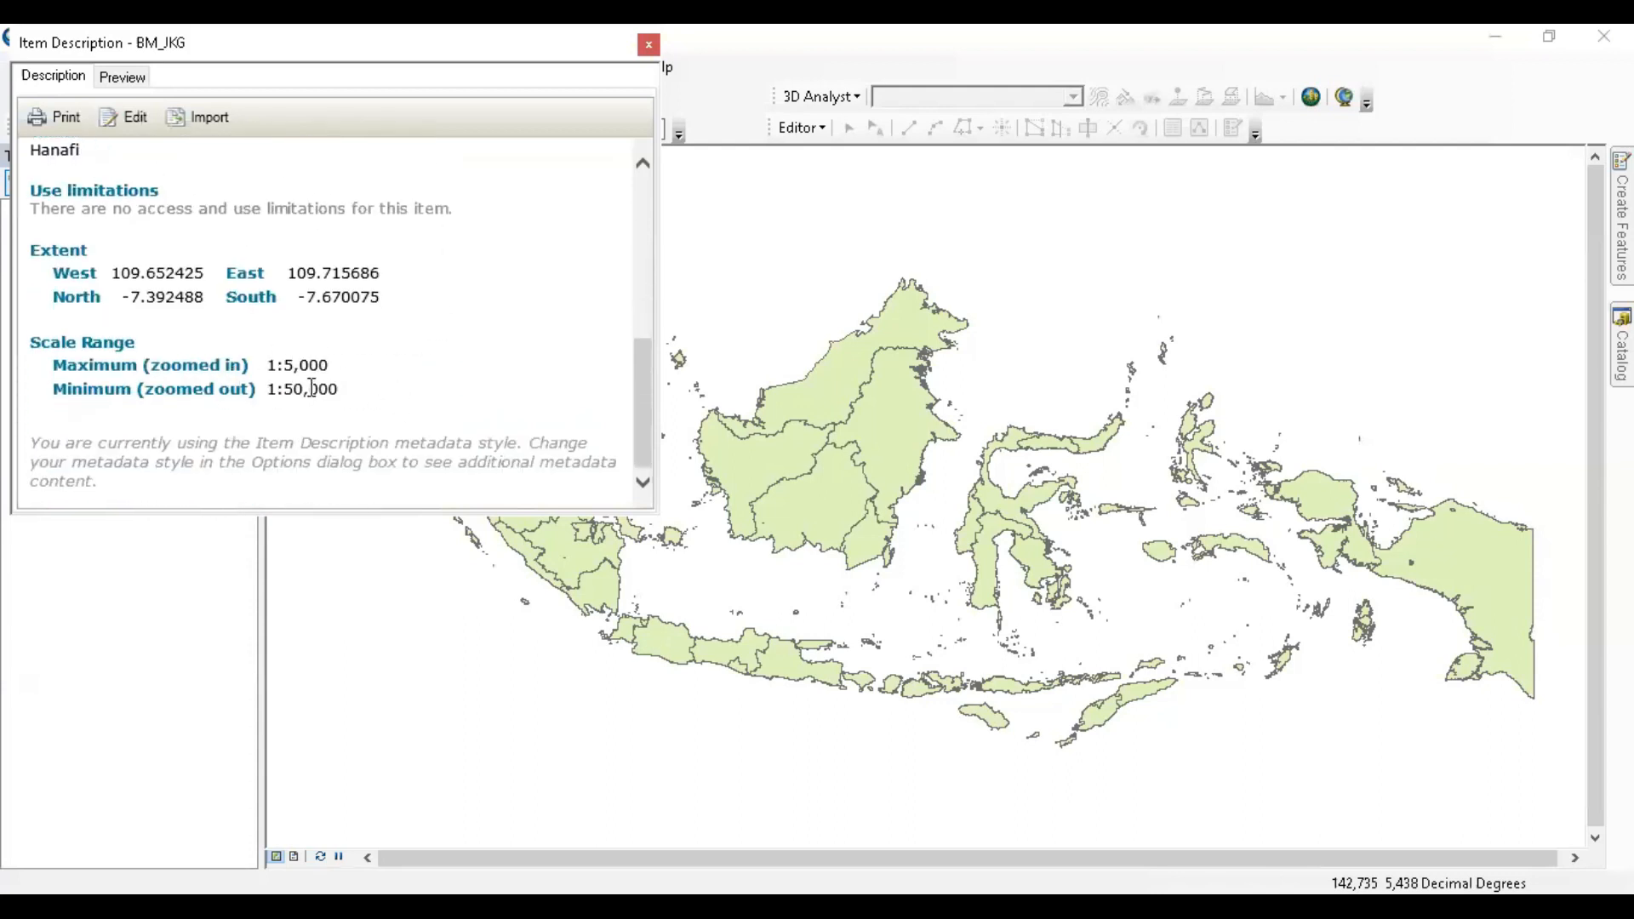
scroll(328, 341, "up", 5)
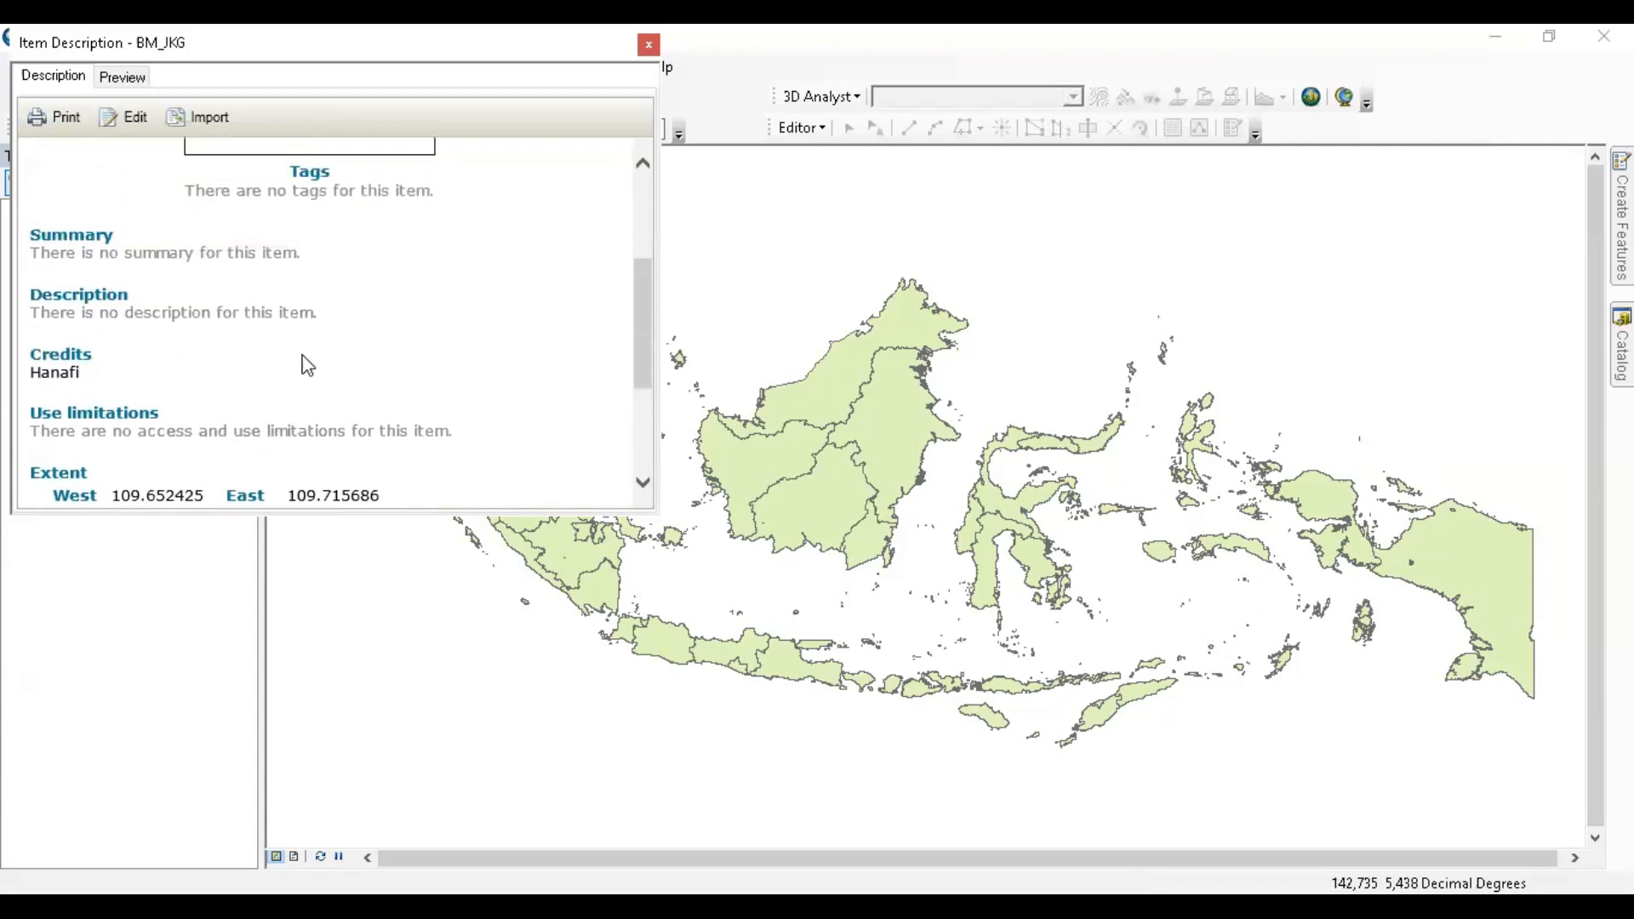
left_click(648, 45)
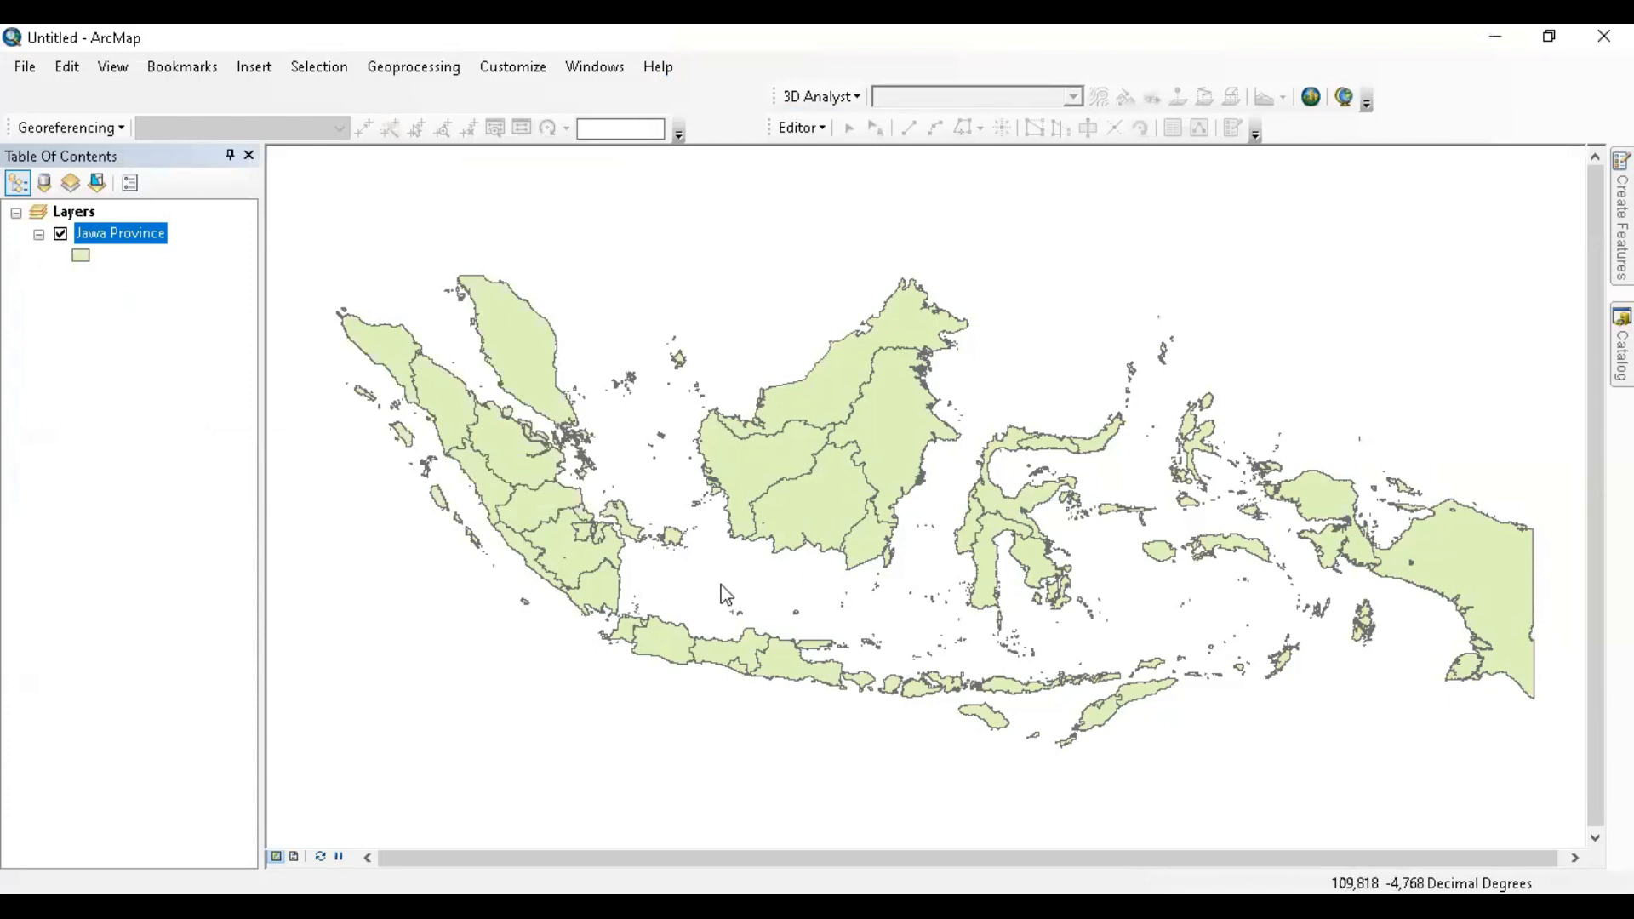
- Collapse the Aknop Luk Ulo and 2020 folders in the Catalog and browse the shapefiles in Database Peta's RBI 25 k folder
left_click(1621, 345)
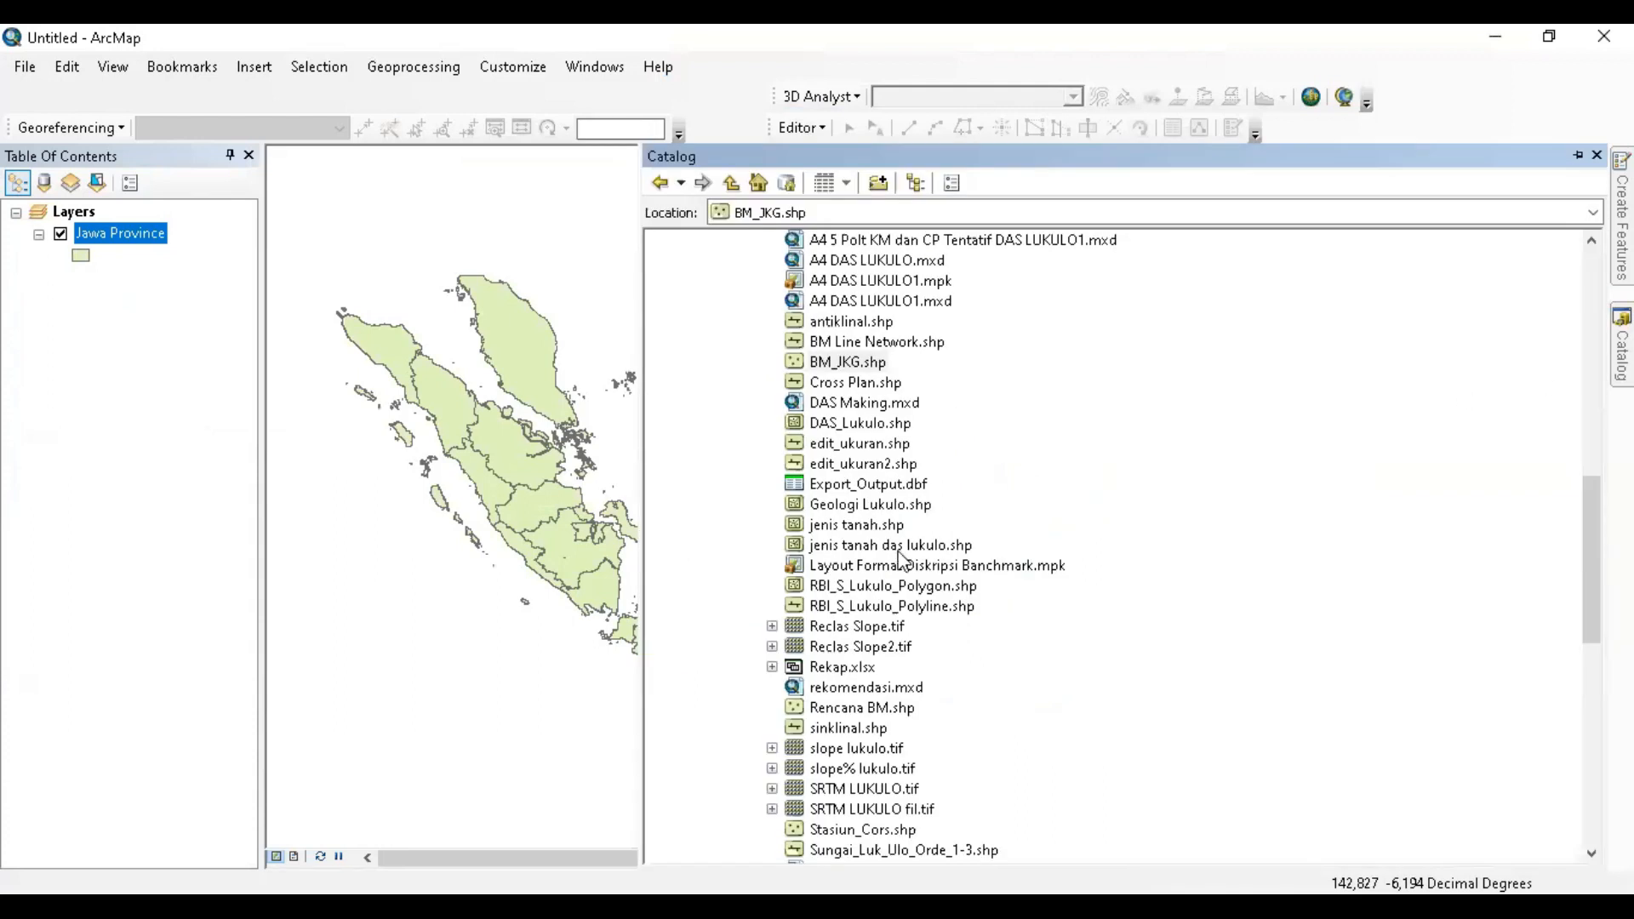
scroll(900, 560, "up", 10)
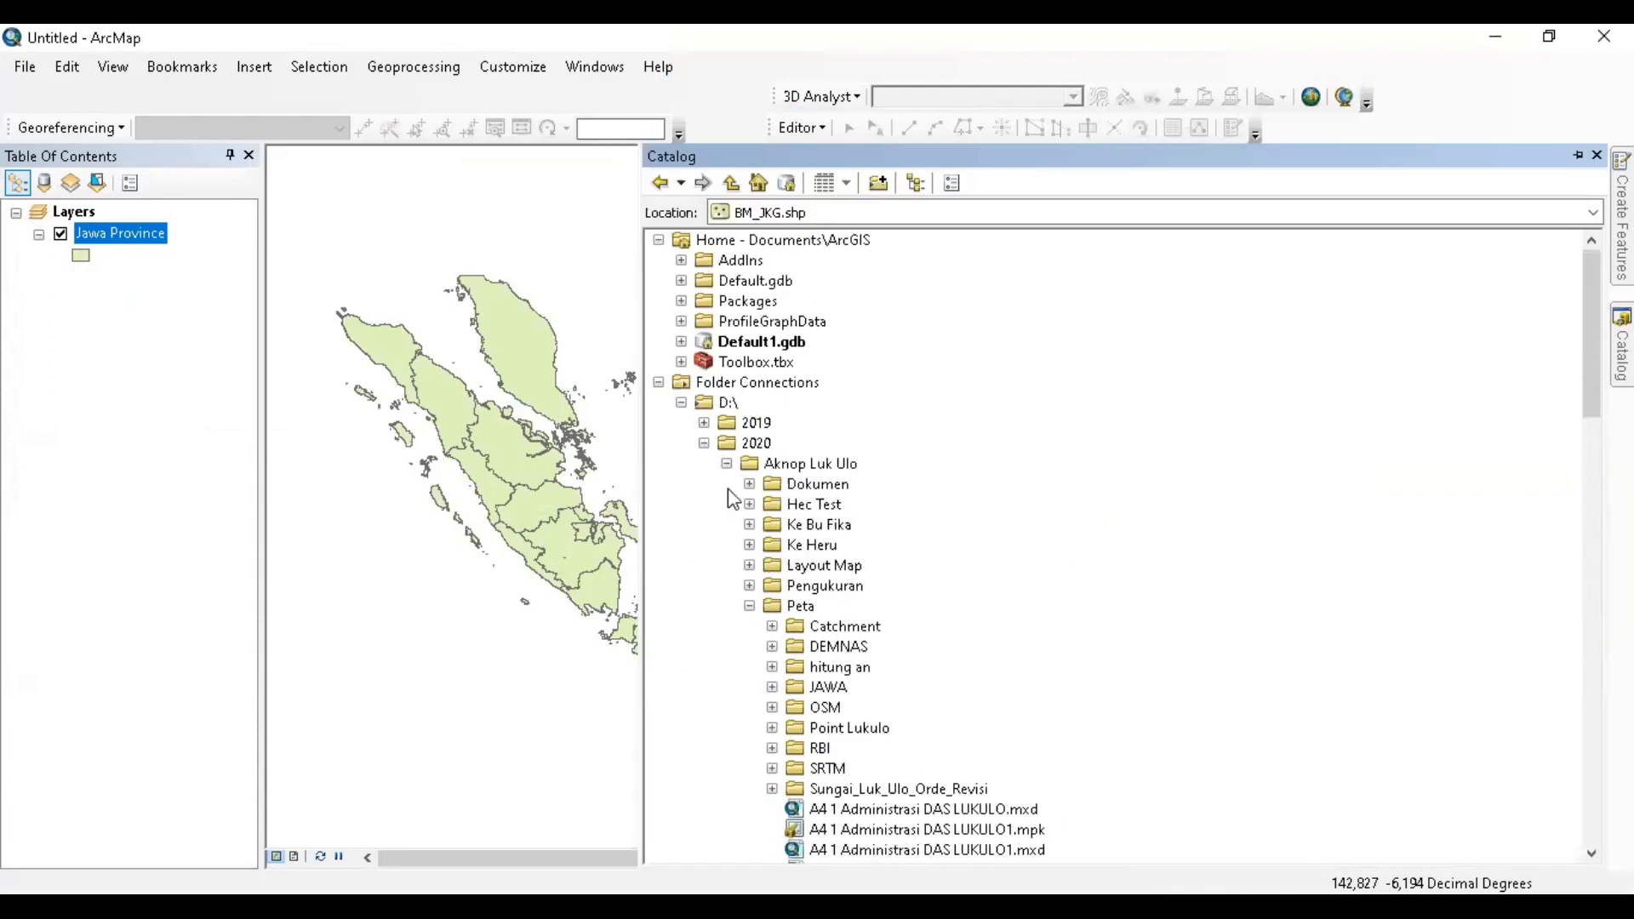
left_click(726, 463)
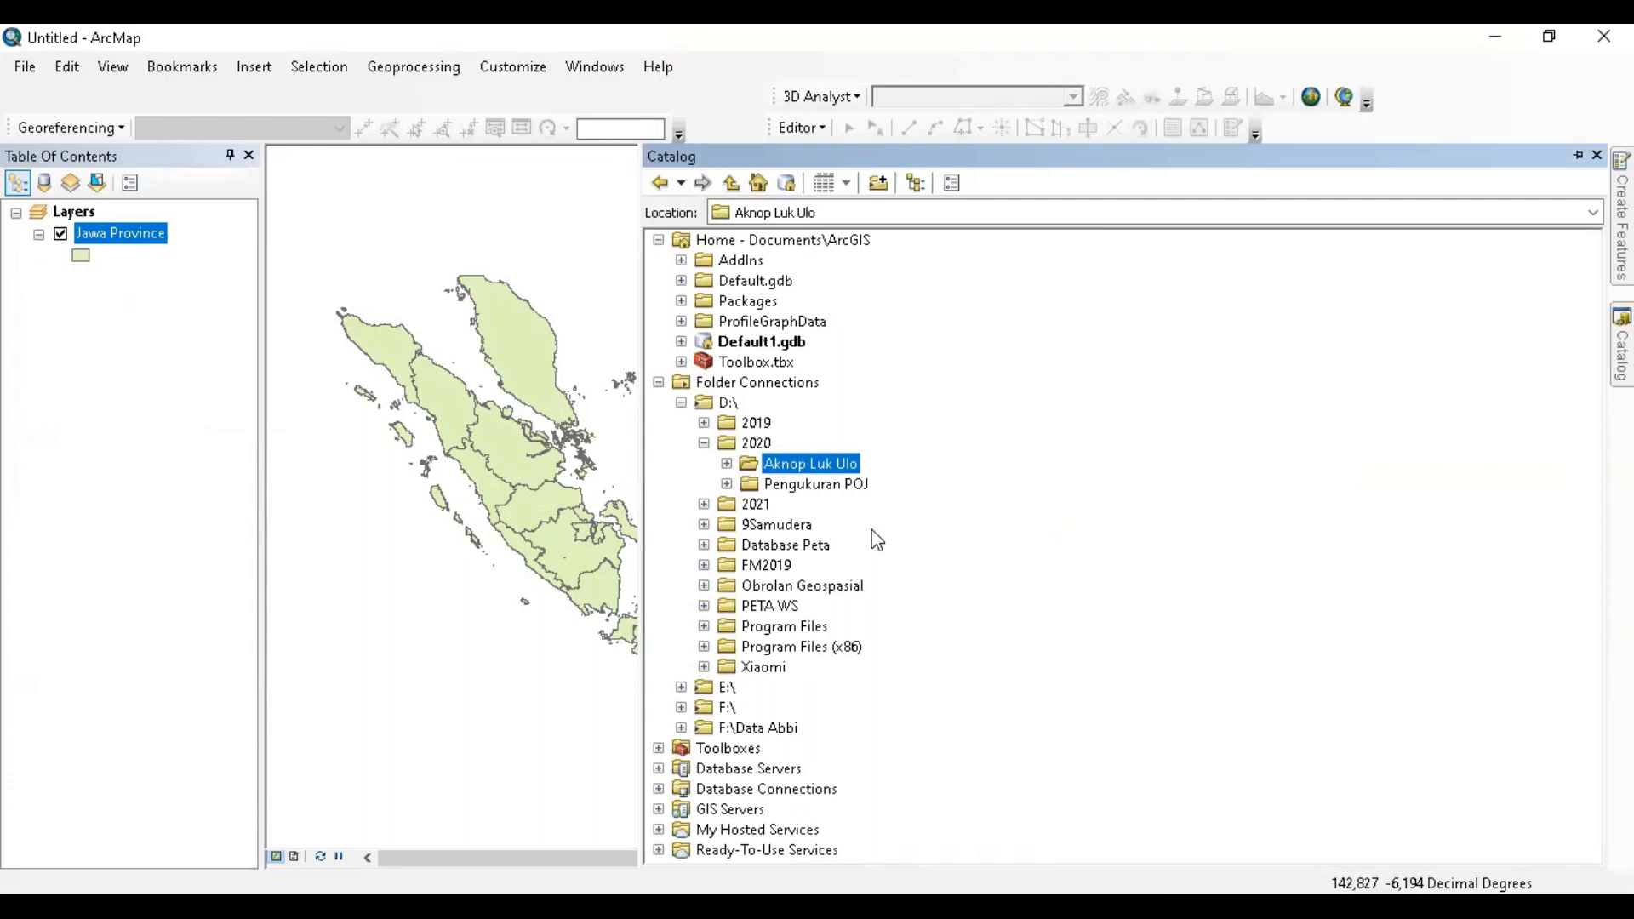
left_click(703, 443)
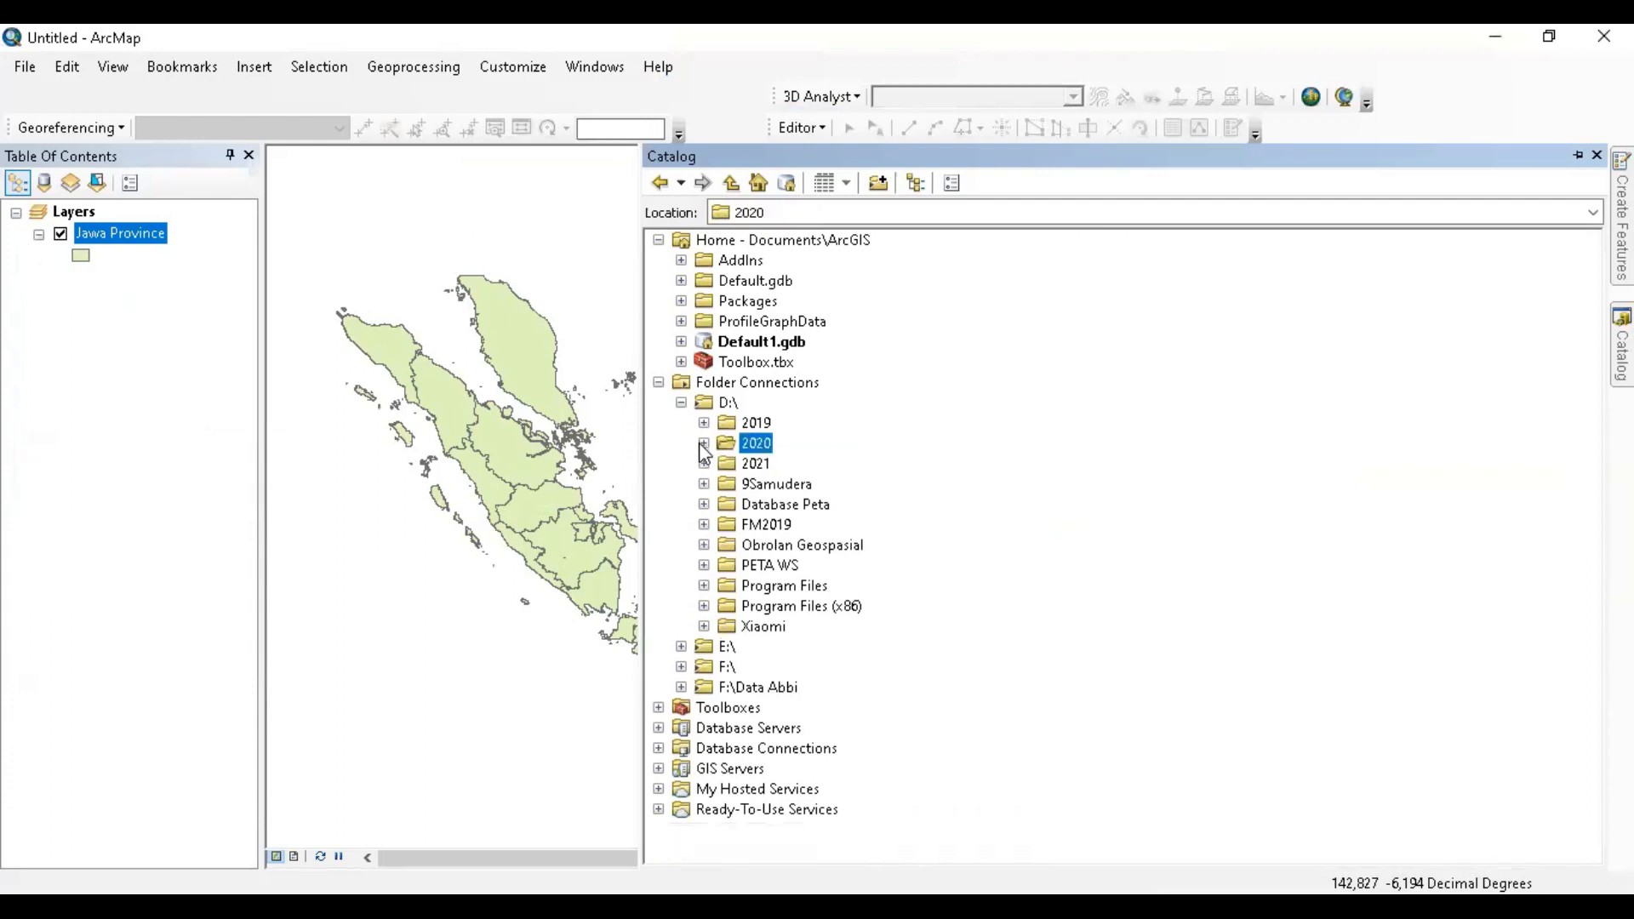
double_click(793, 505)
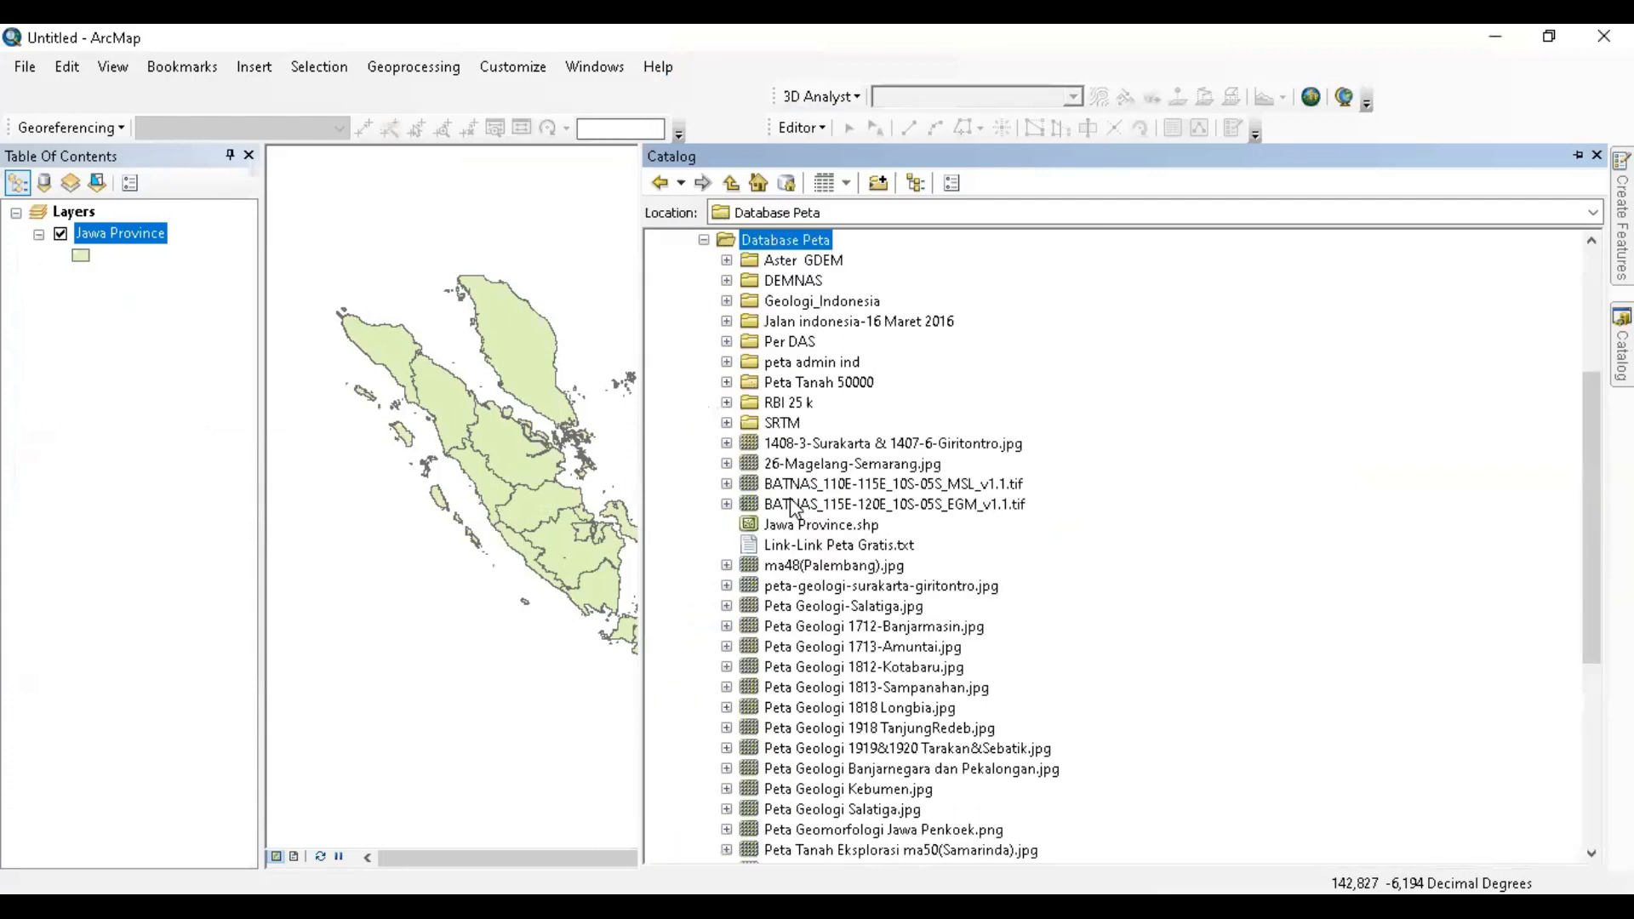
left_click(726, 402)
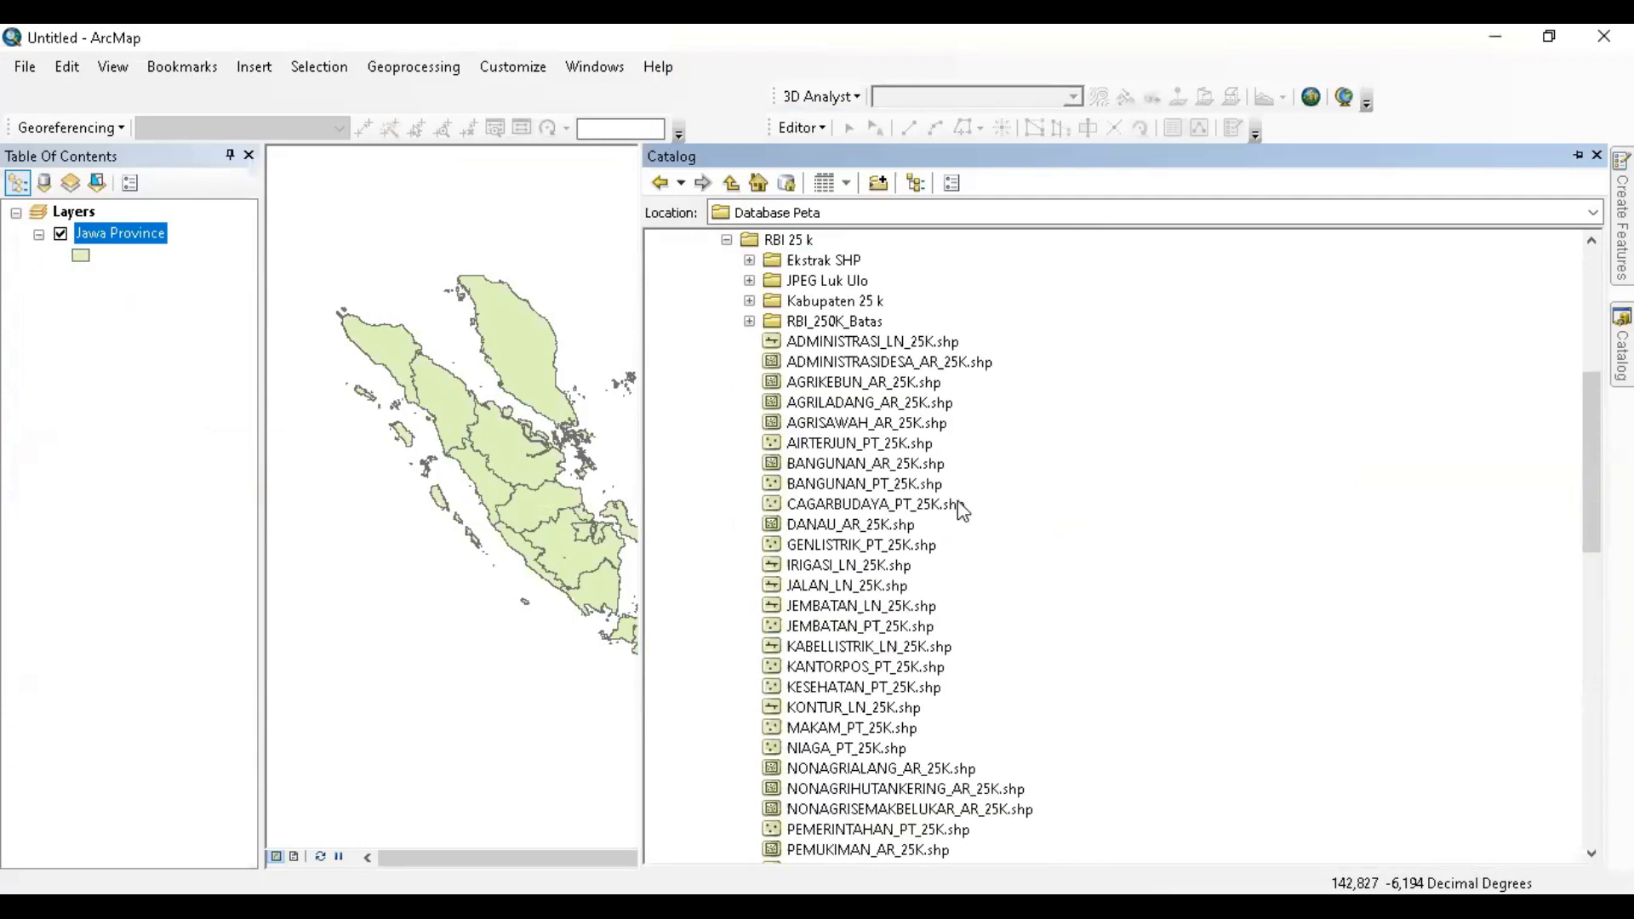
scroll(783, 366, "down", 3)
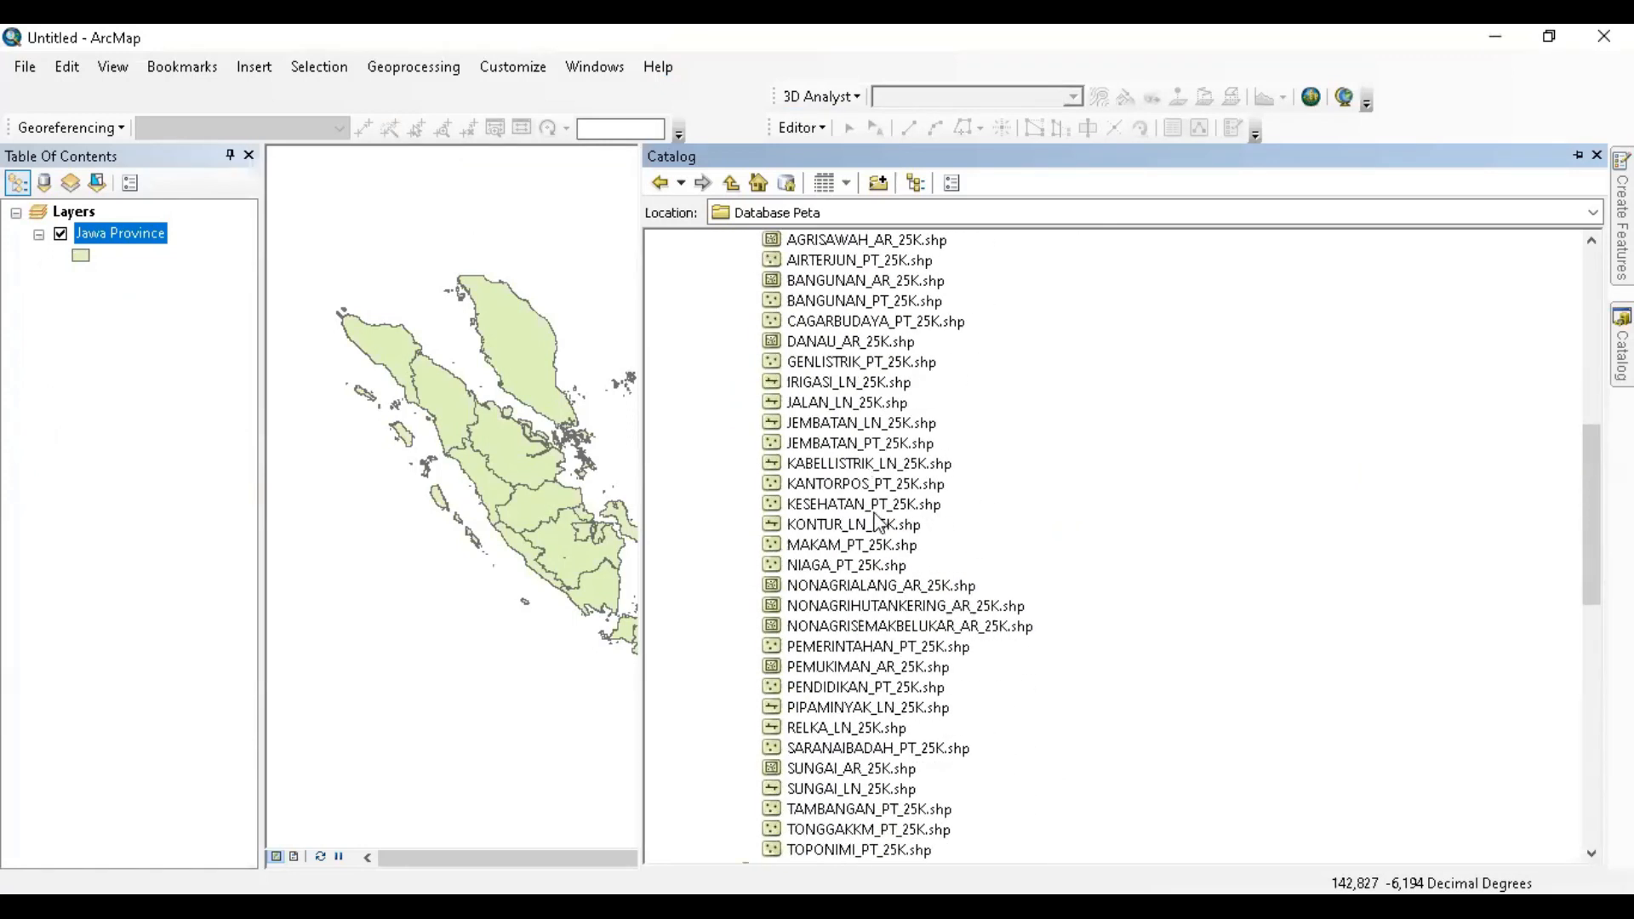
- Open the item description of PEMUKIMAN_AR_25K.shp and read through its metadata down to the scale range
left_click(876, 668)
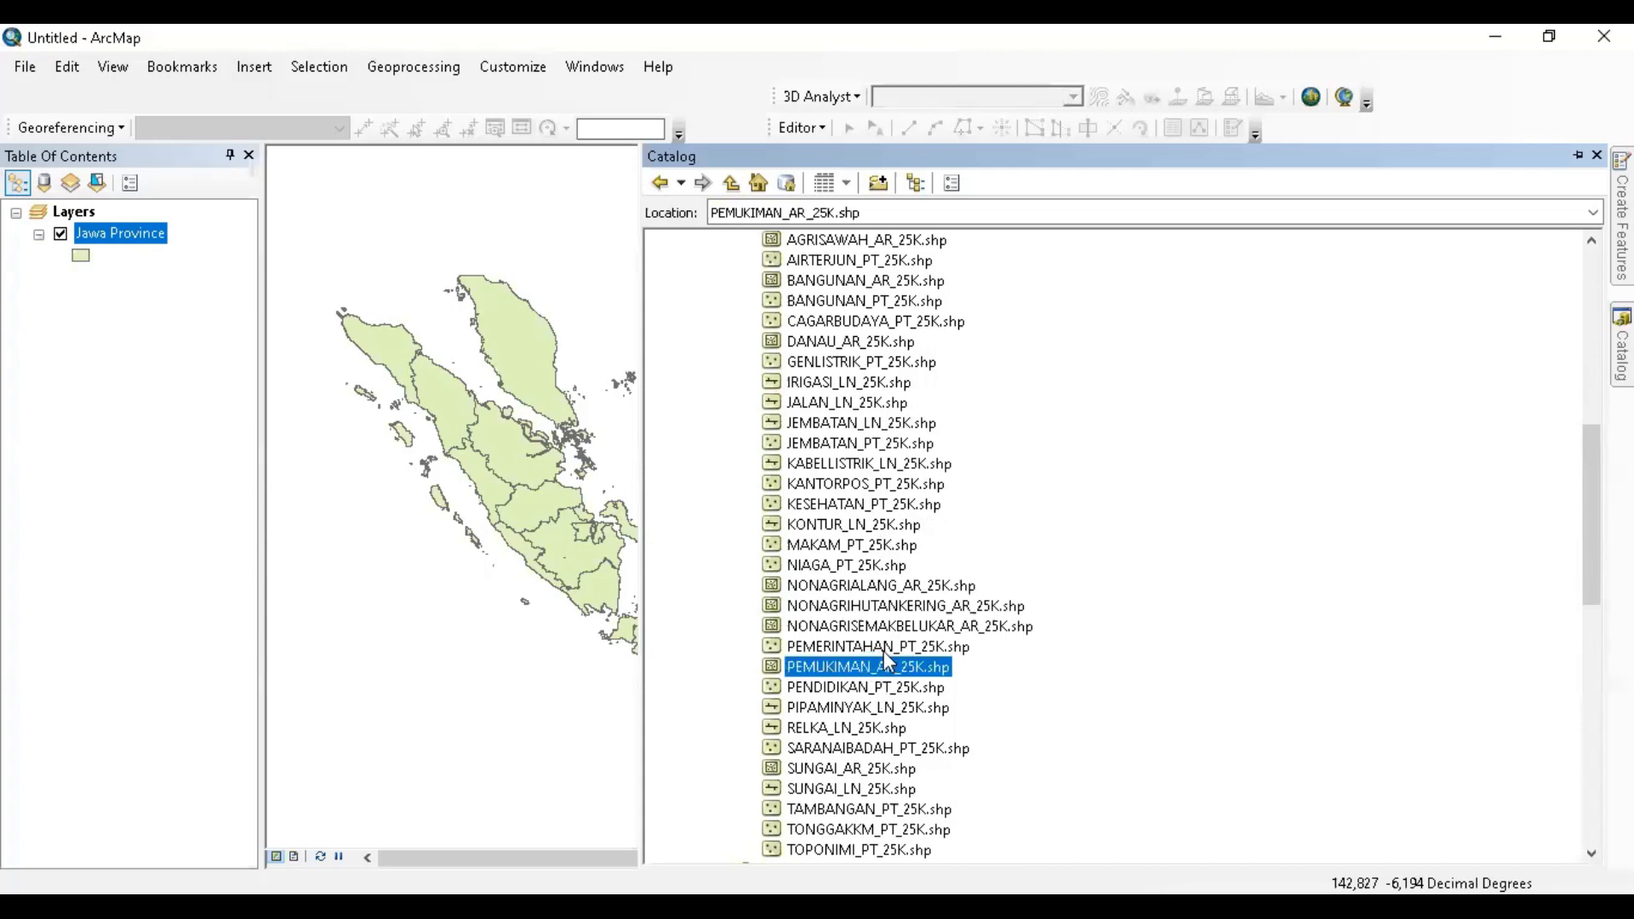
double_click(880, 666)
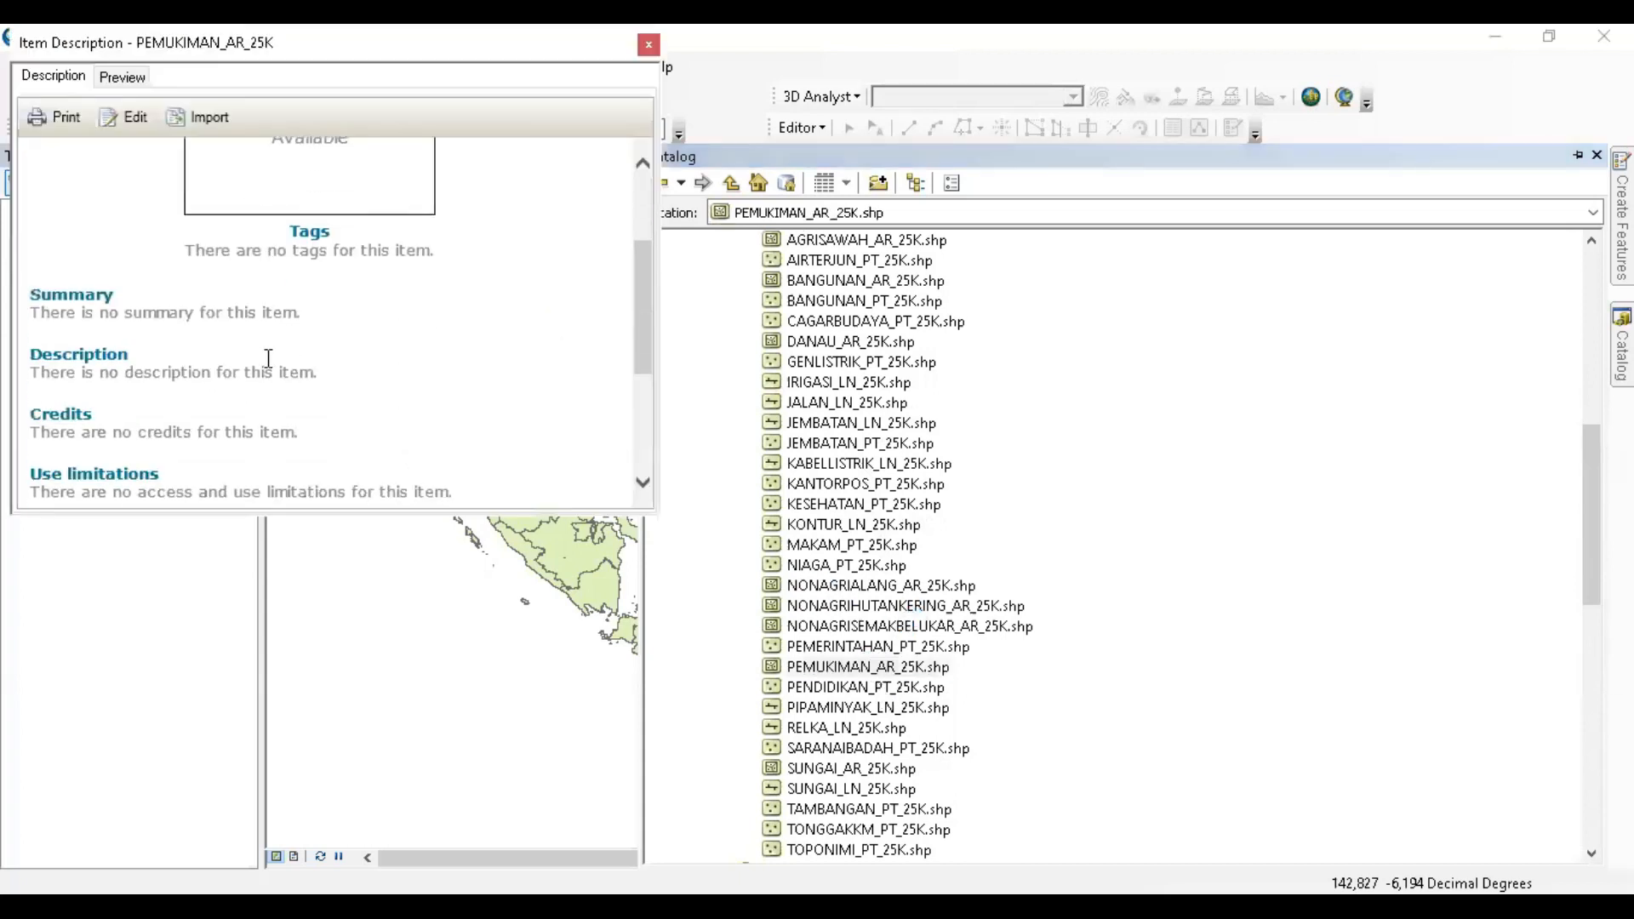
scroll(268, 362, "down", 3)
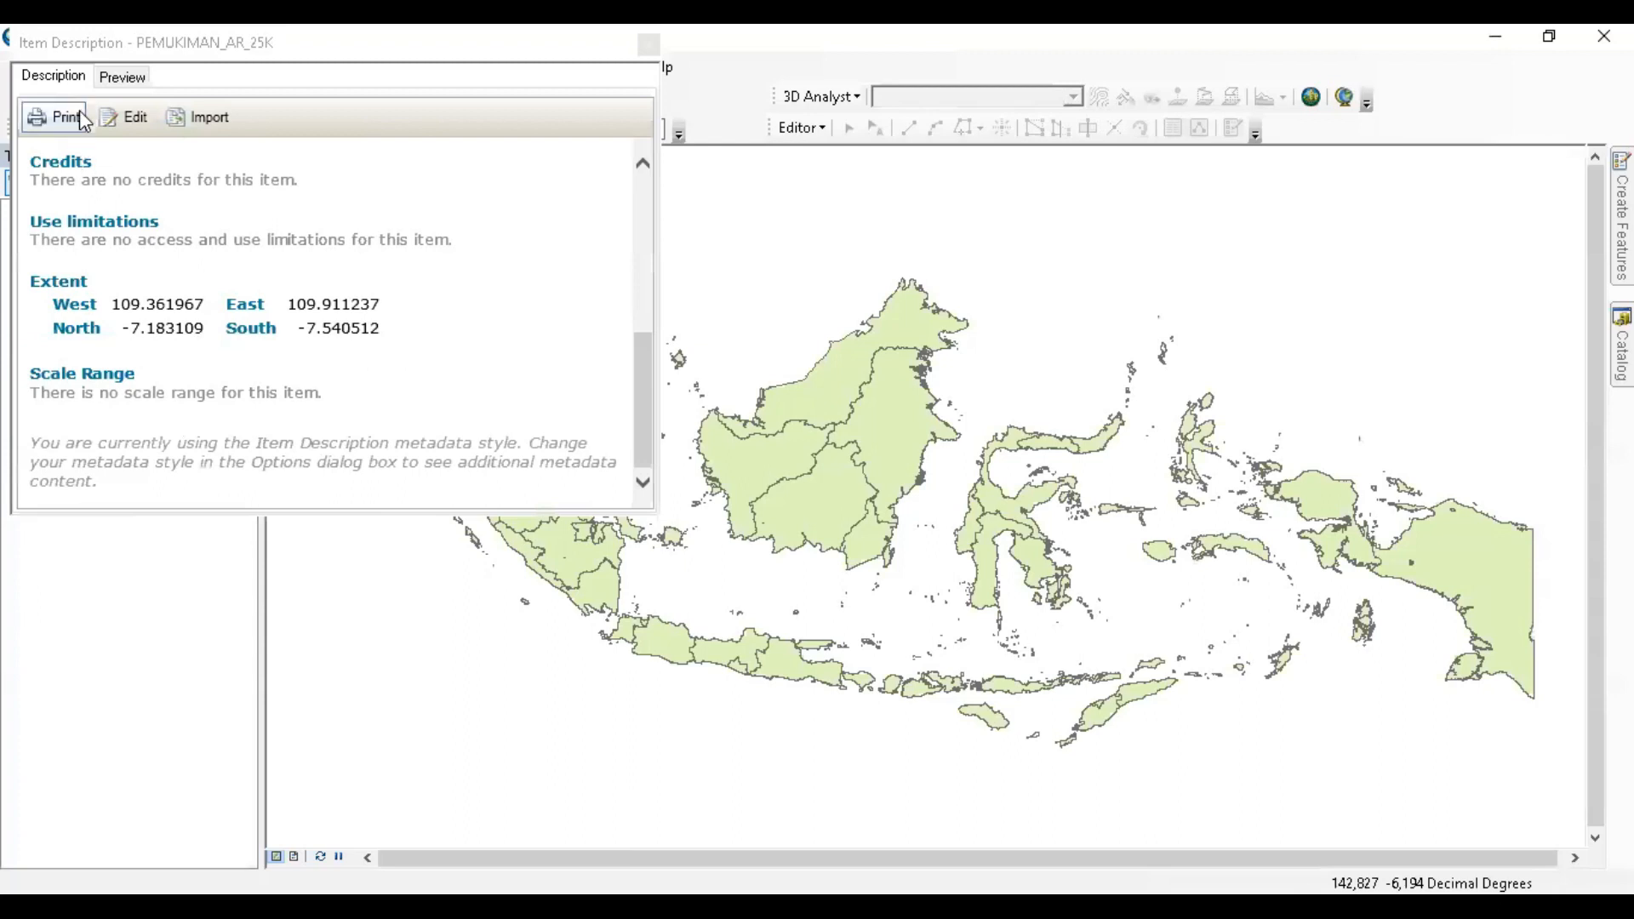
- Preview the geography of PEMUKIMAN_AR_25K in an enlarged item description window, examining the settlement polygons up close and in full
left_click(143, 78)
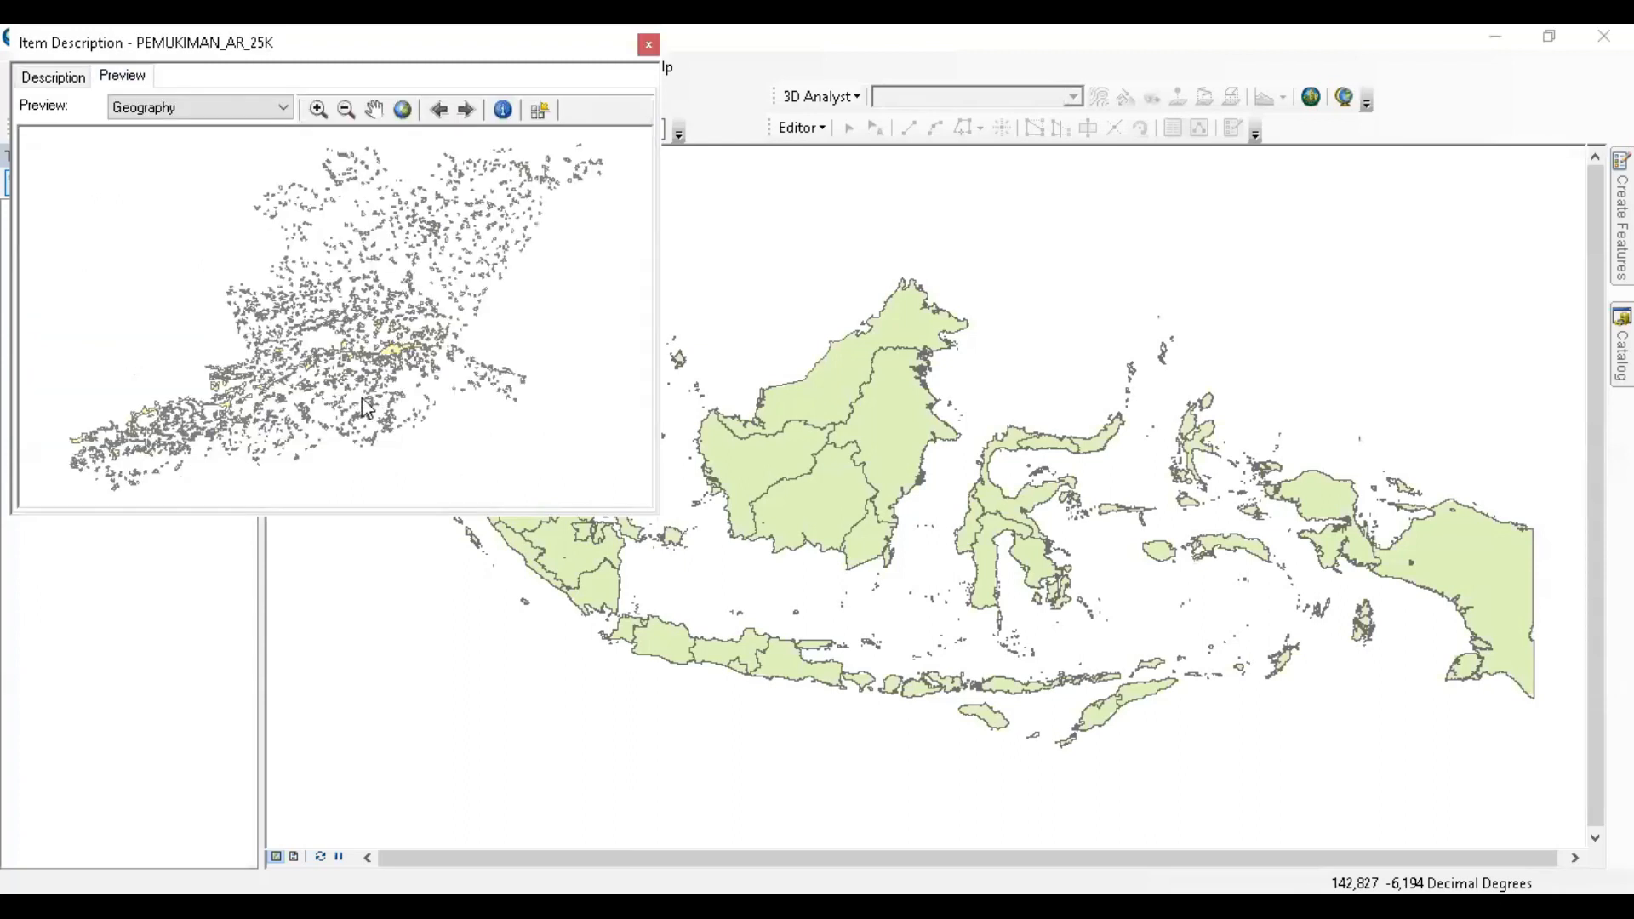
scroll(383, 385, "up", 4)
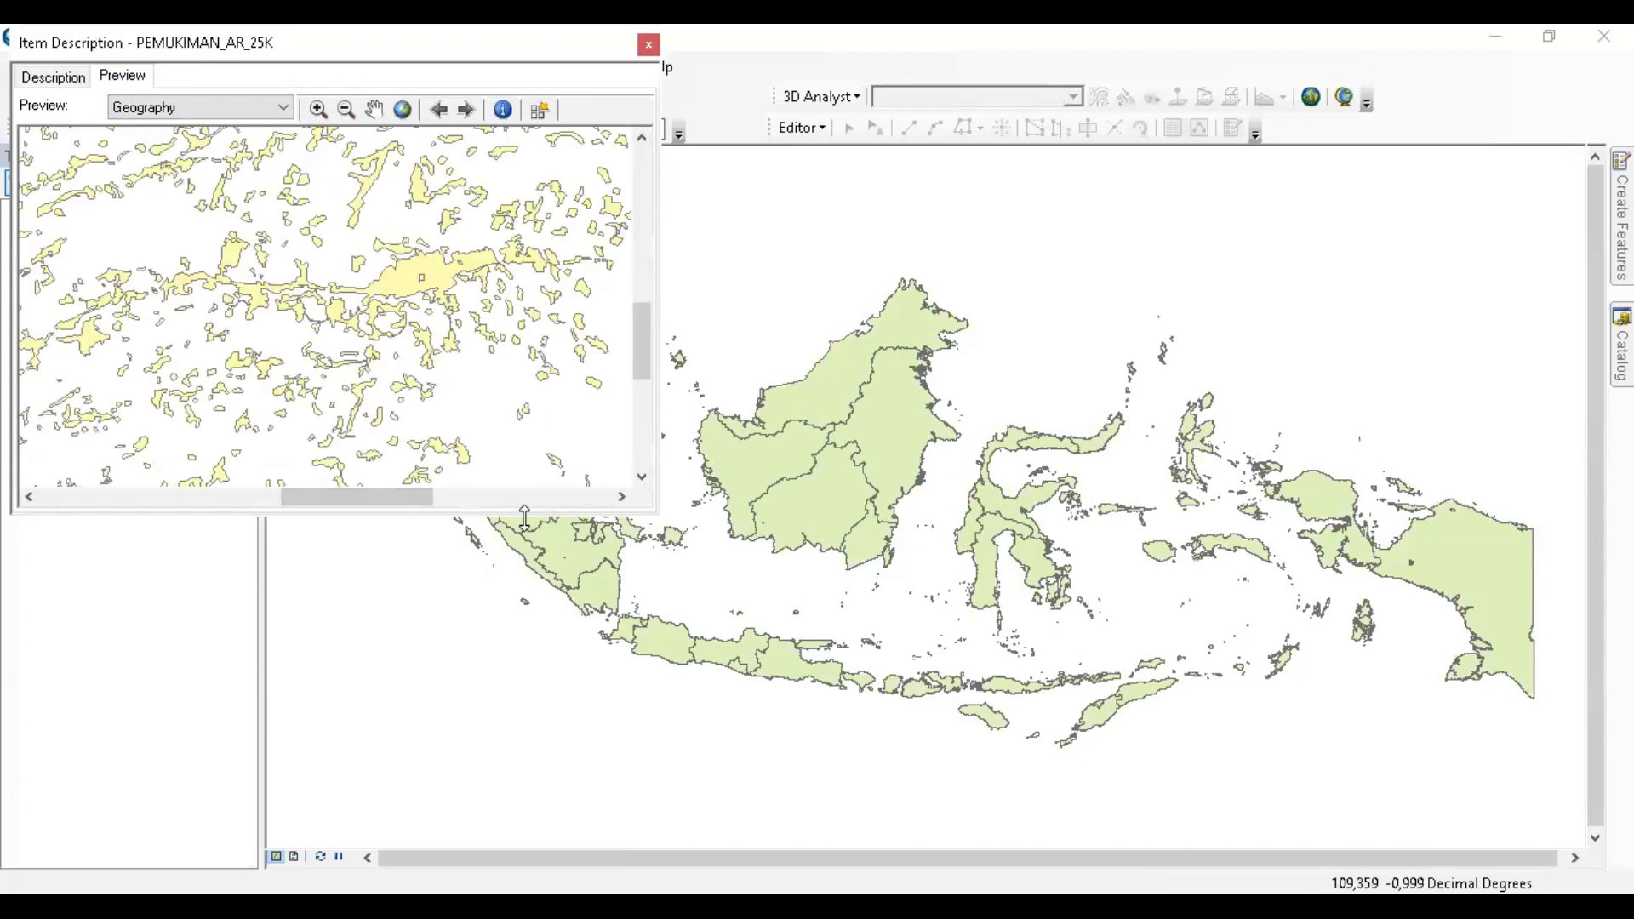
left_click_drag(644, 514, 644, 789)
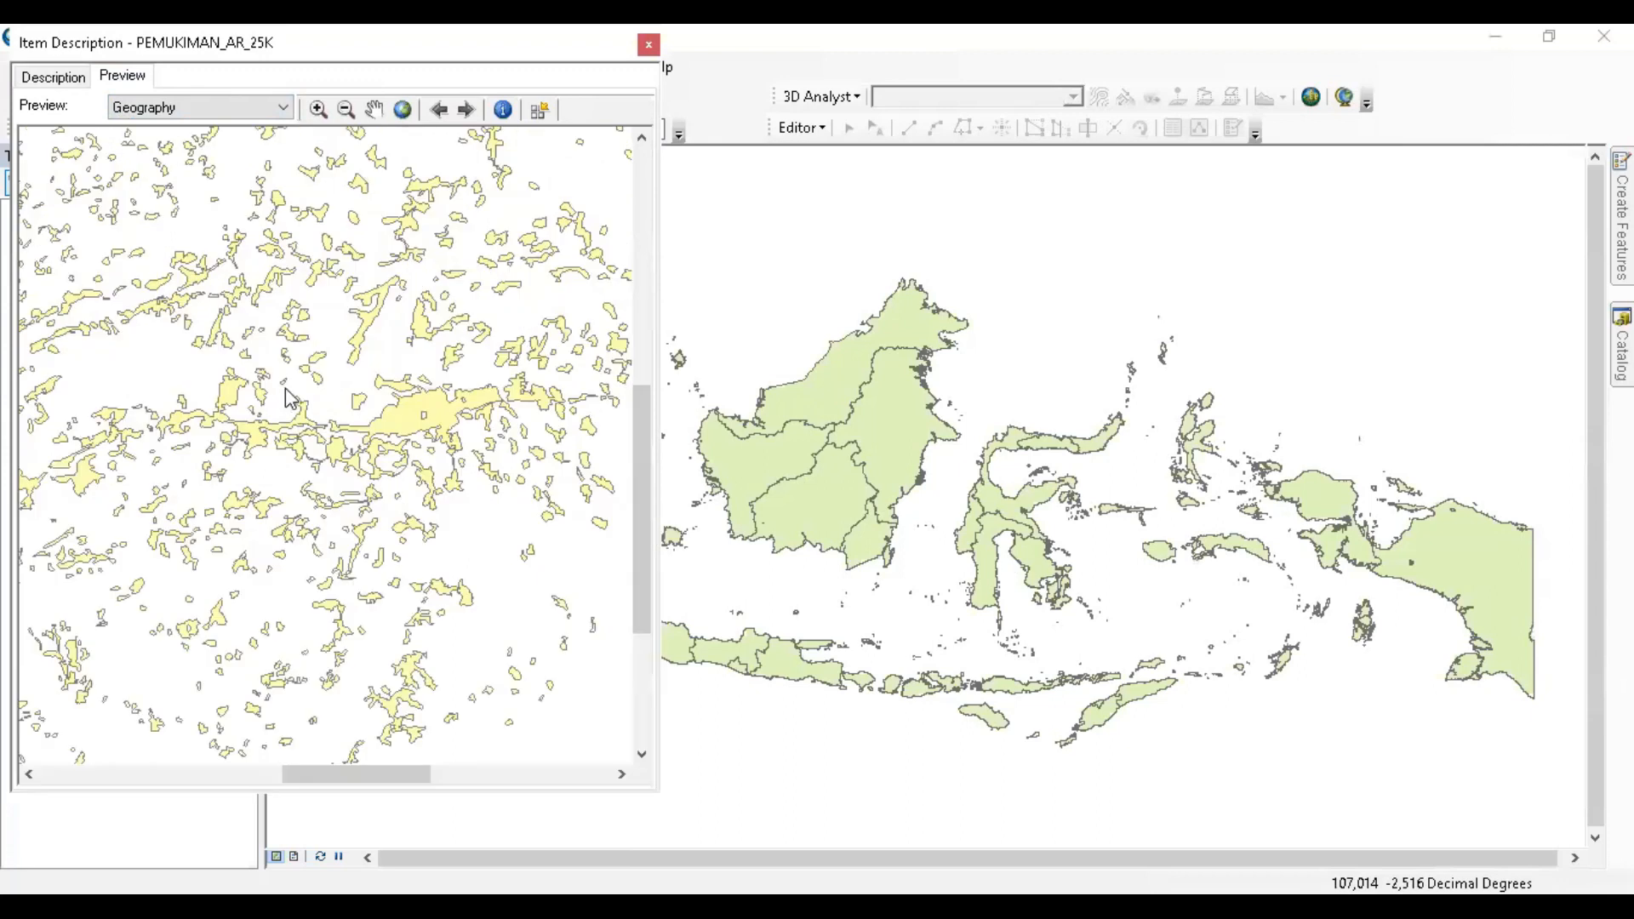
scroll(286, 464, "down", 2)
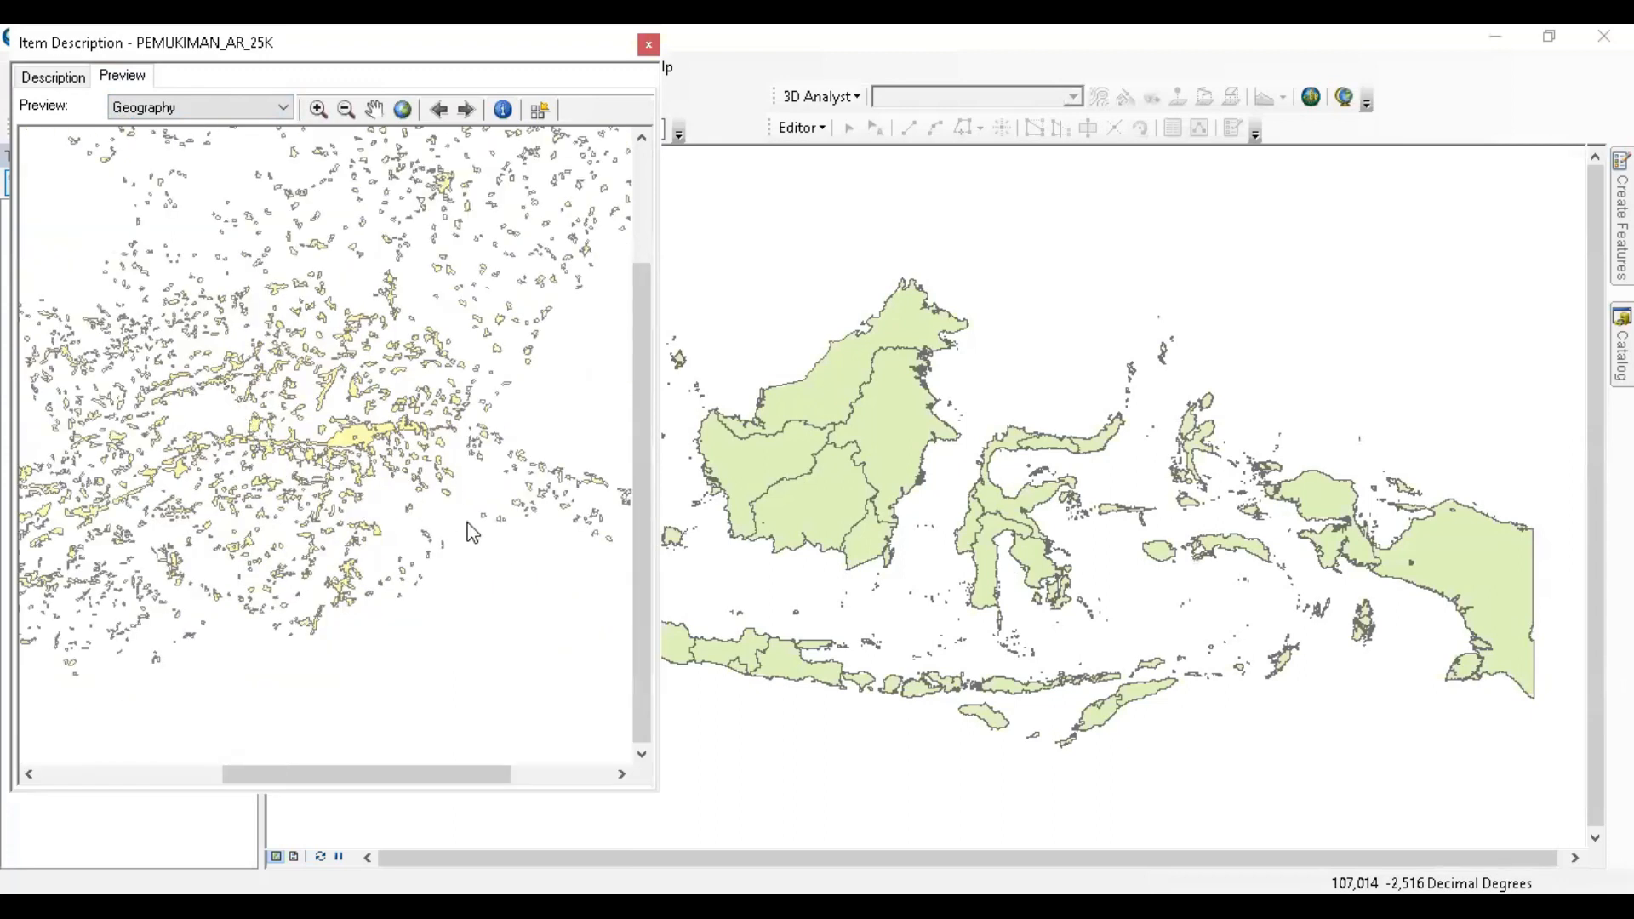
left_click_drag(250, 313, 444, 471)
scroll(332, 458, "down", 1)
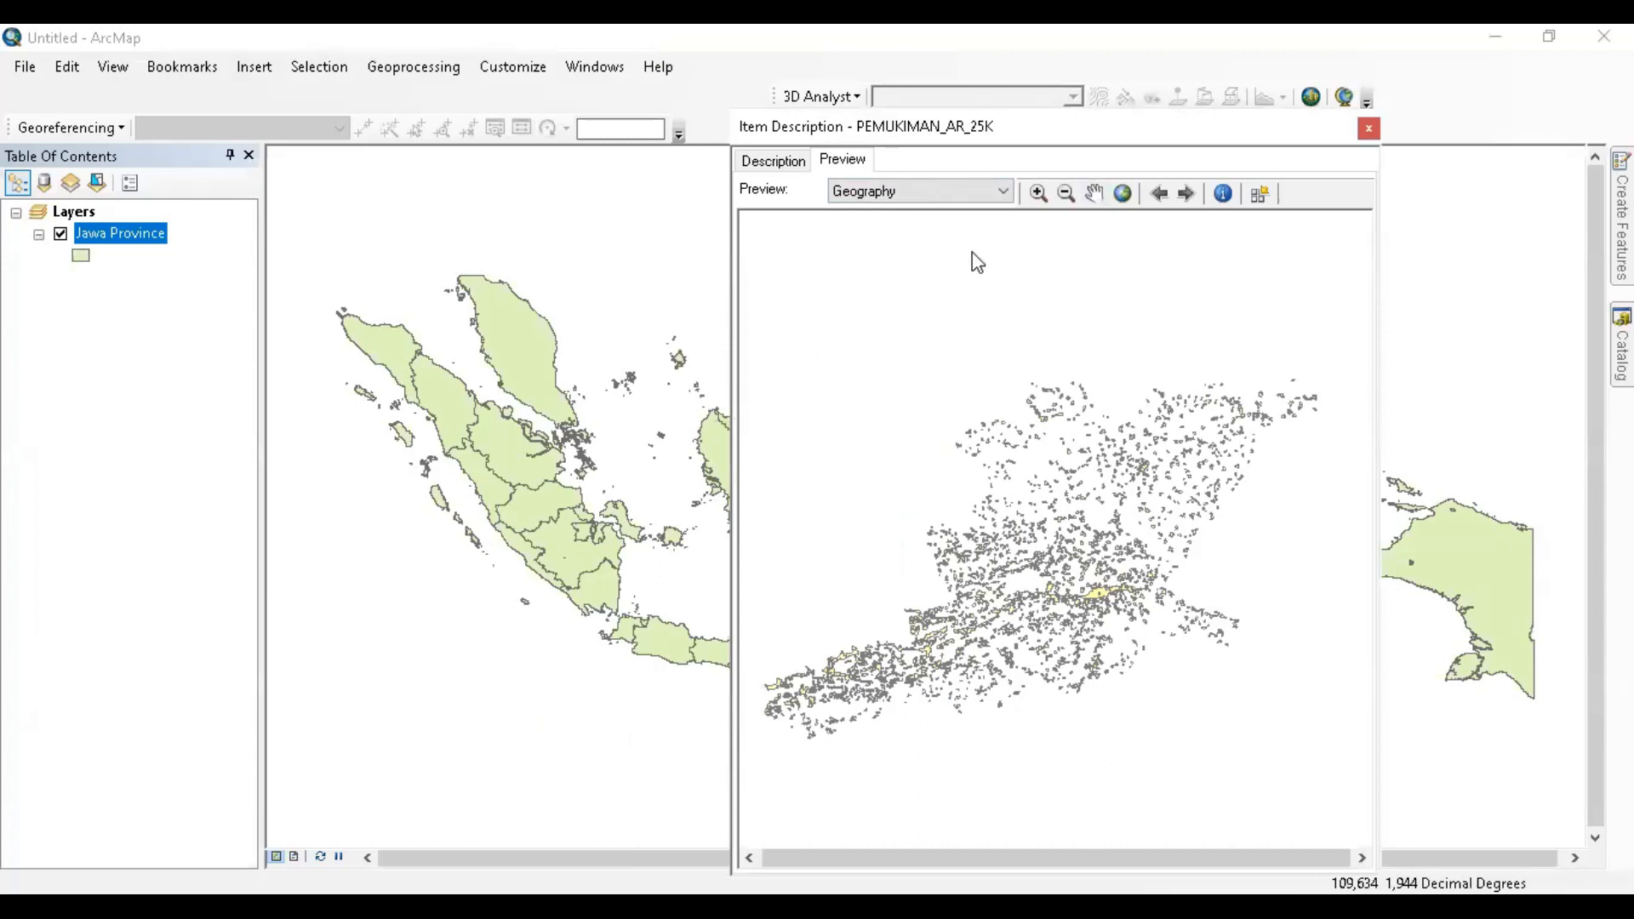
- Check the preview types available for PEMUKIMAN_AR_25K, return to its description and close the item description
left_click(941, 198)
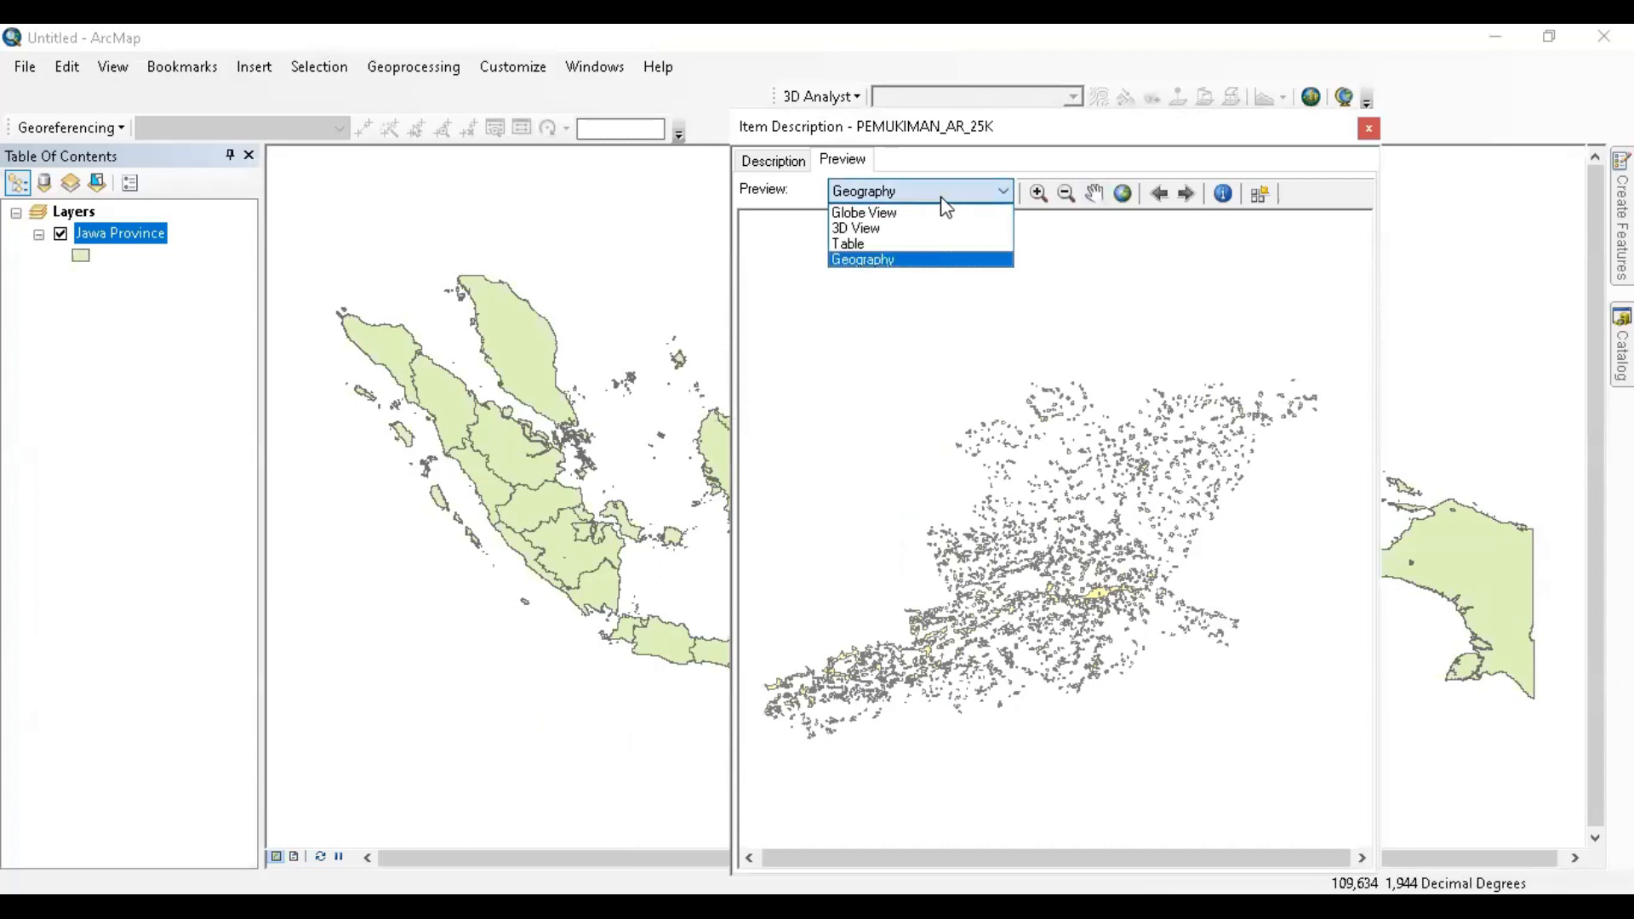
left_click(1044, 160)
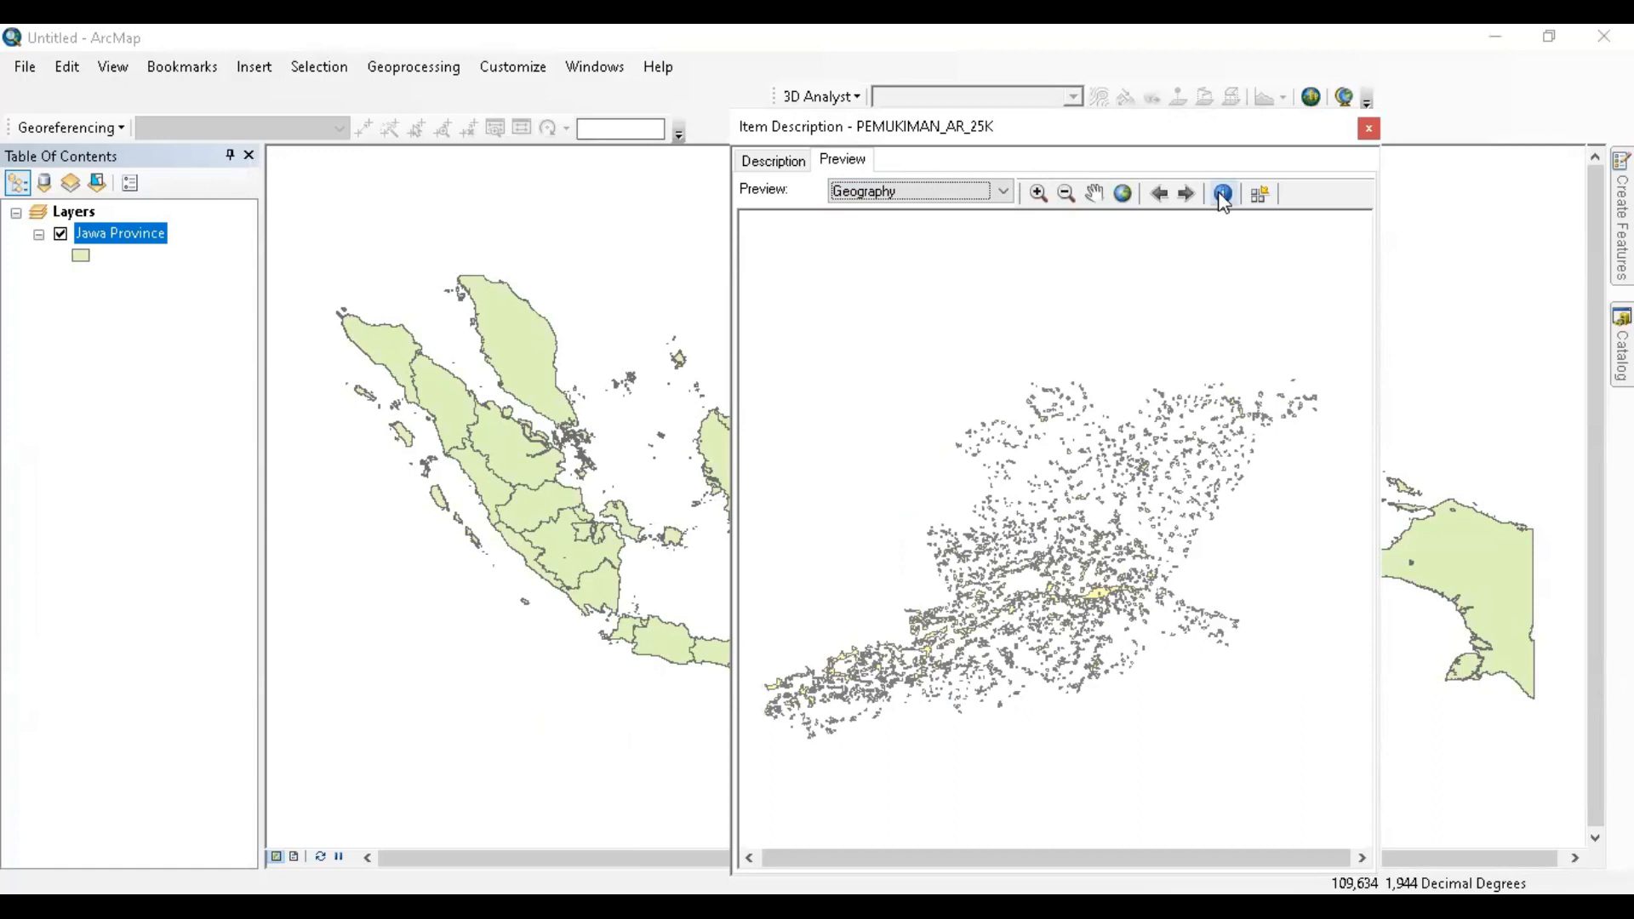
left_click(774, 160)
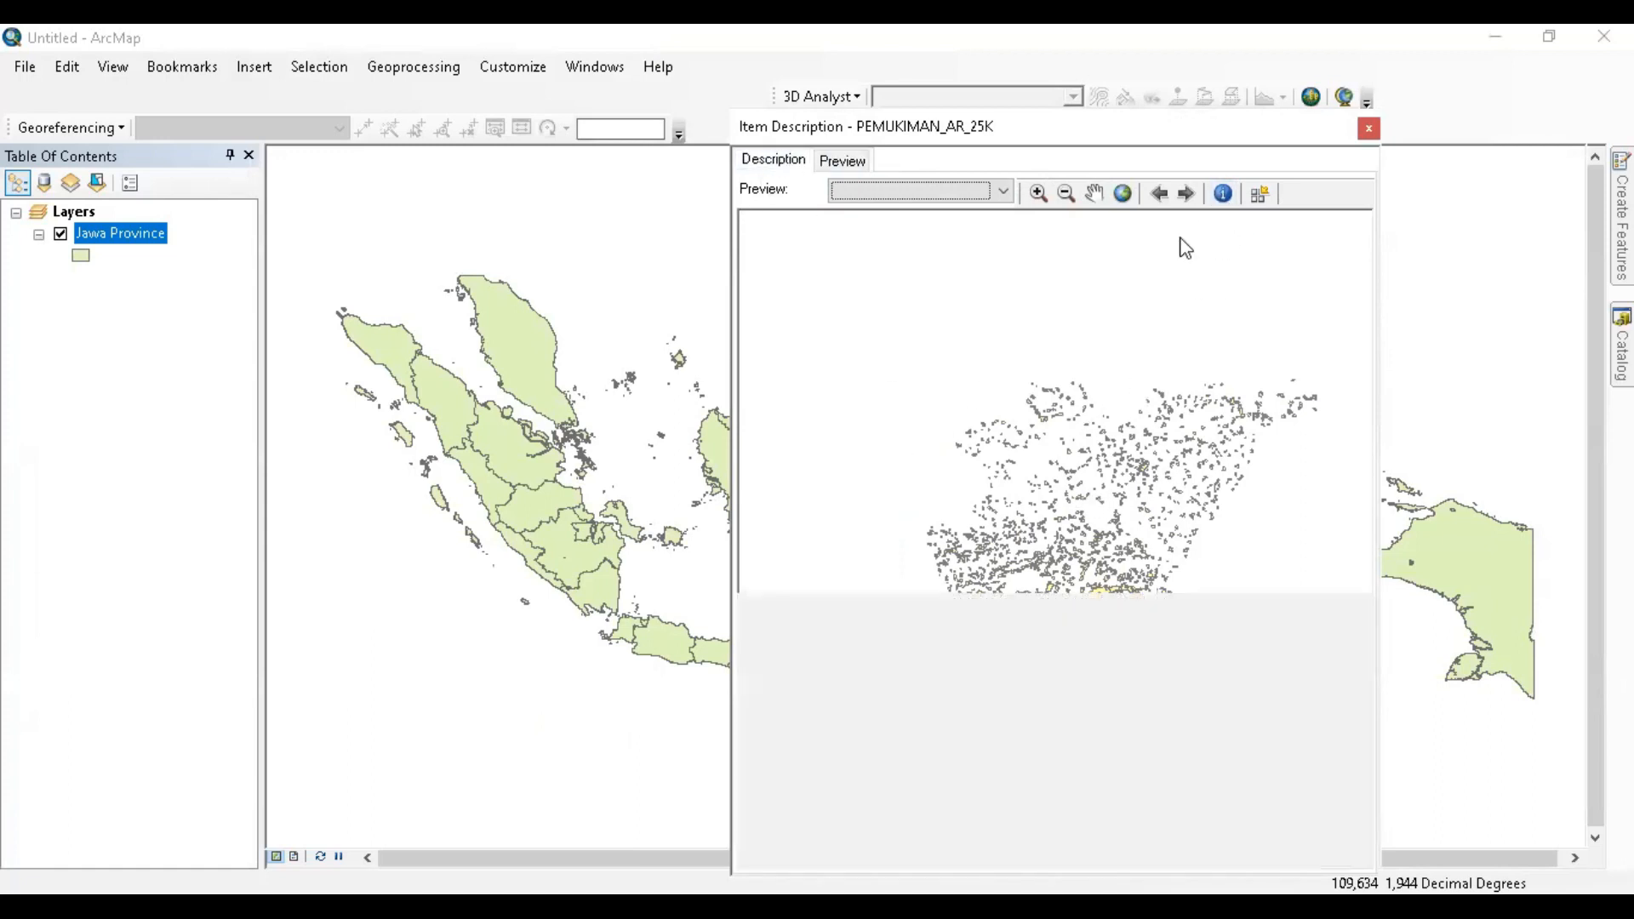
left_click(1366, 129)
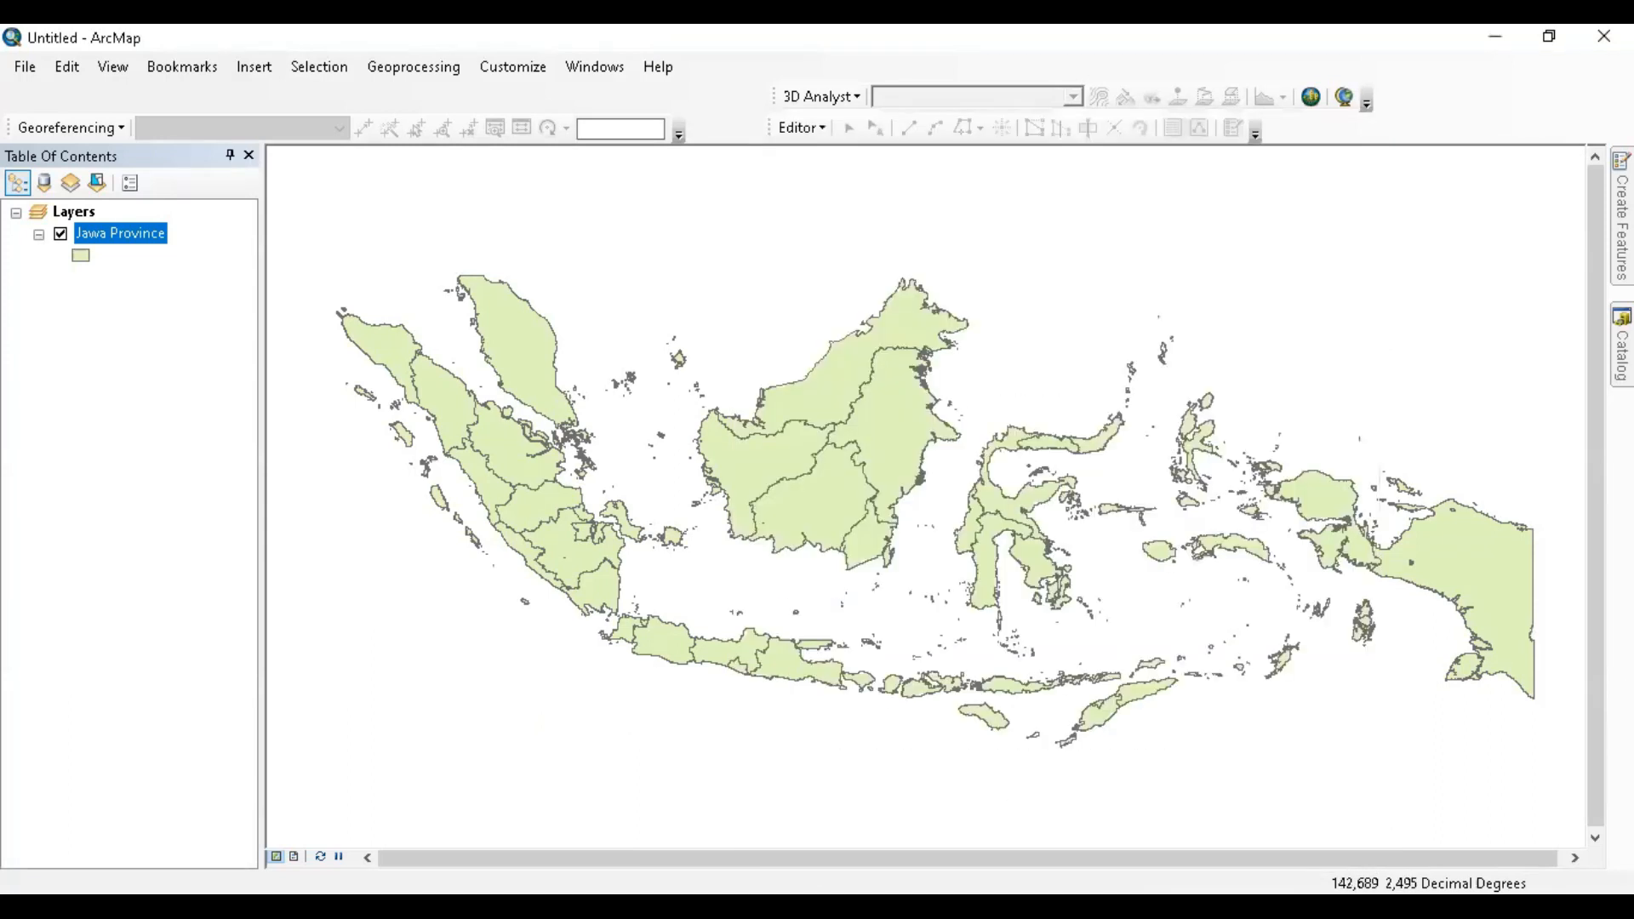
- Collapse the Database Peta folder in the Catalog, then expand and select the 2021 folder on D:\
scroll(786, 443, "up", 10)
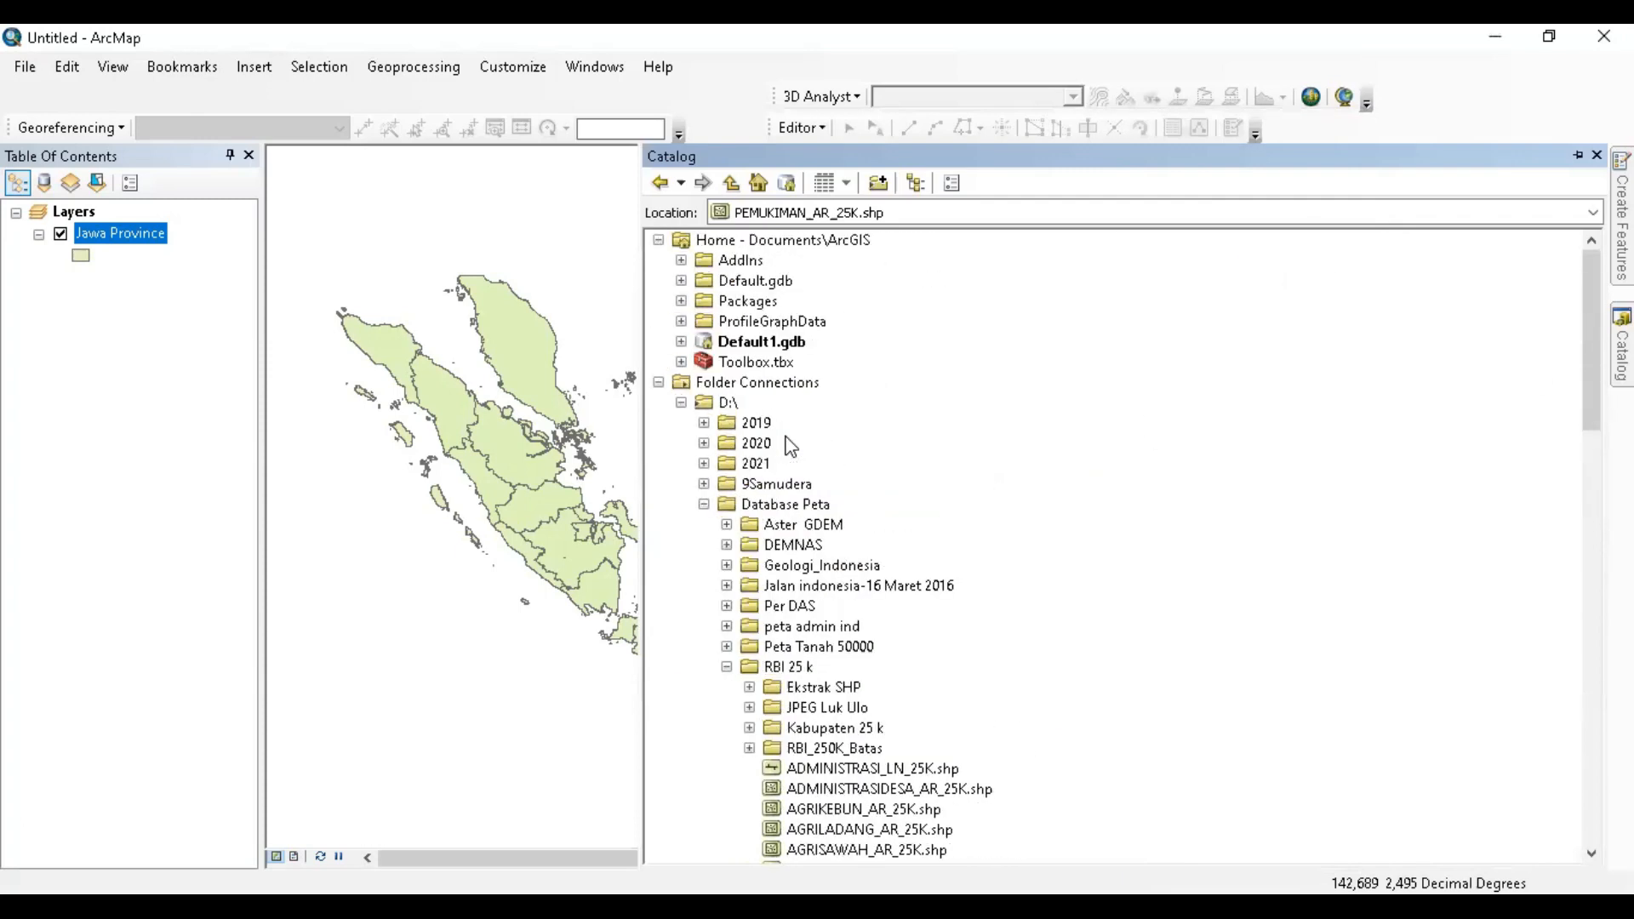
left_click(704, 503)
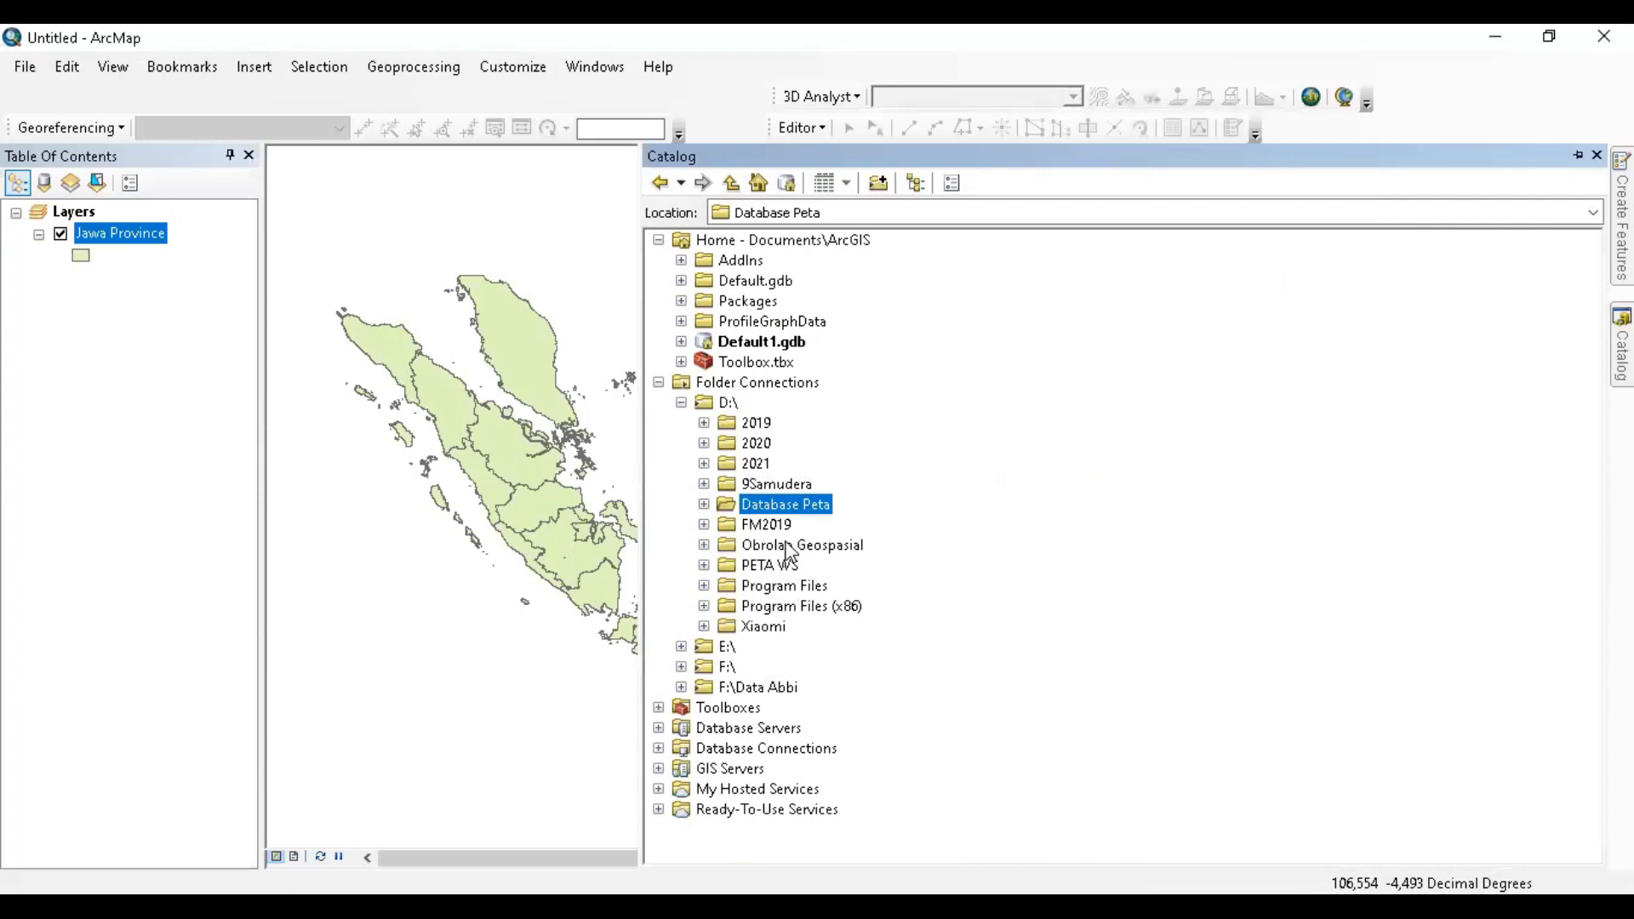
left_click(705, 464)
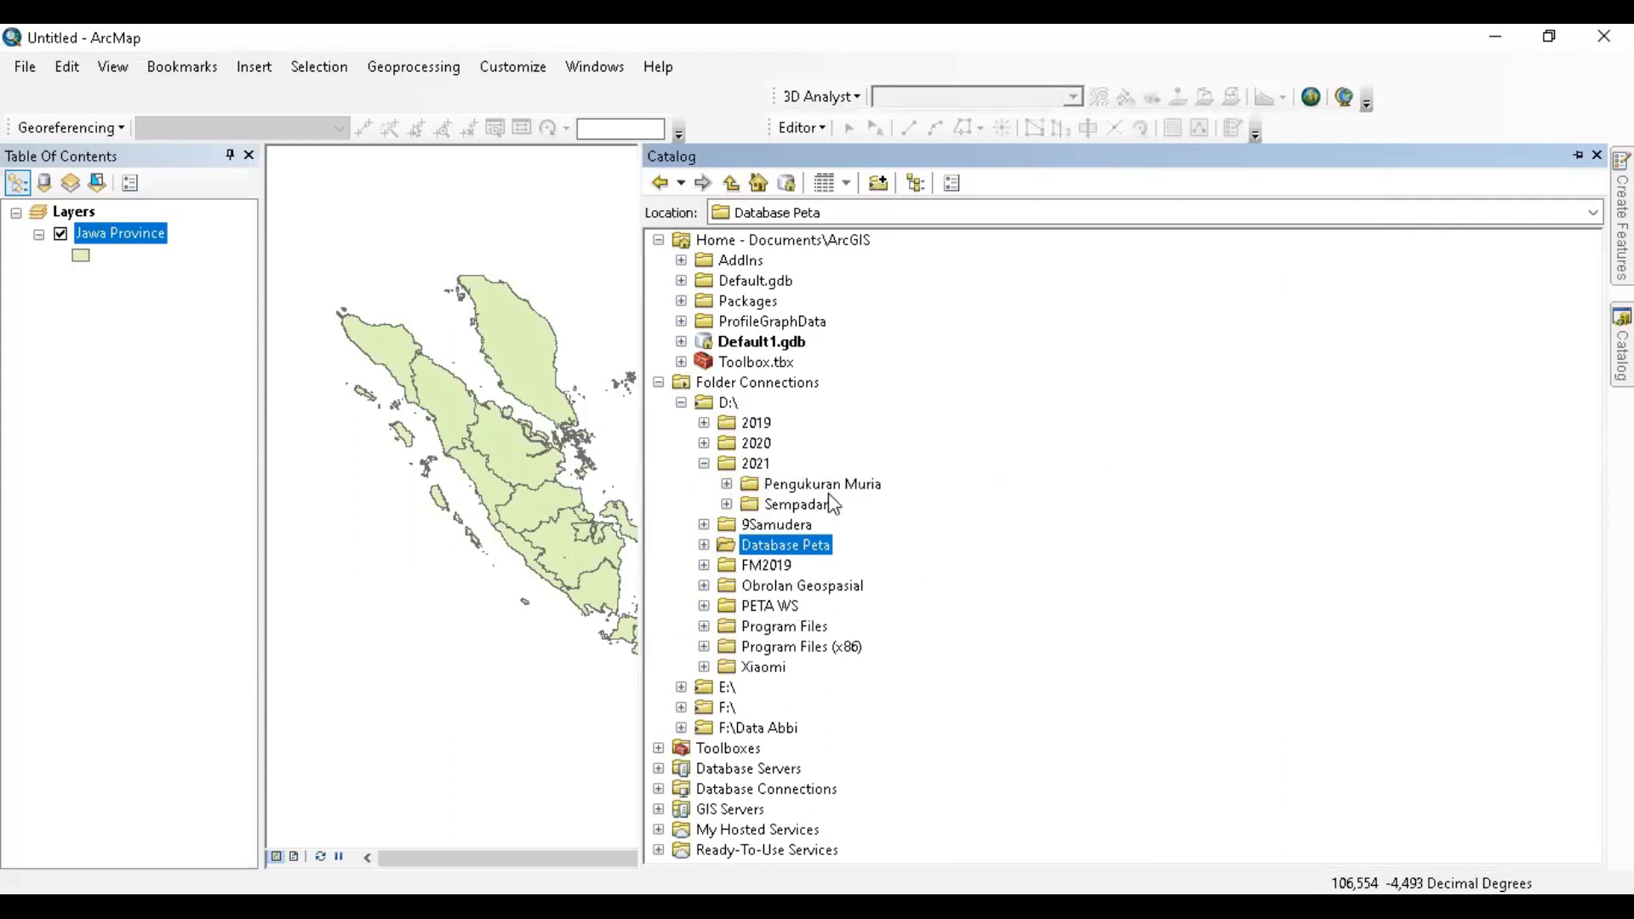
left_click(754, 464)
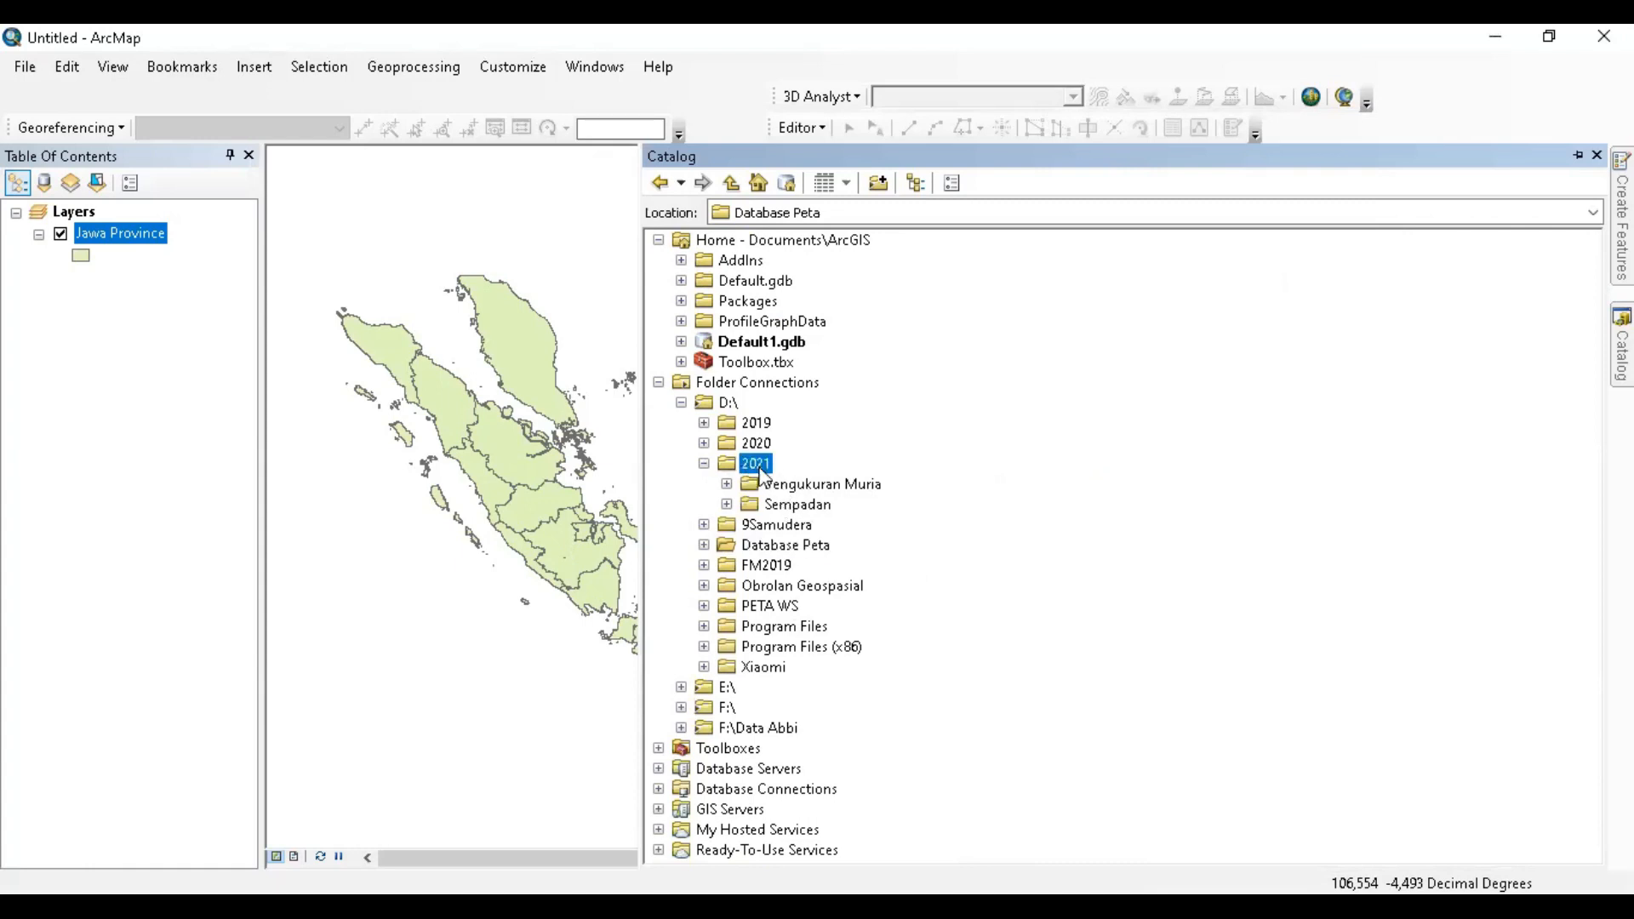
- Start a new shapefile in the 2021 folder, examine the available feature types and cancel its creation
right_click(758, 466)
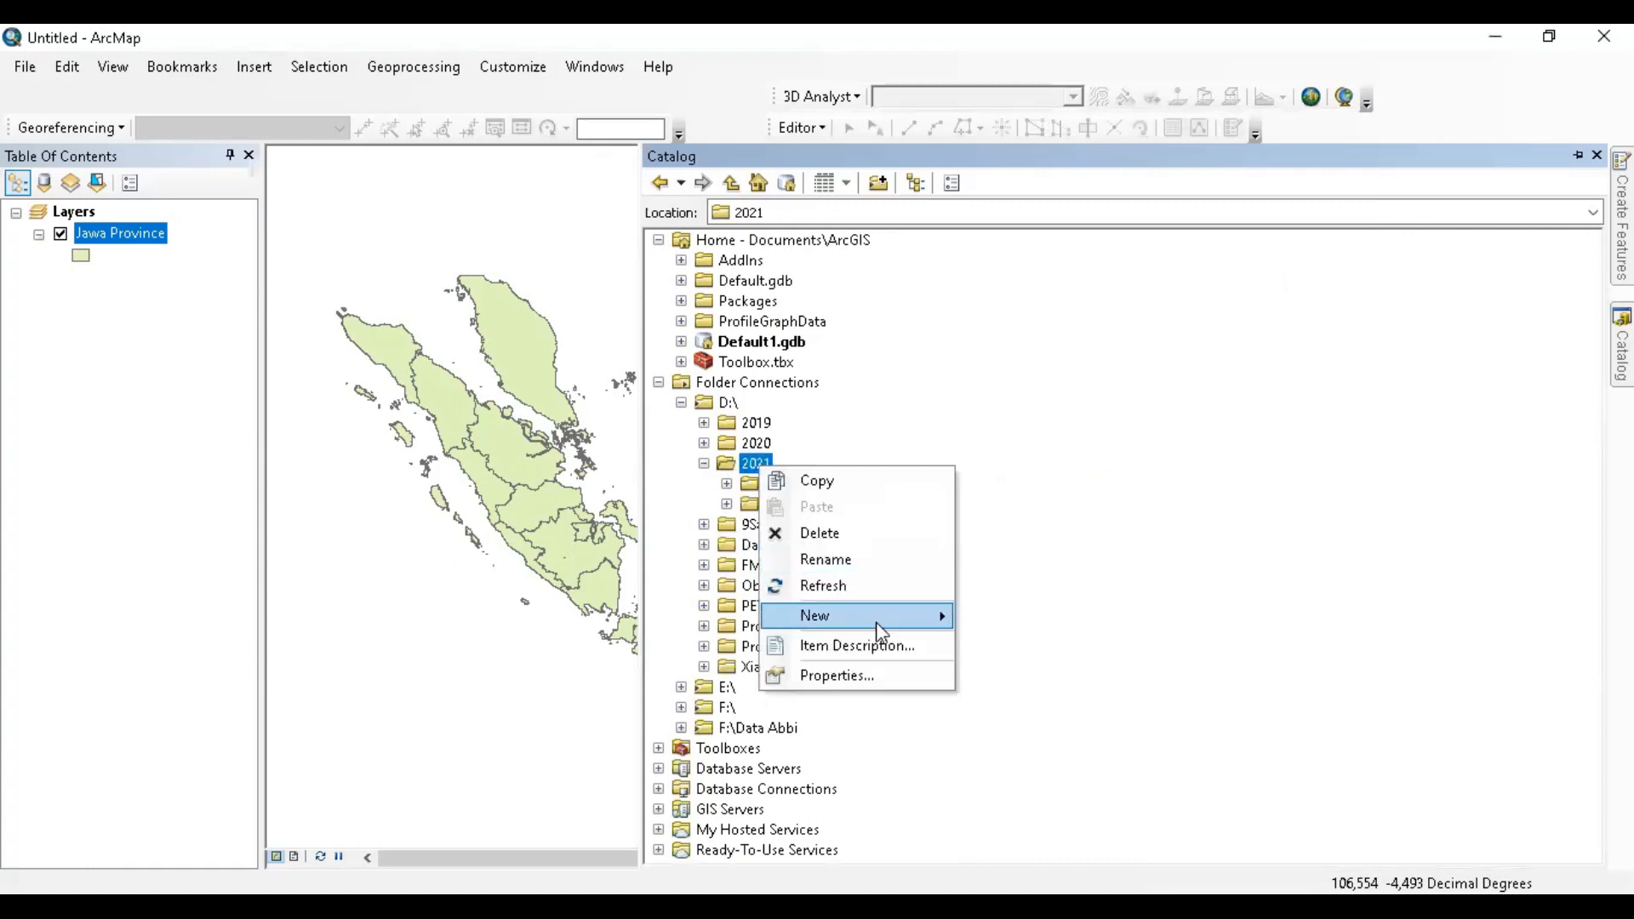
mouse_move(881, 632)
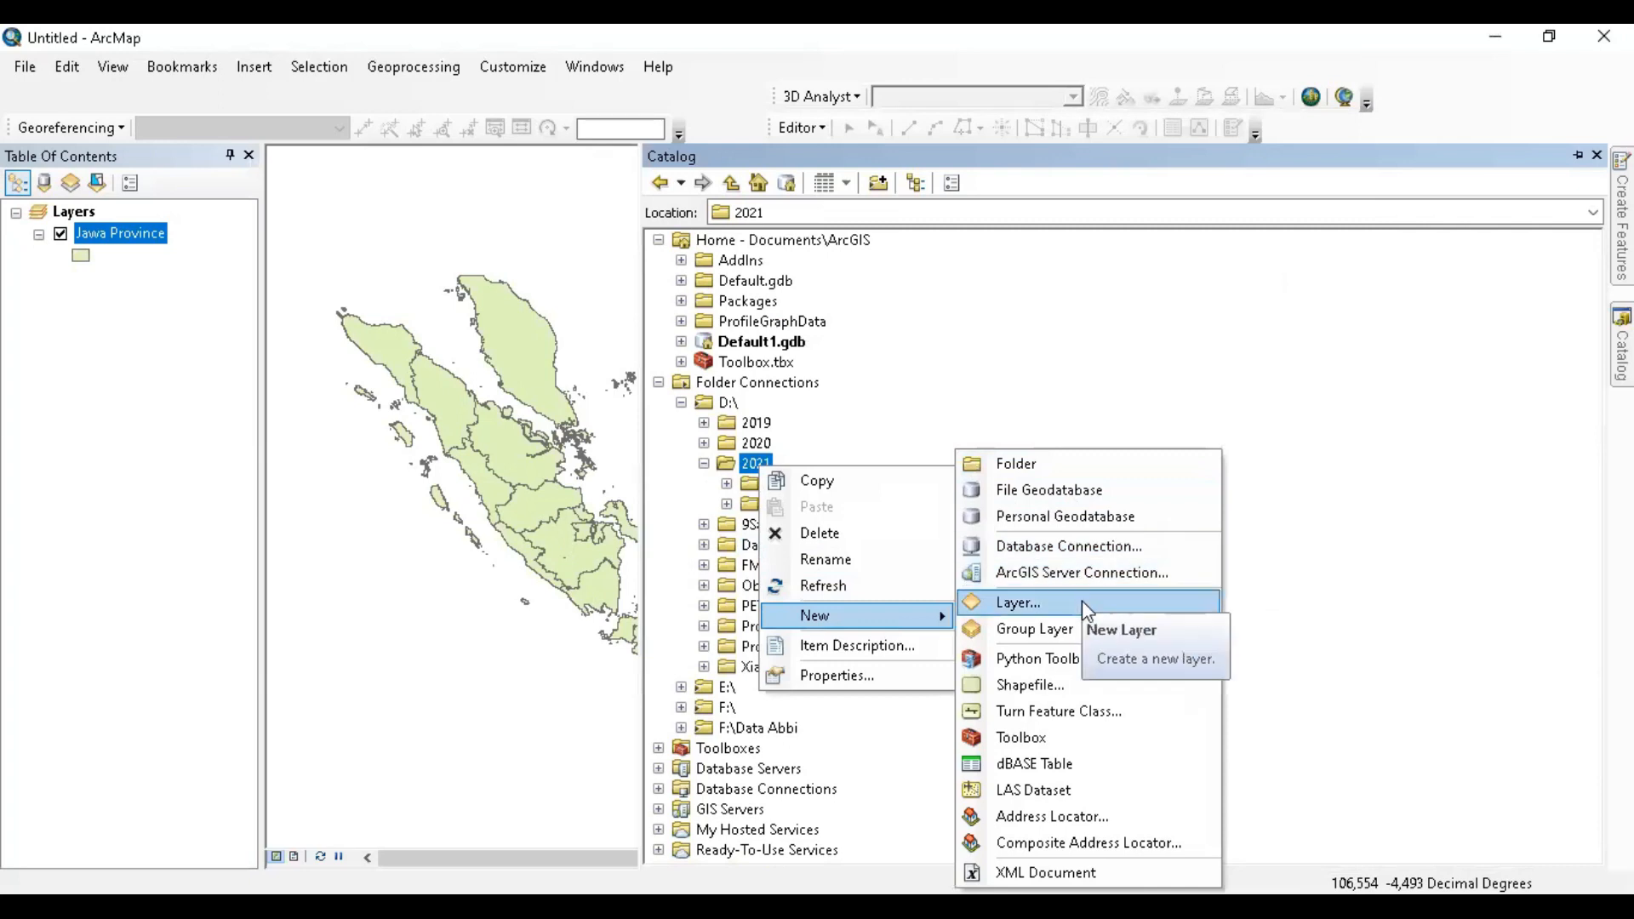
left_click(1059, 686)
left_click(890, 293)
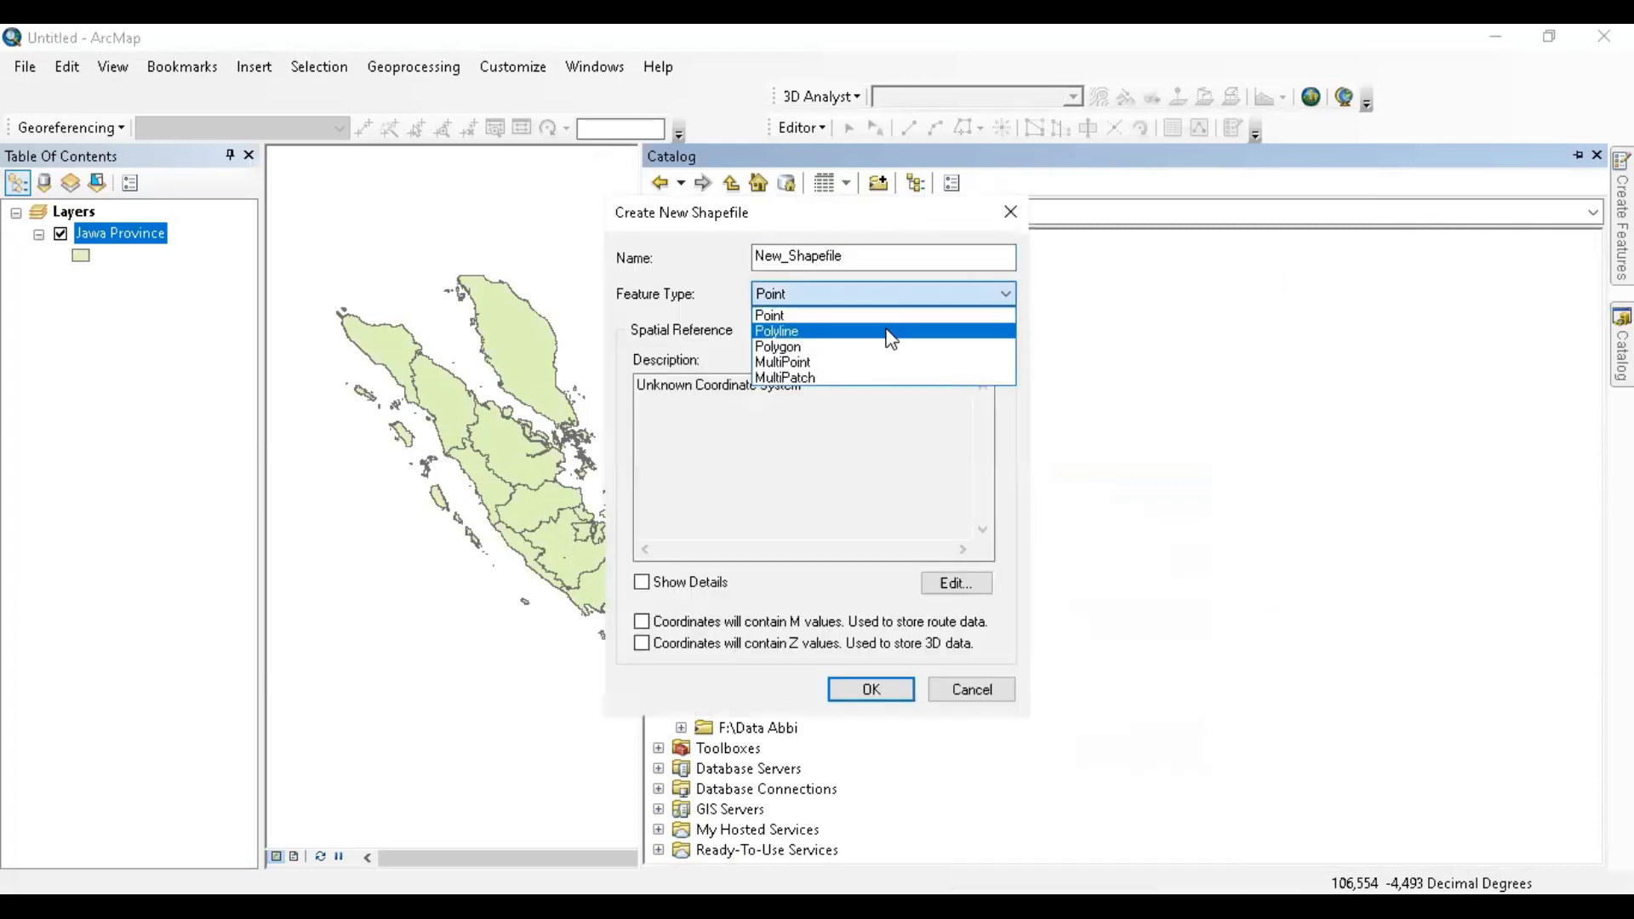
left_click(967, 688)
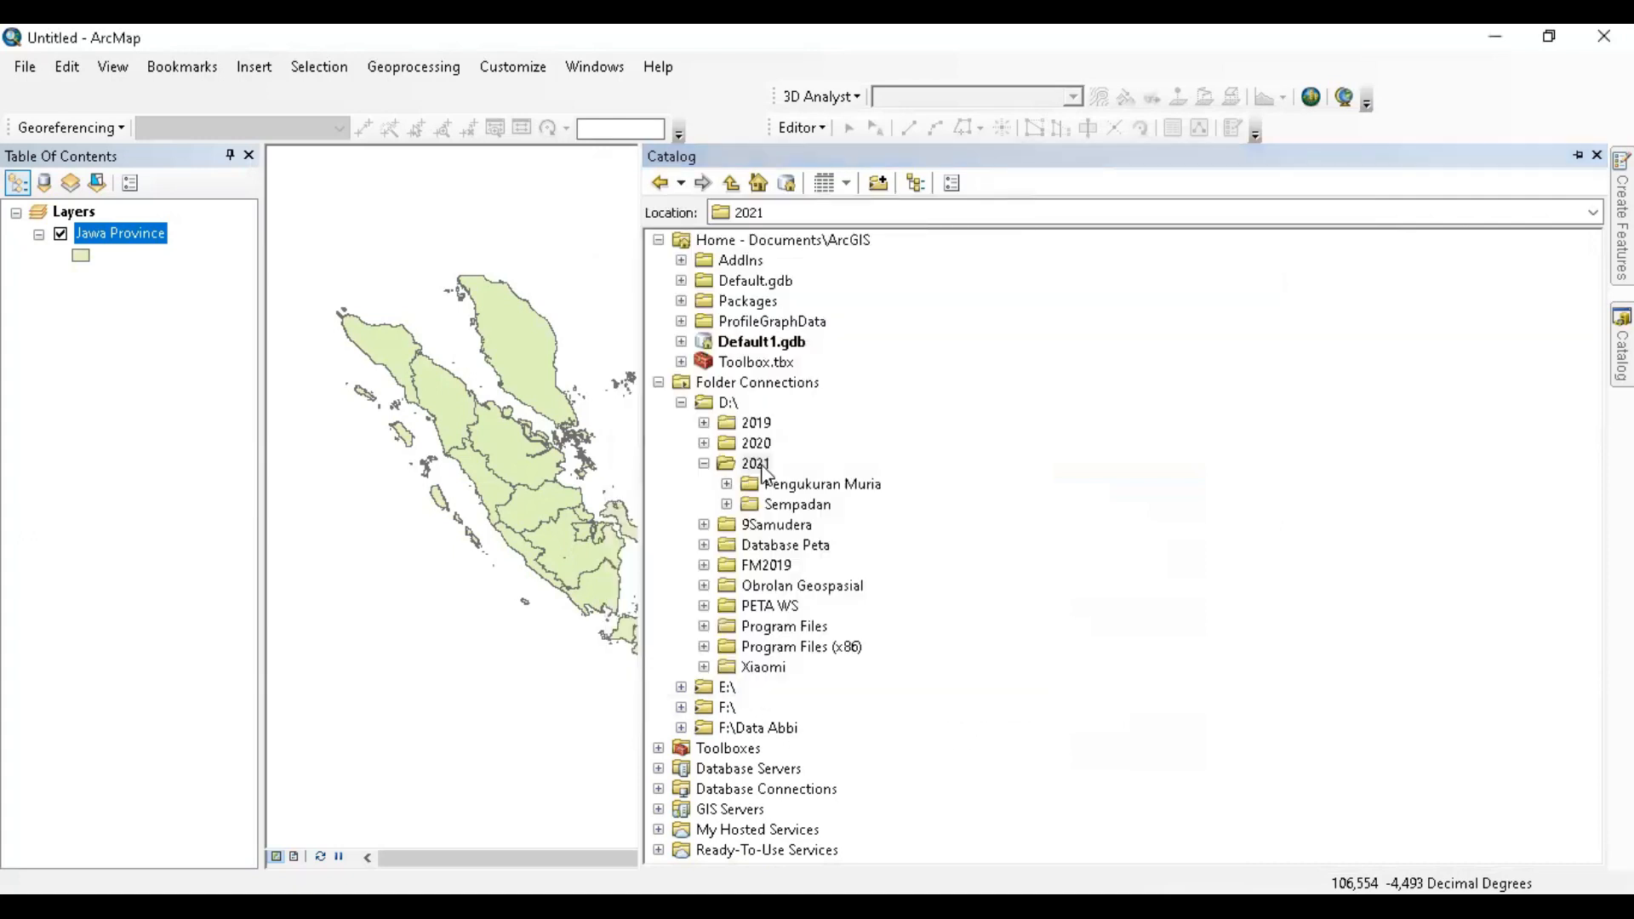
- Create a file geodatabase named Latihan in the 2021 folder on D:\
right_click(762, 466)
mouse_move(928, 613)
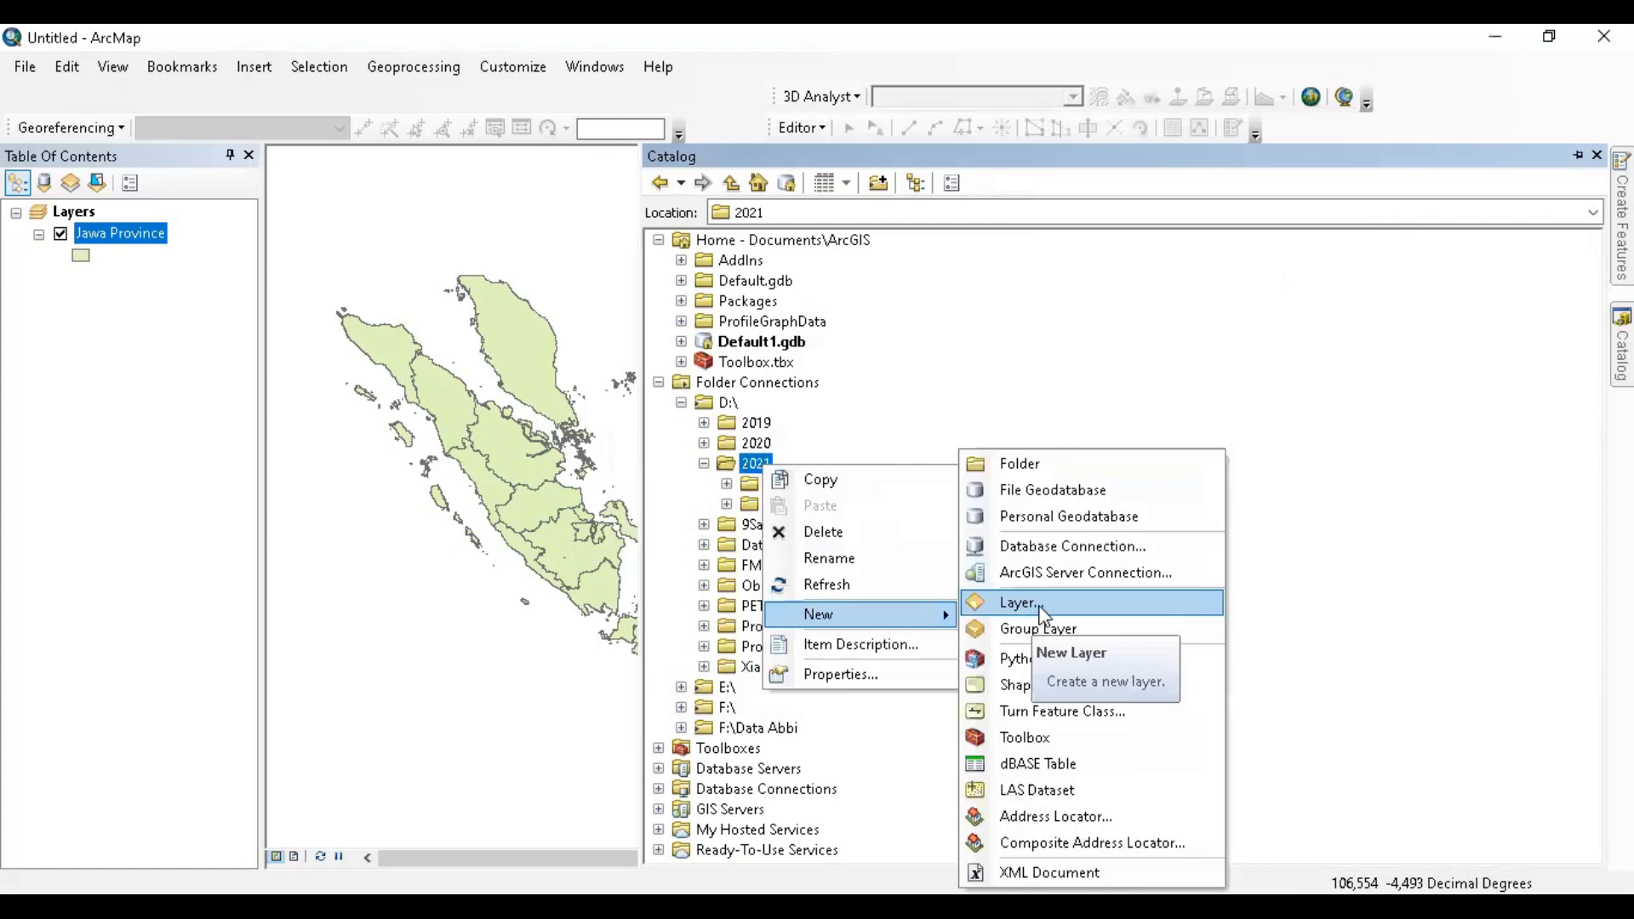
left_click(1079, 490)
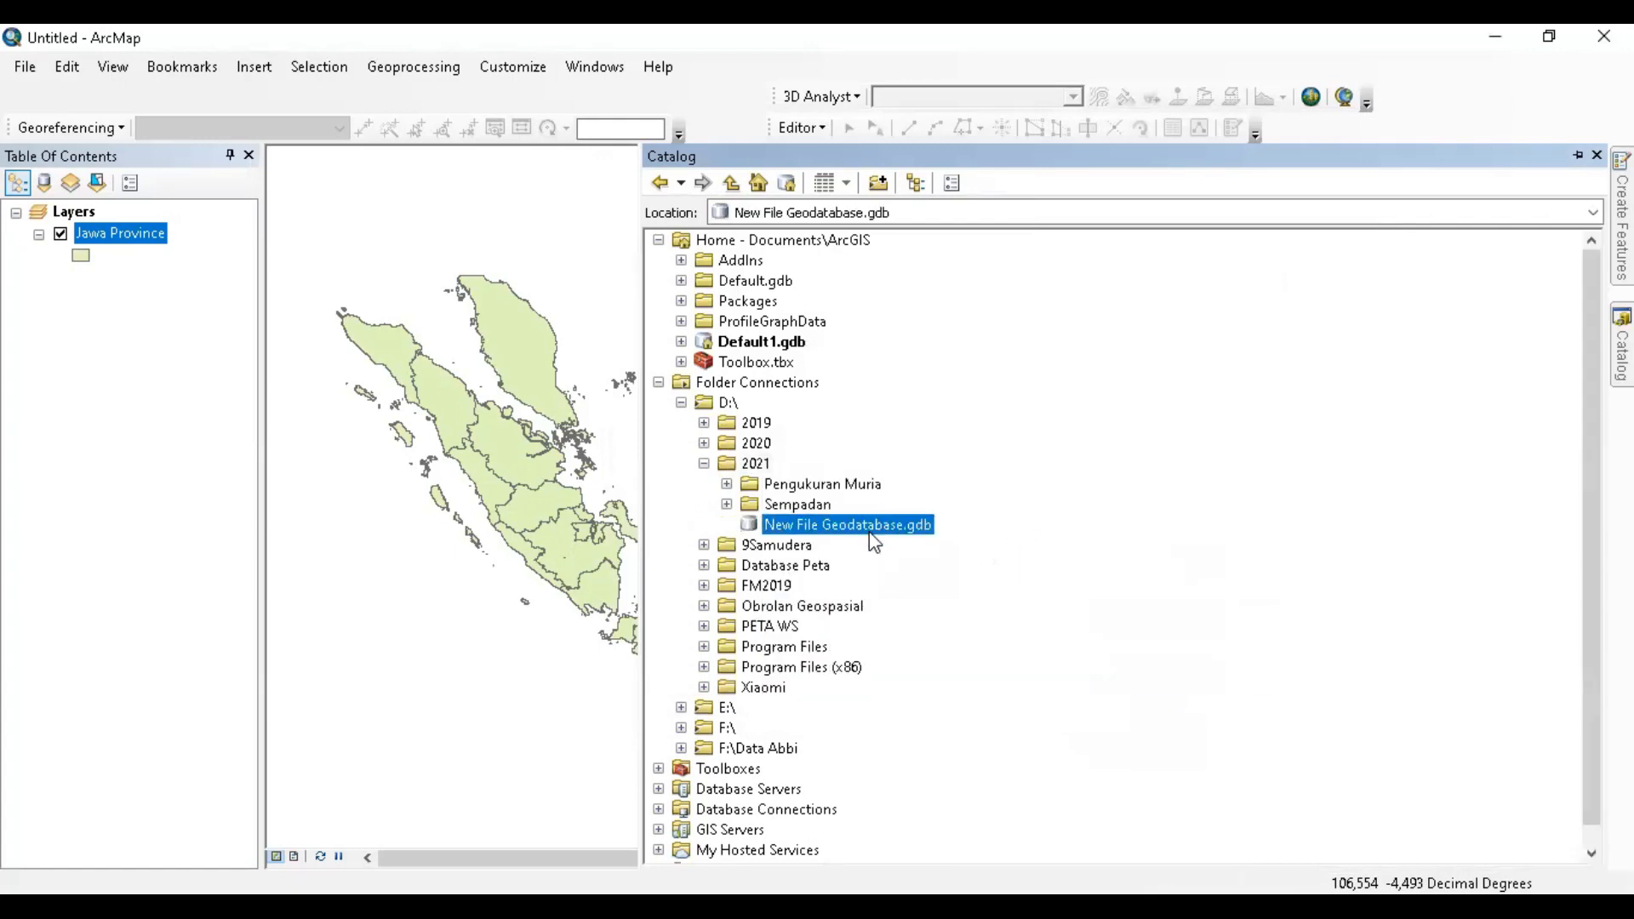
left_click(897, 522)
left_click_drag(900, 523, 668, 495)
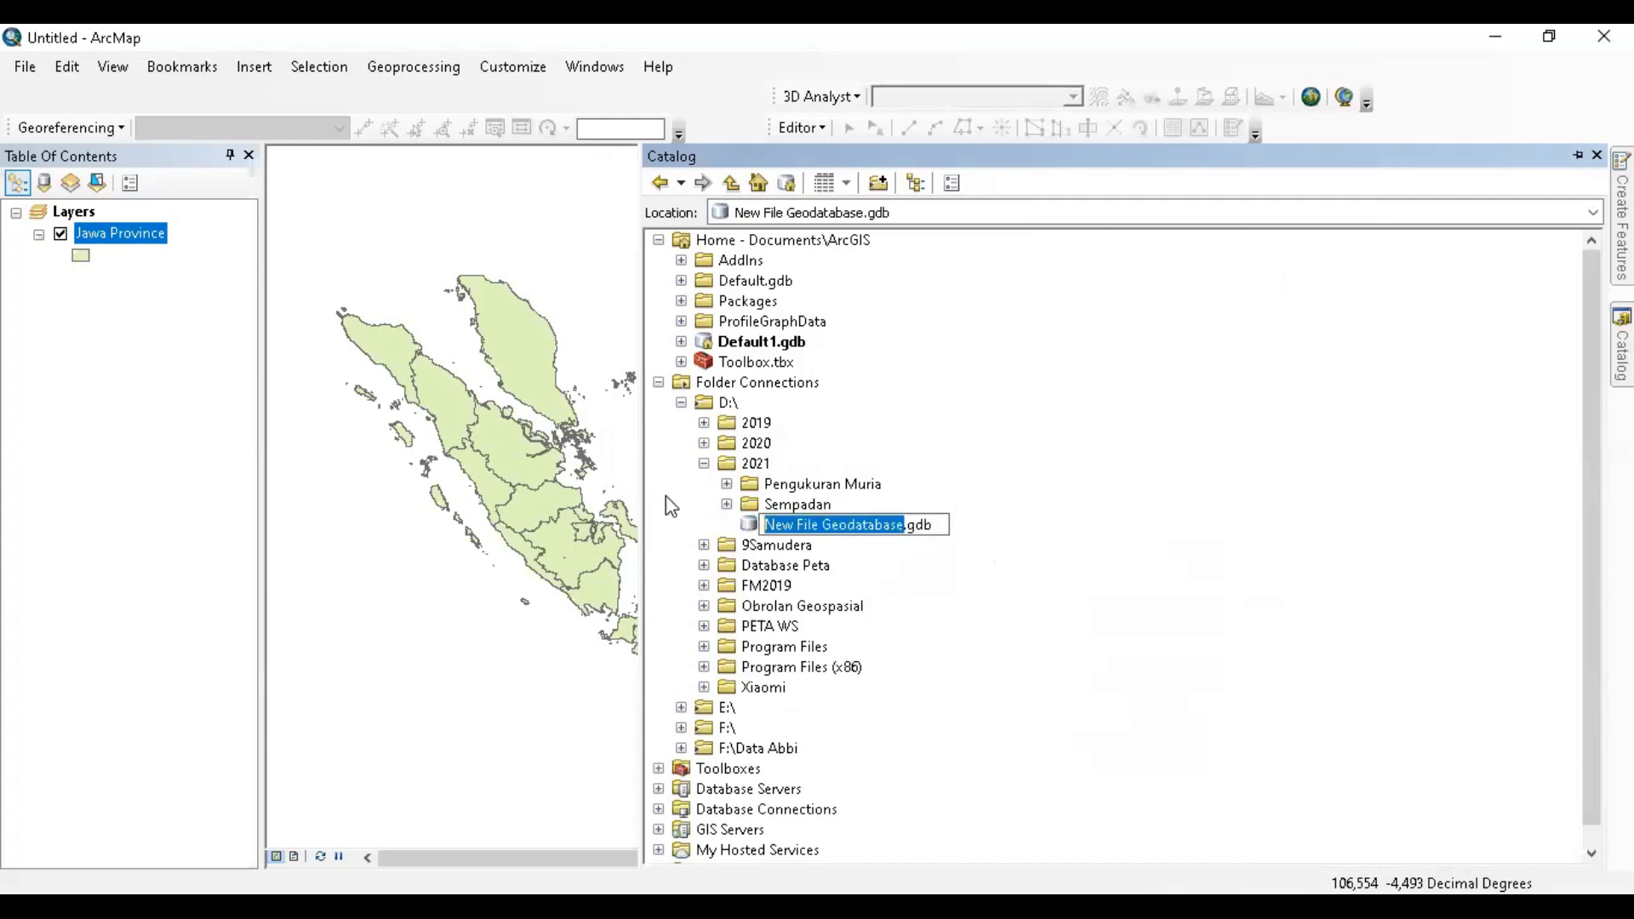
type("Latihan")
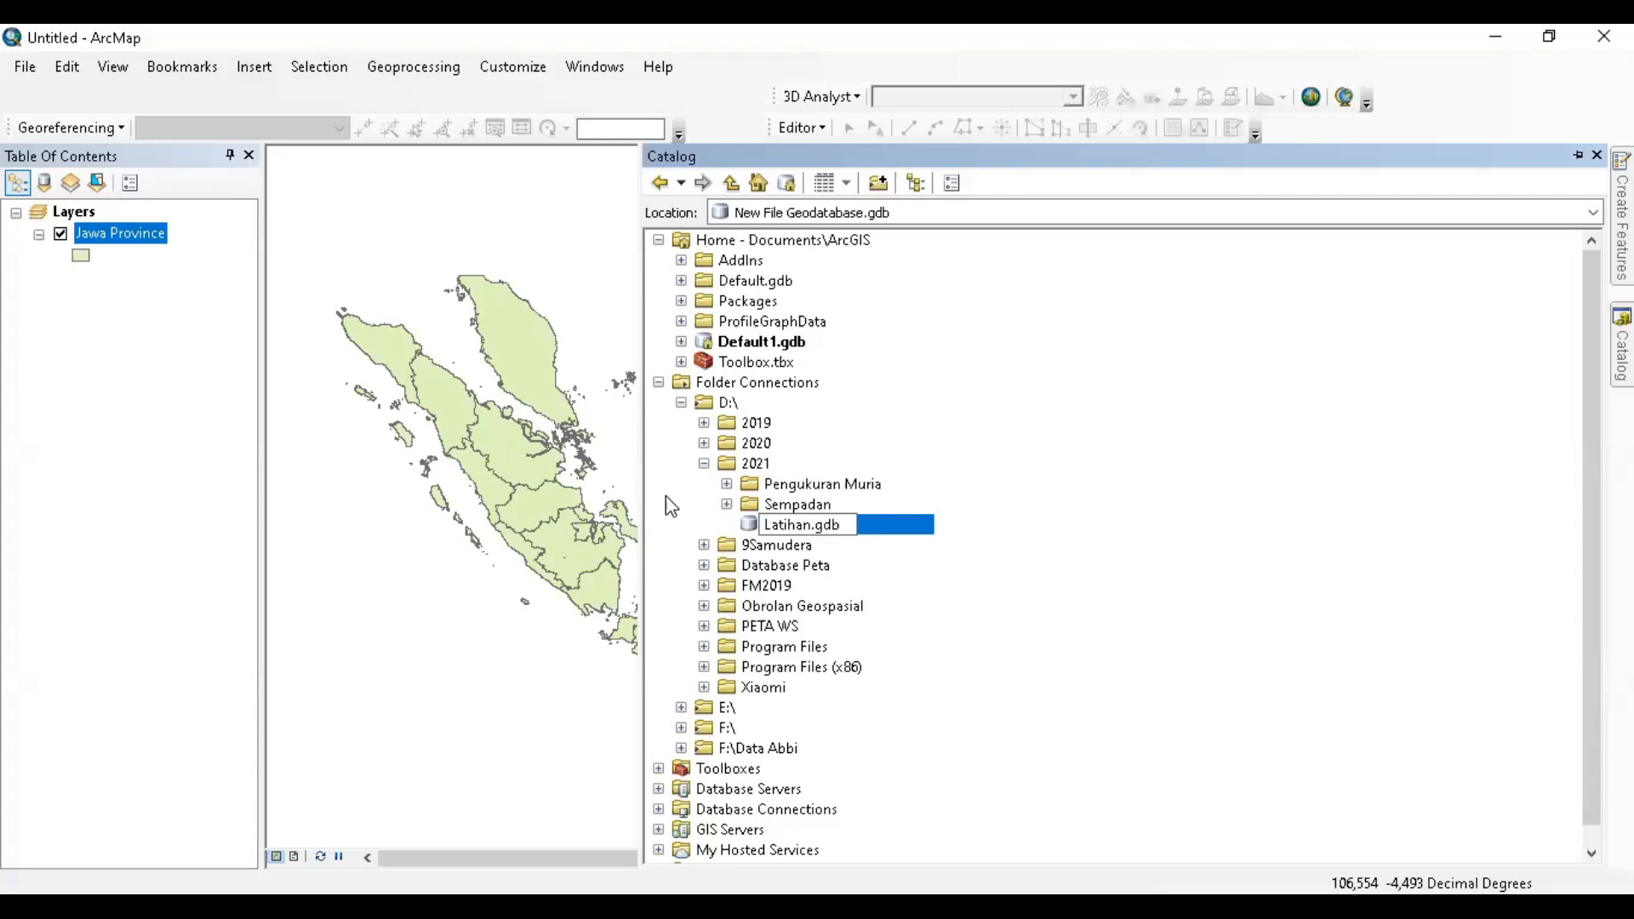
key("Return")
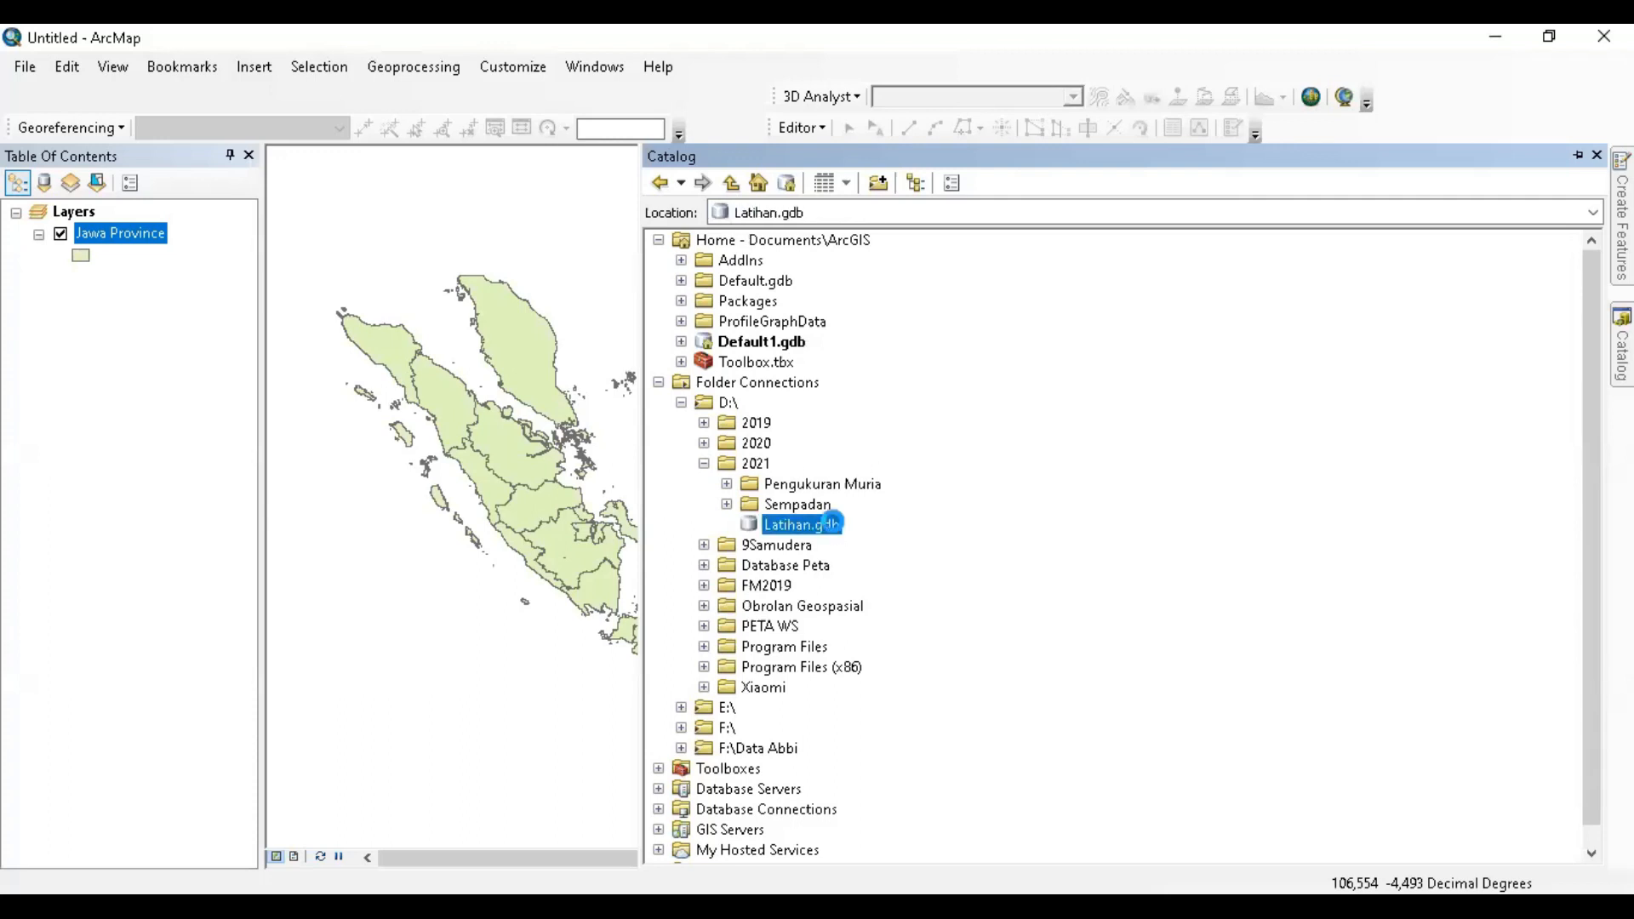
- Look over the export and management commands for Latihan.gdb and delete the geodatabase from the 2021 folder
right_click(836, 527)
mouse_move(990, 409)
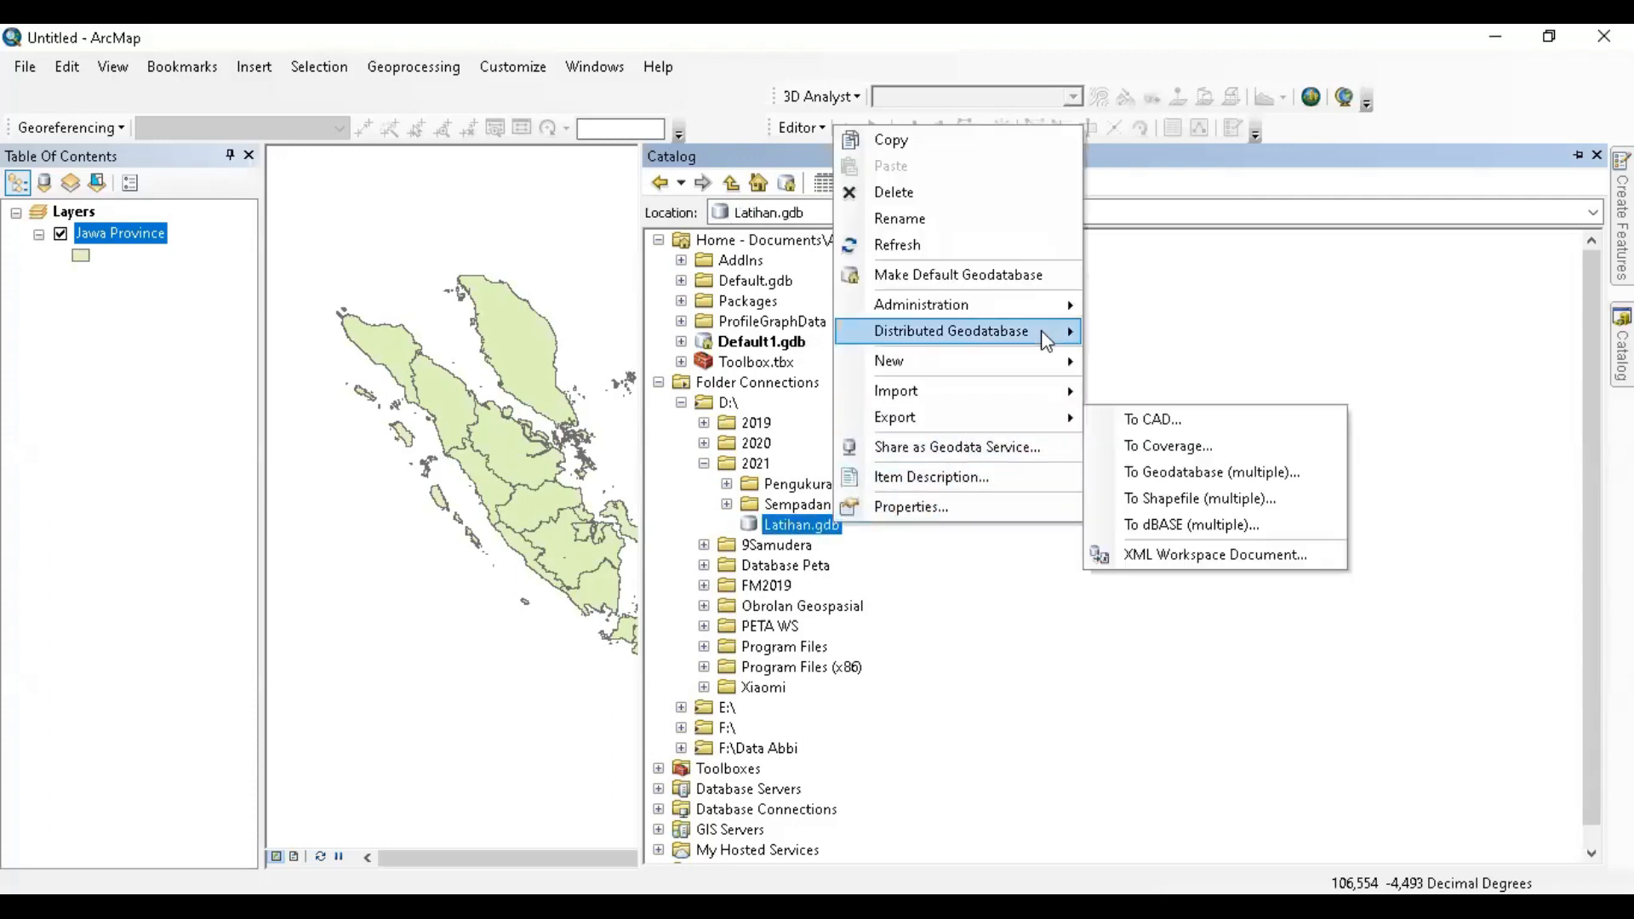
left_click(983, 589)
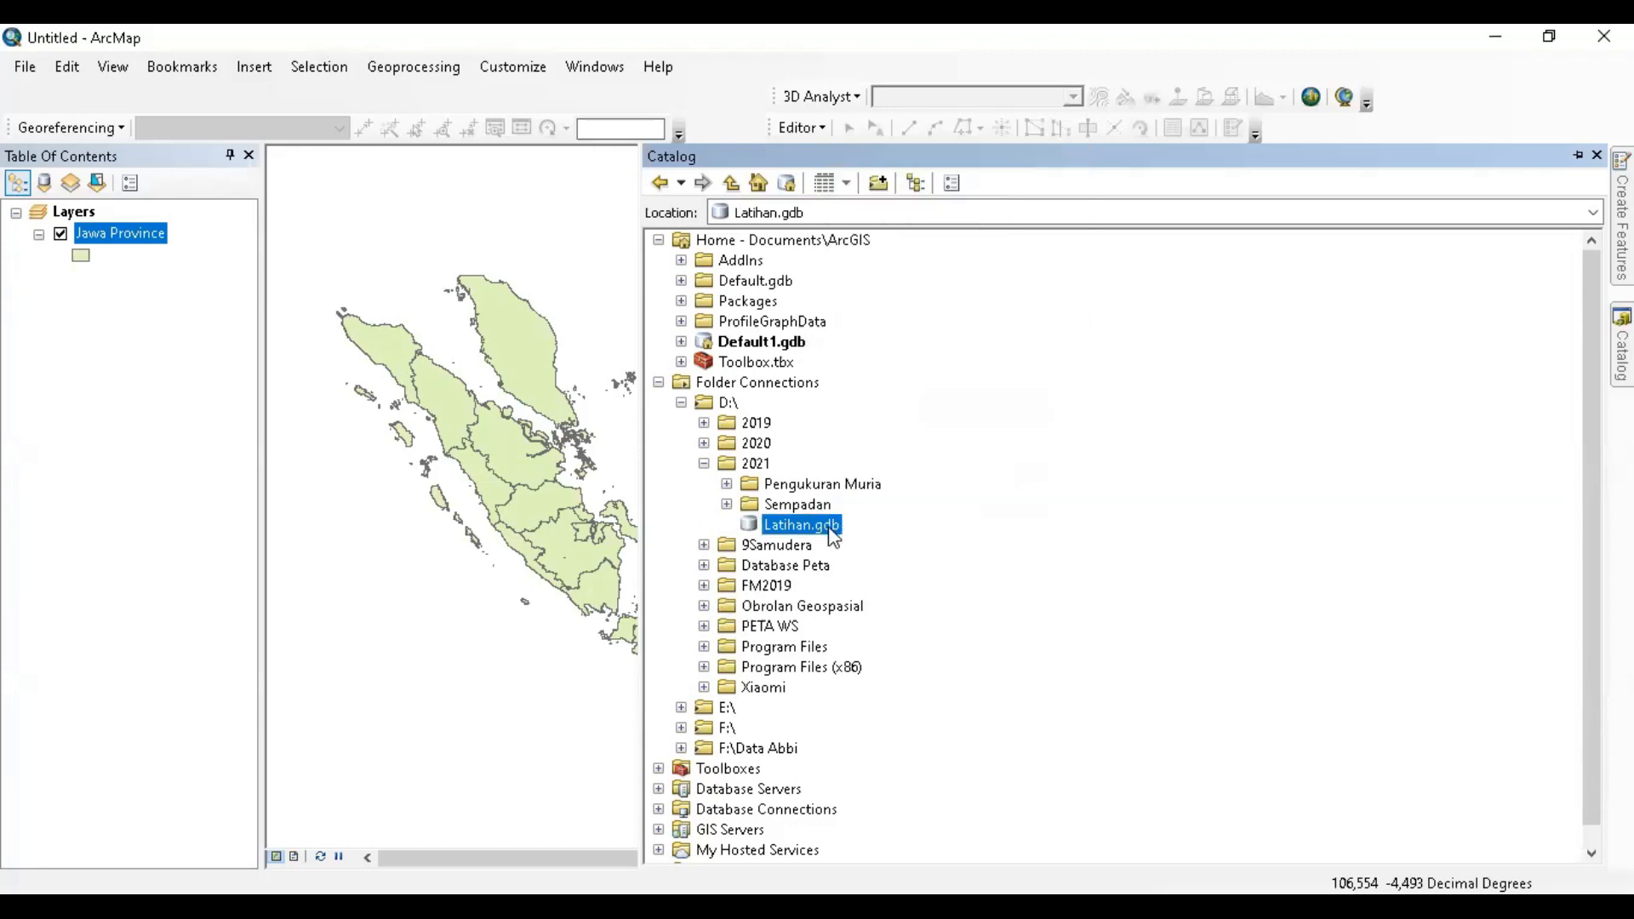
key("Delete")
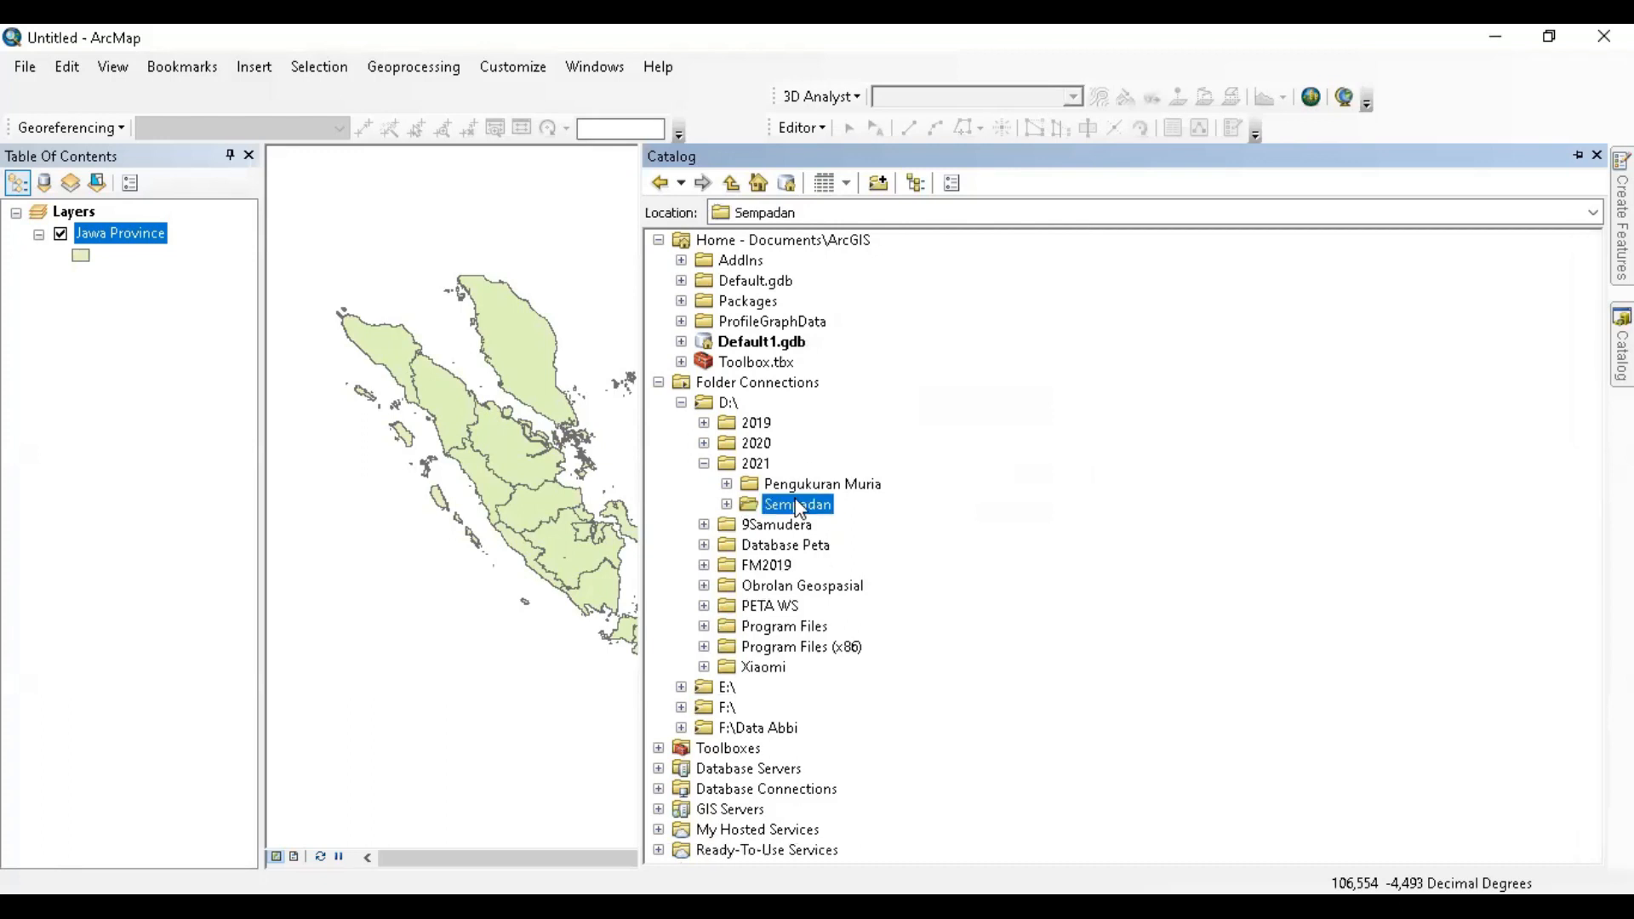
- Expand the Sempadan folder inside 2021, then collapse the Catalog tree back to the list of folder connections
double_click(797, 503)
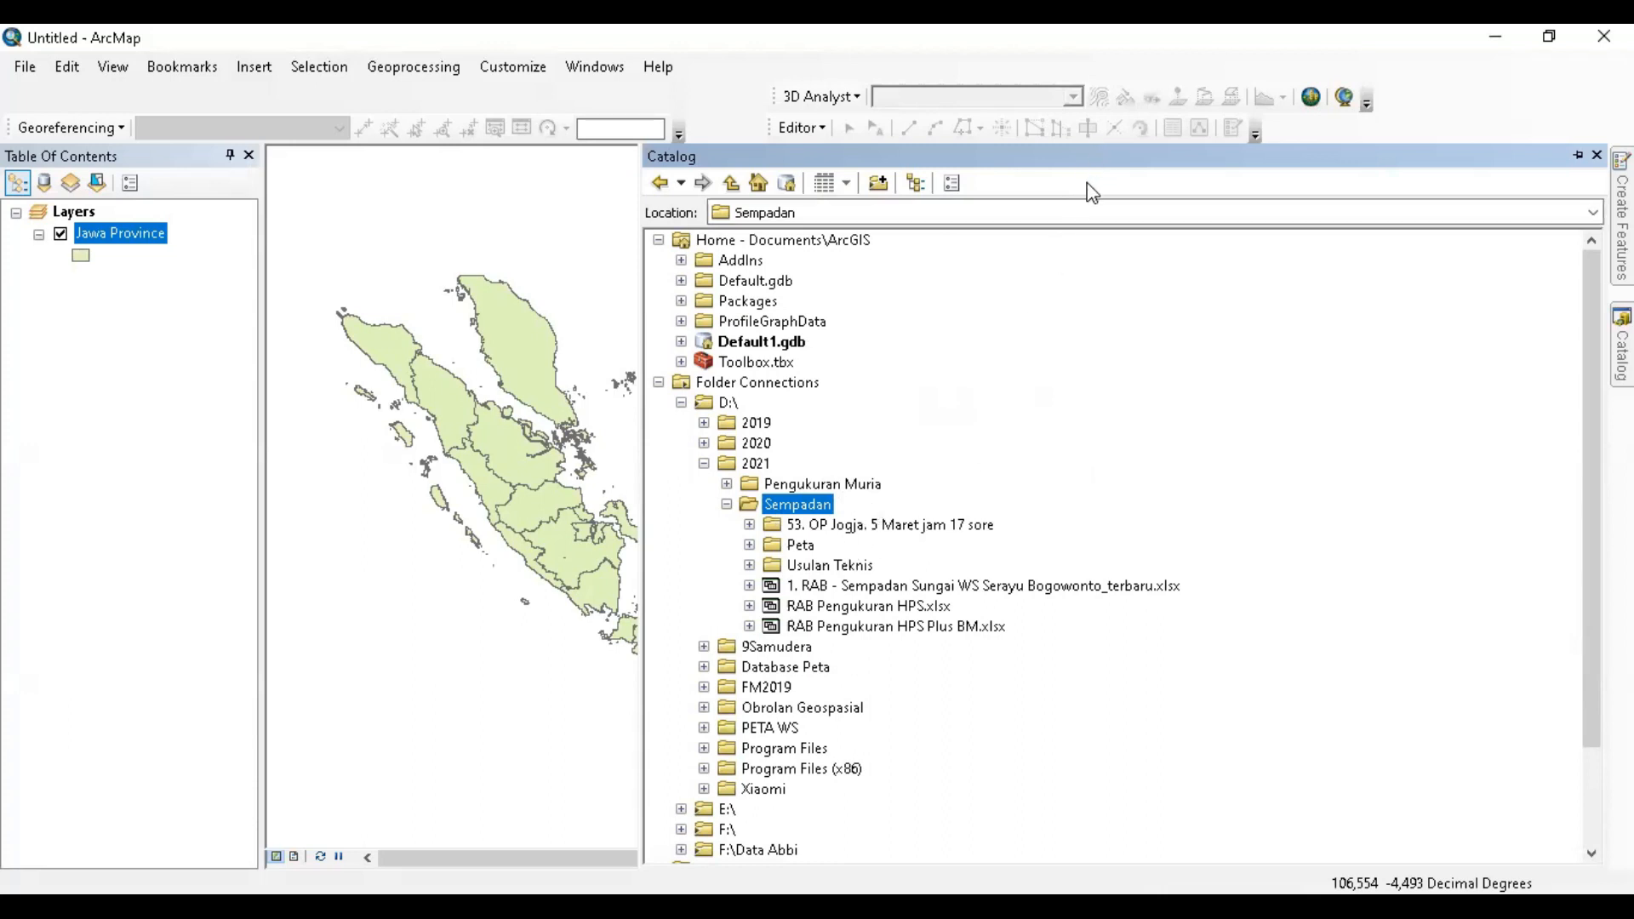
left_click(659, 382)
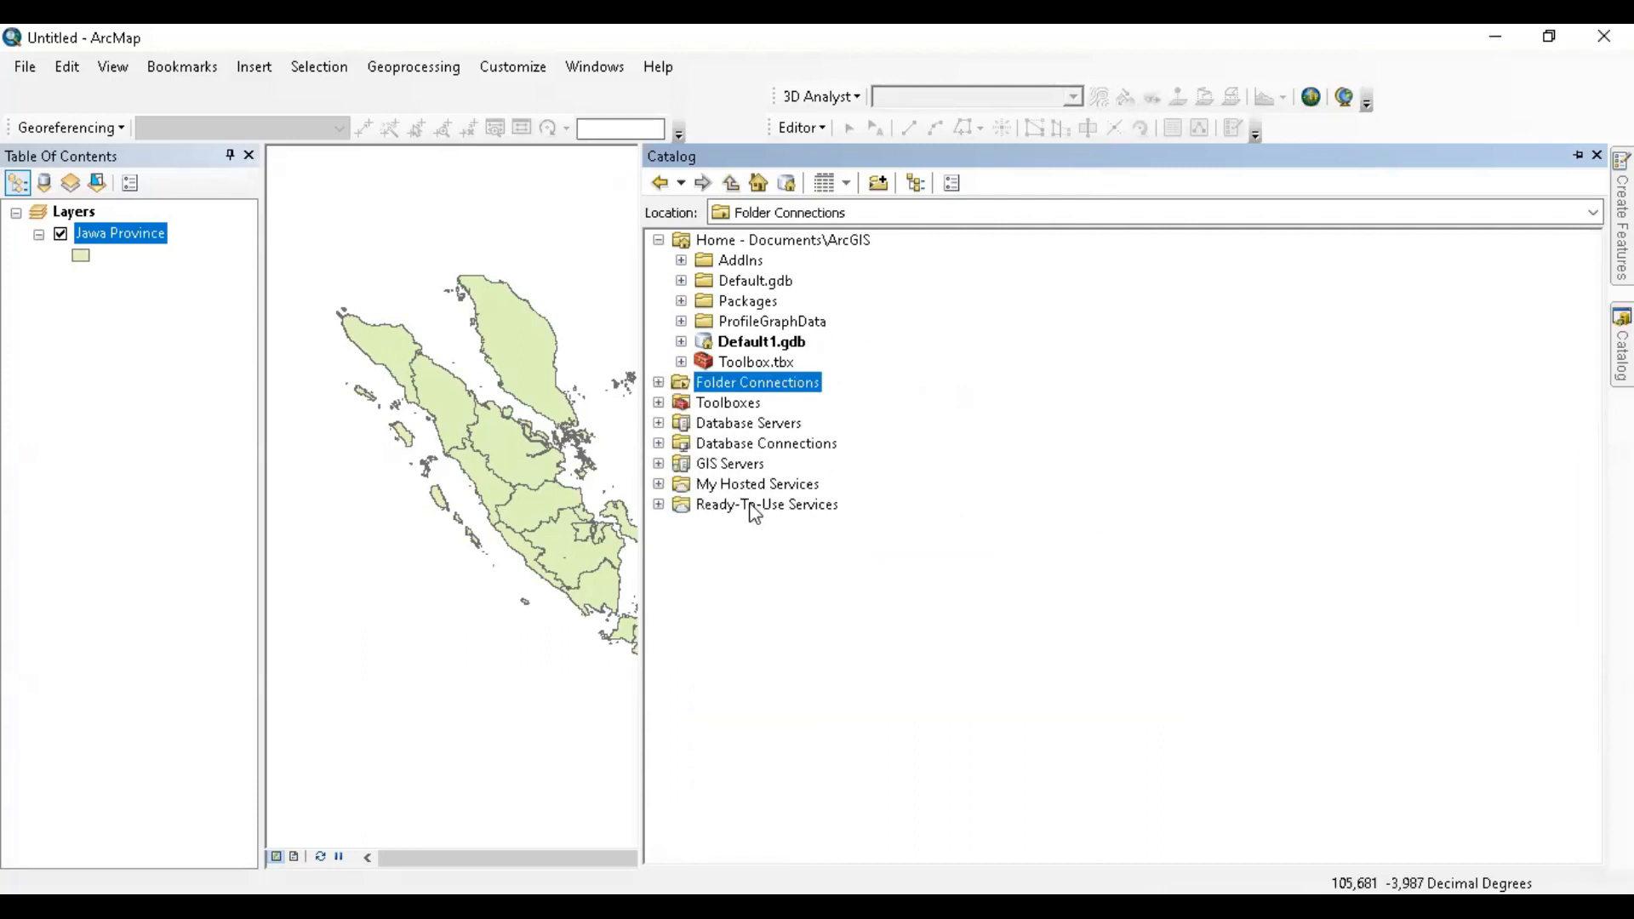
double_click(751, 390)
left_click(704, 463)
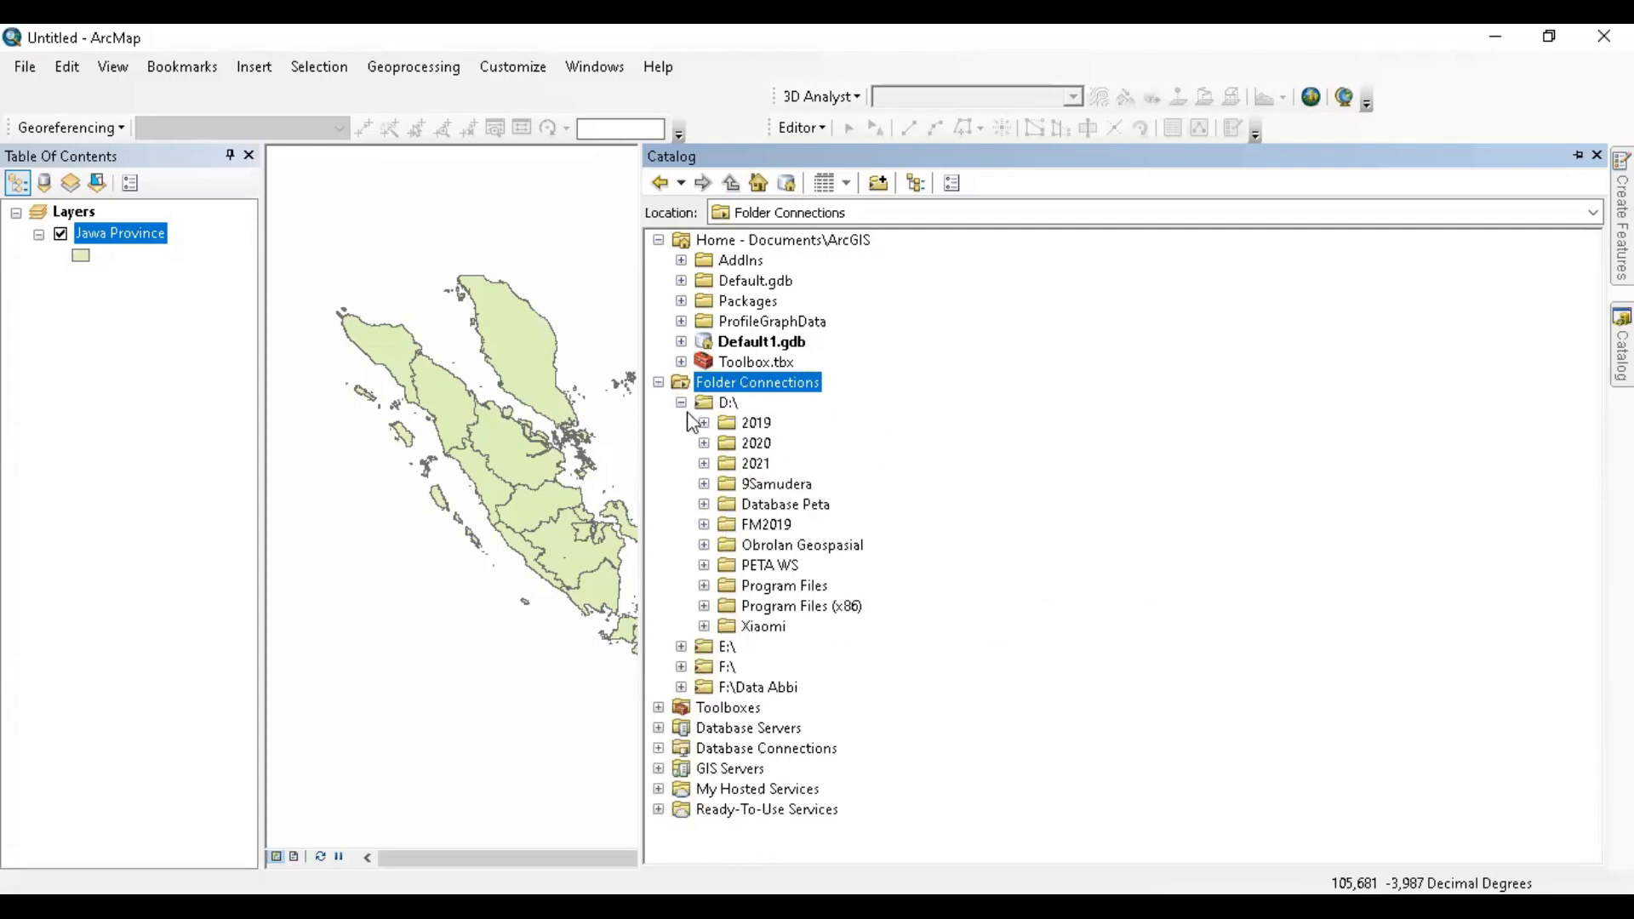
left_click(681, 401)
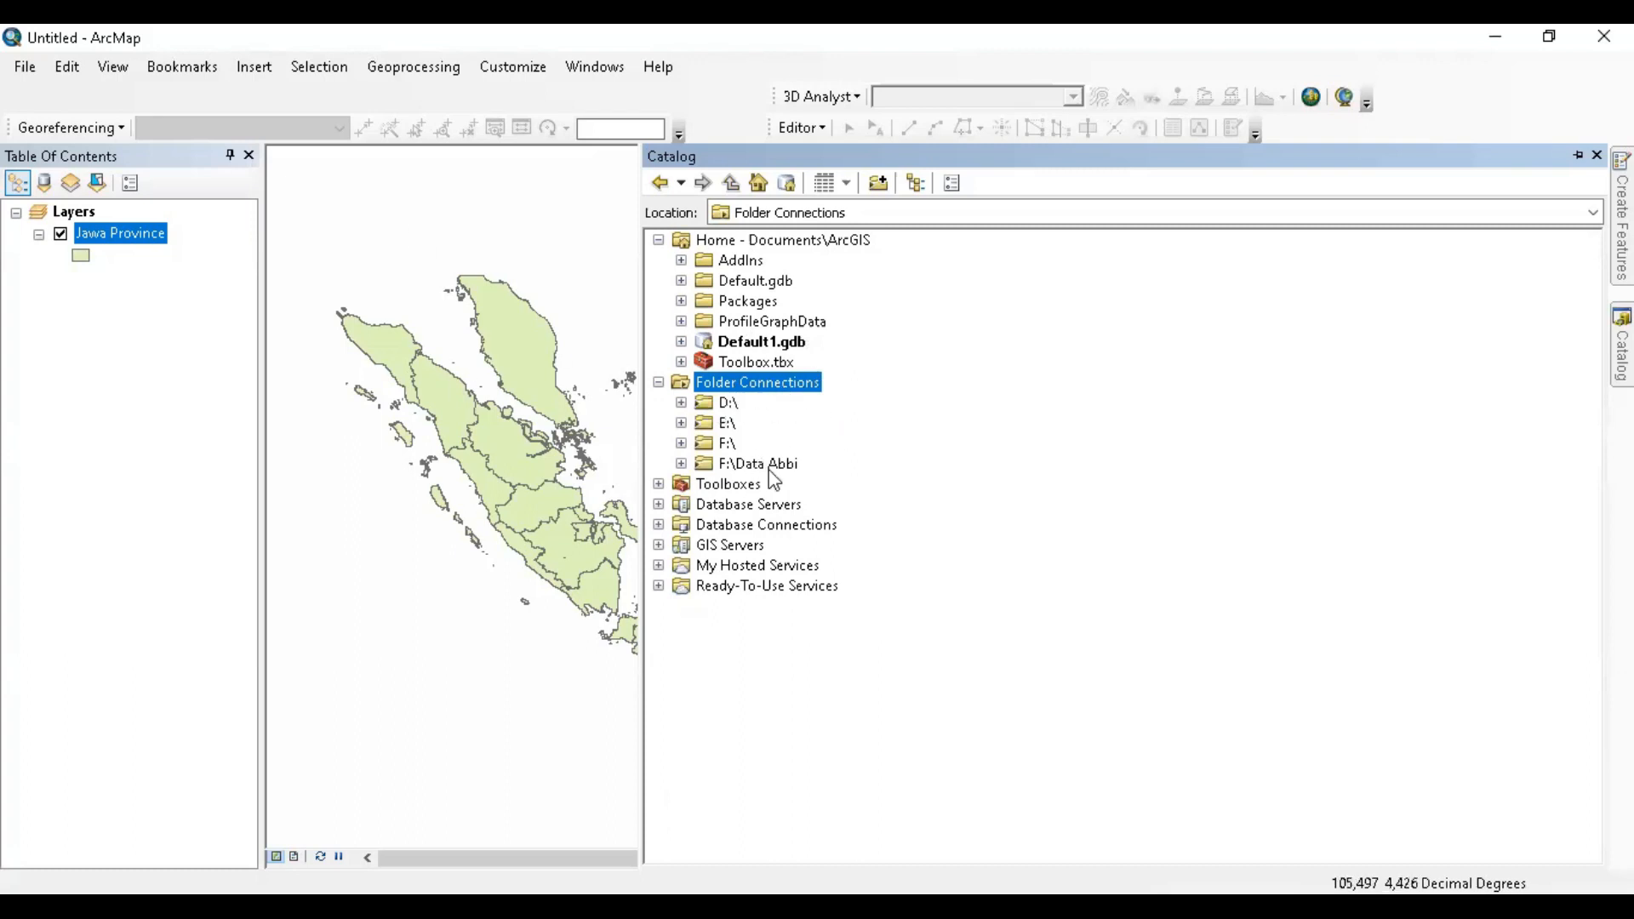
- Select the D:\, E:\ and F:\ folder connections one after another in the Catalog
left_click(728, 402)
left_click(728, 423)
left_click(727, 443)
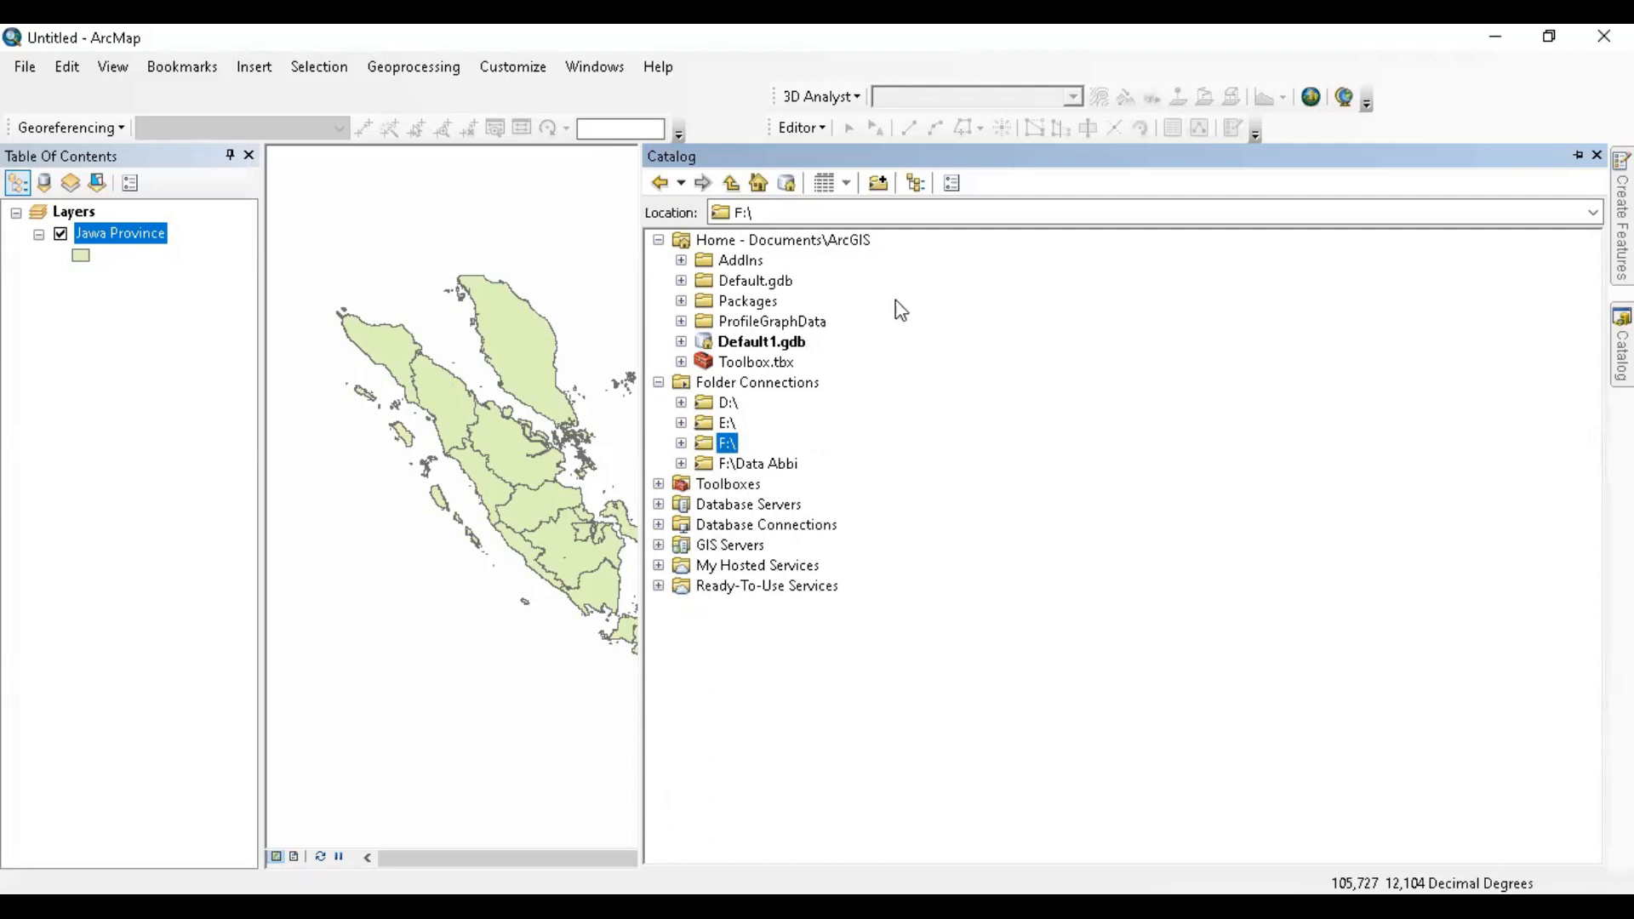
- Start a new folder connection, look over the locations such as This PC, Network and the desktop folders, and cancel it
left_click(879, 184)
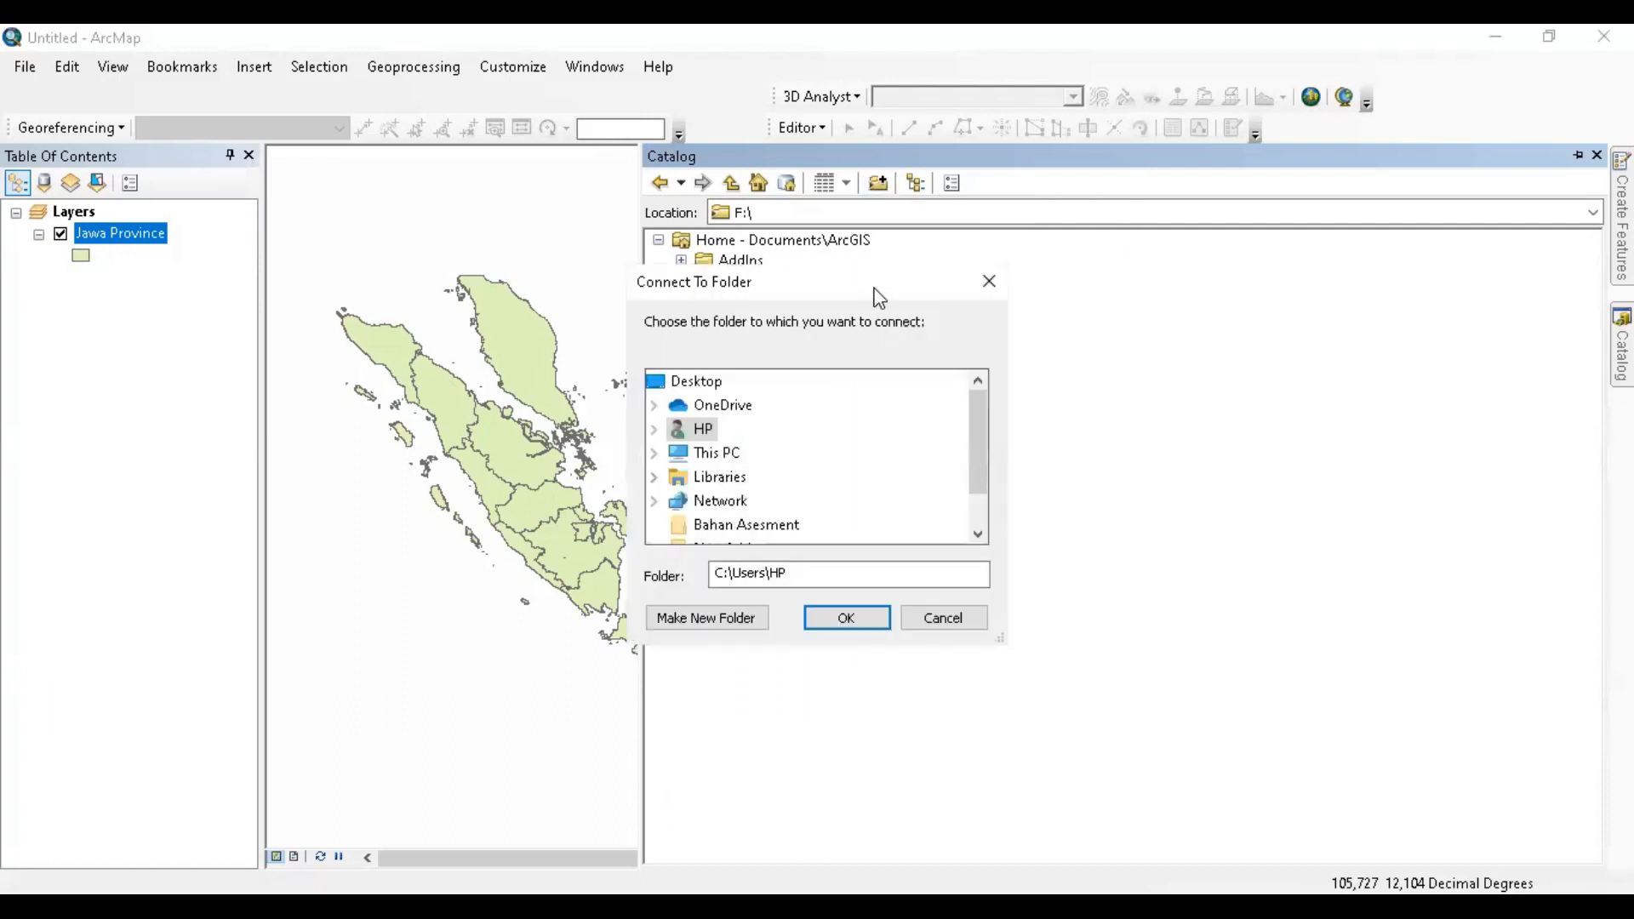
left_click_drag(879, 297, 1288, 286)
scroll(1381, 425, "down", 2)
left_click(1121, 394)
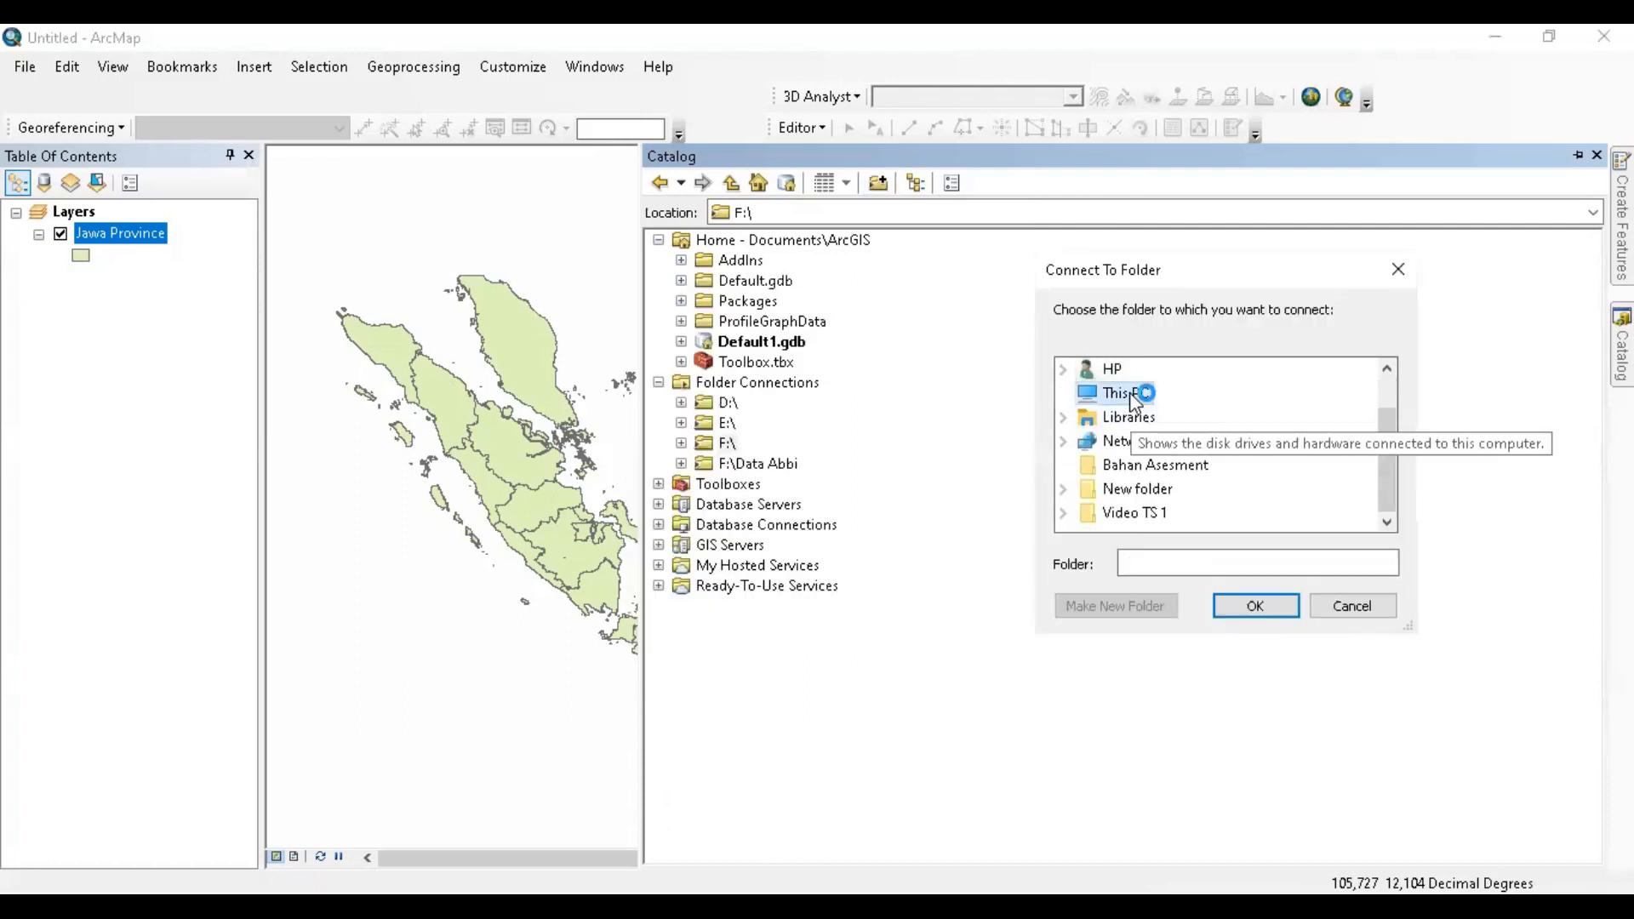
left_click(1387, 369)
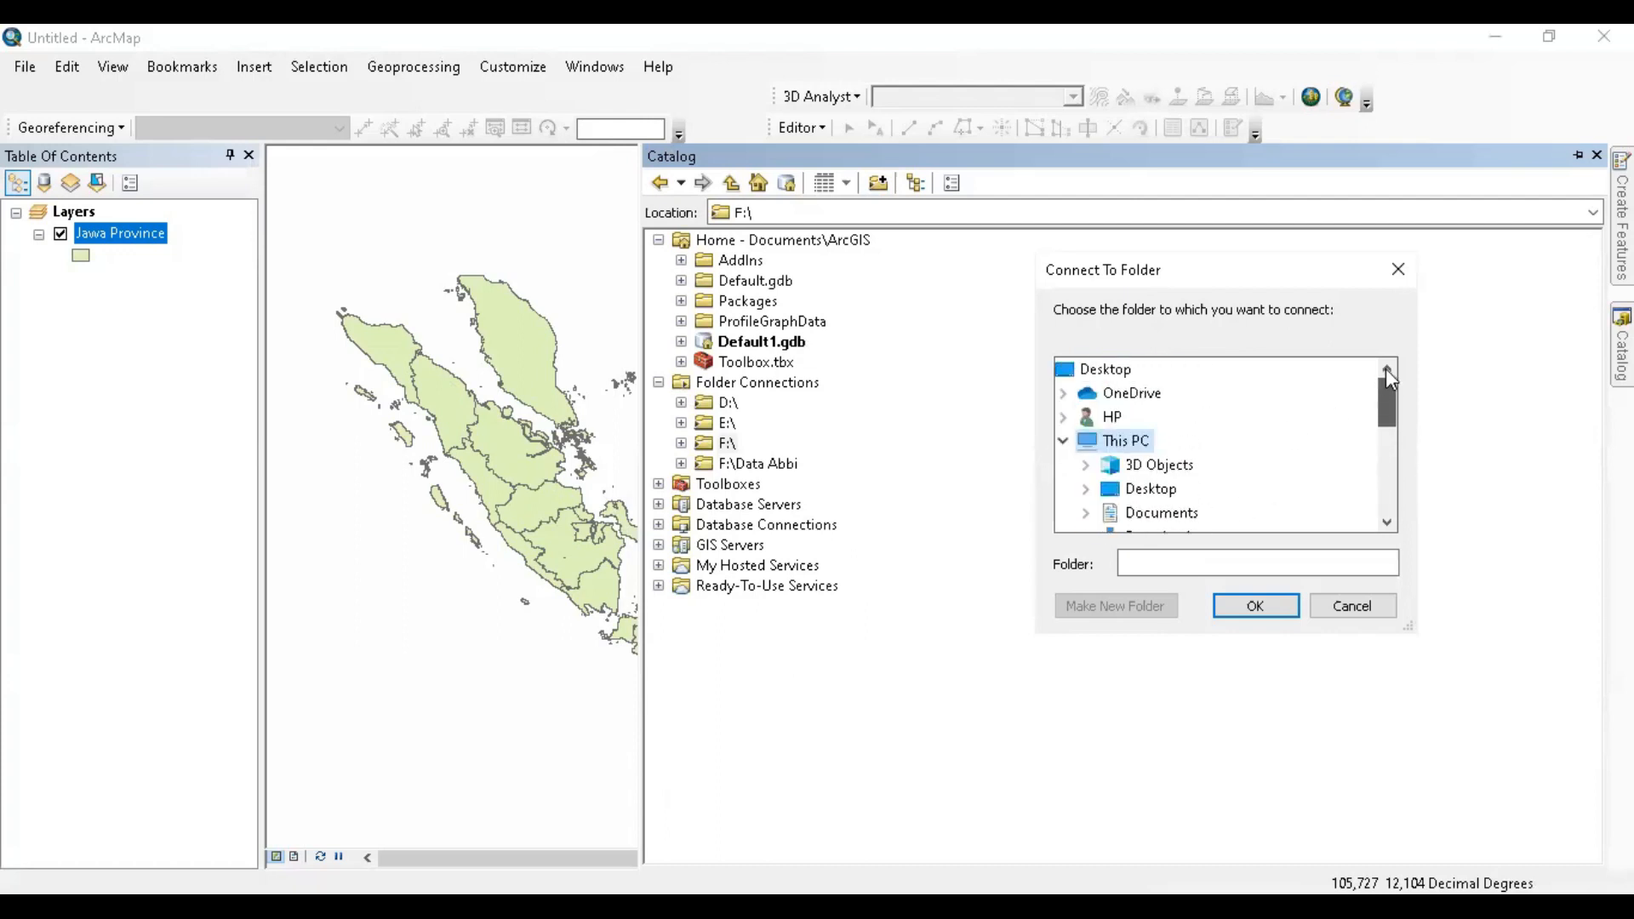
left_click(1064, 441)
scroll(1237, 451, "down", 2)
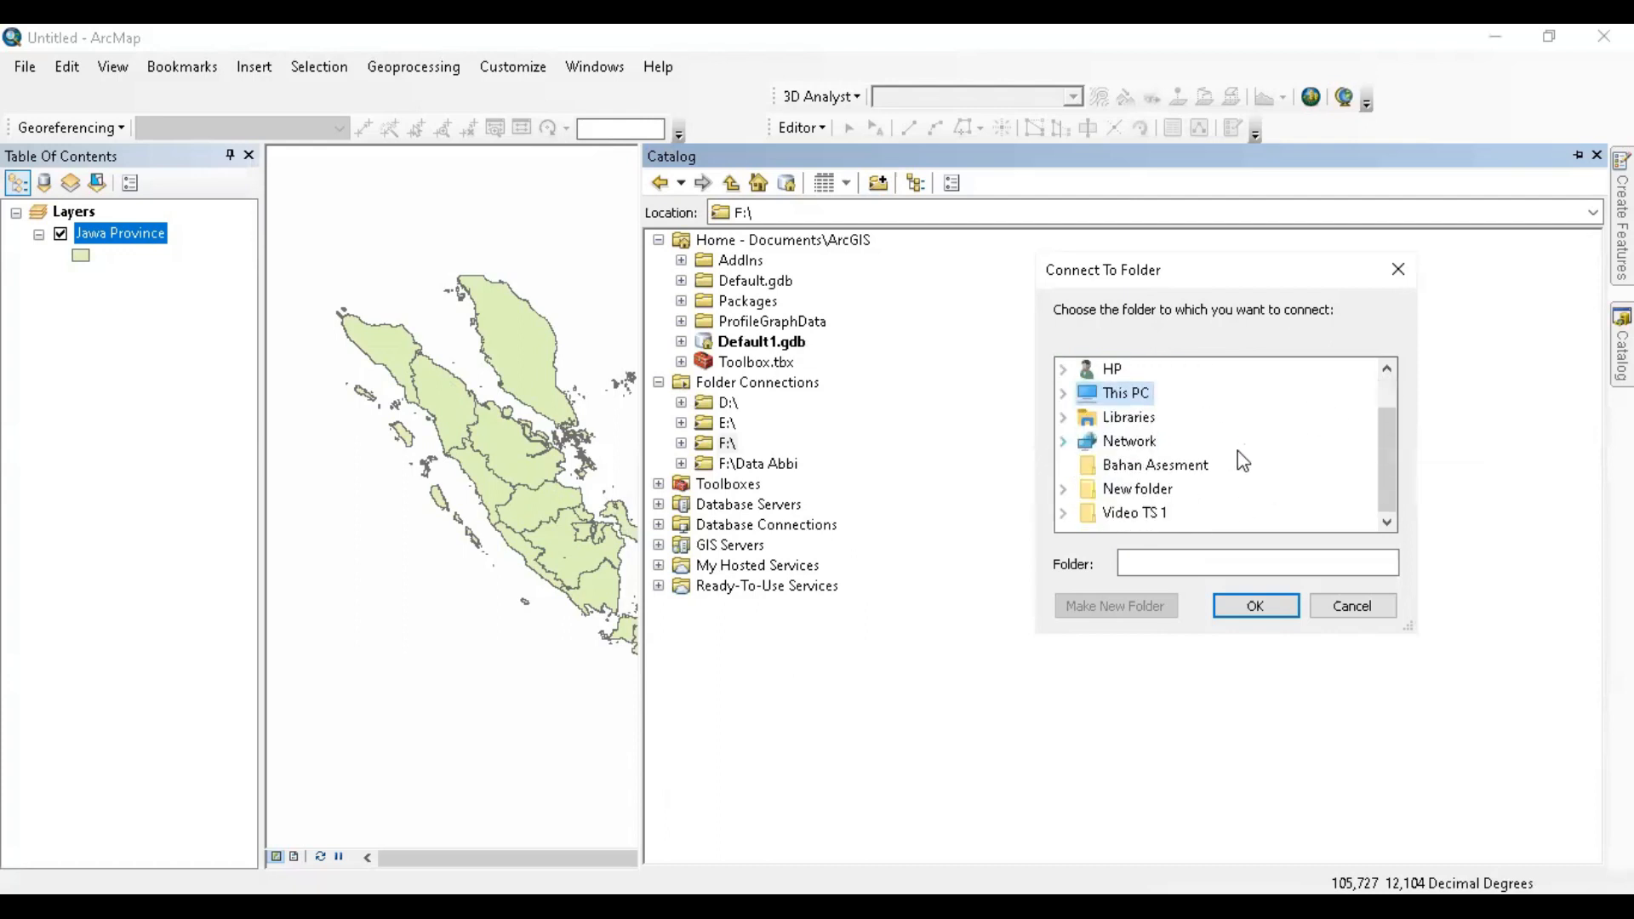
left_click(1129, 441)
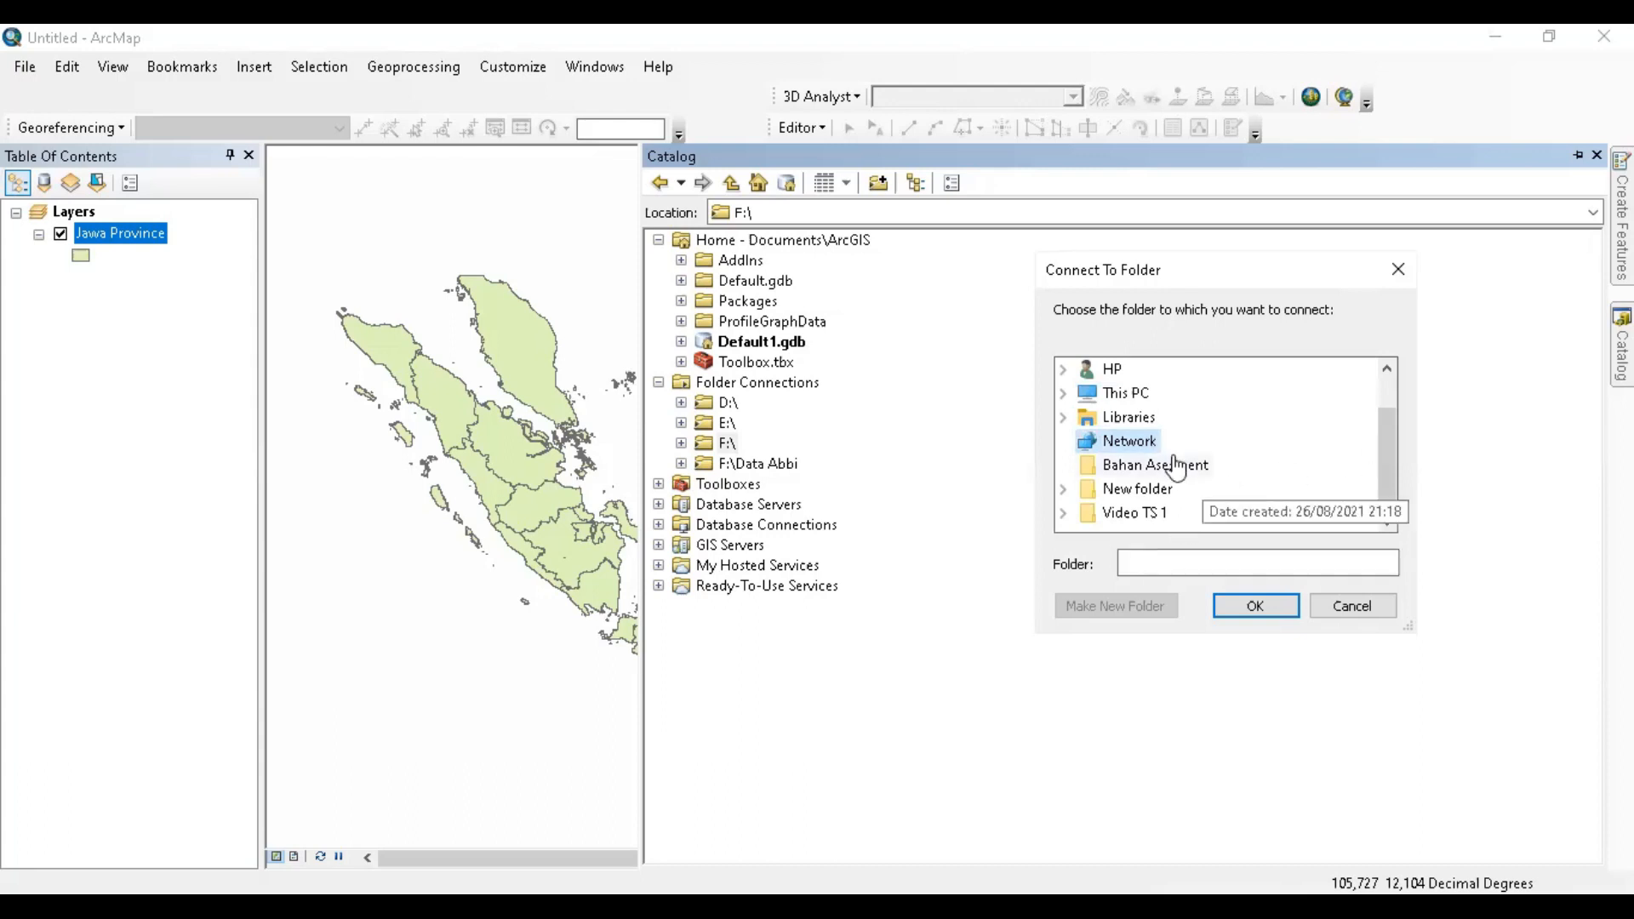
left_click_drag(1389, 474, 1388, 411)
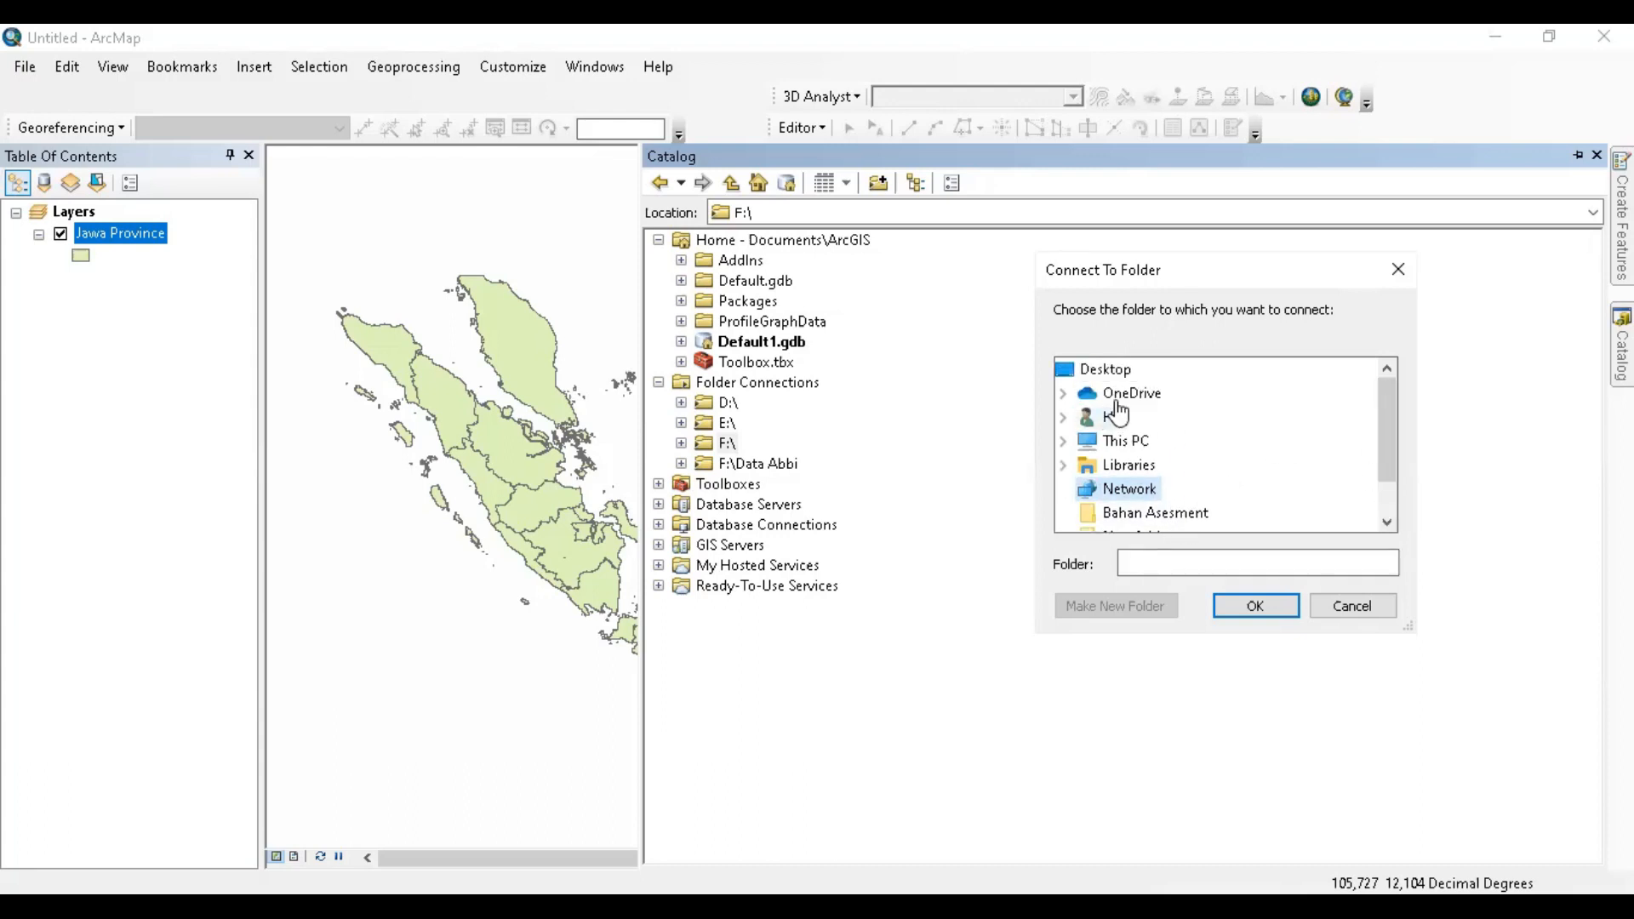
scroll(1221, 468, "down", 1)
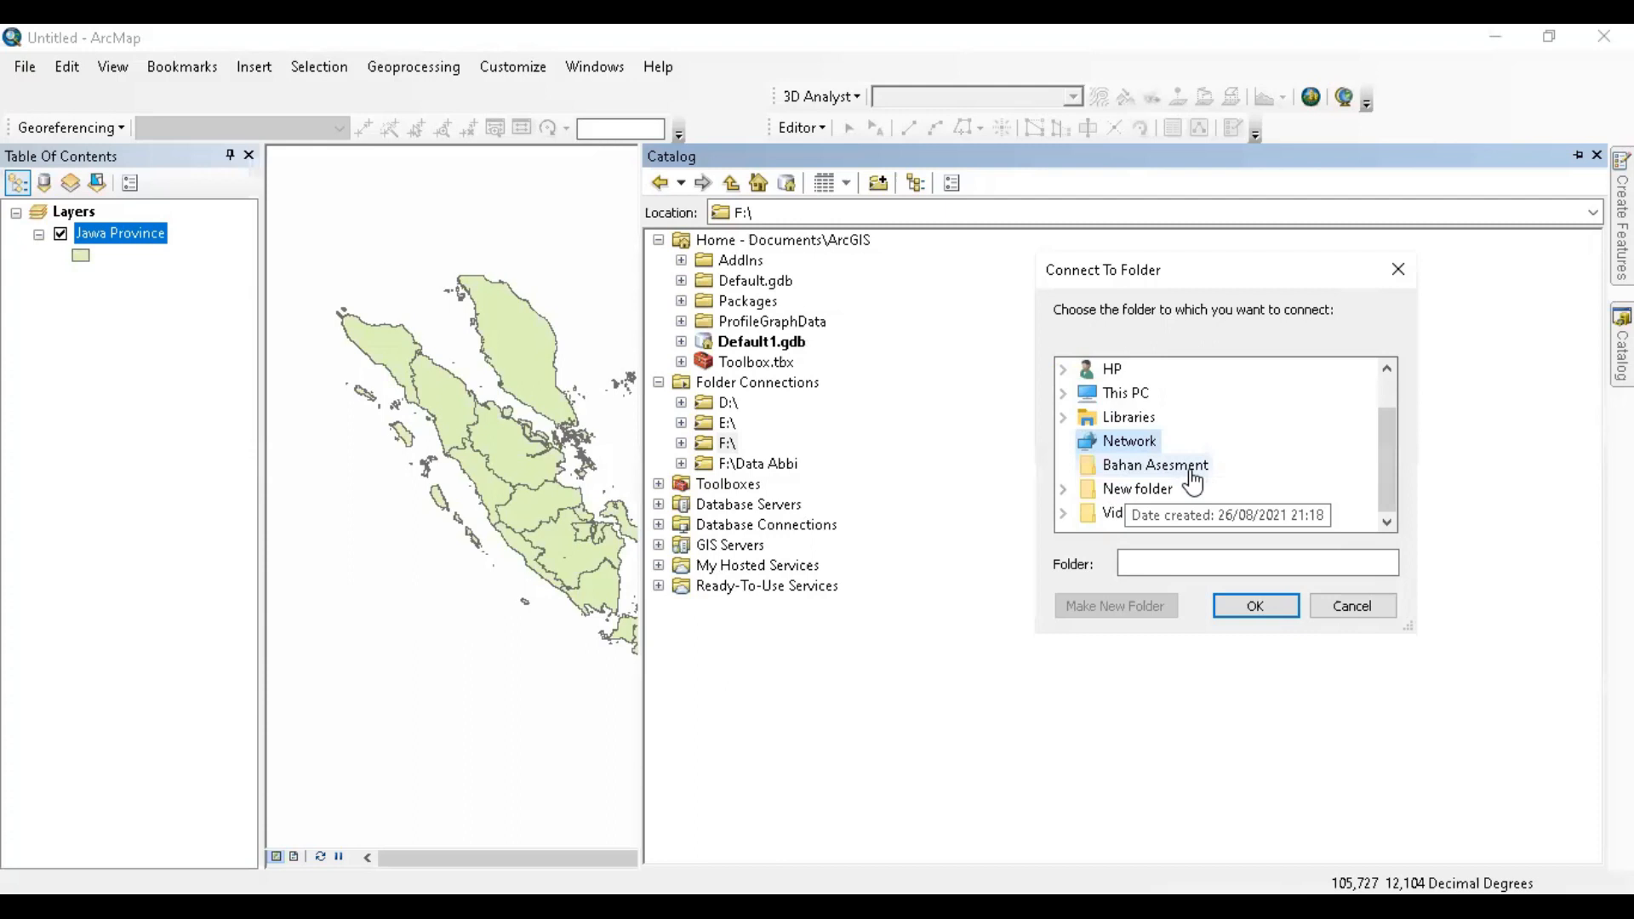
left_click(1338, 614)
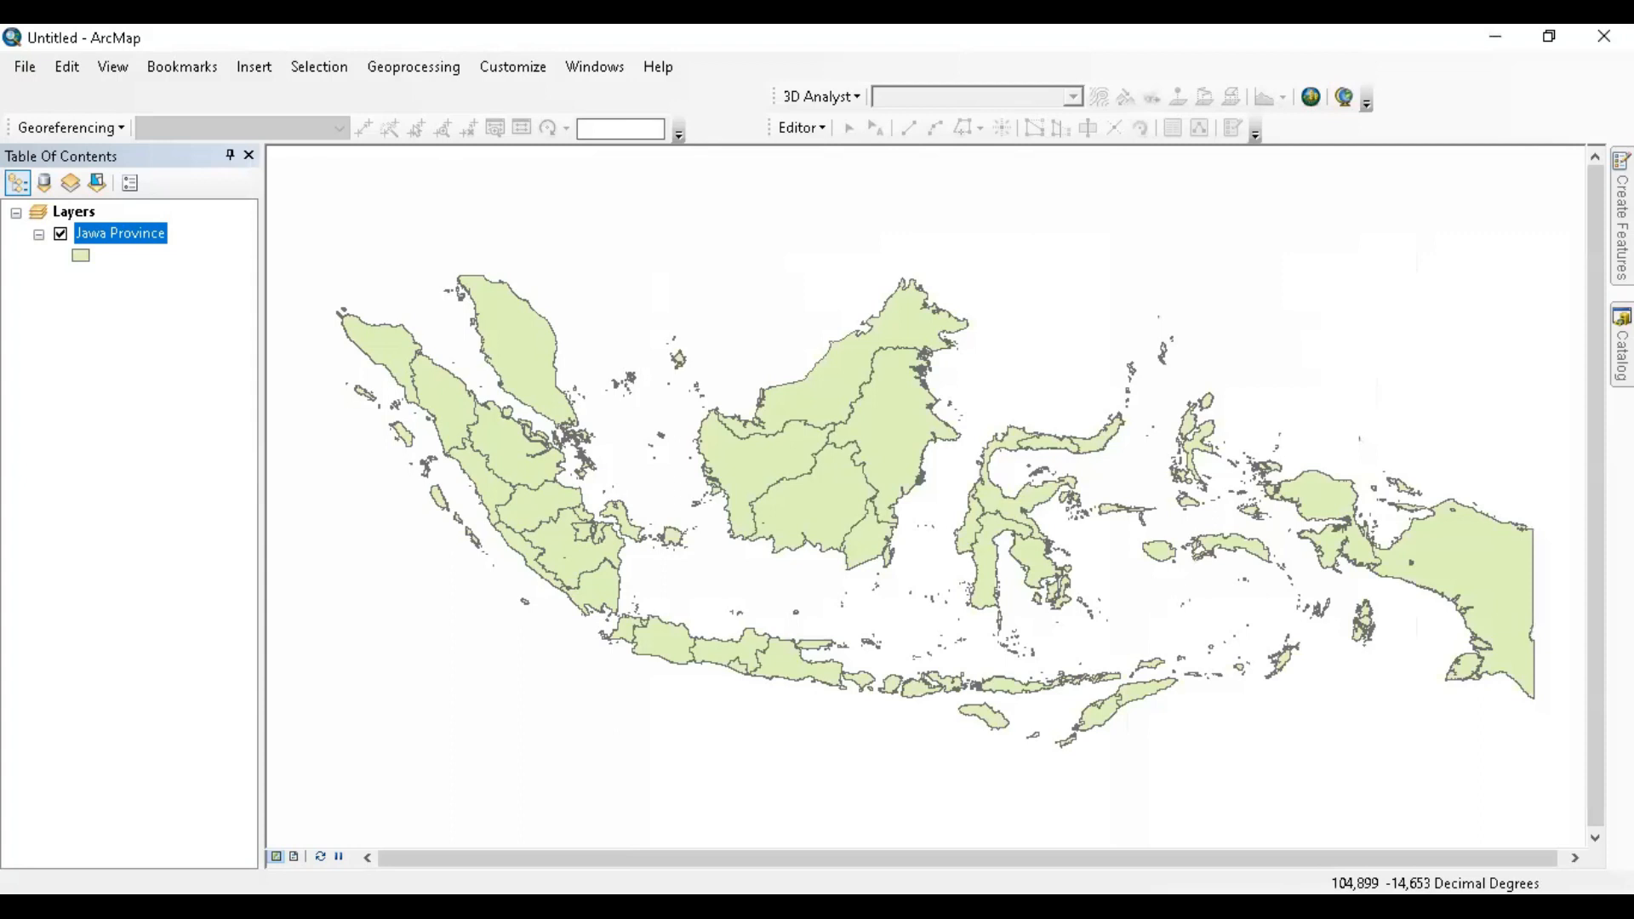
- Switch to File Explorer, open the Network location to look at its contents, and return to ArcMap
scroll(459, 664, "up", 1)
scroll(425, 741, "down", 1)
left_click(111, 845)
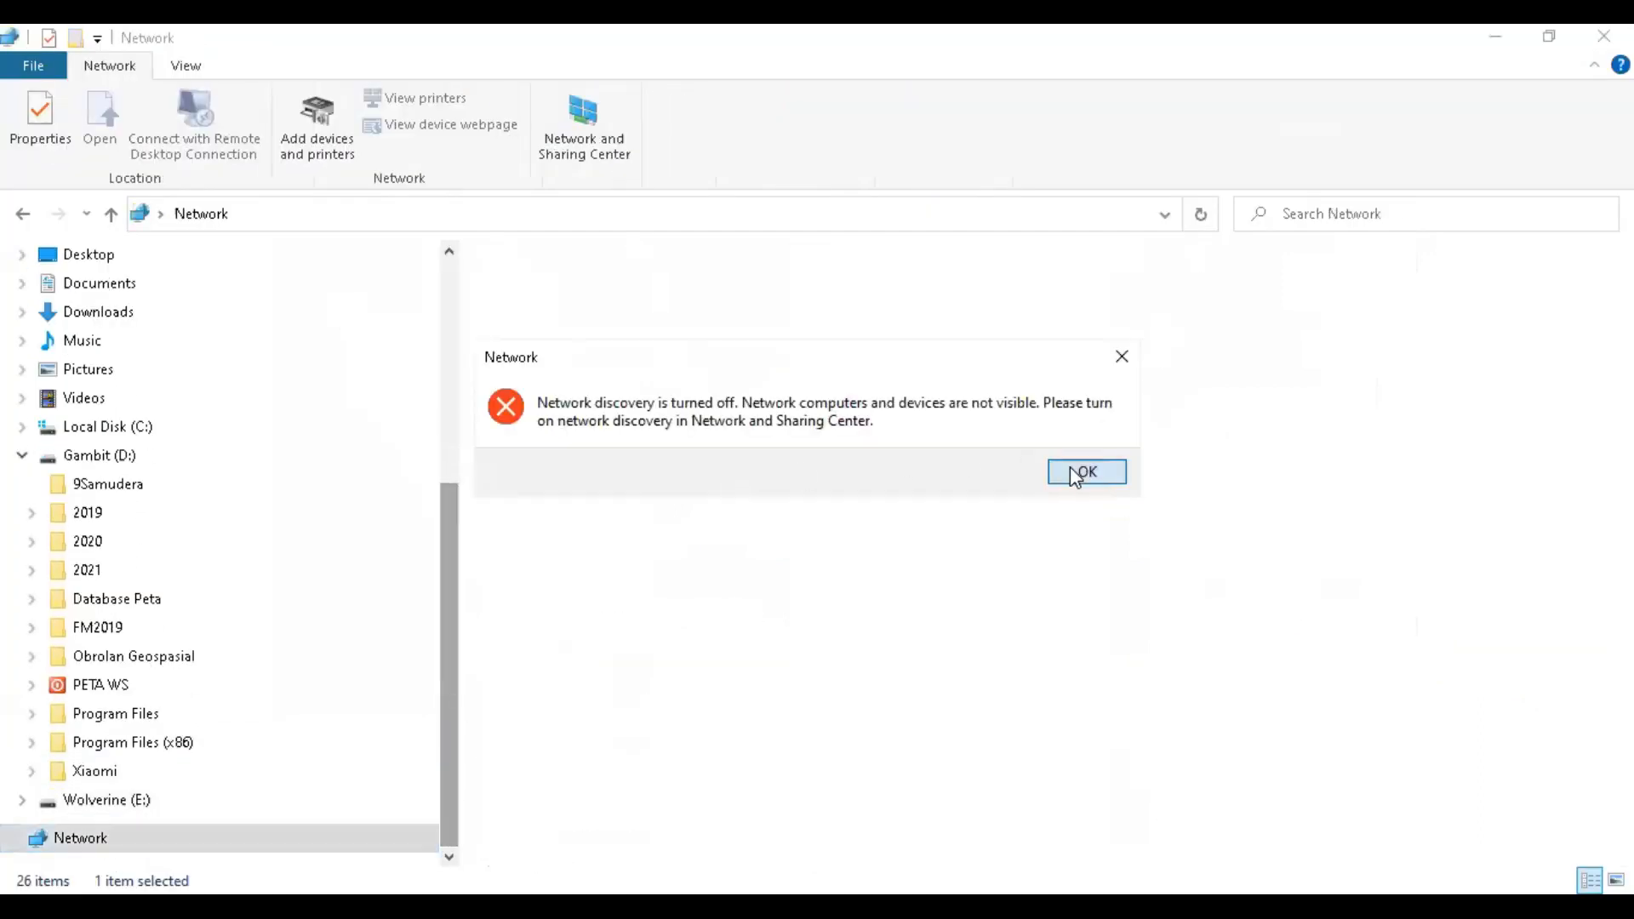
left_click(1085, 471)
scroll(449, 647, "down", 1)
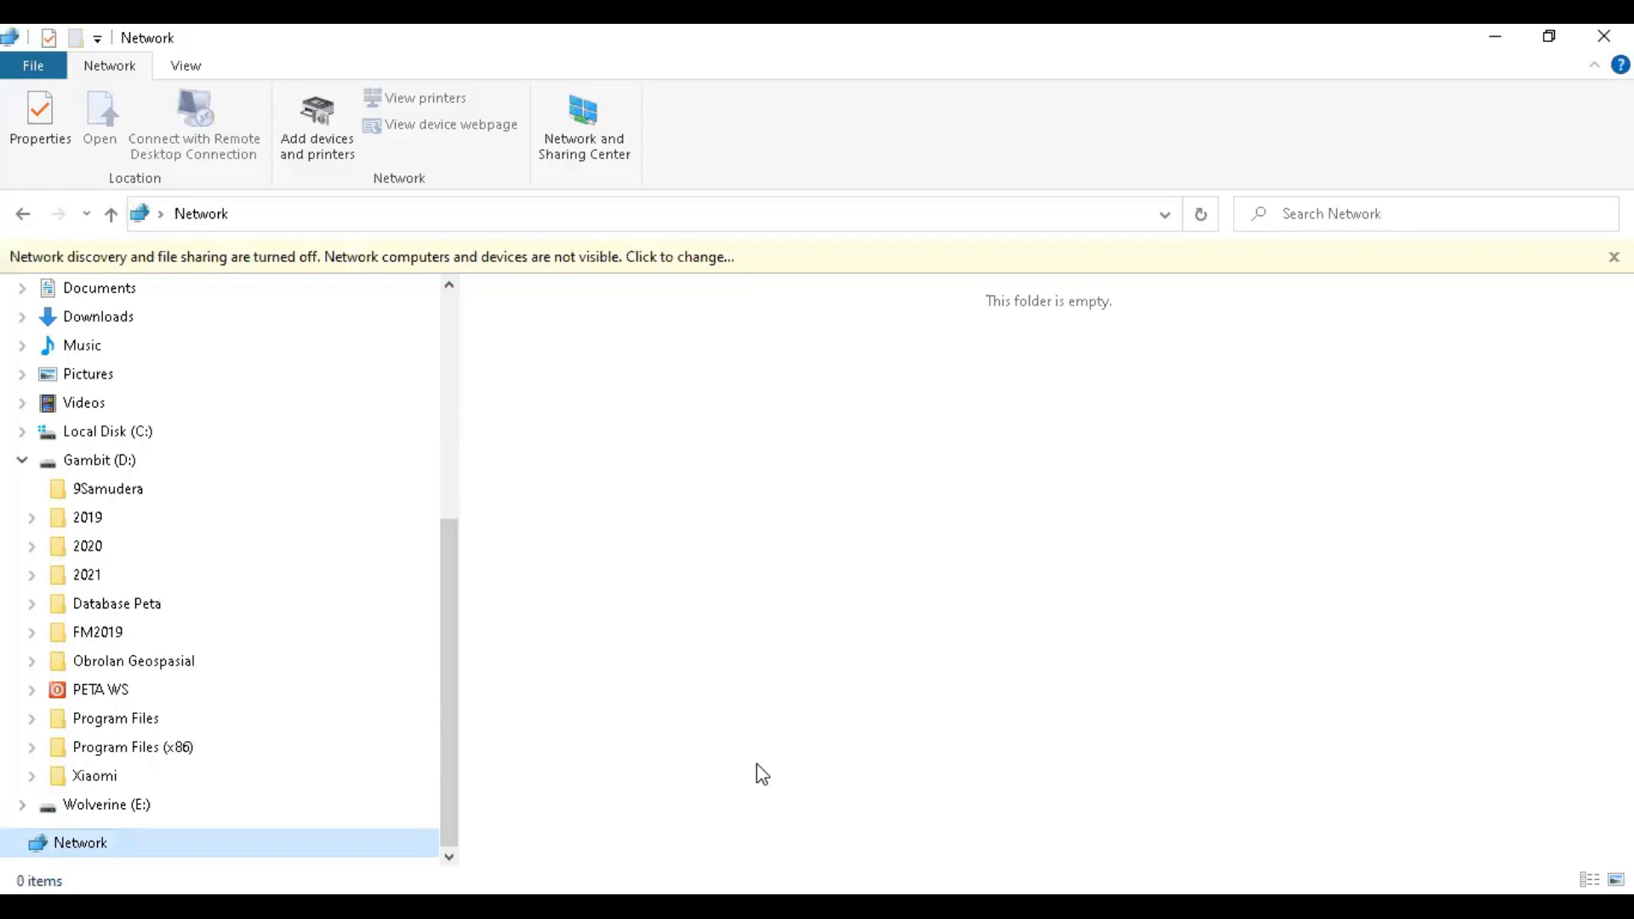
key("super")
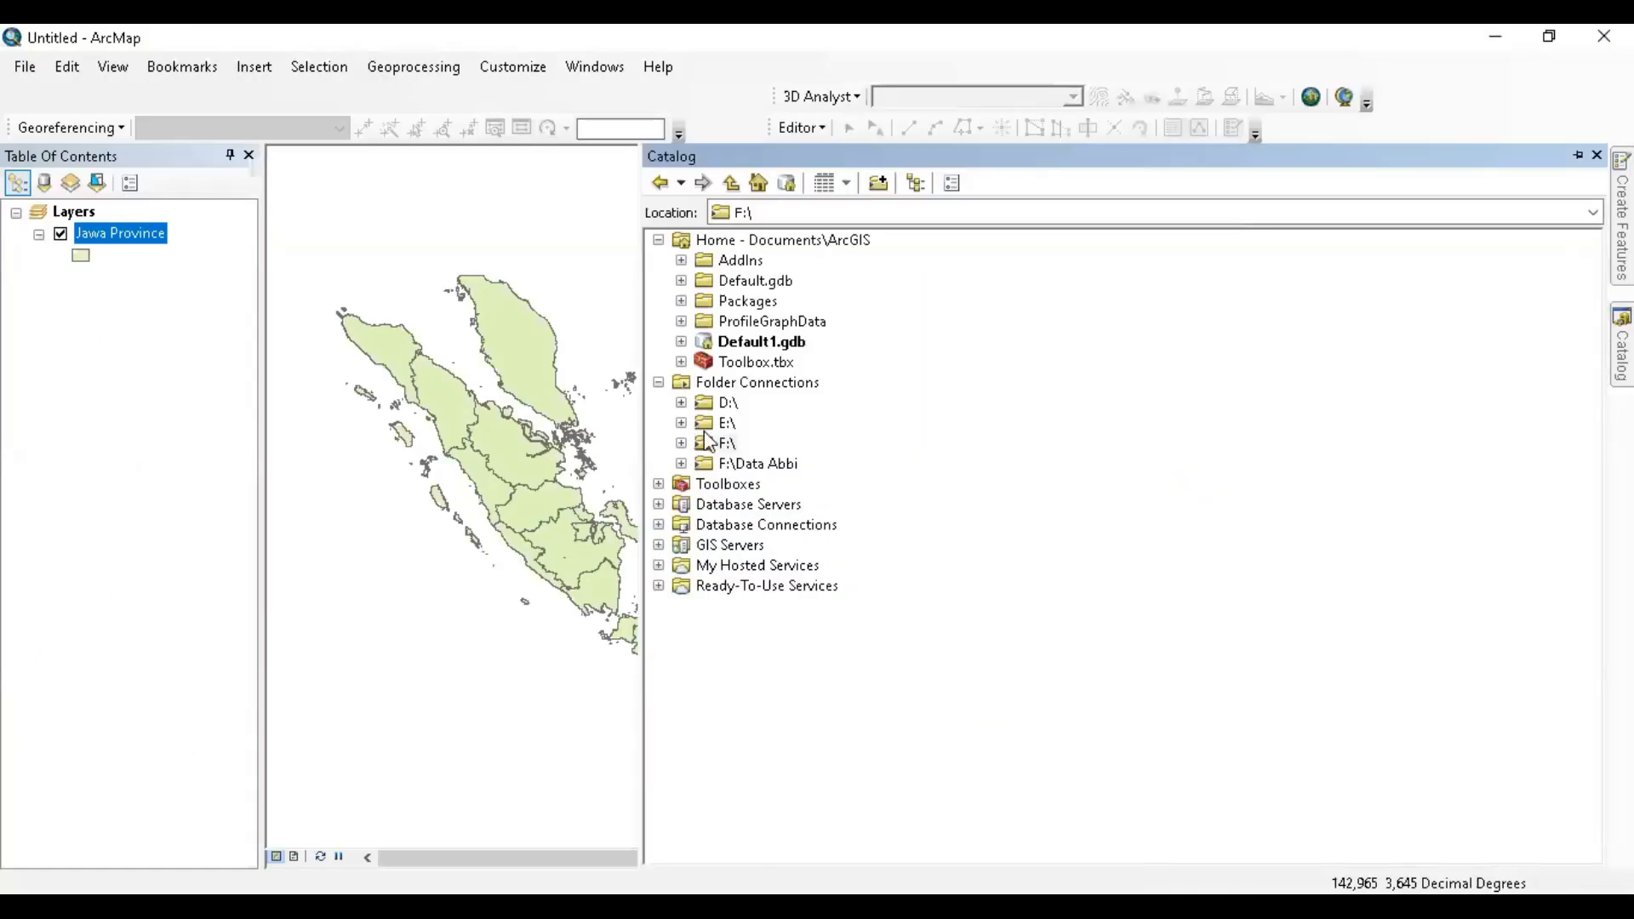
- Disconnect the D:\ folder connection from the Catalog
left_click(725, 403)
right_click(725, 405)
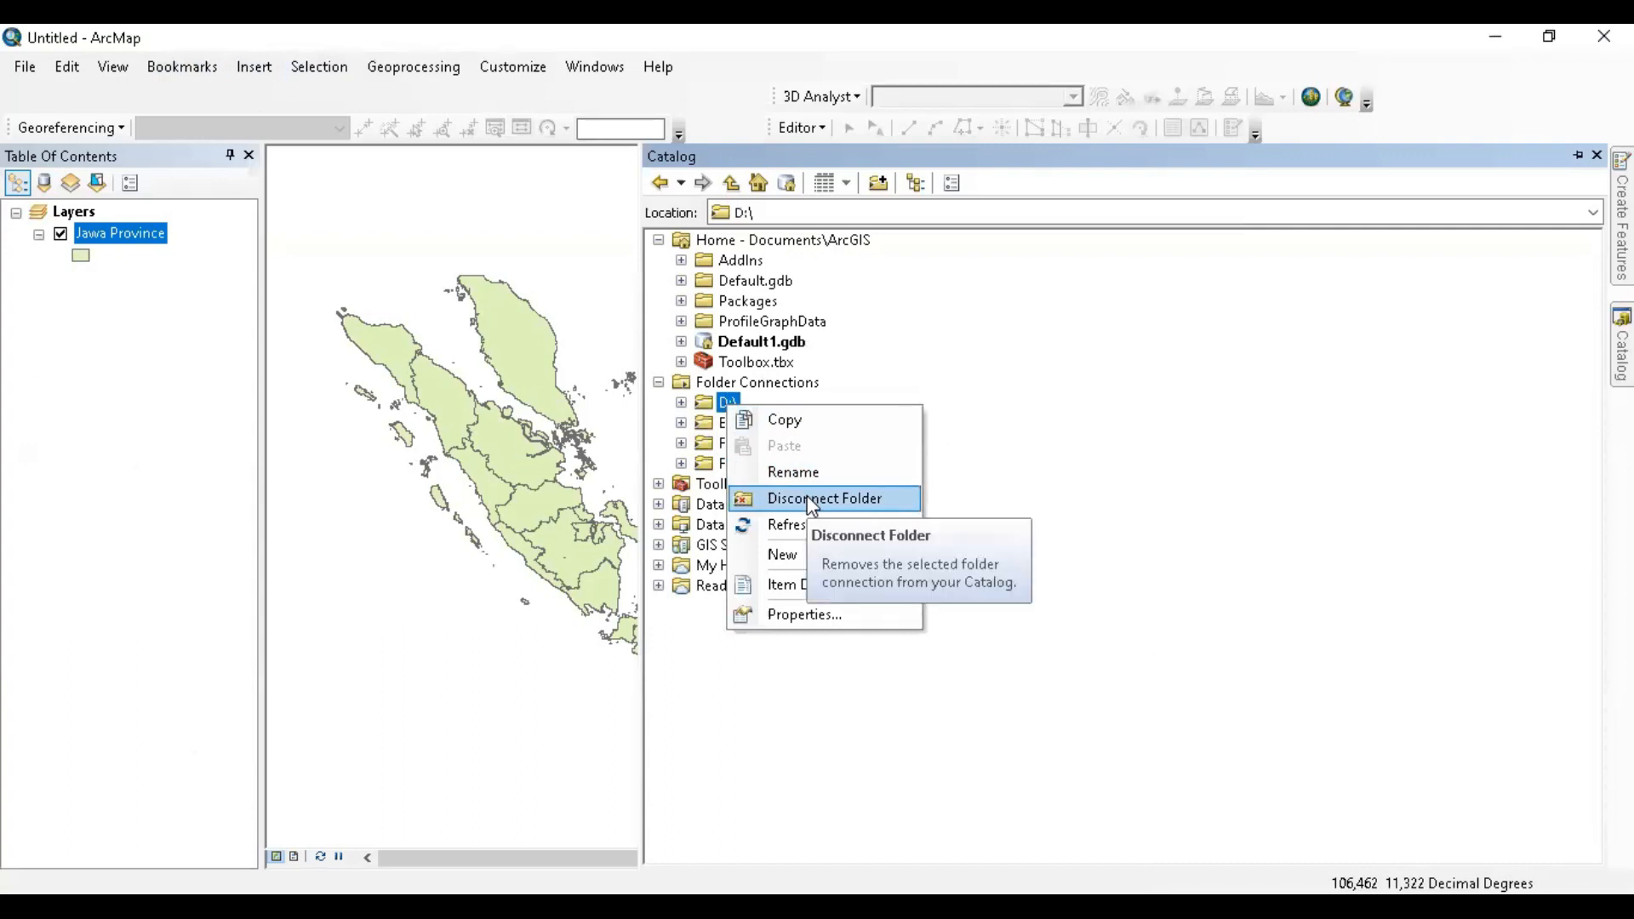
left_click(811, 500)
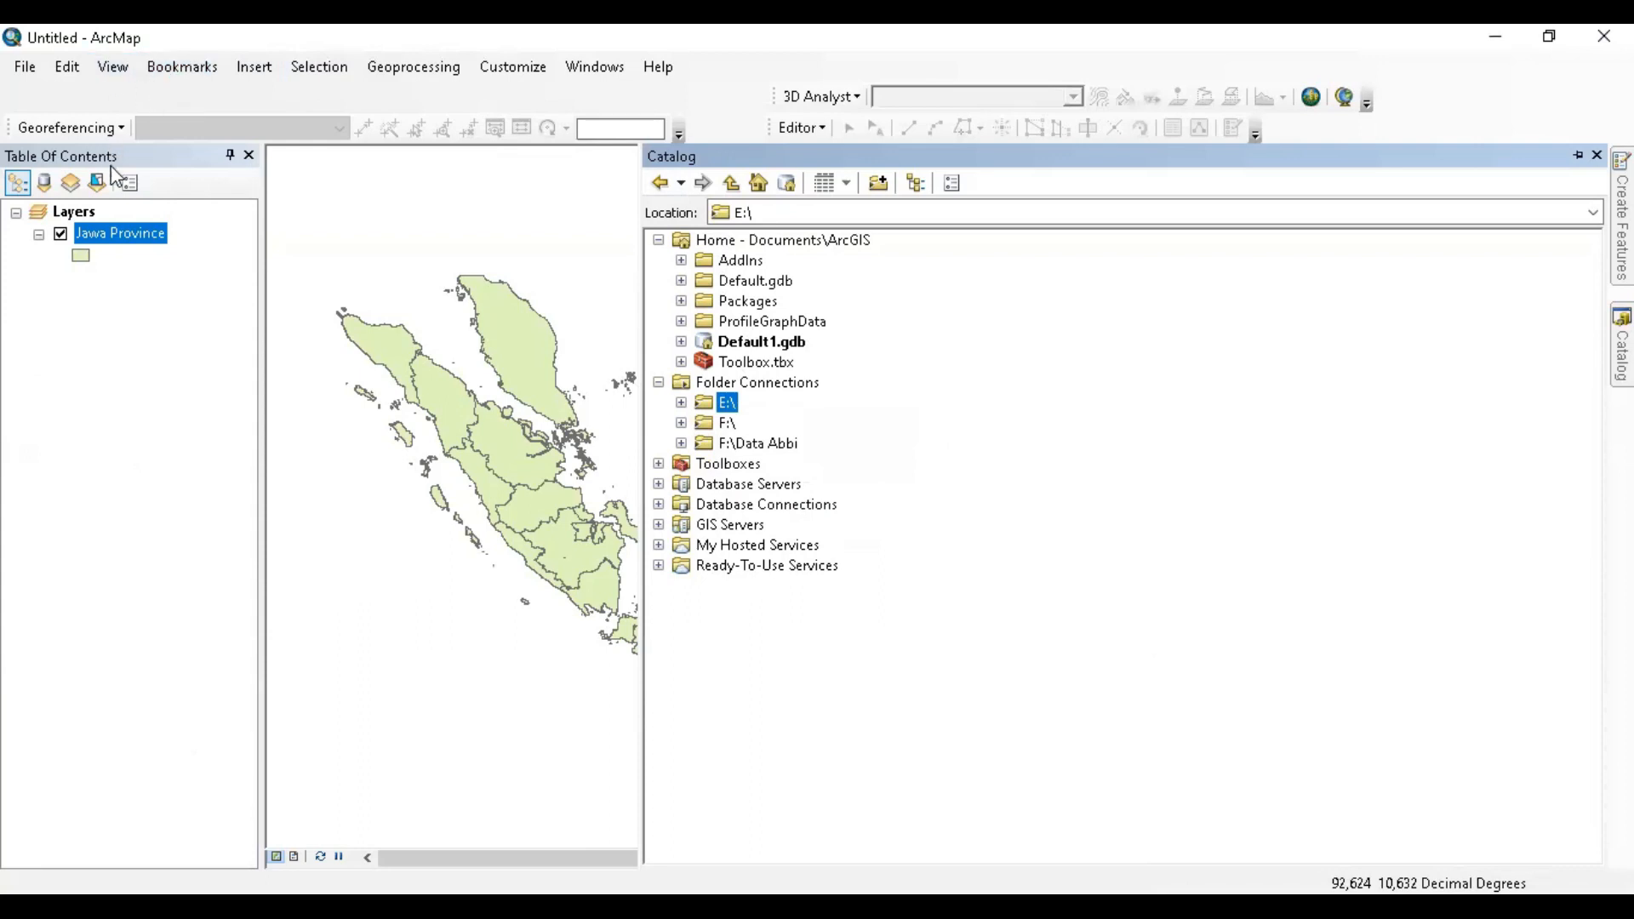
- Start adding data to the Layers data frame, check which folder connections can be browsed, and cancel
left_click(73, 212)
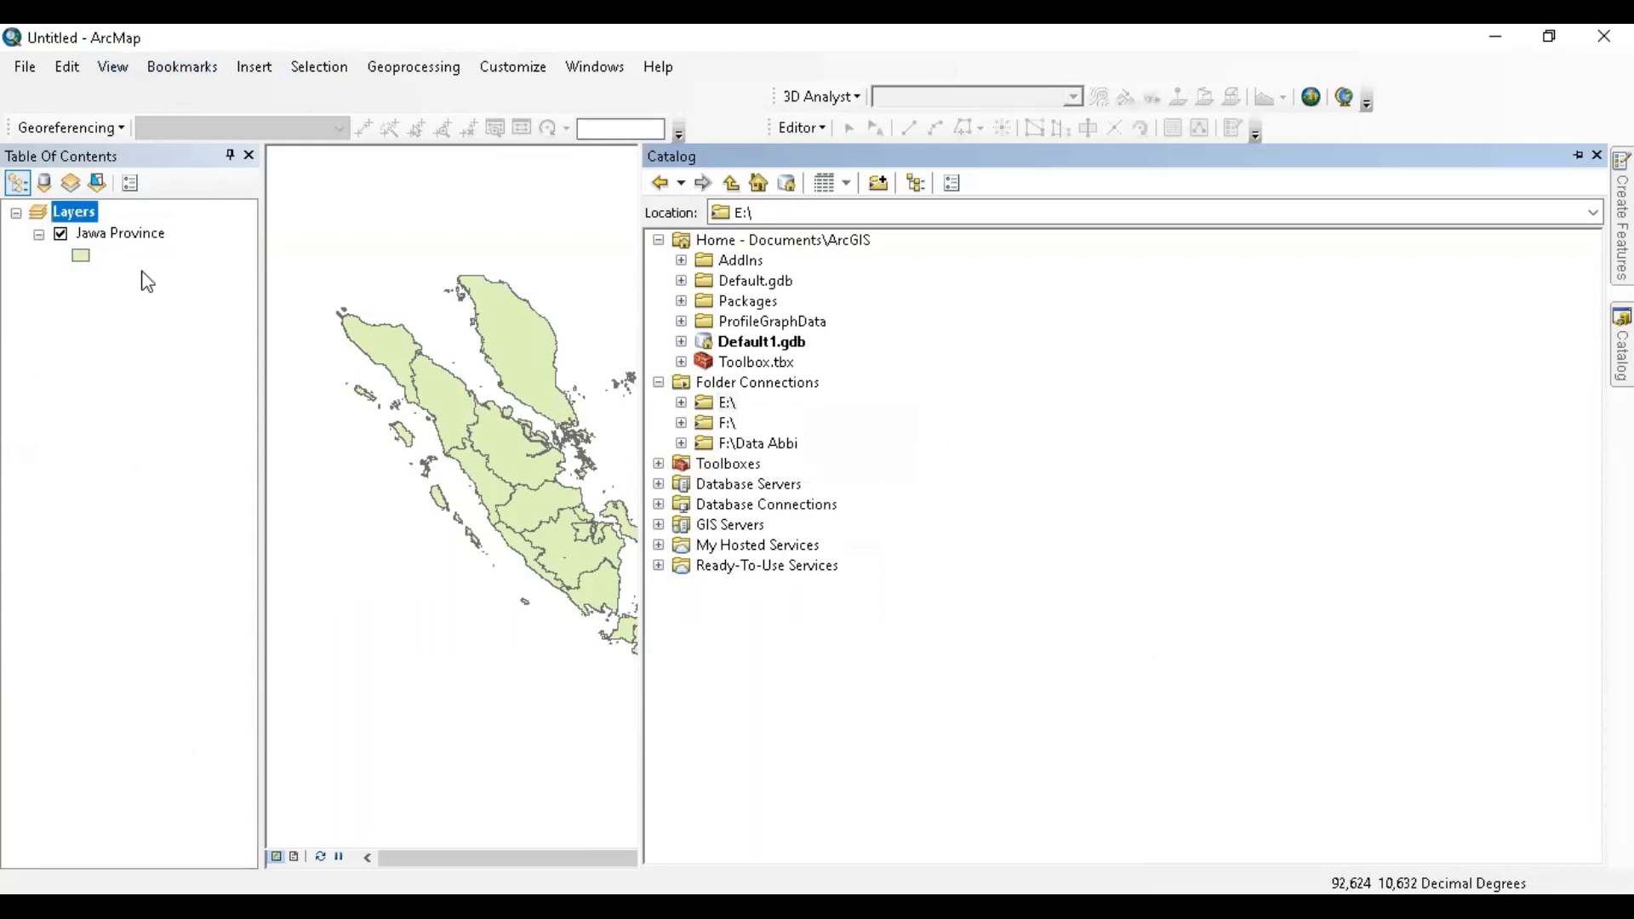
right_click(78, 211)
left_click(153, 221)
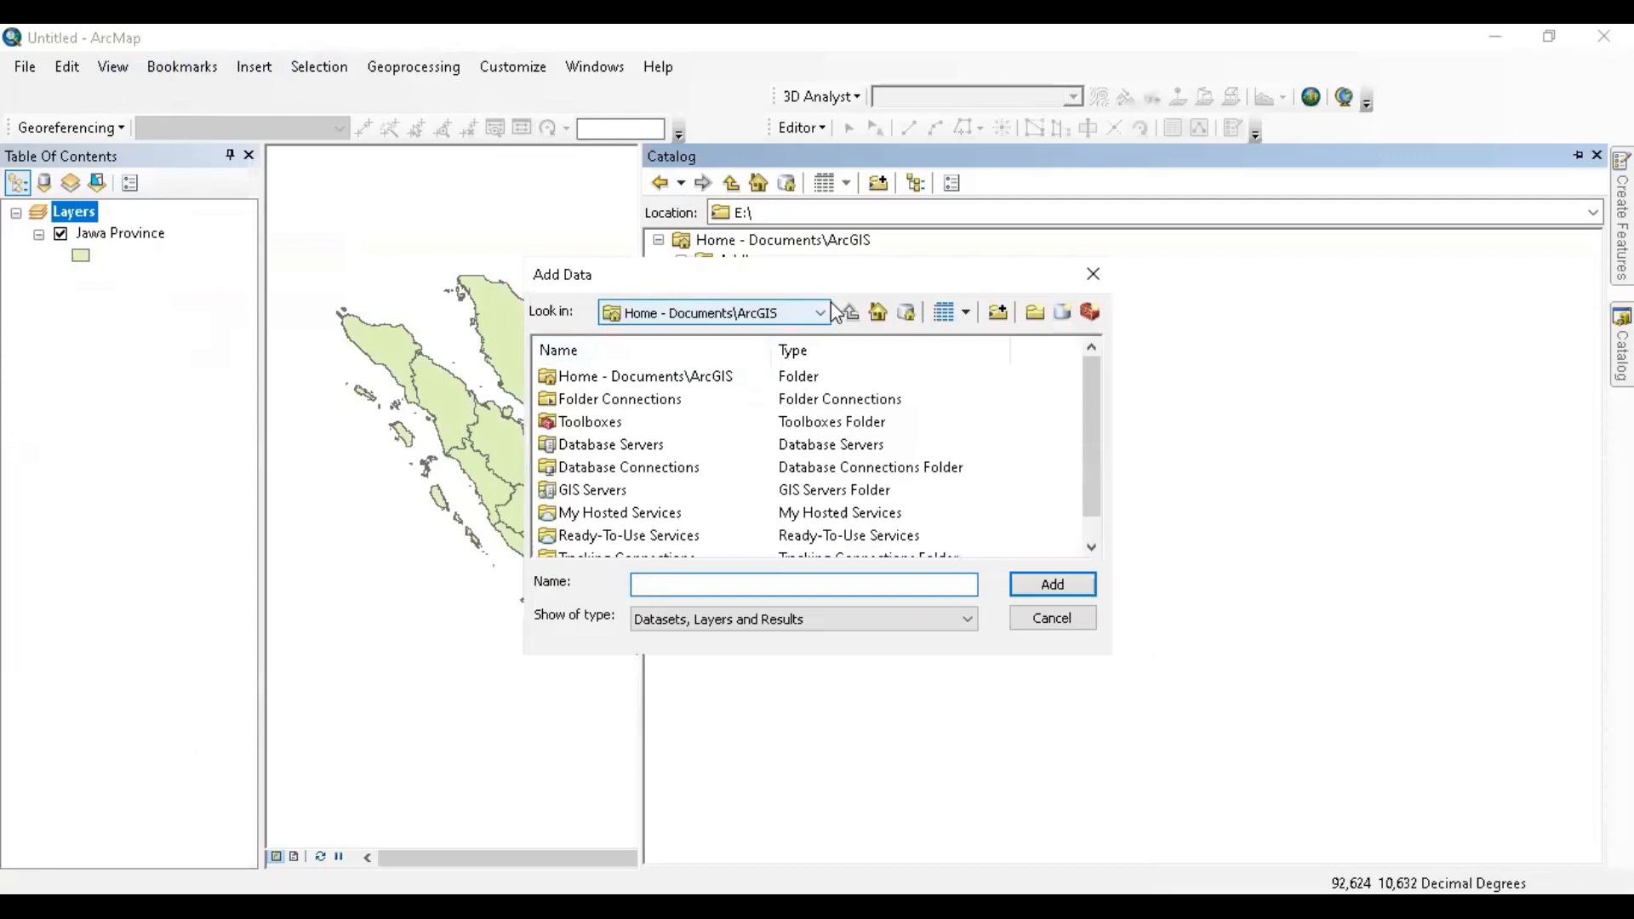
left_click(819, 312)
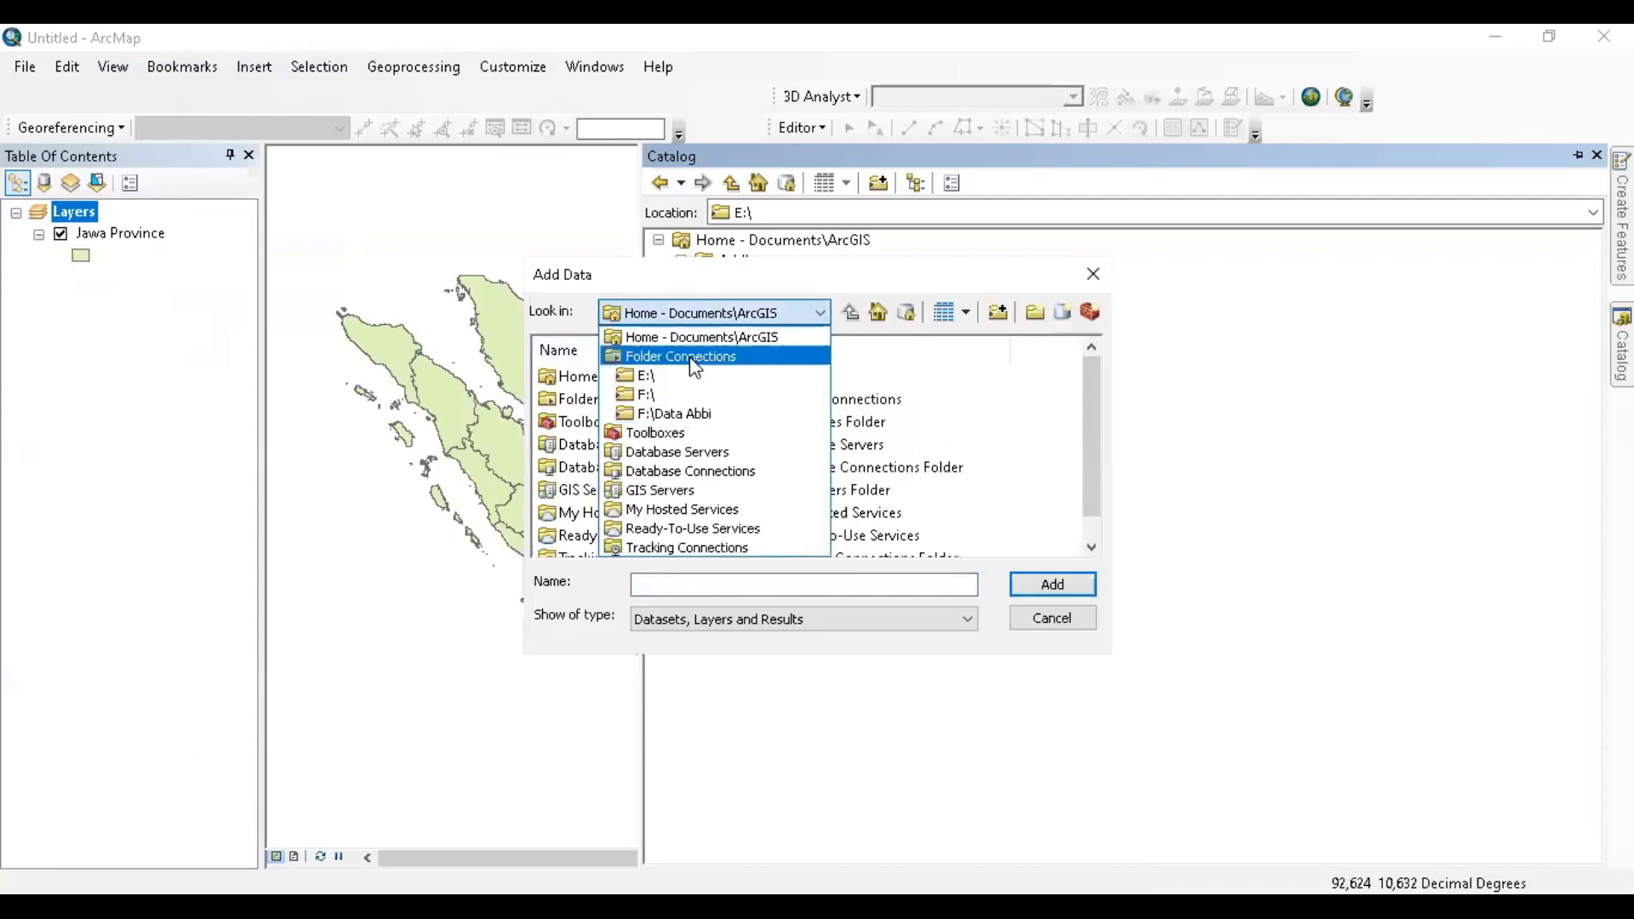
left_click(1067, 633)
left_click(1067, 634)
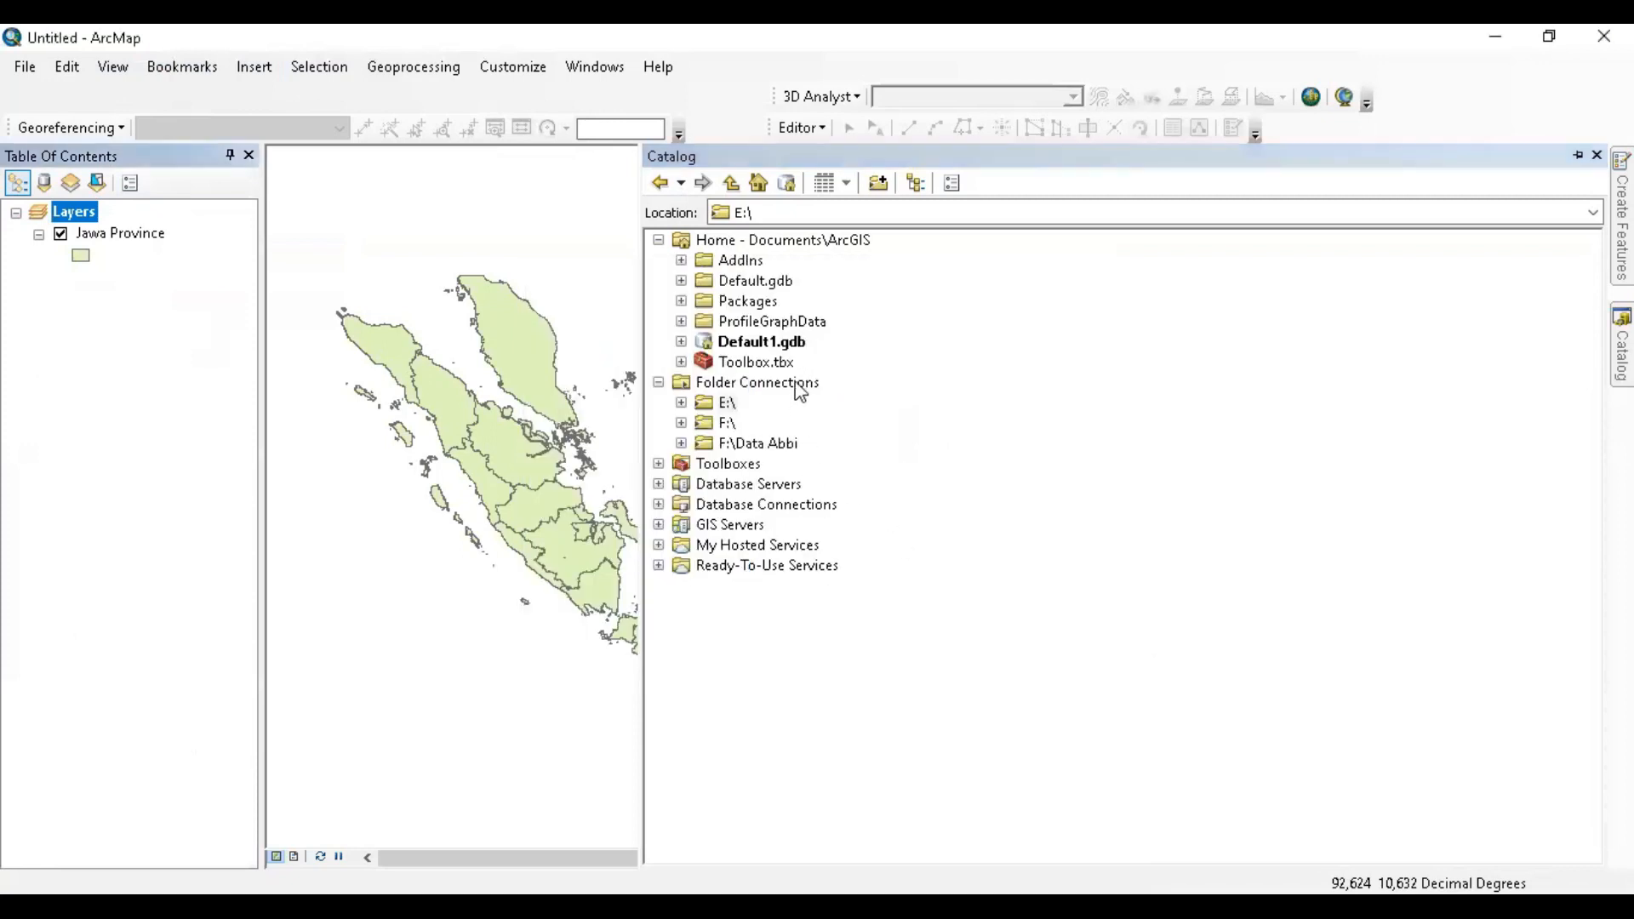
- Connect the Catalog to the Gambit (D:) drive under This PC and expand the D:\ connection
left_click(798, 385)
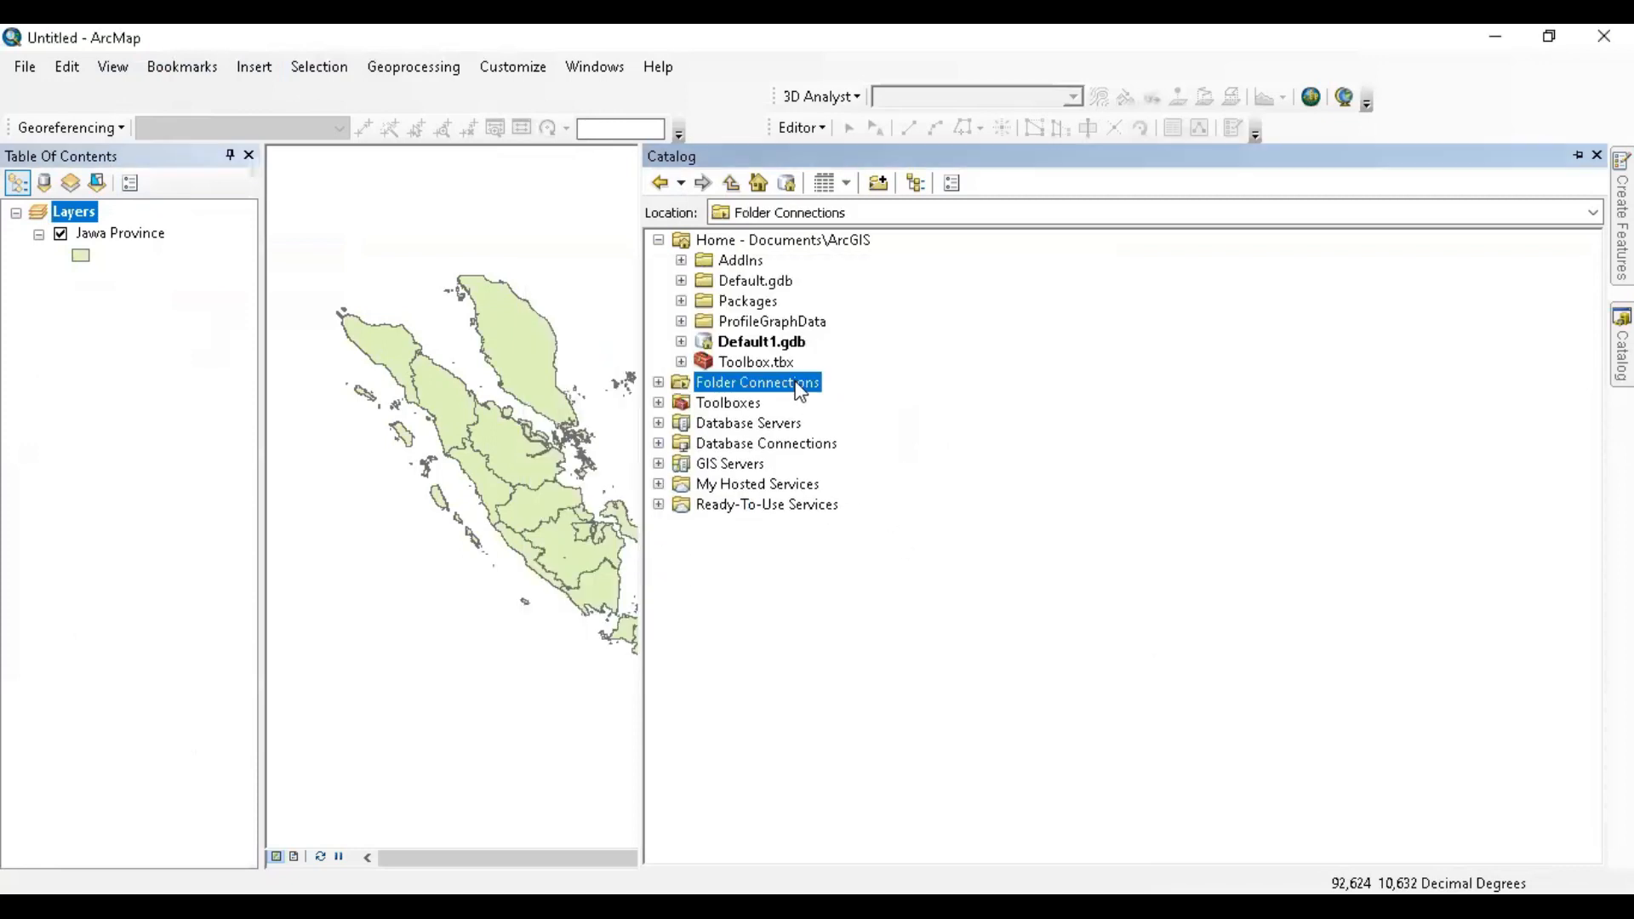
left_click(658, 382)
left_click(878, 183)
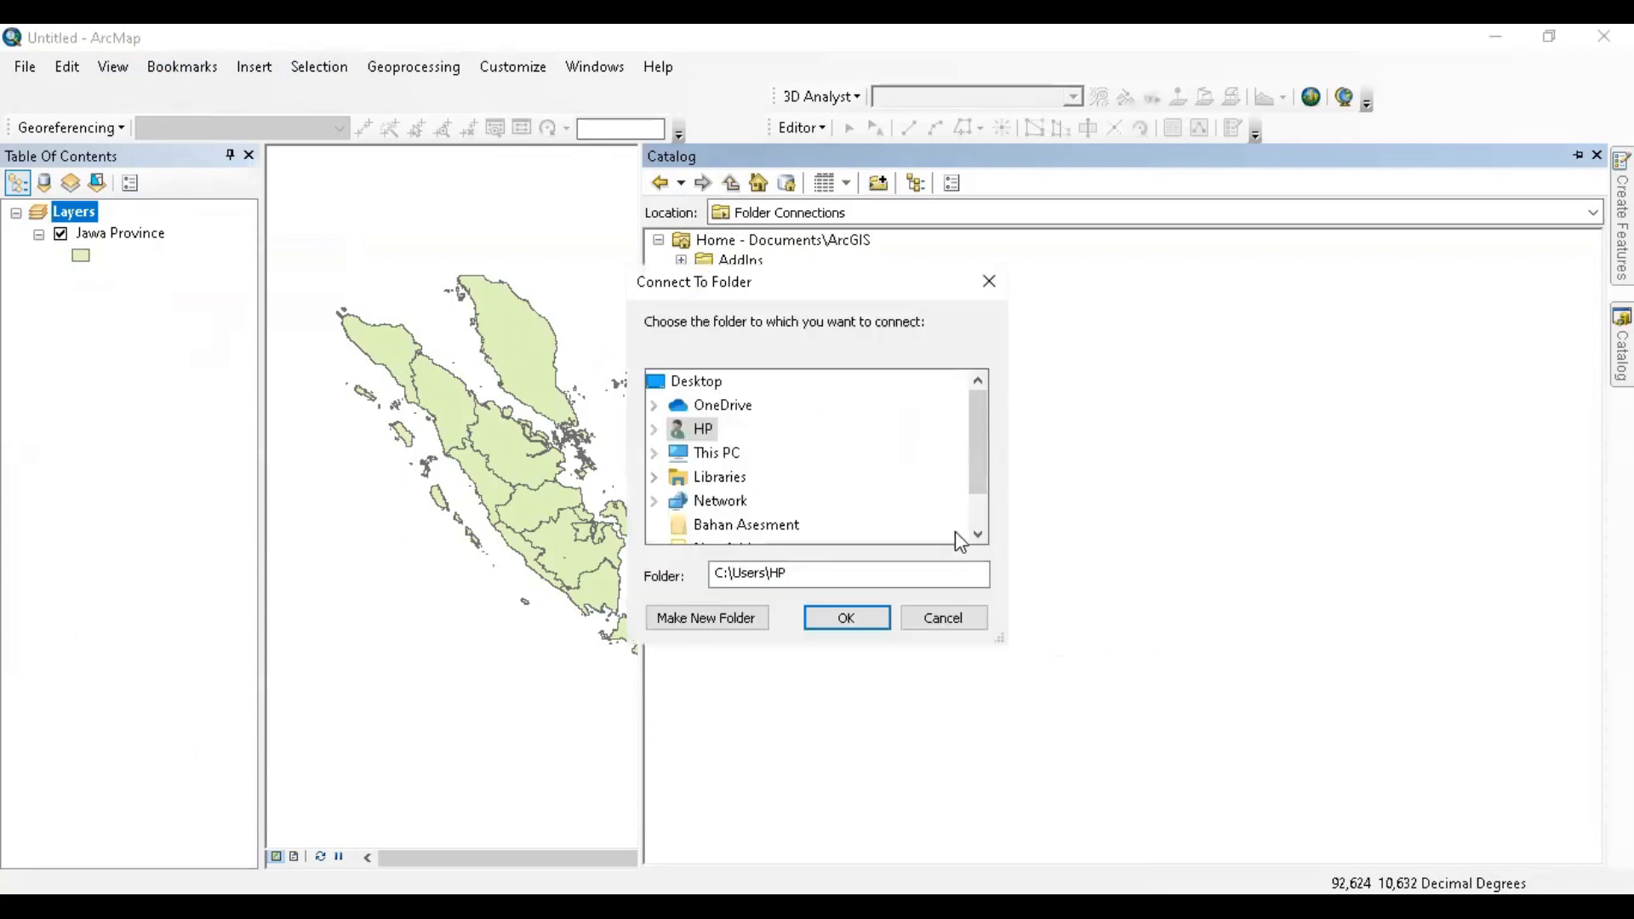
scroll(970, 451, "down", 2)
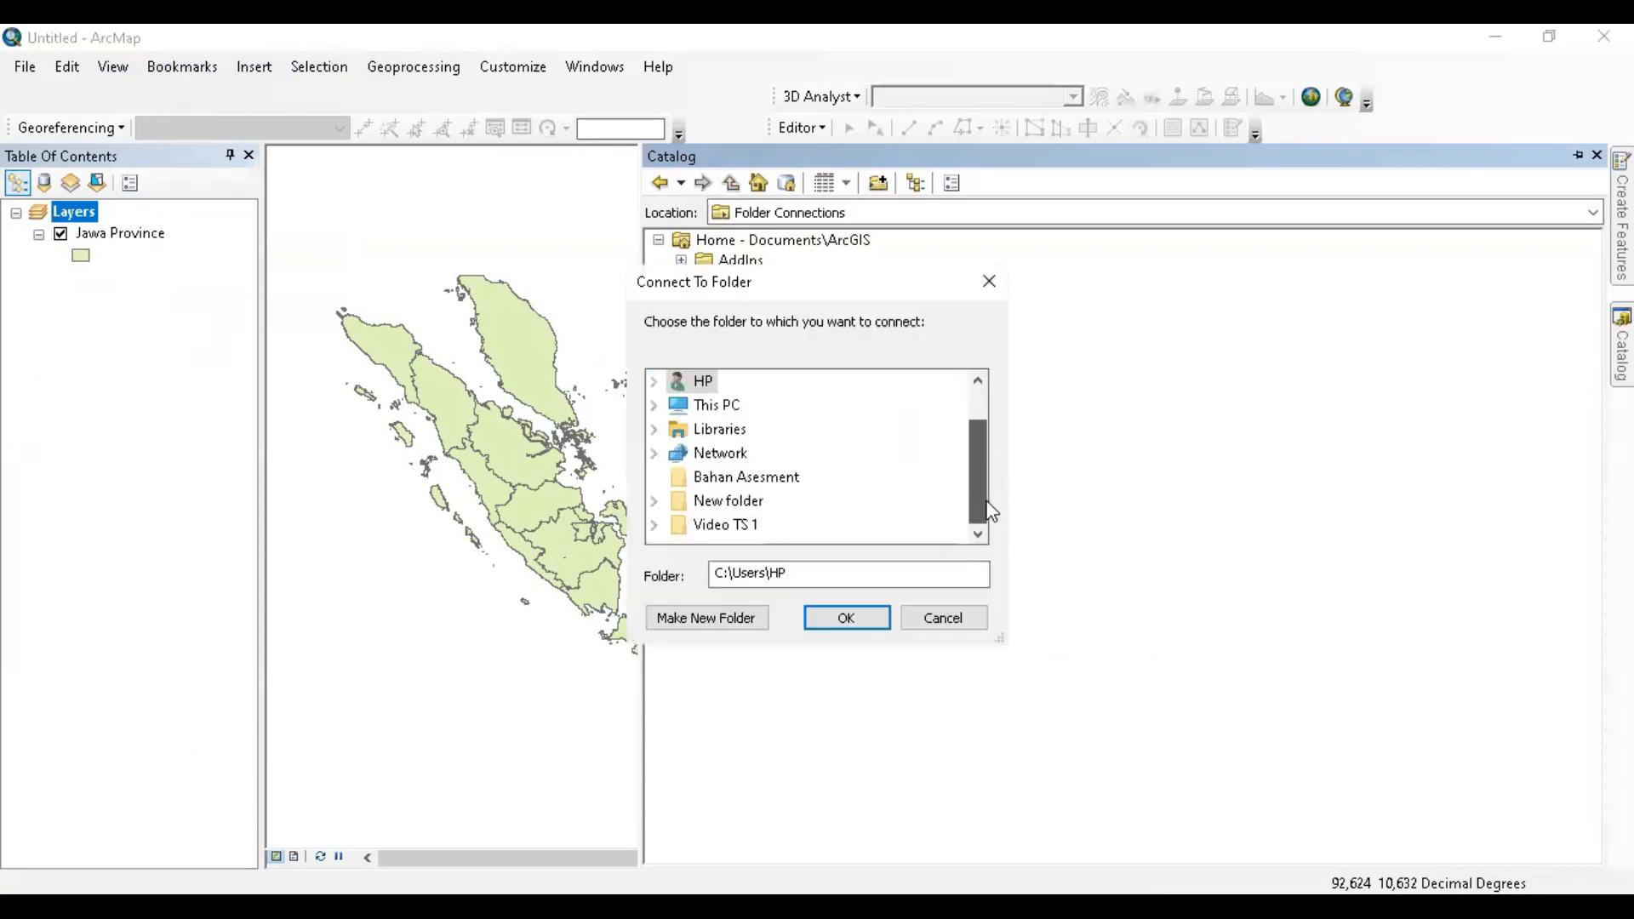
double_click(728, 409)
scroll(849, 481, "down", 3)
scroll(830, 474, "up", 1)
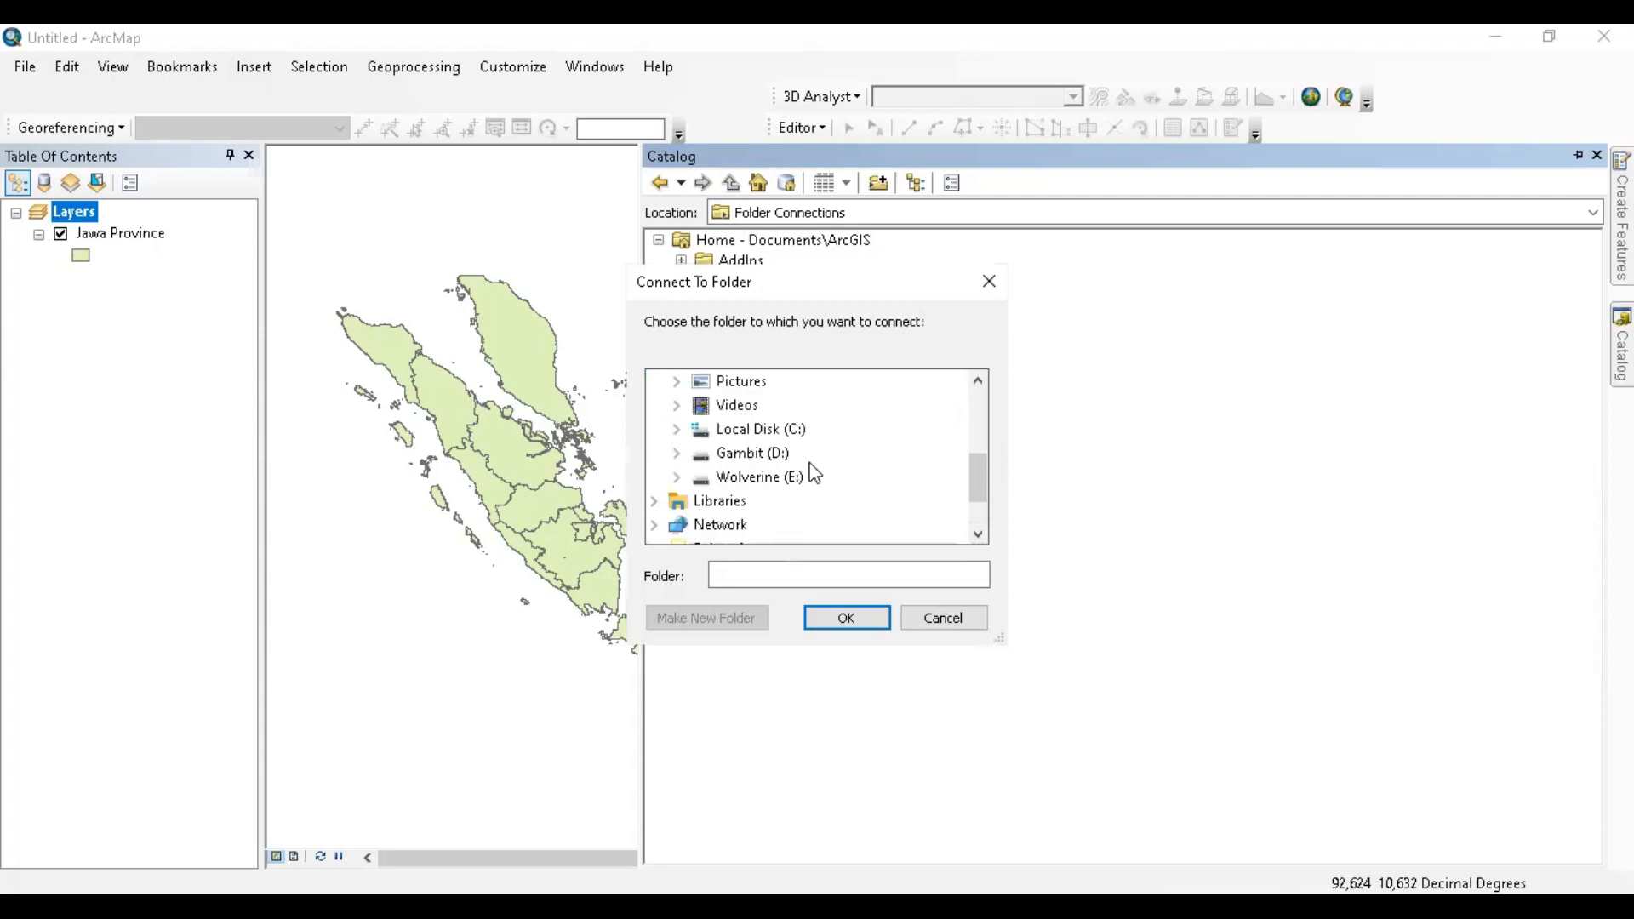
double_click(749, 453)
left_click(847, 620)
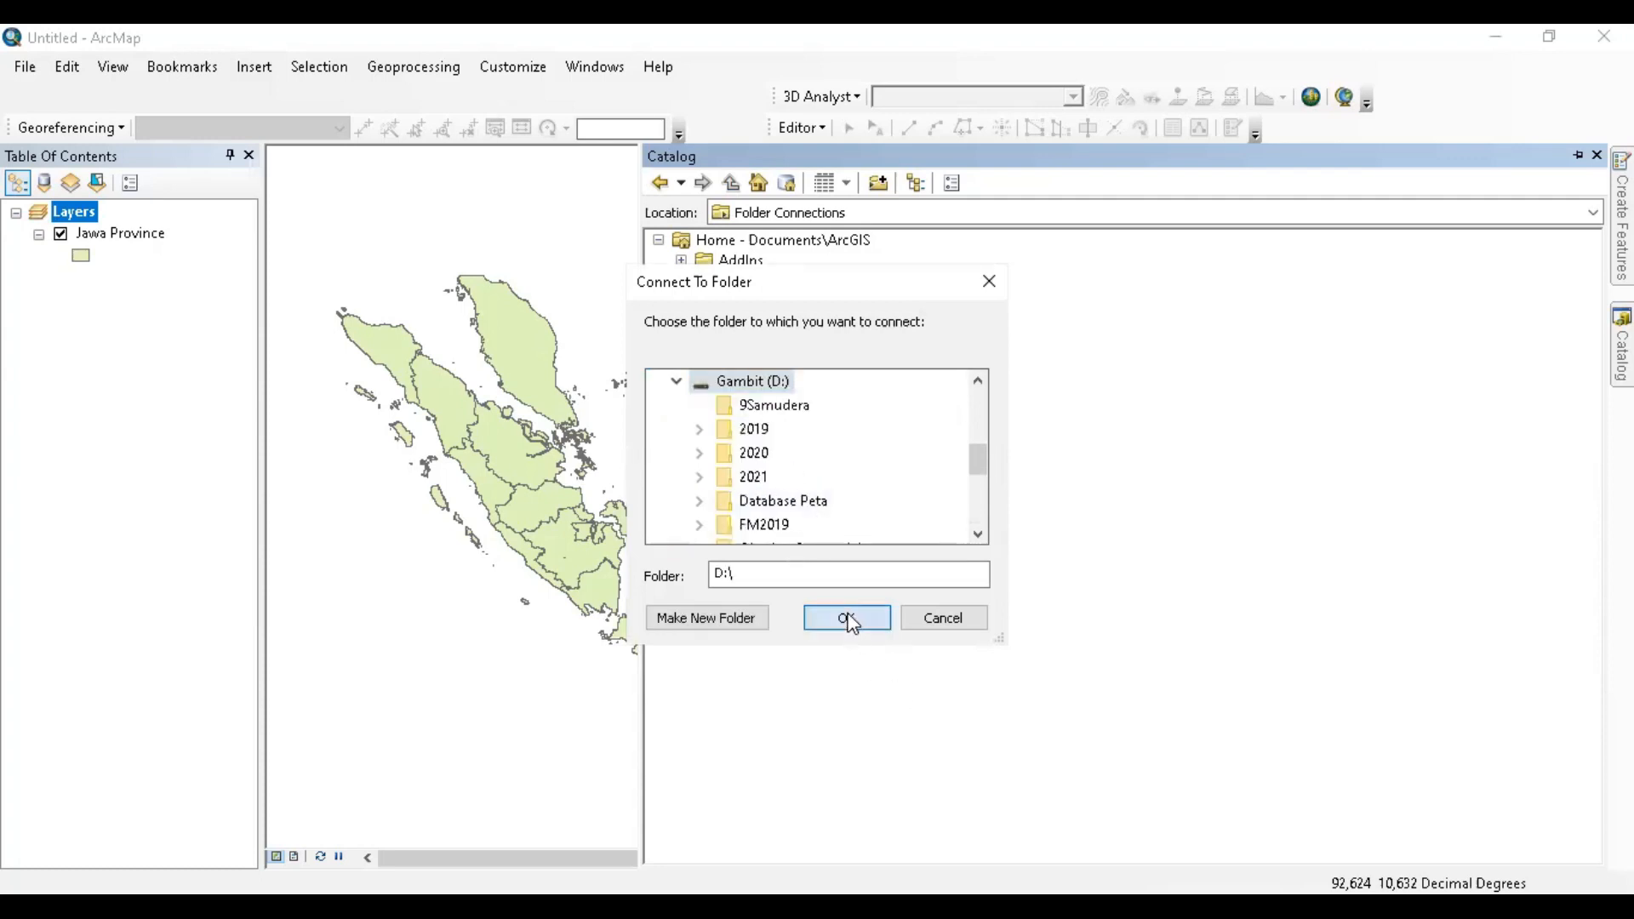
double_click(728, 402)
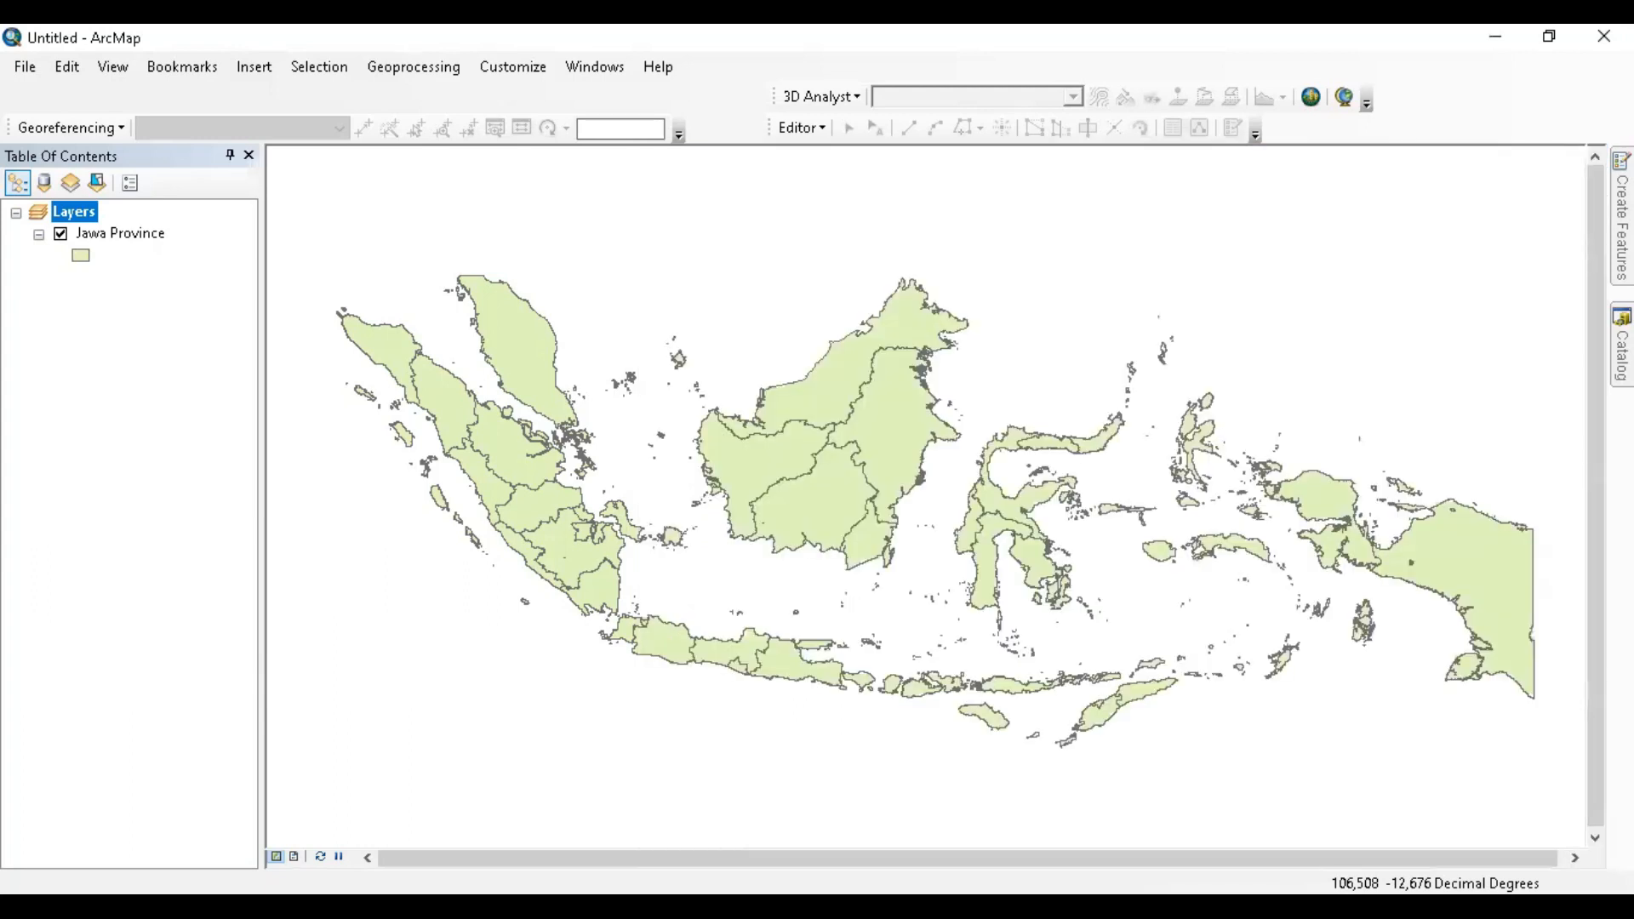
- Switch to the training module PDF in Adobe Acrobat and read on from the Catalog section to the geodatabase creation instructions
key("alt+Tab")
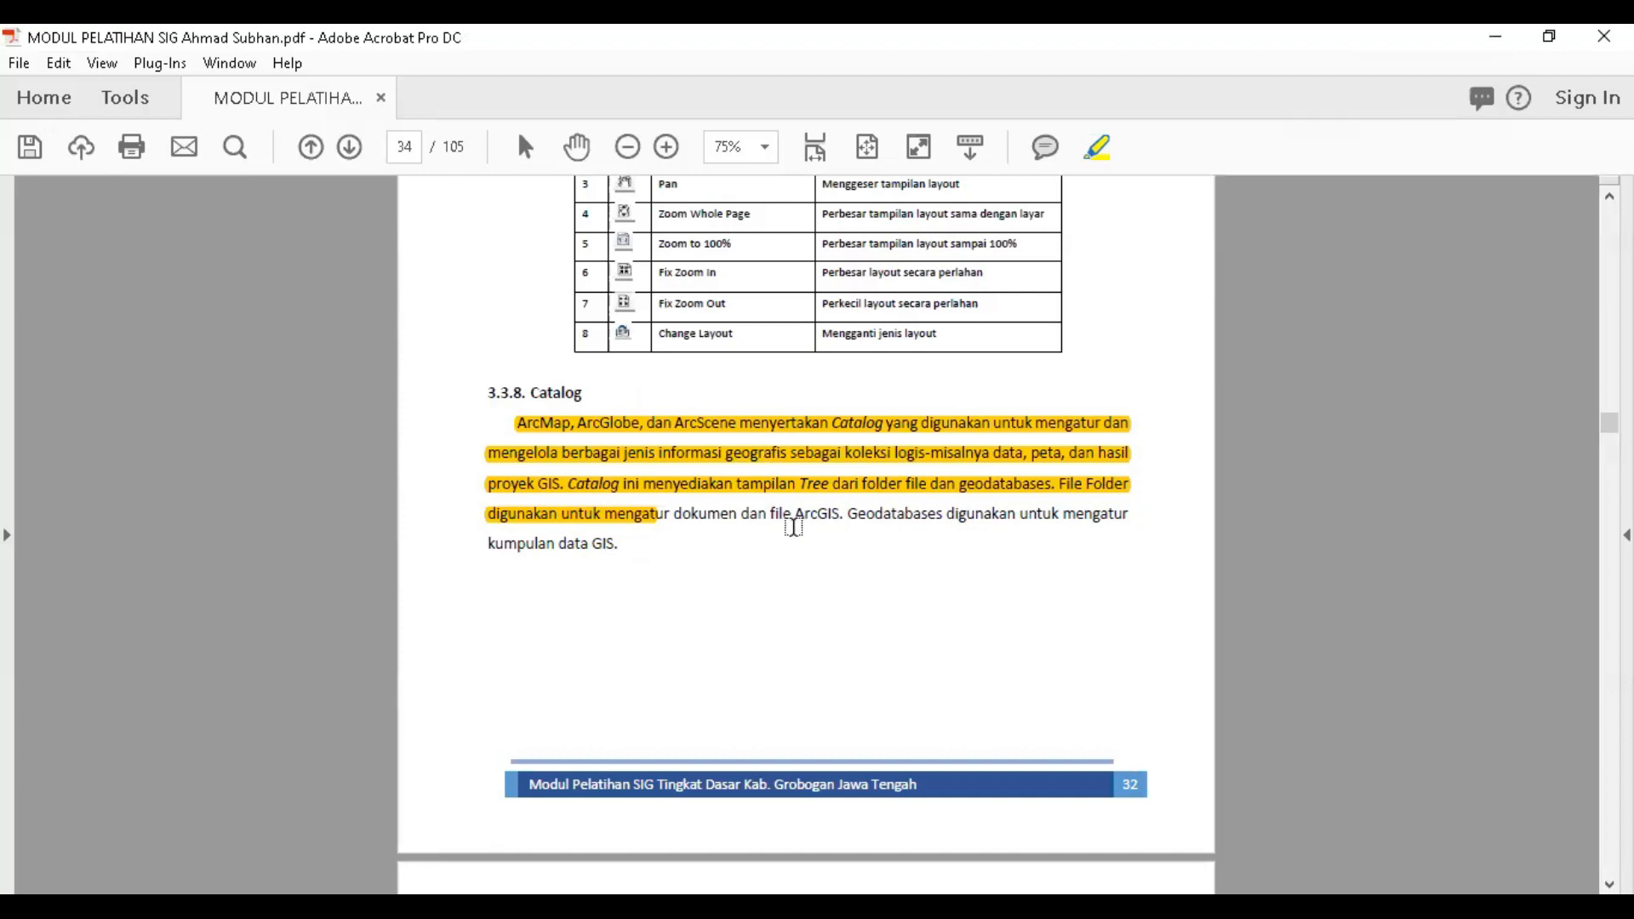
scroll(797, 525, "down", 3)
scroll(793, 527, "down", 5)
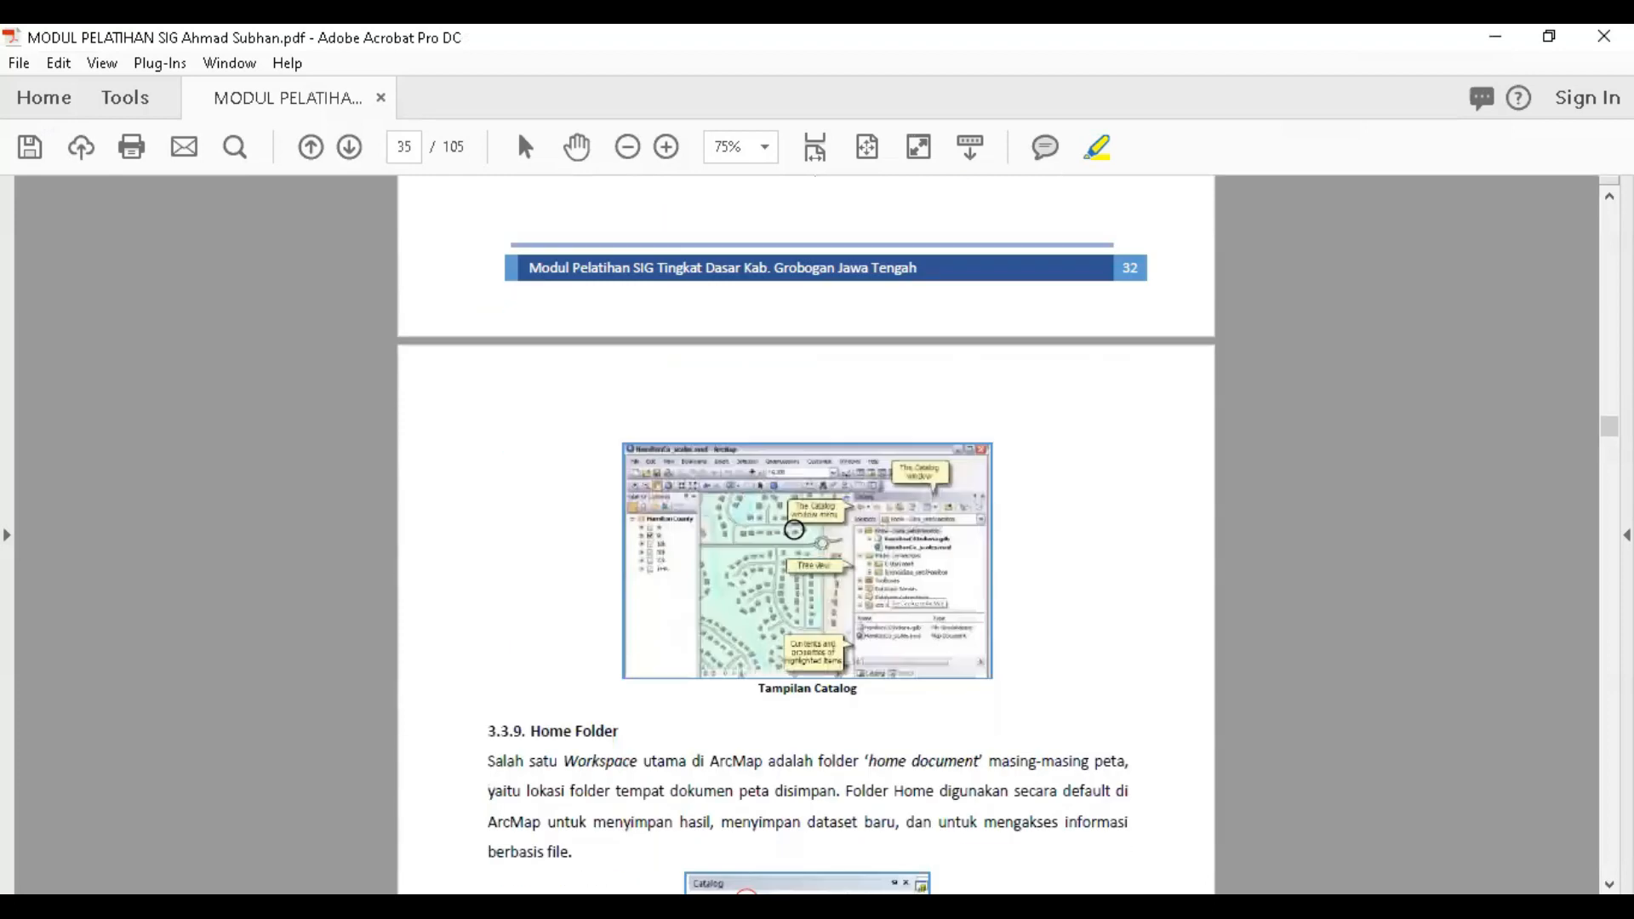
scroll(793, 527, "down", 1)
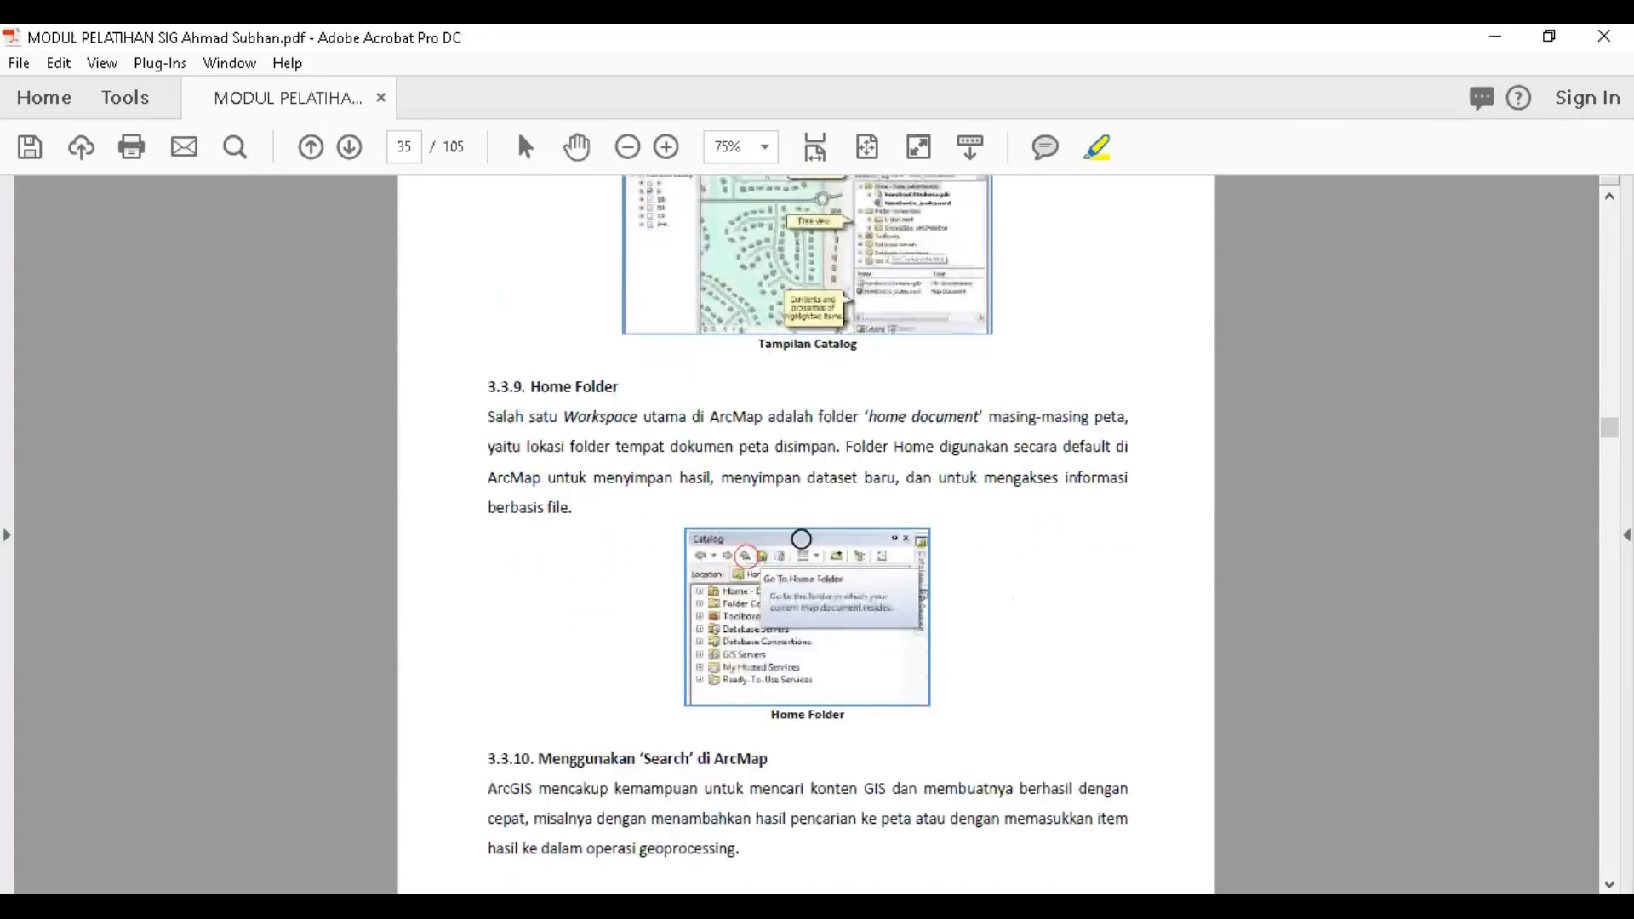
scroll(897, 479, "down", 6)
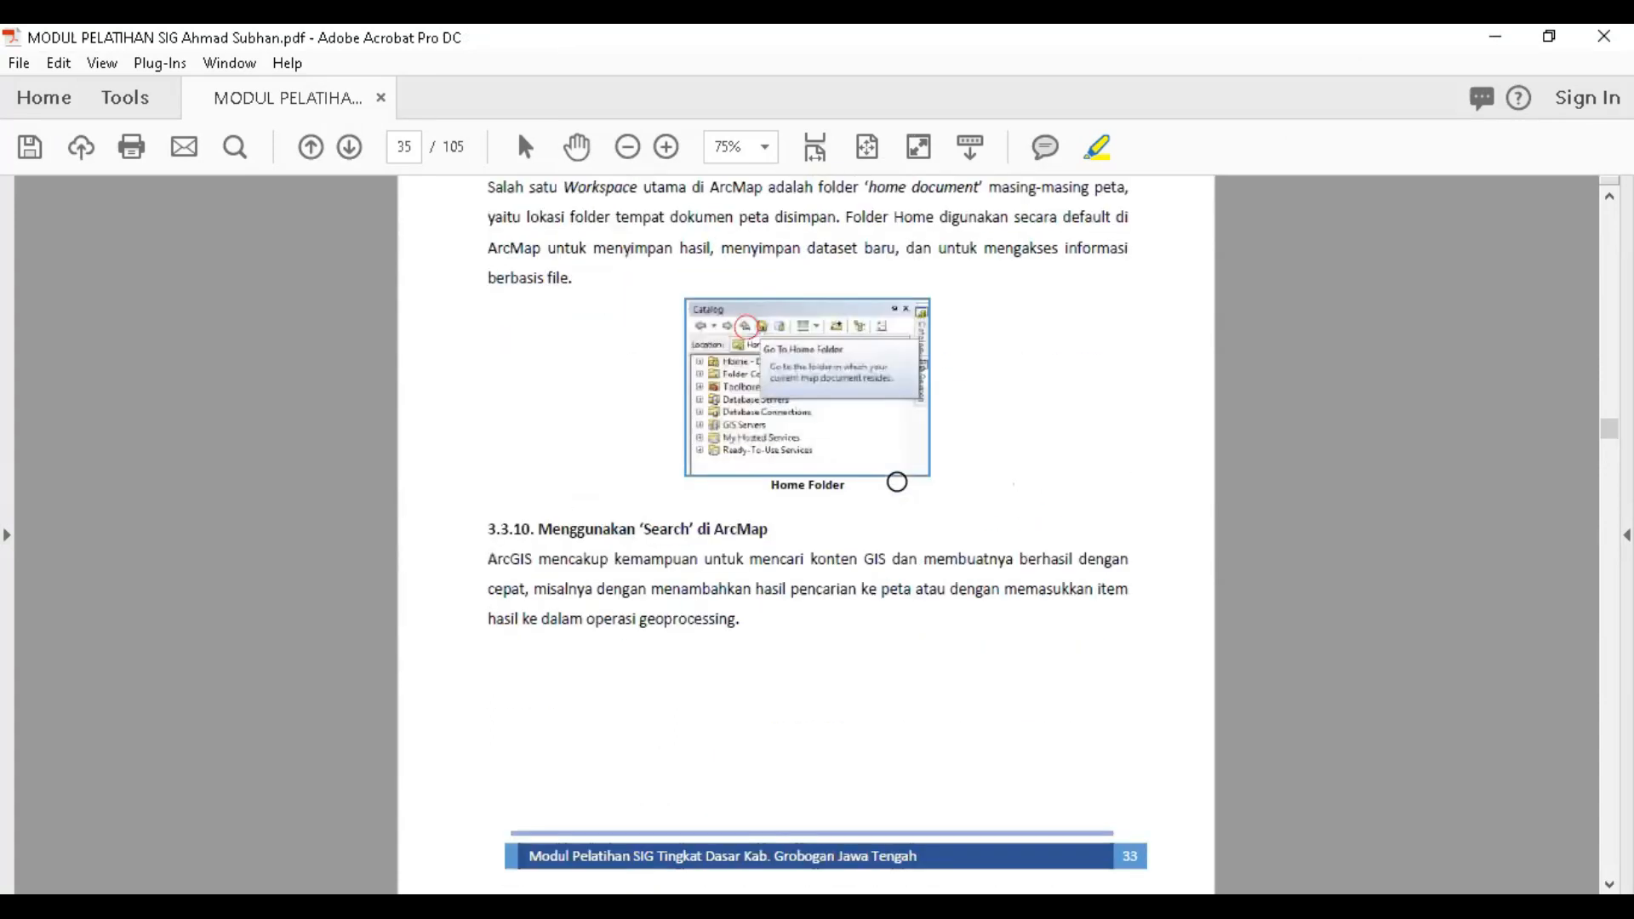
scroll(837, 498, "down", 12)
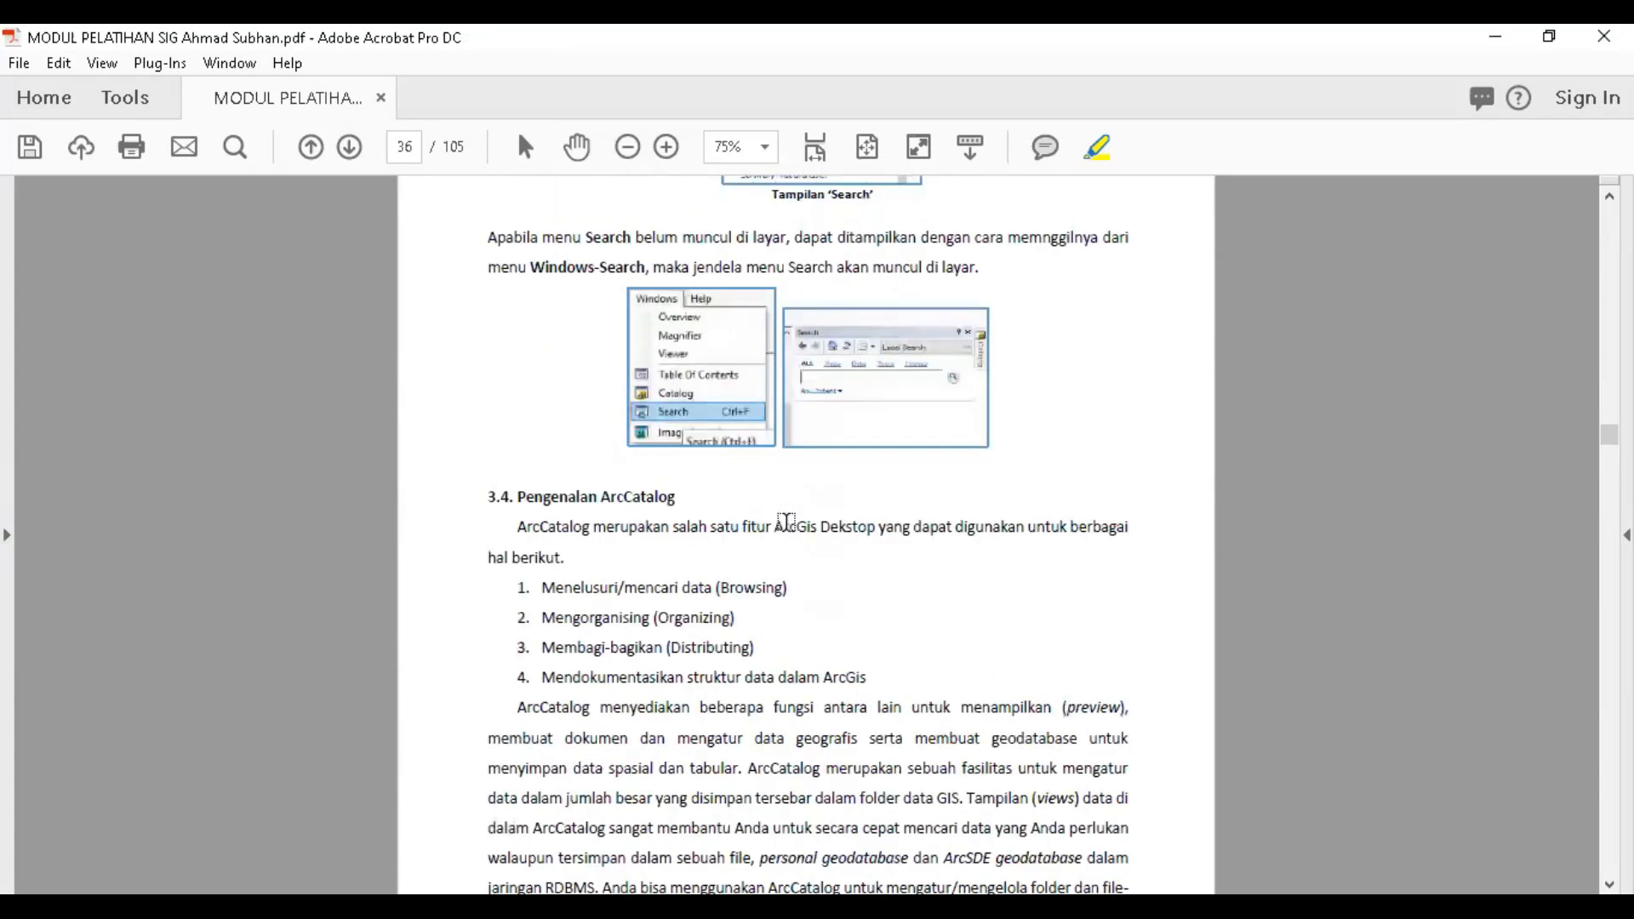
scroll(787, 523, "down", 12)
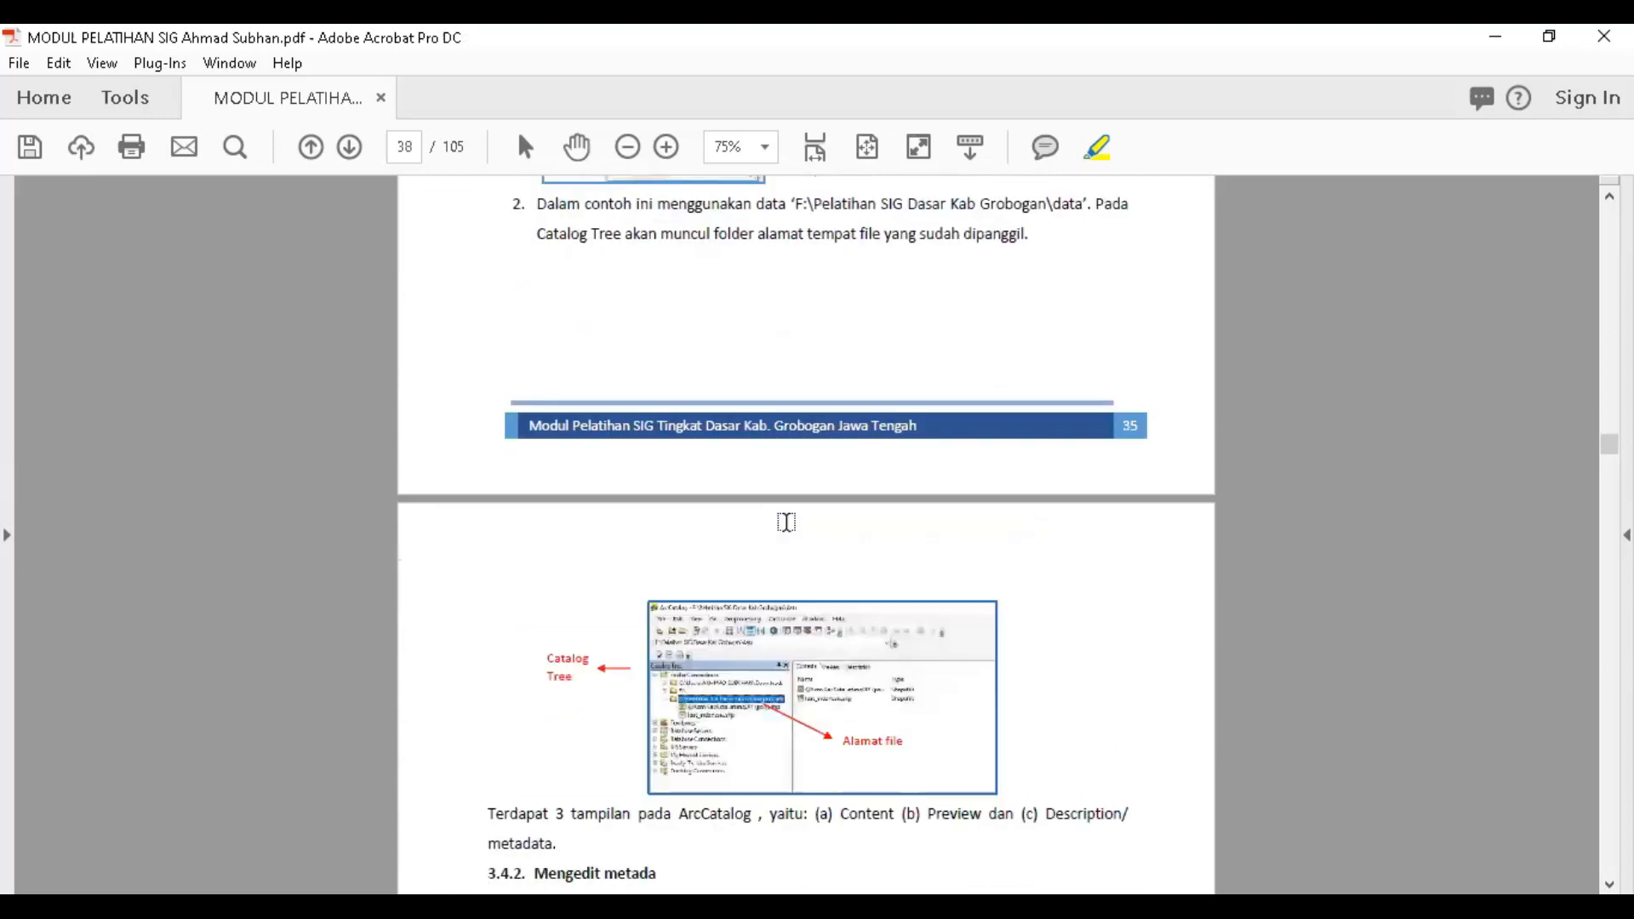
scroll(787, 522, "down", 4)
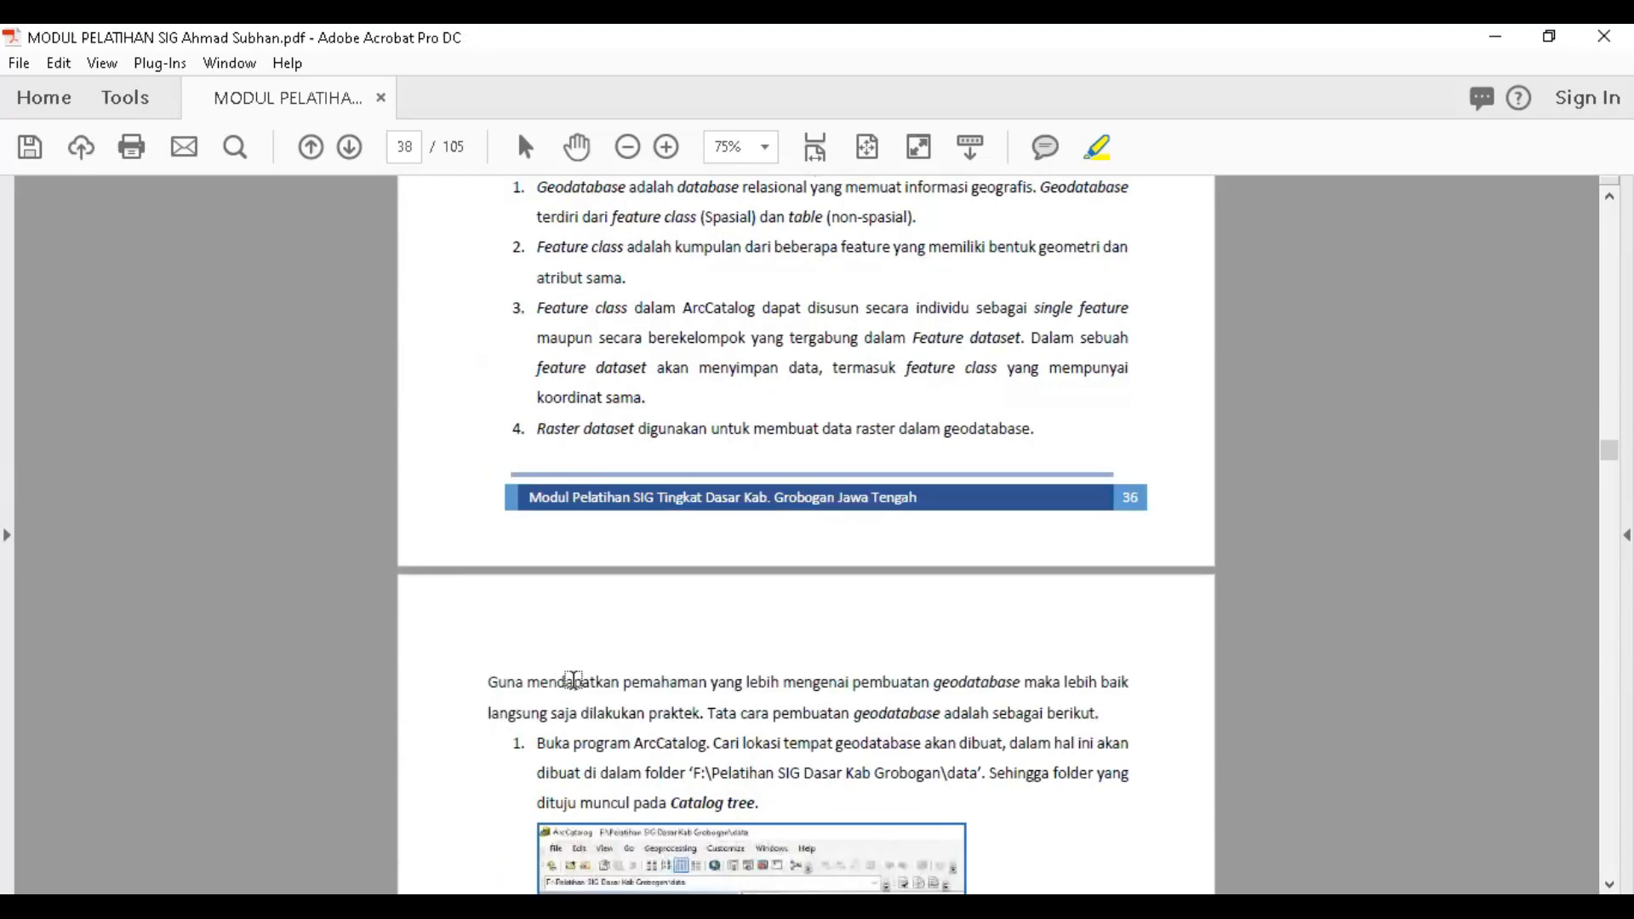
- Read the training module's remaining geodatabase and feature class instructions through to section 3.5, Pengenalan ArcScene
scroll(605, 665, "down", 5)
scroll(639, 635, "down", 15)
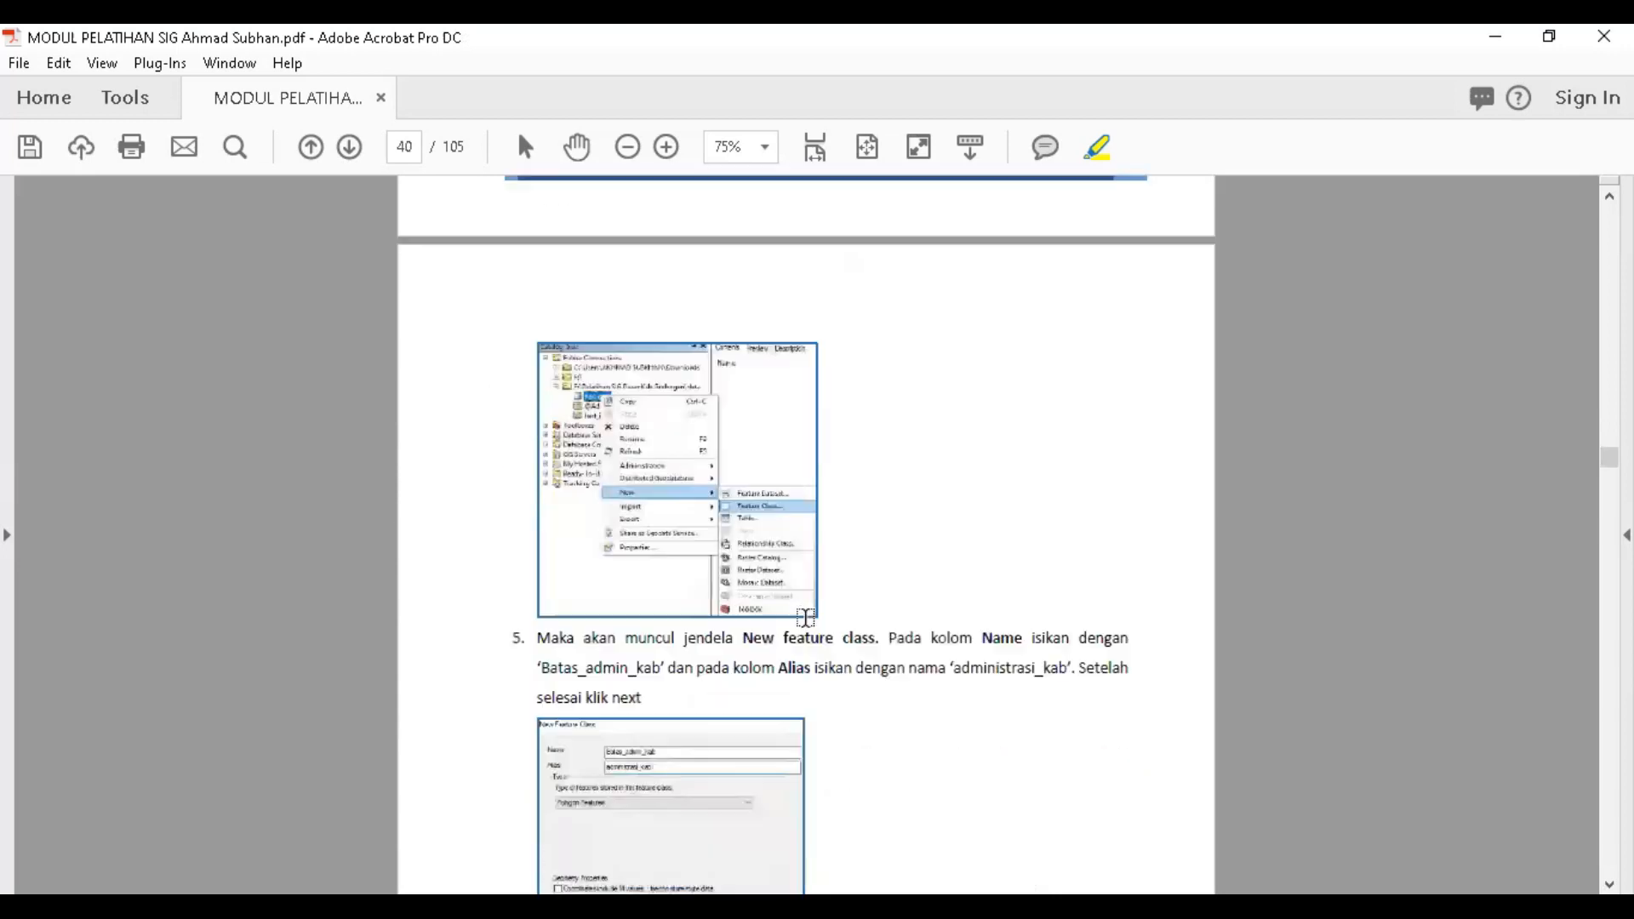
scroll(808, 623, "down", 6)
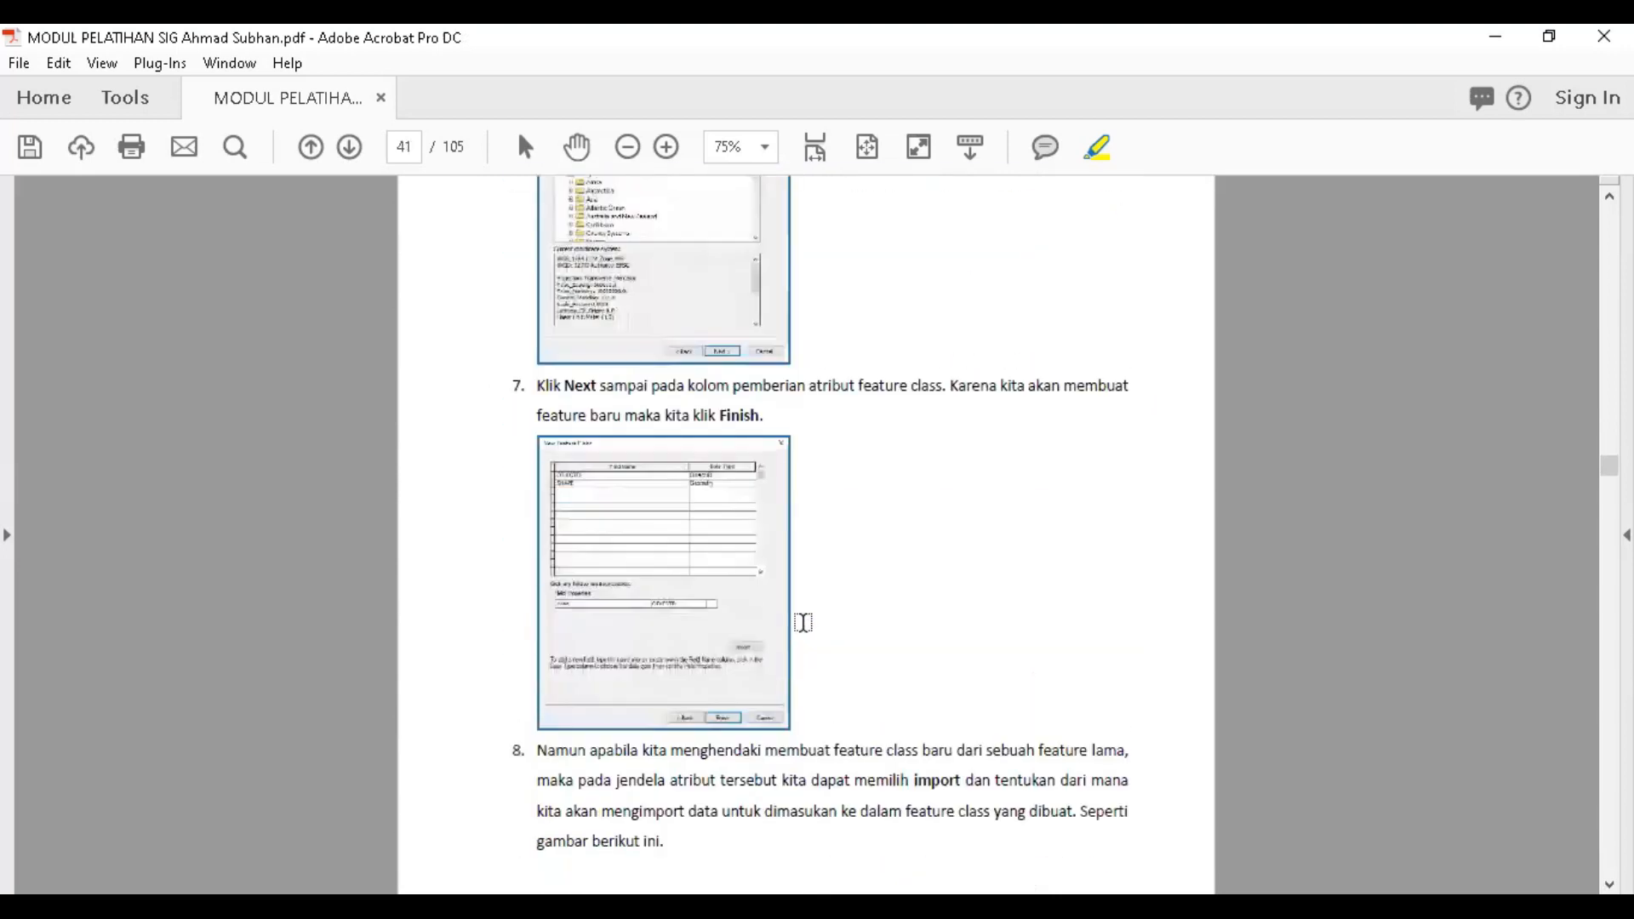
scroll(803, 624, "down", 4)
scroll(968, 582, "down", 14)
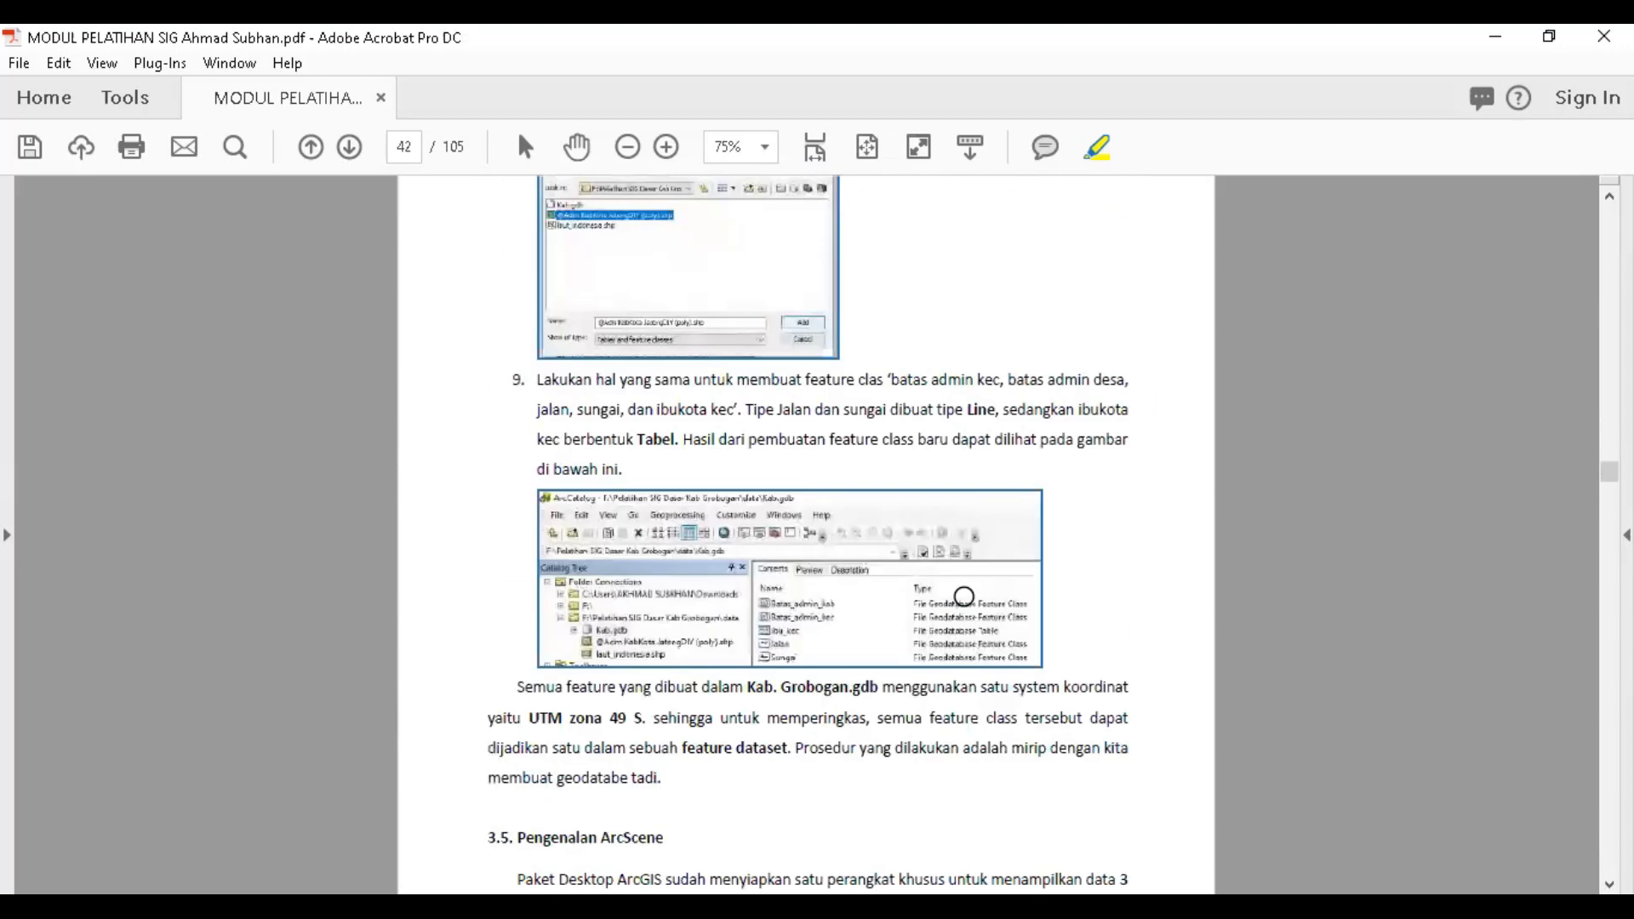
scroll(777, 651, "down", 6)
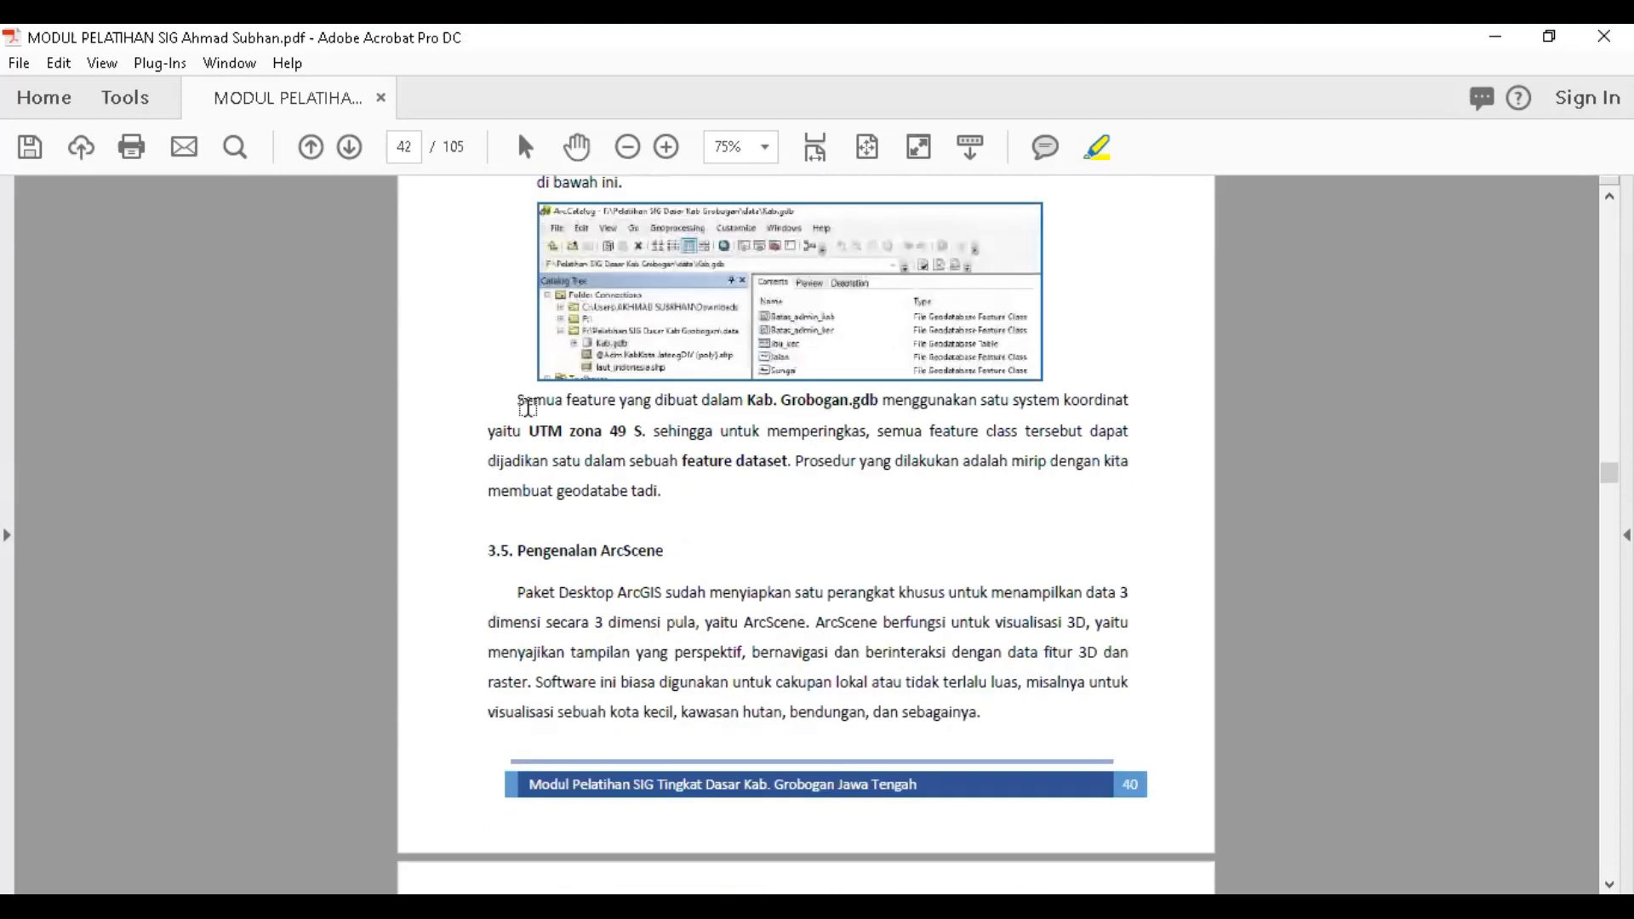
scroll(845, 489, "up", 3)
scroll(842, 477, "down", 2)
scroll(855, 443, "up", 6)
scroll(732, 430, "down", 7)
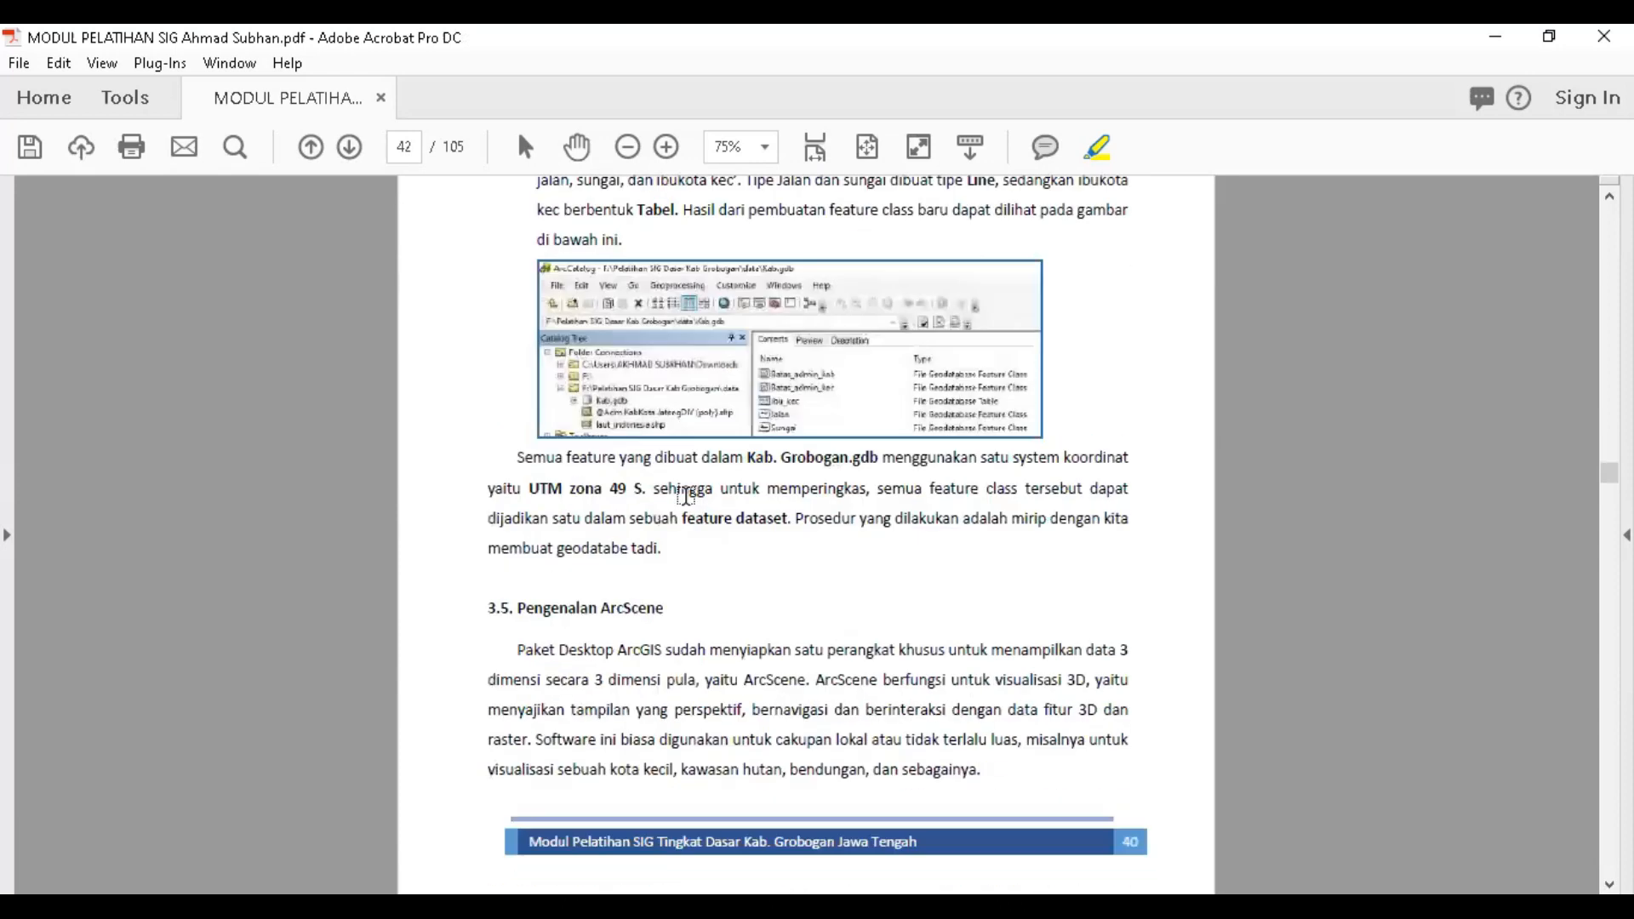
scroll(698, 551, "down", 6)
left_click_drag(479, 438, 666, 436)
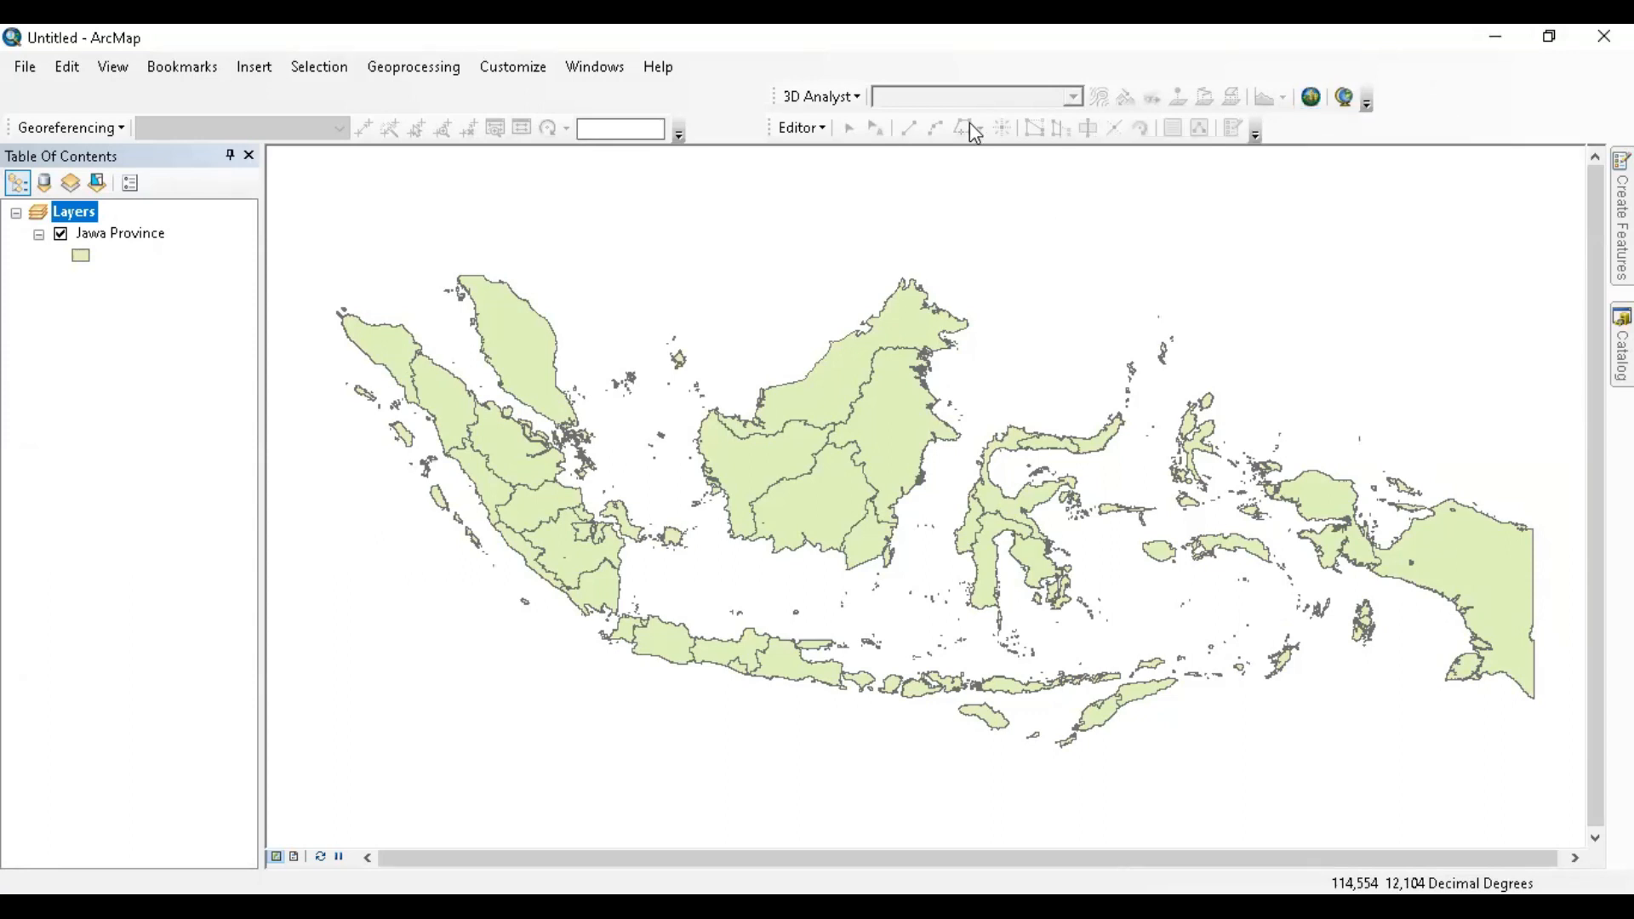
- Switch to ArcMap, launch ArcScene with a blank scene, and look over its bookmark commands
left_click(1310, 99)
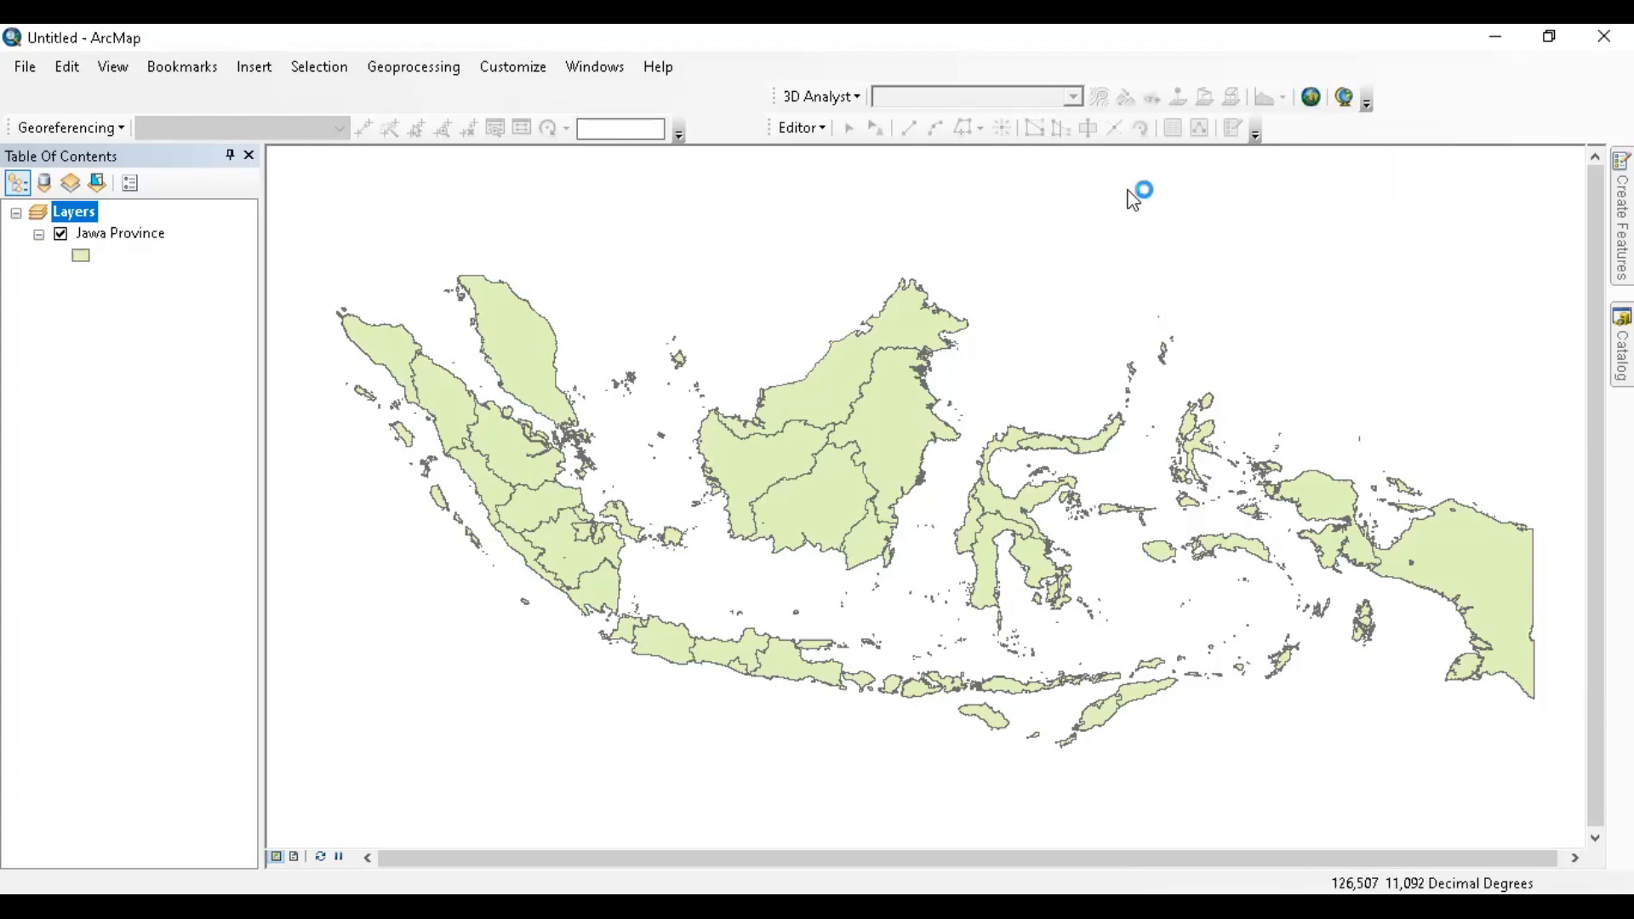
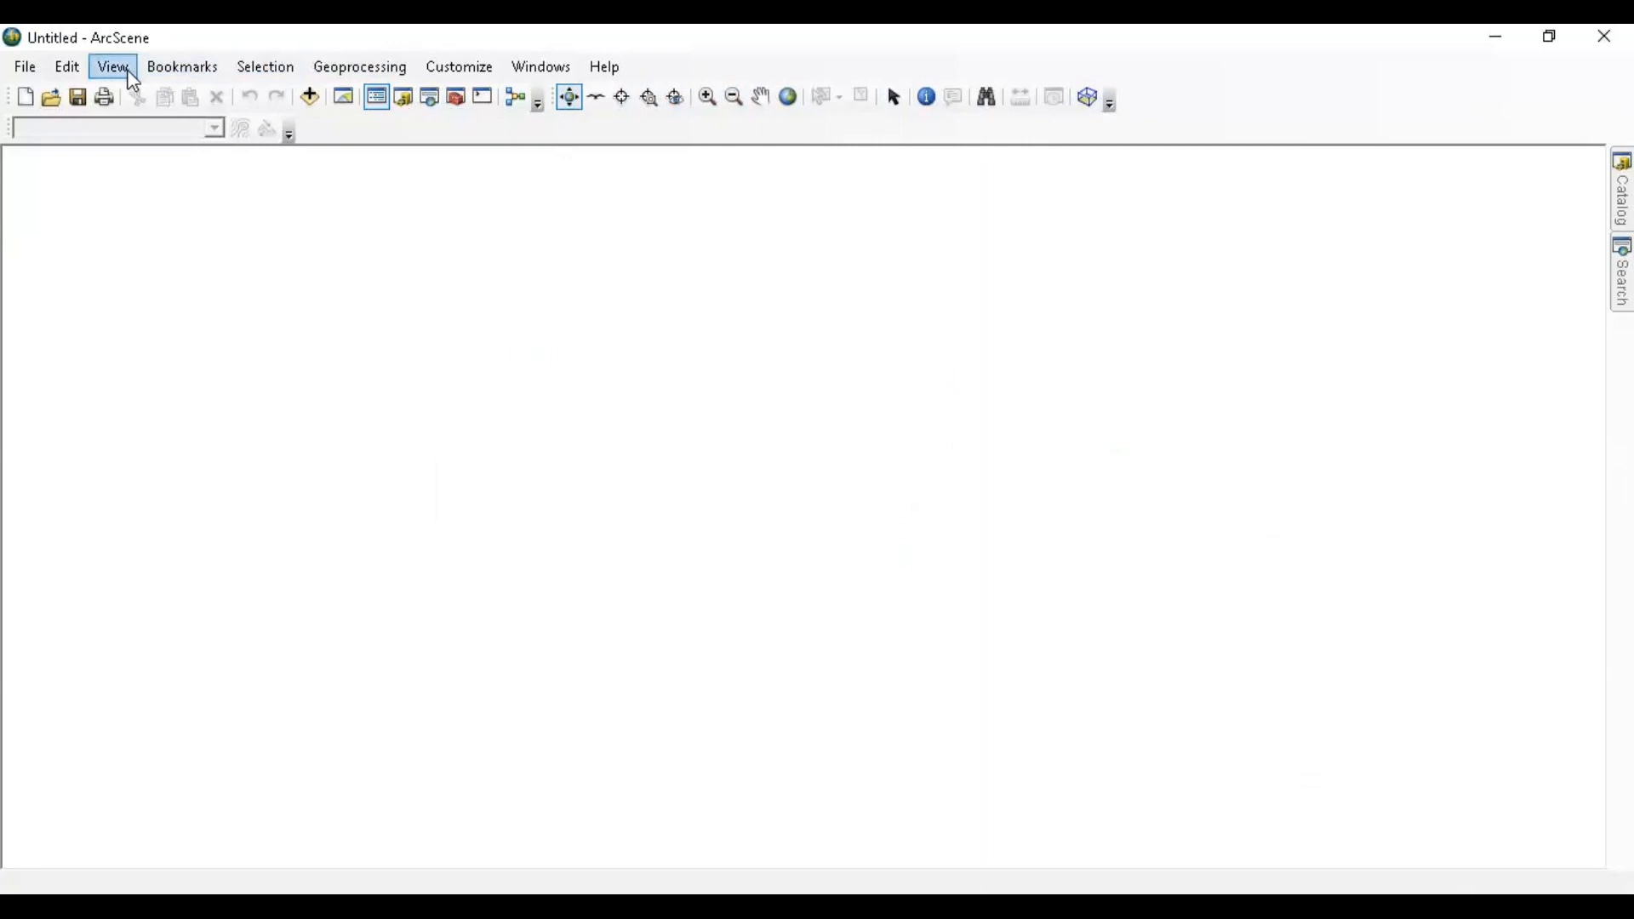
left_click(162, 71)
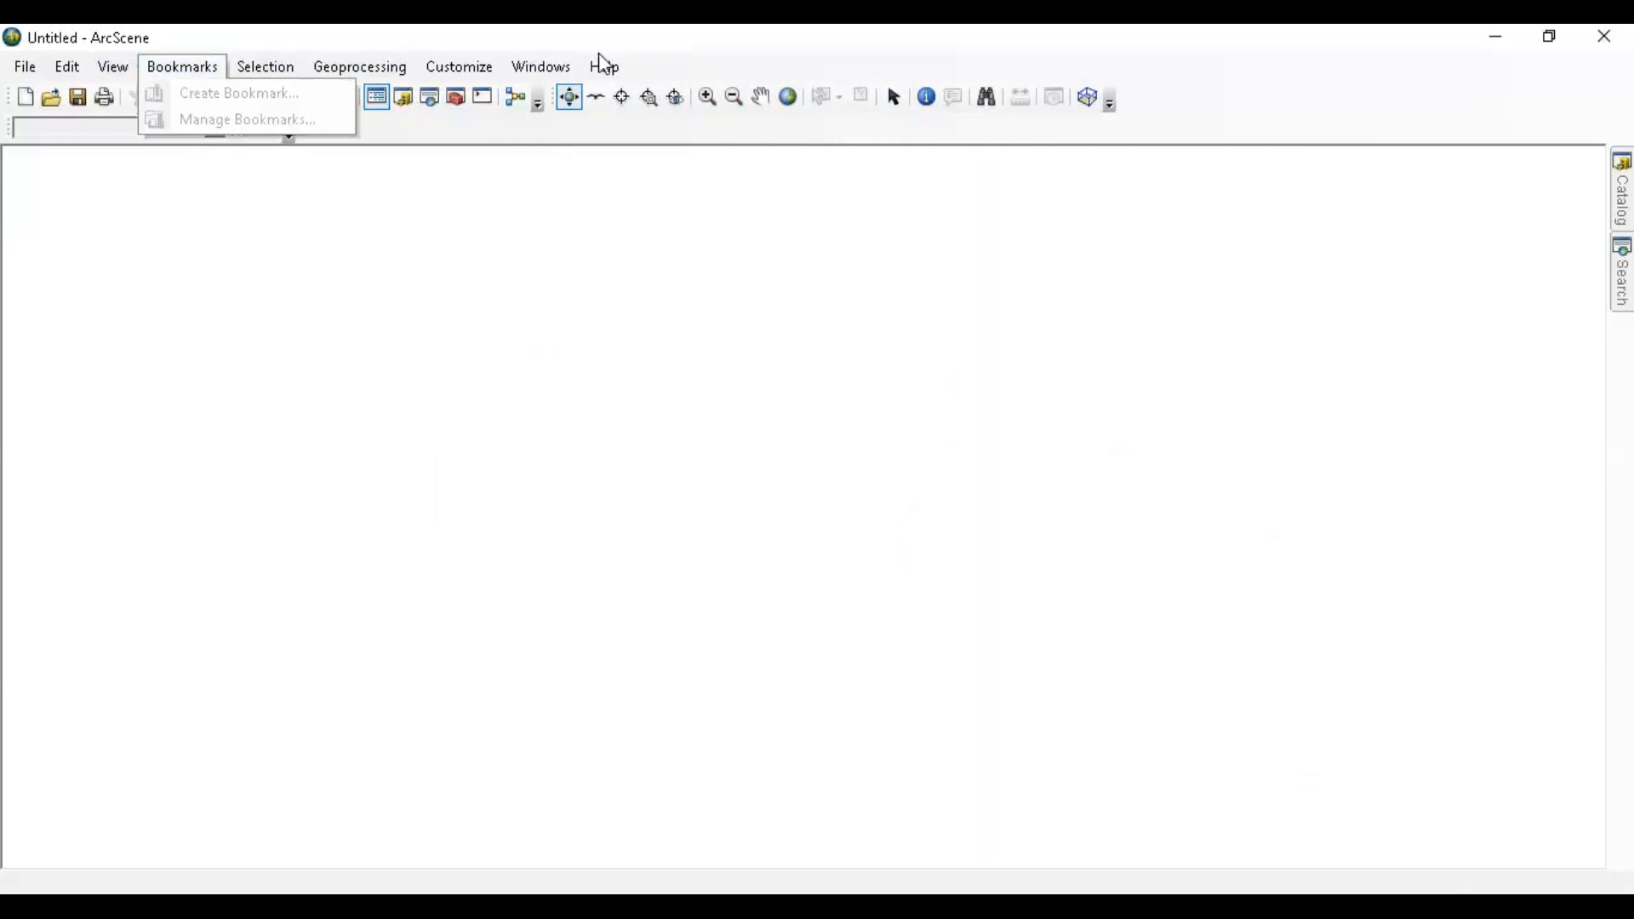
left_click(501, 121)
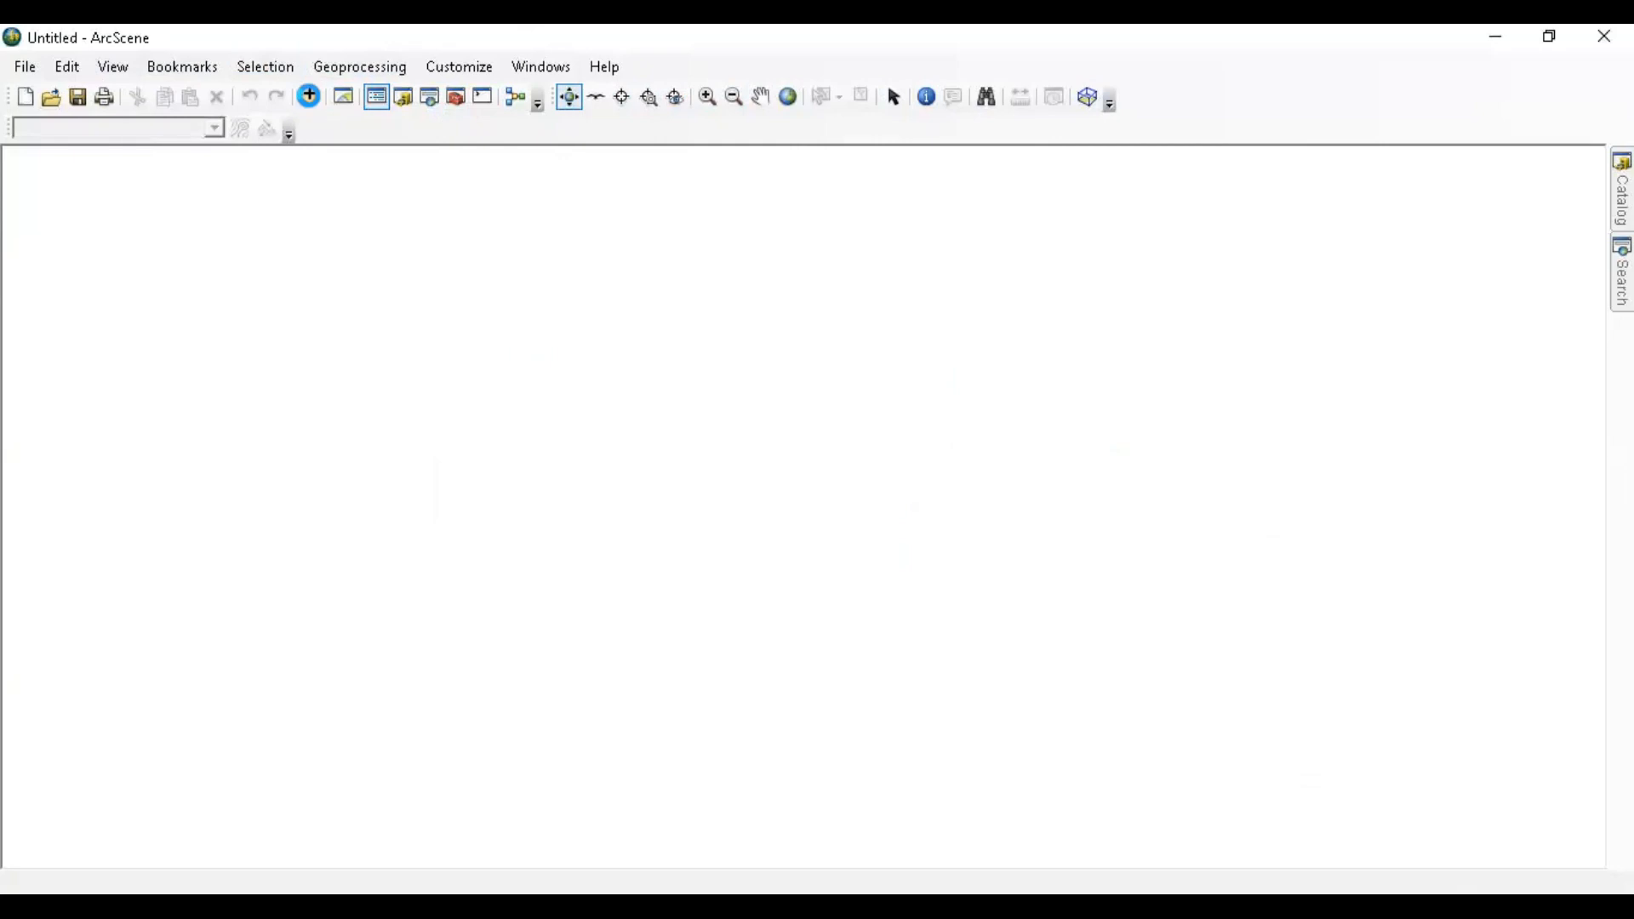
- Start adding data to the scene and browse to the Database Peta folder in the D:\ connection
left_click(309, 96)
left_click(800, 317)
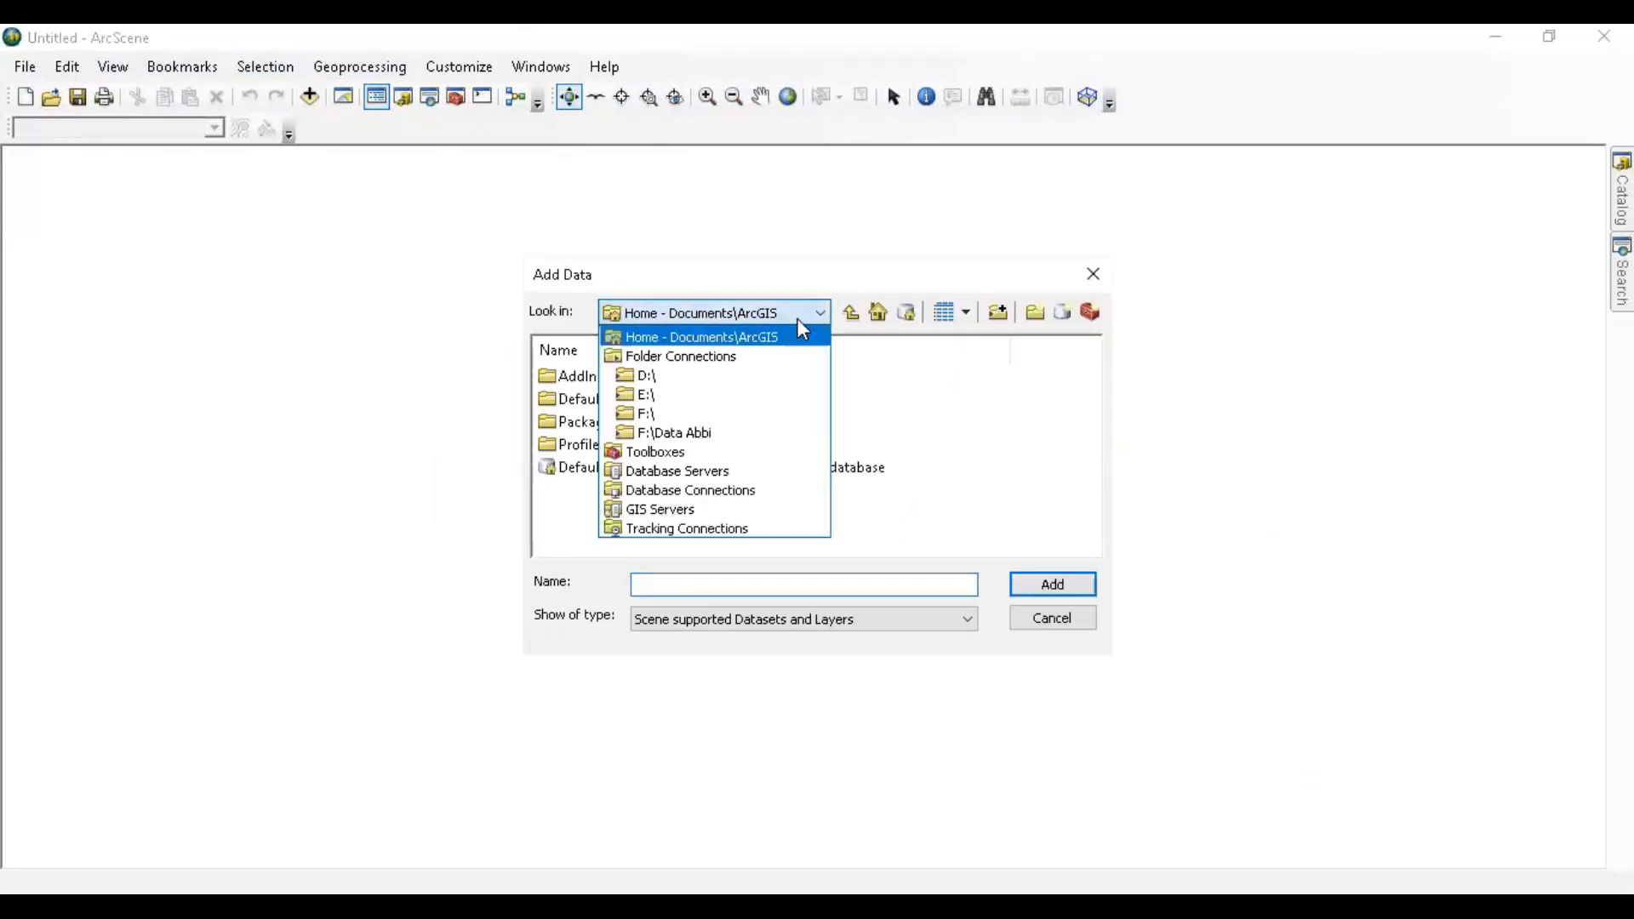
left_click(774, 377)
scroll(717, 438, "up", 1)
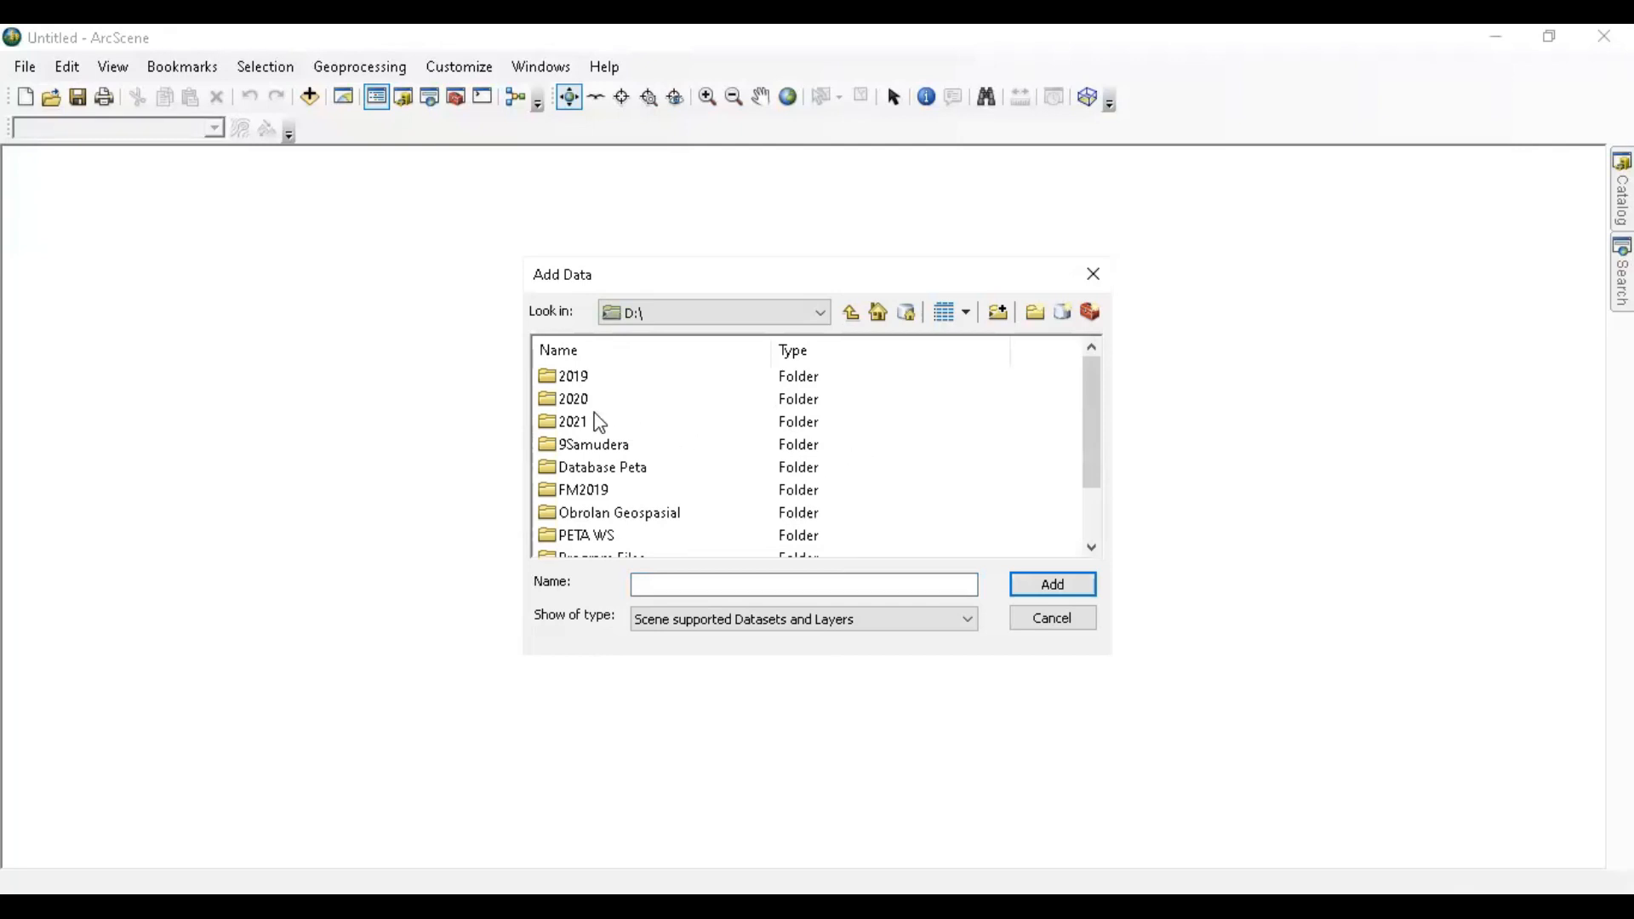
double_click(620, 467)
scroll(733, 471, "down", 3)
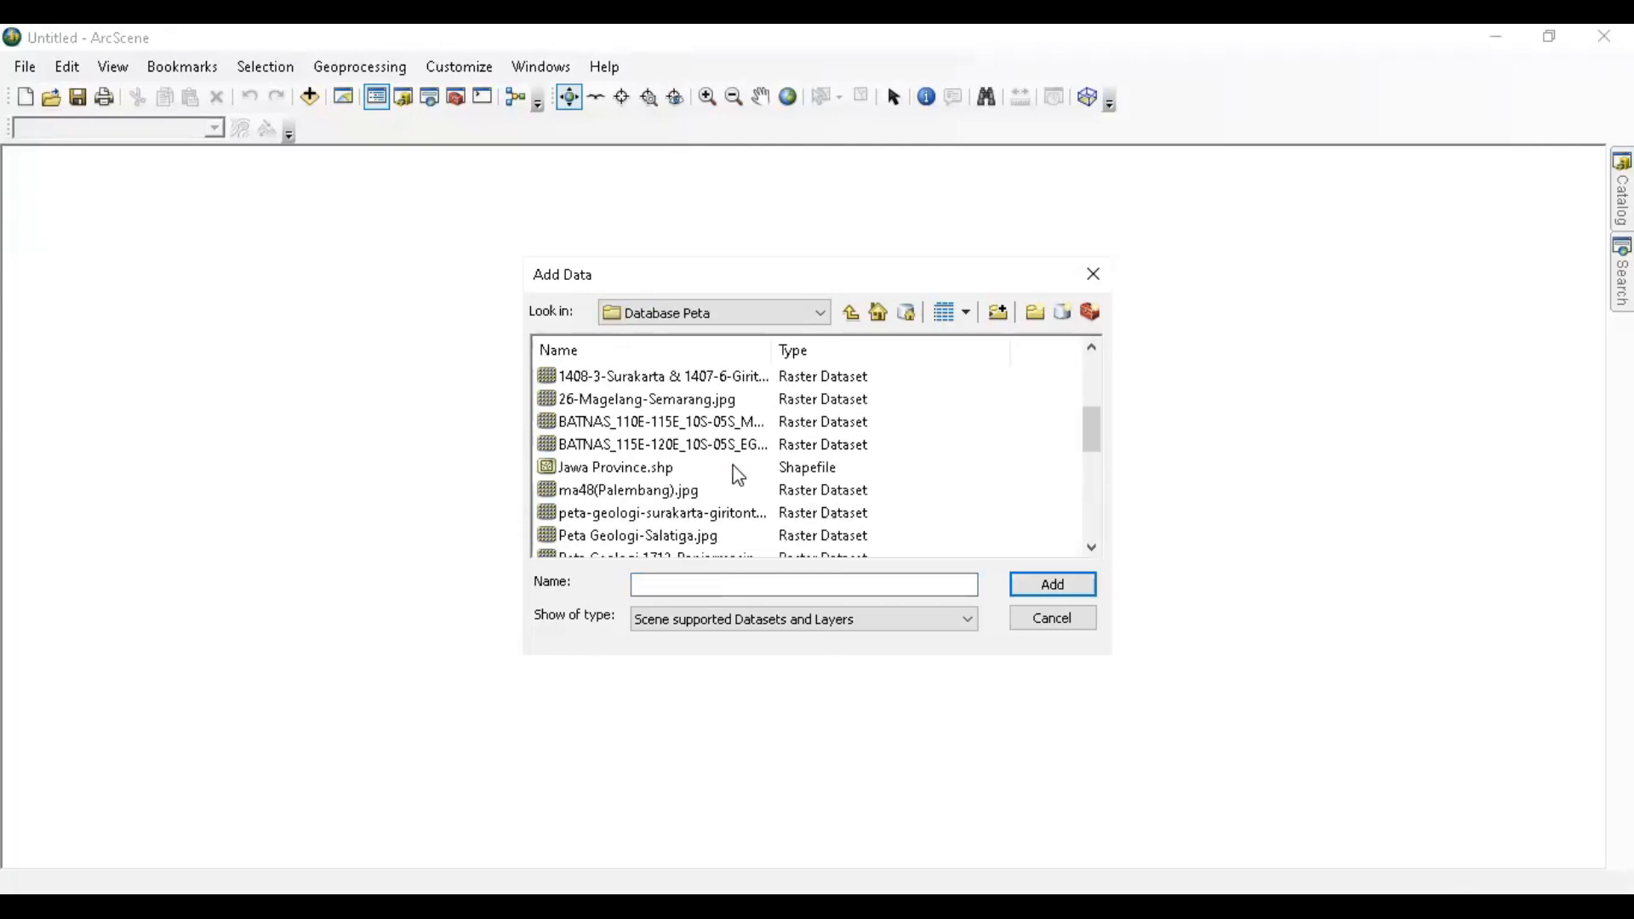
- Examine the raster datasets in the SRTM and DEMNAS folders, returning to the Database Peta folder after each
scroll(766, 480, "up", 2)
scroll(731, 481, "up", 1)
scroll(681, 485, "down", 1)
double_click(575, 491)
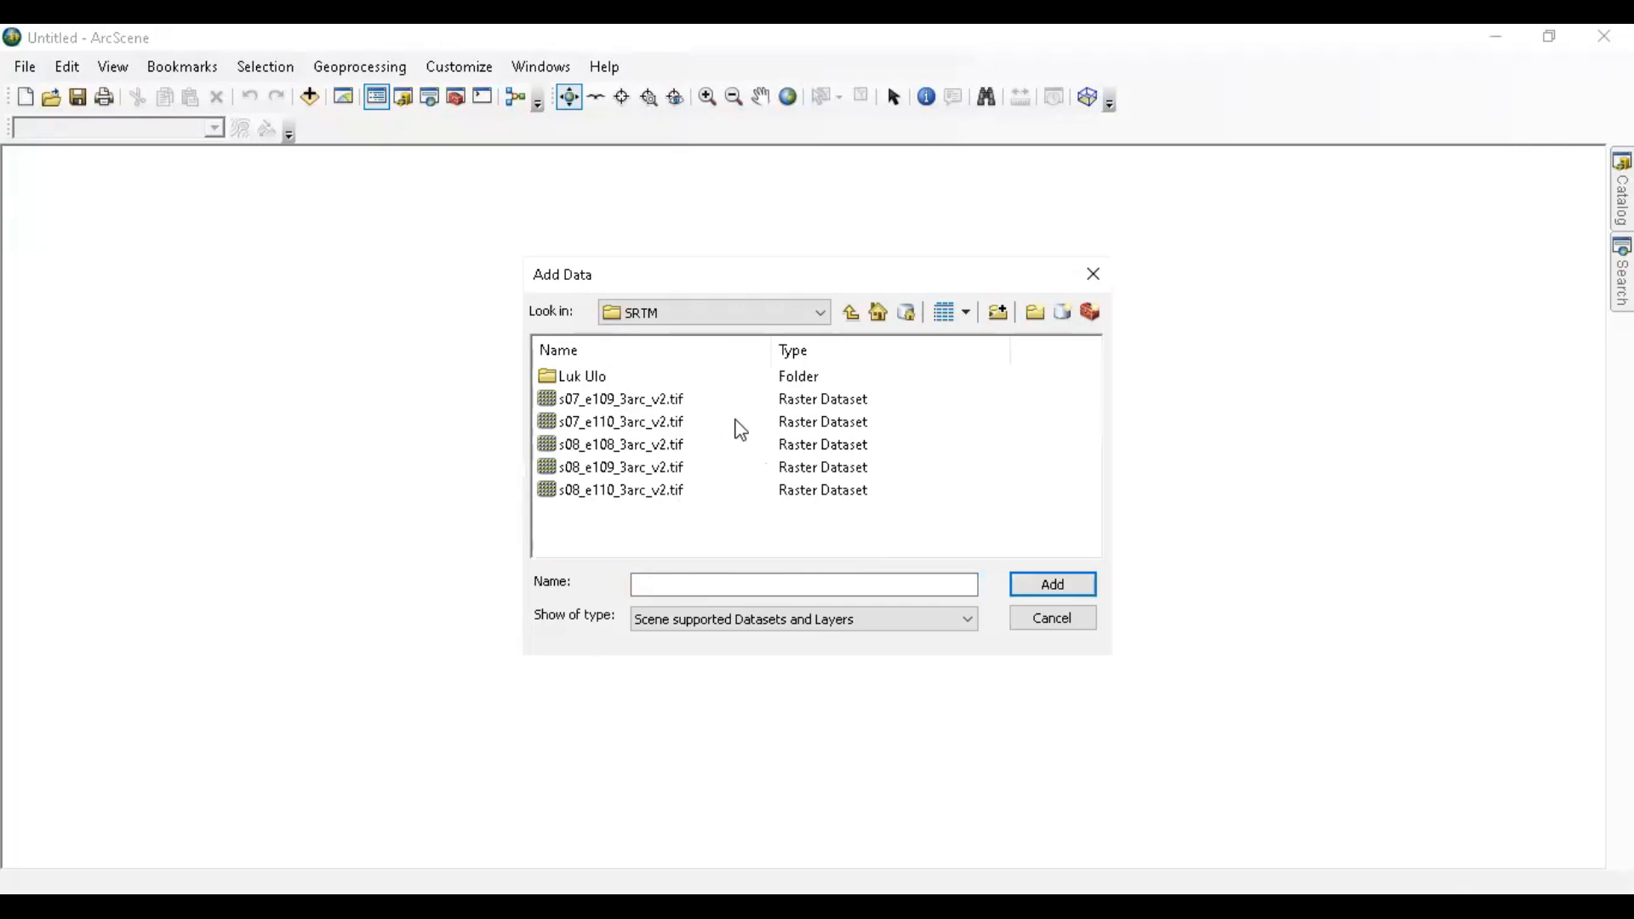
left_click(850, 311)
scroll(770, 449, "down", 2)
scroll(769, 449, "down", 7)
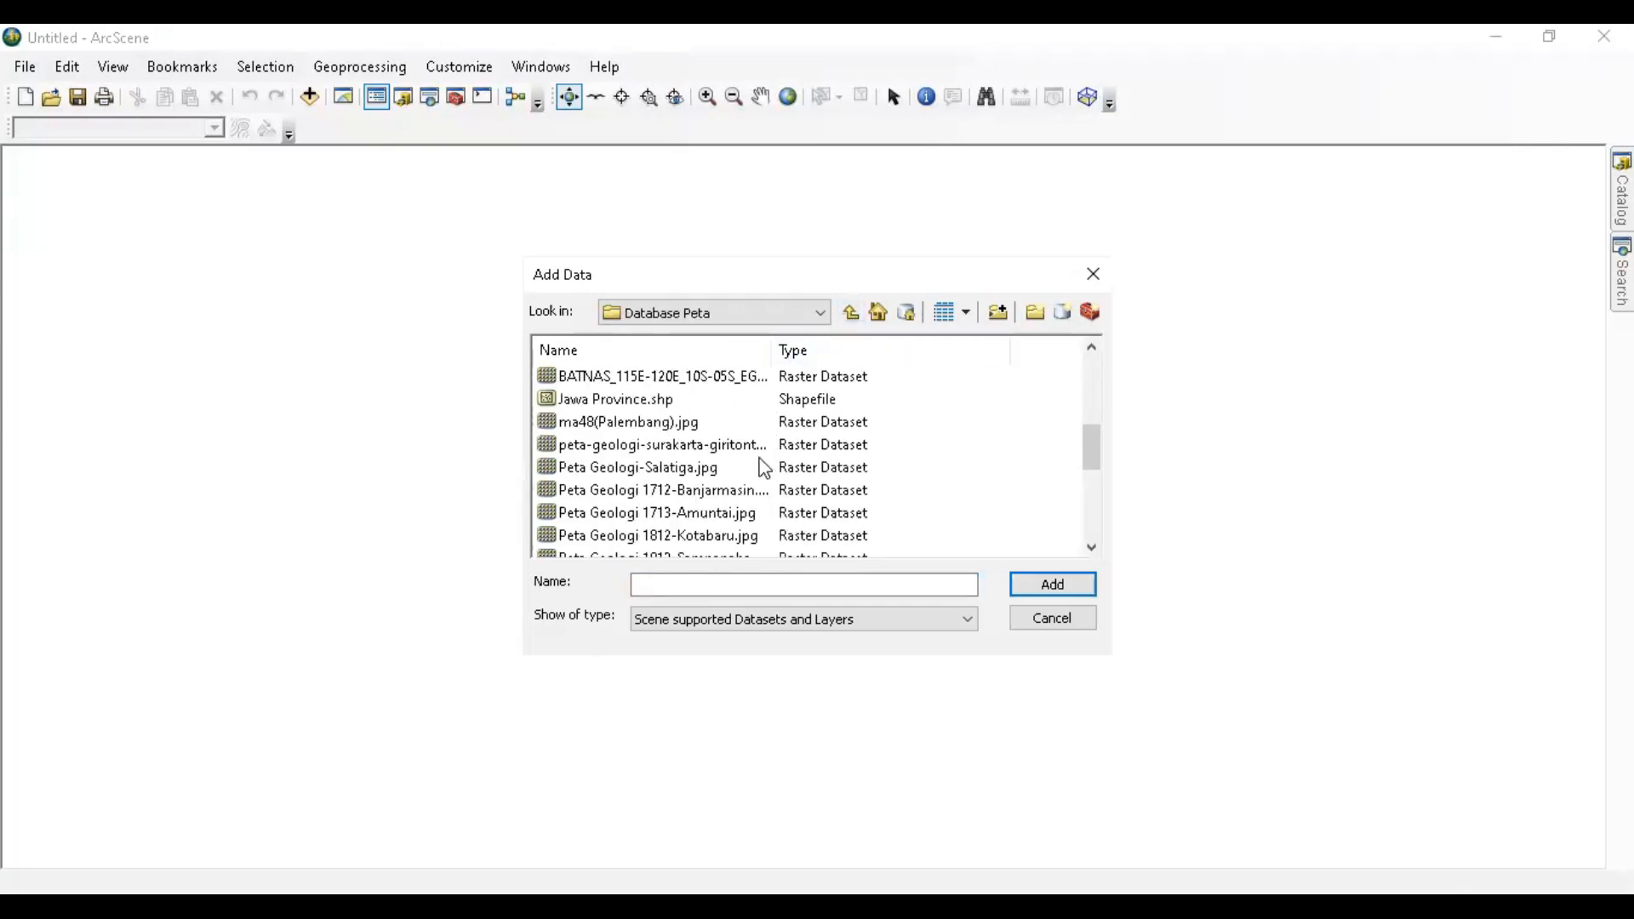
scroll(768, 474, "up", 2)
scroll(767, 473, "up", 10)
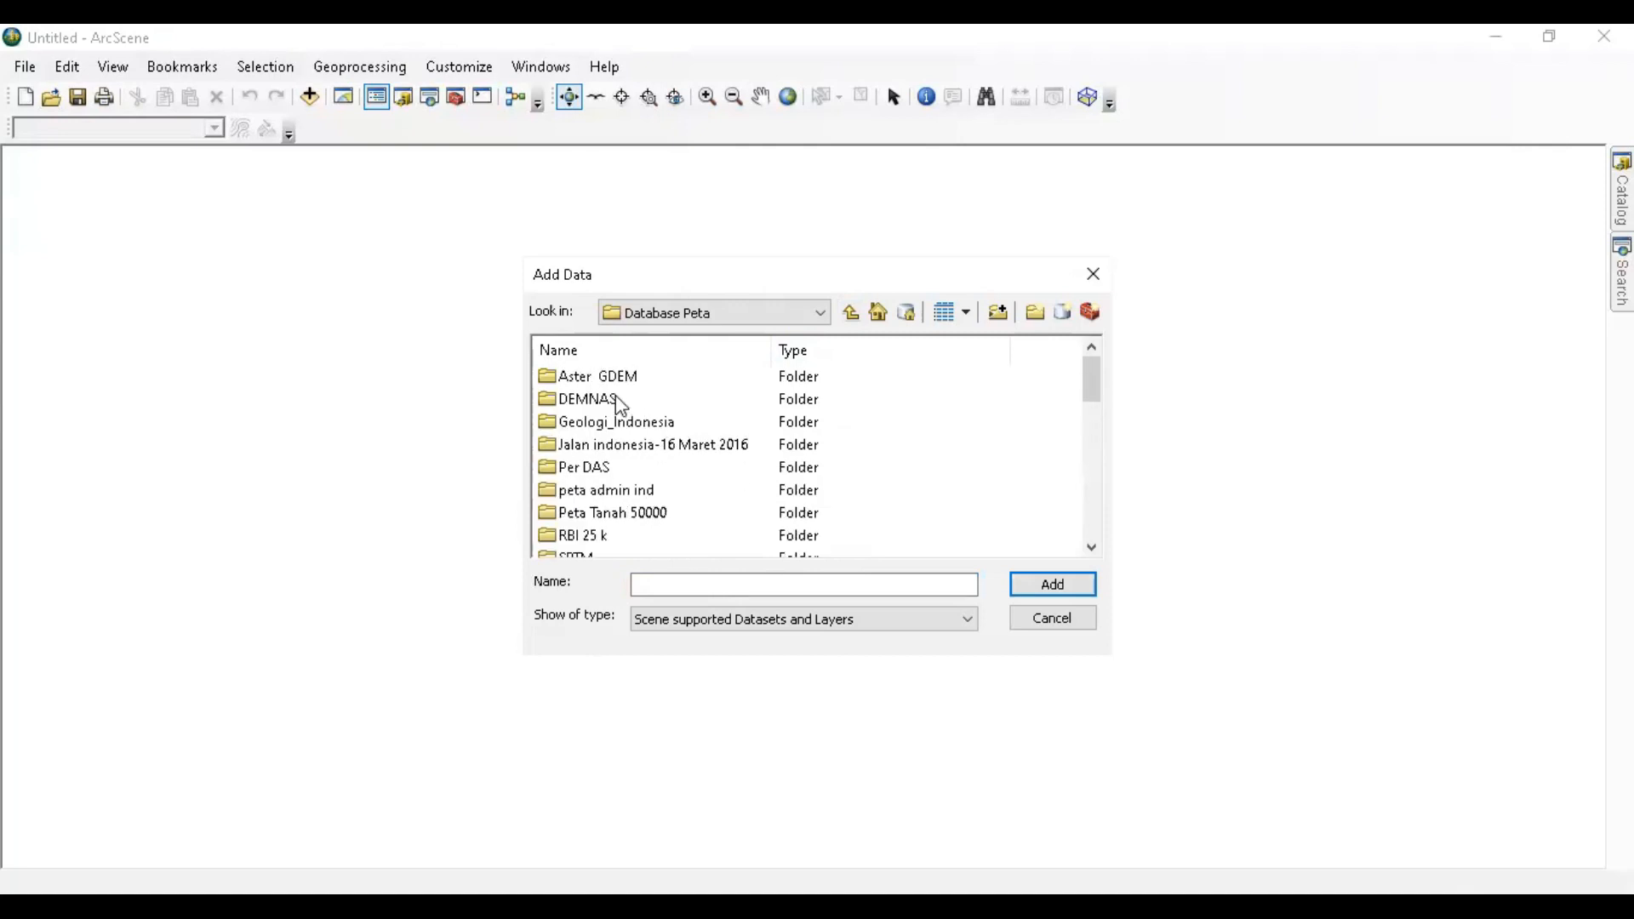
double_click(618, 400)
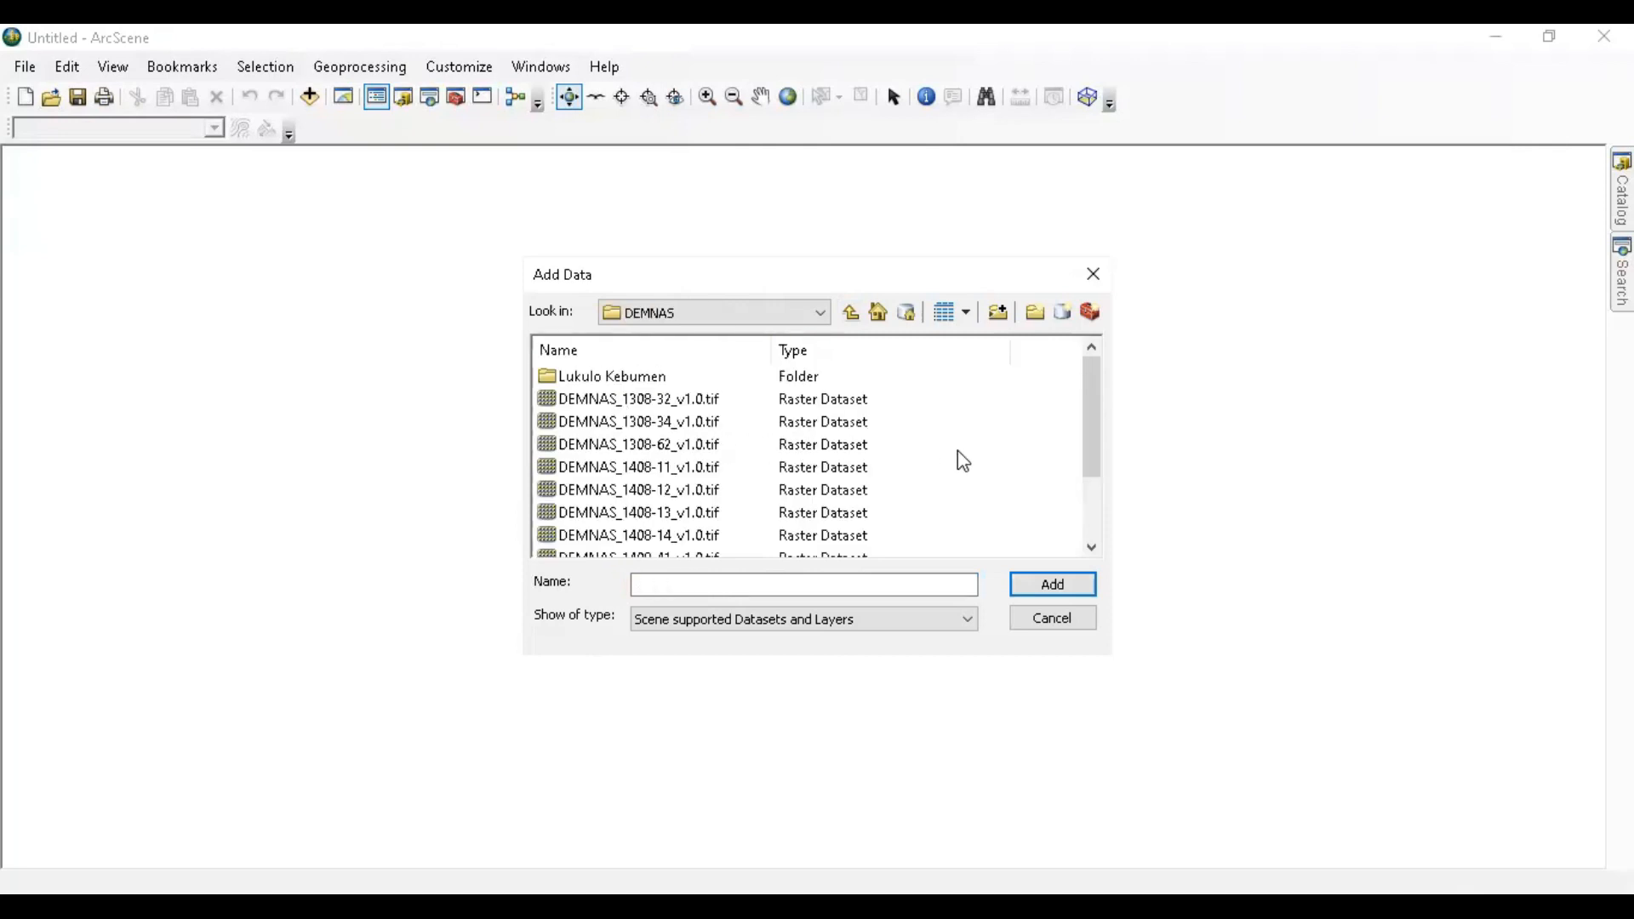
left_click(850, 313)
scroll(703, 486, "down", 2)
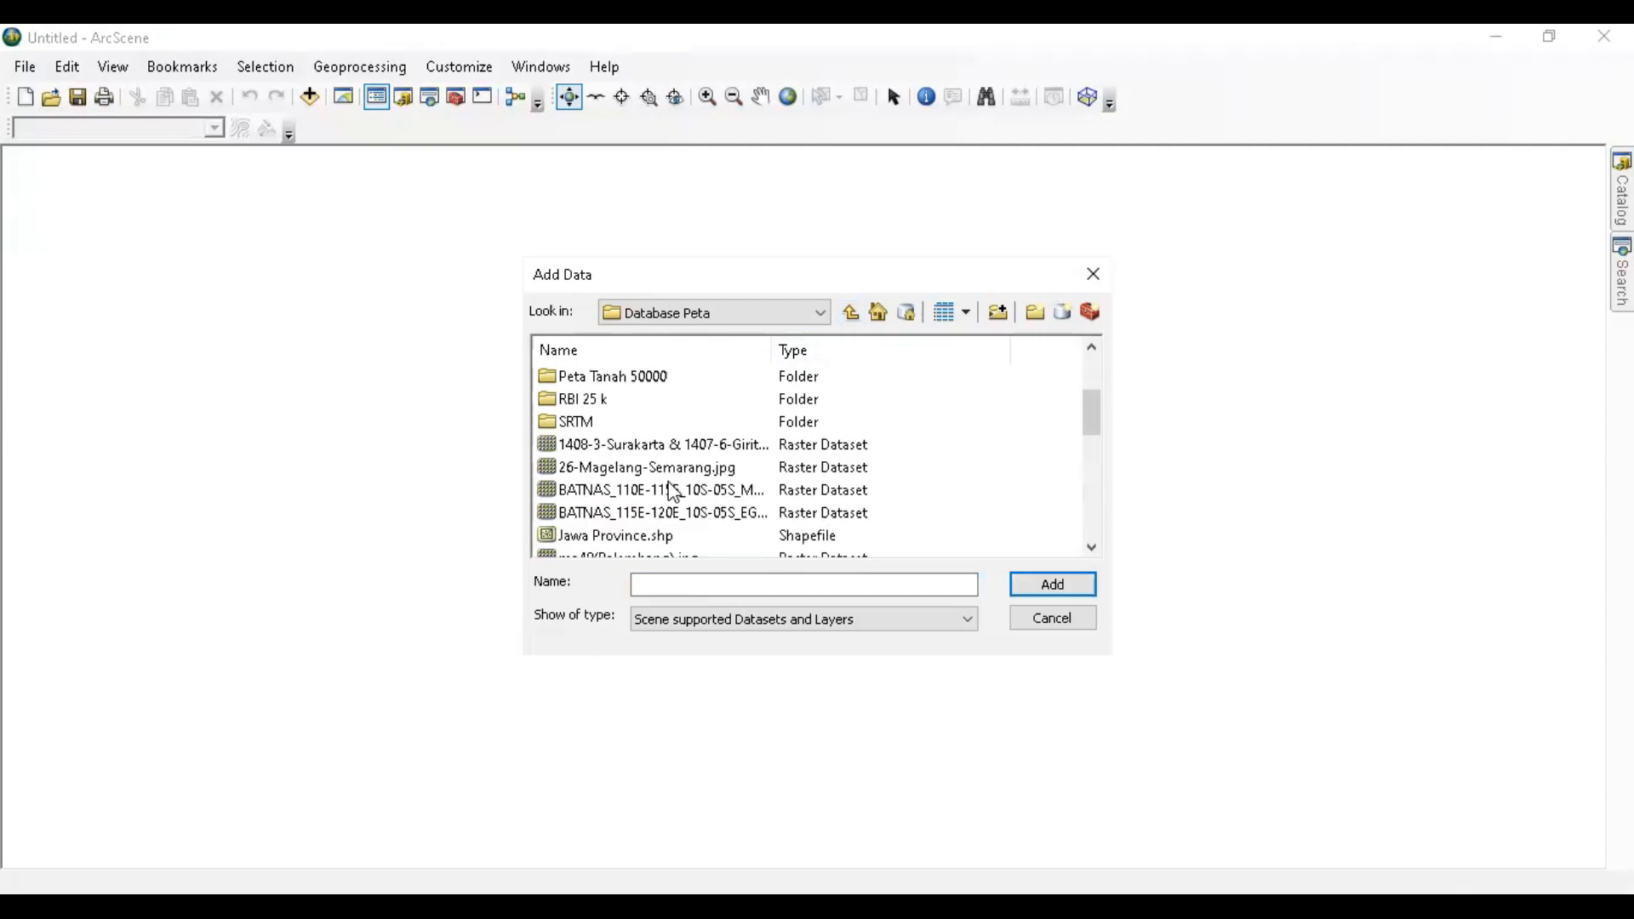
- Add the raster s07_e109_3arc_v2.tif from the SRTM folder to the scene
double_click(585, 423)
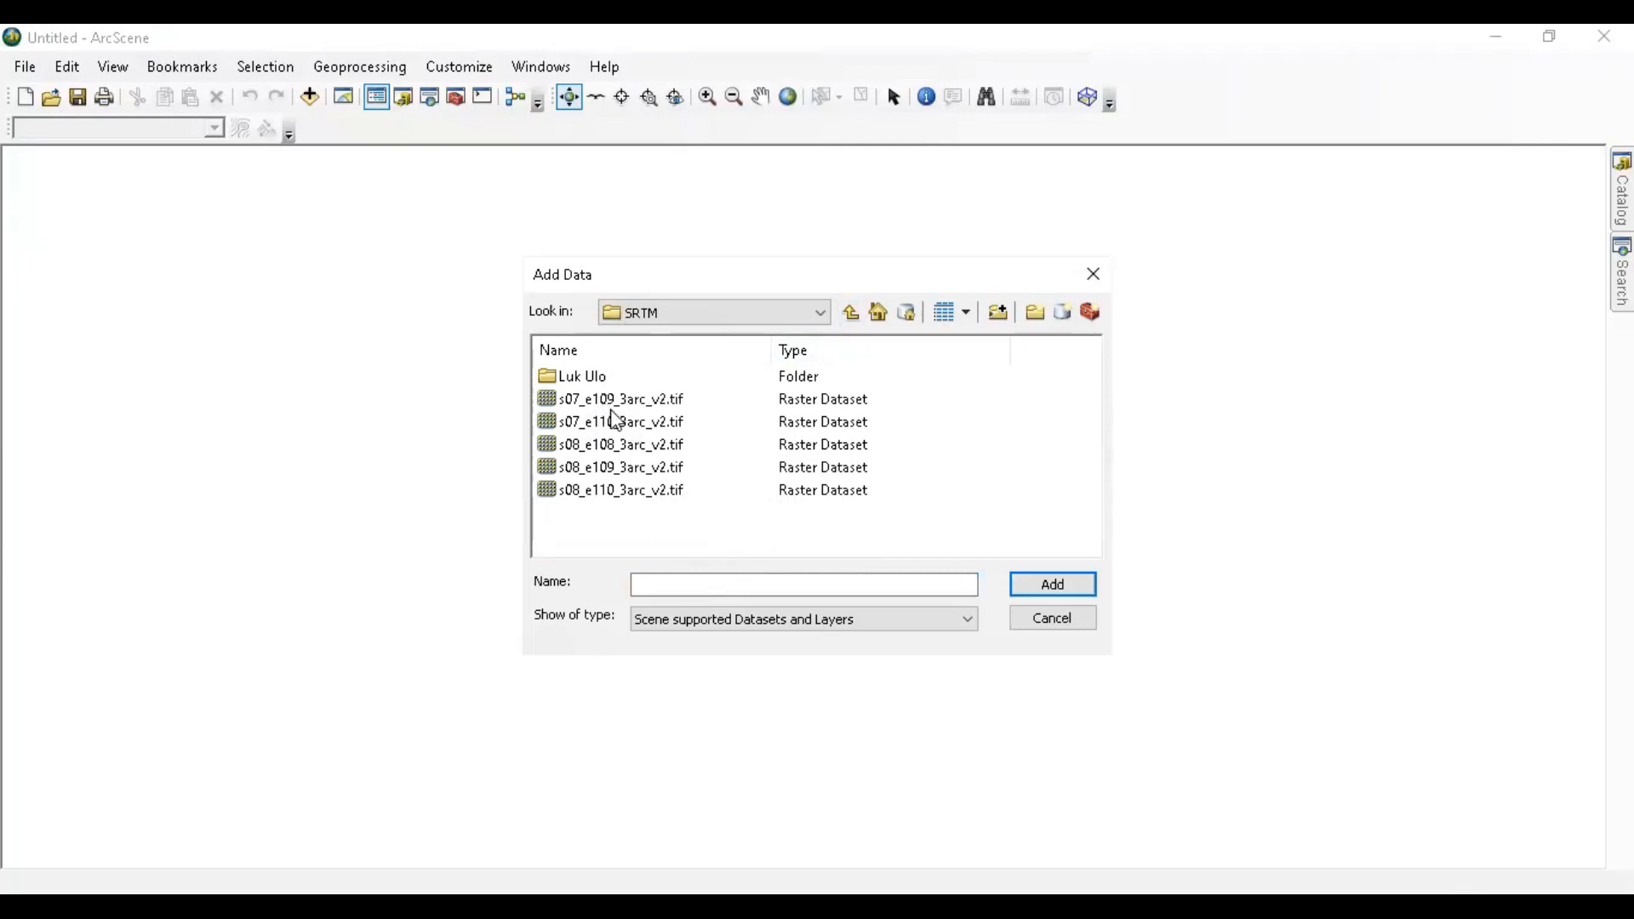
left_click(611, 408)
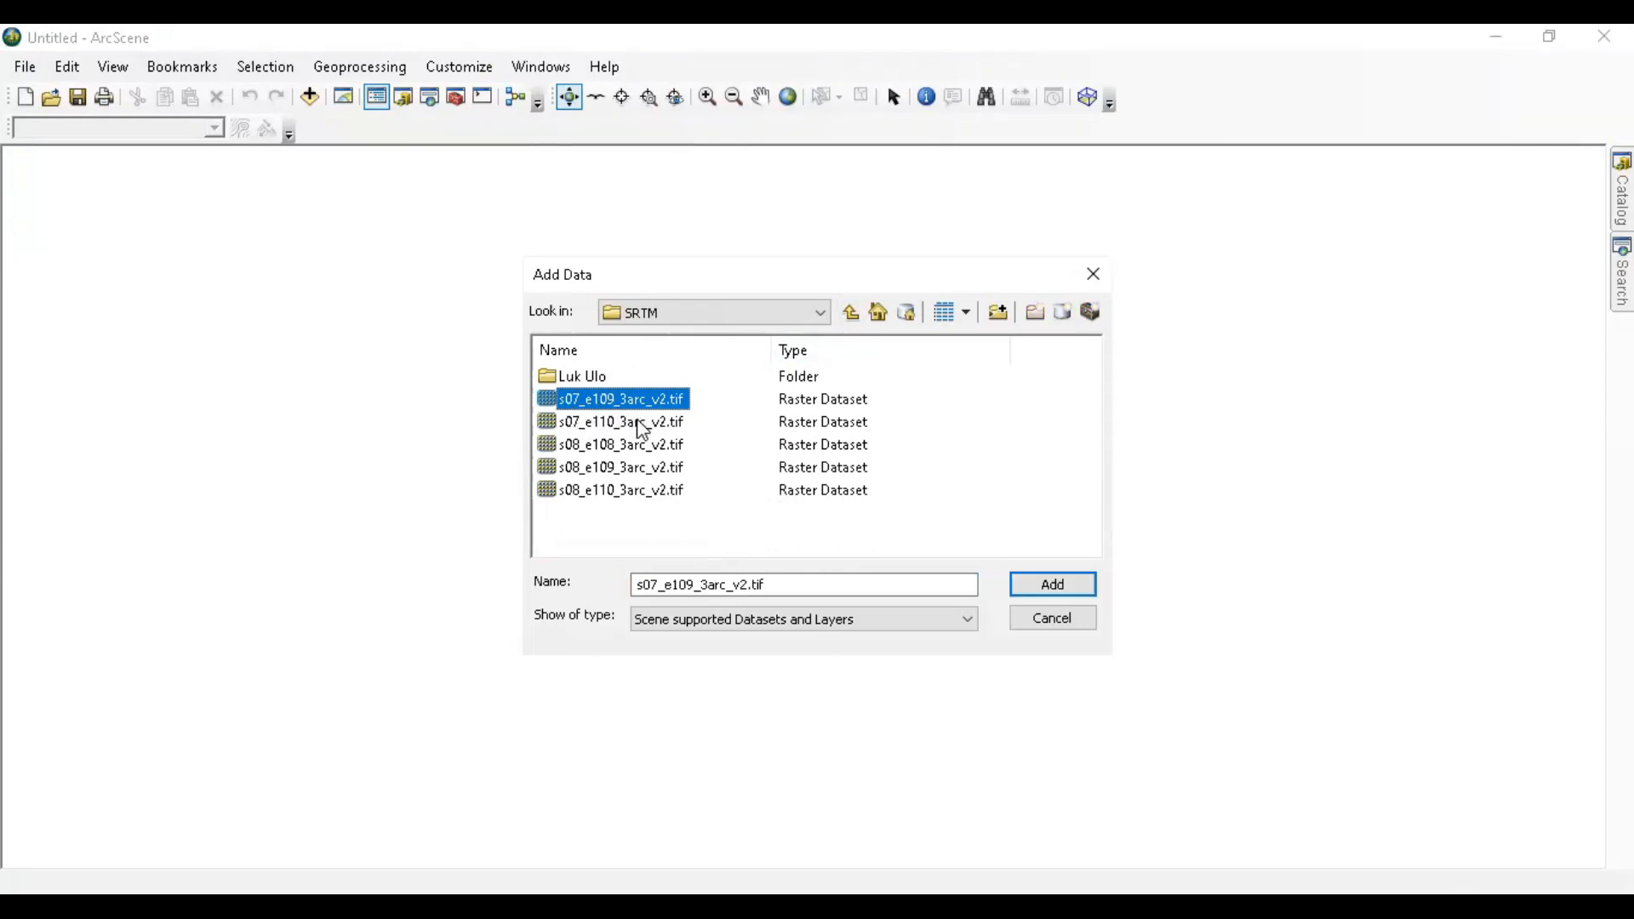
left_click(1048, 582)
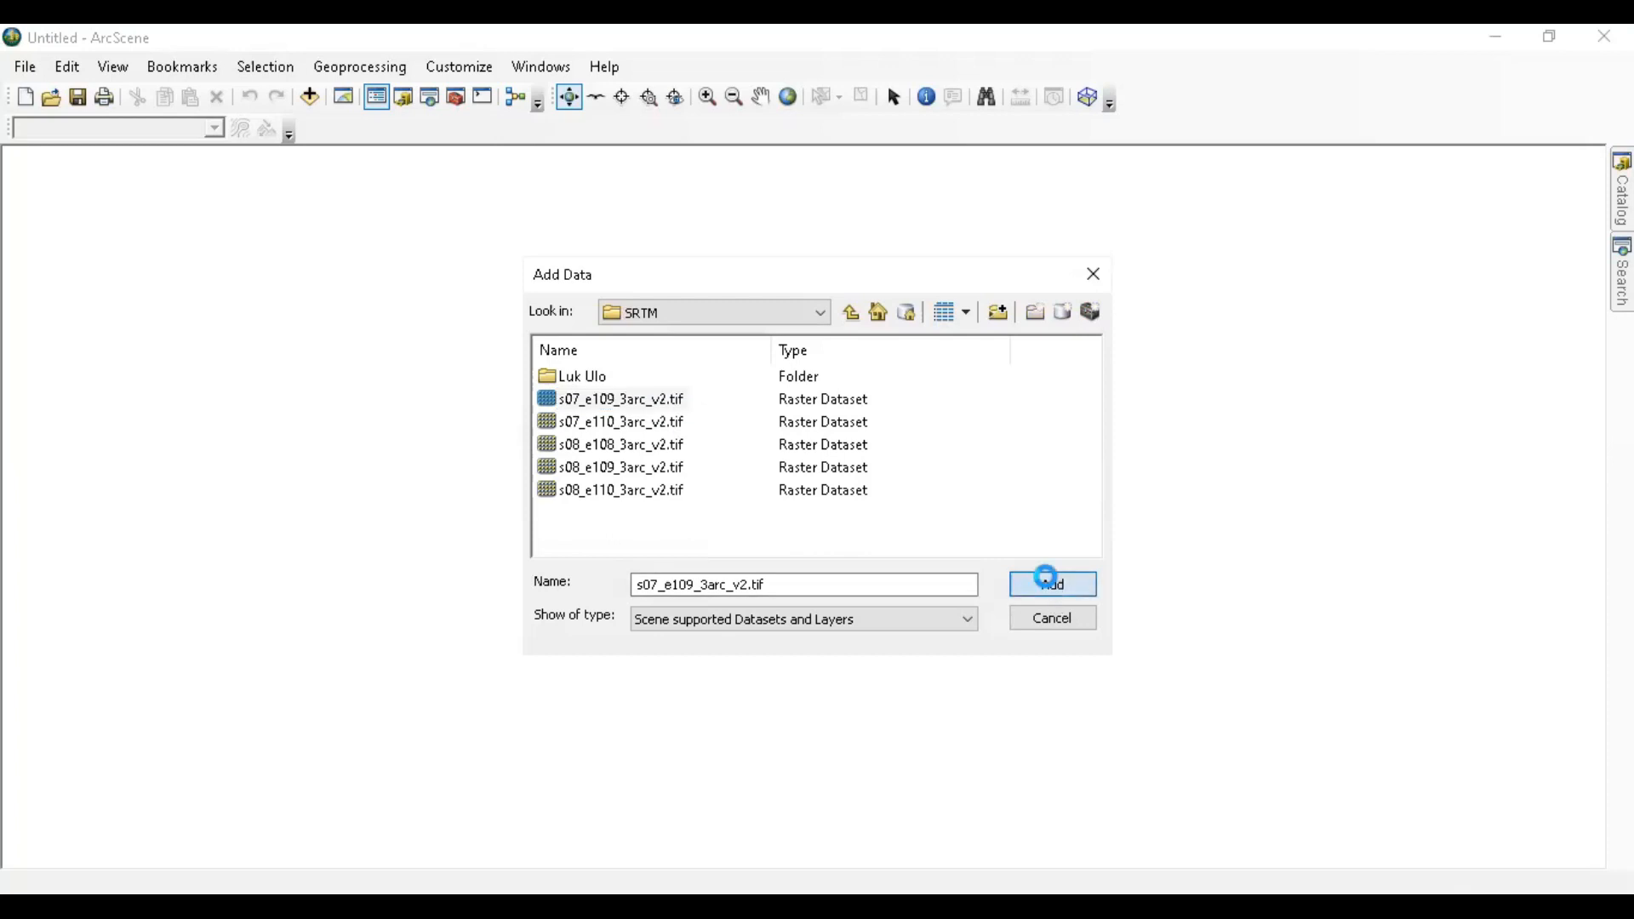
left_click(907, 439)
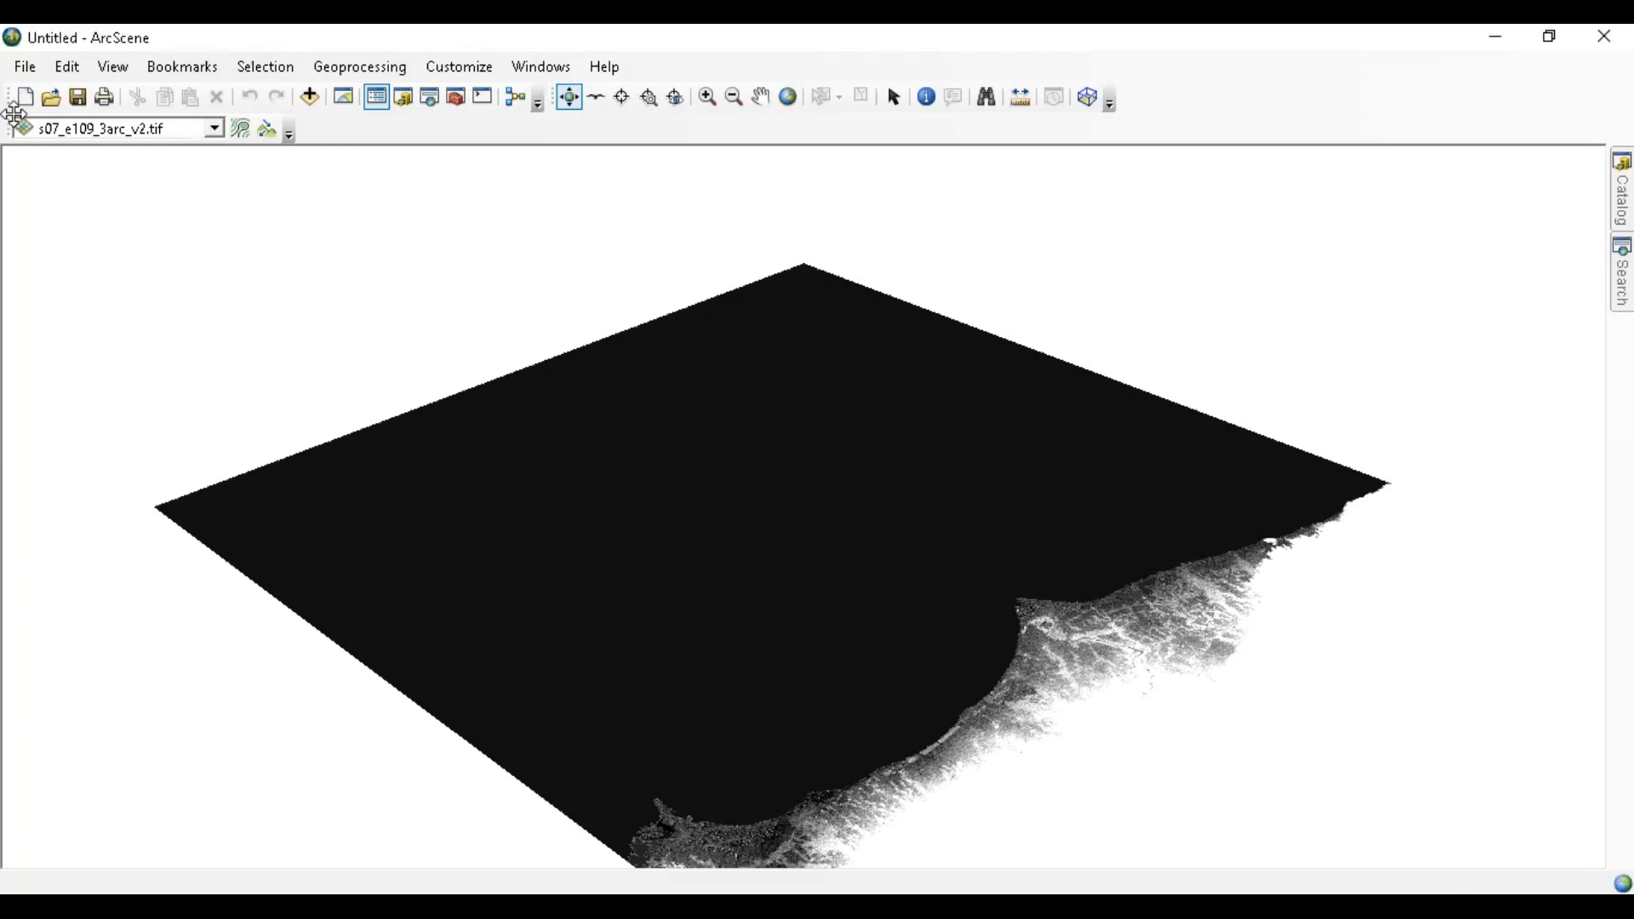
- Check the 3D Analyst layer list and the customization options, and try to display the Table Of Contents window
left_click(213, 128)
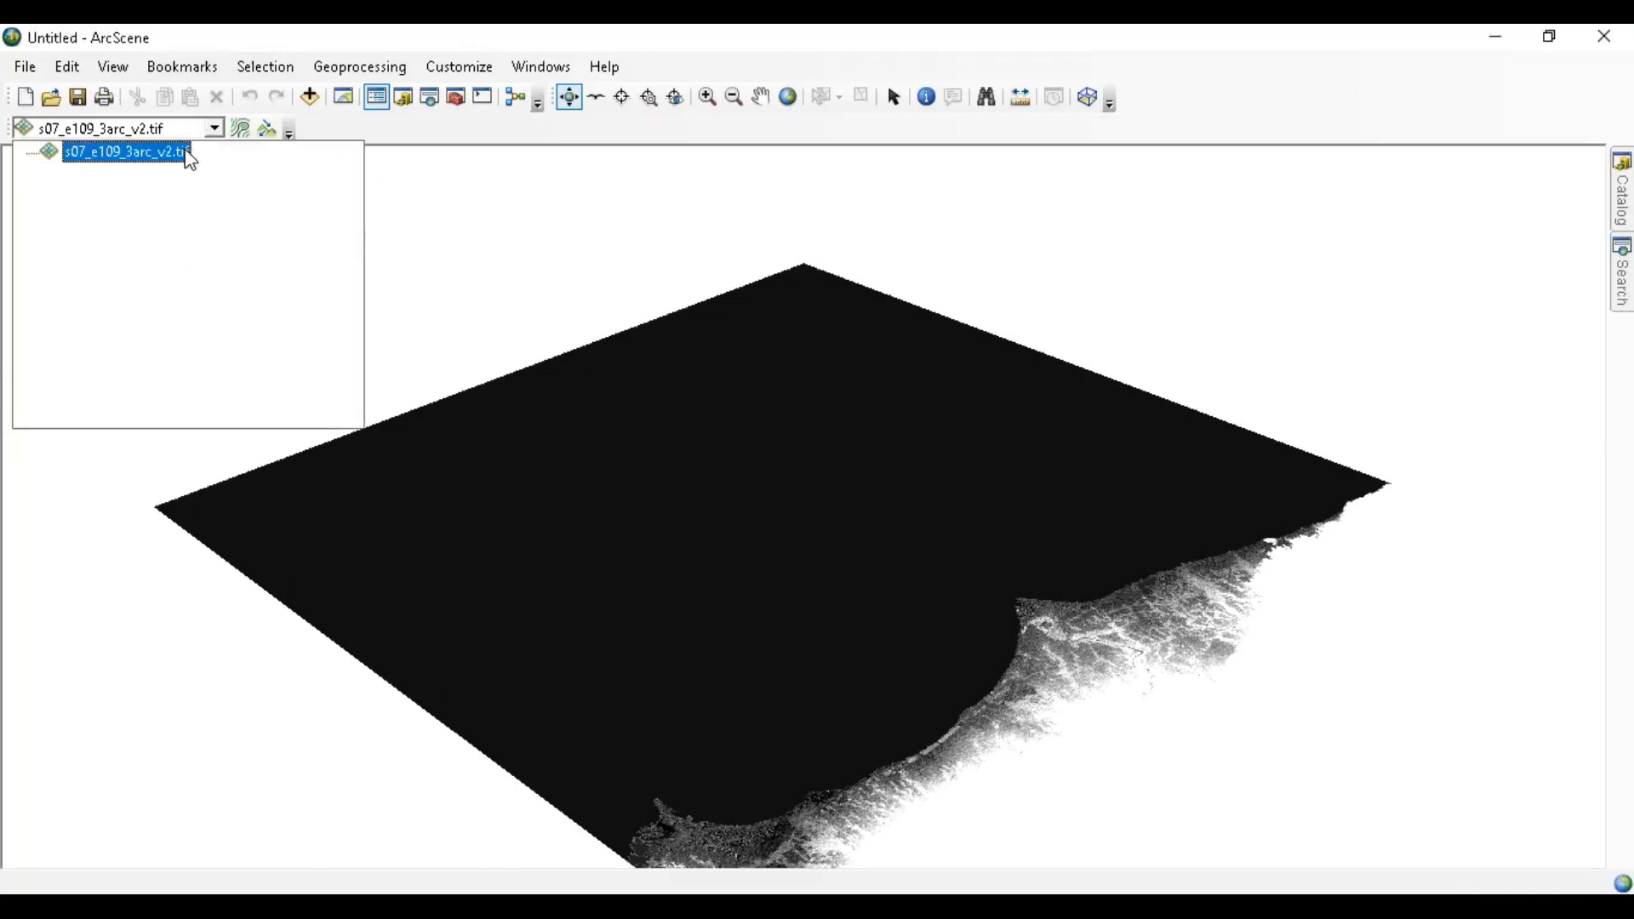
left_click(540, 66)
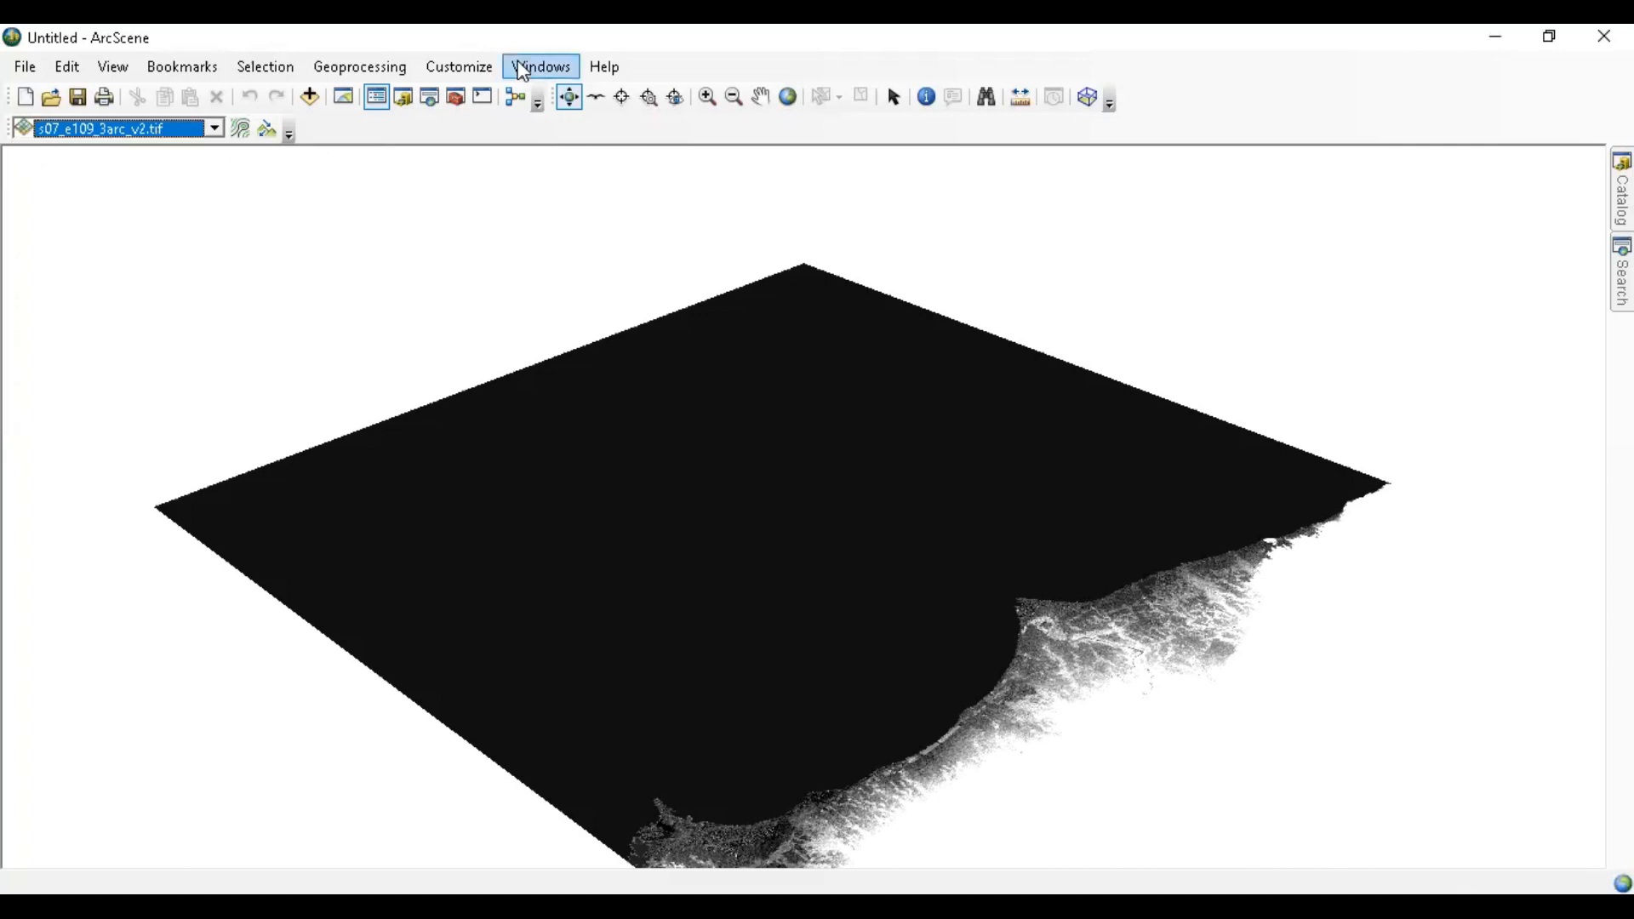
left_click(541, 67)
left_click(595, 146)
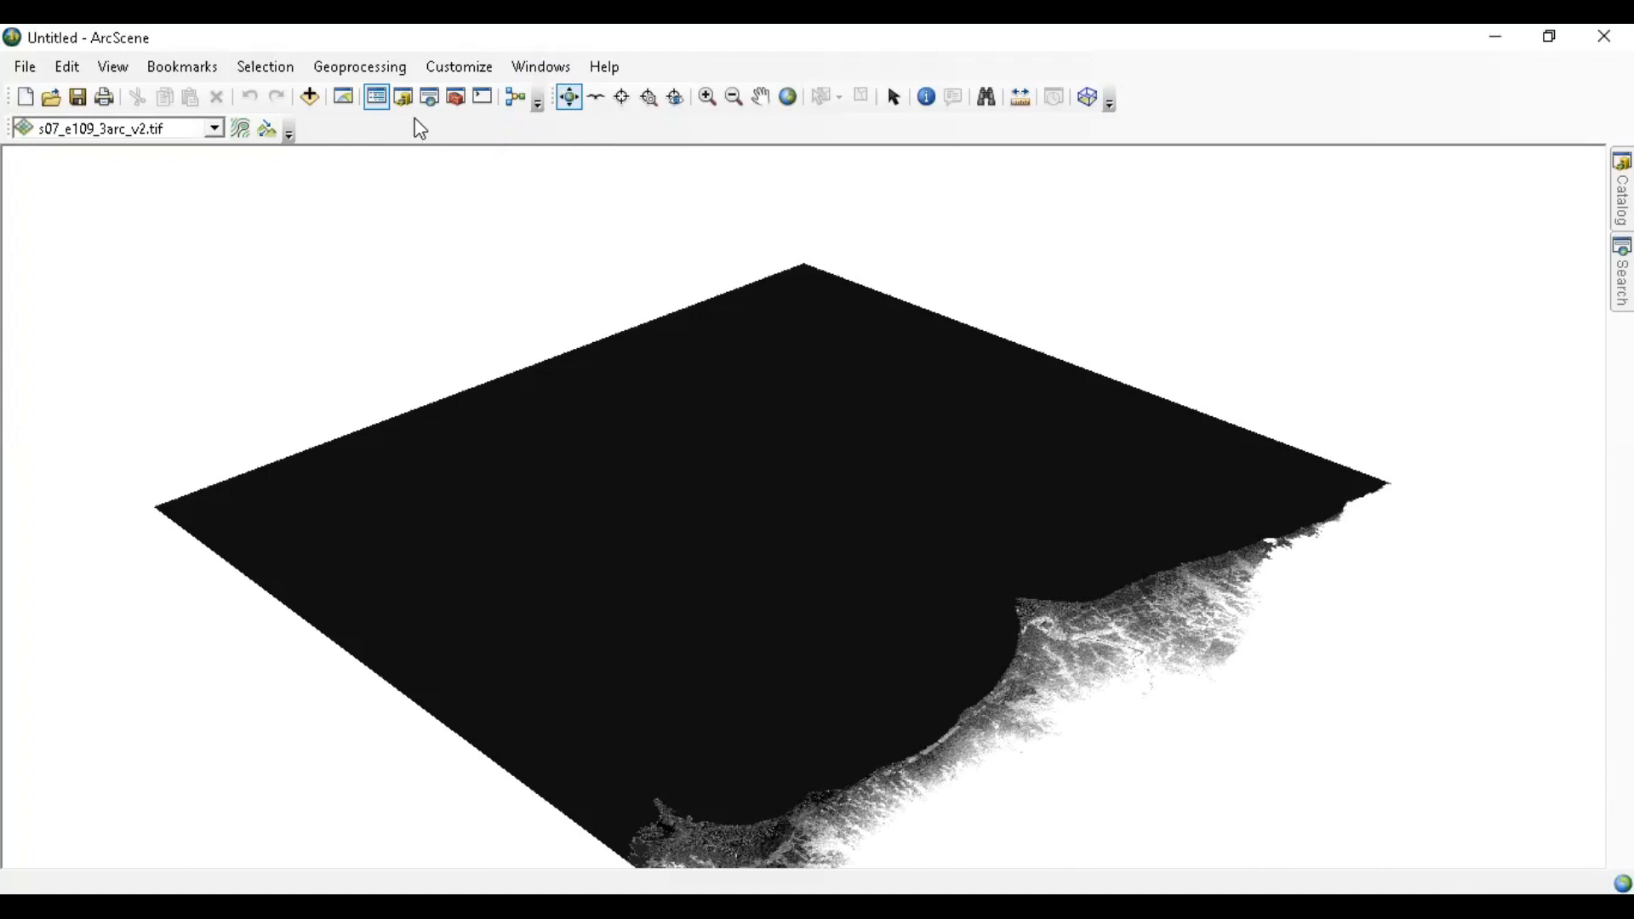
left_click(466, 70)
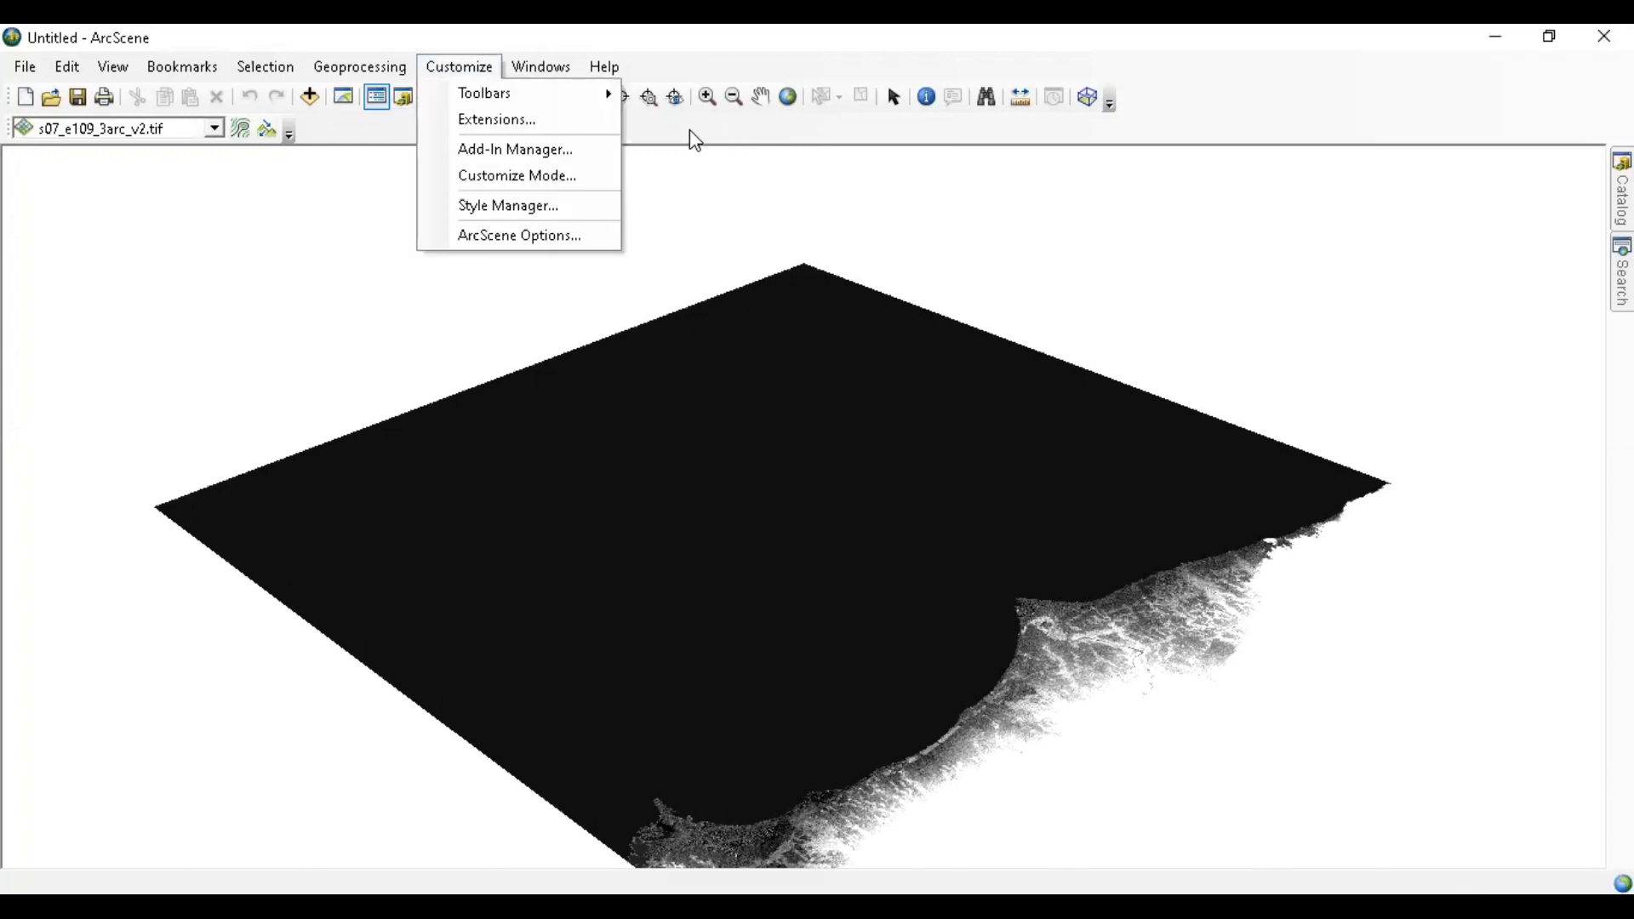
left_click(492, 70)
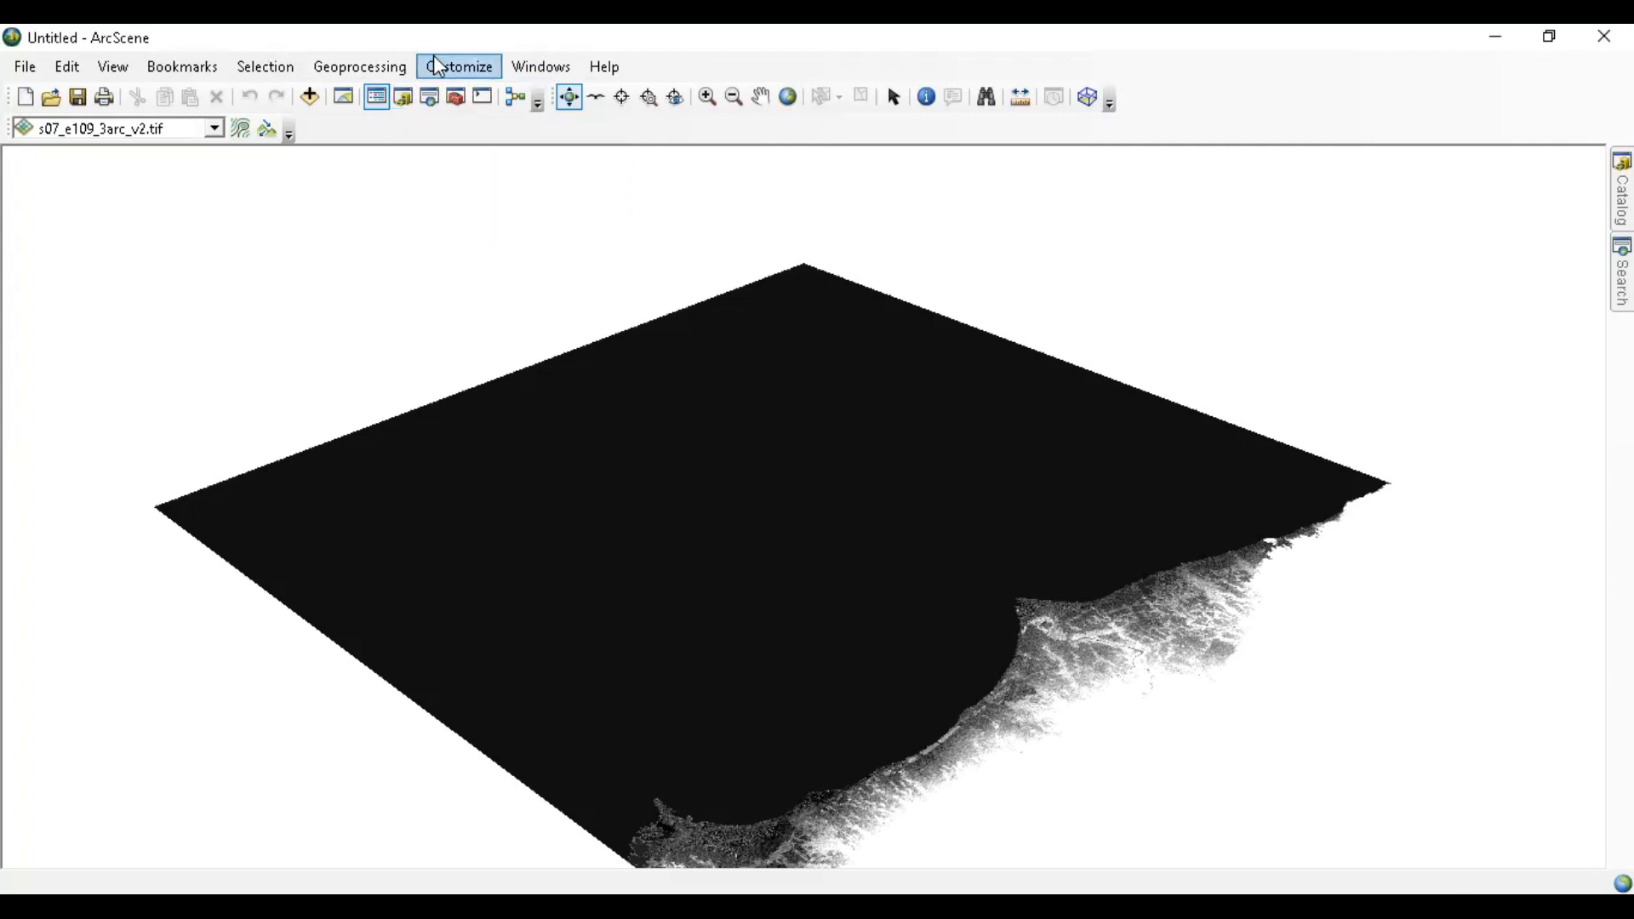
left_click(542, 69)
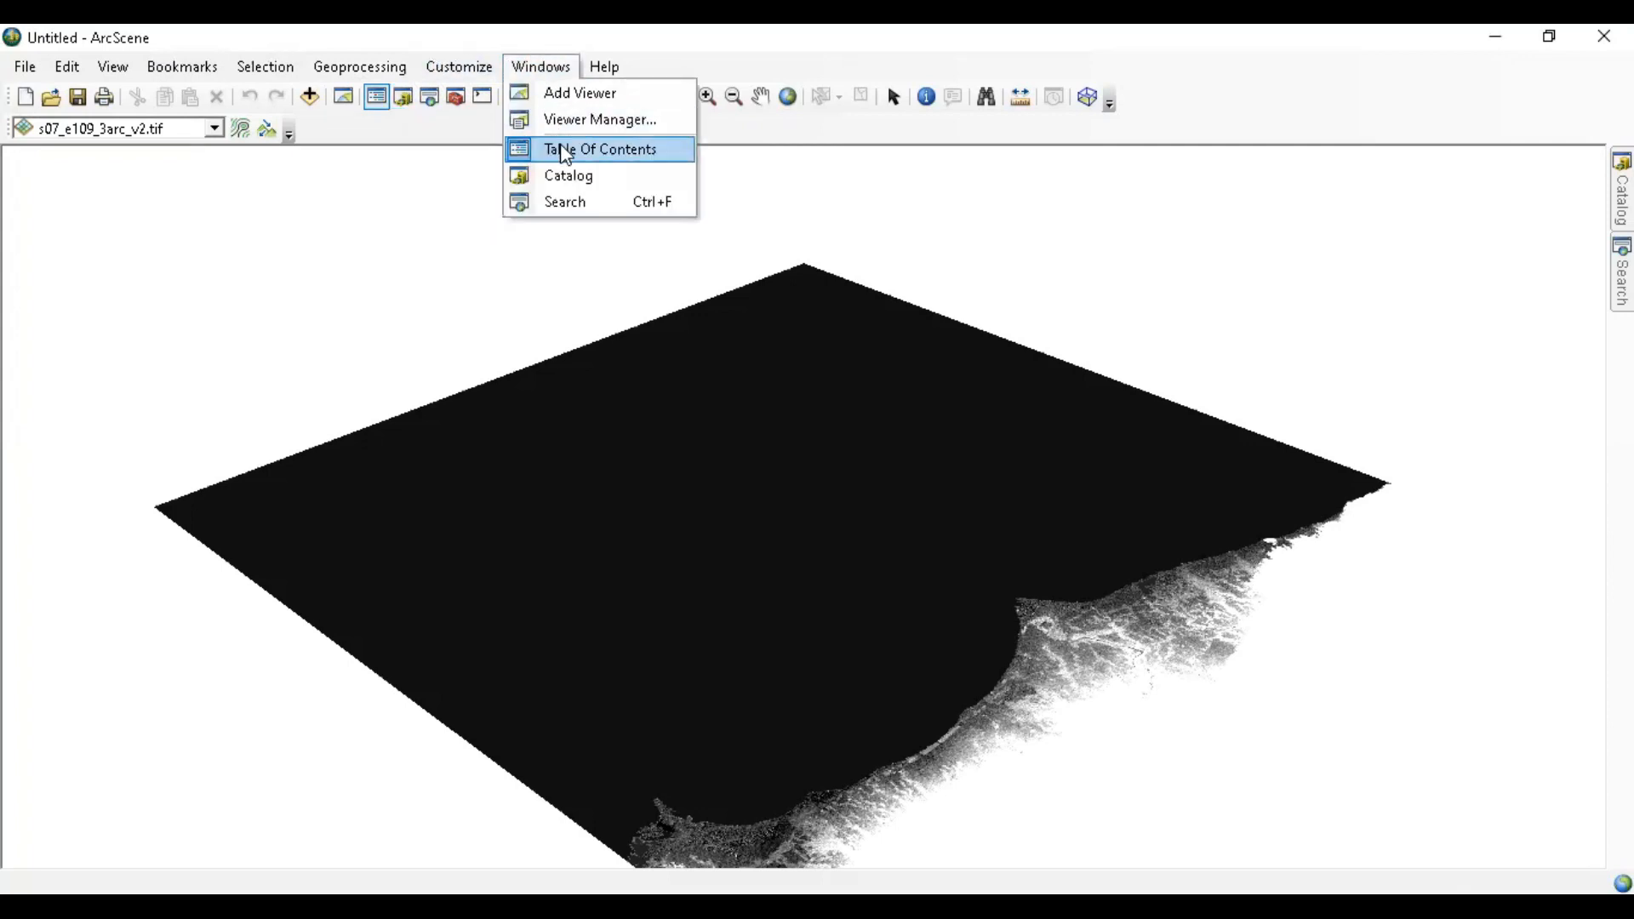
left_click(564, 150)
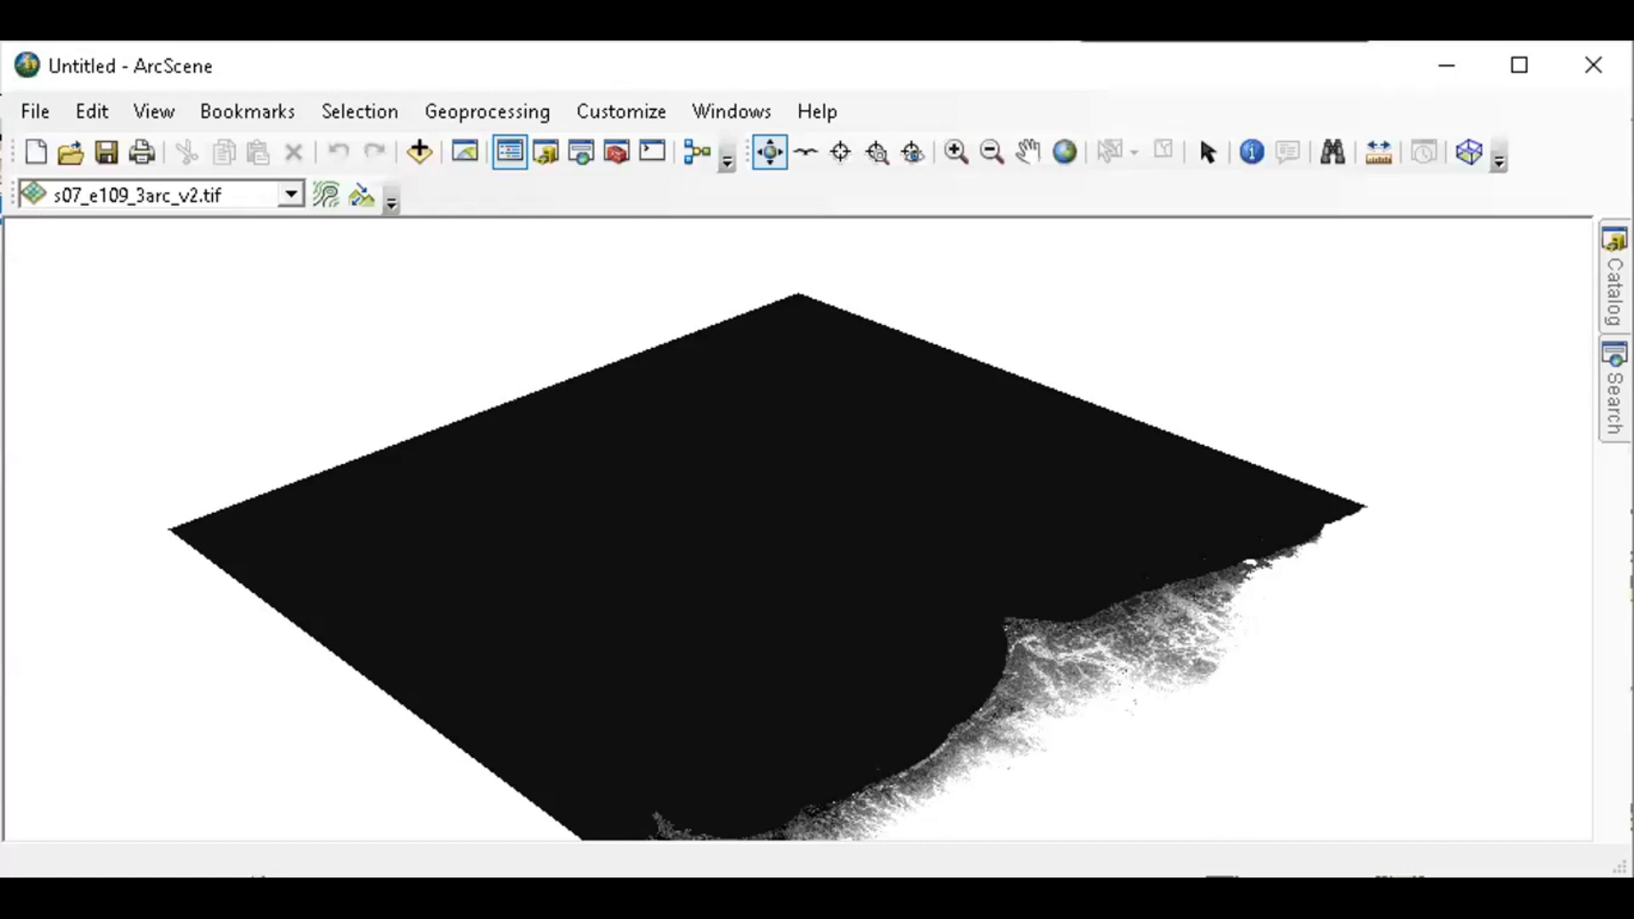
- Try again to bring up the Table Of Contents with the ArcScene window reduced, and maximize the window
left_click(730, 110)
left_click(766, 220)
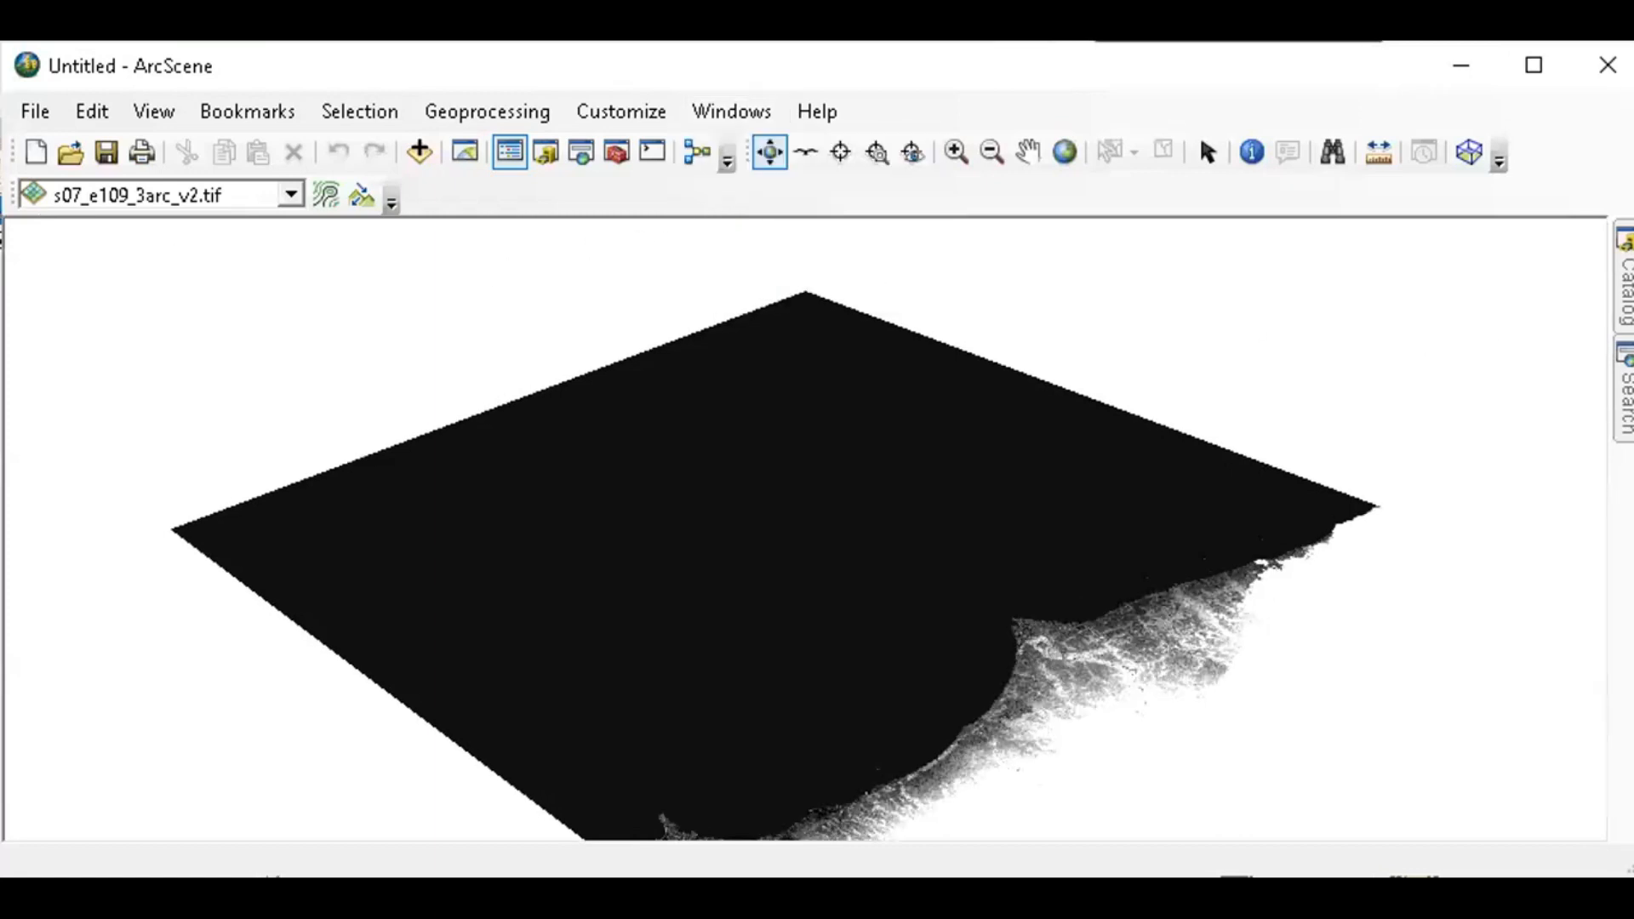
right_click(1554, 174)
left_click(360, 218)
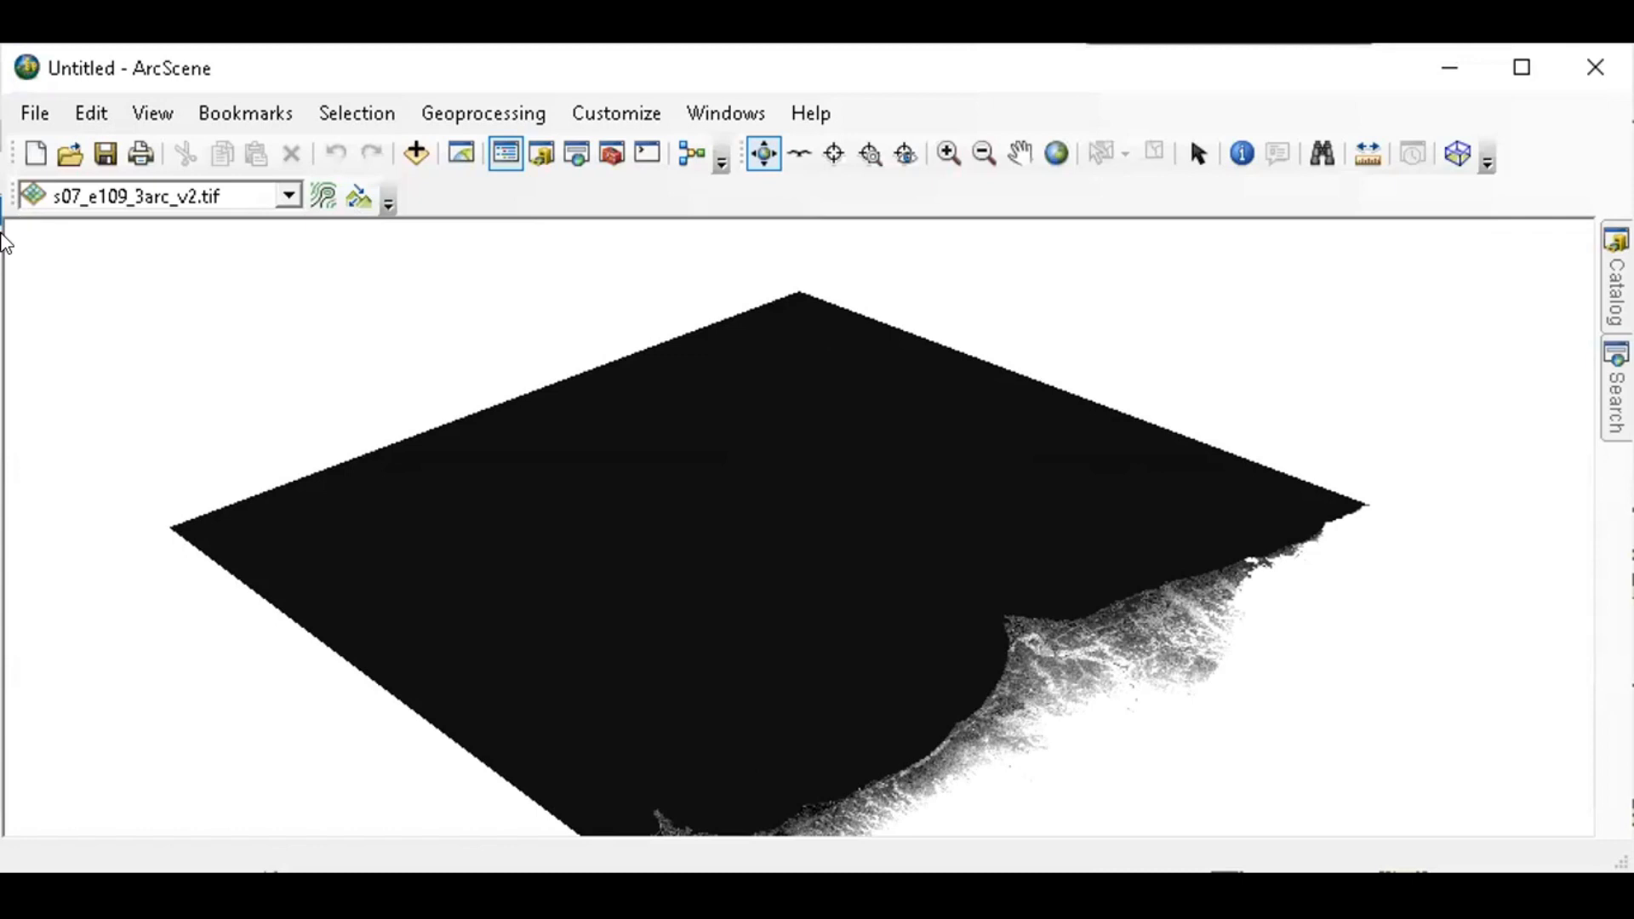
left_click(1521, 81)
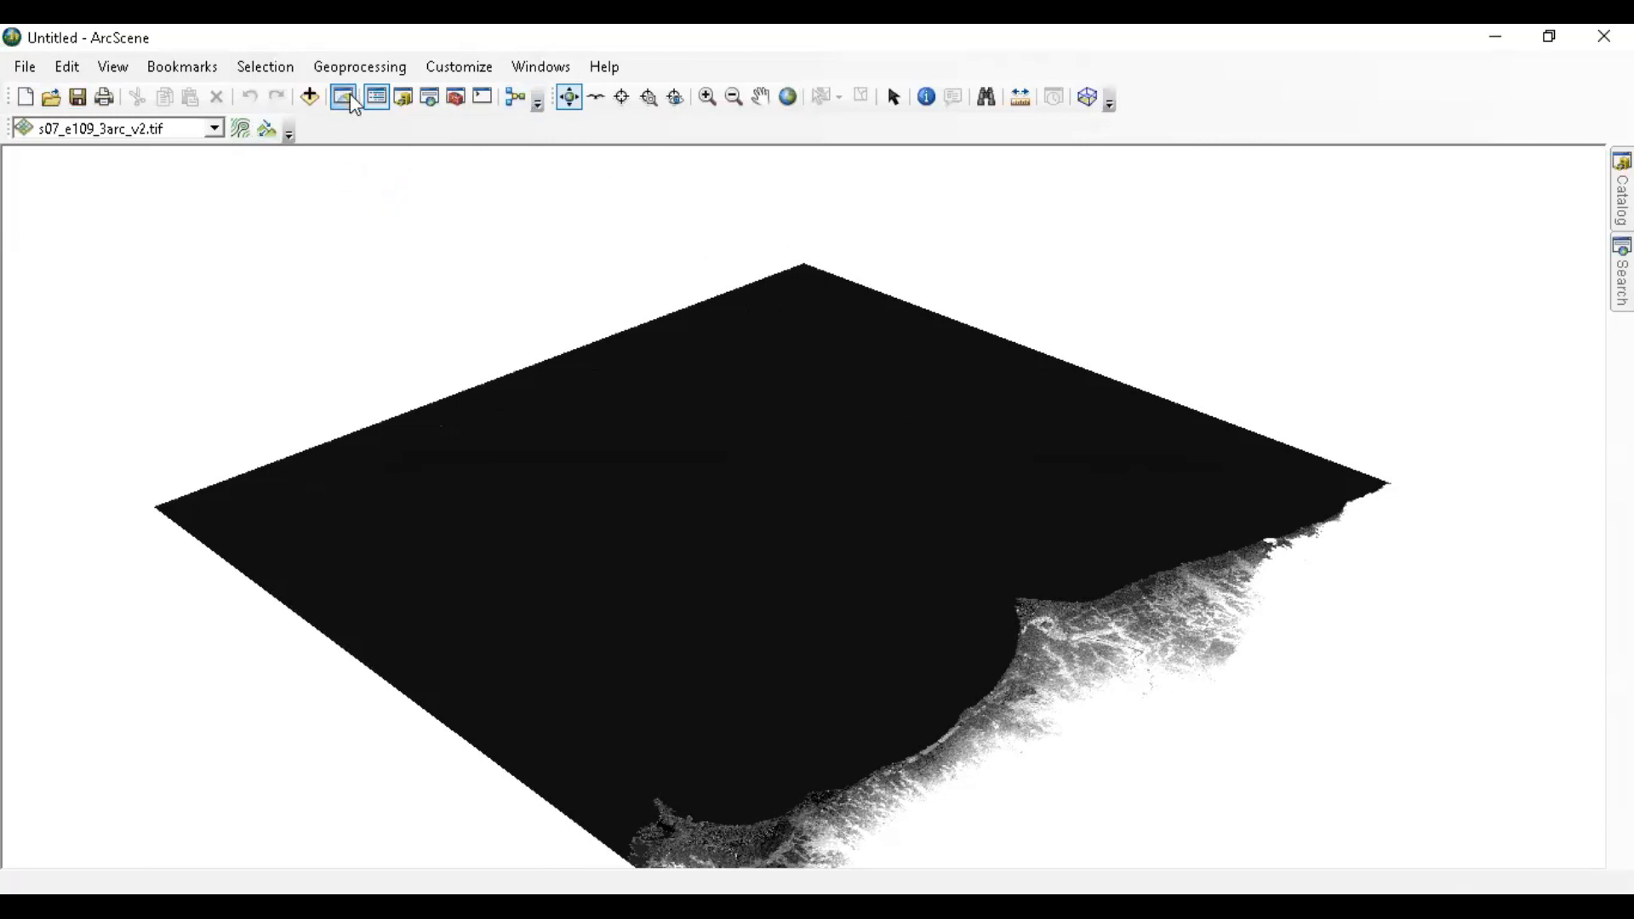
- Add the raster s07_e110_3arc_v2.tif from the SRTM folder to the scene
left_click(310, 96)
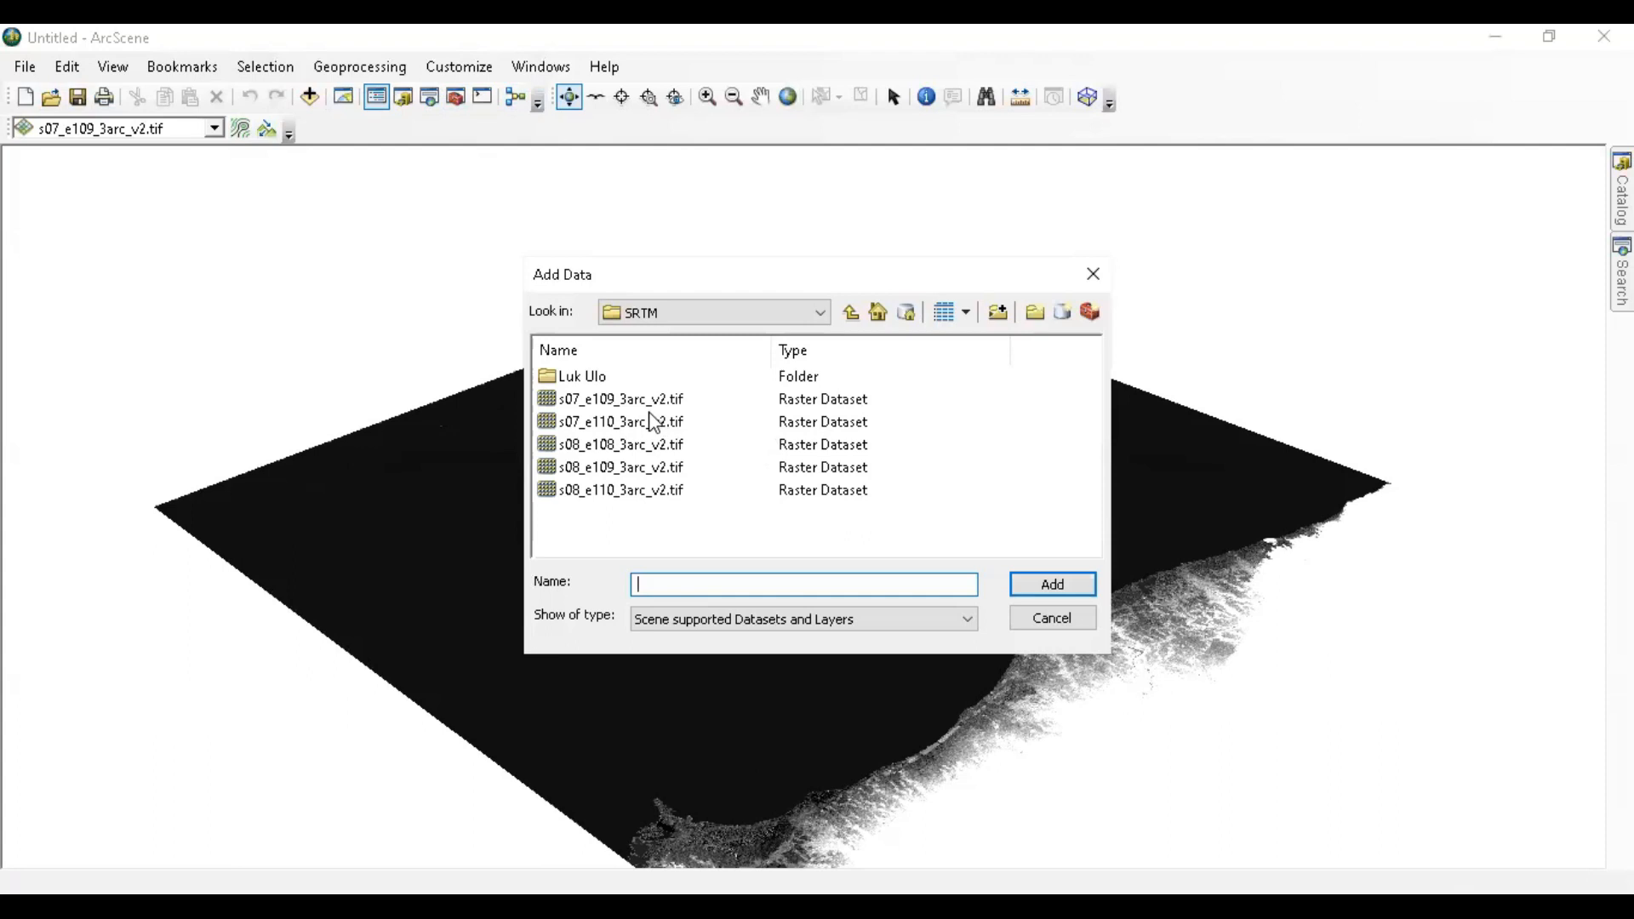
left_click(651, 423)
left_click(1067, 585)
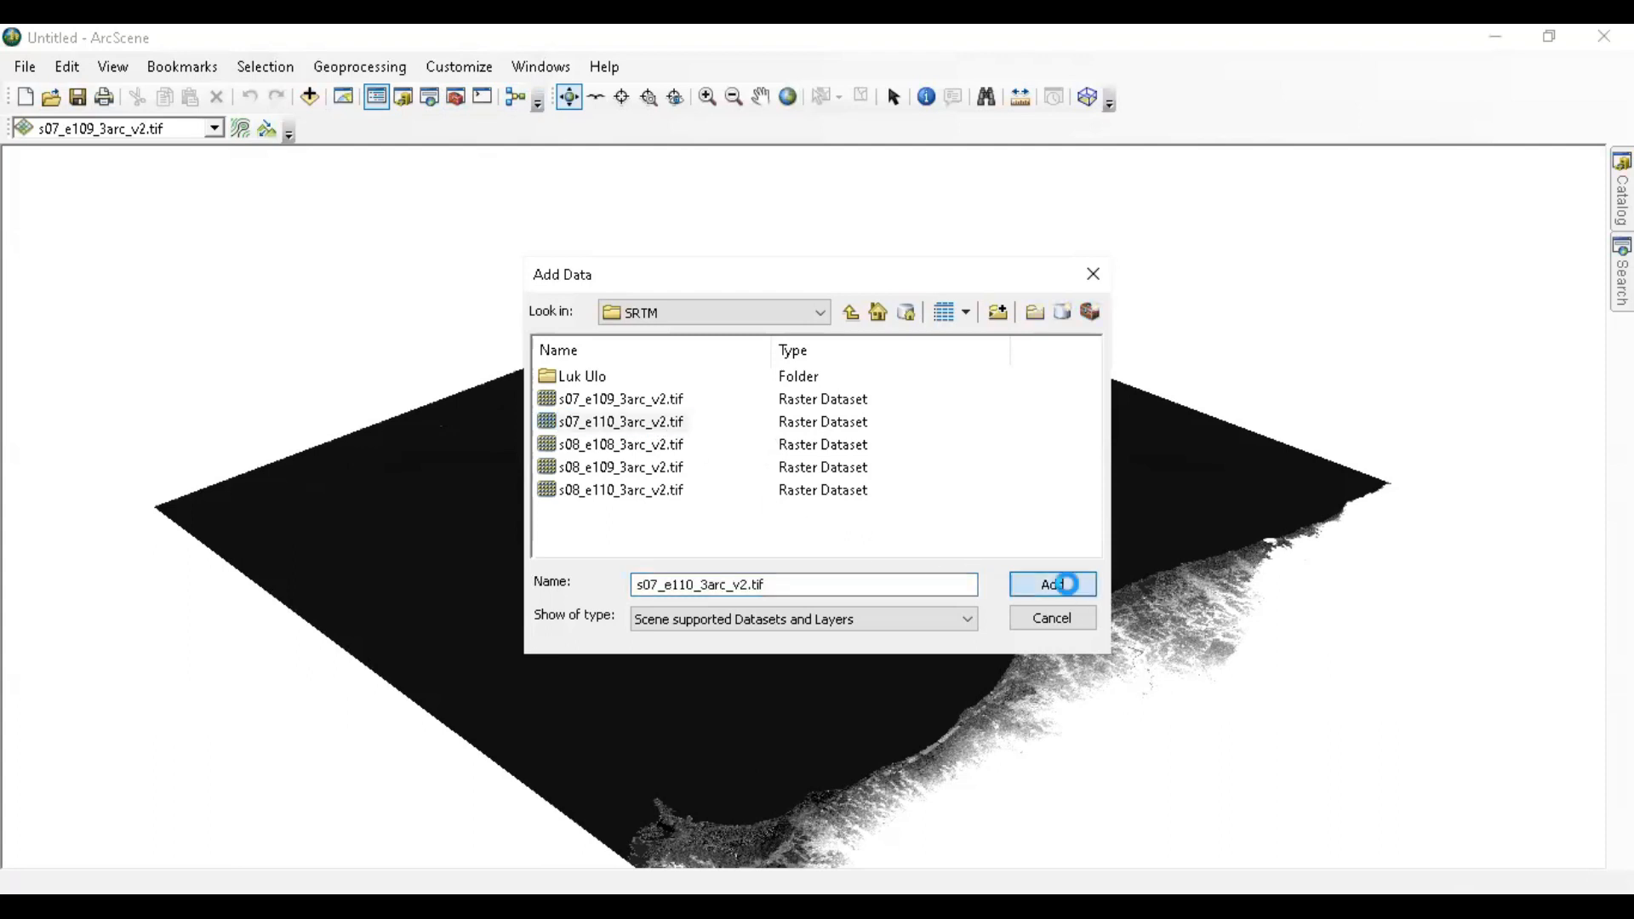
left_click(927, 432)
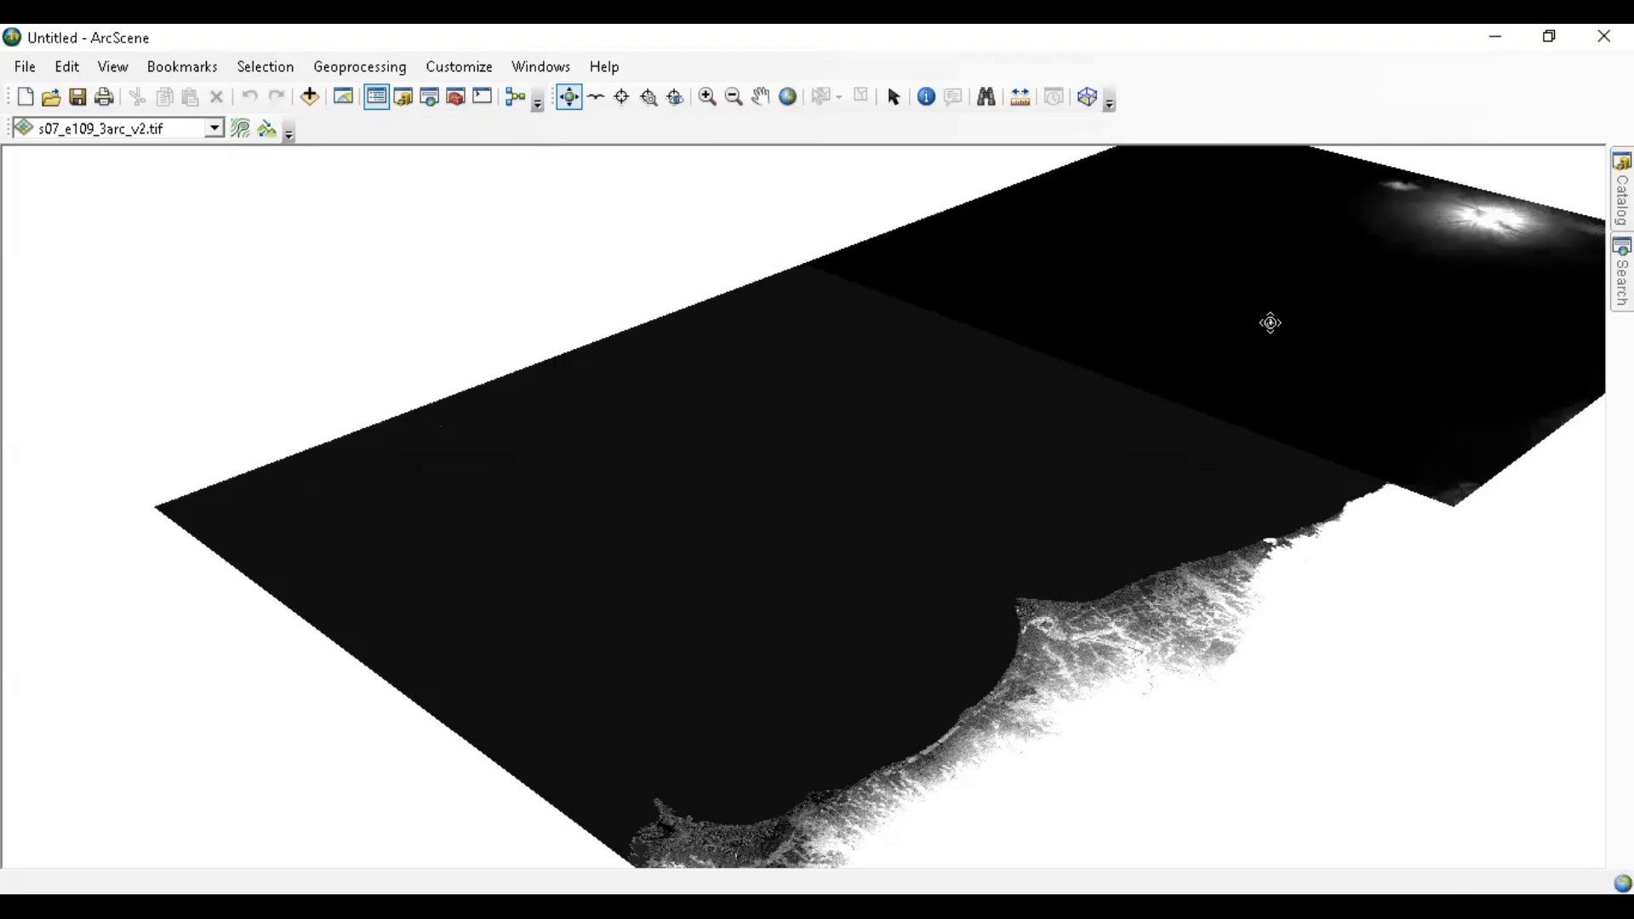
- Examine the bright elevated area on the s07_e110_3arc_v2.tif raster by navigating around the scene
left_click_drag(1160, 323, 366, 478)
left_click_drag(883, 411, 509, 482)
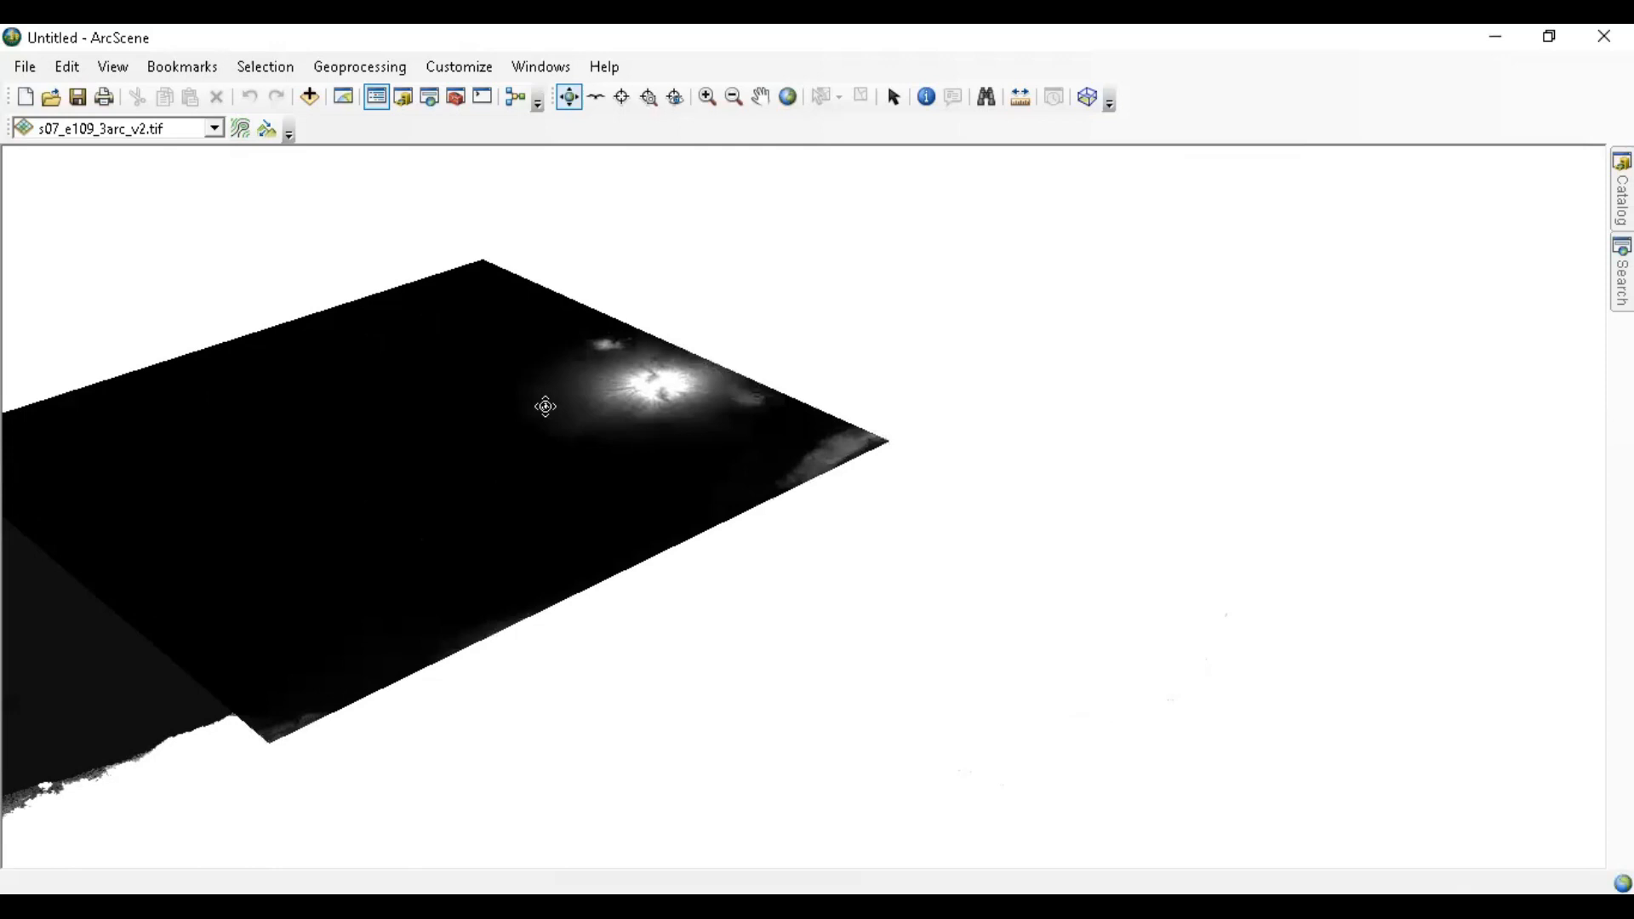
scroll(613, 375, "down", 3)
scroll(689, 412, "up", 4)
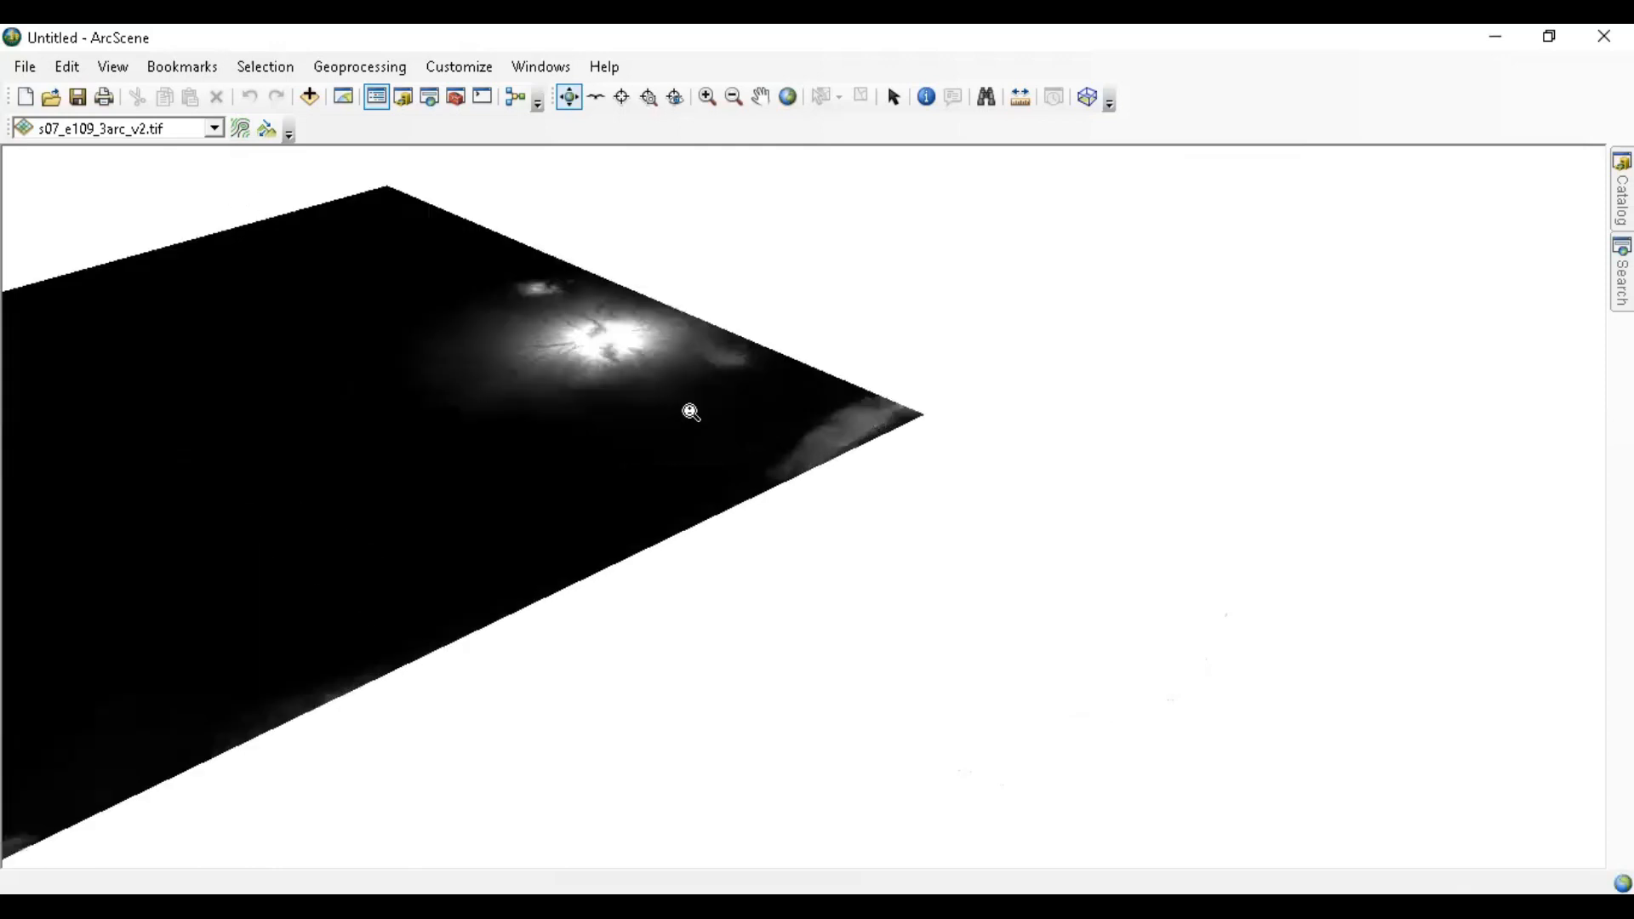
left_click_drag(581, 368, 941, 412)
left_click_drag(485, 354, 661, 351)
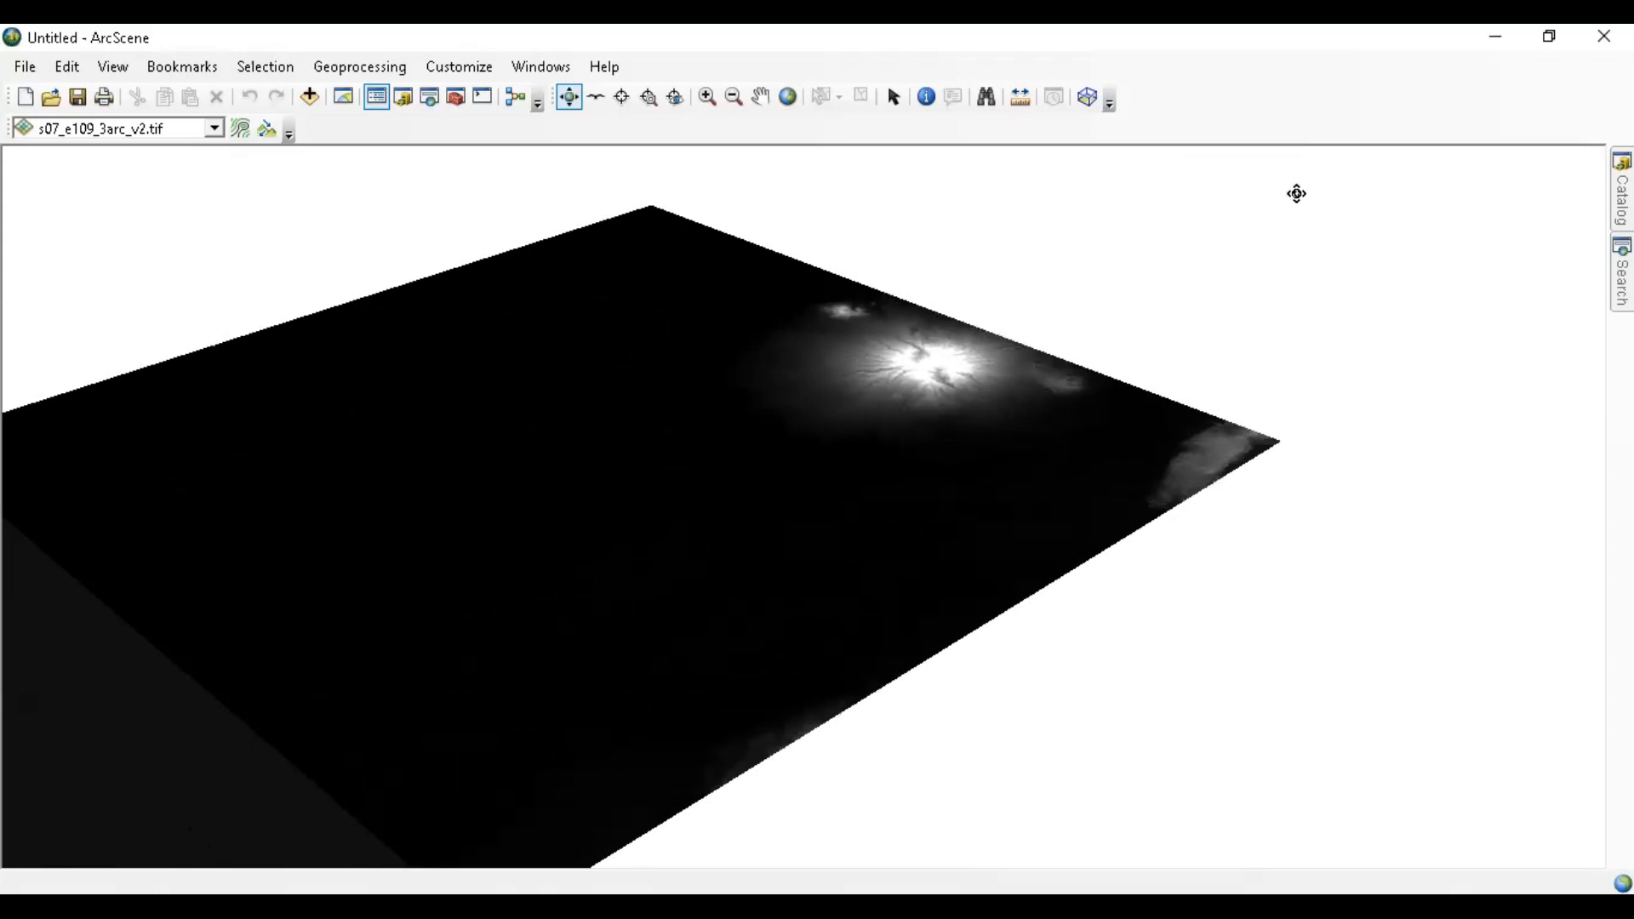
- Pin the Catalog window open, check the customization options, and try again to display the Table Of Contents window
mouse_move(1621, 190)
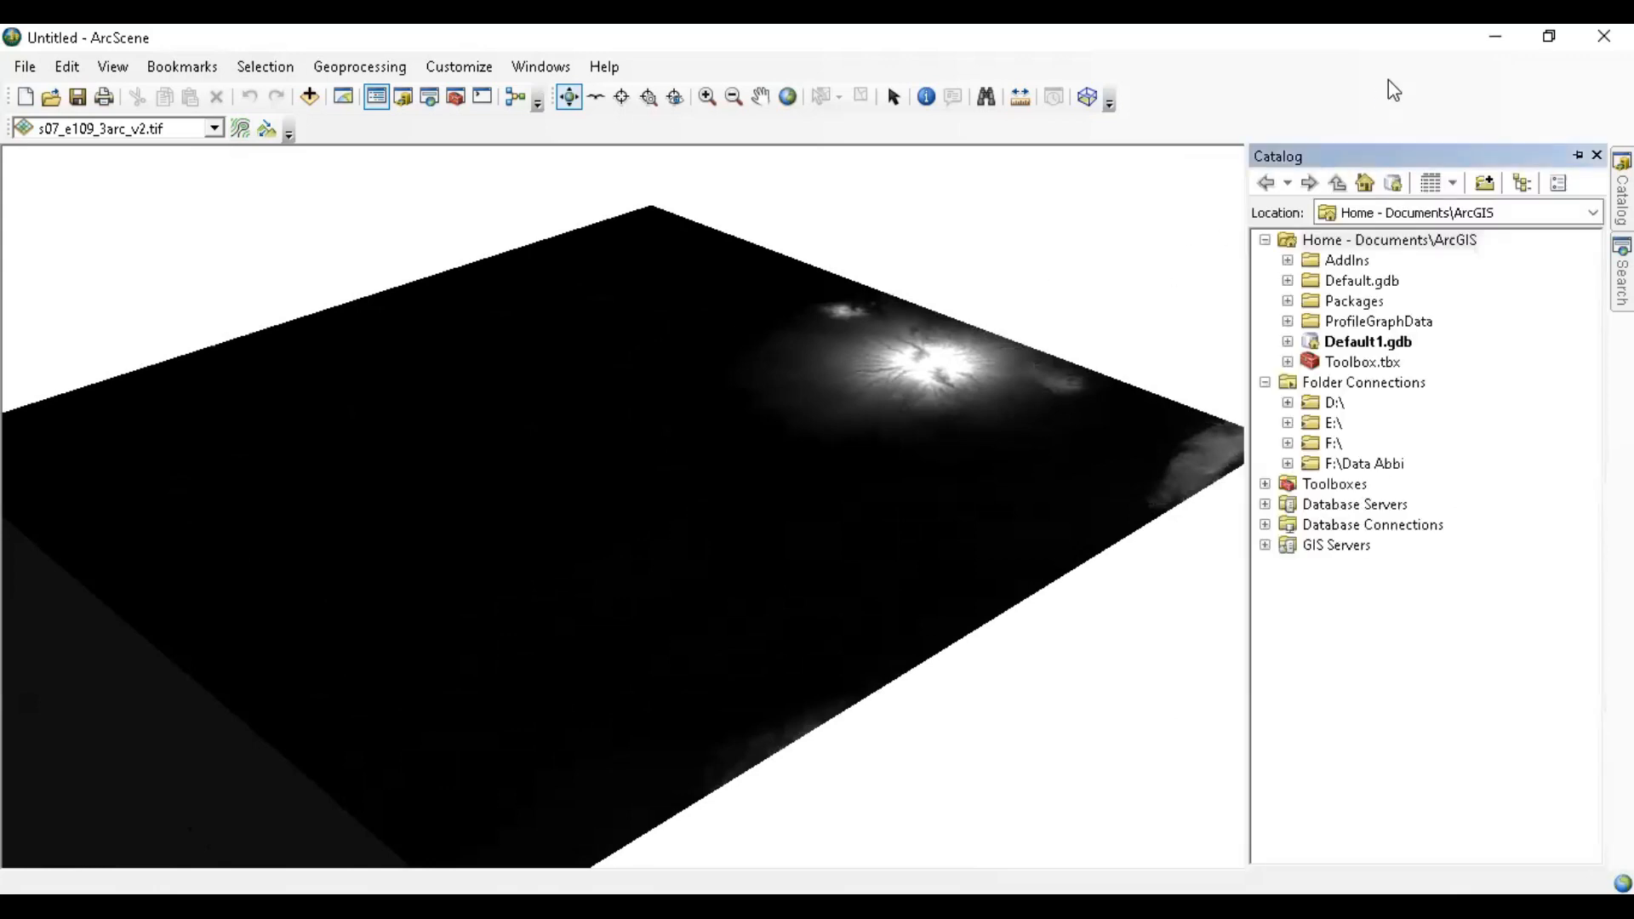
left_click(1577, 155)
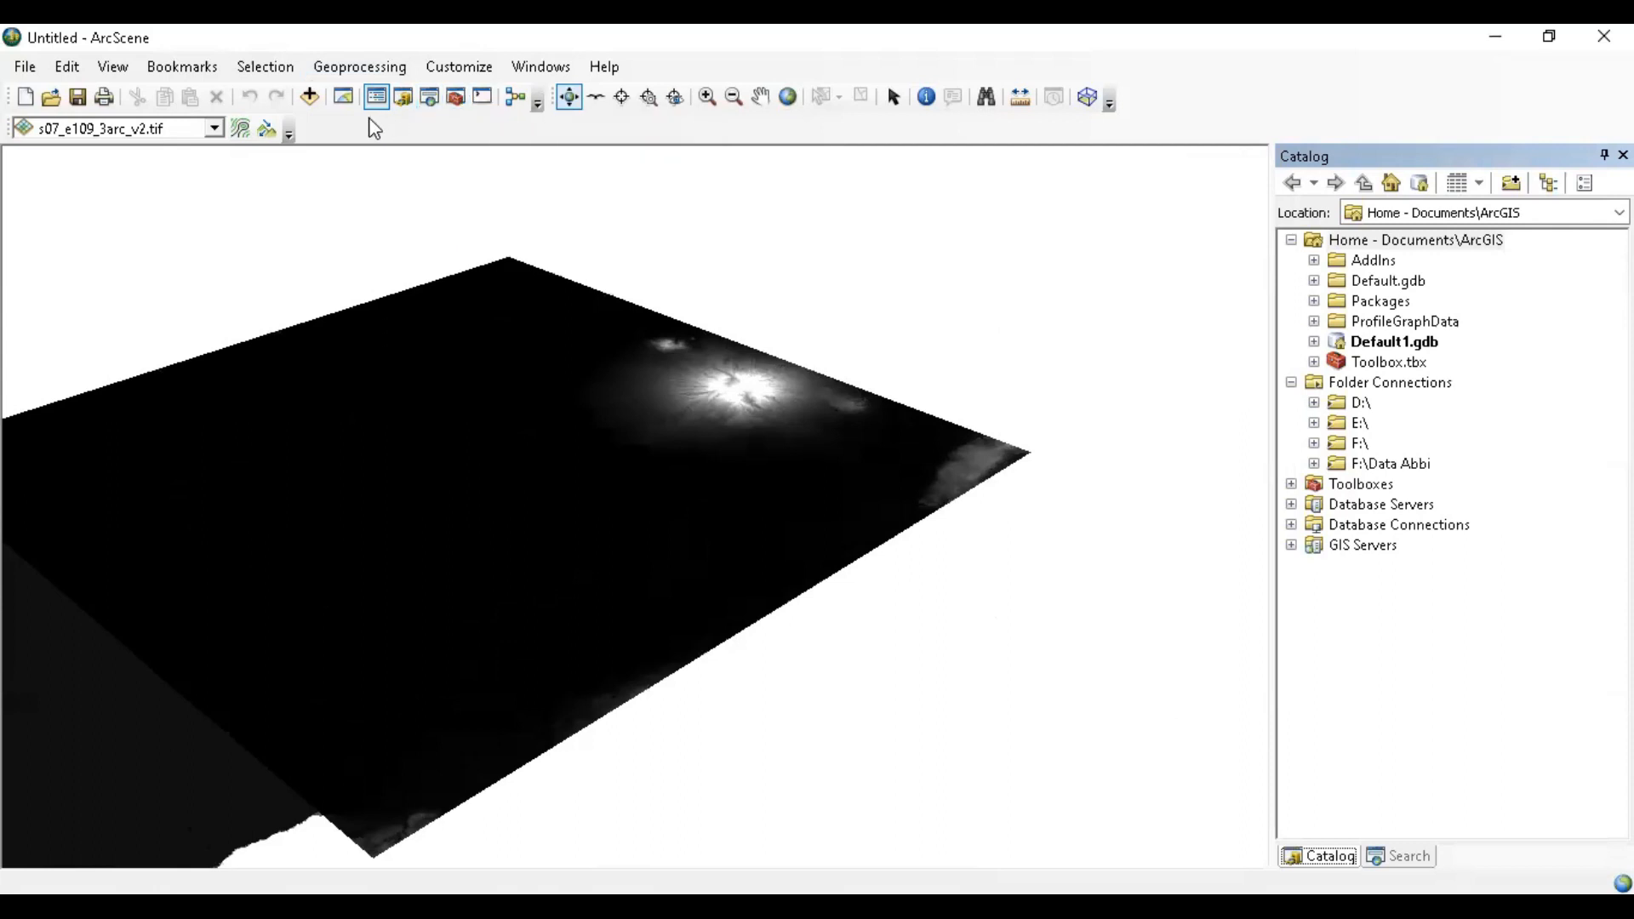
left_click(532, 67)
left_click(549, 152)
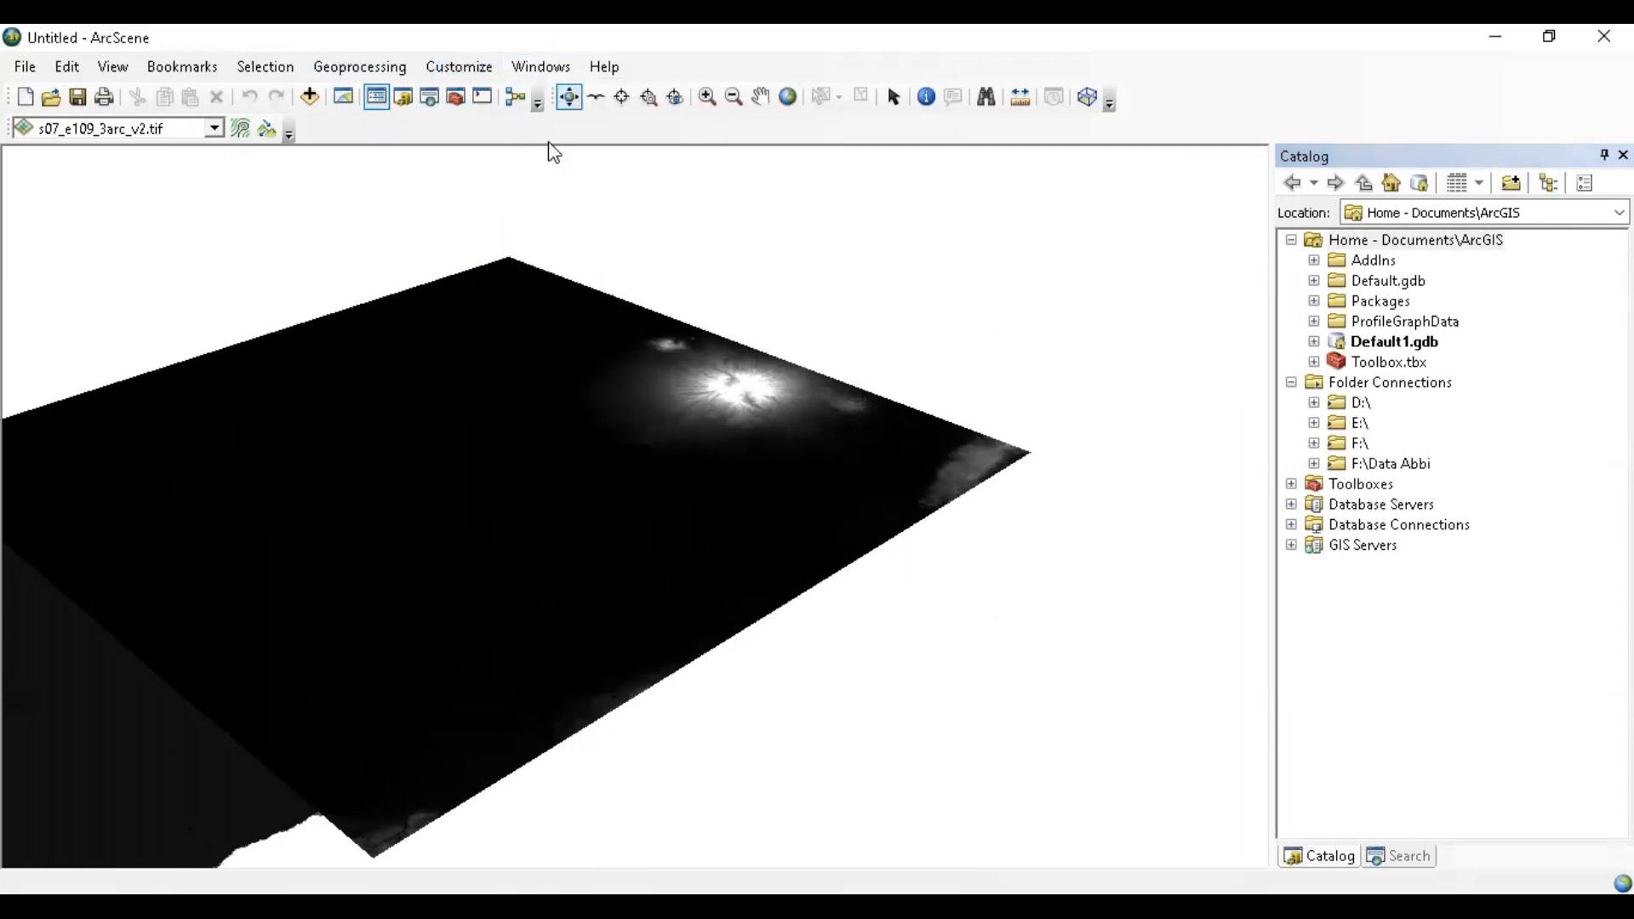
left_click(478, 72)
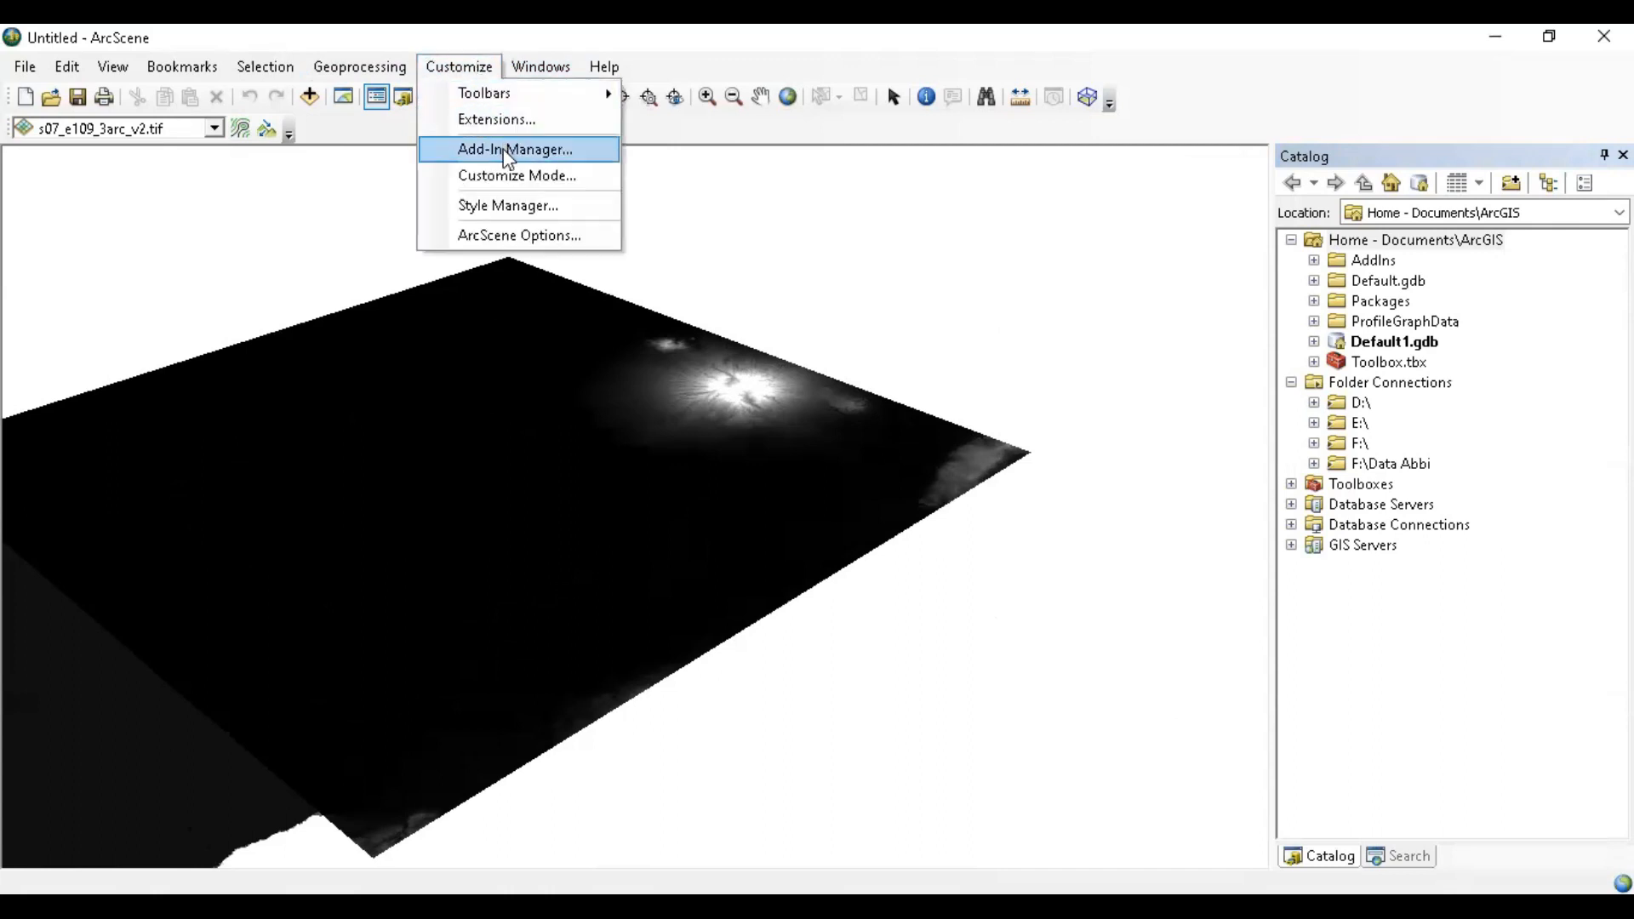
left_click(466, 68)
left_click(536, 67)
left_click(549, 147)
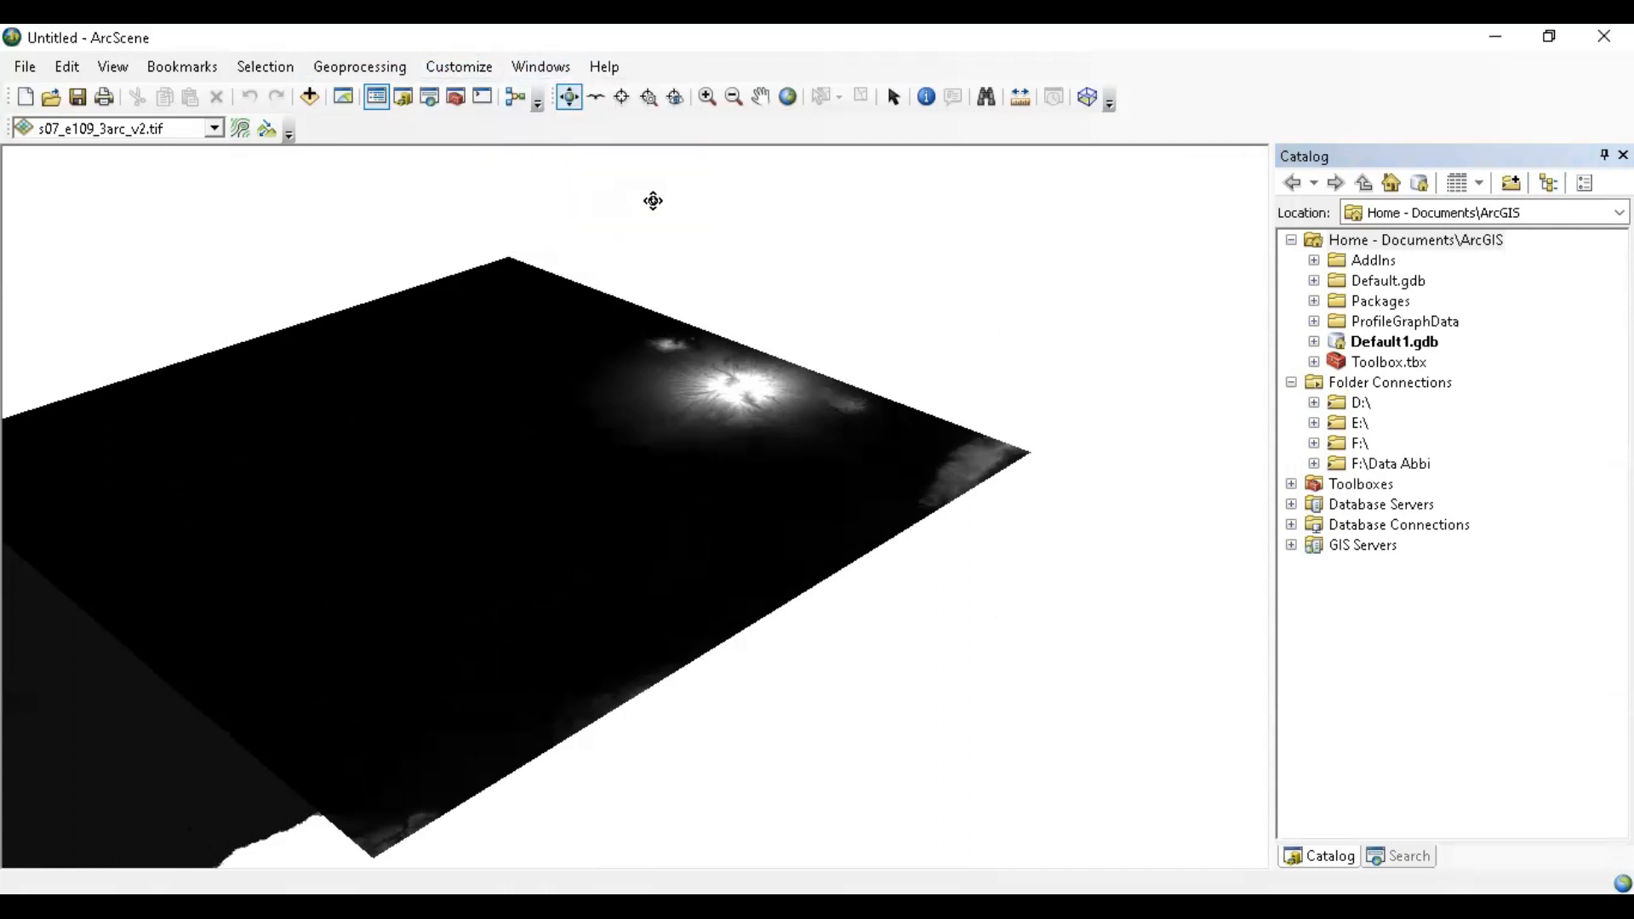
- Try s07_e110_3arc_v2.tif as the 3D Analyst layer and return the selection to s07_e109_3arc_v2.tif
left_click(213, 129)
left_click(163, 152)
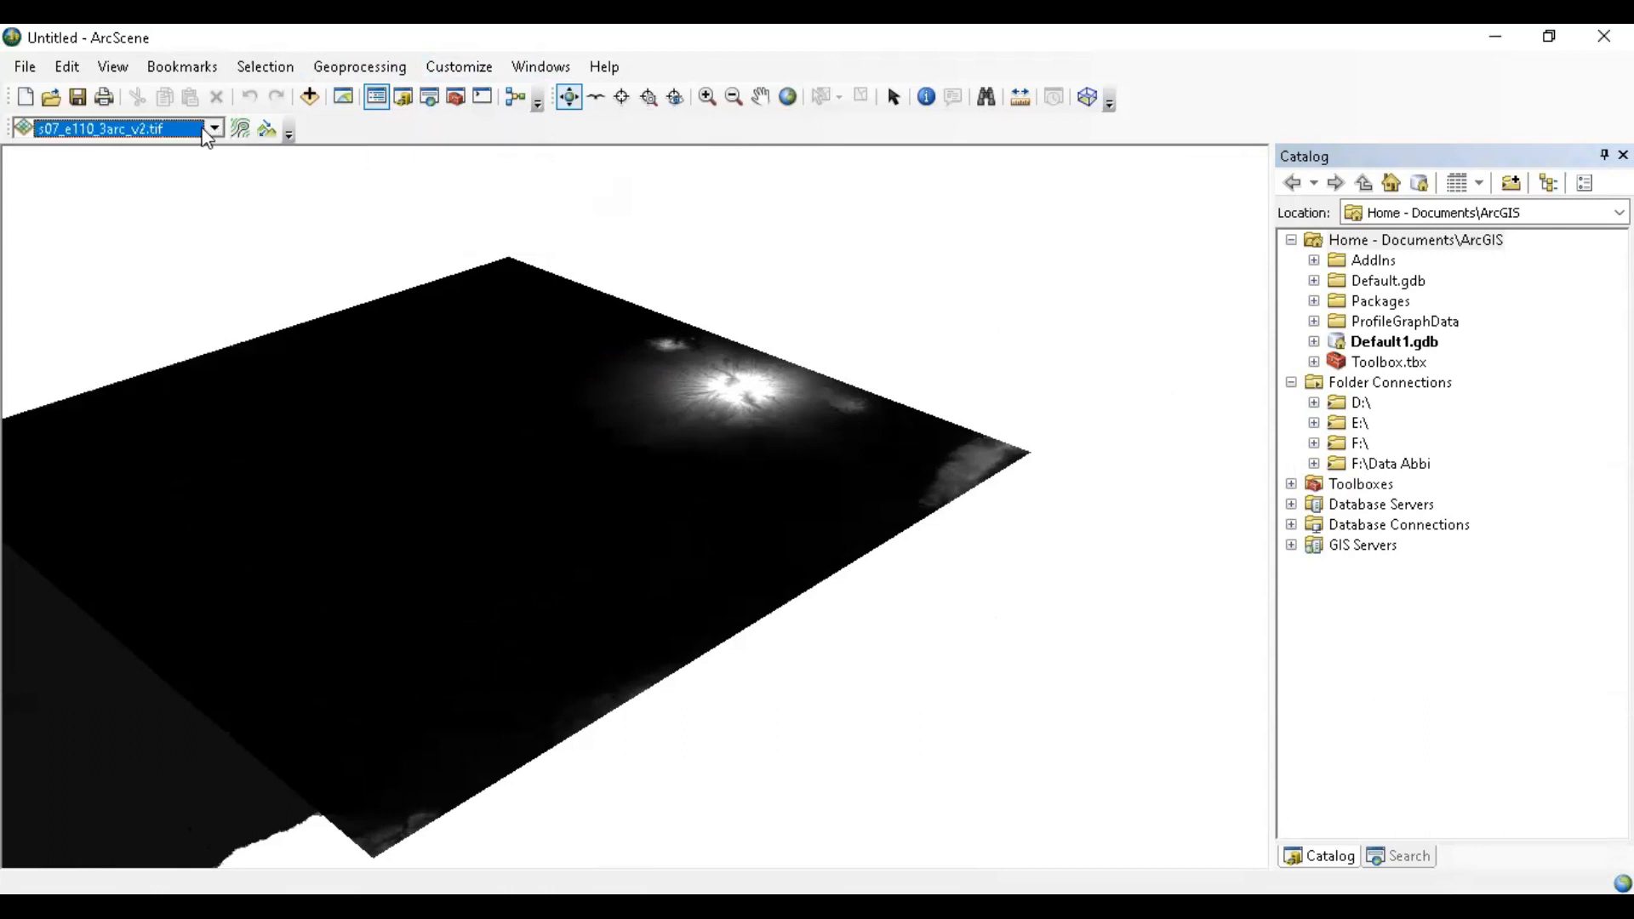
left_click(213, 128)
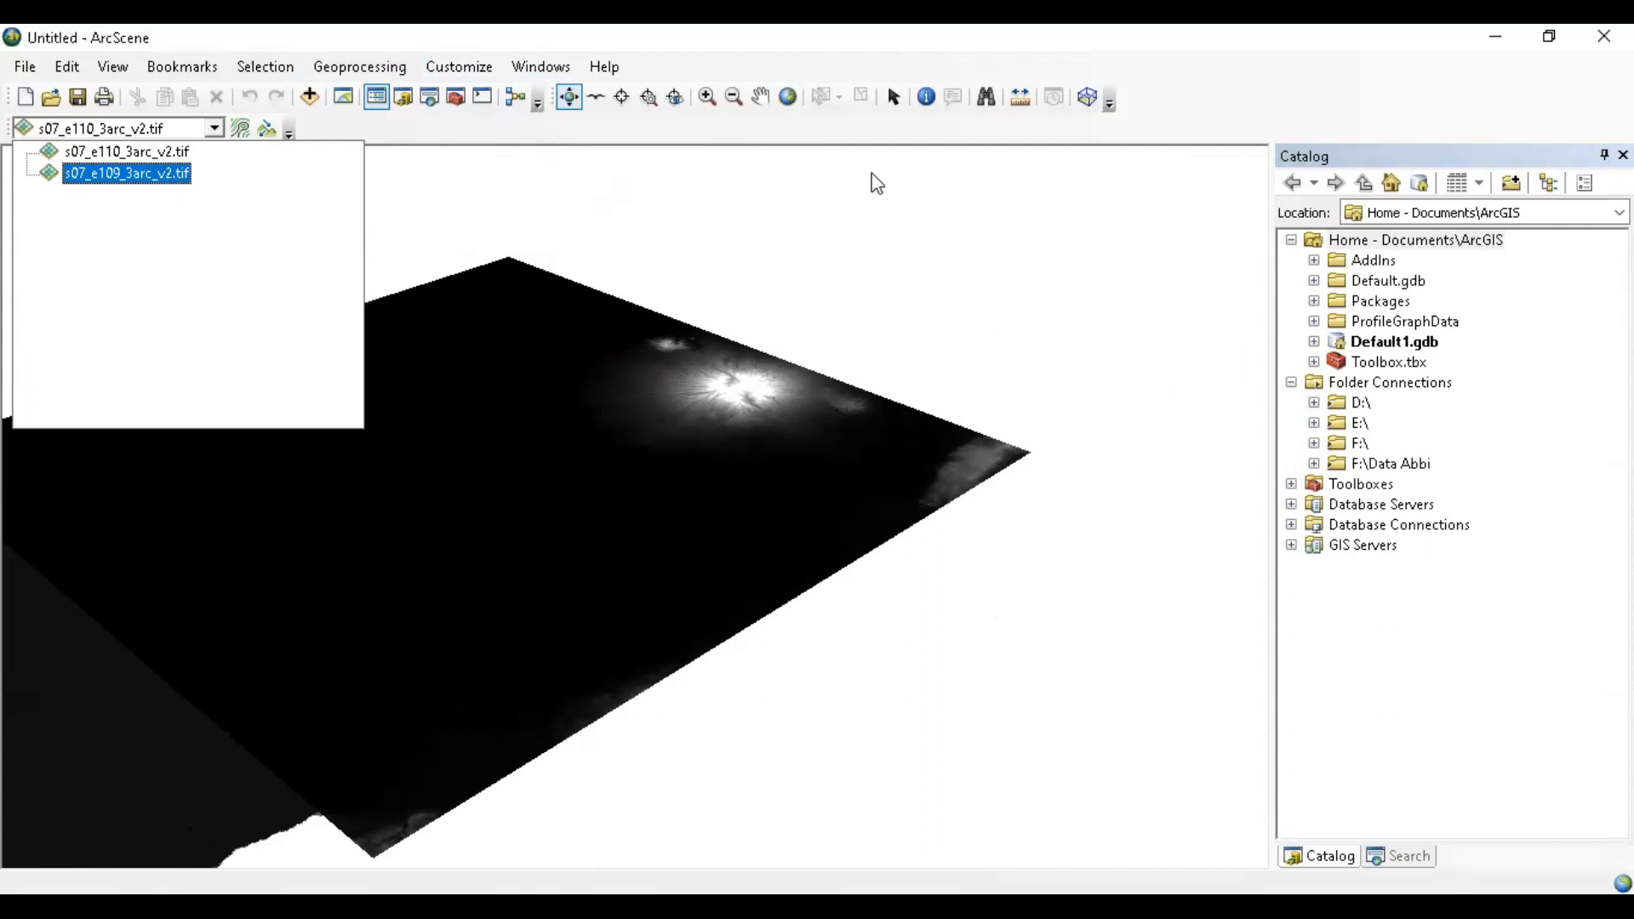
left_click(1156, 76)
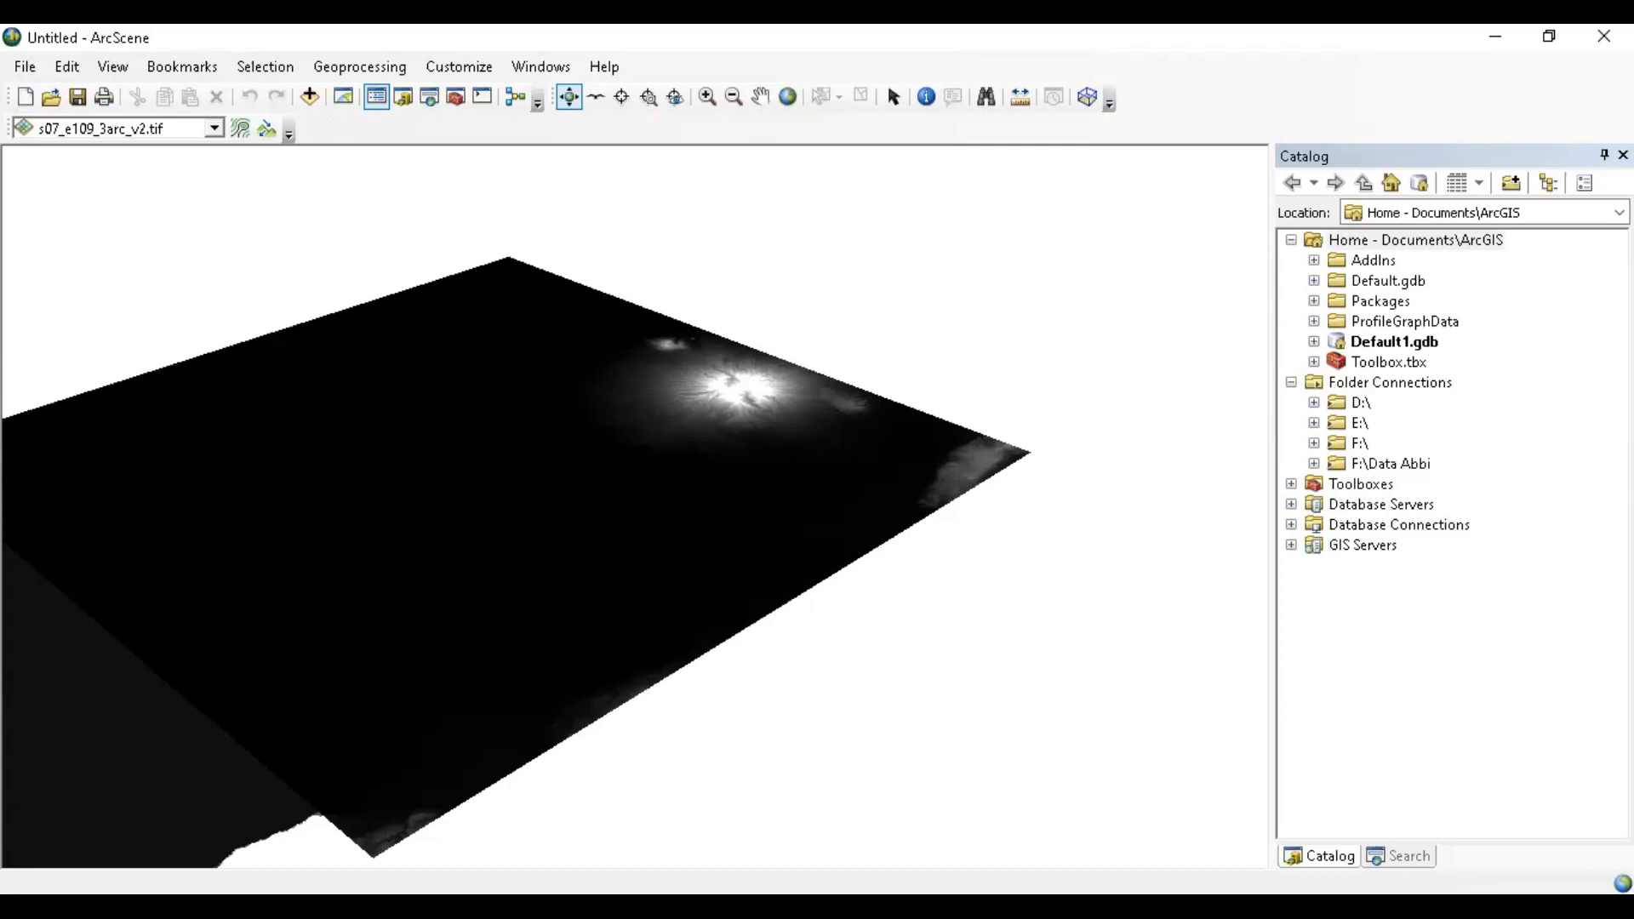
- Close the Search window and set the Catalog window to auto-hide
left_click(1400, 856)
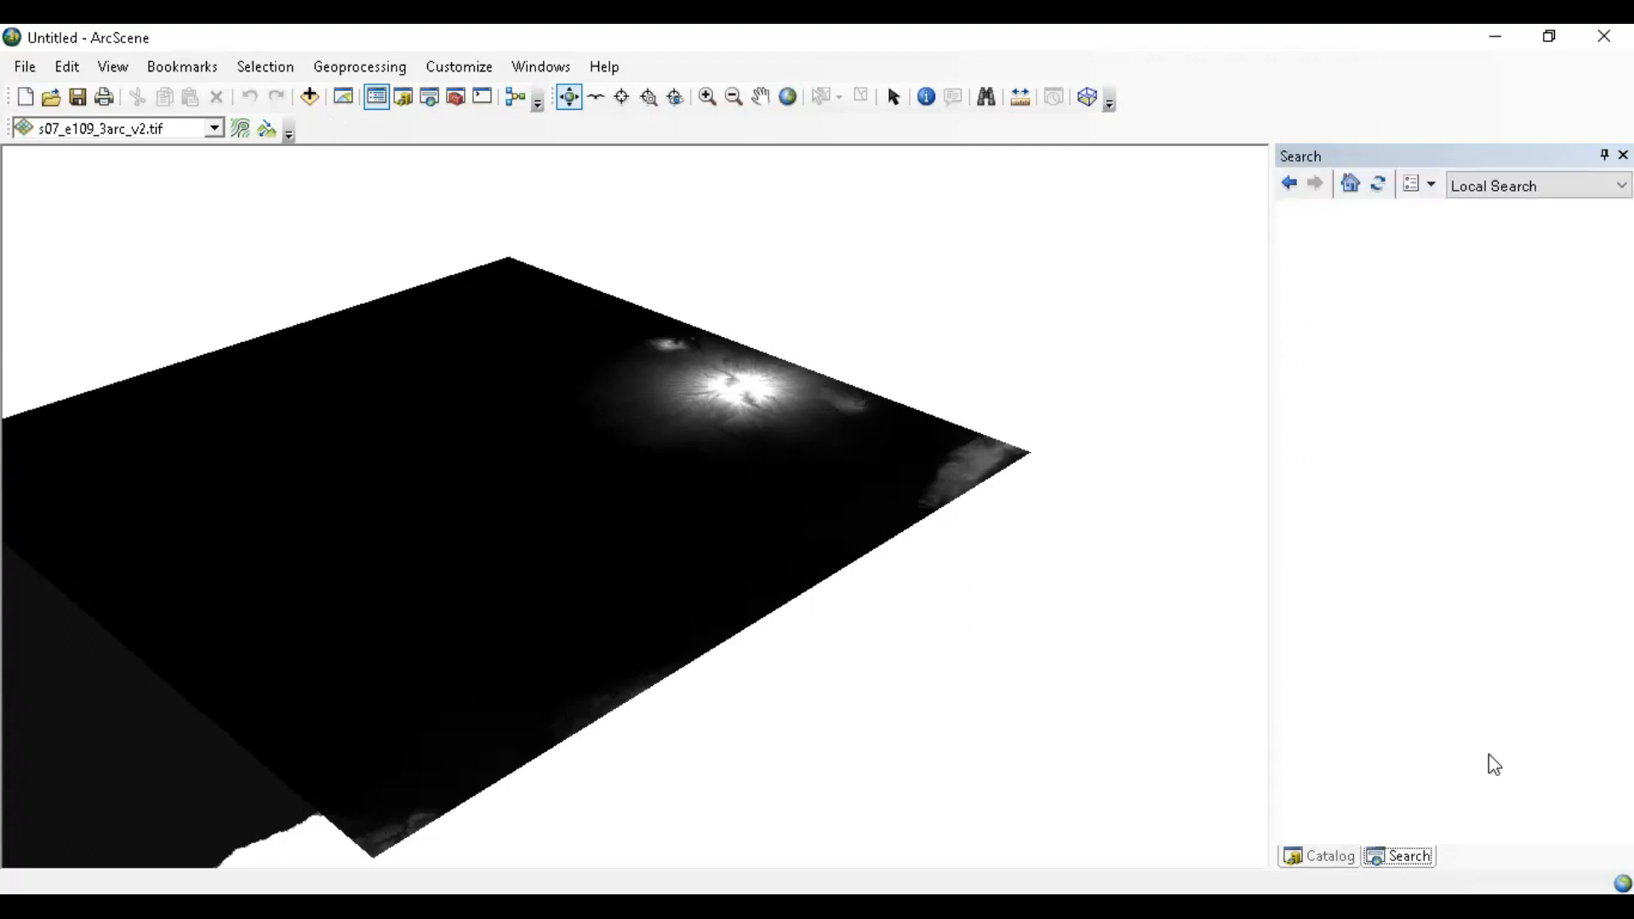
left_click(1623, 155)
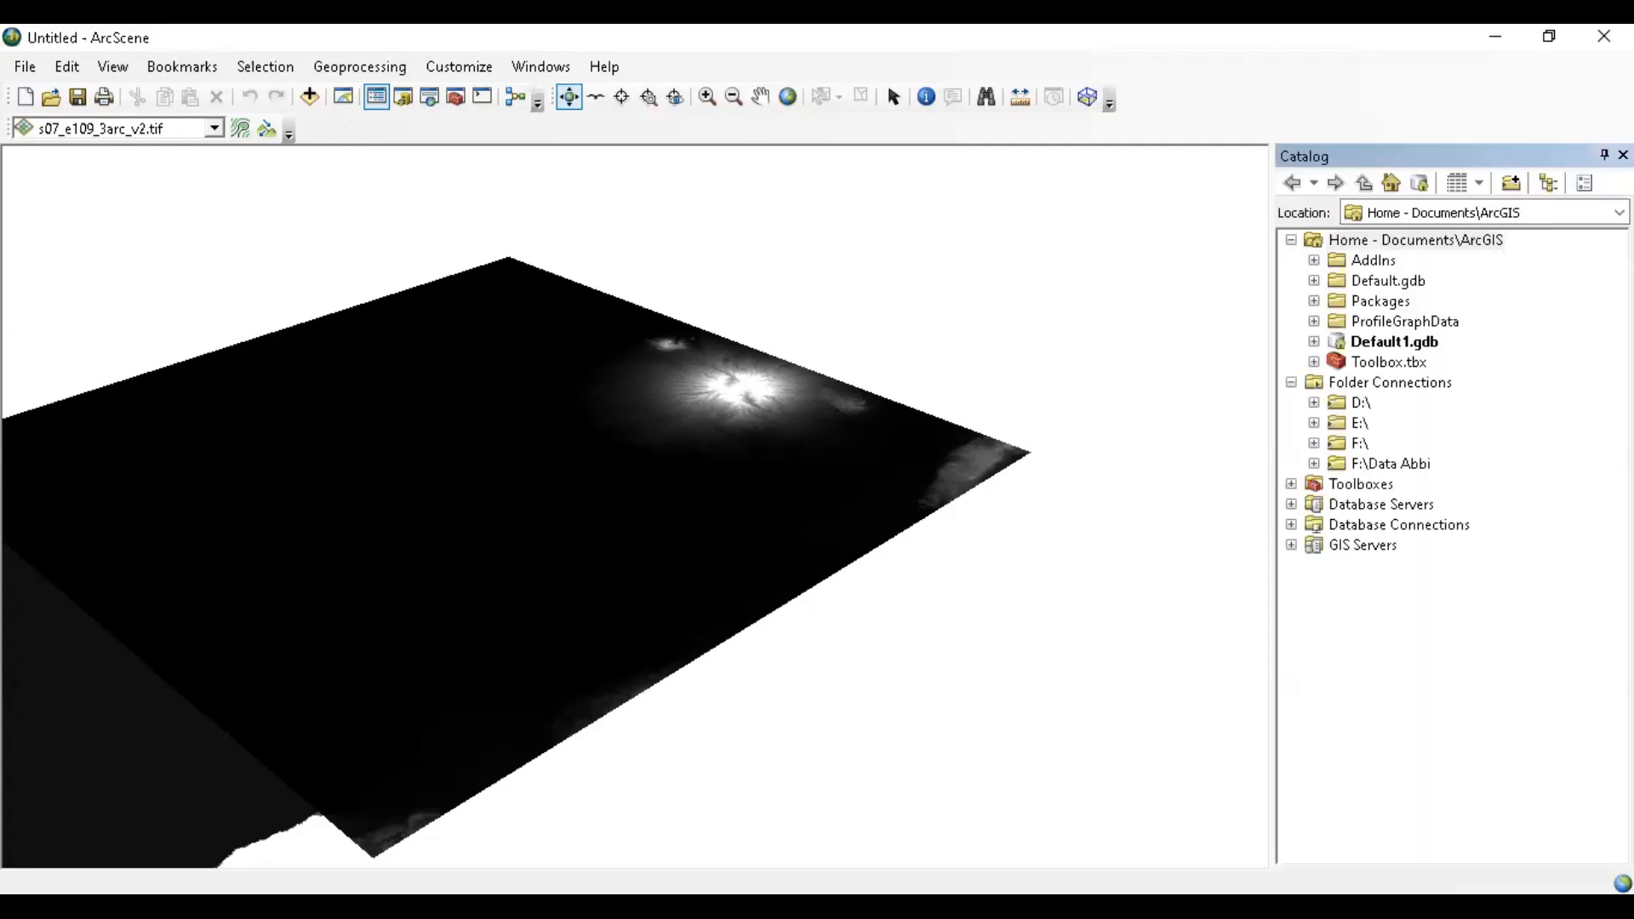
left_click(1604, 155)
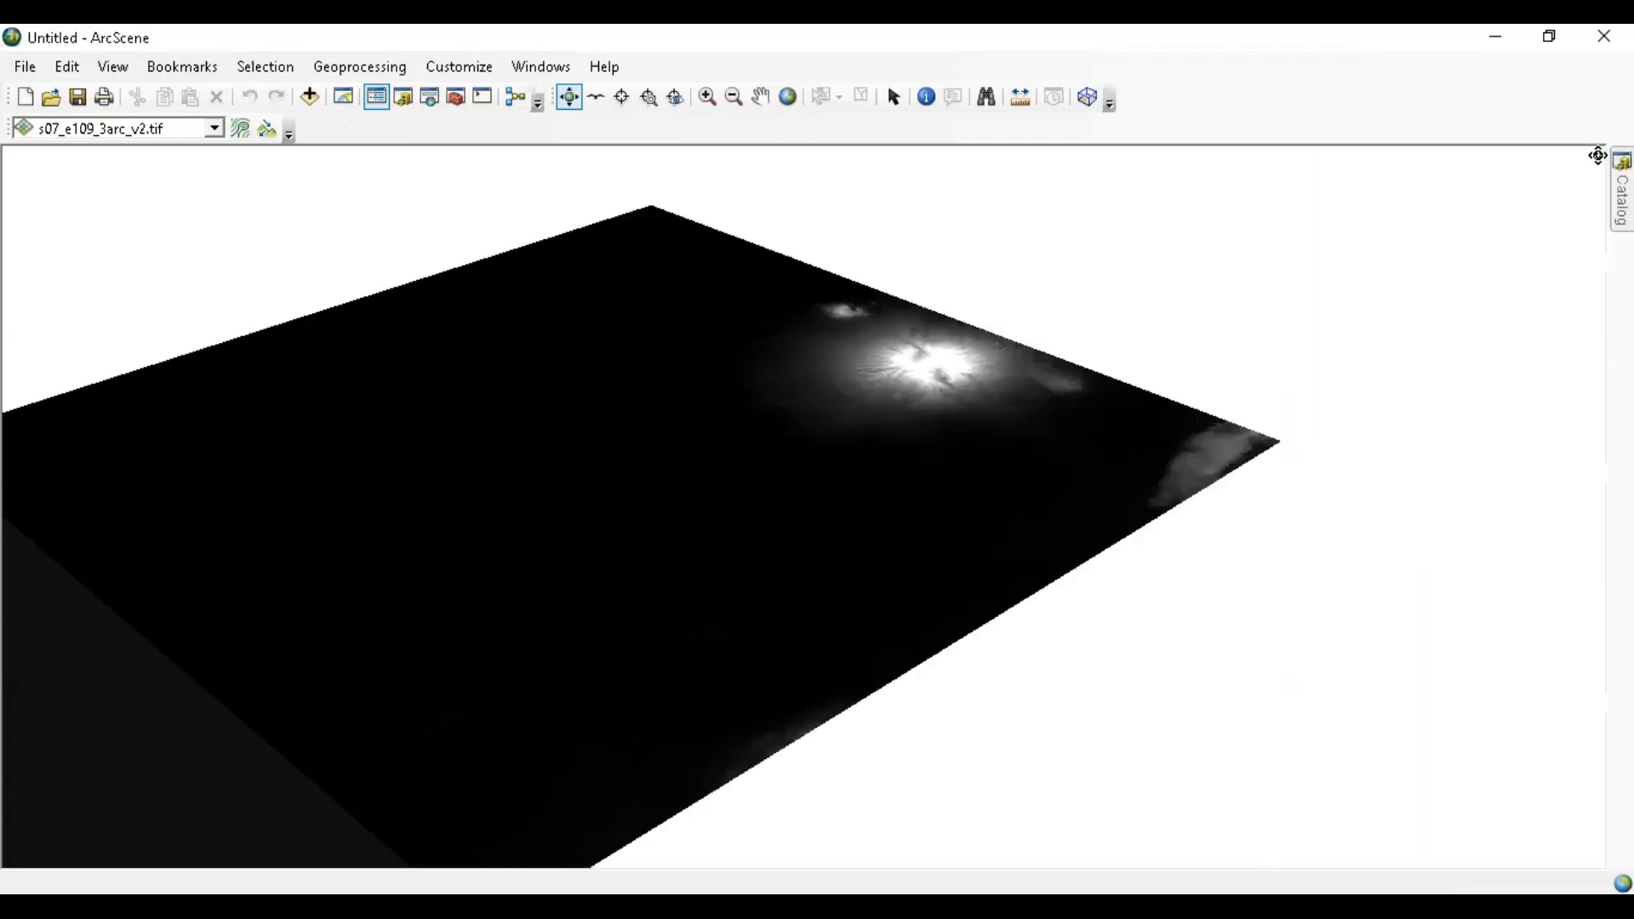
- Rotate the scene to view the two adjoining SRTM rasters side by side
left_click_drag(576, 226, 649, 197)
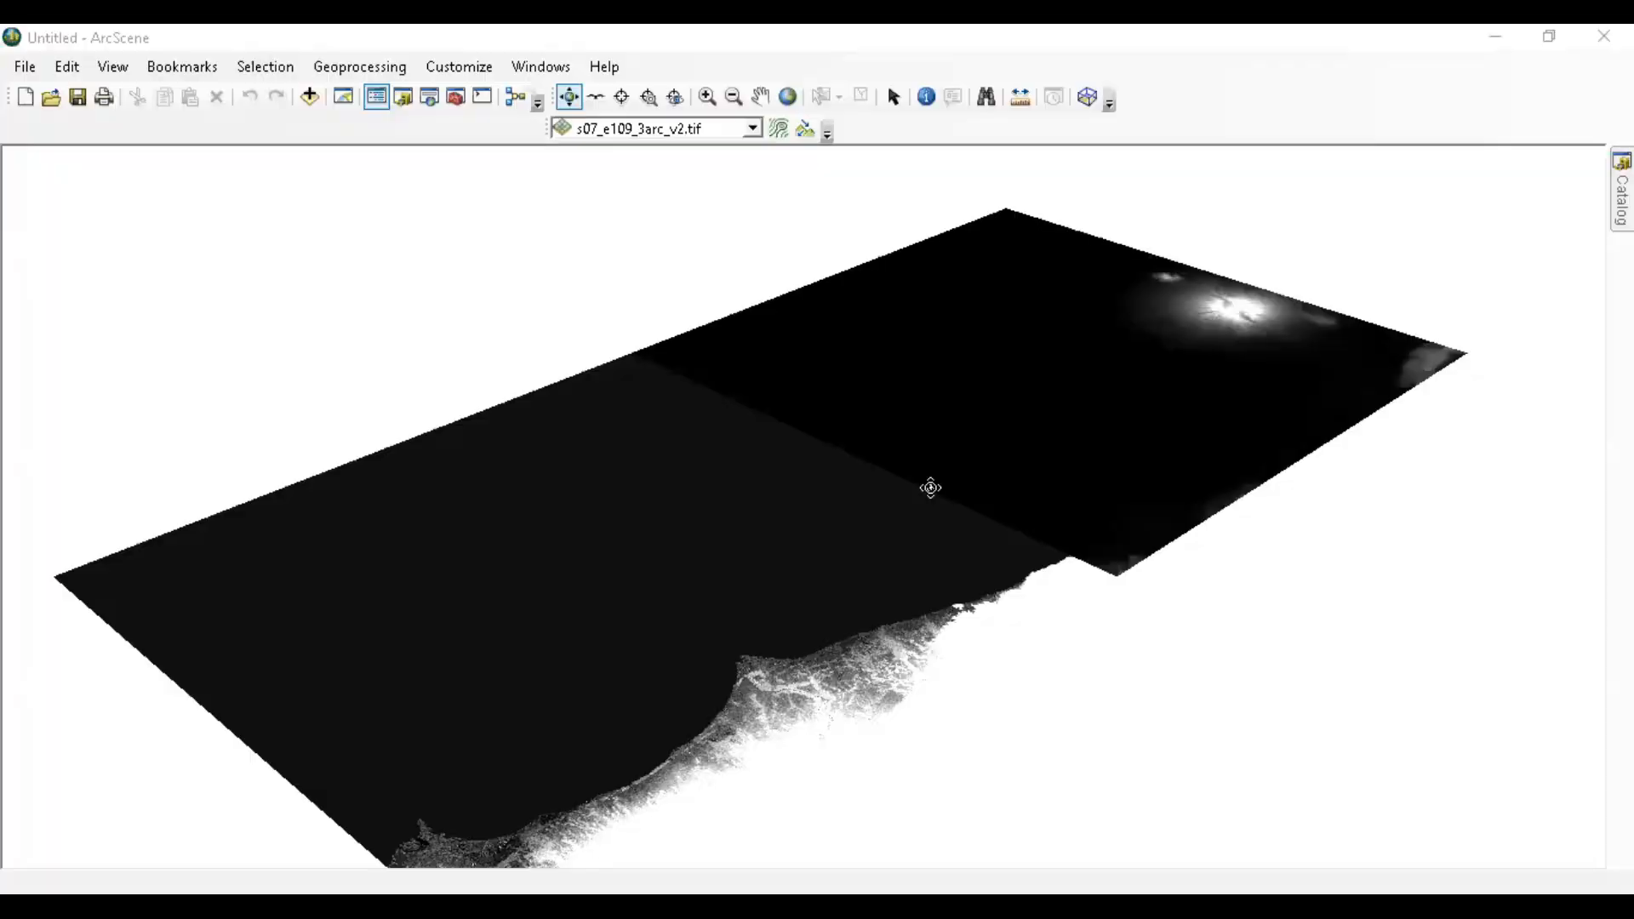
left_click_drag(696, 473, 544, 440)
left_click_drag(1117, 383, 762, 405)
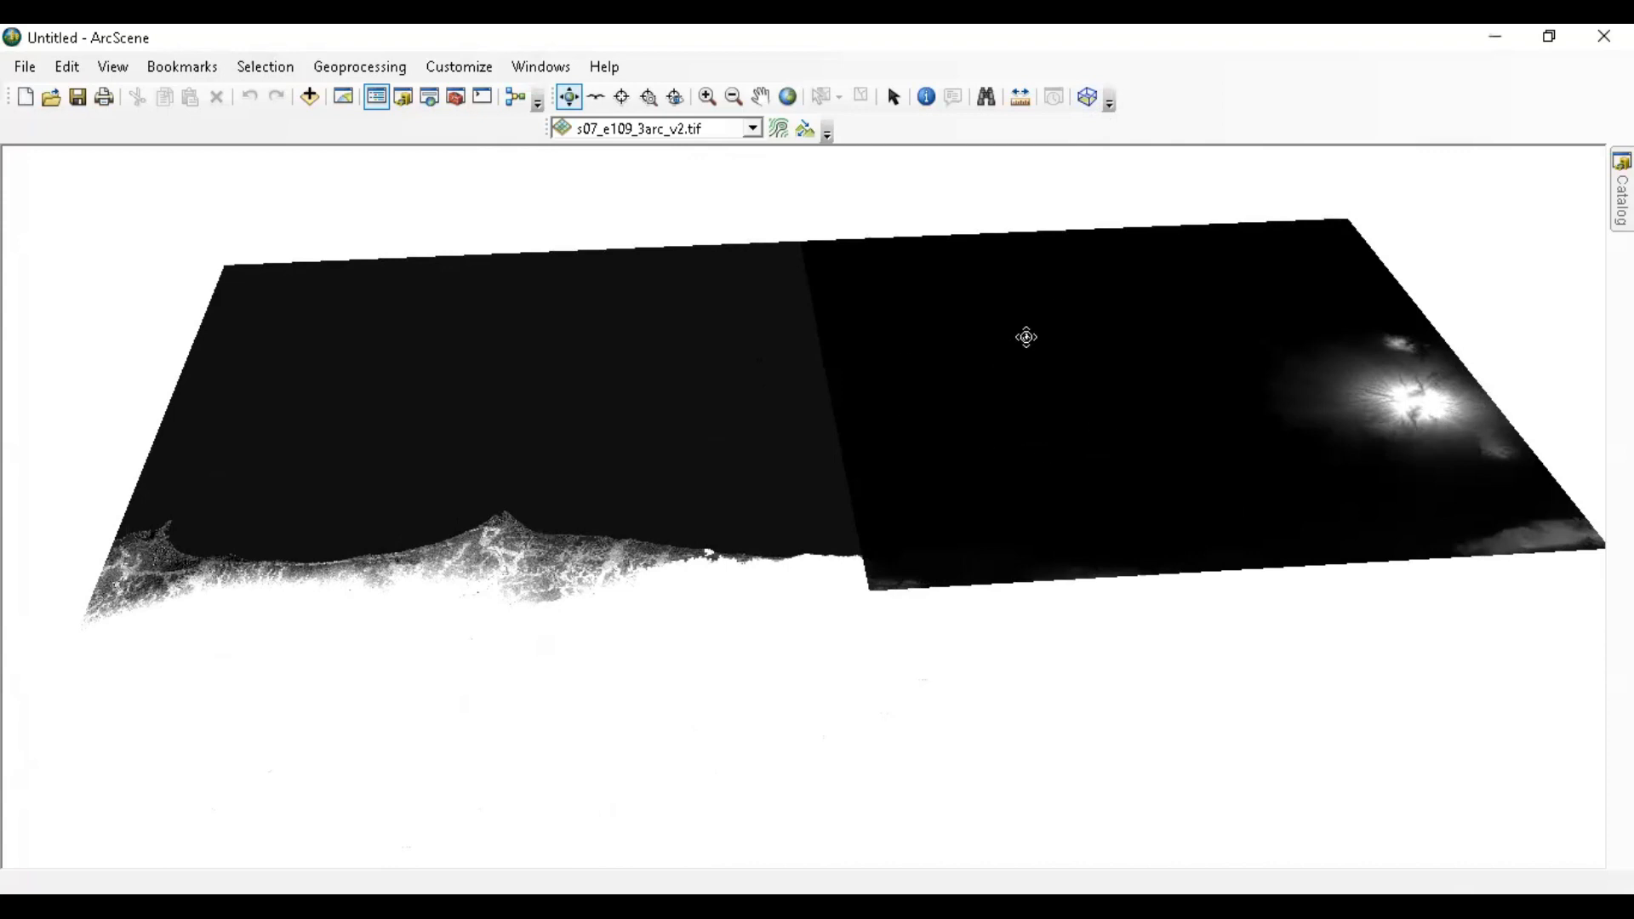
- Fly through the scene with the Fly tool at speeds up to 2 and end the flight
left_click(596, 97)
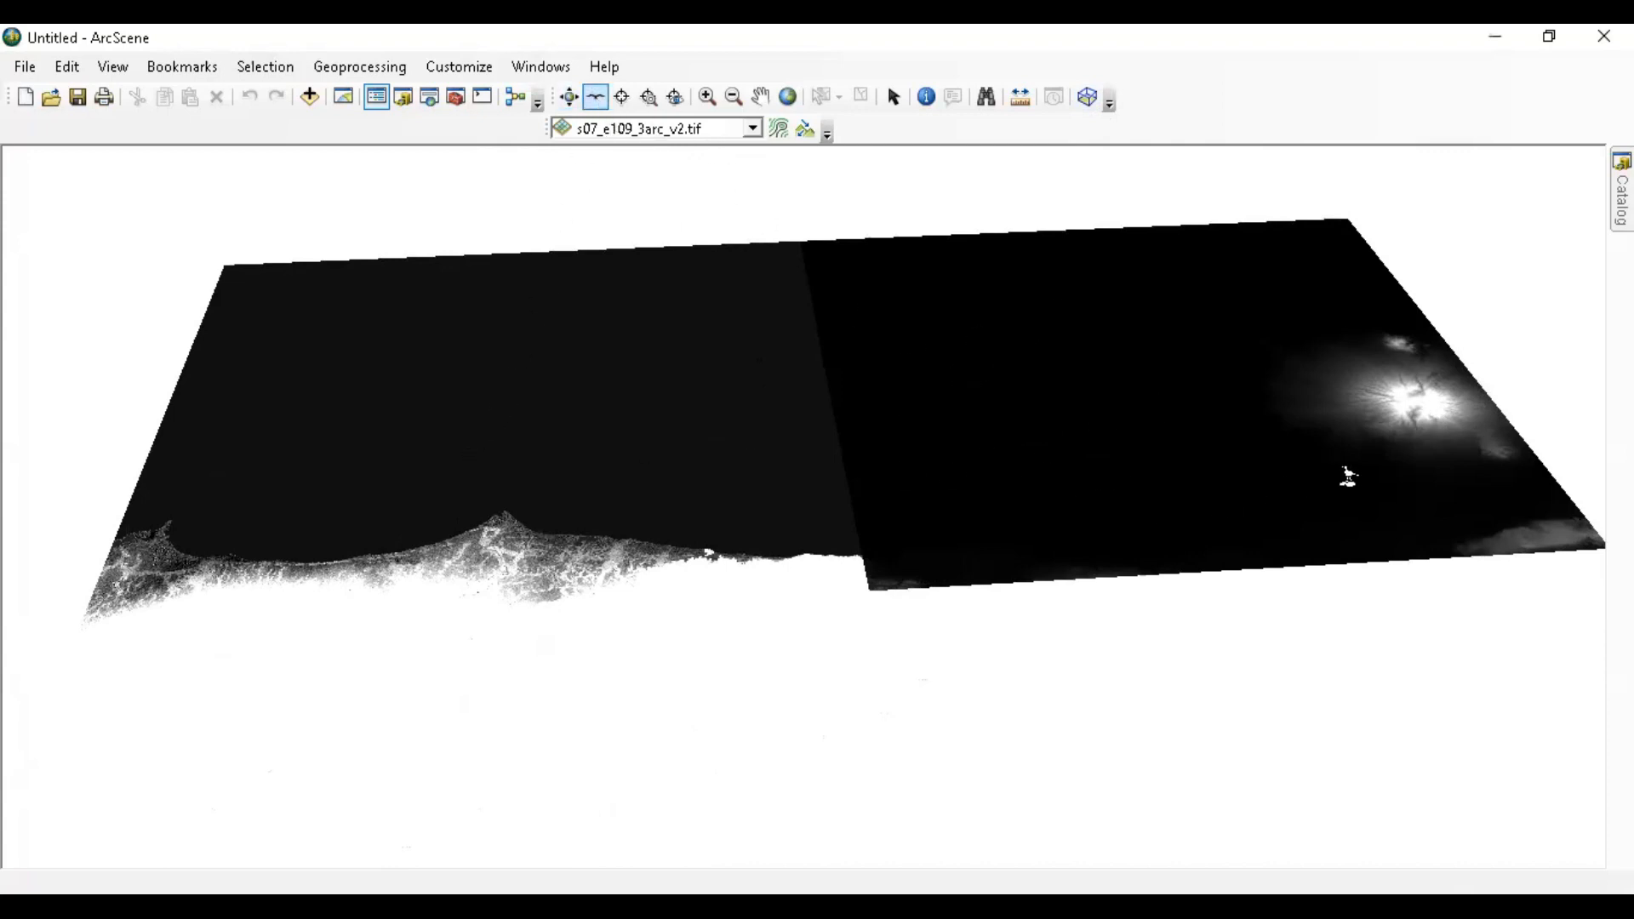
left_click(1348, 476)
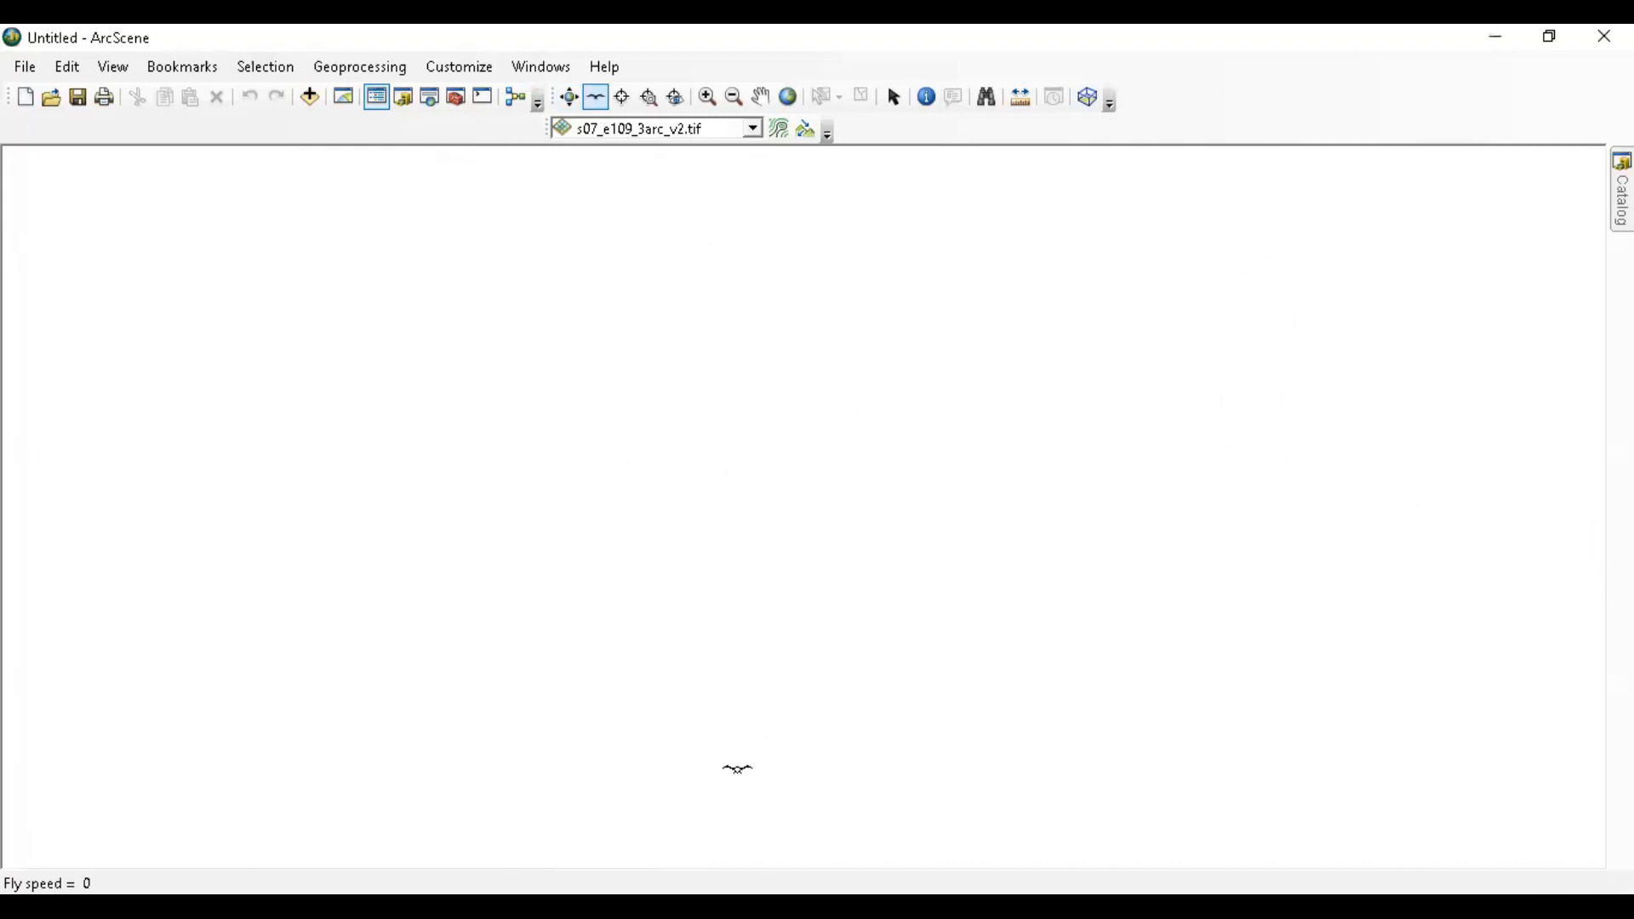
left_click(474, 530)
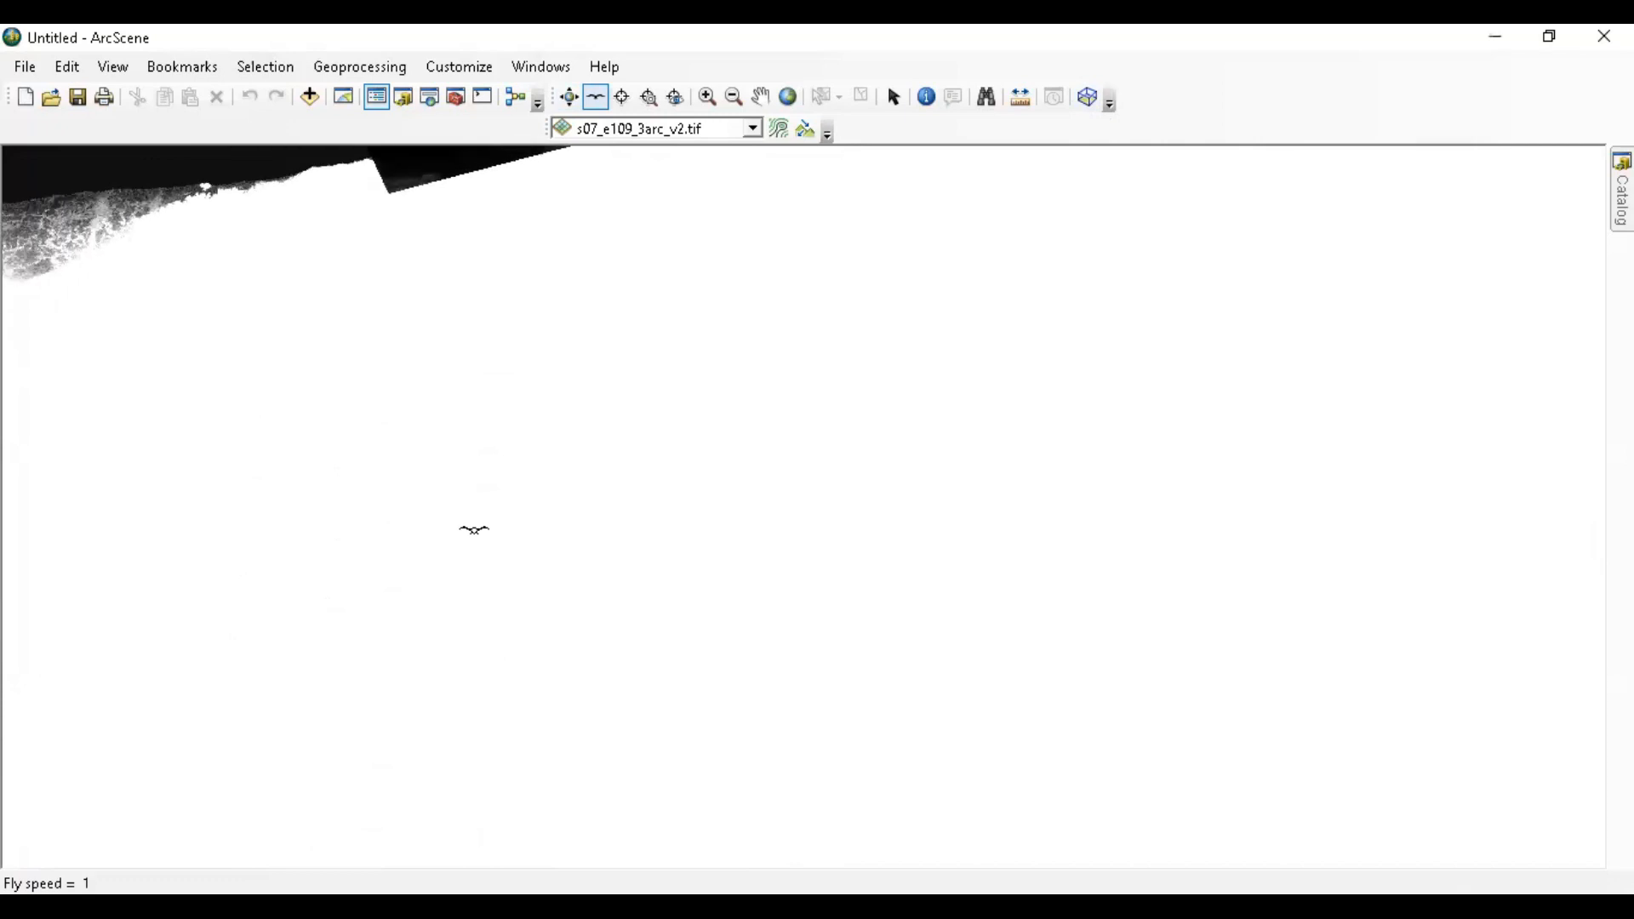
left_click(634, 327)
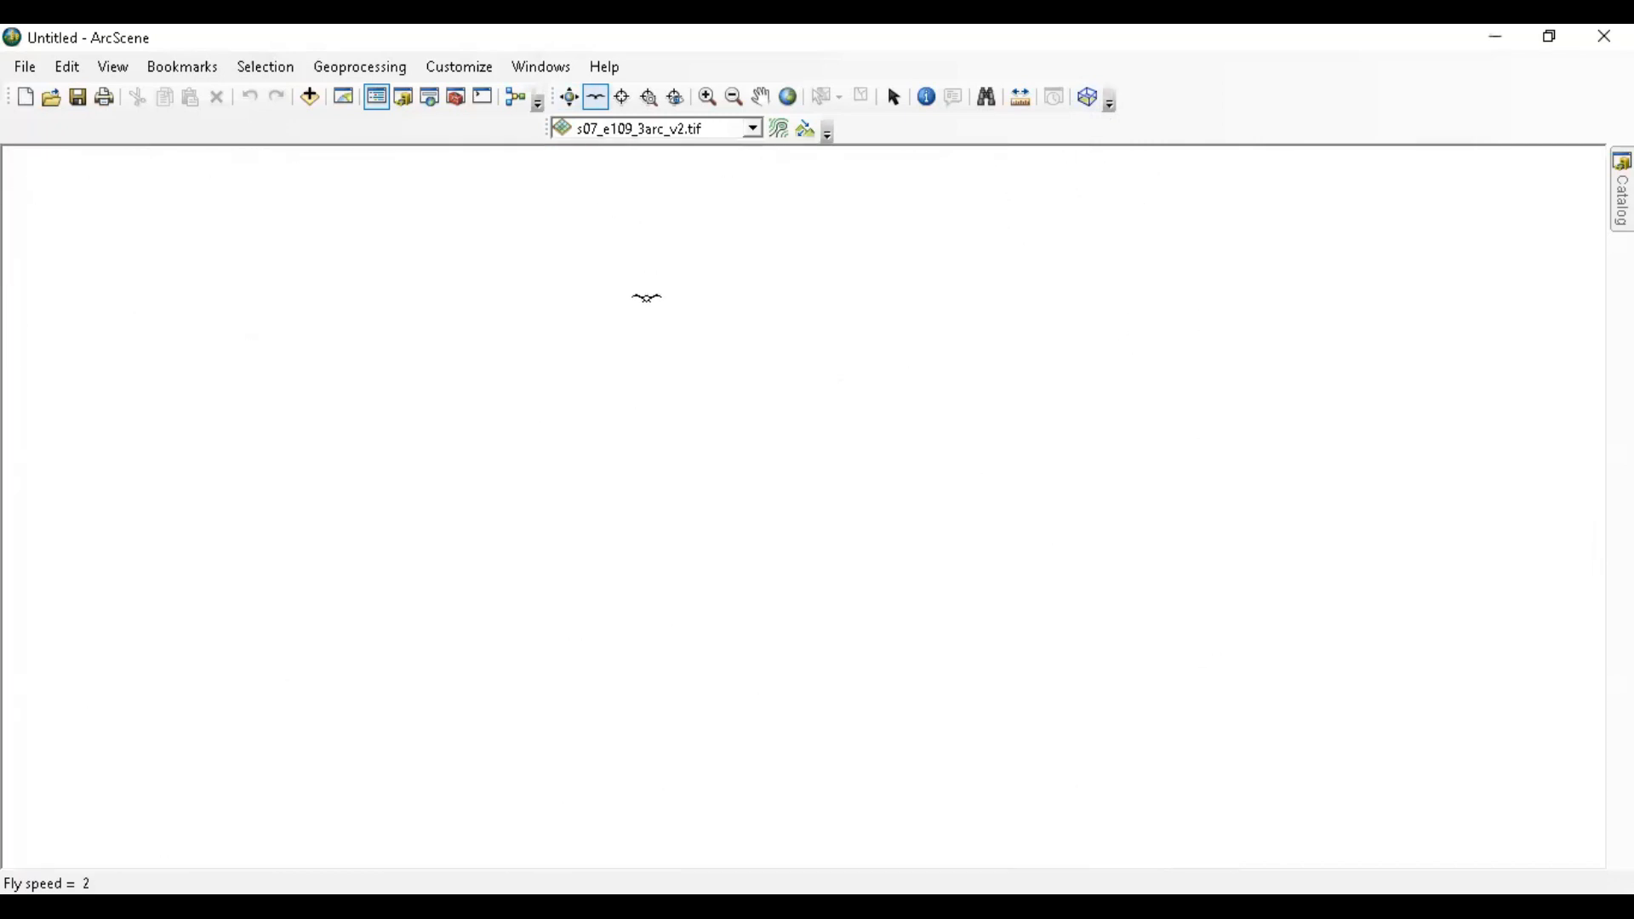
left_click(596, 97)
key("Escape")
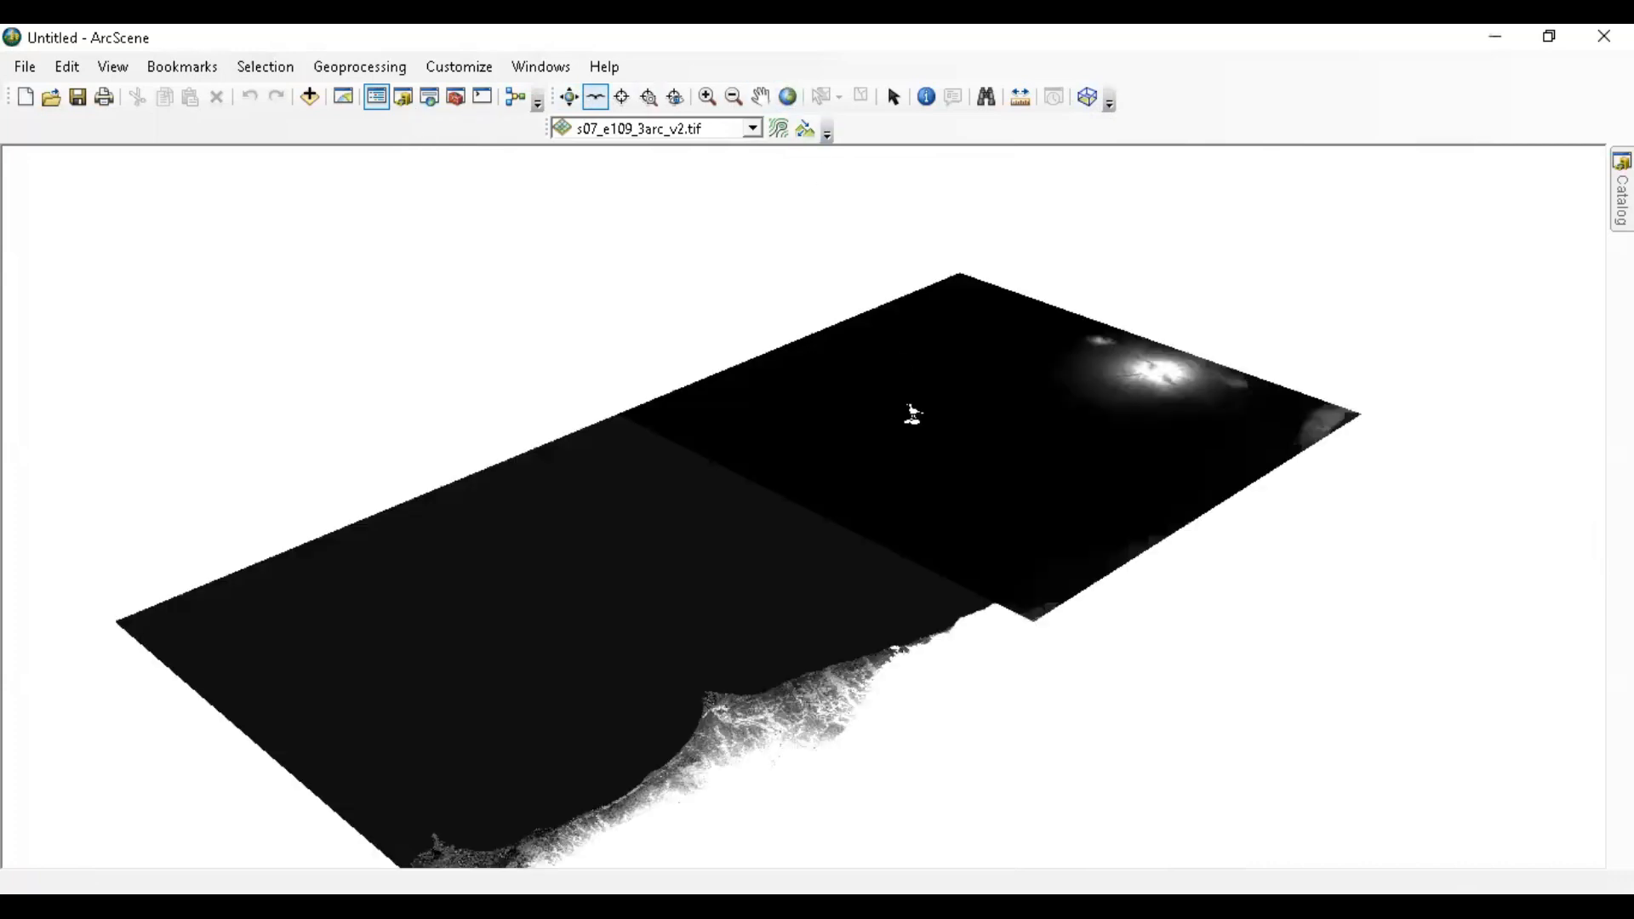
- Display the Animation toolbar and look through its animation commands
right_click(1022, 132)
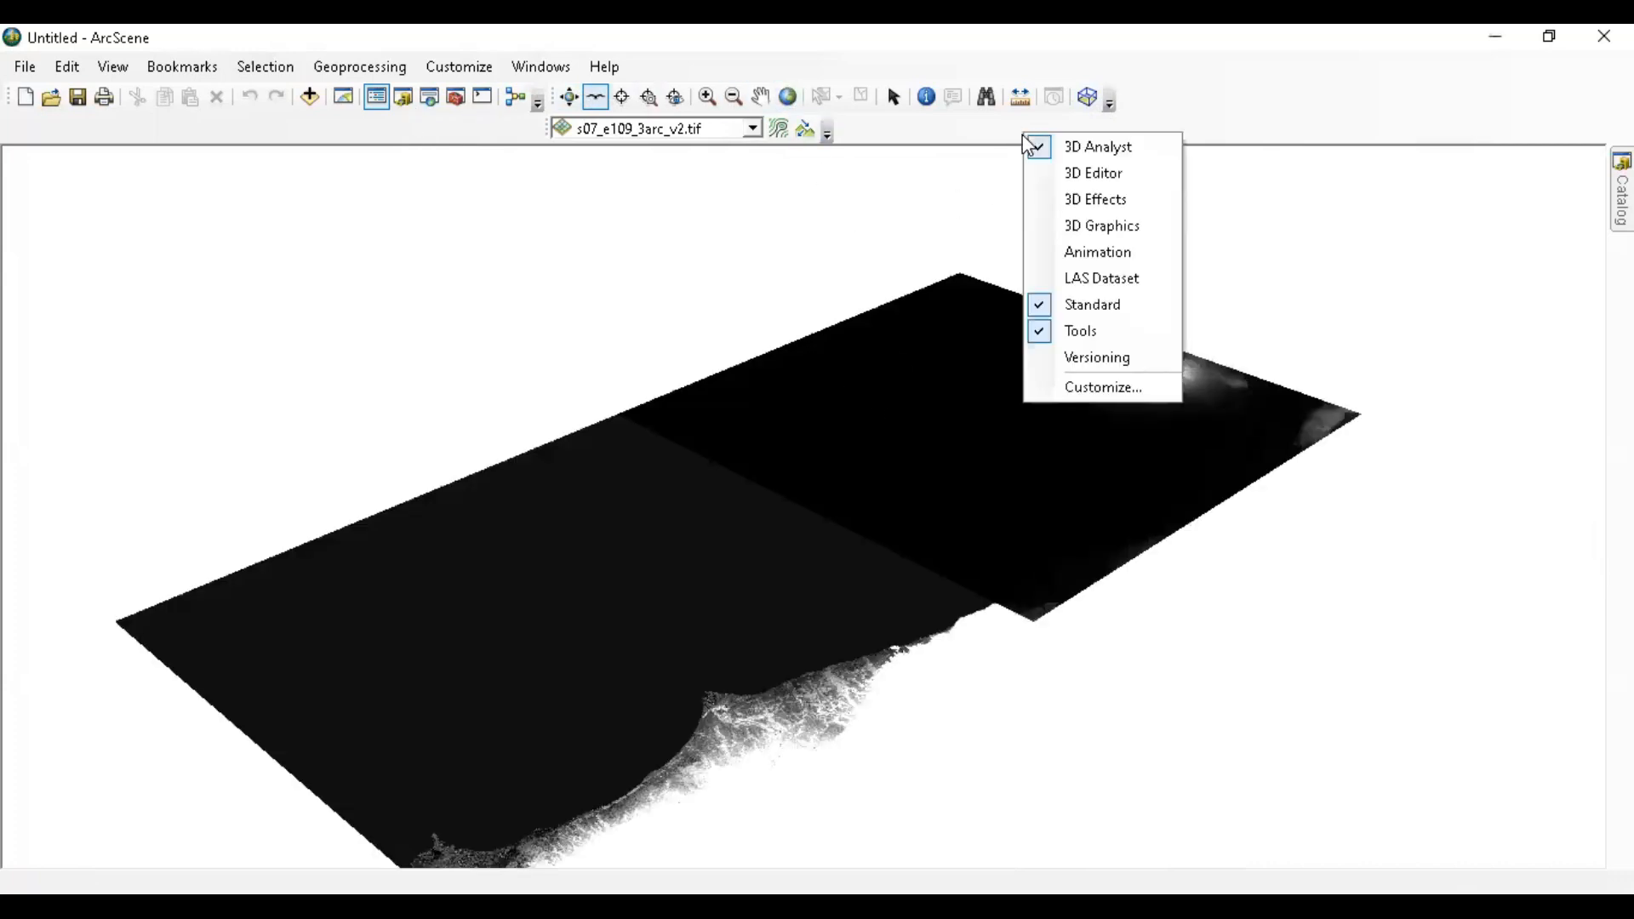
left_click(1106, 255)
left_click(78, 194)
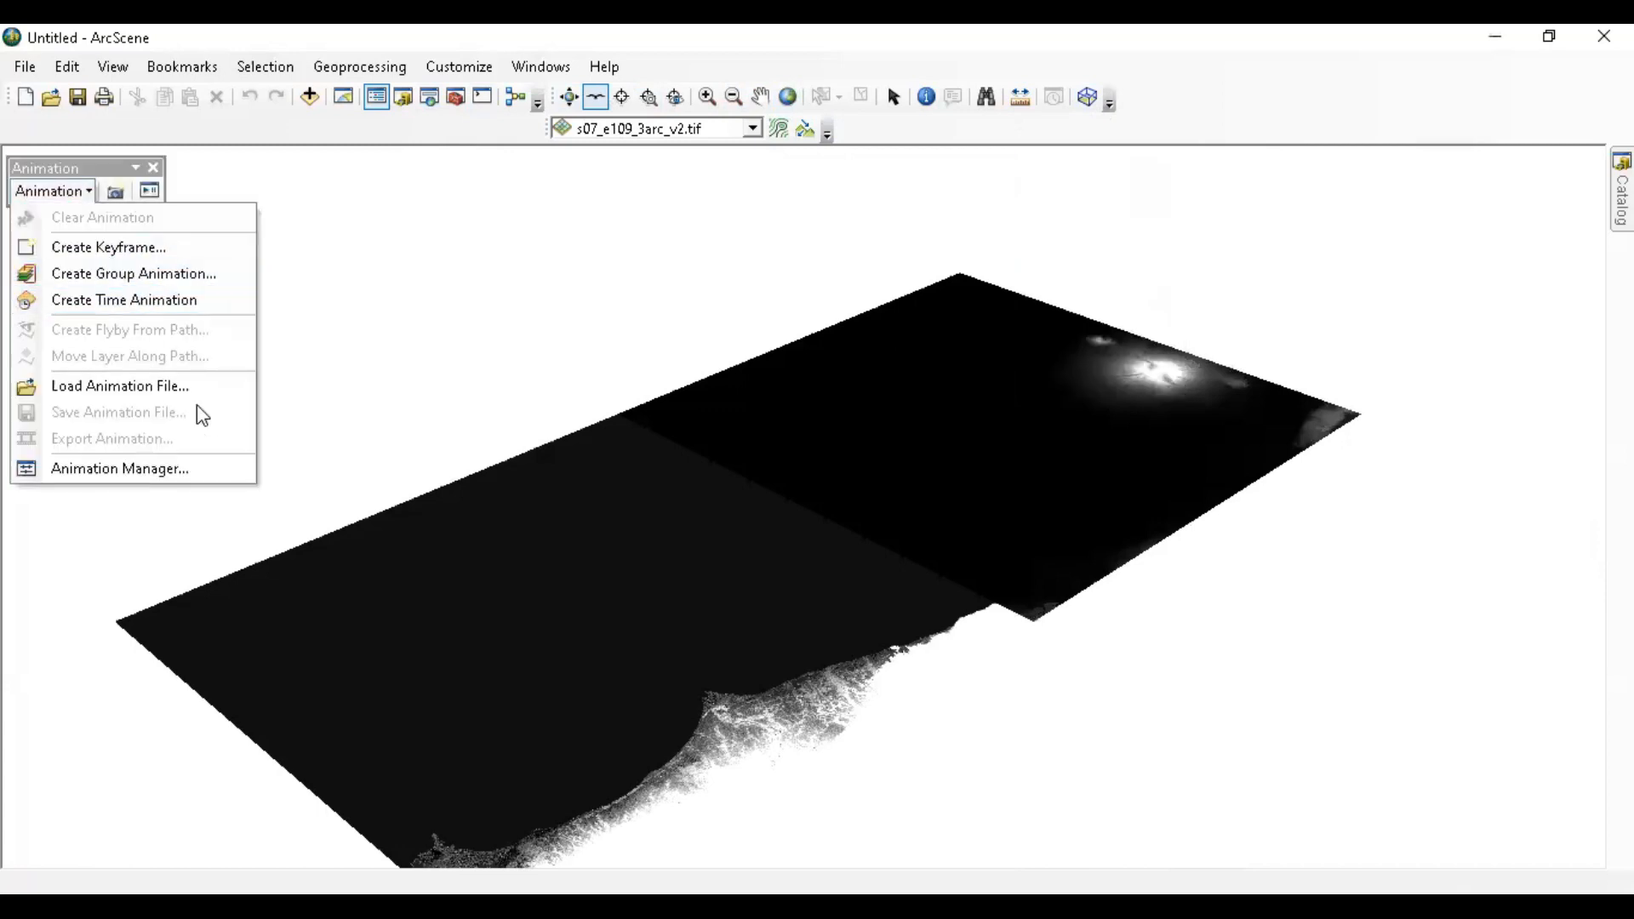
- Display the 3D Editor toolbar, check the available toolbars, and close the 3D Editor and Animation toolbars
right_click(1121, 134)
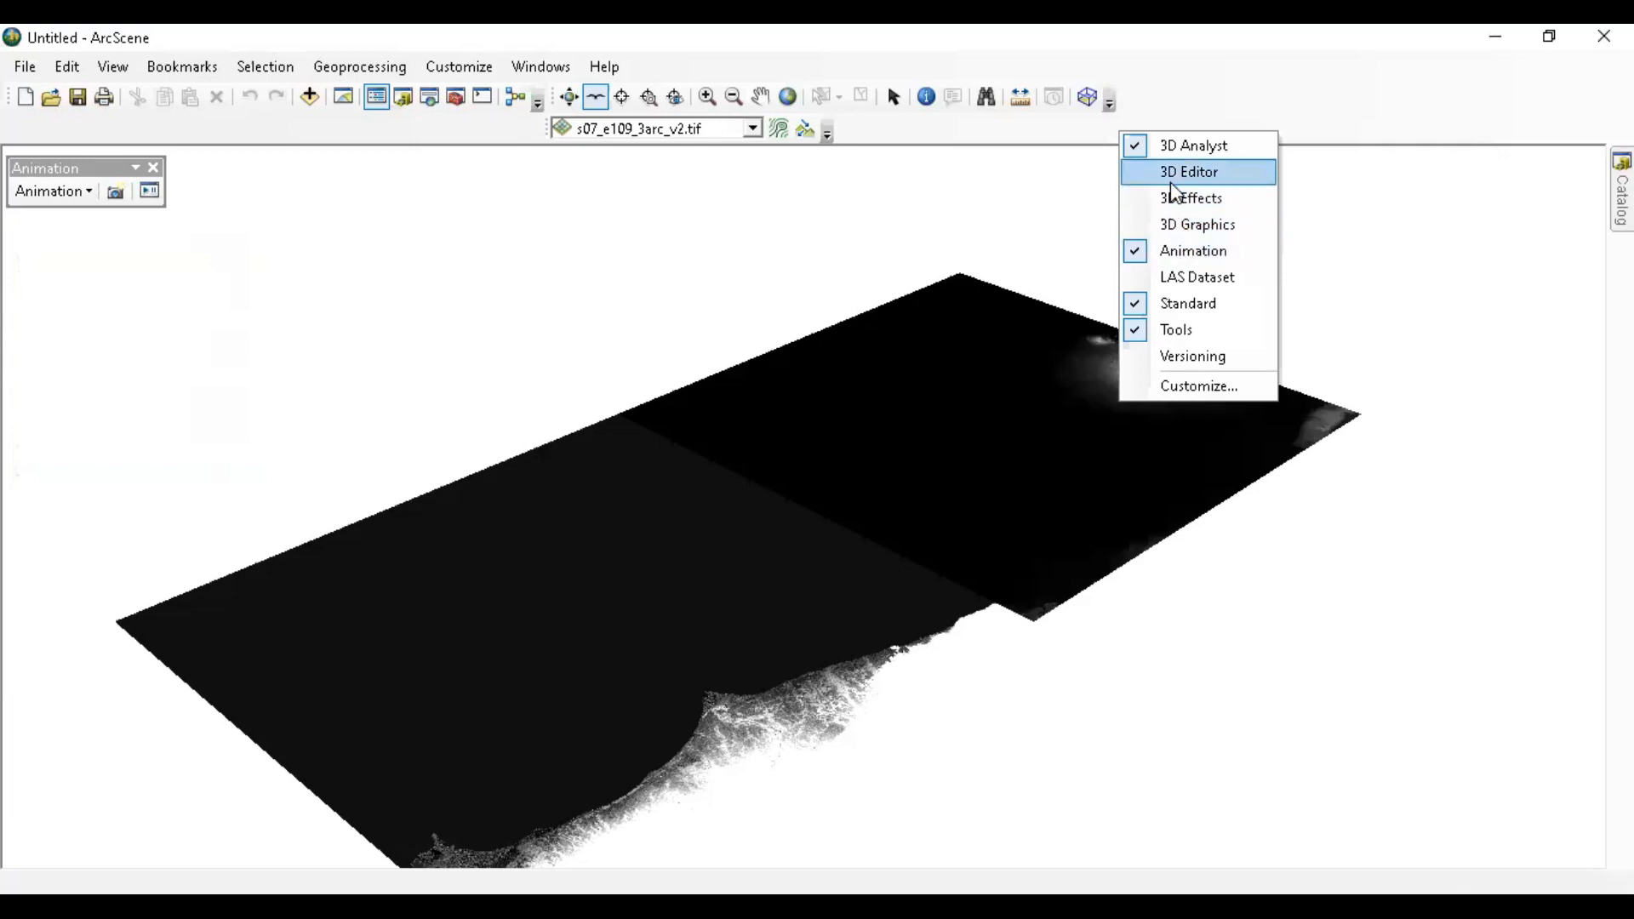
left_click(1170, 180)
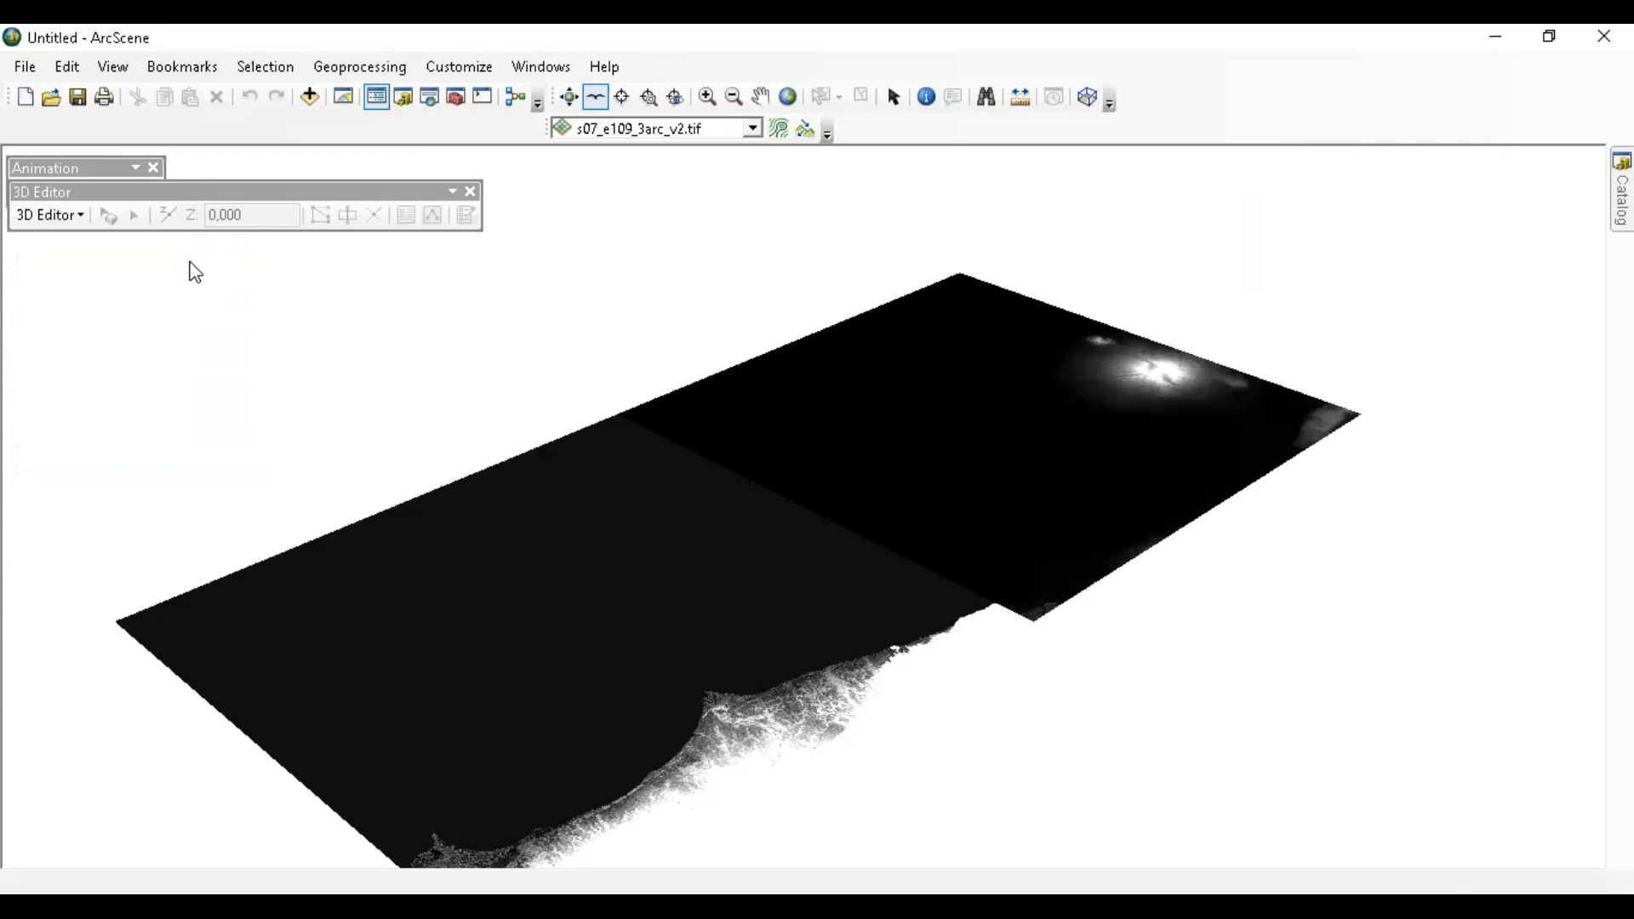
right_click(1172, 113)
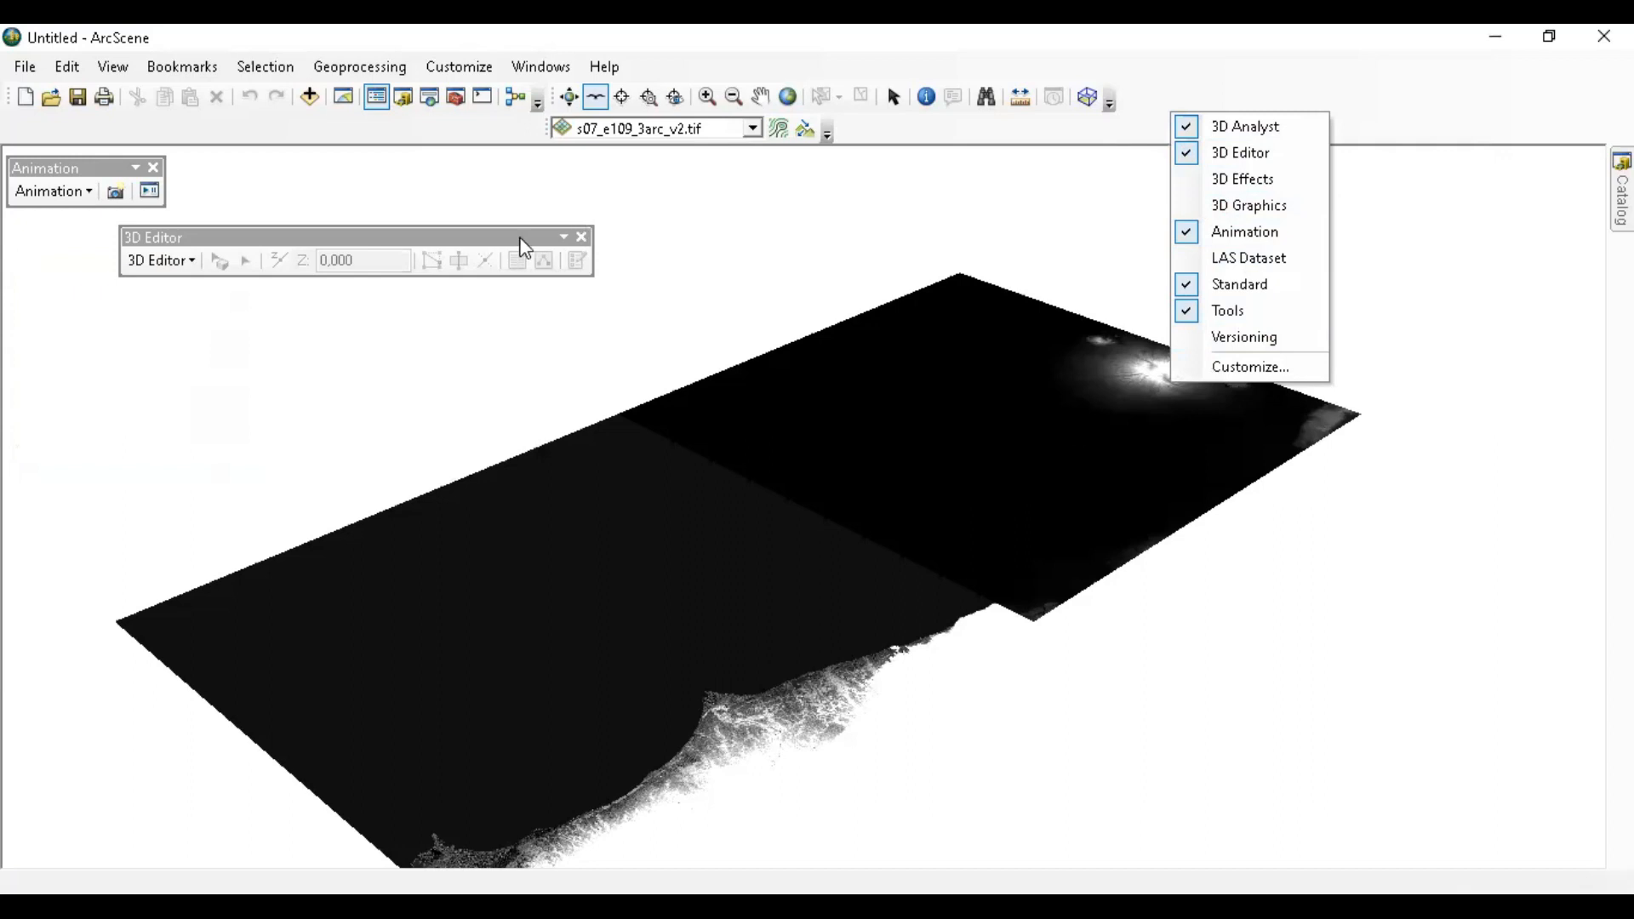
double_click(400, 239)
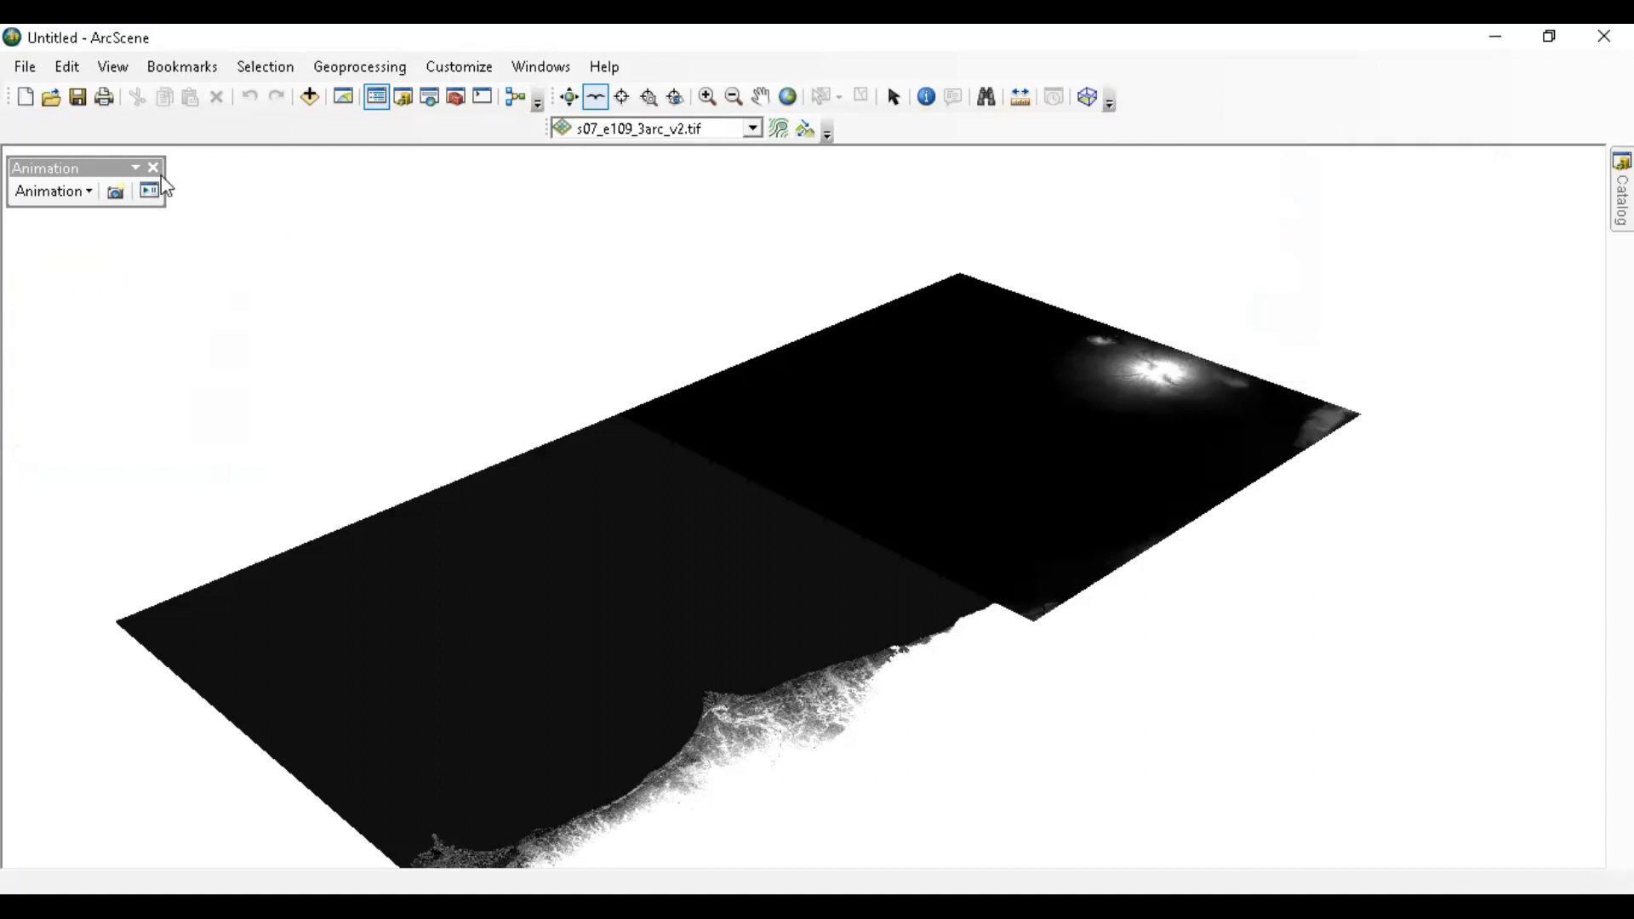
left_click(154, 168)
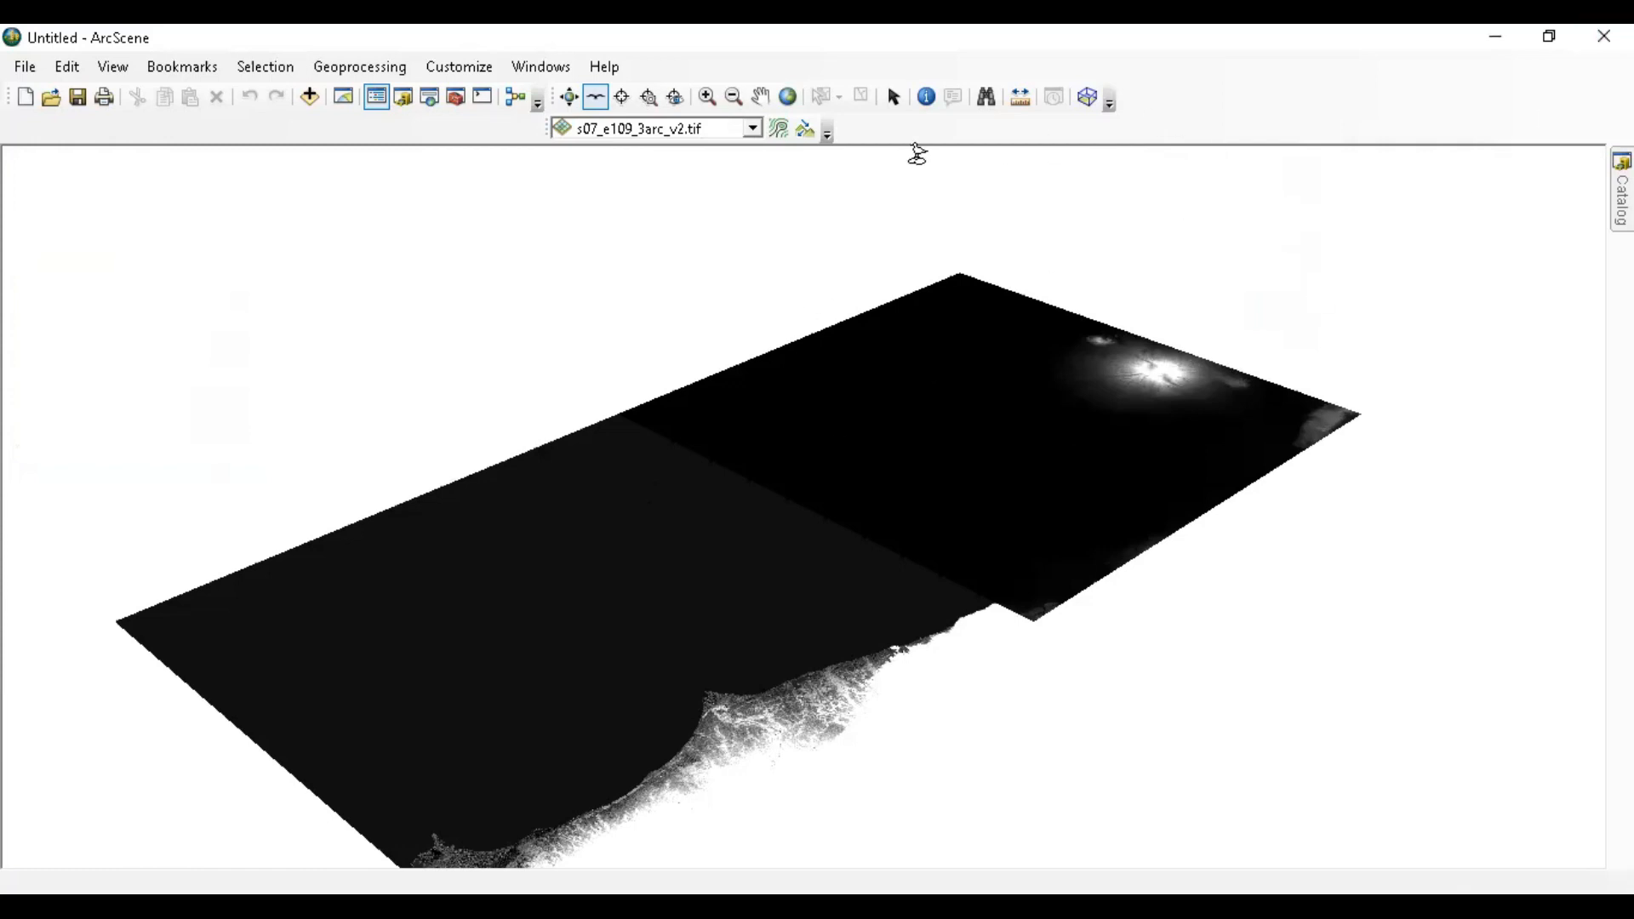
left_click(805, 129)
key("Escape")
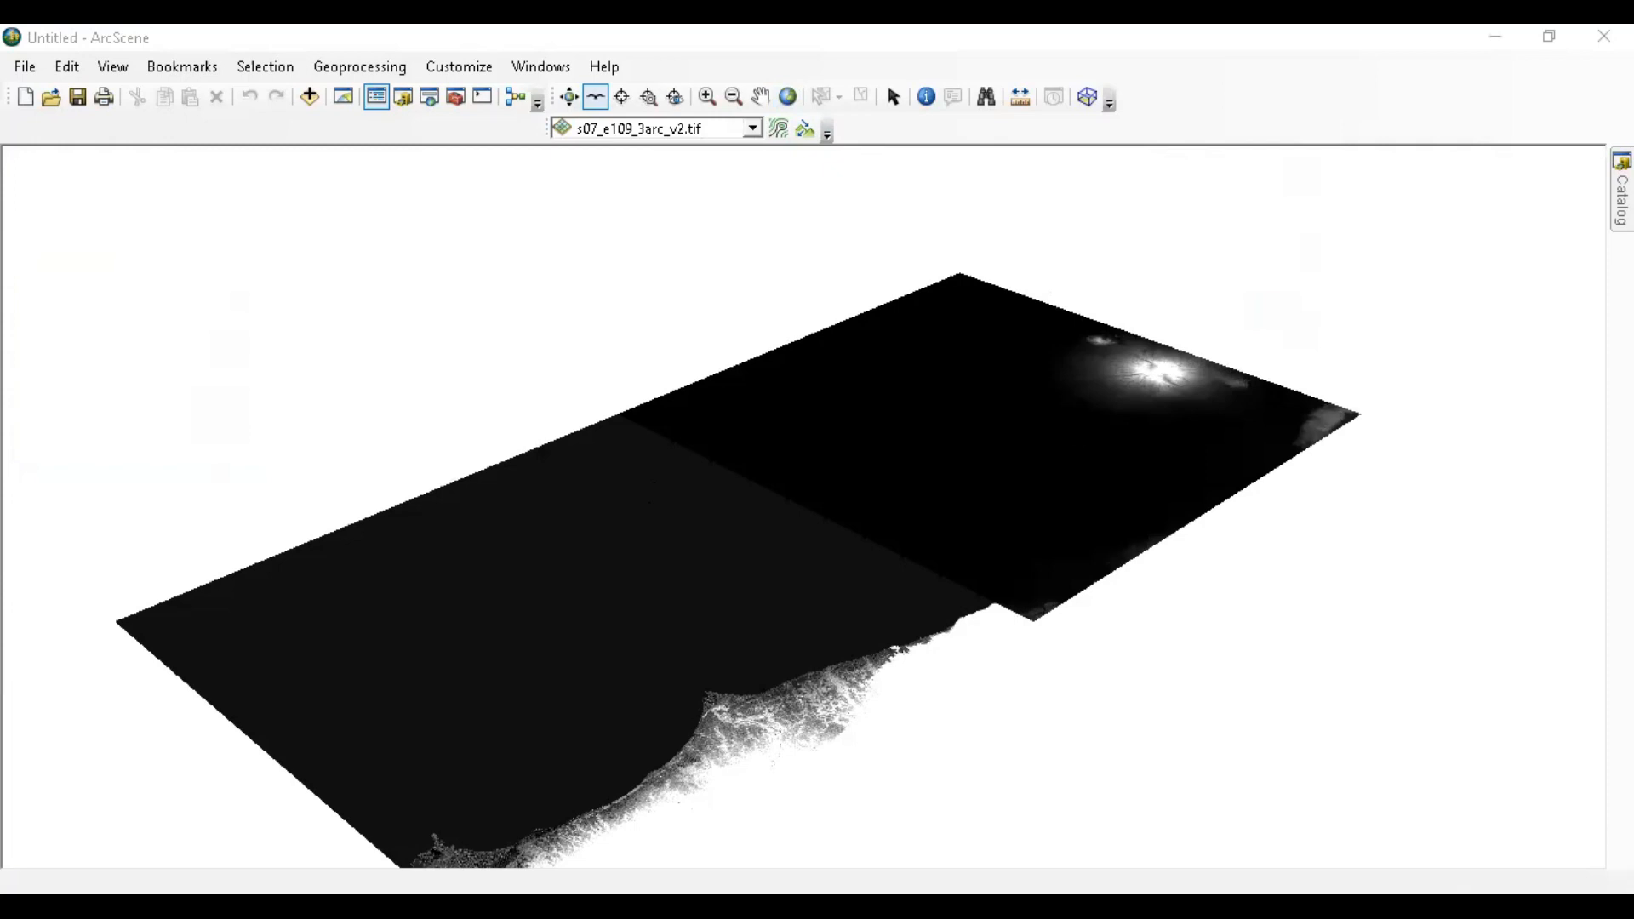
- Switch to the training module PDF in Adobe Acrobat and read the ArcScene instructions on Base Heights and the Navigate tool
key("alt+Tab")
scroll(566, 494, "down", 10)
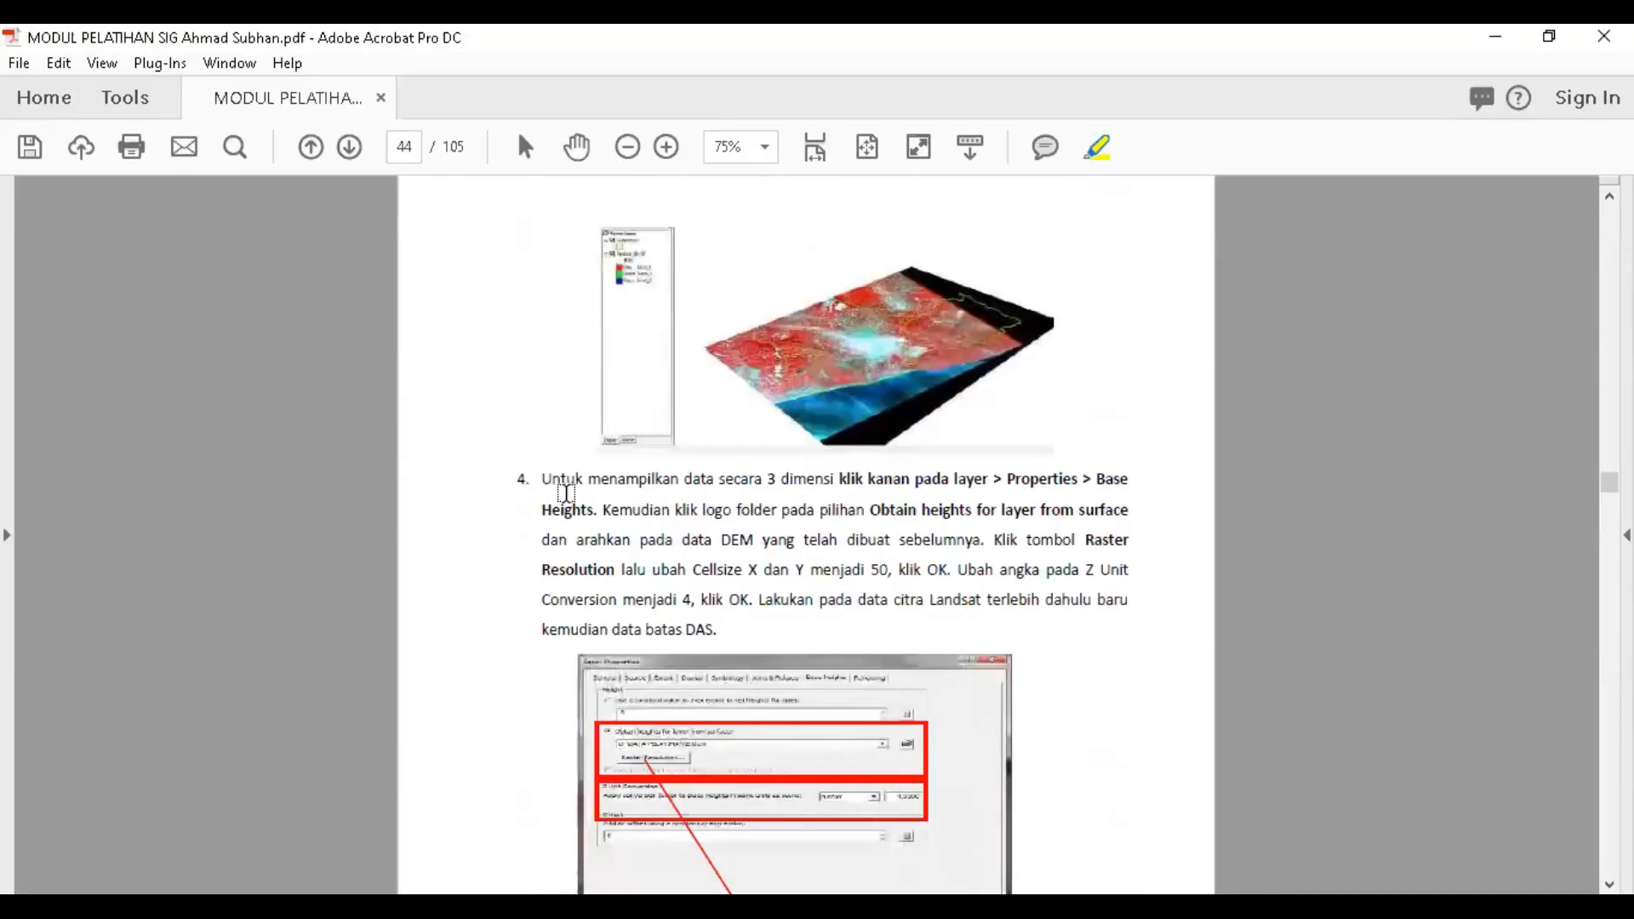
scroll(792, 510, "down", 3)
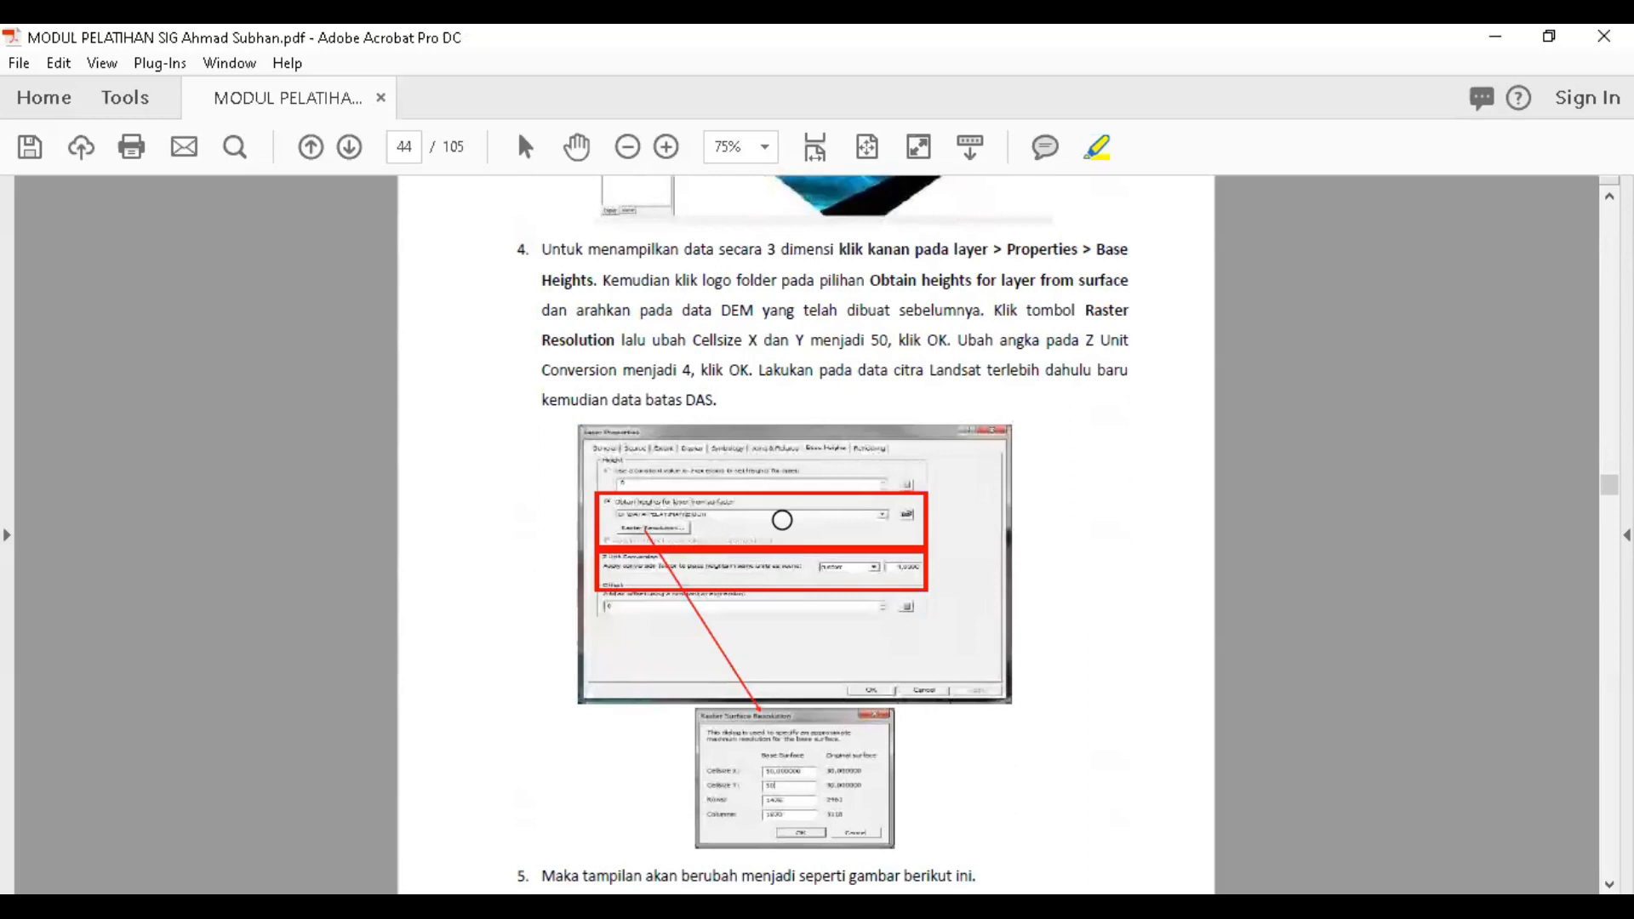
scroll(782, 519, "down", 12)
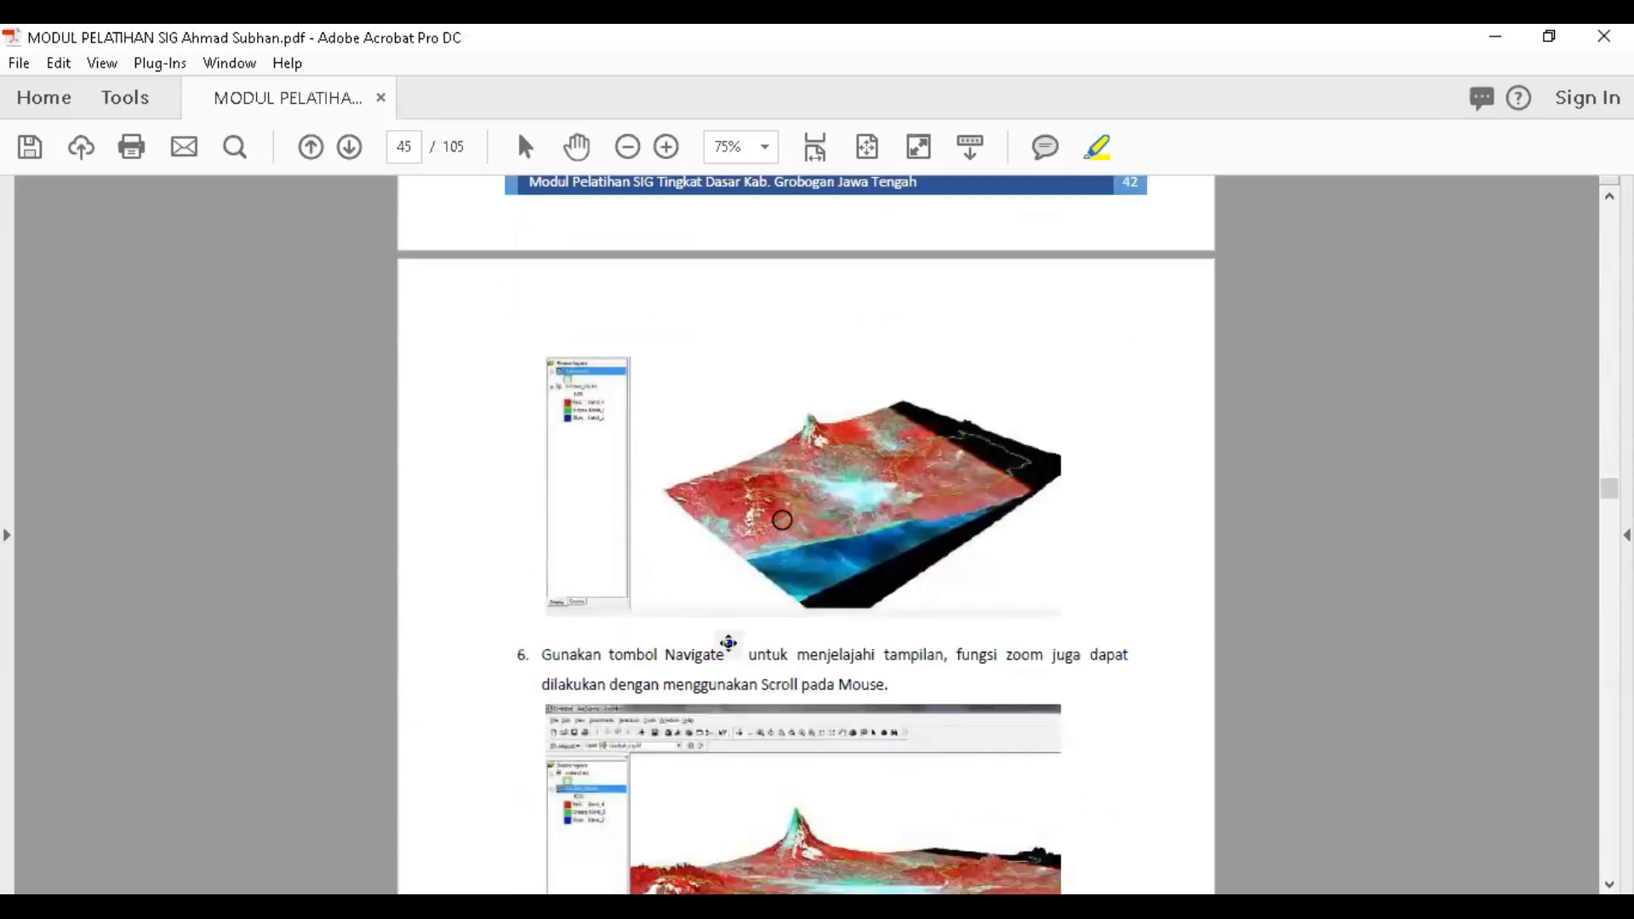
- Read through the training module from the ArcScene navigation instructions to the rectification chapter's section 4.2 on displaying raster data
scroll(846, 465, "down", 2)
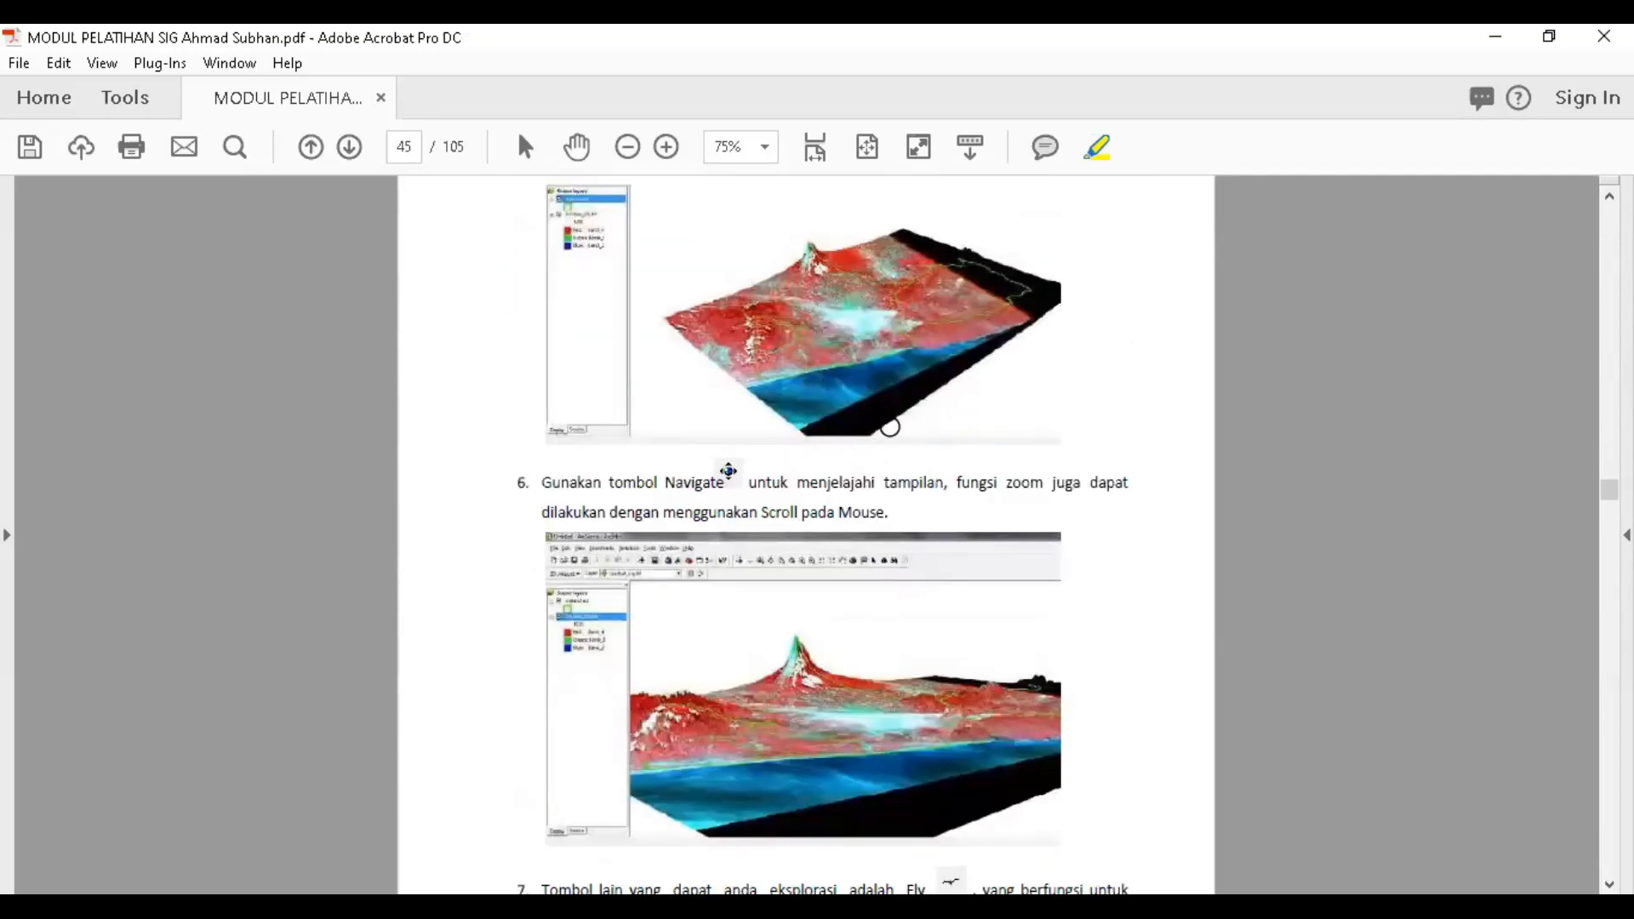
scroll(889, 427, "down", 15)
scroll(700, 451, "down", 18)
scroll(700, 449, "down", 18)
scroll(700, 448, "down", 16)
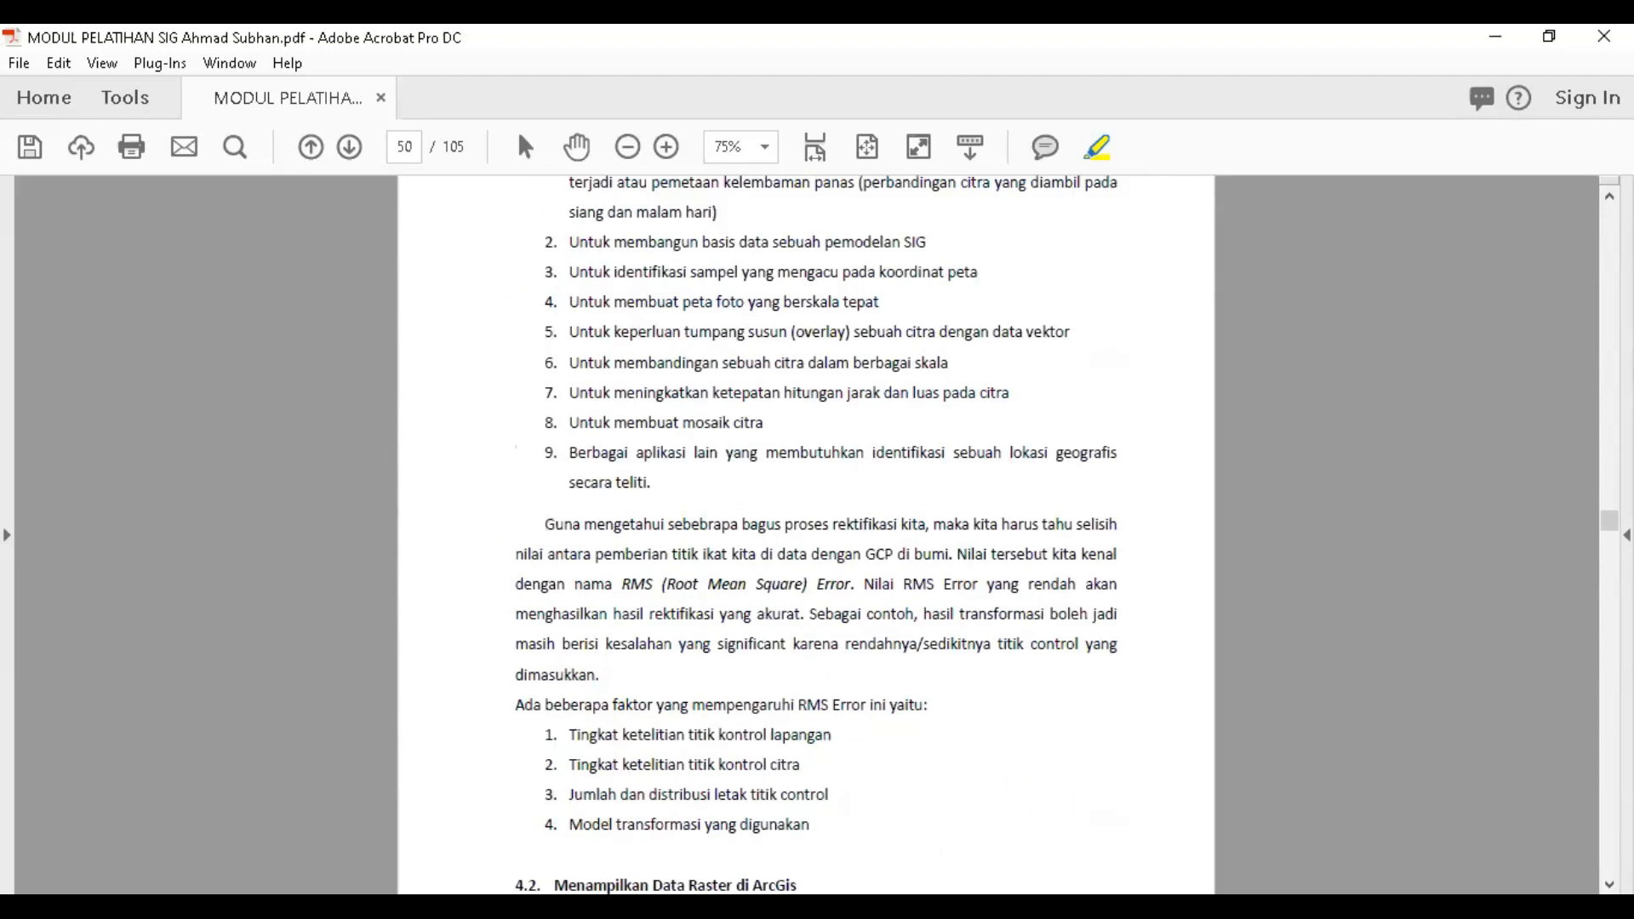
key("alt+Tab")
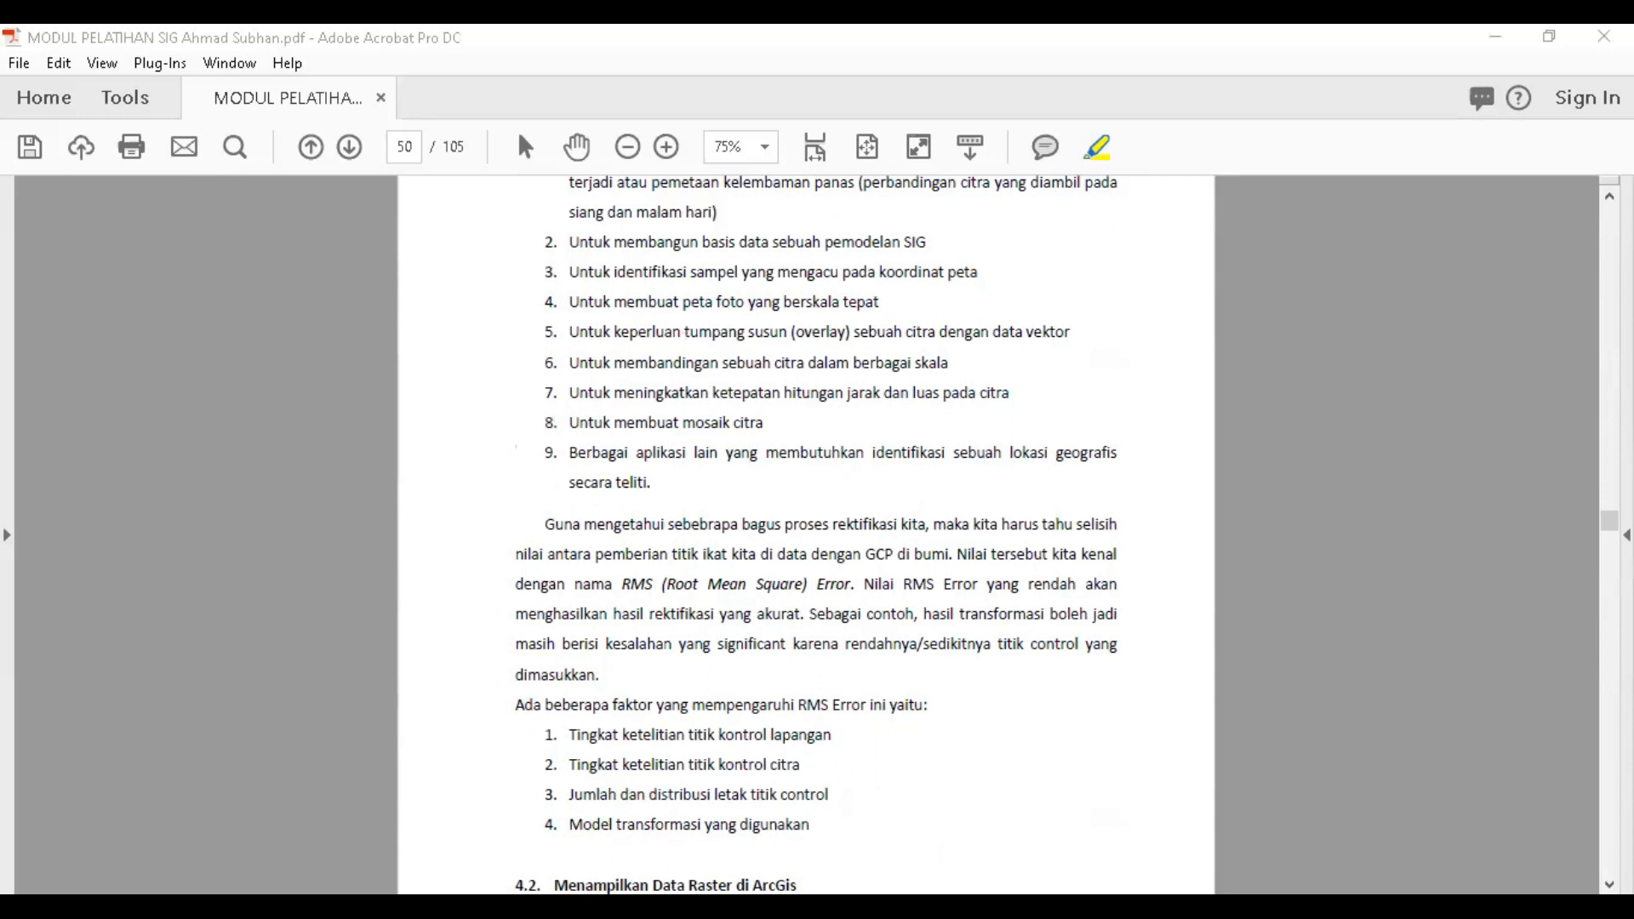
scroll(789, 590, "down", 2)
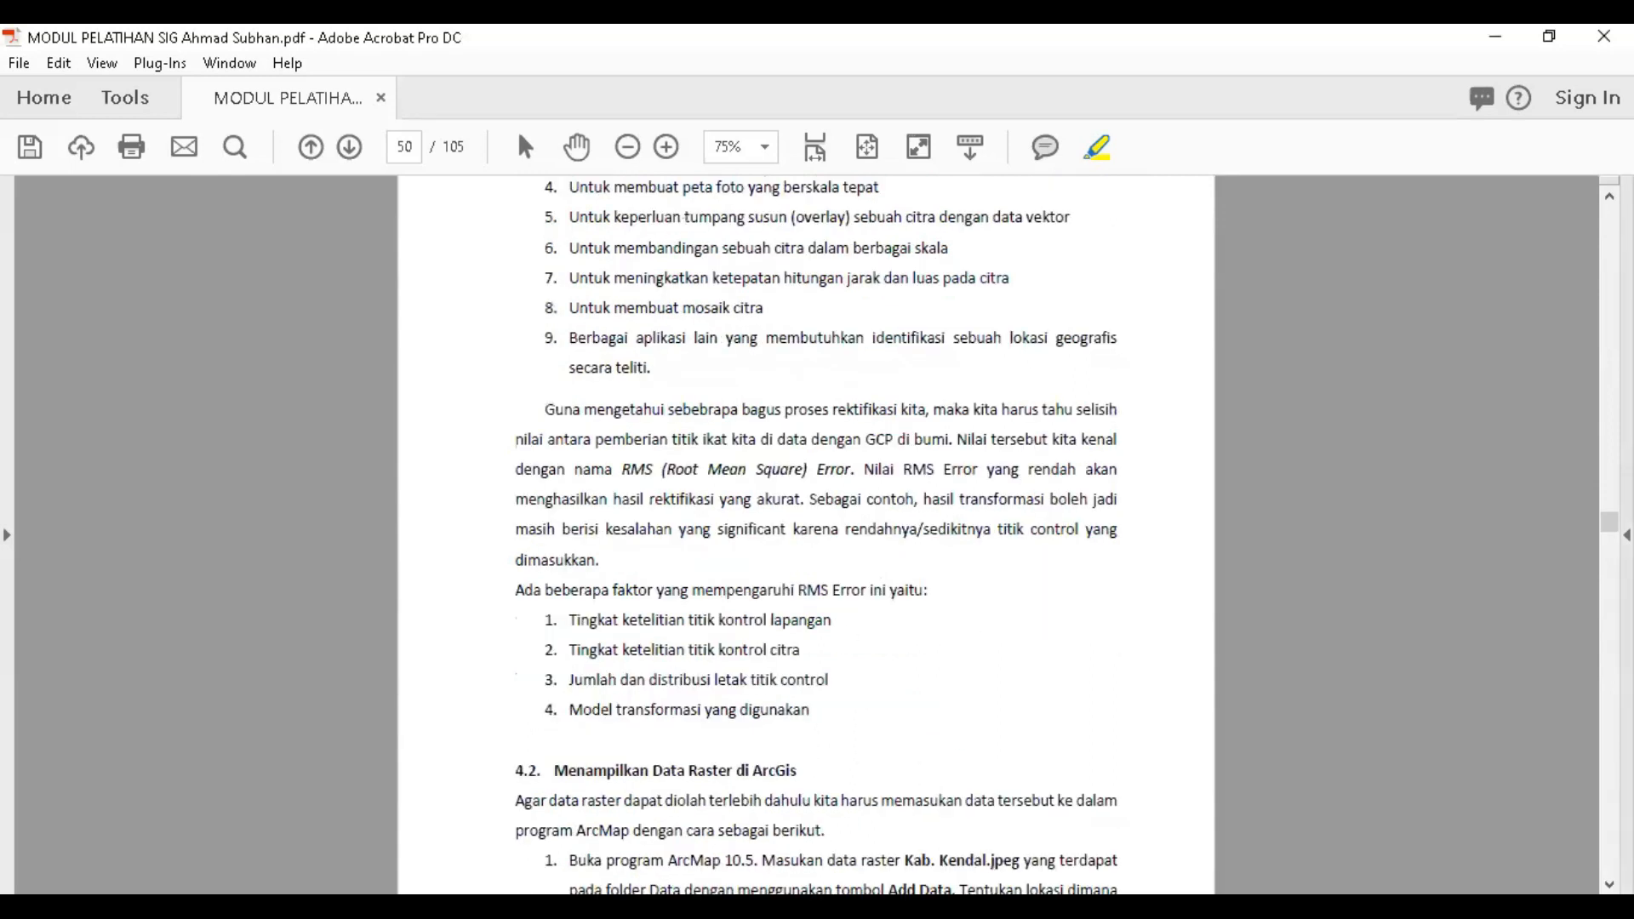
- Return to the module's table of contents and review the chapters from ArcMap and ArcCatalog through map layouting
left_click_drag(1608, 521, 1608, 235)
scroll(881, 452, "down", 10)
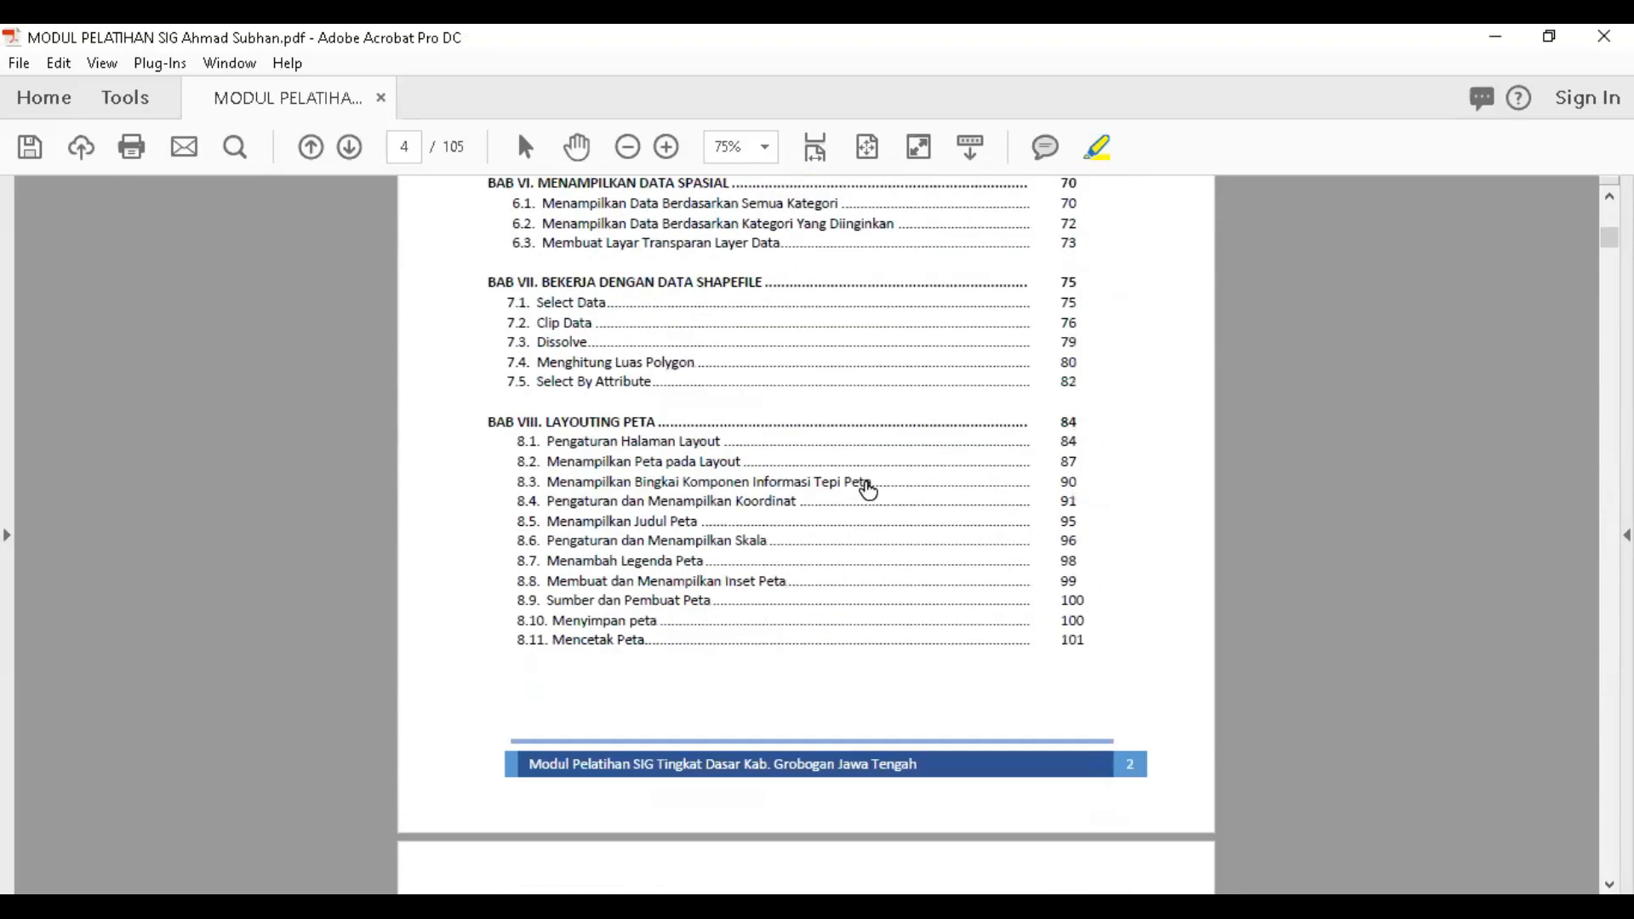
scroll(831, 485, "up", 7)
scroll(646, 493, "up", 5)
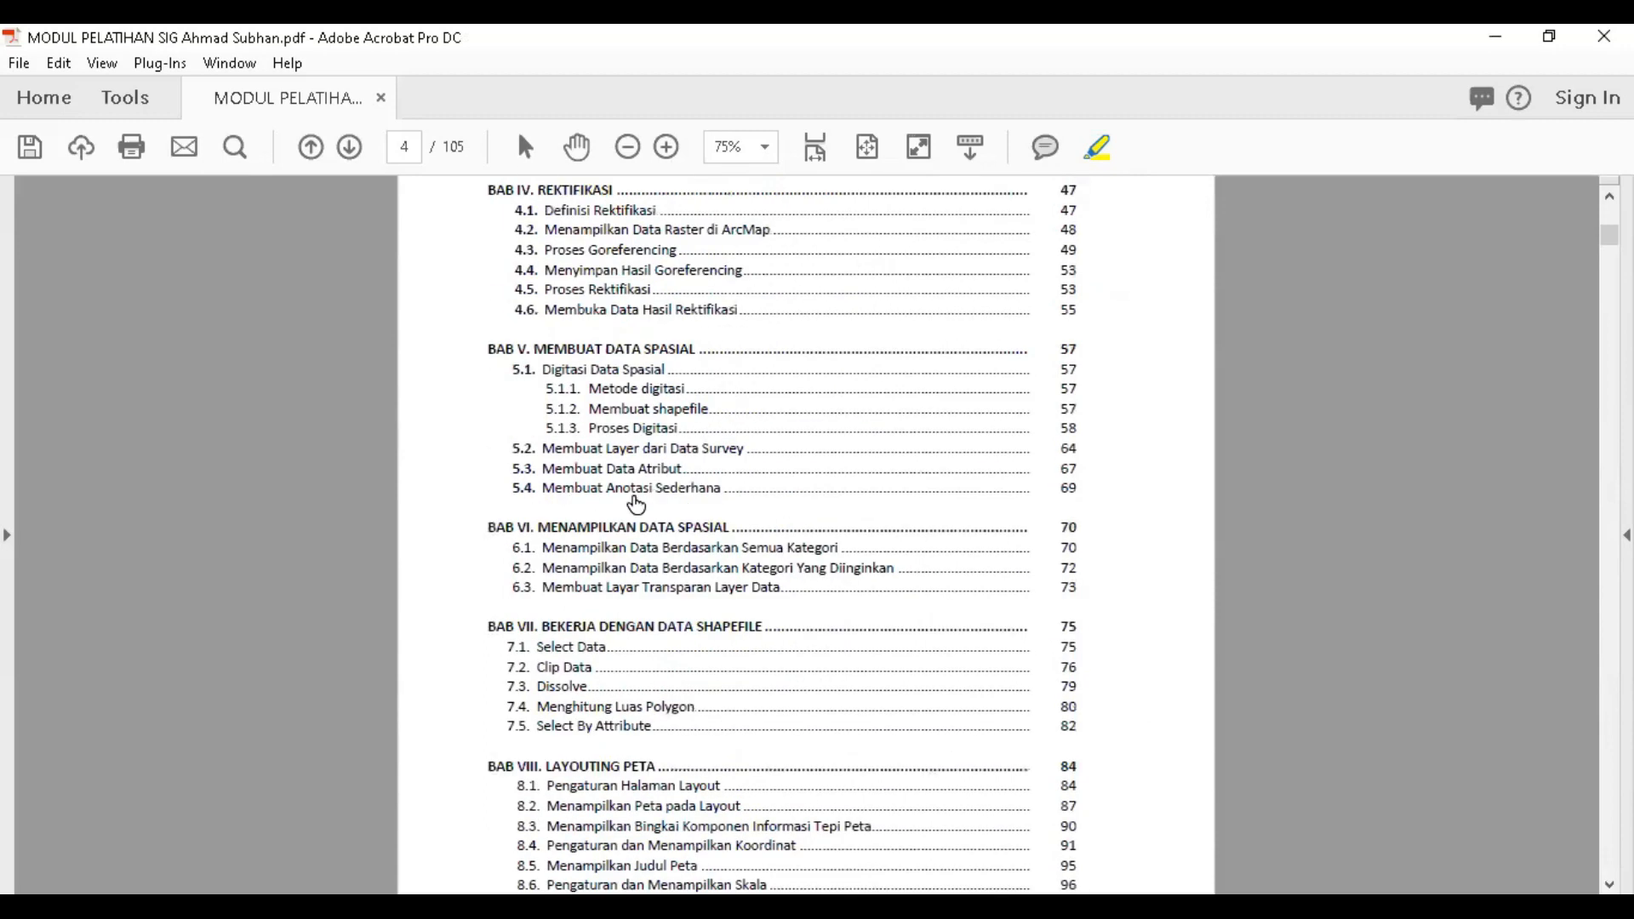
scroll(600, 493, "up", 5)
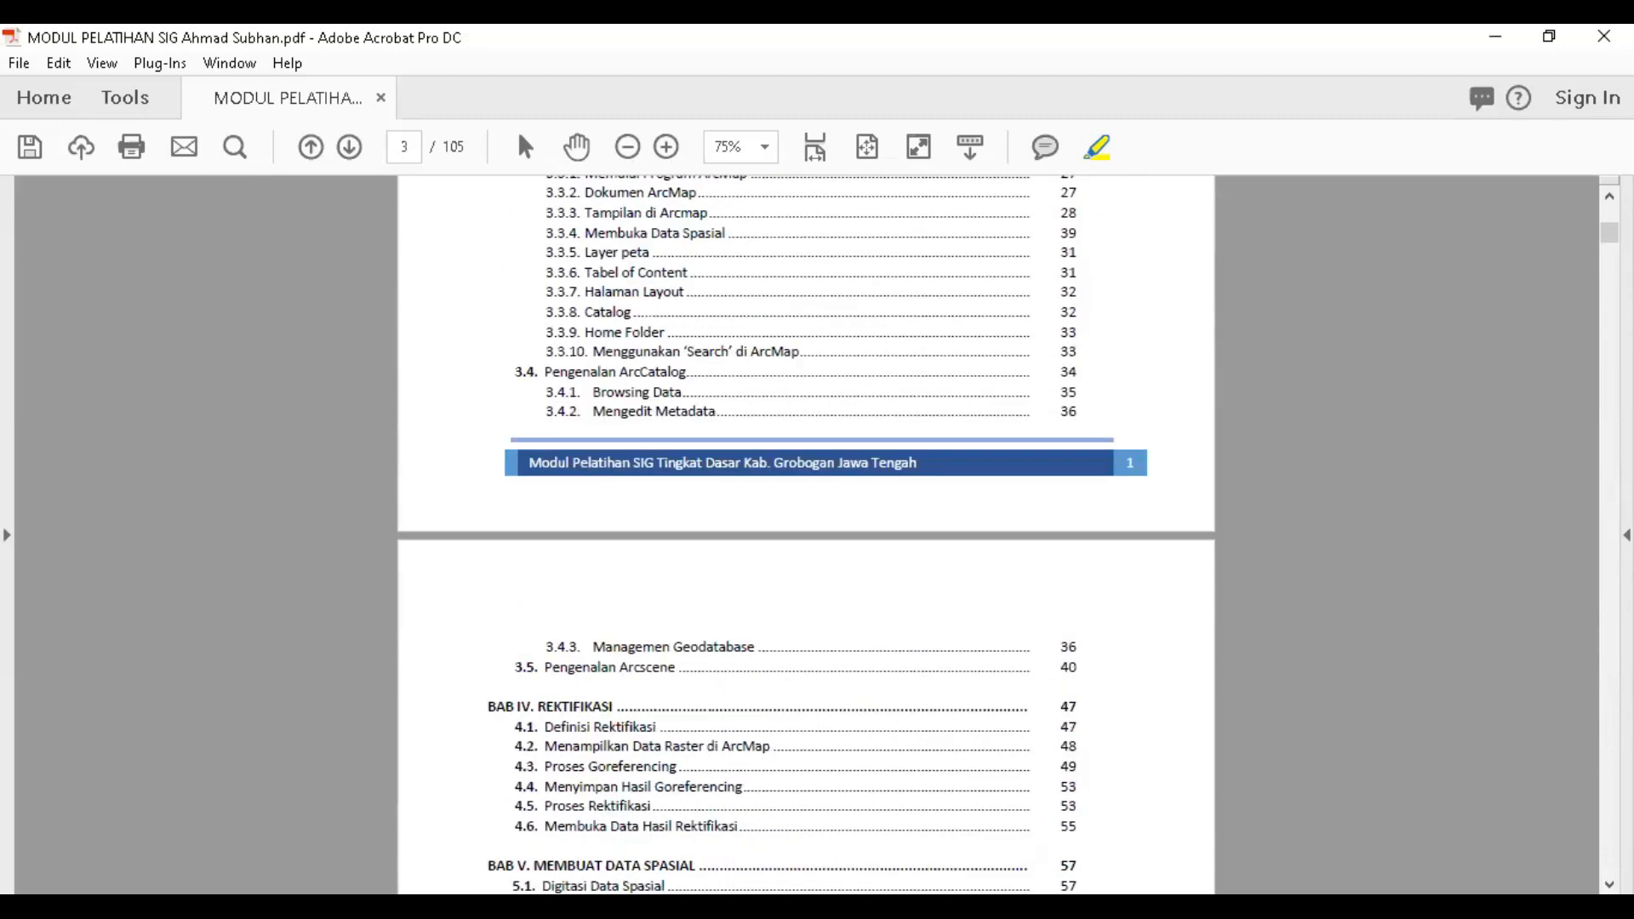
- Switch to ArcMap, launch ArcGlobe from it, dismiss the getting-started dialog and maximize the globe window
key("alt+Tab")
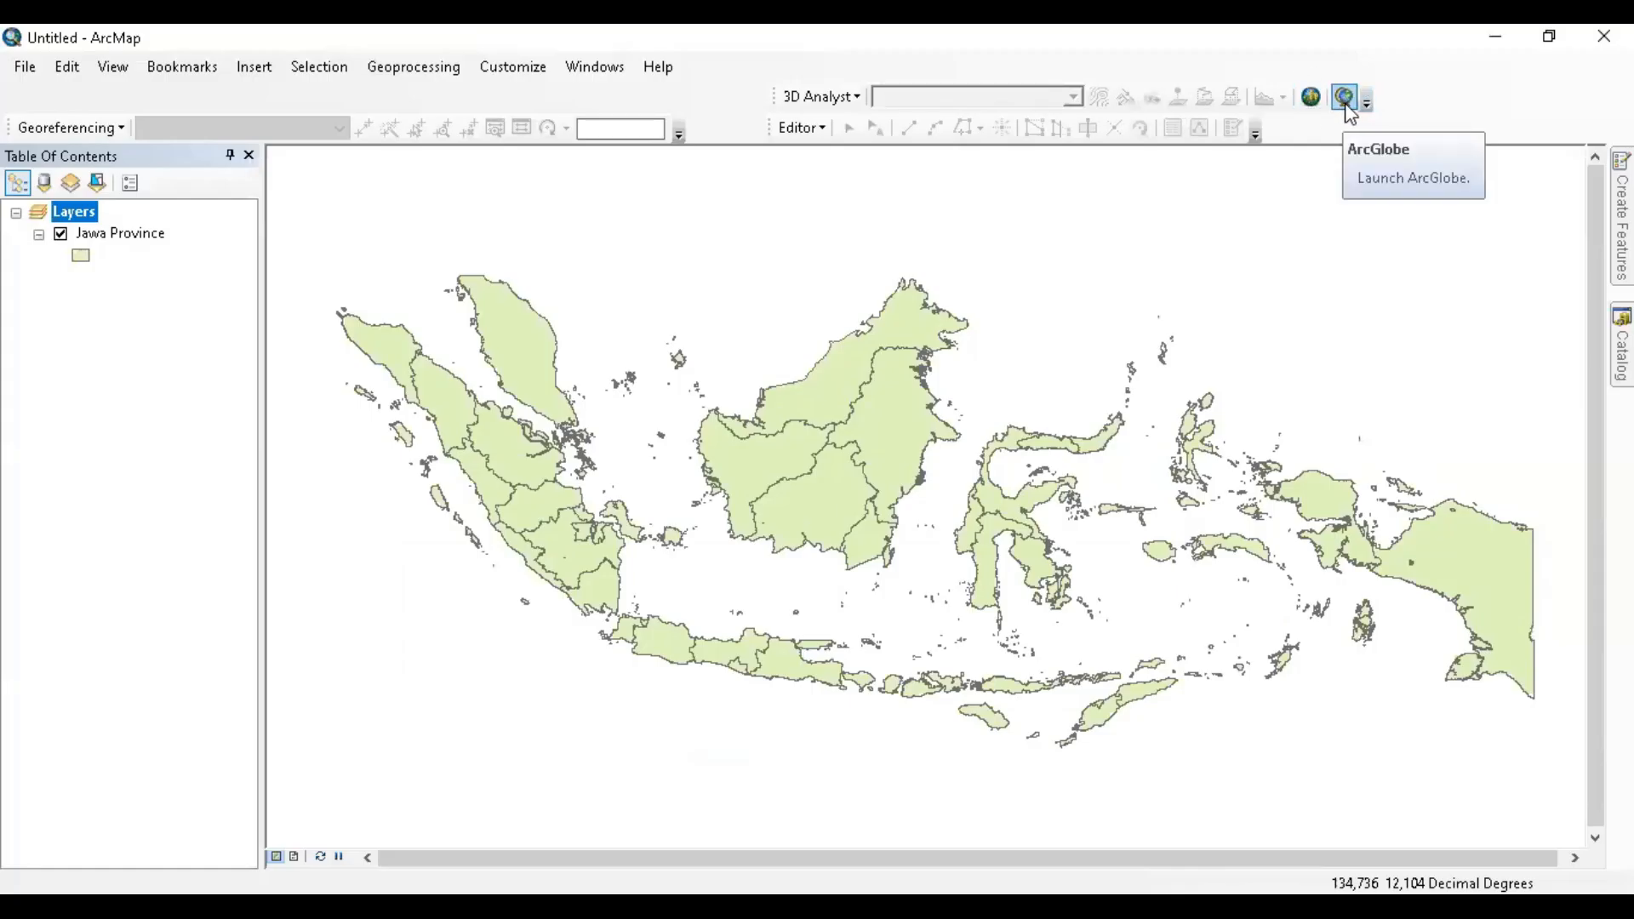
left_click(1348, 109)
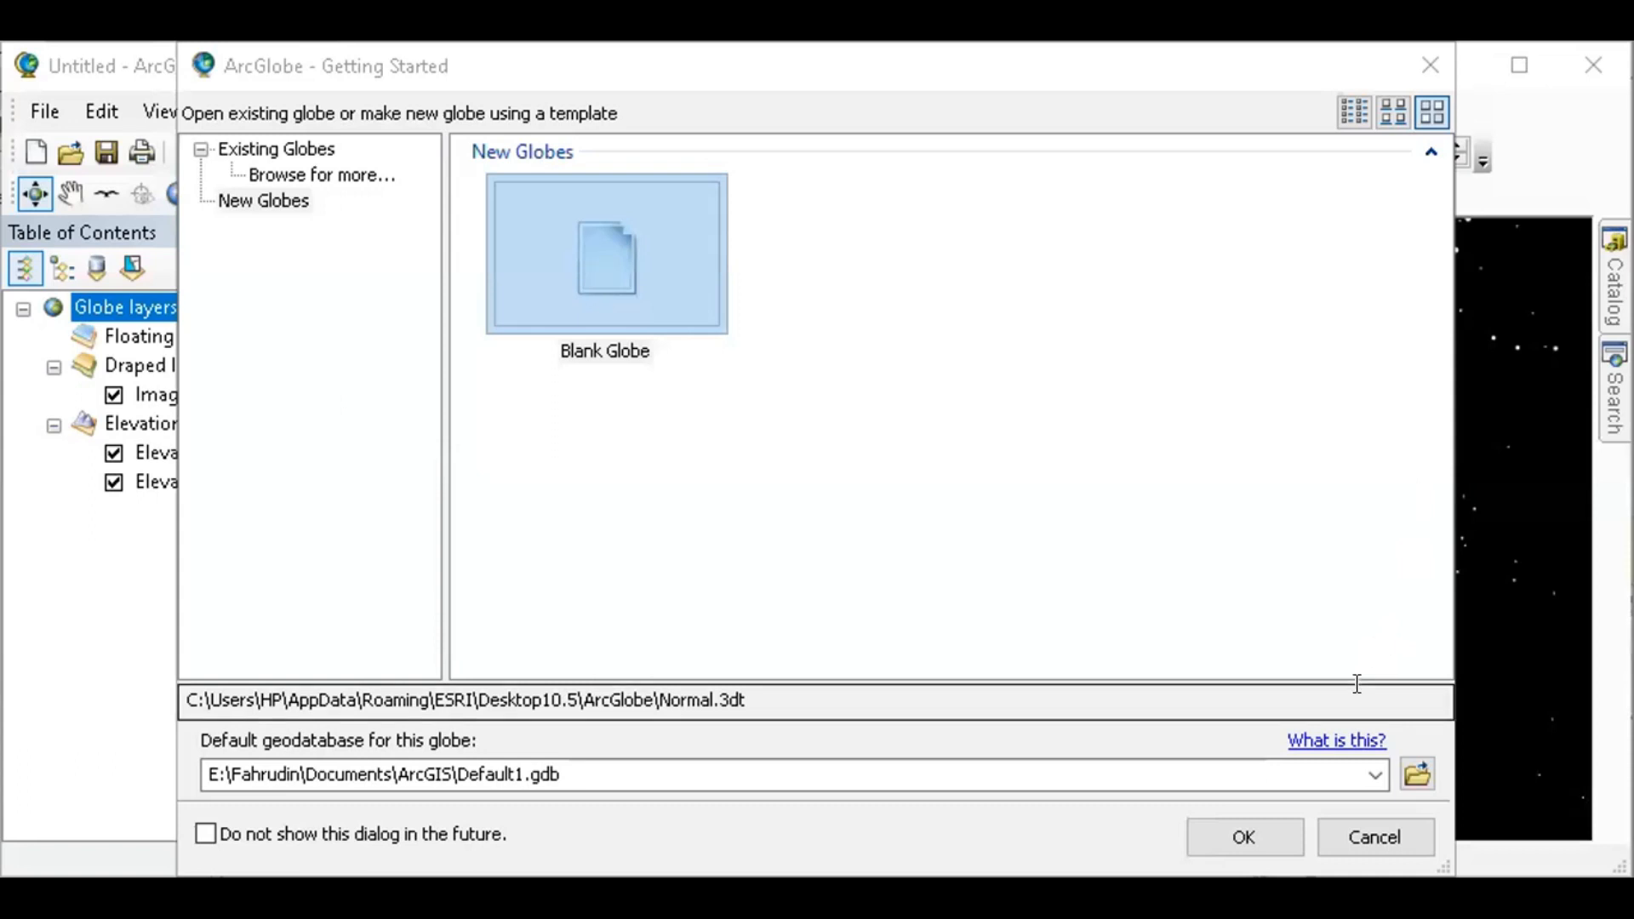
left_click(1374, 837)
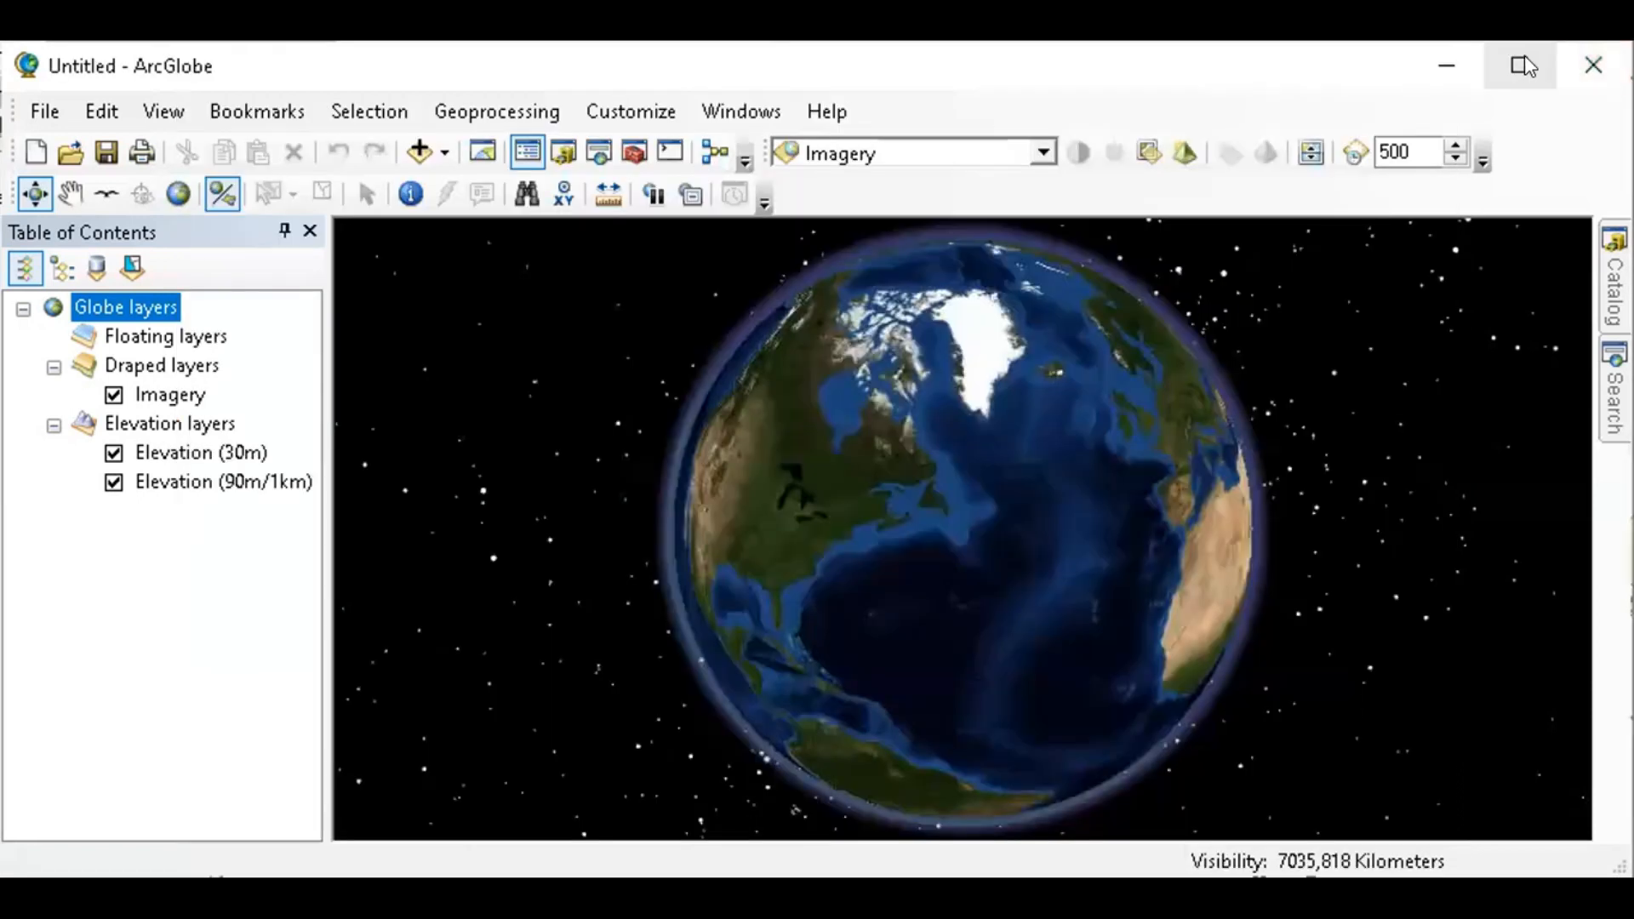
left_click(1523, 61)
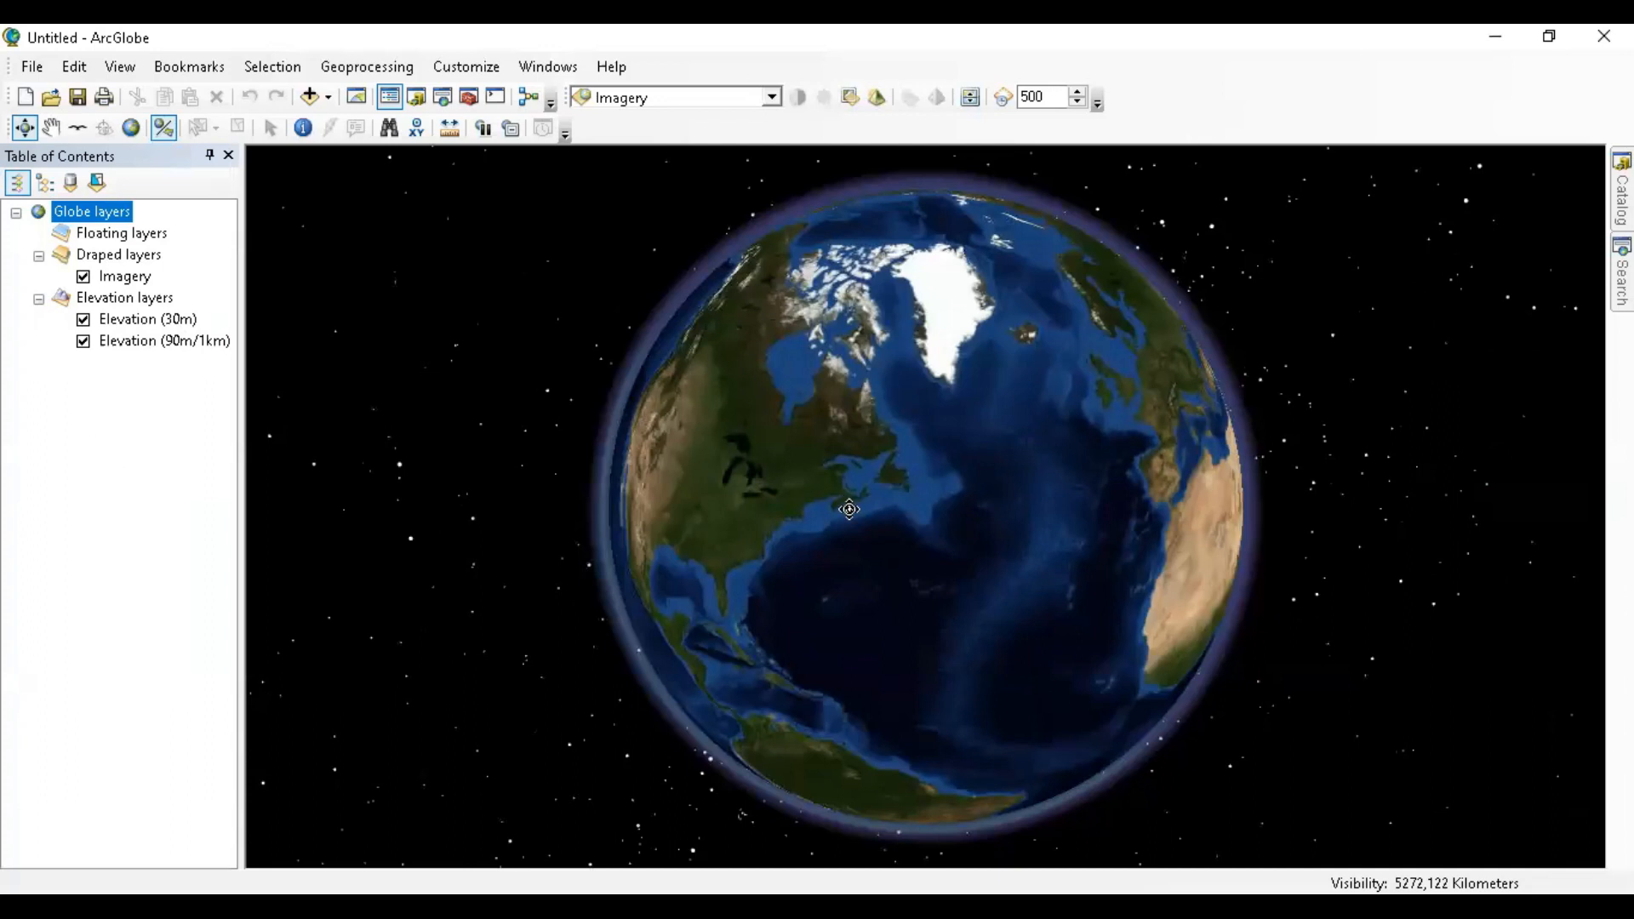
- Rotate the globe from the Atlantic to Indonesia and examine the island of Java up close
left_click_drag(1016, 642, 483, 616)
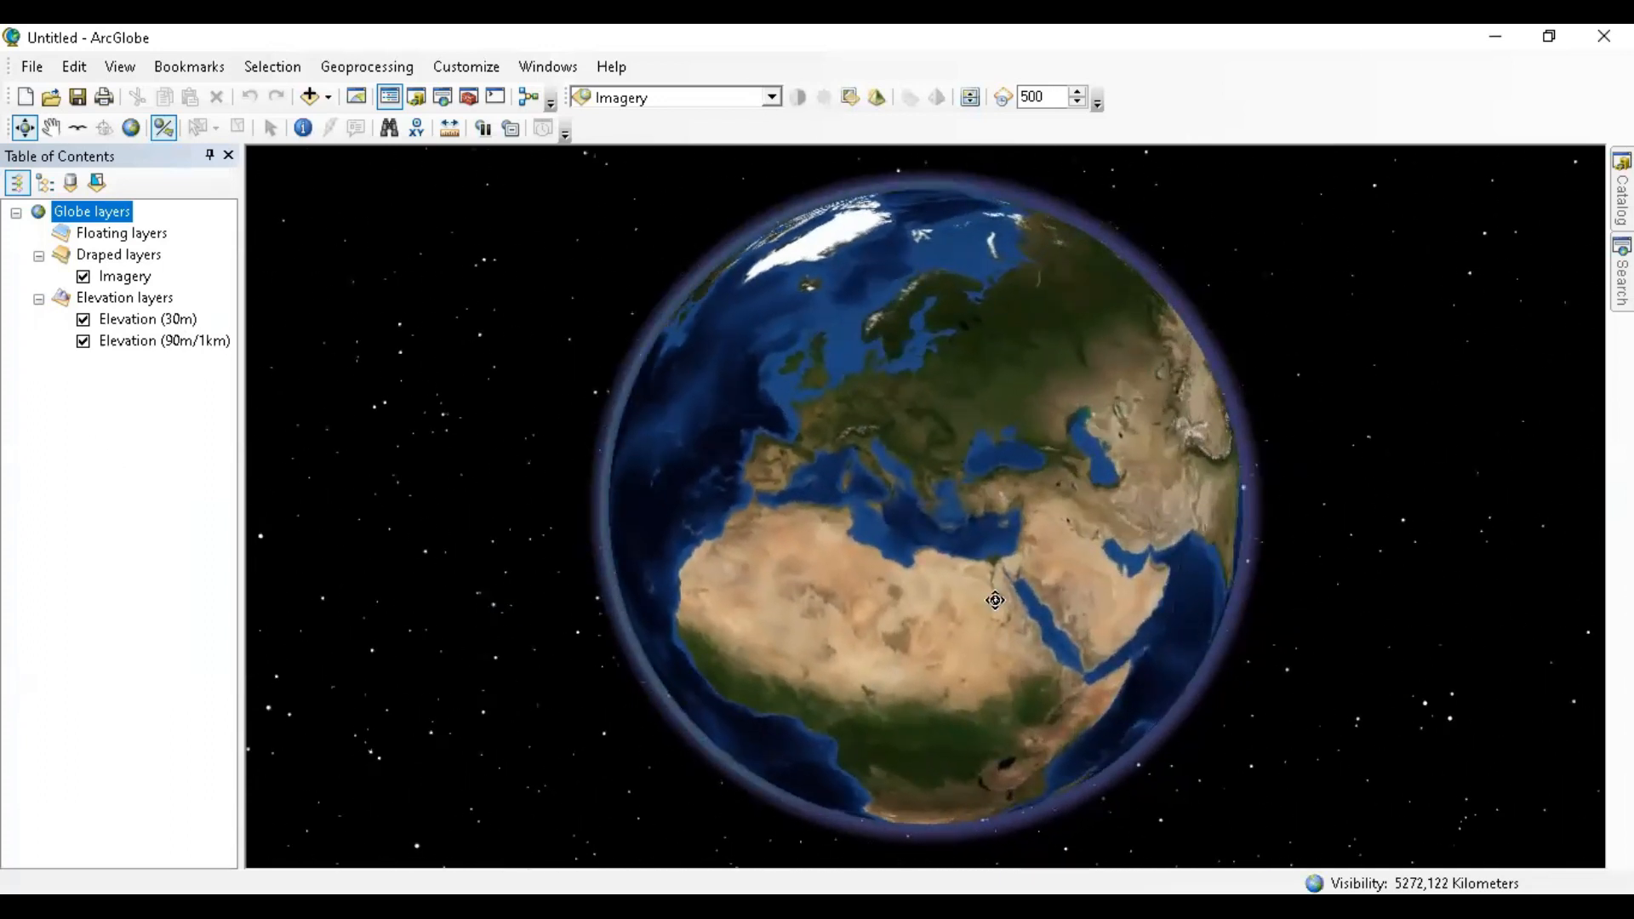
left_click_drag(994, 600, 475, 542)
left_click_drag(966, 549, 596, 523)
left_click_drag(911, 533, 1080, 451)
scroll(881, 553, "down", 2)
scroll(882, 553, "up", 5)
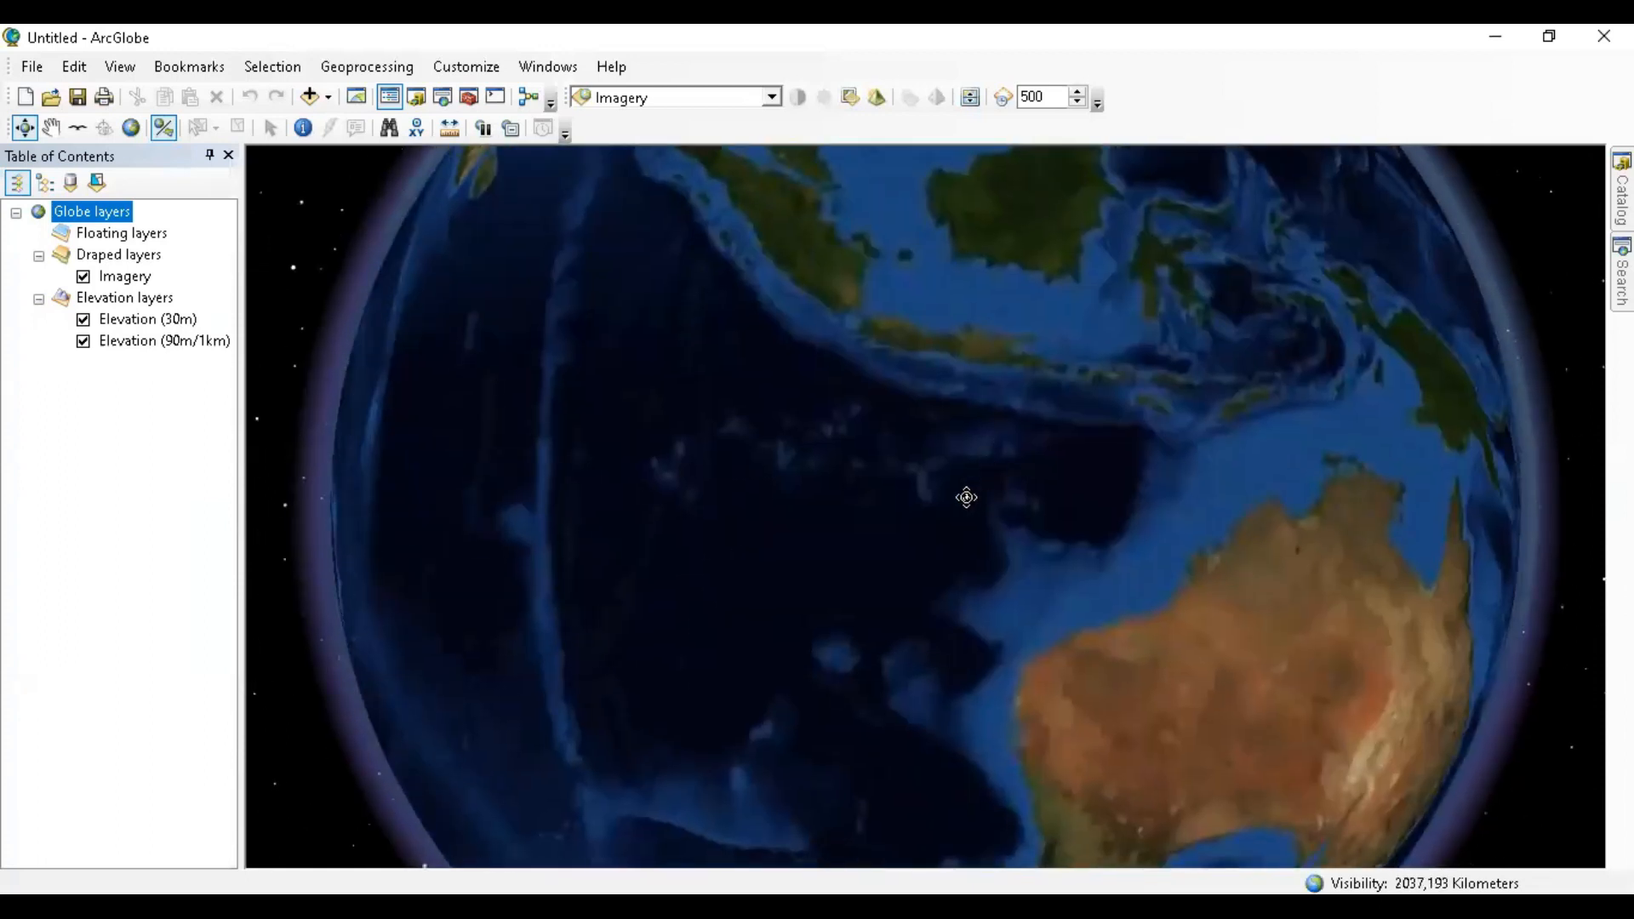
left_click_drag(957, 419, 948, 503)
scroll(948, 534, "down", 1)
scroll(948, 532, "up", 2)
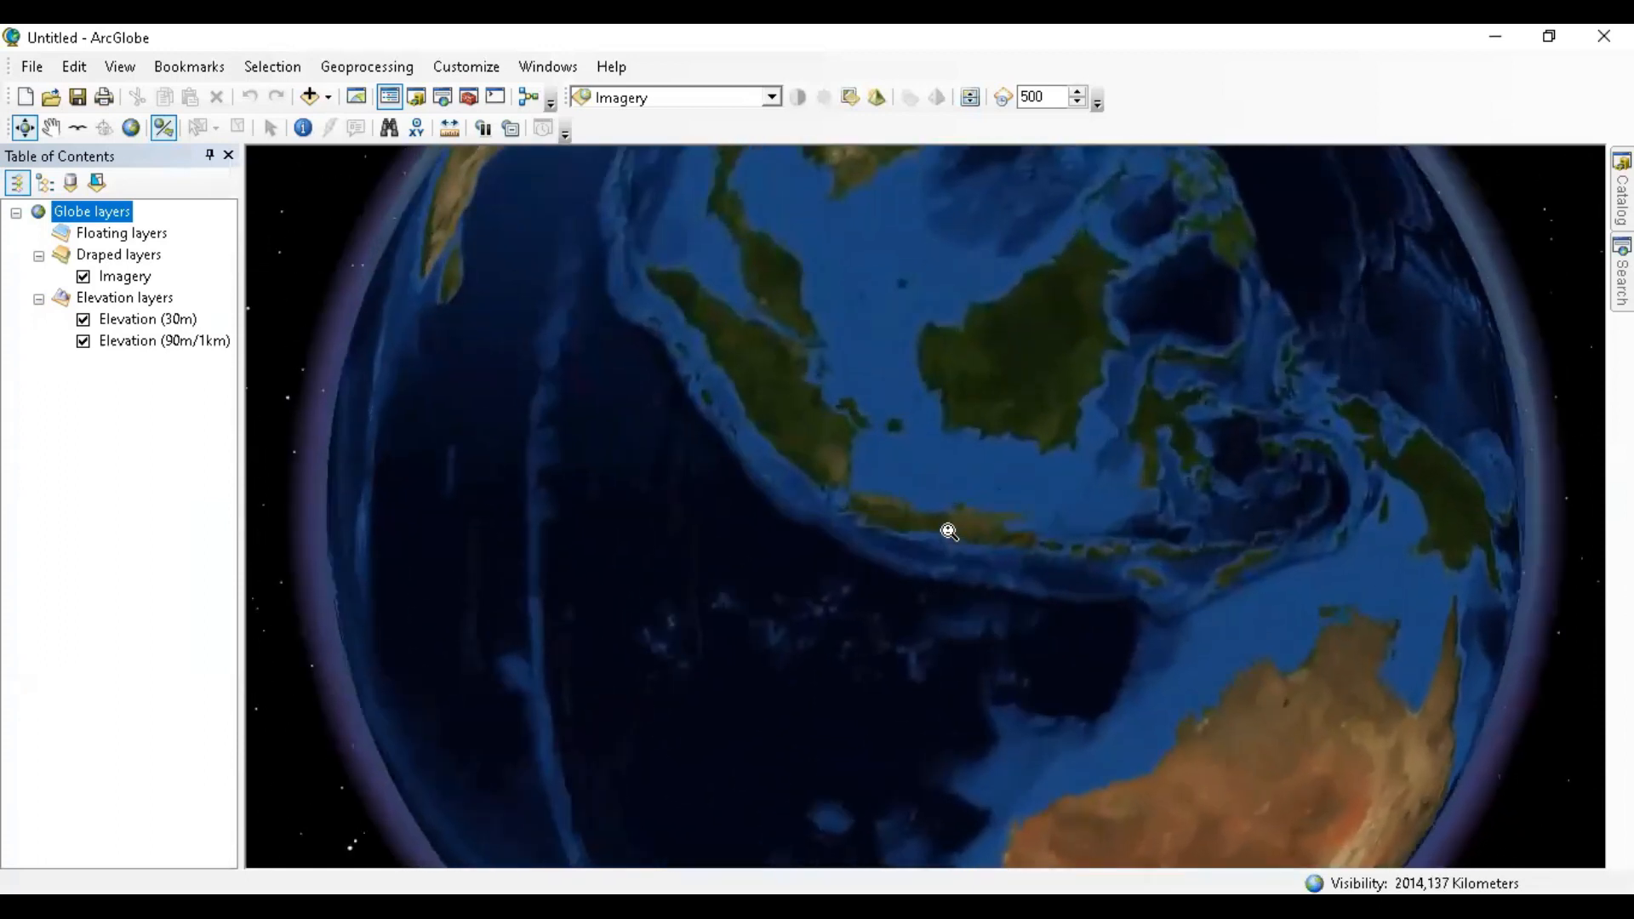
scroll(949, 532, "up", 4)
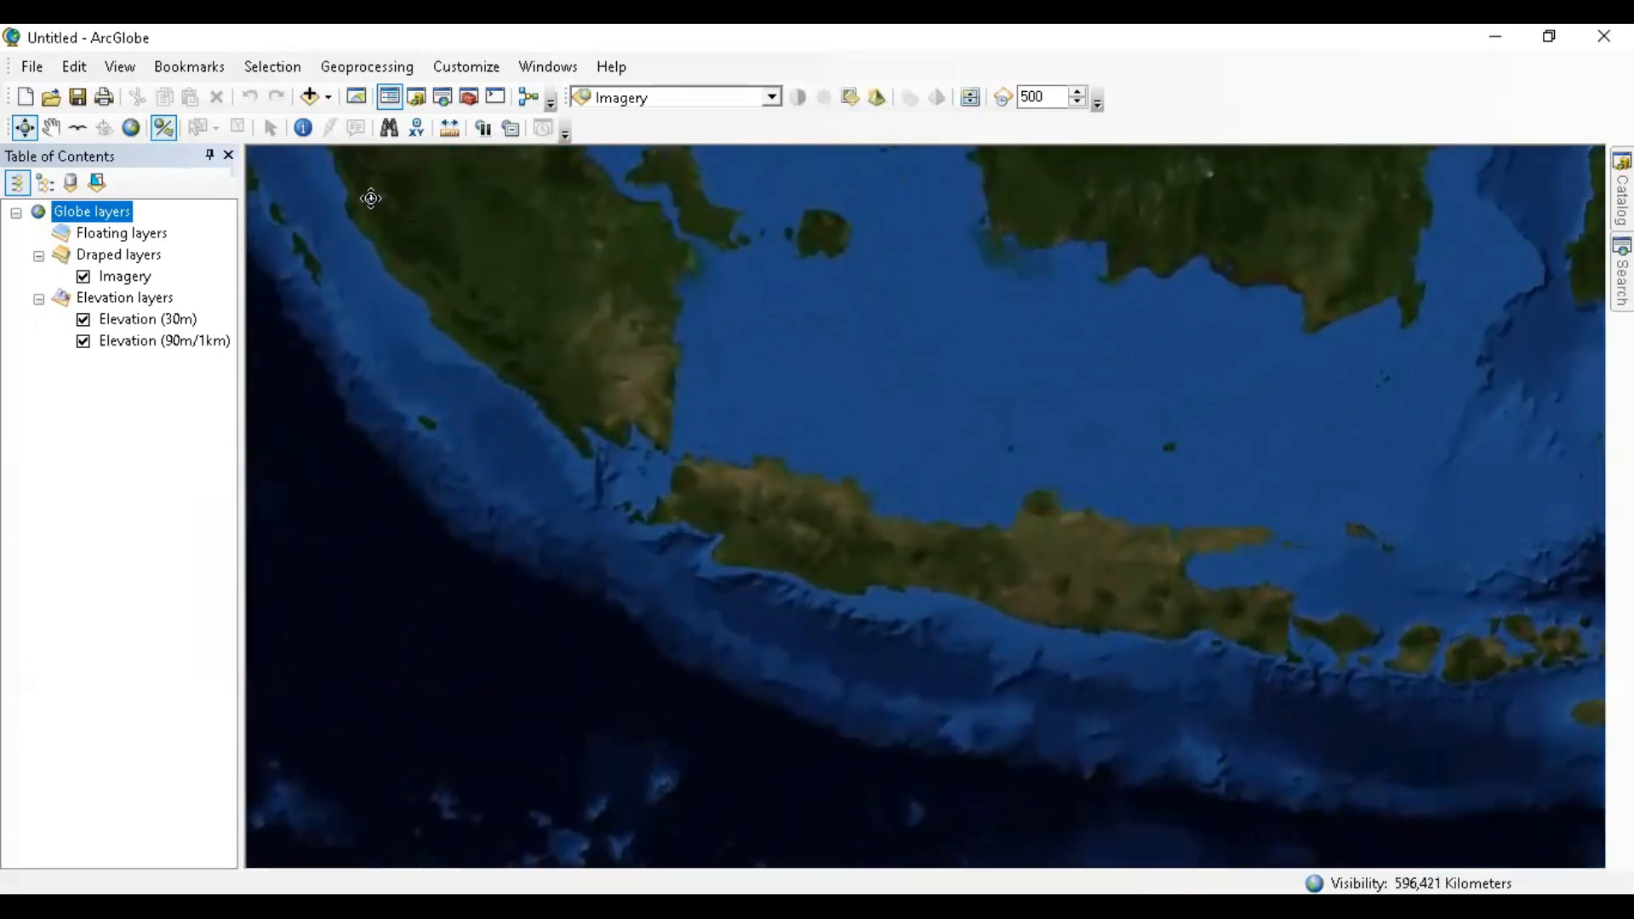
scroll(924, 500, "up", 1)
scroll(923, 501, "up", 2)
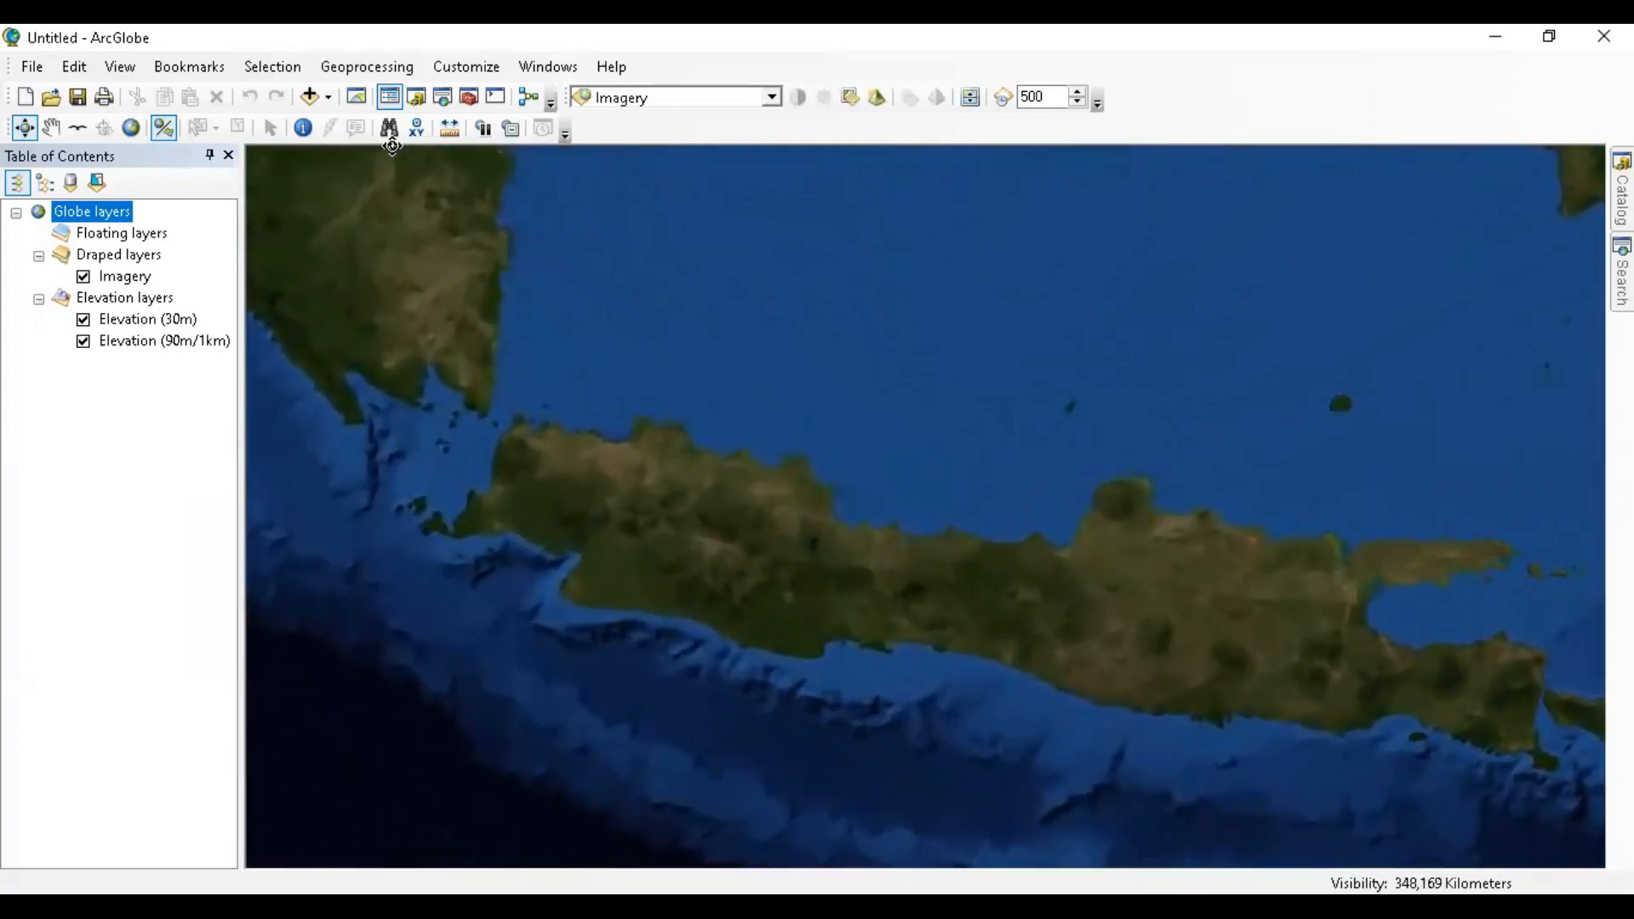
- Add the Jawa Province.shp shapefile from the Database Peta folder to the globe, keeping the wizard's default scale and visibility range
left_click(309, 98)
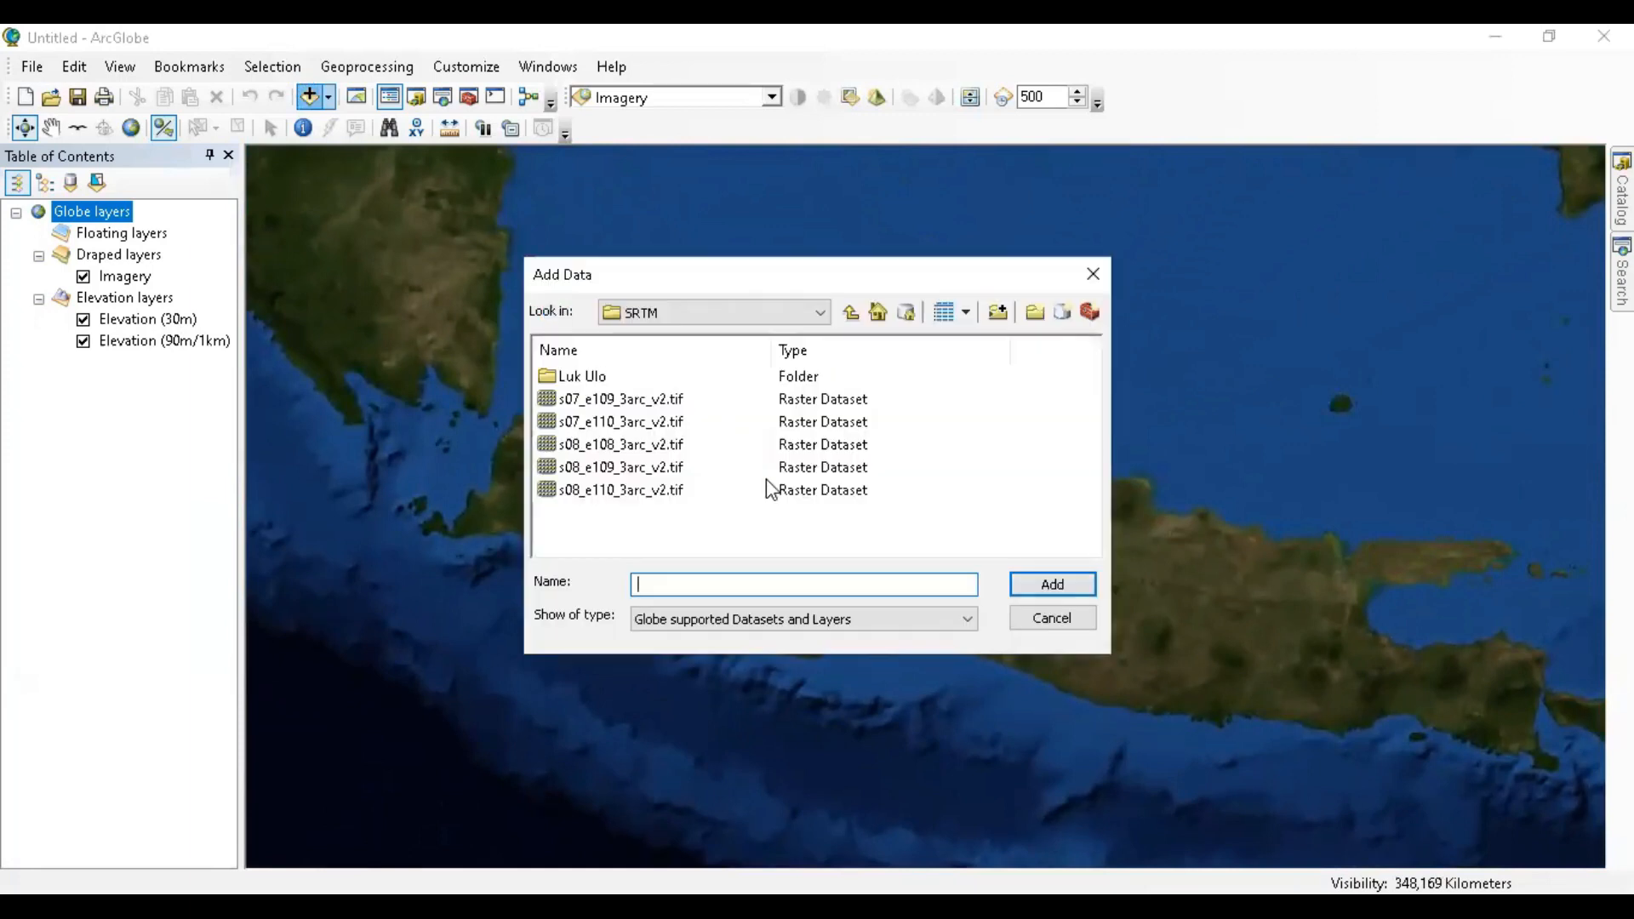
left_click(851, 312)
scroll(751, 517, "down", 2)
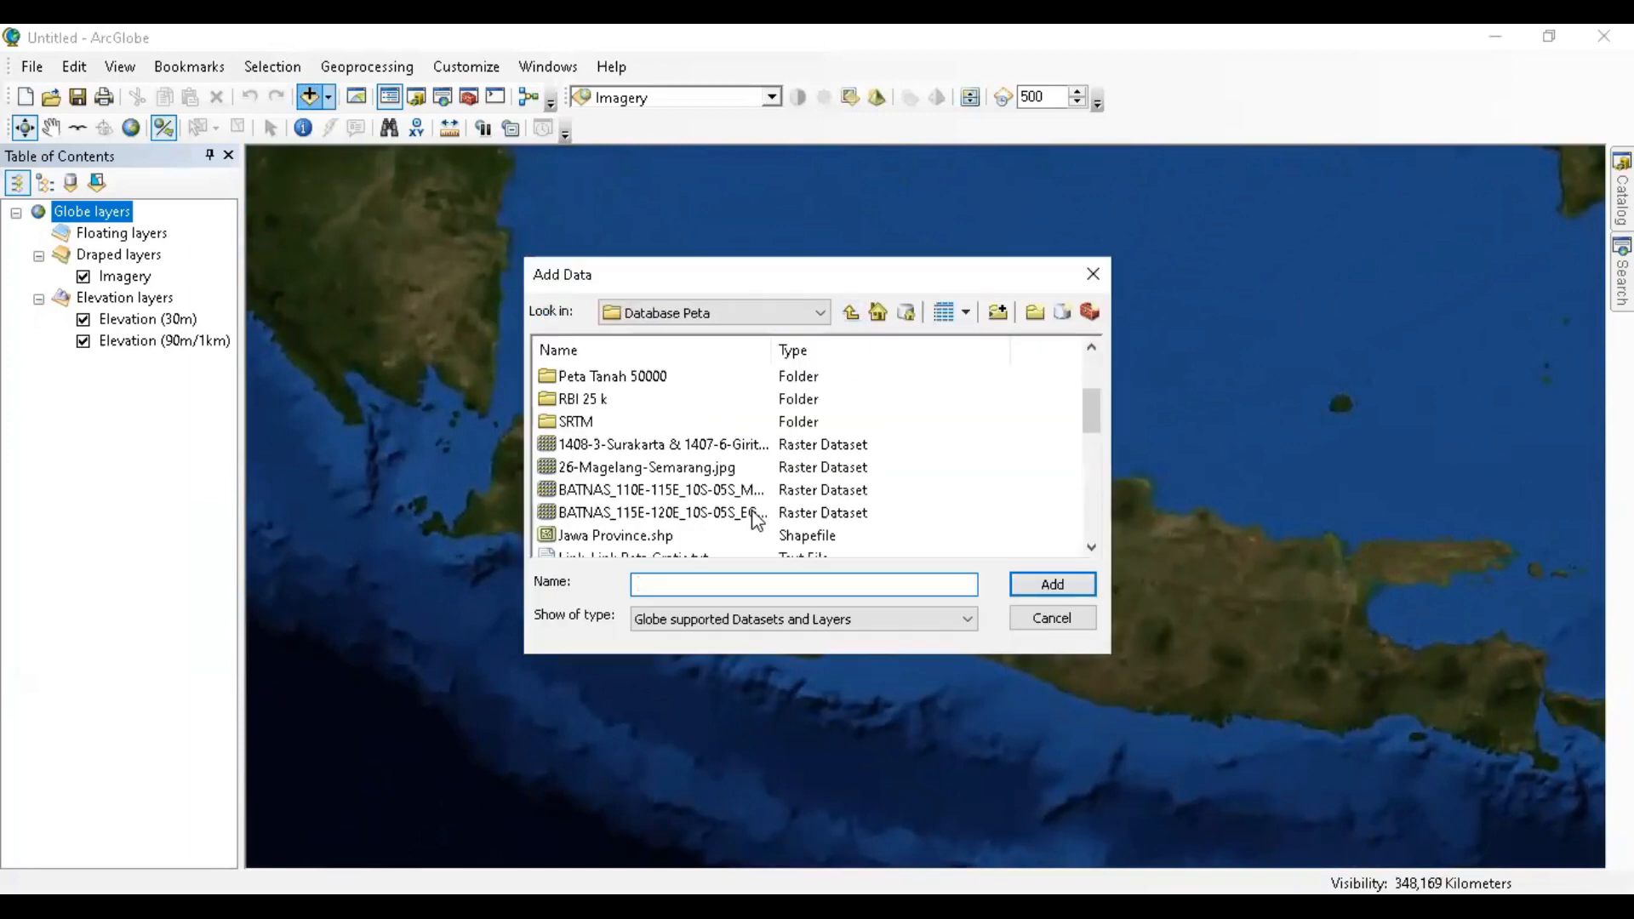
left_click(638, 536)
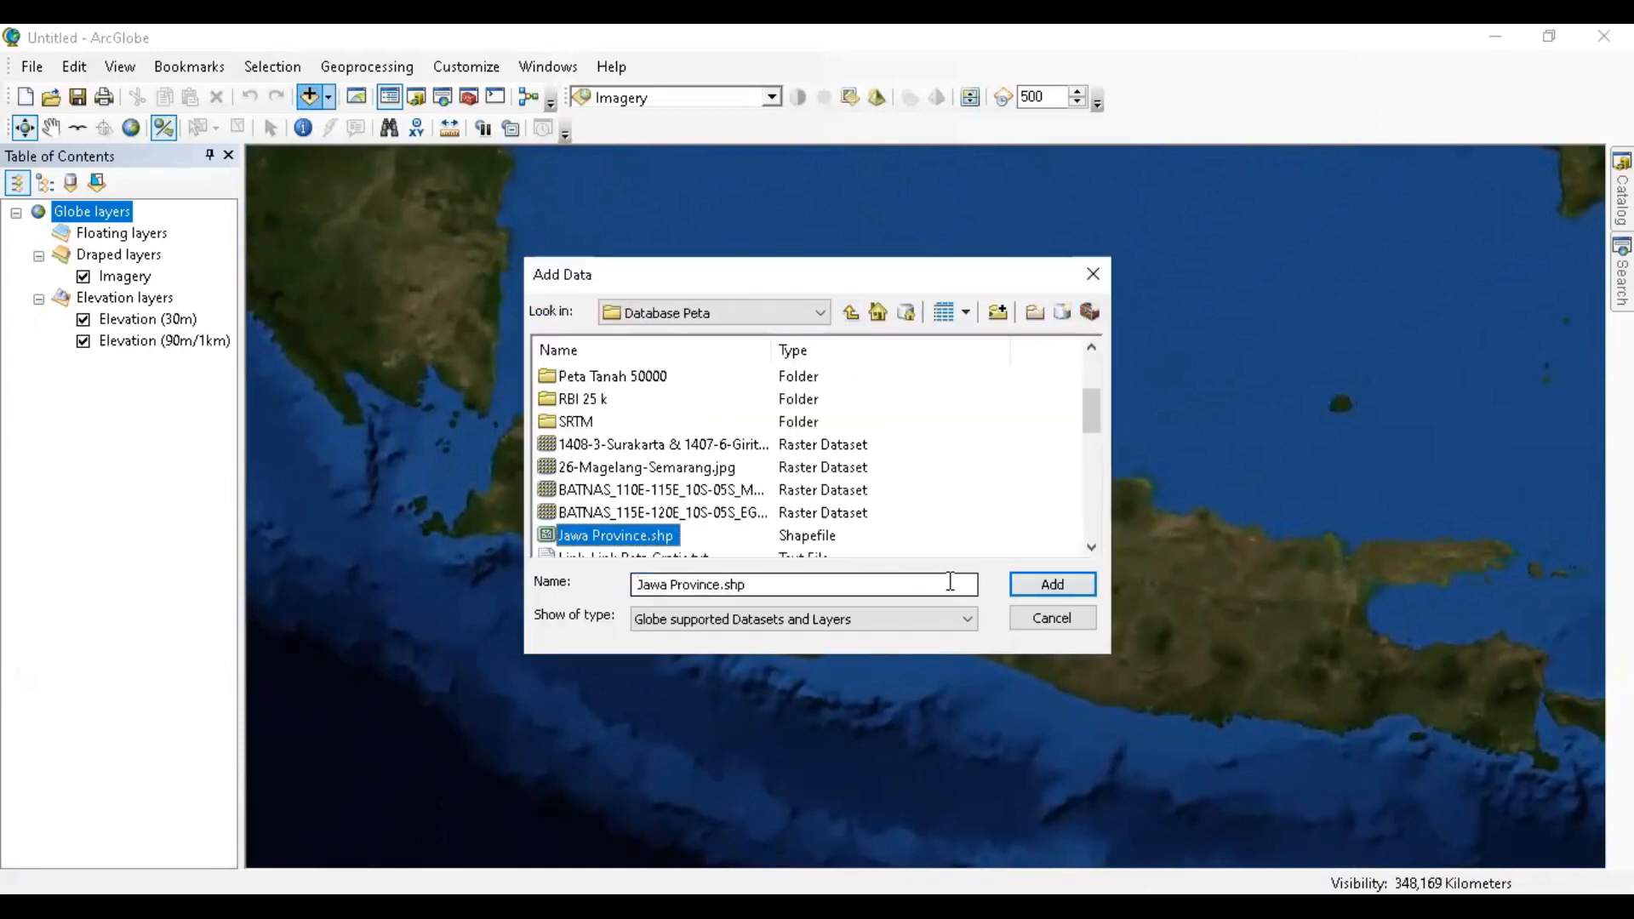
left_click(1039, 587)
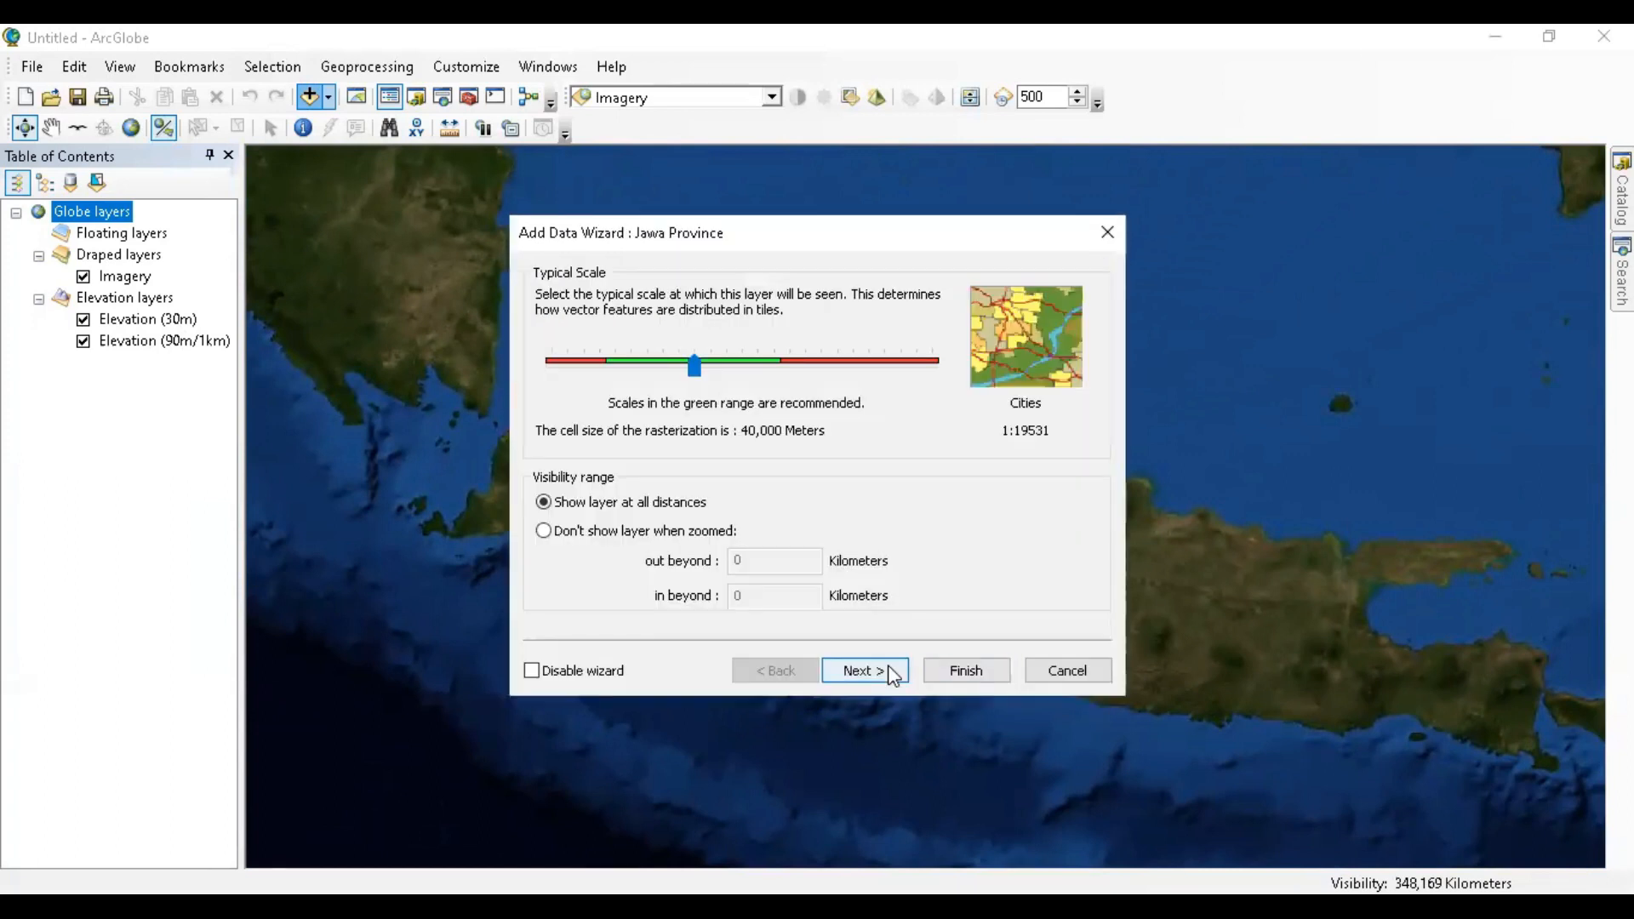
left_click(885, 671)
left_click(944, 671)
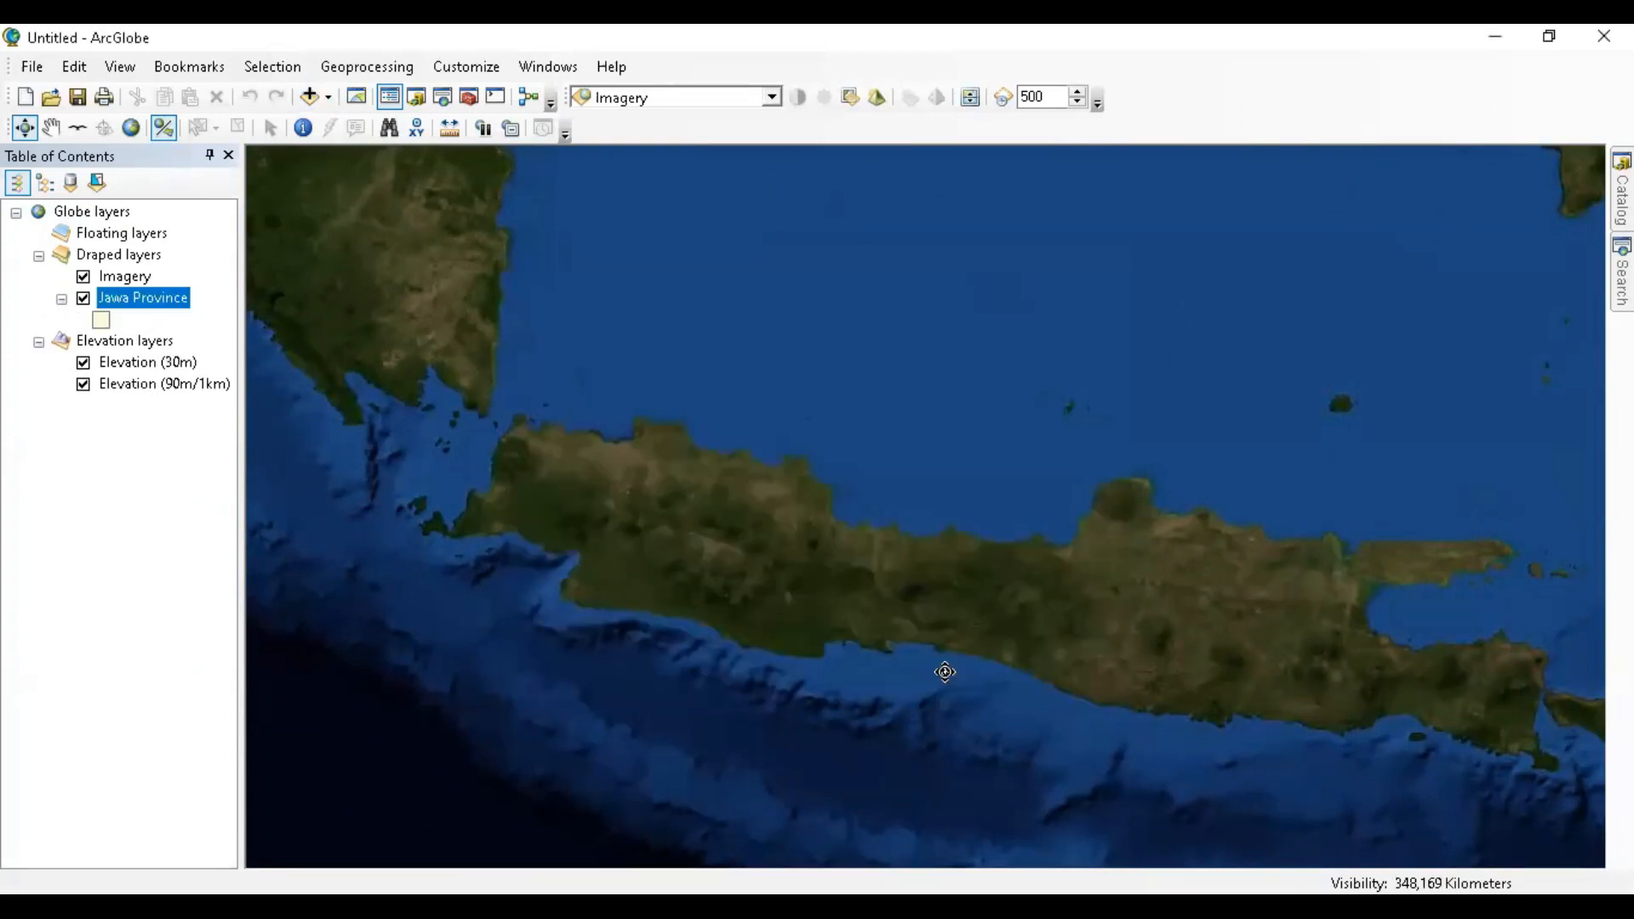
- Zoom to the Jawa Province layer and inspect Indonesia and Java on the globe for the province polygons
right_click(175, 304)
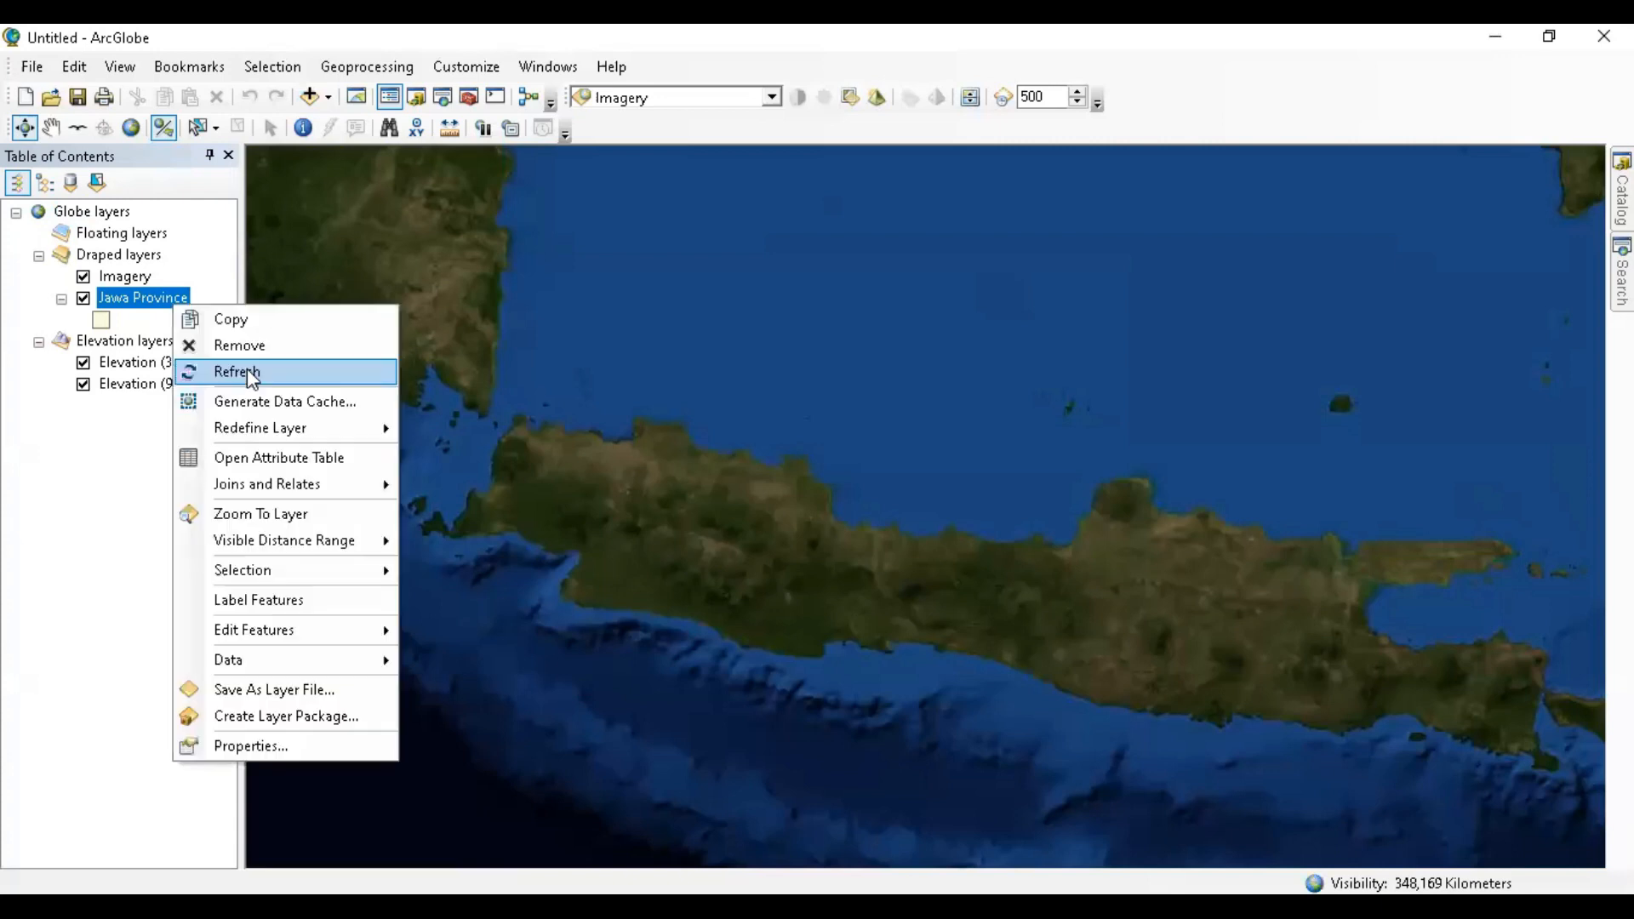
left_click(298, 514)
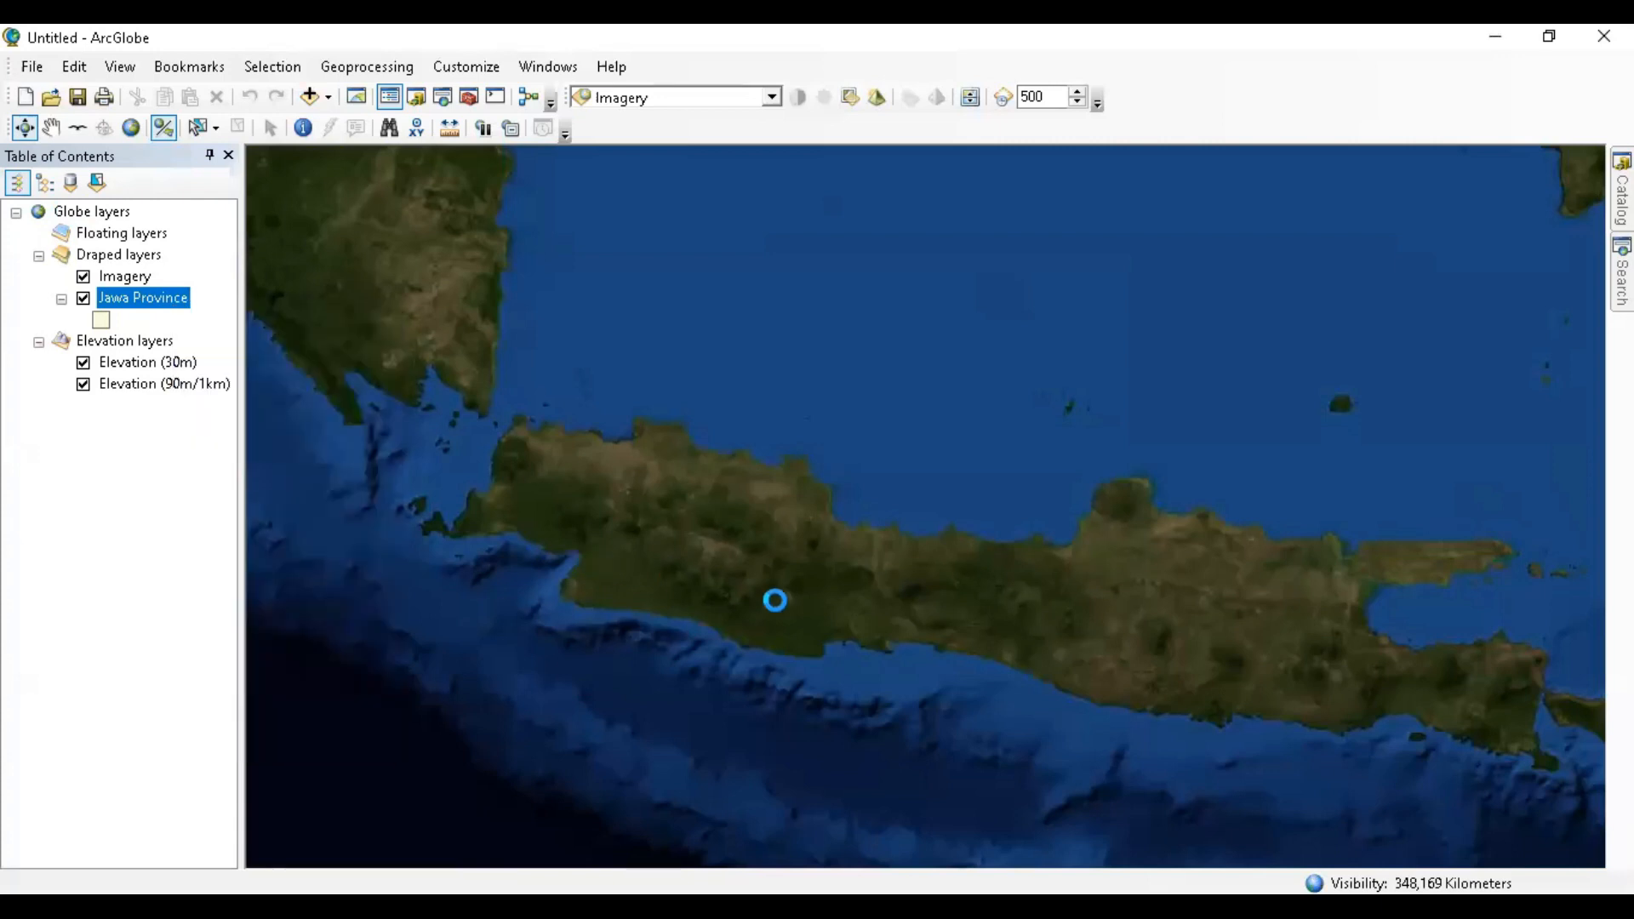
scroll(776, 600, "down", 5)
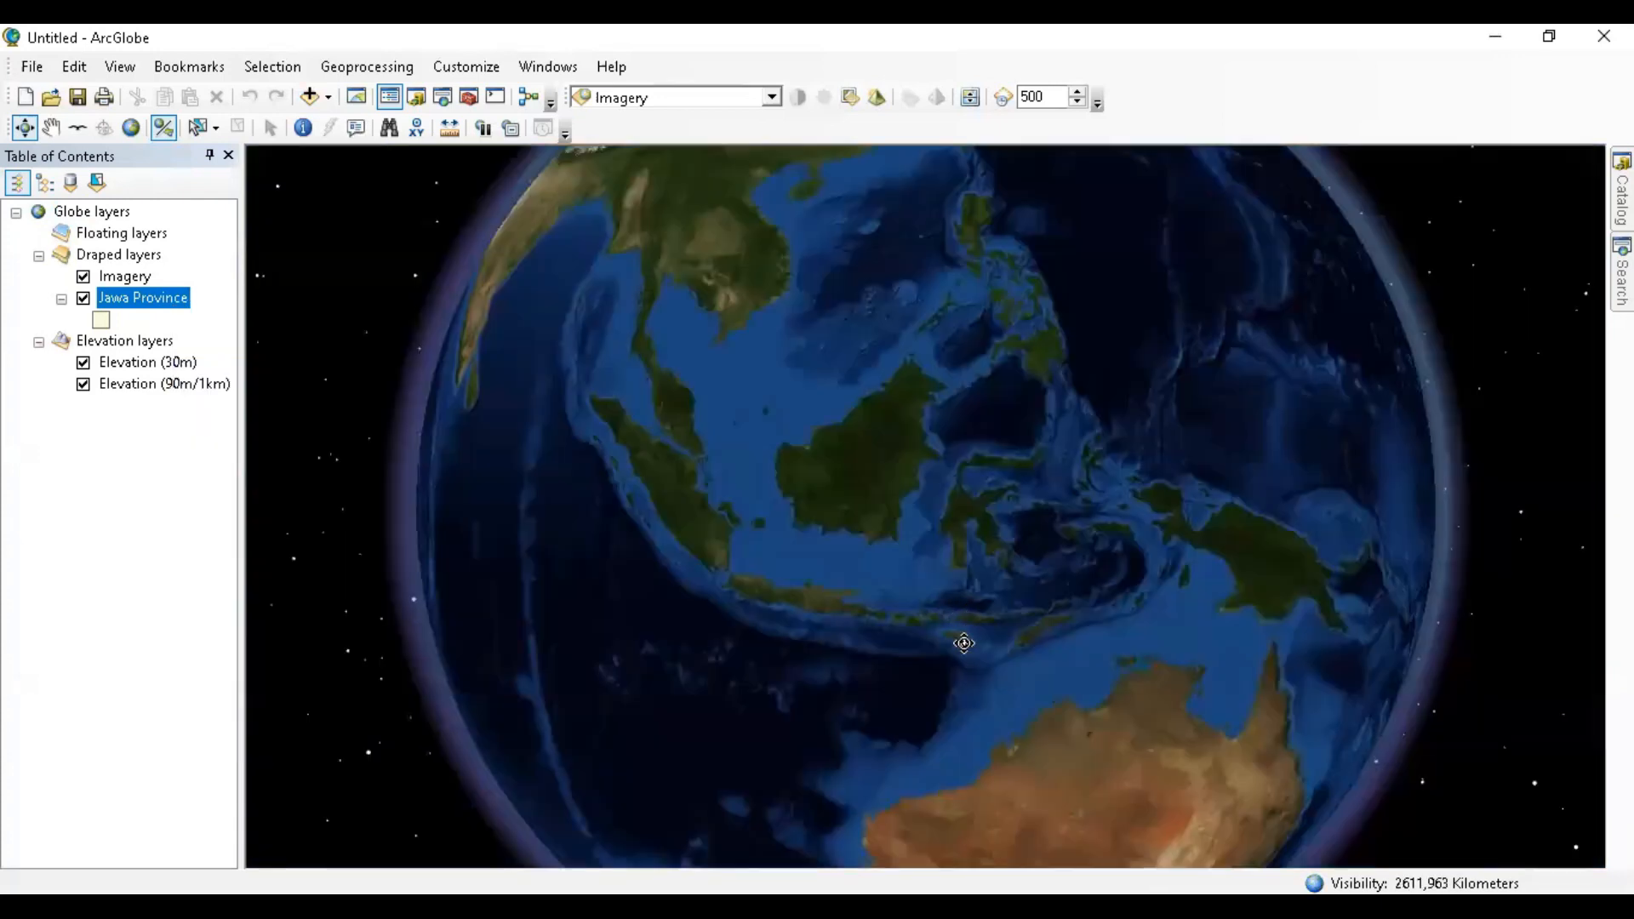
scroll(849, 630, "up", 3)
scroll(791, 643, "up", 2)
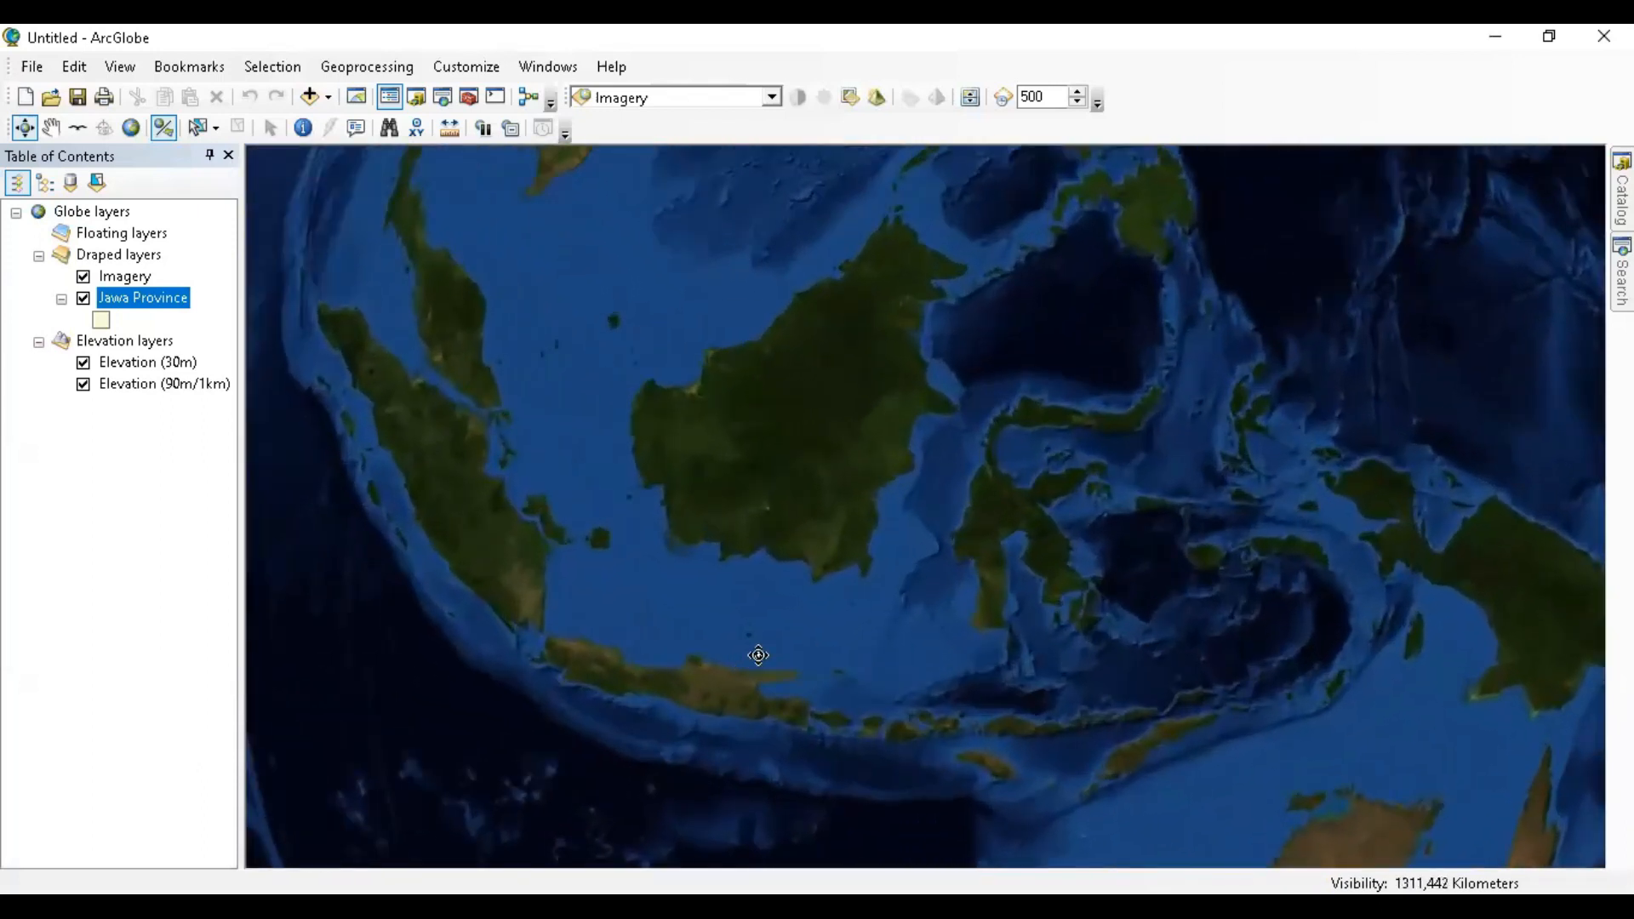
left_click_drag(758, 650, 831, 576)
scroll(745, 578, "up", 4)
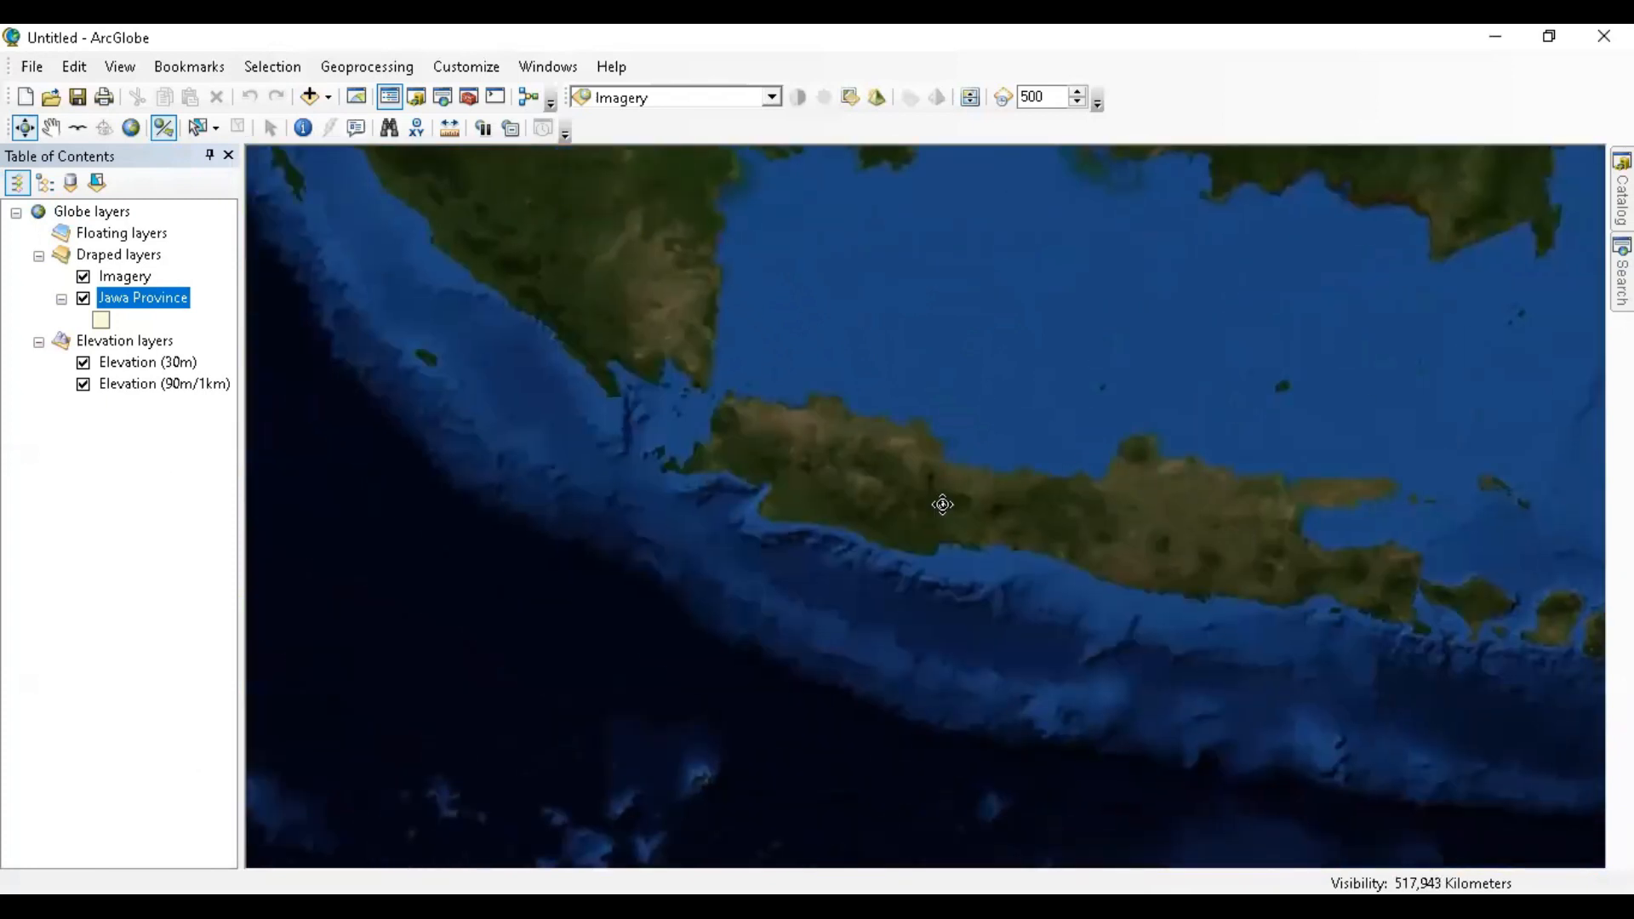
scroll(944, 492, "up", 4)
scroll(961, 486, "up", 3)
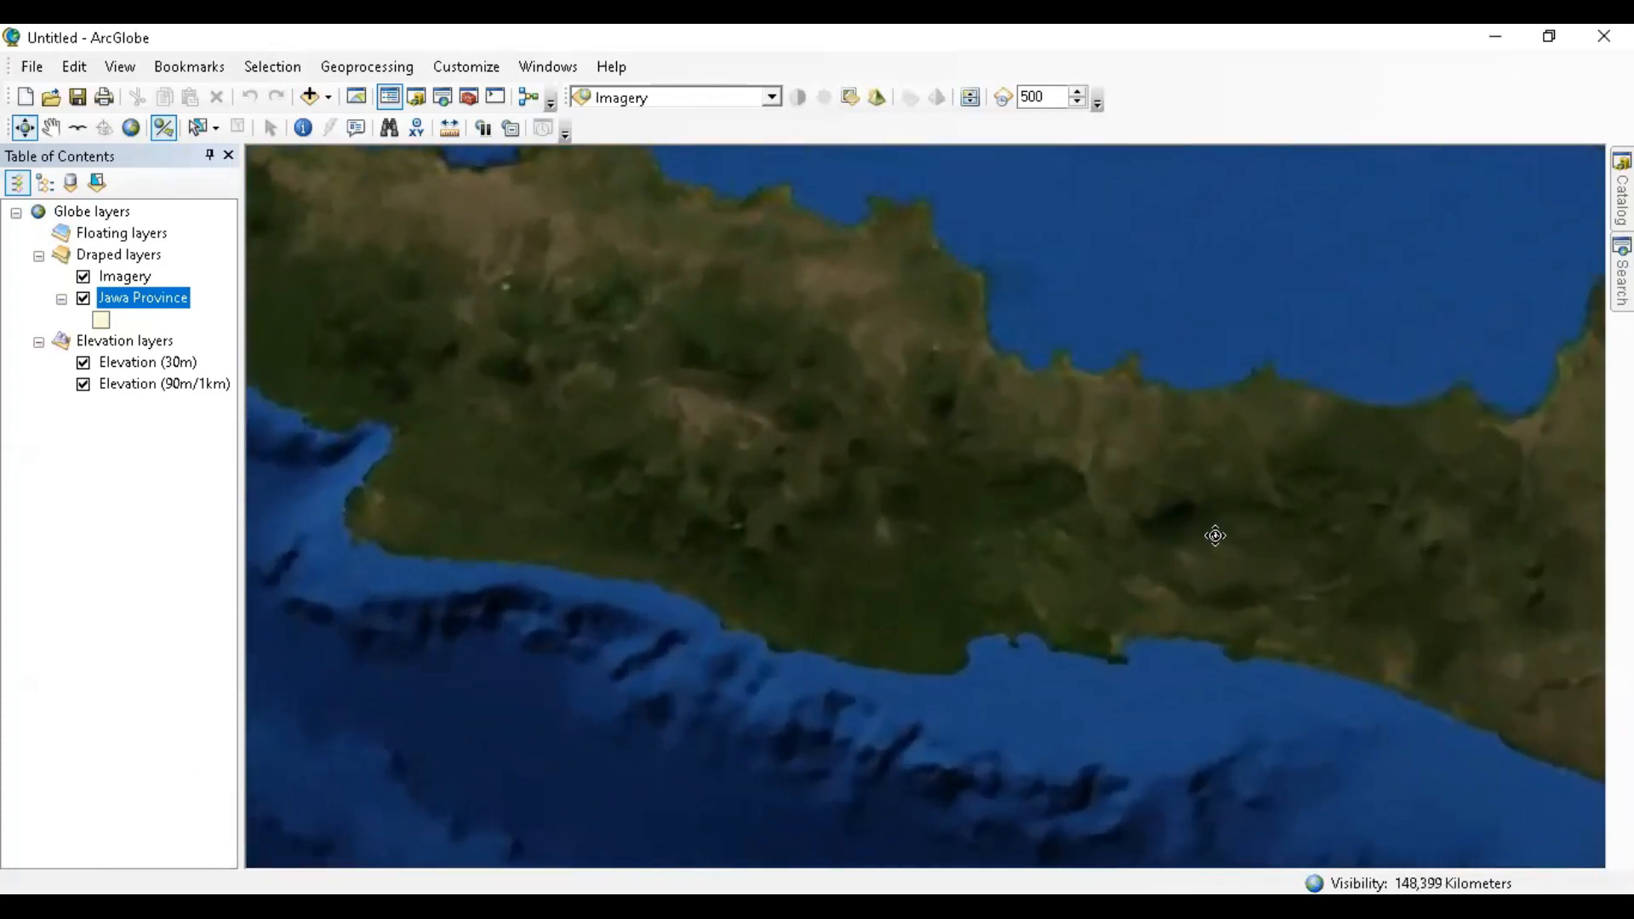
left_click_drag(1177, 537, 1048, 593)
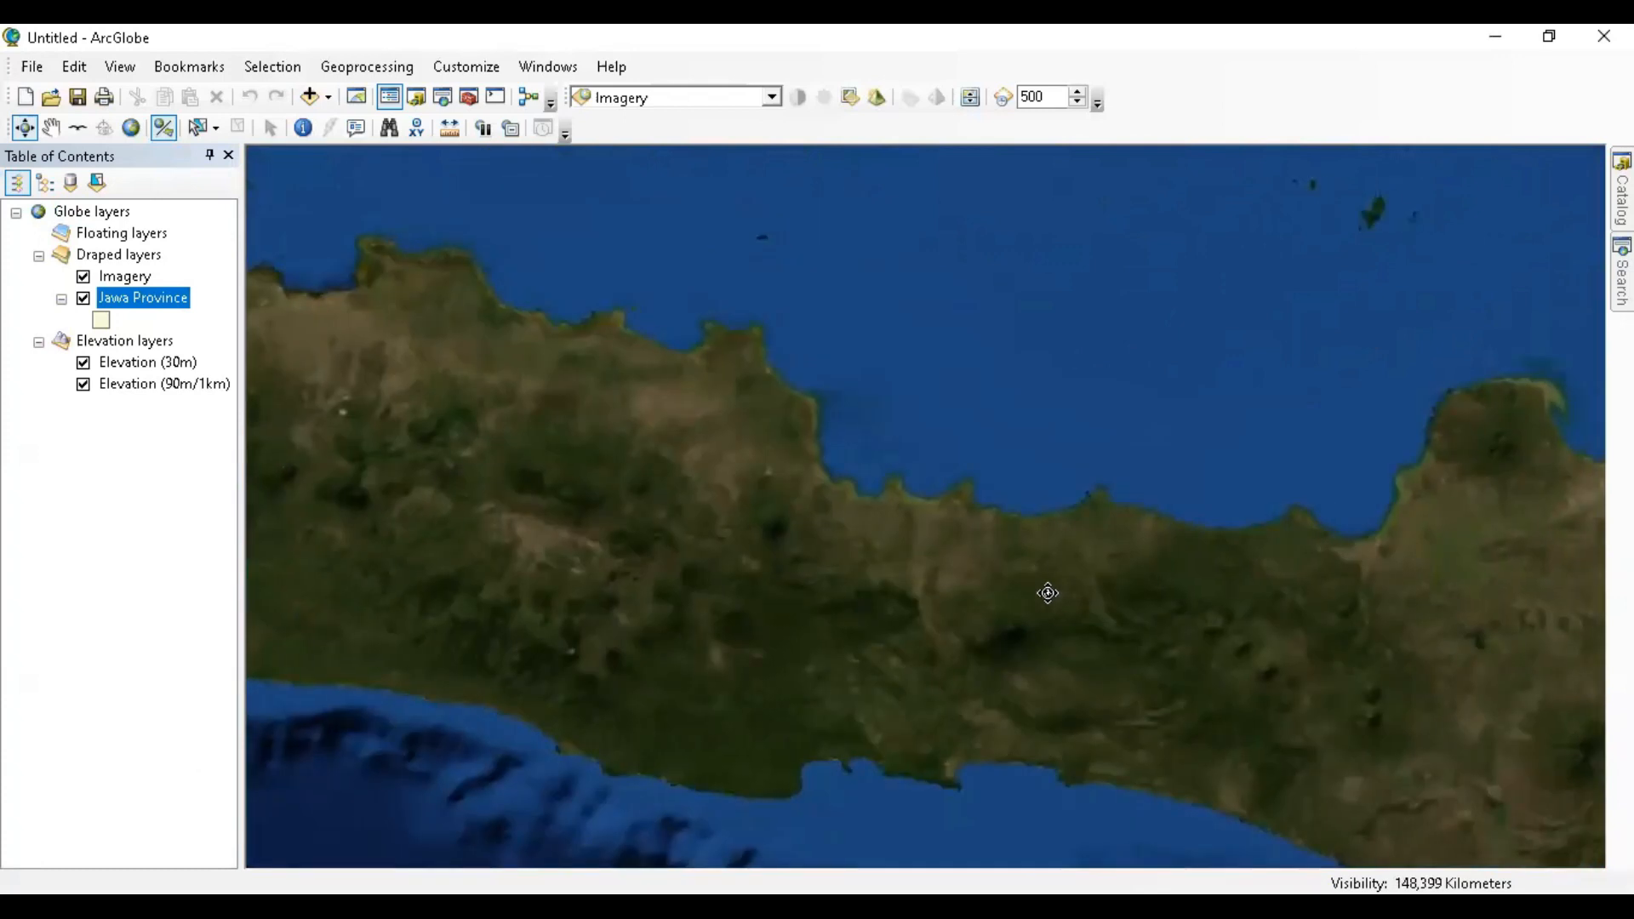
- Review the source and display properties of the Jawa Province layer
right_click(126, 303)
left_click(304, 752)
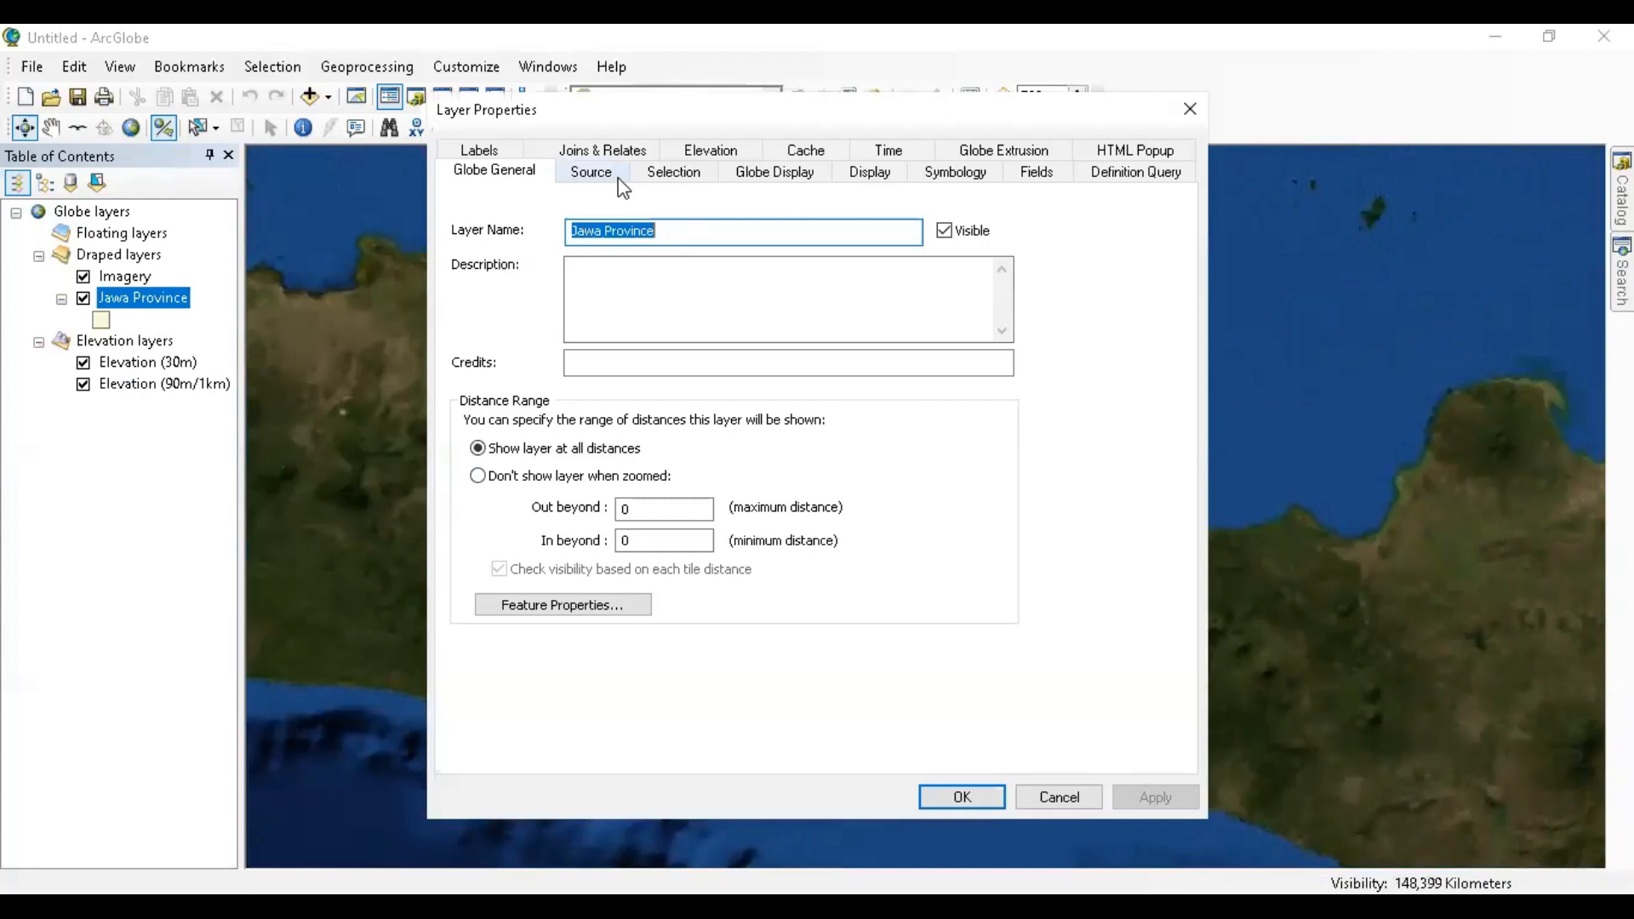
left_click(604, 172)
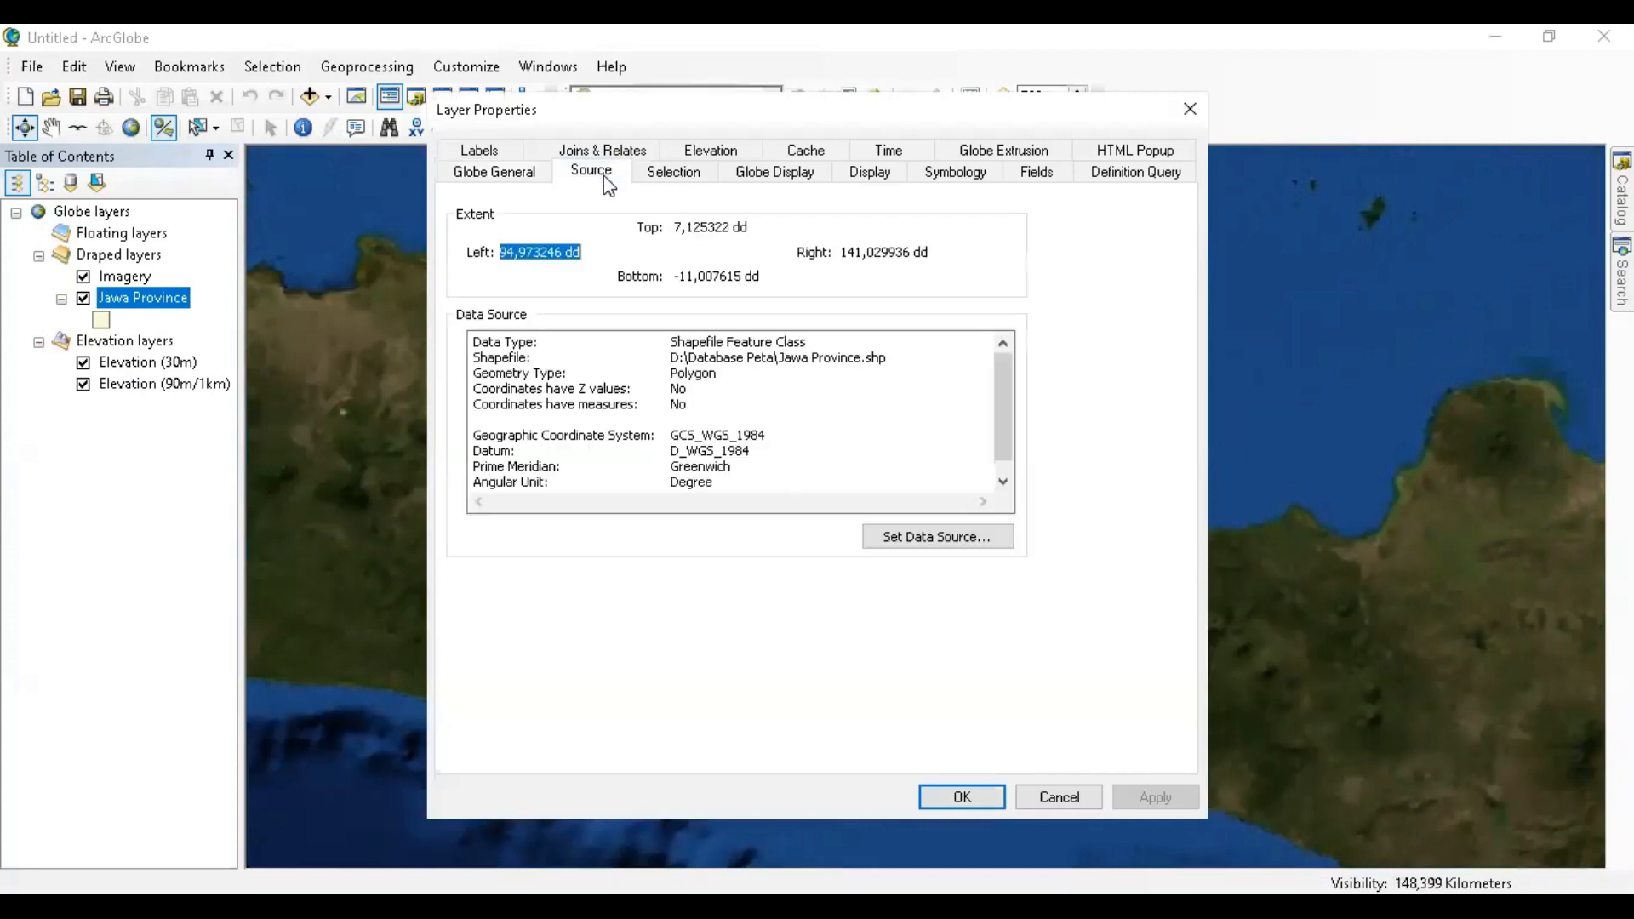
left_click(868, 171)
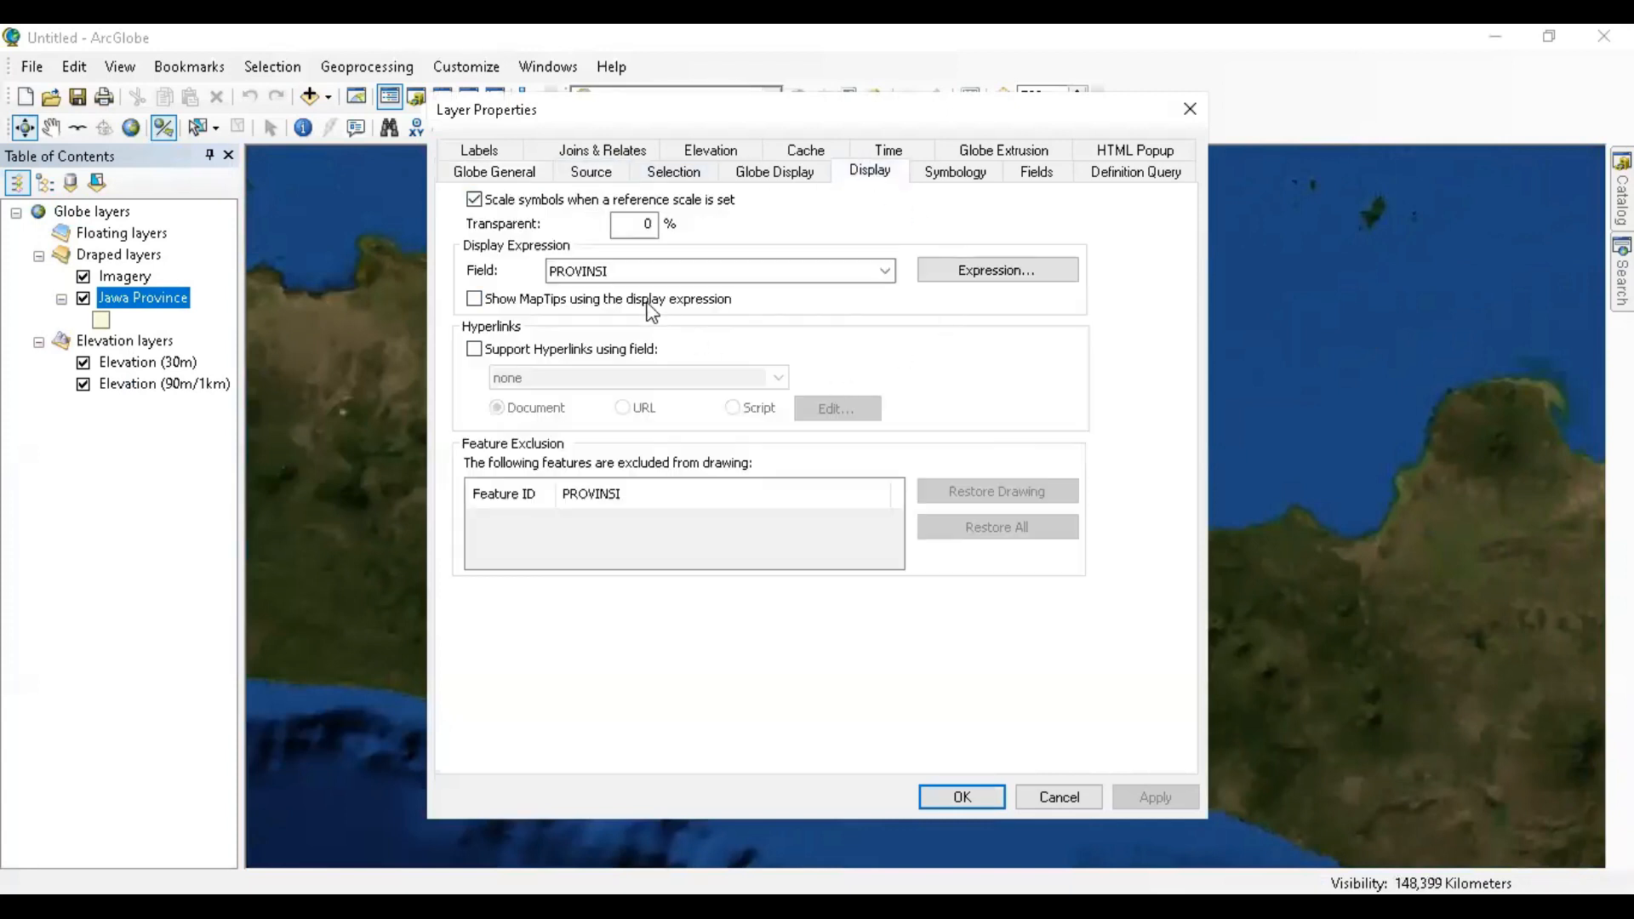
left_click(929, 790)
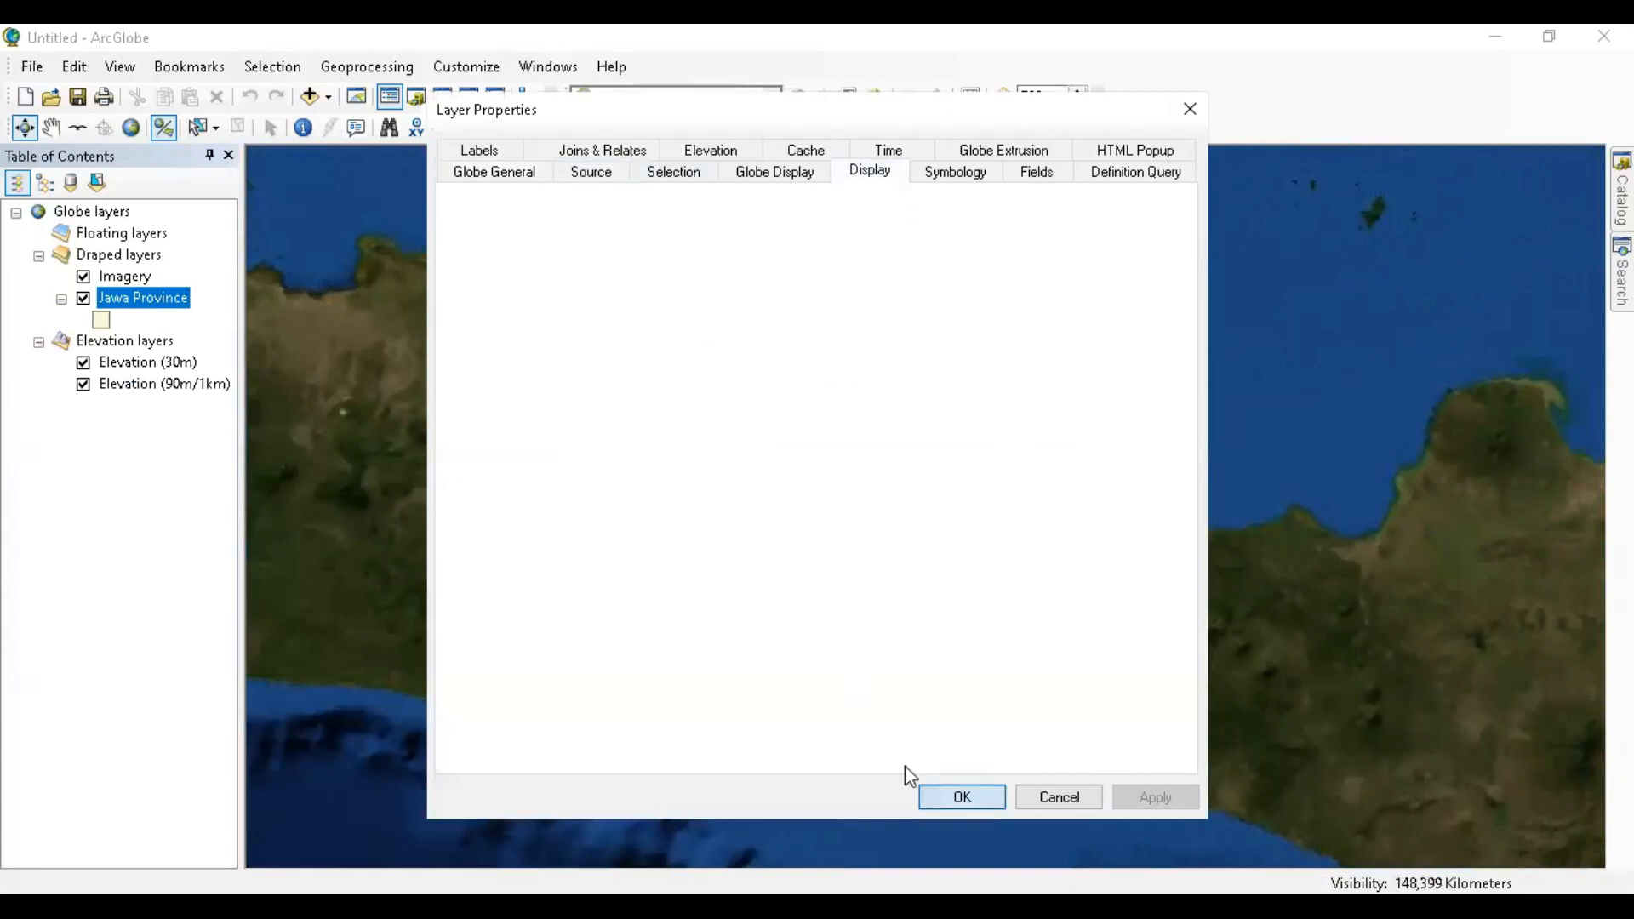
- Remove the Jawa Province layer from the globe
scroll(842, 544, "down", 3)
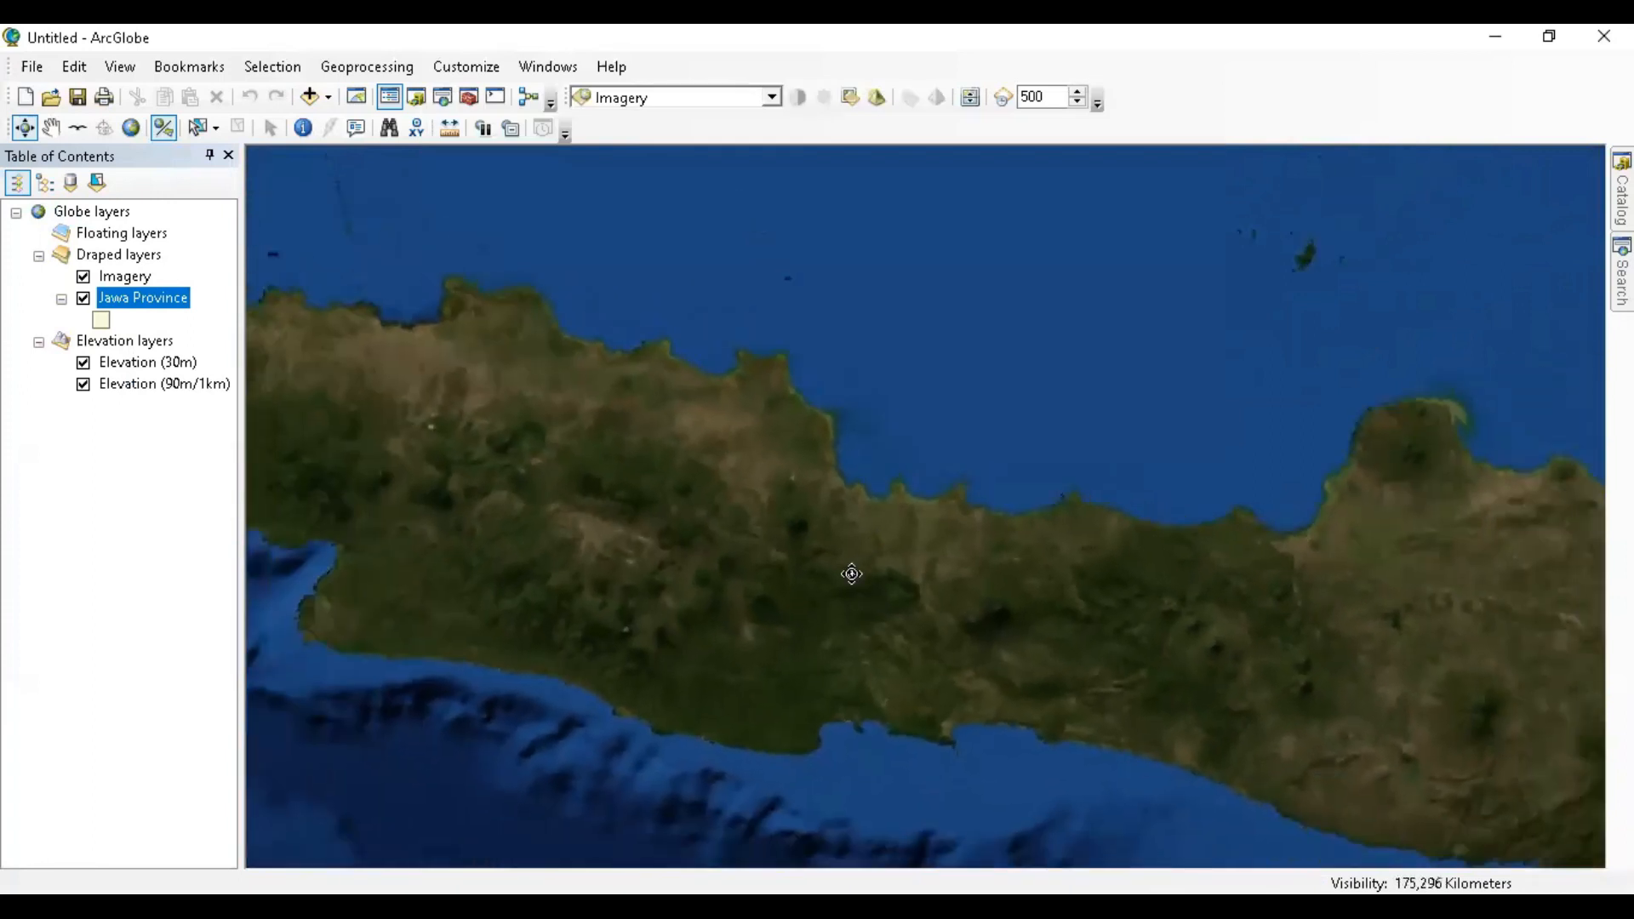
scroll(892, 612, "down", 2)
left_click_drag(1330, 637, 1279, 639)
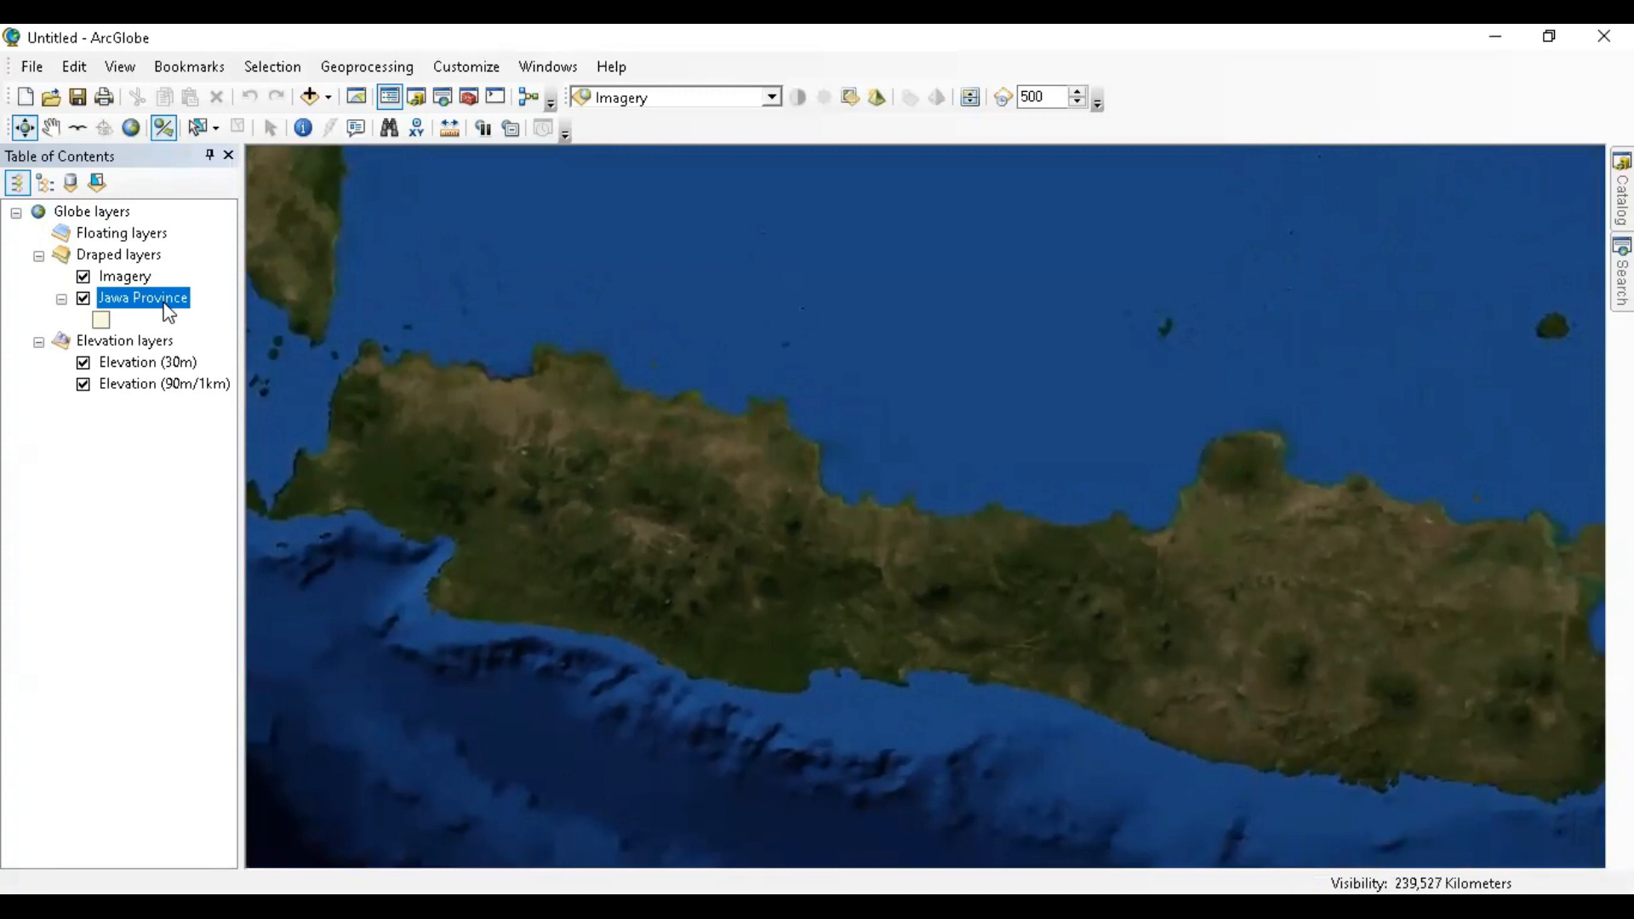
key("Delete")
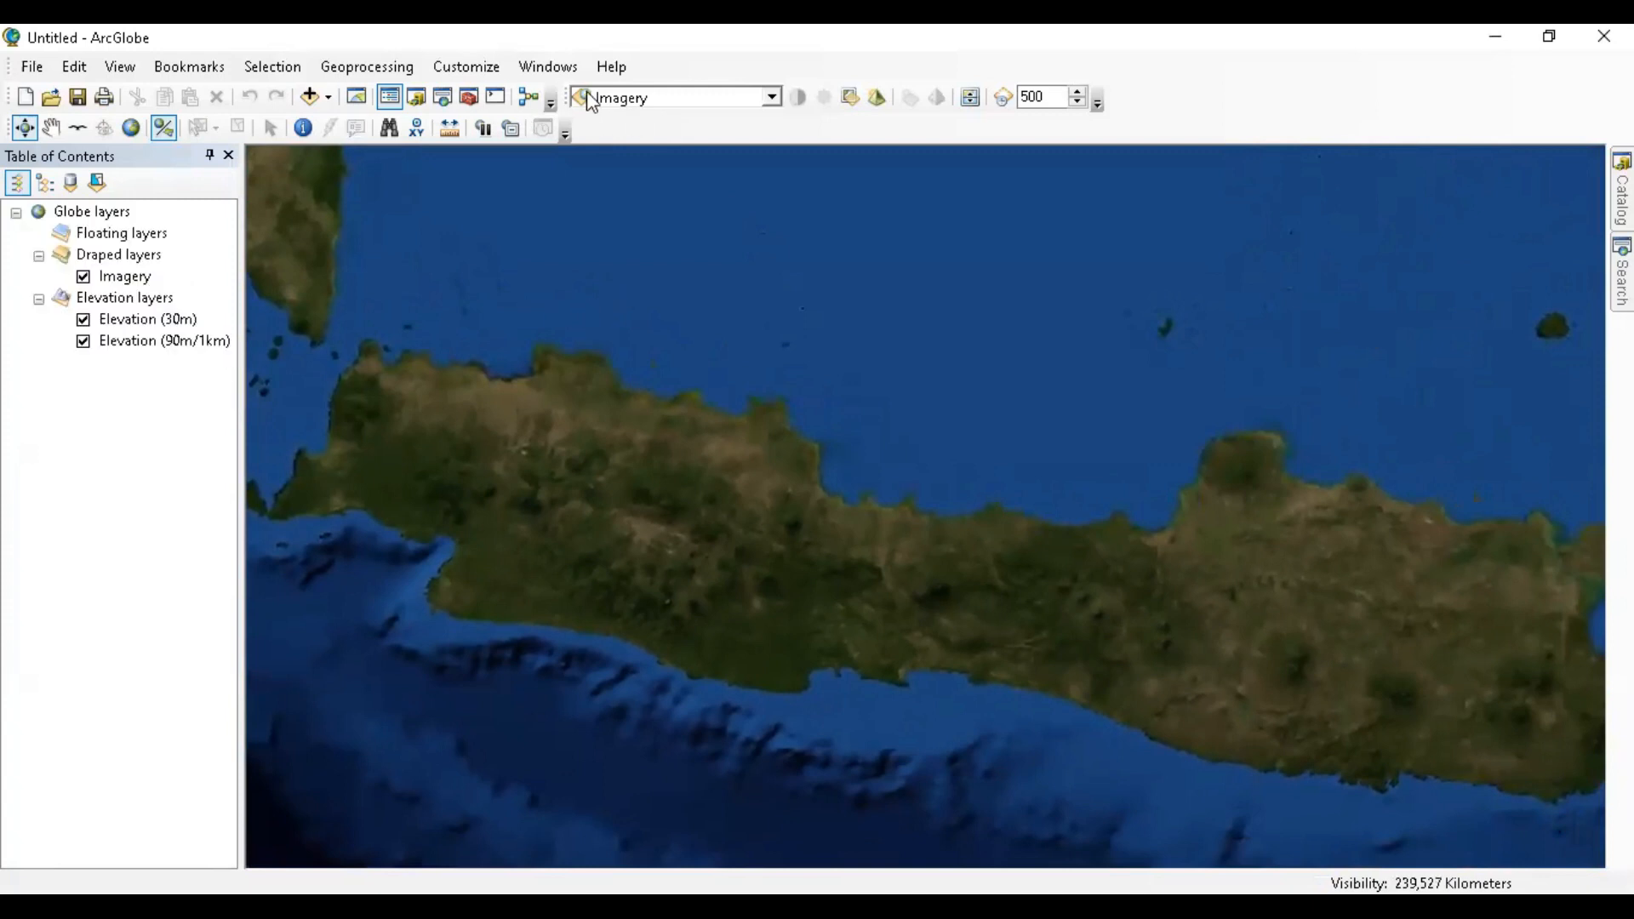
- Choose the Jawa Province data from the Database Peta folder for adding to the globe, with the type filter at Datasets and Layers
left_click(309, 96)
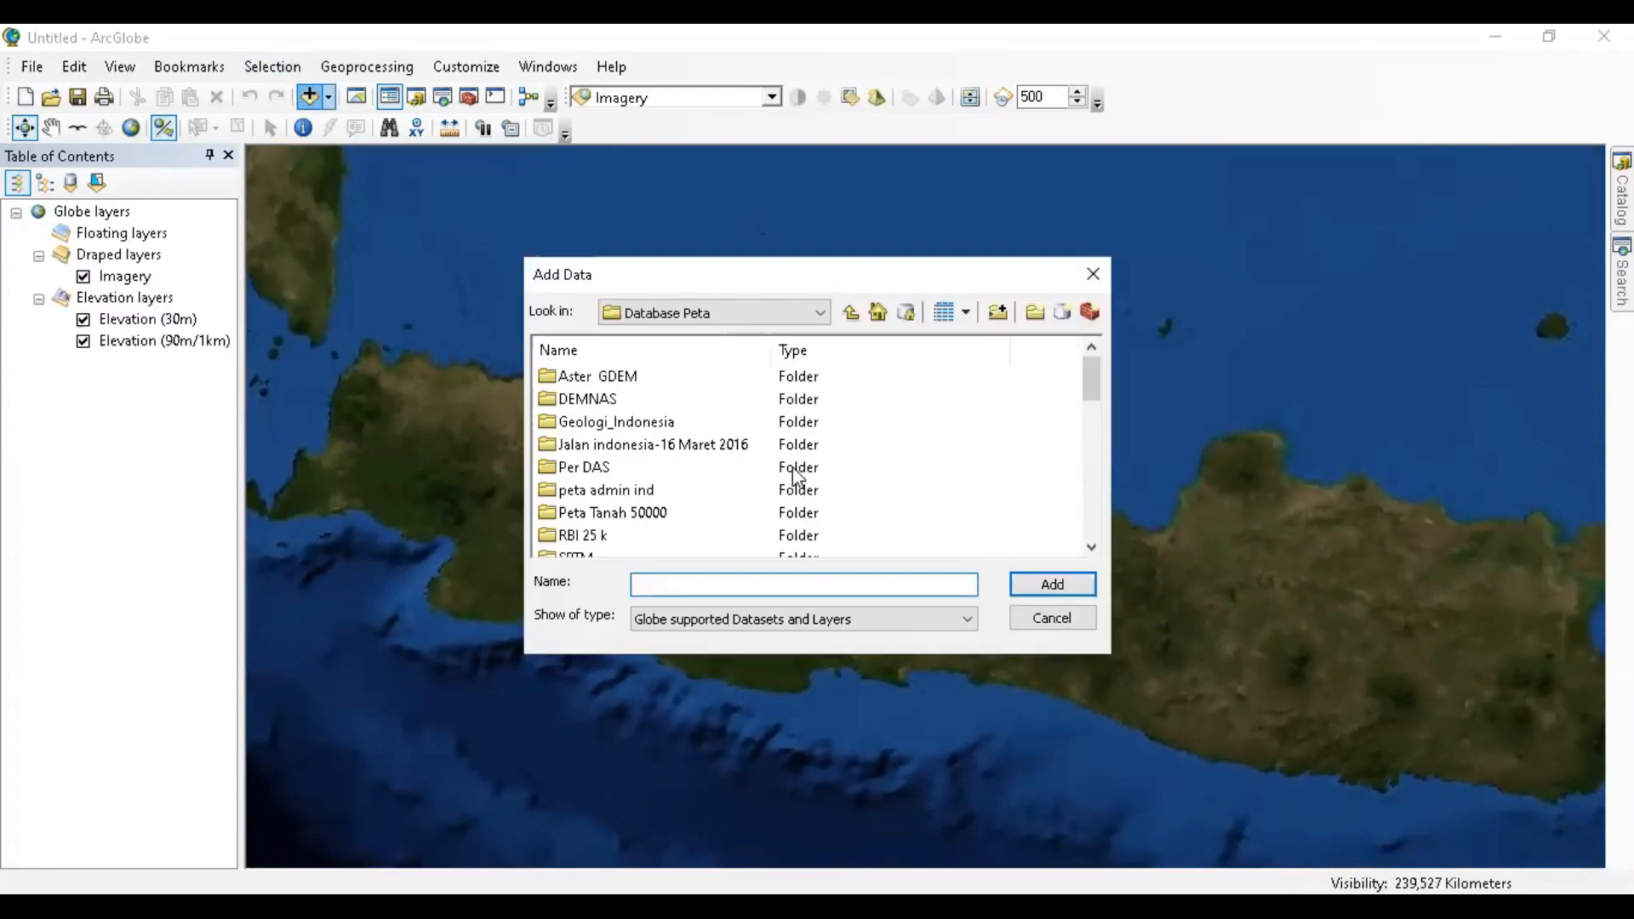
scroll(851, 475, "down", 1)
left_click(820, 619)
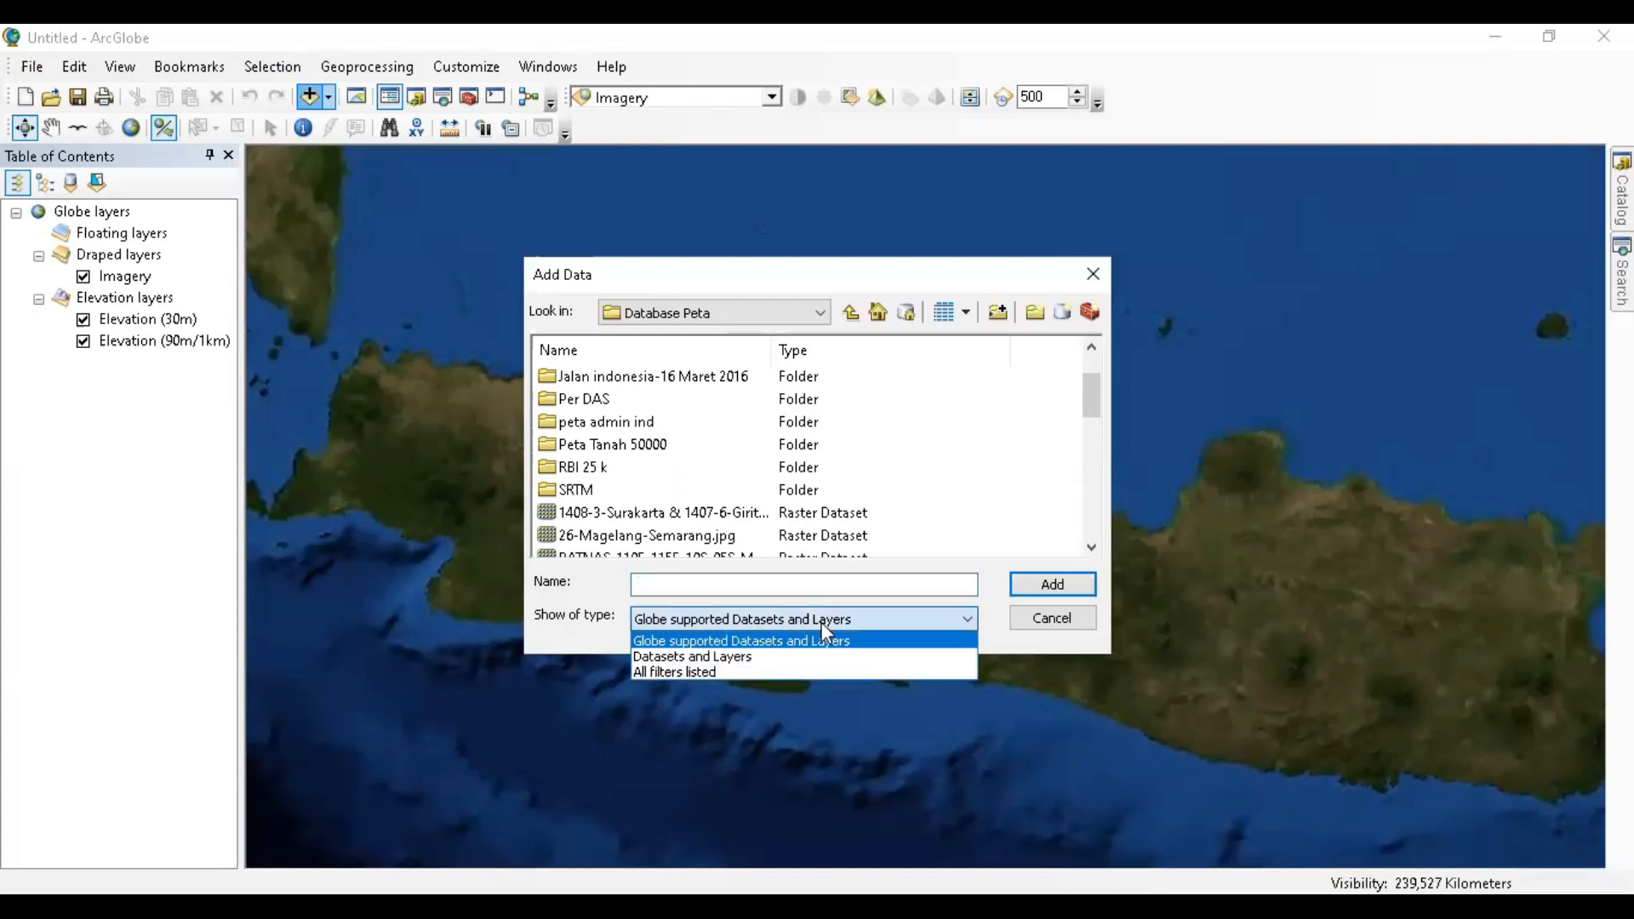
left_click(810, 657)
scroll(957, 481, "down", 5)
scroll(951, 485, "down", 2)
scroll(948, 484, "up", 3)
left_click(611, 444)
left_click(1060, 584)
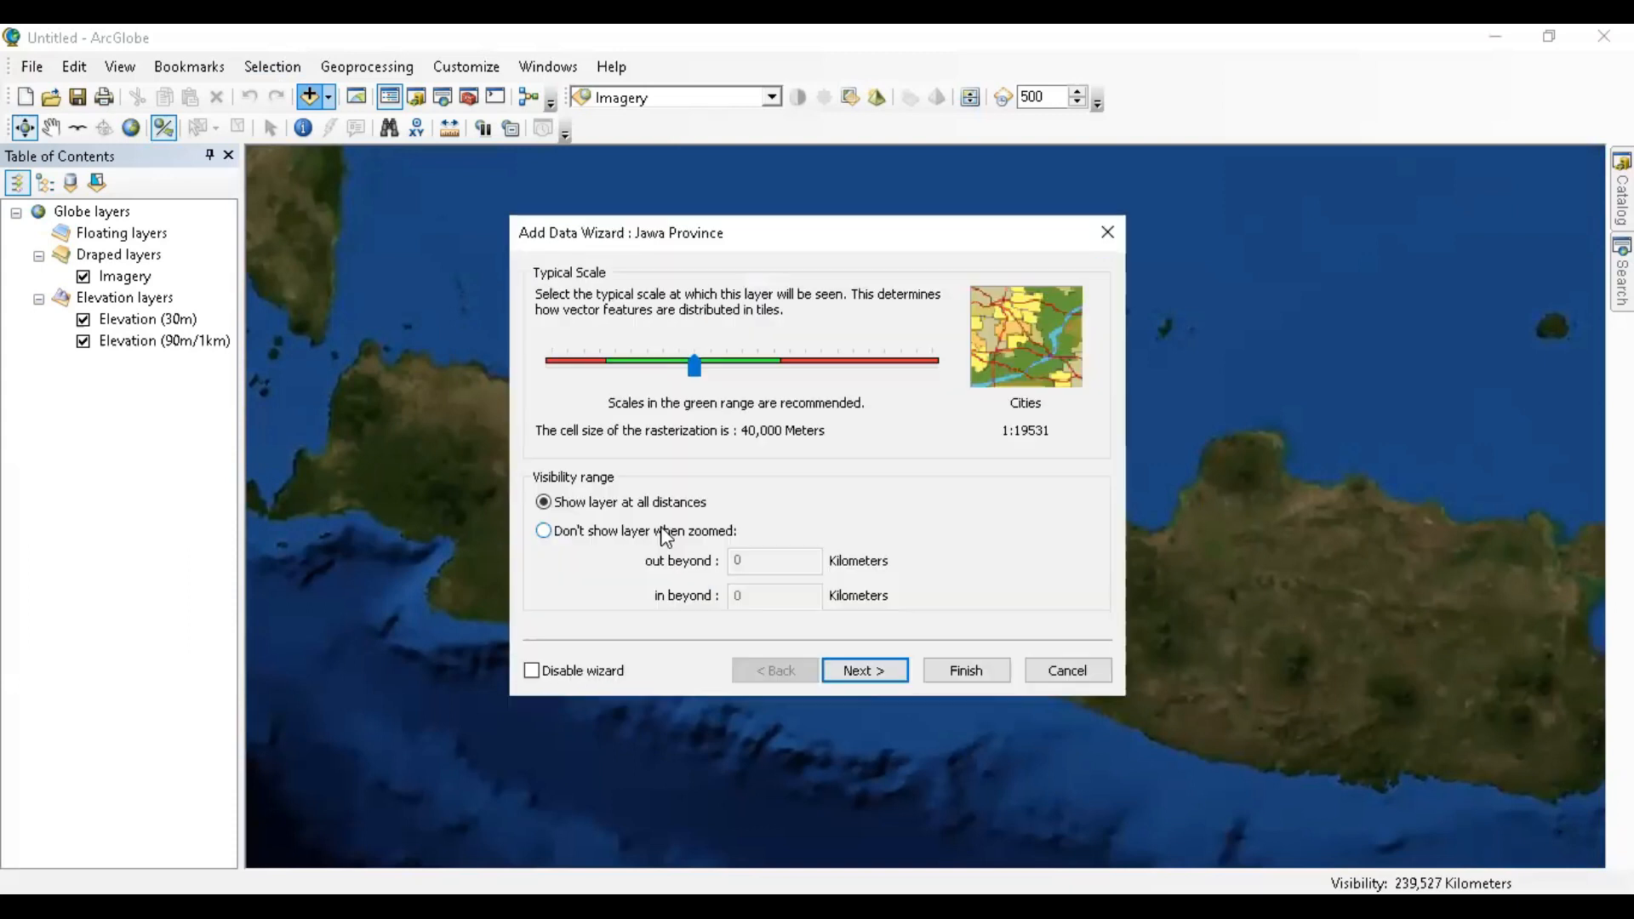
- Add Jawa Province with the distance-limited visibility option and an adjusted typical scale, displaying symbols in real world units of 20000 meters
left_click(617, 537)
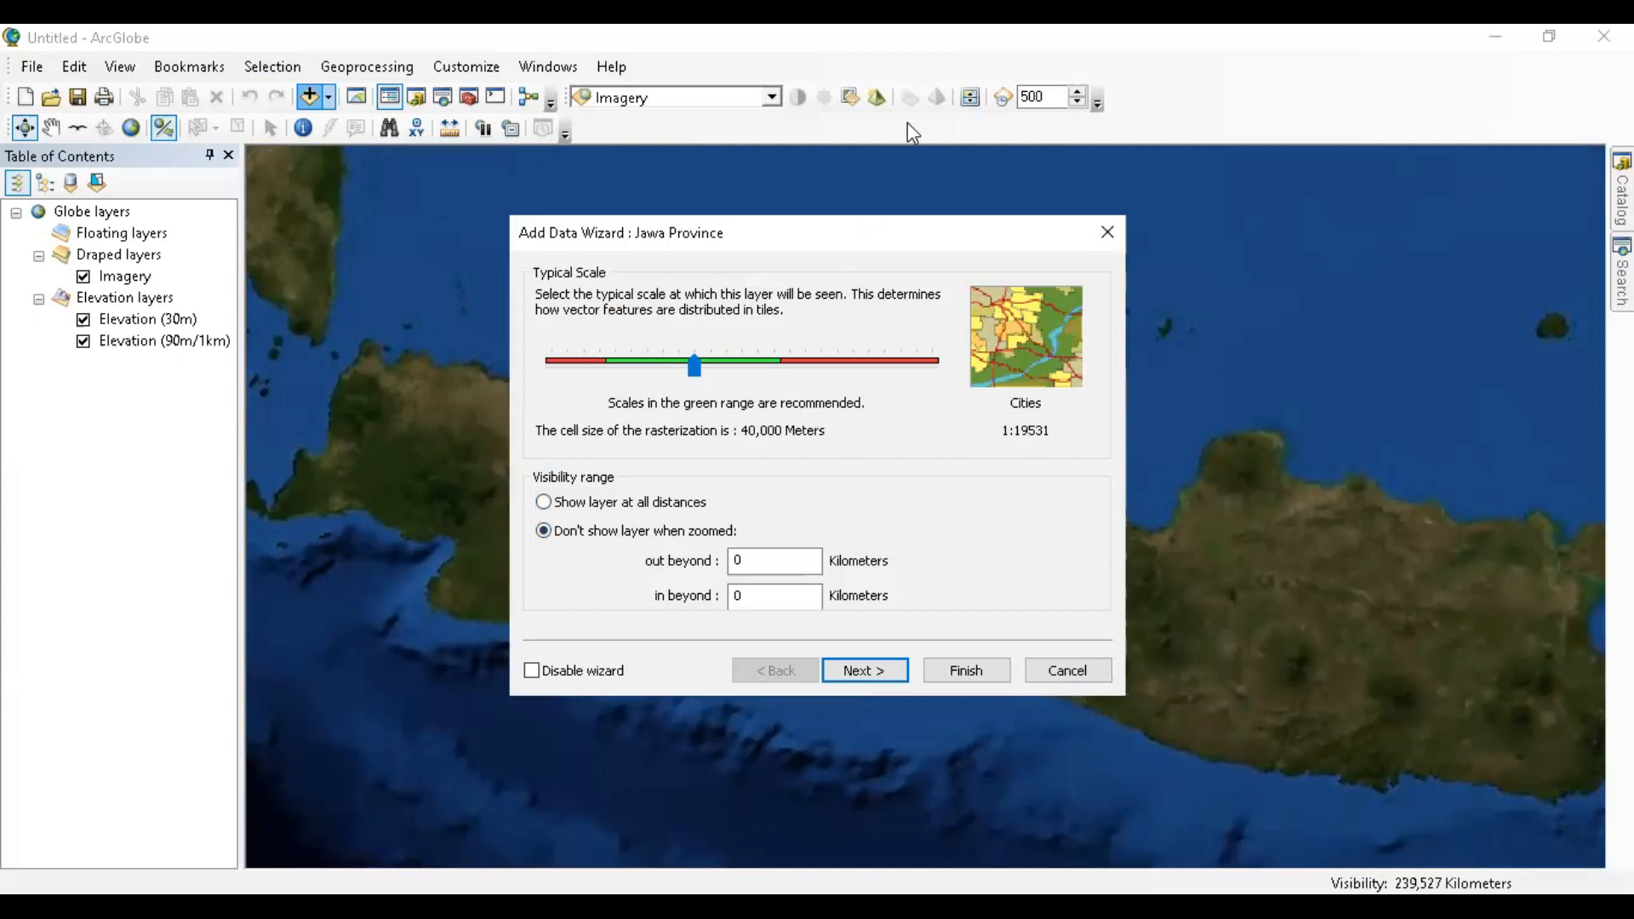
left_click(765, 363)
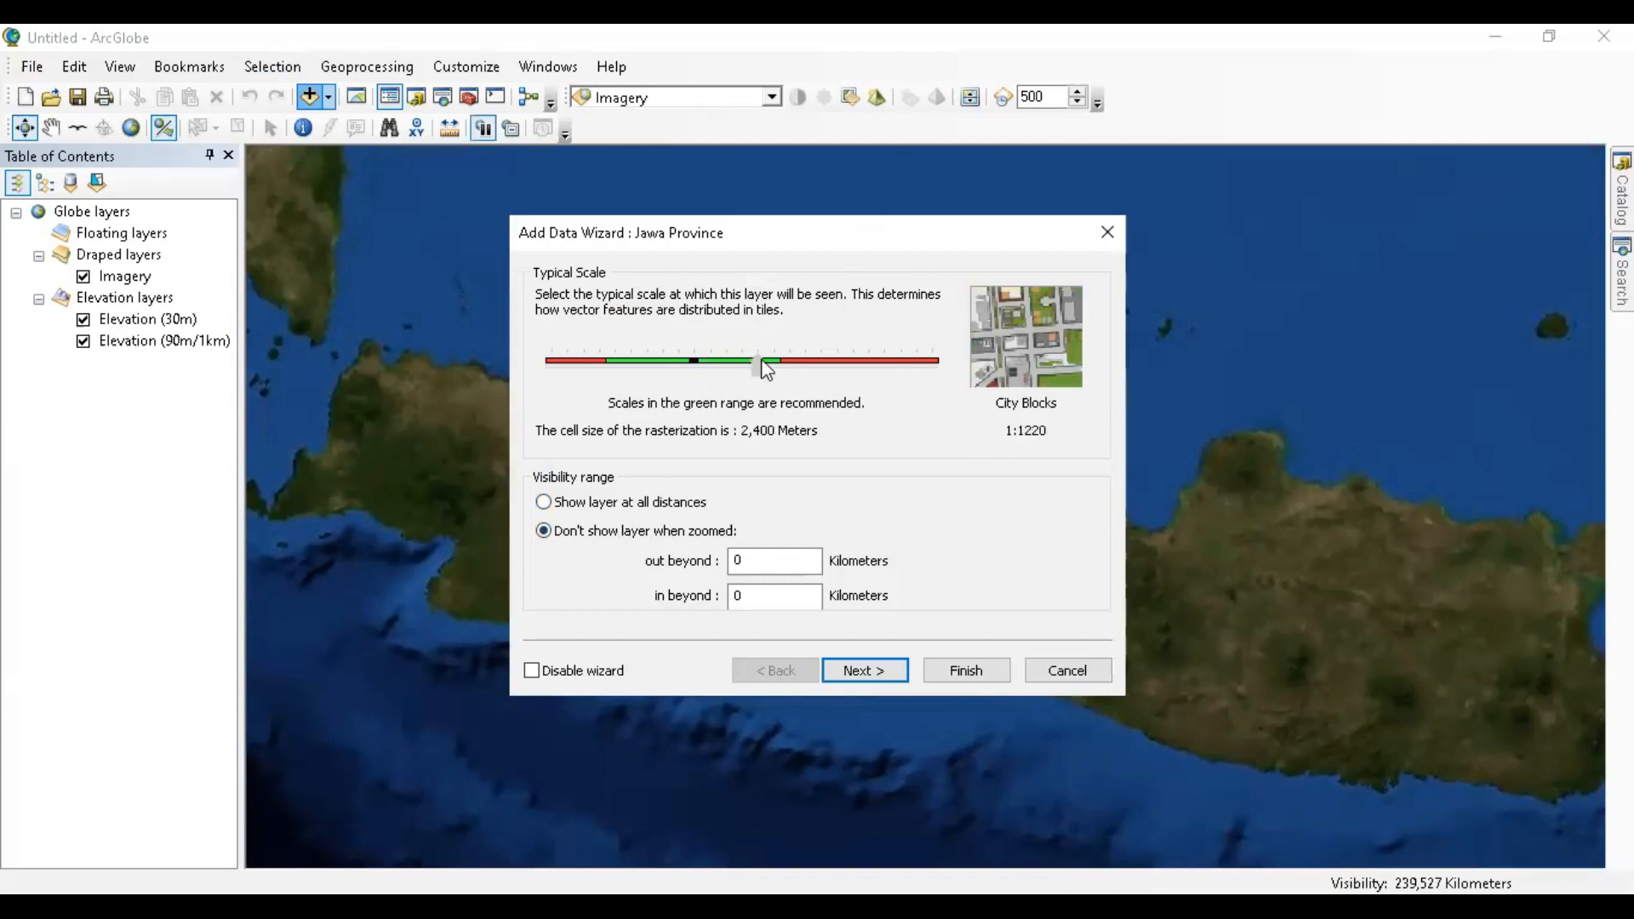
left_click_drag(763, 364, 648, 380)
left_click(874, 677)
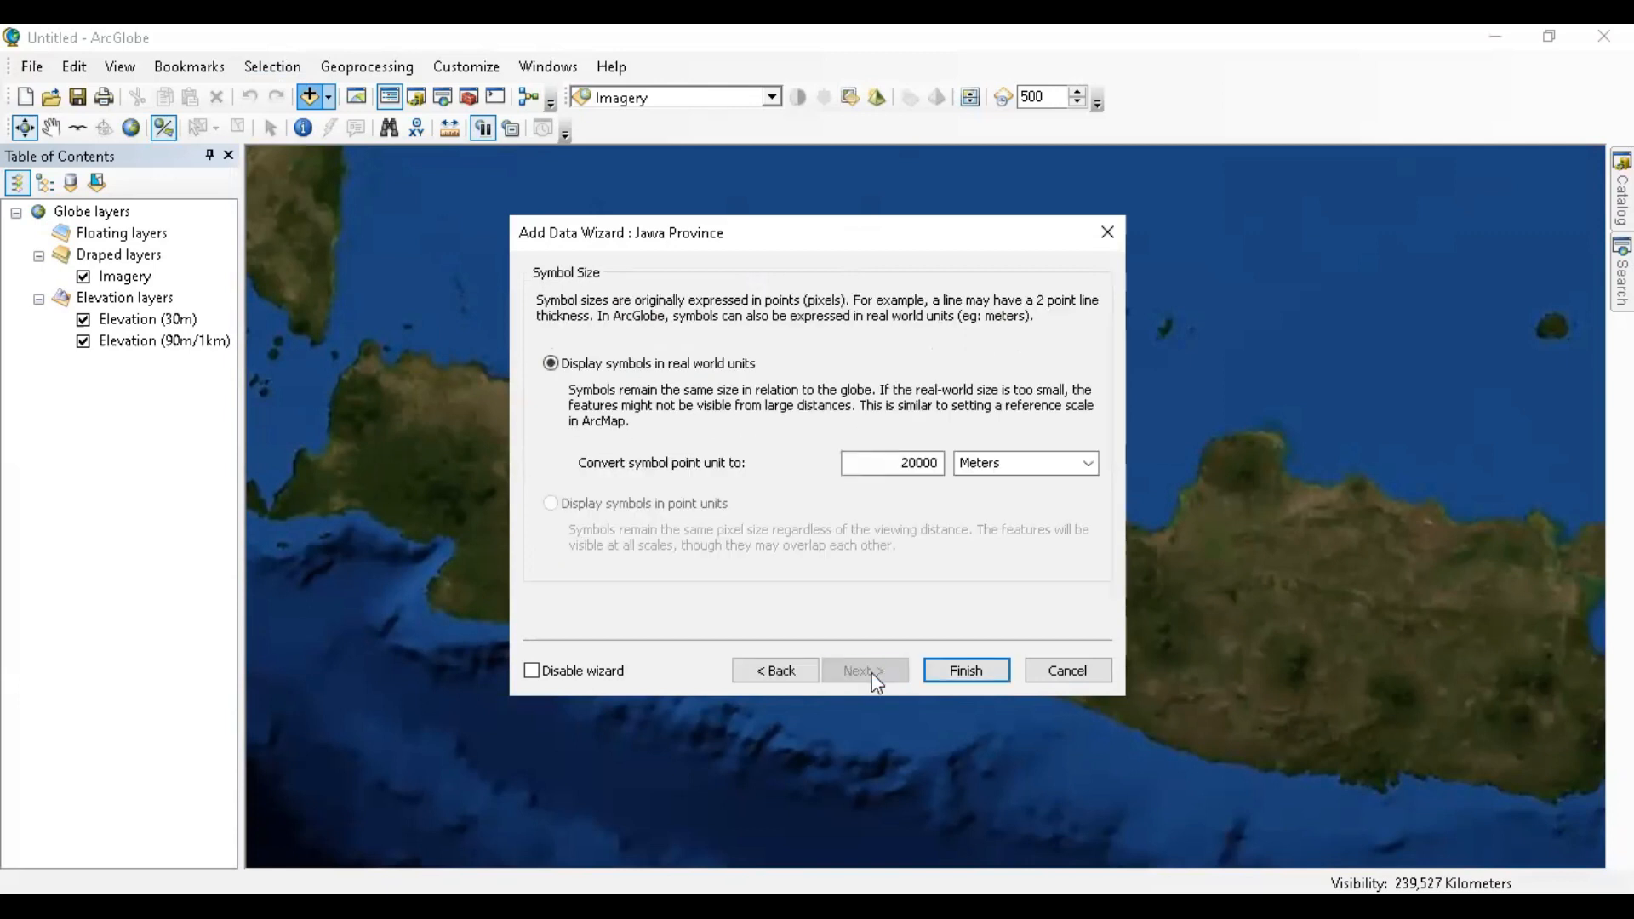
left_click(946, 676)
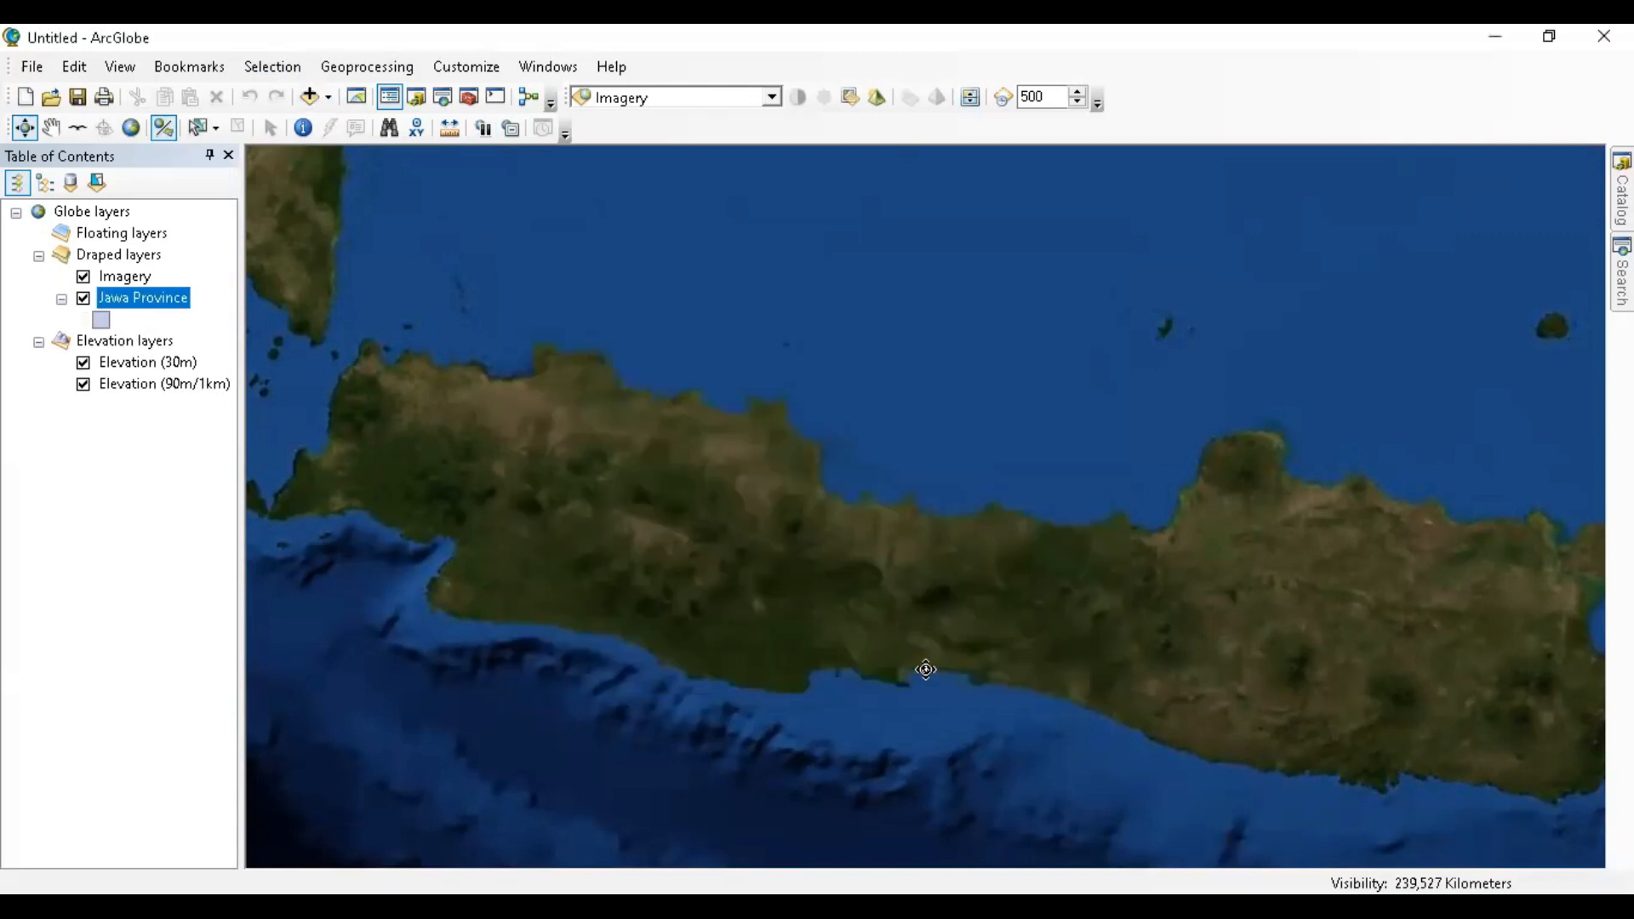
- Set the Jawa Province fill symbol to Dusk Coral and inspect Java on the globe for the layer
left_click(117, 320)
left_click(576, 464)
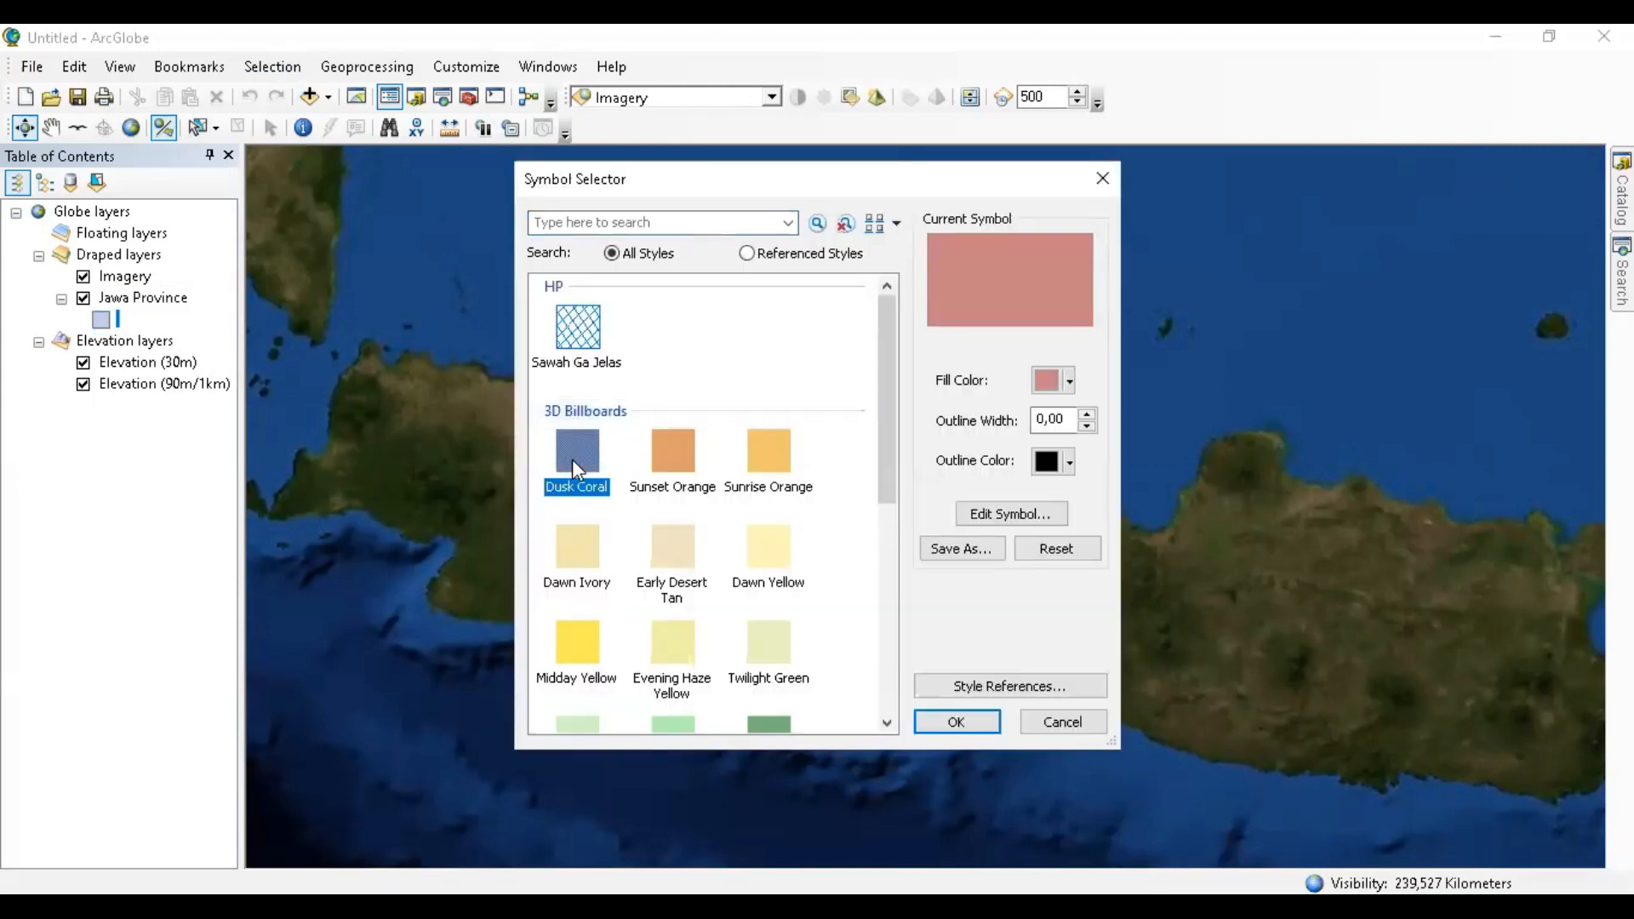
left_click(955, 722)
scroll(473, 385, "up", 3)
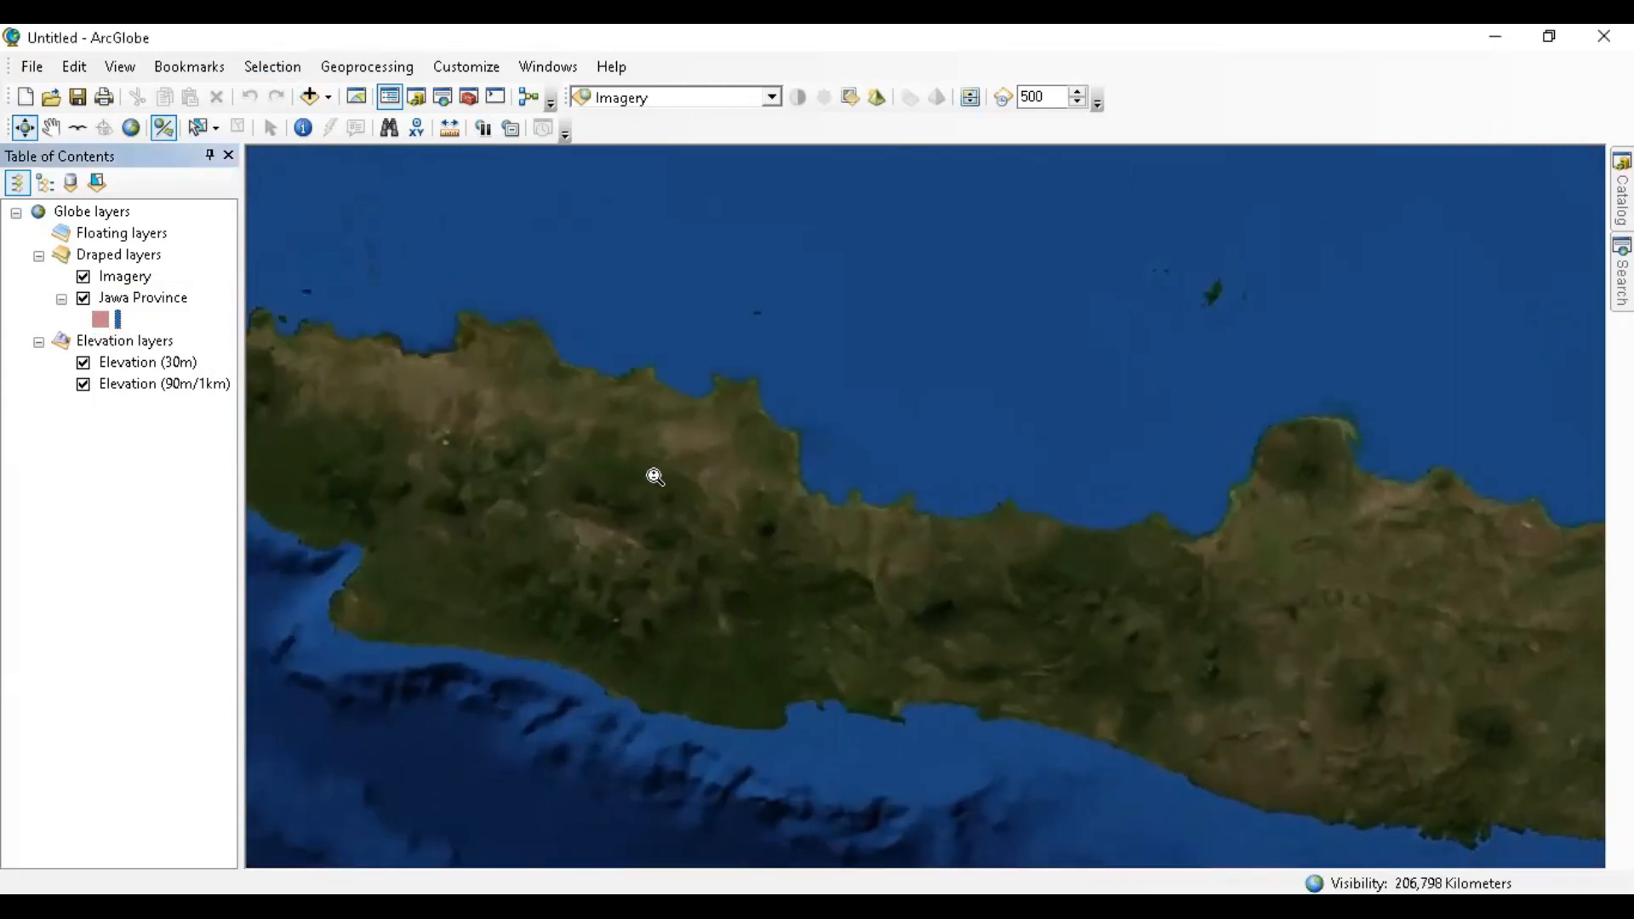
scroll(725, 507, "down", 5)
scroll(794, 546, "down", 2)
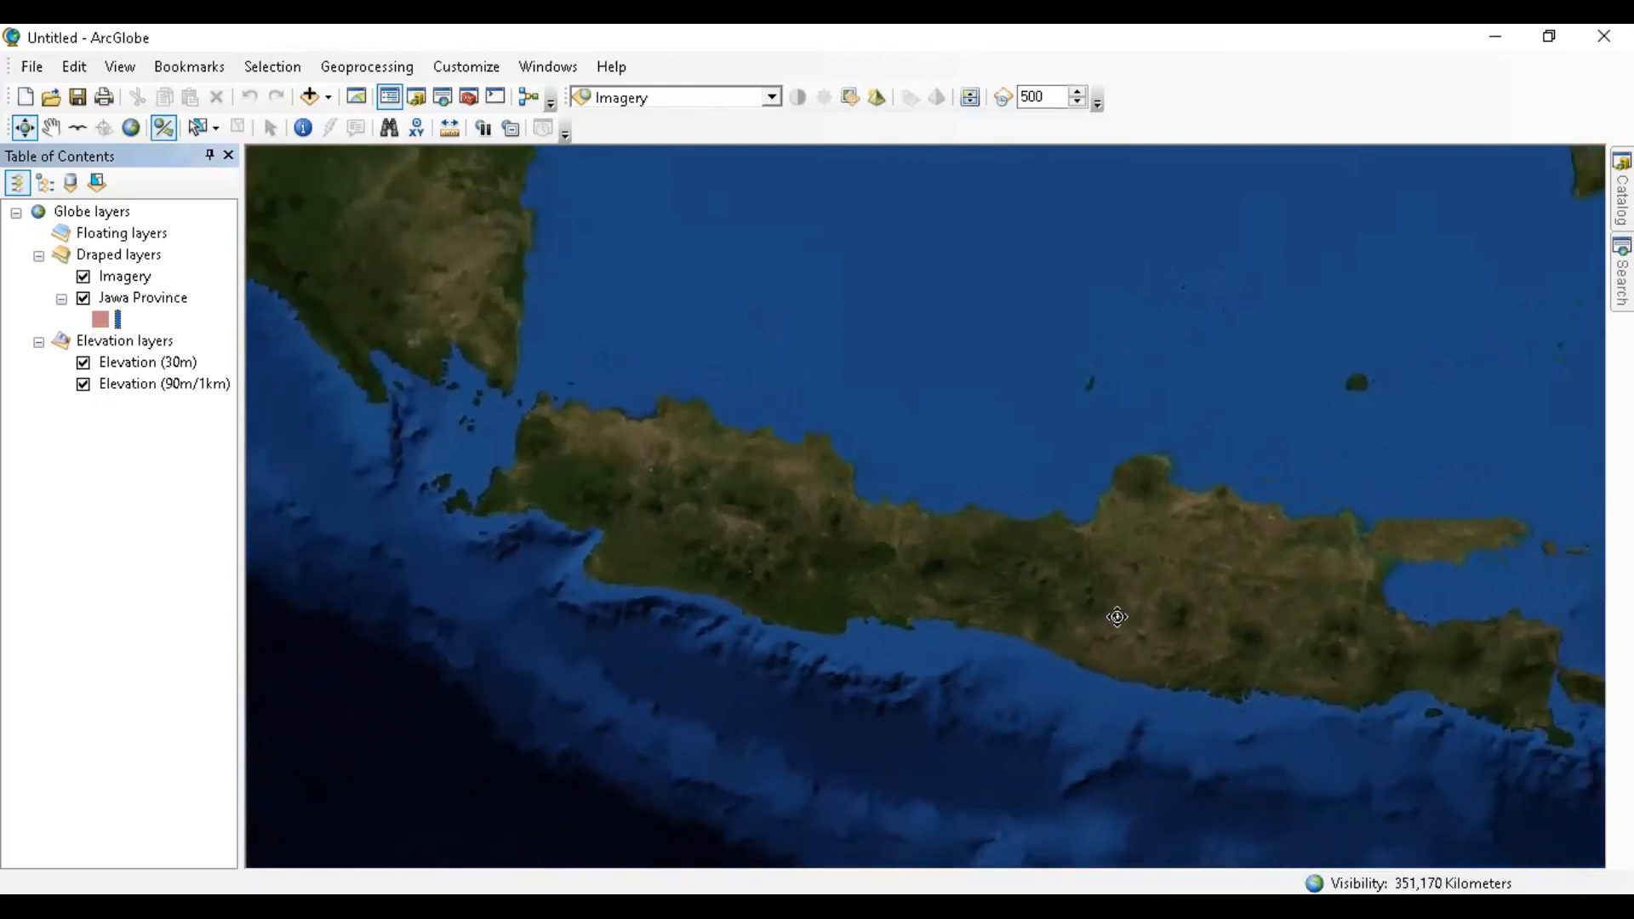
scroll(1026, 587, "down", 2)
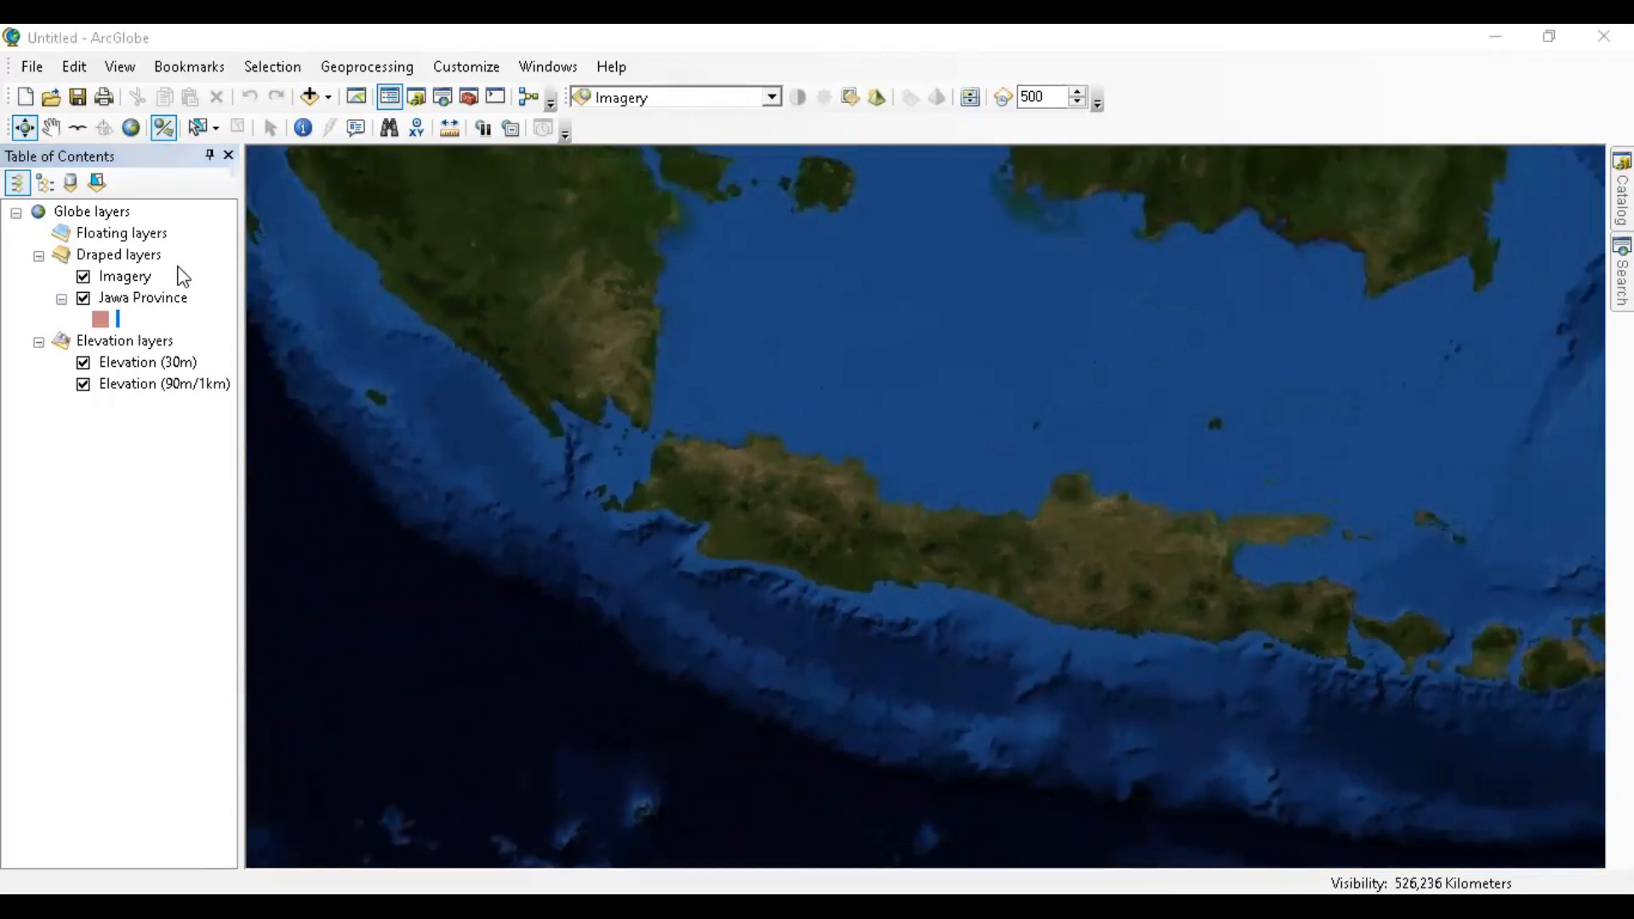
left_click(311, 98)
left_click(768, 619)
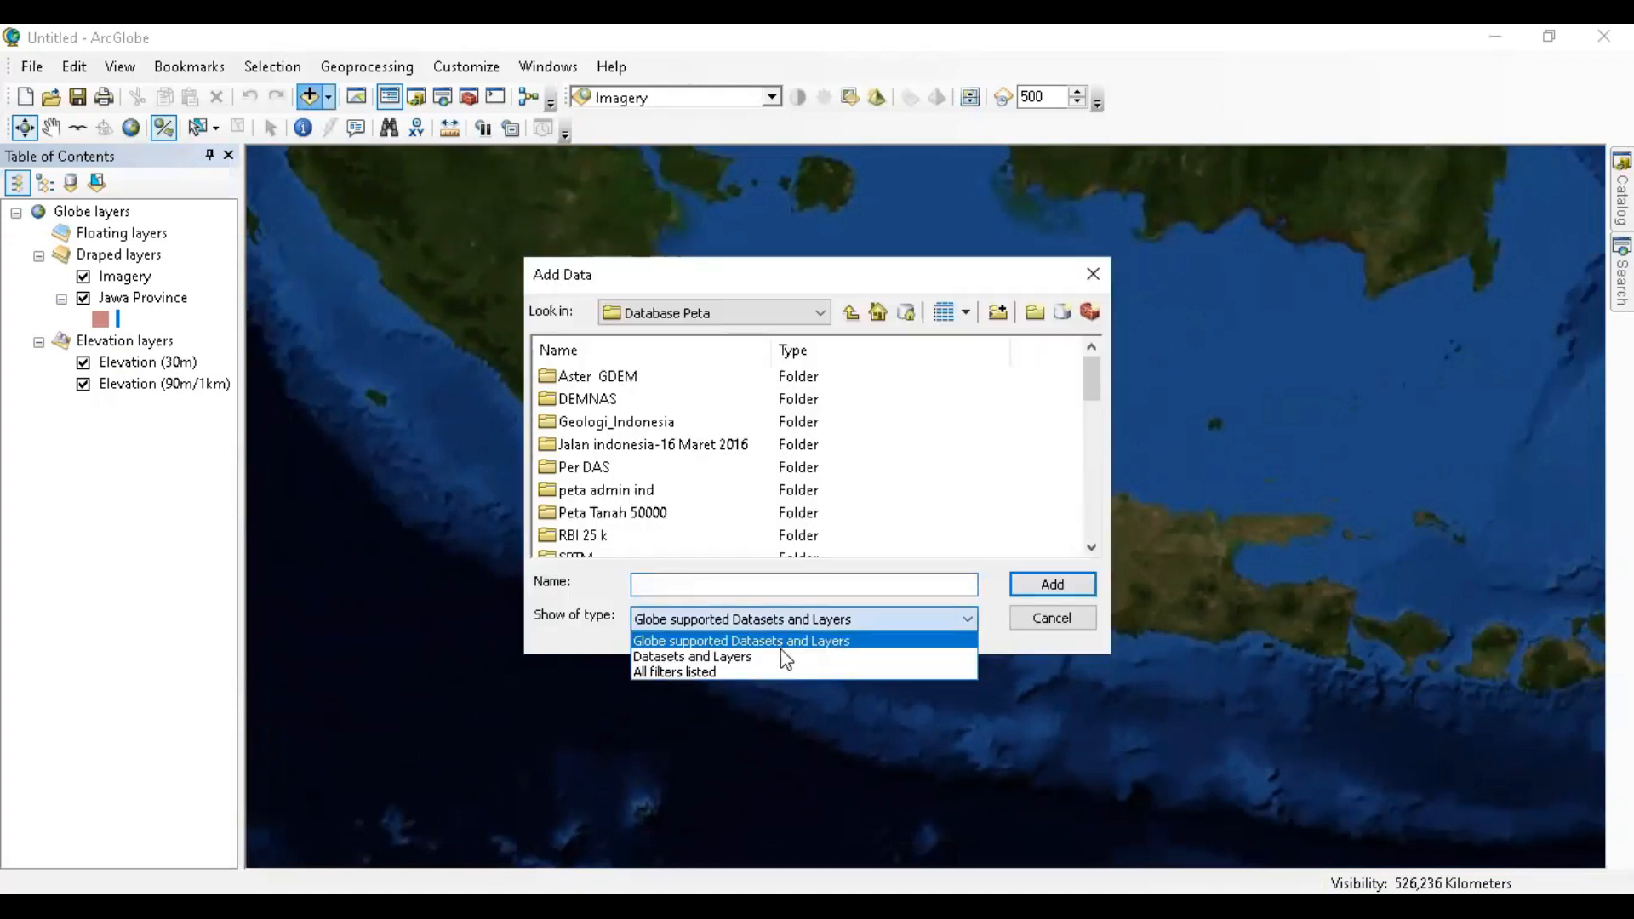
left_click(1057, 620)
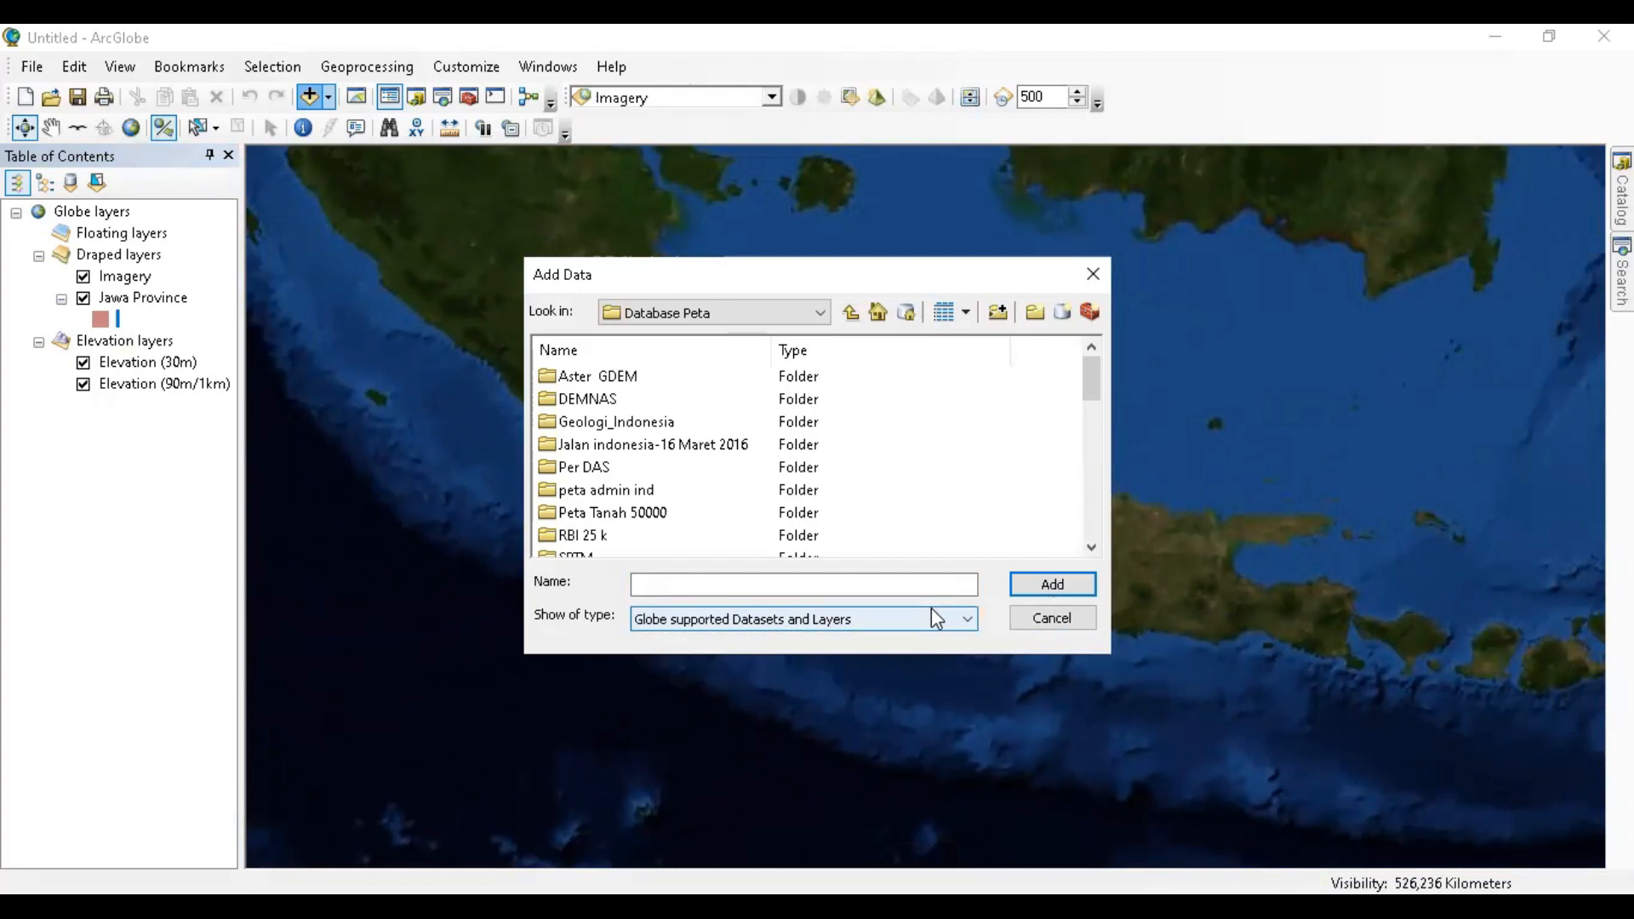
left_click(1029, 621)
scroll(937, 562, "down", 3)
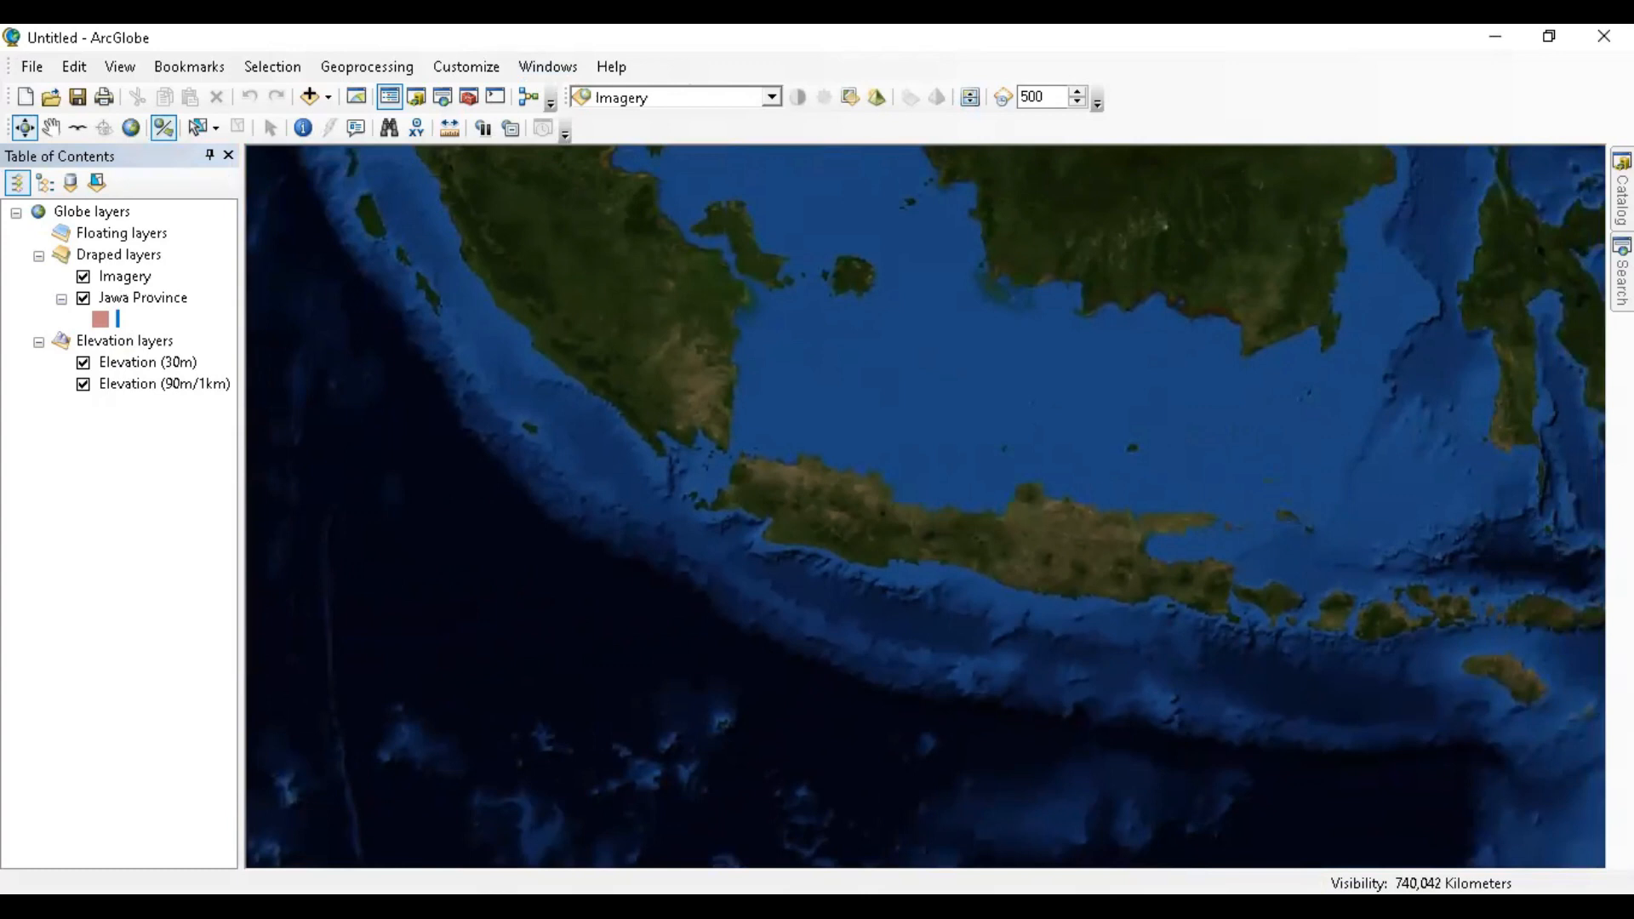
- Open ArcToolbox and look over the toolsets in 3D Analyst Tools
left_click(469, 98)
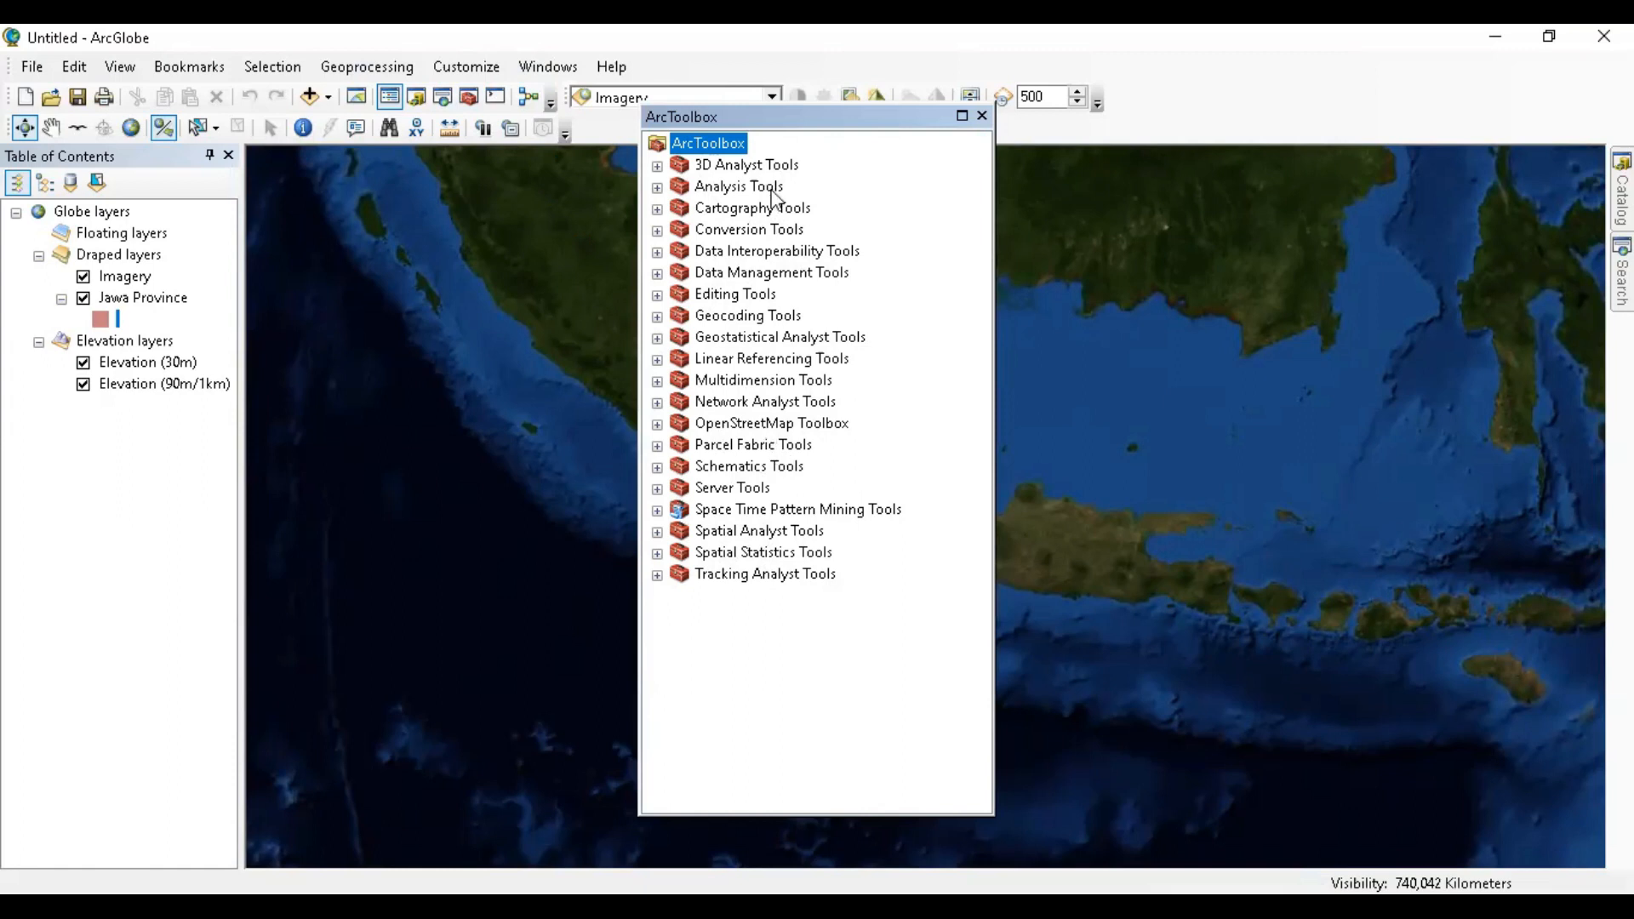
left_click(745, 164)
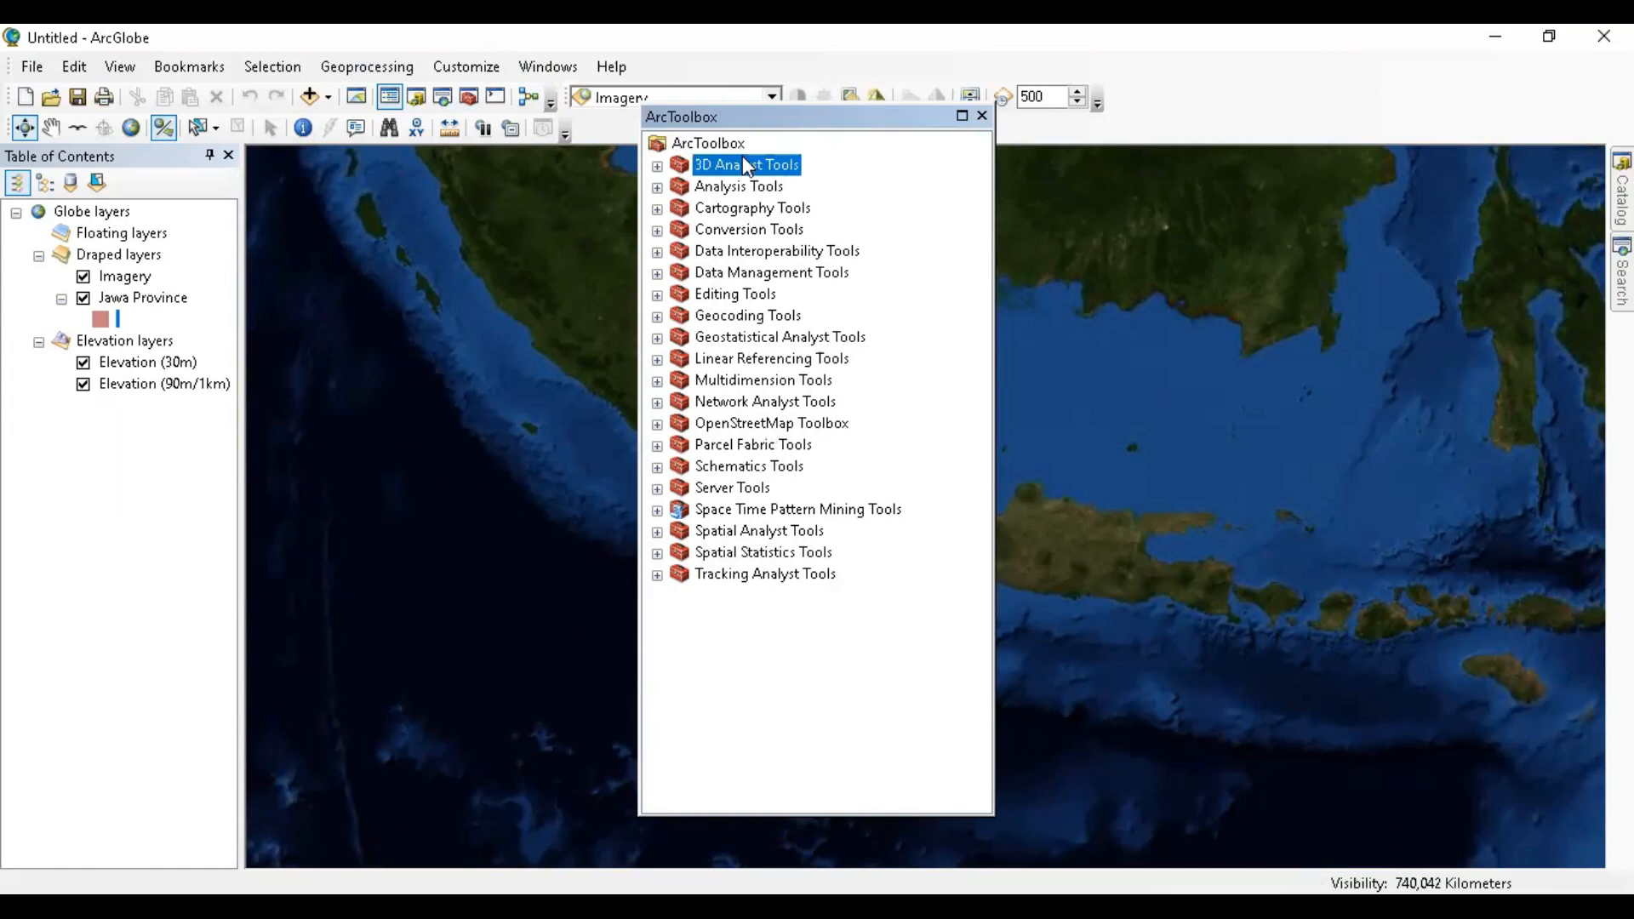
left_click(657, 167)
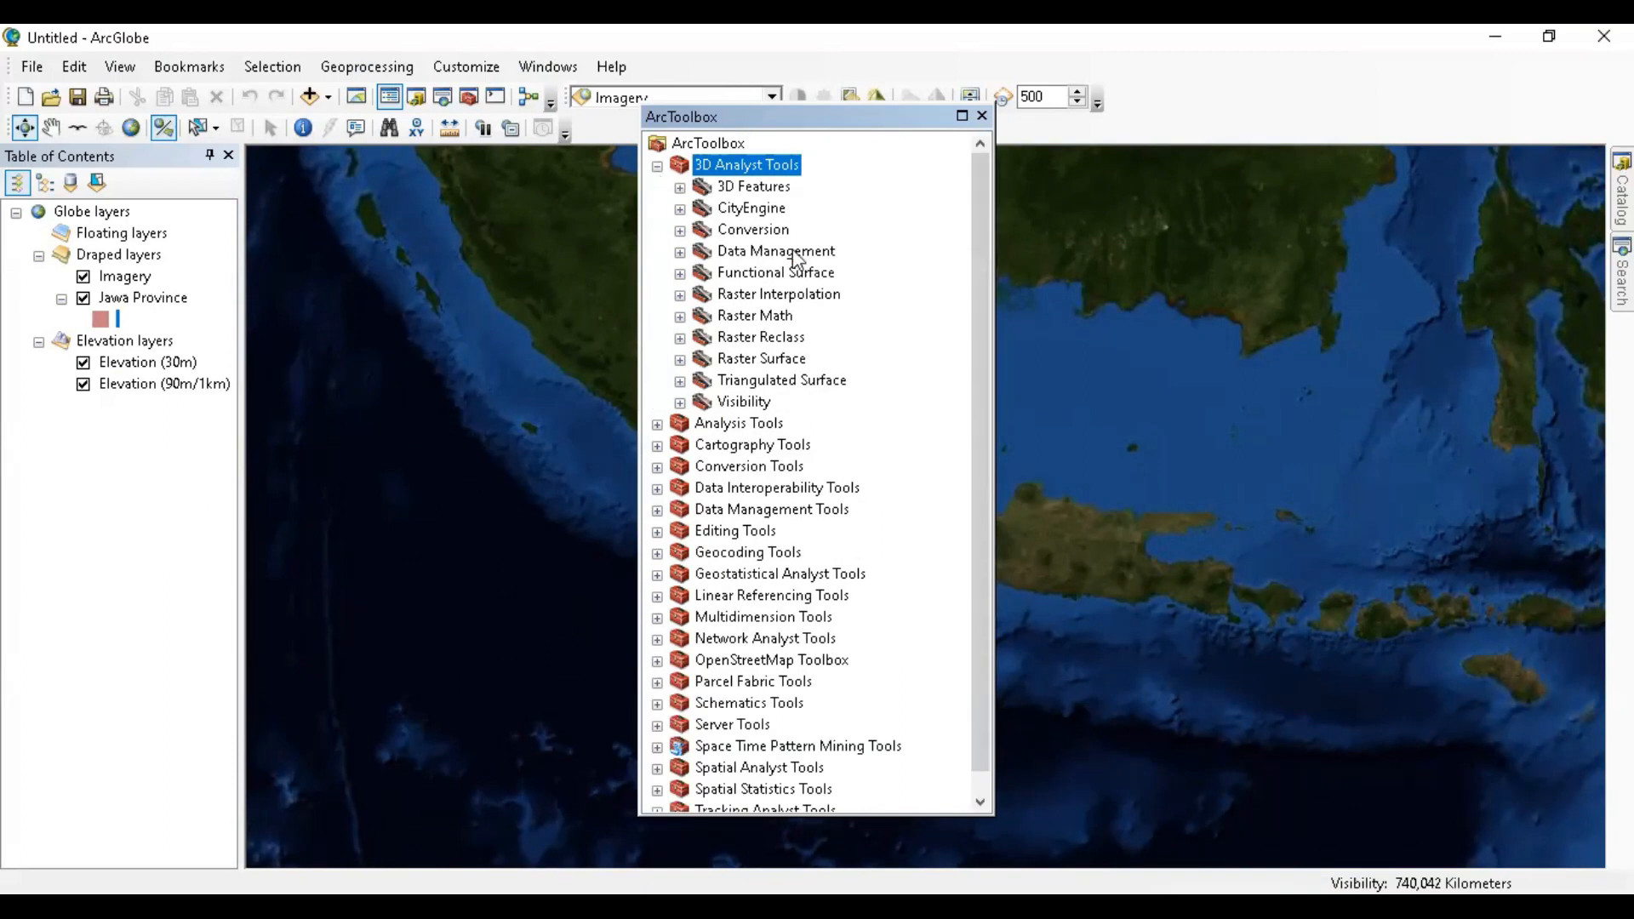
left_click(657, 166)
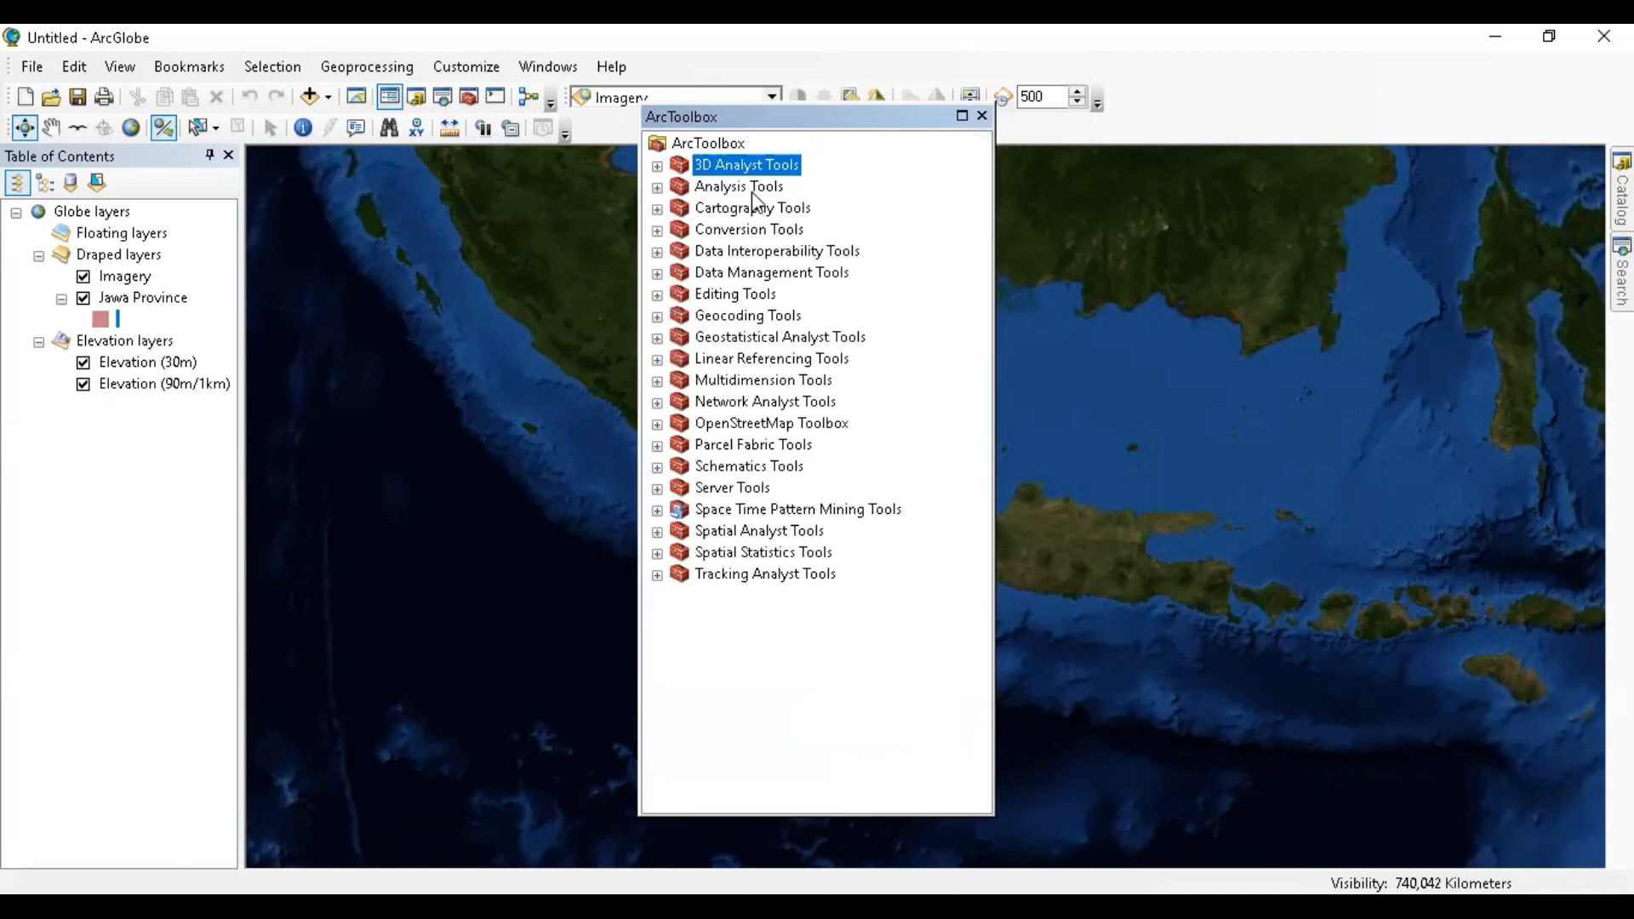
- Examine the Extract, Overlay and Proximity toolsets within Analysis Tools
double_click(752, 193)
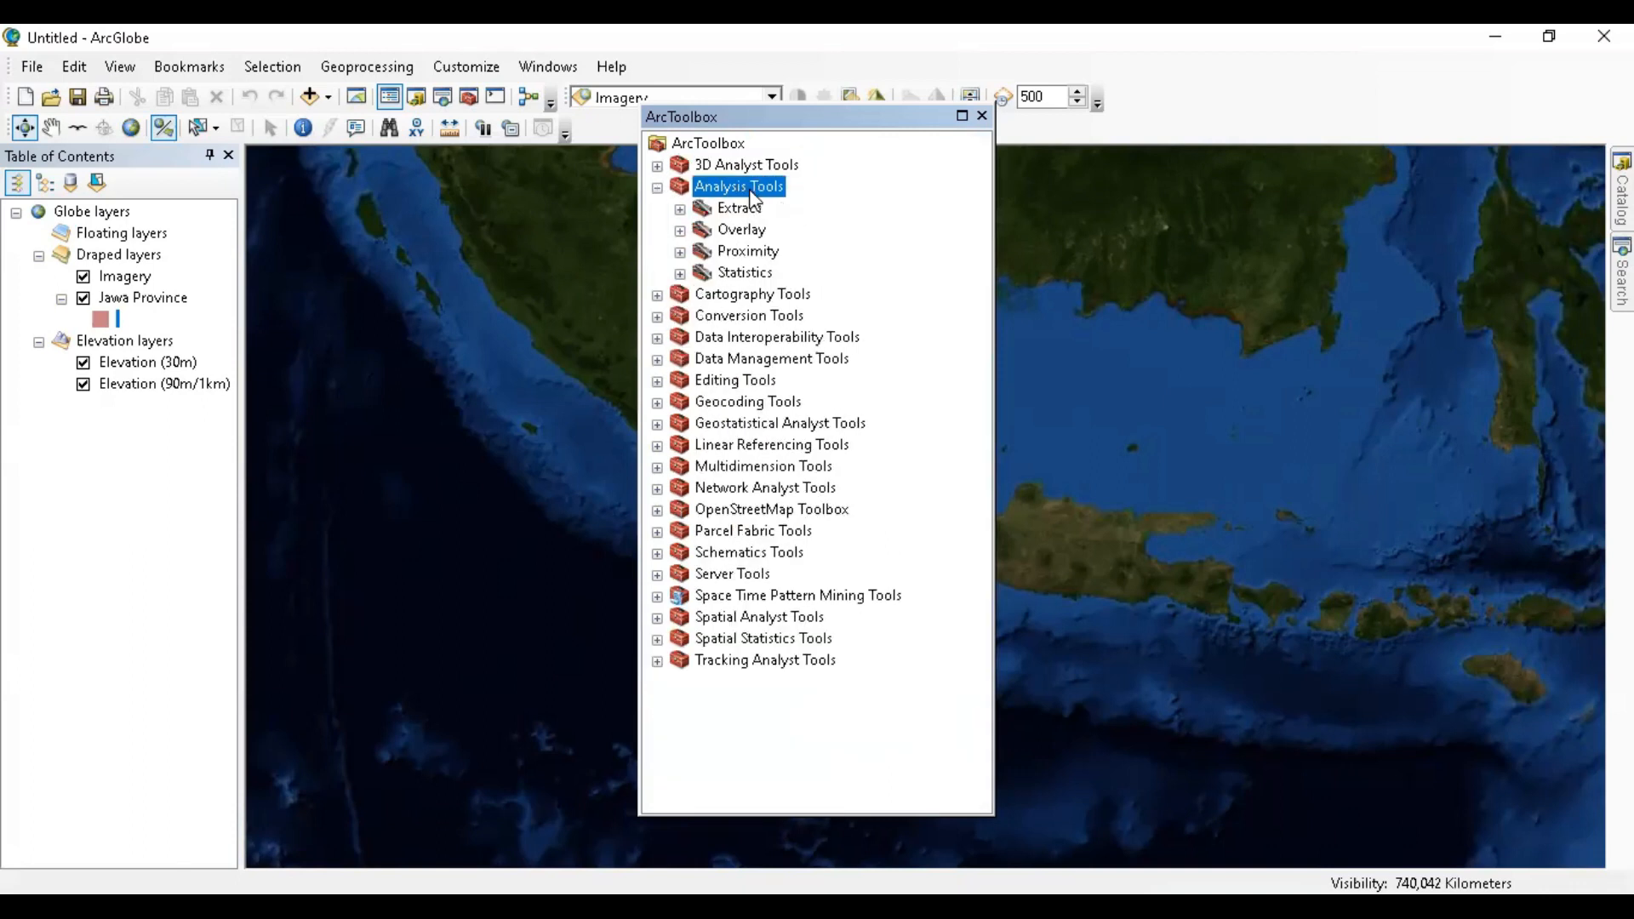
left_click(679, 208)
left_click(679, 209)
left_click(682, 232)
left_click(682, 232)
left_click(682, 253)
left_click(682, 253)
left_click(657, 188)
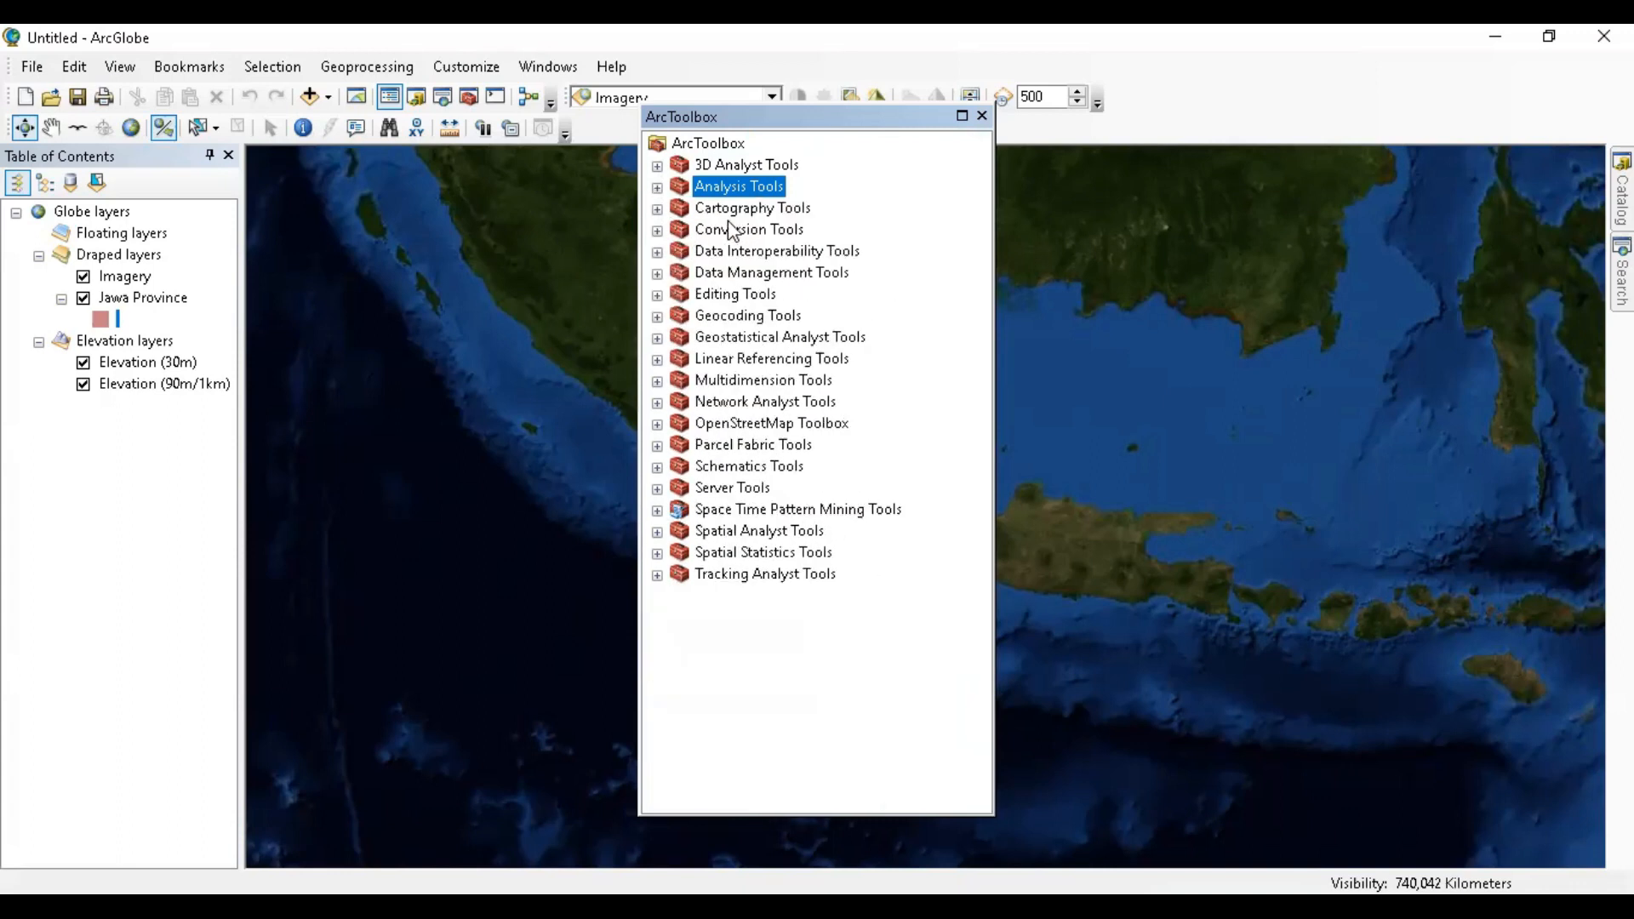
- Browse the toolsets in Data Management Tools and Editing Tools
double_click(796, 276)
scroll(796, 379, "down", 3)
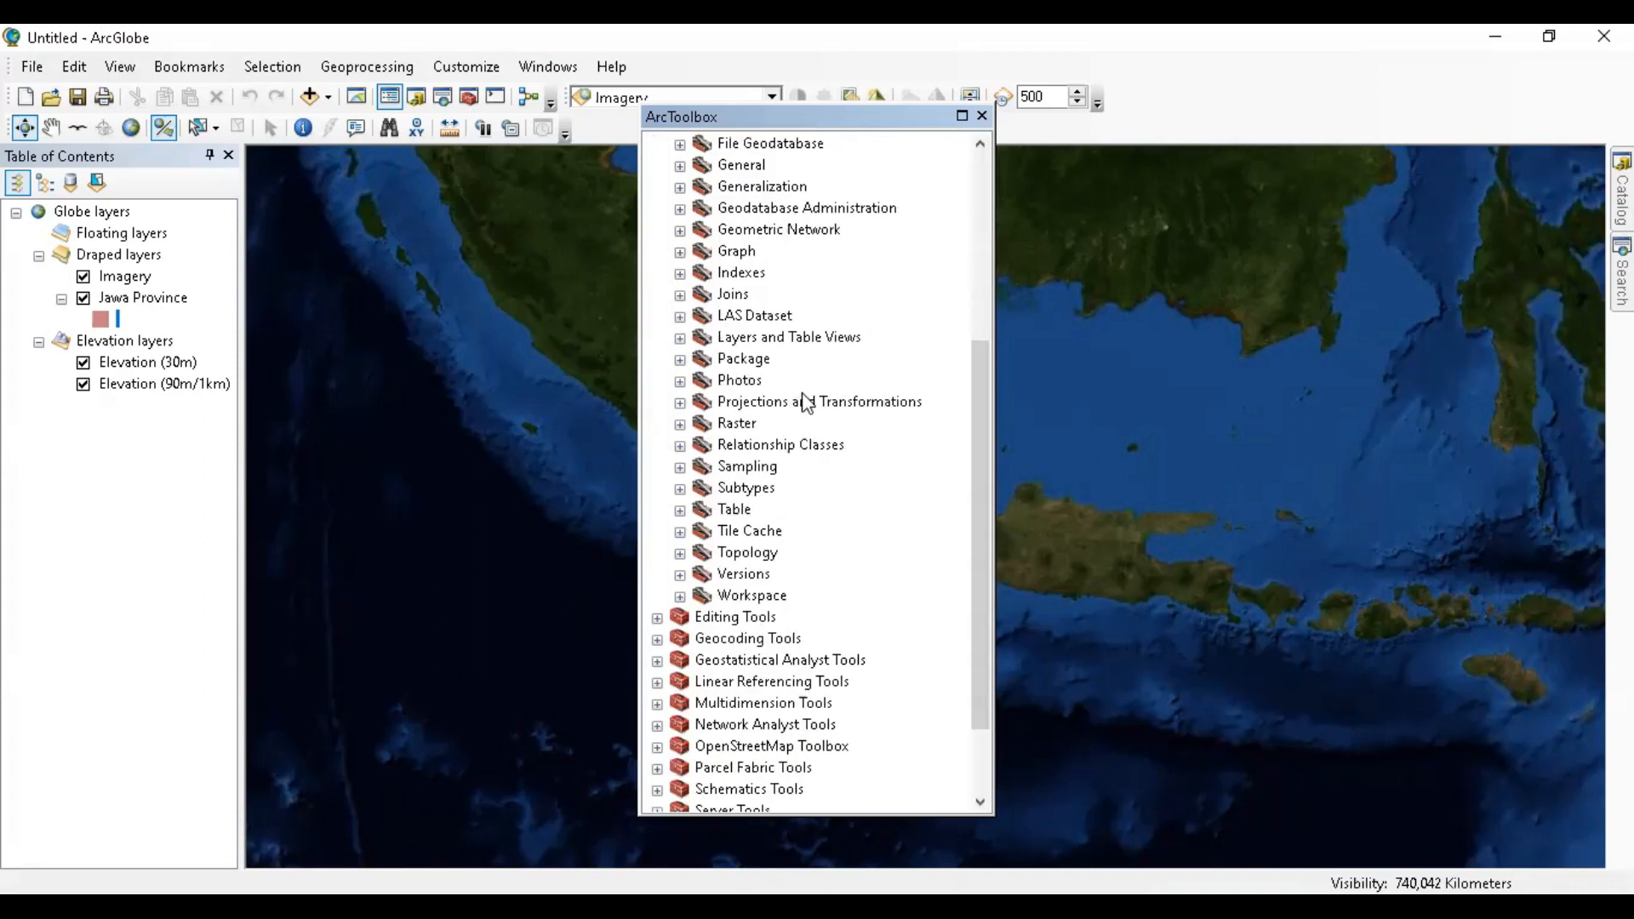
scroll(800, 400, "up", 5)
left_click(657, 273)
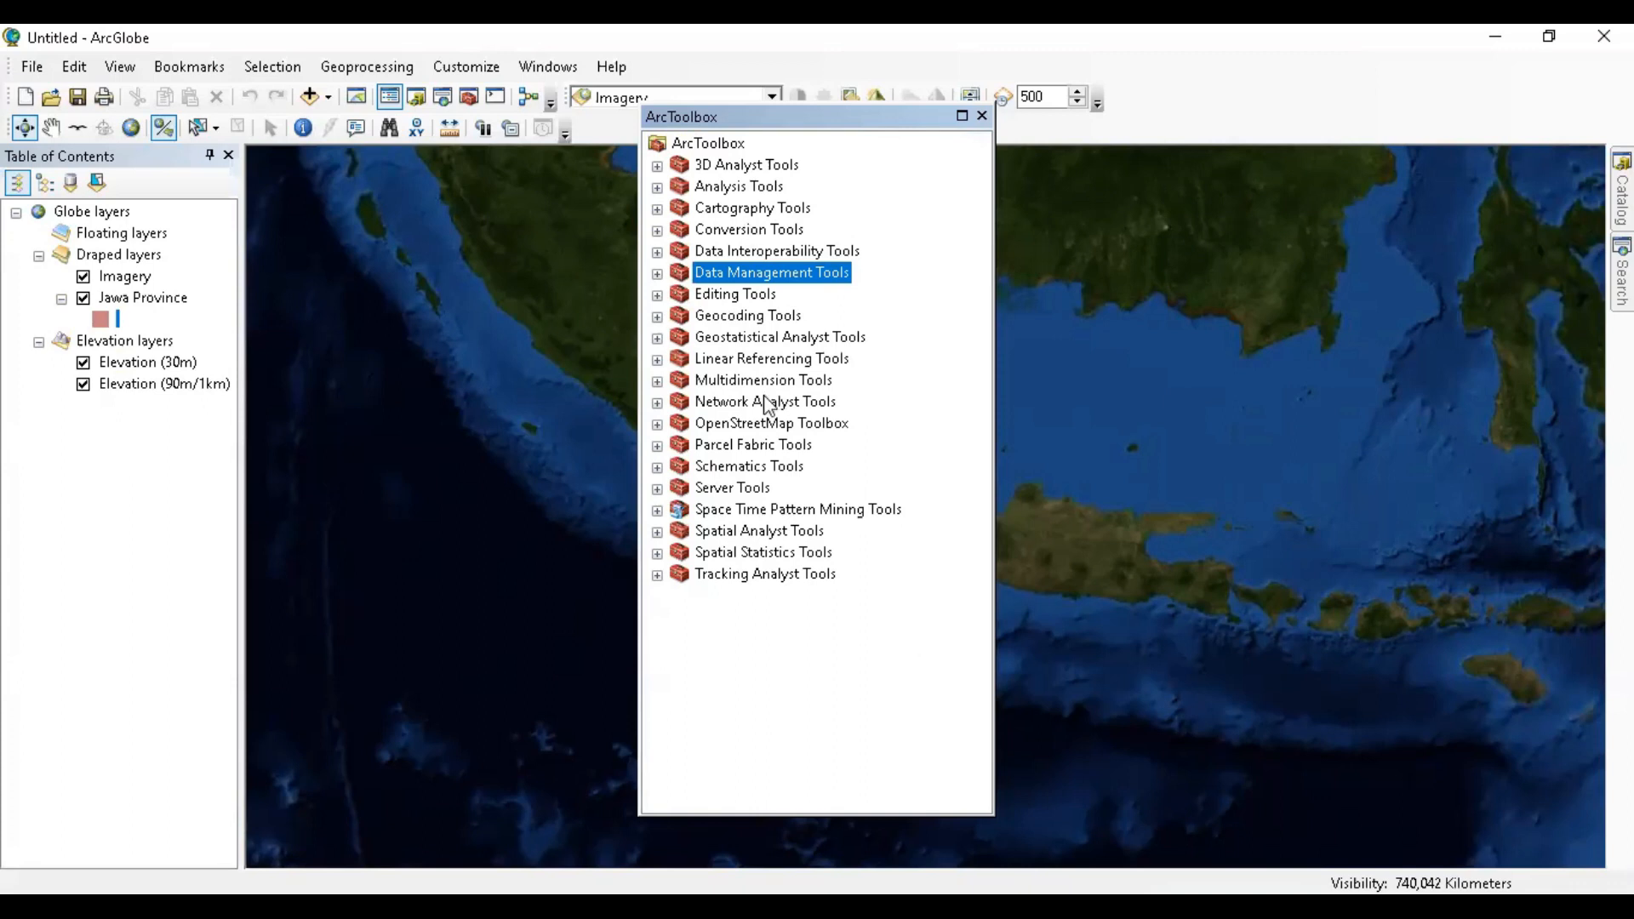
left_click(657, 295)
left_click(657, 296)
left_click(658, 273)
scroll(671, 281, "down", 2)
scroll(670, 281, "up", 4)
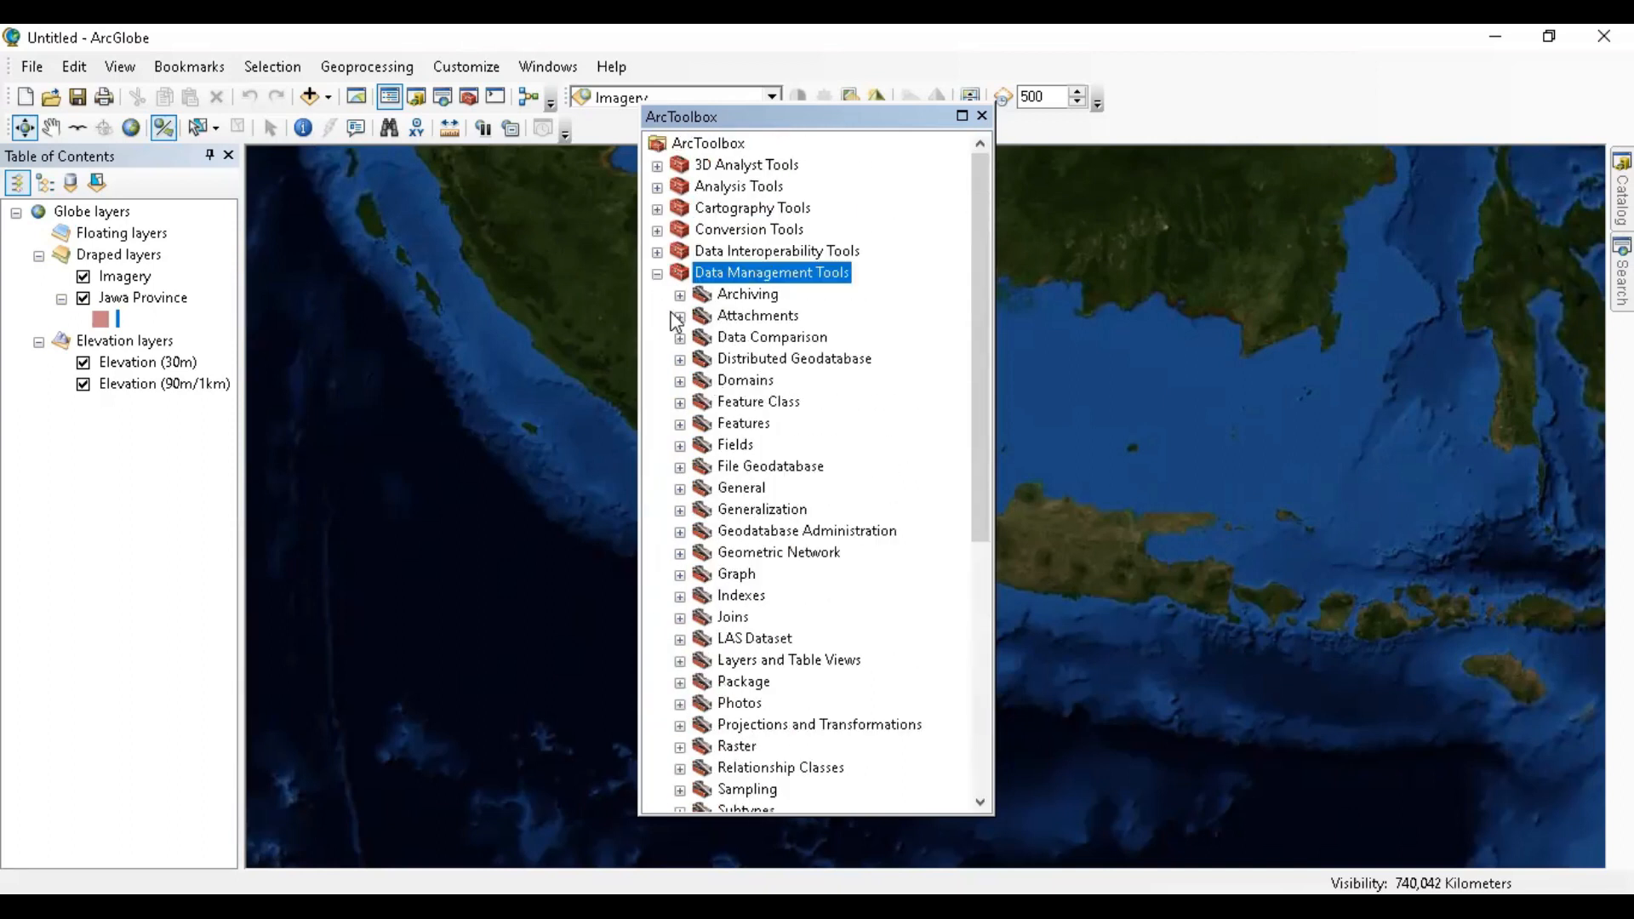
left_click(657, 274)
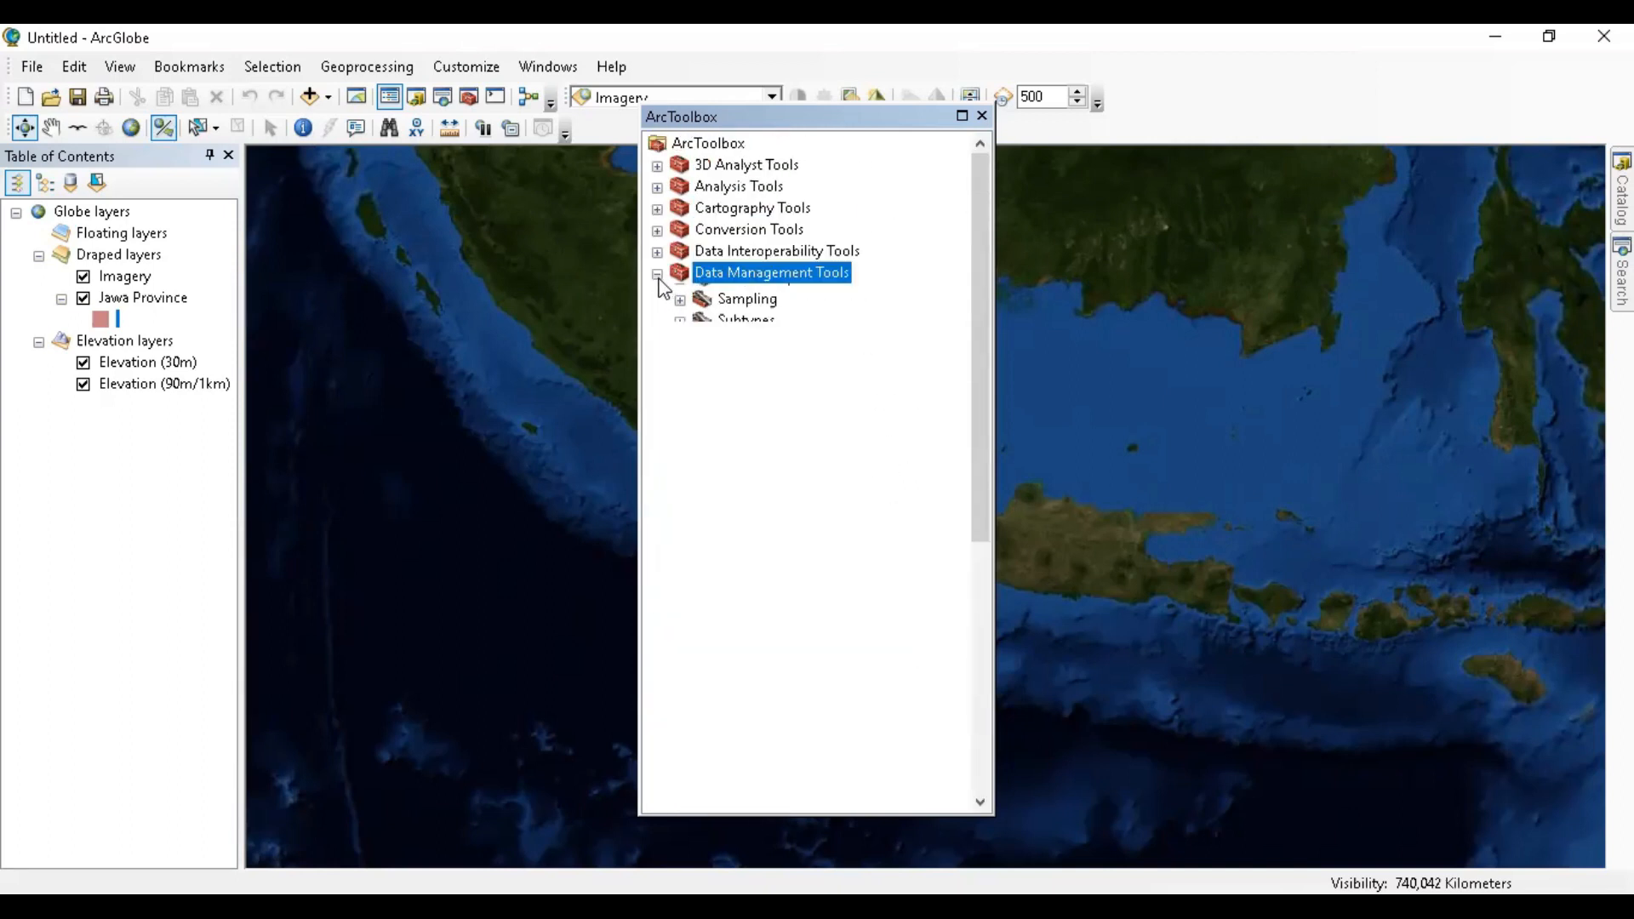
- Open the Intersect tool from the Overlay toolset of Analysis Tools and review its description and illustration
double_click(735, 187)
left_click(763, 233)
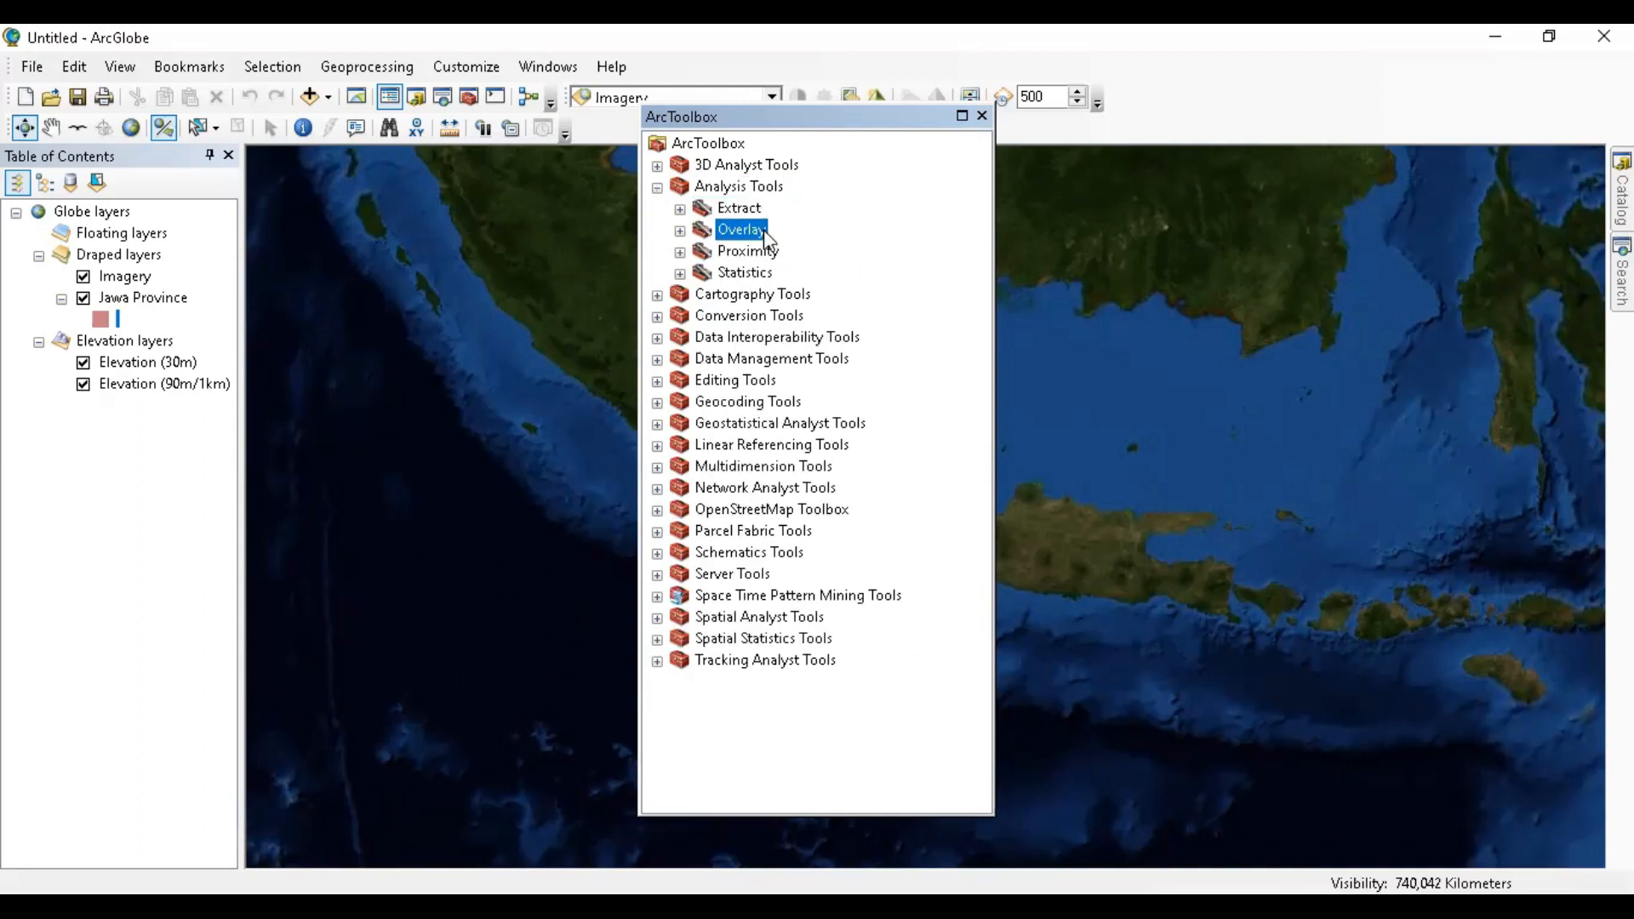
double_click(764, 232)
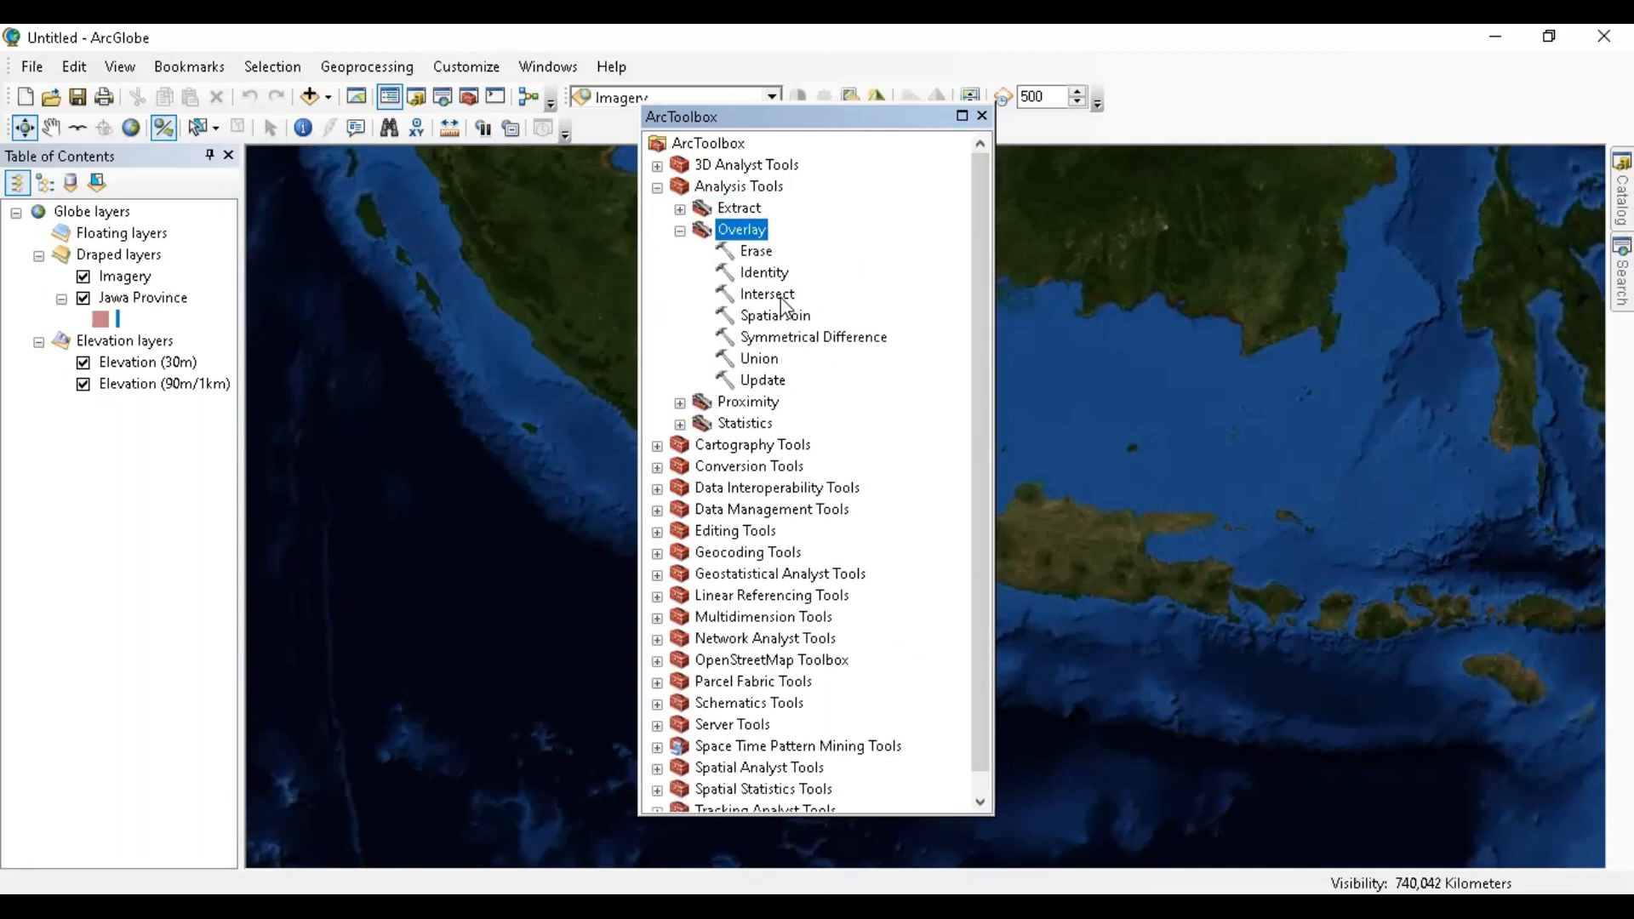
left_click(781, 299)
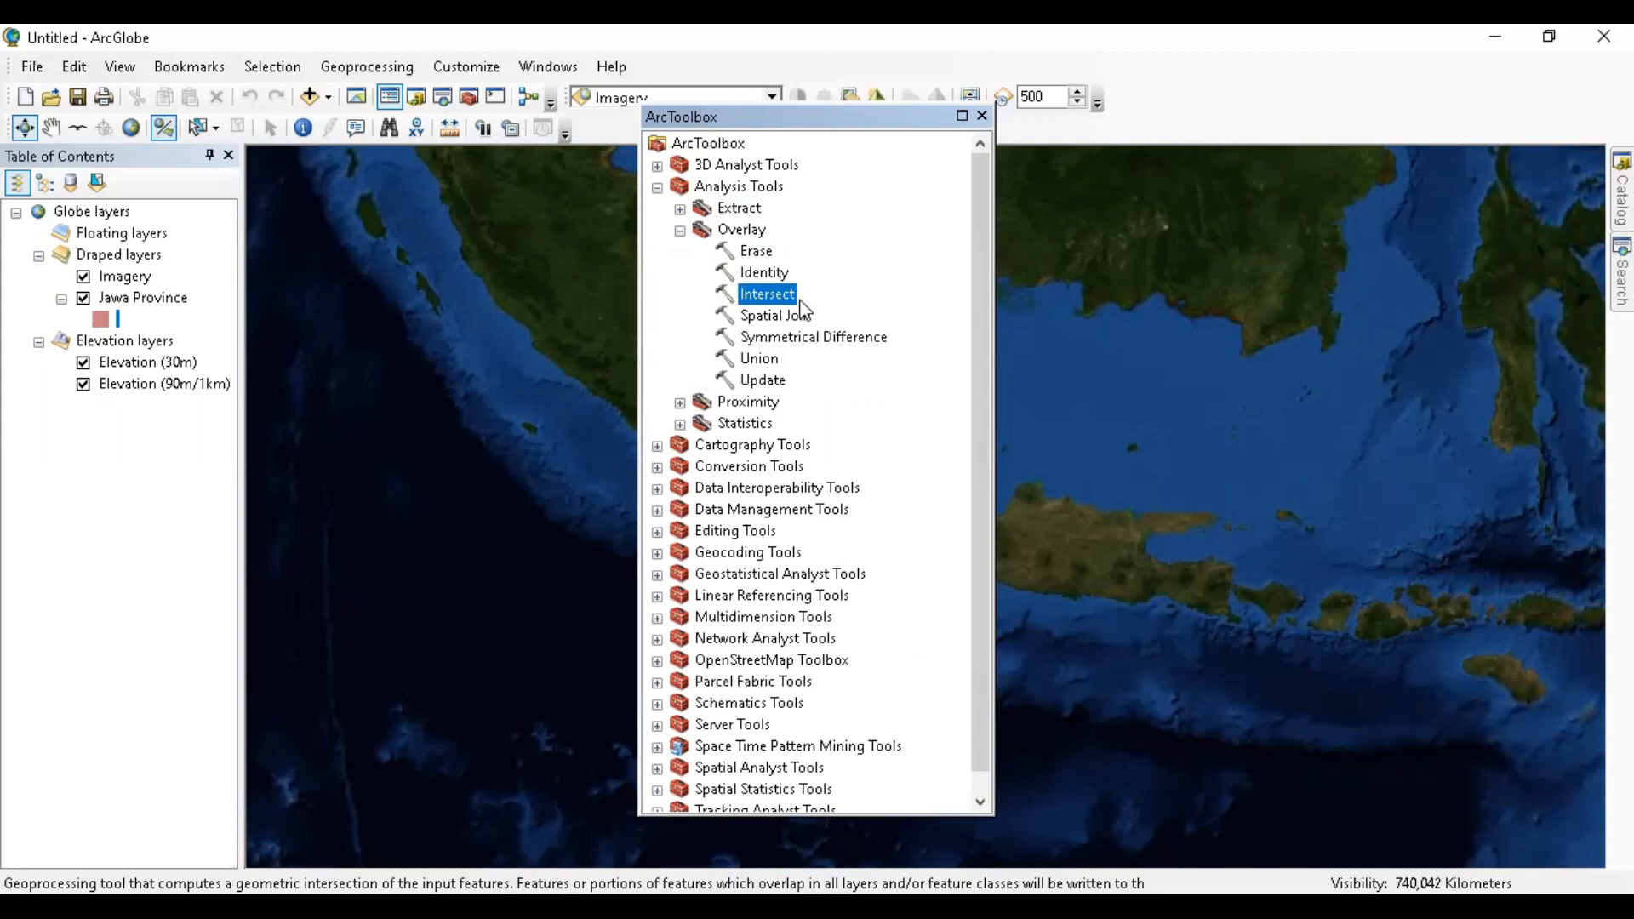
double_click(793, 296)
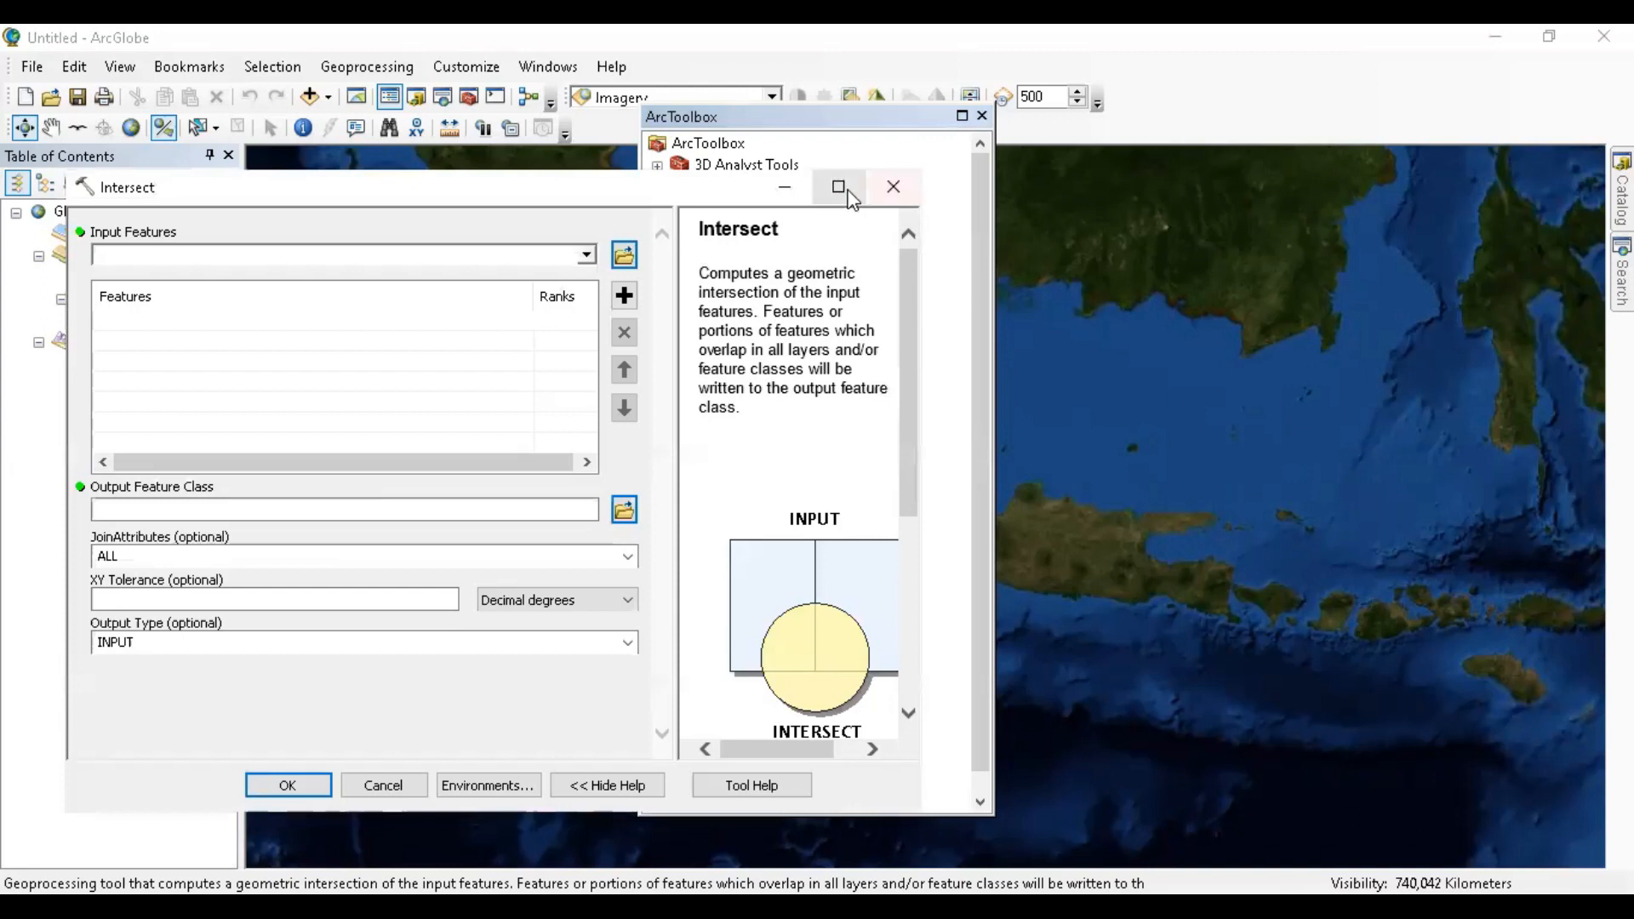
left_click_drag(908, 298, 915, 382)
left_click_drag(902, 441, 919, 528)
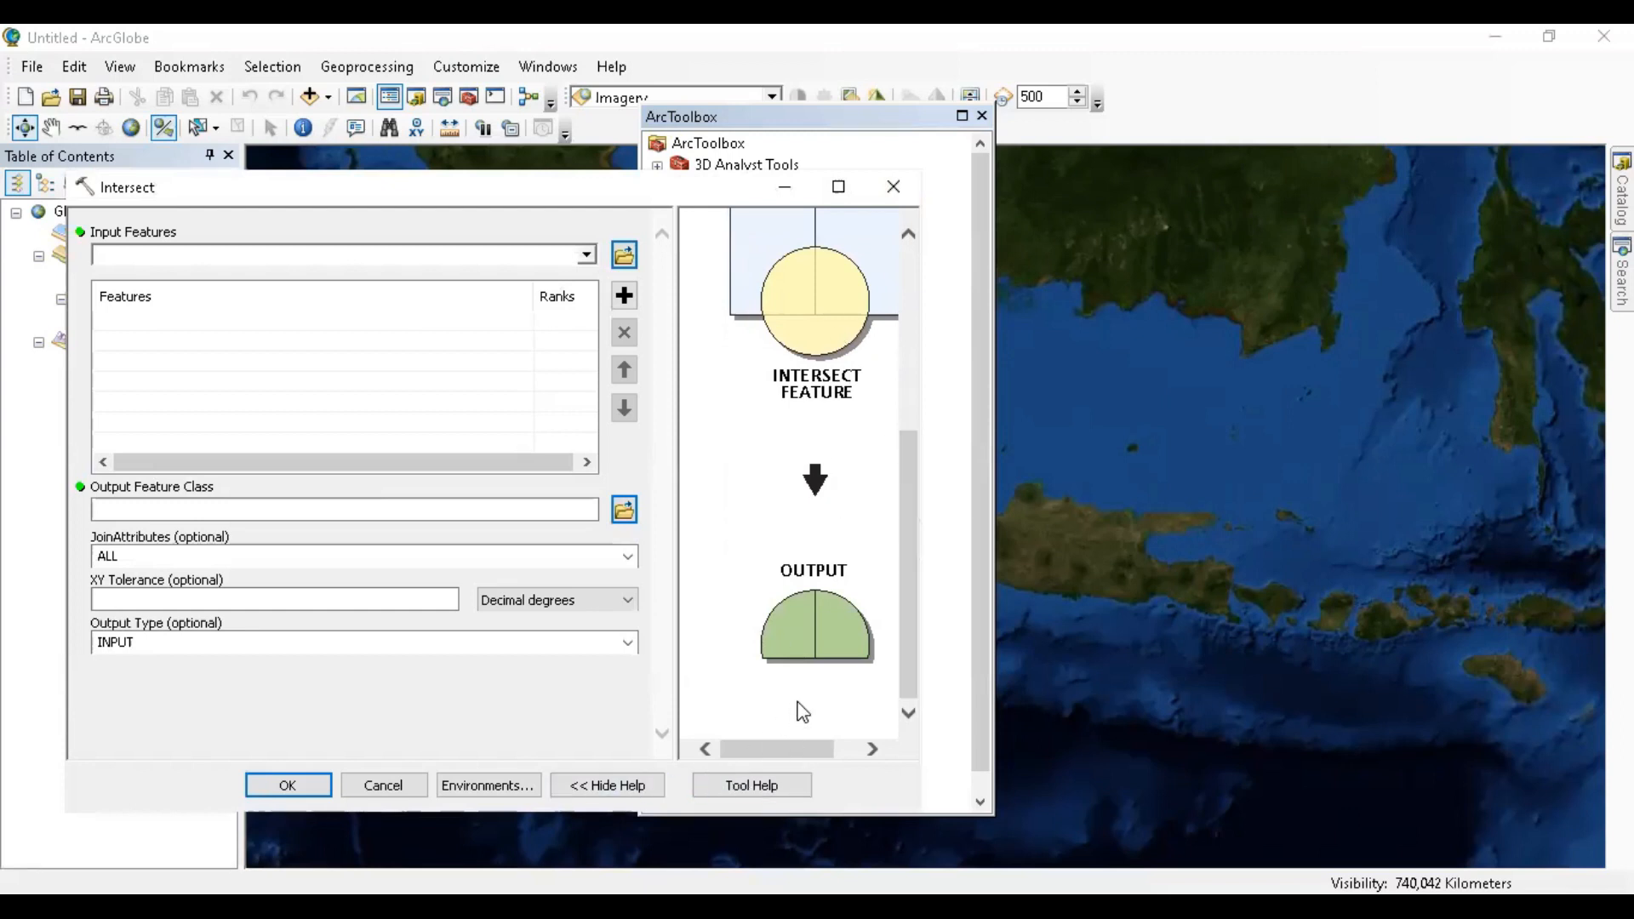
left_click_drag(907, 634, 897, 327)
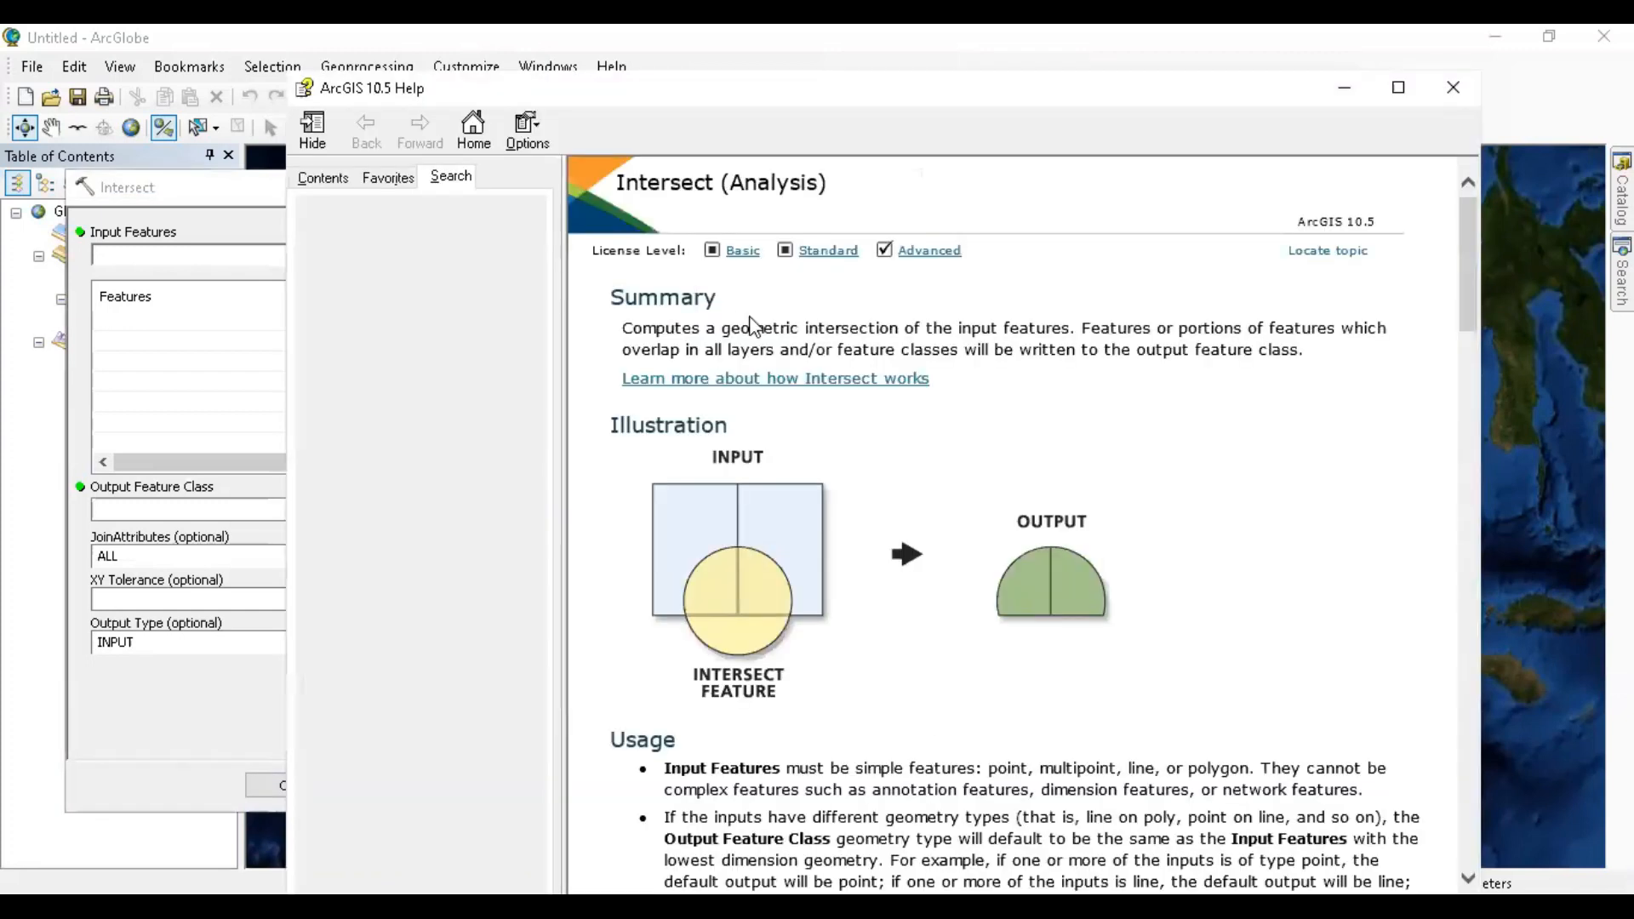
- Read through the full ArcGIS help topic for Intersect, and close the help, the tool and the Analysis Tools toolbox
scroll(824, 477, "down", 2)
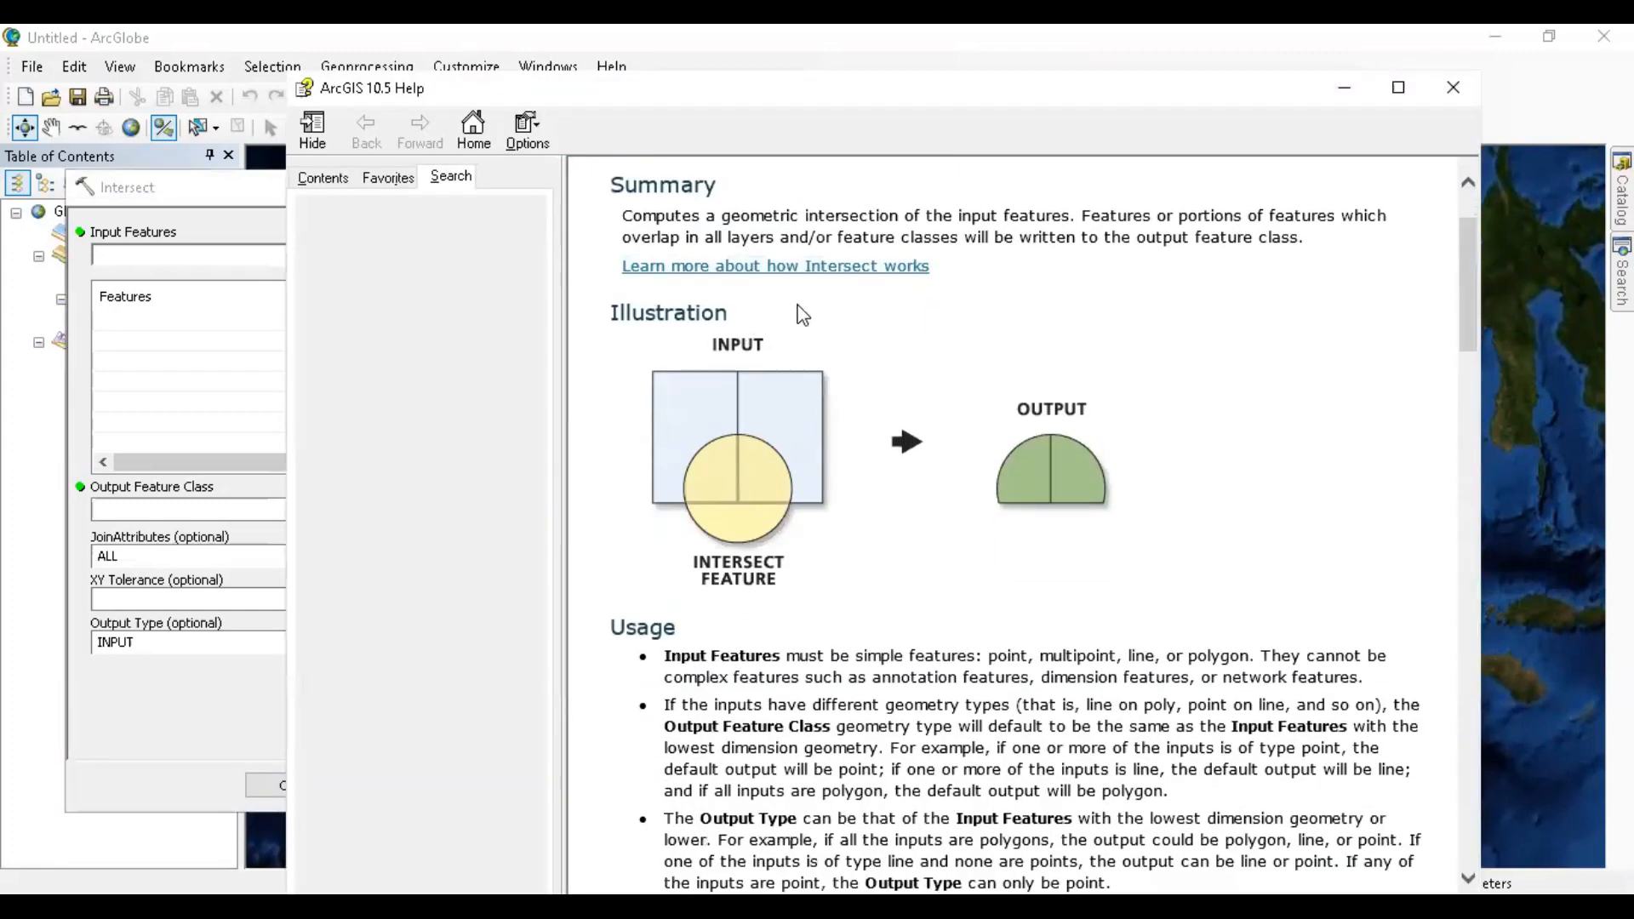
scroll(774, 357, "down", 6)
scroll(755, 410, "down", 8)
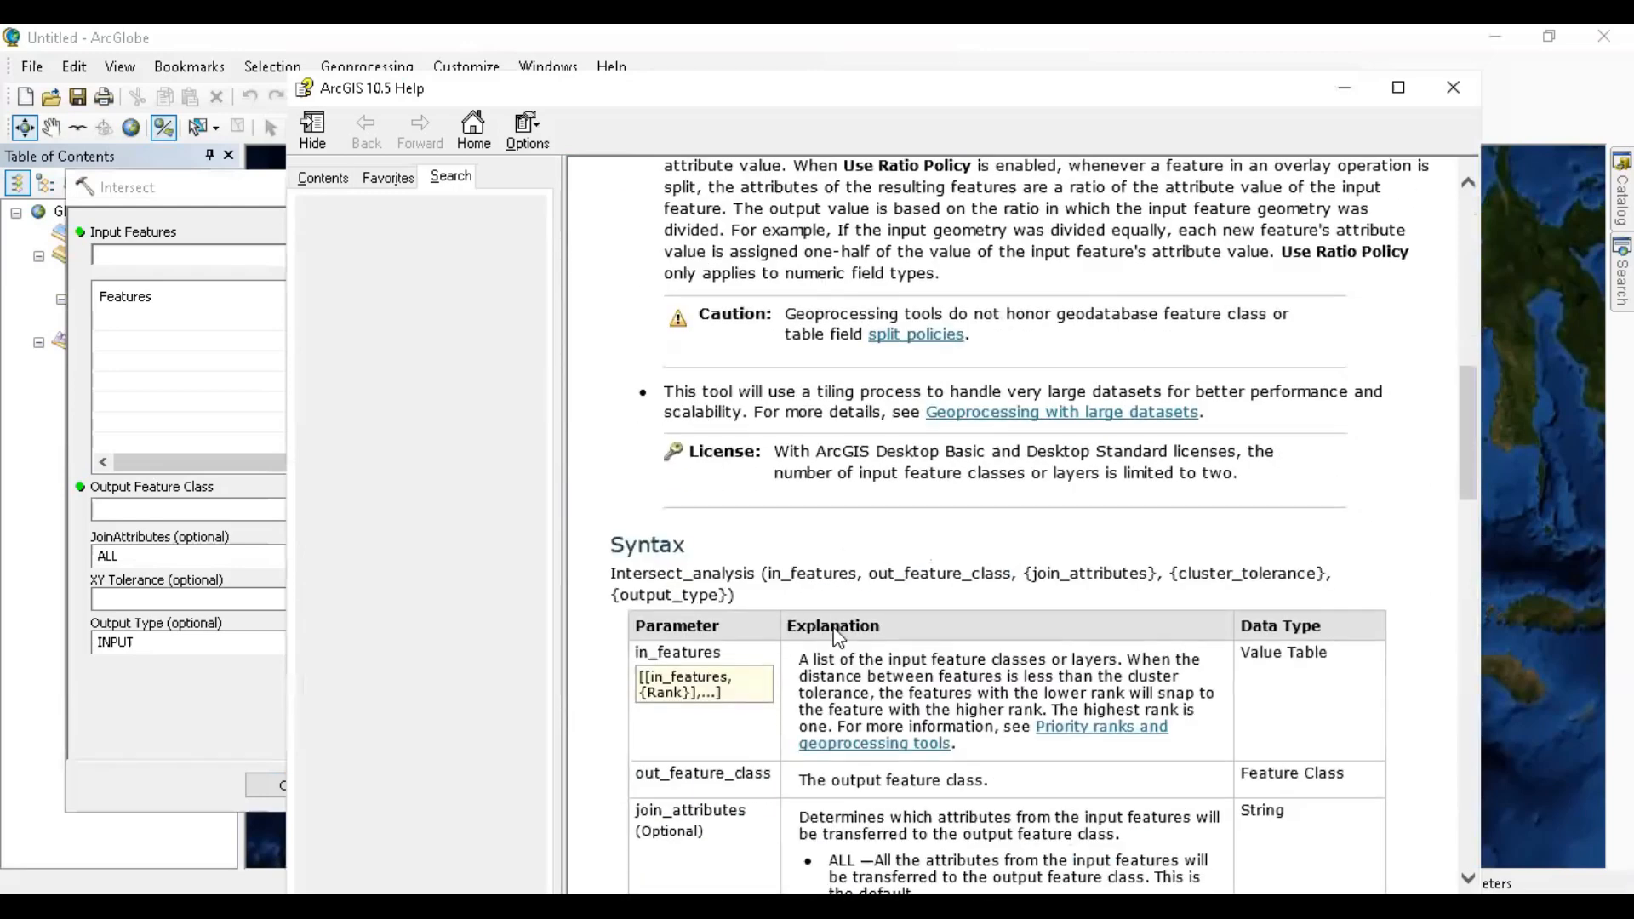
scroll(927, 670, "down", 15)
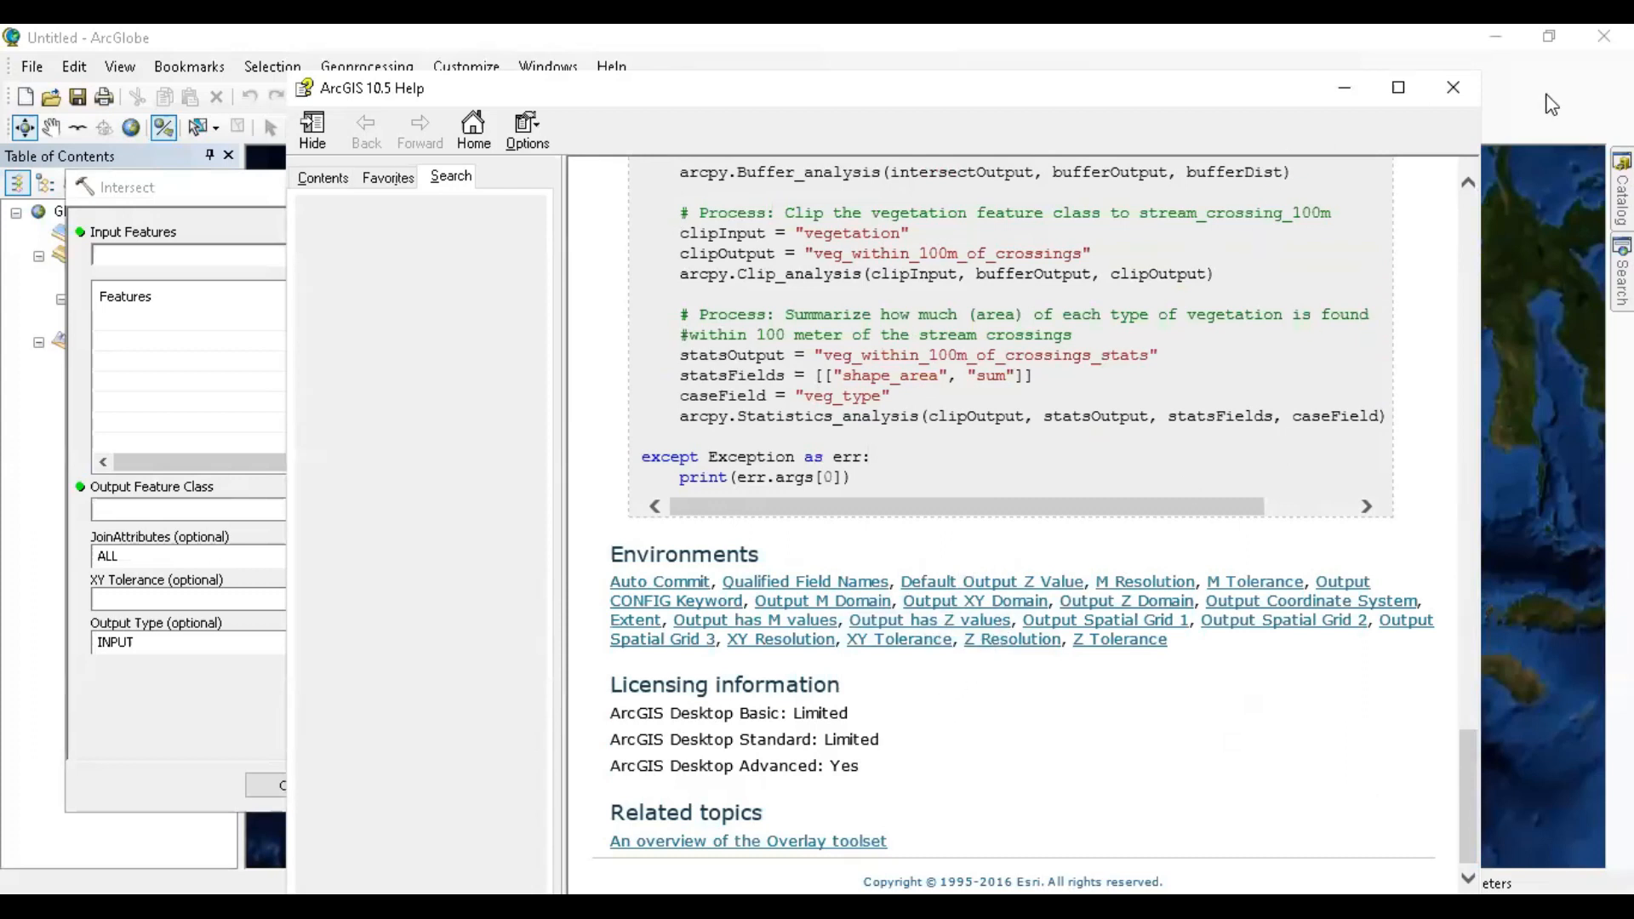
left_click(1443, 104)
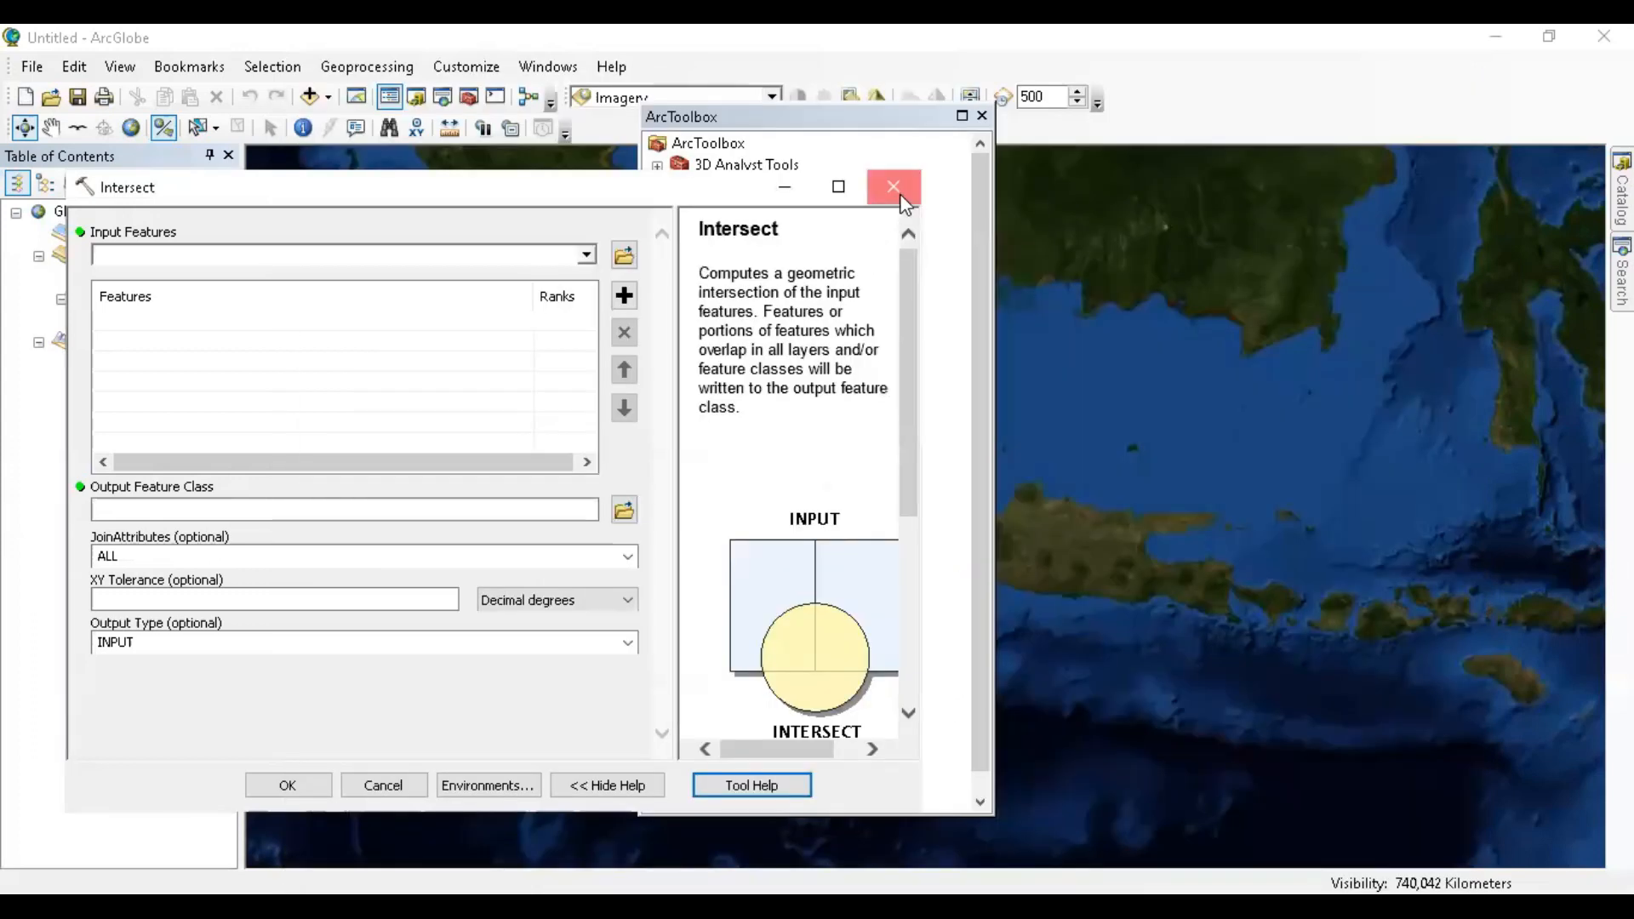
left_click(894, 187)
left_click(657, 186)
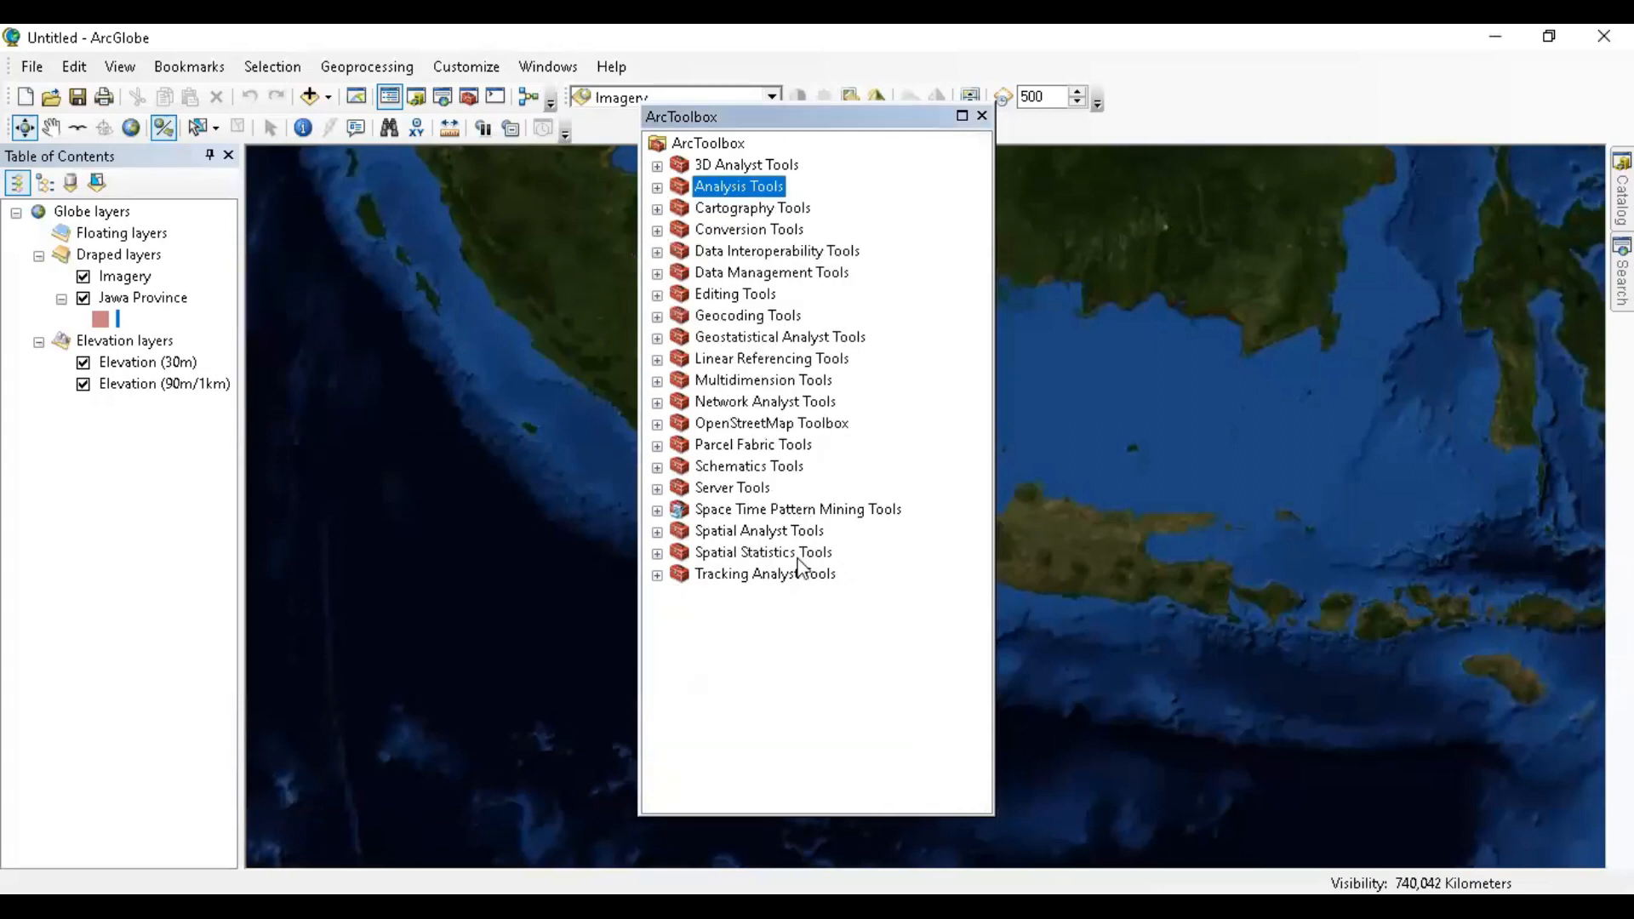
- Browse the toolsets in Spatial Analyst Tools and collapse the toolbox
double_click(799, 534)
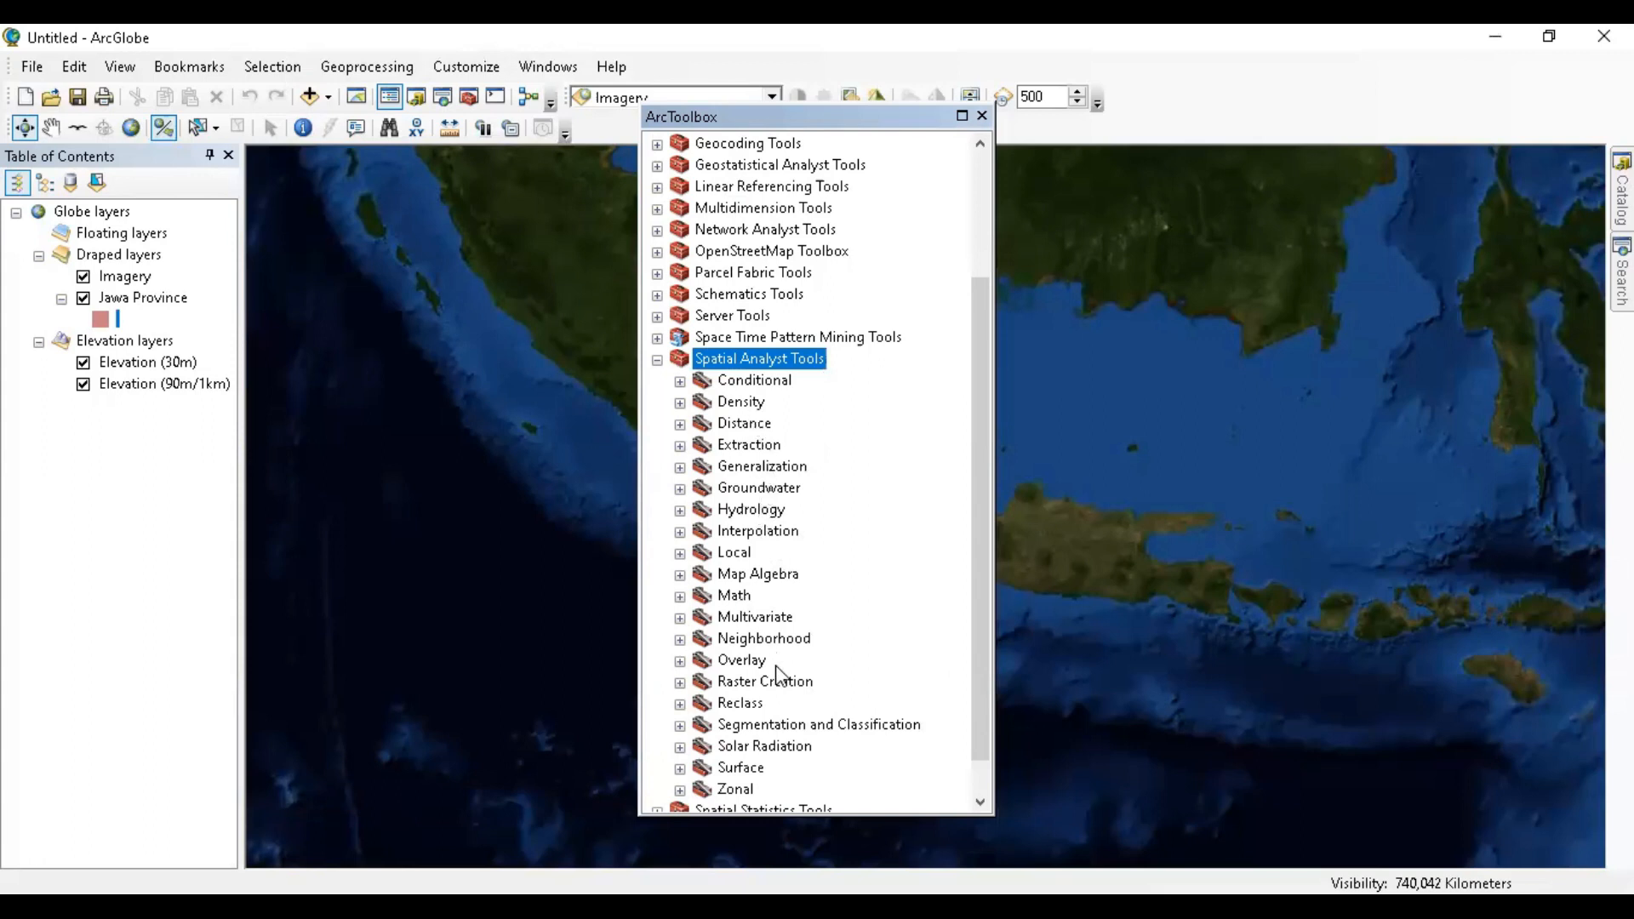
scroll(776, 668, "down", 1)
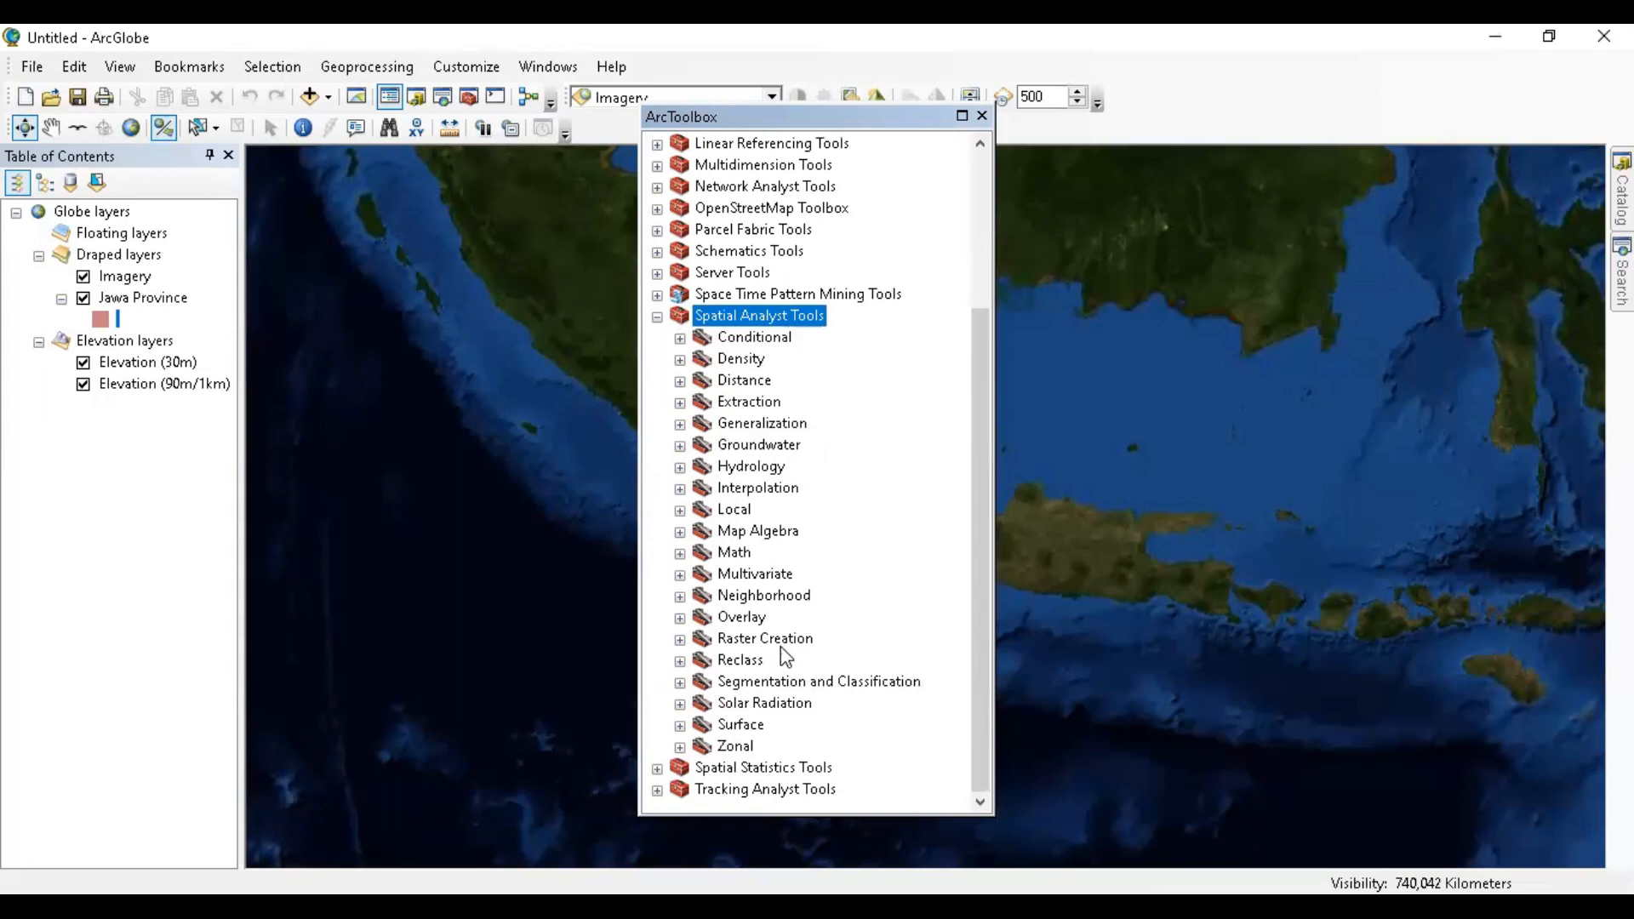
left_click(653, 318)
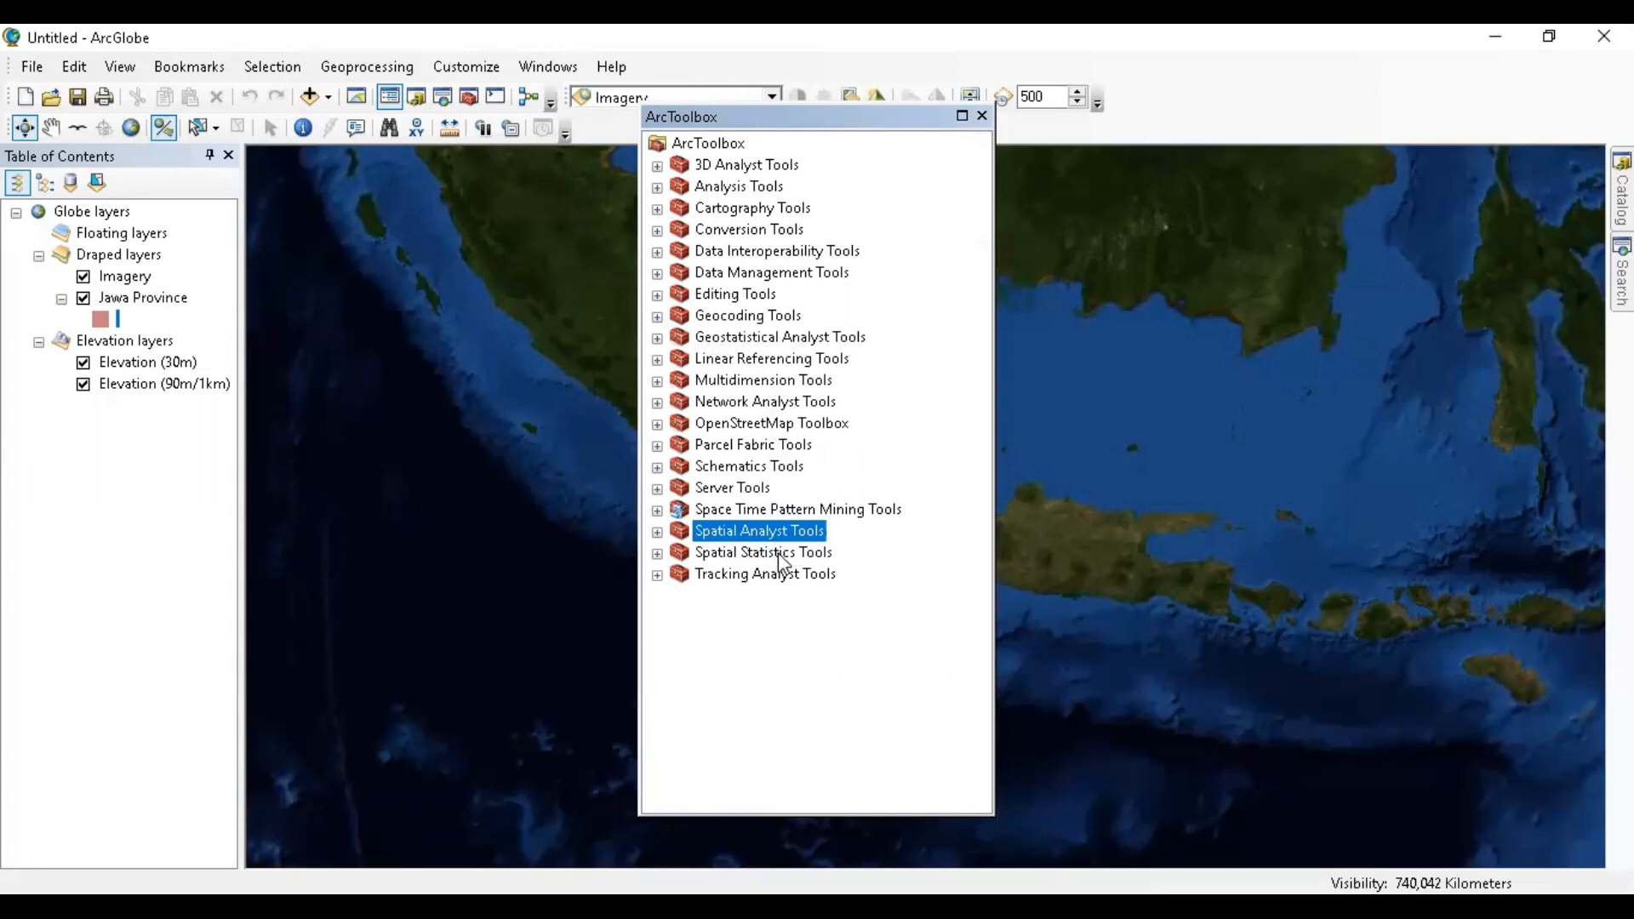
- Examine the Analysis and Network Dataset toolsets within Network Analyst Tools
double_click(783, 401)
double_click(748, 423)
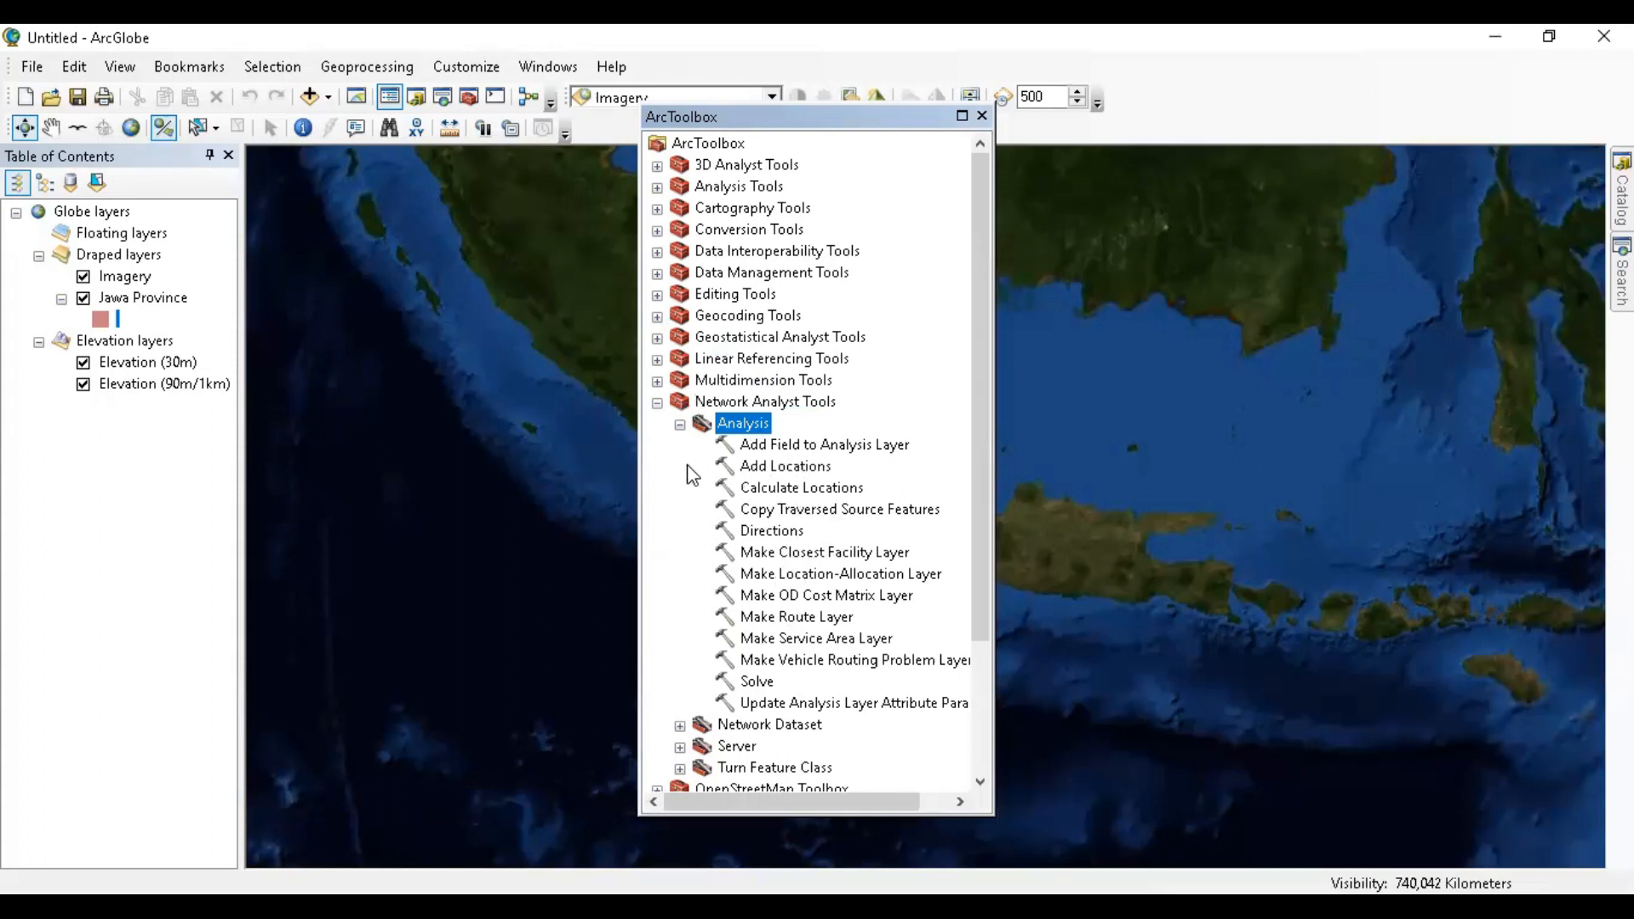
left_click(680, 424)
double_click(766, 445)
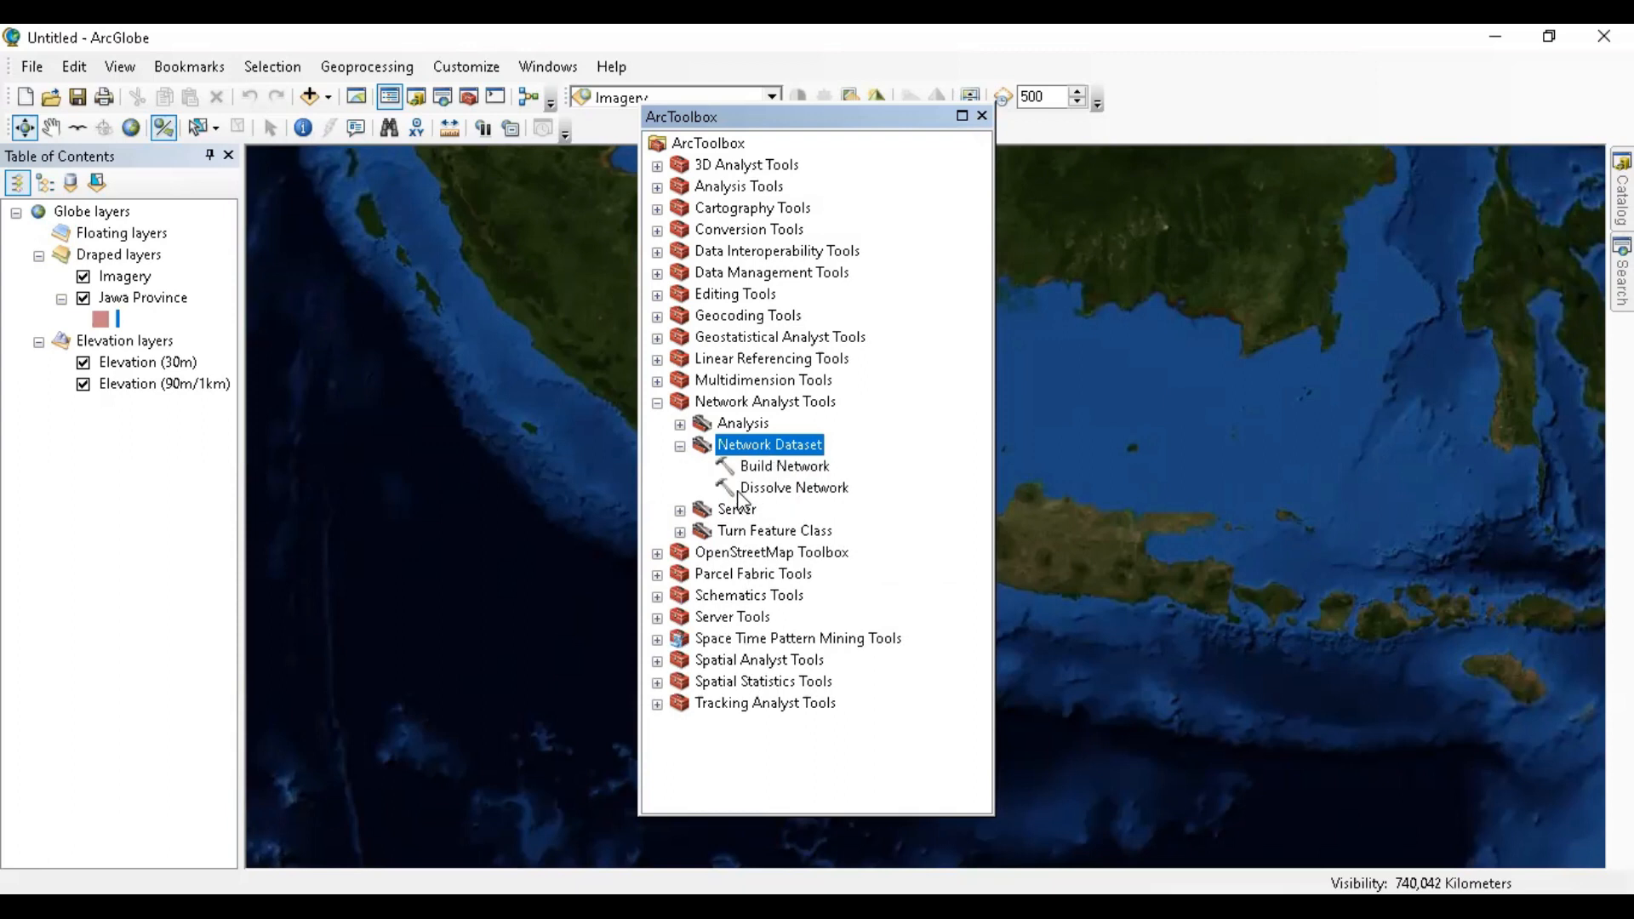
left_click(681, 446)
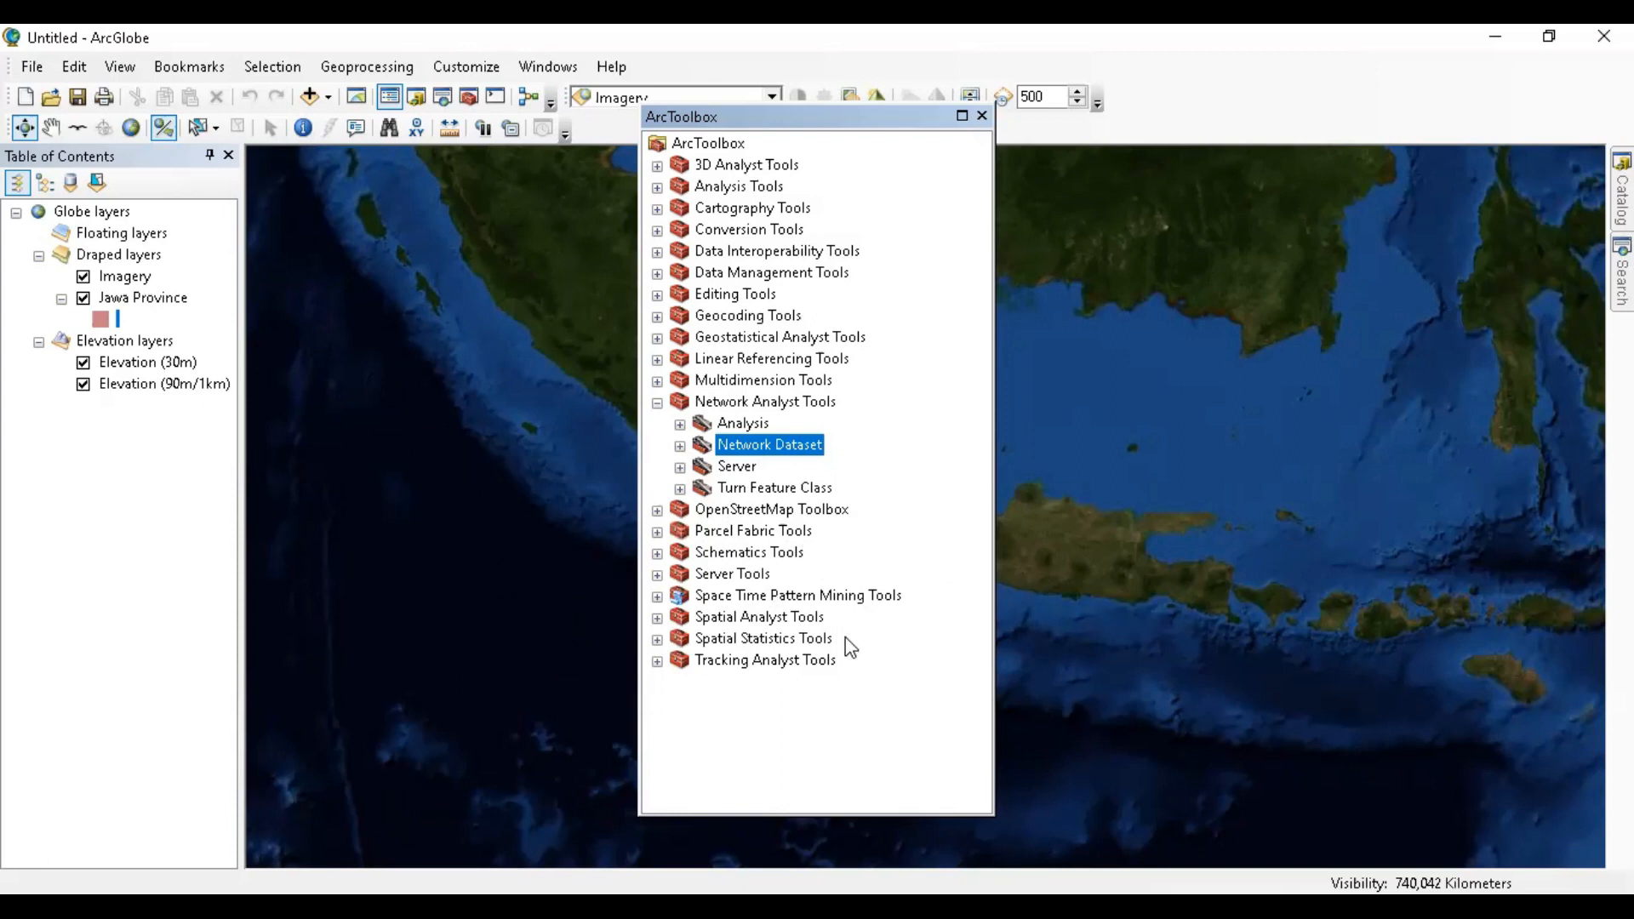
- Open the Darcy Flow tool from the Groundwater toolset of Spatial Analyst Tools
double_click(798, 616)
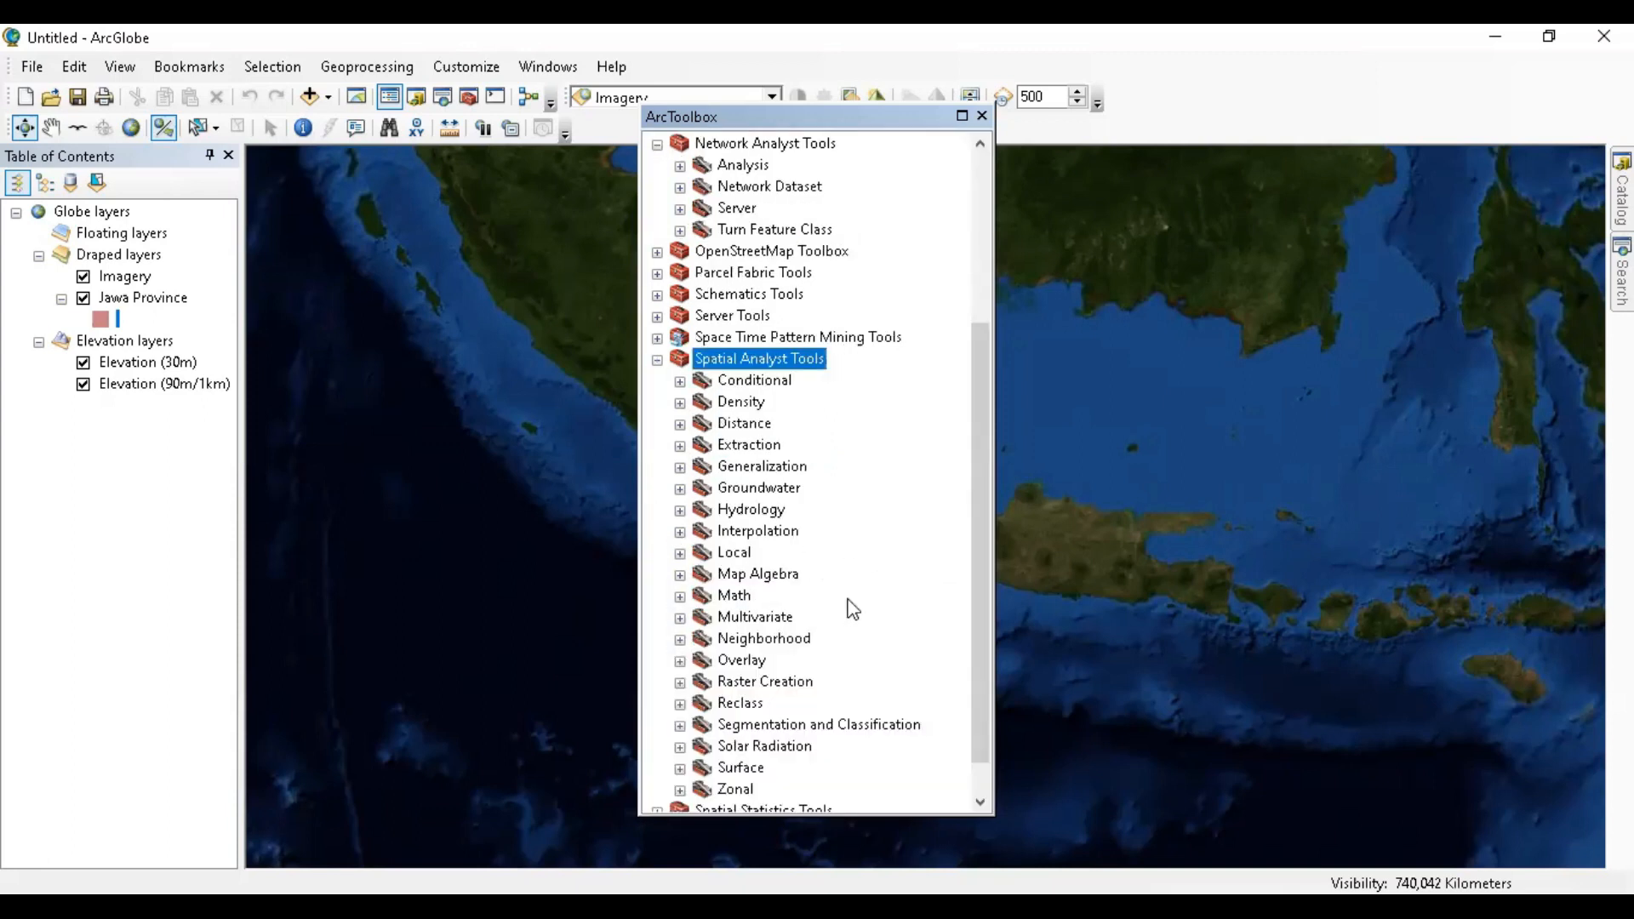
double_click(755, 489)
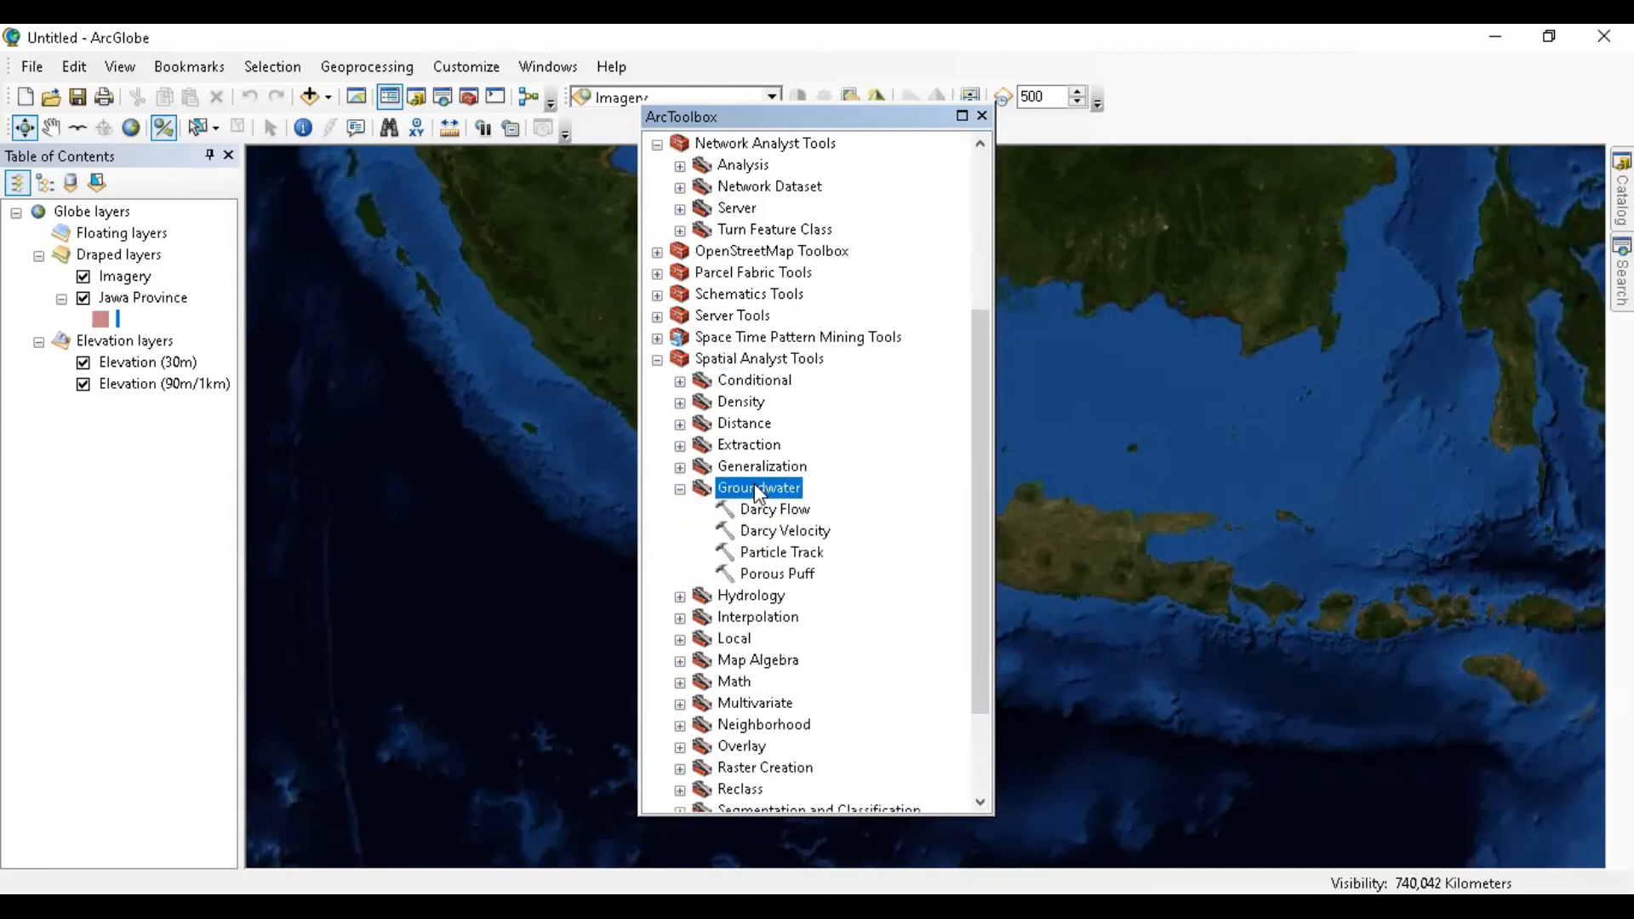
left_click(791, 511)
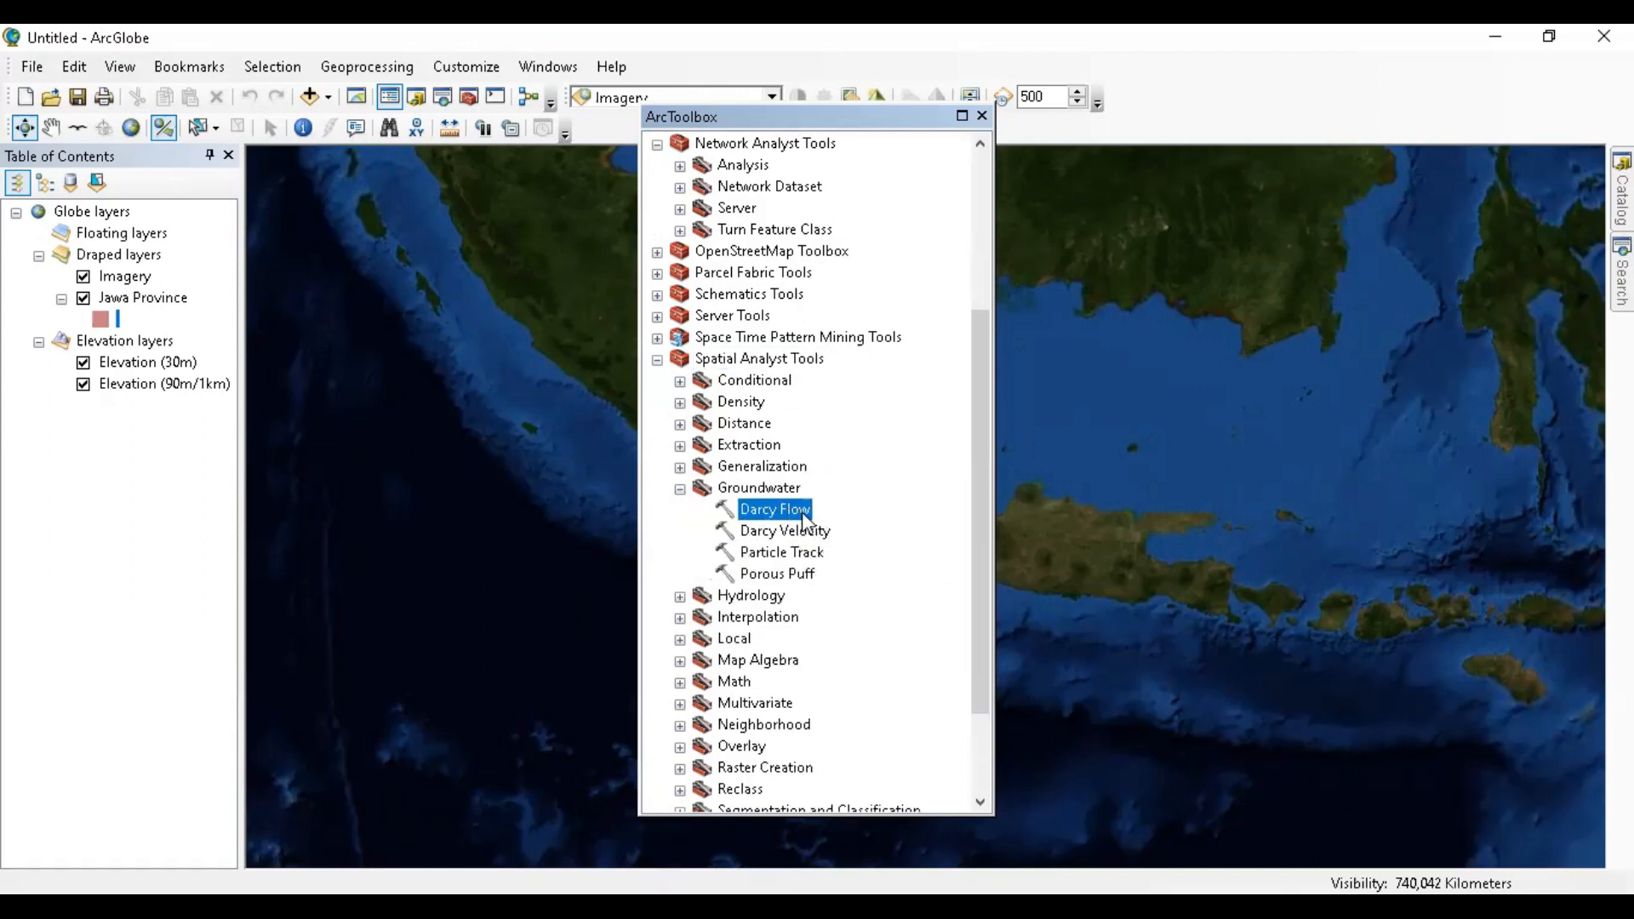
double_click(804, 513)
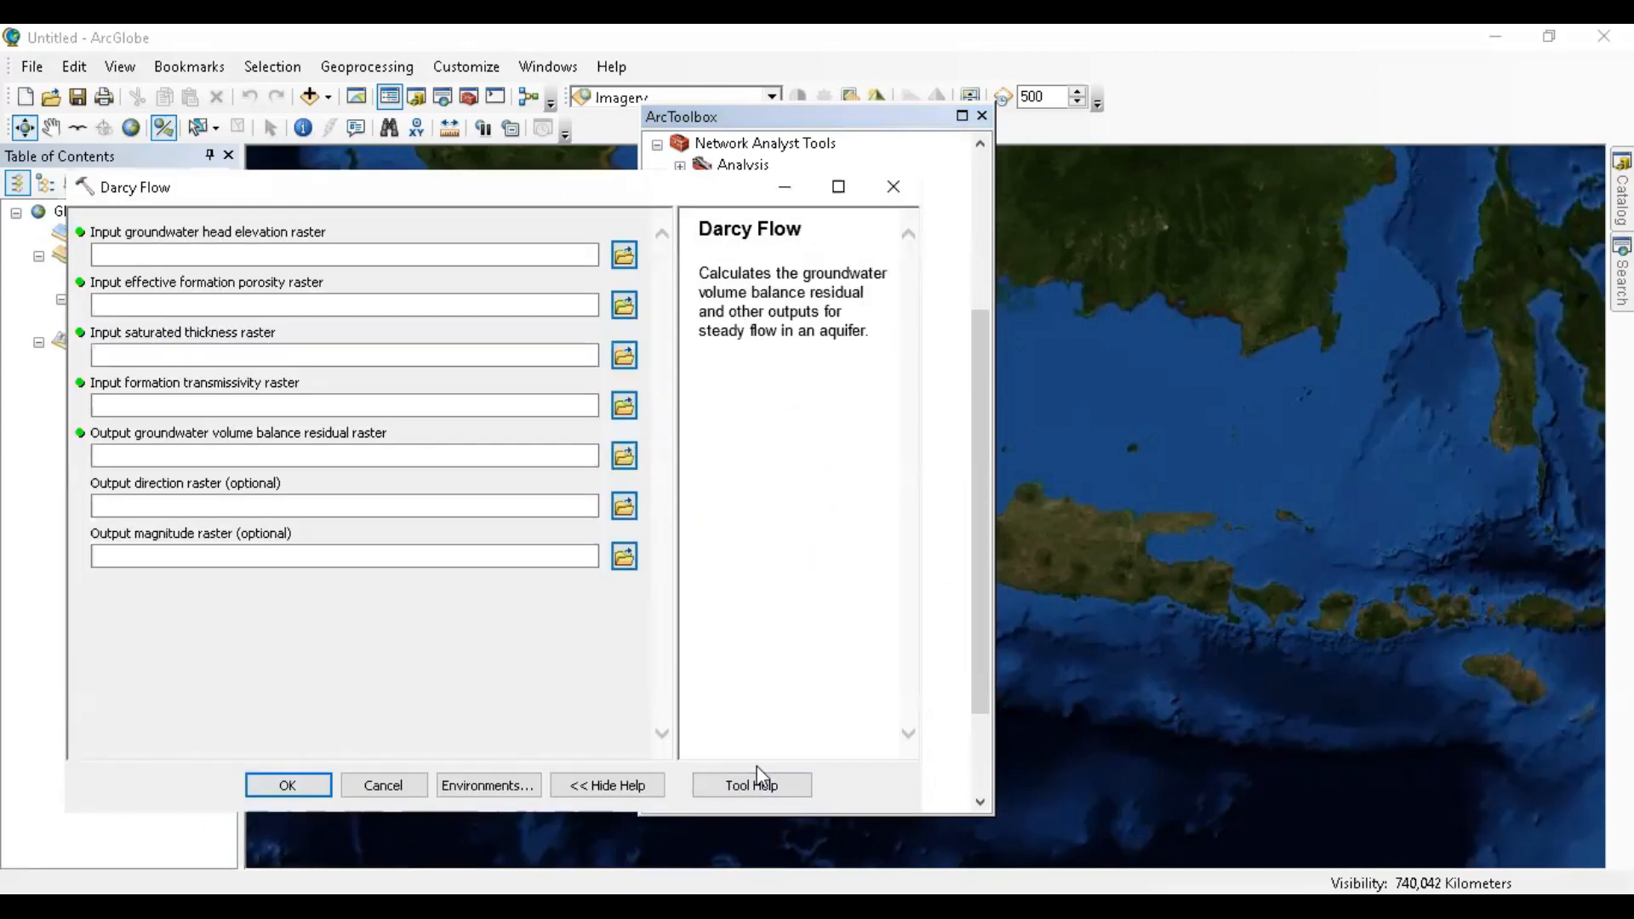
- Read through the full ArcGIS help topic for Darcy Flow, and close the help and the tool
left_click(759, 776)
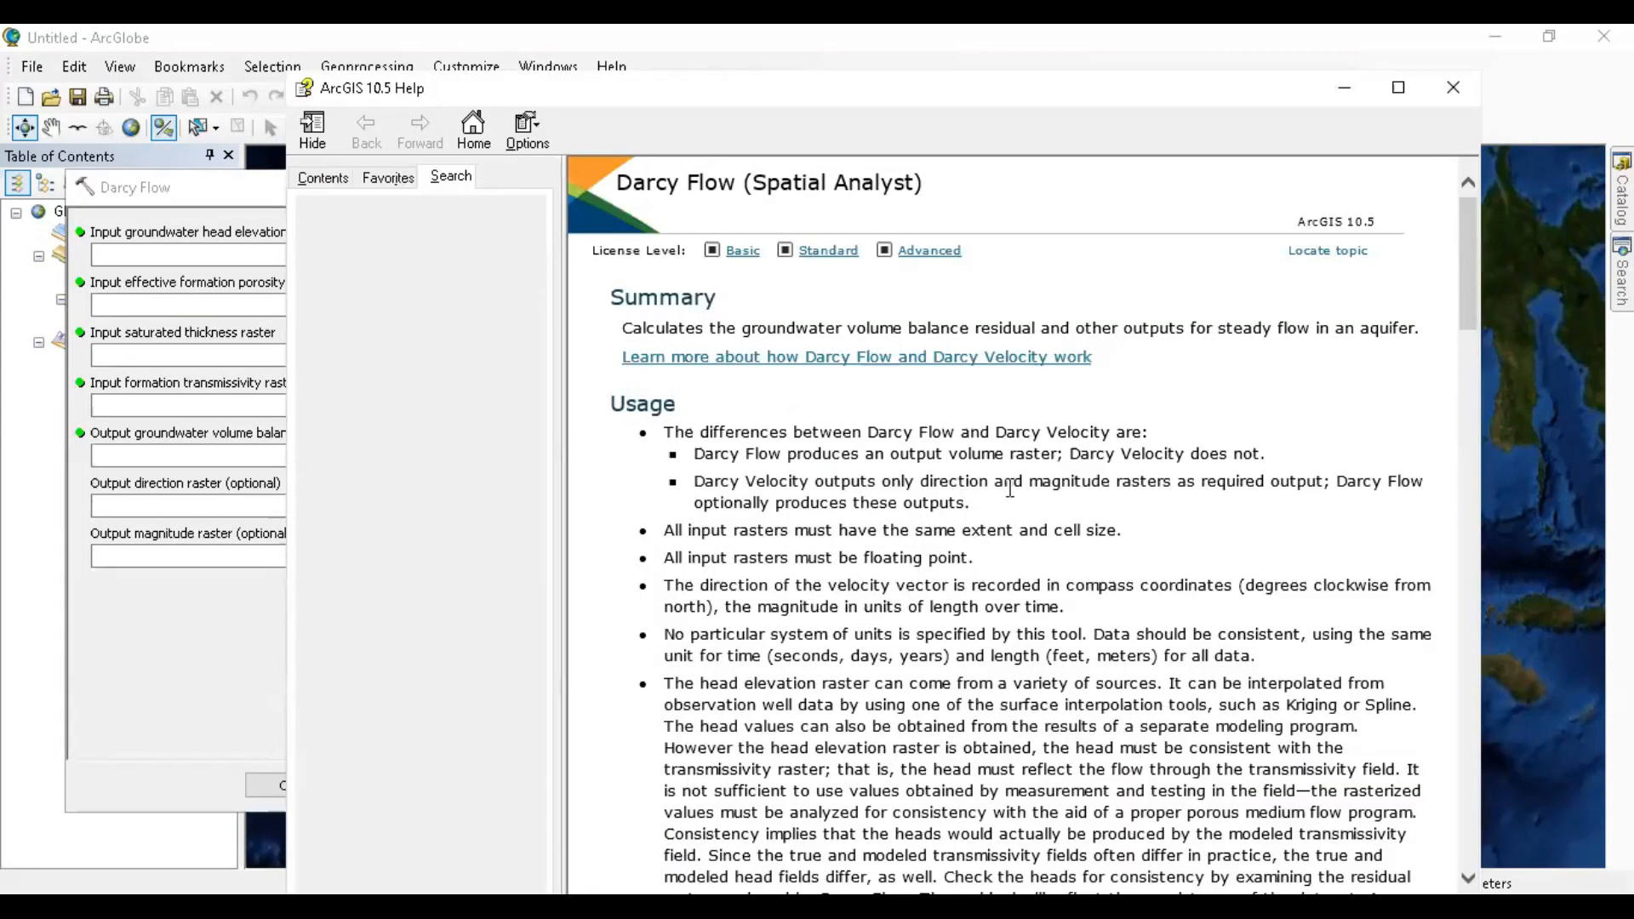
scroll(1013, 491, "down", 5)
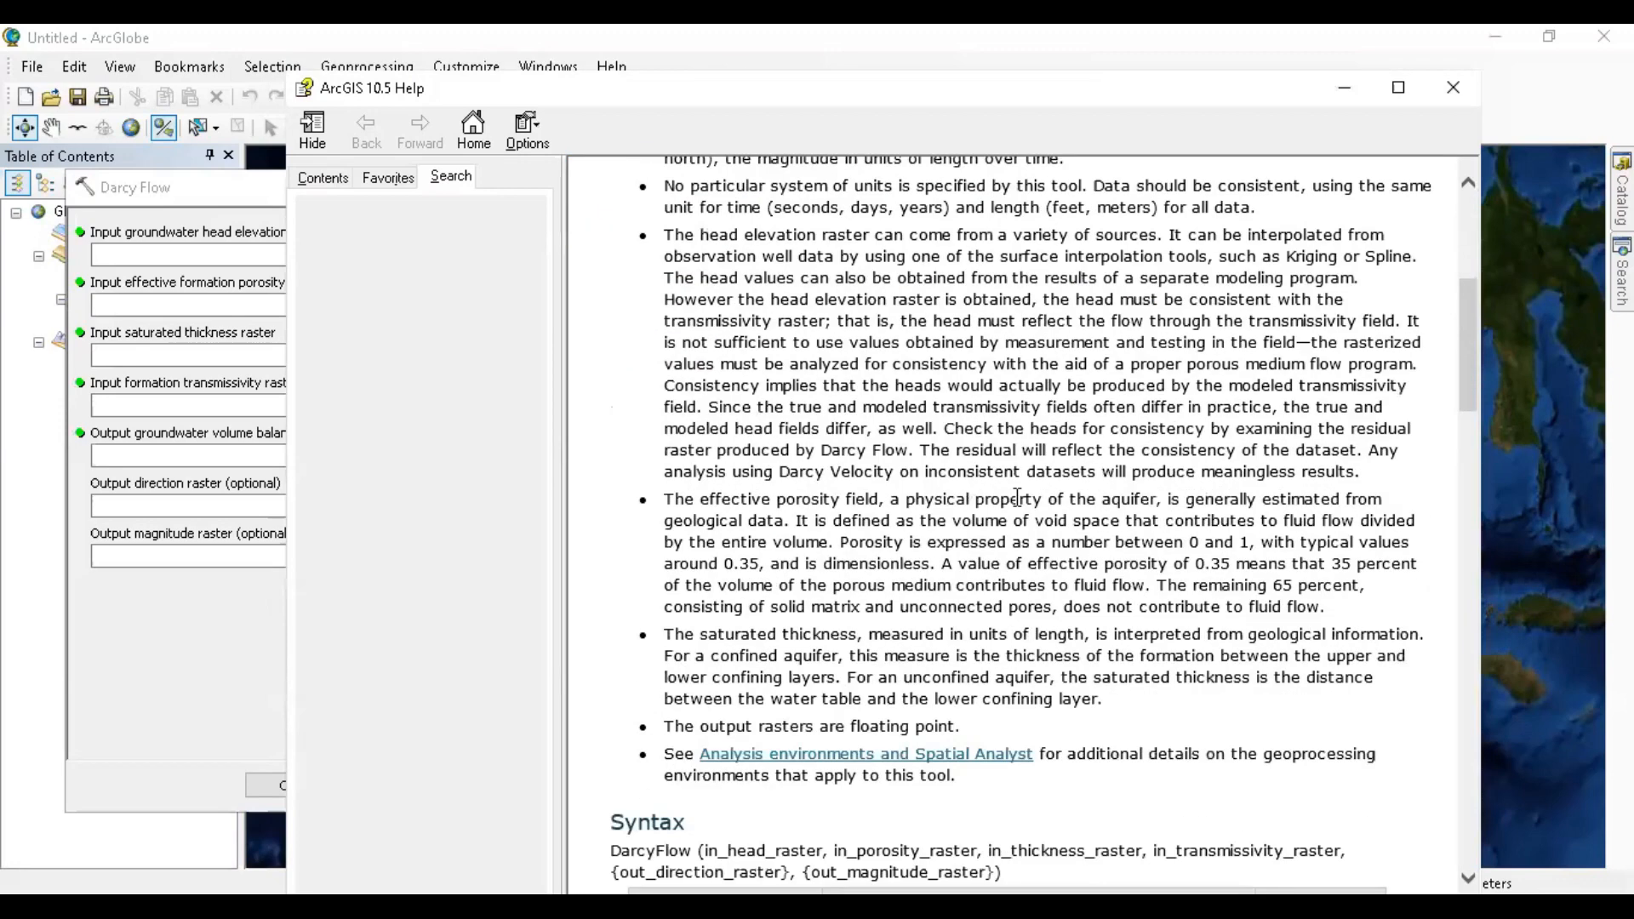
scroll(1017, 497, "down", 11)
scroll(1019, 511, "down", 10)
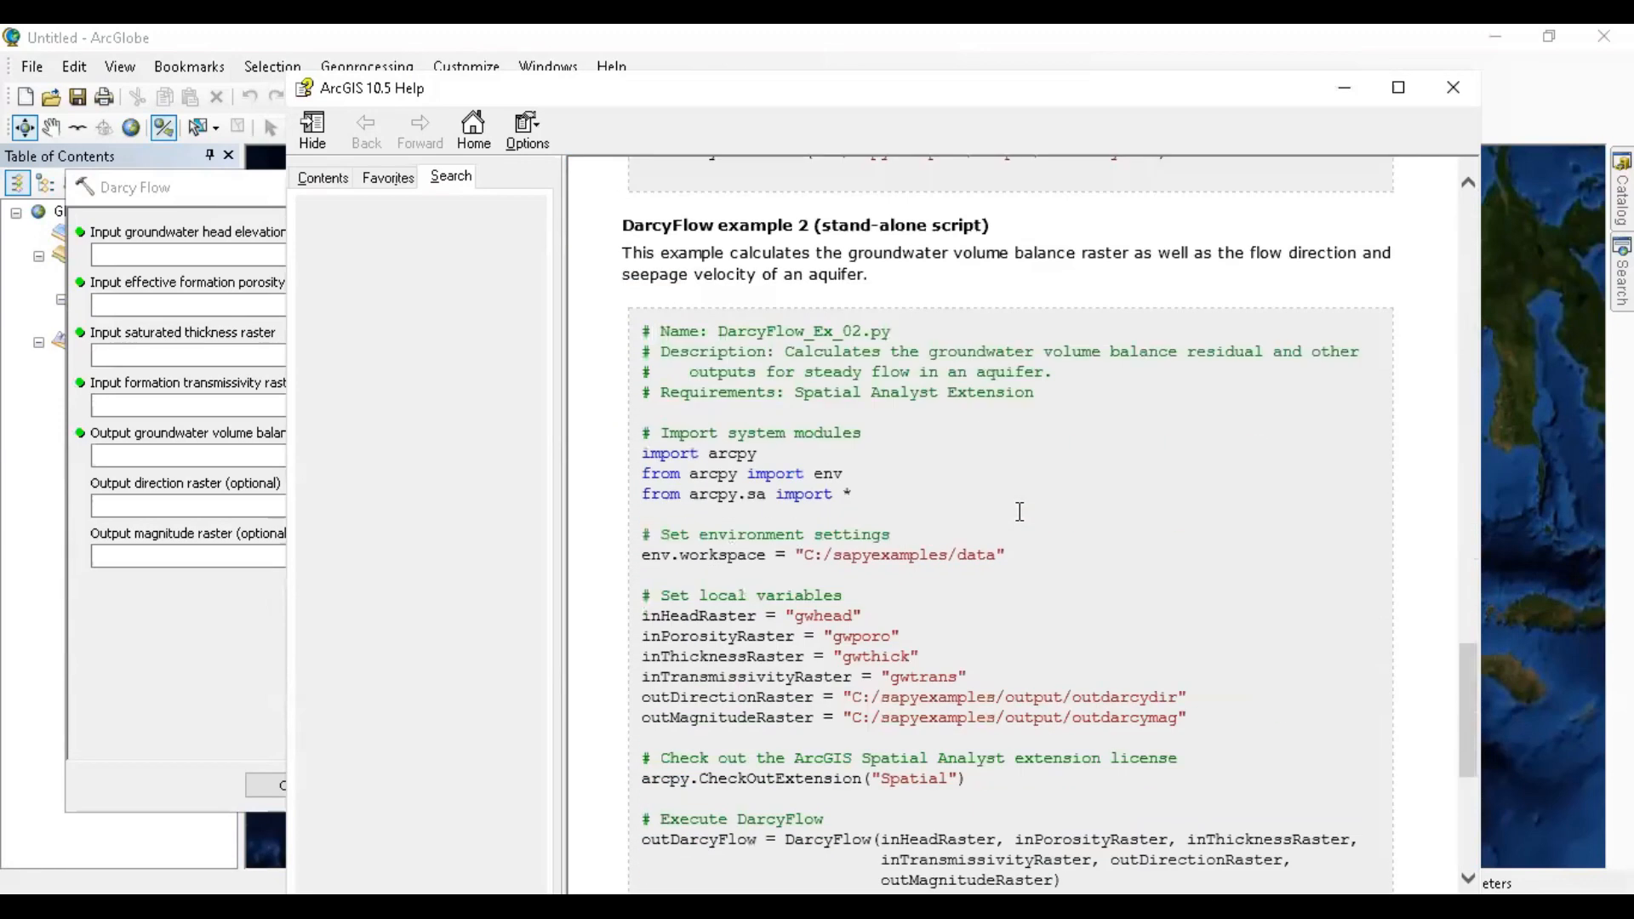
scroll(1018, 519, "up", 20)
scroll(1018, 523, "up", 8)
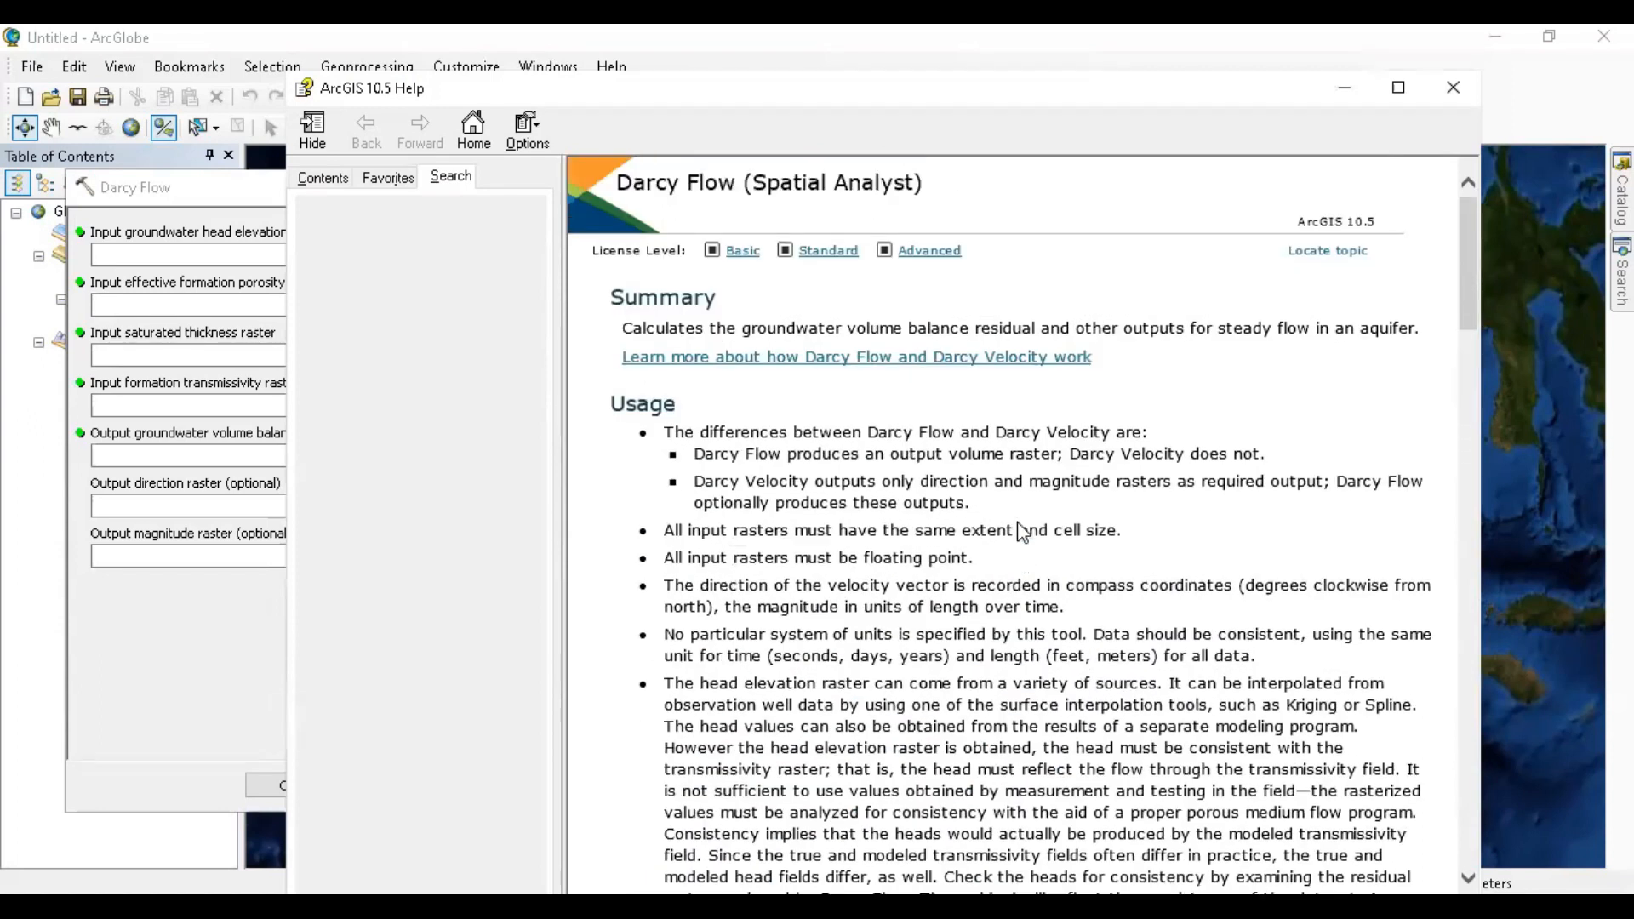
left_click(1458, 90)
left_click(893, 186)
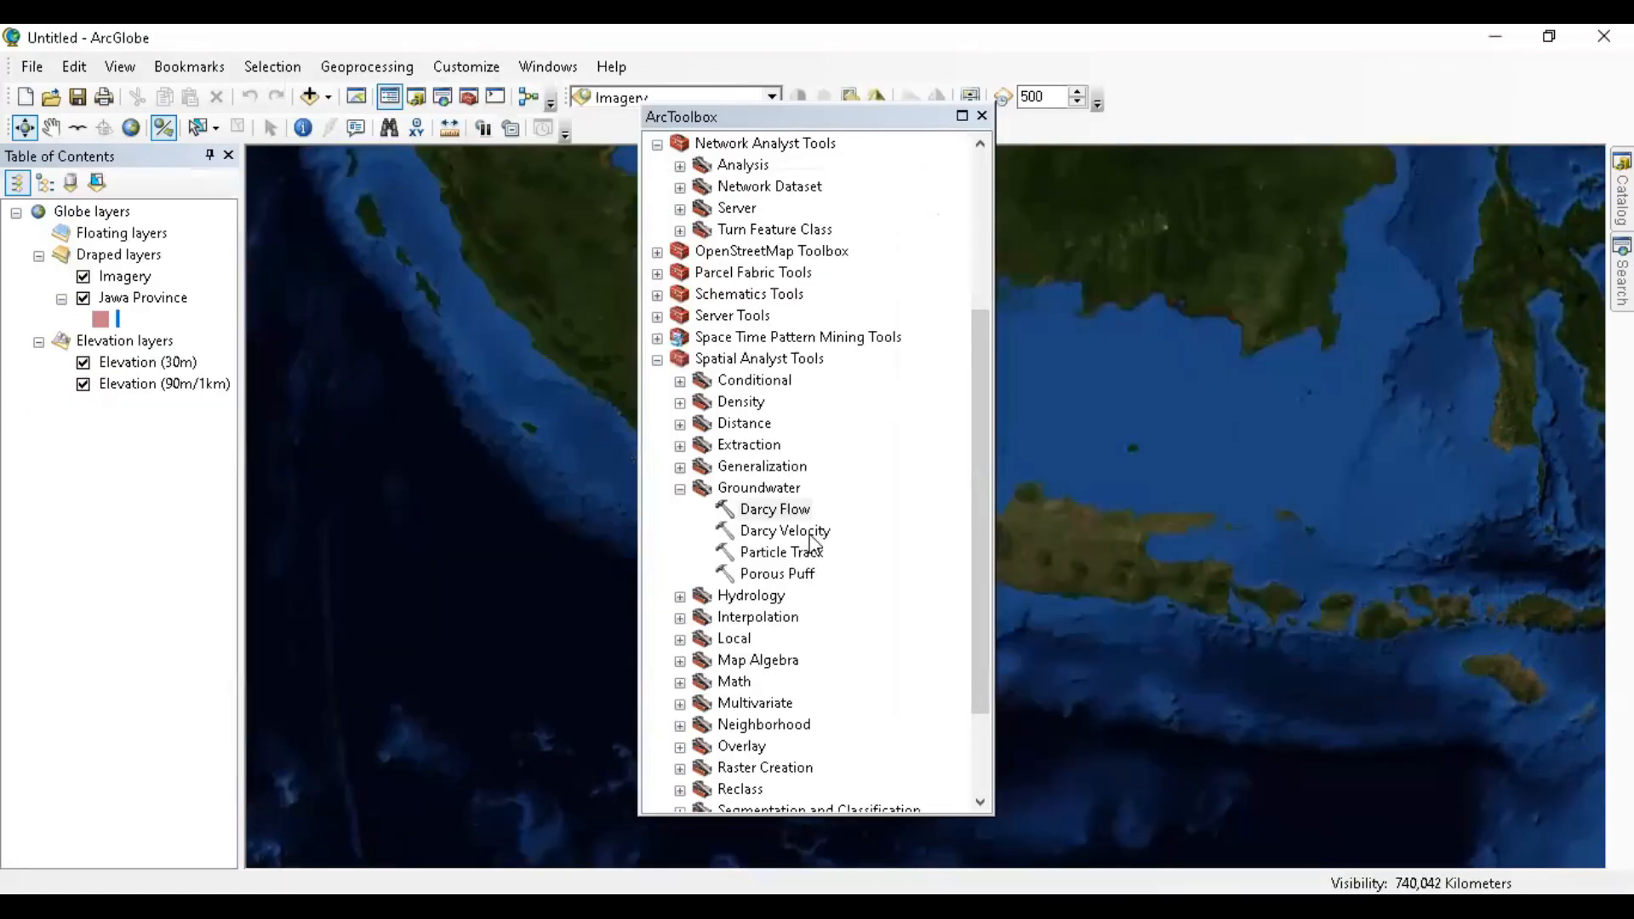
- Review the Darcy Velocity tool's description of direction and magnitude, close the tool and collapse the Groundwater toolset
double_click(781, 530)
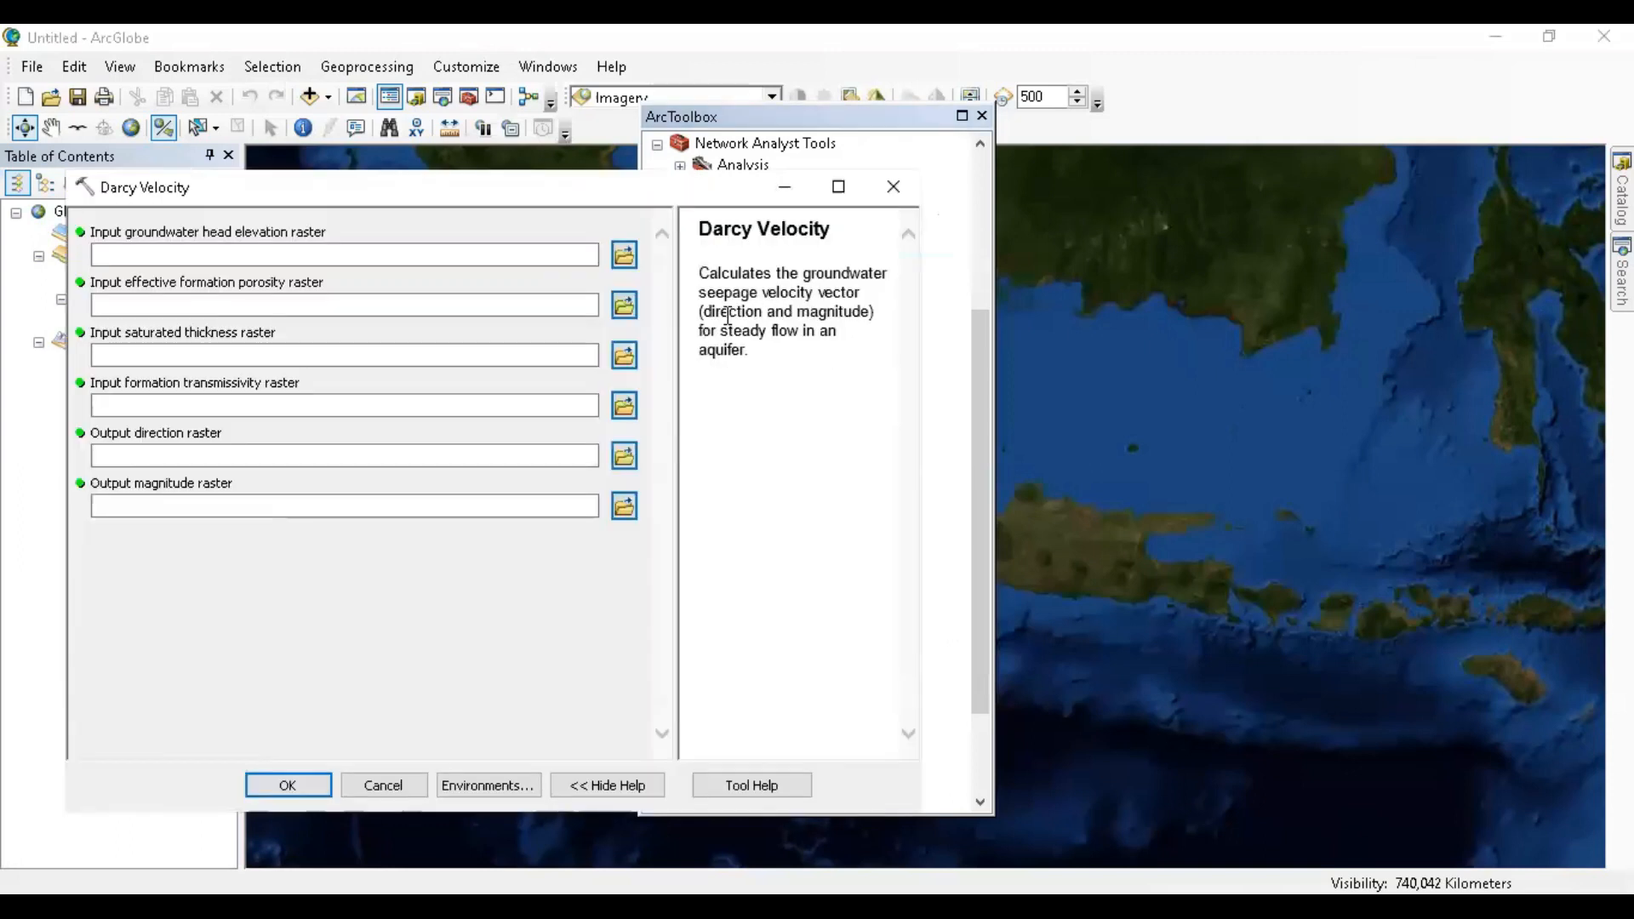
left_click_drag(703, 312, 870, 315)
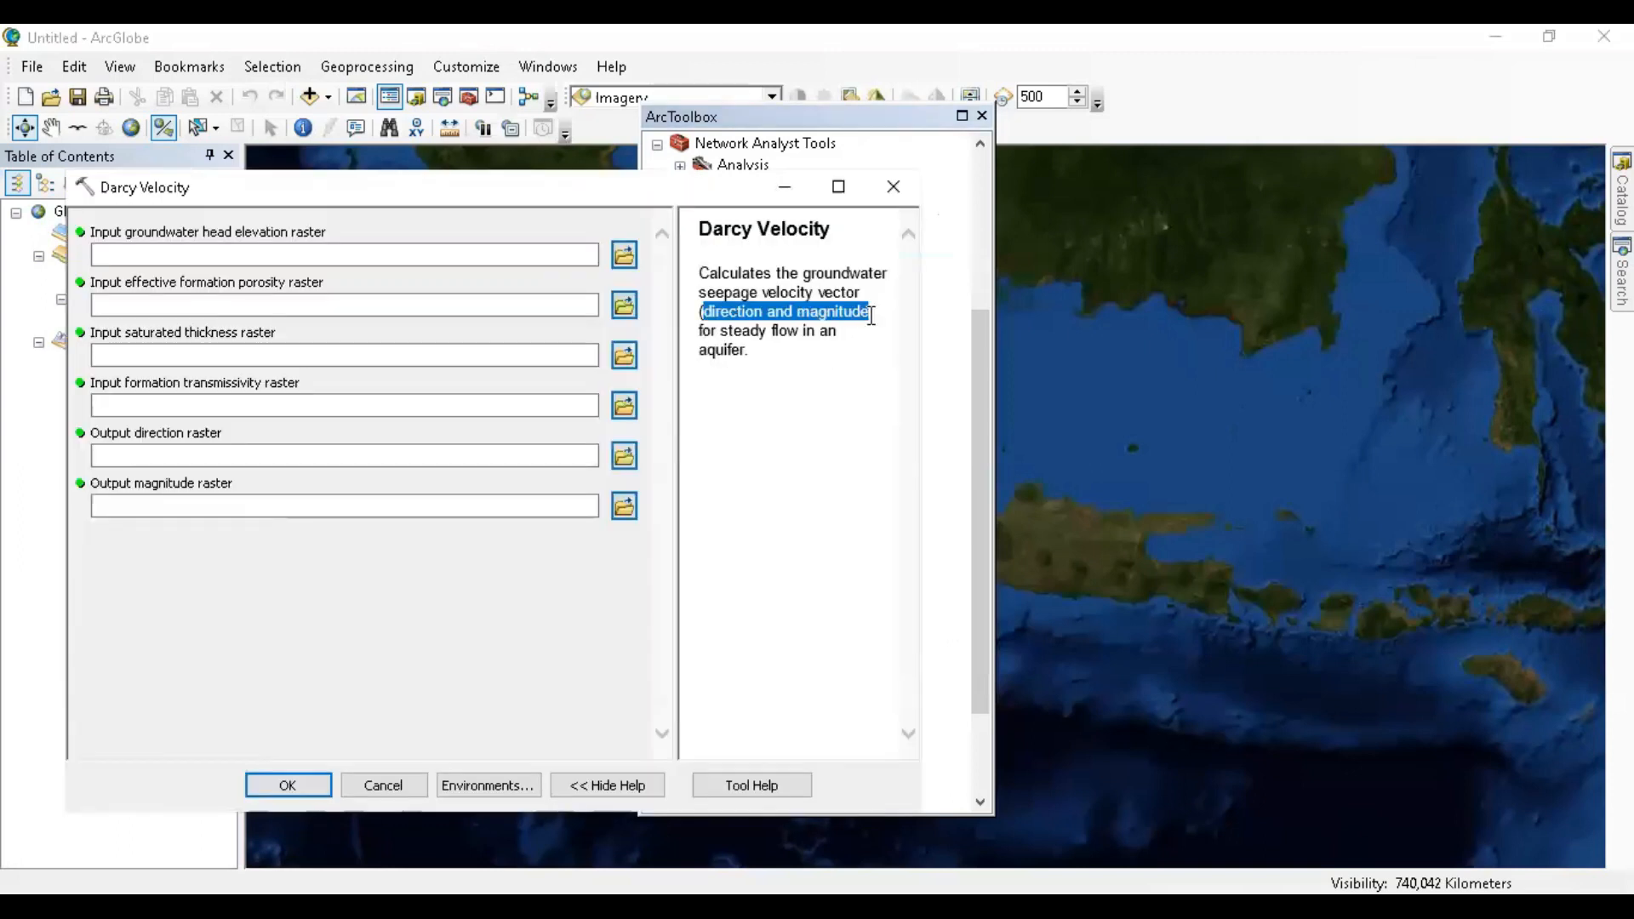
left_click(893, 184)
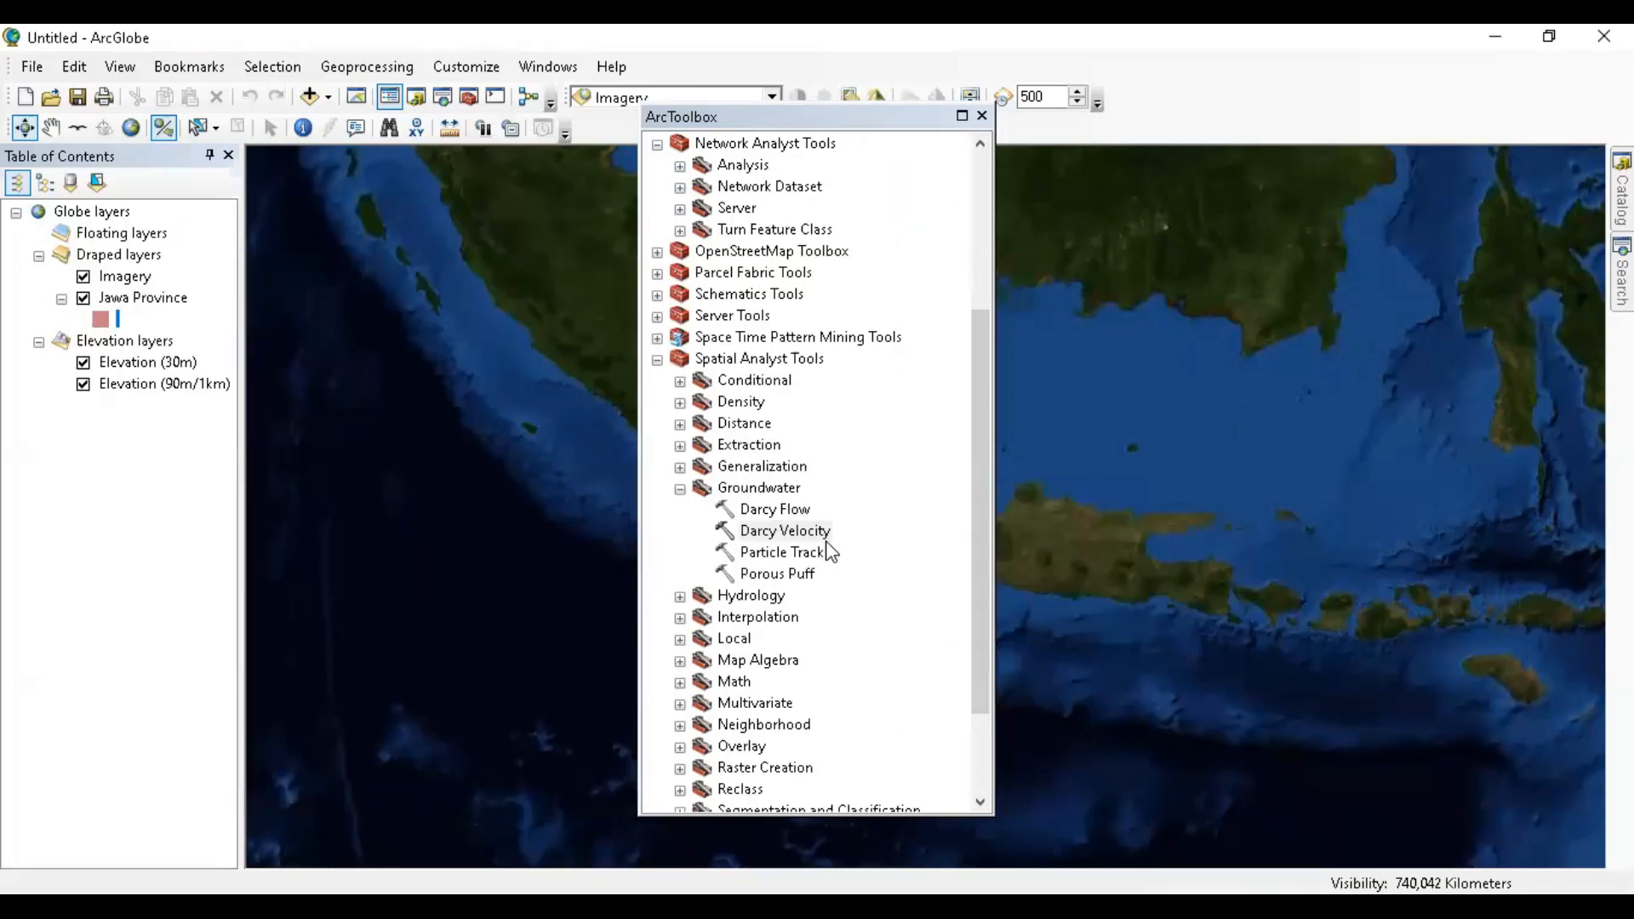
left_click(692, 484)
scroll(779, 566, "down", 1)
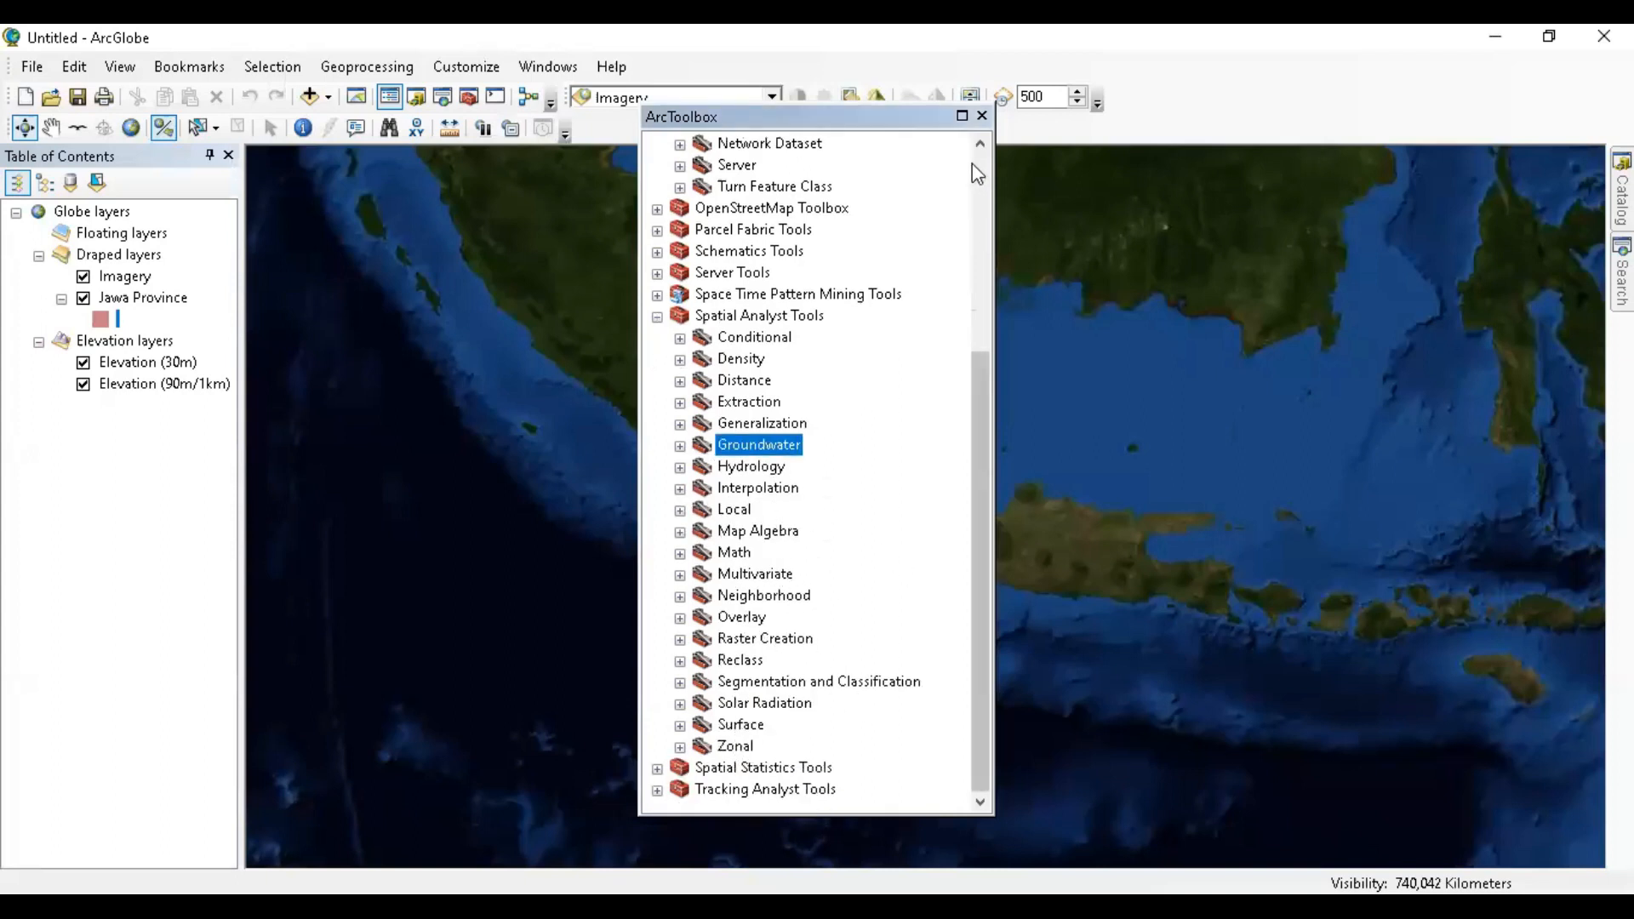
- Close ArcToolbox and ArcGlobe, and remove the Jawa Province layer from the ArcMap document
left_click(983, 116)
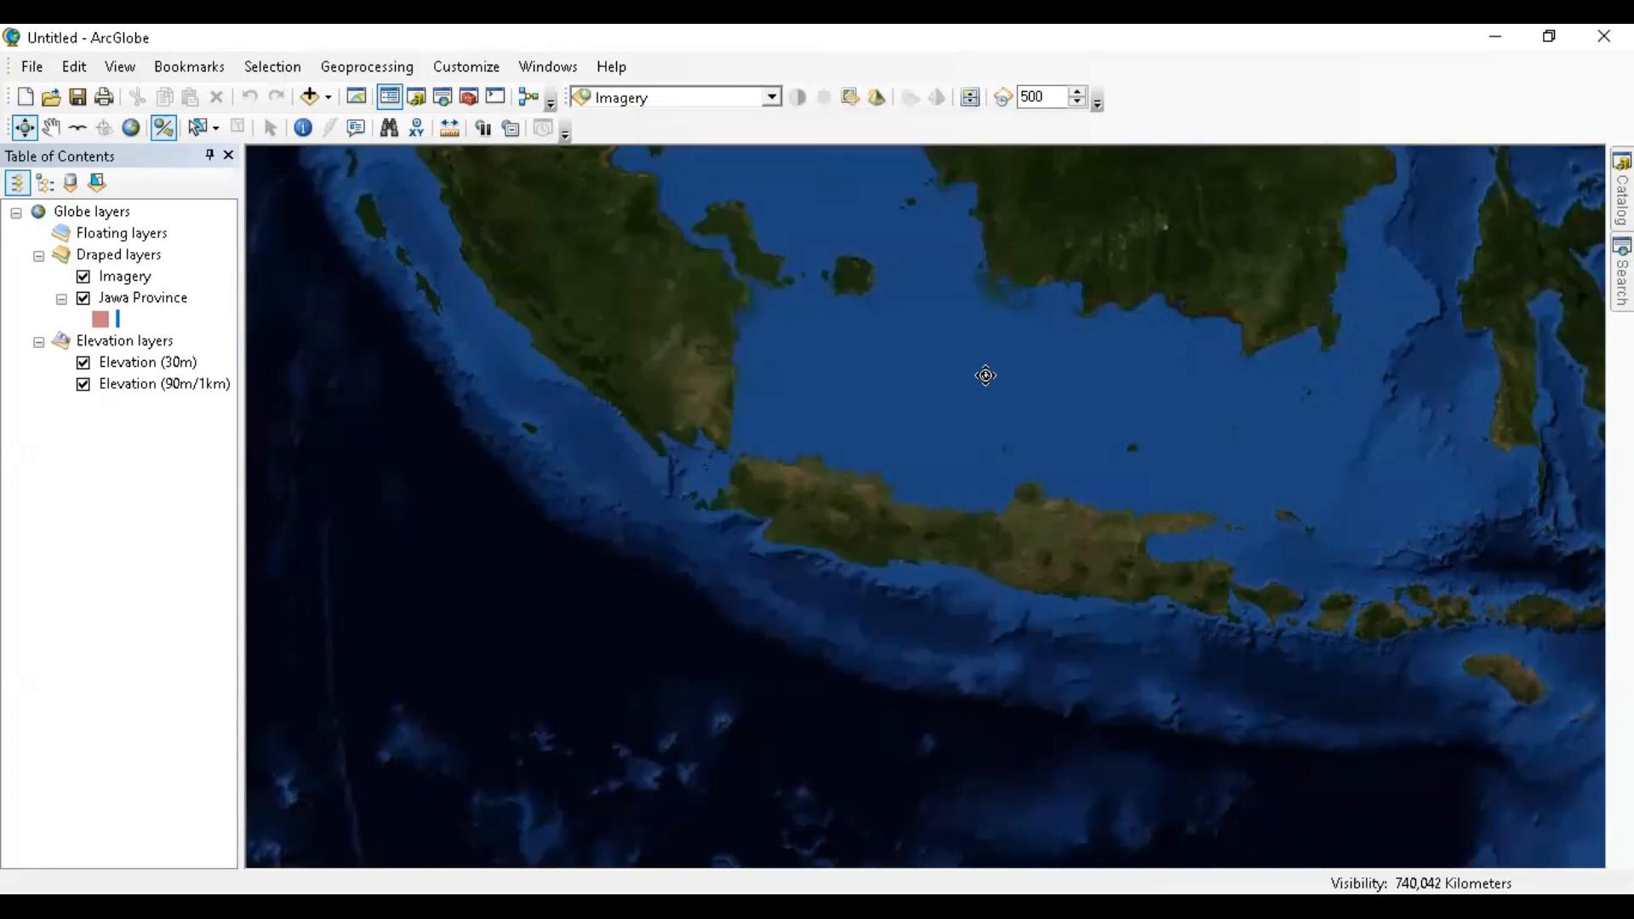
left_click(1604, 36)
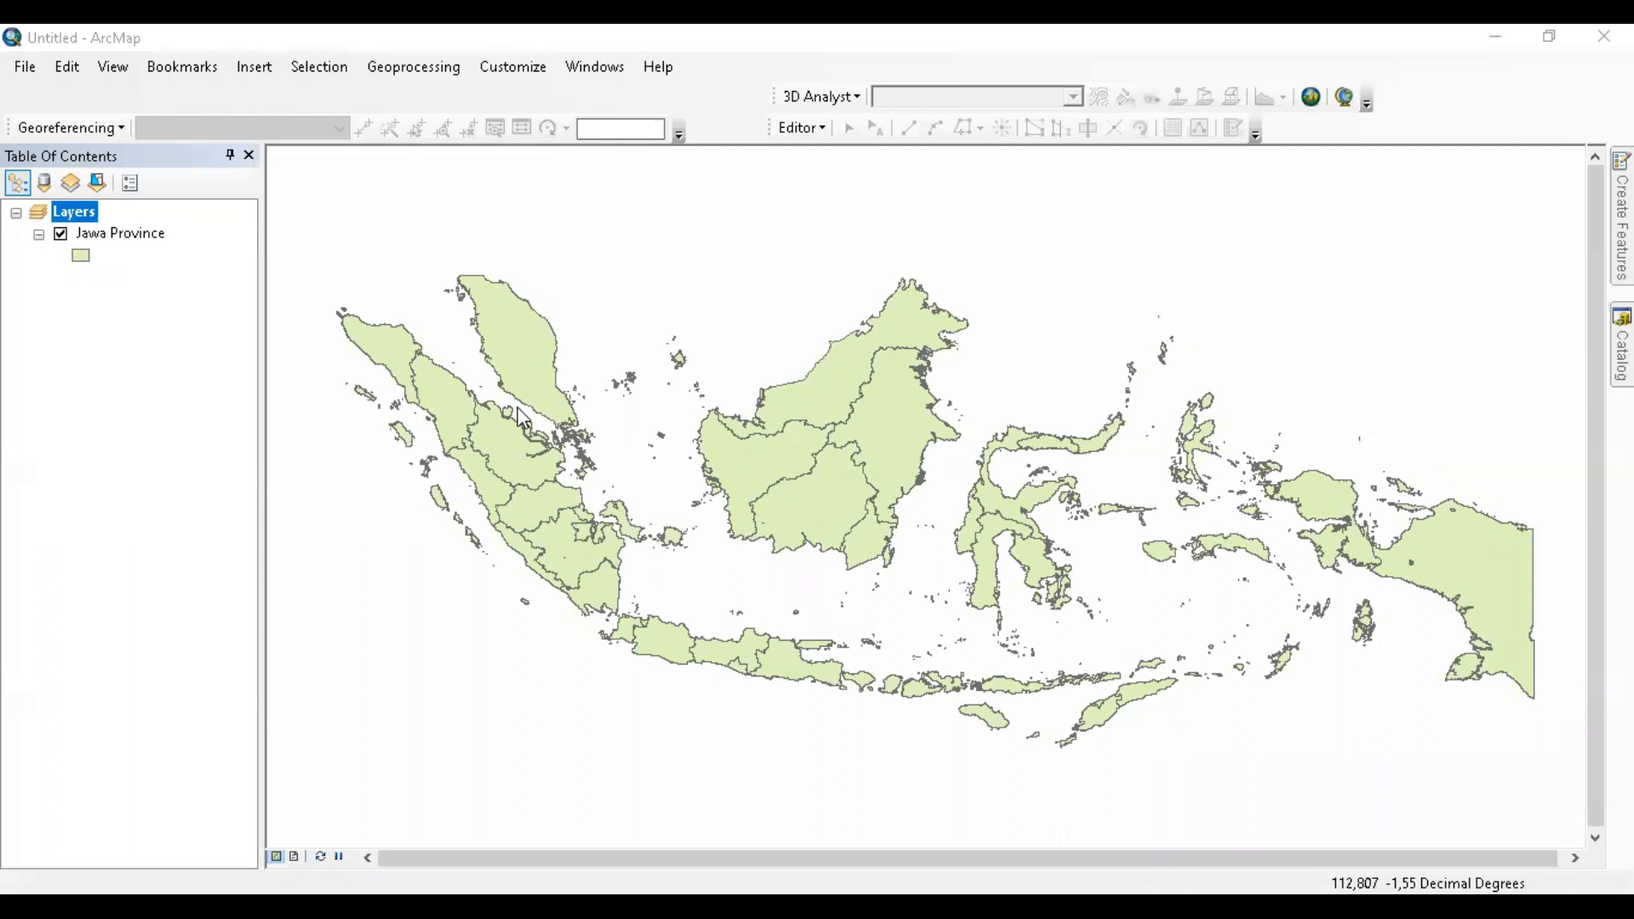
left_click(218, 283)
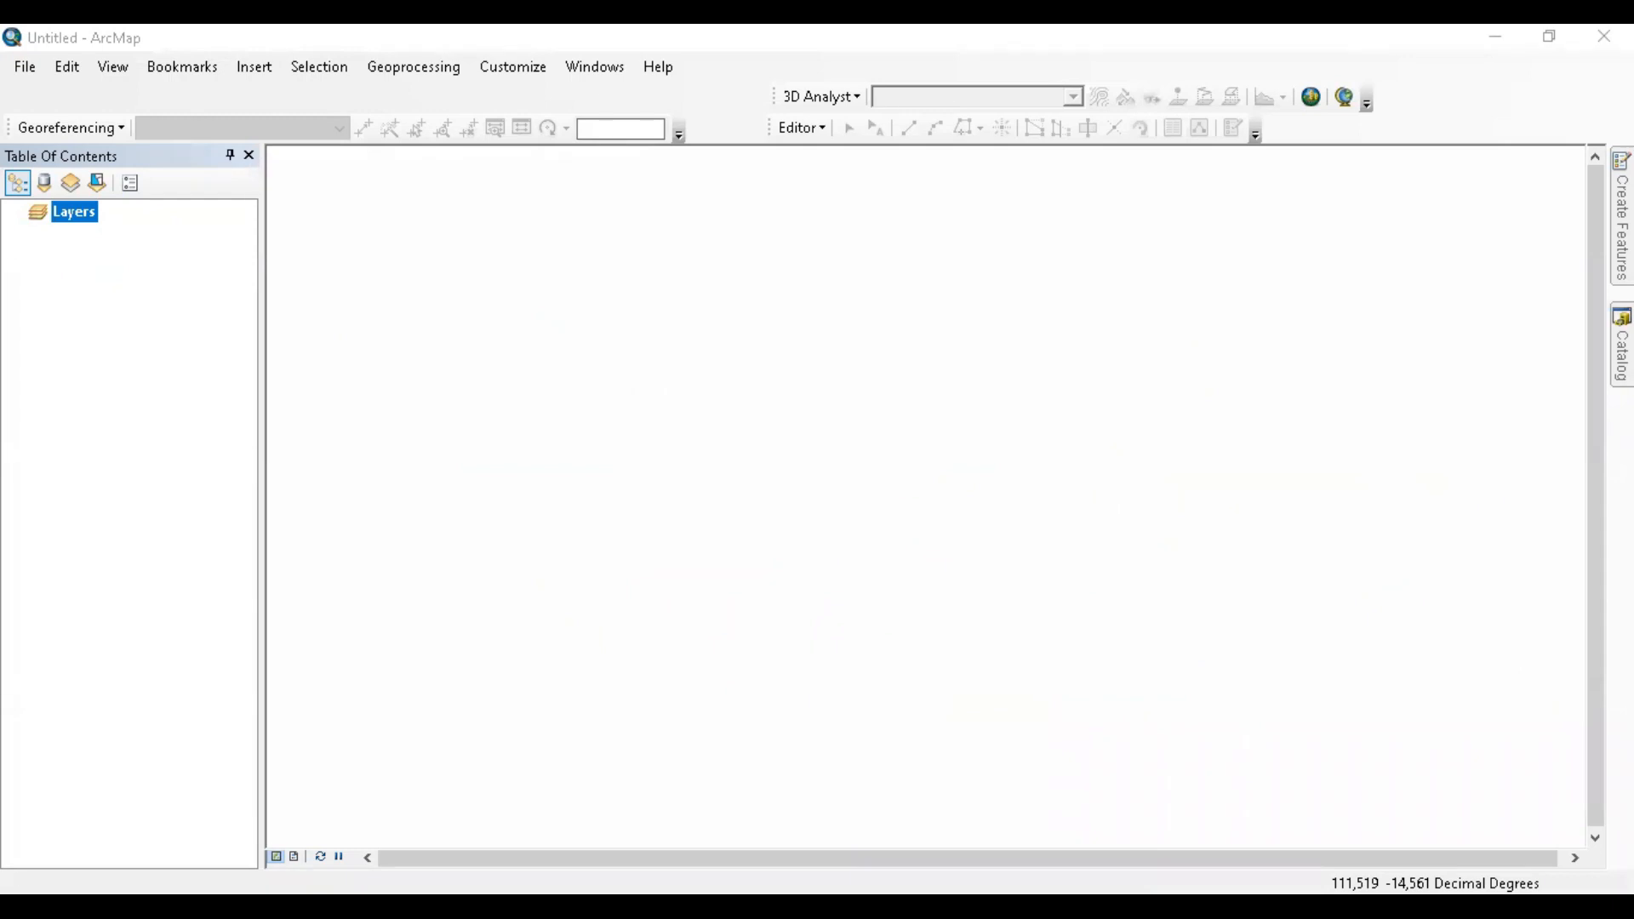
- Switch to the training module PDF in Adobe Acrobat and look over its table of contents, from ESRI ArcGIS to Layouting Peta
key("alt+Tab")
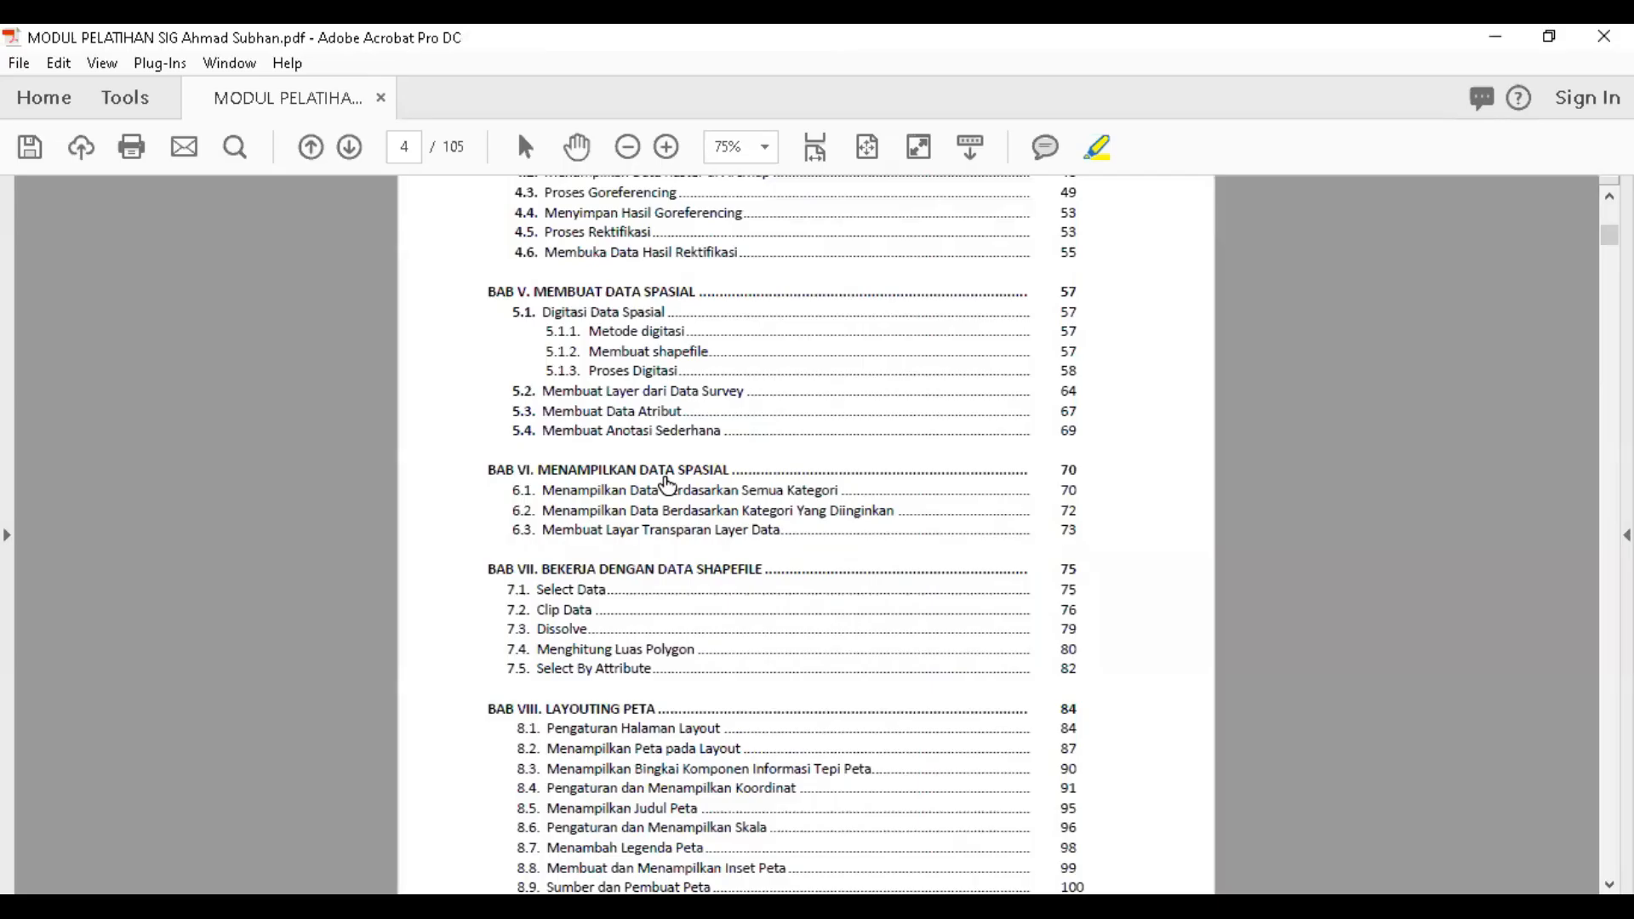
scroll(667, 483, "up", 2)
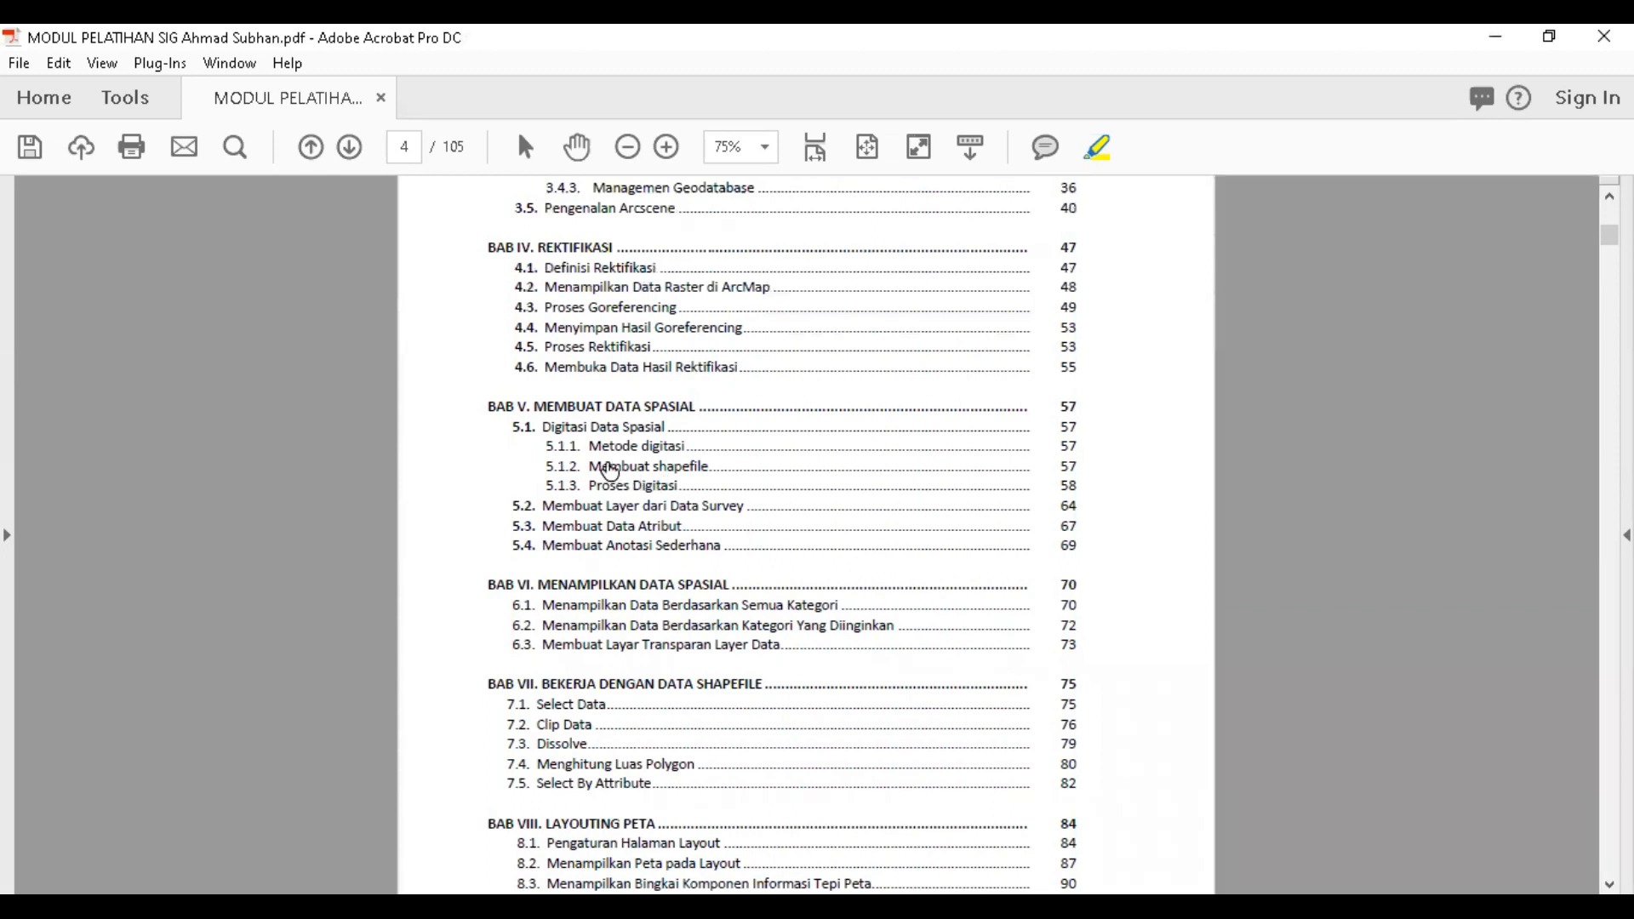
scroll(606, 464, "up", 2)
scroll(606, 464, "up", 8)
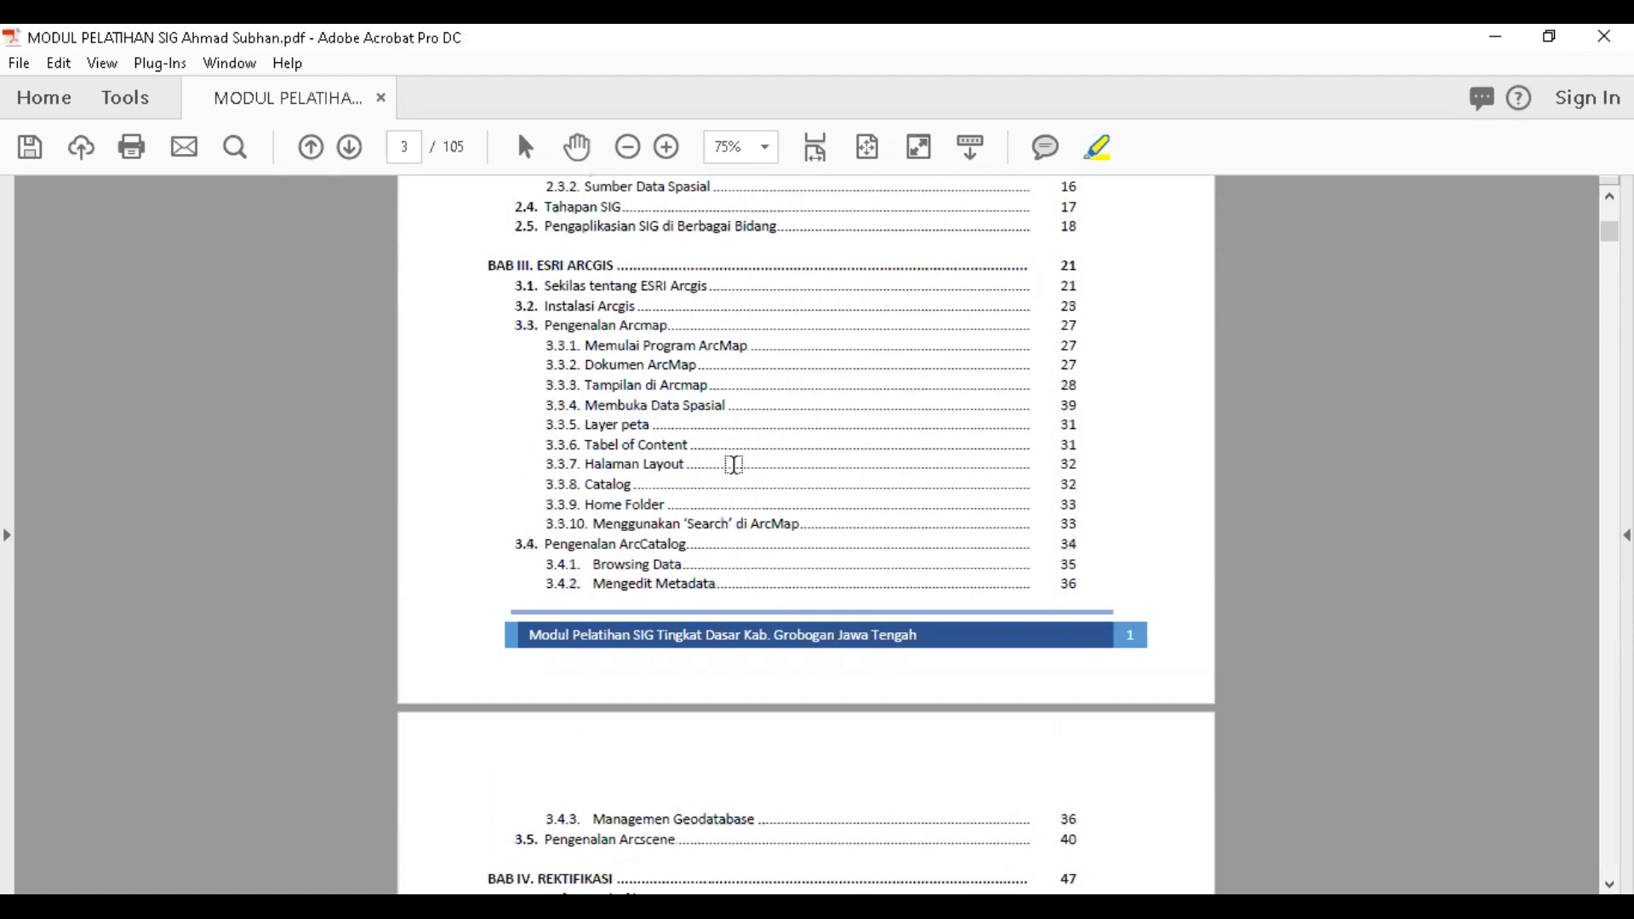
scroll(734, 465, "down", 8)
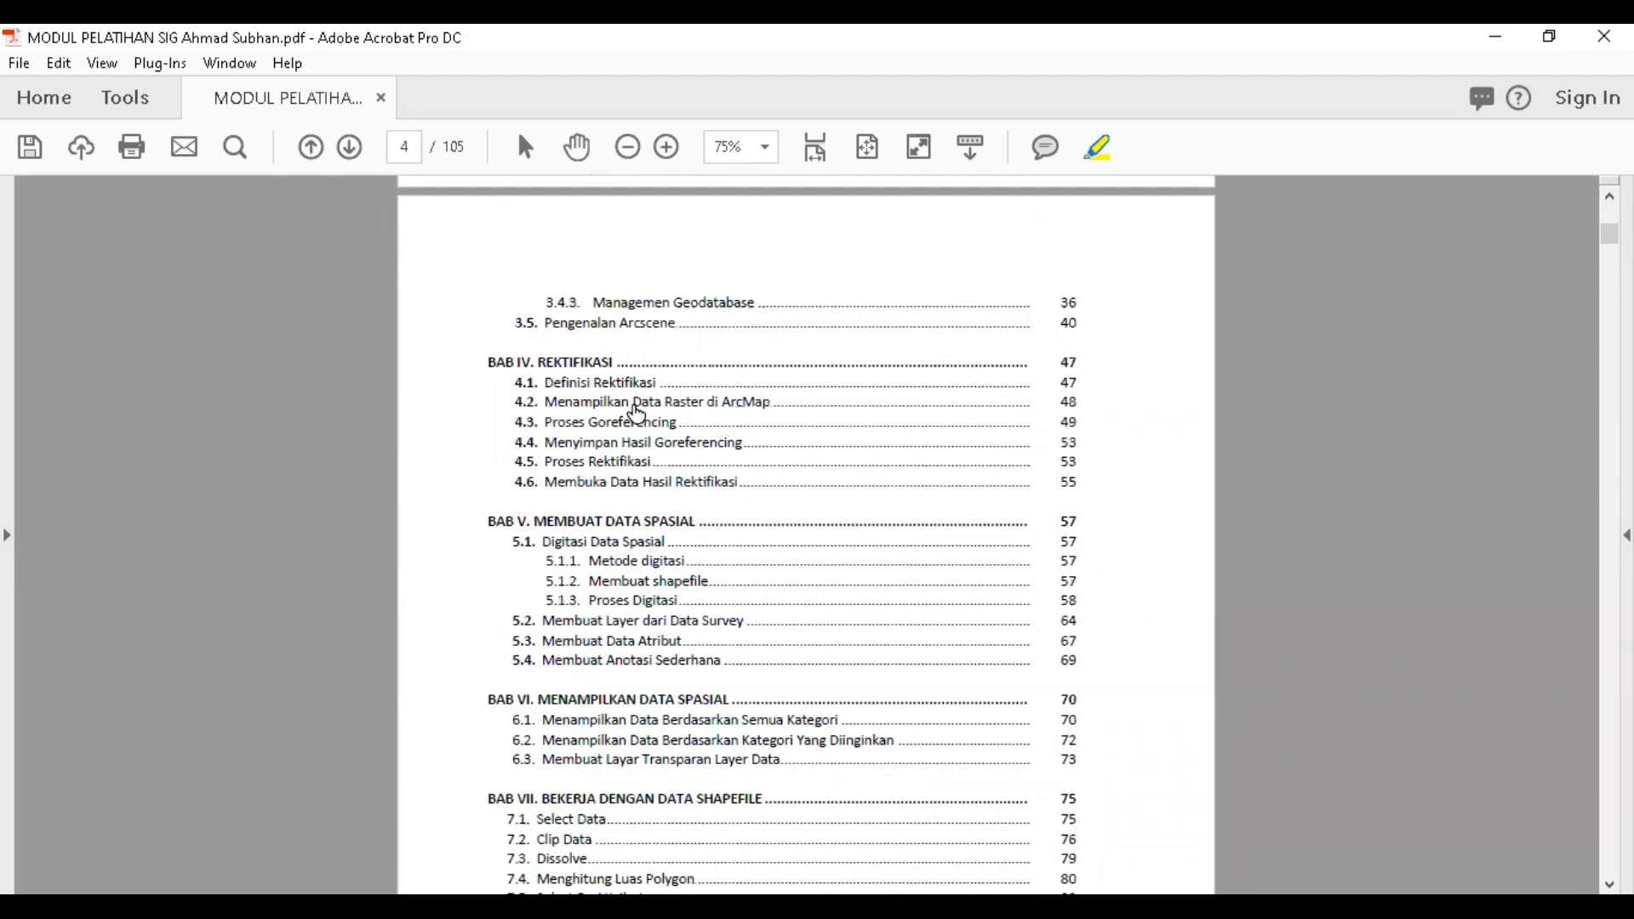
scroll(664, 411, "down", 8)
scroll(666, 410, "down", 8)
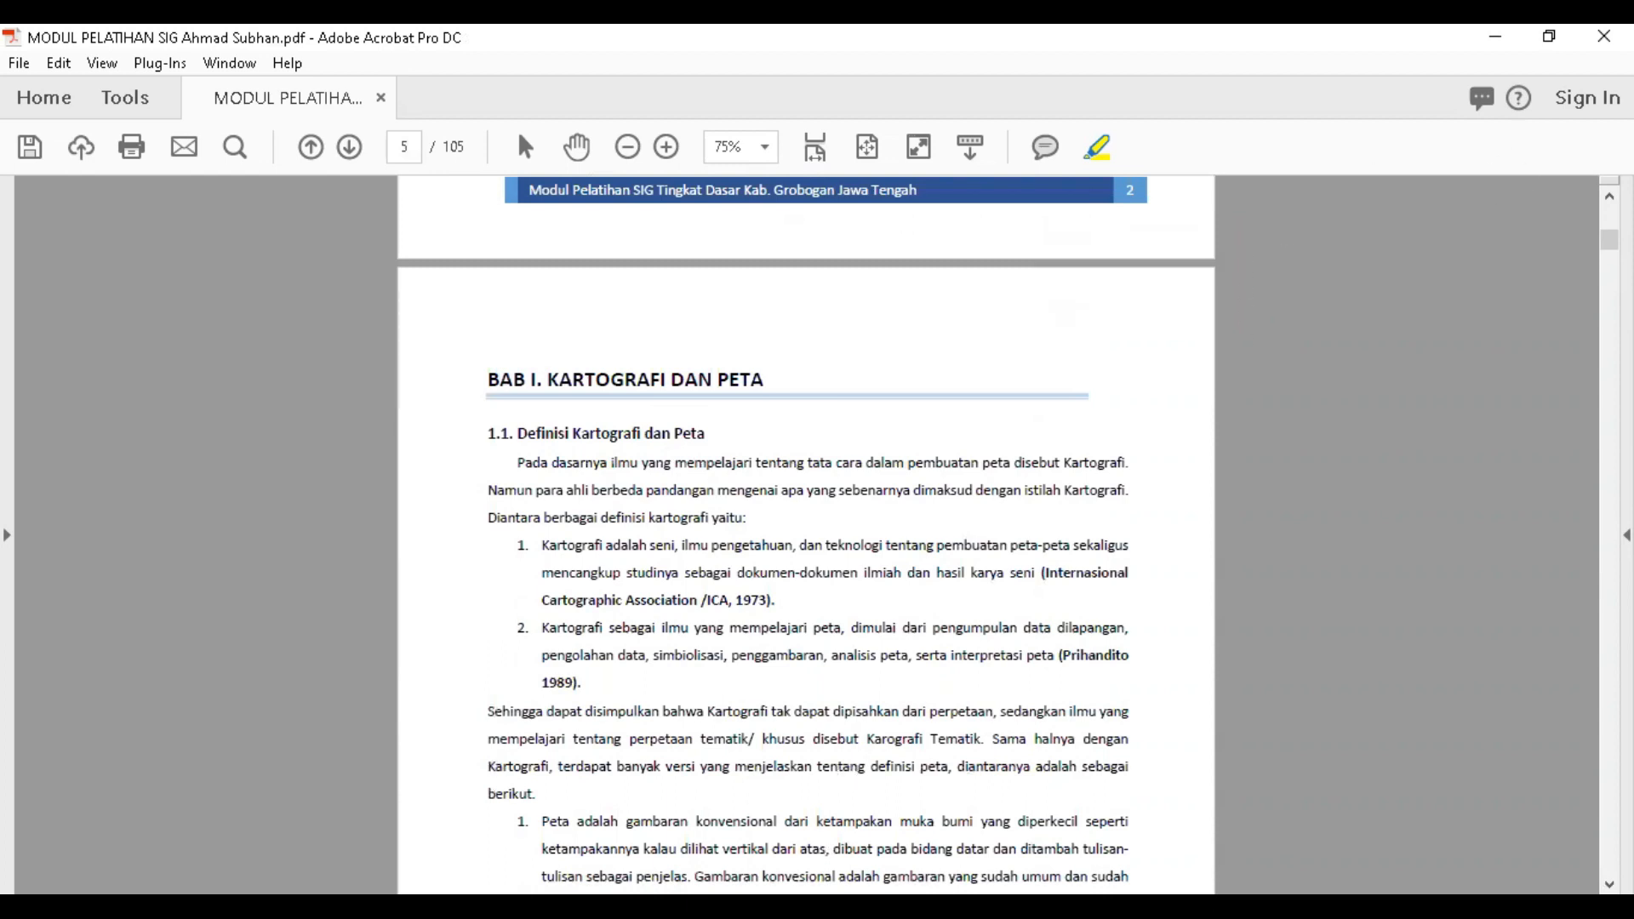
scroll(792, 547, "up", 12)
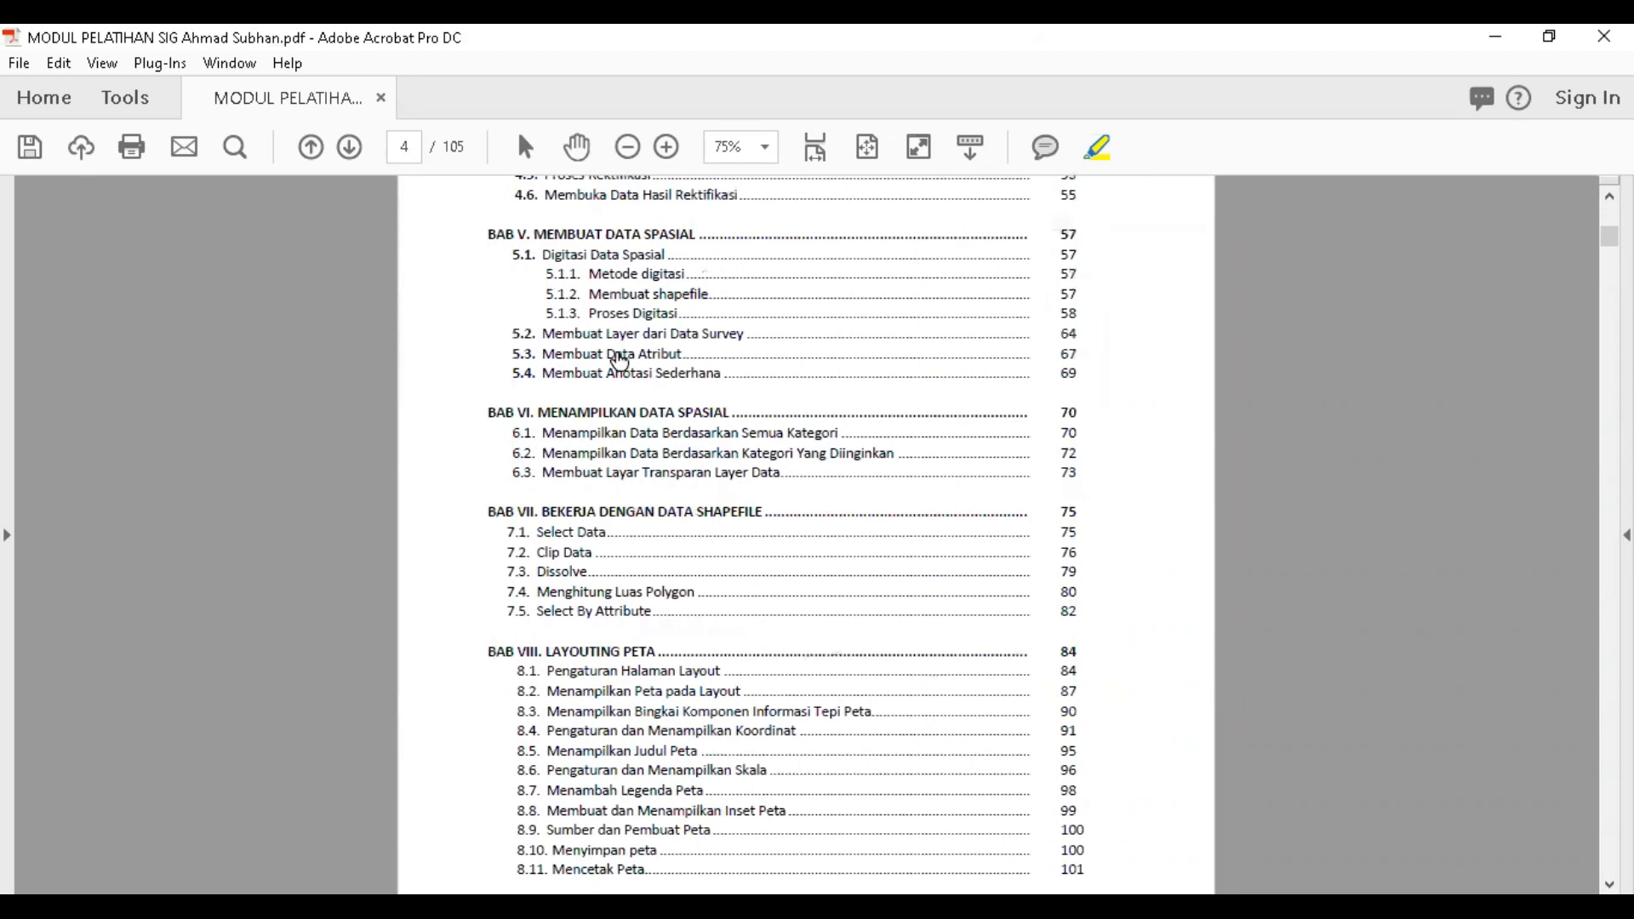
scroll(619, 364, "up", 2)
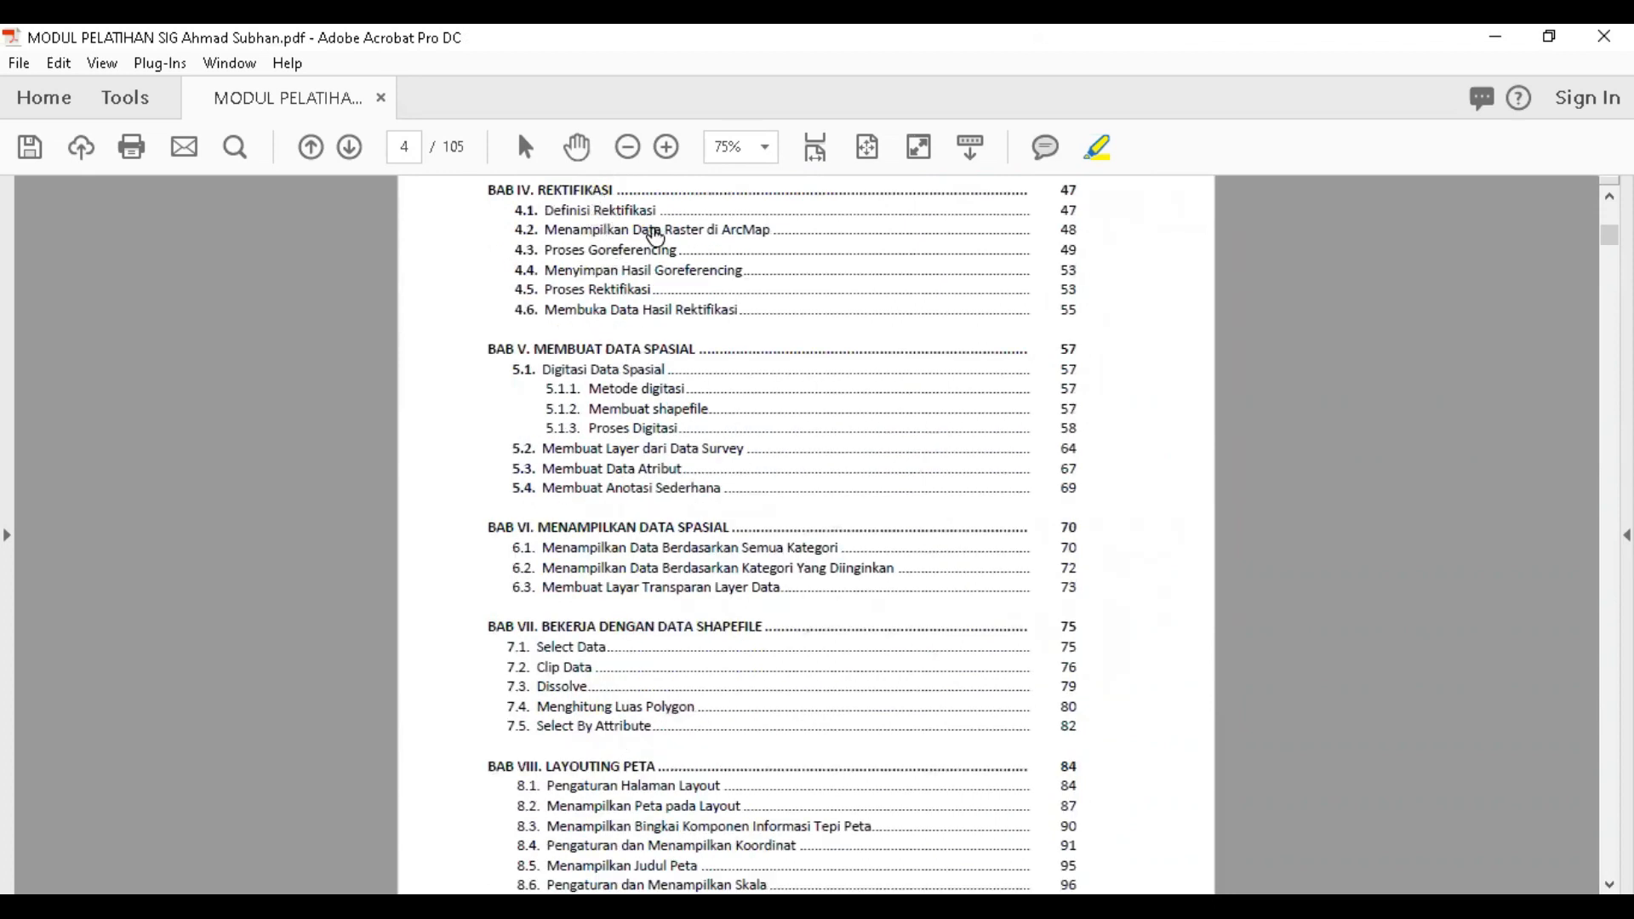
scroll(908, 434, "down", 10)
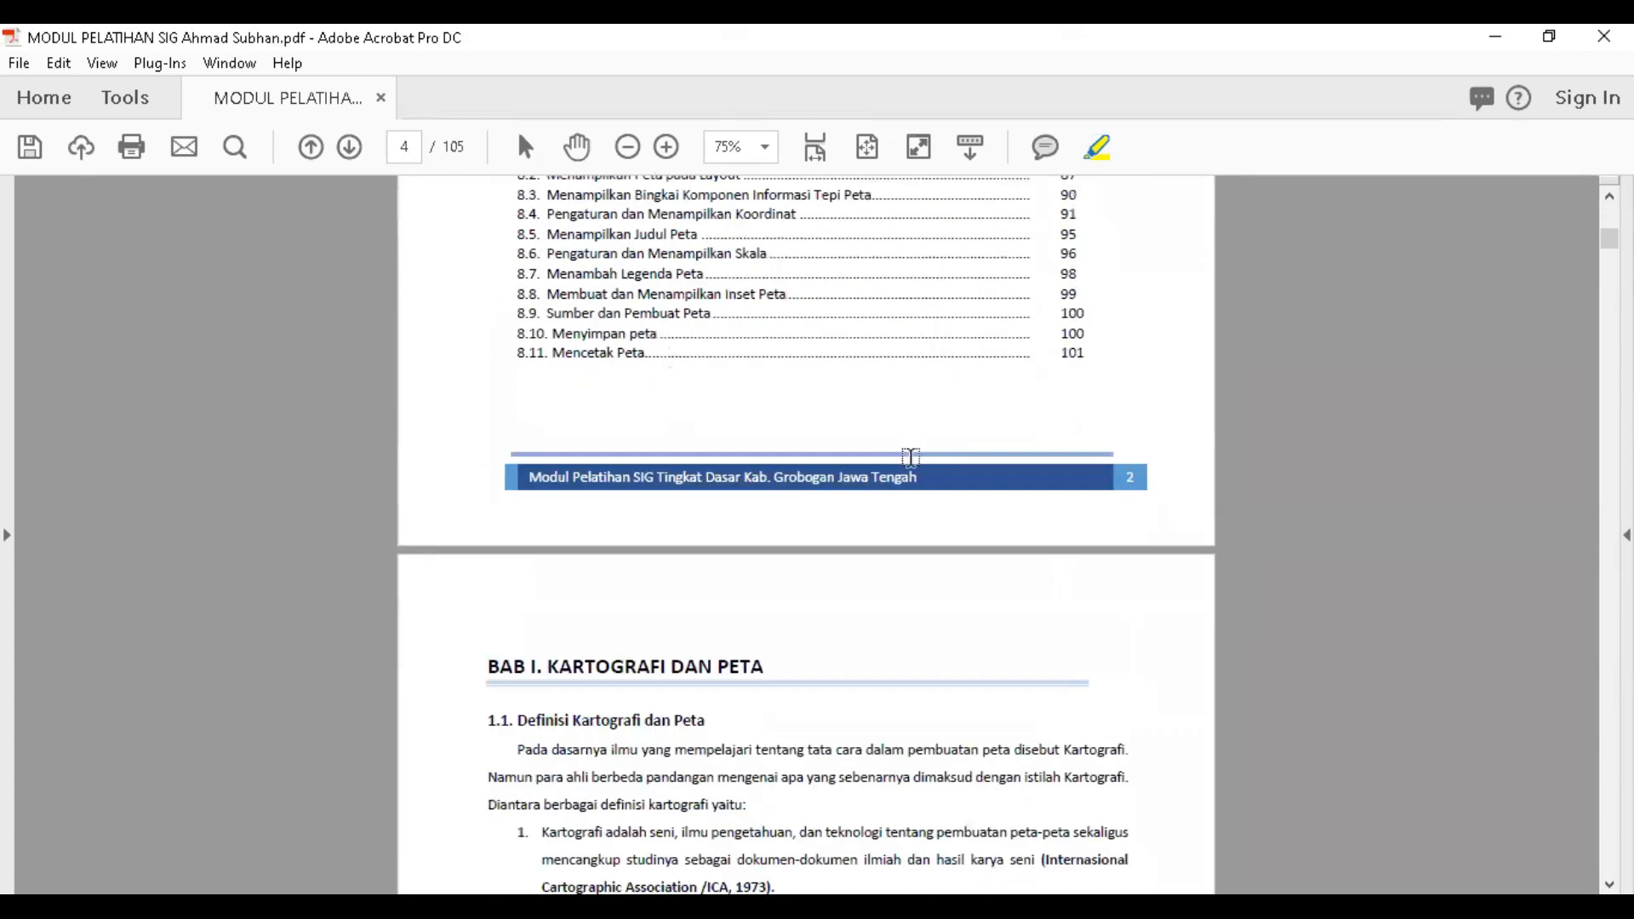
- Skip ahead in the training module from the table of contents to section 4.5, Proses Rektifikasi
scroll(911, 458, "down", 12)
left_click_drag(1609, 243, 1609, 532)
scroll(908, 480, "down", 20)
scroll(898, 485, "down", 20)
scroll(894, 489, "down", 8)
scroll(894, 489, "up", 9)
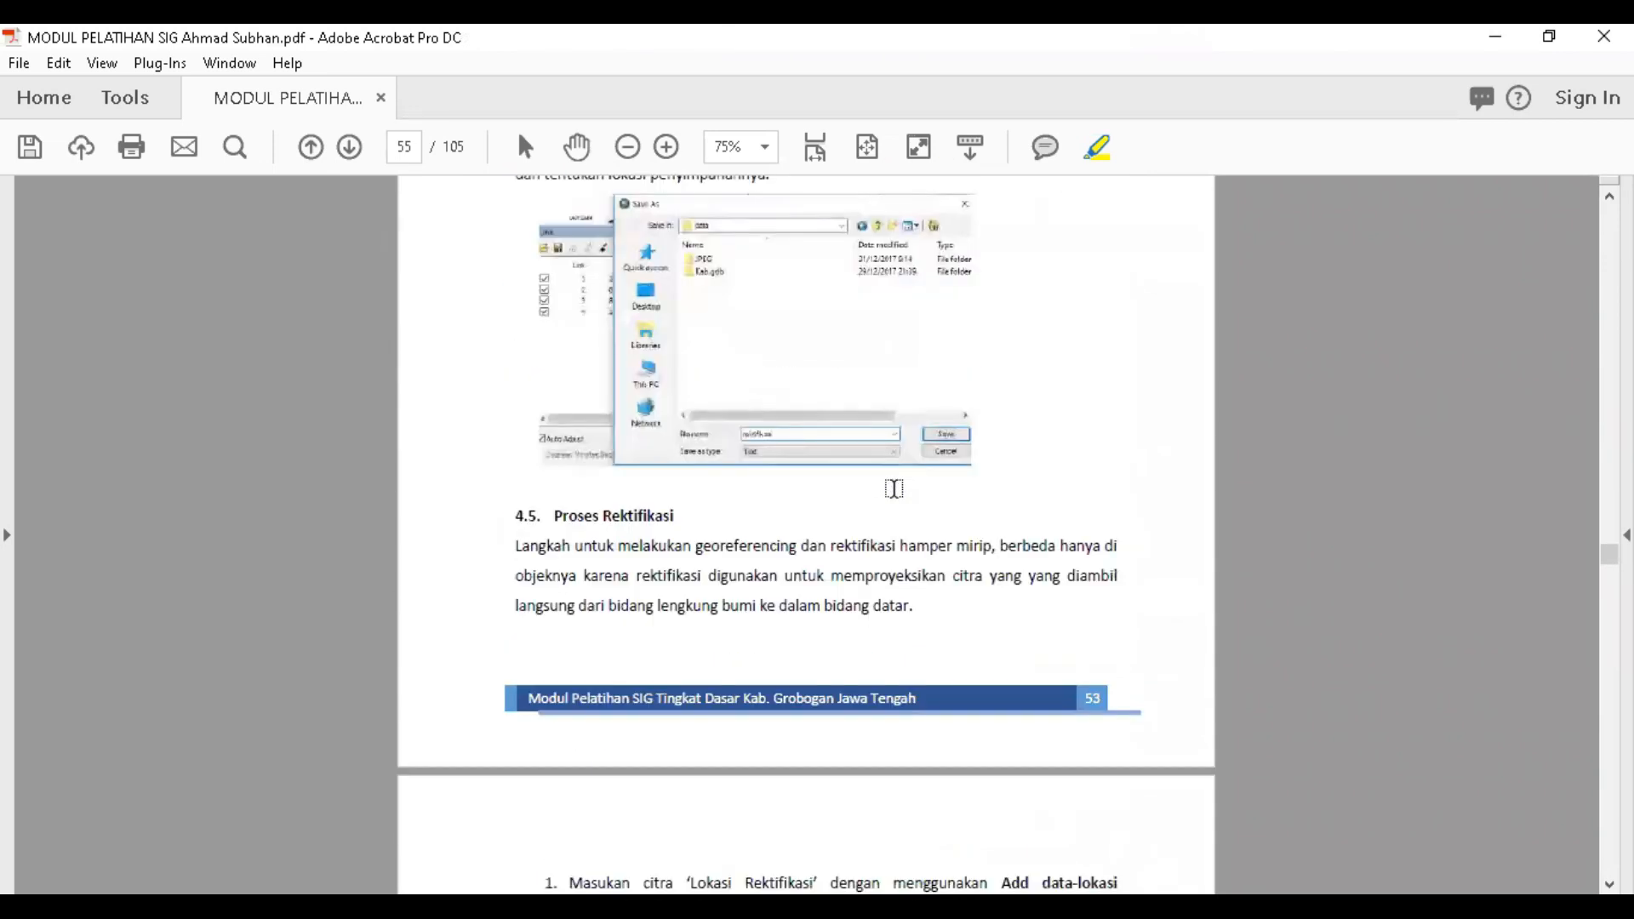
- Review the georeferencing chapter backwards from saving the results, through the GCP and link table instructions, to adding the raster data
scroll(630, 489, "up", 5)
scroll(624, 445, "up", 6)
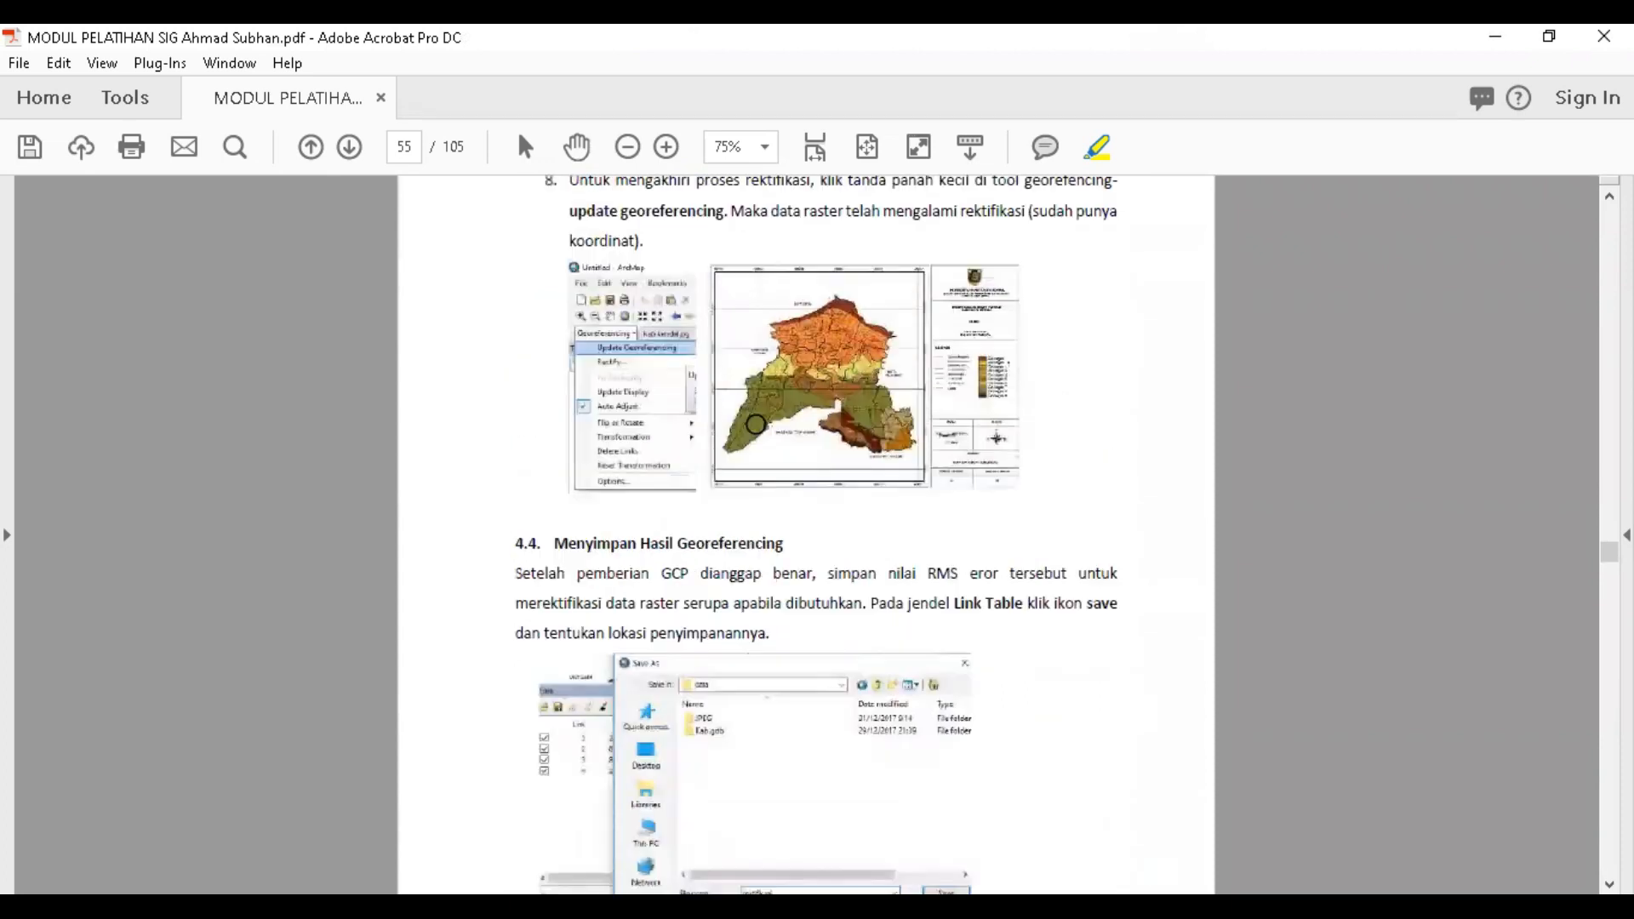
scroll(676, 443, "up", 4)
scroll(676, 443, "up", 12)
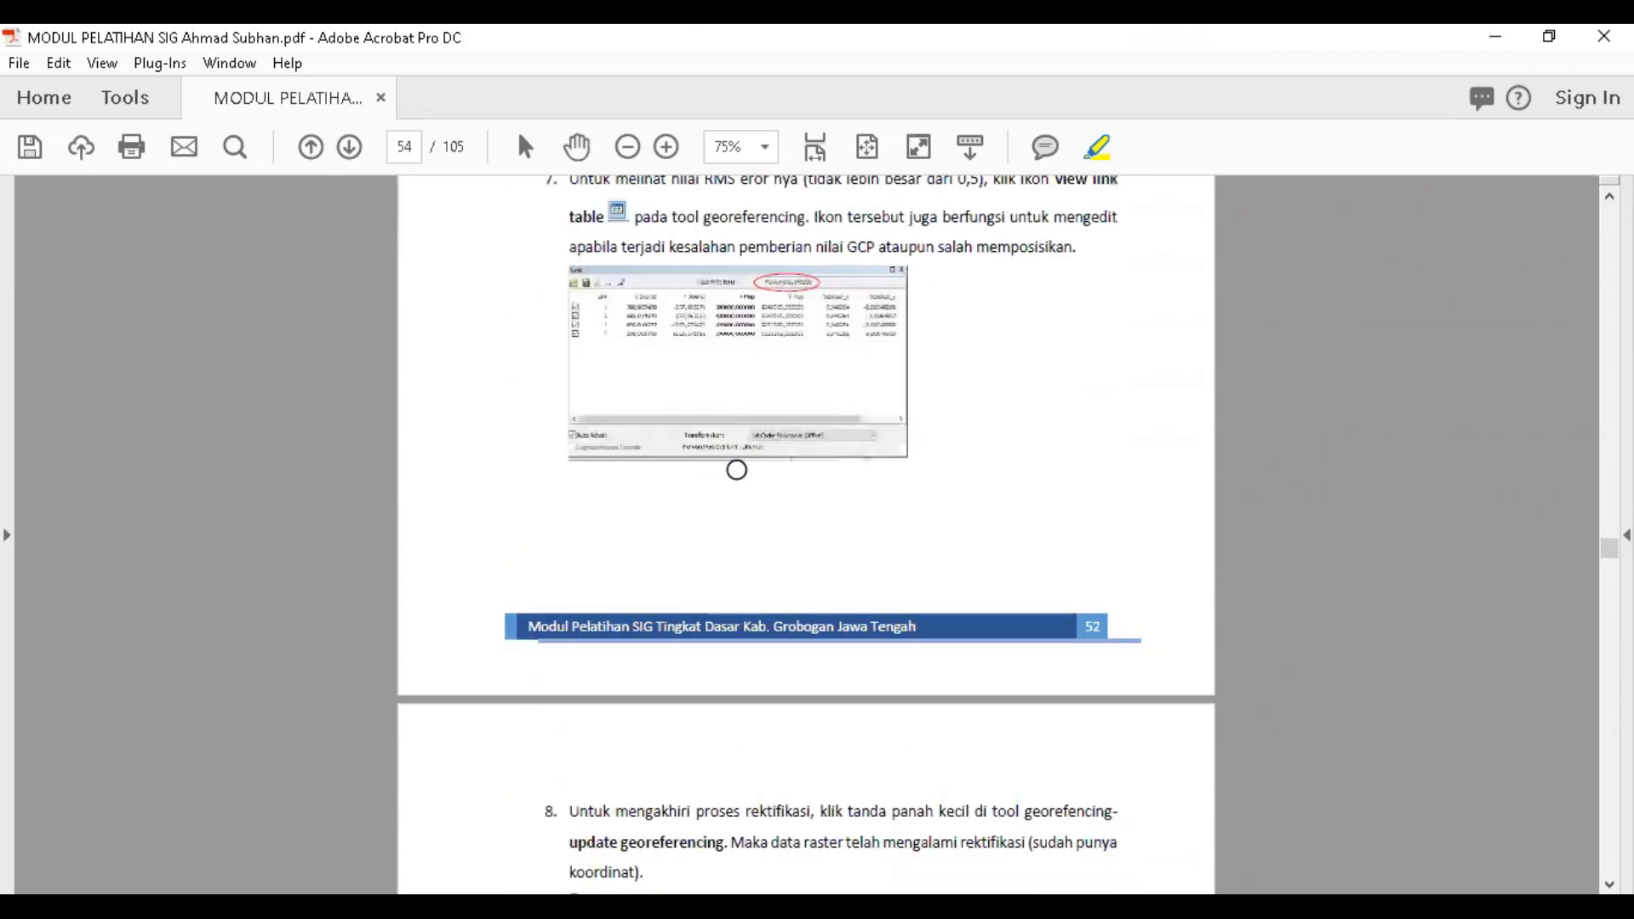
scroll(745, 460, "up", 15)
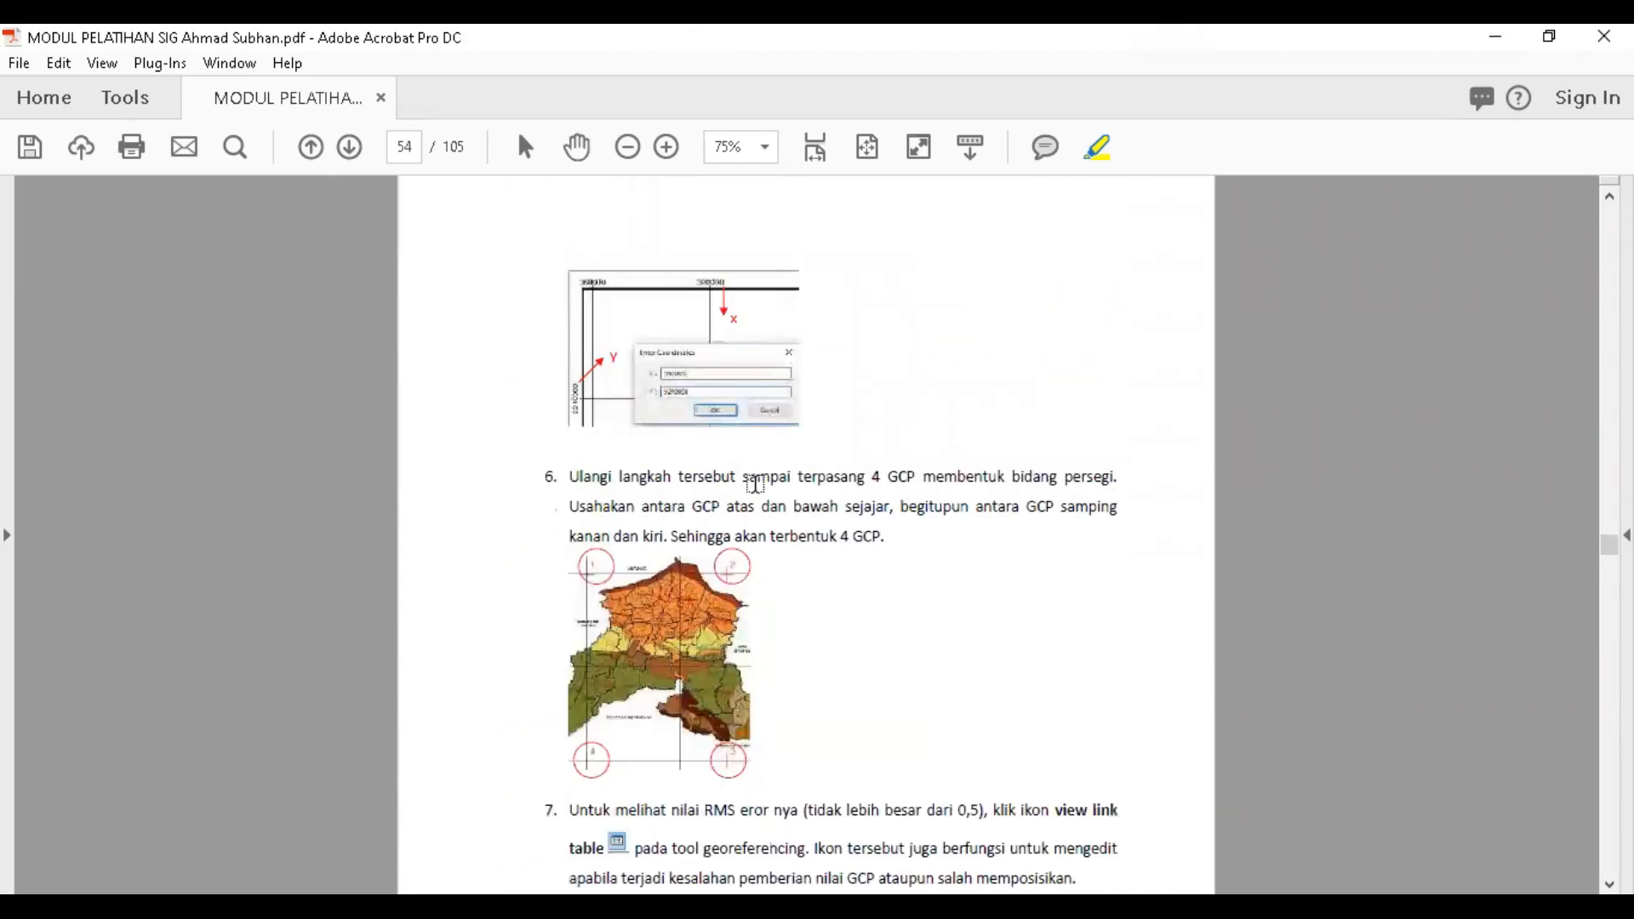
scroll(696, 529, "up", 20)
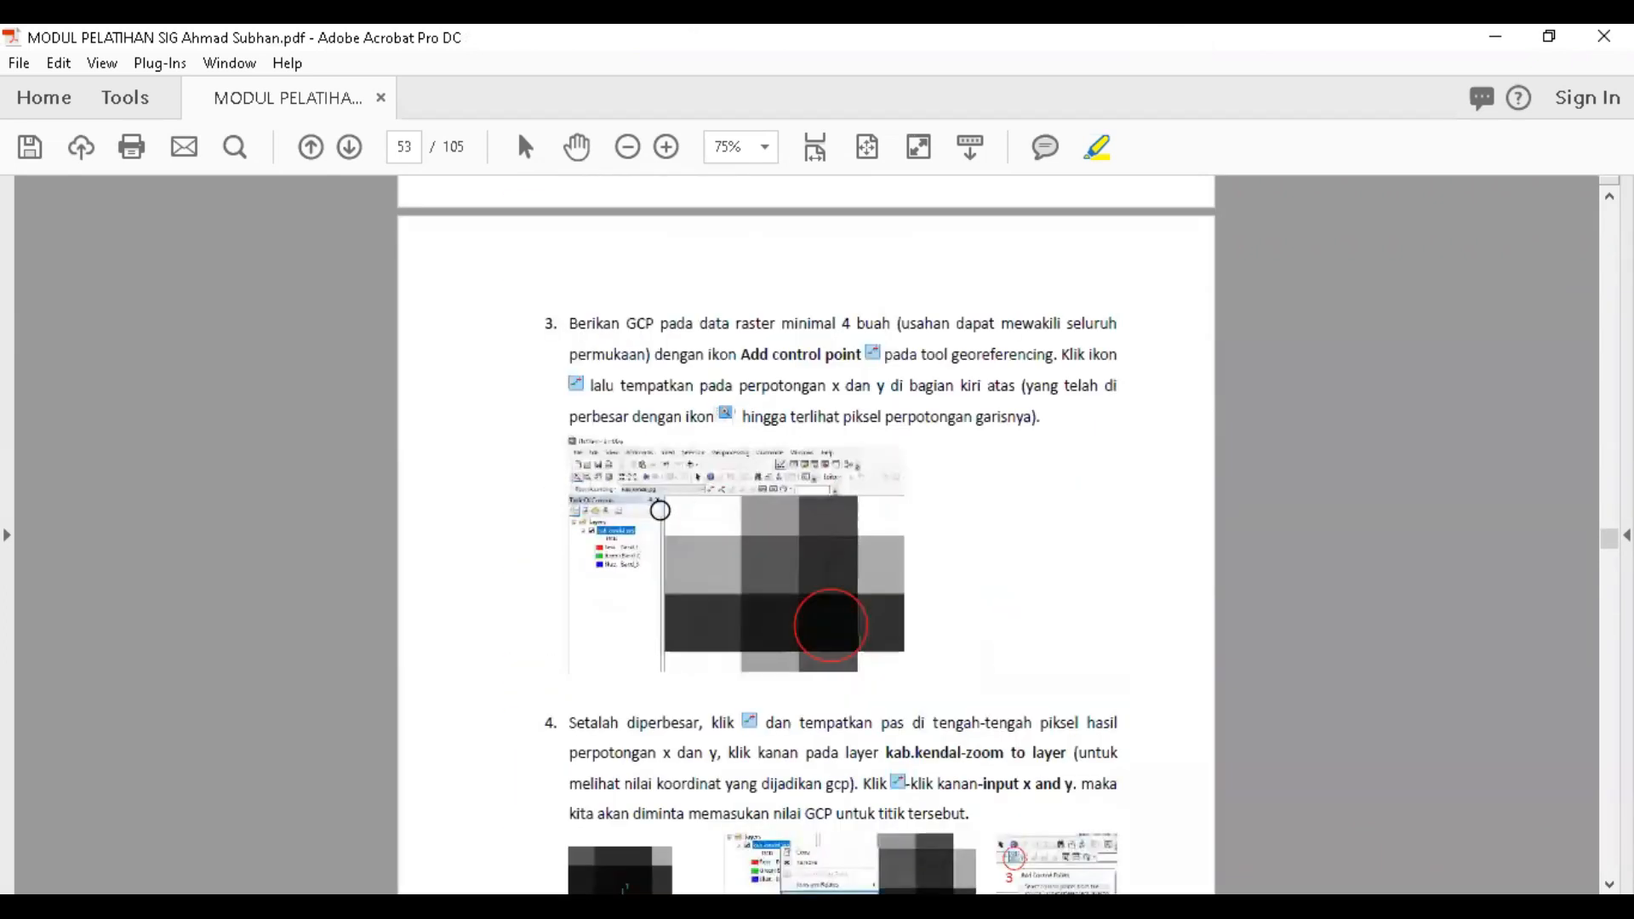
scroll(696, 529, "up", 15)
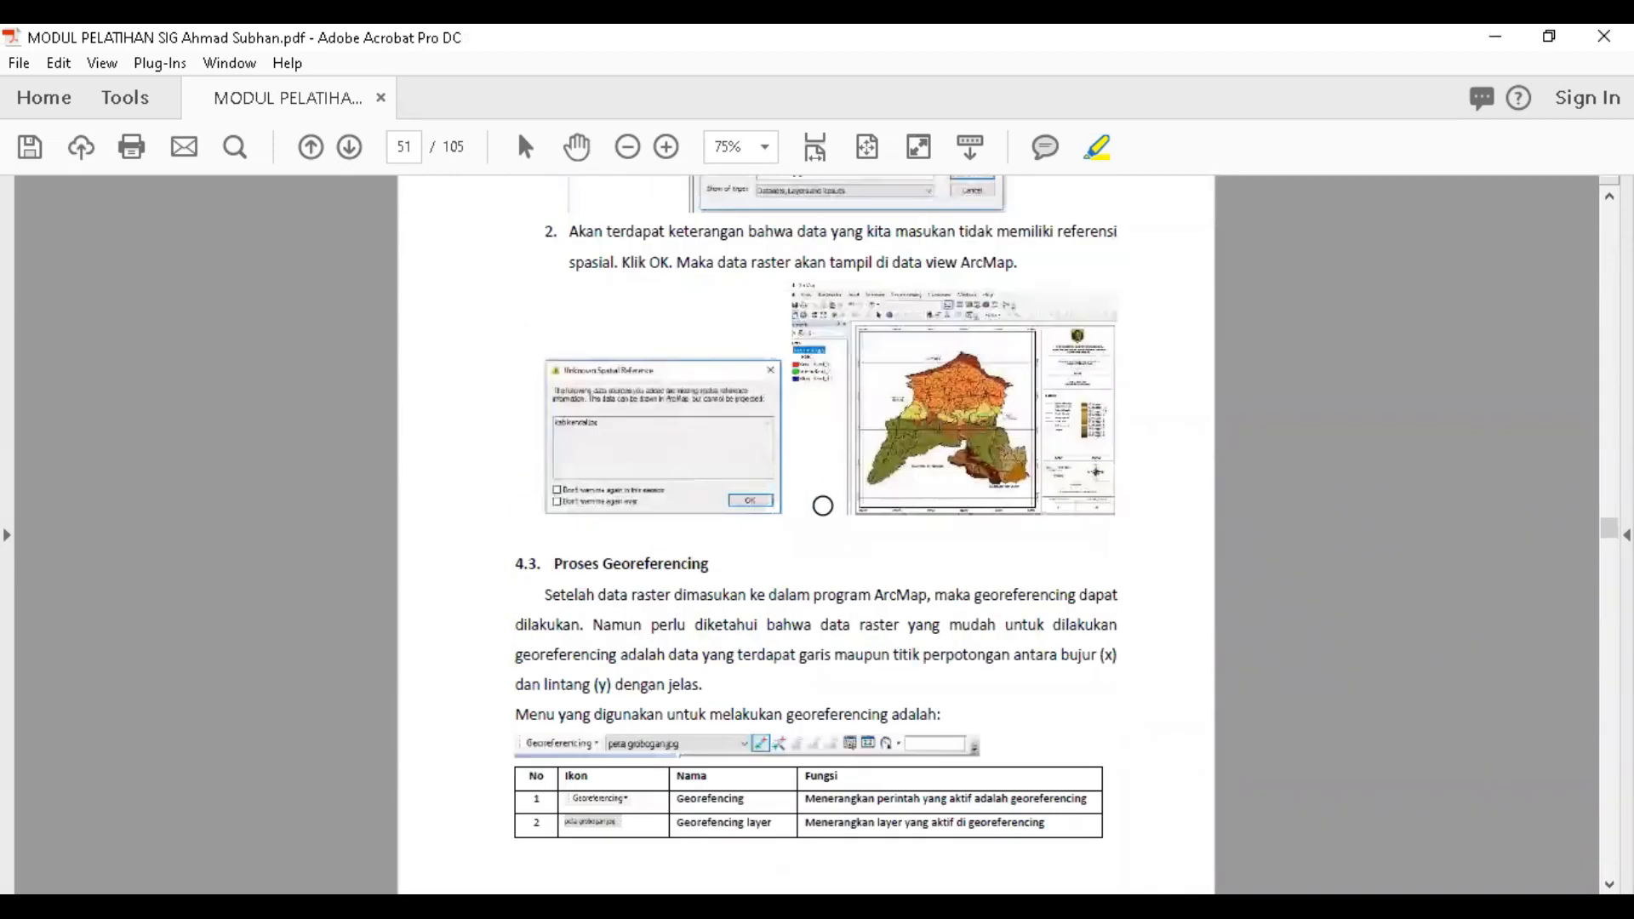
scroll(778, 477, "up", 4)
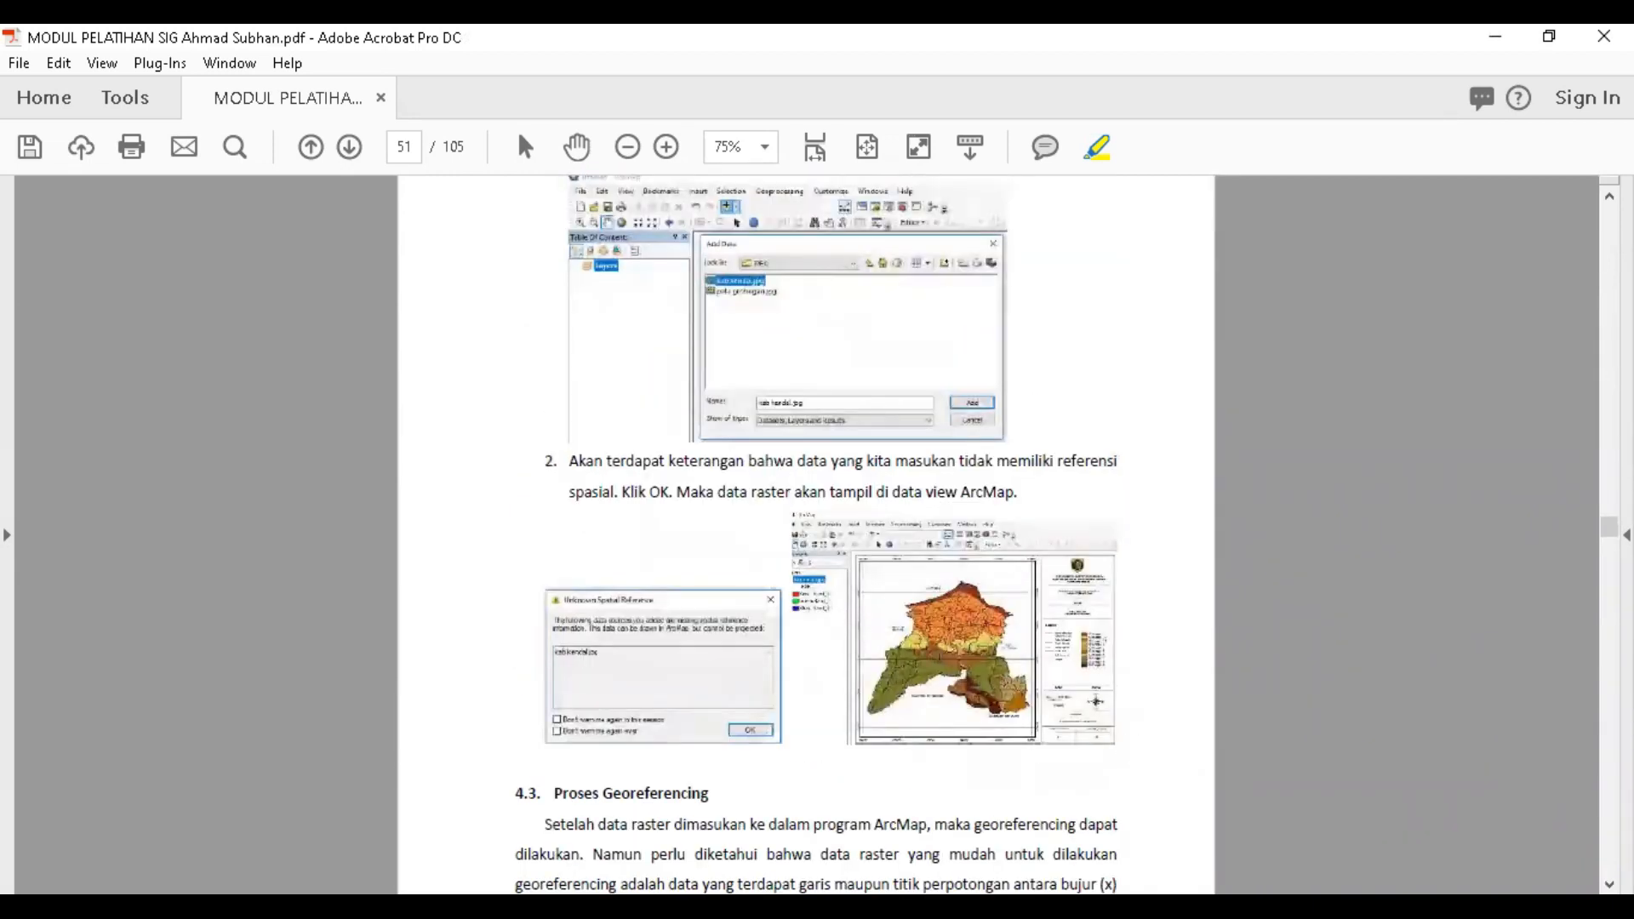
- Switch to ArcMap and remove the DEMNAS_1308-32_v1.0.tif layer from the document
key("alt+Tab")
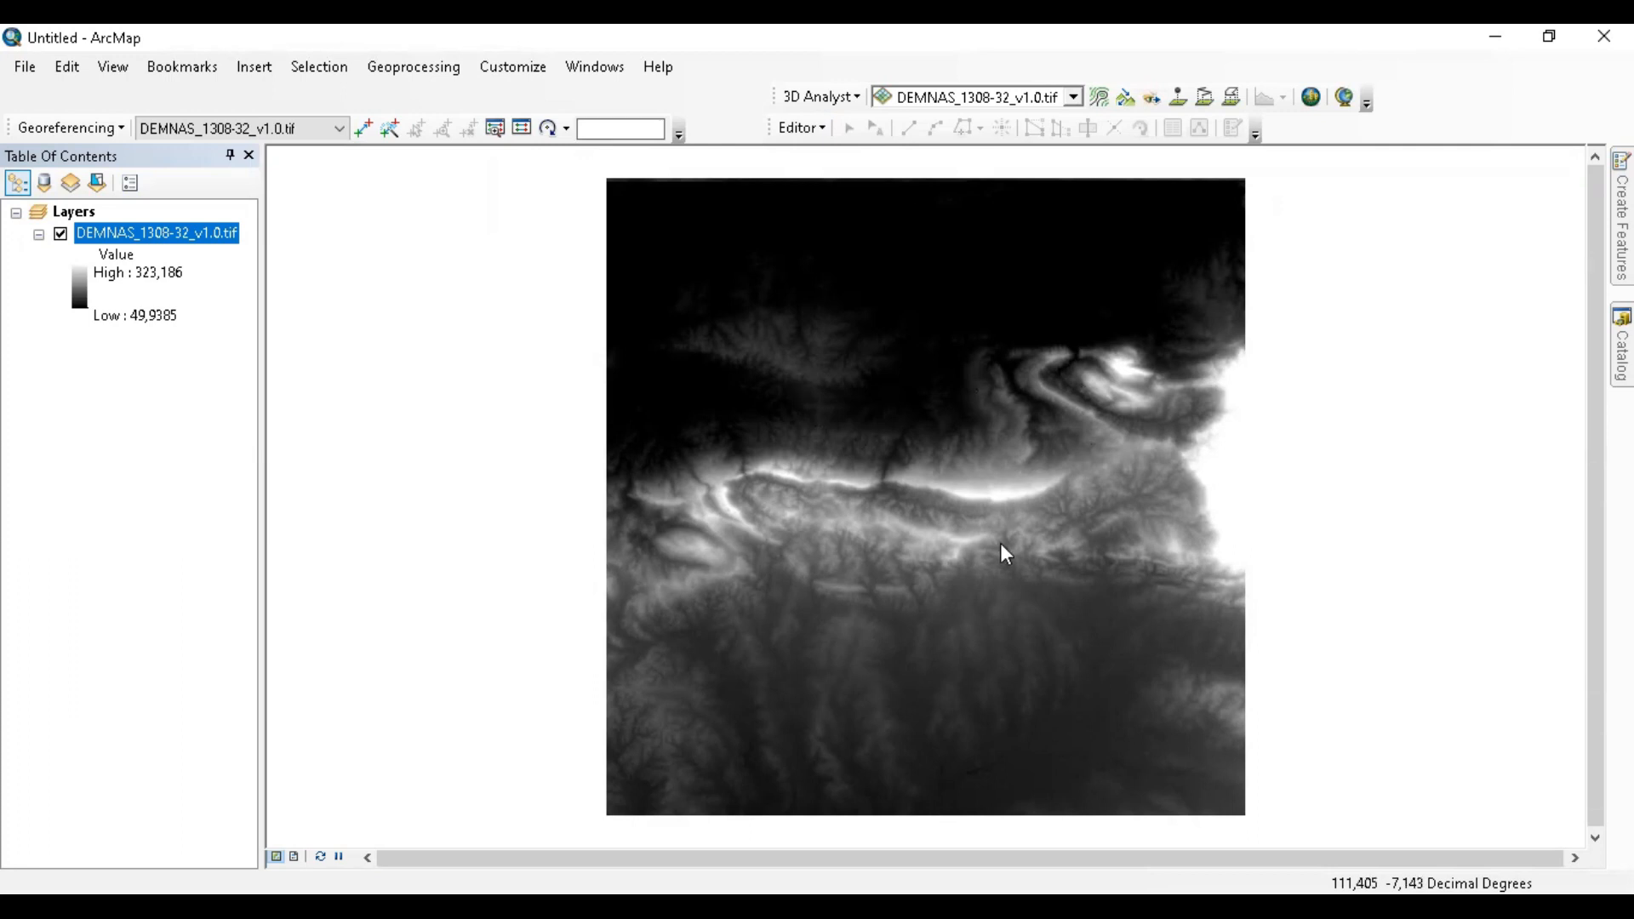
right_click(155, 227)
left_click(242, 270)
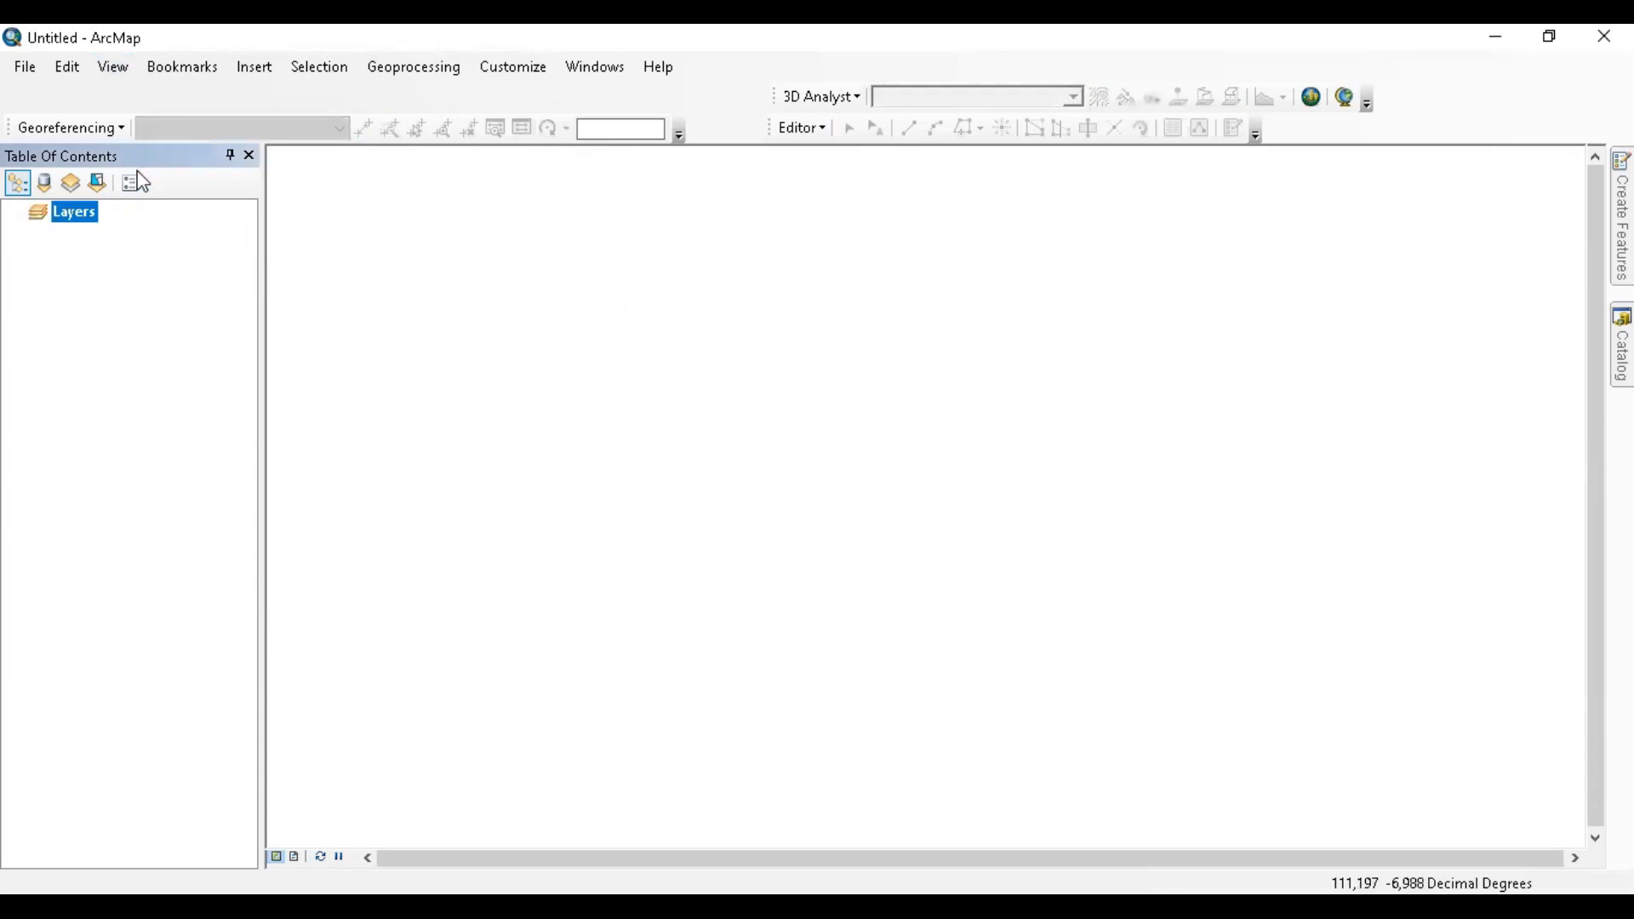
- Add the raster Peta Geologi-Salatiga.jpg from the Database Peta folder to the Layers data frame, accepting its missing spatial reference
right_click(98, 213)
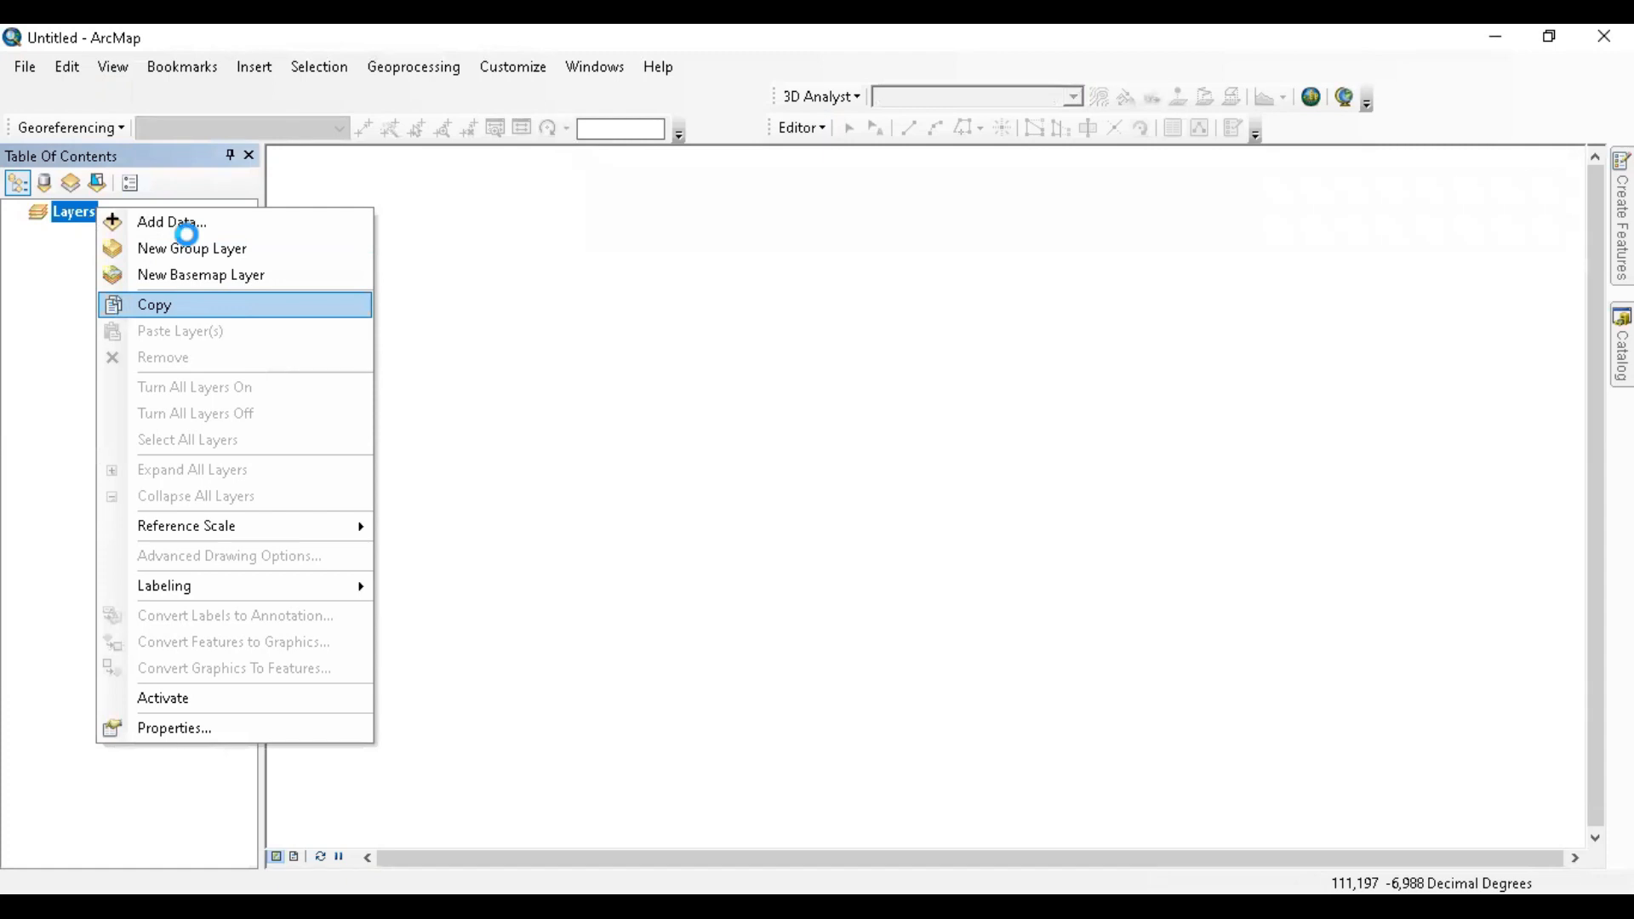
left_click(175, 222)
left_click(849, 318)
scroll(747, 451, "down", 4)
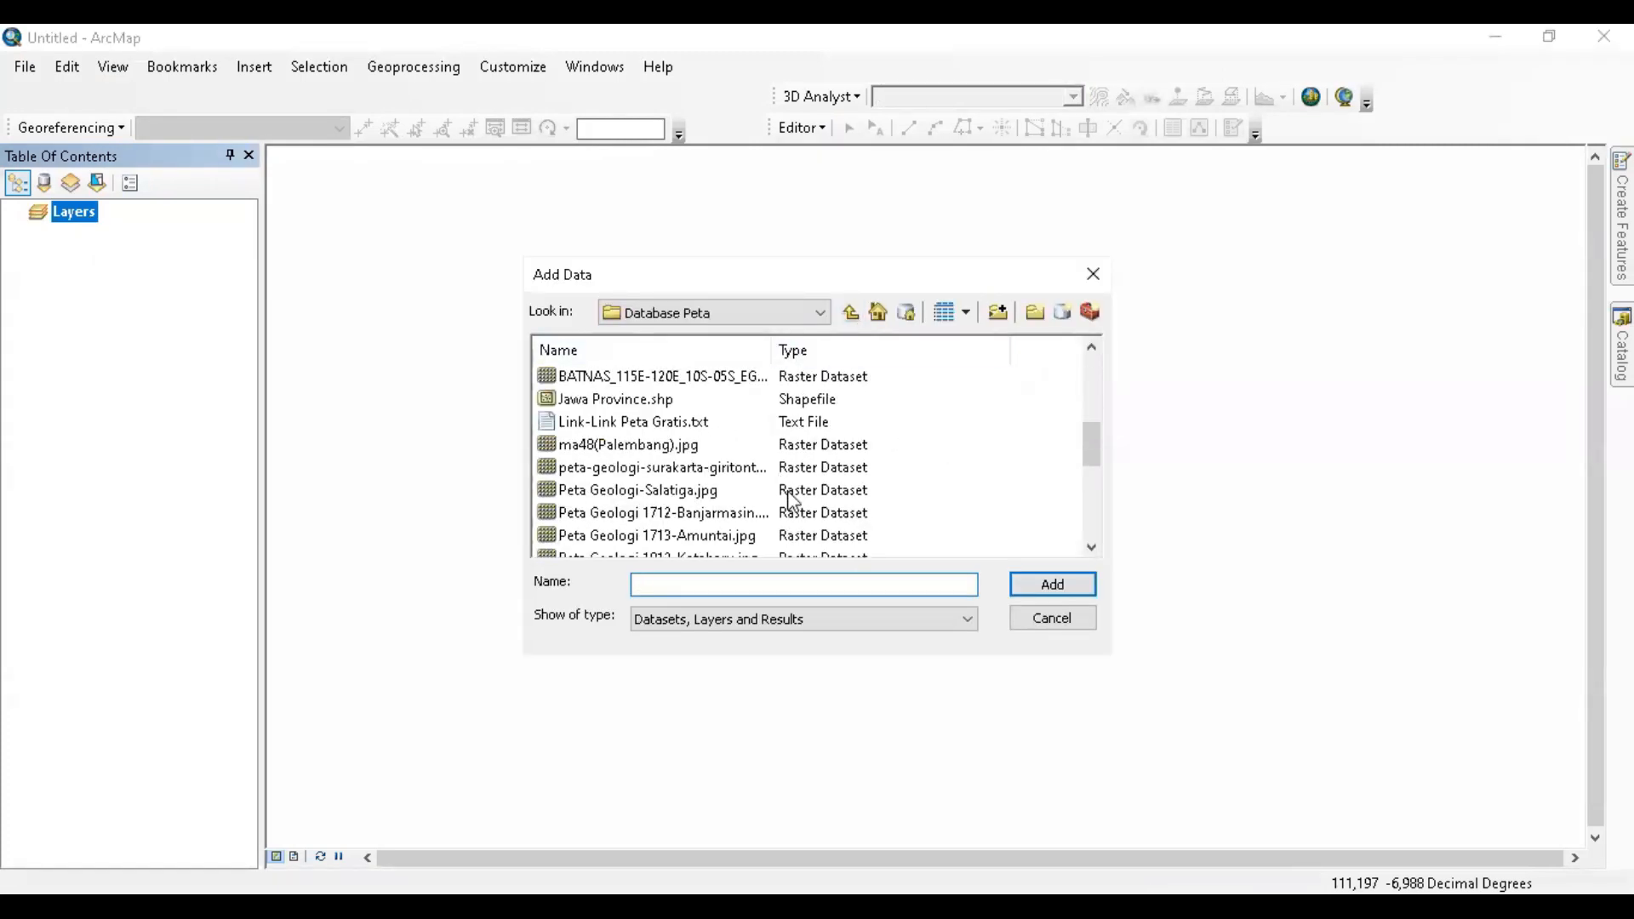
scroll(838, 497, "down", 1)
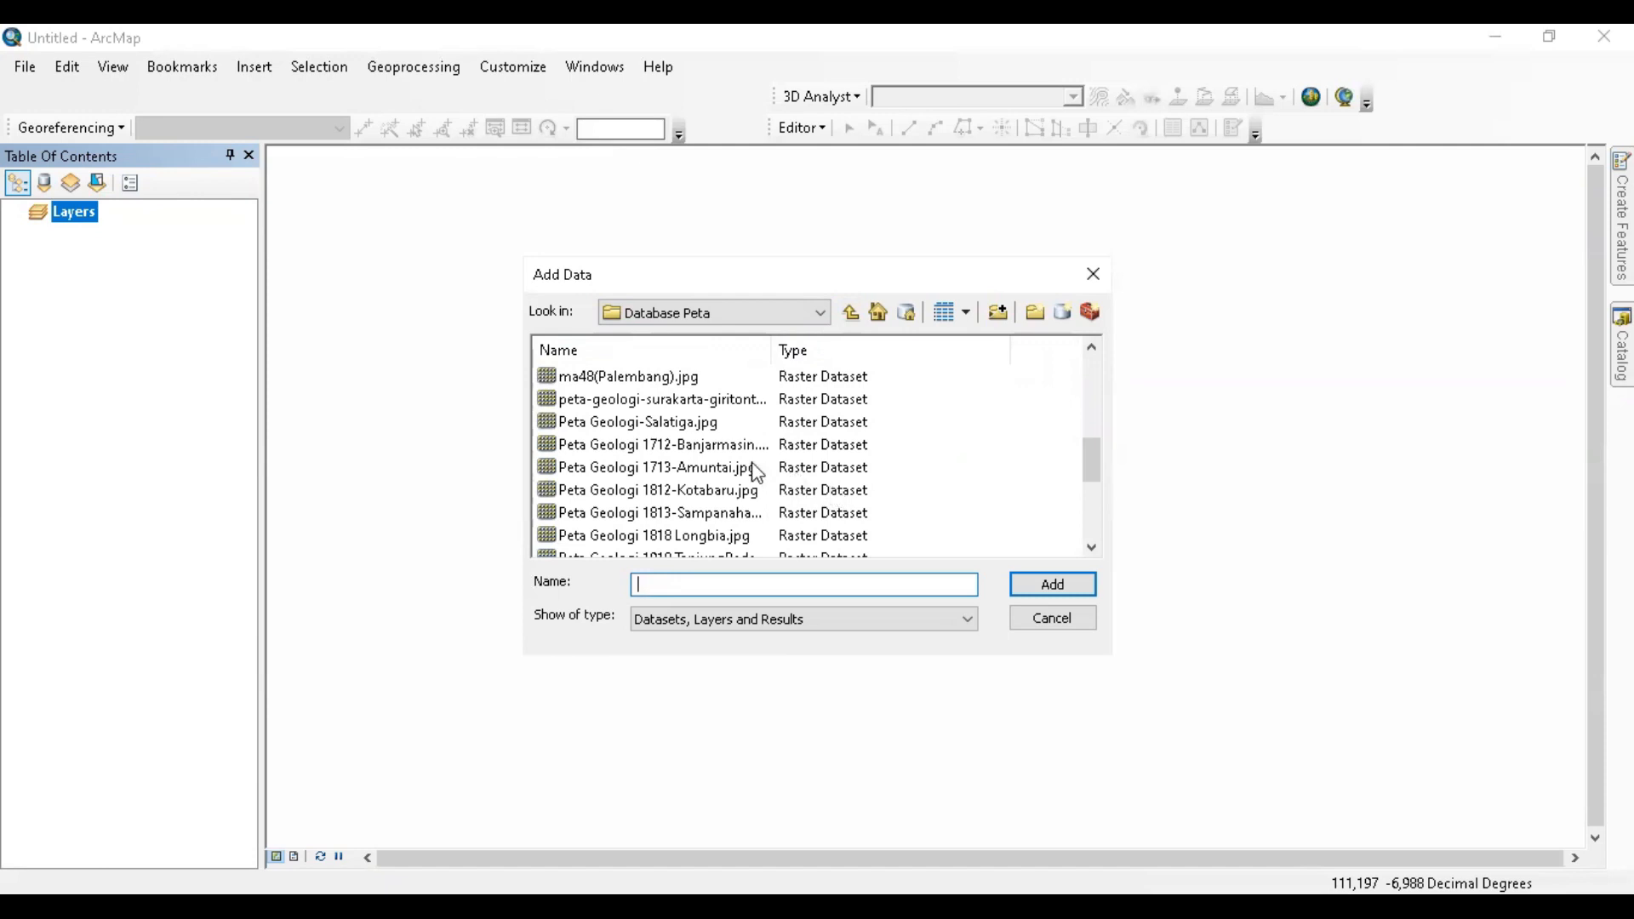
left_click(711, 423)
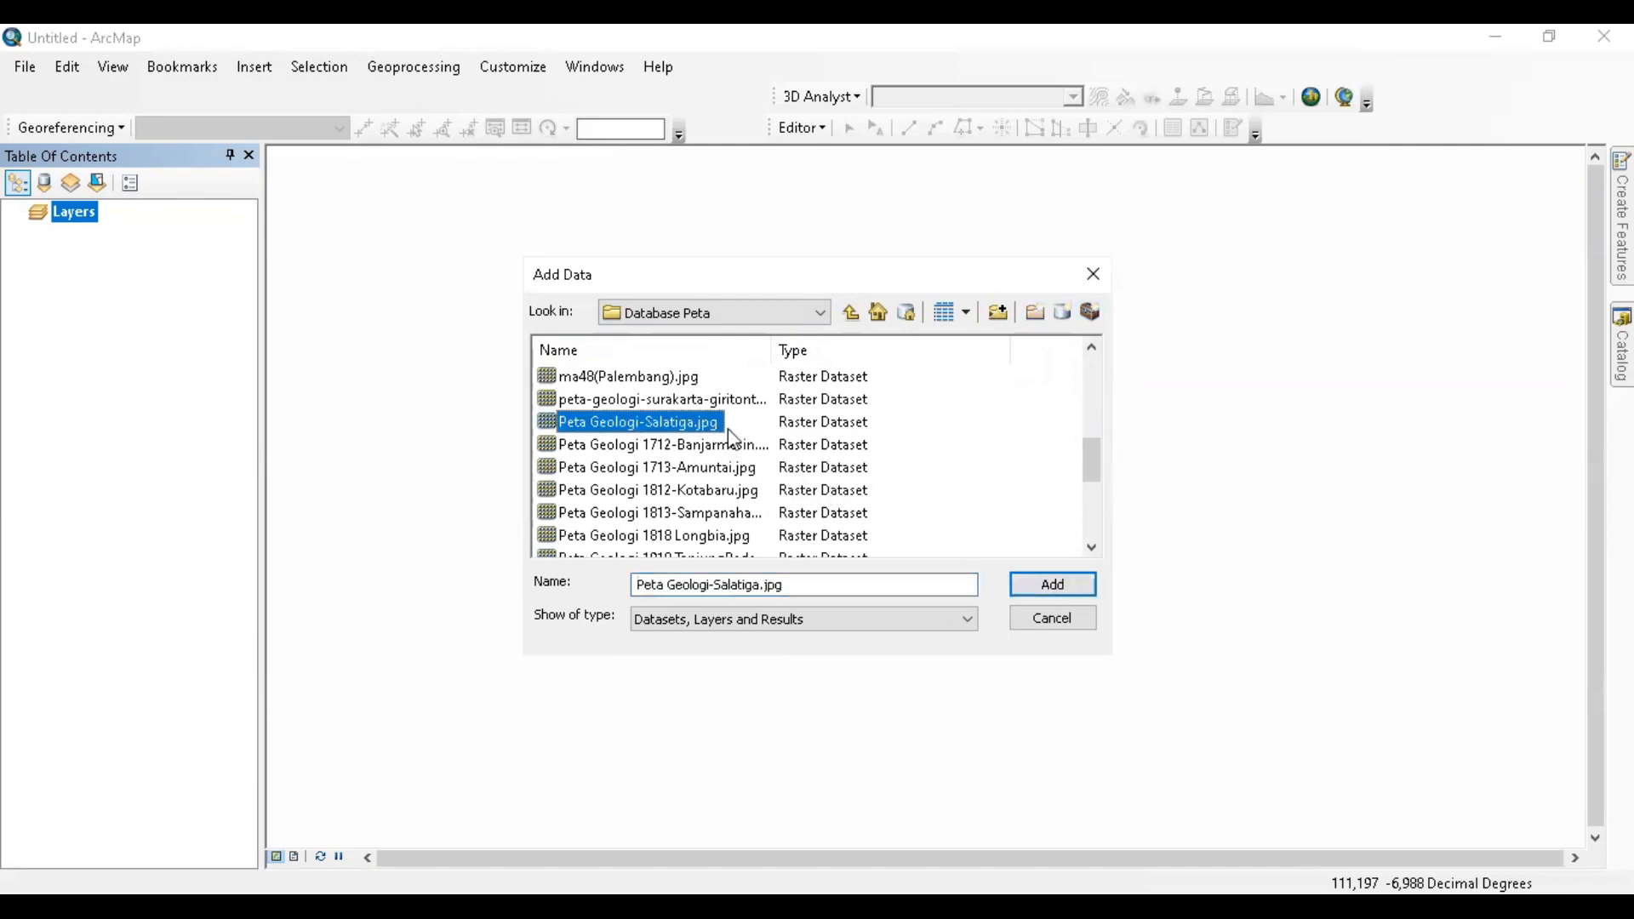
left_click(1055, 584)
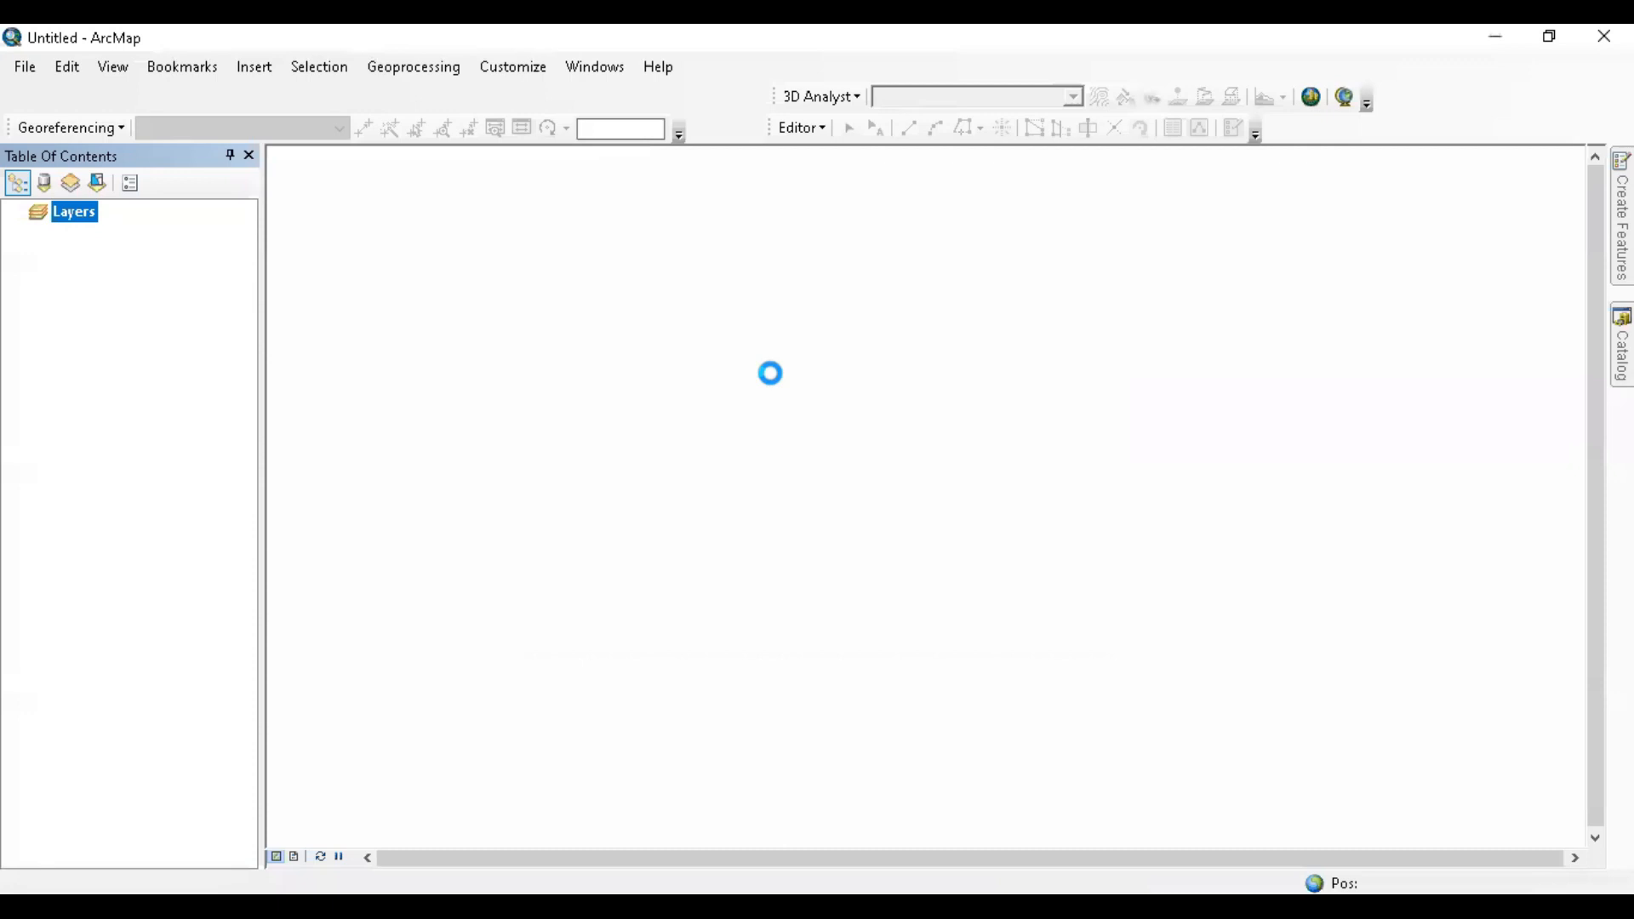
left_click(986, 576)
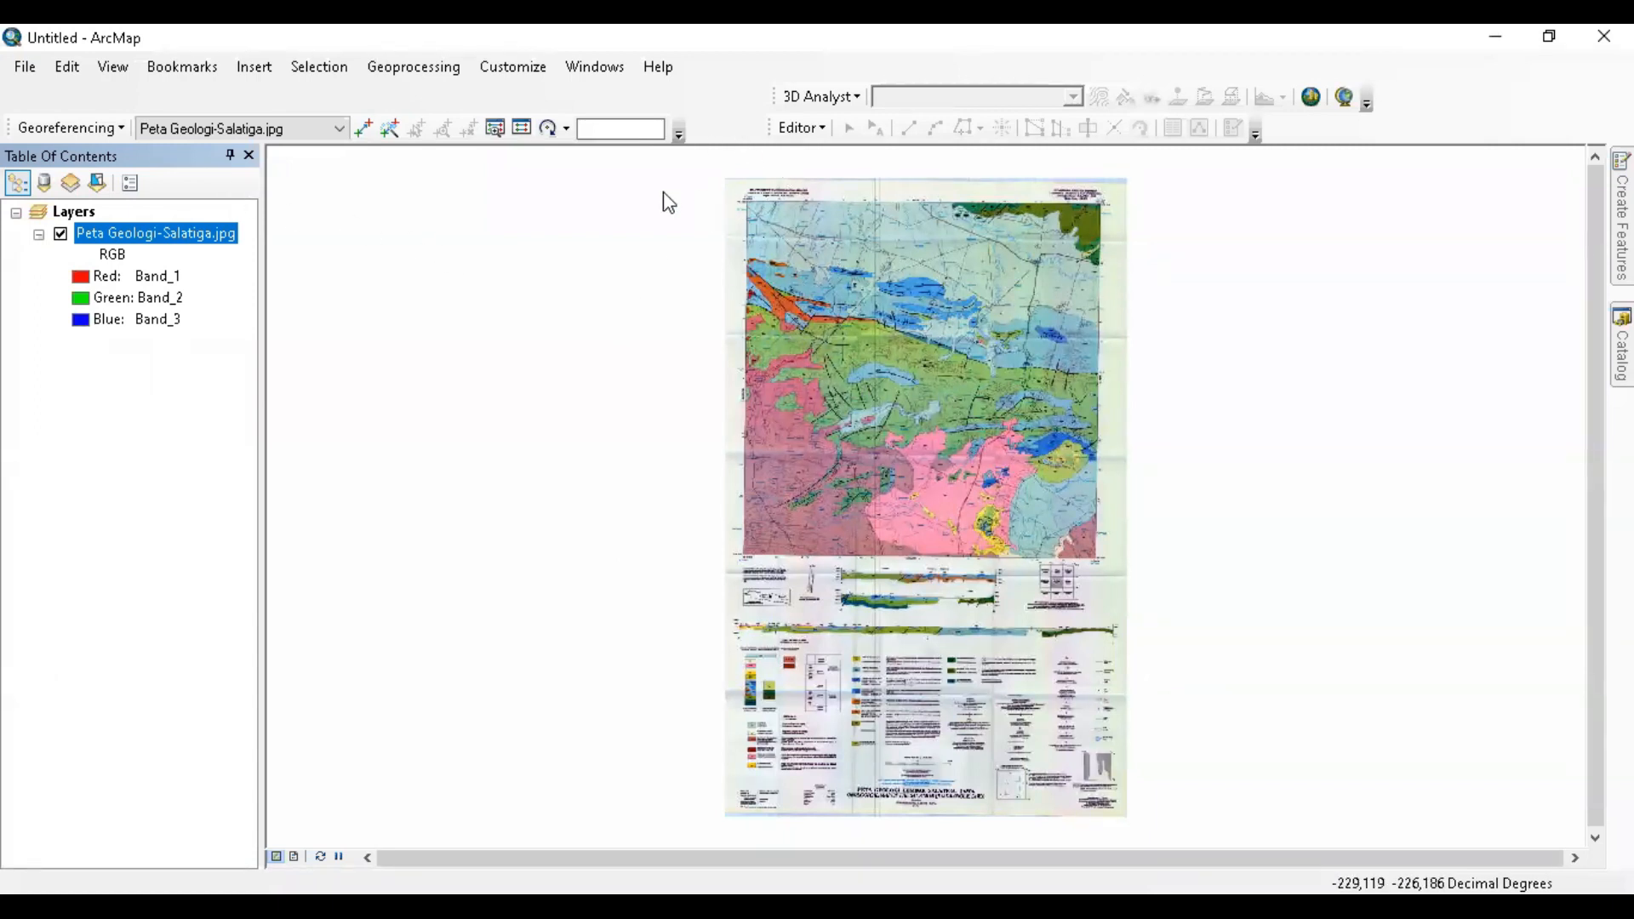
- Look through the list of available toolbars, including the Georeferencing entry, and close it without changing anything
right_click(579, 100)
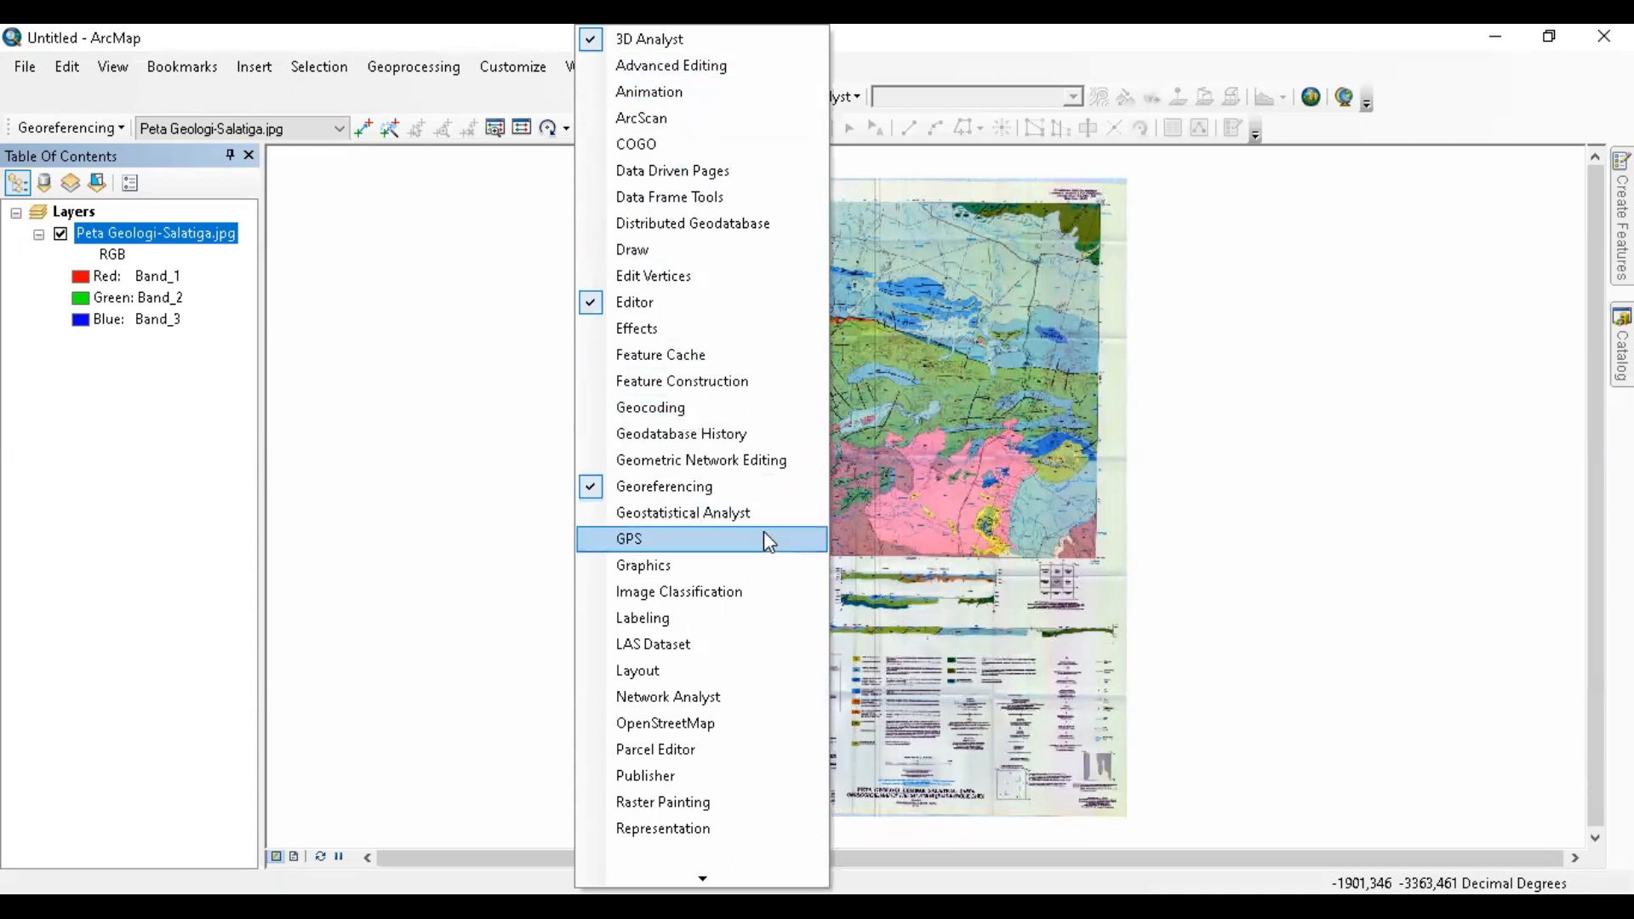
mouse_move(776, 877)
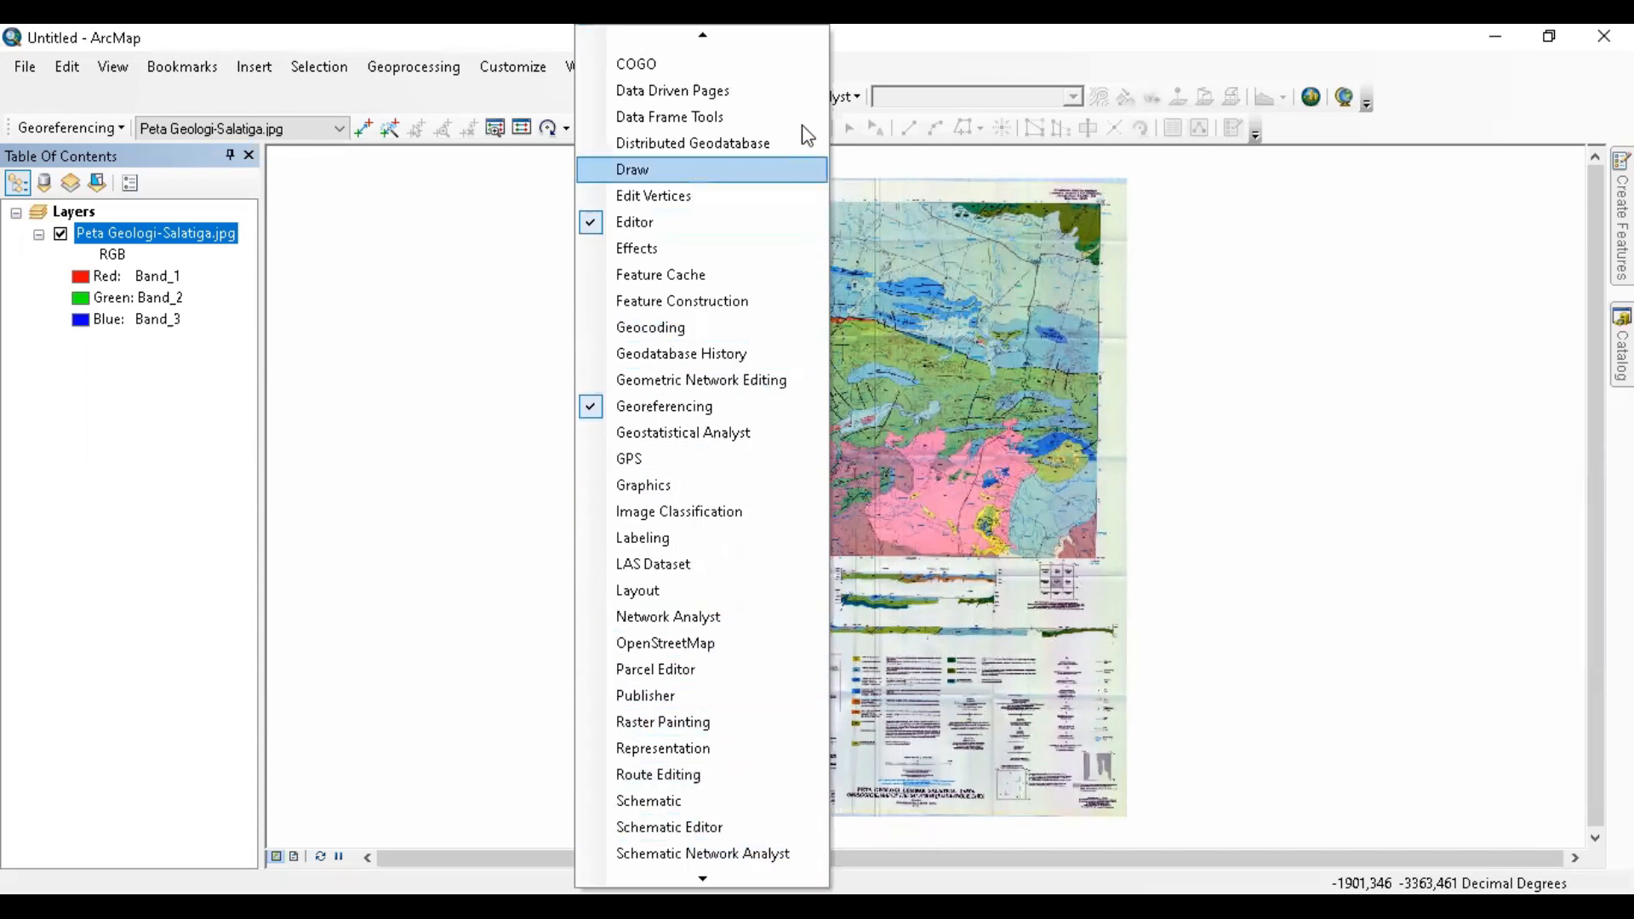
left_click(875, 69)
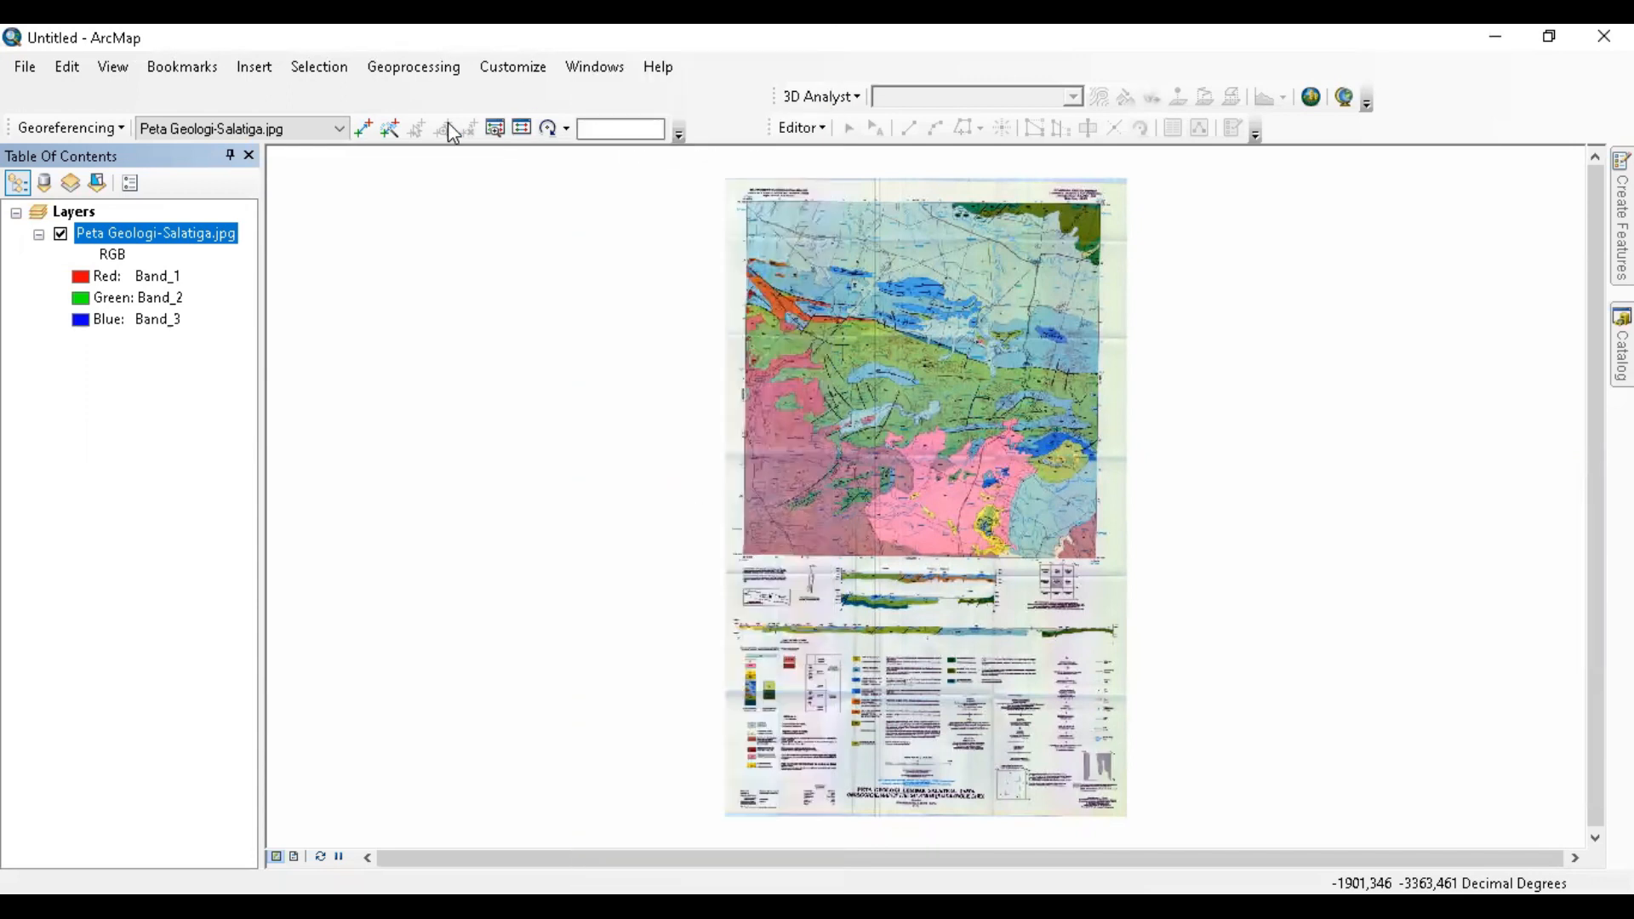
right_click(358, 102)
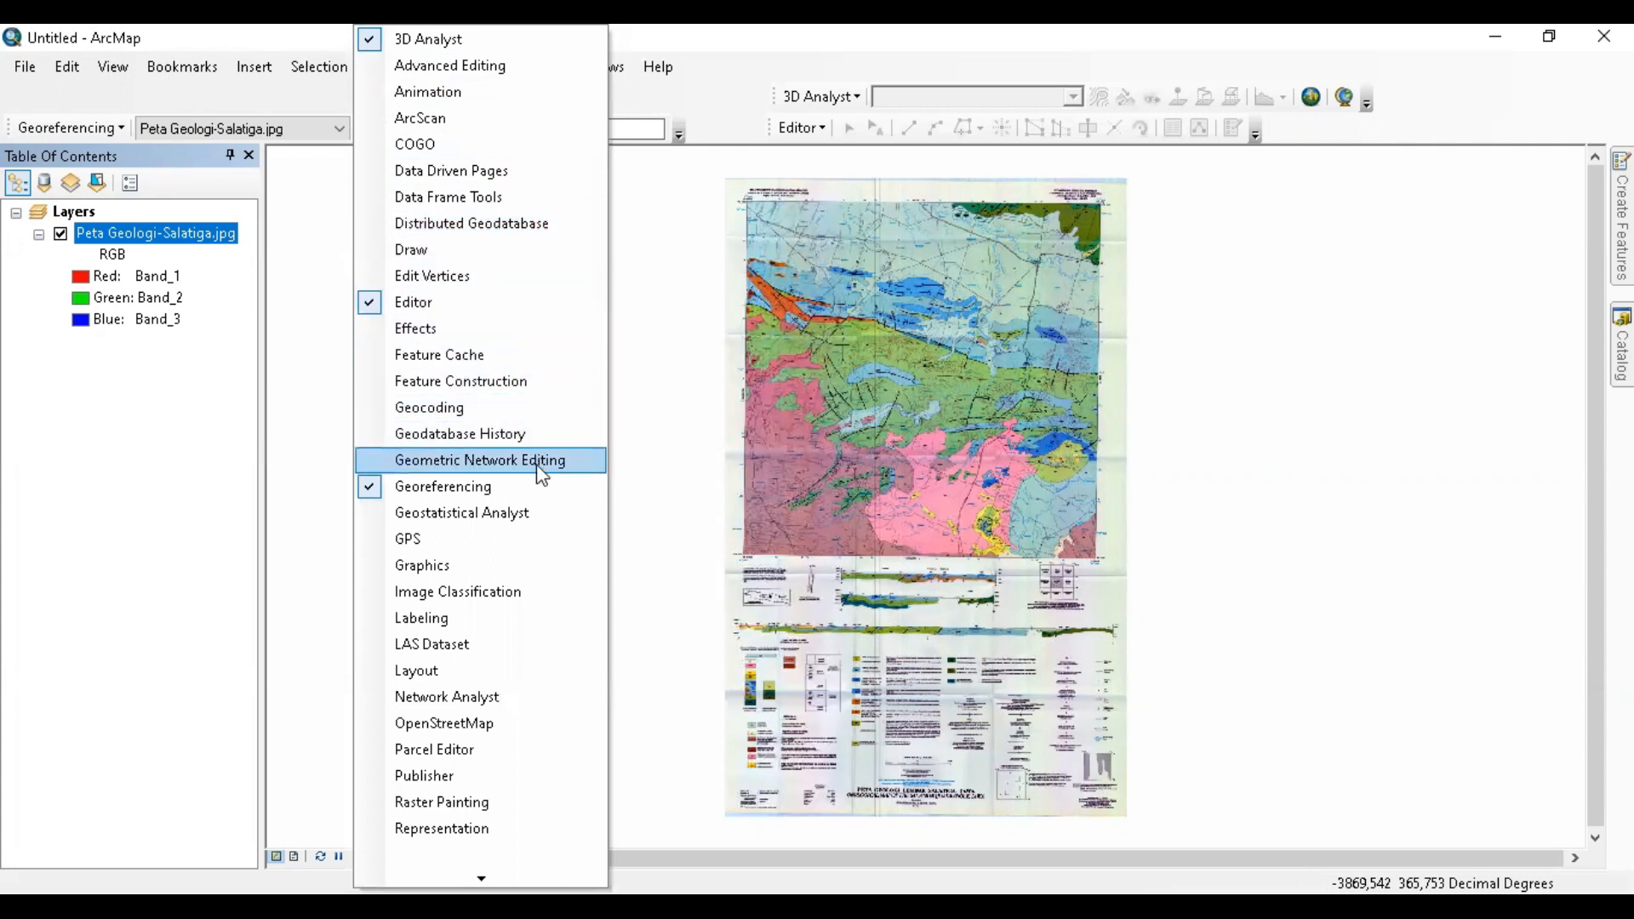
left_click(1085, 364)
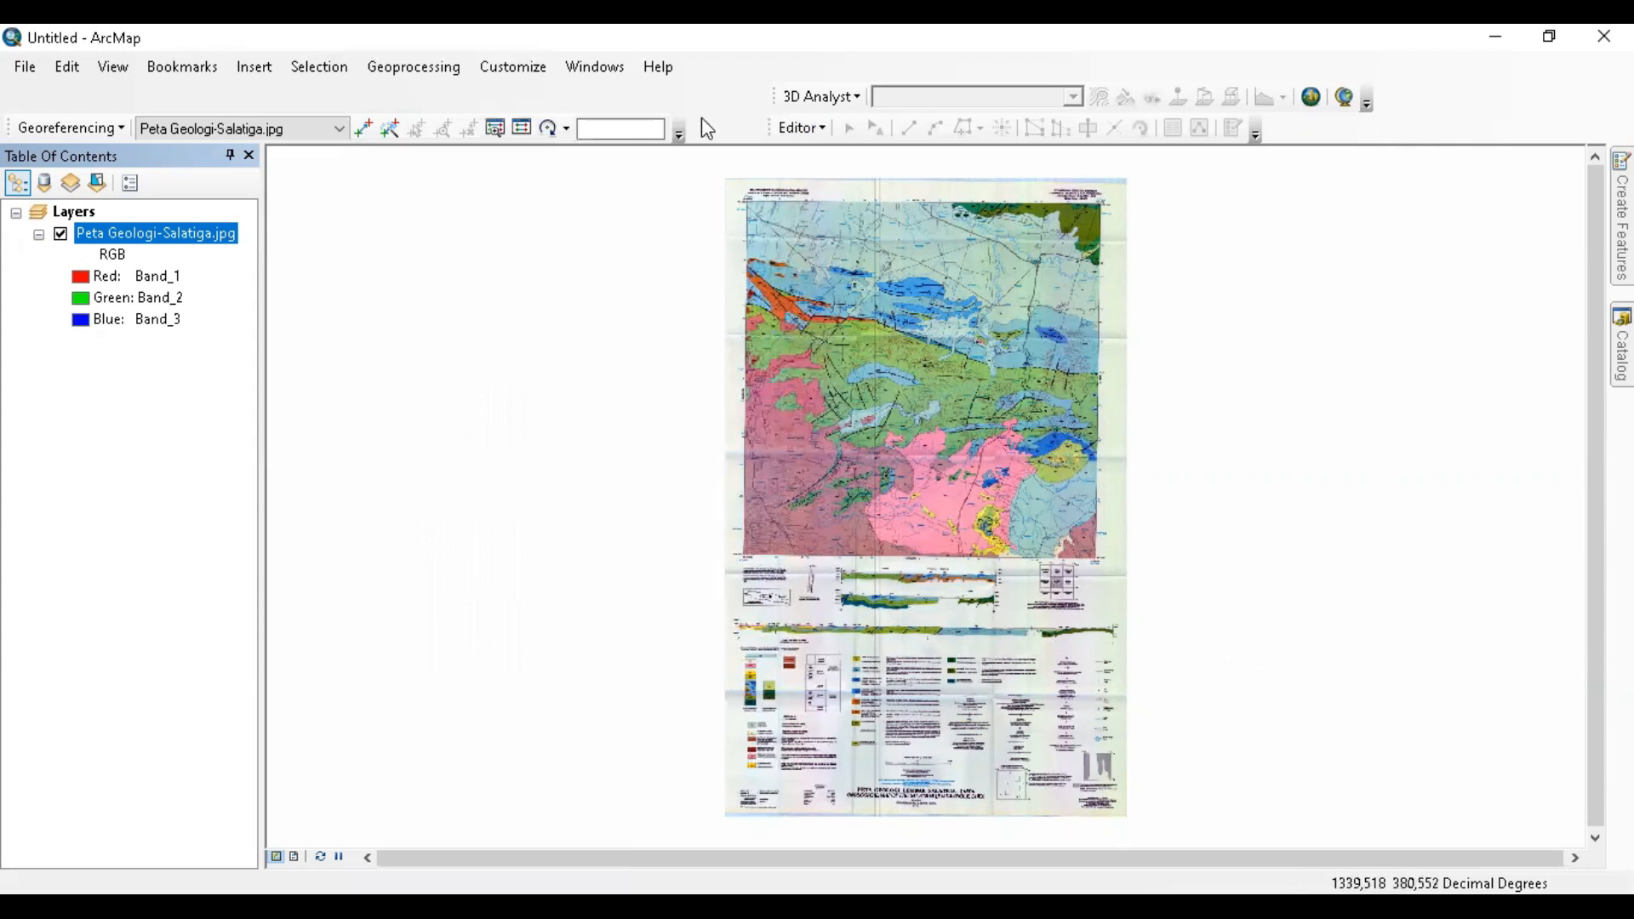
- Hide the Georeferencing toolbar and show it again
right_click(575, 99)
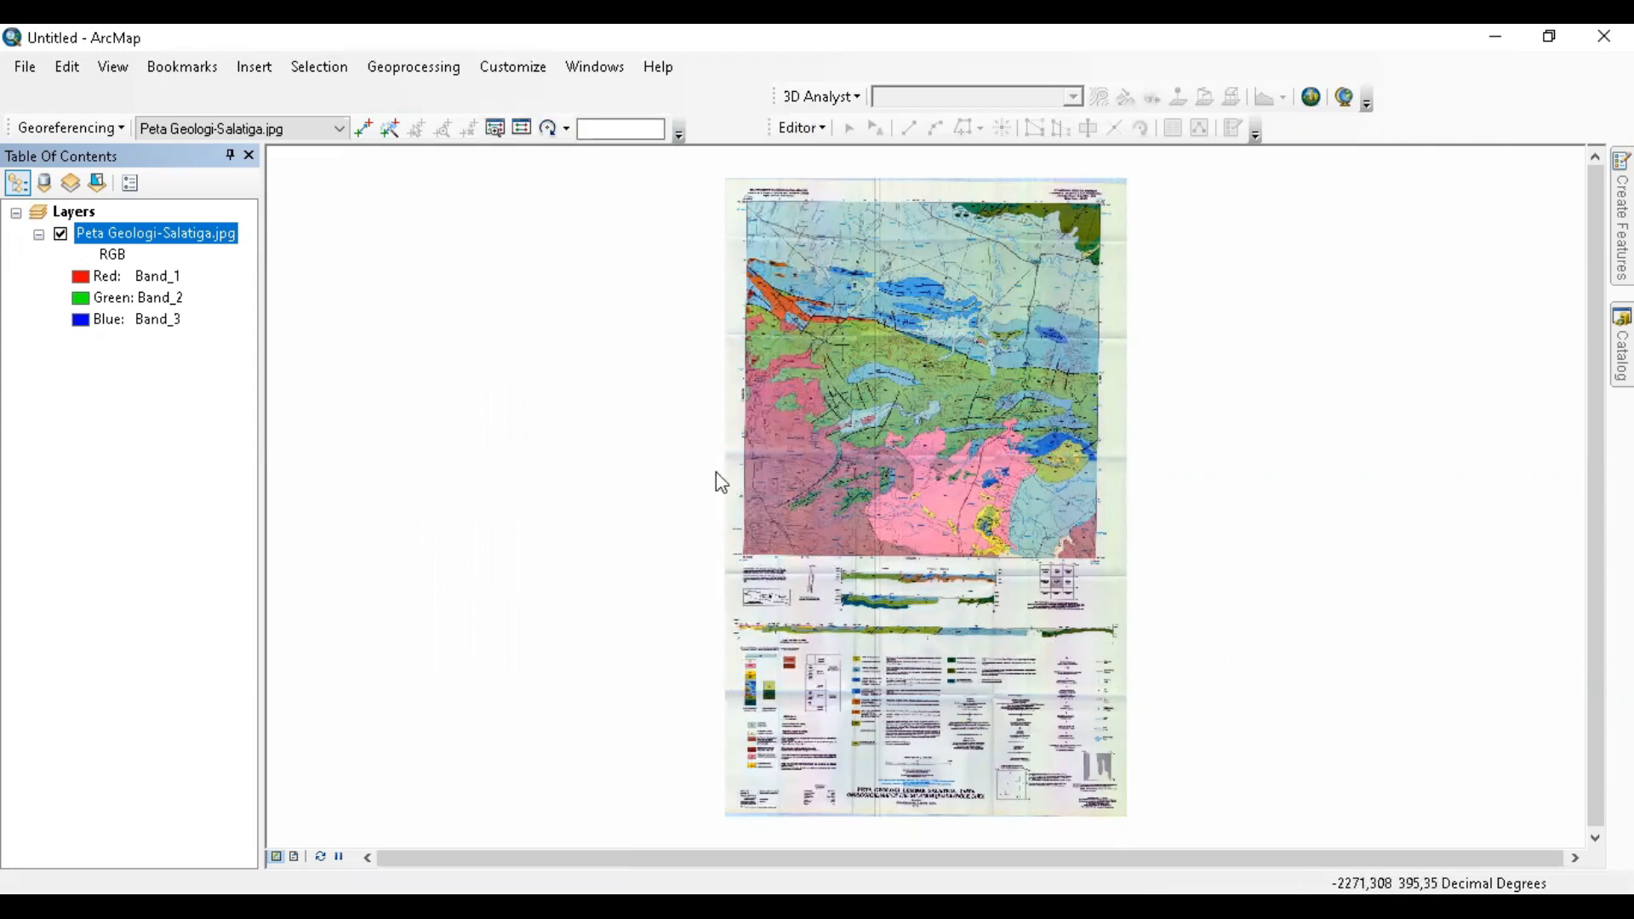
left_click(713, 491)
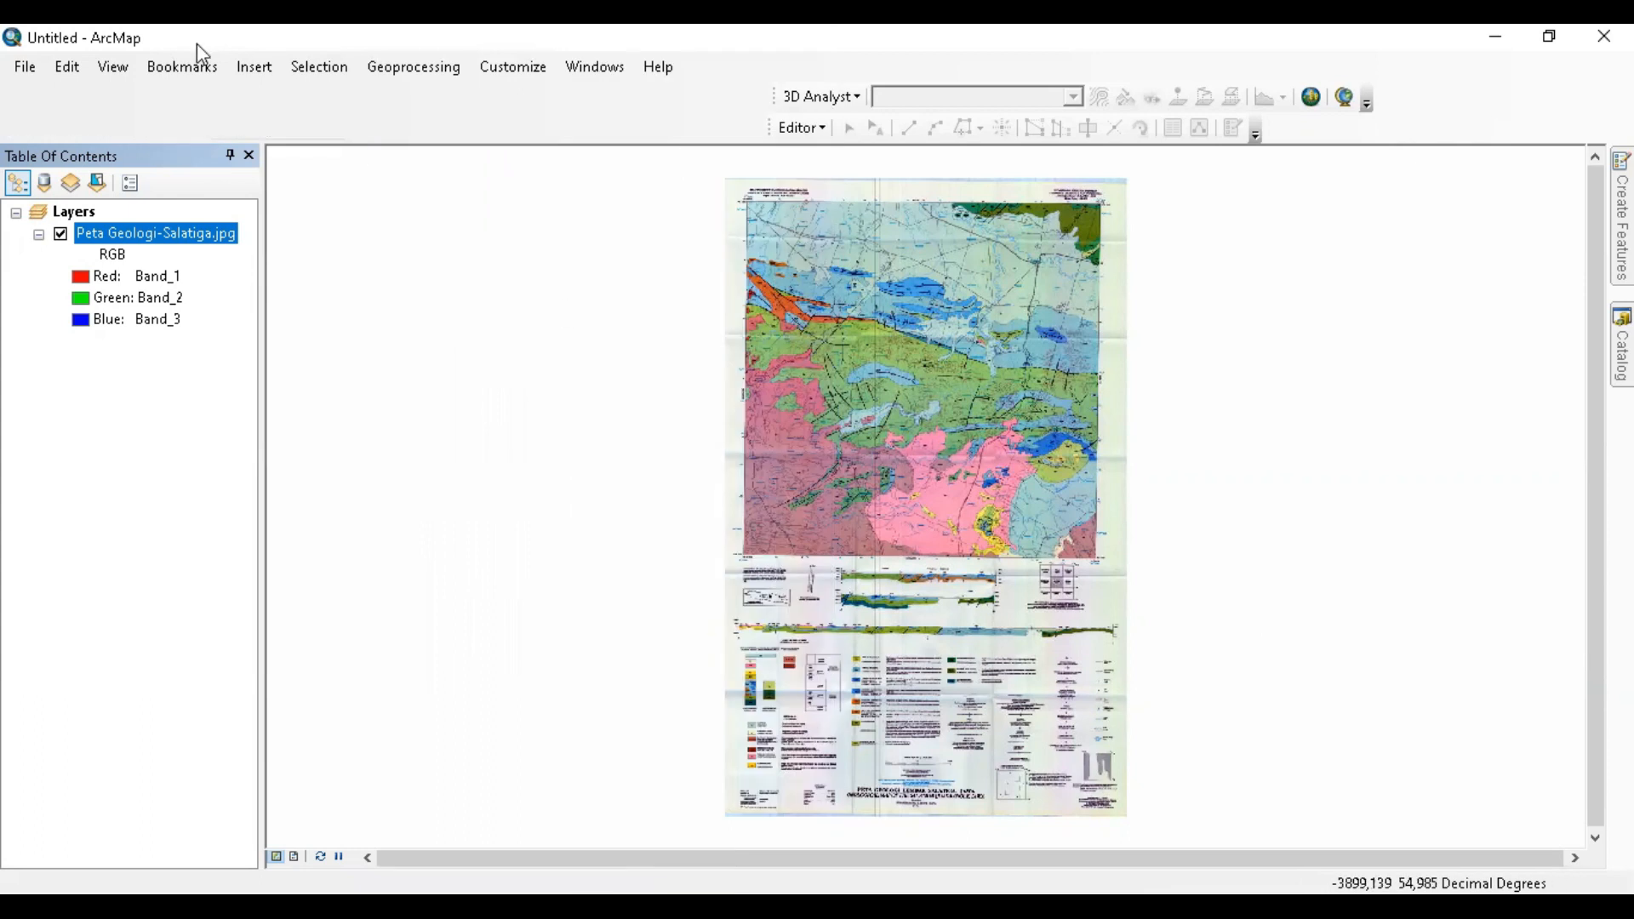
right_click(179, 105)
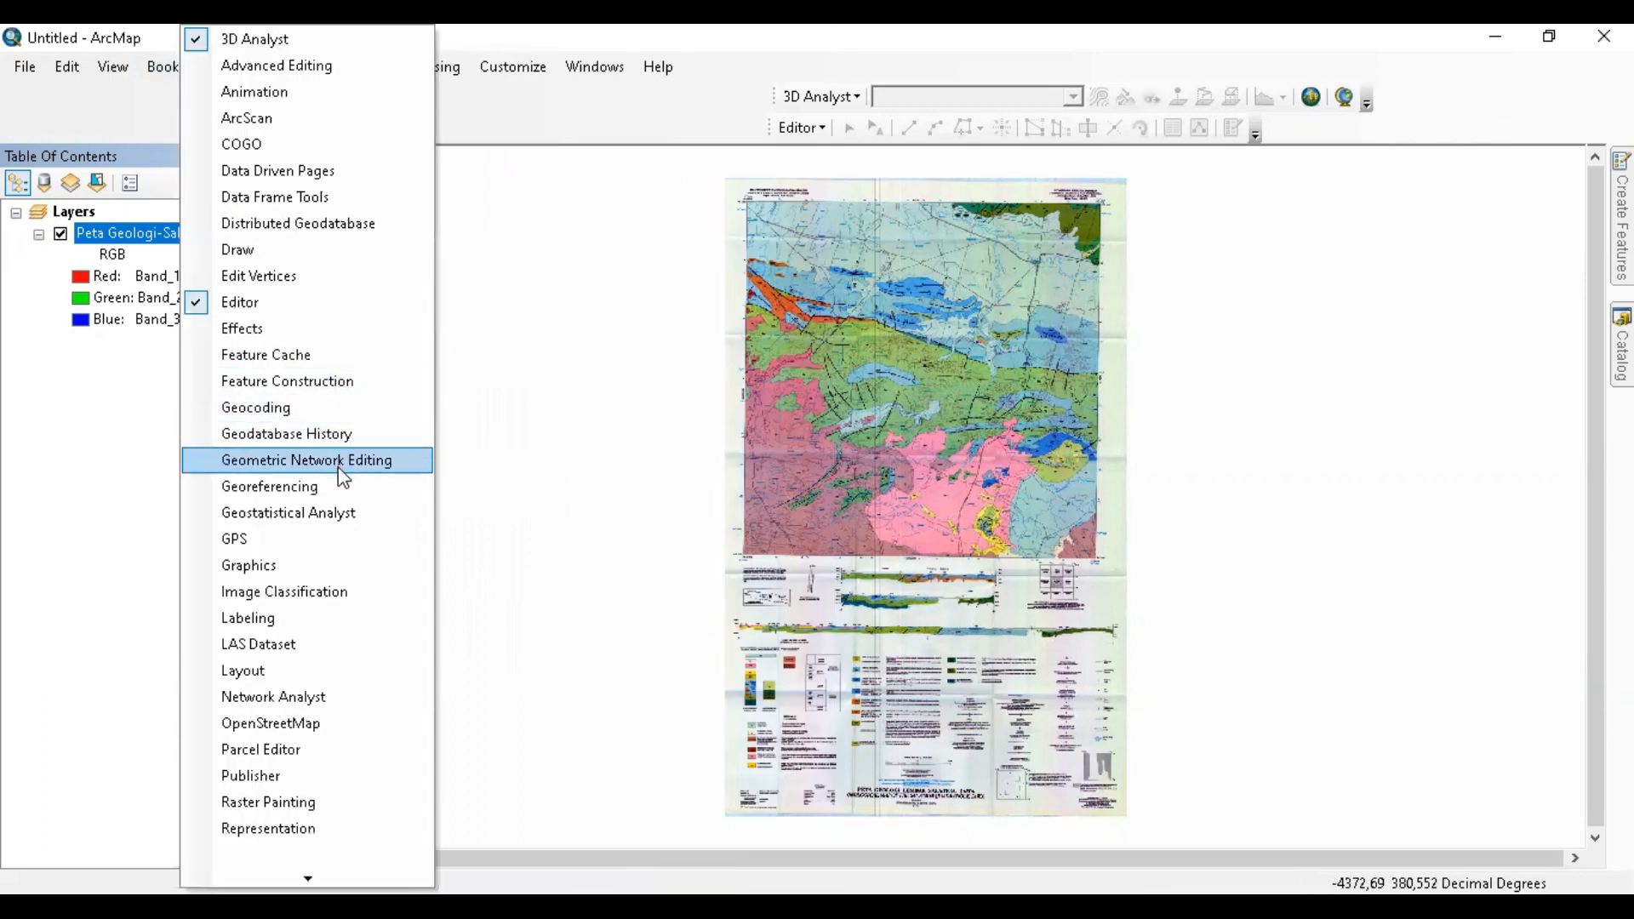
left_click(340, 491)
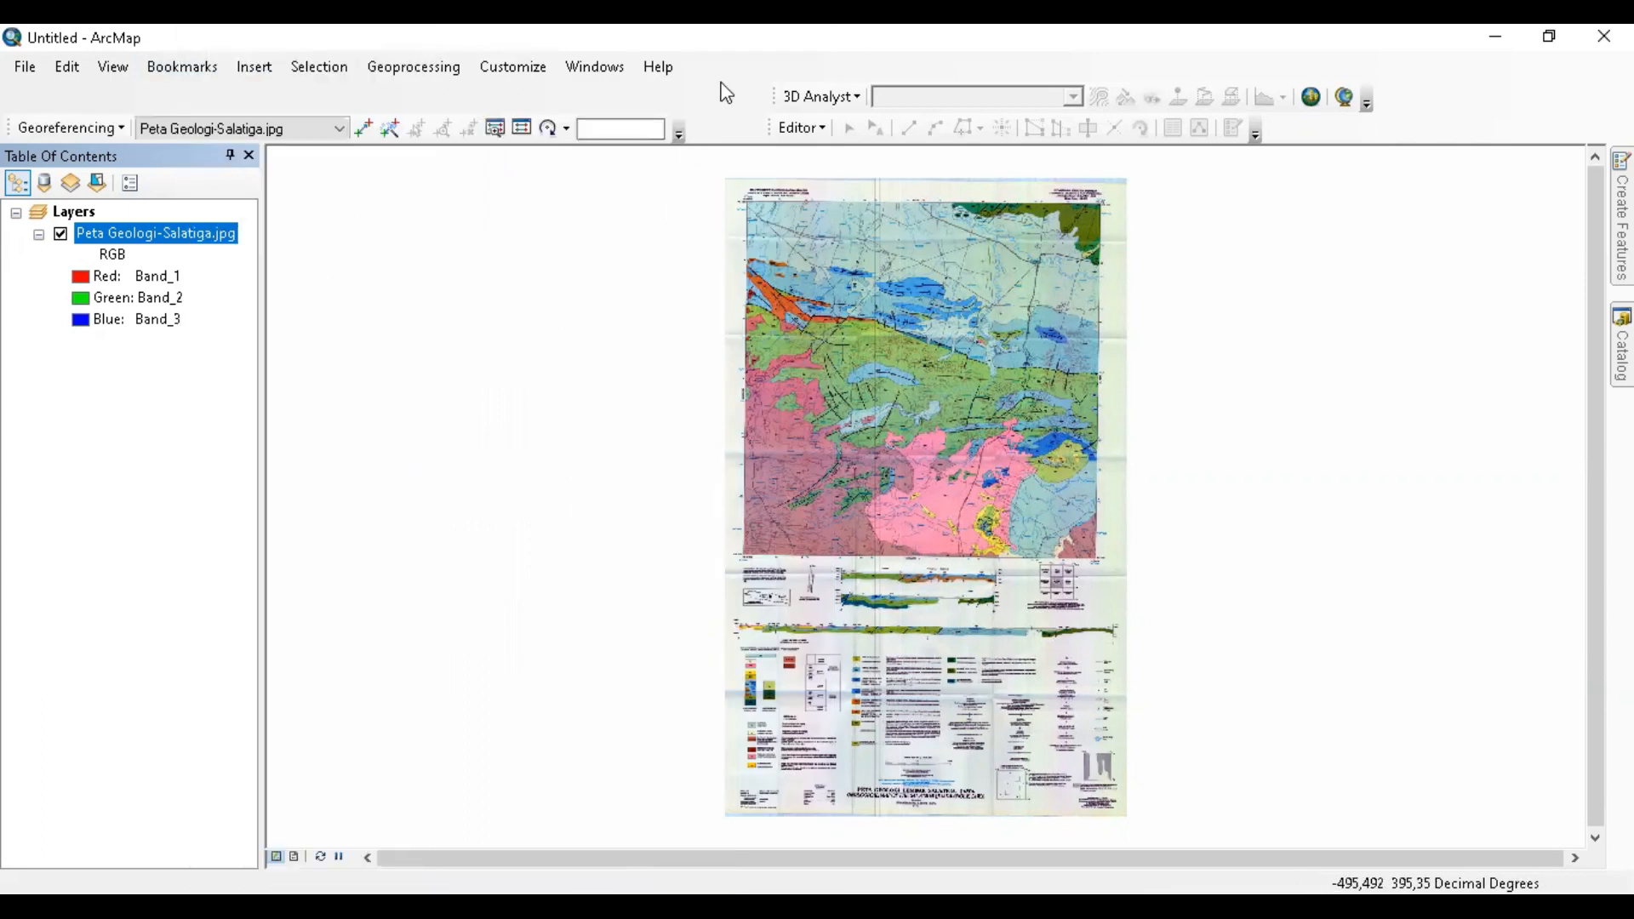
- Open the Customize dialog's list of commands and filter it by "Zoom"
left_click(390, 75)
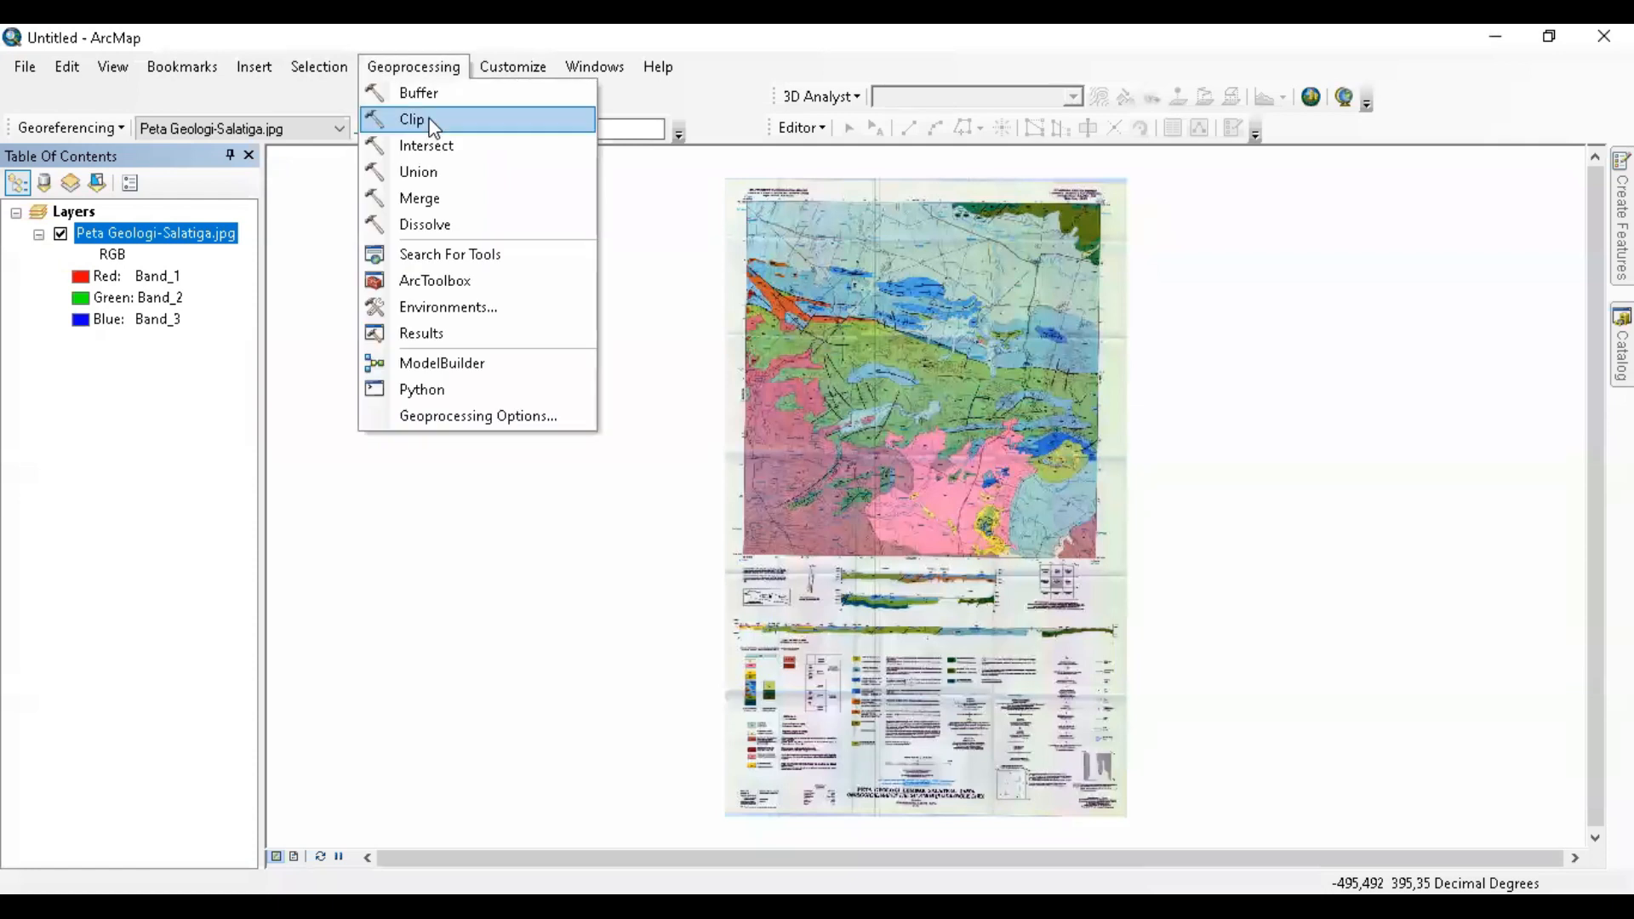
mouse_move(524, 77)
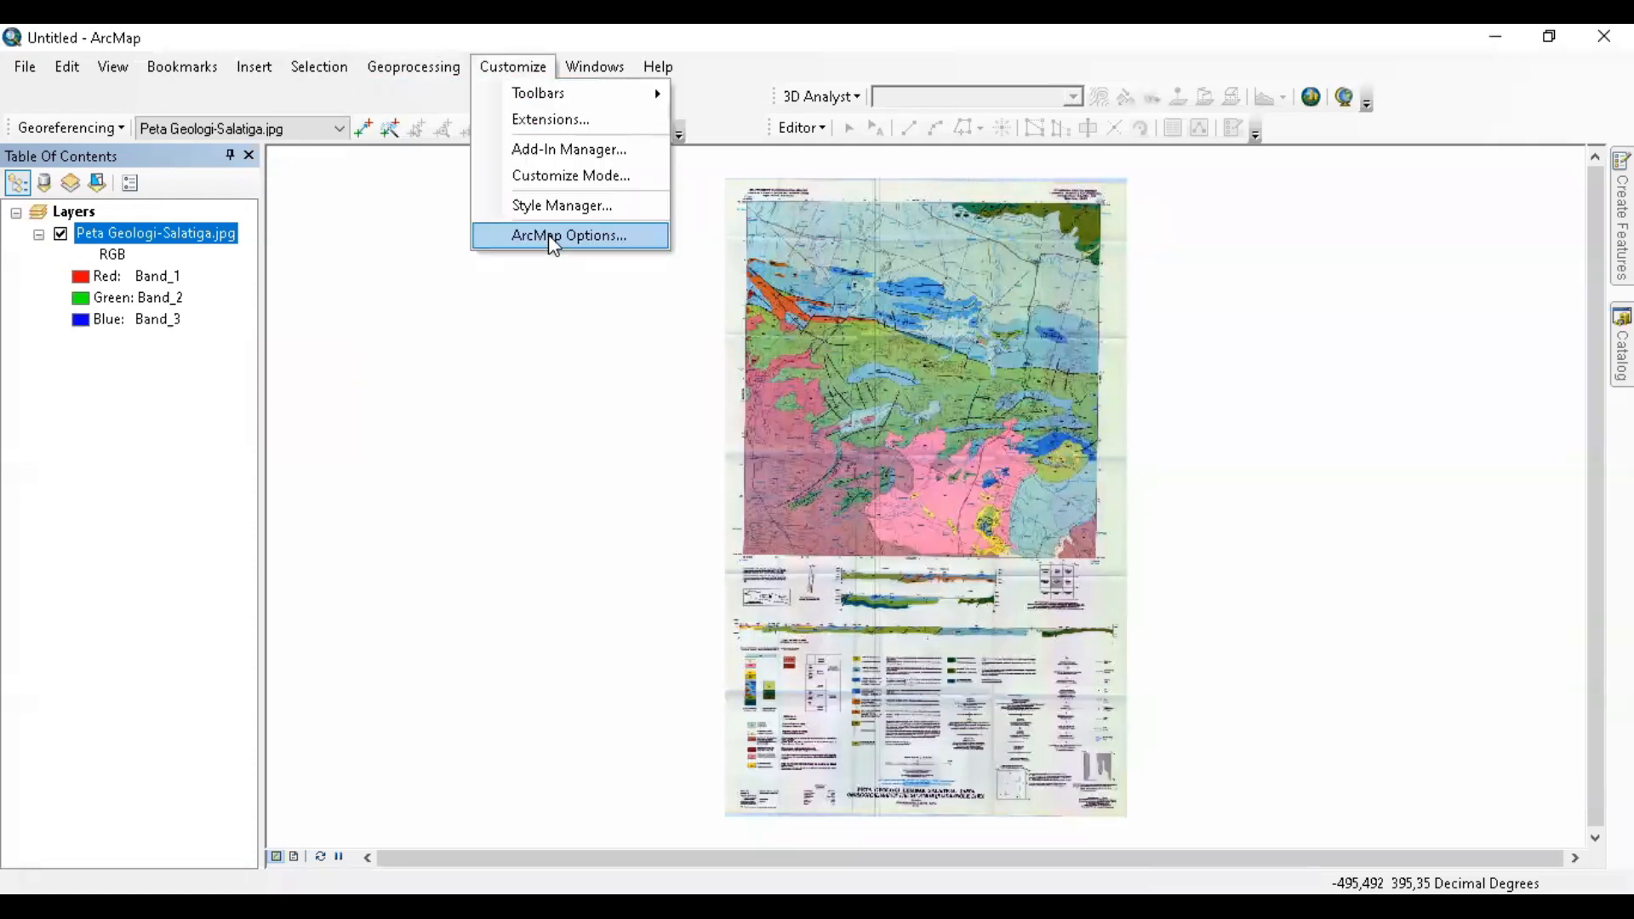
left_click(575, 184)
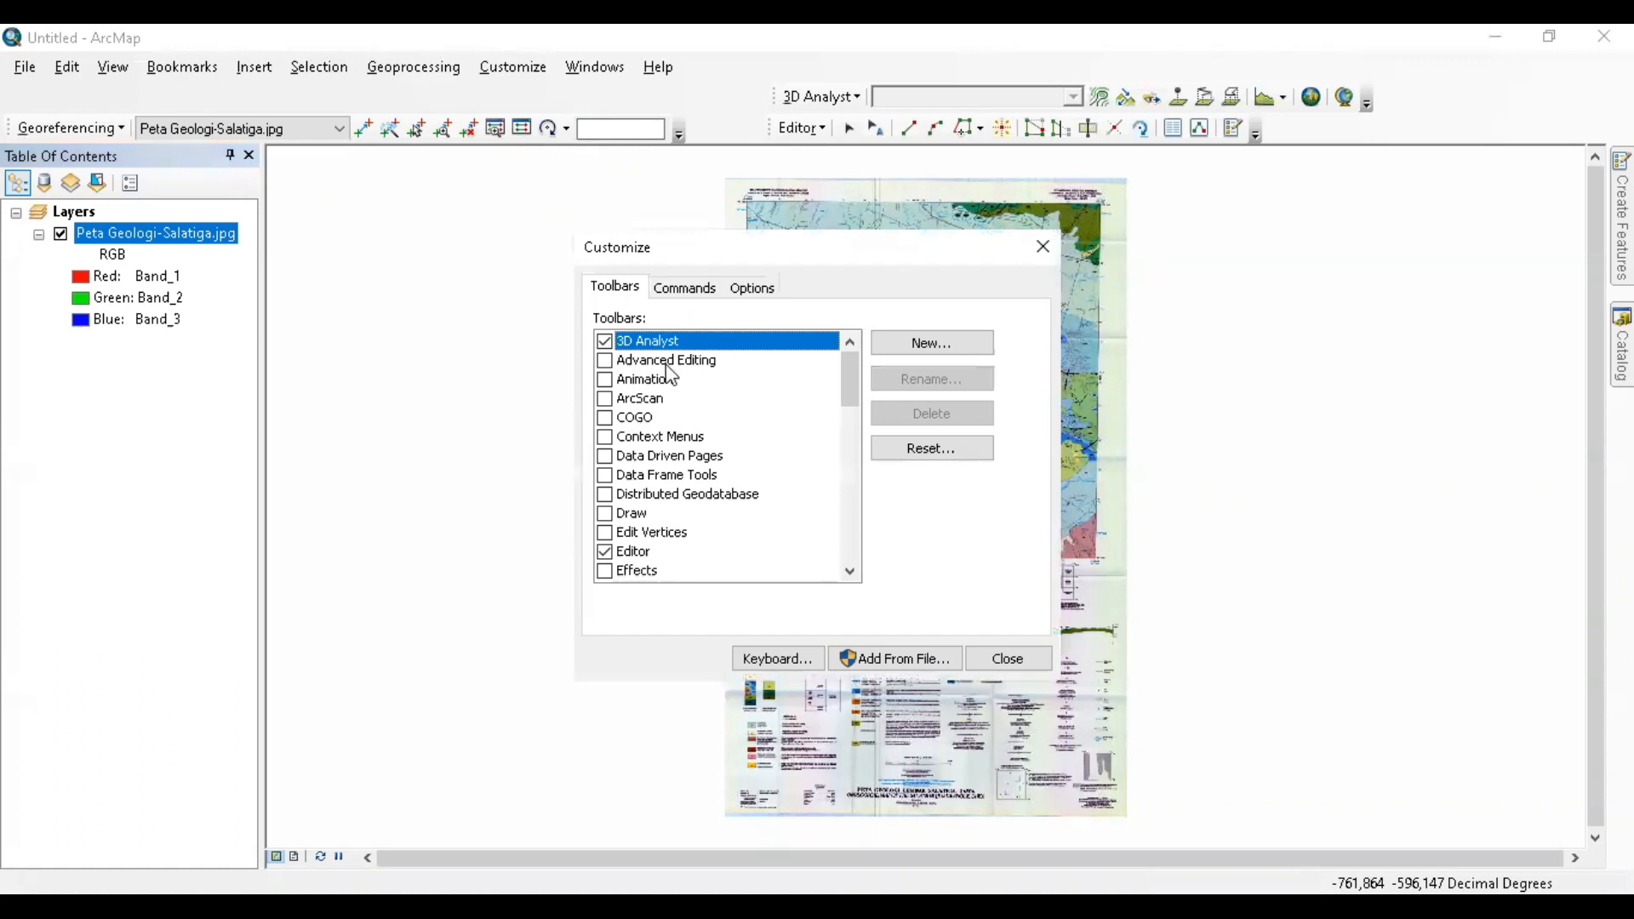
left_click(696, 287)
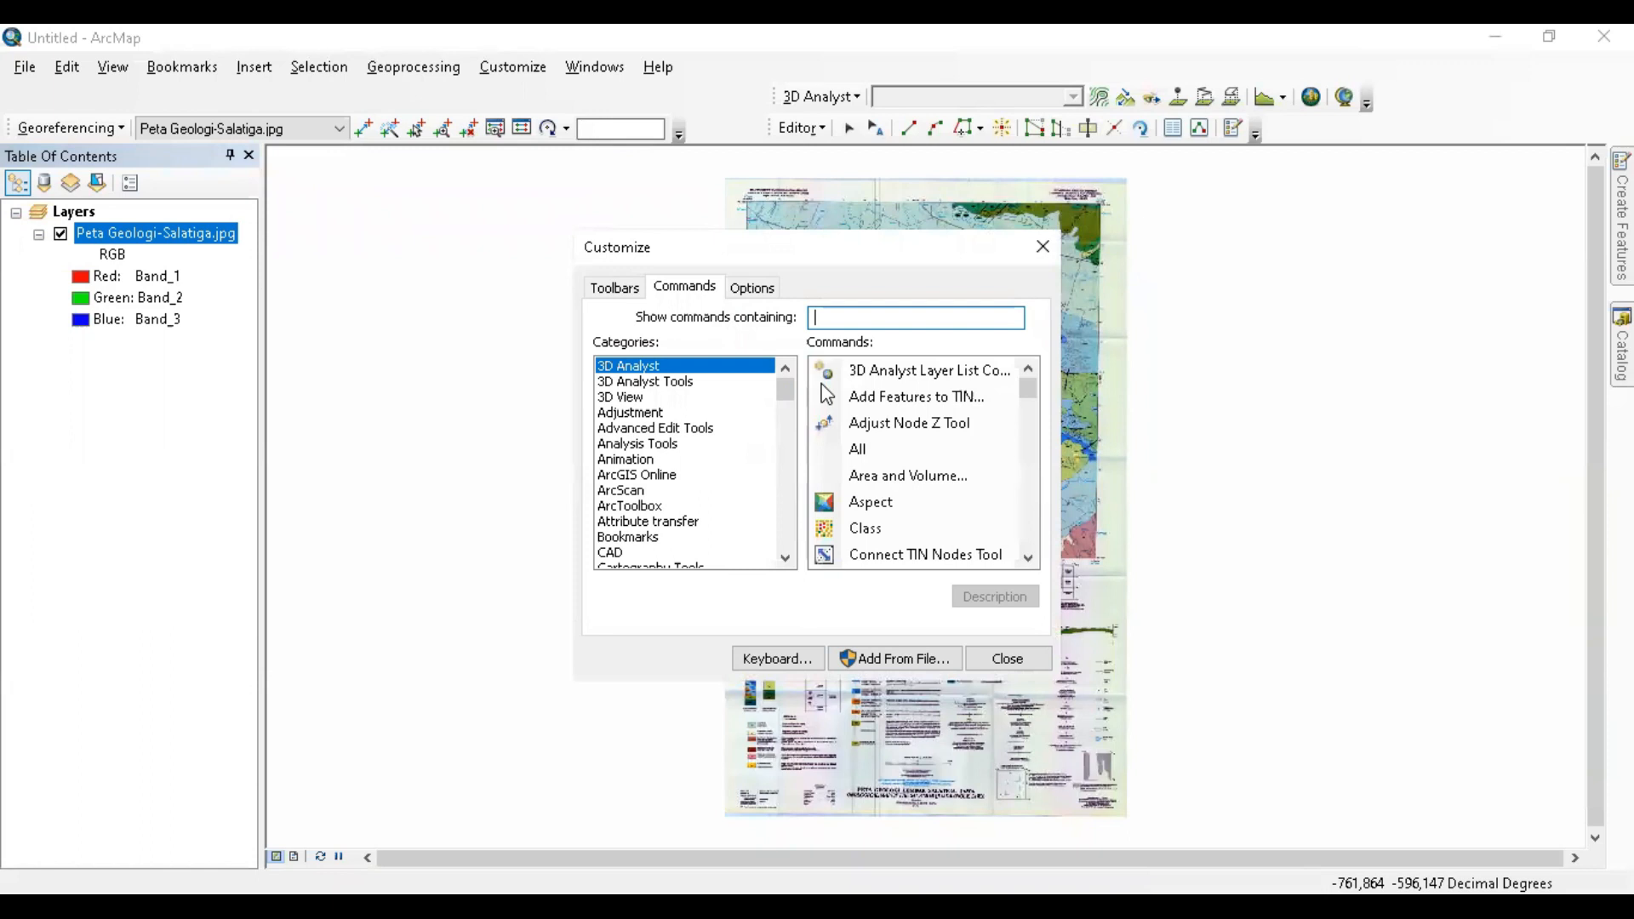
type("Zomm")
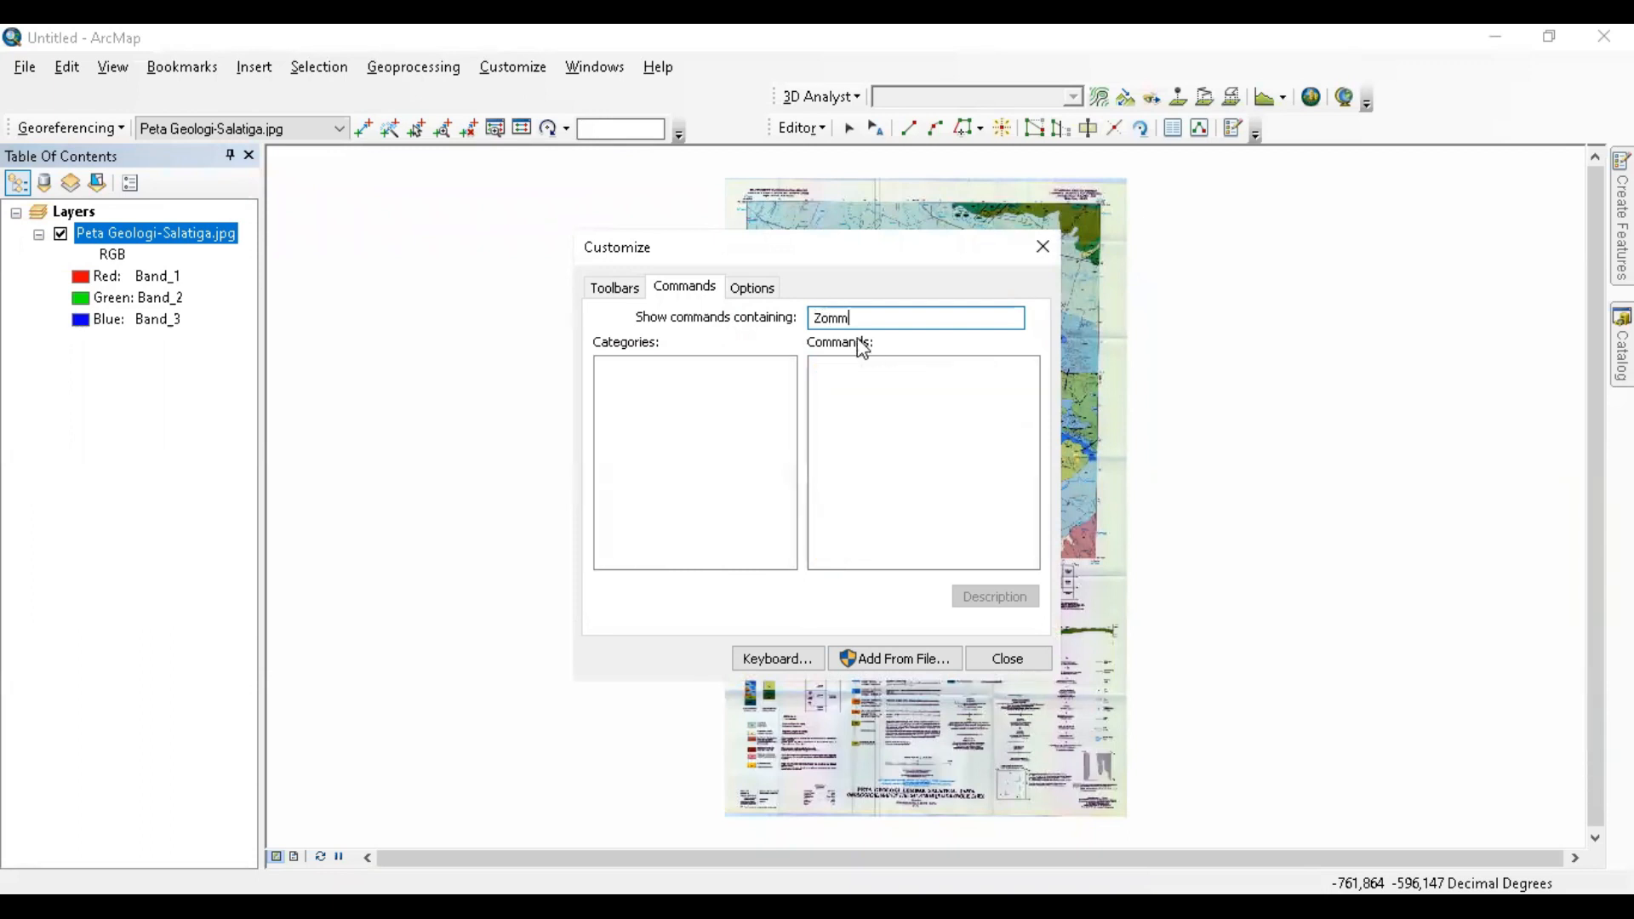
key("BackSpace")
key("BackSpace")
type("O")
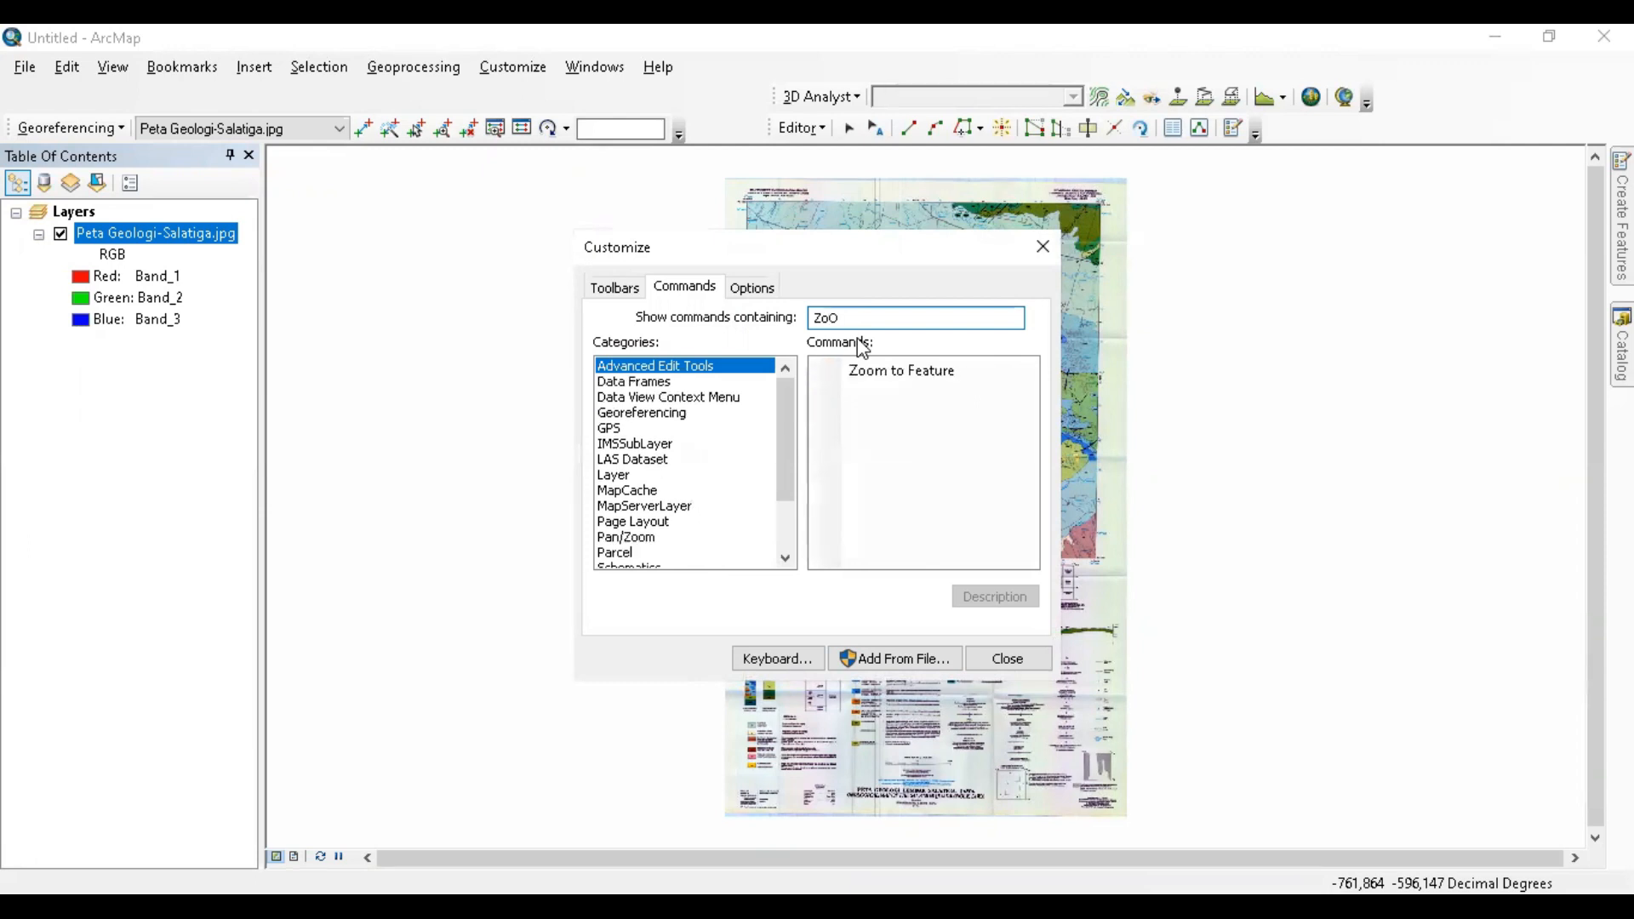
key("BackSpace")
type("om")
- Look through the command categories that contain zoom commands, including GPS, Page Layout, Pan/Zoom, MapCache and MapServerLayer
left_click(698, 380)
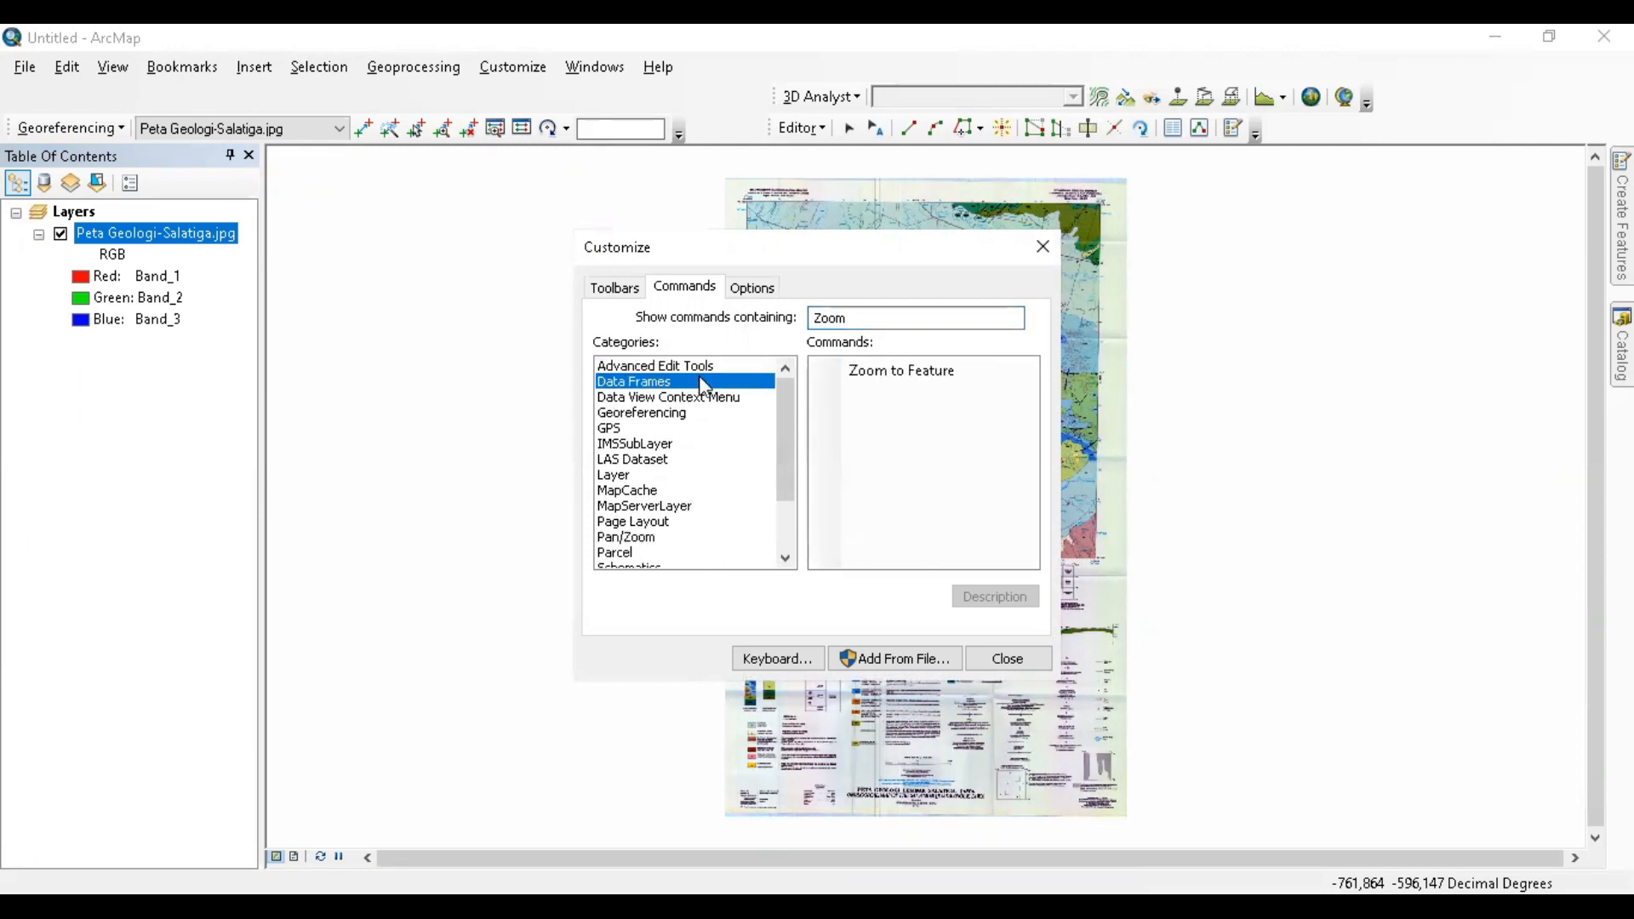
left_click(660, 401)
left_click(662, 414)
left_click(656, 397)
left_click(647, 416)
left_click(634, 428)
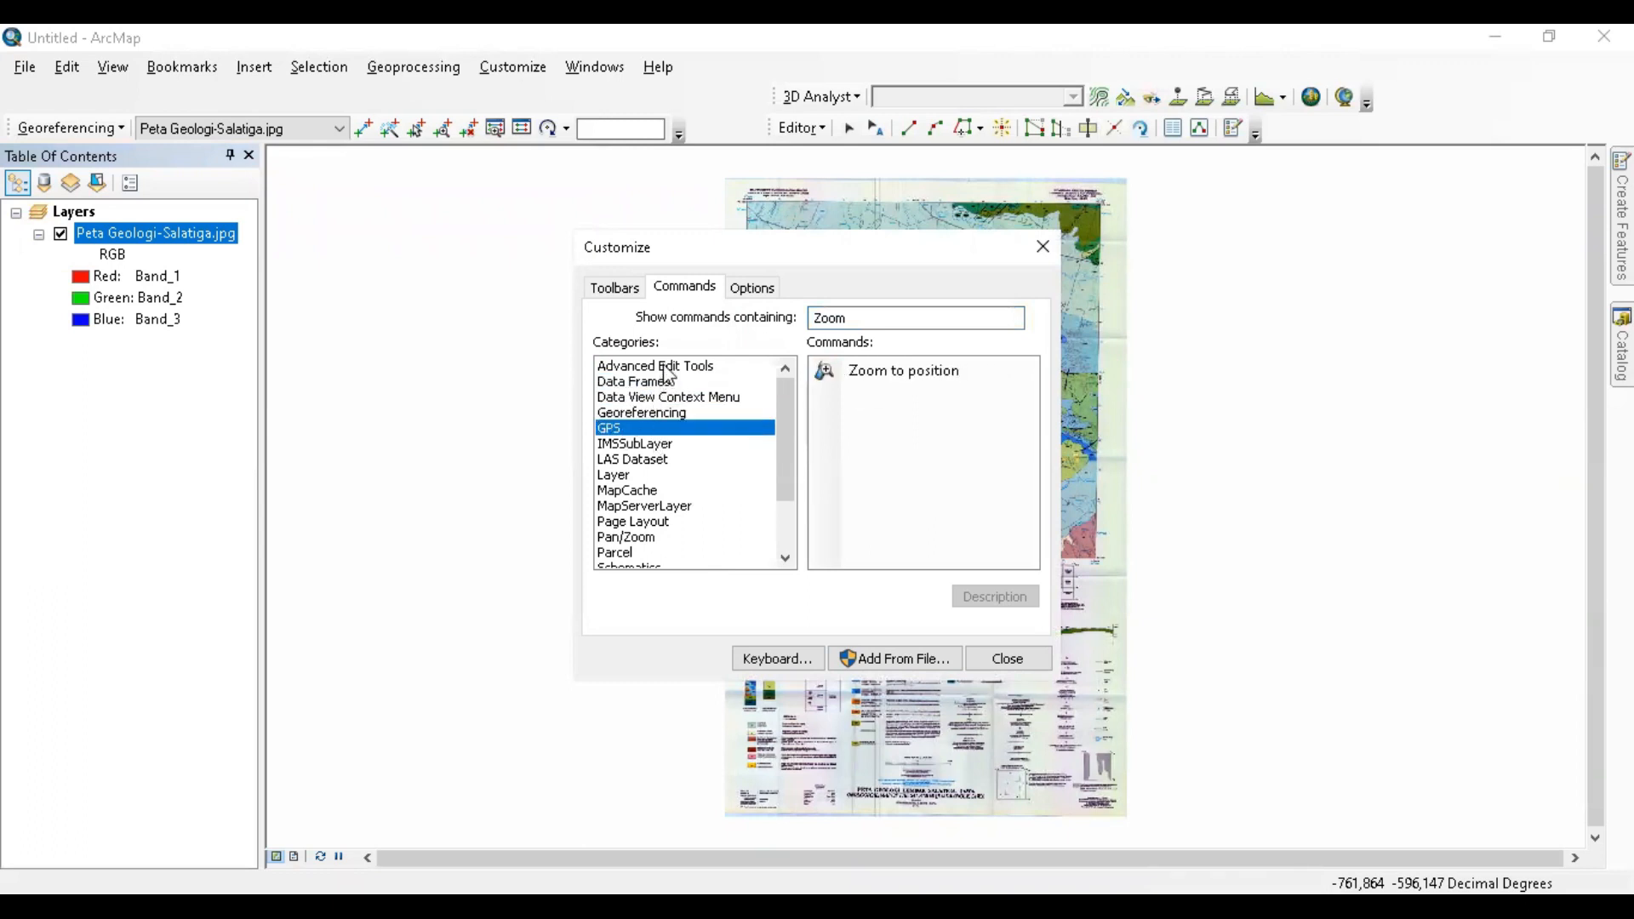
key("Home")
left_click(647, 444)
left_click(639, 462)
scroll(637, 468, "down", 2)
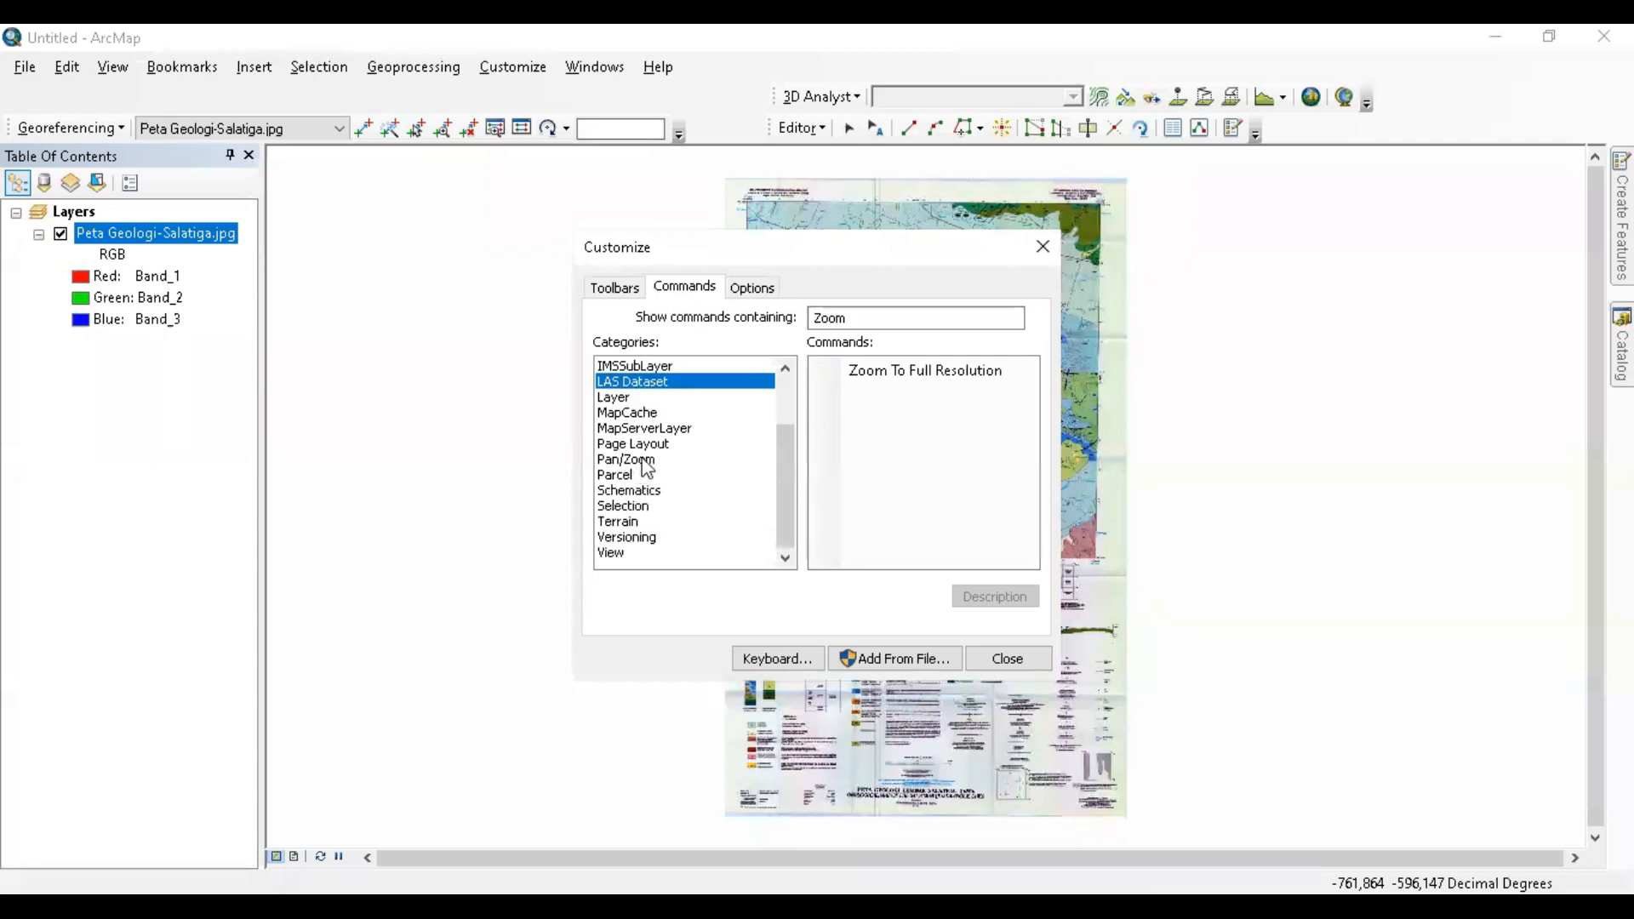
left_click(645, 446)
left_click(655, 461)
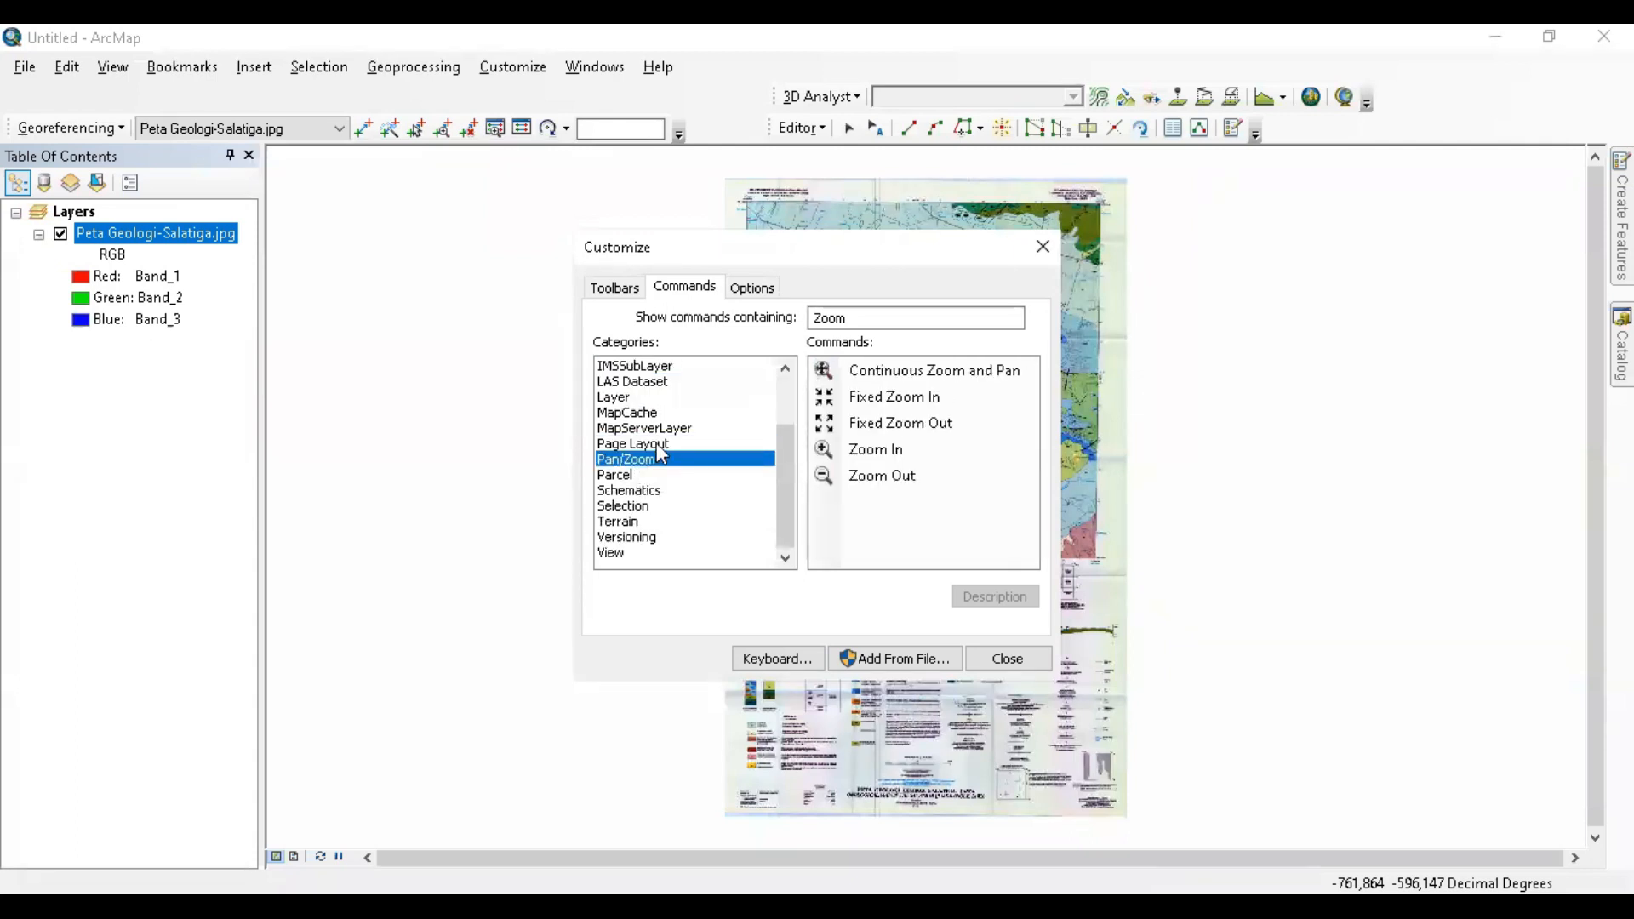
left_click(657, 444)
scroll(690, 459, "up", 2)
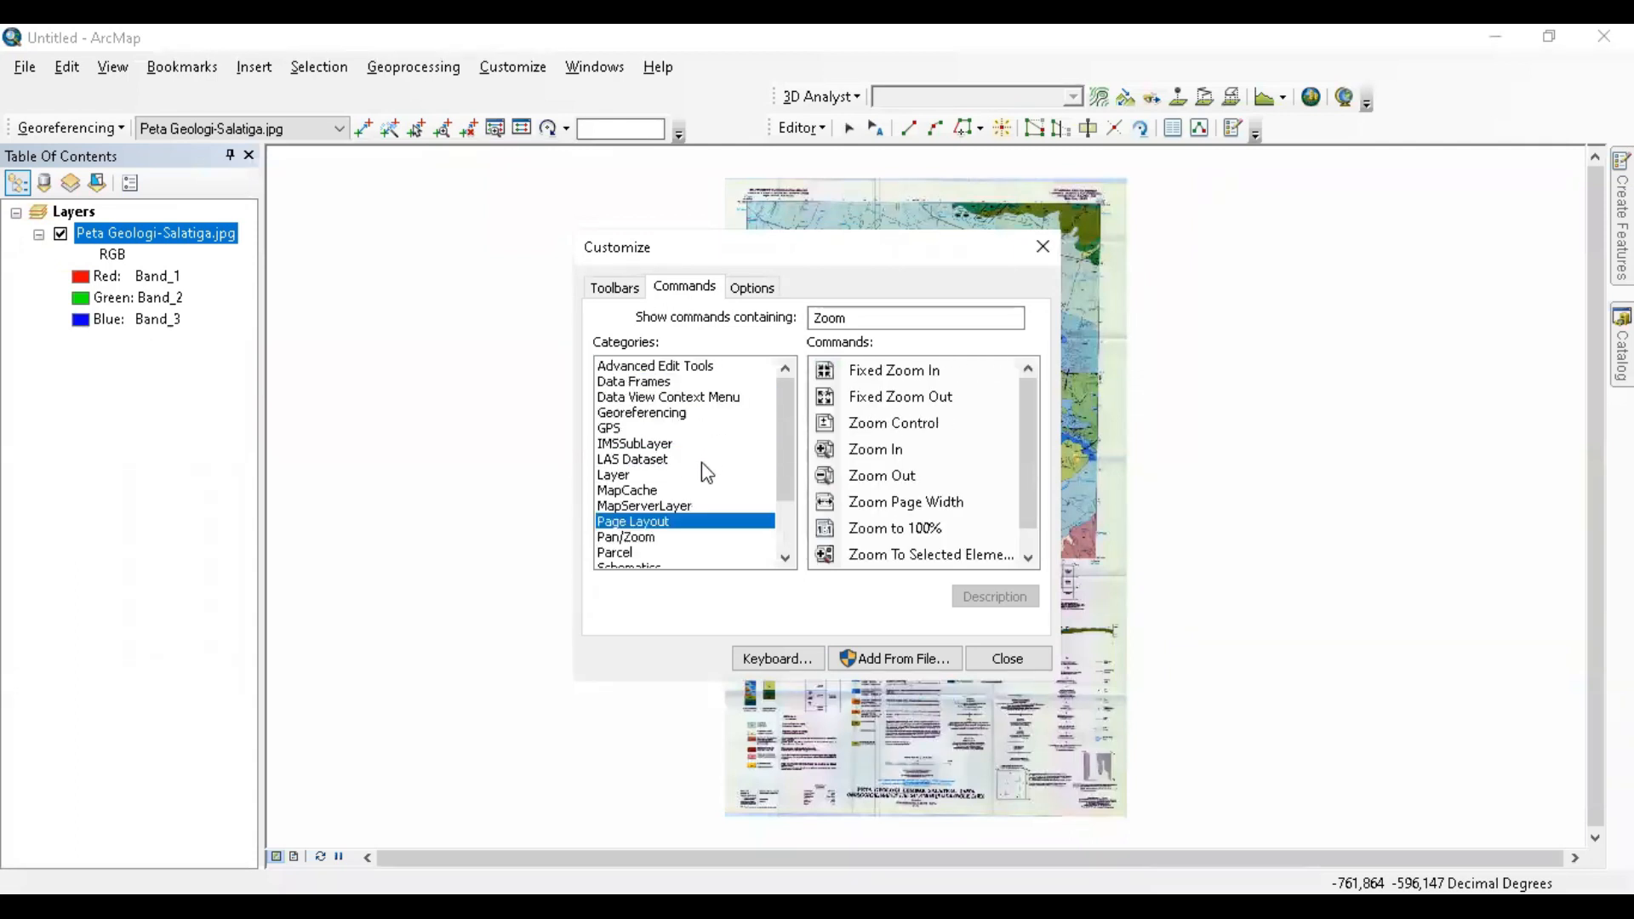
scroll(705, 472, "down", 2)
left_click(678, 428)
left_click(676, 414)
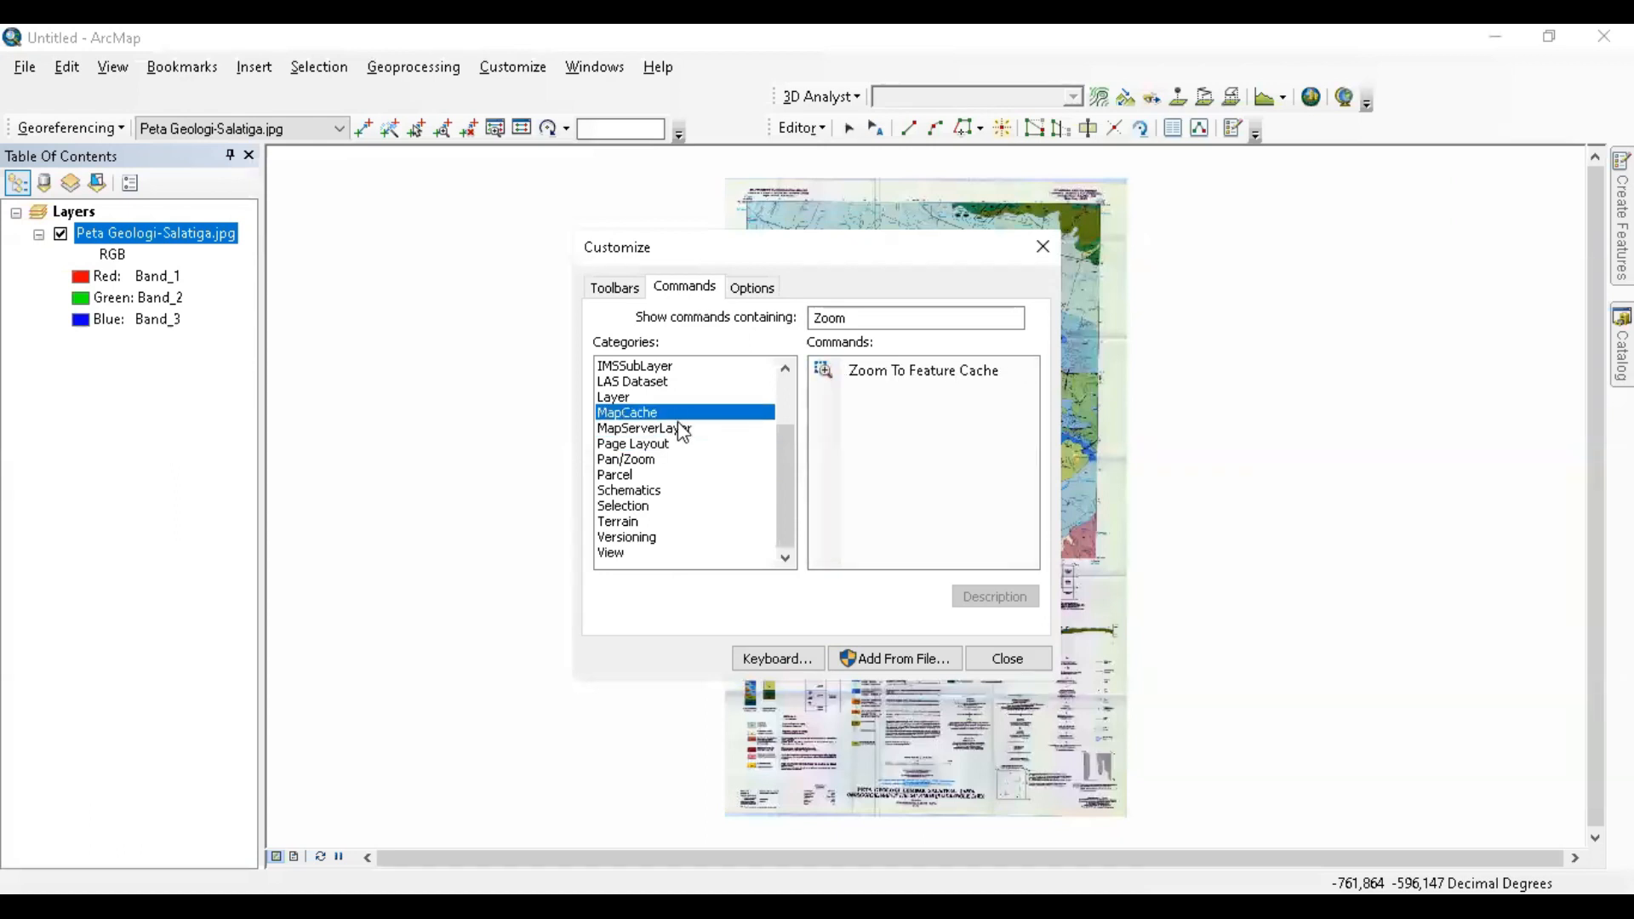
scroll(684, 434, "up", 2)
left_click(678, 427)
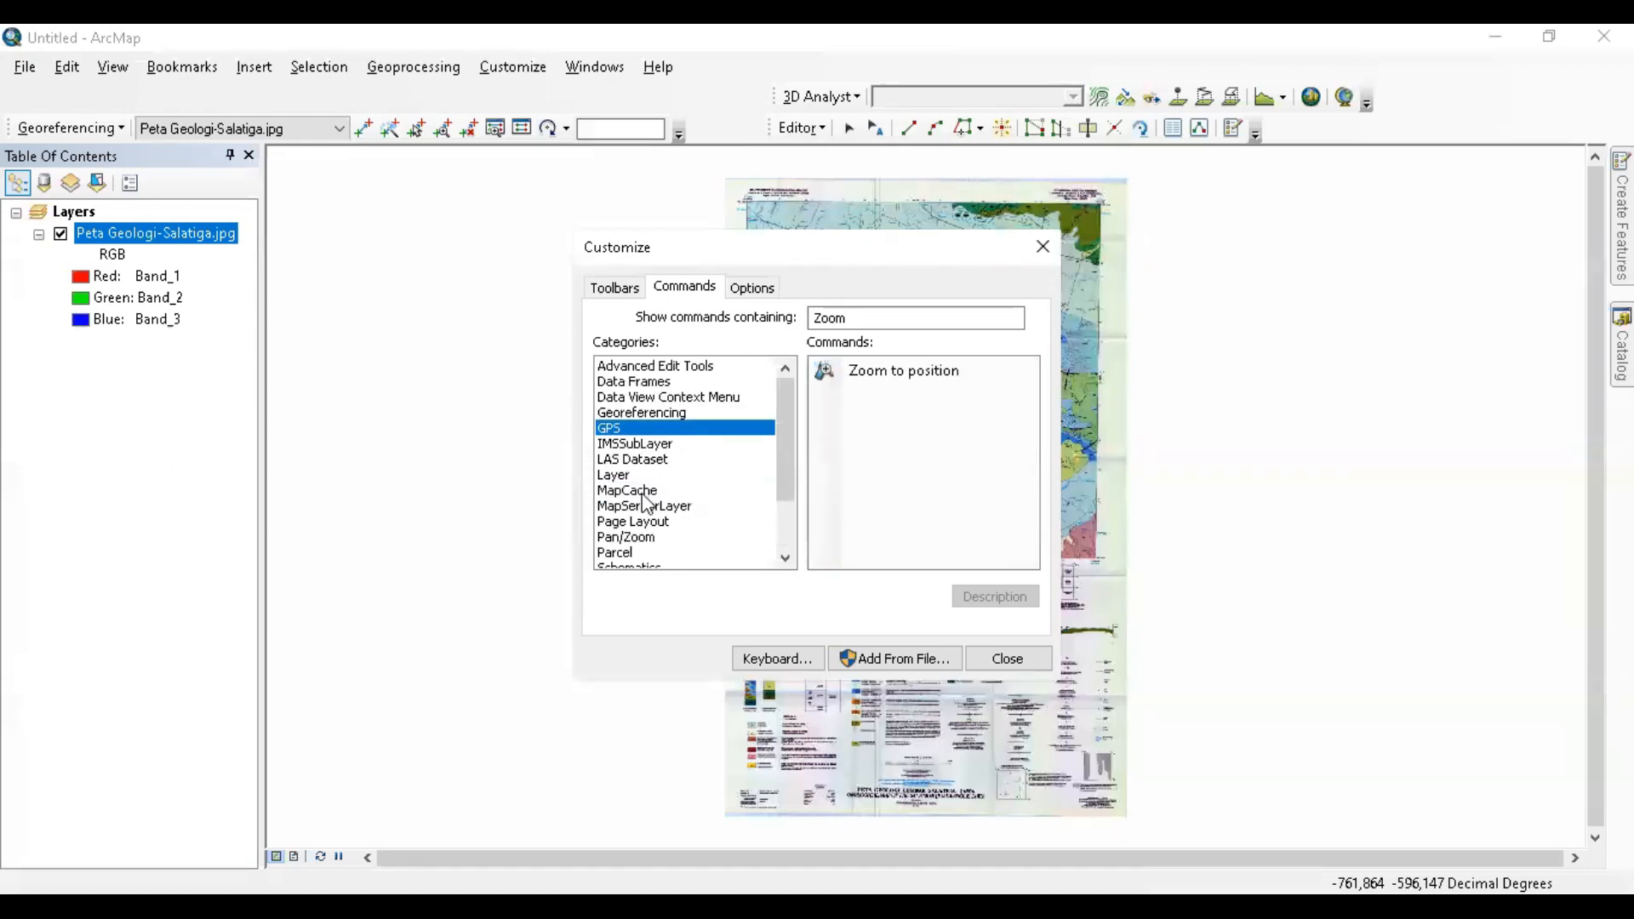
scroll(659, 477, "down", 2)
left_click(652, 459)
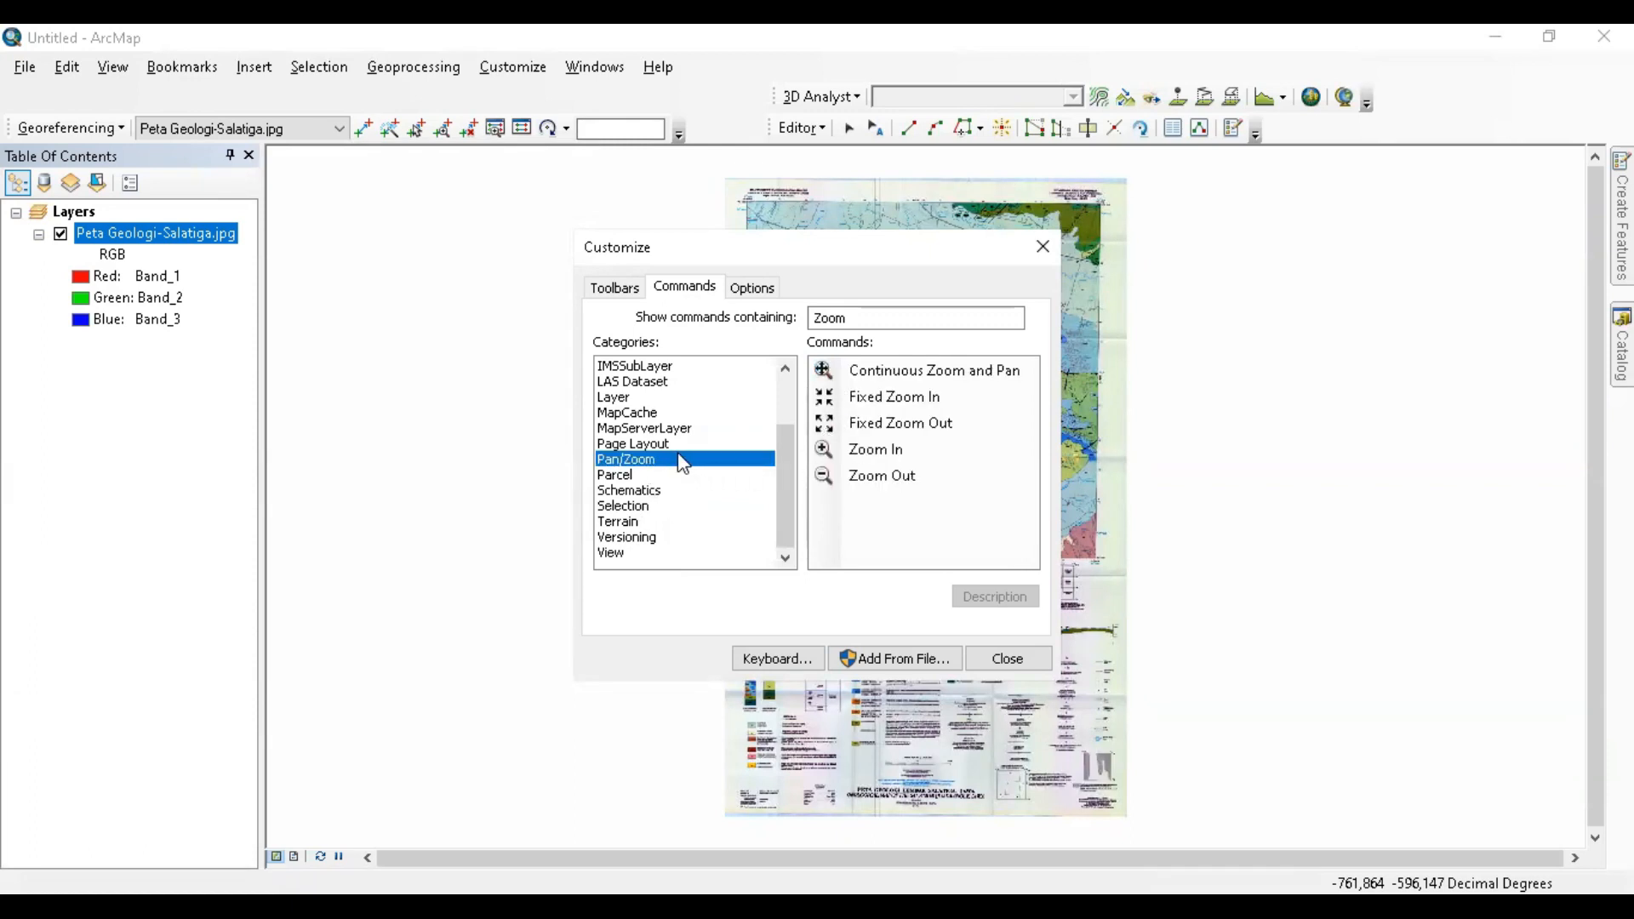
left_click(673, 429)
scroll(672, 428, "up", 2)
scroll(666, 446, "down", 1)
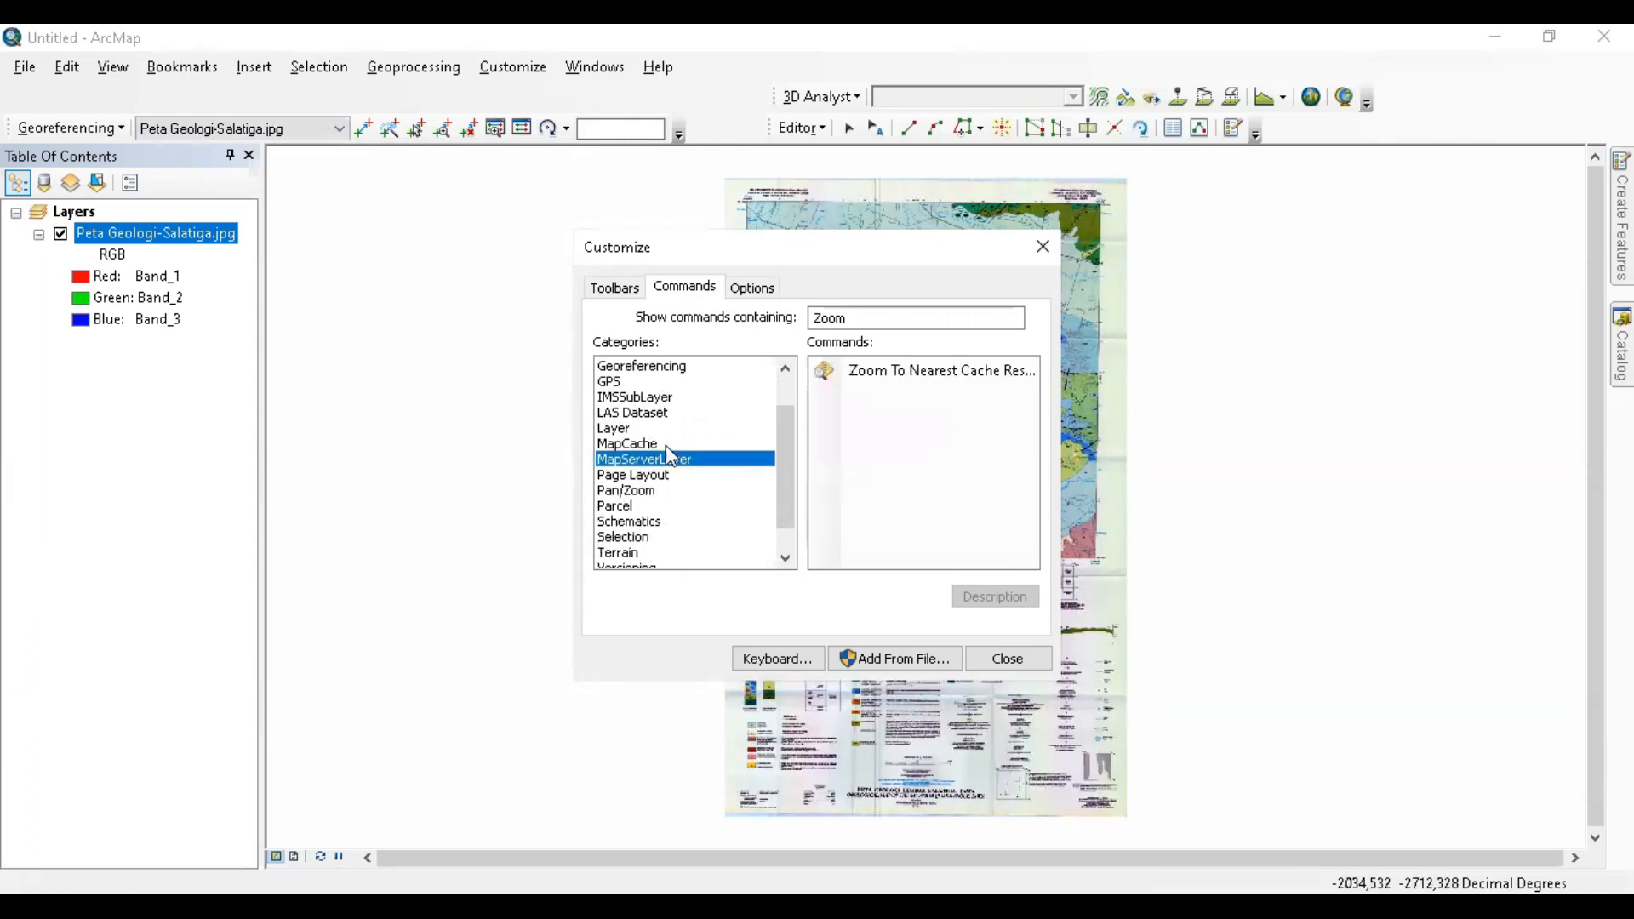
- Show the Standard toolbar and close the Customize dialog
left_click(752, 290)
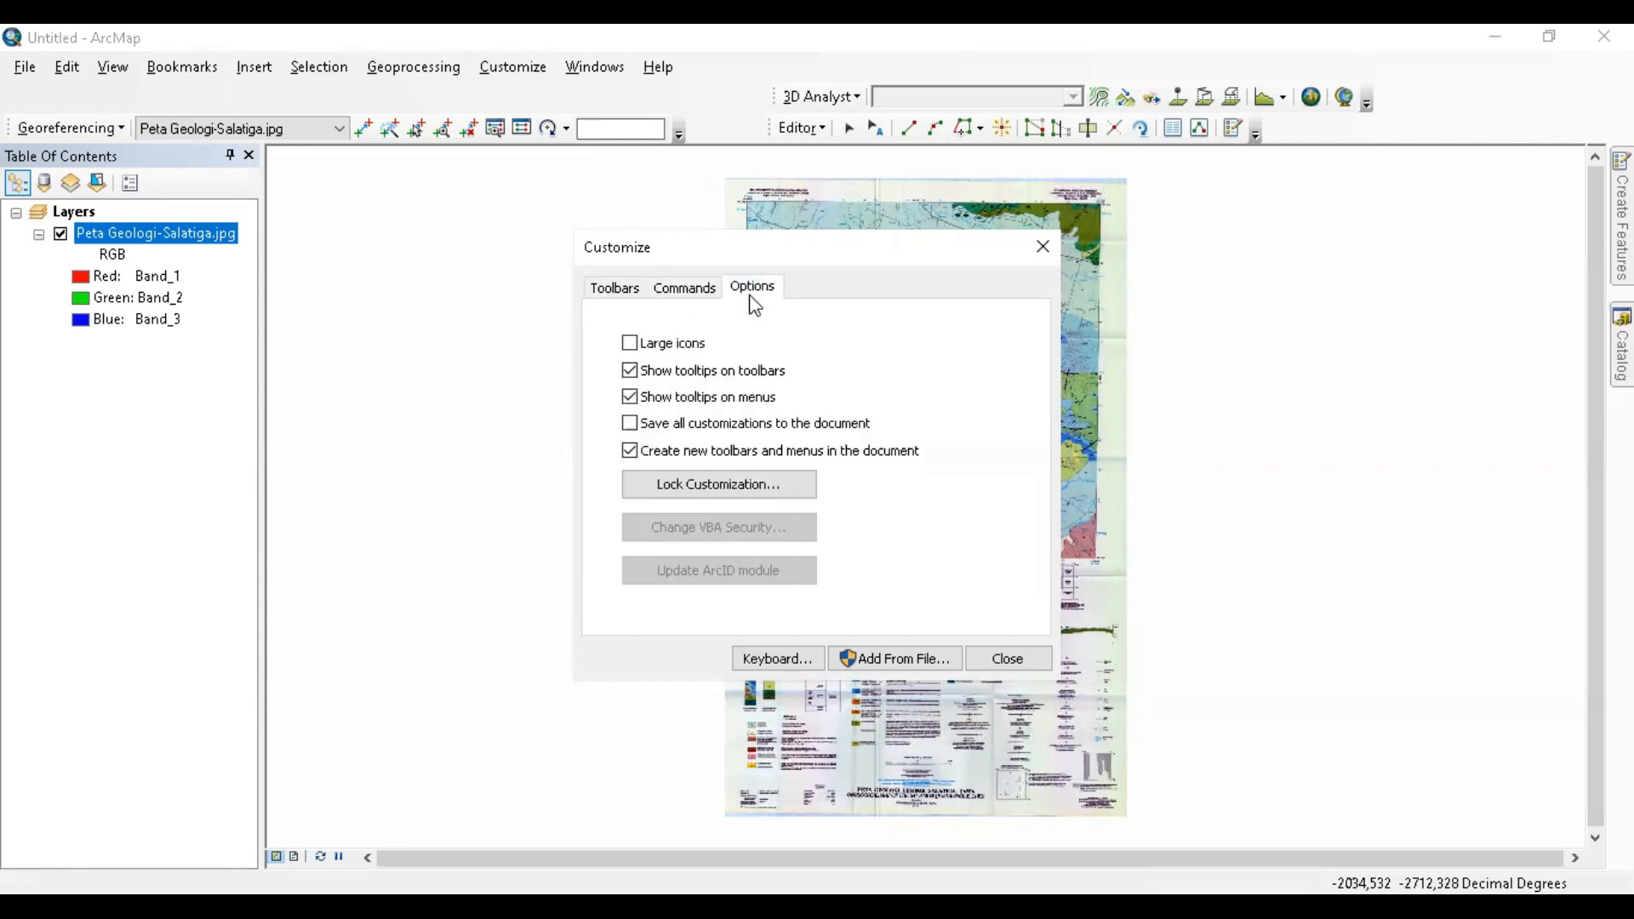
left_click(608, 286)
scroll(680, 403, "down", 2)
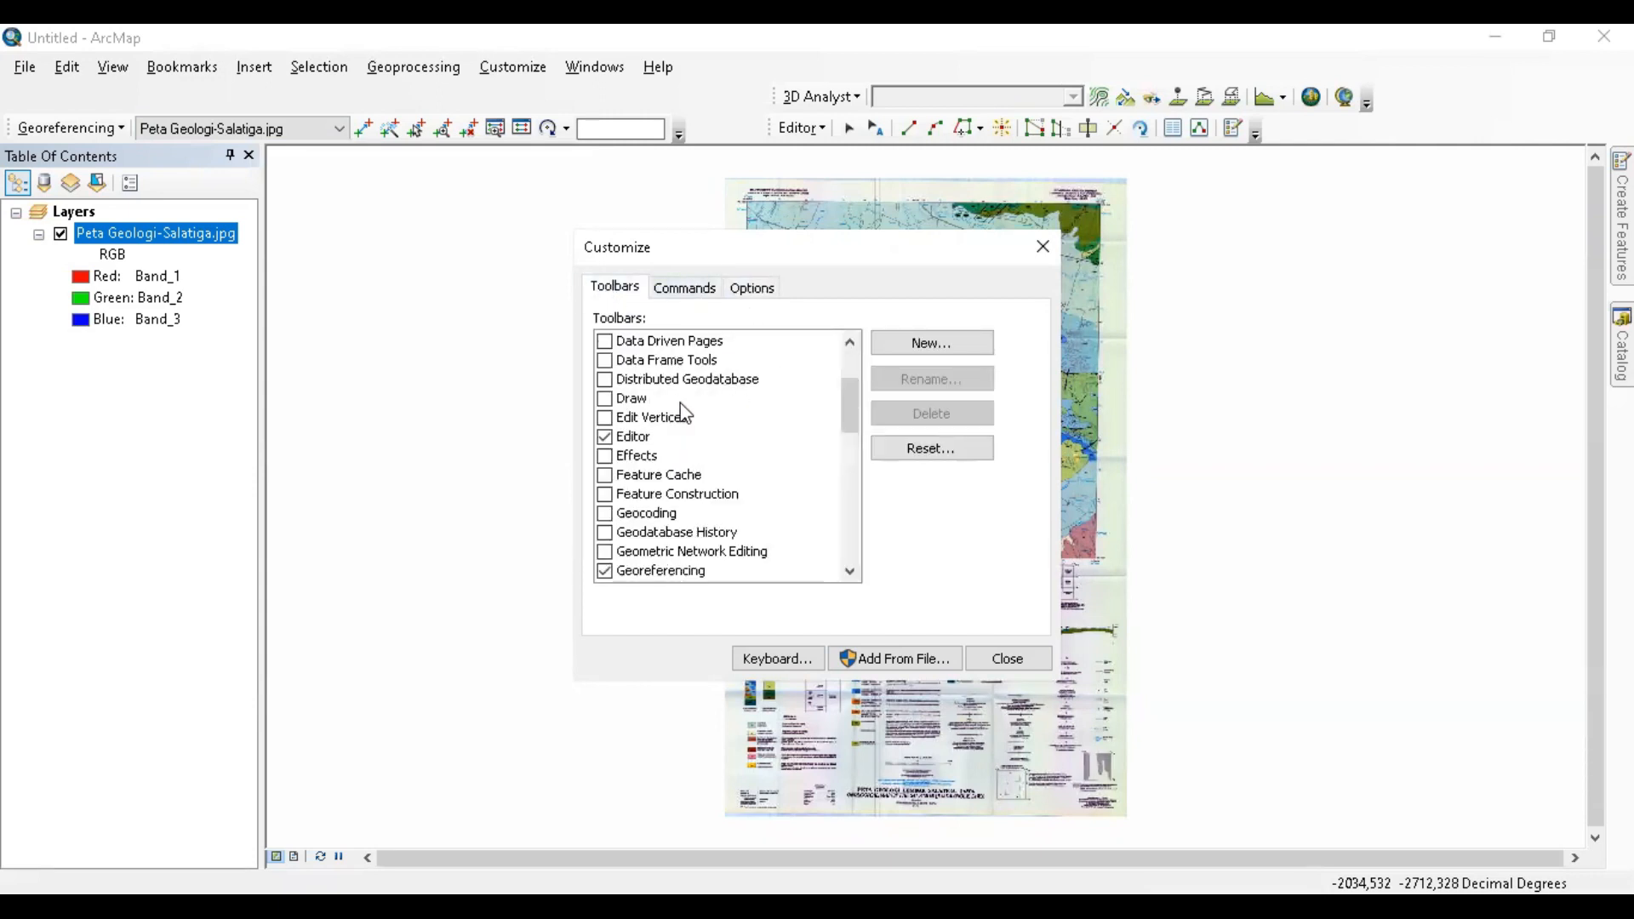
scroll(696, 430, "down", 1)
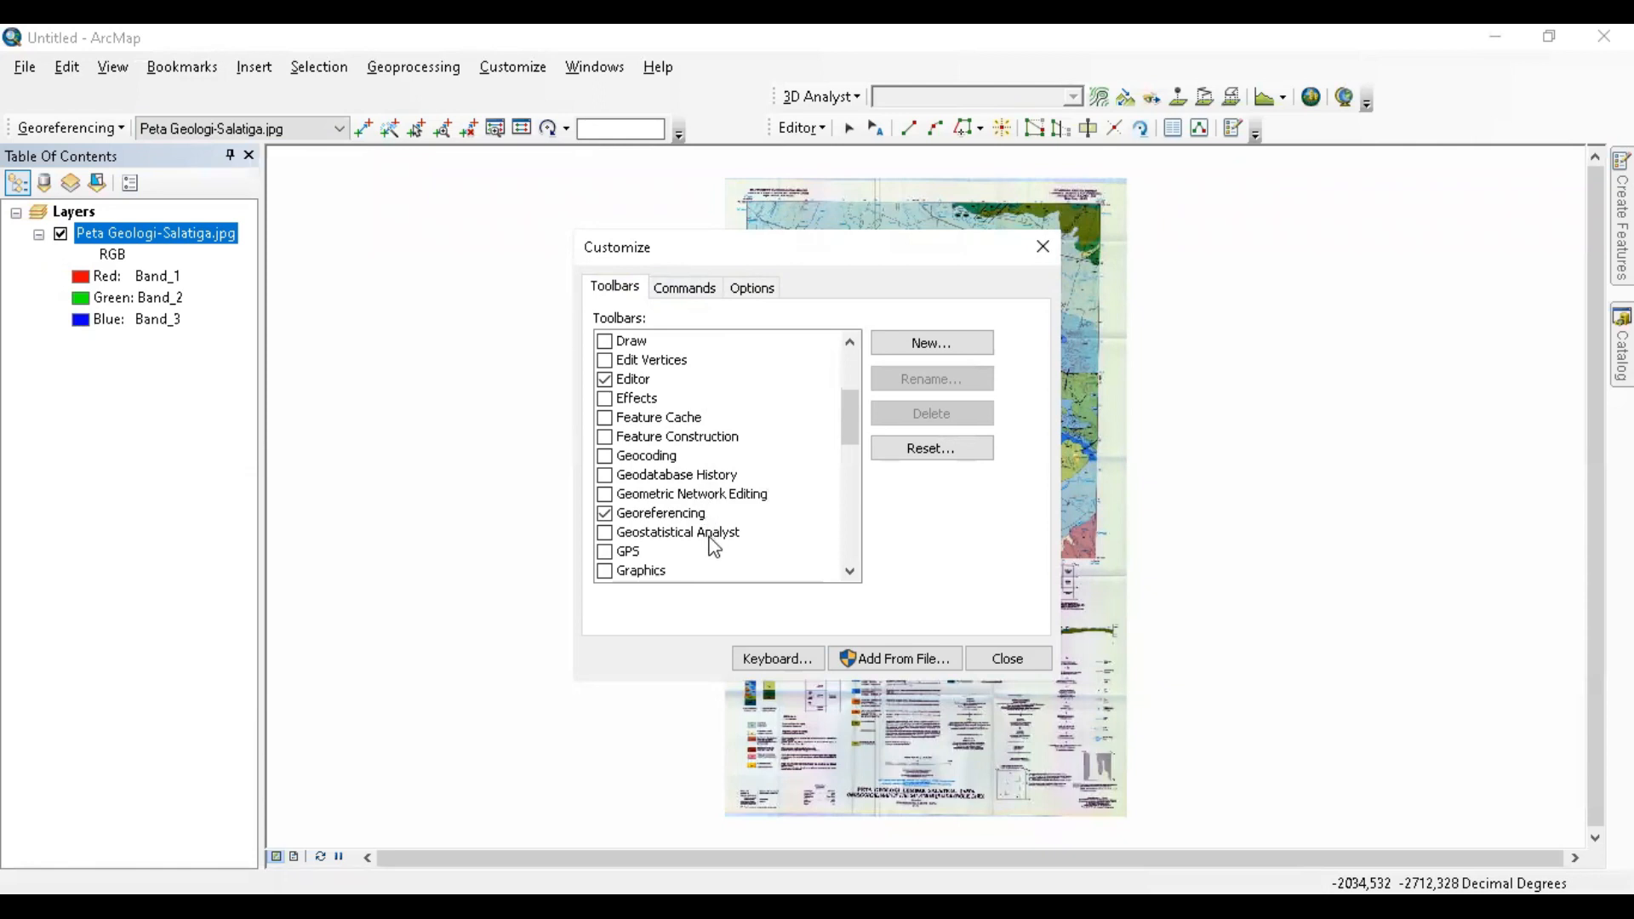
scroll(712, 542, "down", 9)
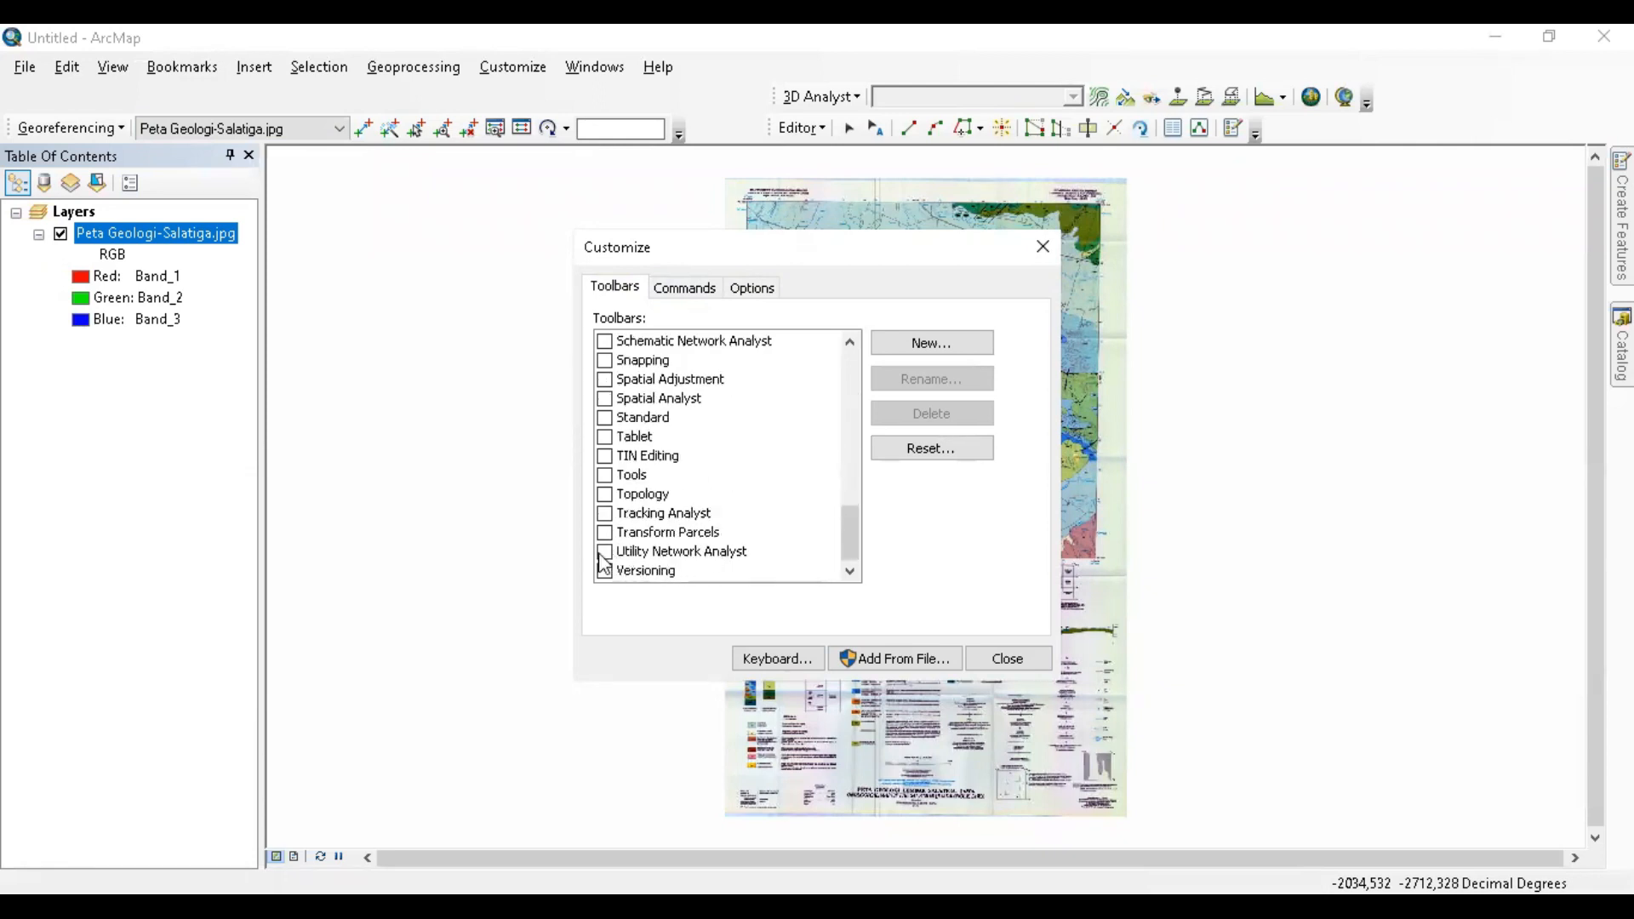
scroll(610, 476, "up", 1)
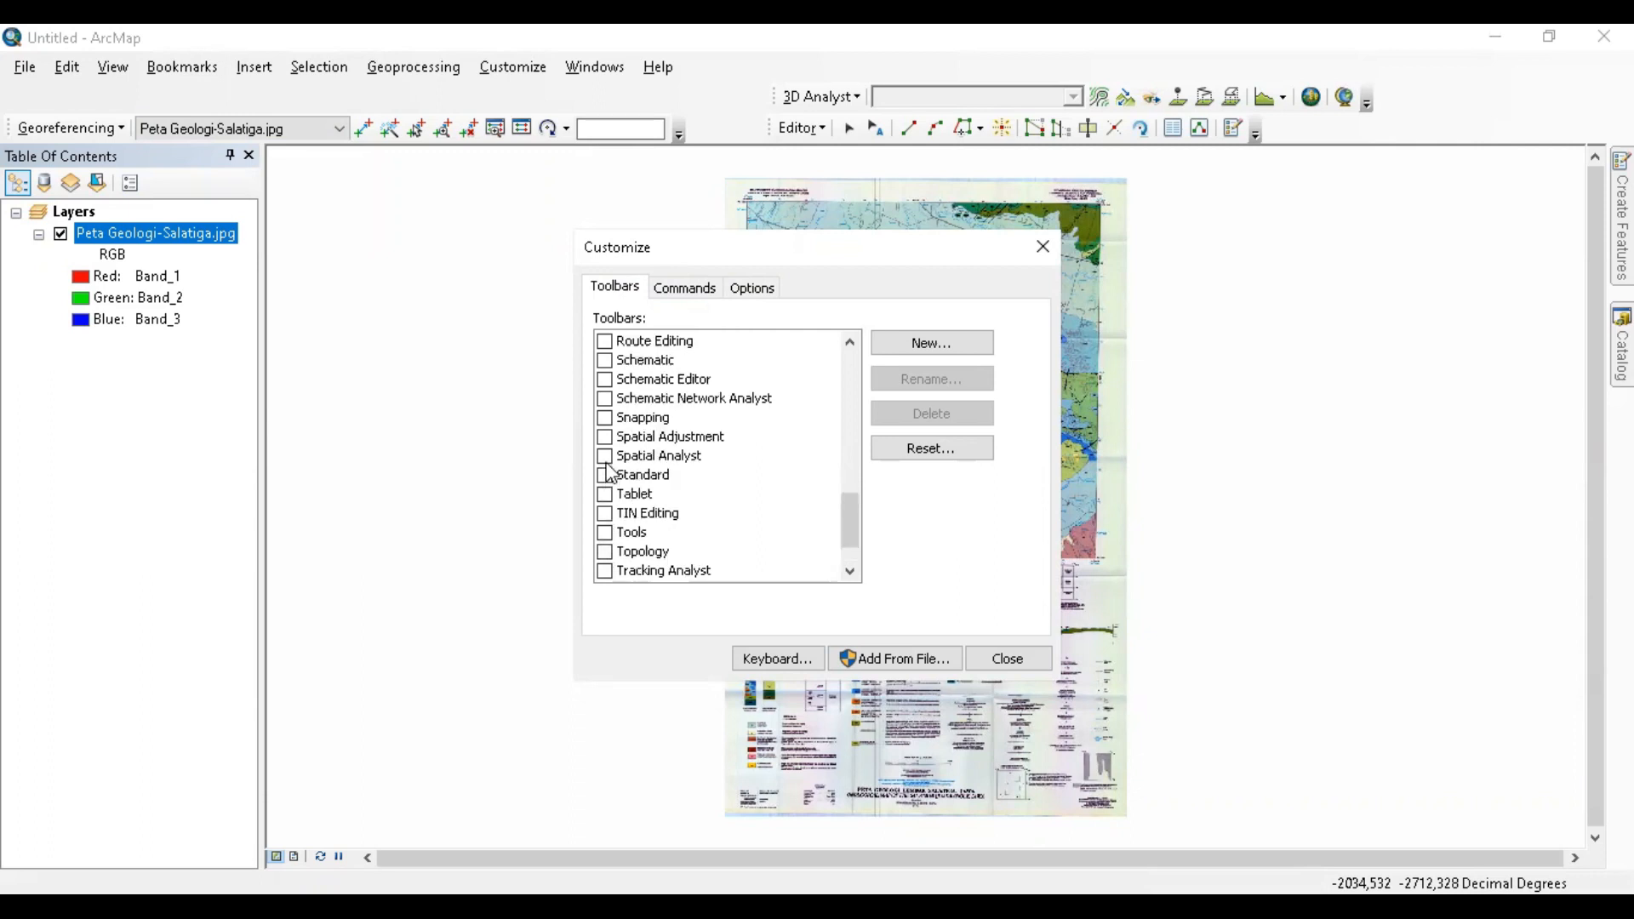
left_click(606, 475)
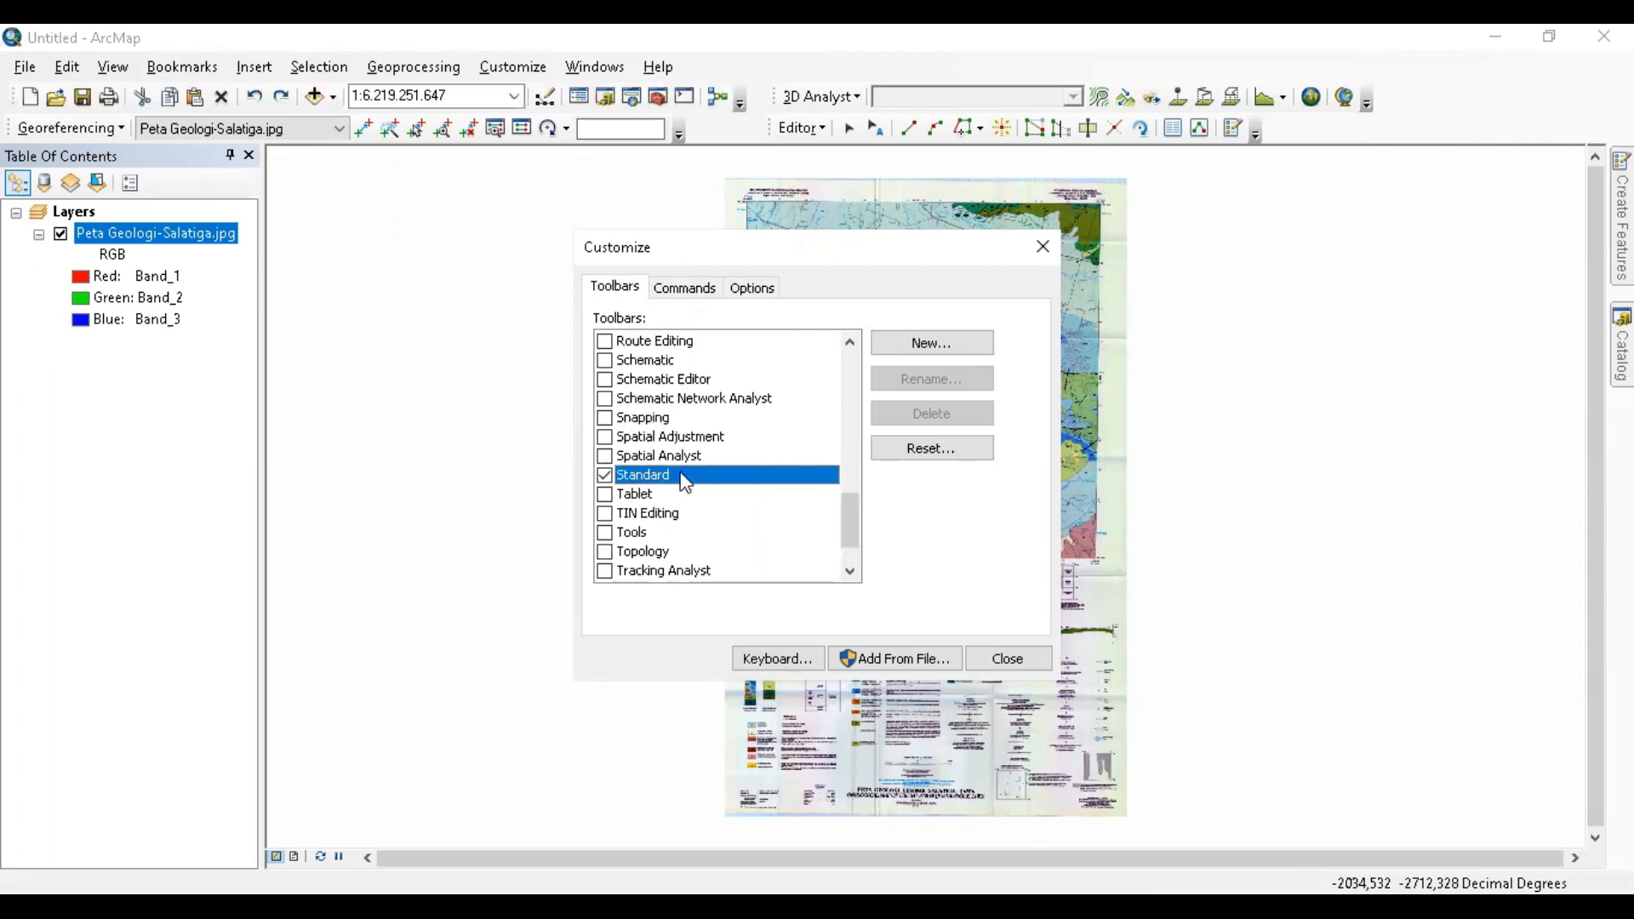
left_click(1027, 249)
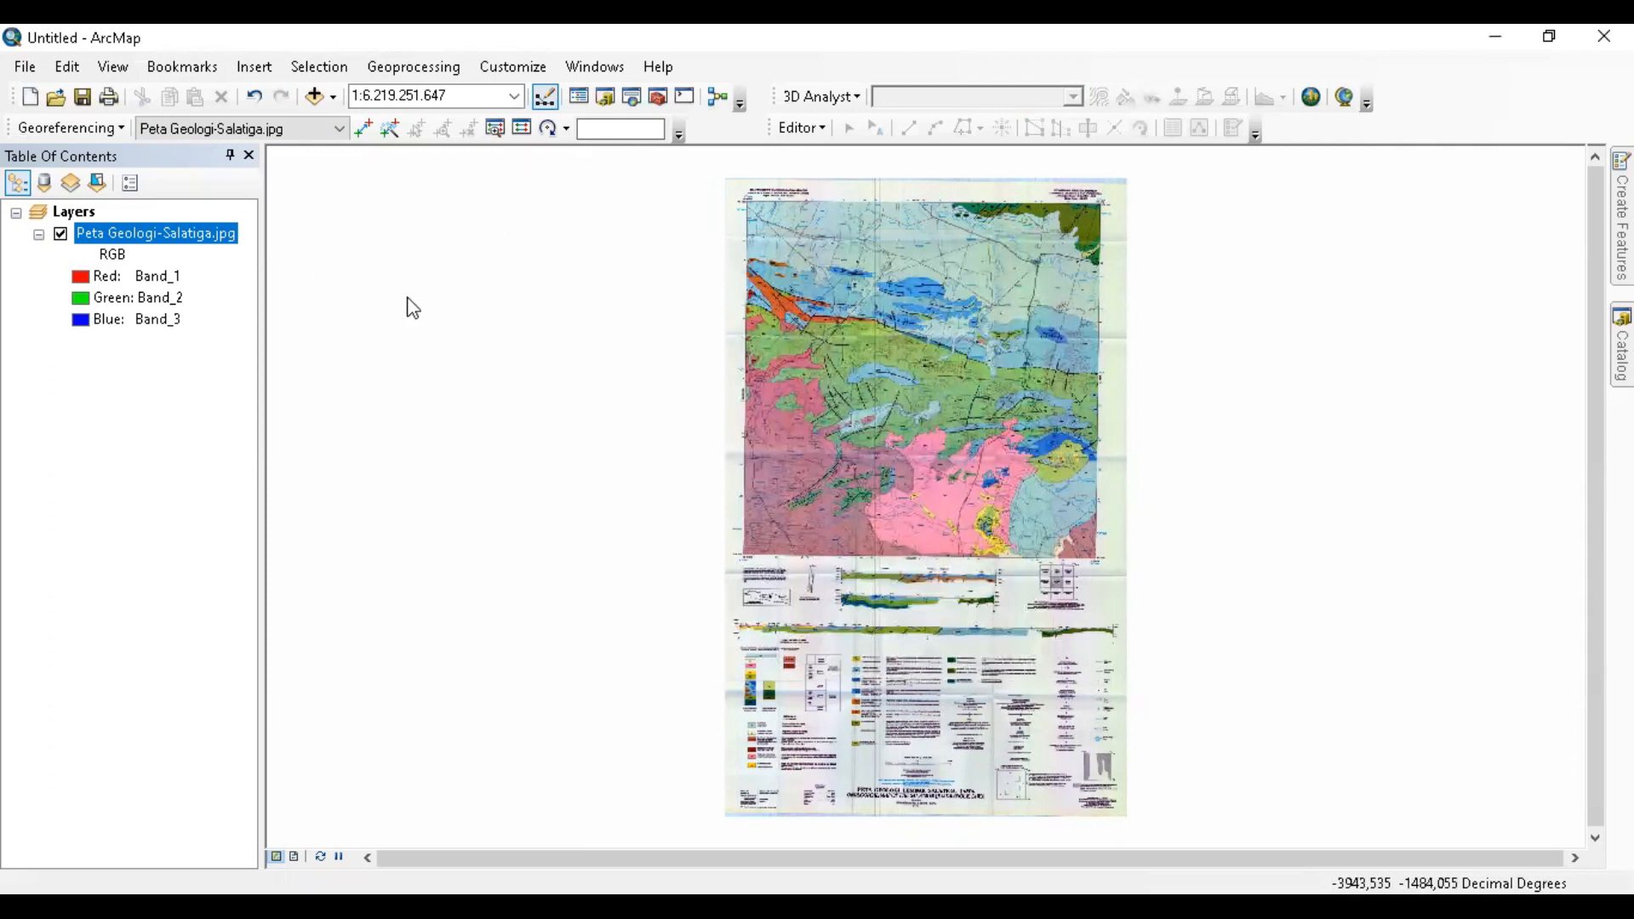
- Look over the Georeferencing commands and choose Peta Geologi-Salatiga.jpg as the raster to georeference
left_click(109, 126)
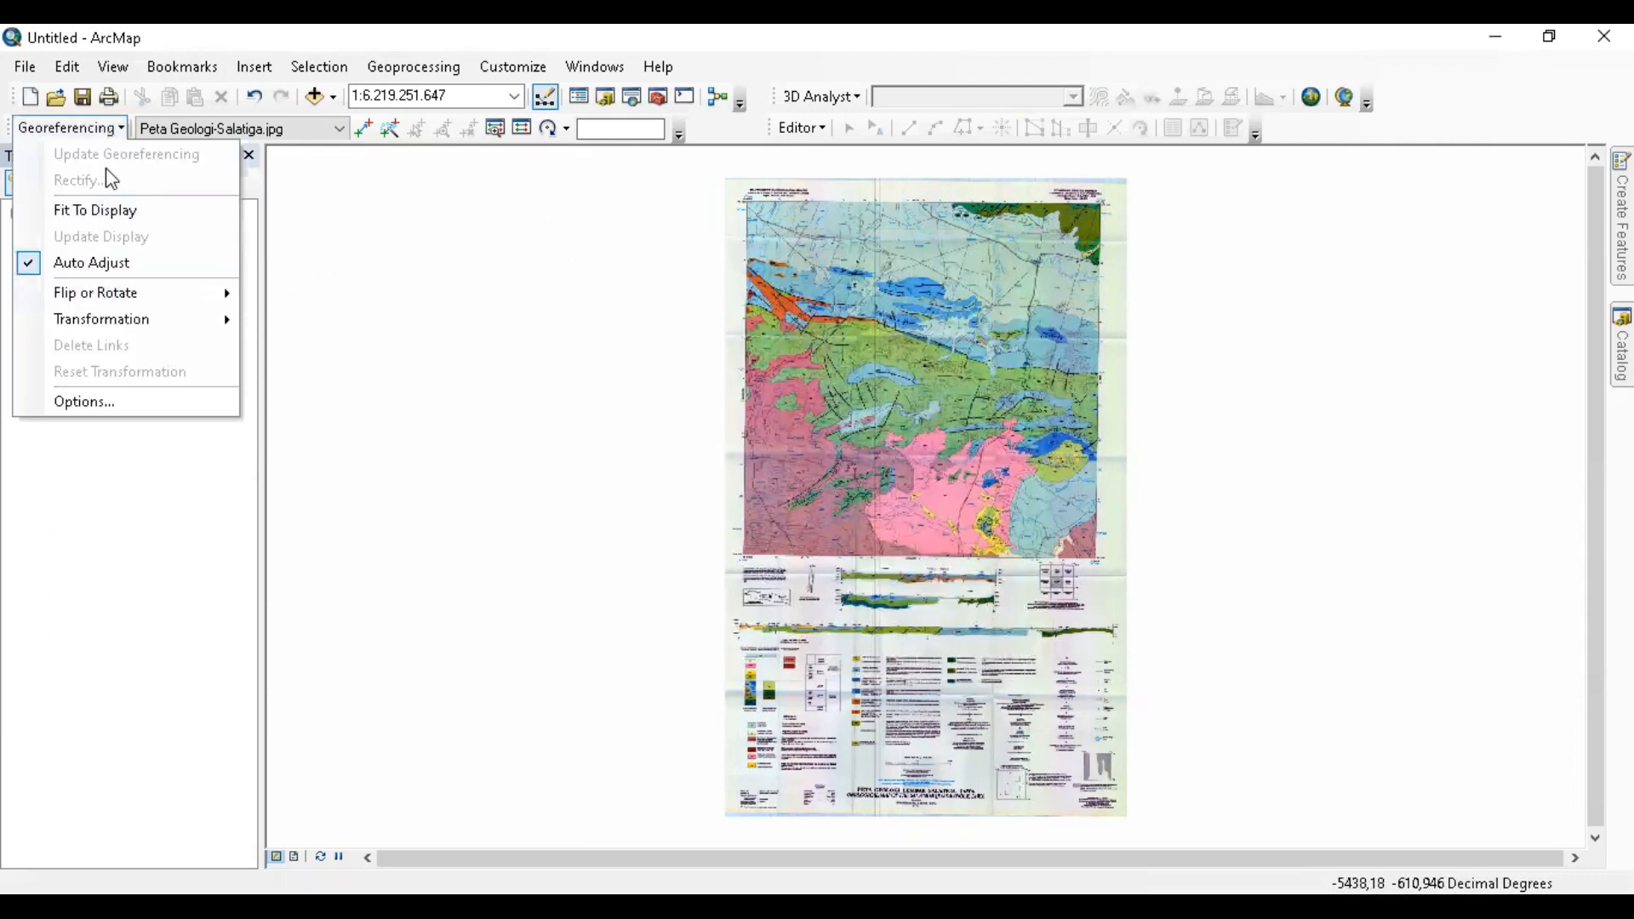
left_click(223, 140)
left_click(120, 128)
left_click(286, 129)
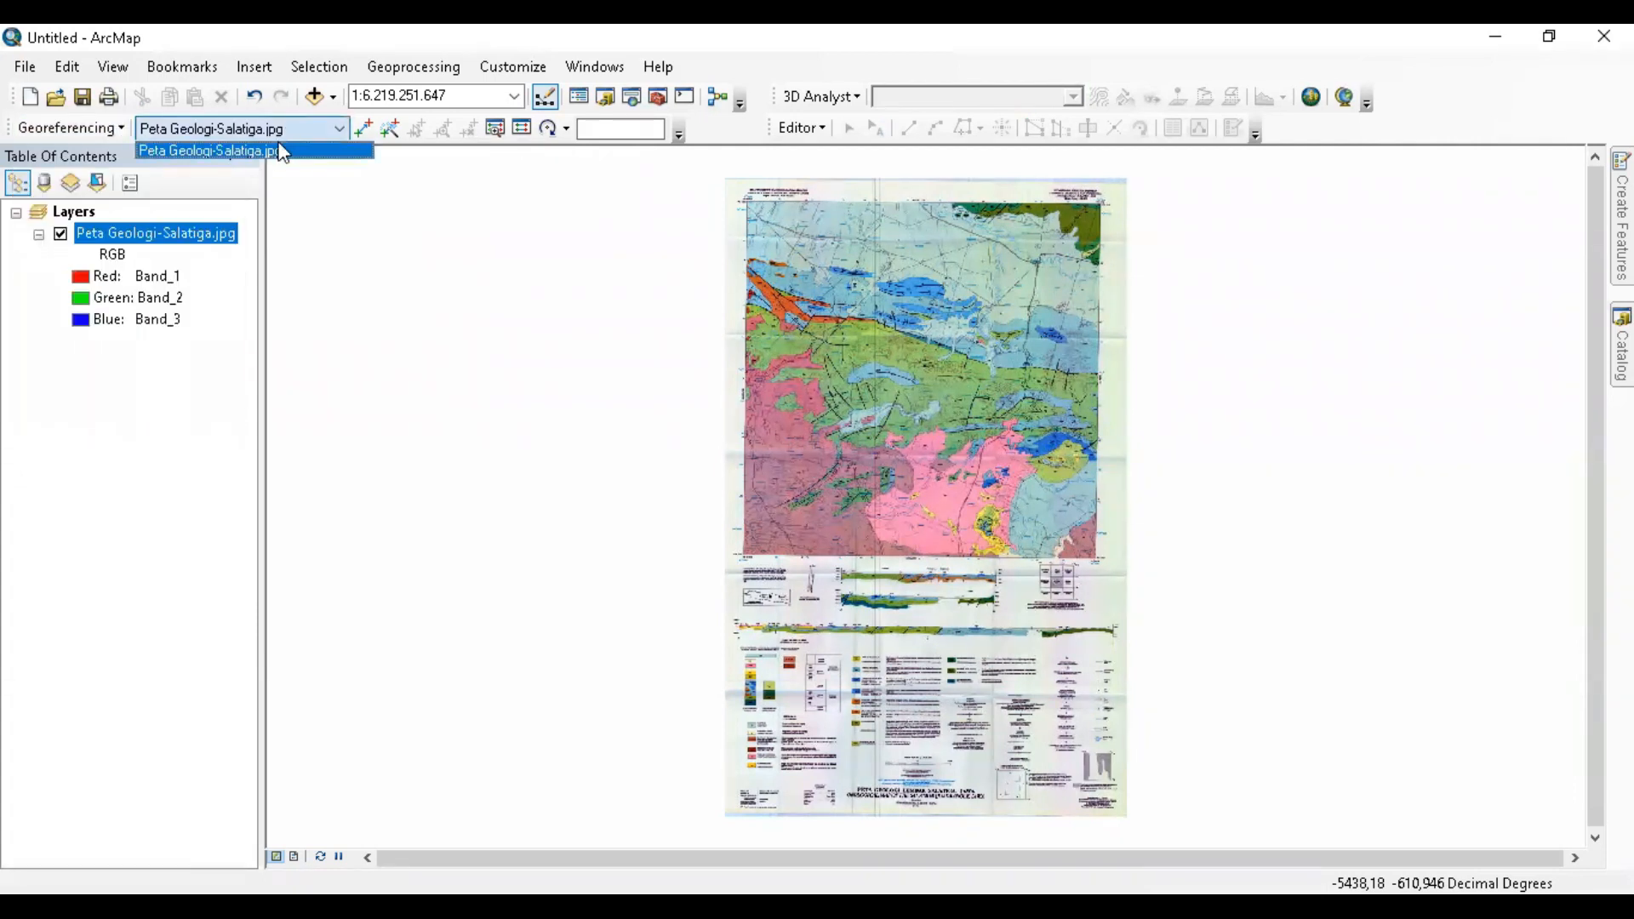
left_click(281, 153)
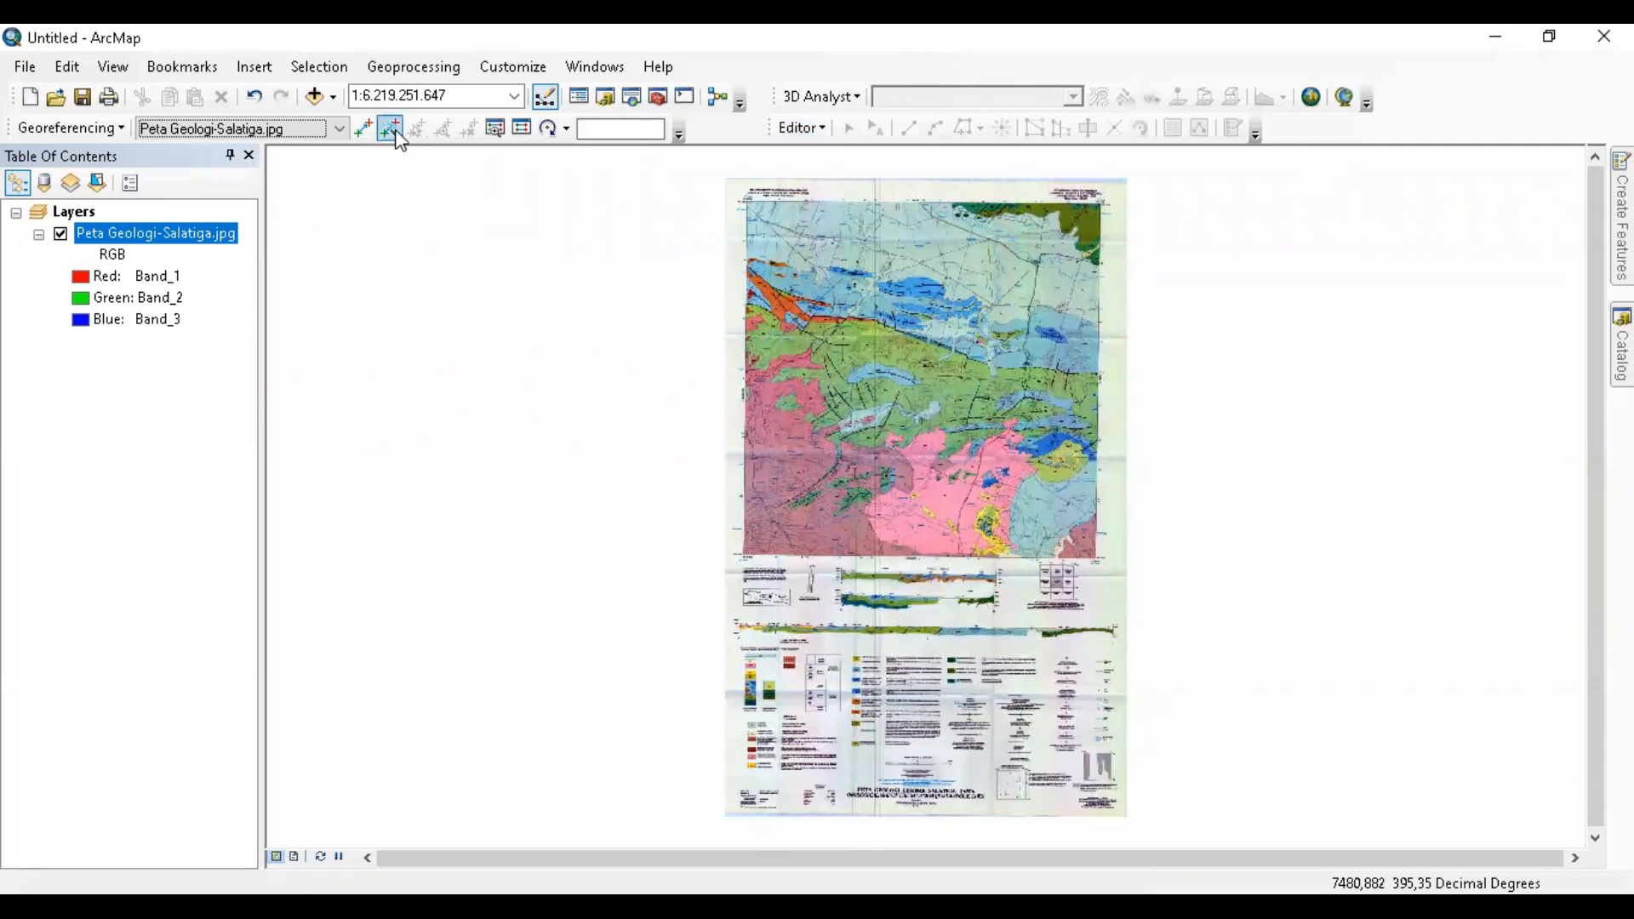
- Show the Tools toolbar through the Customize dialog and close the dialog
scroll(755, 194, "up", 10)
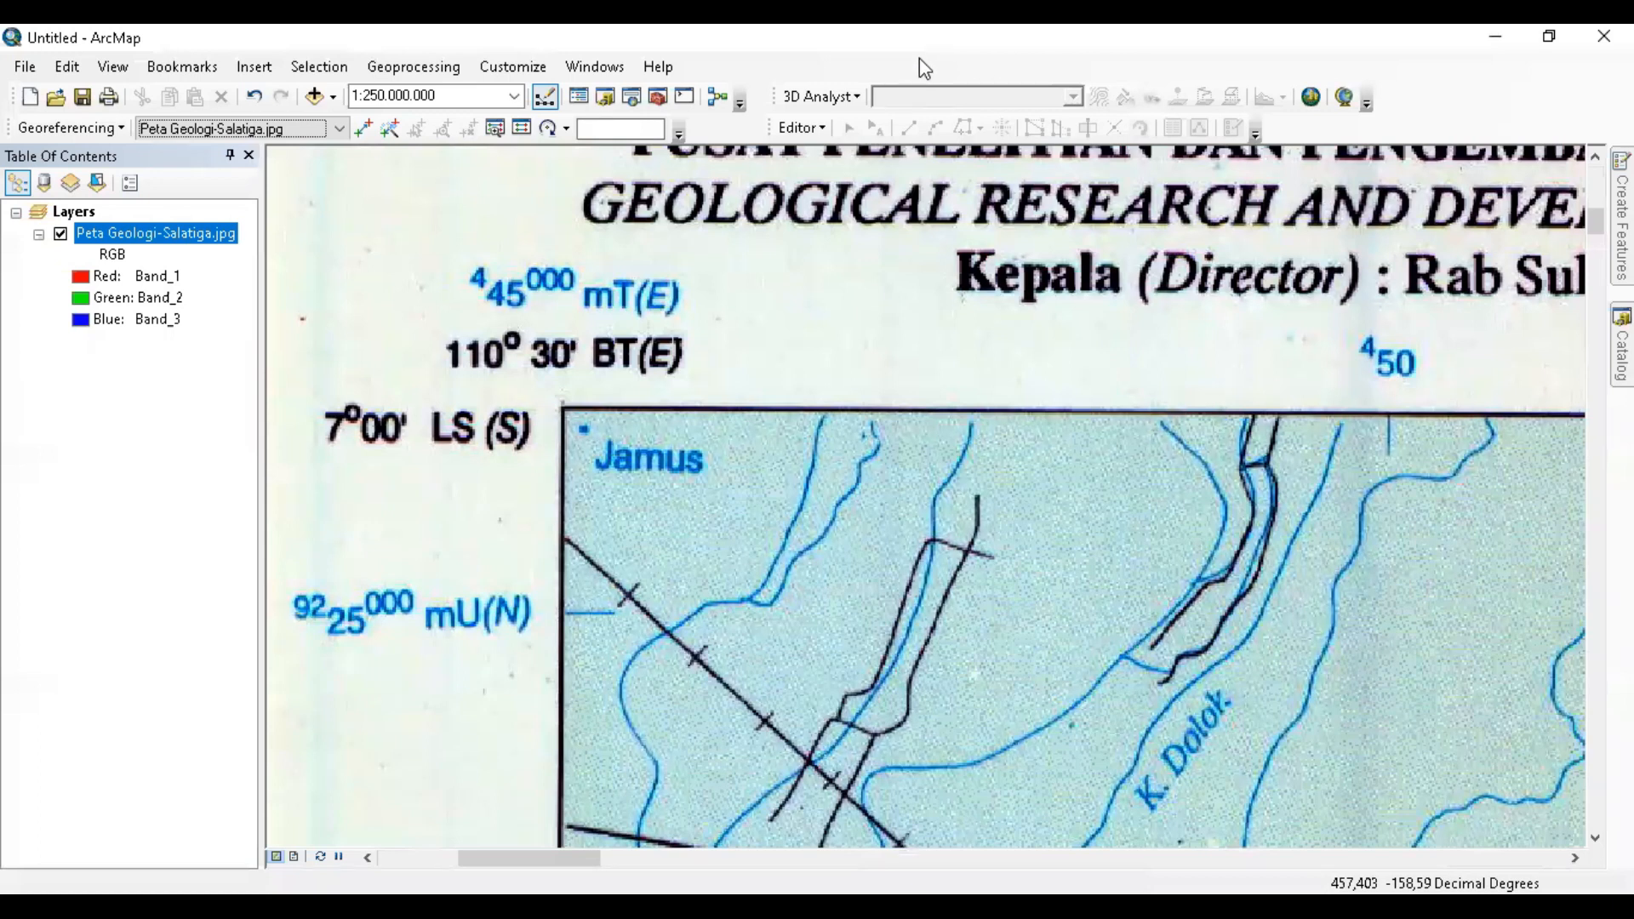
right_click(919, 58)
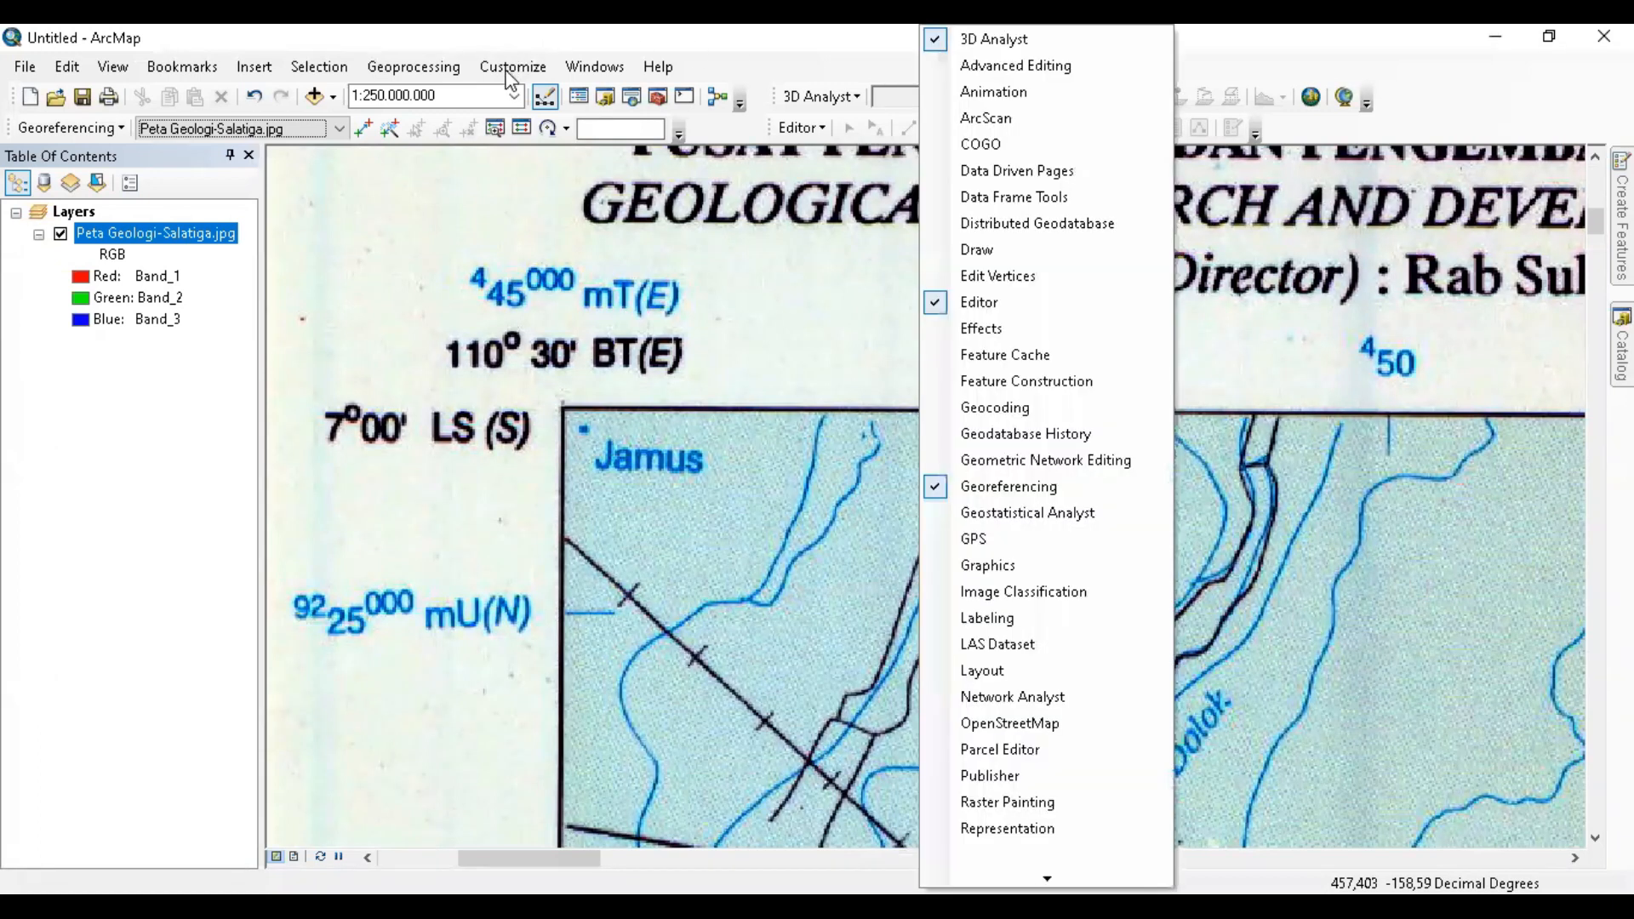
left_click(511, 70)
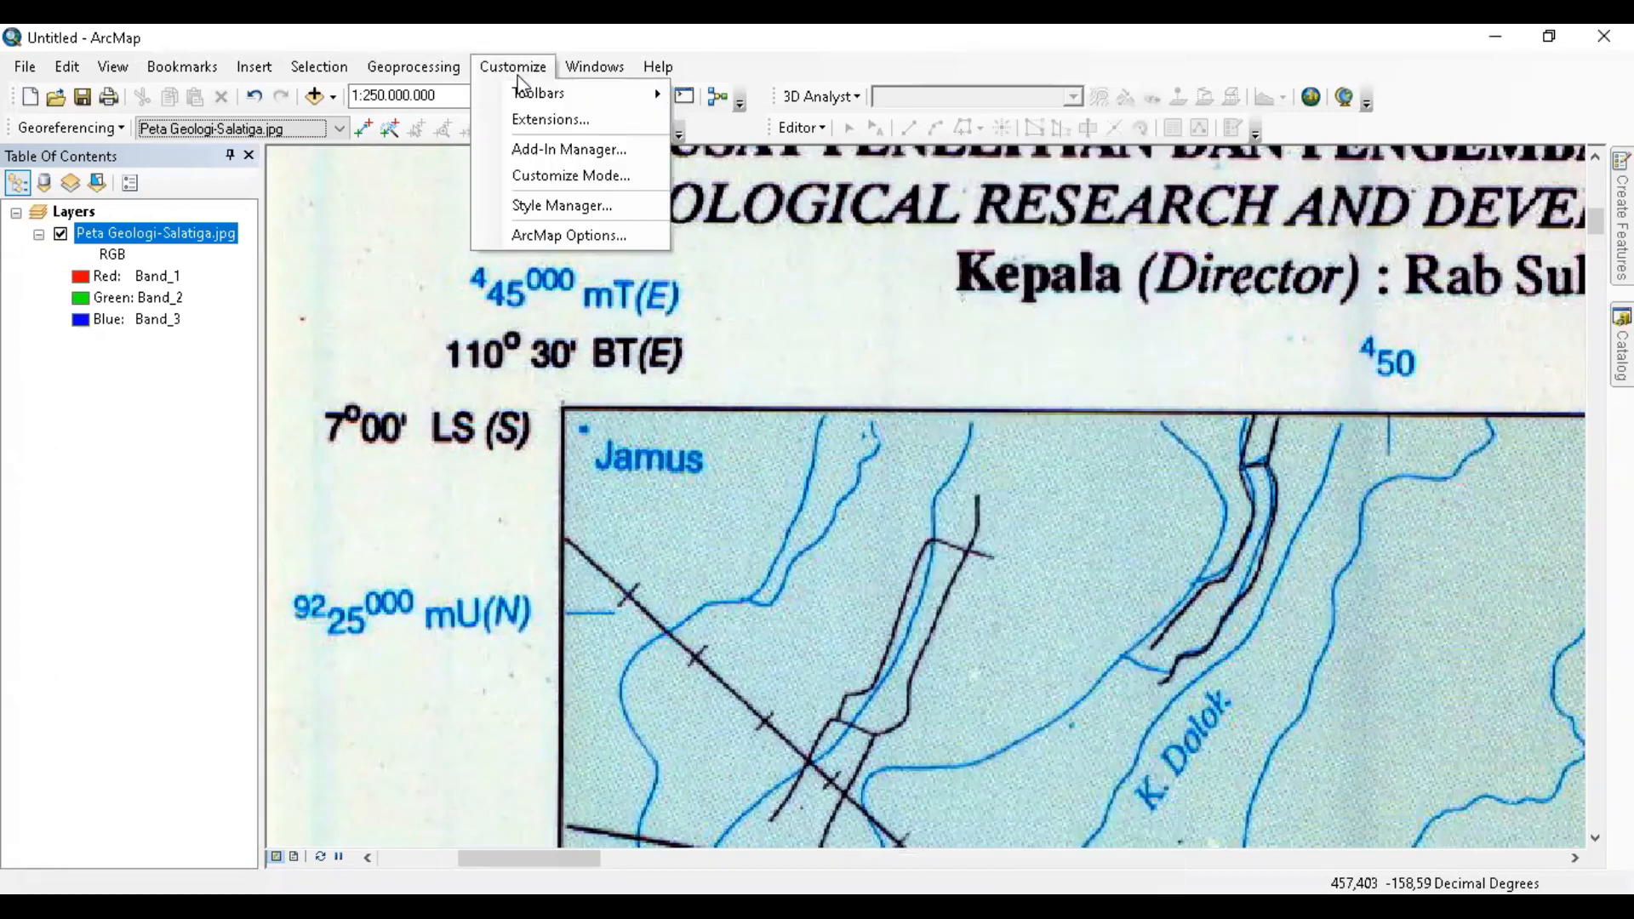
left_click(582, 176)
scroll(850, 468, "down", 3)
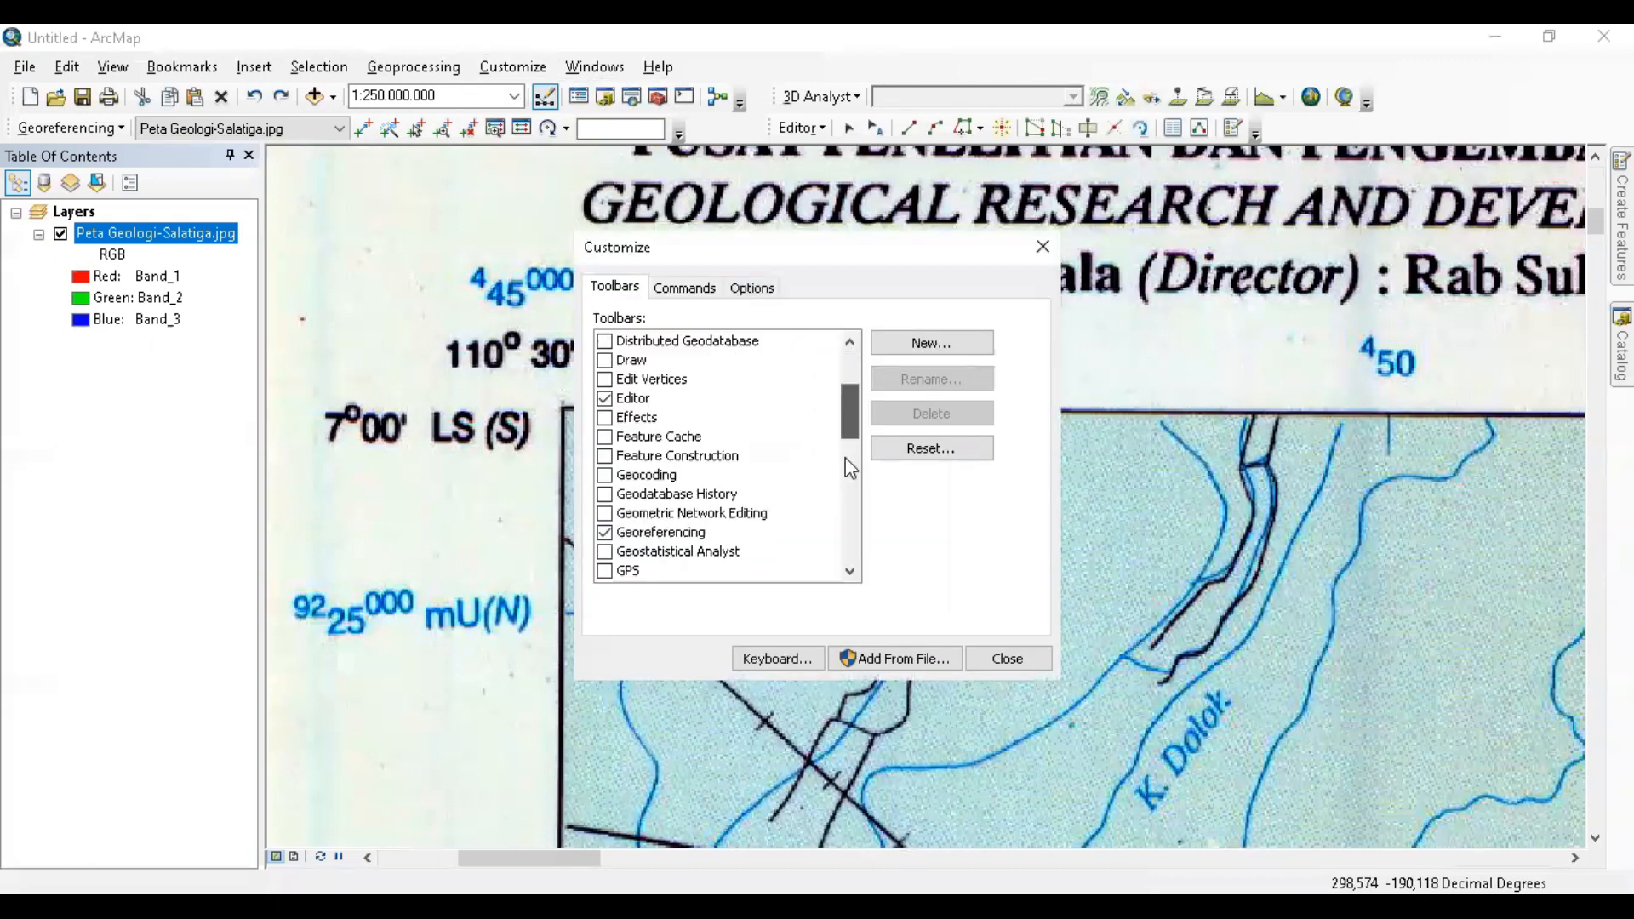
scroll(850, 468, "down", 10)
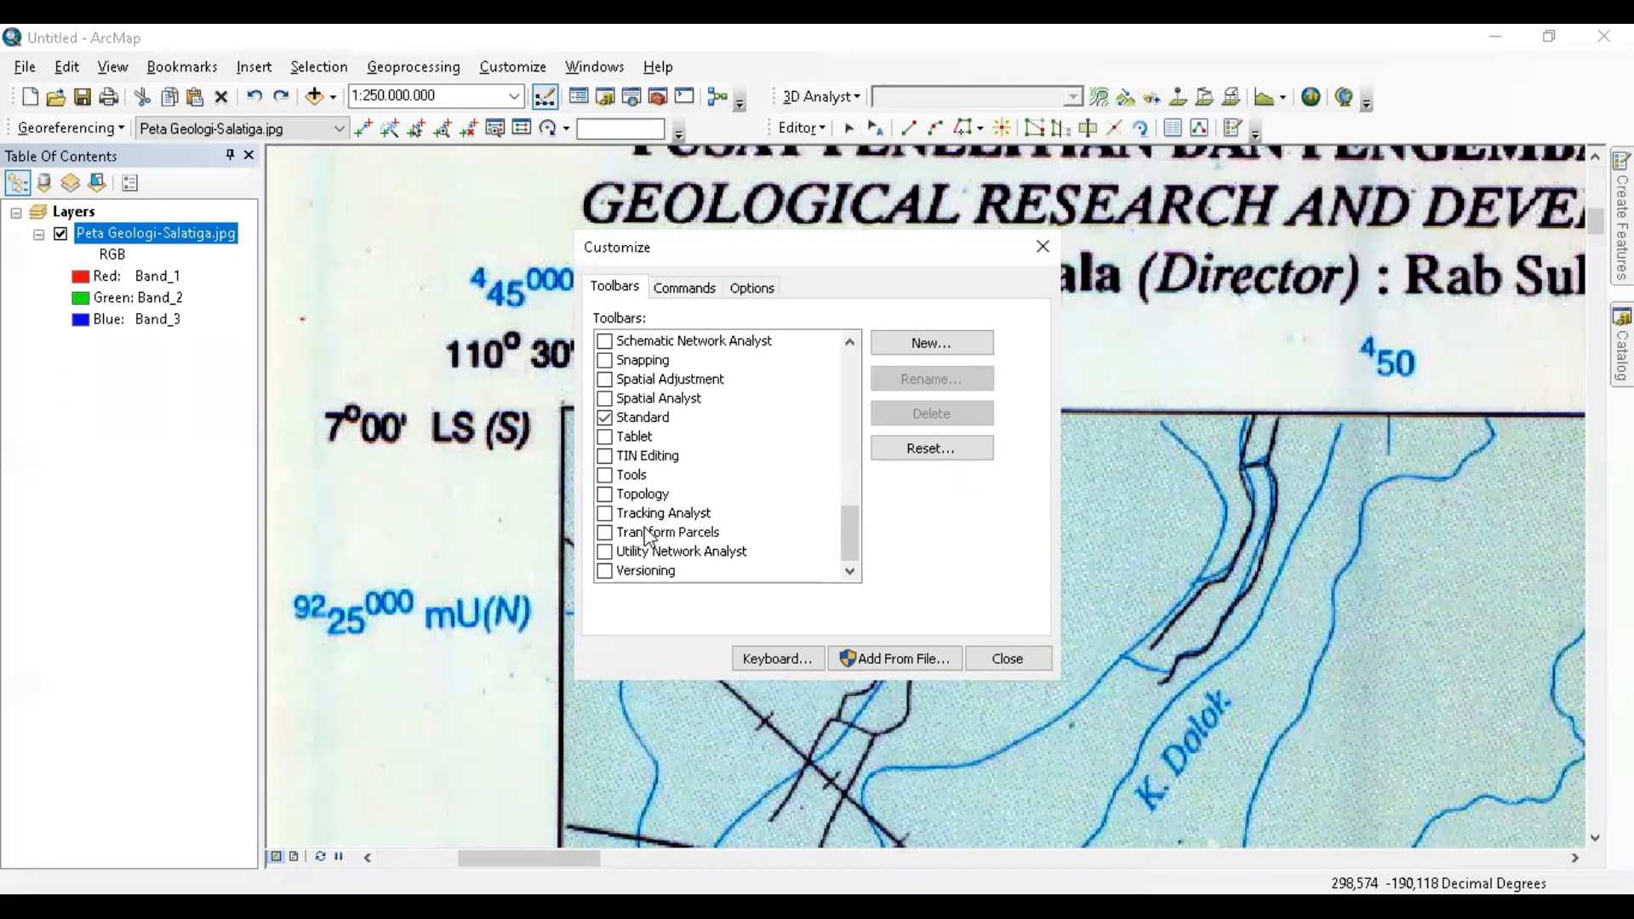
left_click(605, 475)
left_click(1050, 252)
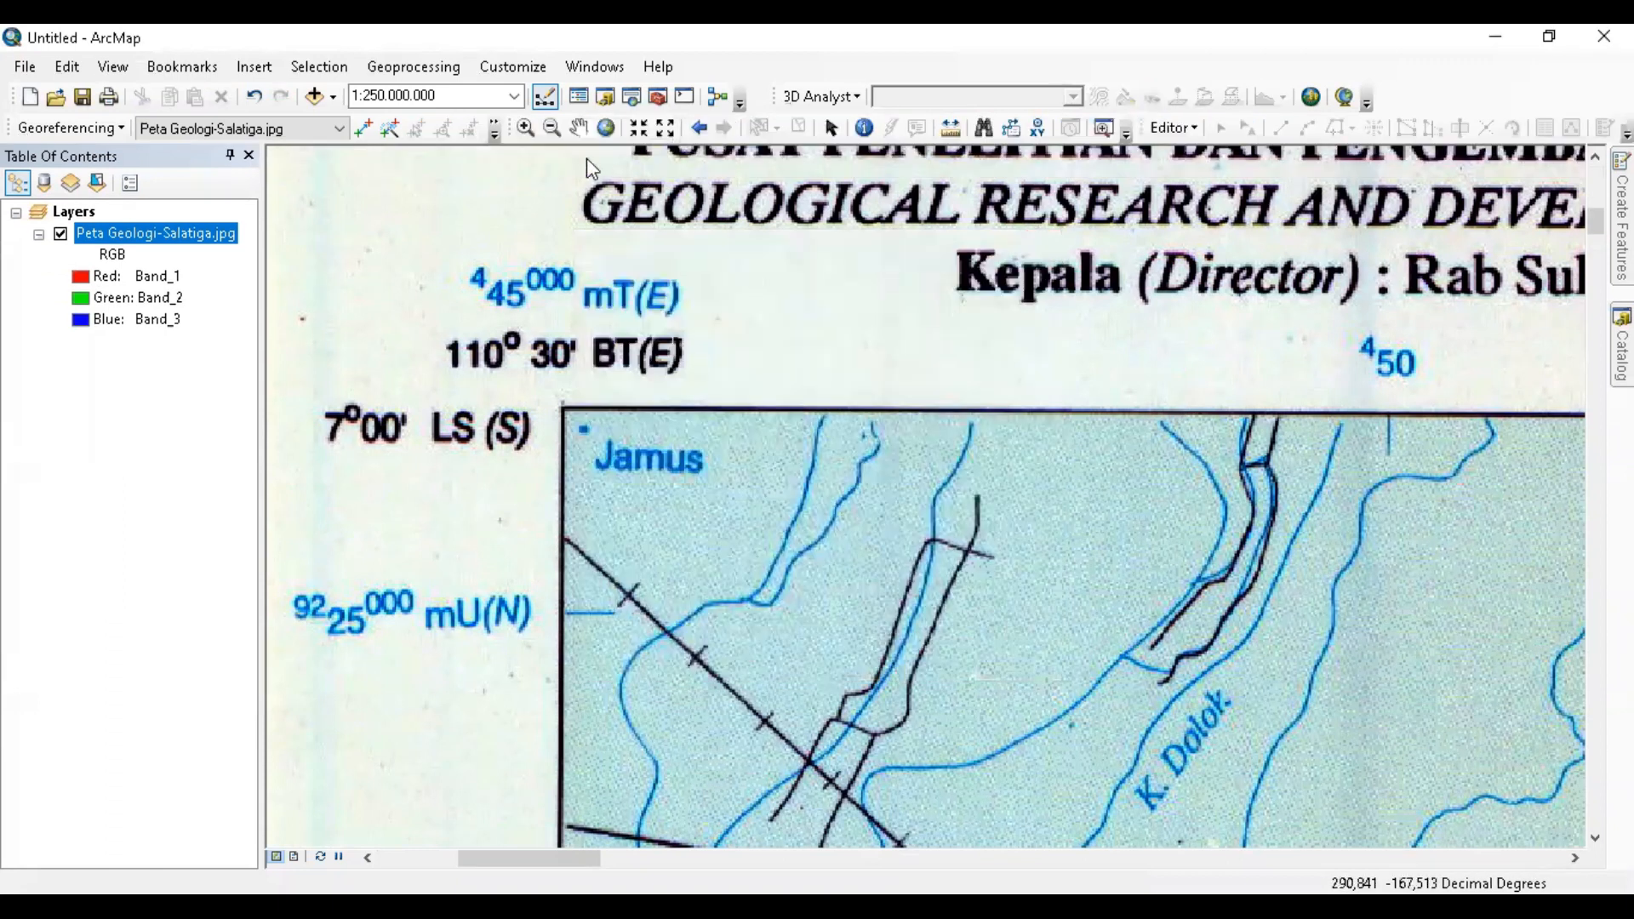
- Try the Zoom In tool on the map frame's upper-left corner and return to the full extent of the Peta Geologi-Salatiga.jpg layer
left_click(525, 127)
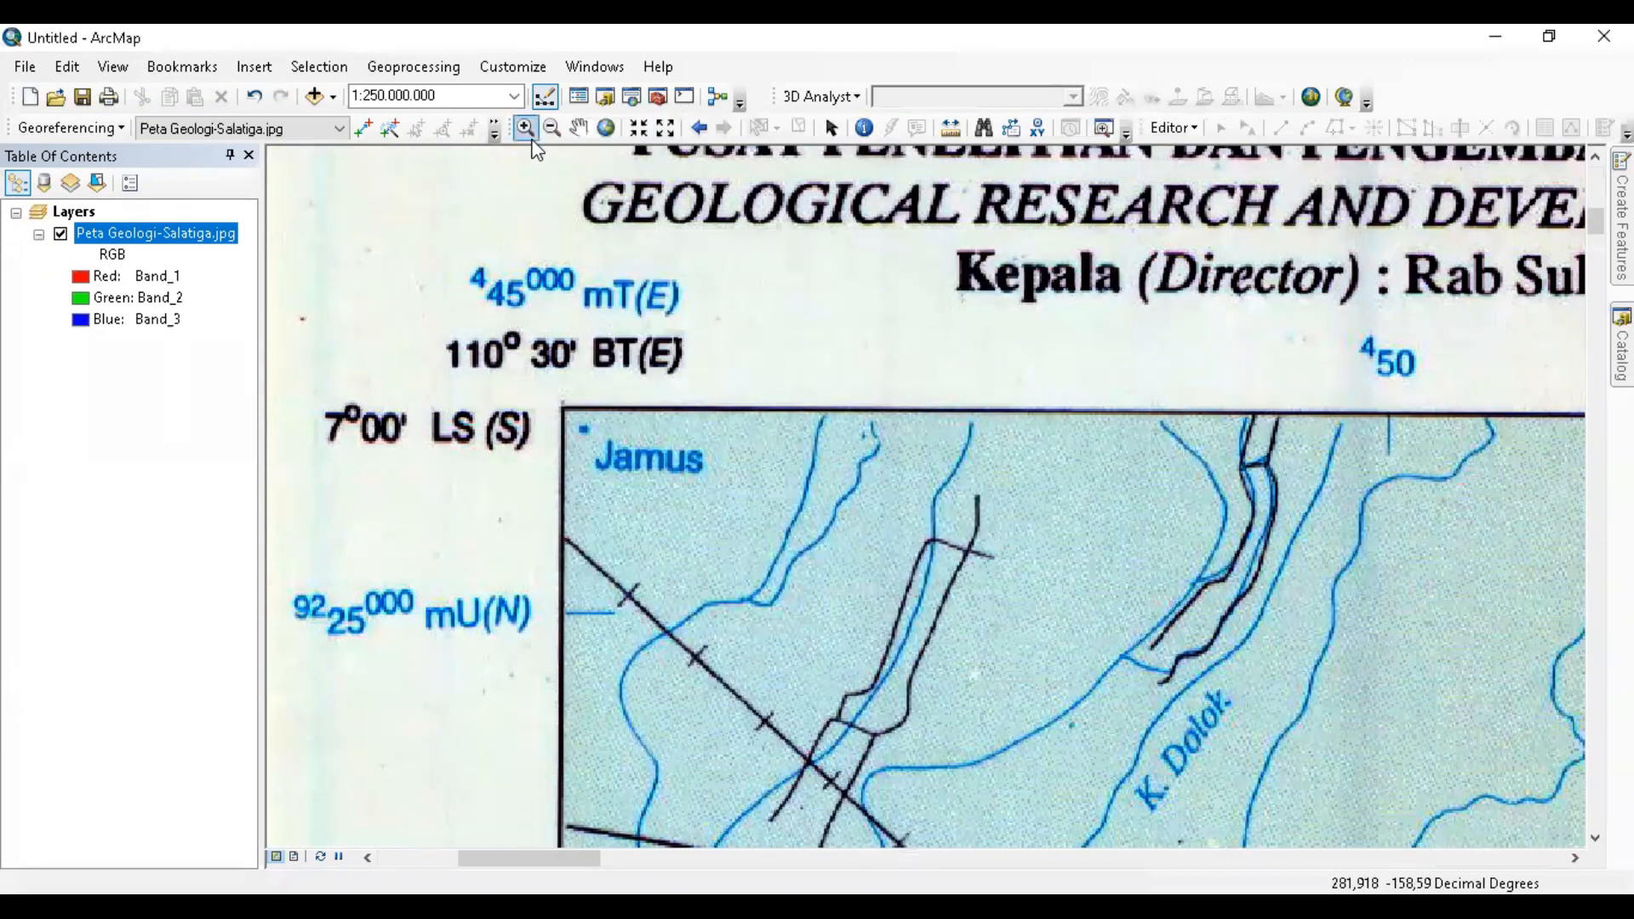
scroll(639, 381, "up", 2)
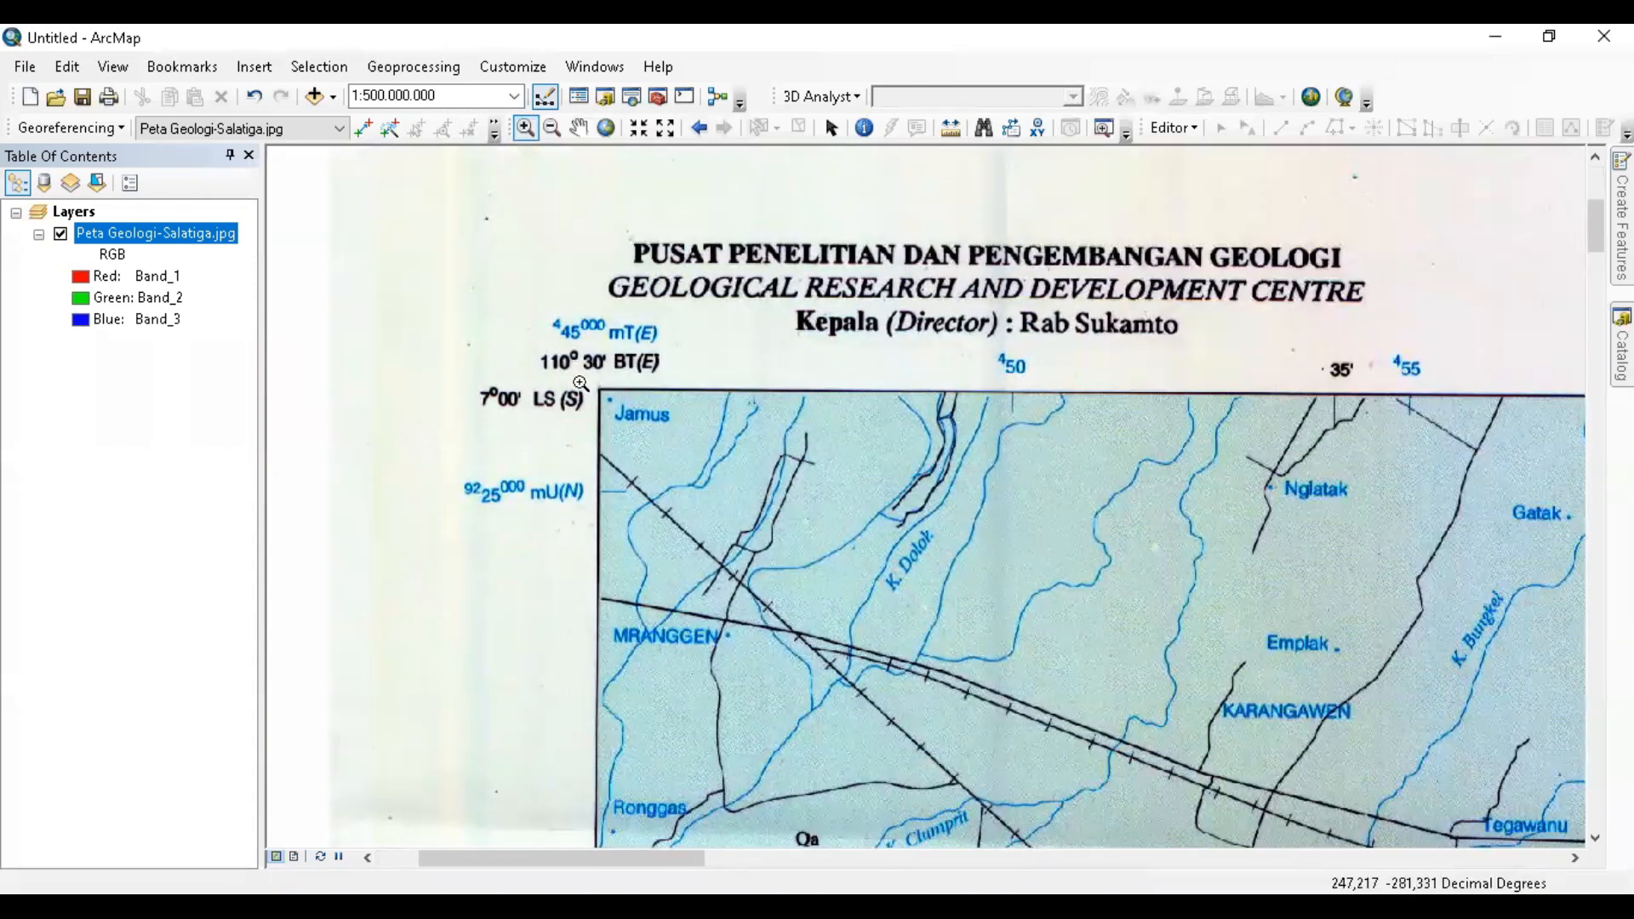
left_click_drag(399, 294, 741, 541)
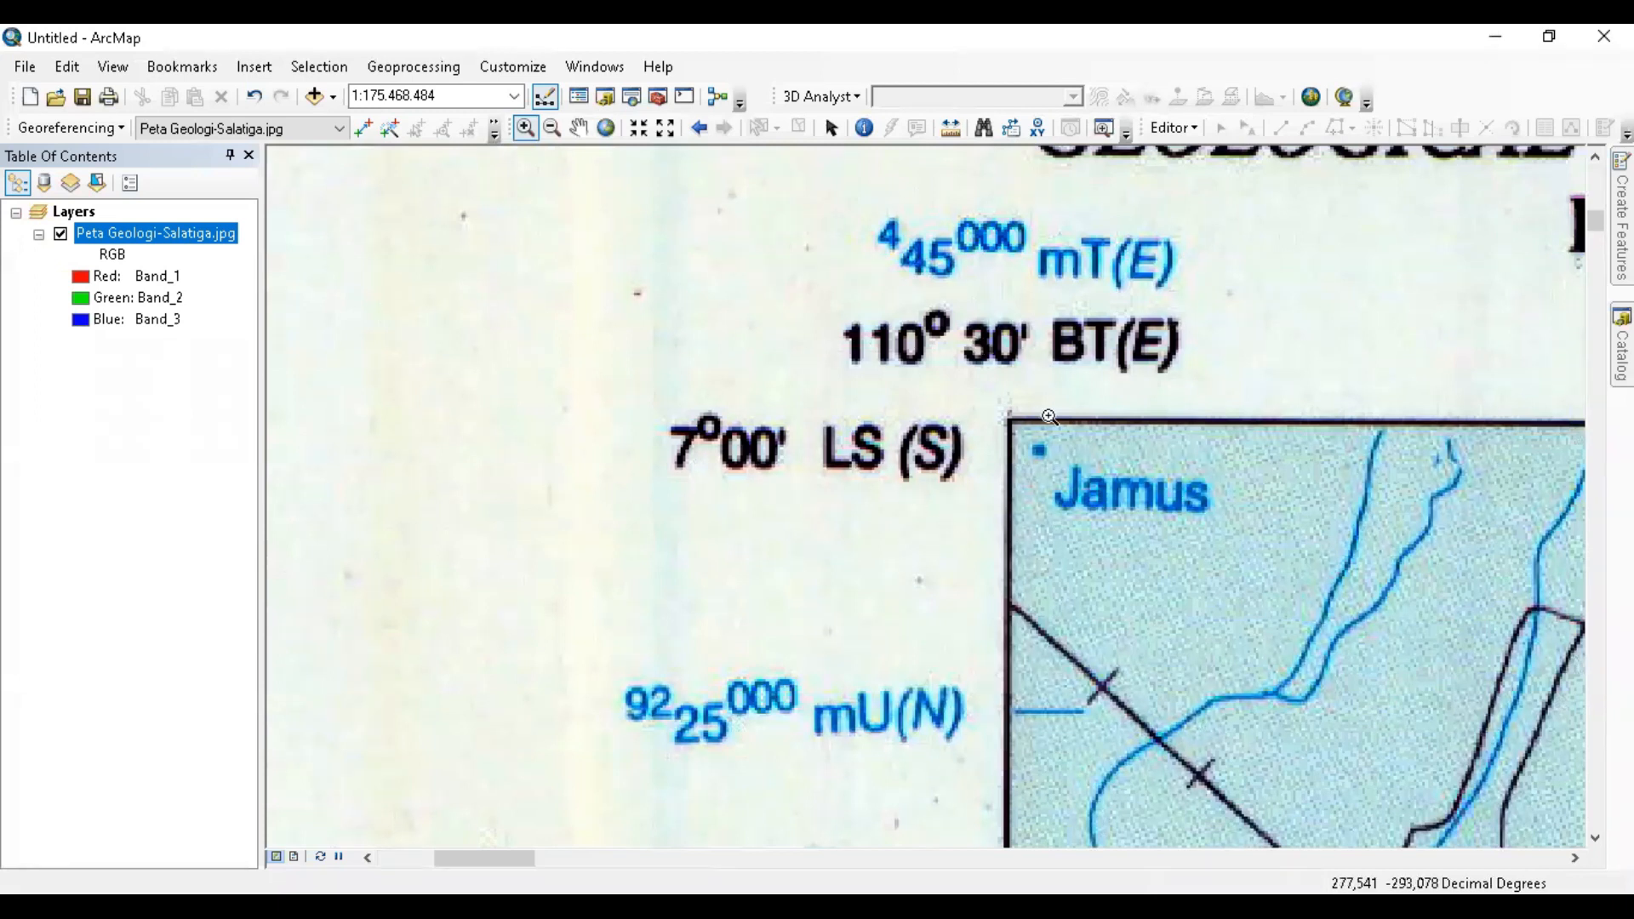
scroll(1013, 462, "down", 3)
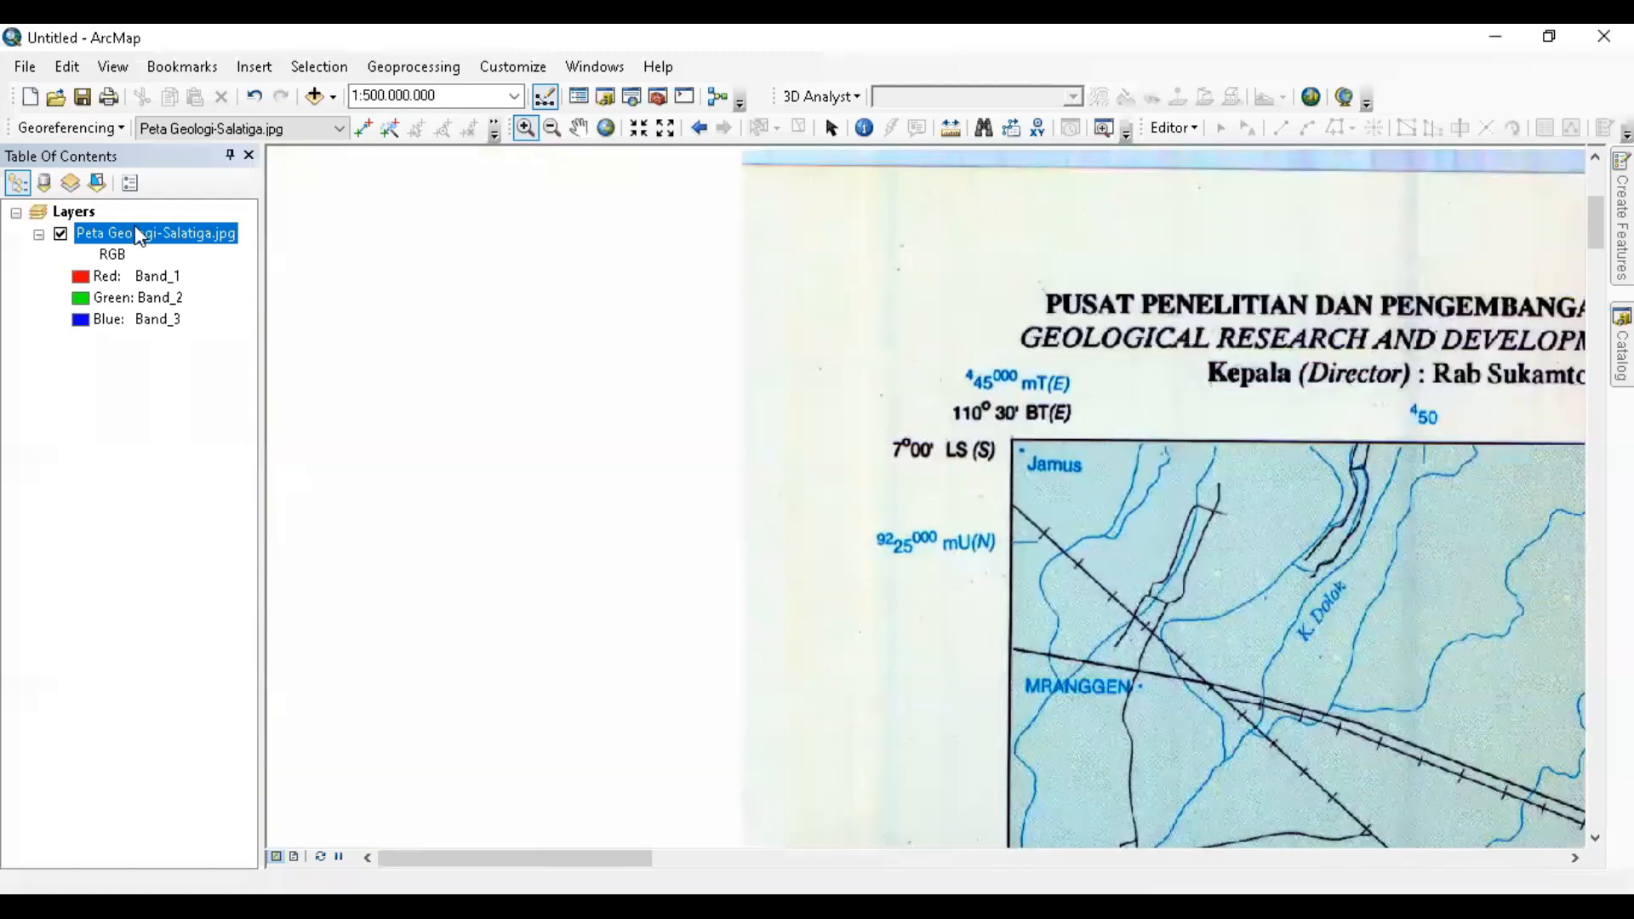
right_click(138, 238)
left_click(243, 352)
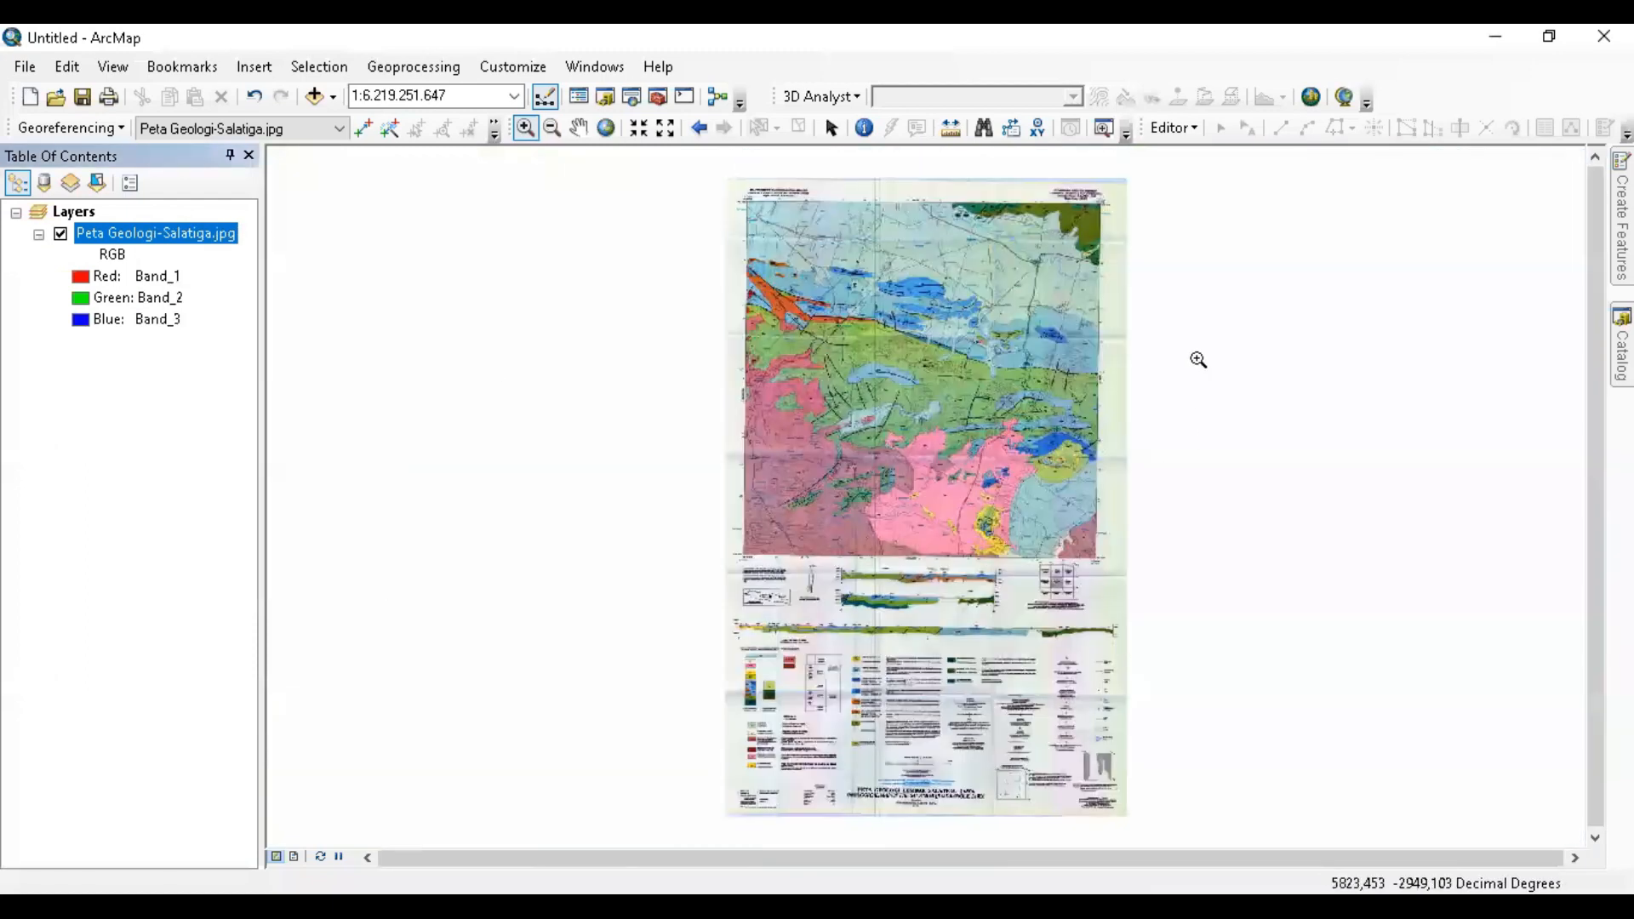
- Zoom in on the map frame's upper-left corner and examine its printed coordinates and the cursor coordinate readout
left_click_drag(706, 159, 875, 256)
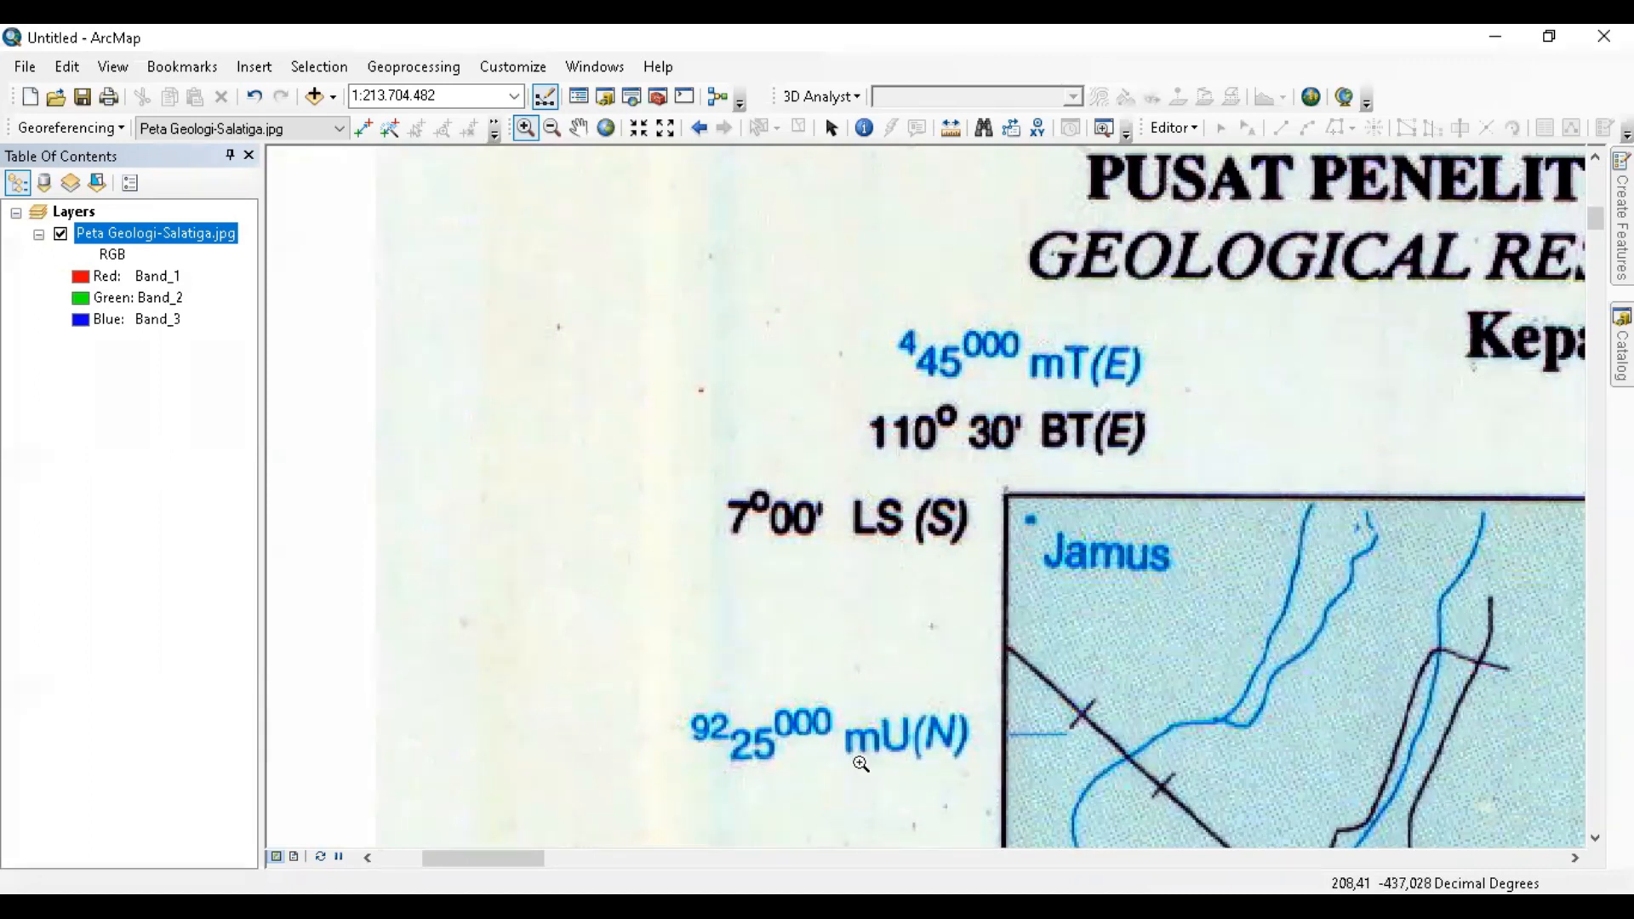
left_click_drag(1487, 741, 1280, 806)
left_click_drag(1526, 837, 1450, 722)
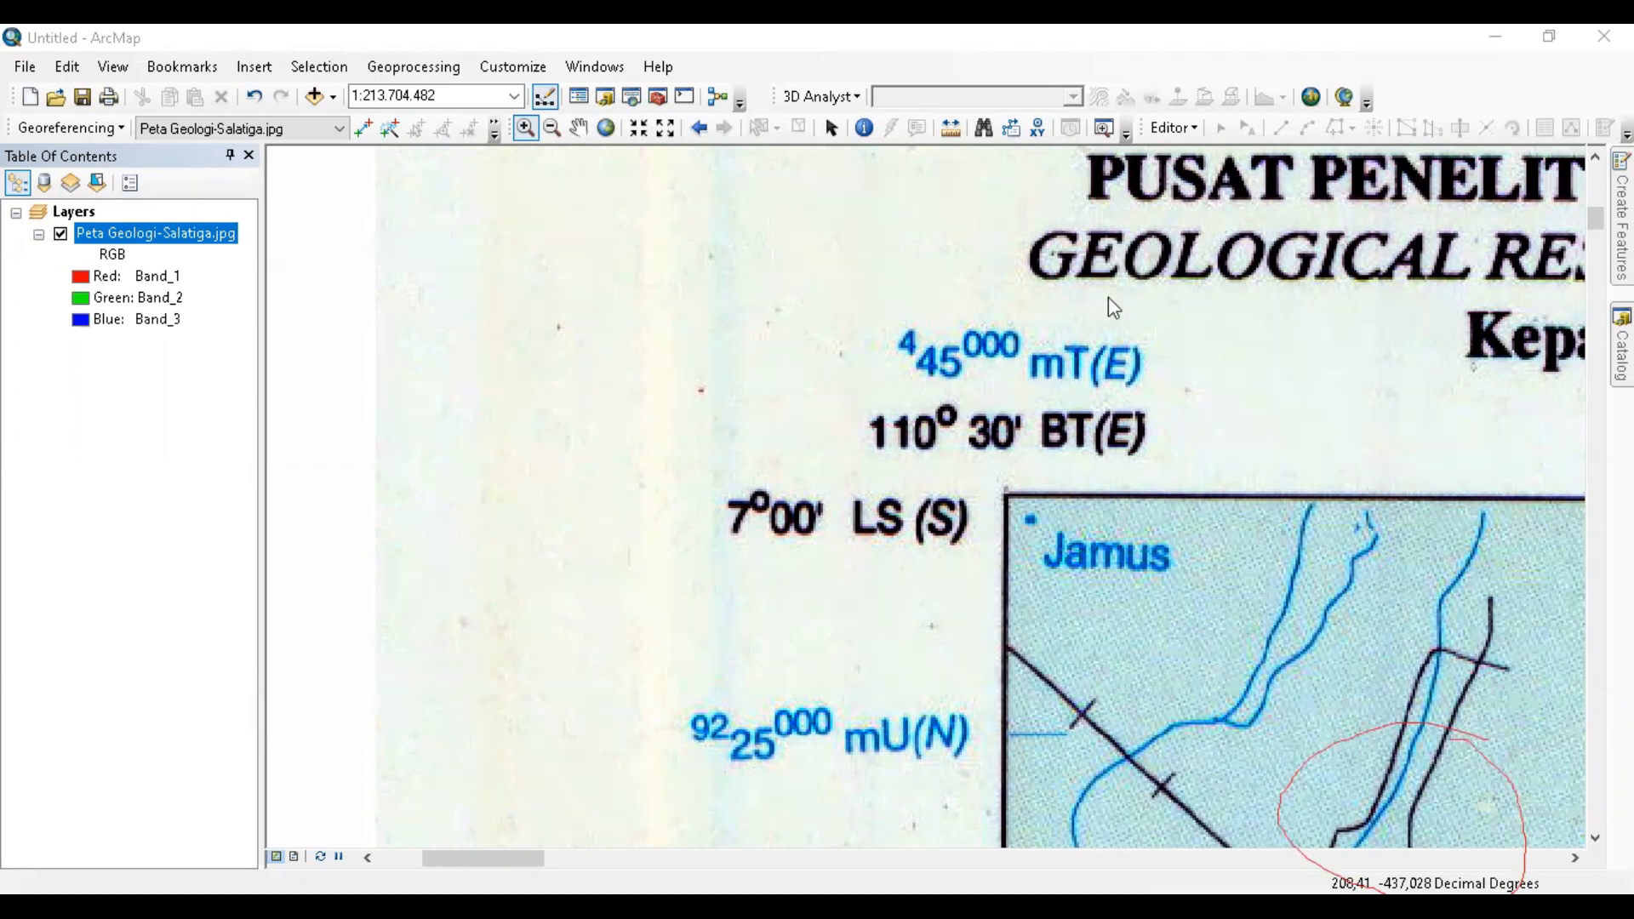
left_click_drag(1574, 855, 1395, 824)
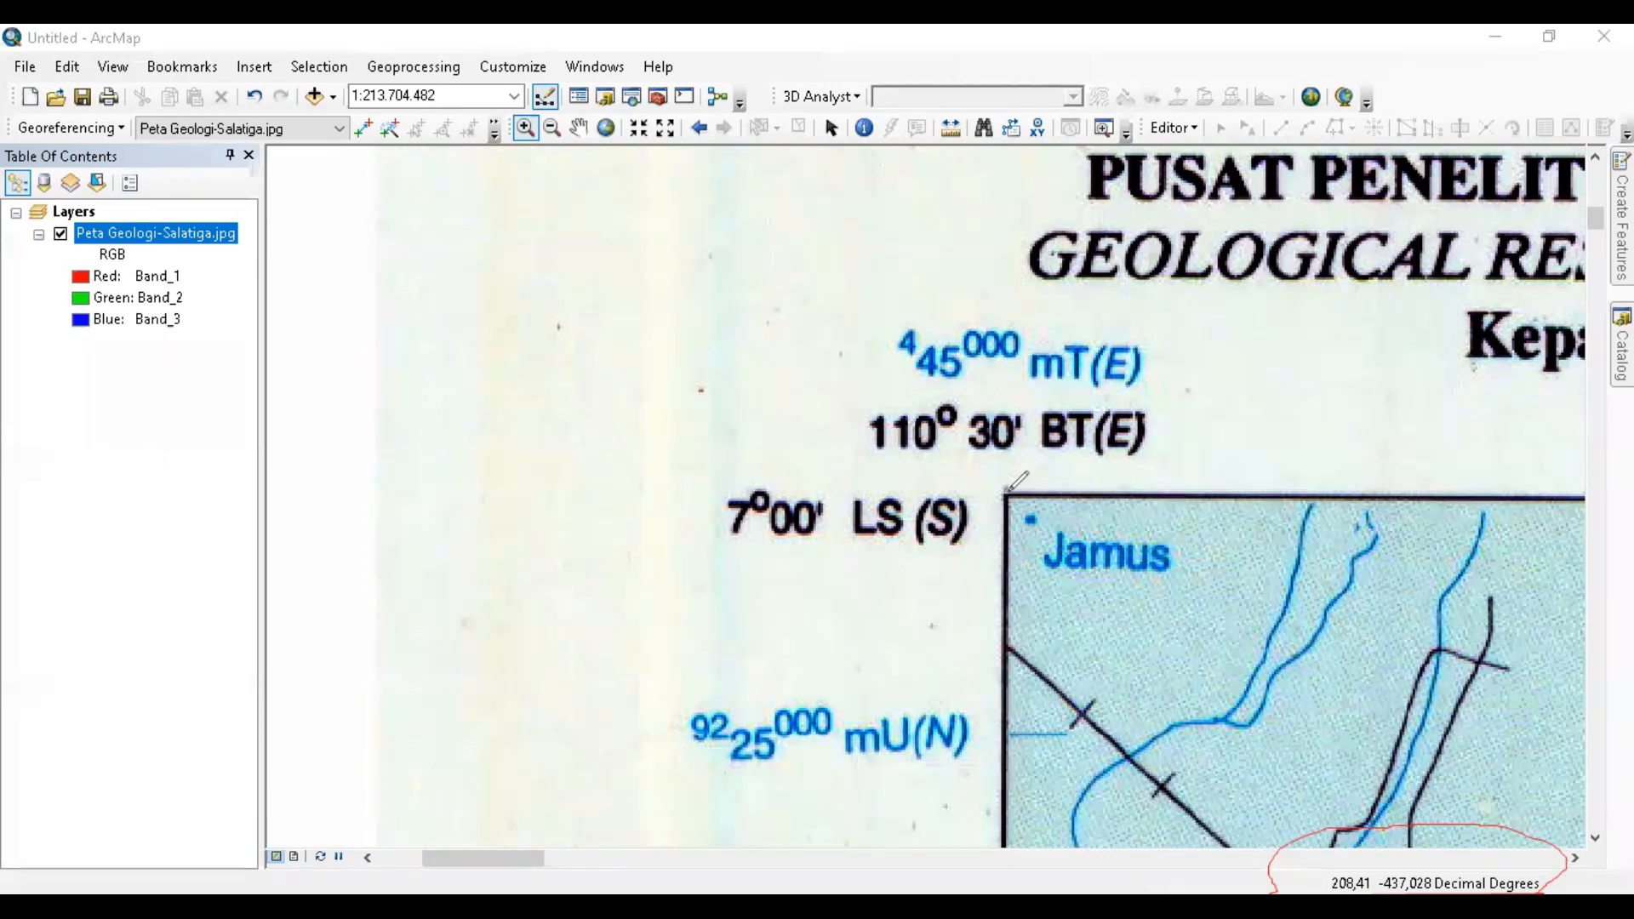
left_click(1004, 491)
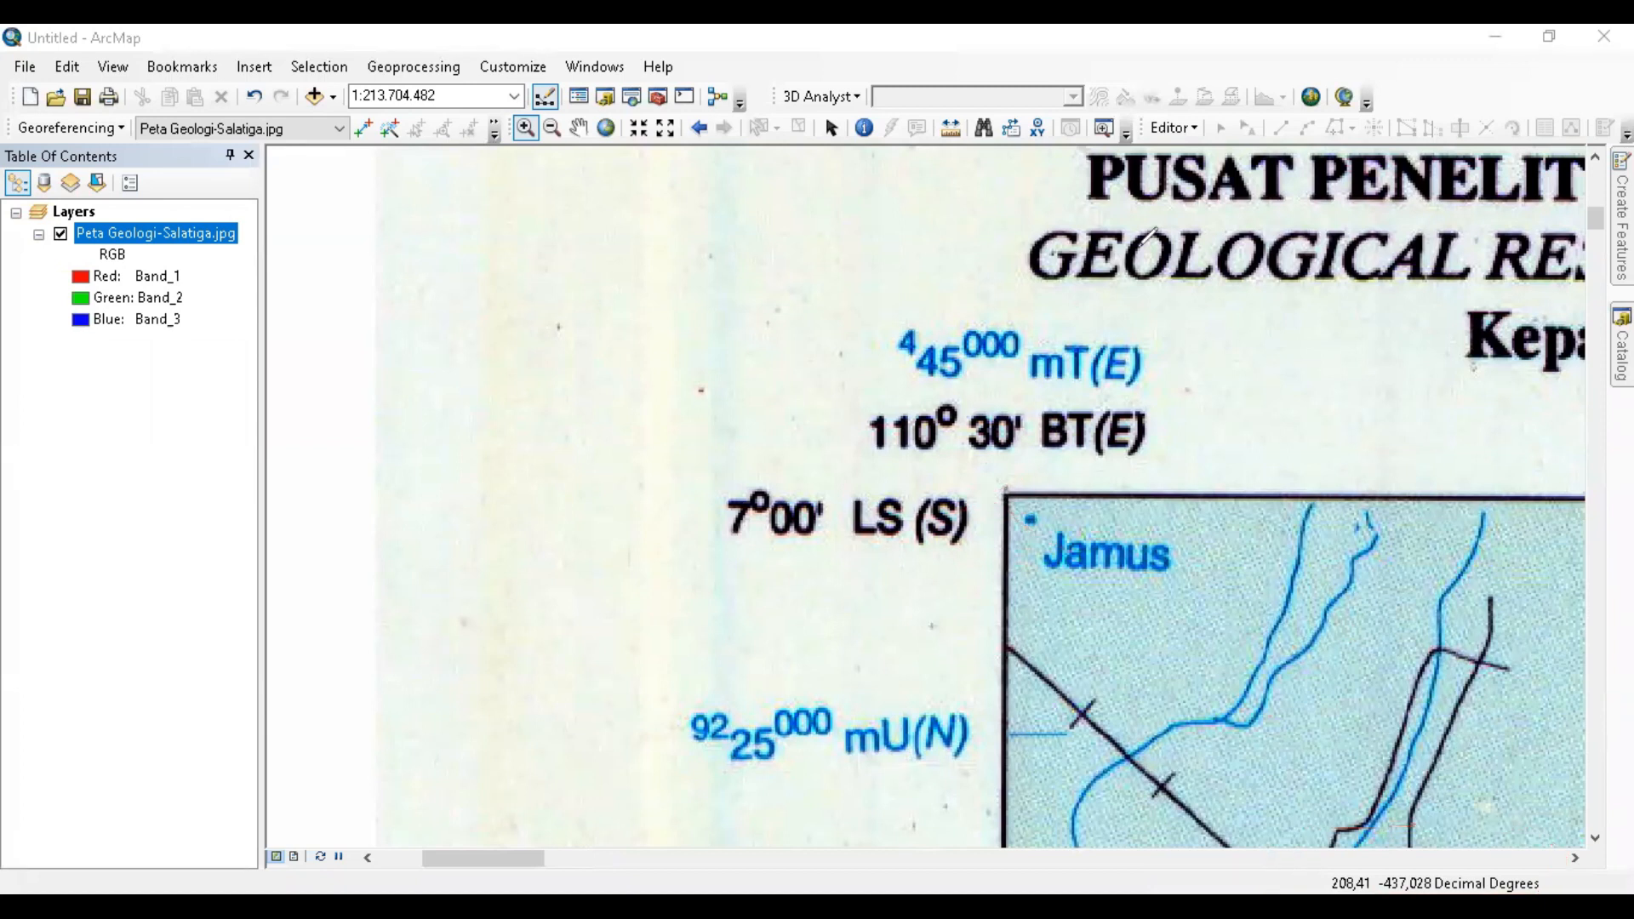
- Try adding a control point at the map frame's upper-left corner and undo the last action
left_click(362, 129)
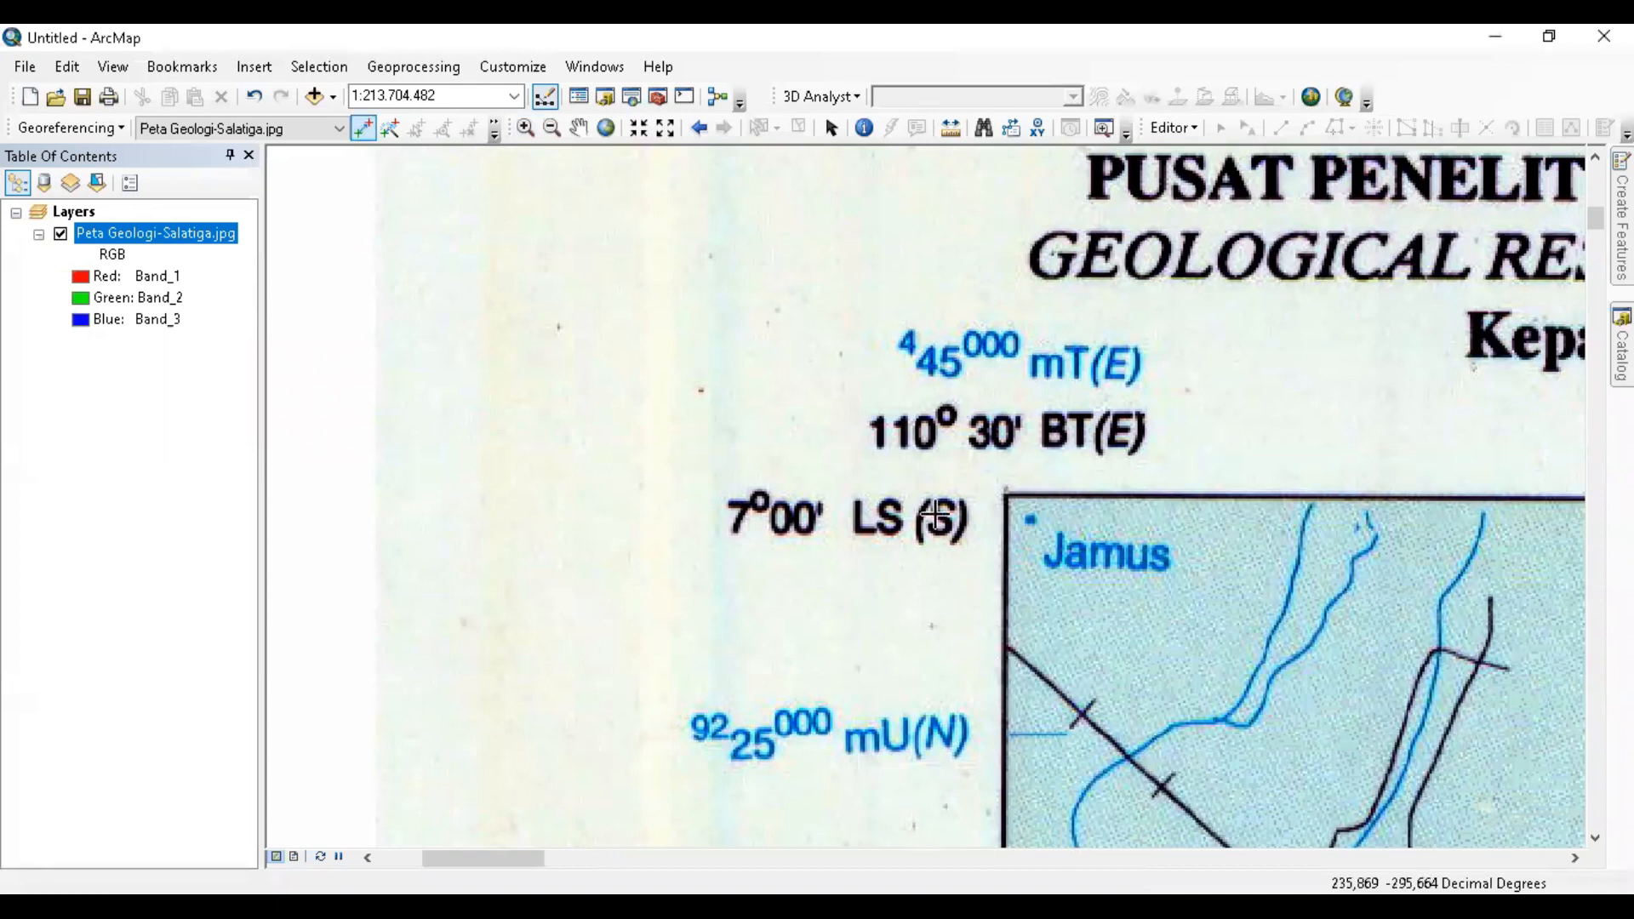
left_click(1004, 492)
left_click(1009, 493)
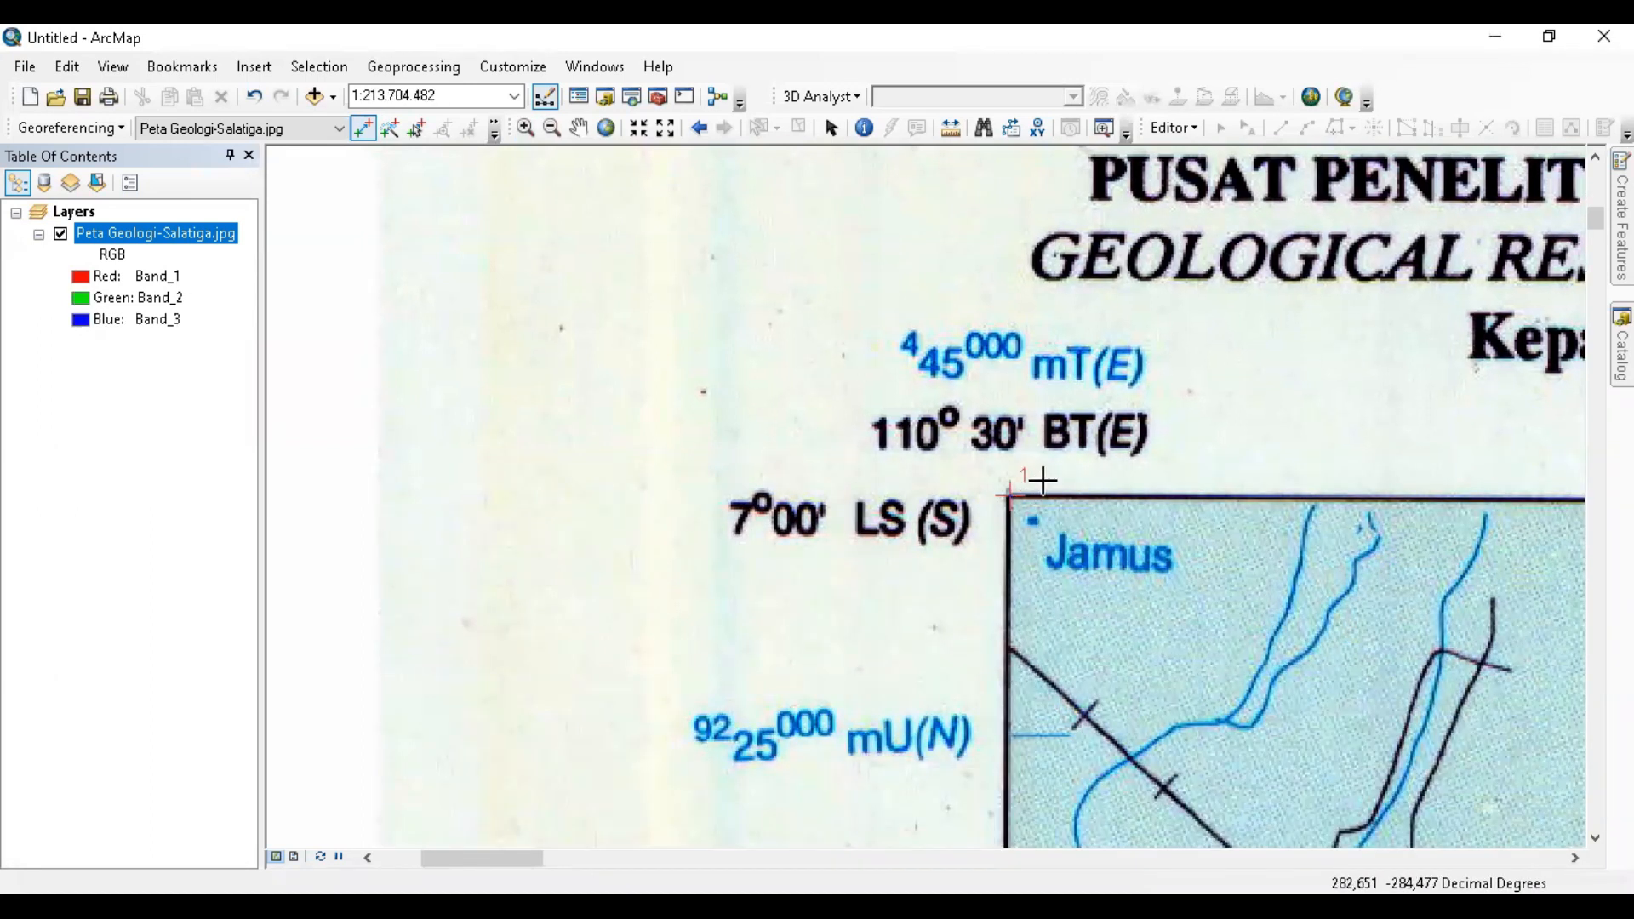
key("ctrl+z")
- Add the raster Peta Geologi-Salatiga.jpg from the Database Peta folder to the Layers data frame and dismiss the spatial reference warning
left_click(92, 217)
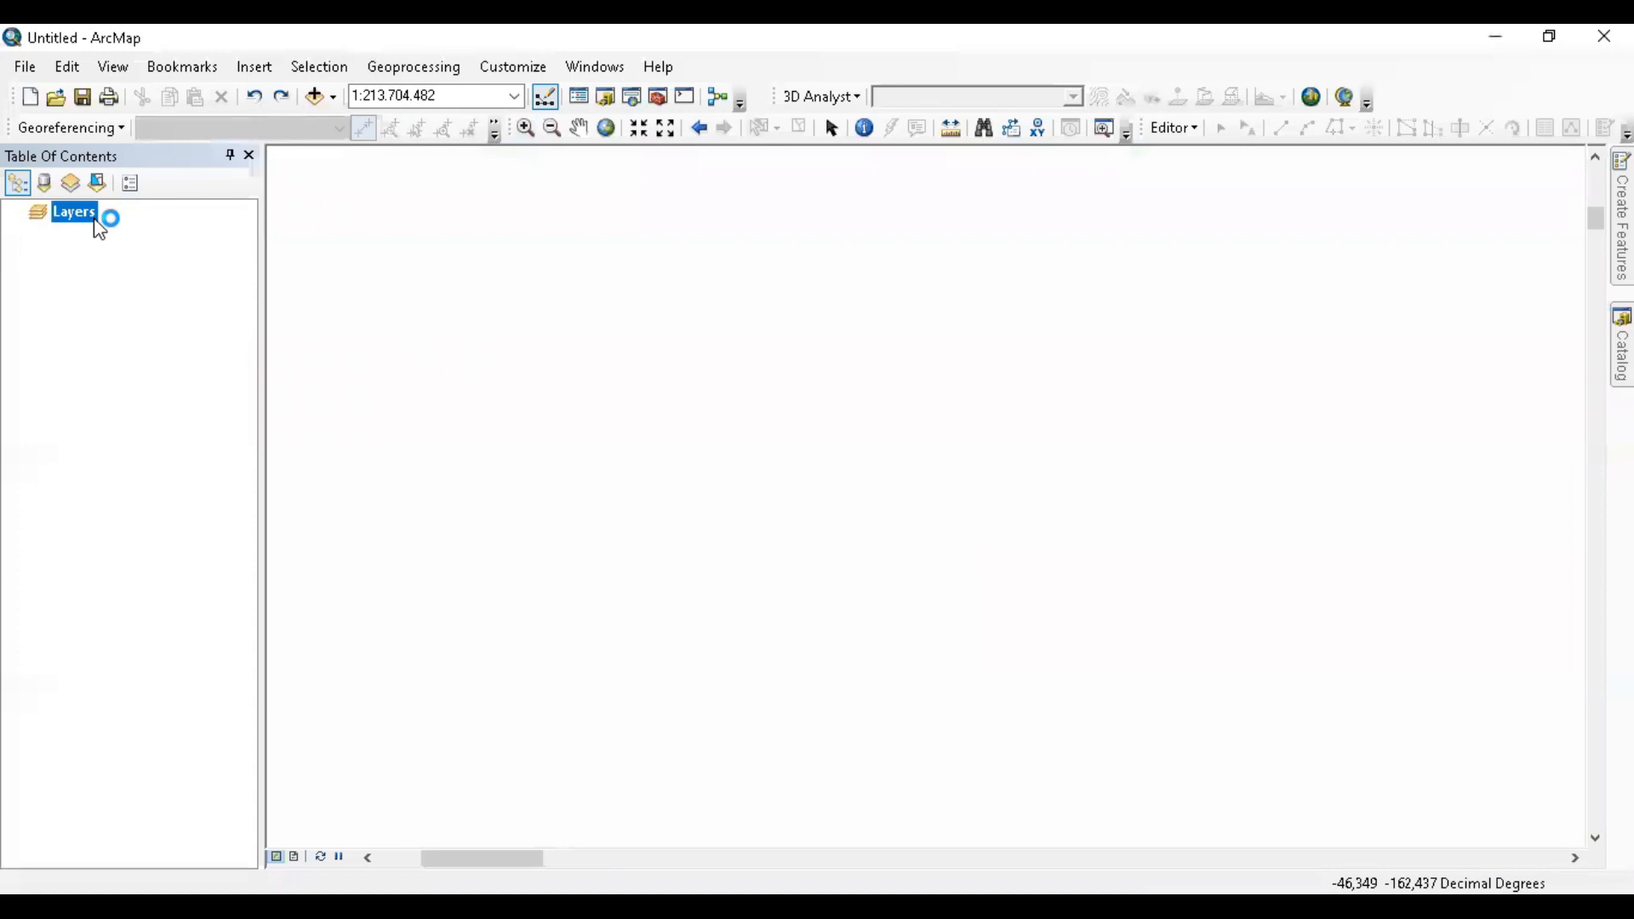
right_click(100, 228)
left_click(161, 235)
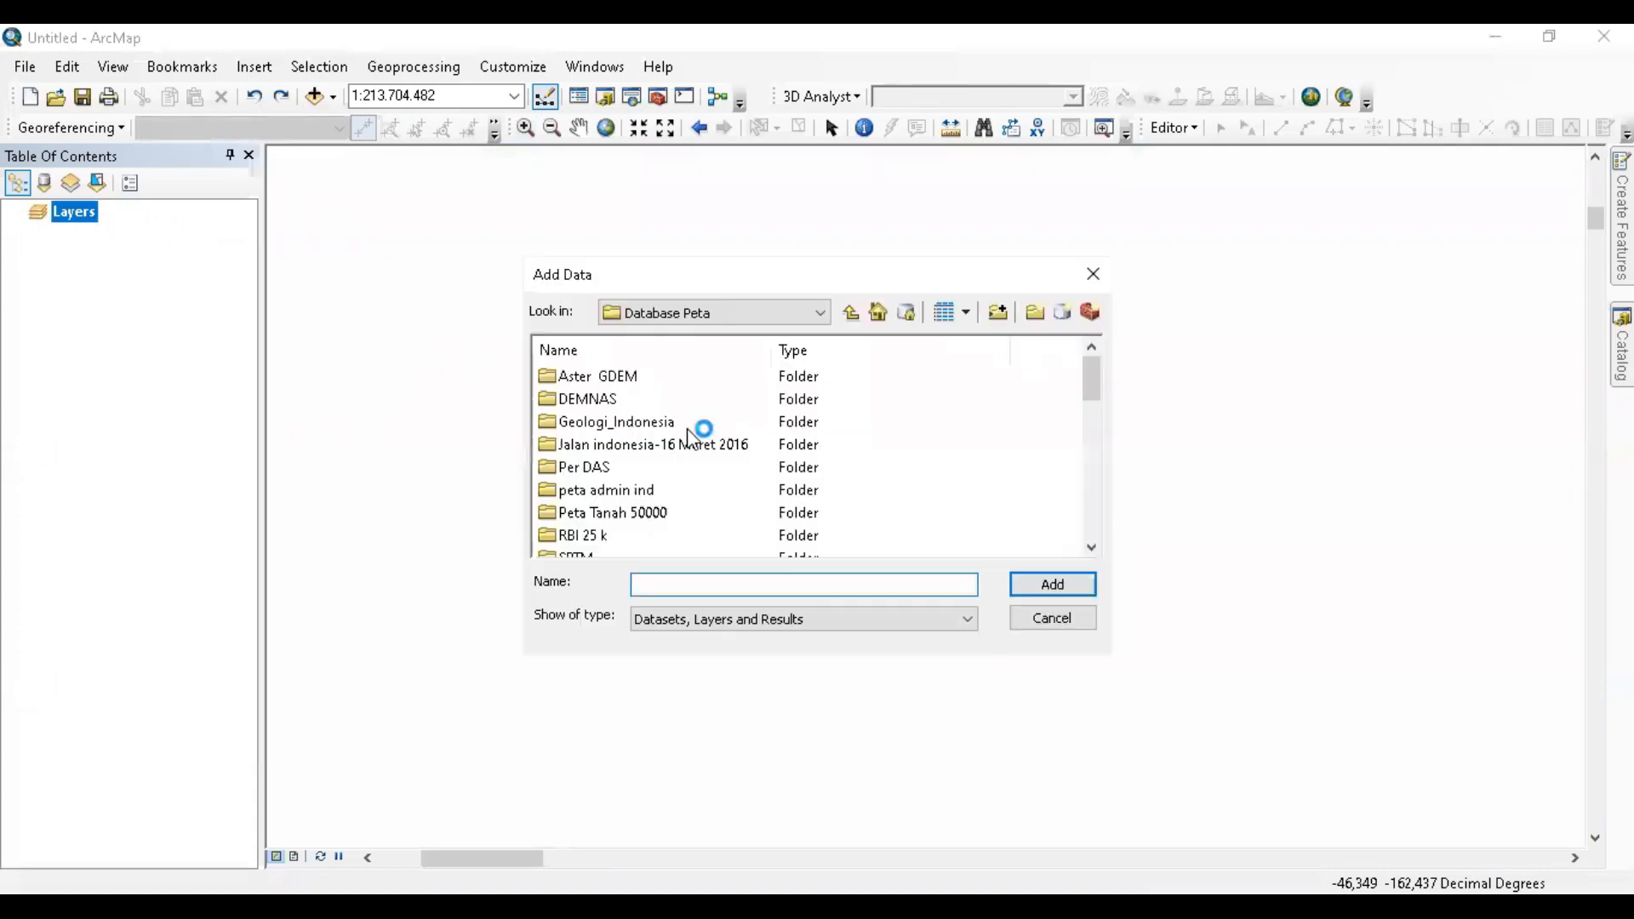
scroll(749, 438, "down", 7)
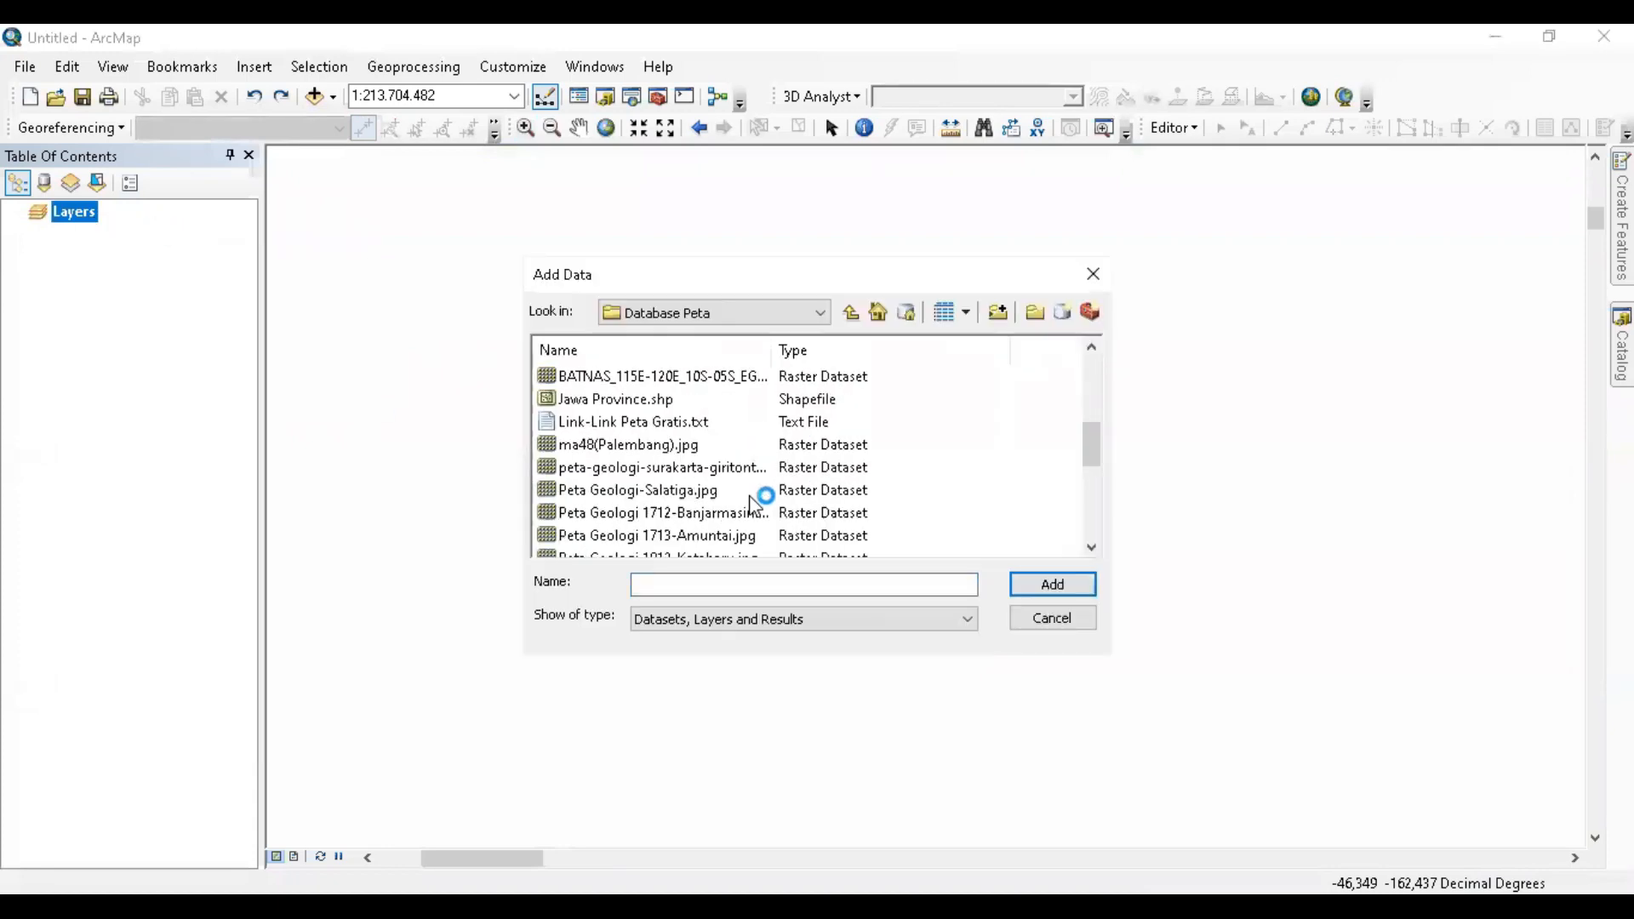
double_click(691, 425)
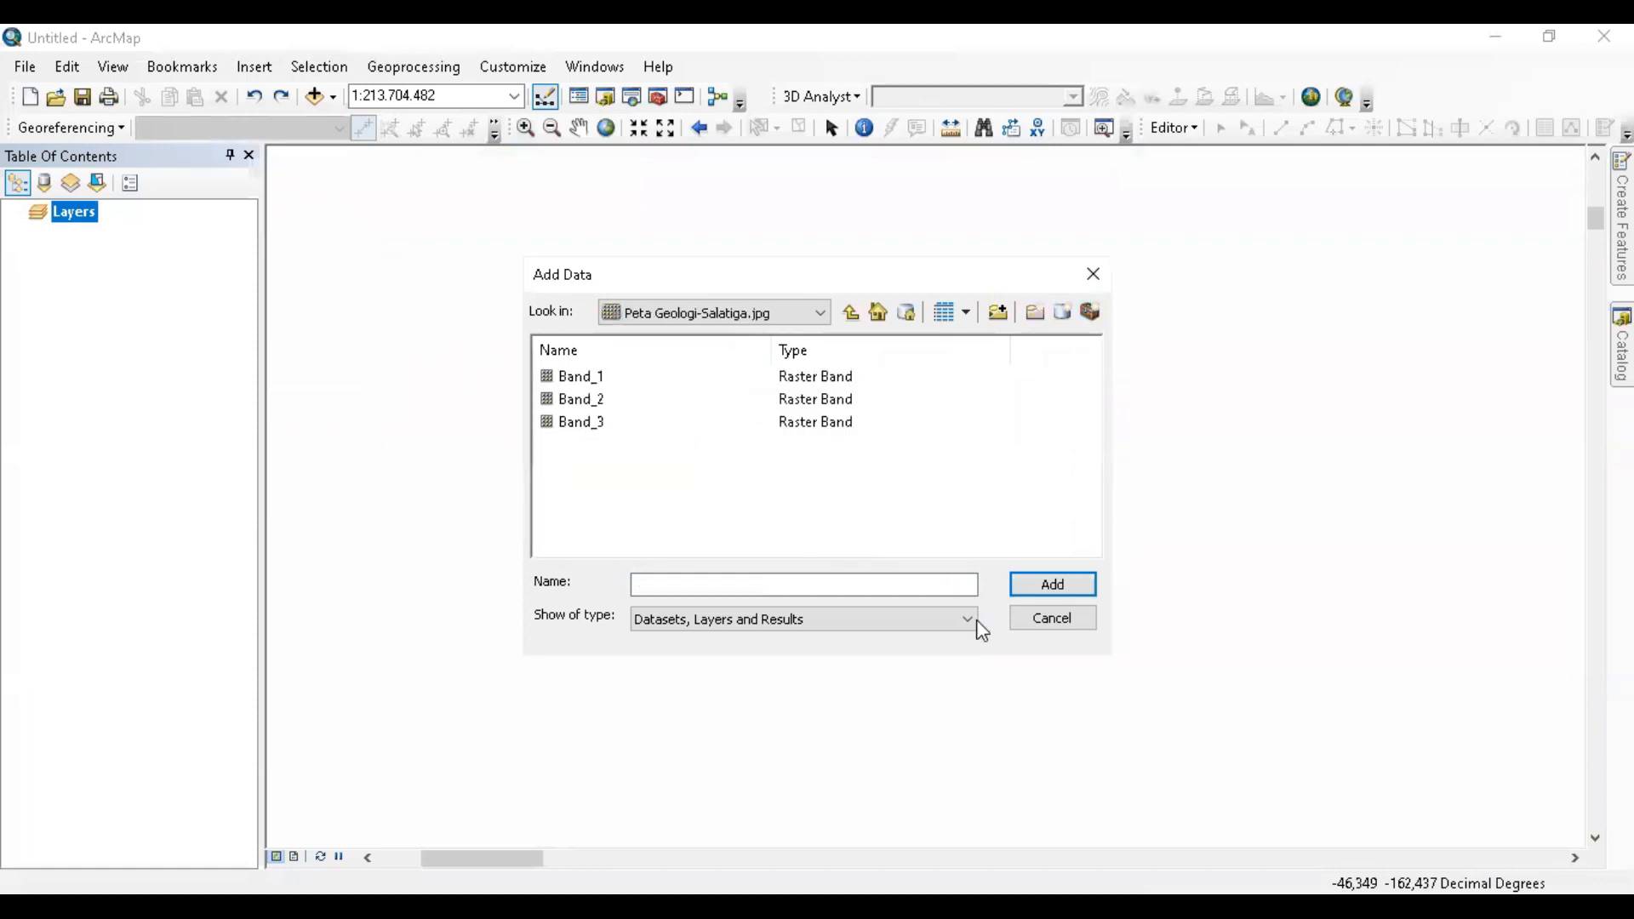
left_click(850, 312)
scroll(639, 493, "down", 7)
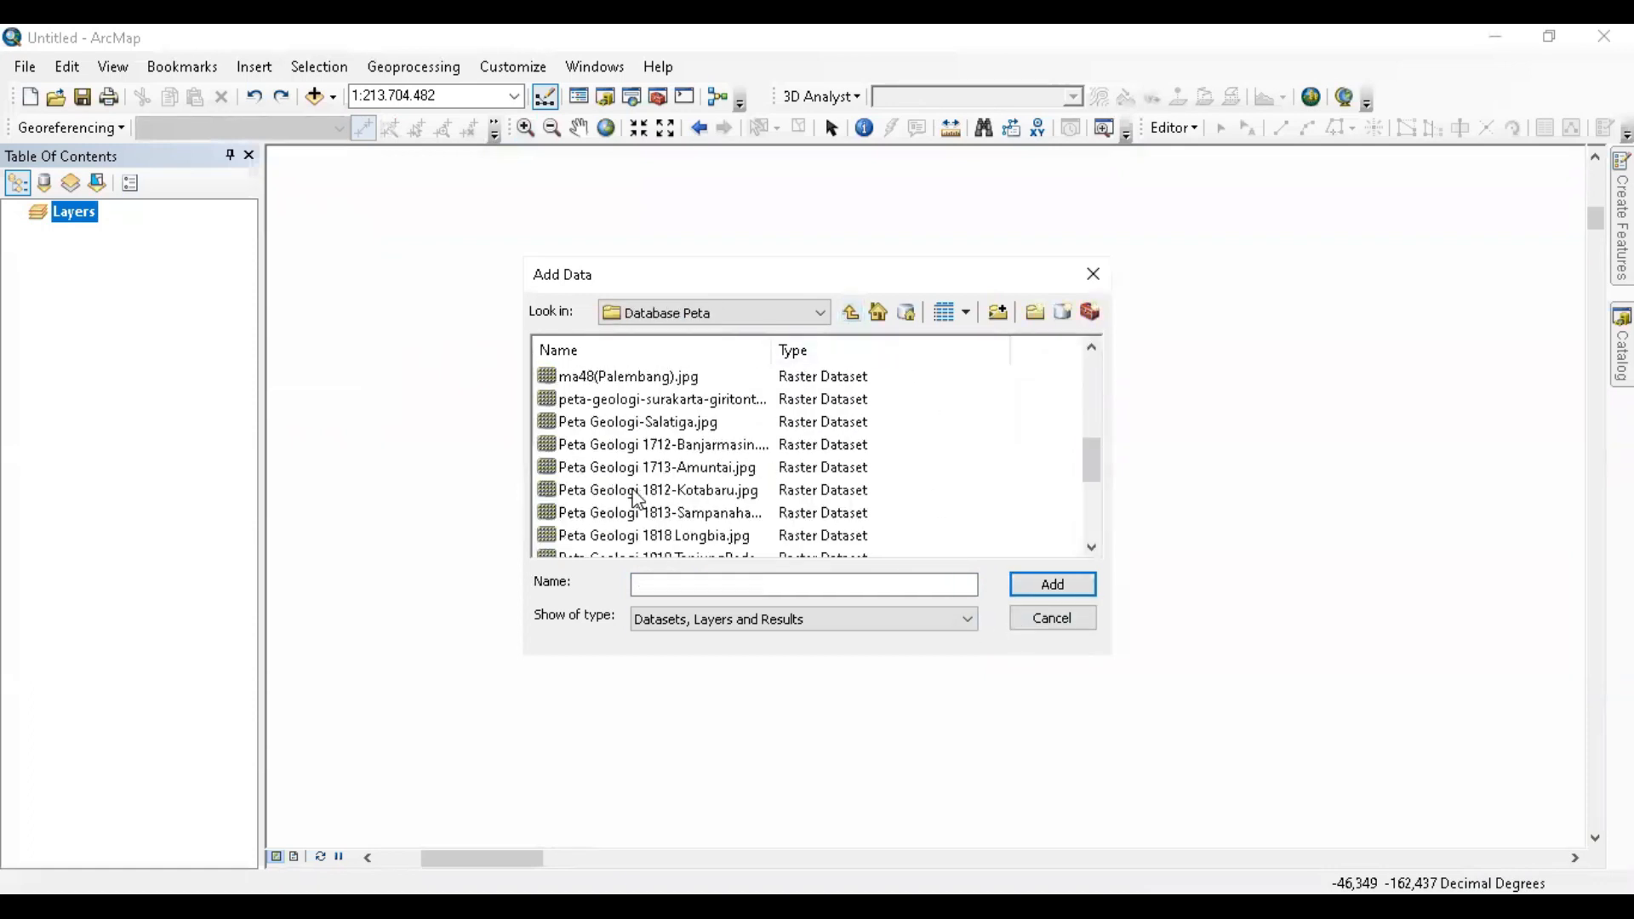
left_click(666, 423)
left_click(1016, 585)
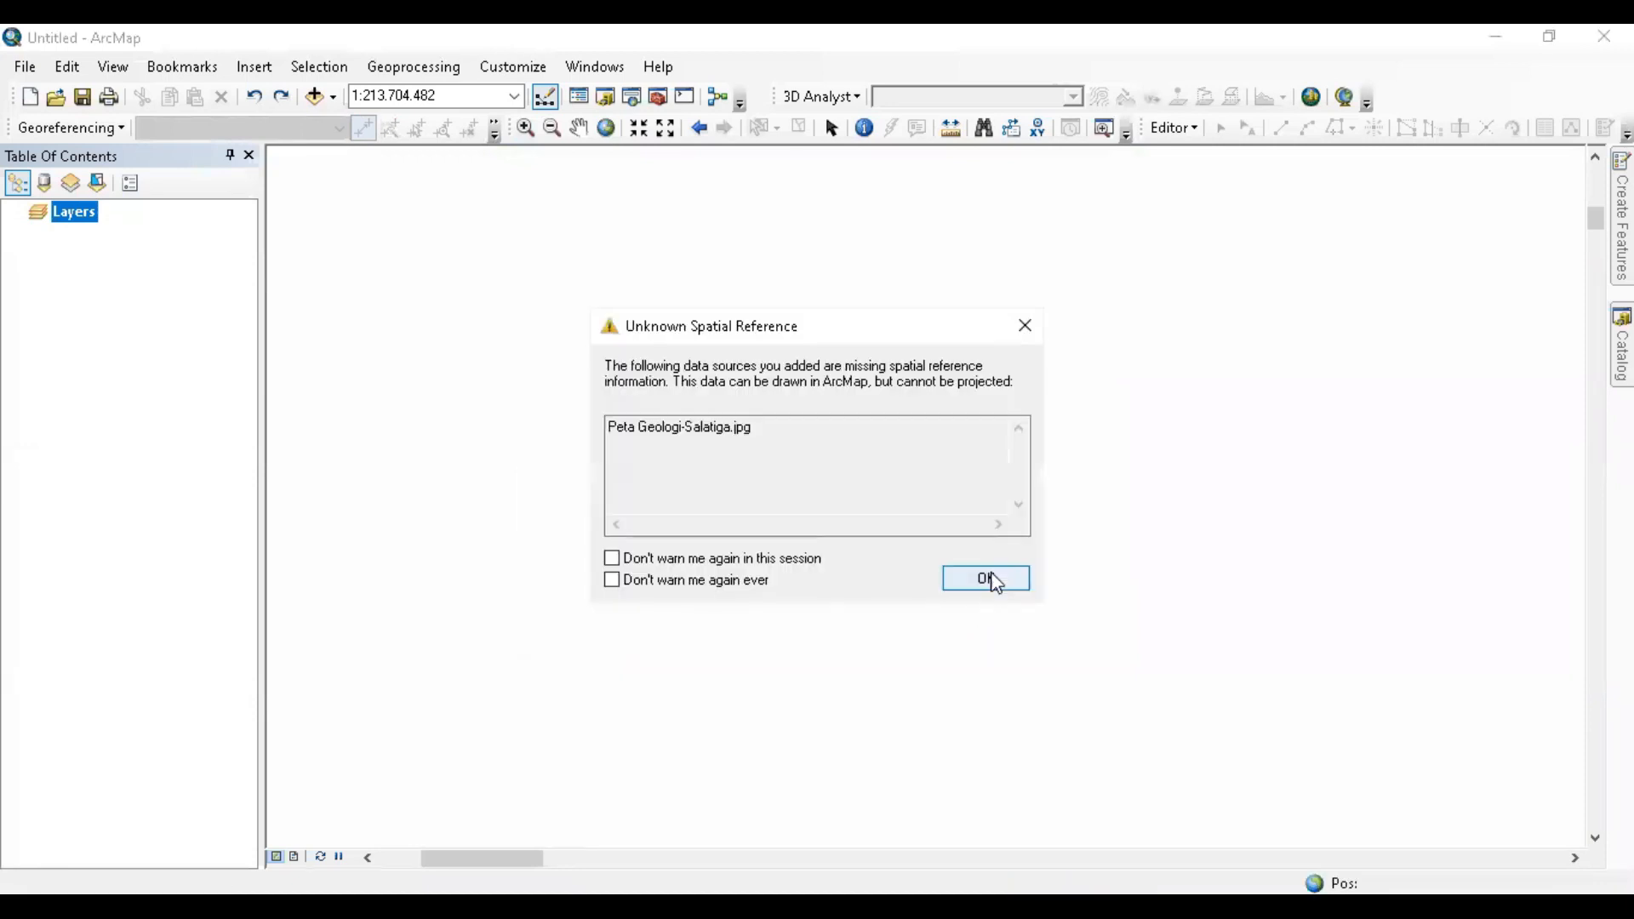
left_click(987, 579)
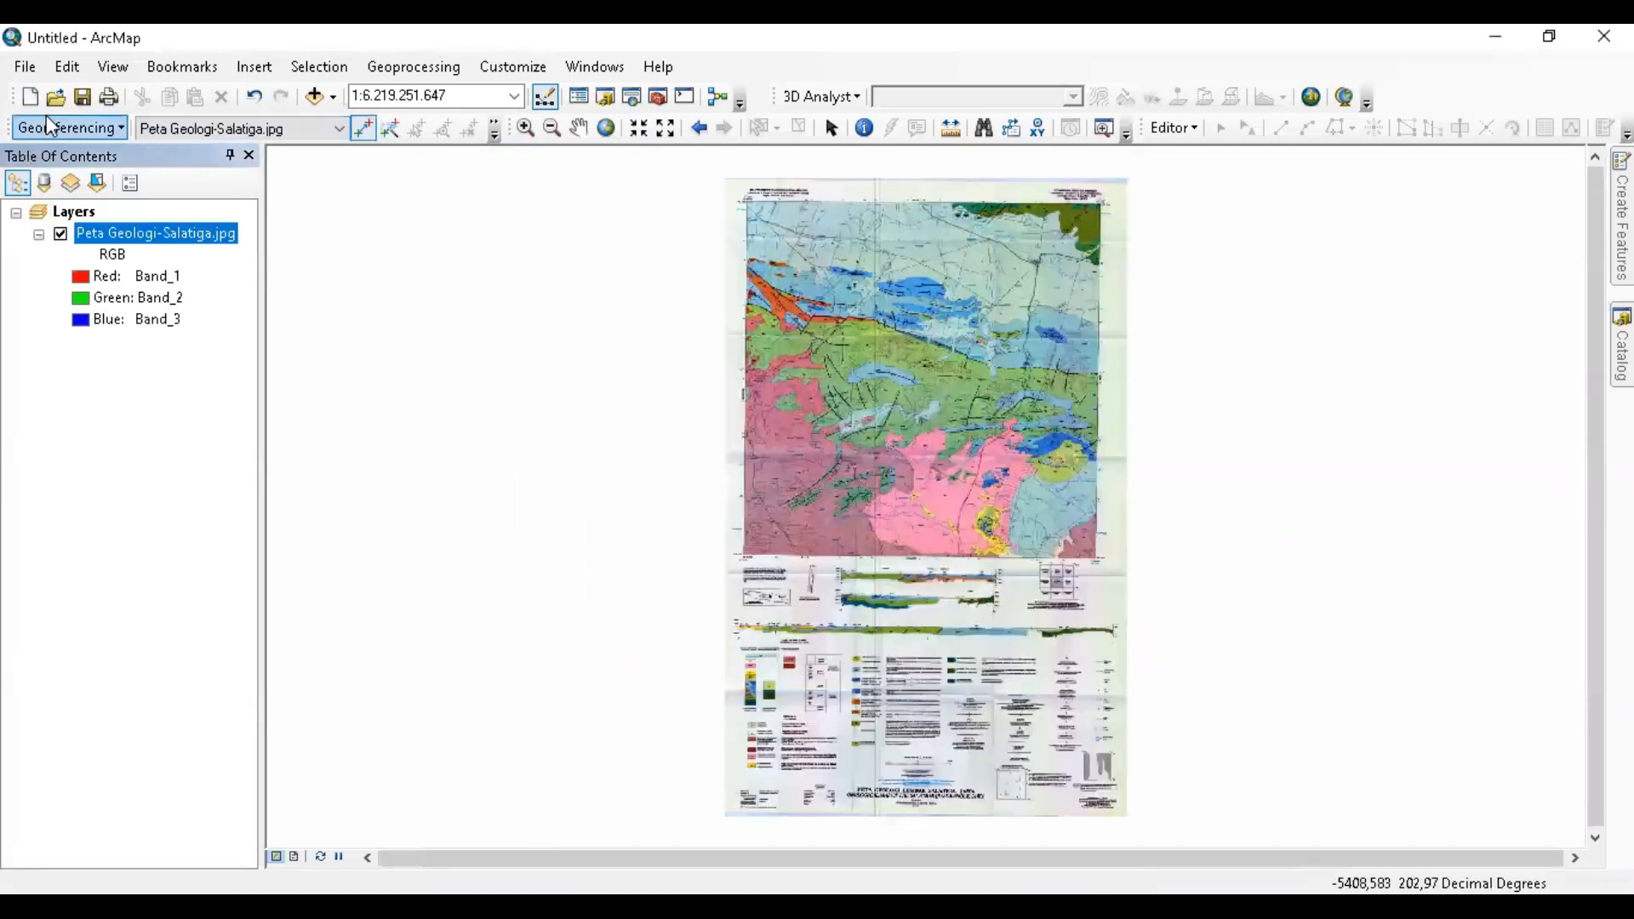
- Place a control point on the map frame's upper-left corner and link it to an arbitrary spot in the blank area beside the sheet
left_click(525, 127)
left_click_drag(703, 170, 838, 277)
left_click_drag(638, 254, 860, 500)
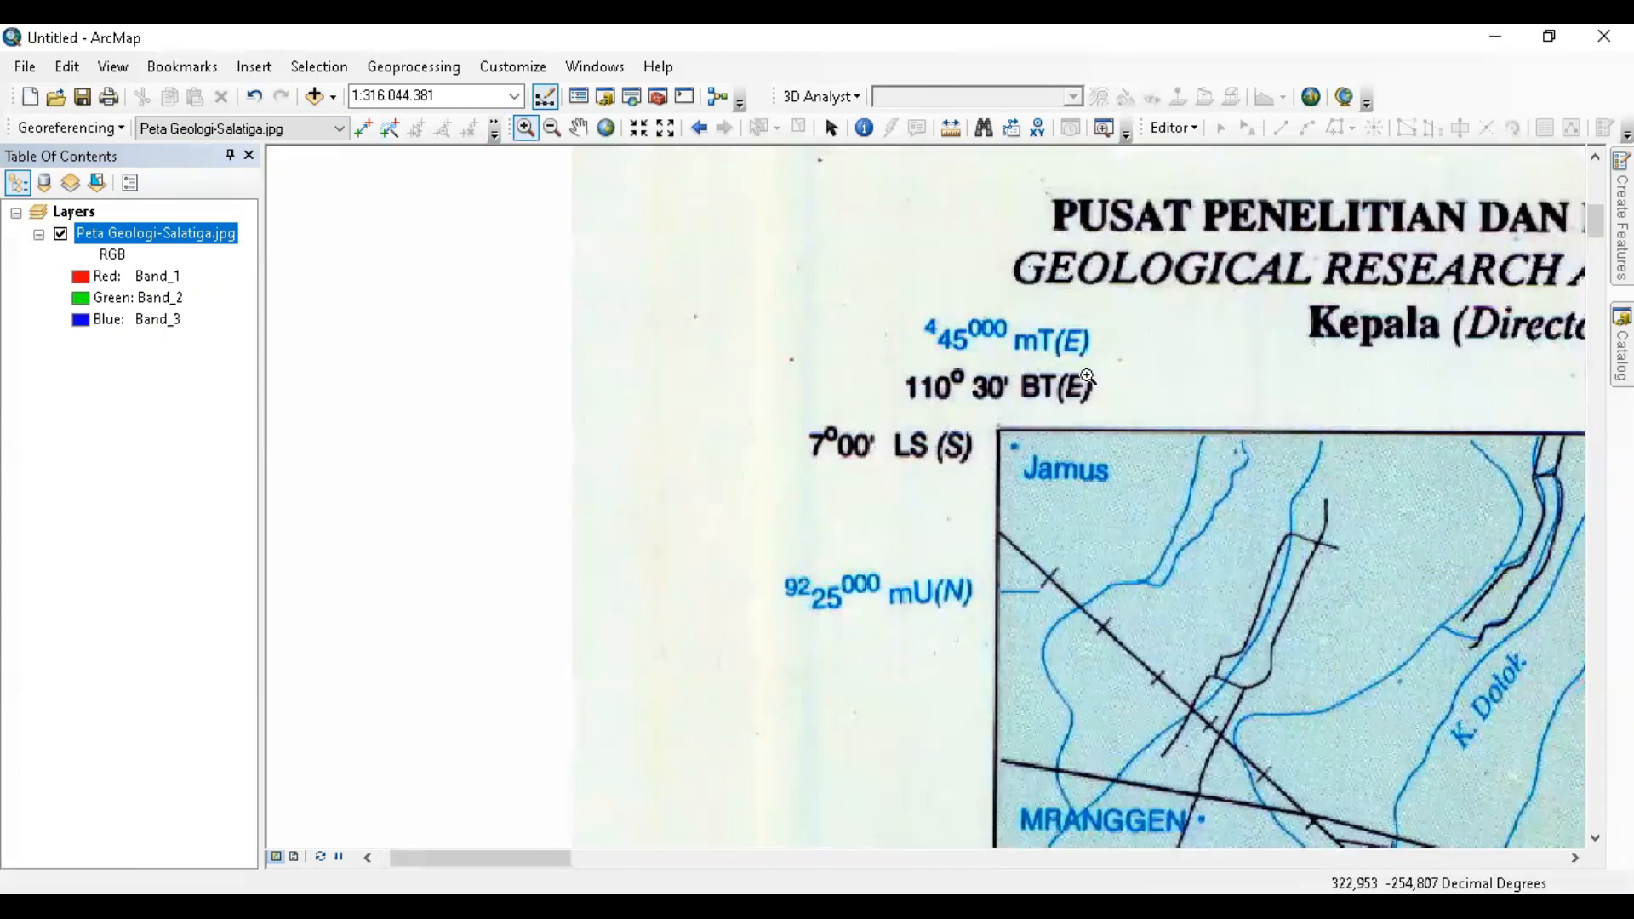
left_click(363, 128)
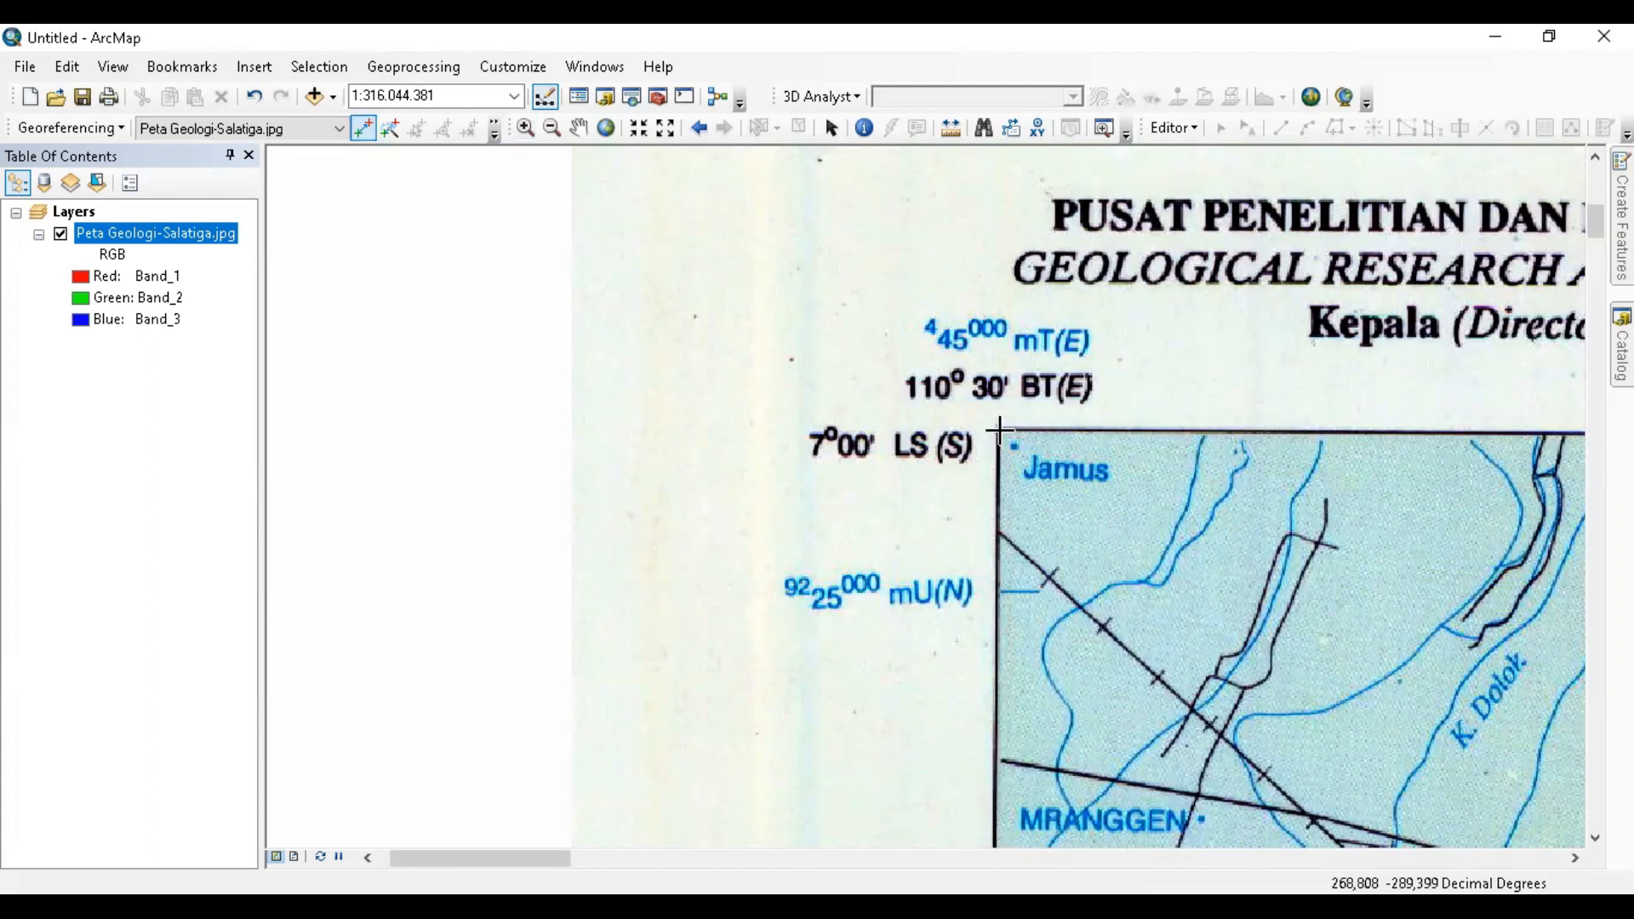
left_click(999, 431)
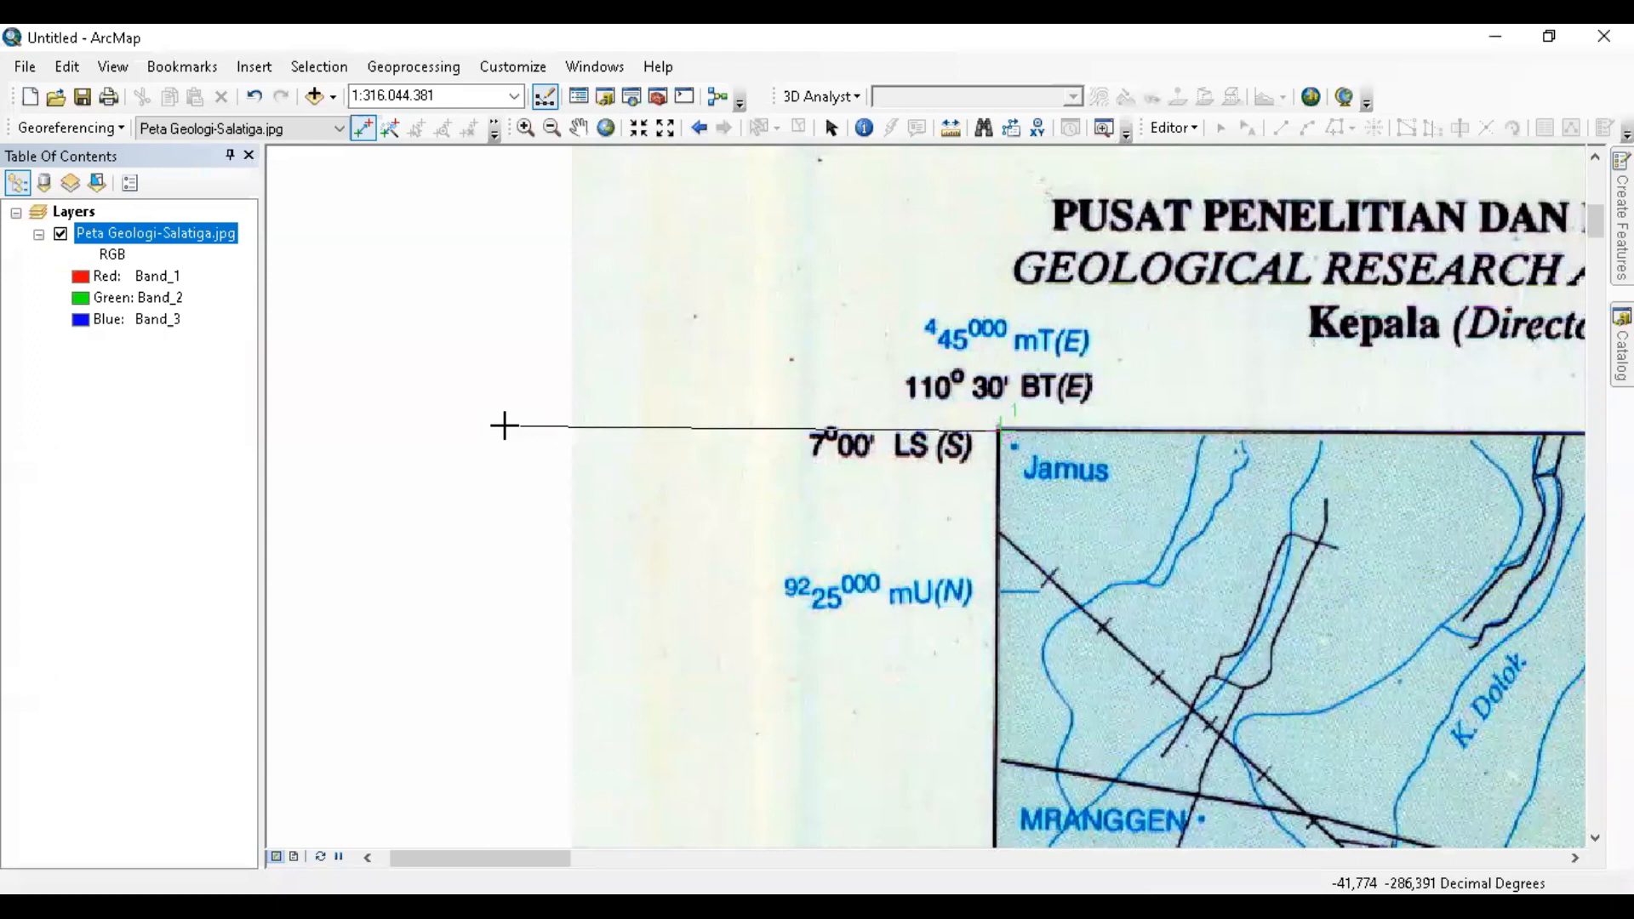
left_click(504, 426)
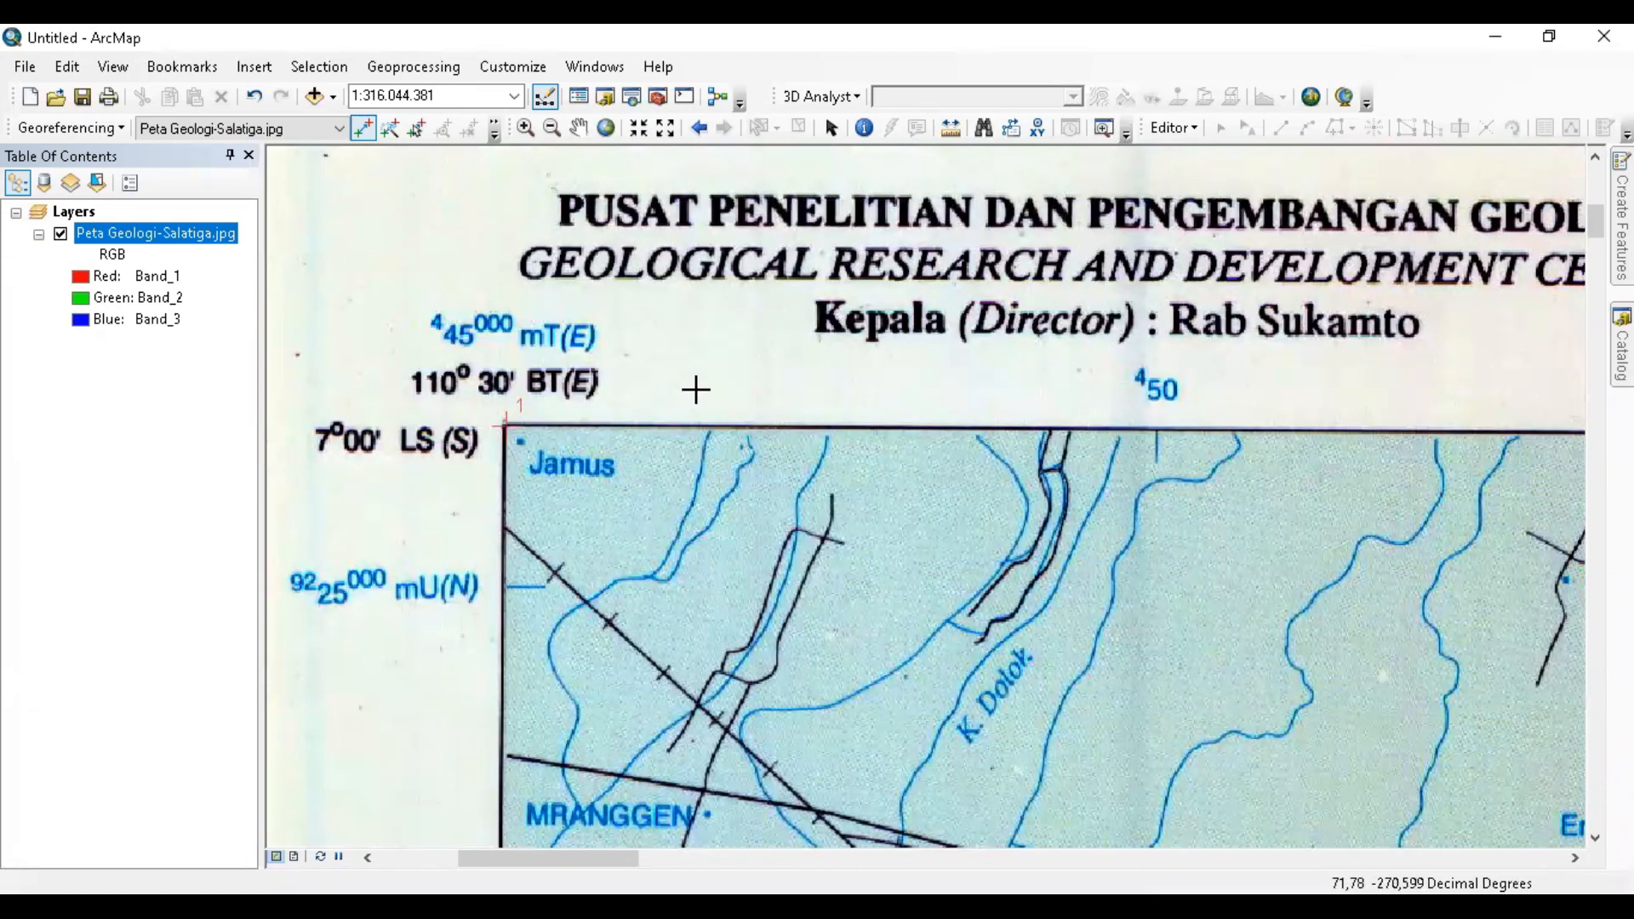
- Move the Georeferencing toolbar to its own row below the other toolbars and open the link table
left_click_drag(715, 386, 1208, 369)
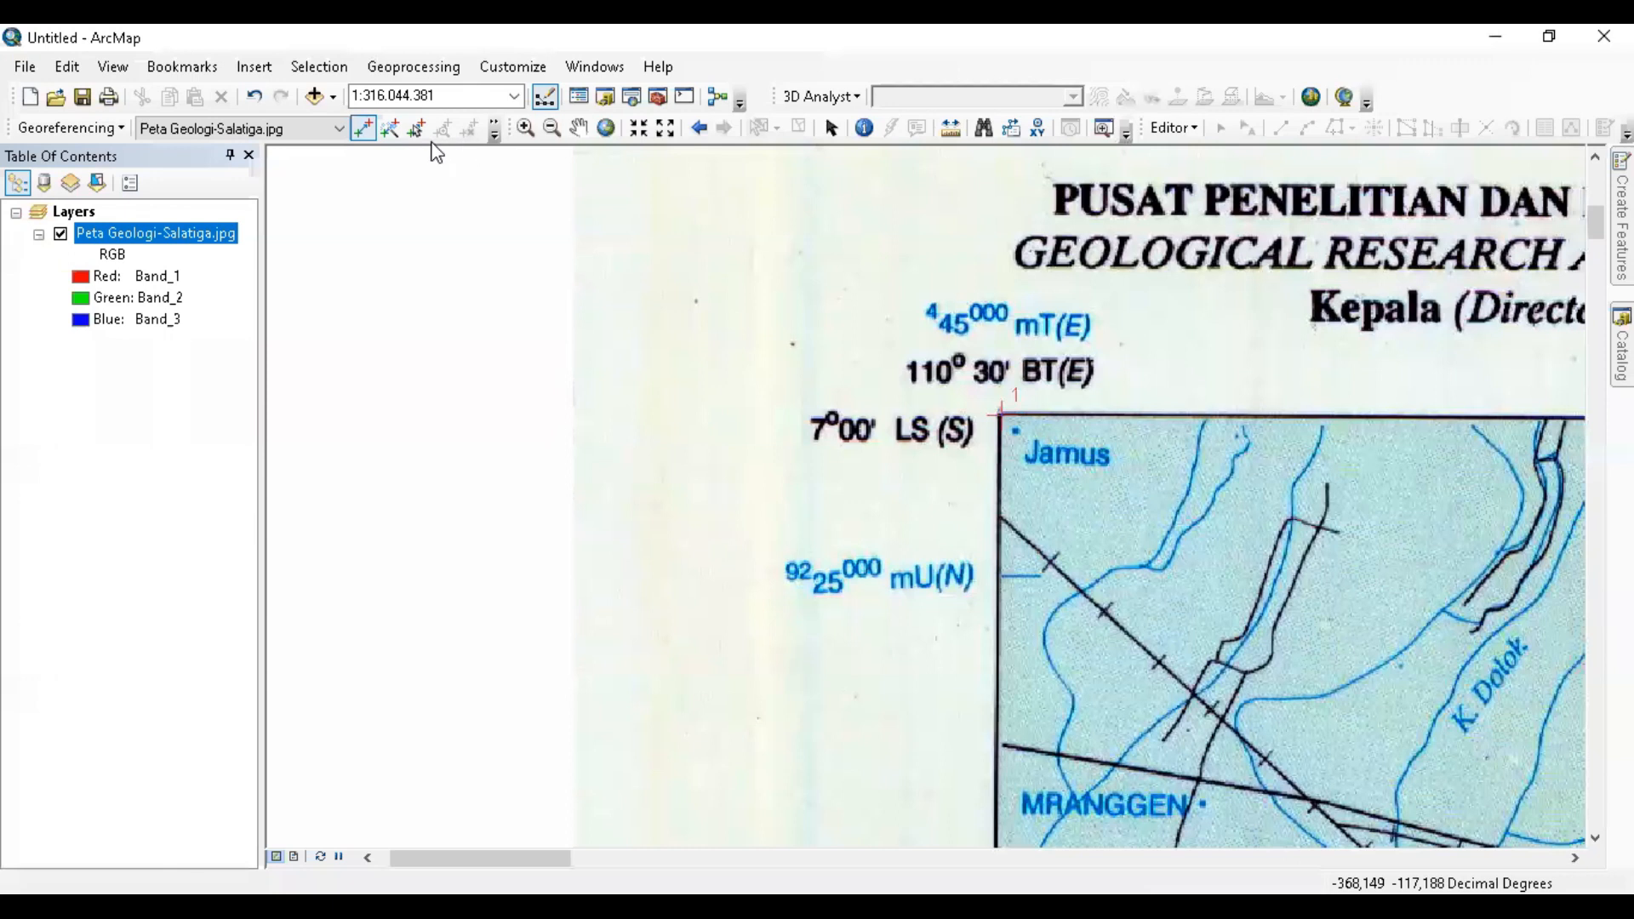
left_click(494, 129)
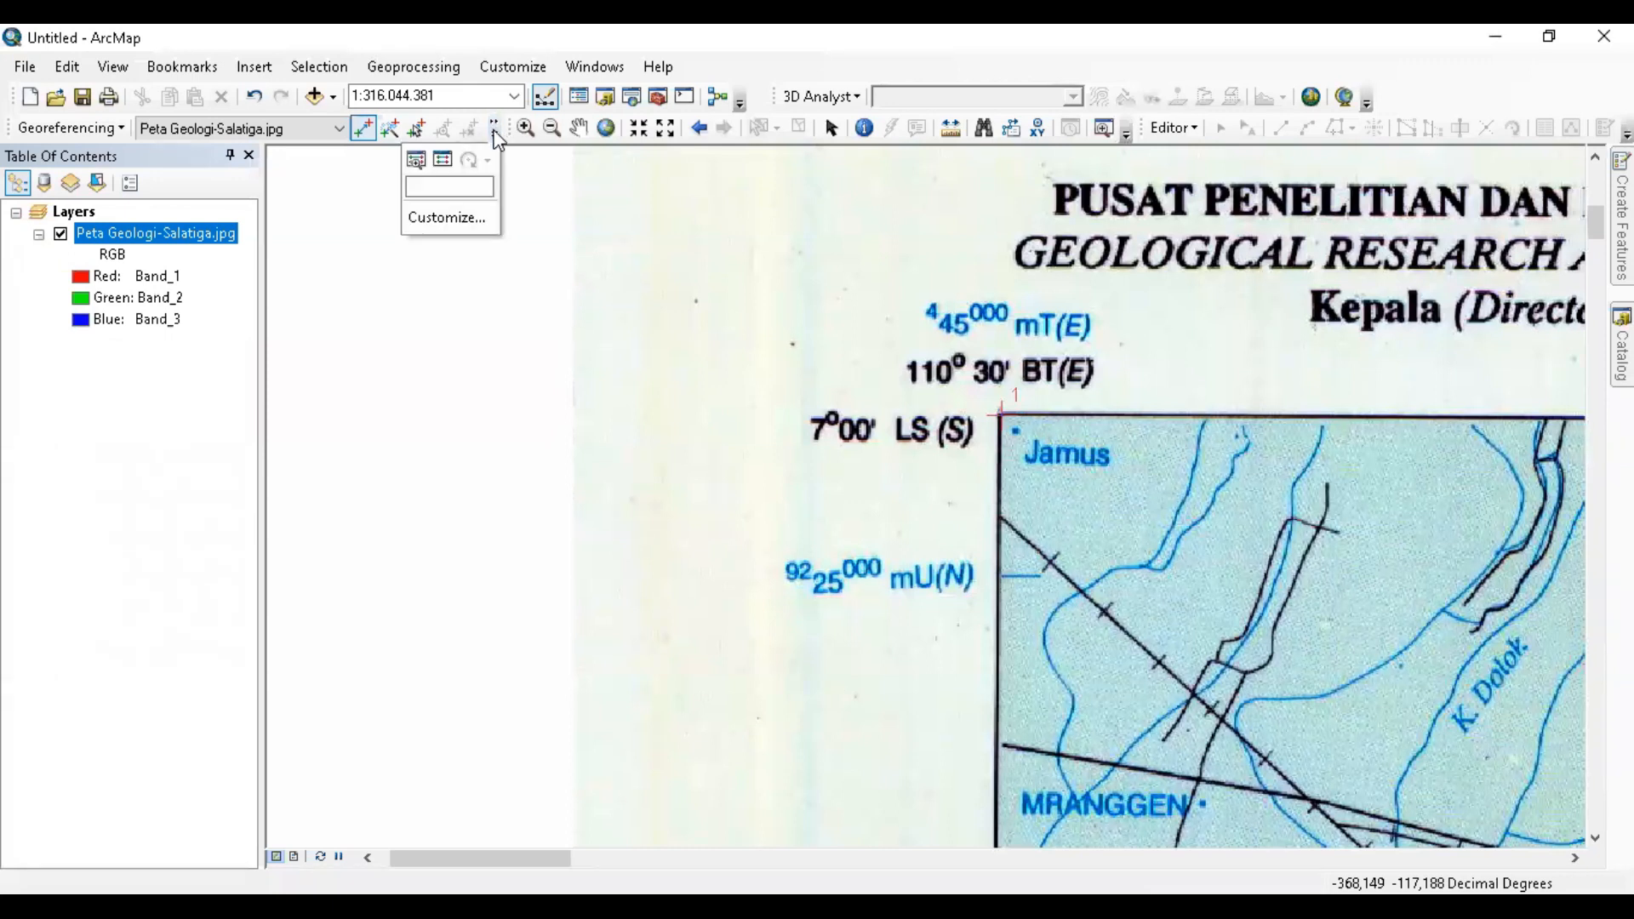
left_click_drag(25, 153, 276, 182)
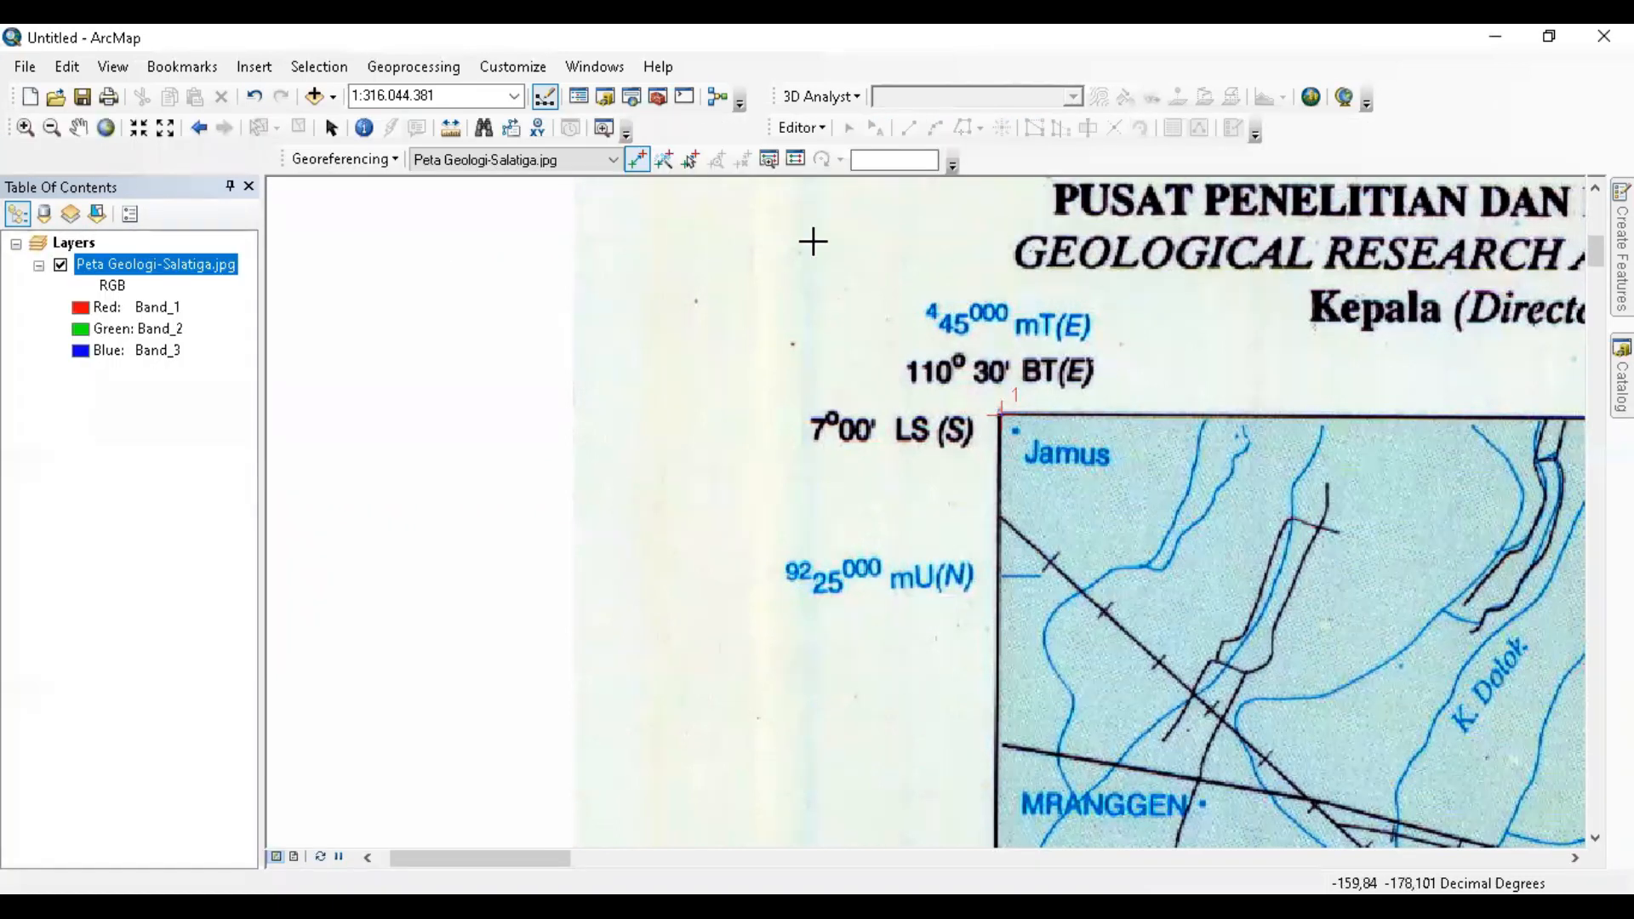
left_click(797, 161)
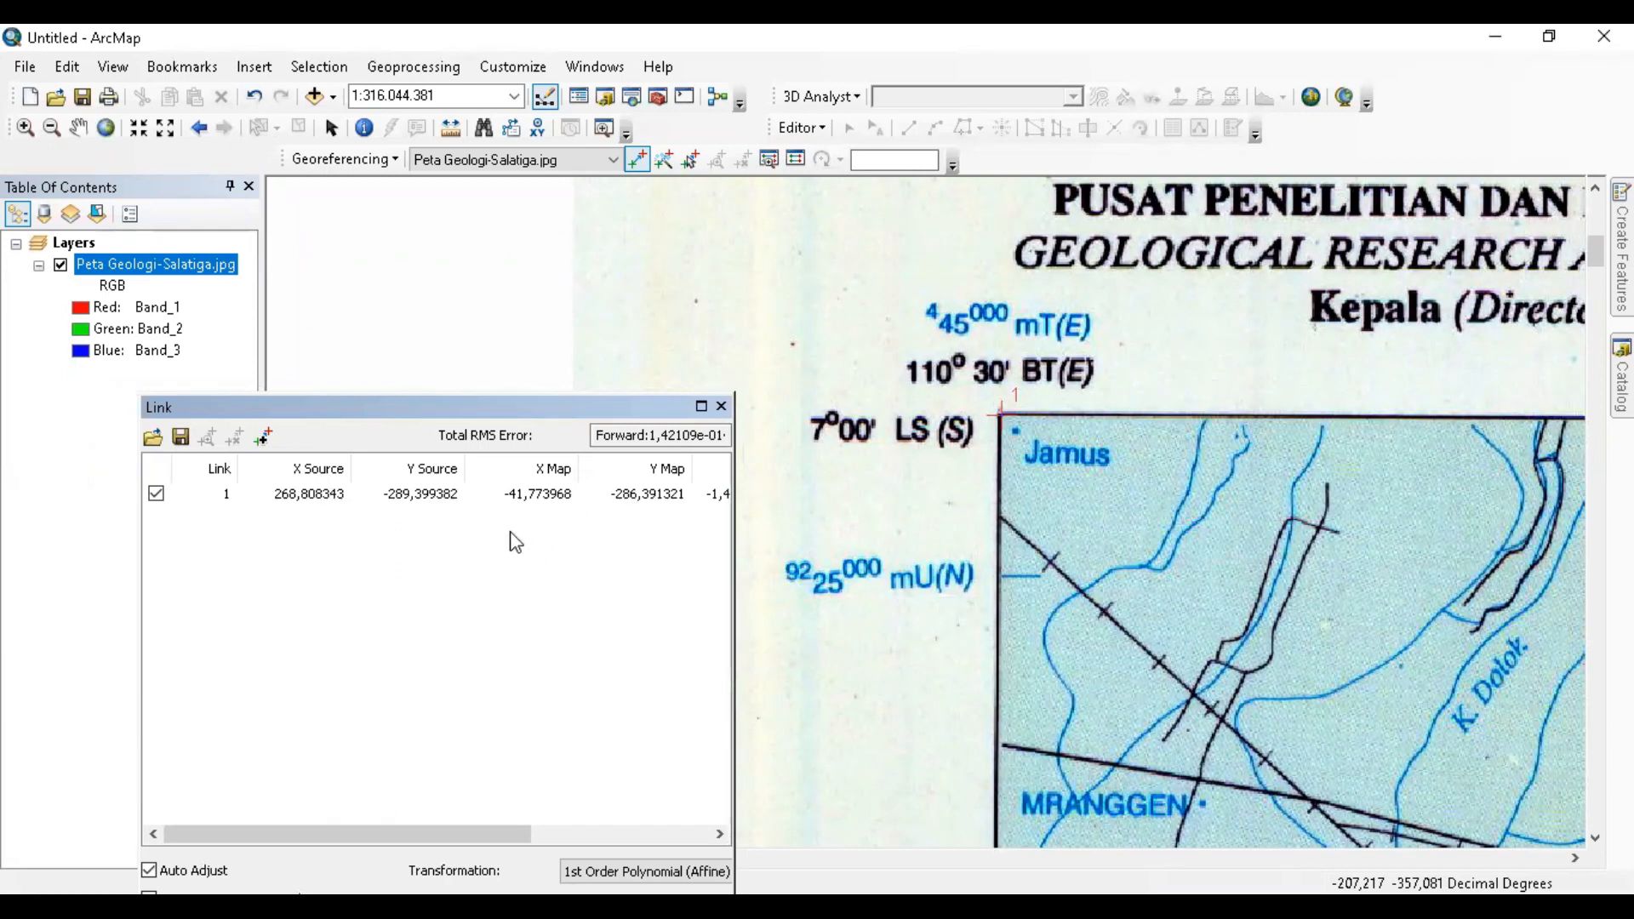
- Set the Y Map value of control point 1 to -7 for the corner's 7°00' south latitude
left_click(328, 492)
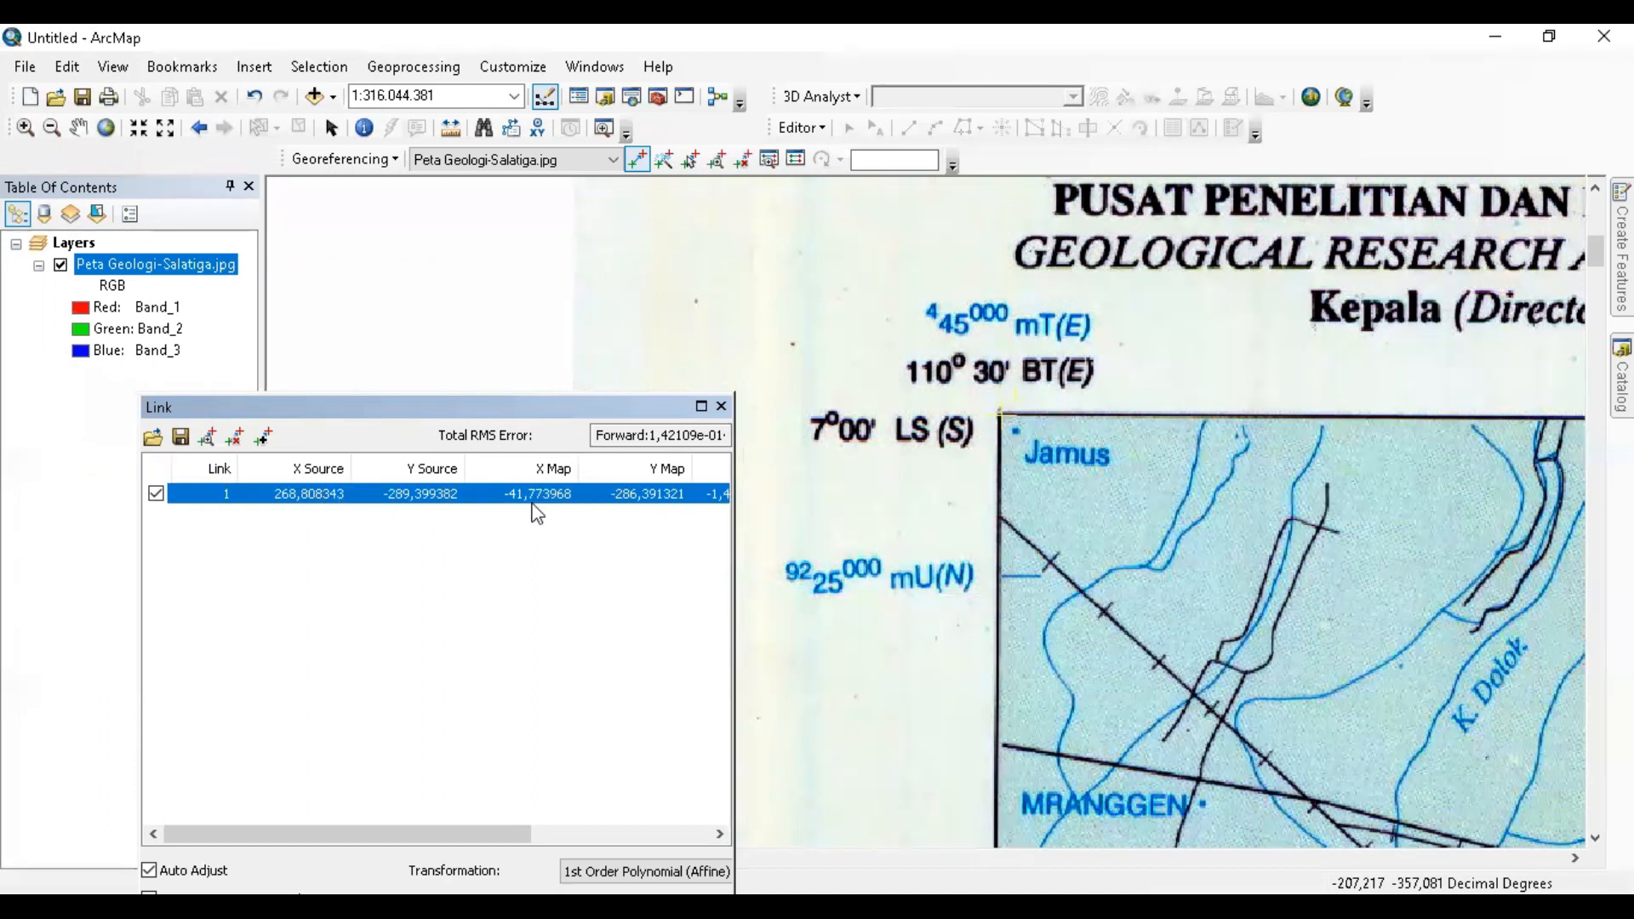
left_click(531, 509)
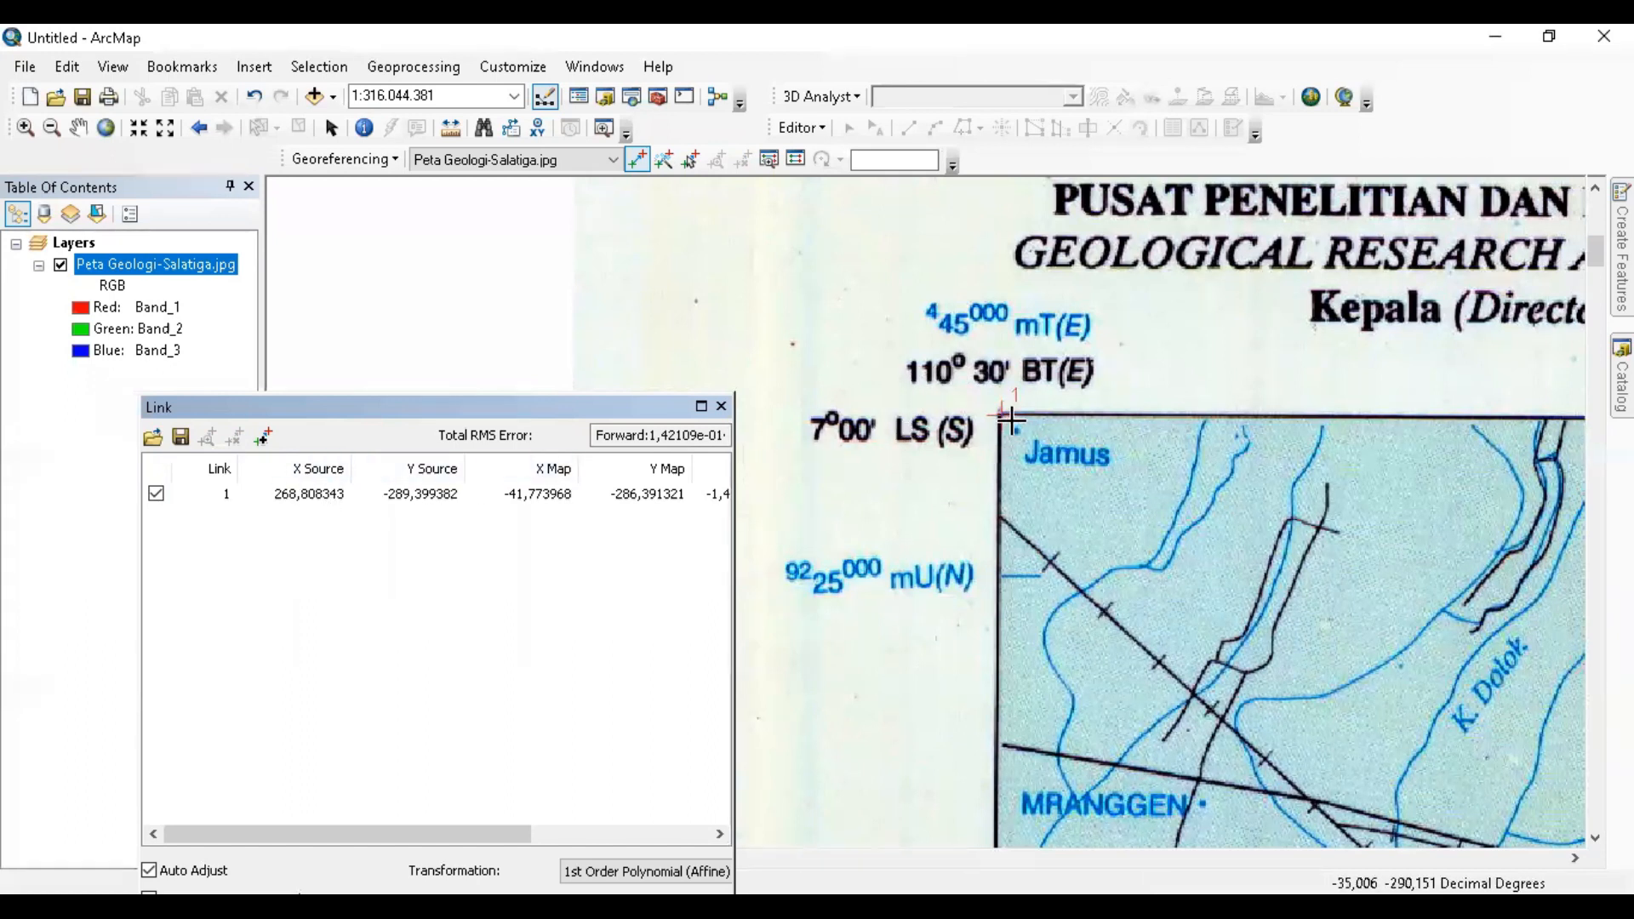
left_click(308, 502)
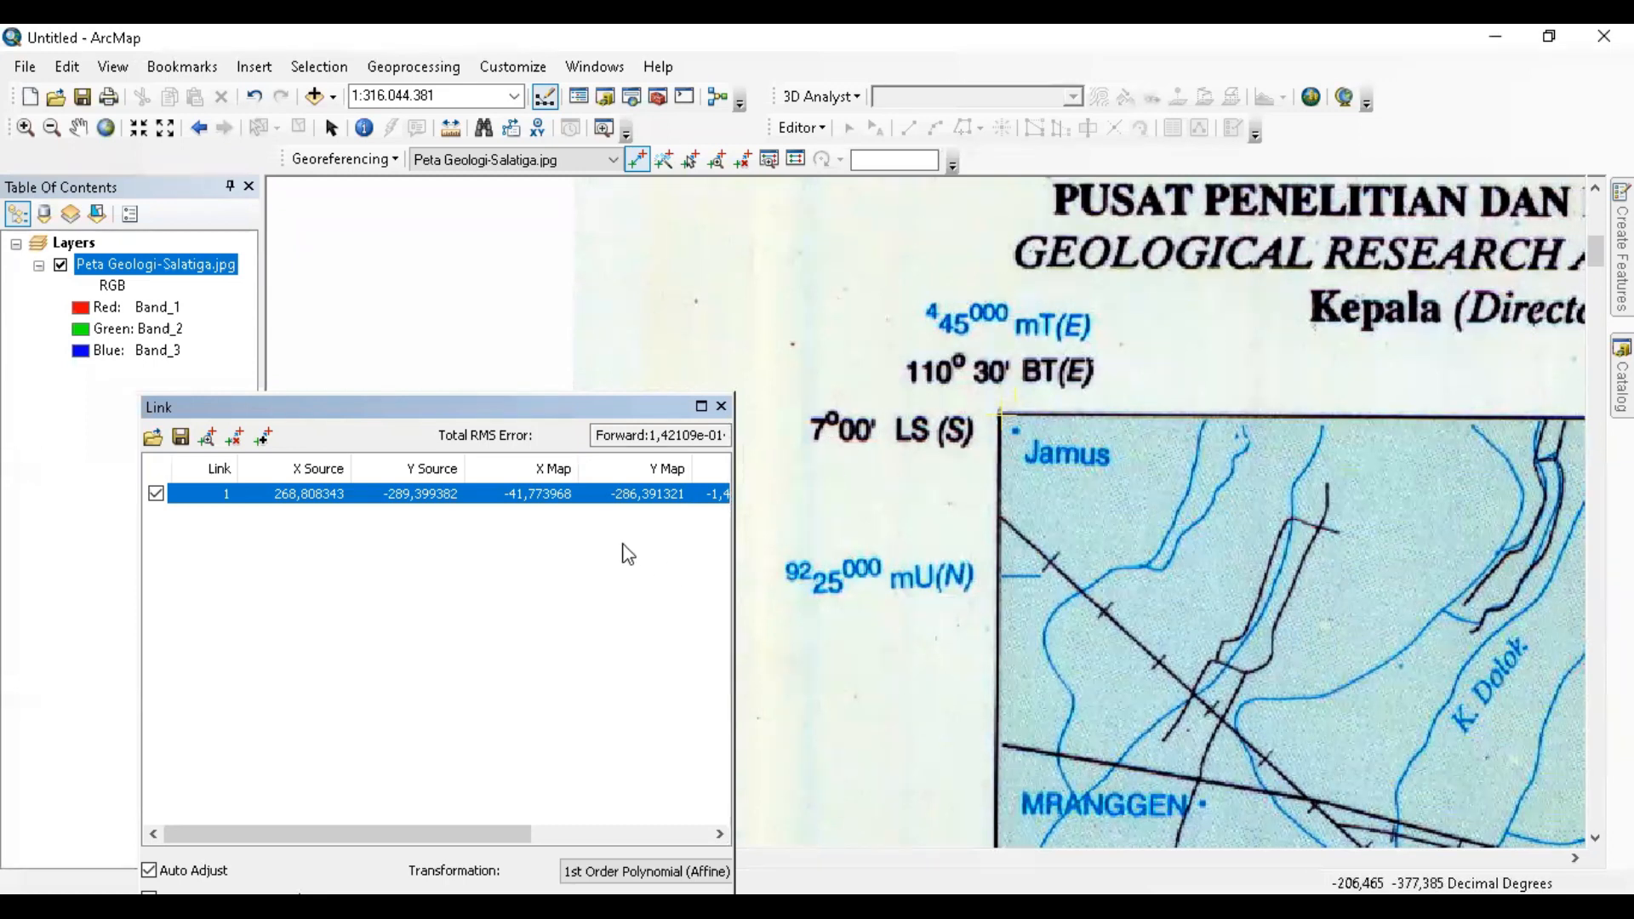
double_click(653, 494)
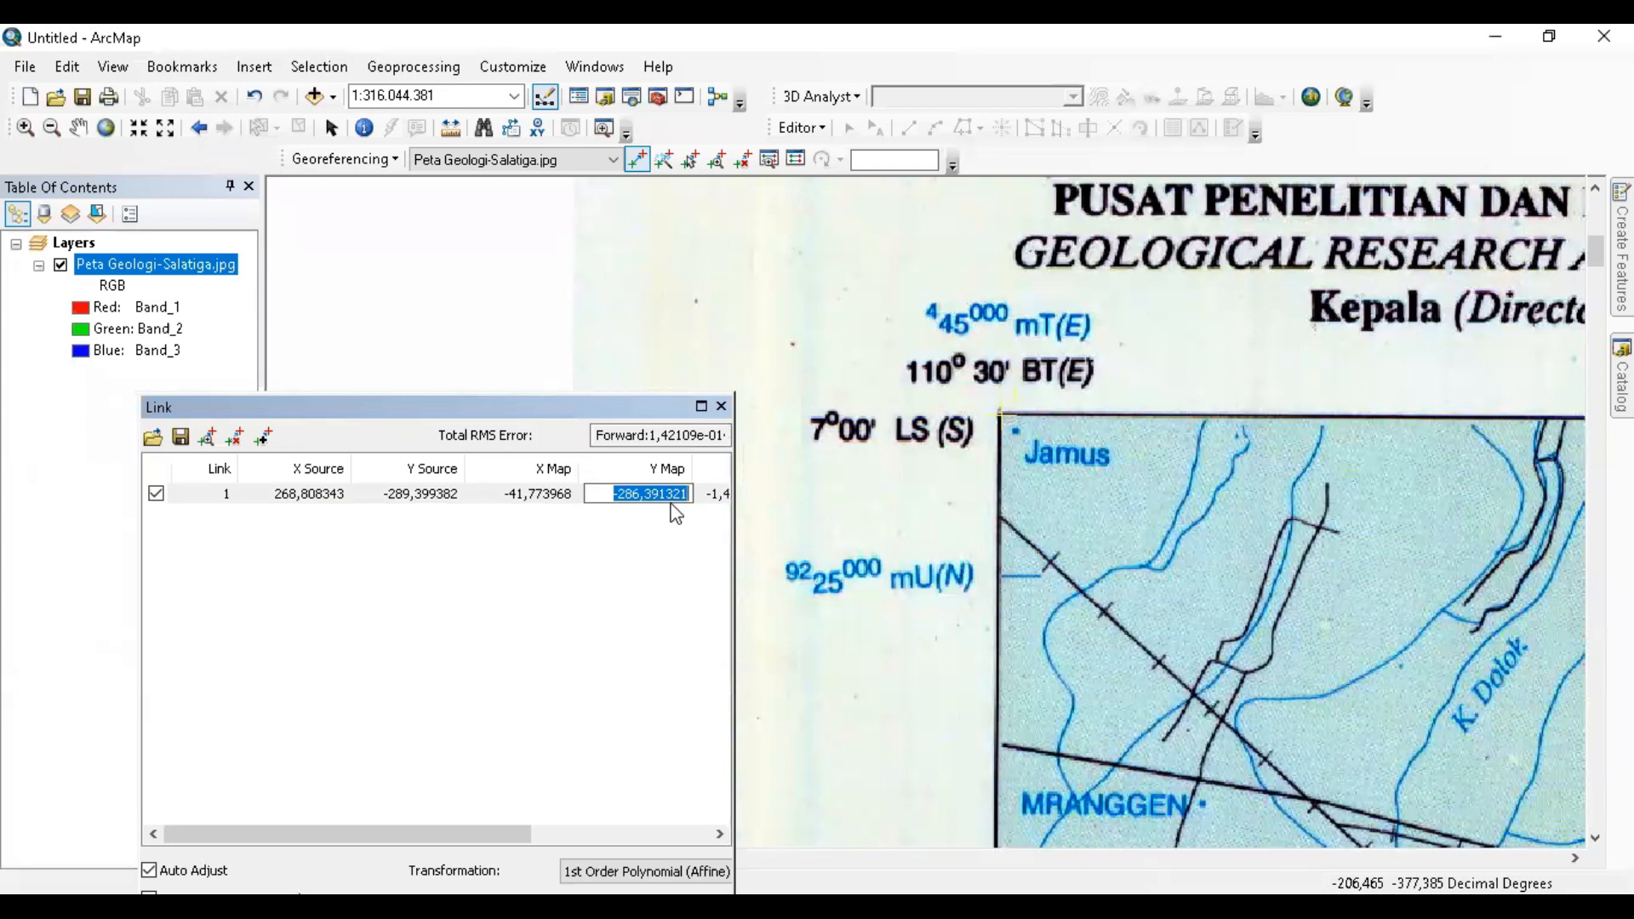
type("7")
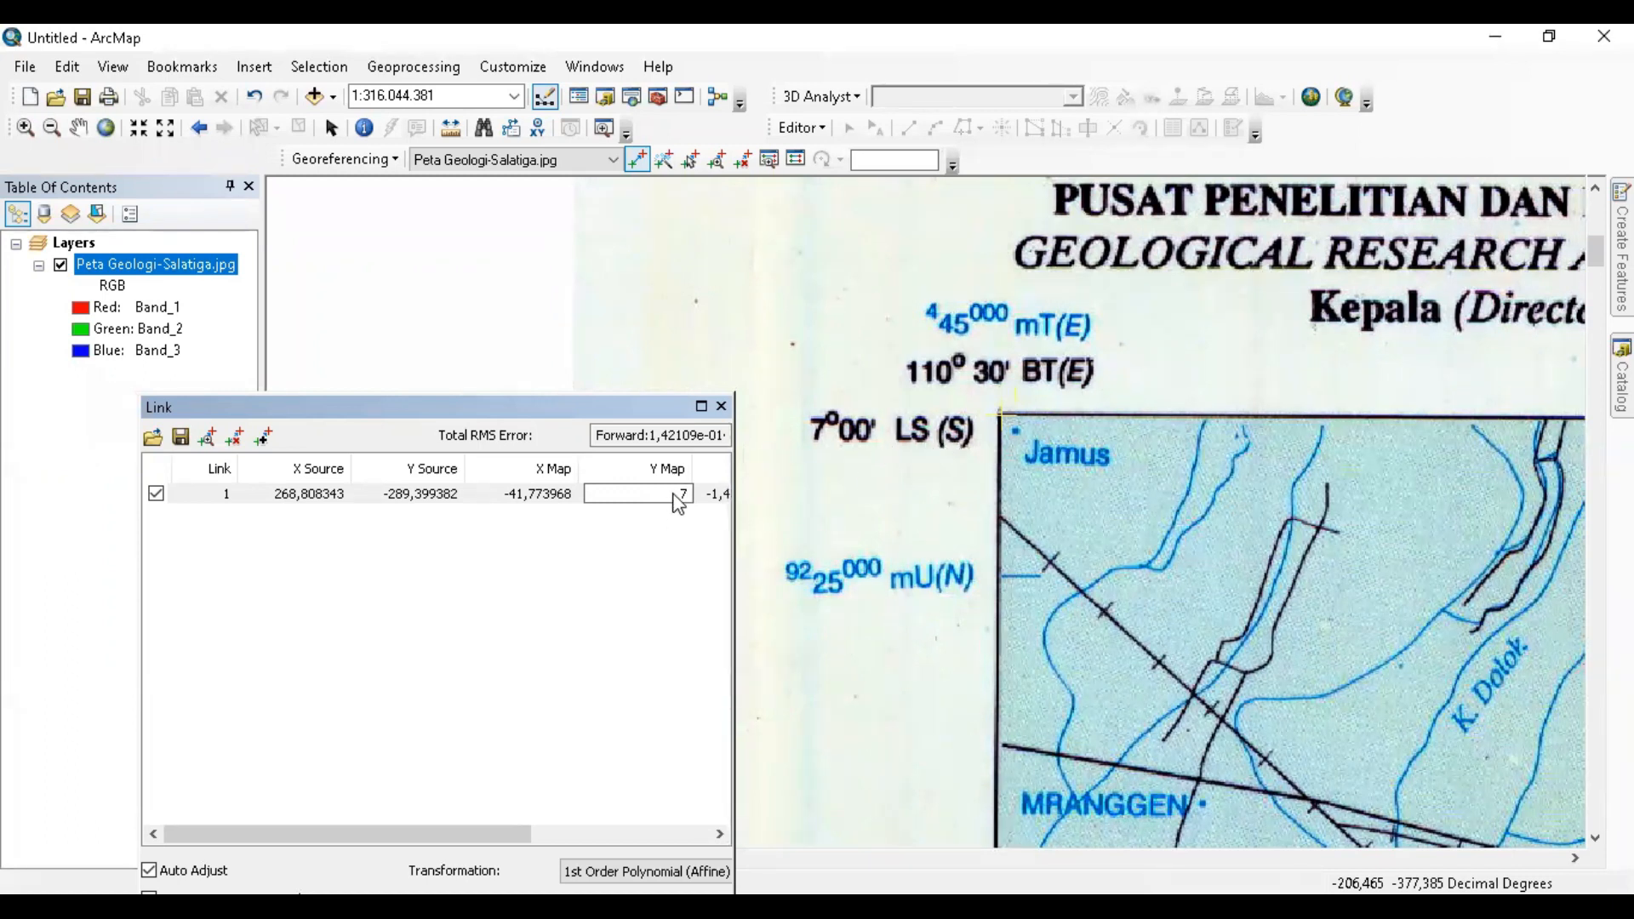
type("-")
key("Return")
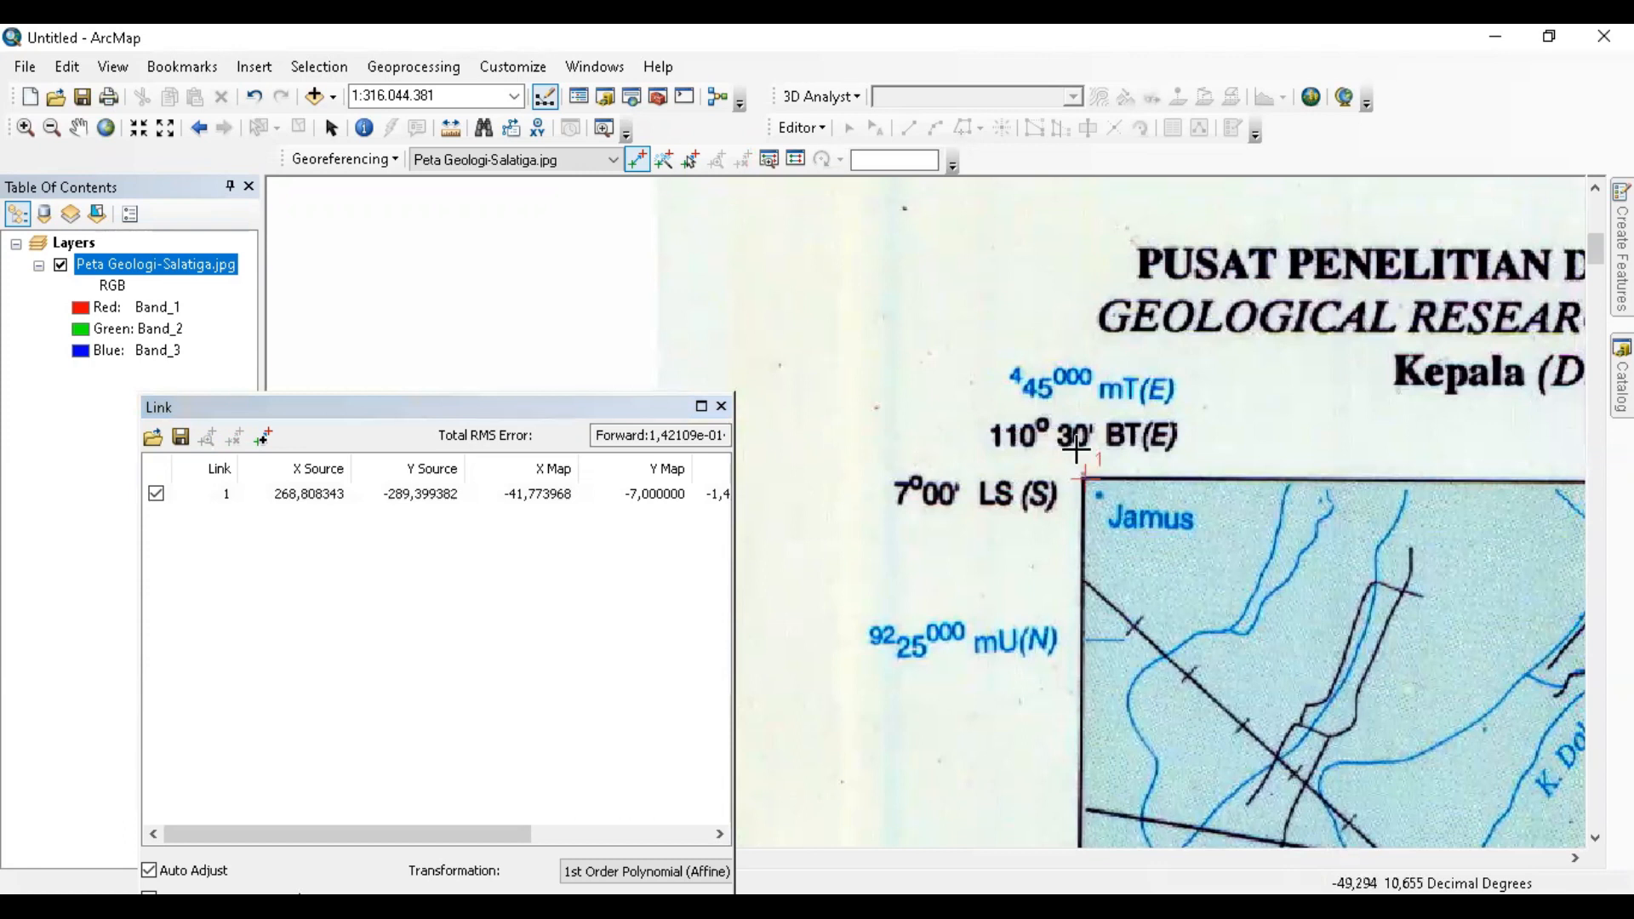
- Set the X Map value of control point 1 to 110,5 for the 110°30' east longitude and close the link table
double_click(523, 500)
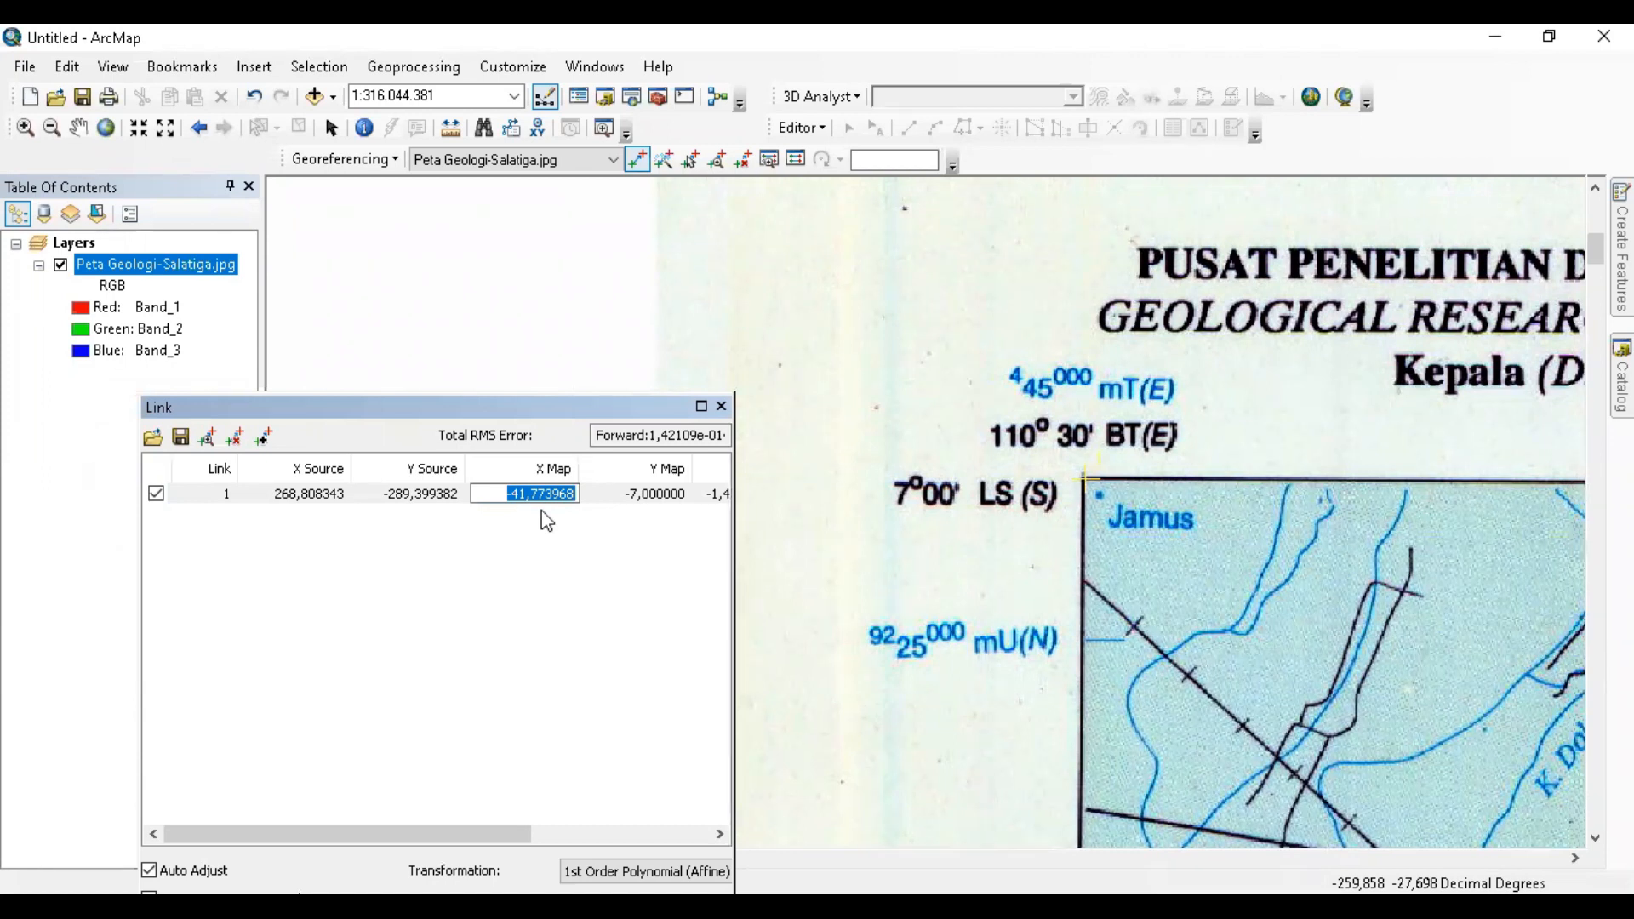
type("110,")
type("5")
key("Return")
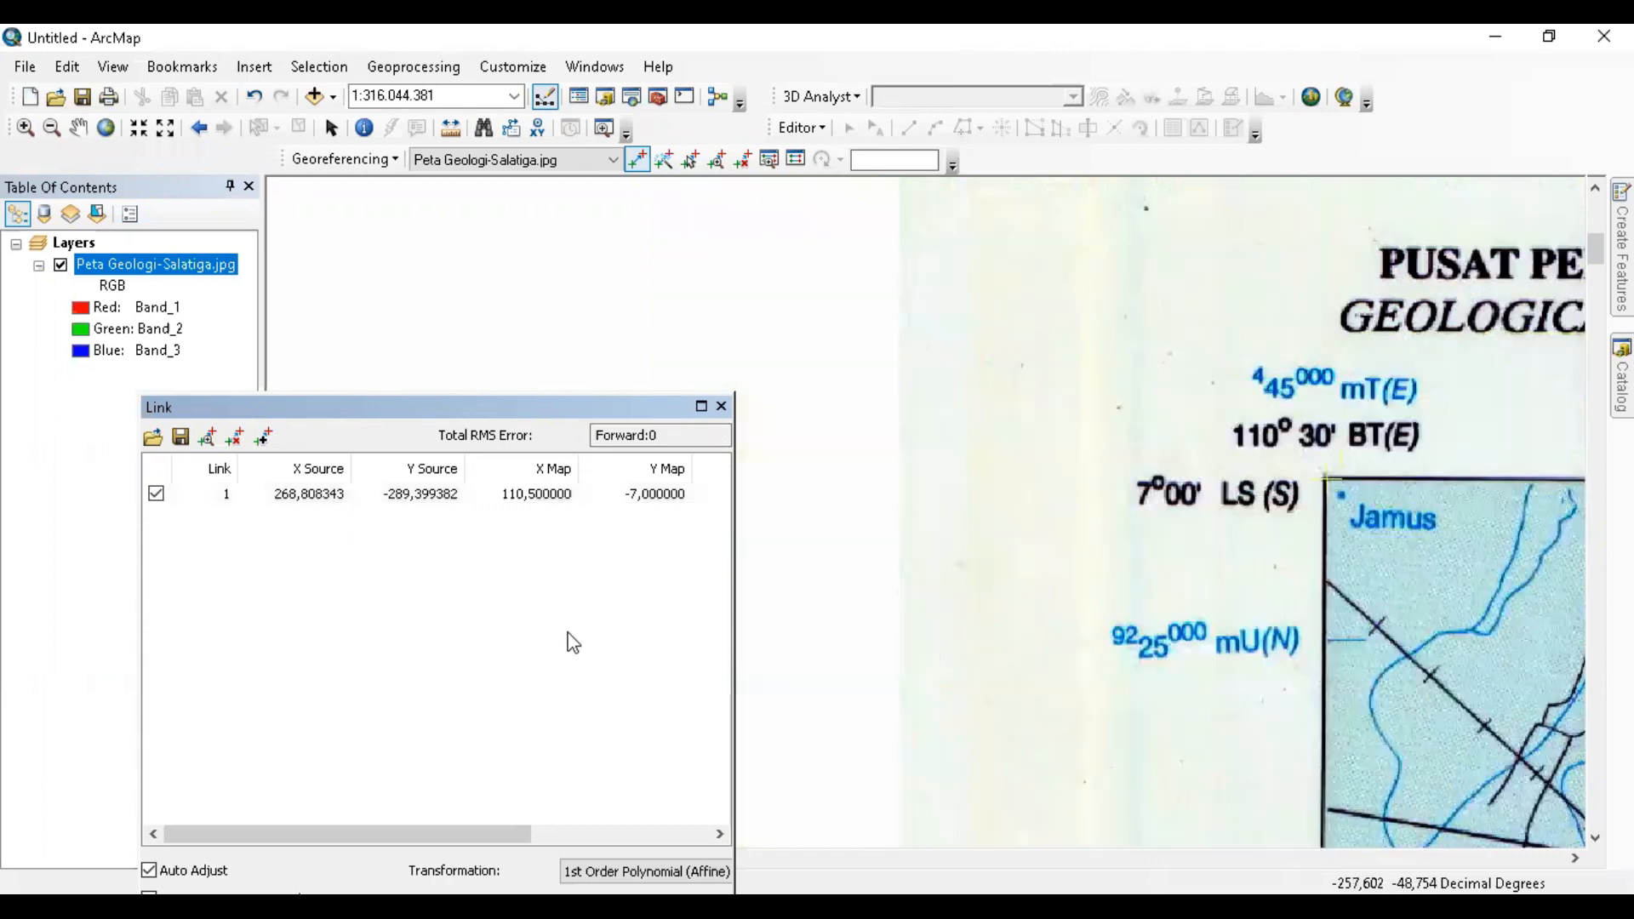
left_click(720, 408)
- Check the decimal-degree coordinates at the map frame's upper-left corner against the values entered for control point 1
left_click_drag(1015, 426, 547, 380)
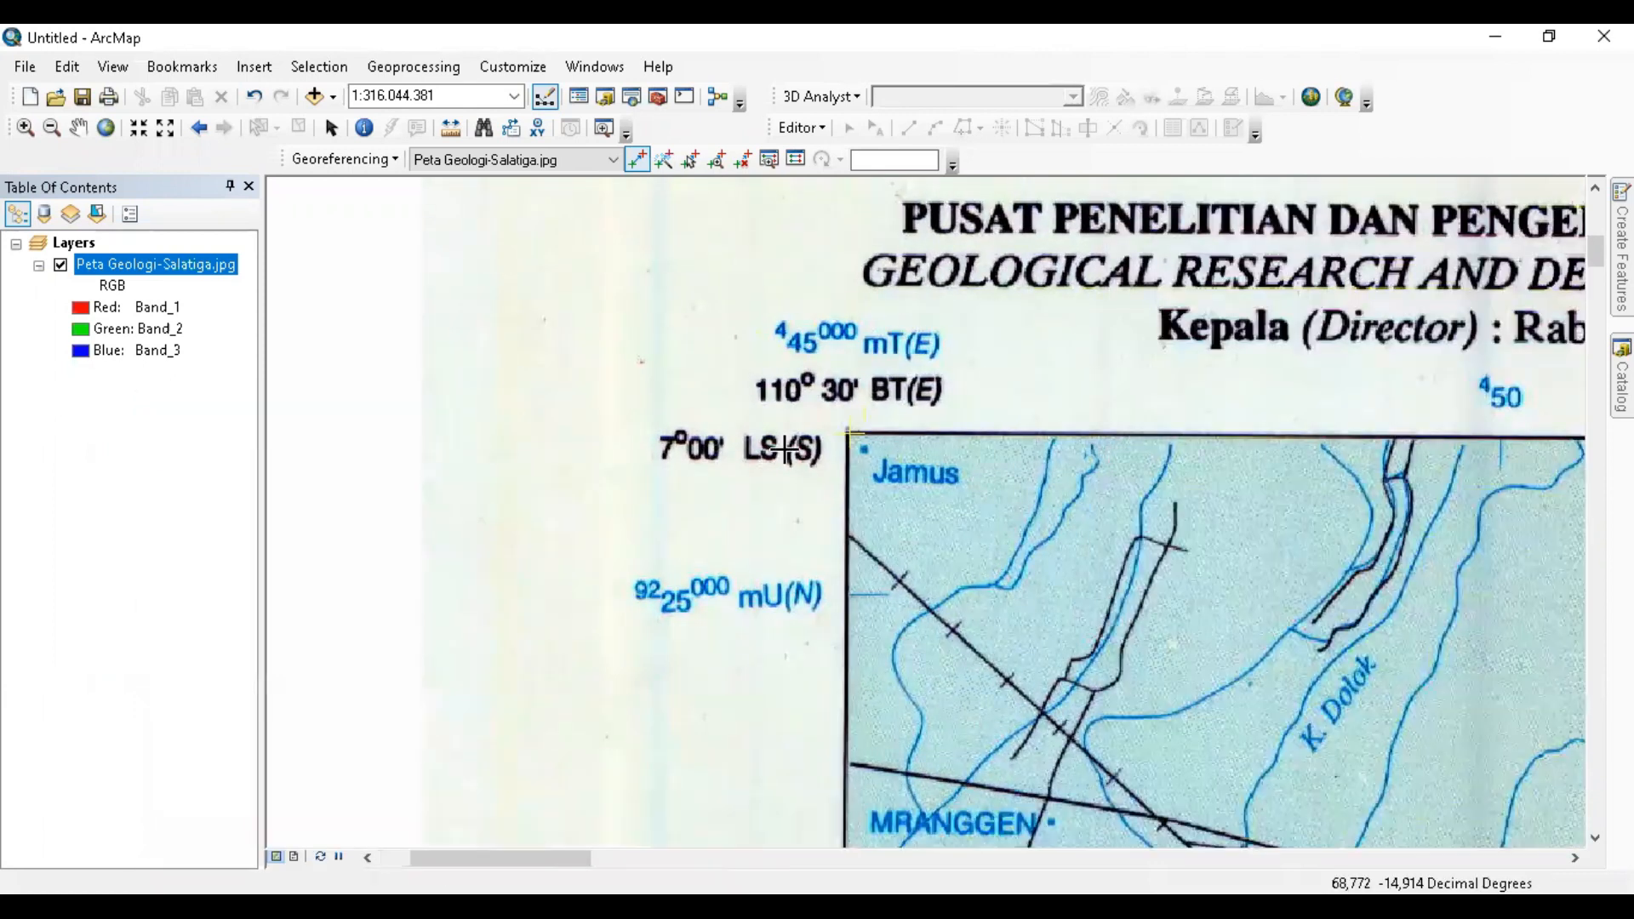
scroll(784, 456, "down", 1)
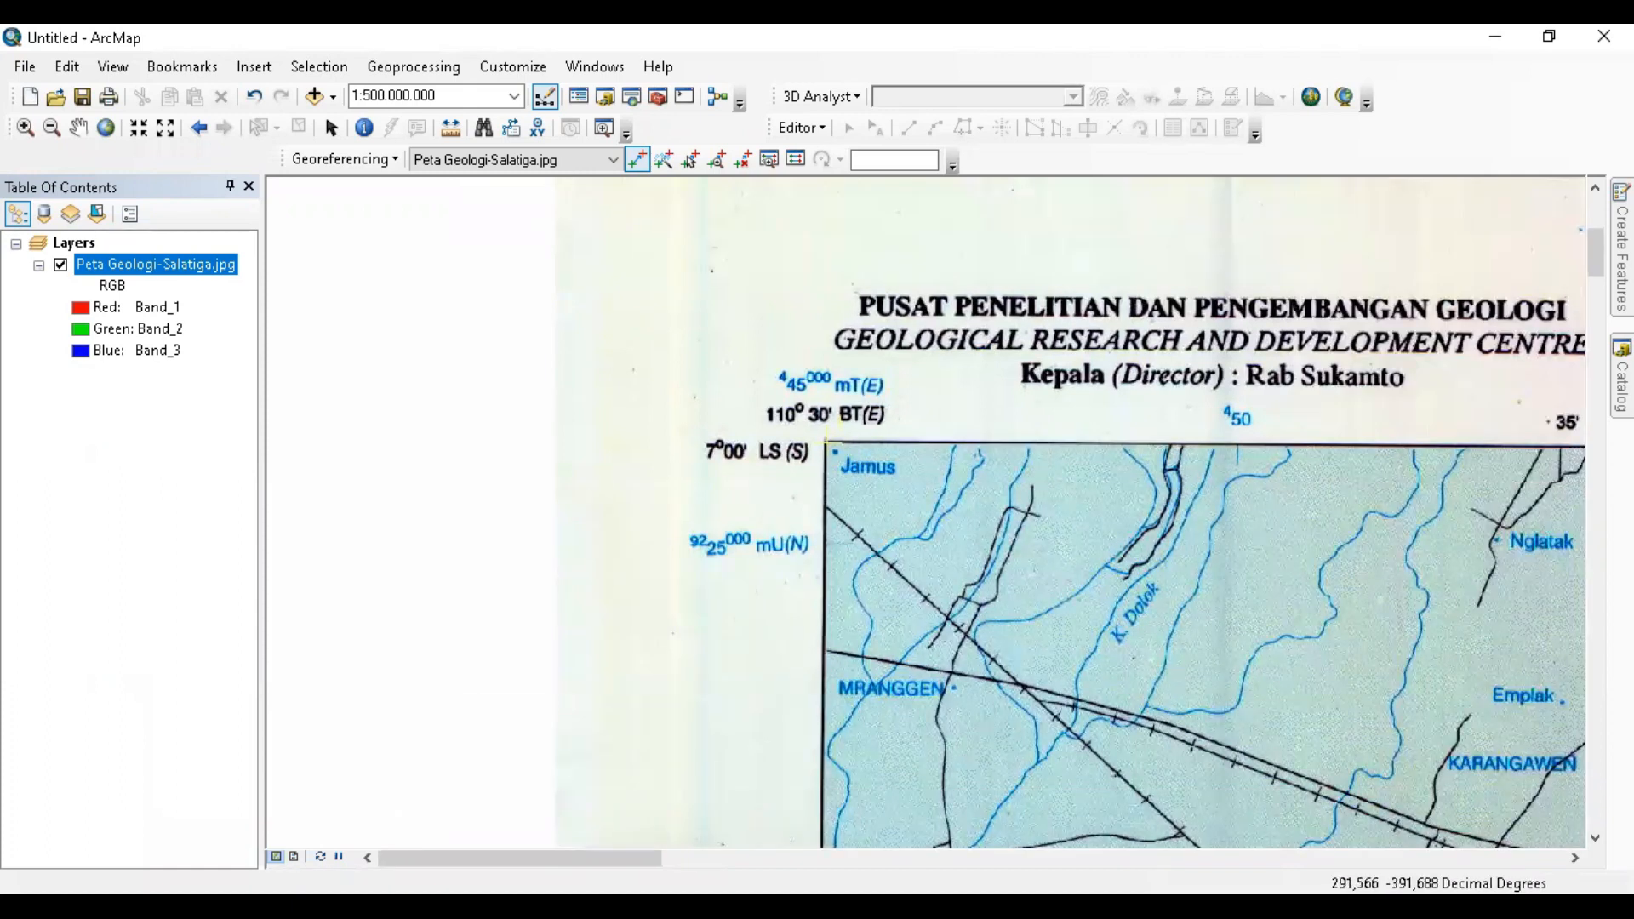
mouse_move(1450, 750)
left_mouse_down()
mouse_move(1278, 812)
mouse_move(1557, 839)
mouse_move(1523, 776)
left_mouse_up()
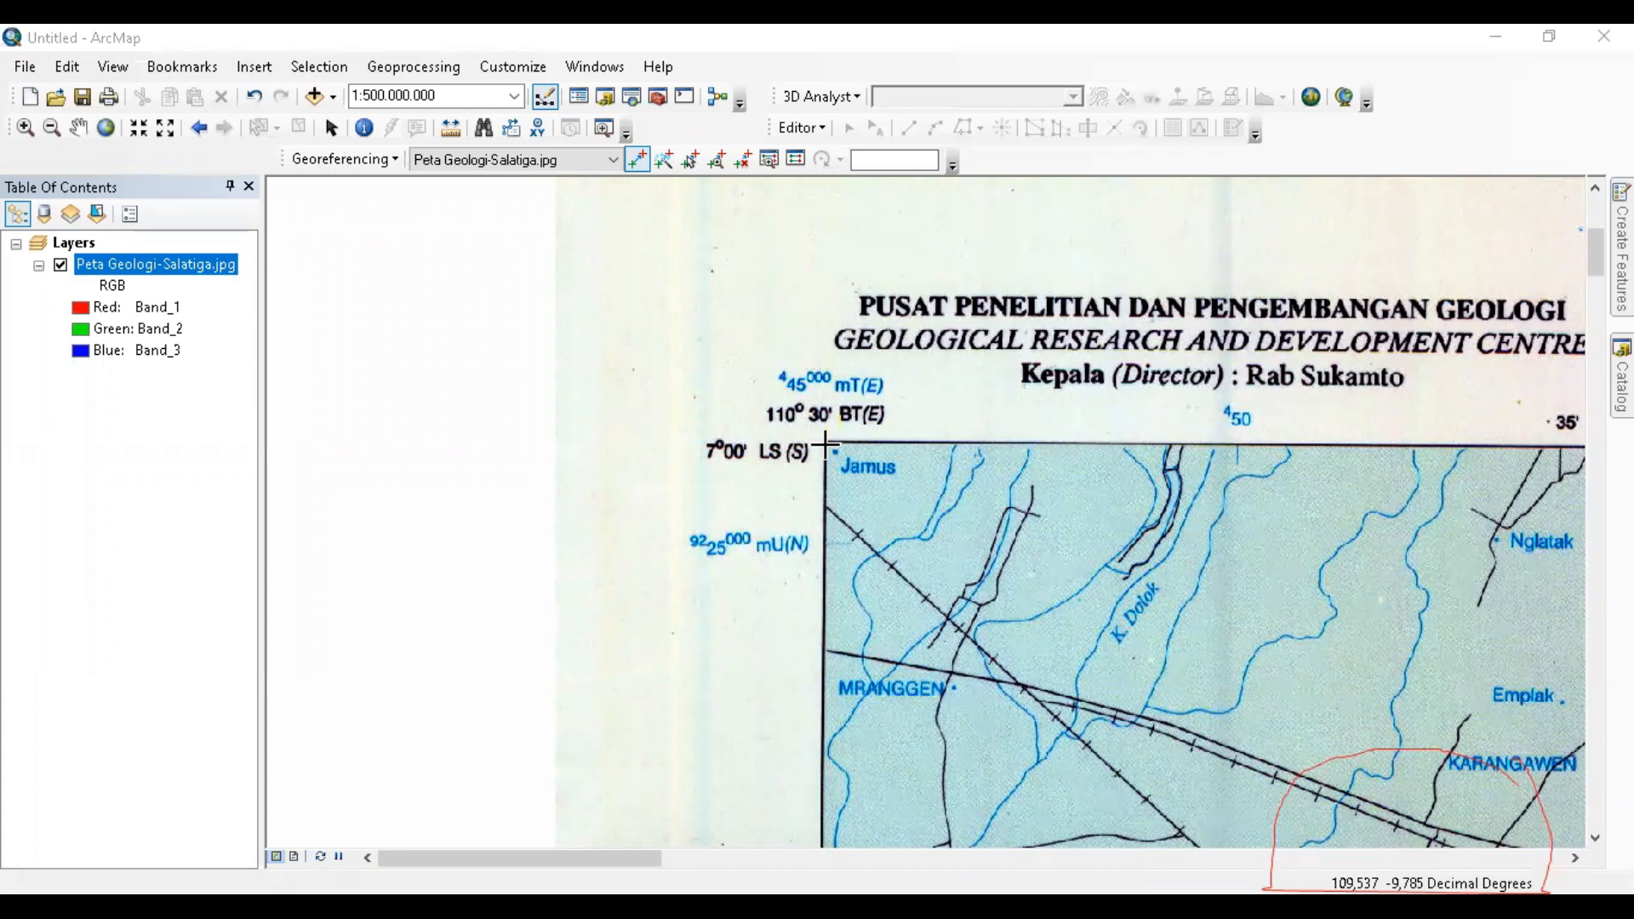
scroll(825, 443, "up", 1)
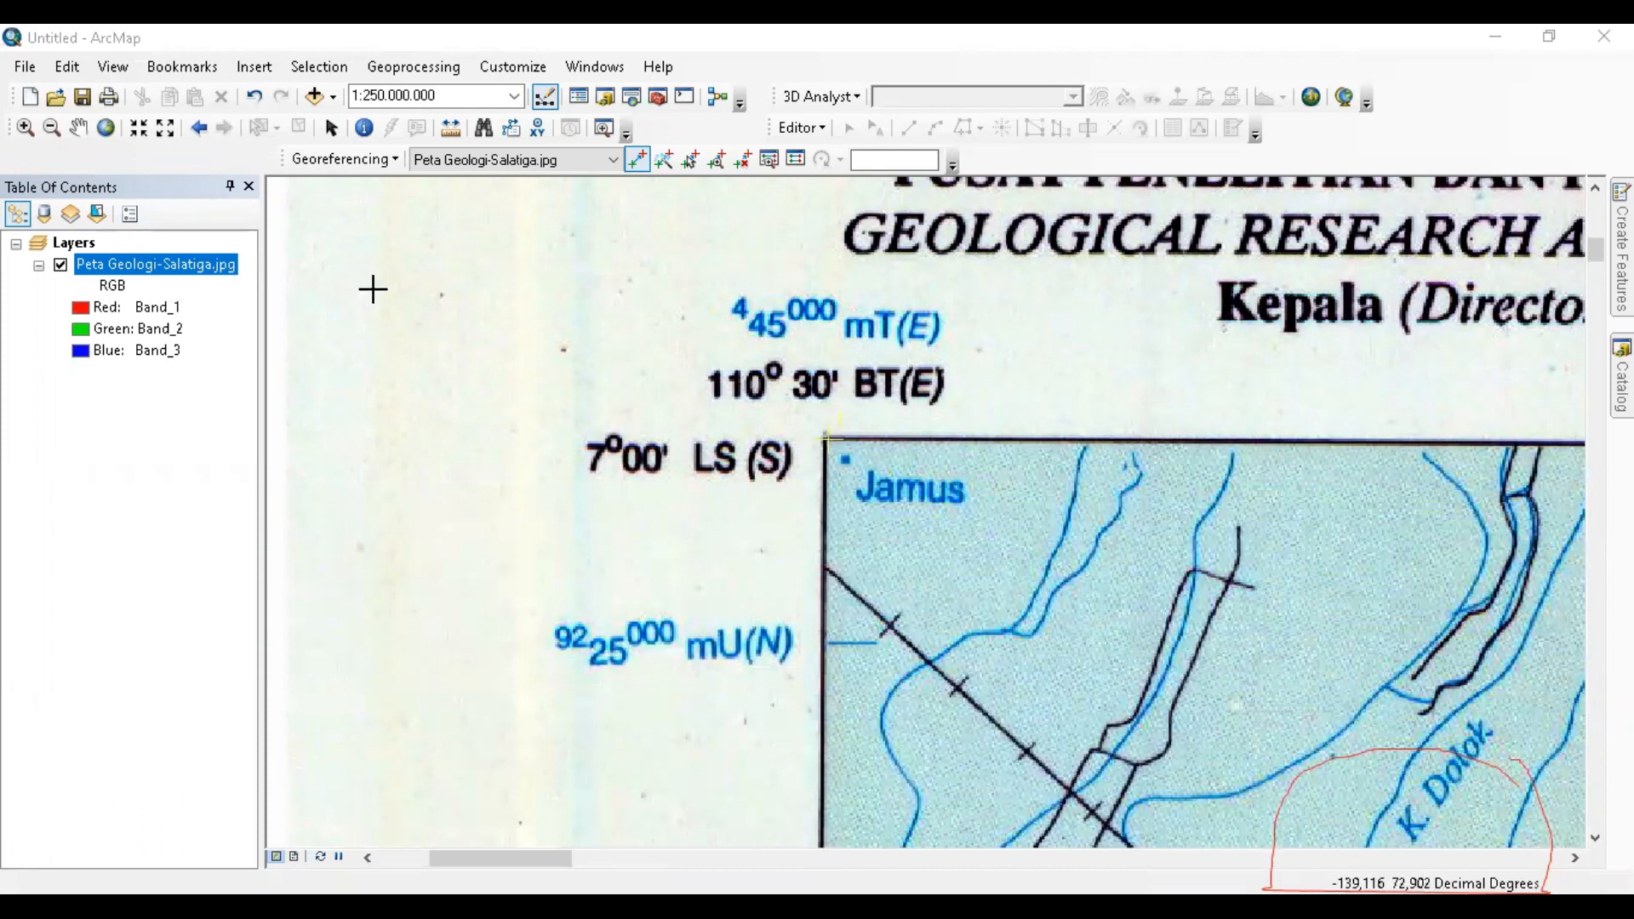
- Place control point 2 on the map frame's upper-right corner, at the 111°00' east and 7°00' south labels
right_click(188, 266)
left_click(298, 392)
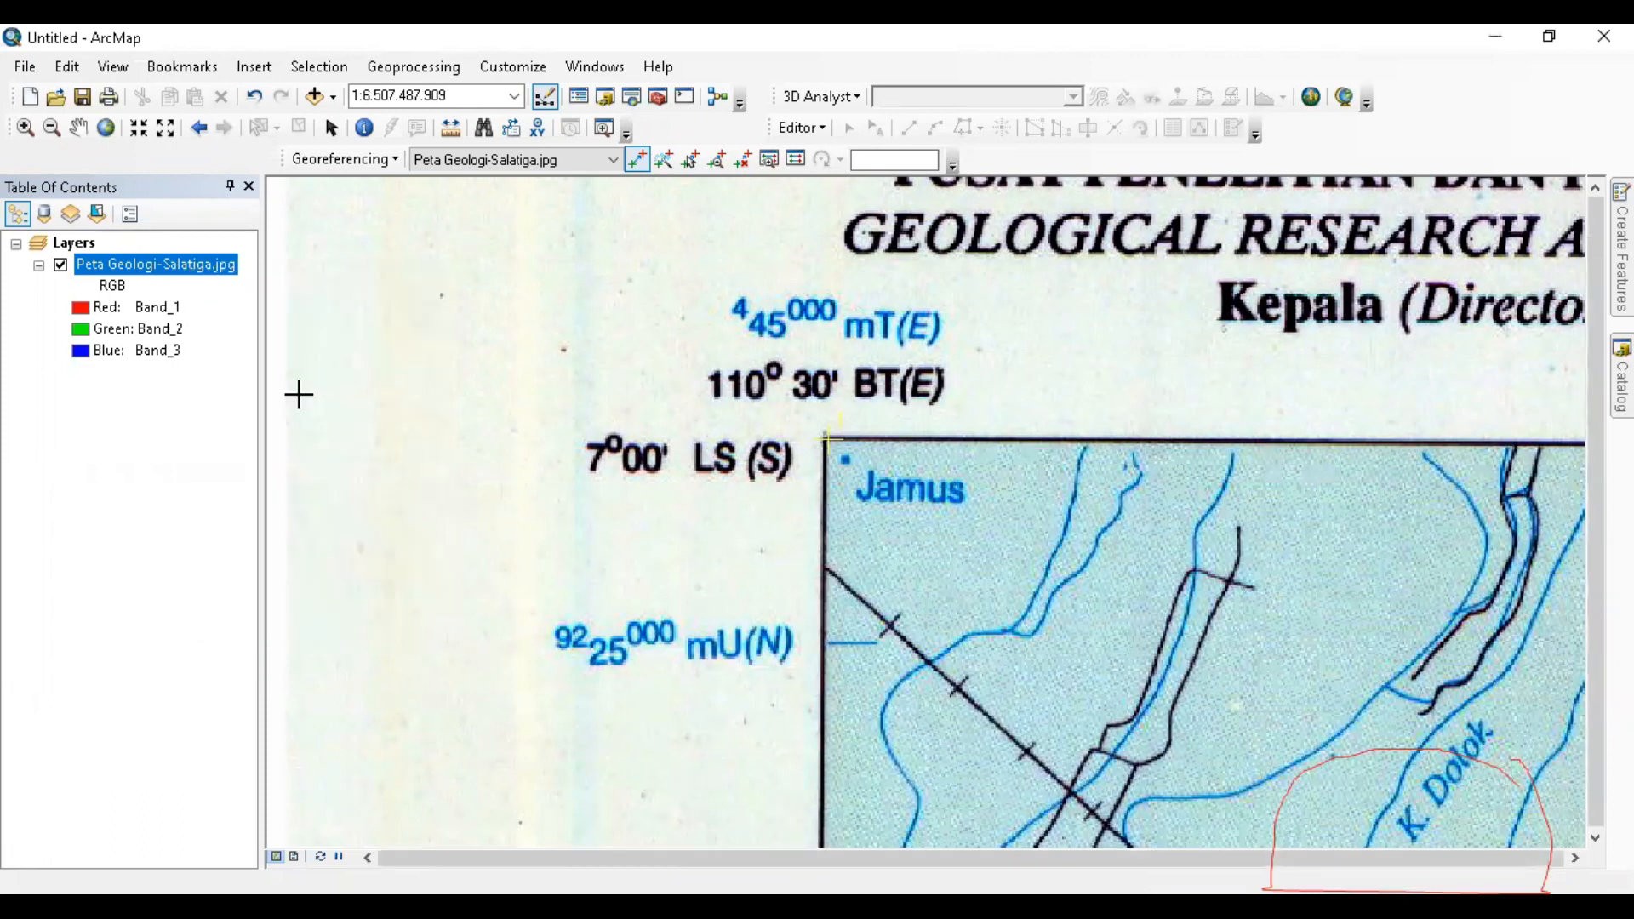
left_click(26, 127)
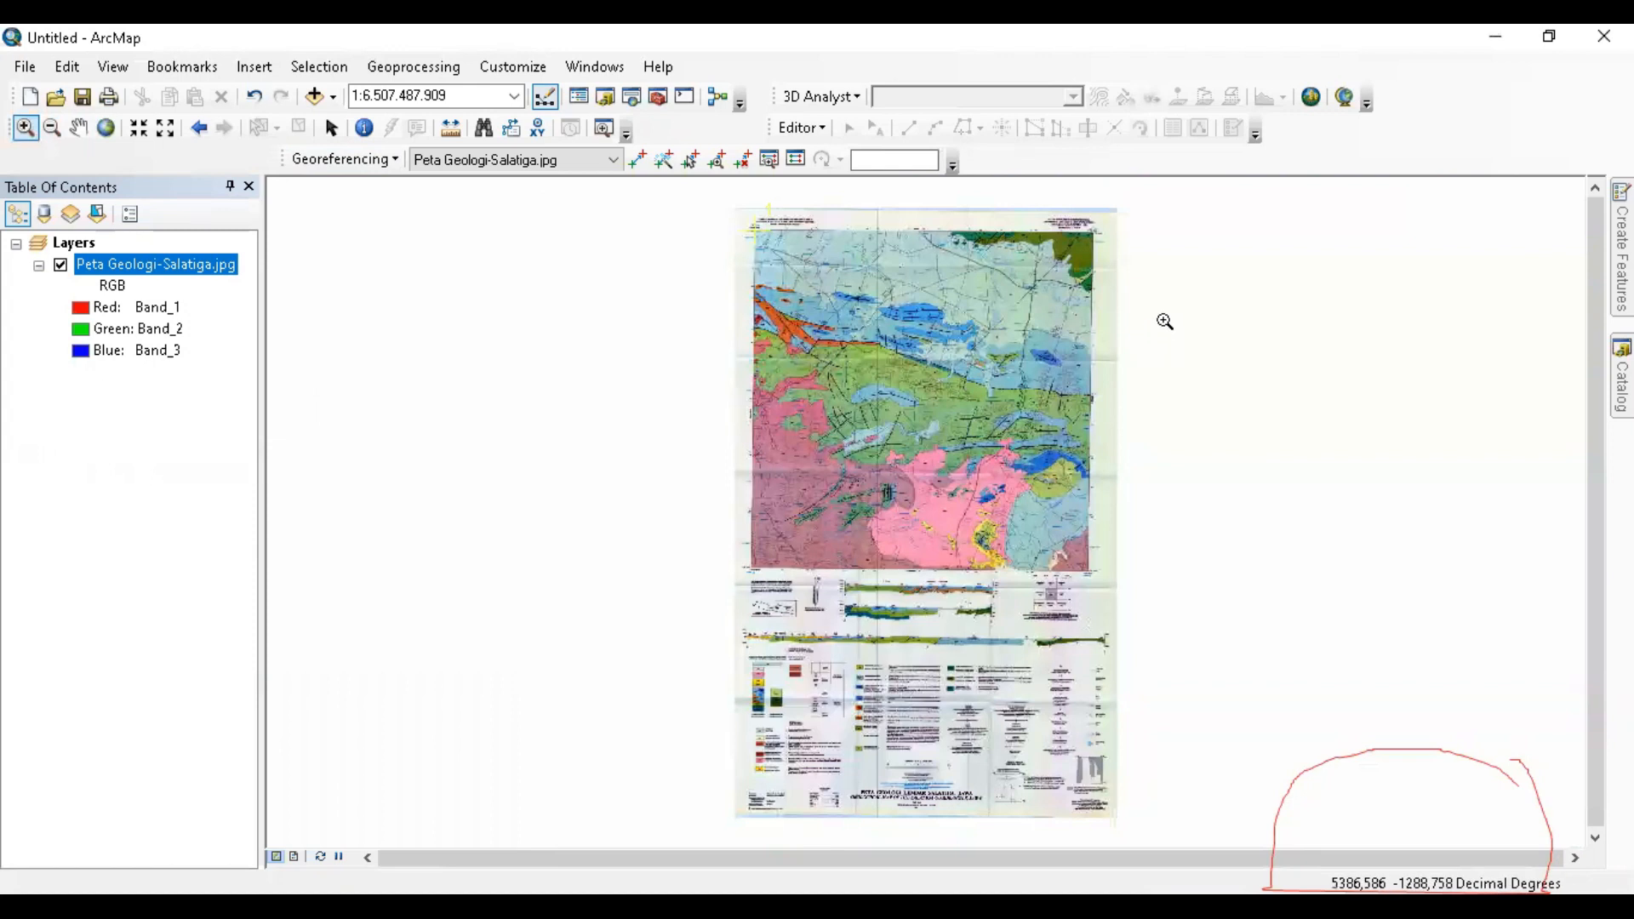
left_click_drag(1045, 208, 1153, 278)
left_click_drag(804, 294, 1052, 549)
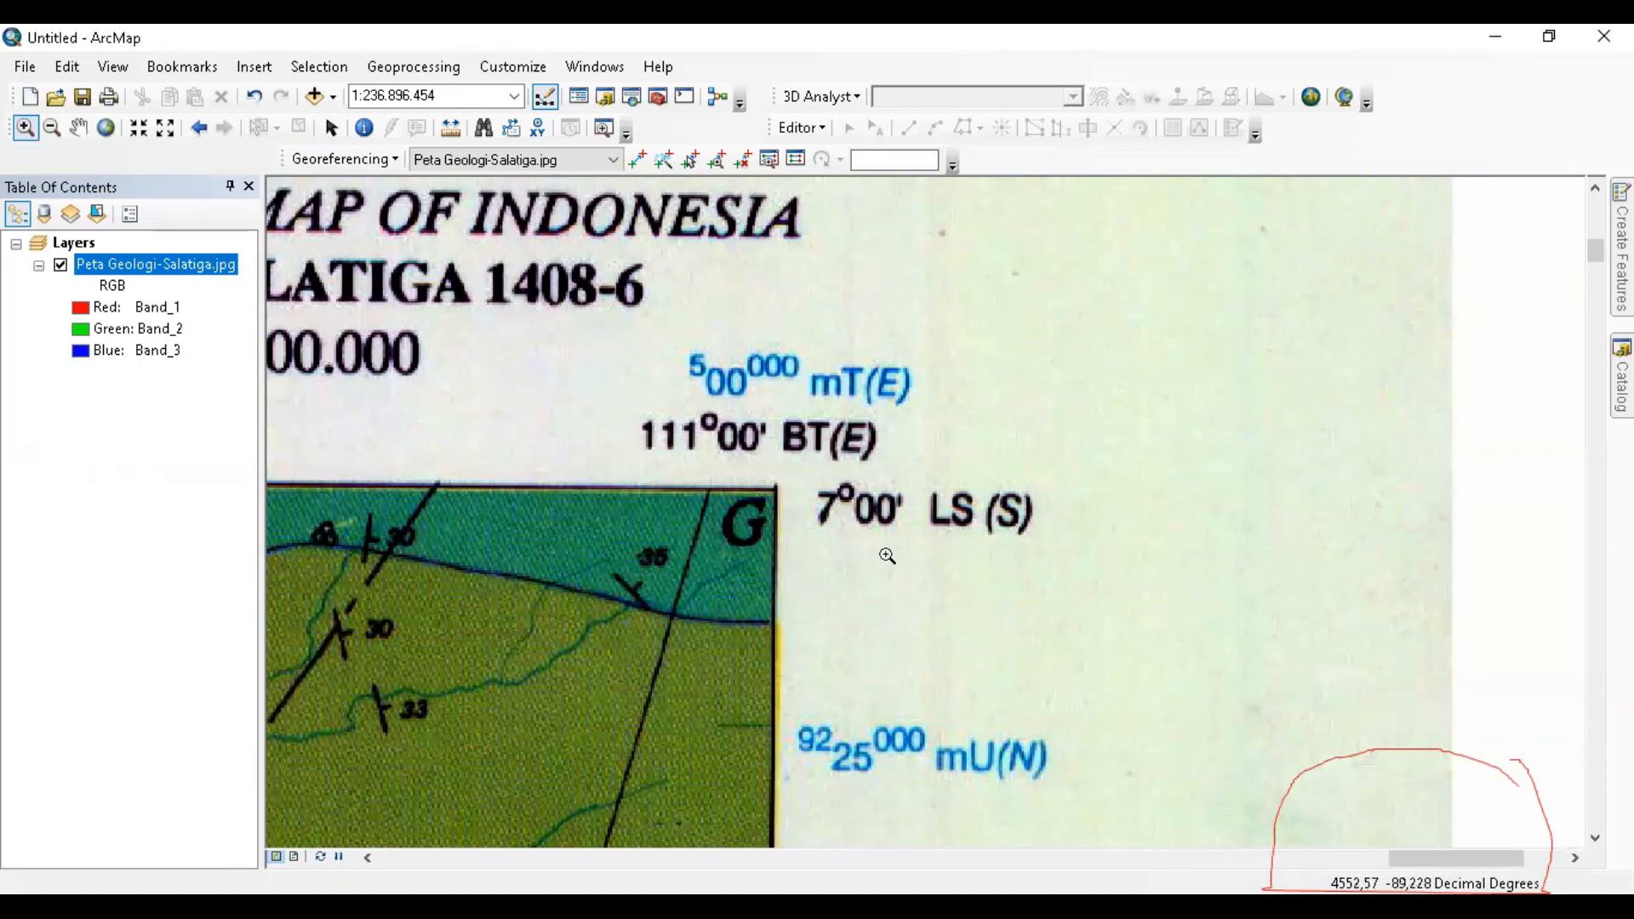
left_click(638, 160)
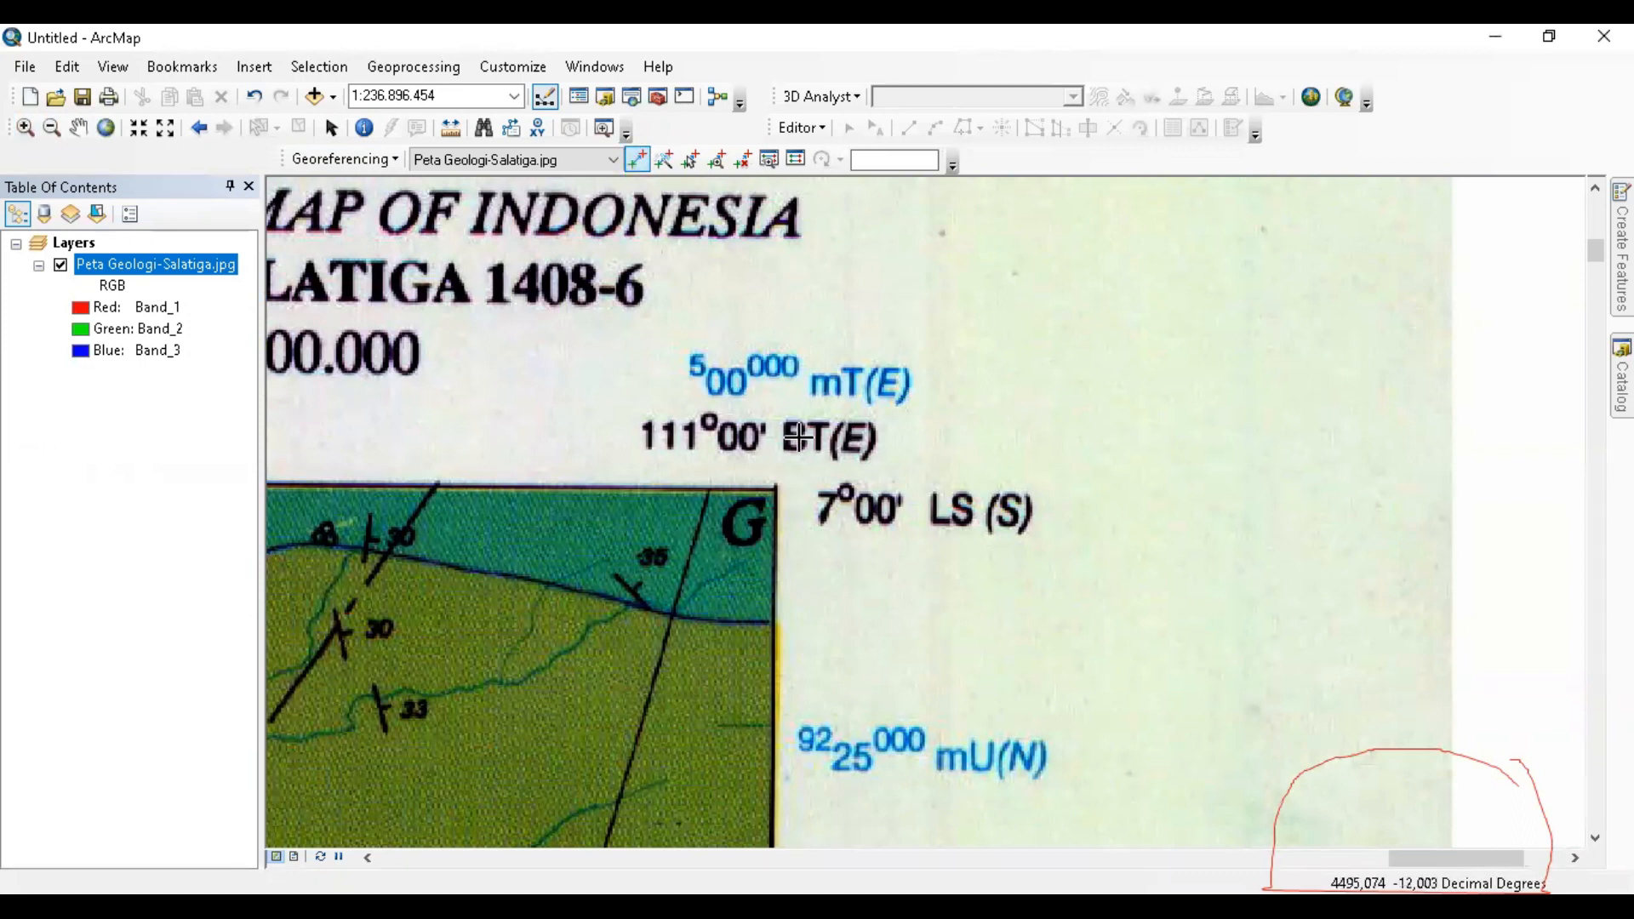
left_click(775, 488)
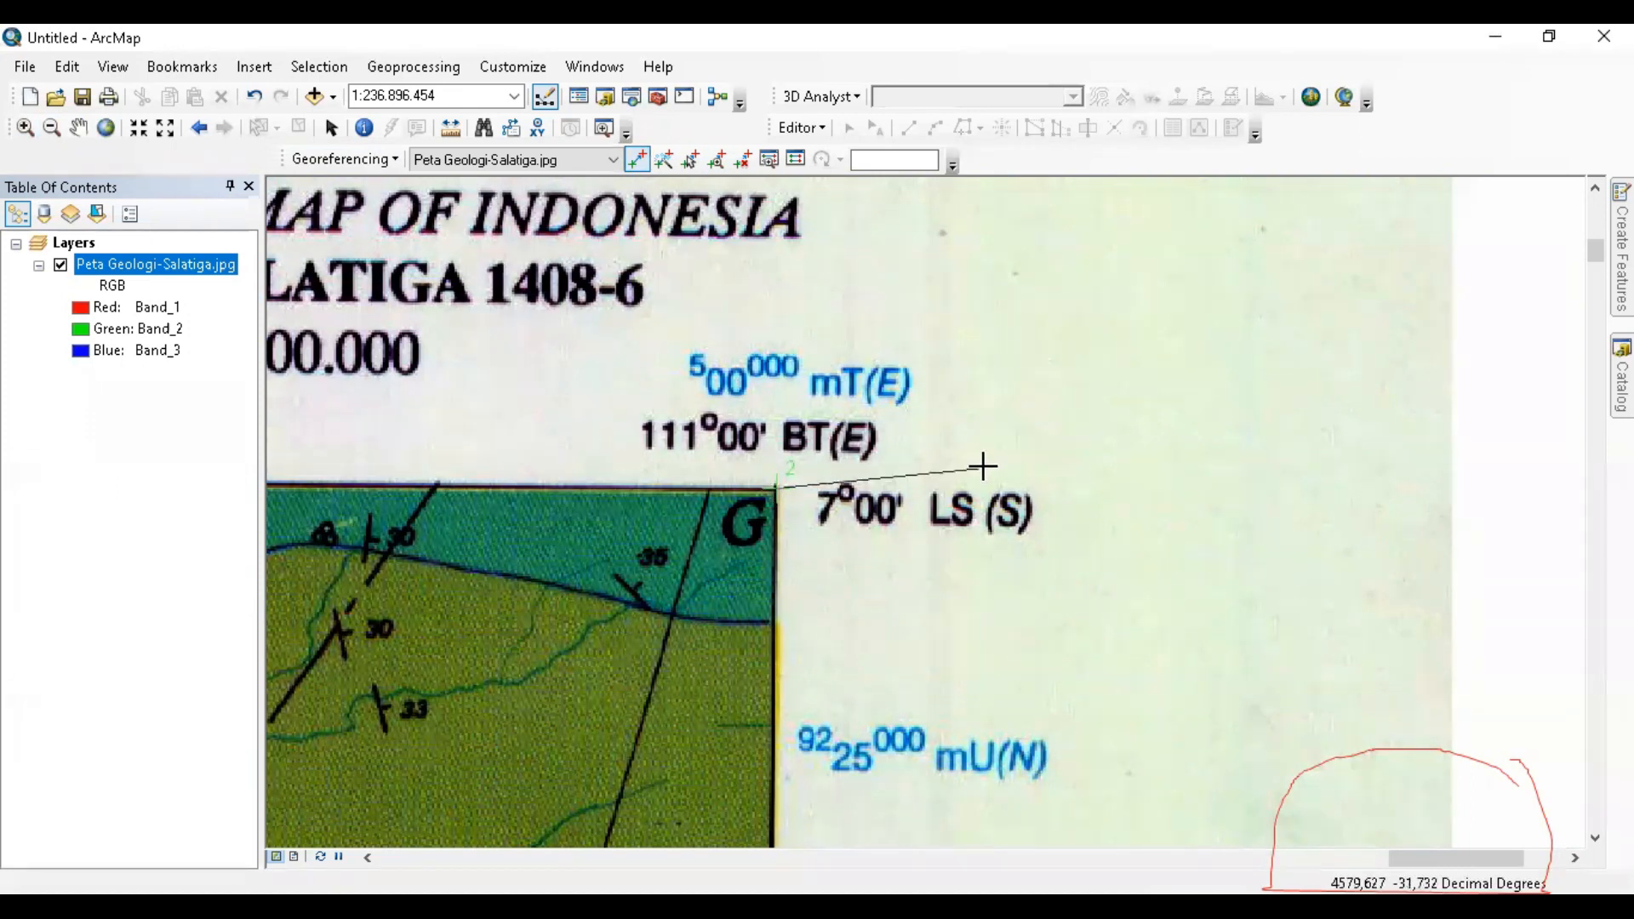
left_click(797, 543)
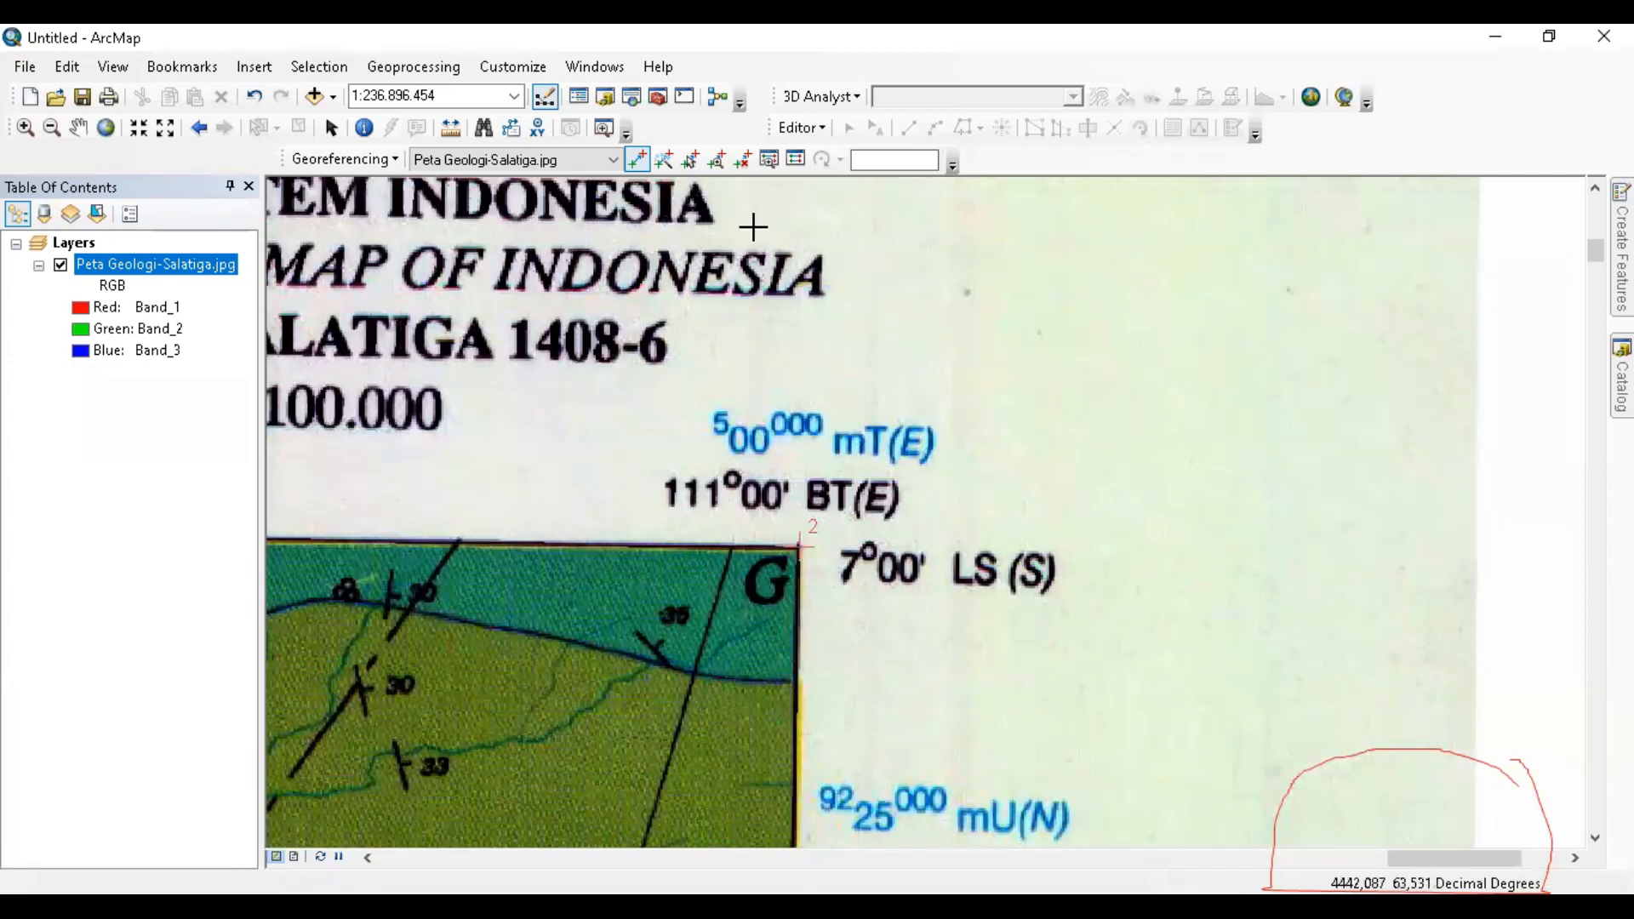
- Open the link table and set the X Map value of control point 2 to 111 for the 111°00' east longitude
left_click(800, 161)
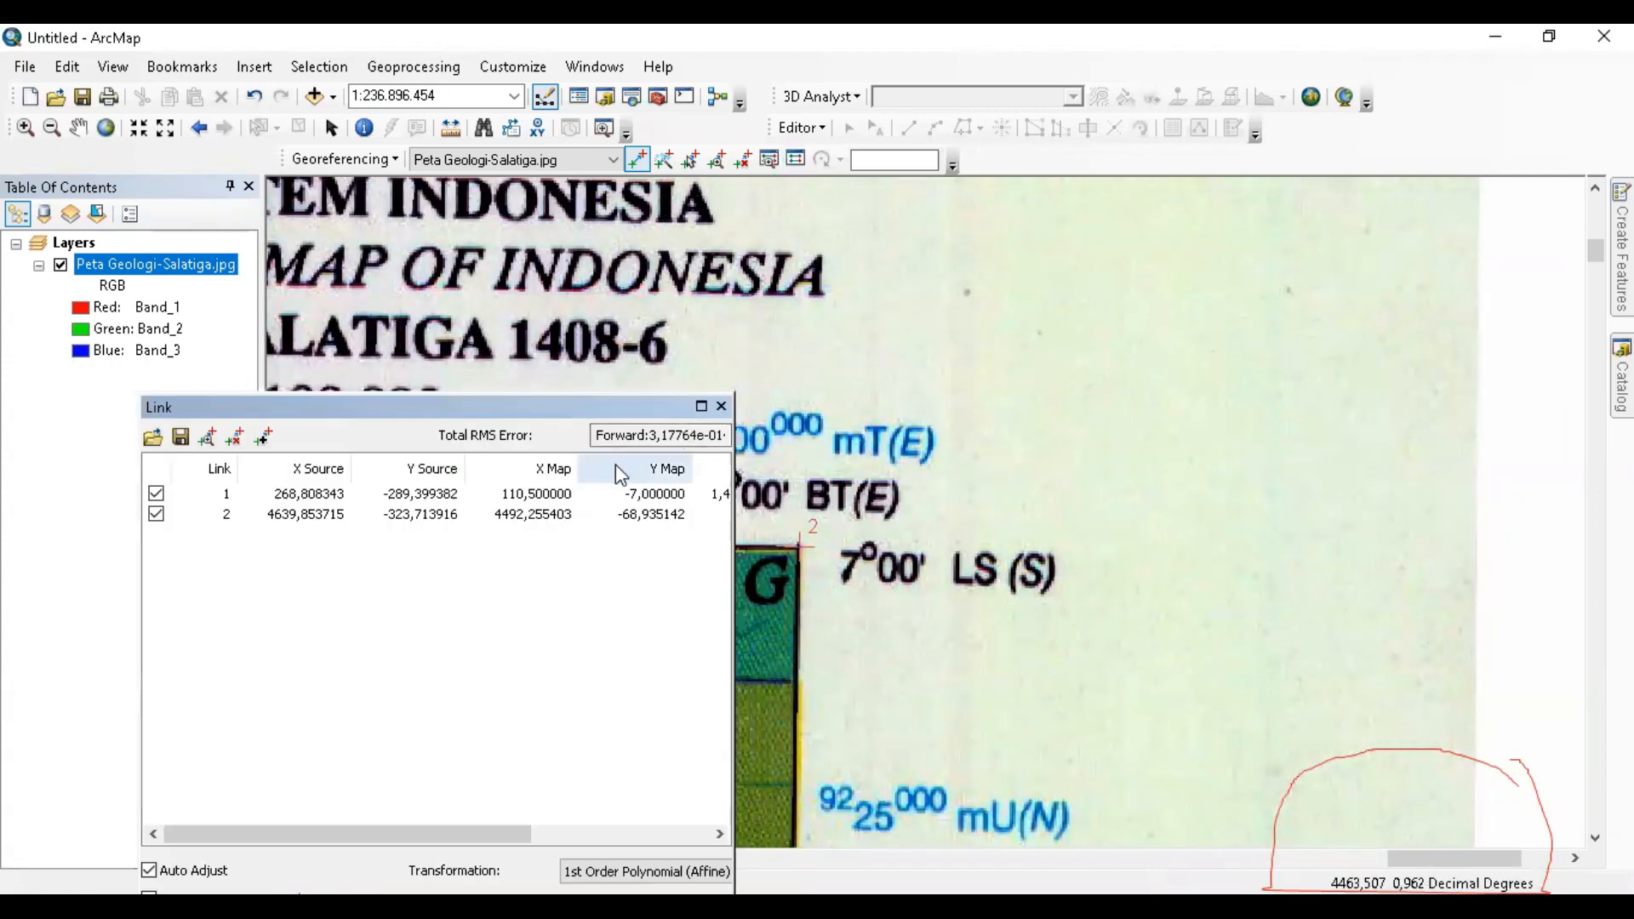
left_click_drag(545, 406, 446, 363)
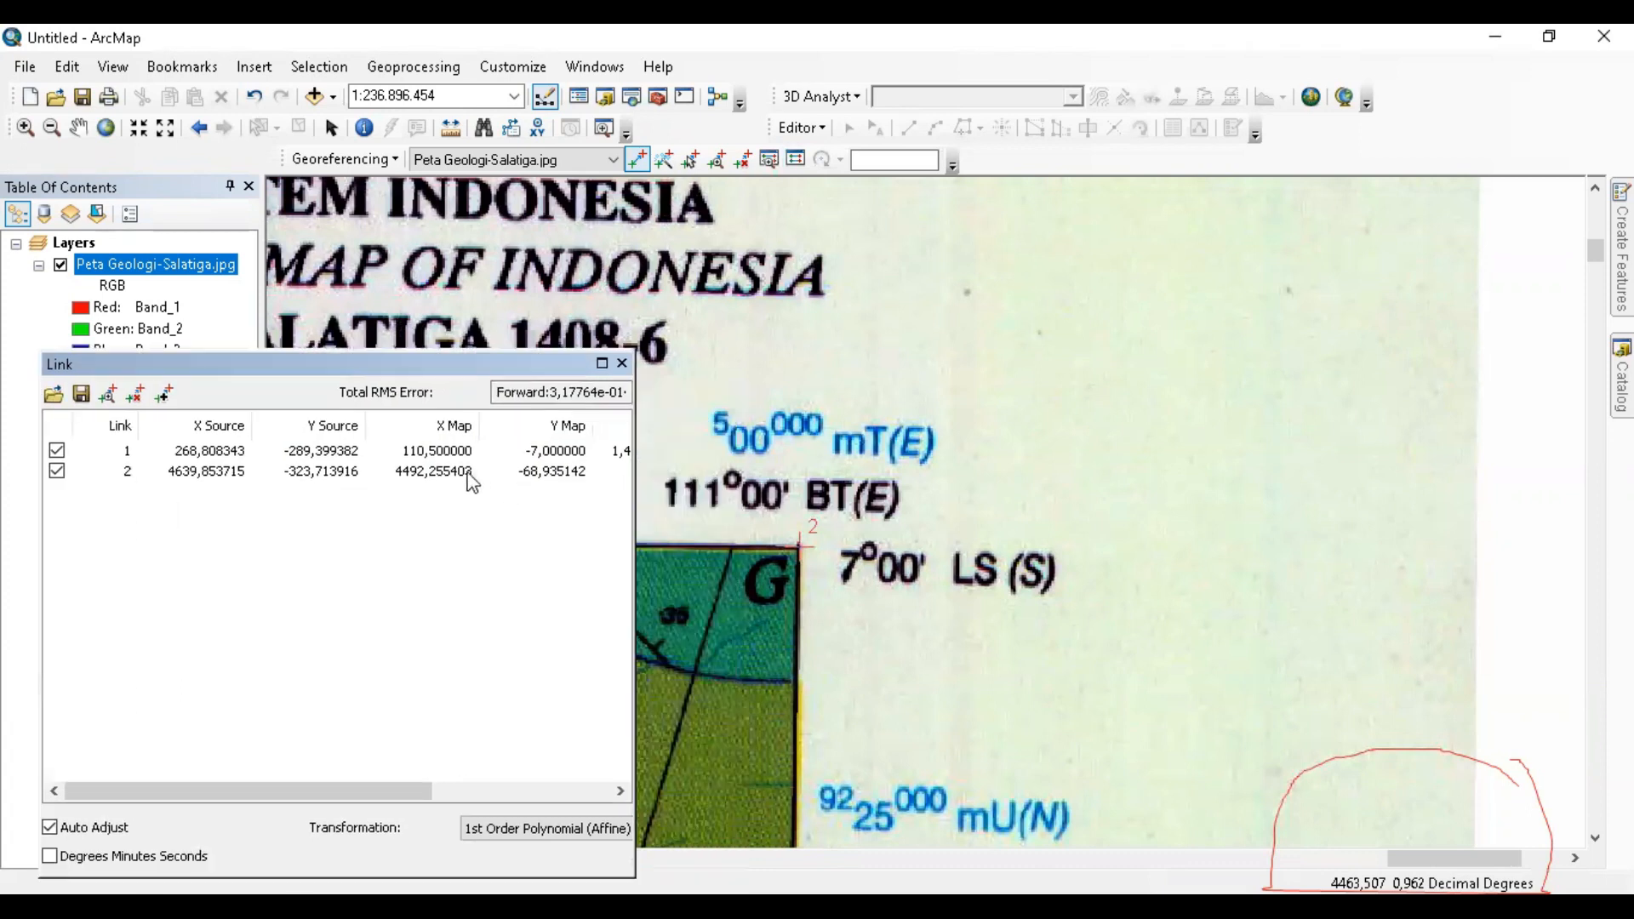
left_click(438, 470)
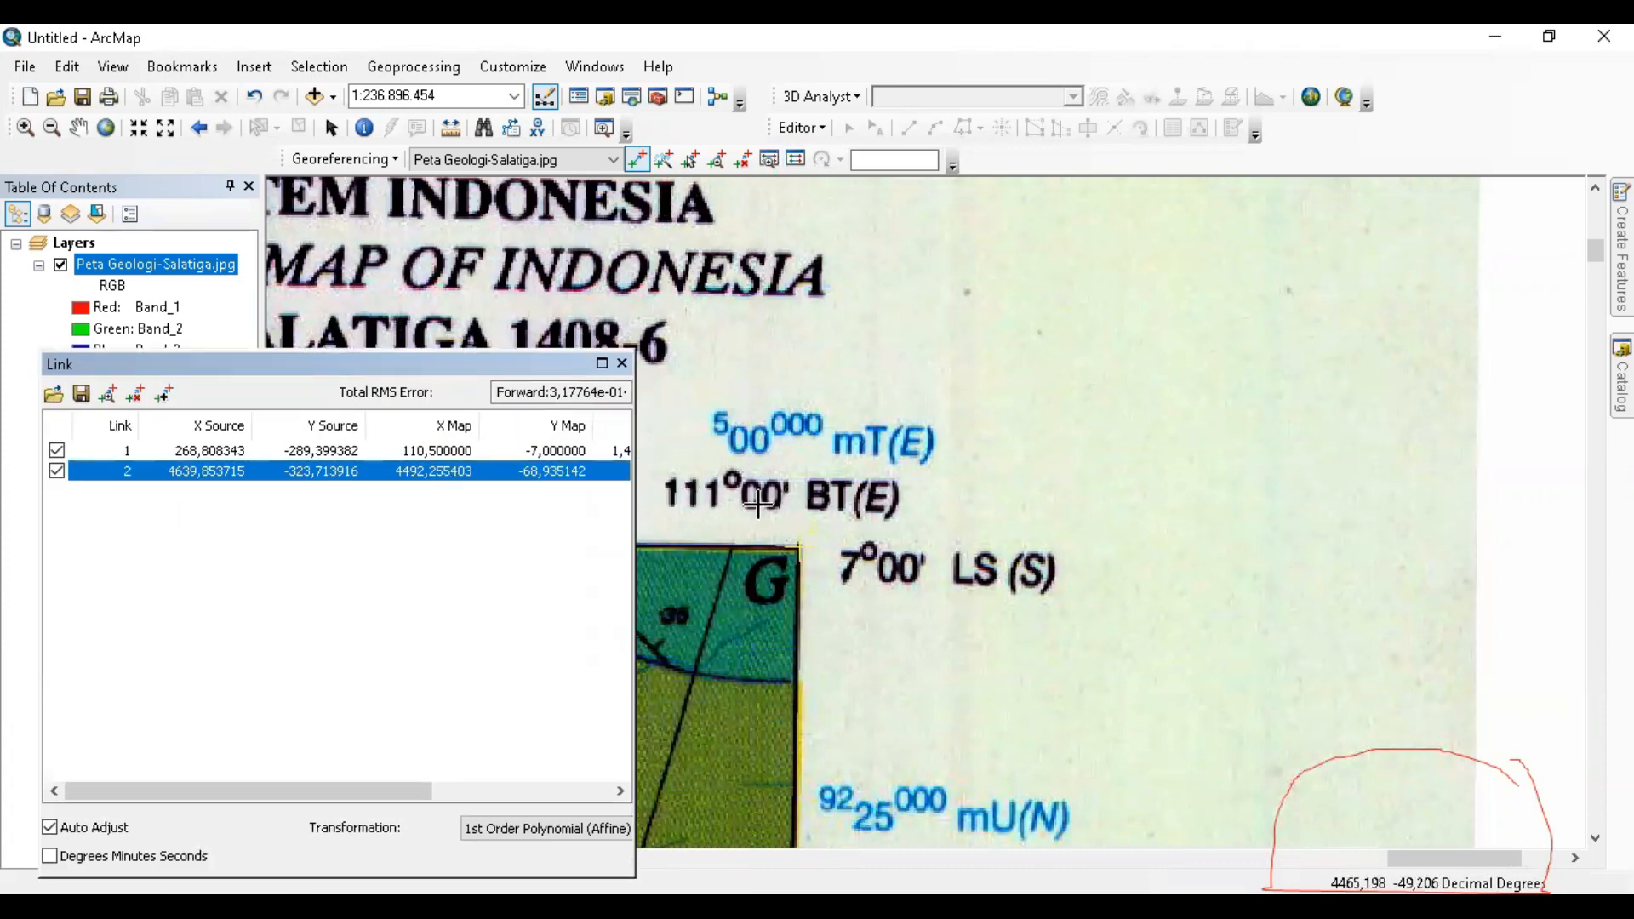
left_click(445, 470)
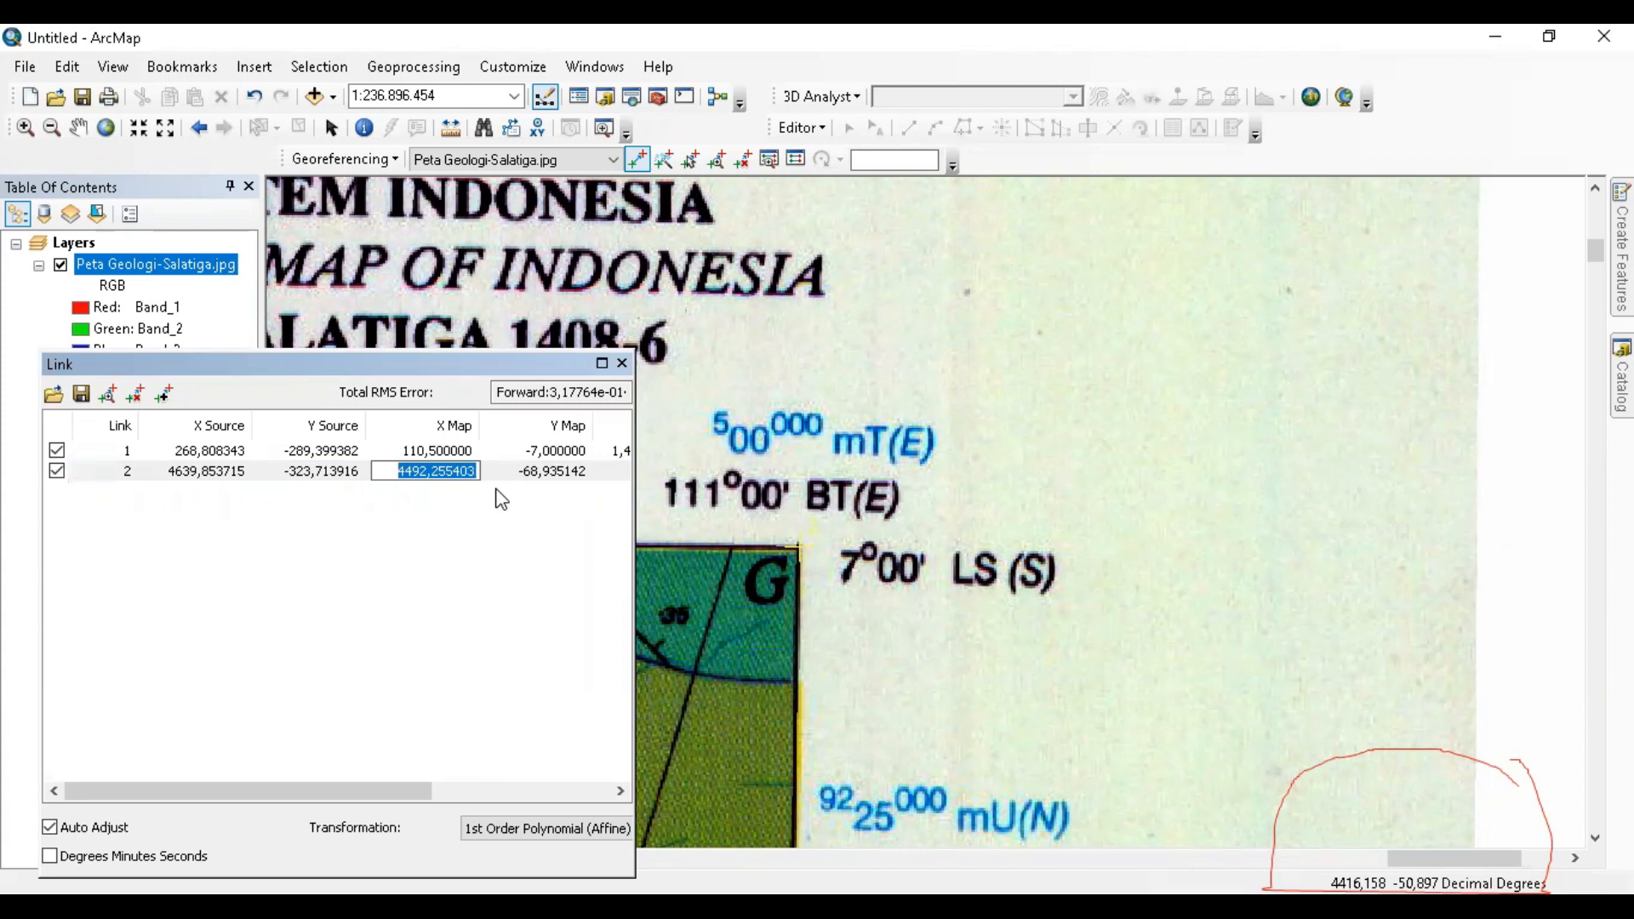
type("111")
key("Return")
- Set the Y Map value of control point 2 to -7 for the 7°00' south latitude and close the link table
left_click(555, 478)
left_click(558, 479)
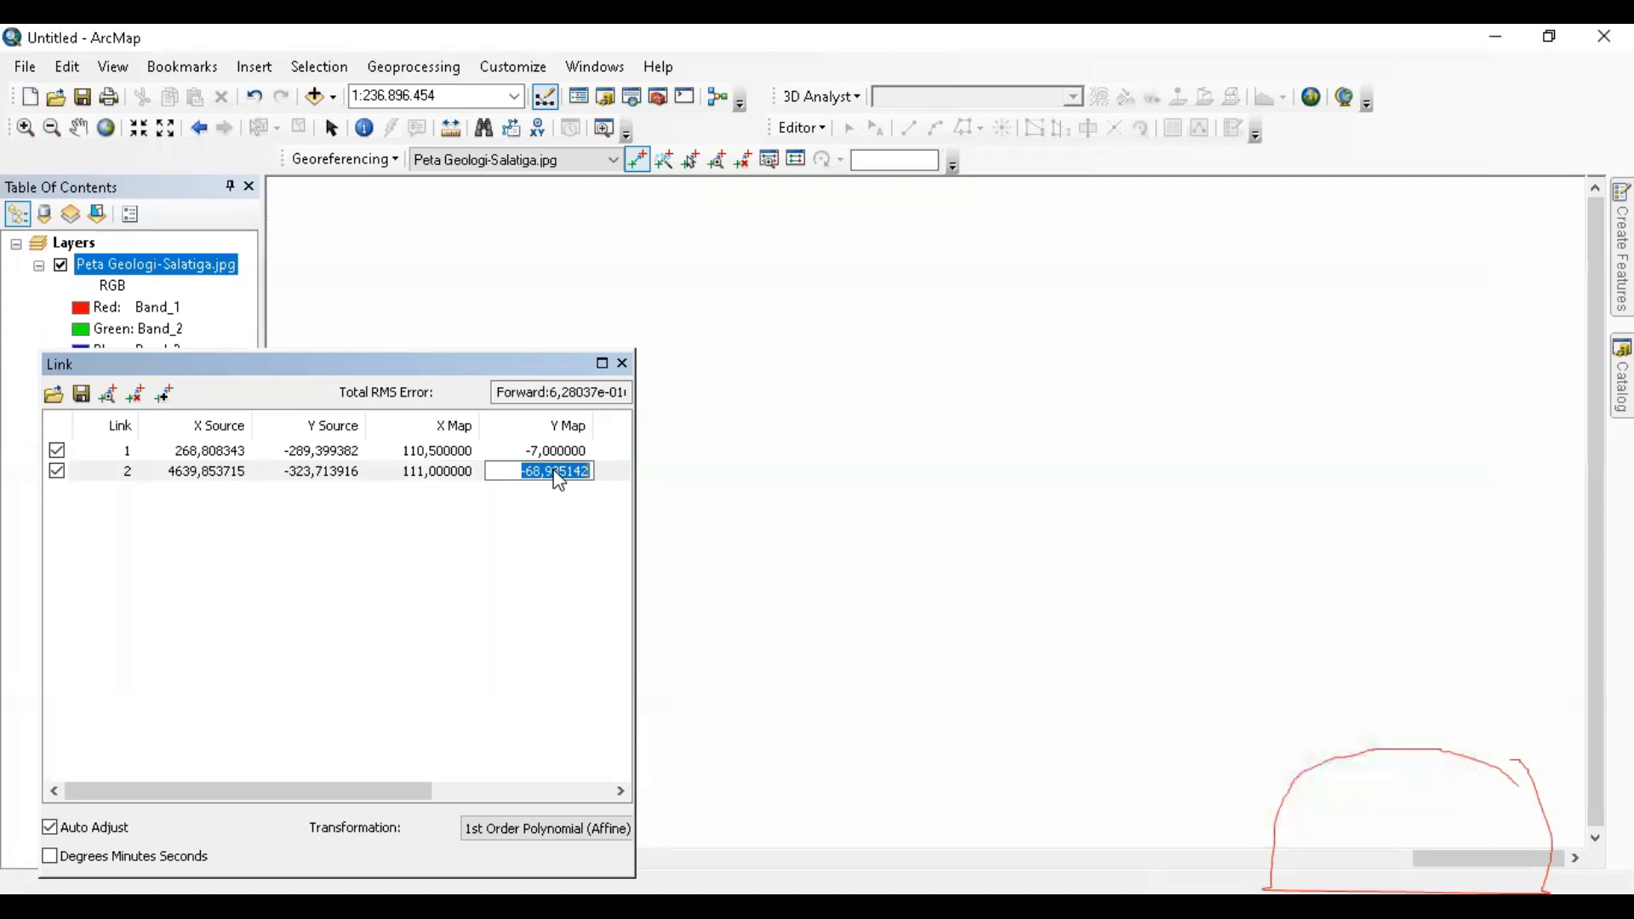
key("BackSpace")
type("-7")
key("Return")
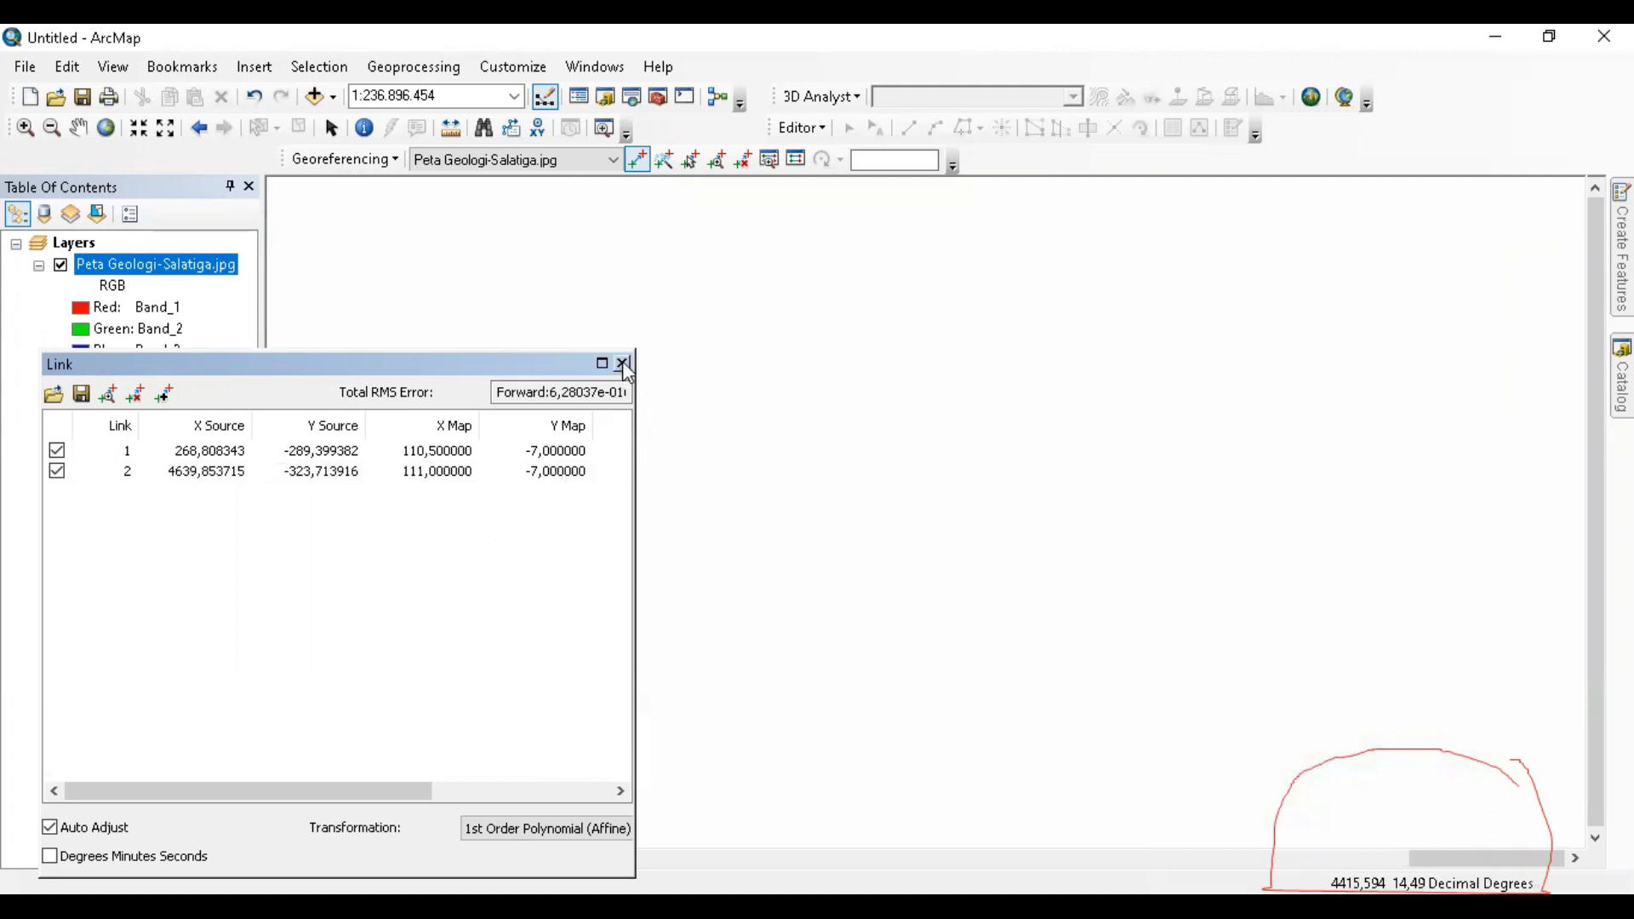
left_click(622, 363)
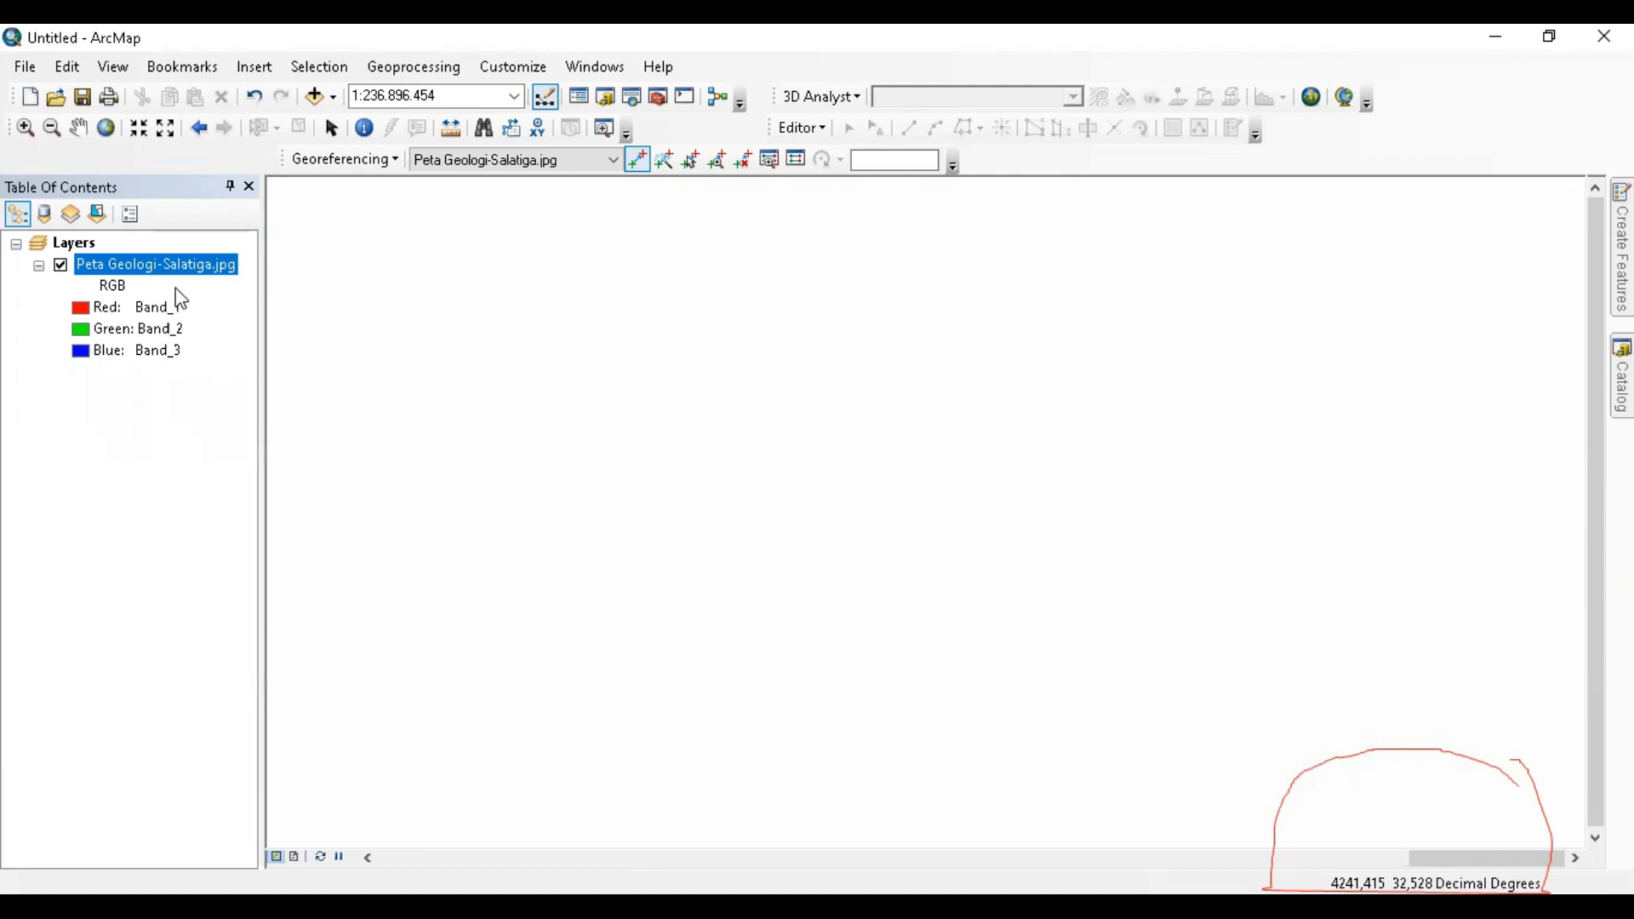
- Check the decimal-degree coordinates at the map frame's upper-right corner against the values entered for control point 2
right_click(195, 270)
left_click(282, 386)
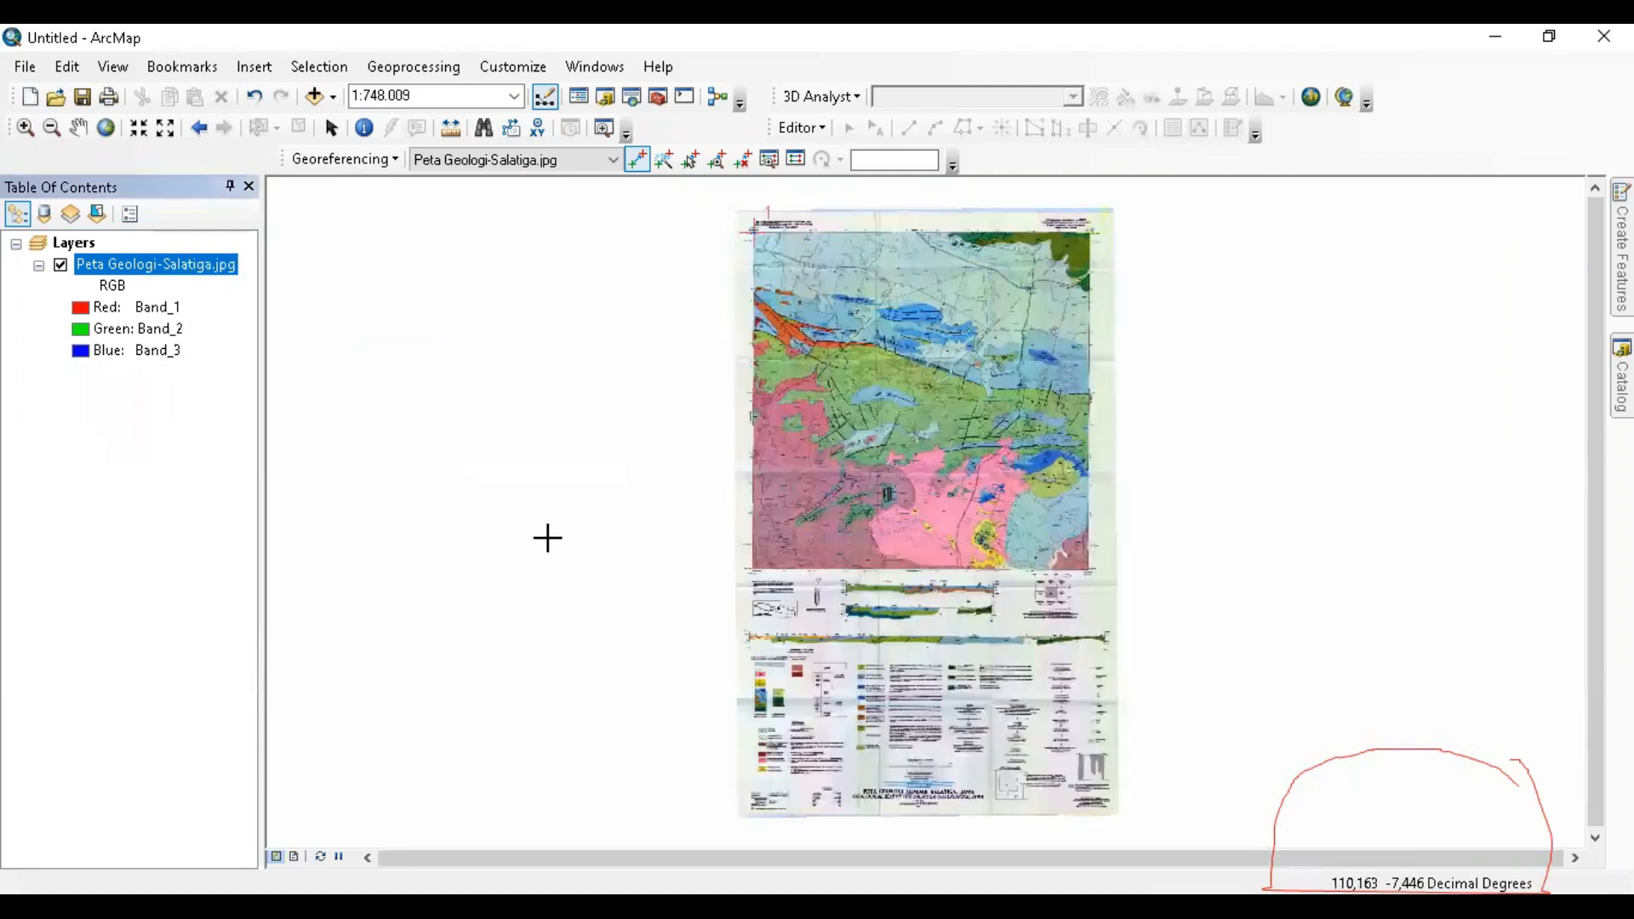
right_click(188, 276)
left_click(26, 128)
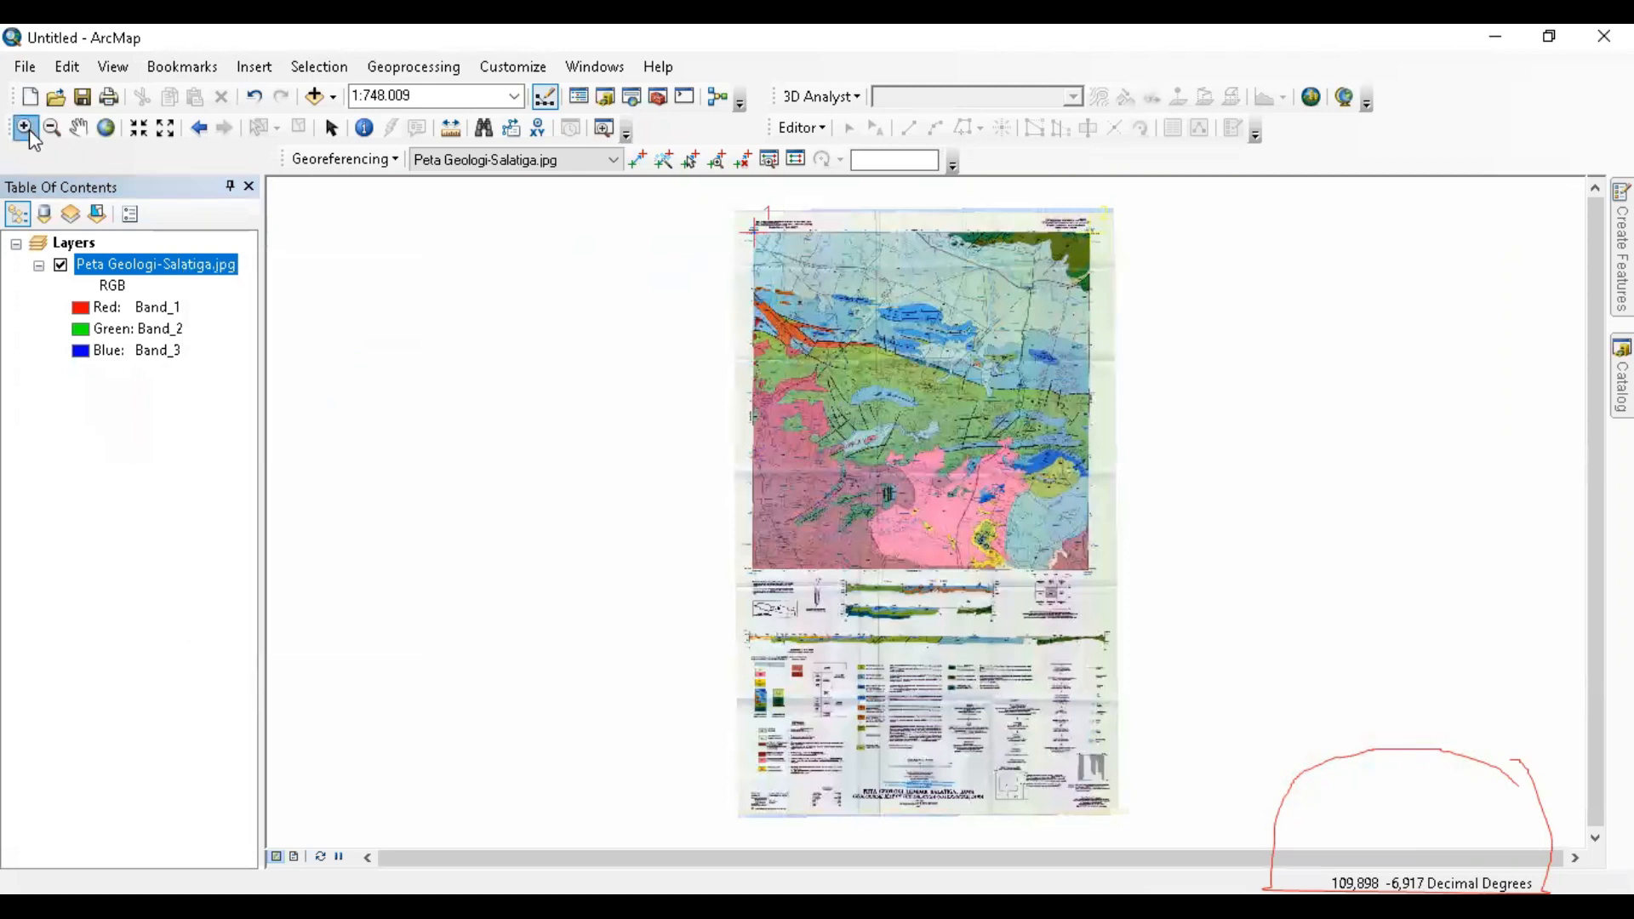
left_click_drag(1025, 194, 1173, 306)
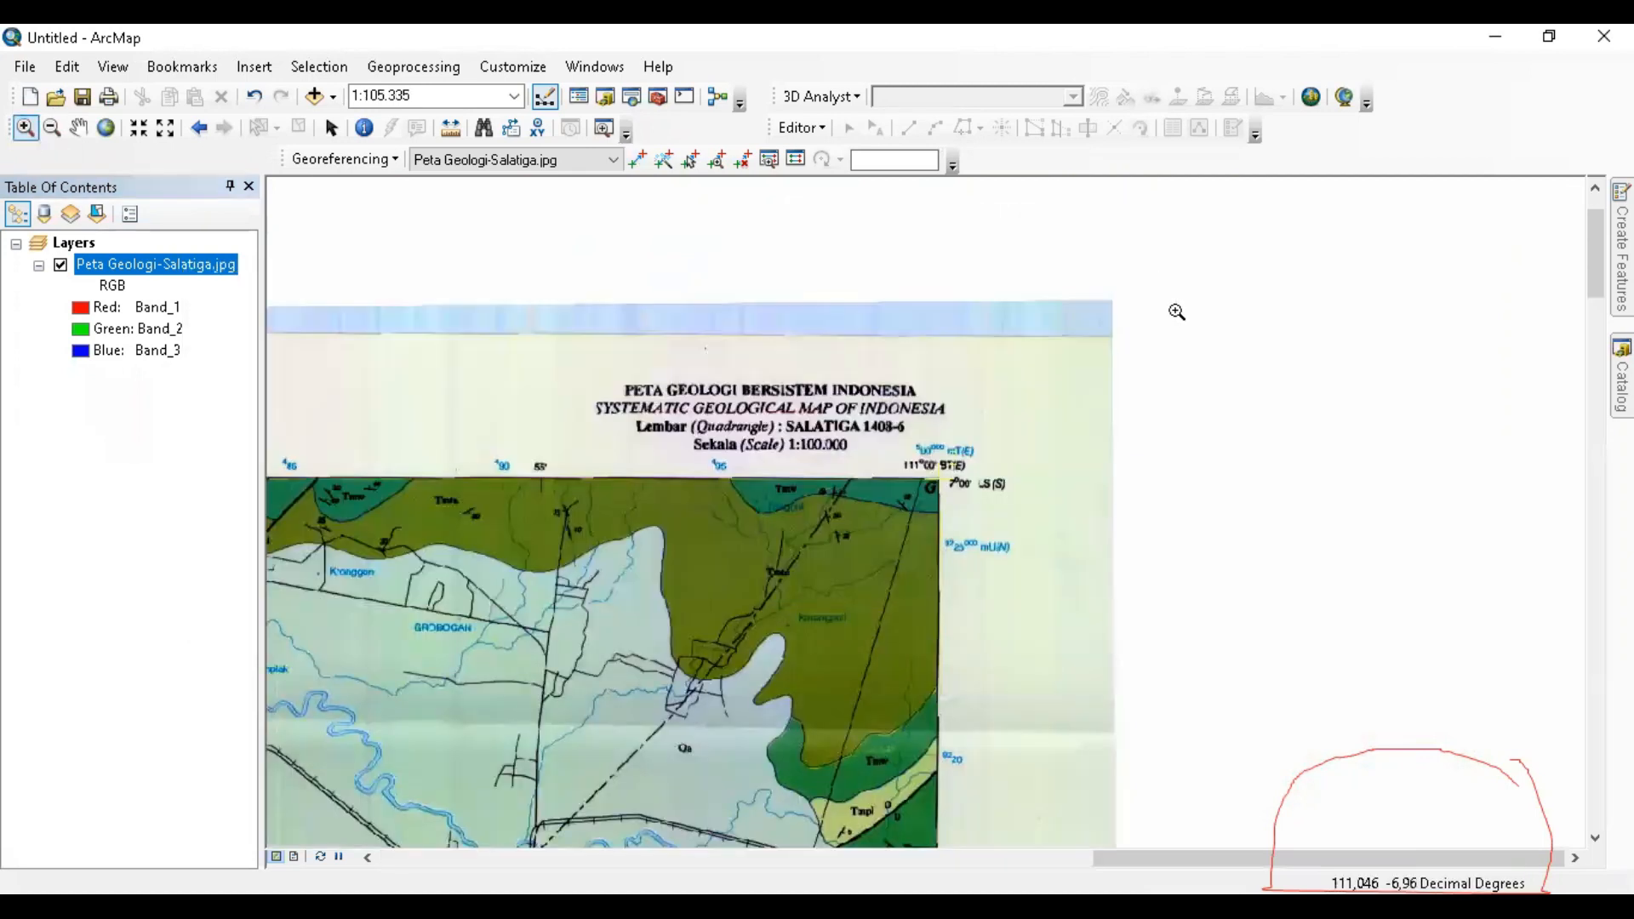
left_click_drag(860, 417, 999, 546)
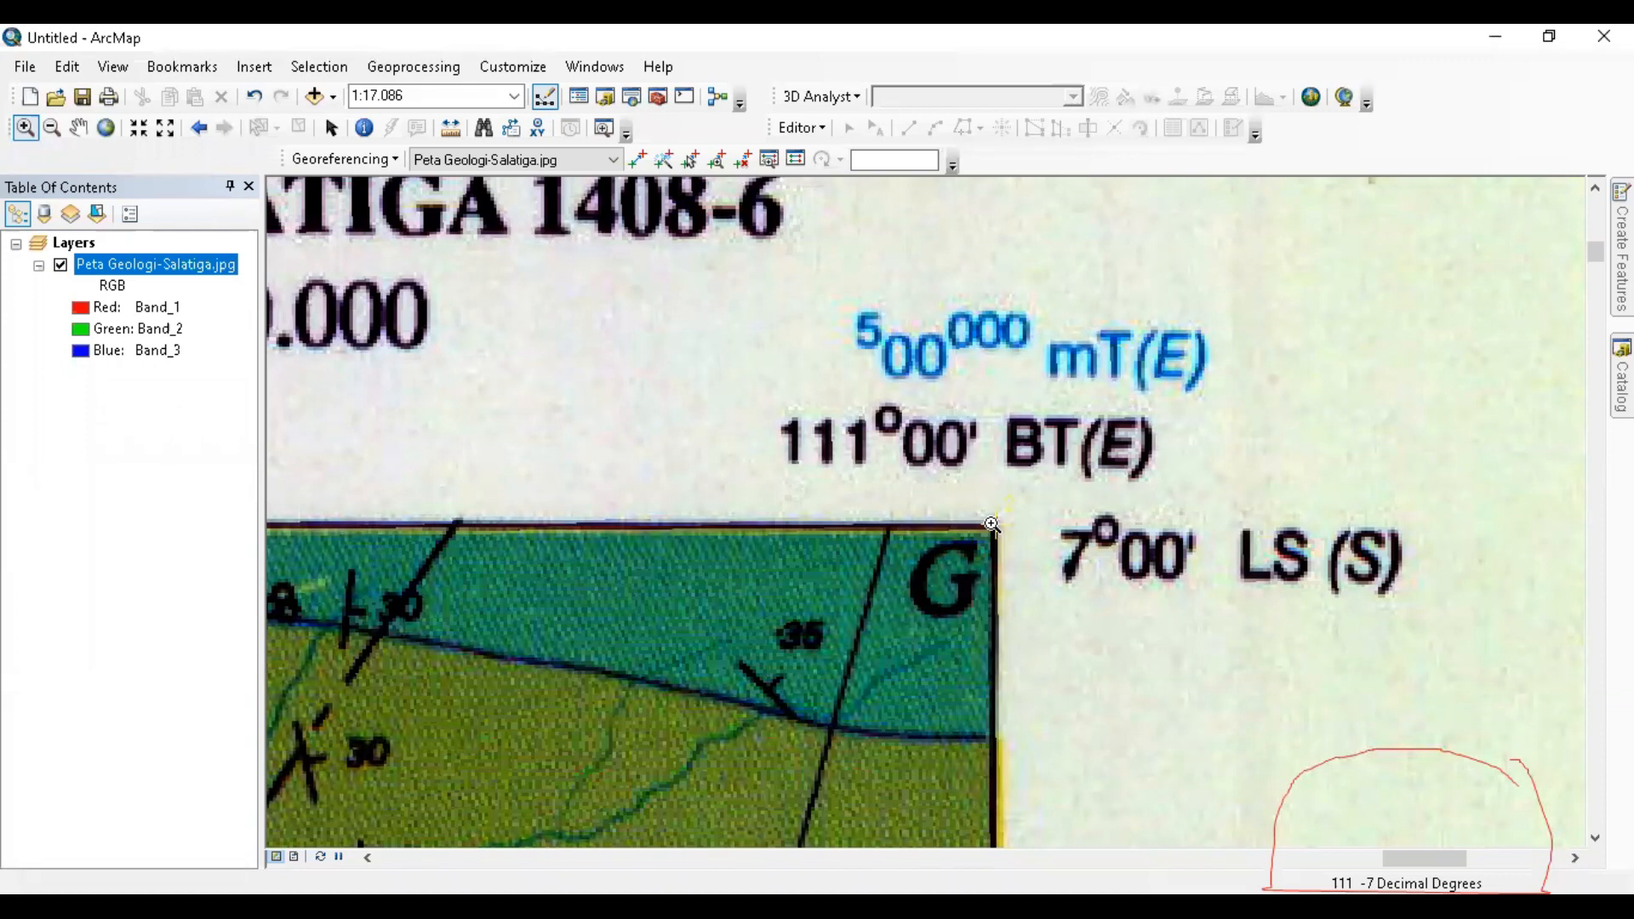
- Place control point 3 on the map frame's lower-right corner, at the 7°30' south and 111°00' east labels
scroll(1032, 566, "up", 5)
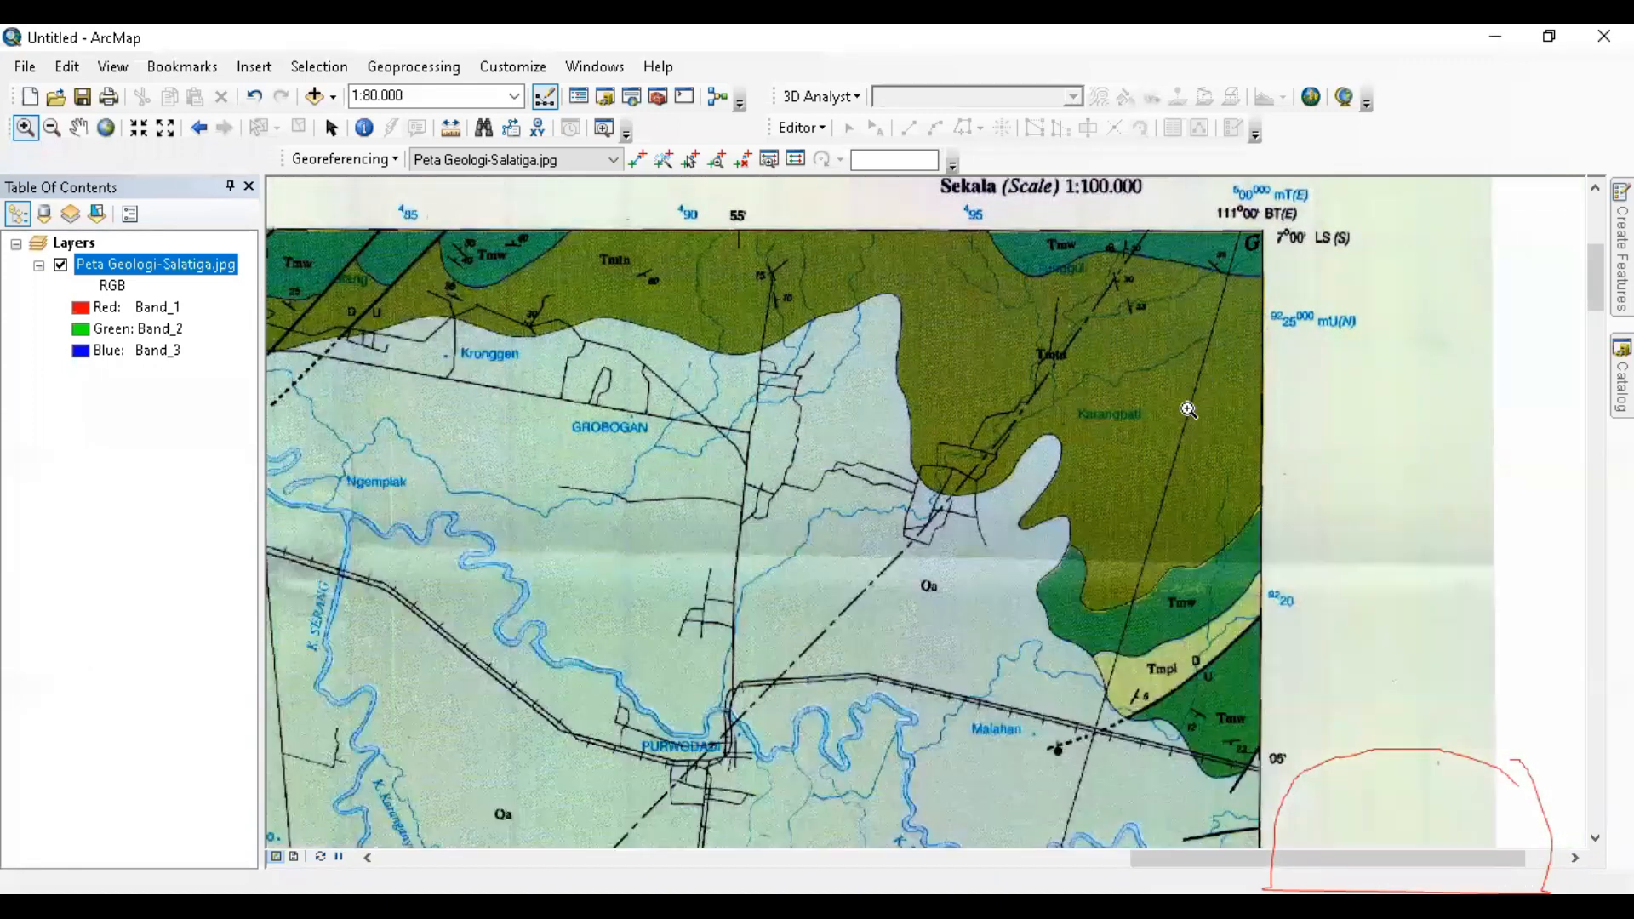
scroll(1130, 455, "up", 2)
left_click_drag(1066, 537, 1177, 204)
left_click_drag(1037, 425, 1124, 253)
scroll(1065, 413, "up", 2)
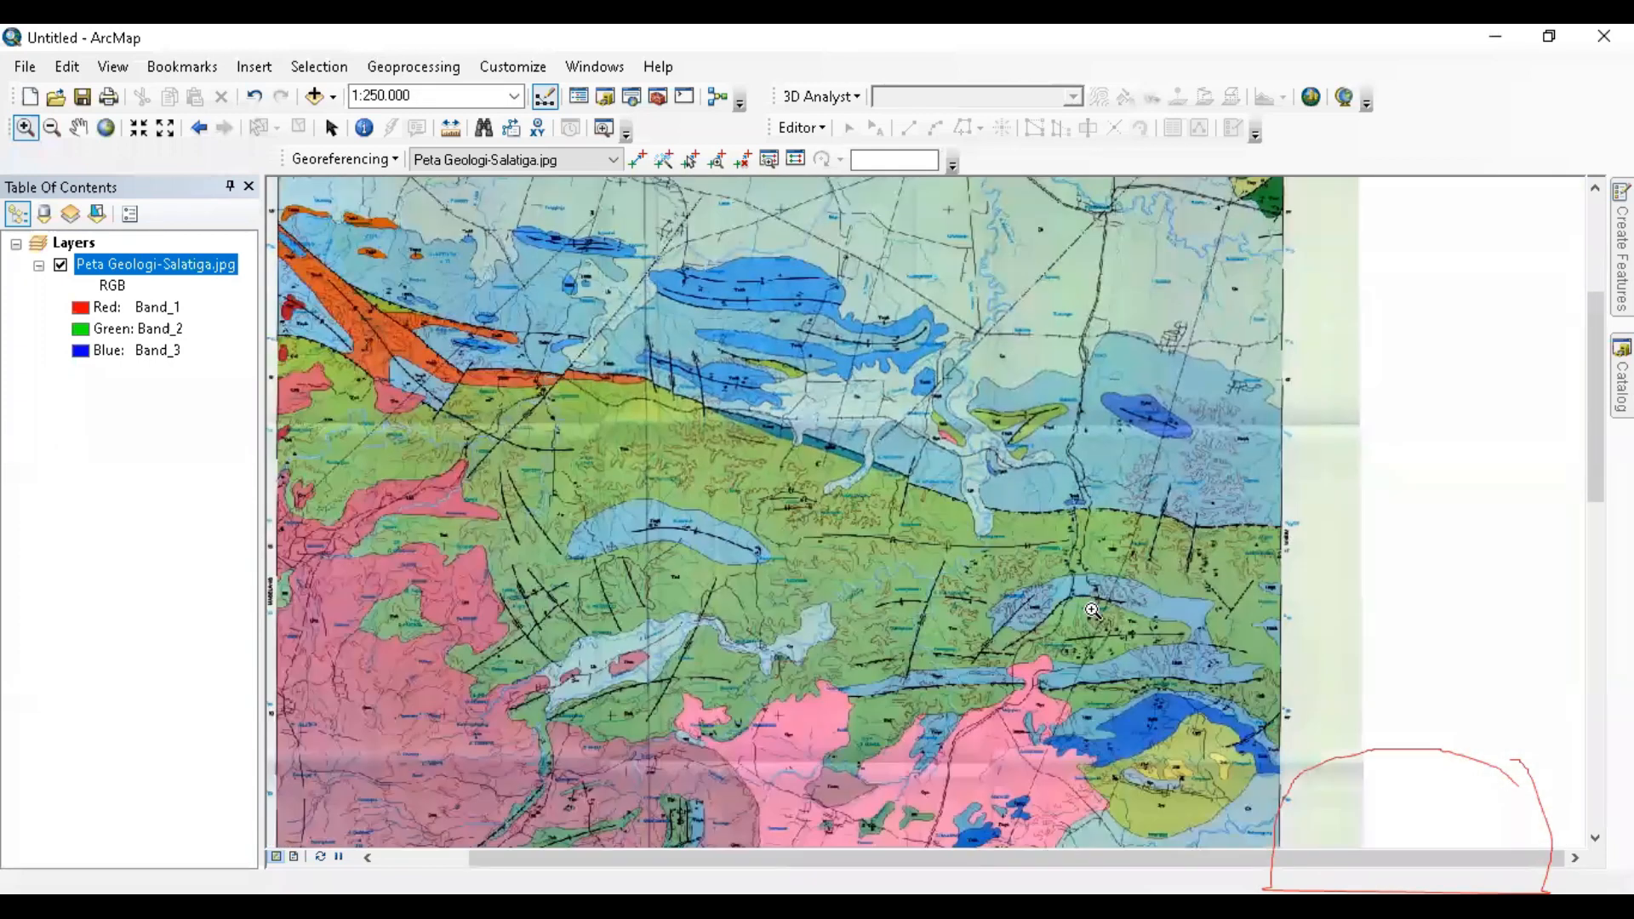
left_click_drag(1064, 413, 1163, 182)
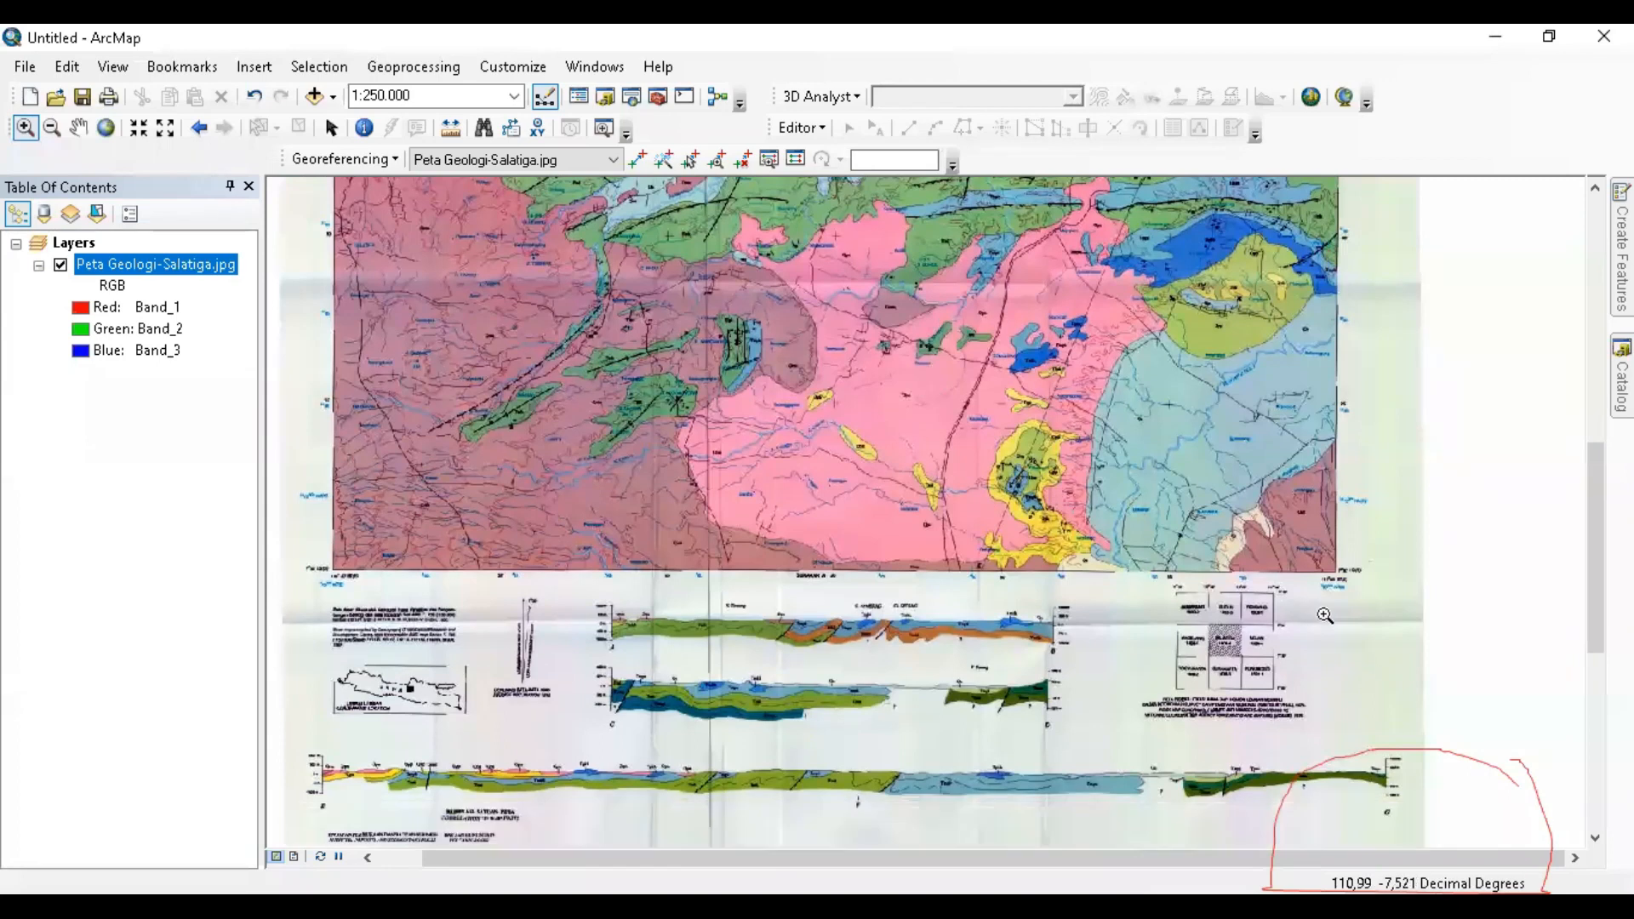
left_click_drag(1377, 632, 1203, 468)
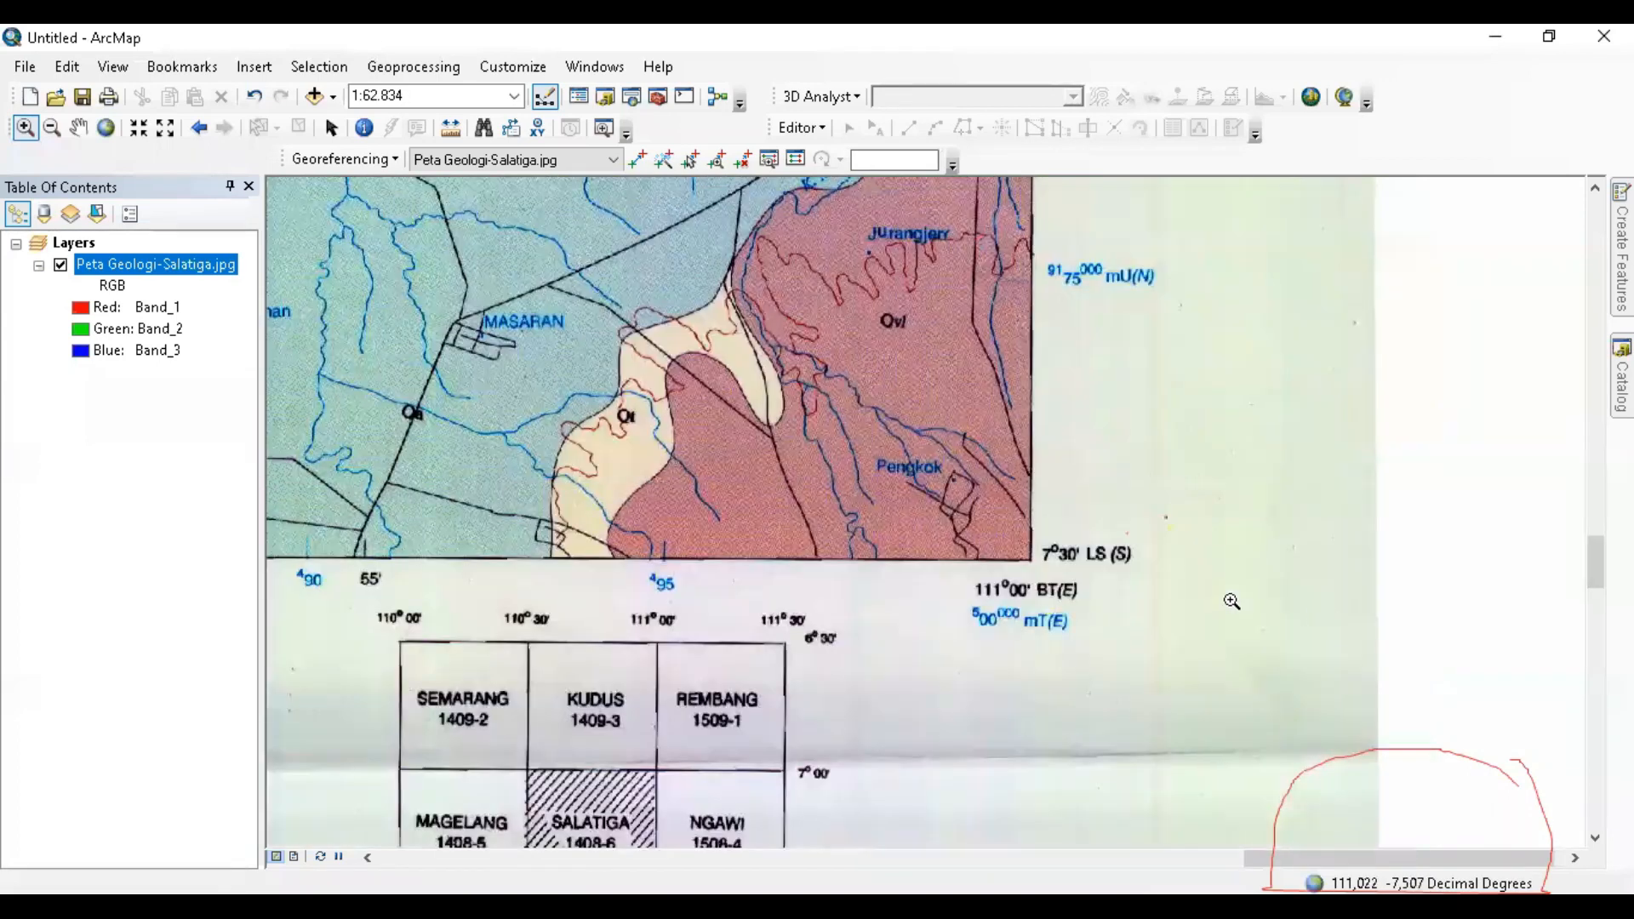
left_click_drag(889, 466, 1180, 710)
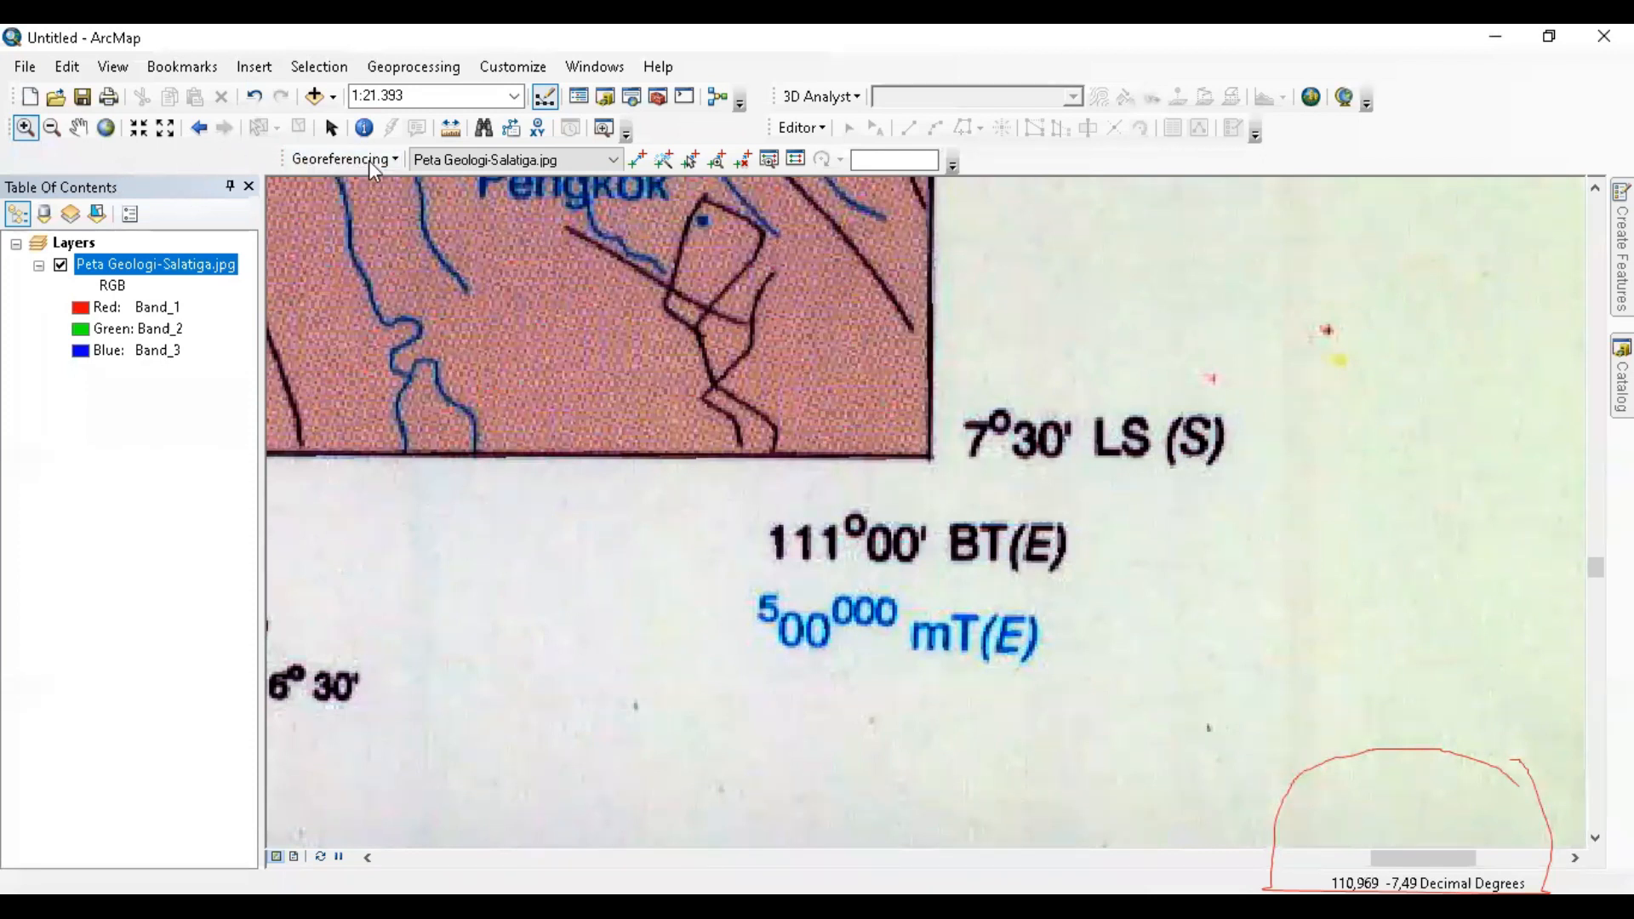
left_click(638, 161)
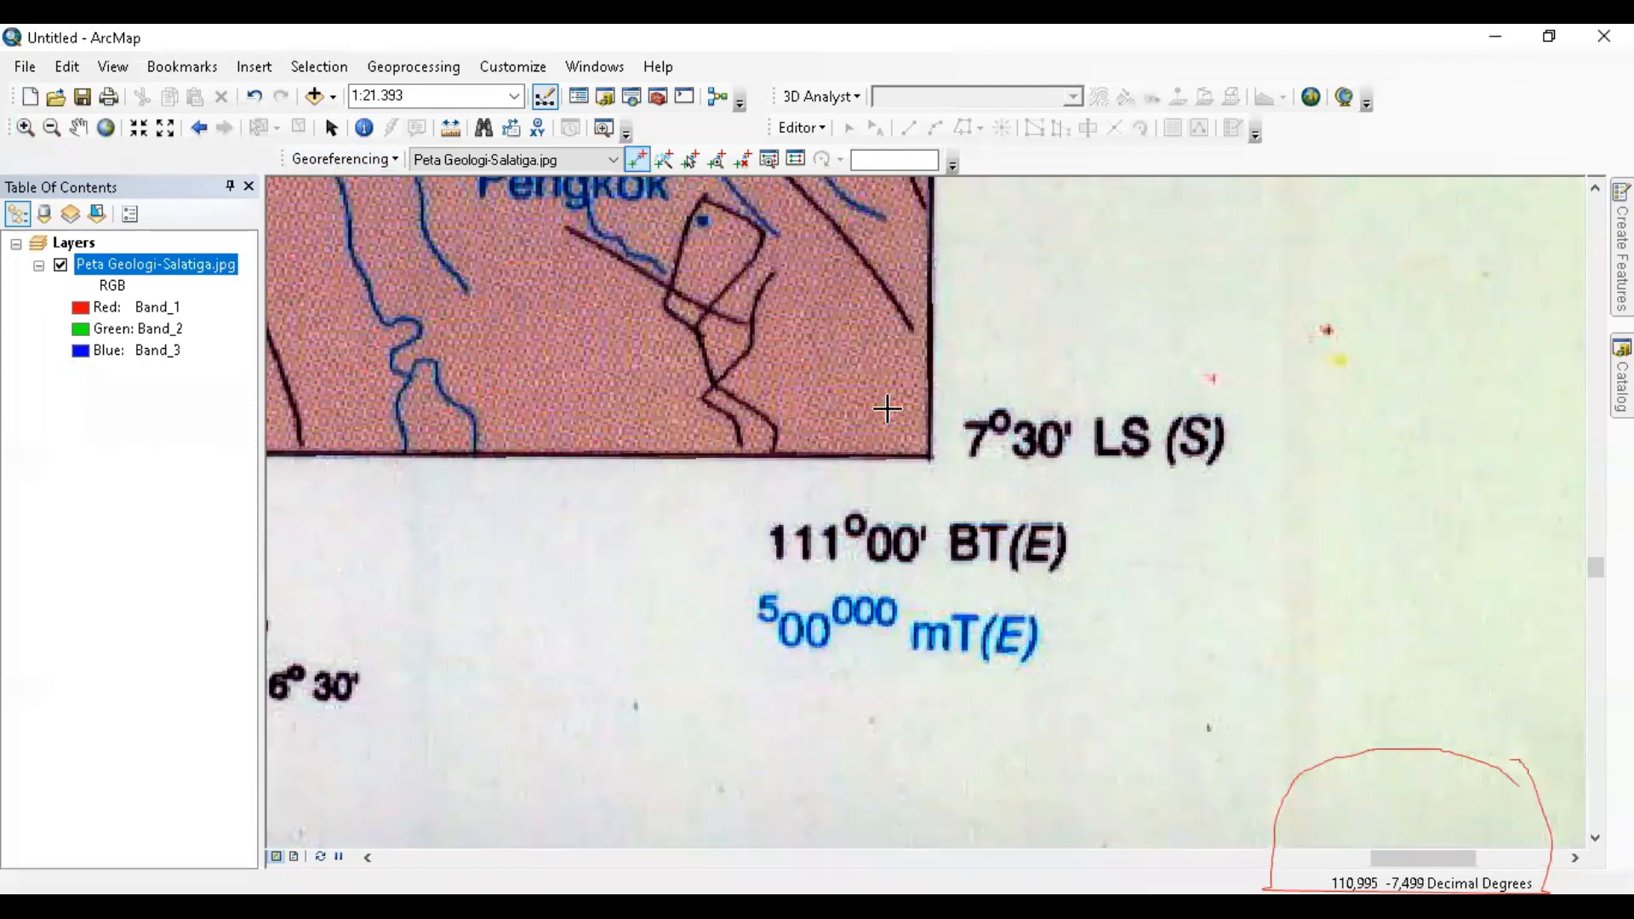
left_click(927, 456)
left_click(1027, 361)
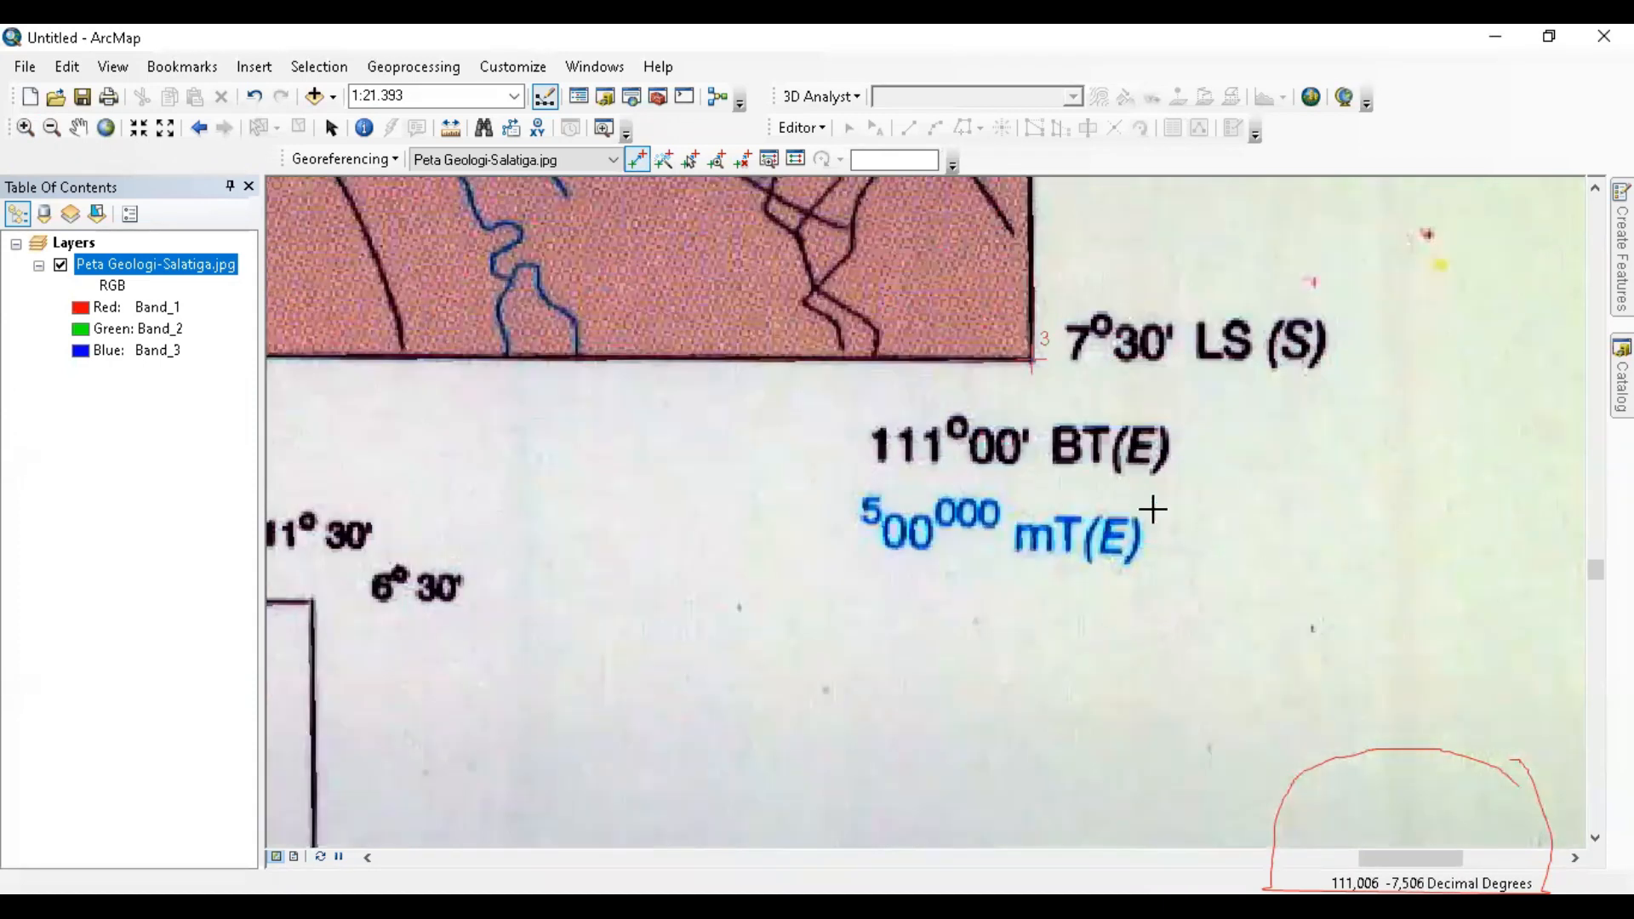
- Open the link table and set the Y Map value of control point 3 to -7,5 for the 7°30' south latitude
left_click(793, 160)
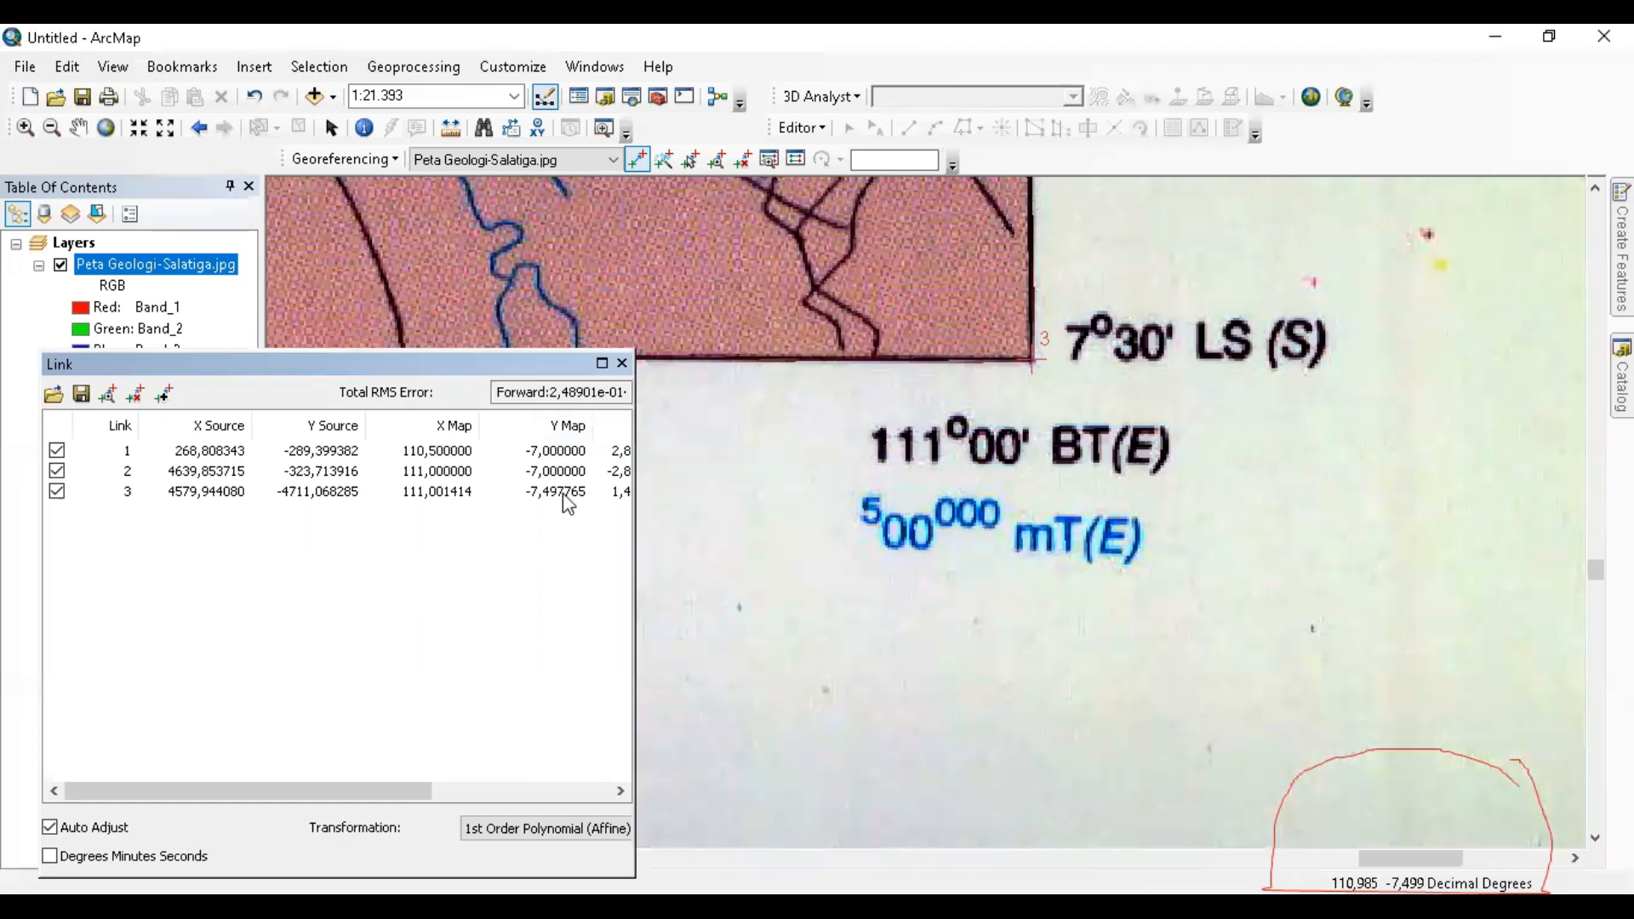
left_click(564, 493)
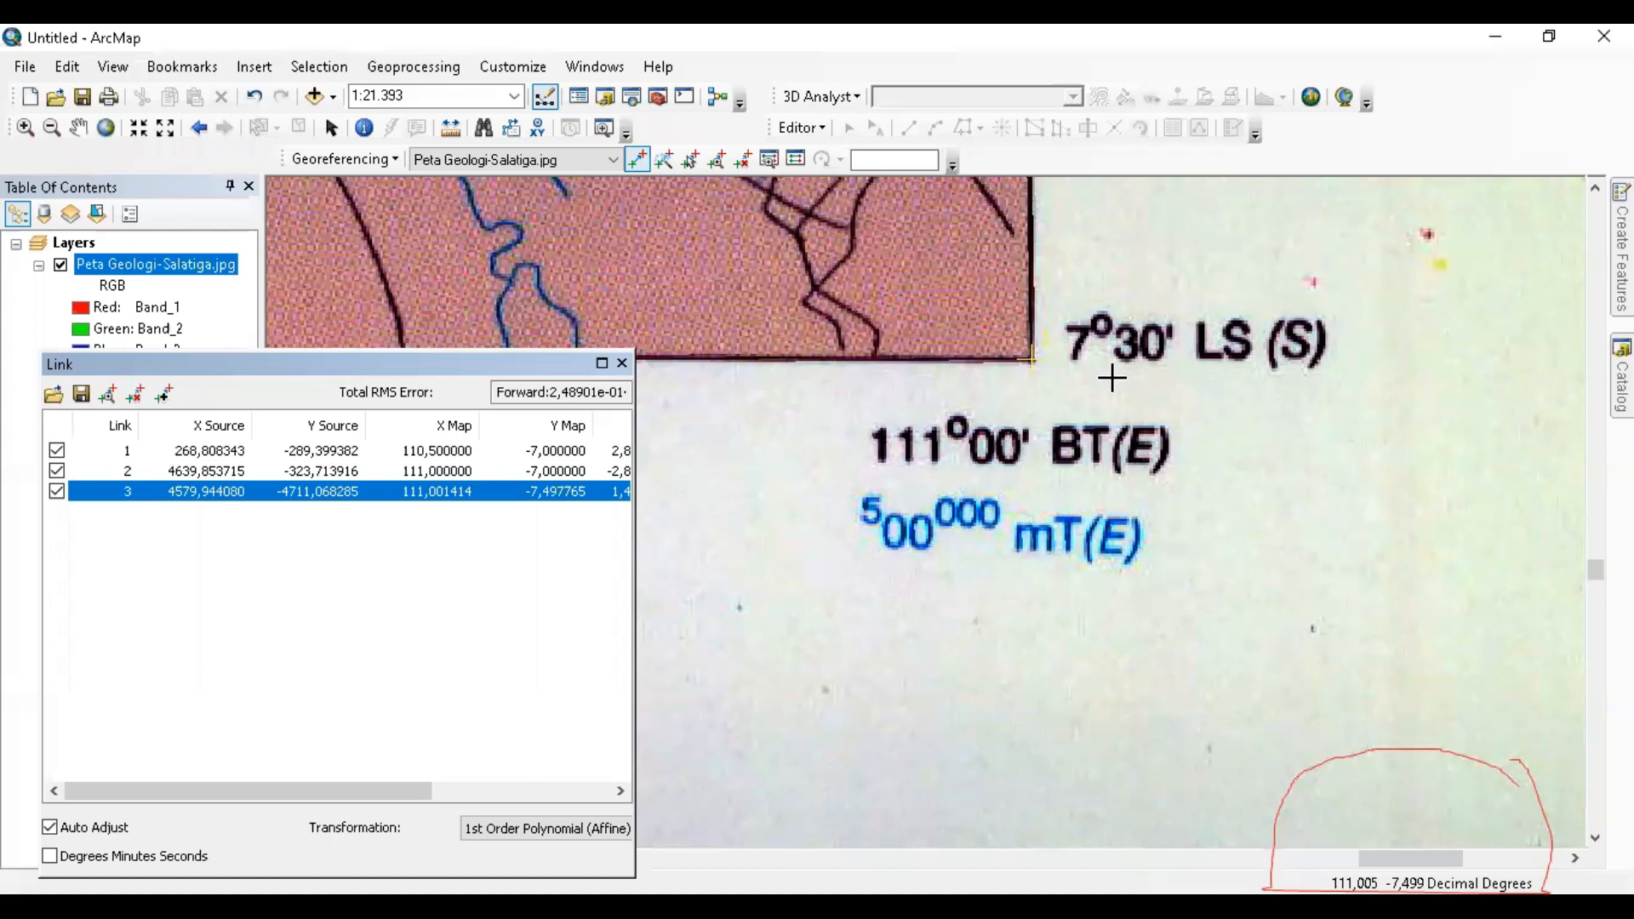
left_click(550, 490)
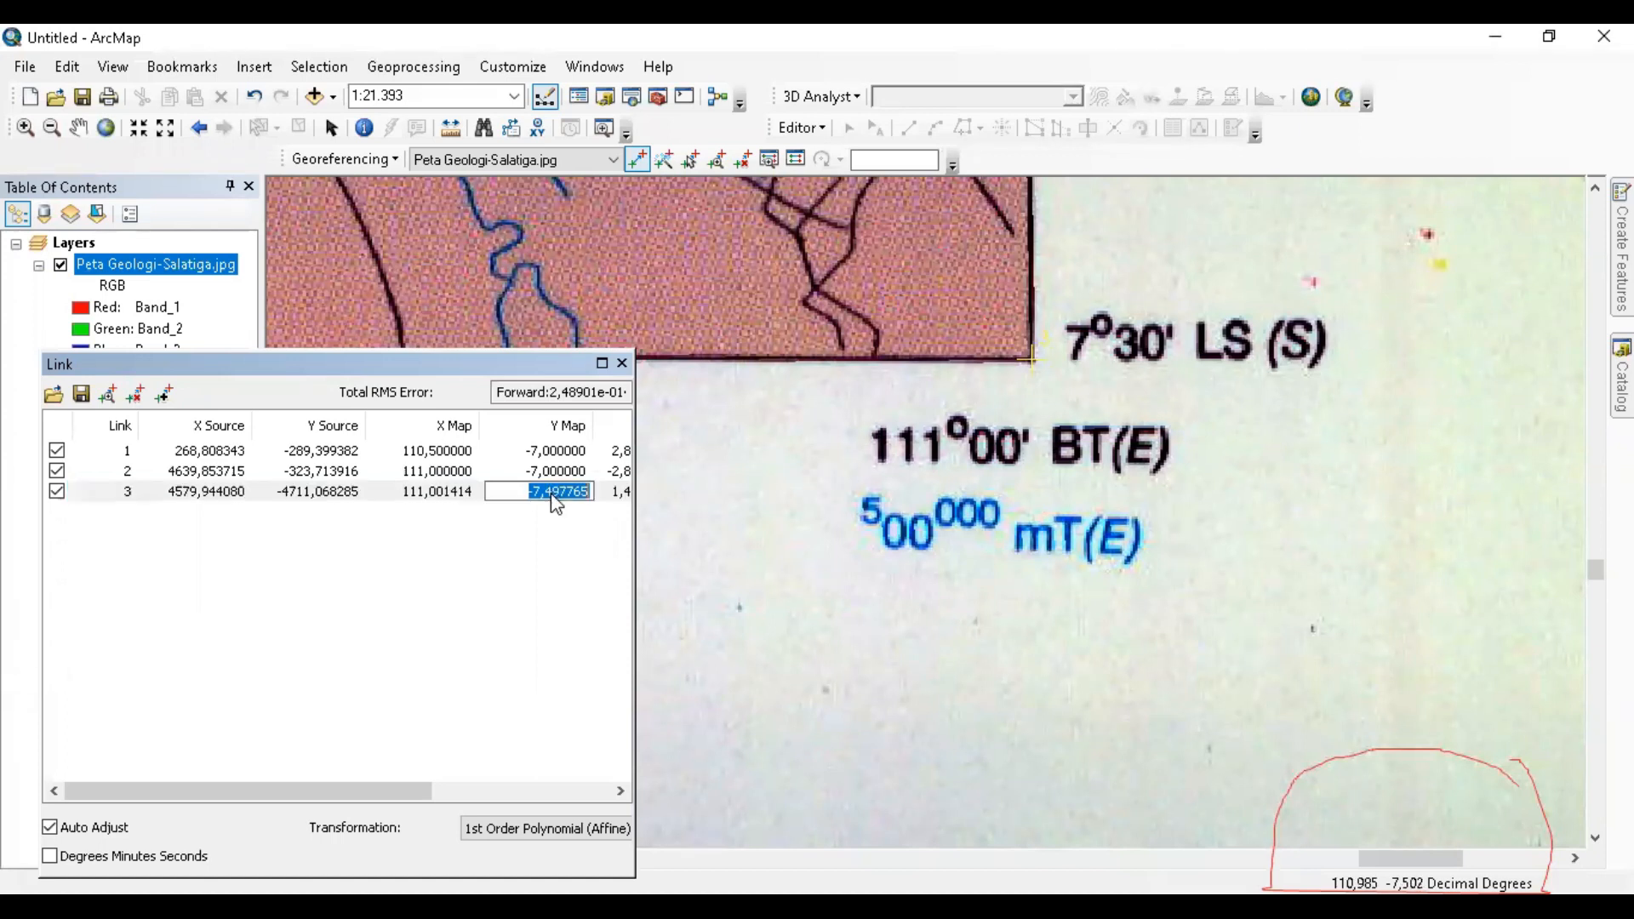
left_click(553, 491)
left_click_drag(549, 492, 594, 503)
type("6")
key("Return")
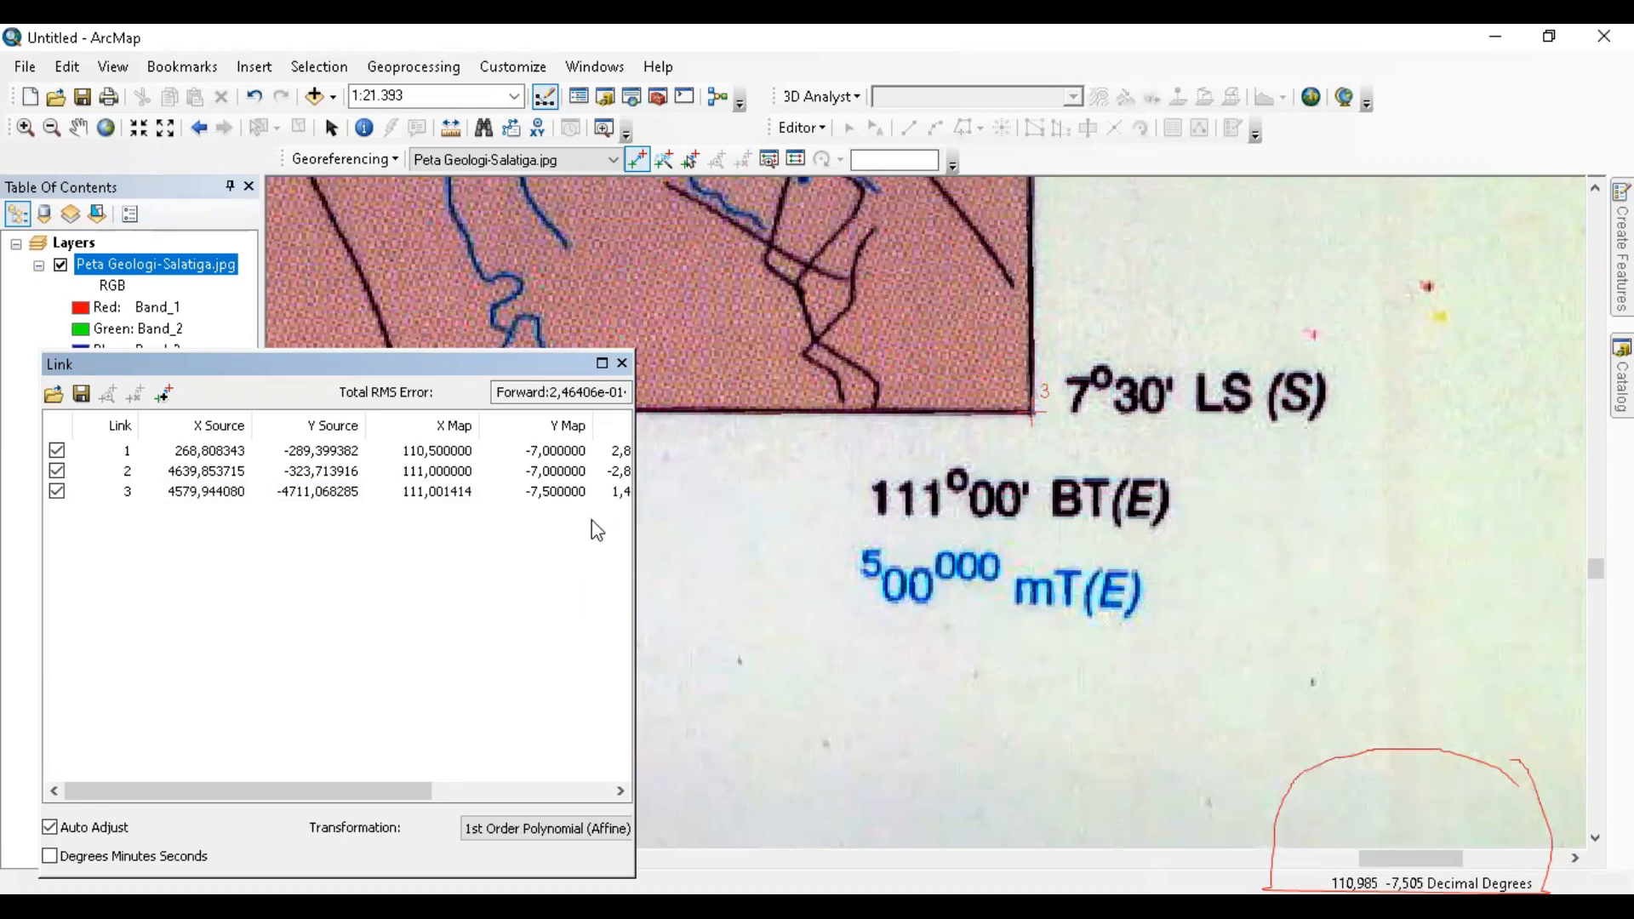
- Set the X Map value of control point 3 to 111 for the corner's 111°00' east longitude
left_click(451, 498)
left_click(442, 492)
left_click(442, 492)
left_click_drag(442, 492, 523, 493)
type("0")
key("Return")
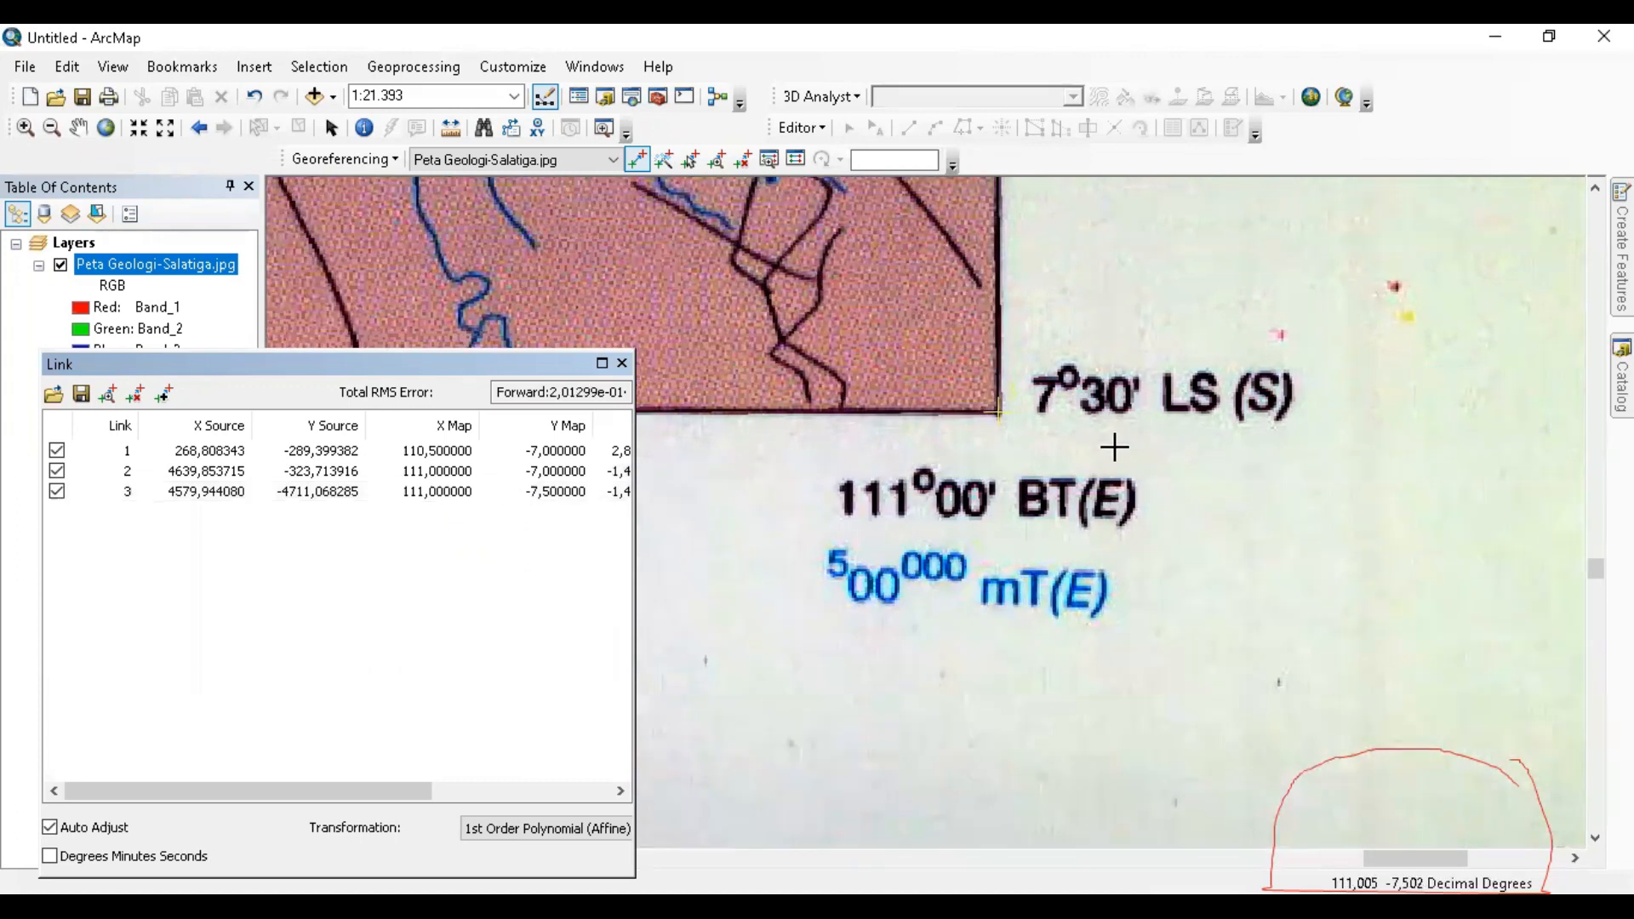
- Close the link table and place control point 4 on the map frame's lower-left corner, at the 7°30' south and 110°30' east labels
scroll(1113, 447, "down", 3)
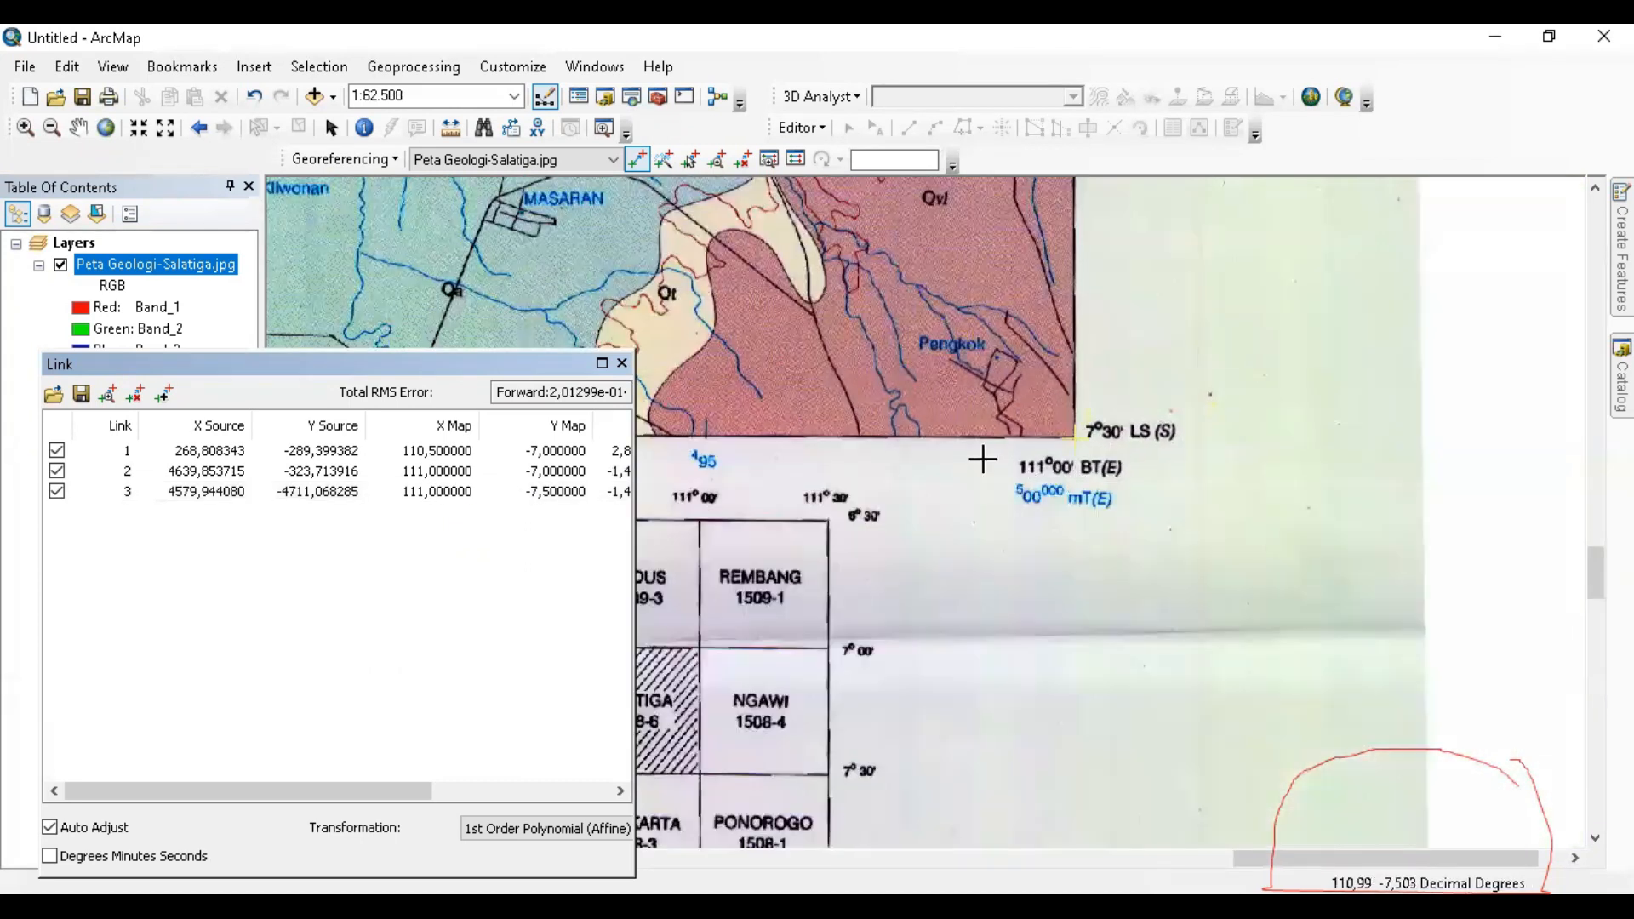
left_click_drag(977, 456, 1436, 419)
left_click_drag(1132, 432, 1584, 385)
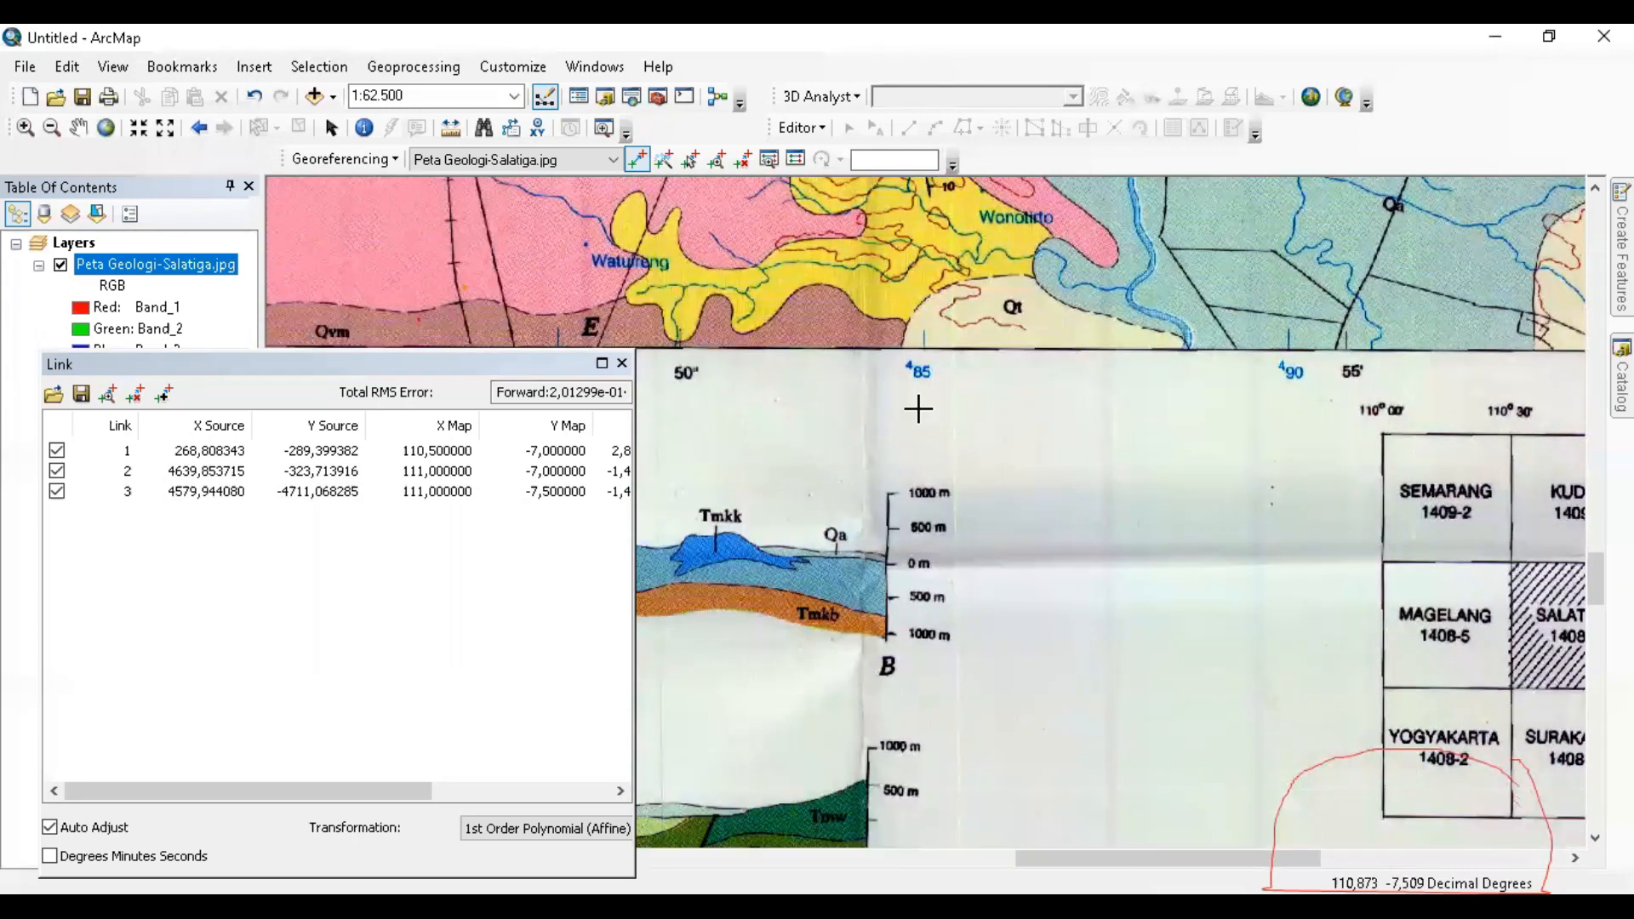
left_click(623, 364)
left_click_drag(533, 338, 1492, 402)
left_click_drag(1177, 338, 1384, 387)
left_click_drag(783, 401, 1331, 417)
left_click_drag(678, 319, 1114, 371)
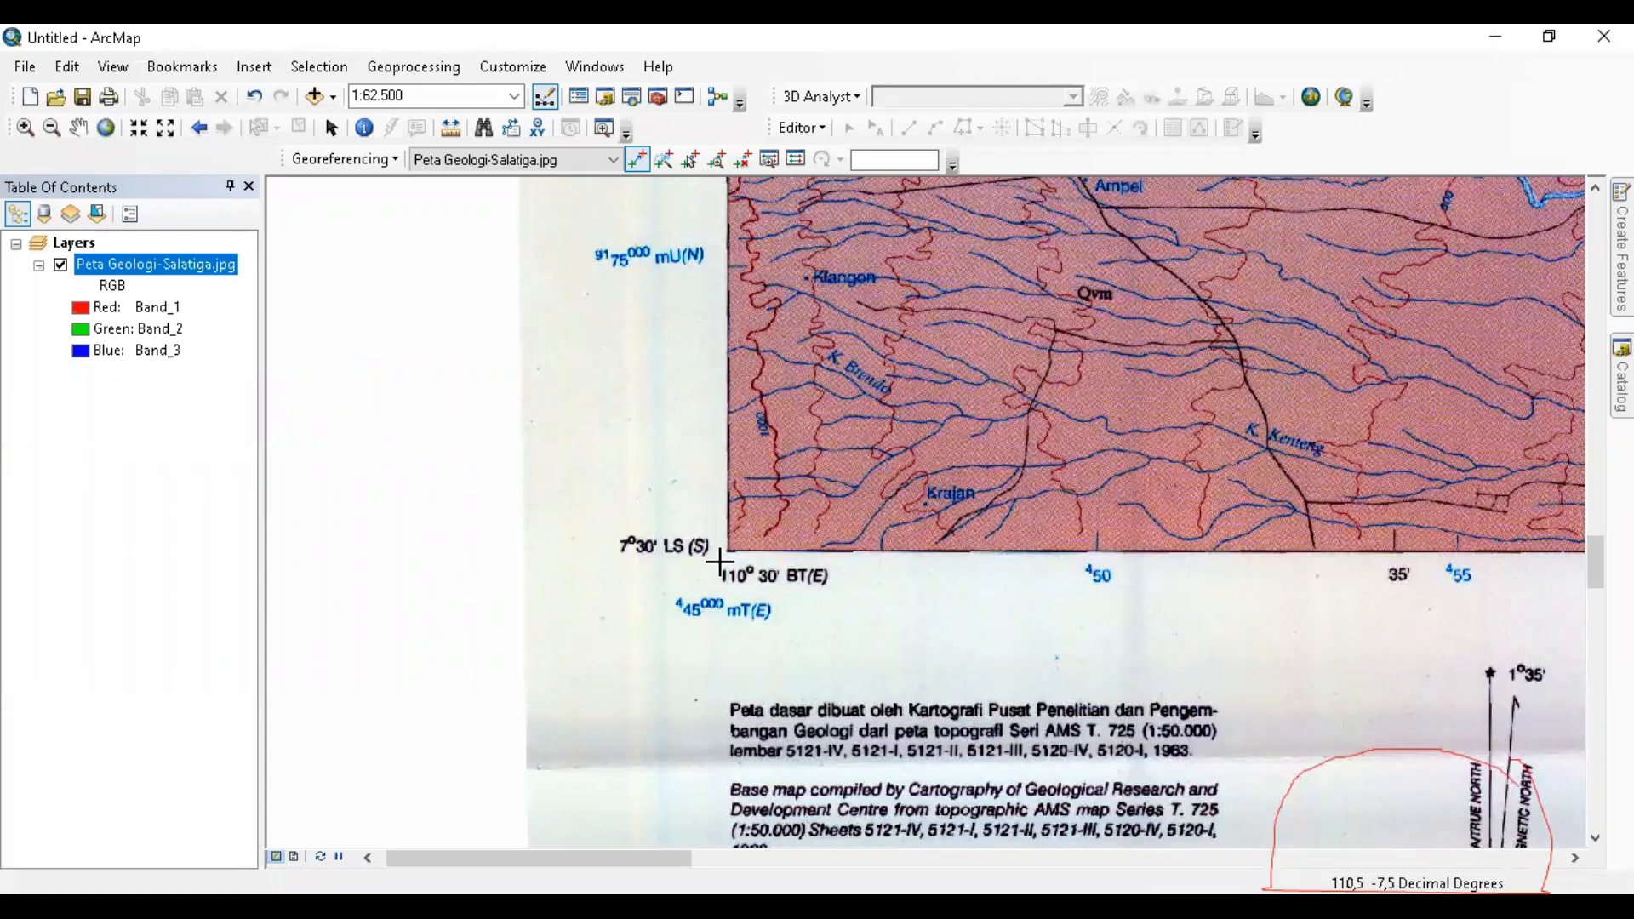
scroll(719, 563, "up", 5)
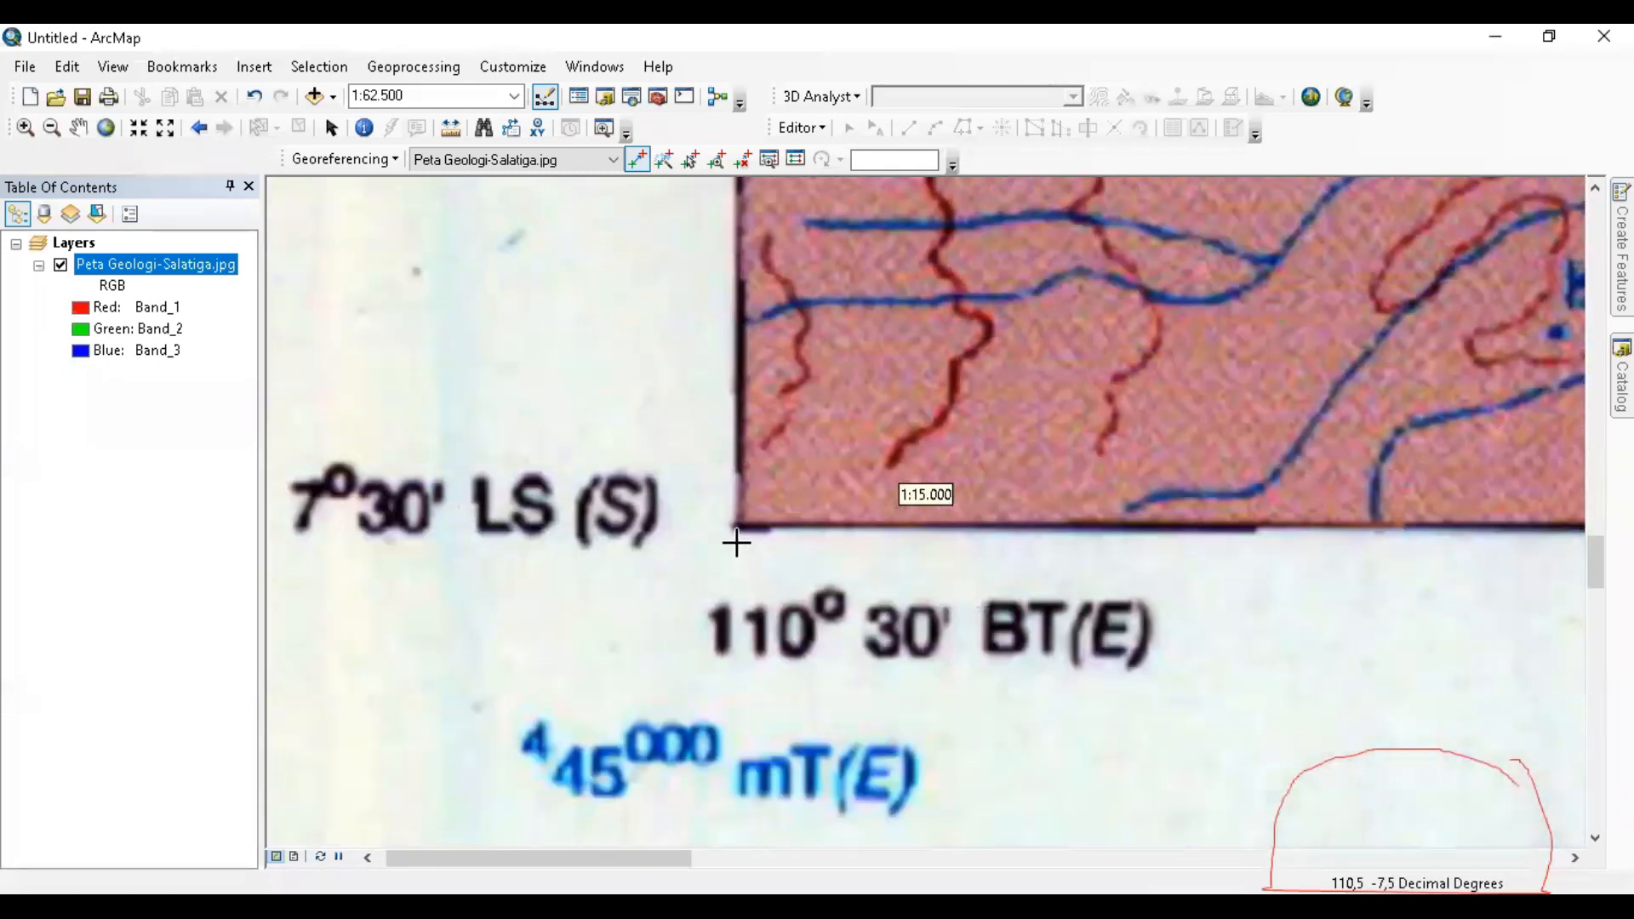
scroll(736, 543, "down", 2)
scroll(736, 545, "up", 1)
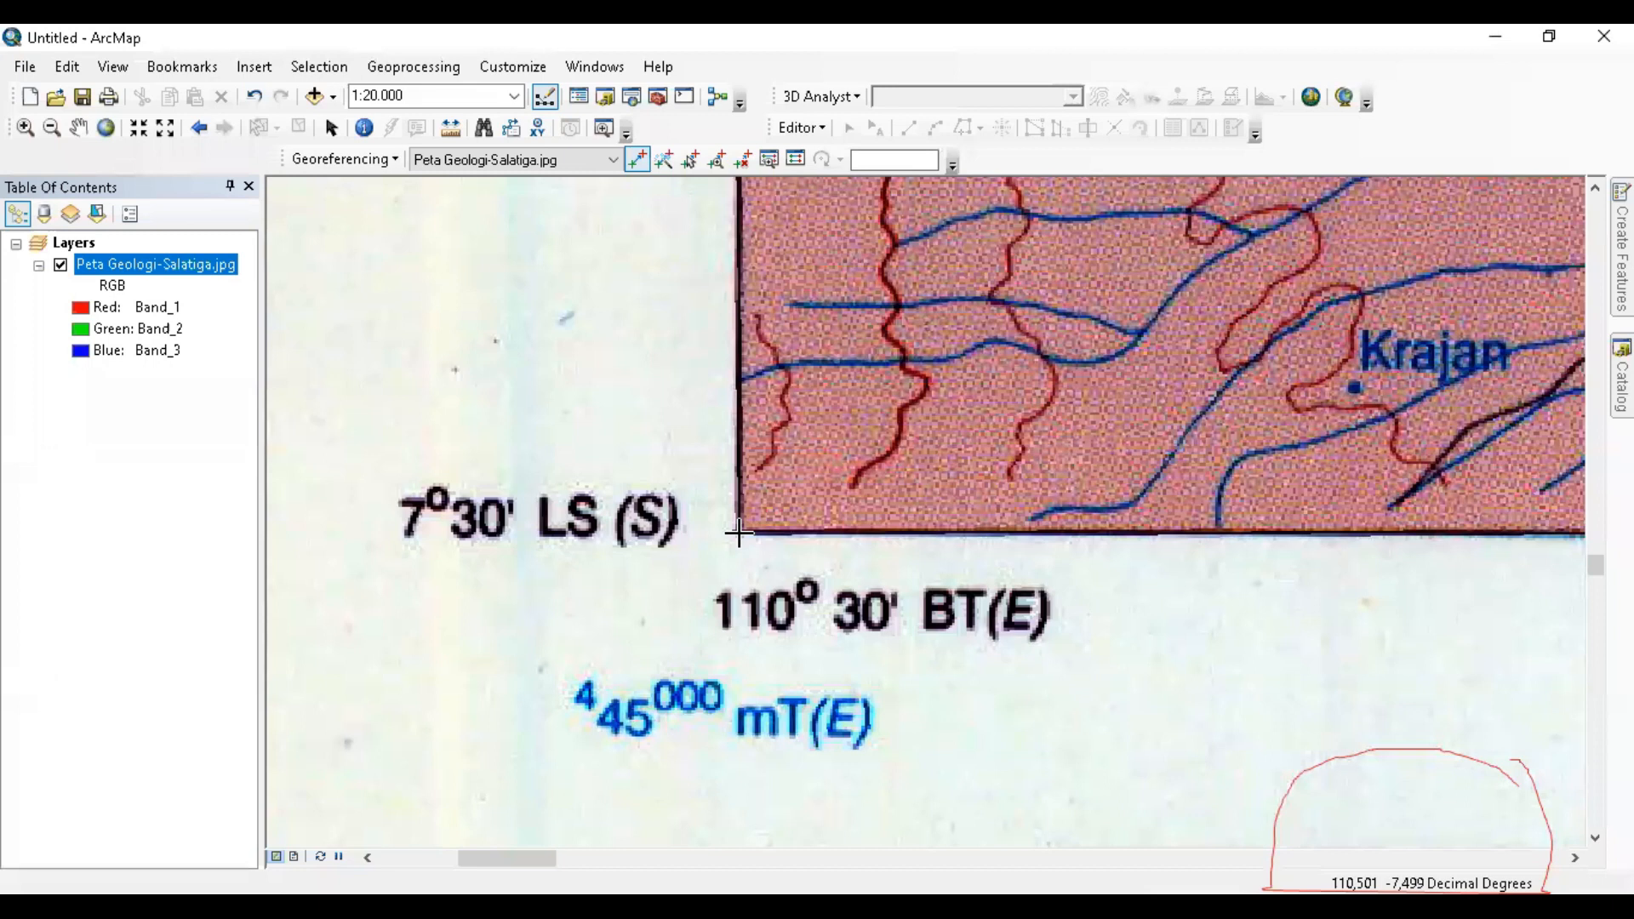
left_click(739, 534)
left_click(625, 624)
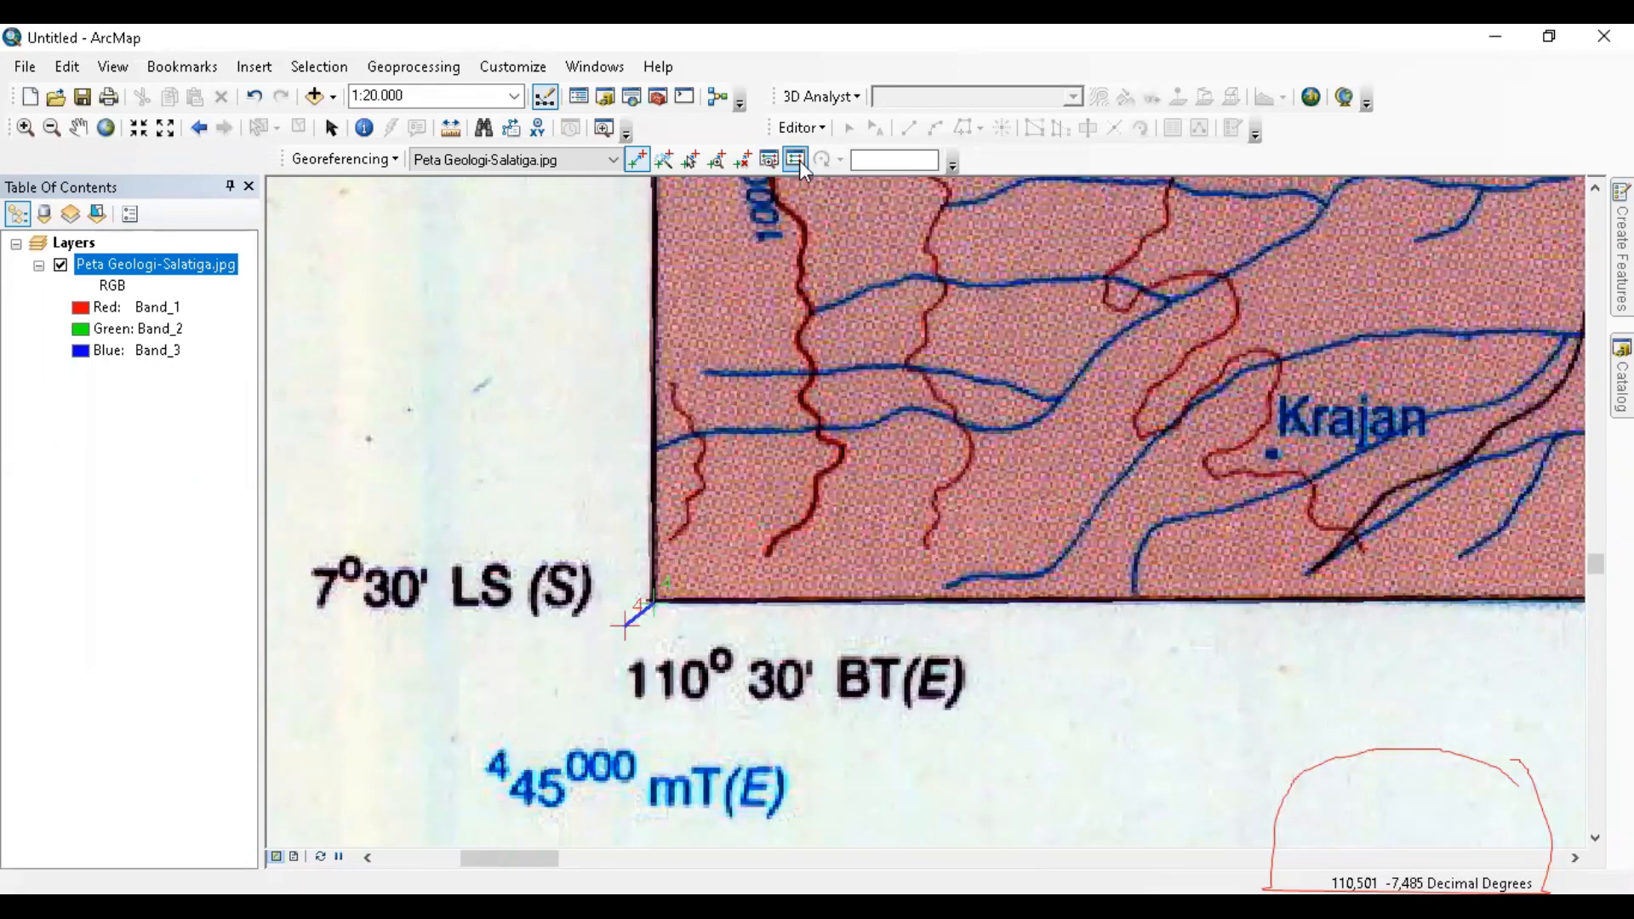
- Open the link table and set the Y Map value of control point 4 to -7,5 for the 7°30' south latitude
left_click(797, 160)
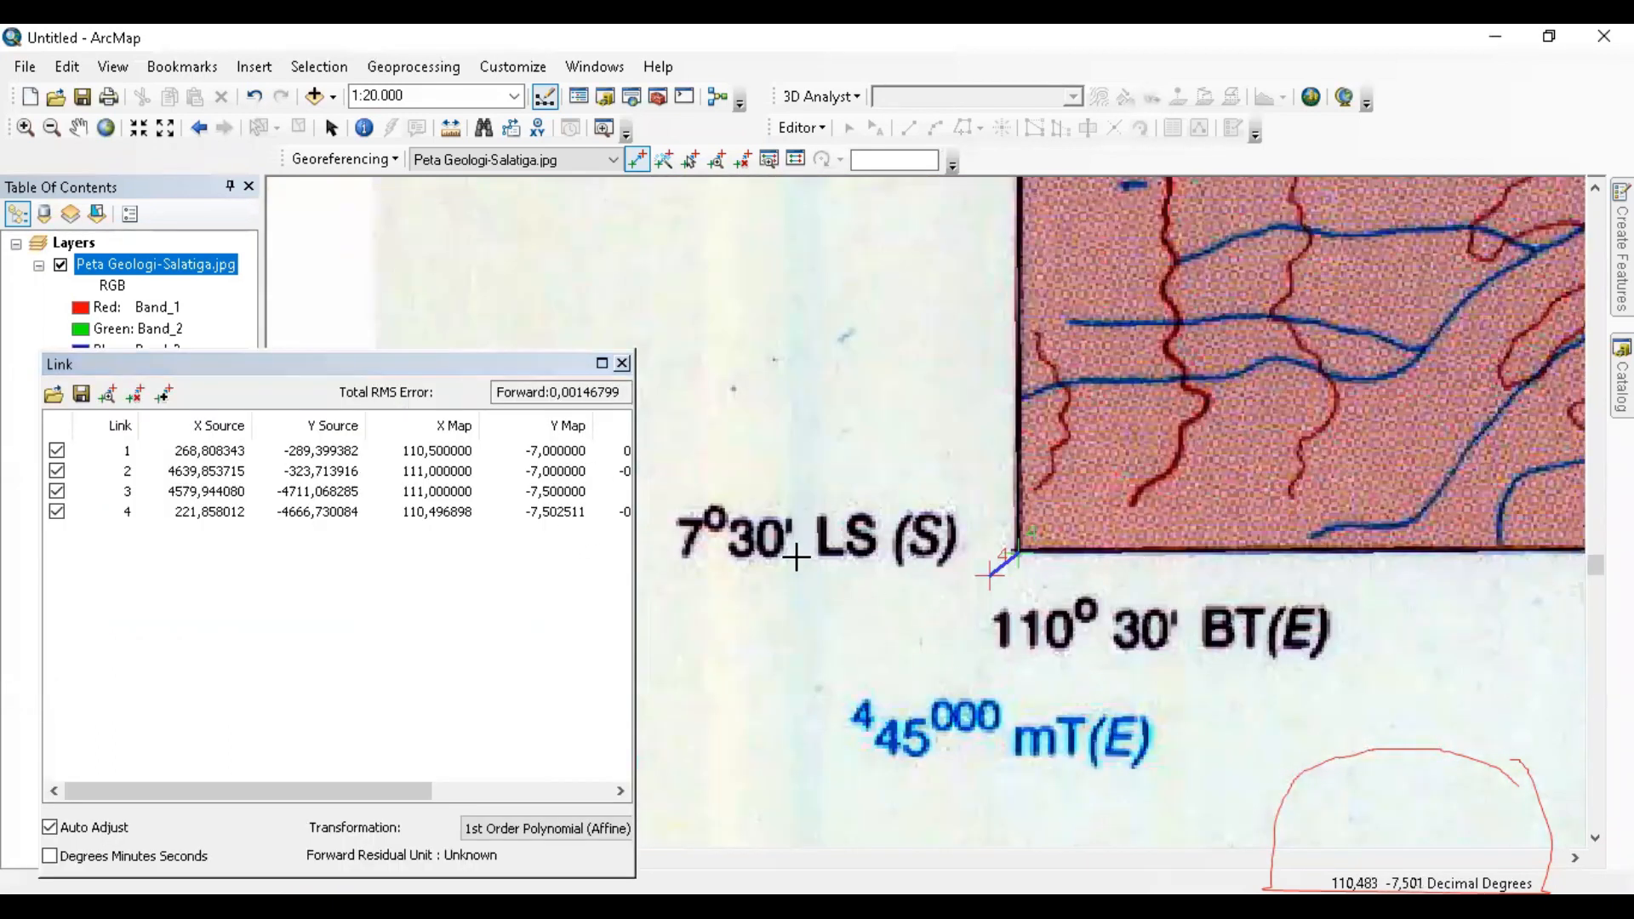
double_click(558, 513)
left_click(571, 517)
key("Delete")
key("Delete")
key("Delete")
key("Delete")
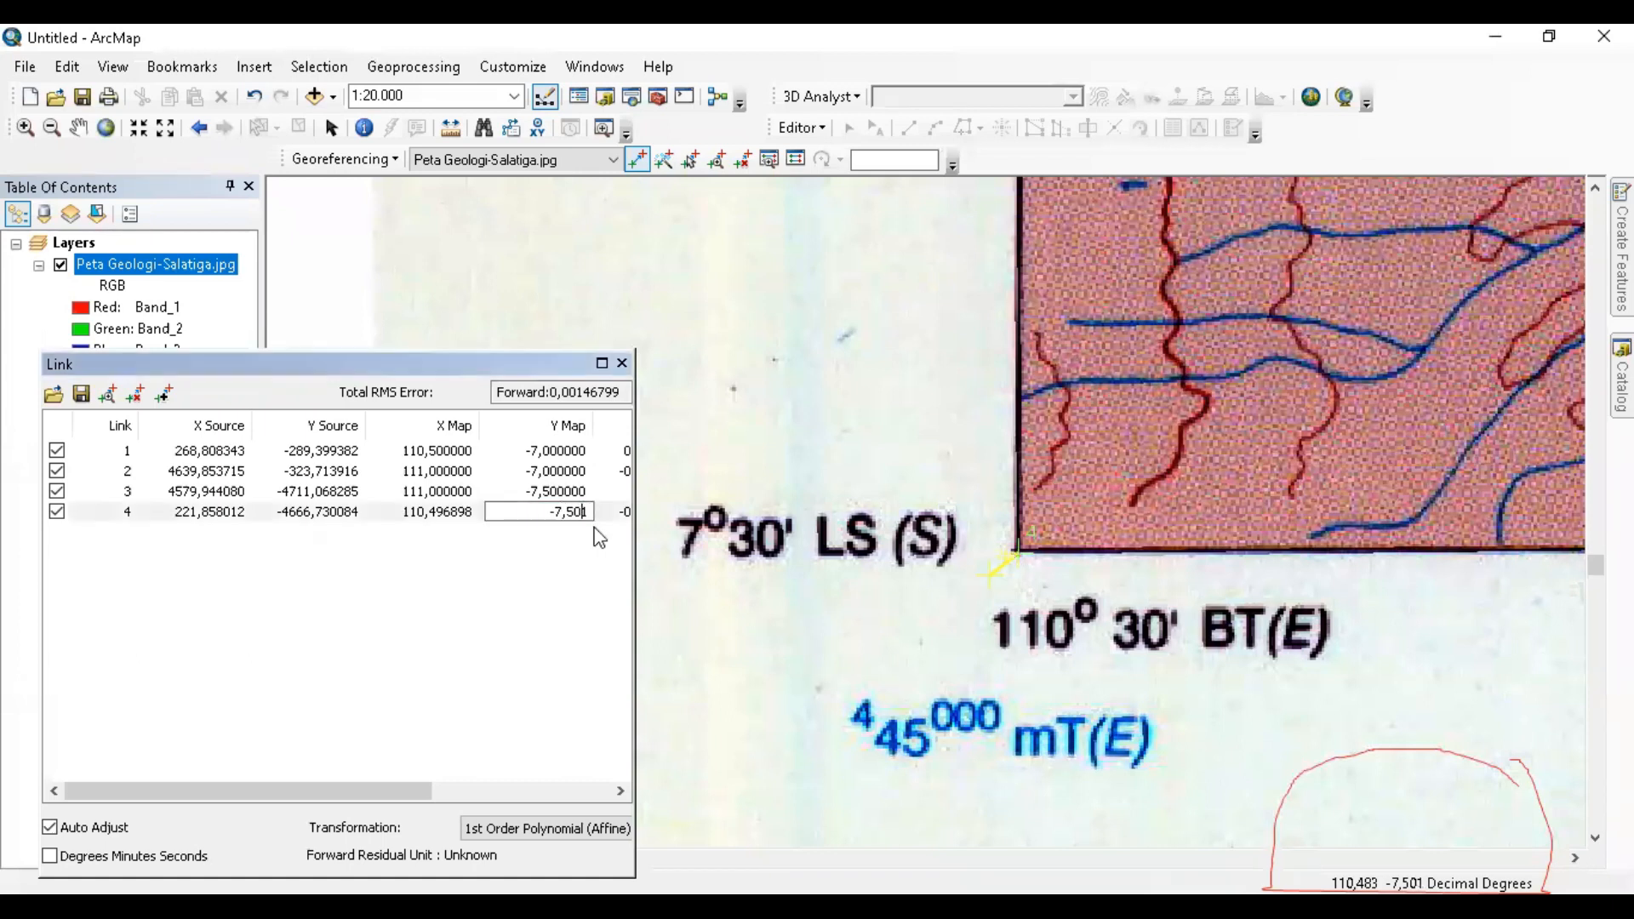
key("Return")
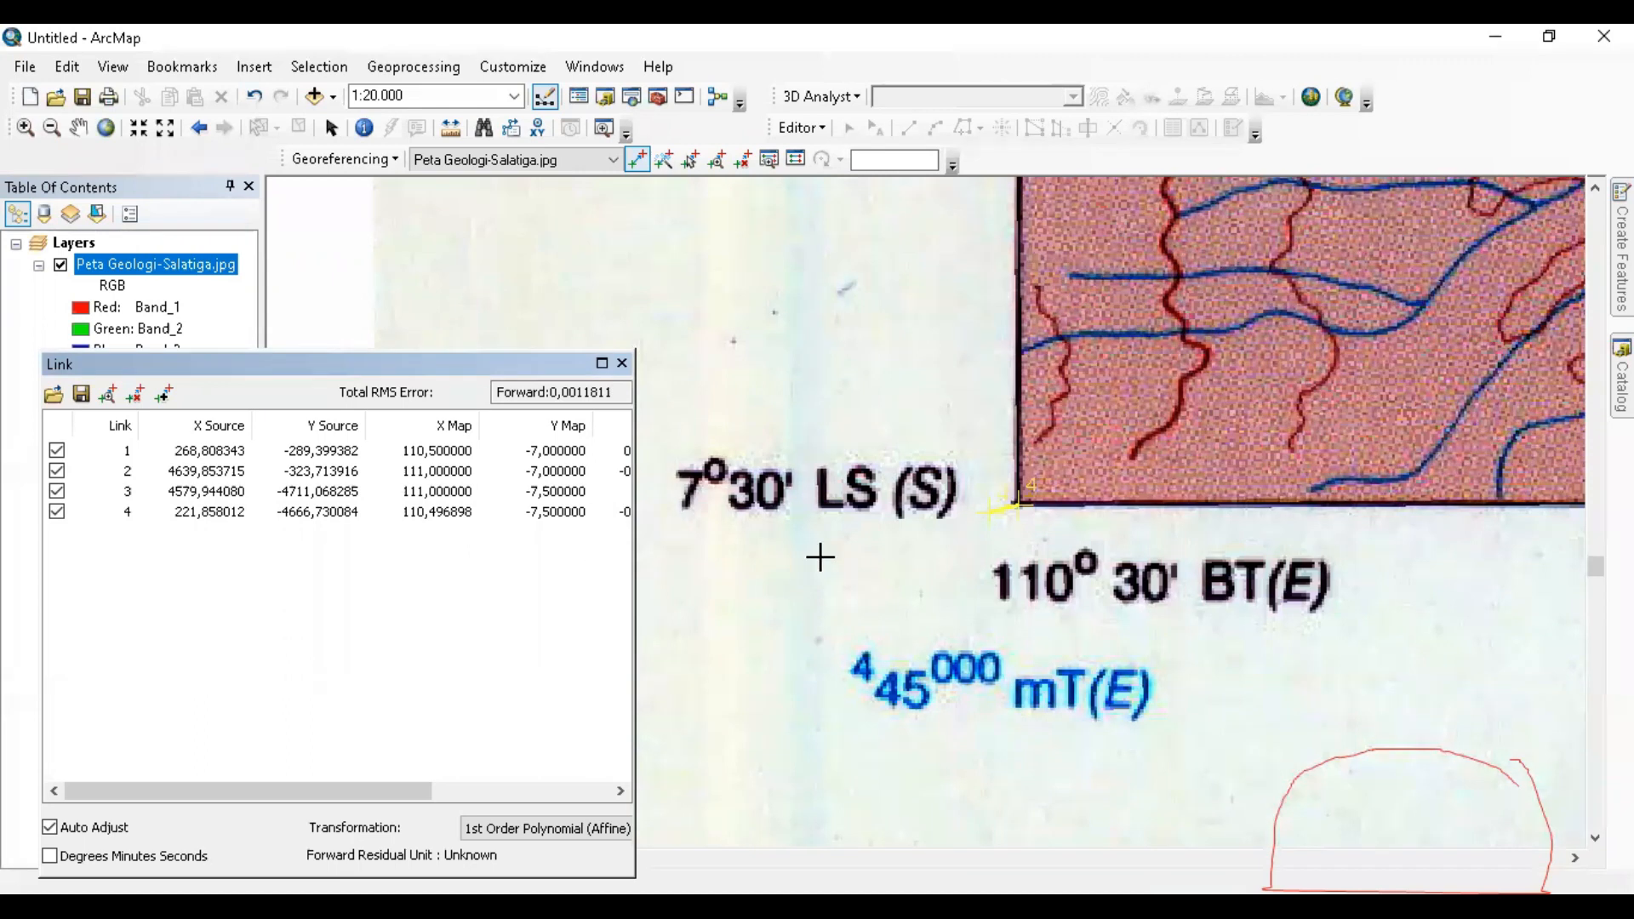
- Set the X Map value of control point 4 to 110,5 for the corner's 110°30' east longitude
left_click(429, 517)
left_click(434, 518)
left_click(437, 516)
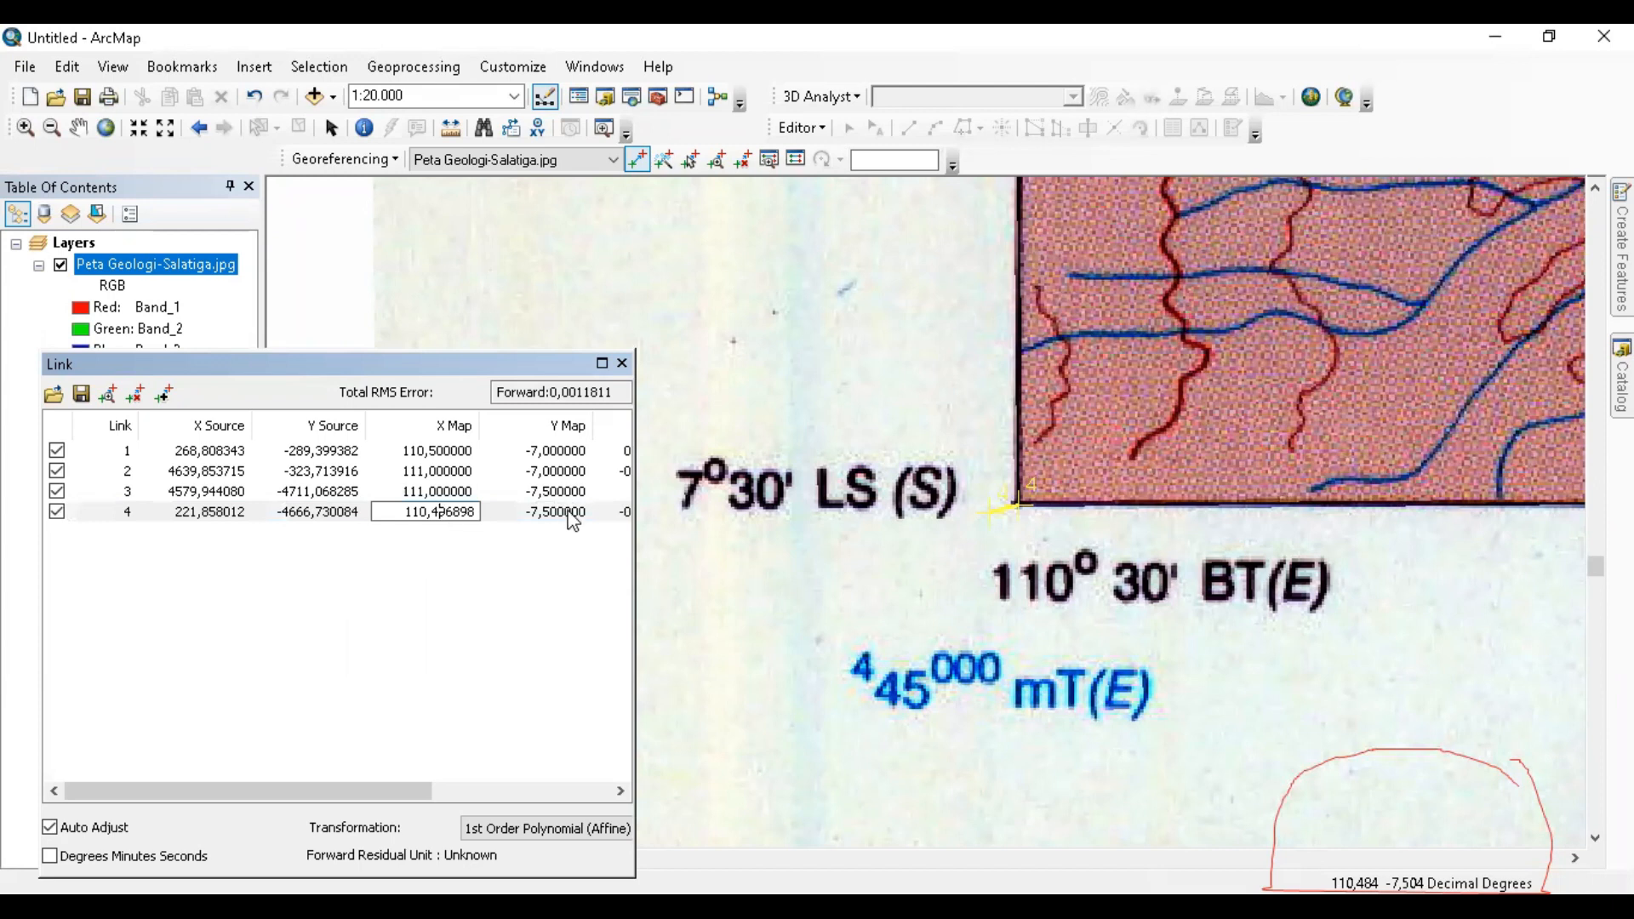
key("Delete")
key("Delete")
key("Delete")
type("5")
key("Return")
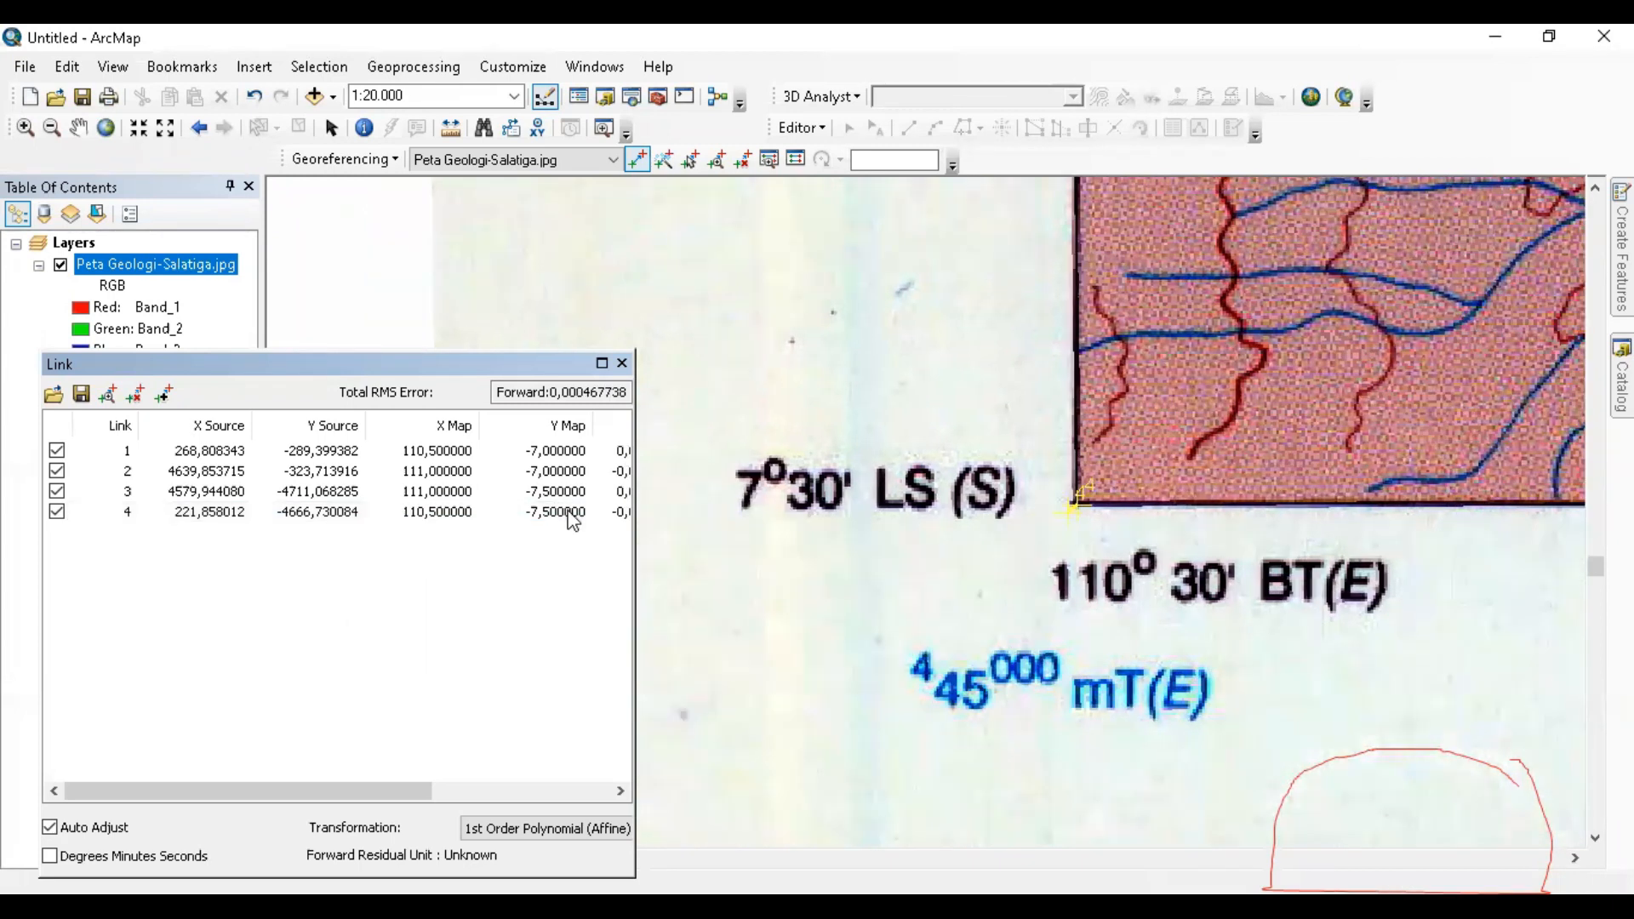
- Close the link table and show the full extent of the Peta Geologi-Salatiga.jpg layer with all four control points
left_click(622, 365)
scroll(886, 531, "down", 6)
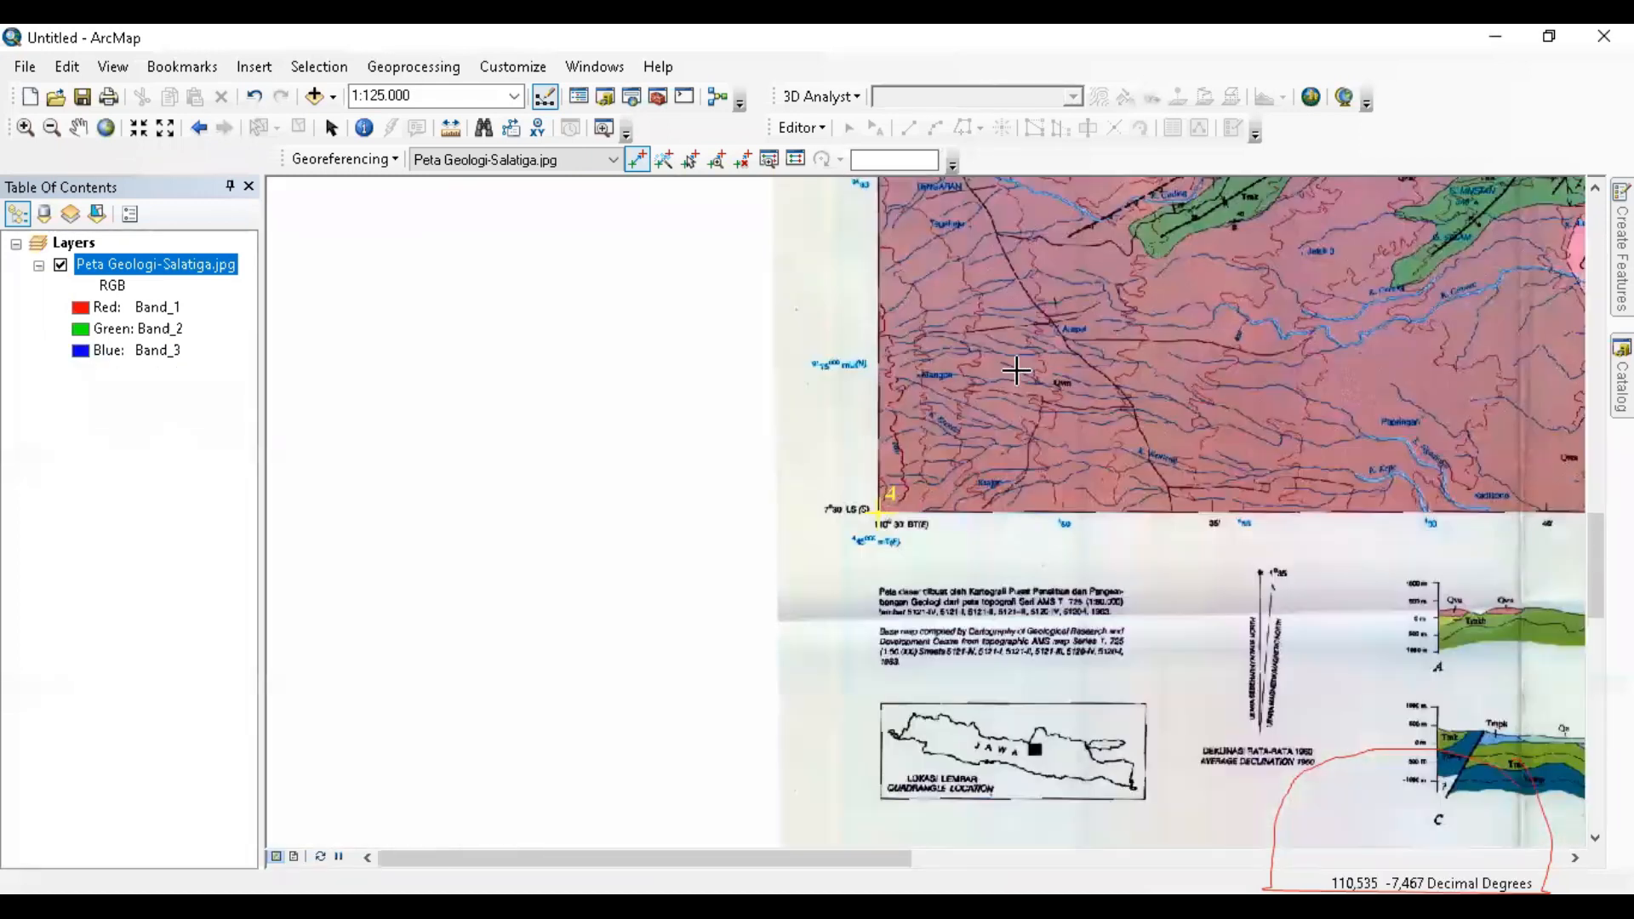
left_click_drag(1031, 348, 814, 590)
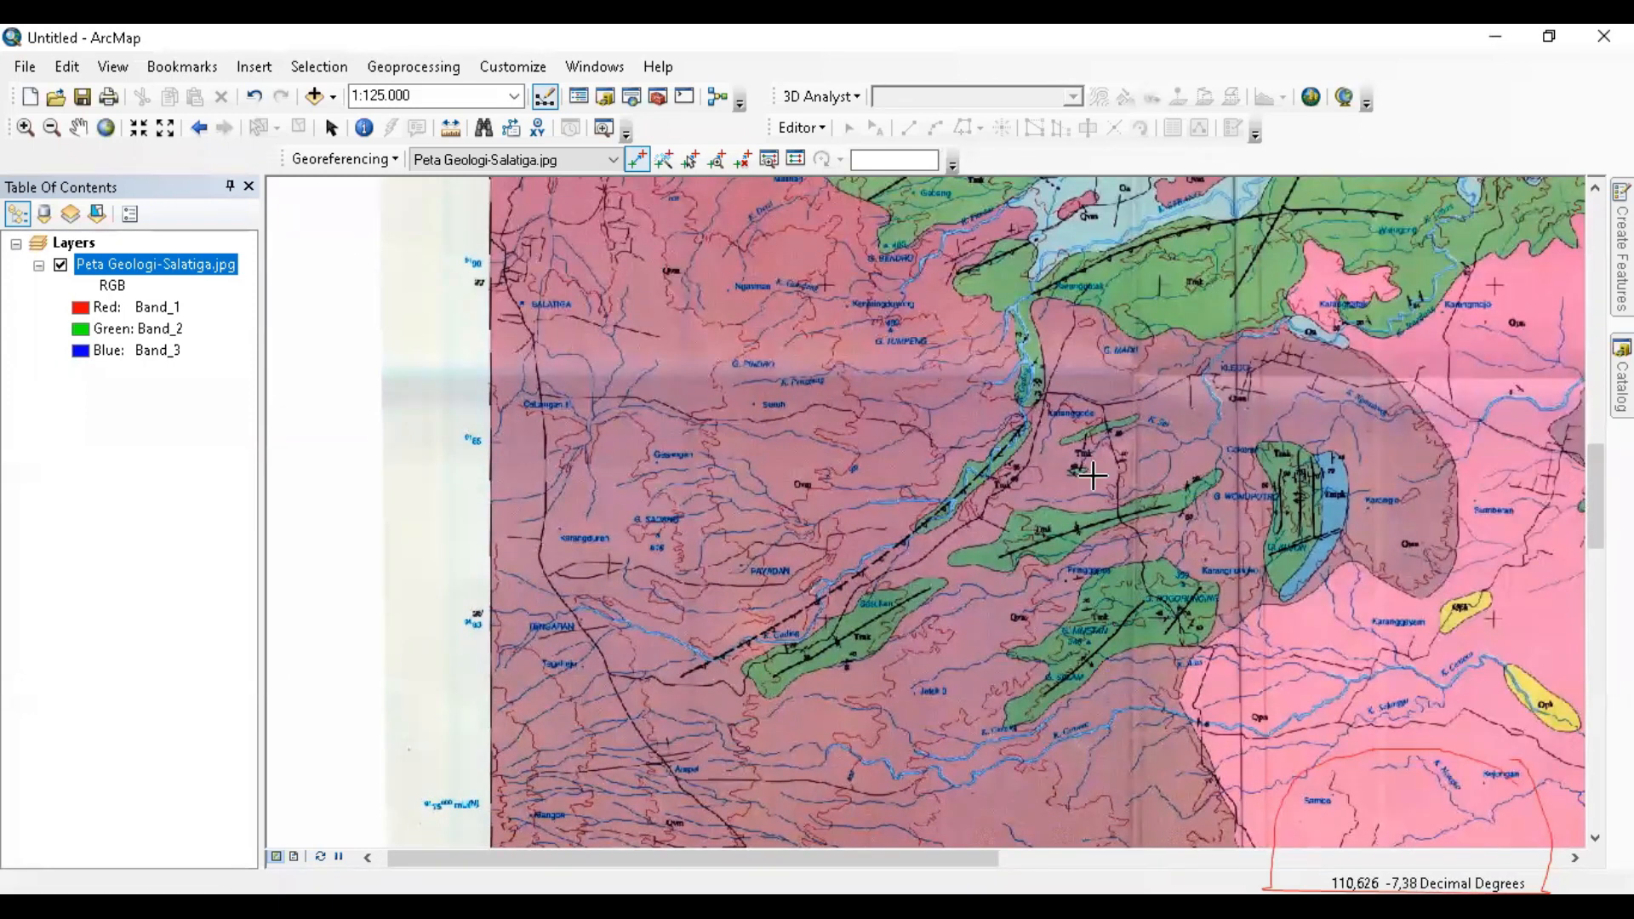
scroll(796, 490, "up", 4)
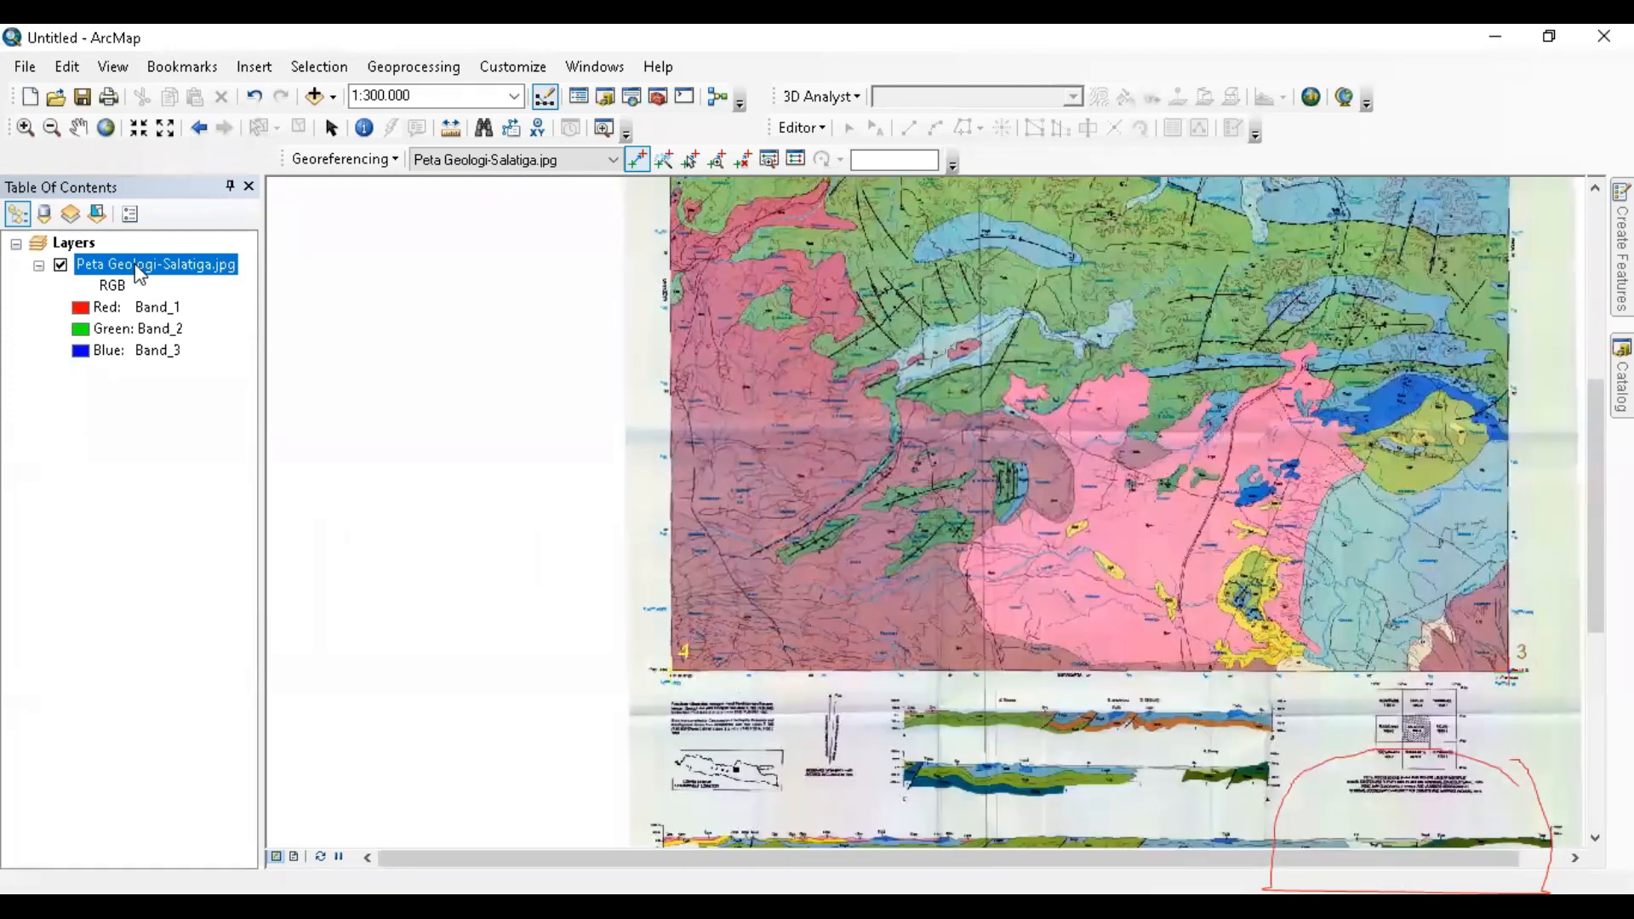
right_click(139, 273)
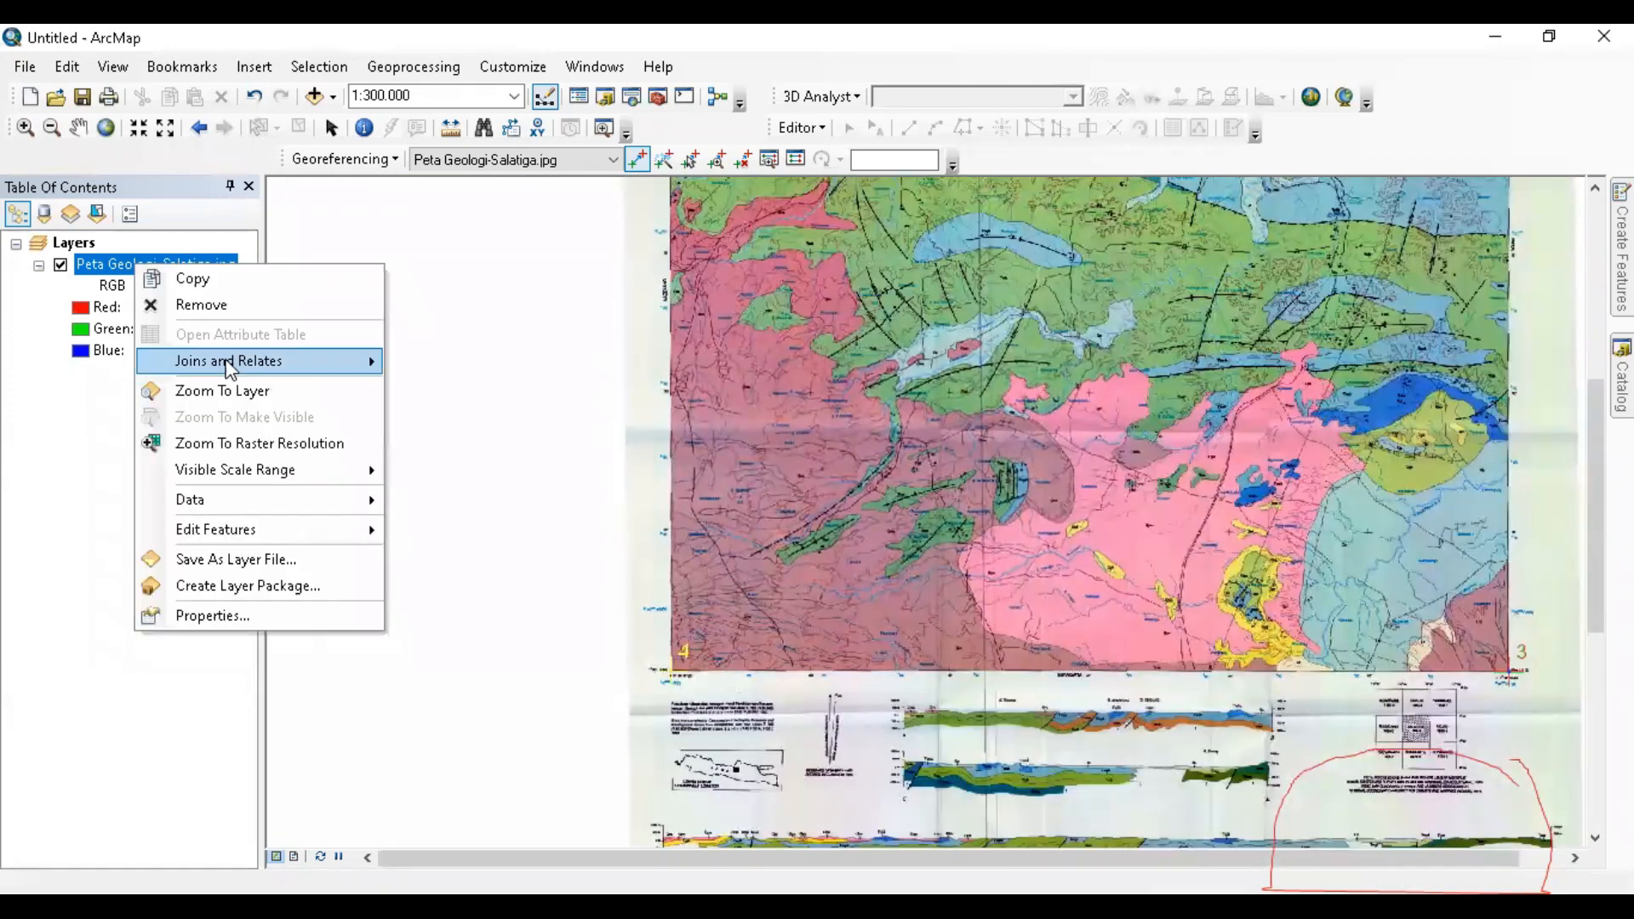
left_click(230, 390)
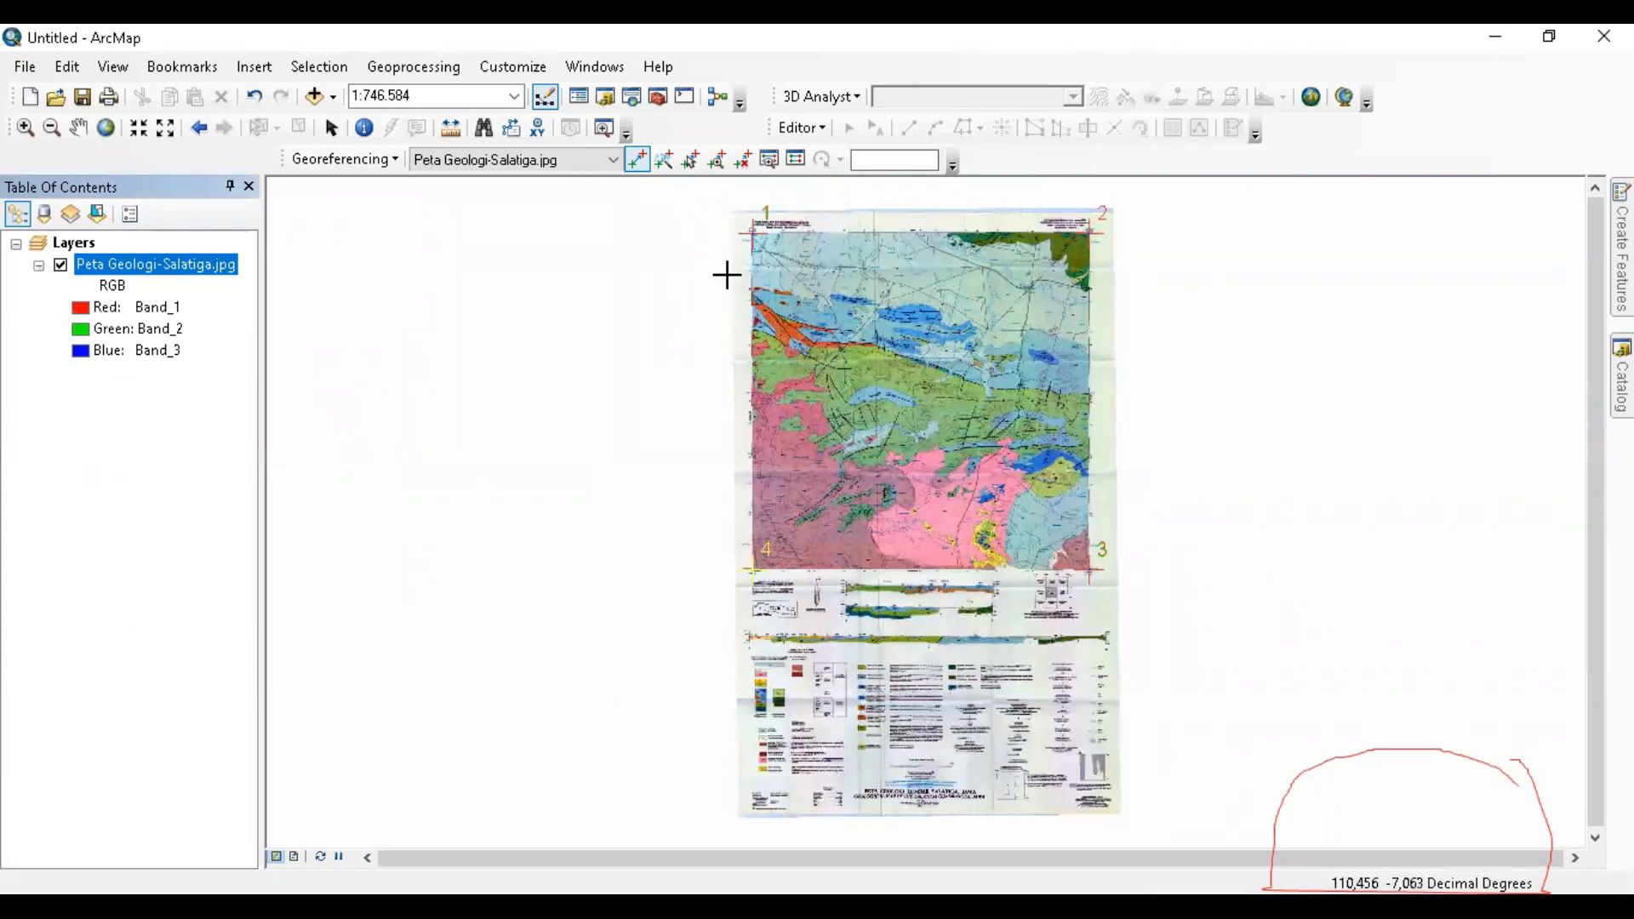
- Reopen the link table and examine each control point's residuals, the total RMS error and the available transformation types
left_click(796, 162)
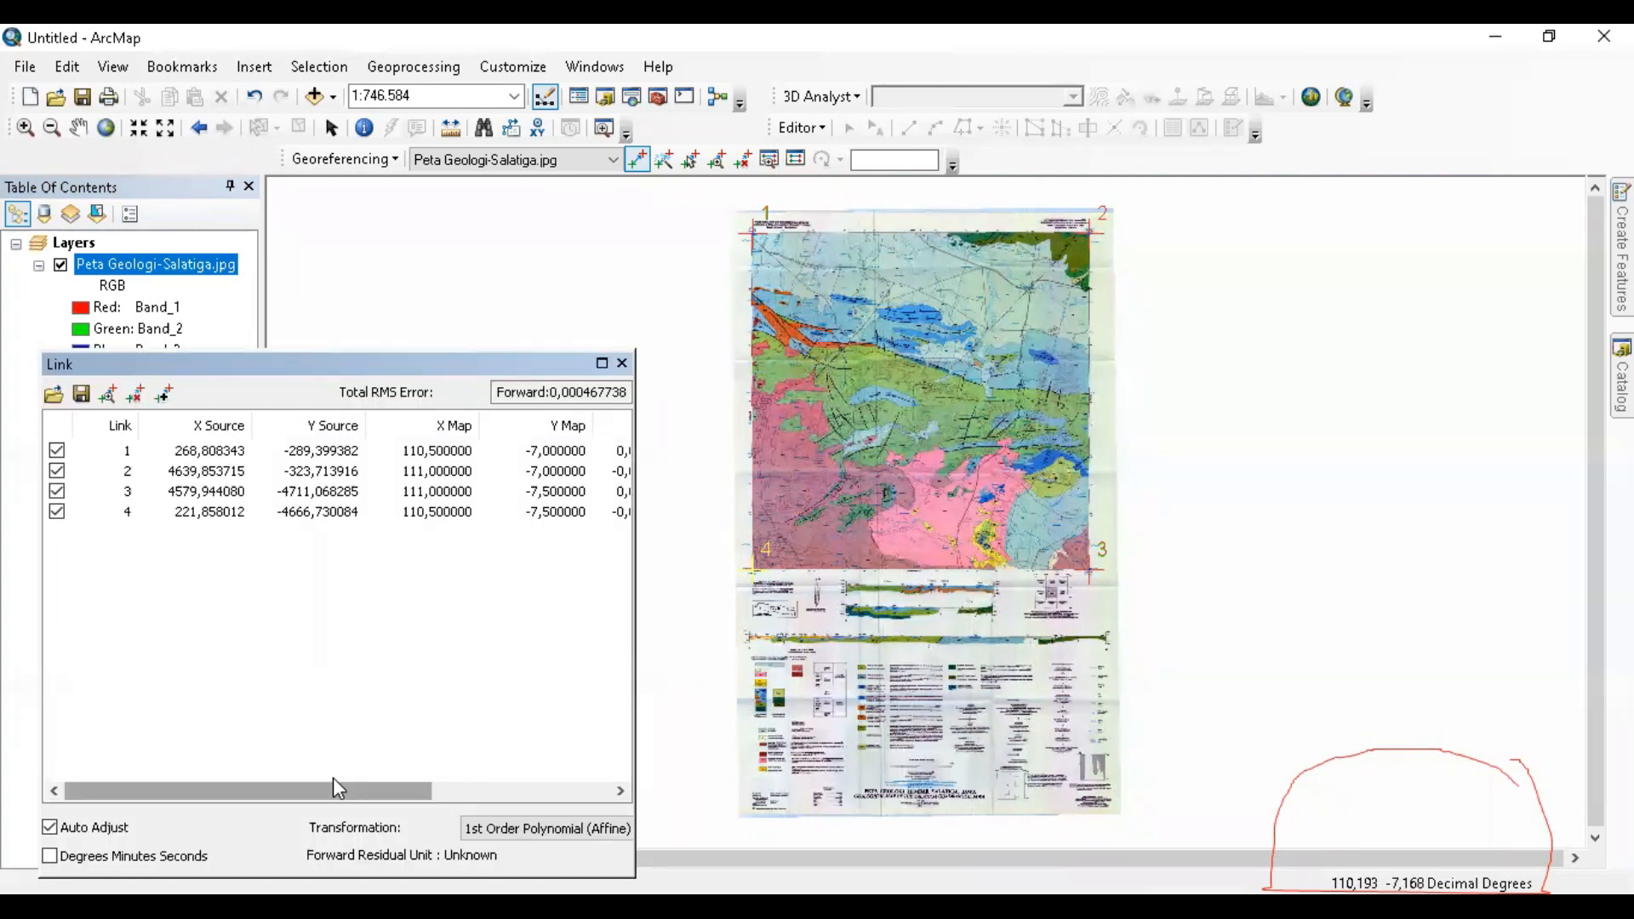
scroll(336, 787, "right", 3)
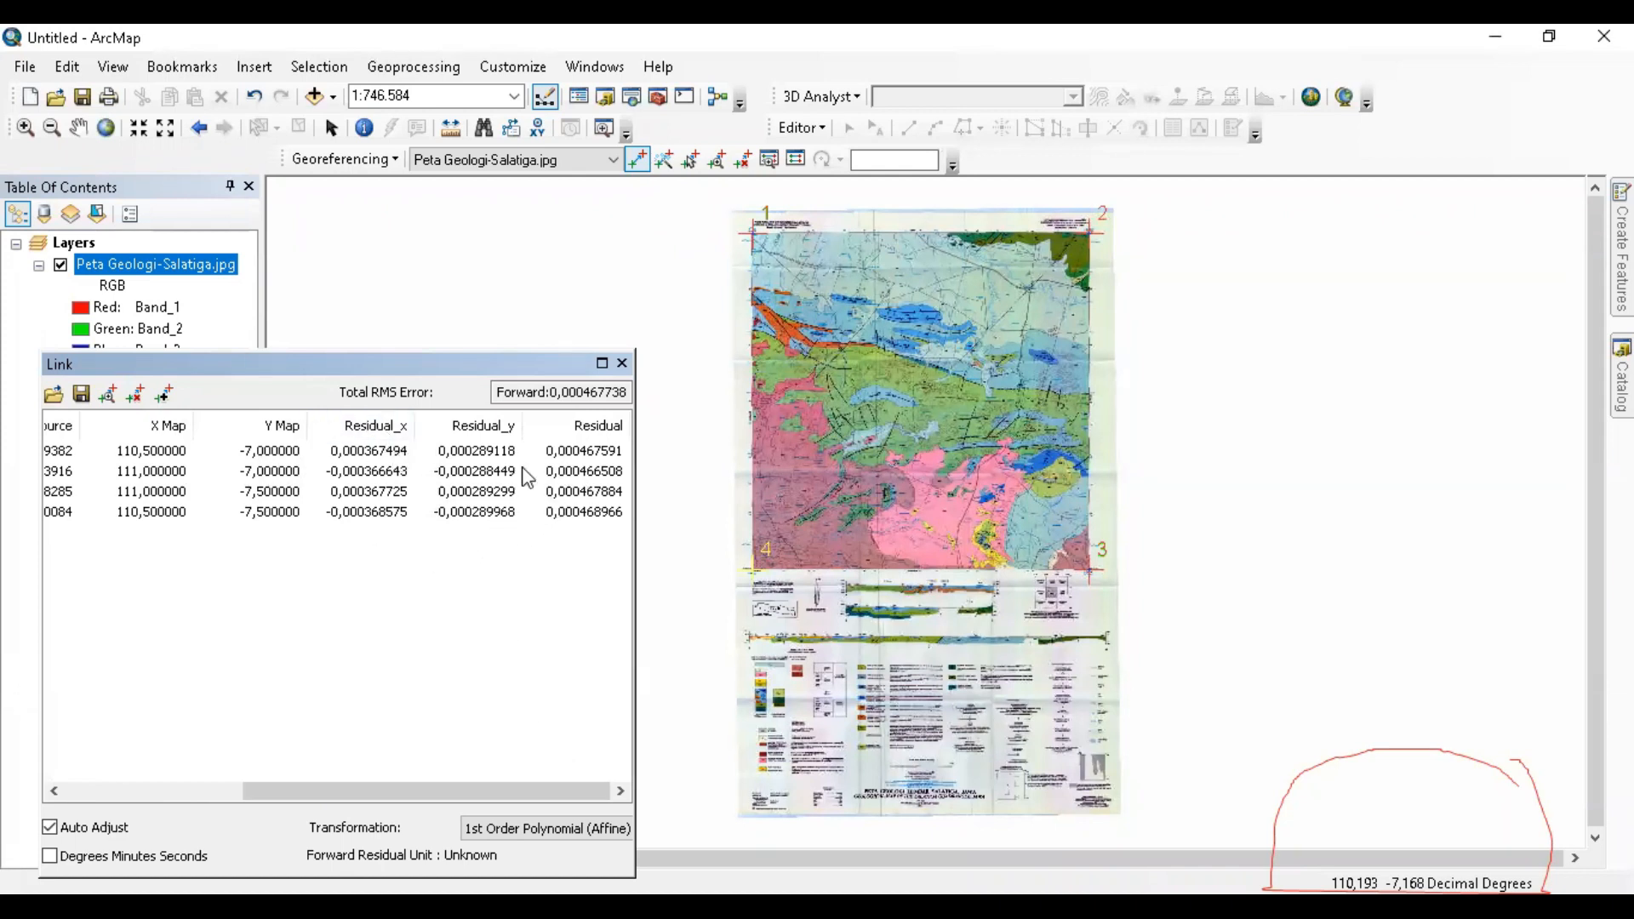
left_click(381, 452)
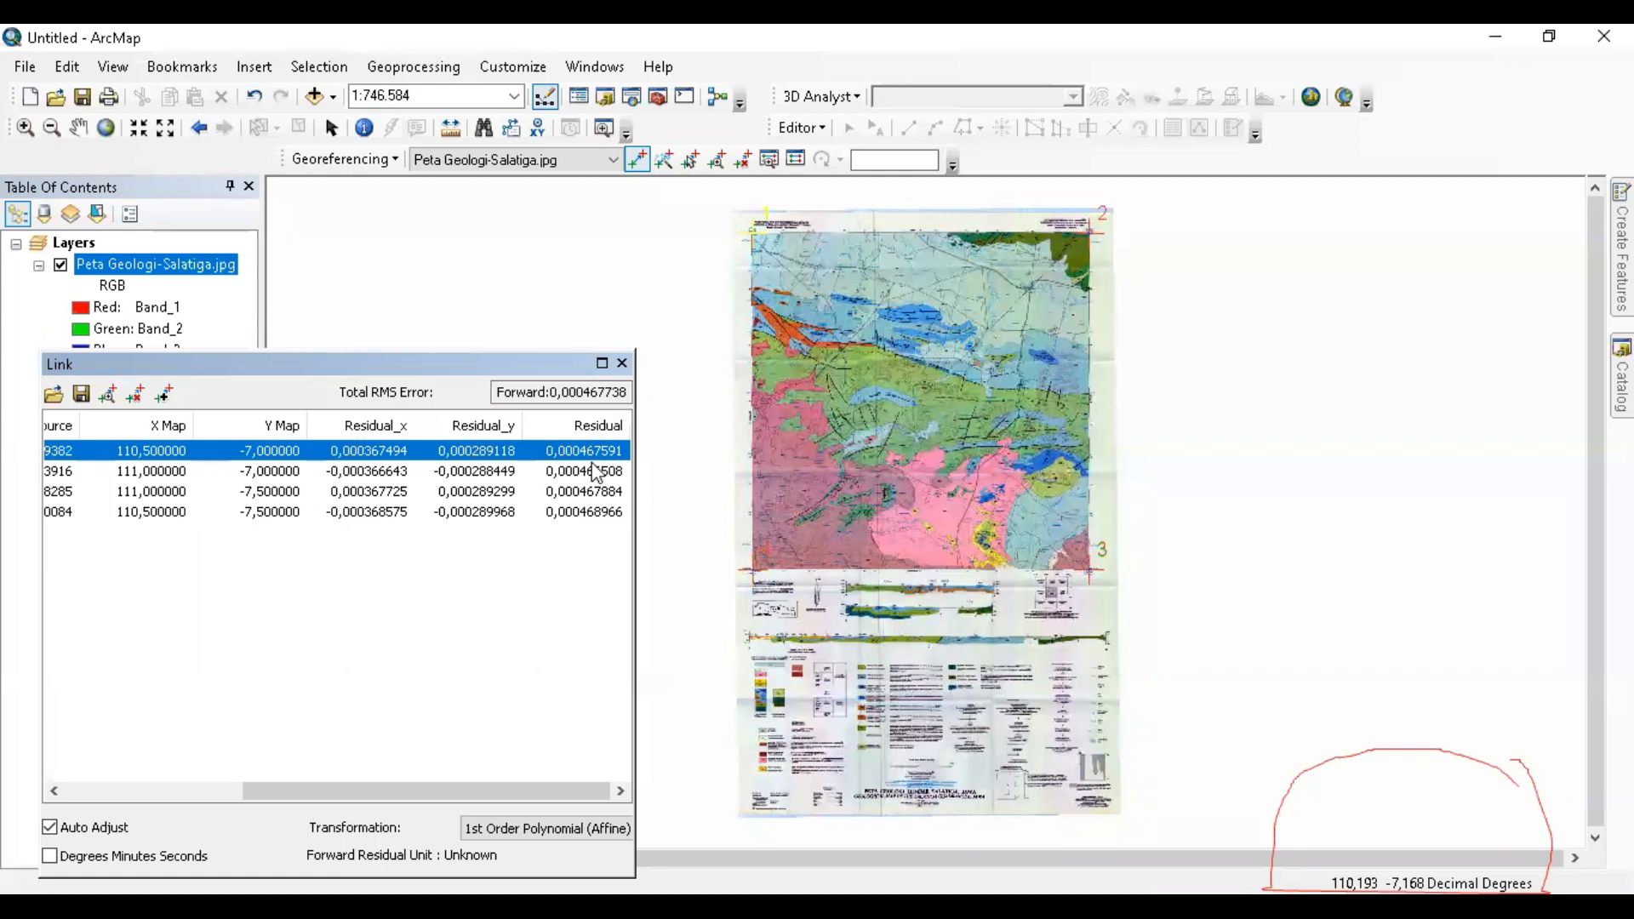
left_click(571, 565)
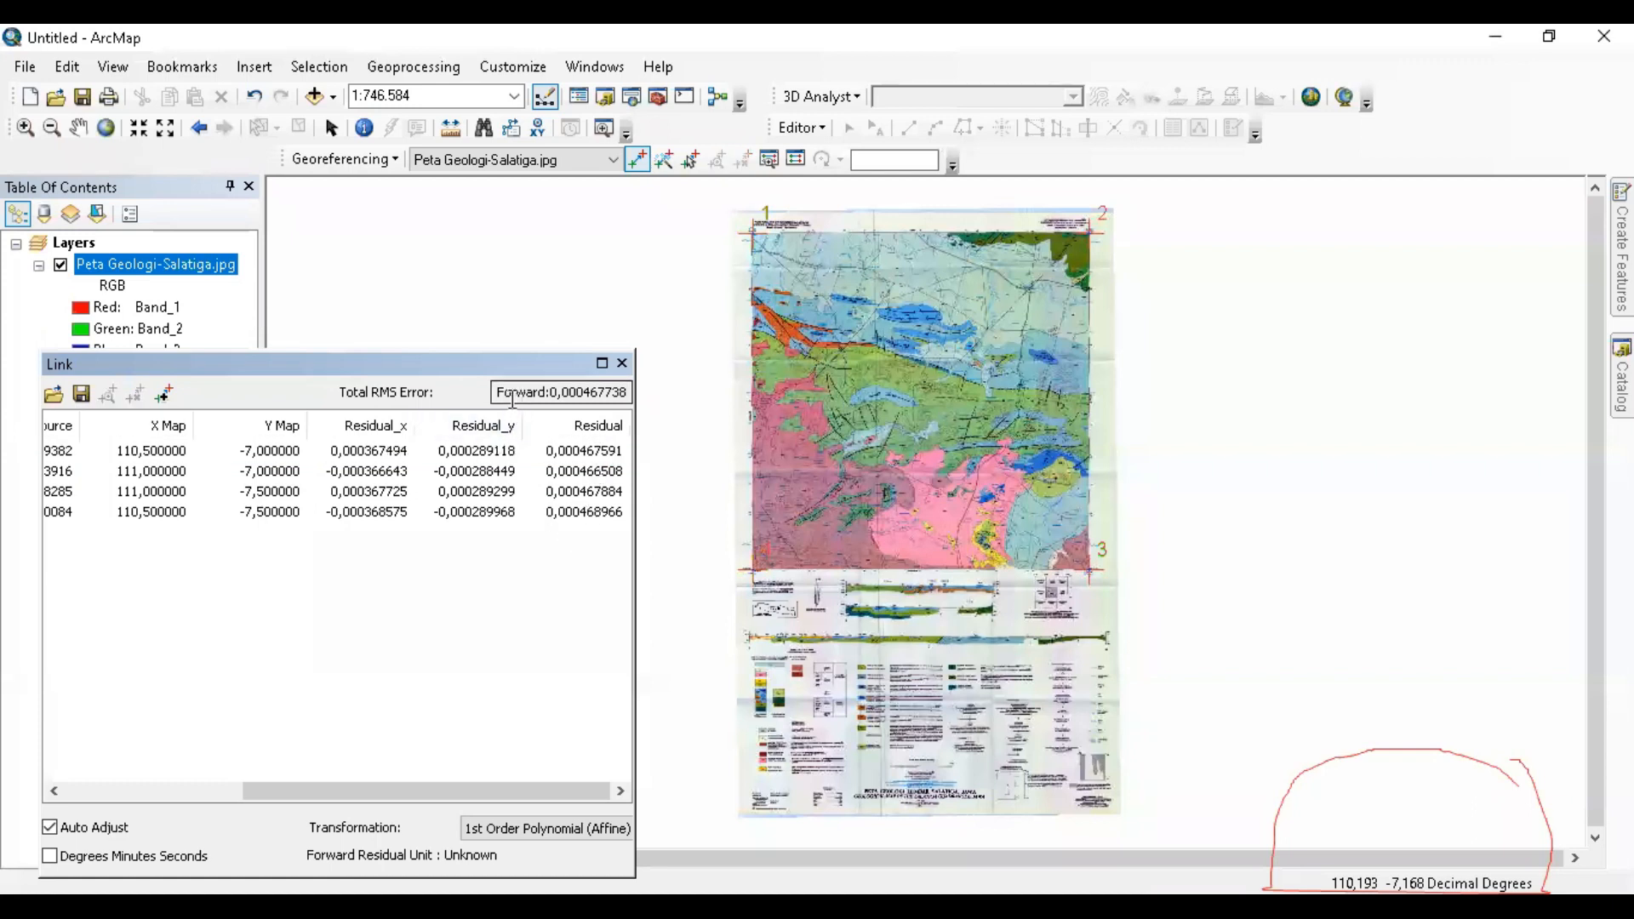
left_click_drag(493, 391, 667, 409)
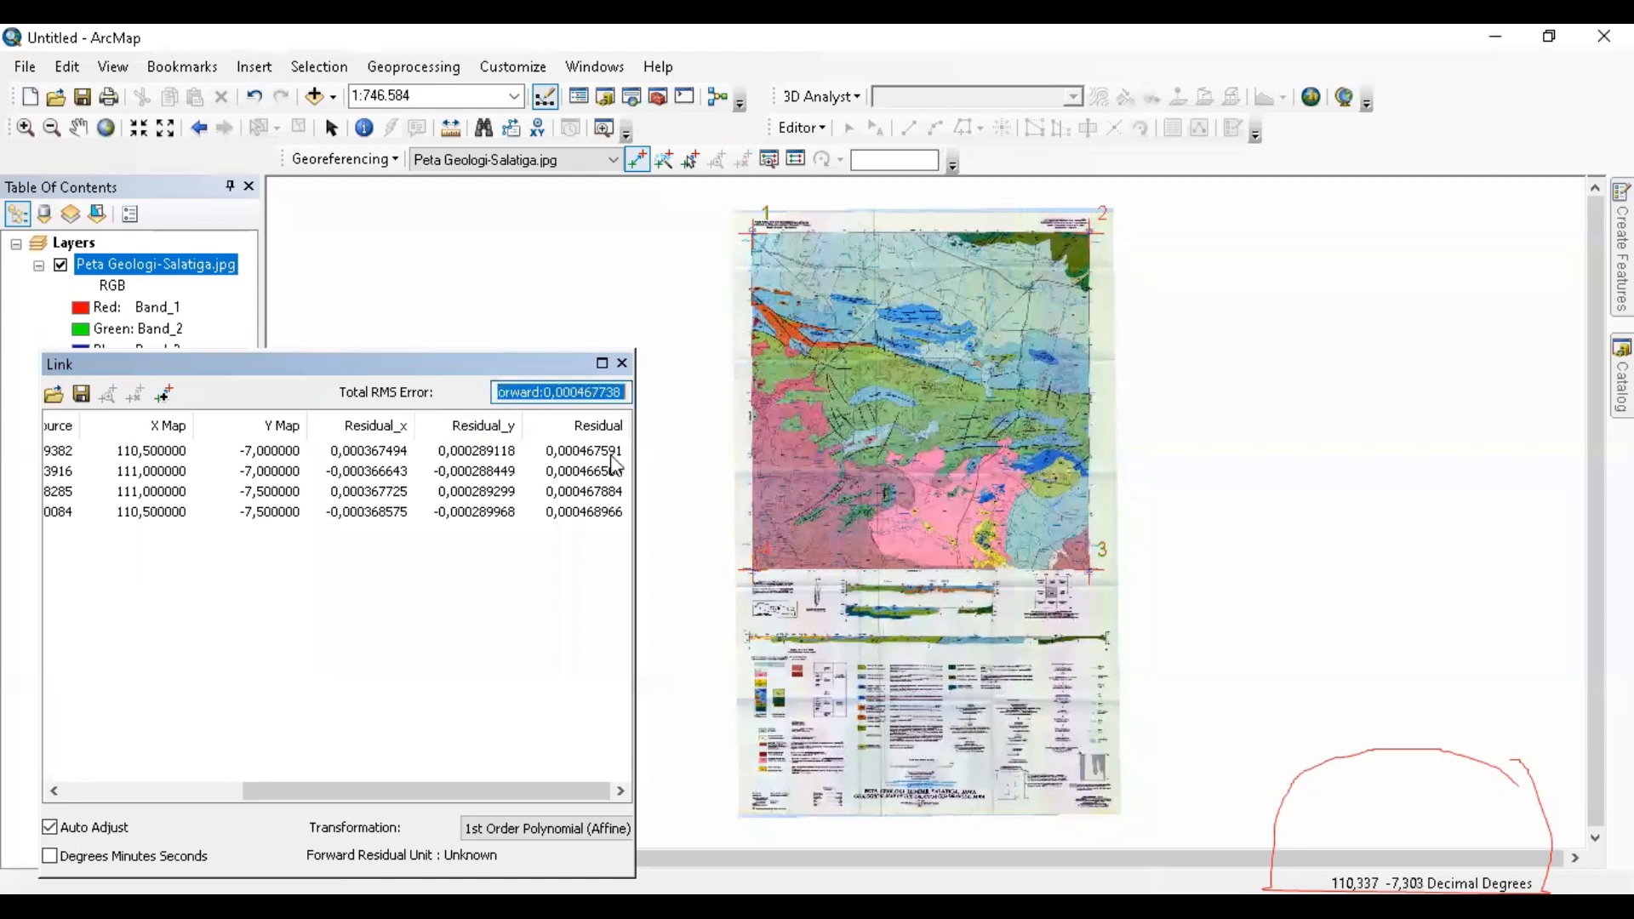
left_click(563, 393)
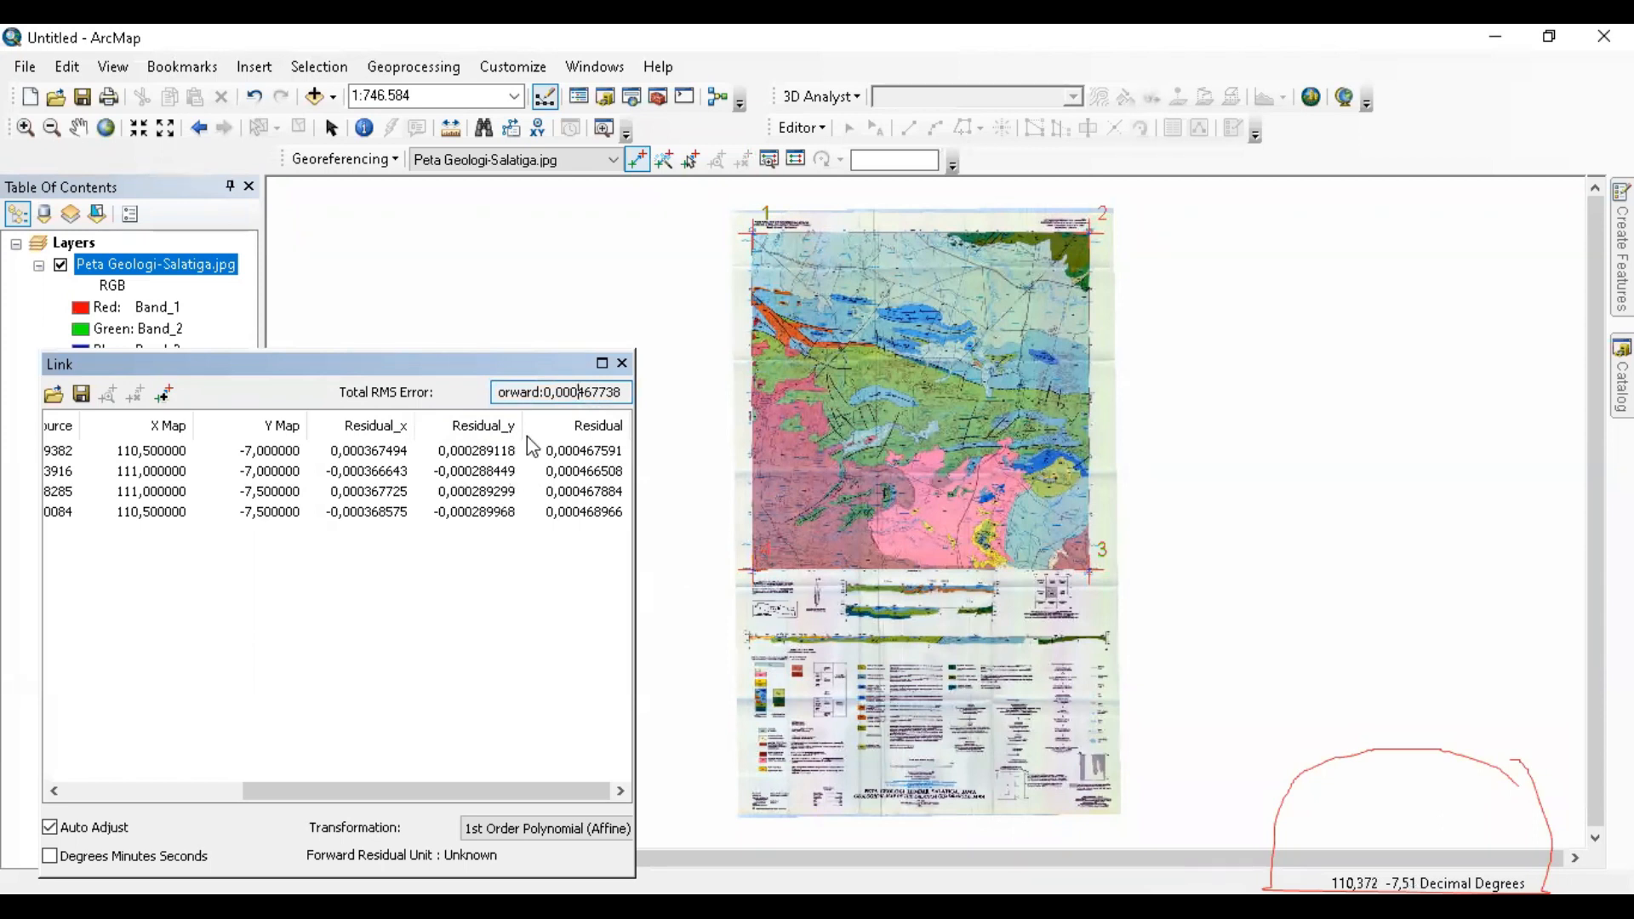
left_click_drag(572, 385, 630, 400)
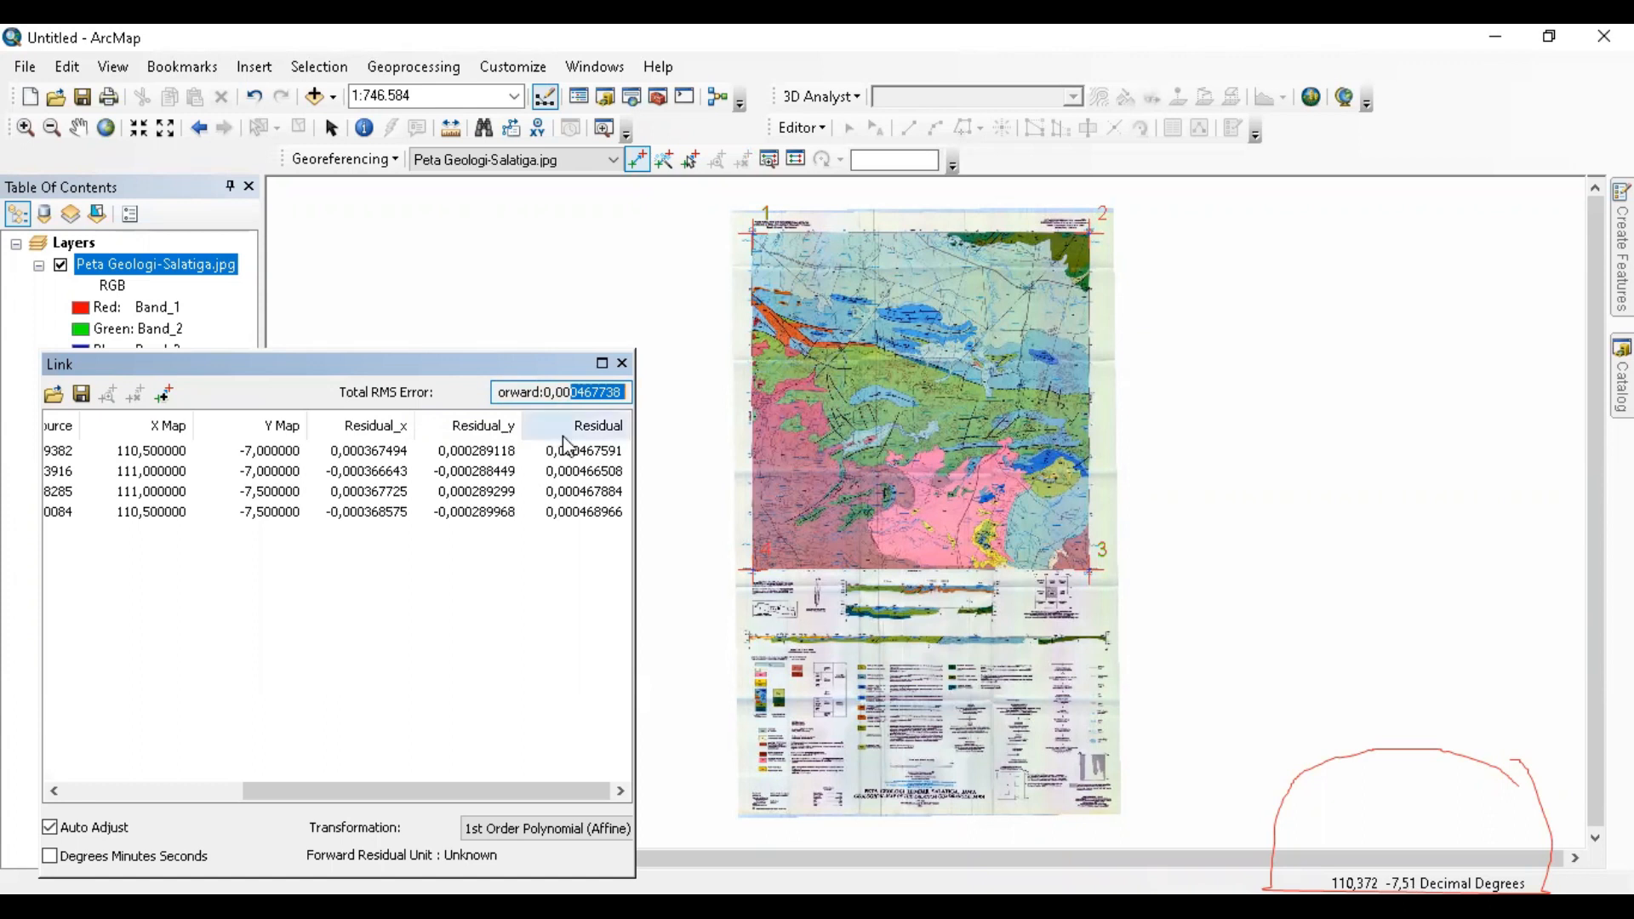
left_click(599, 574)
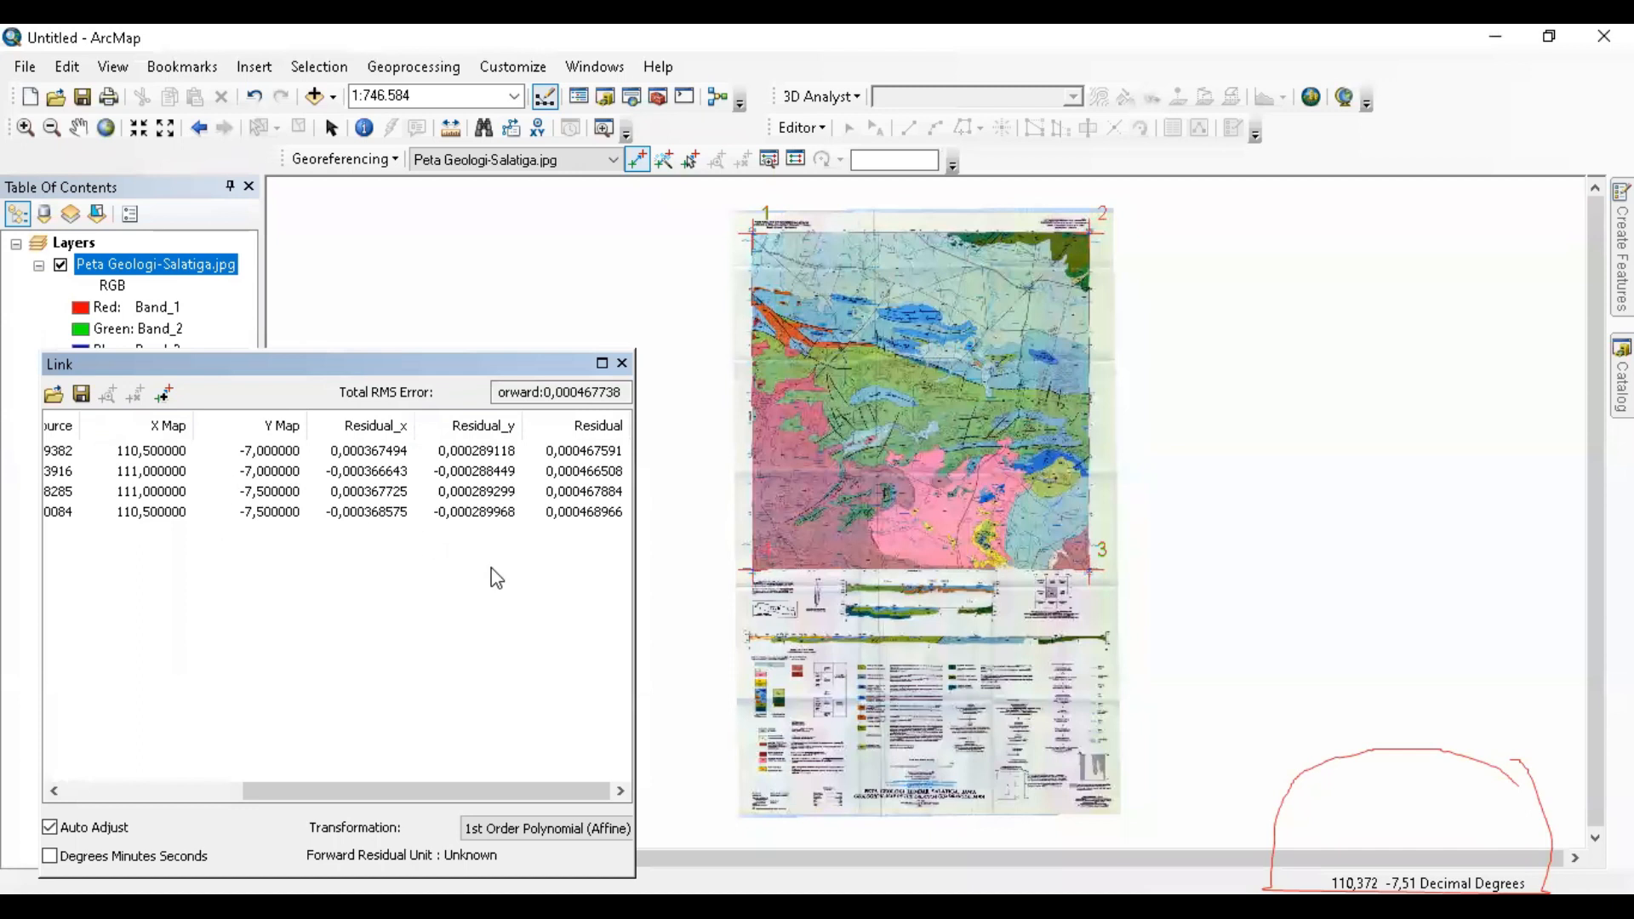
left_click(570, 827)
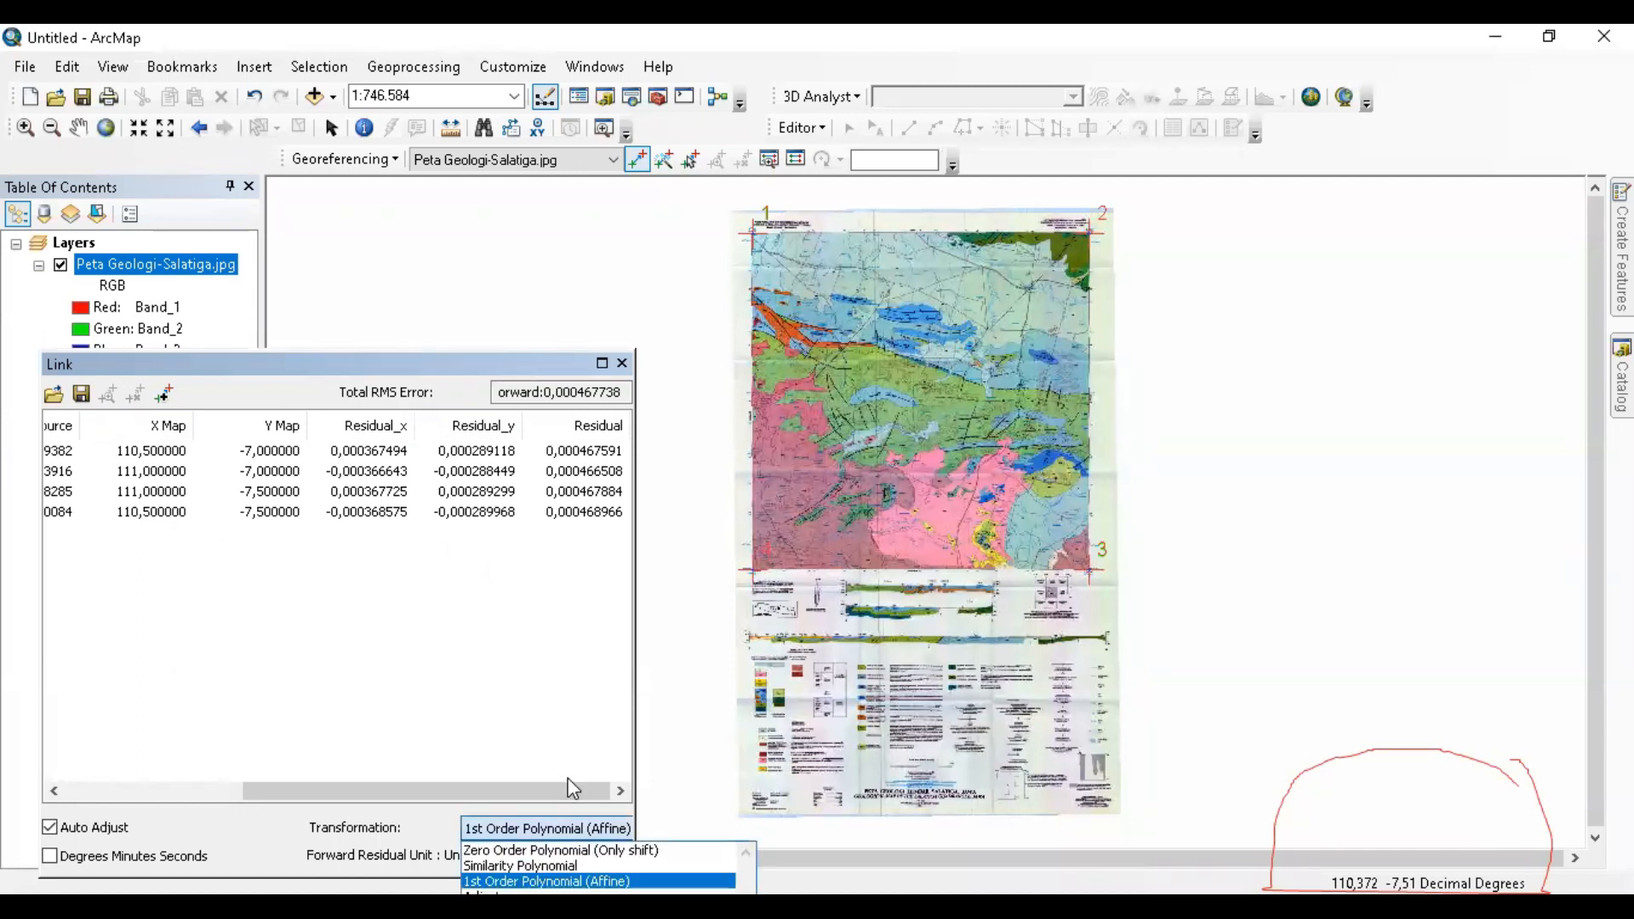
left_click(569, 606)
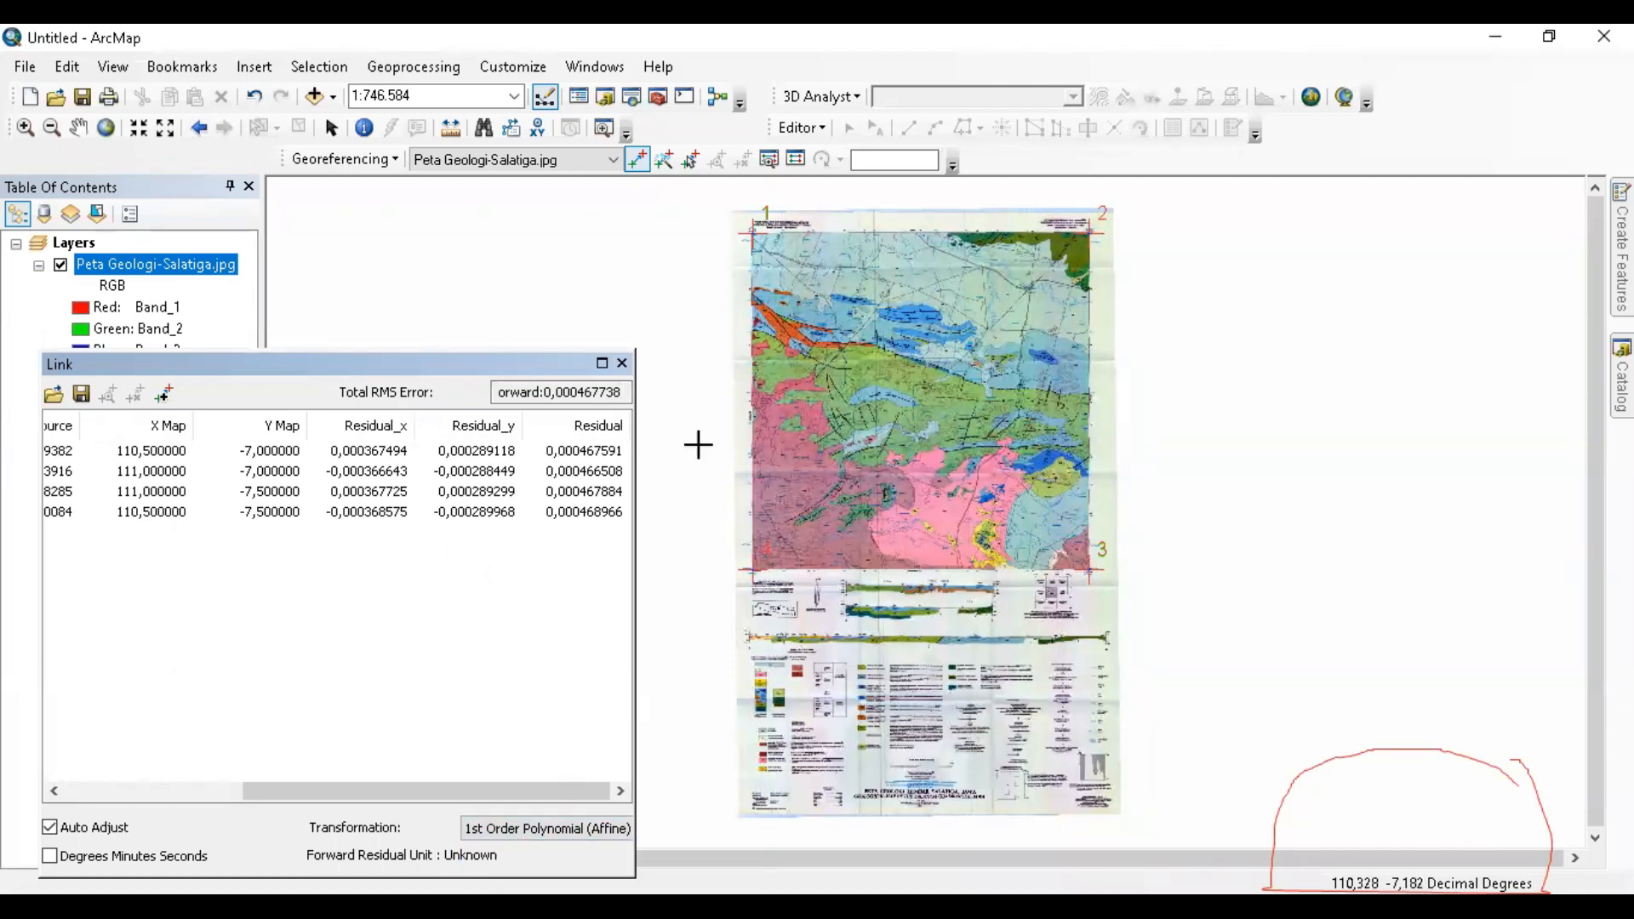
- Inspect how closely control point 4 fits the lower-left map frame corner, and return to the layer's full extent
scroll(774, 565, "up", 2)
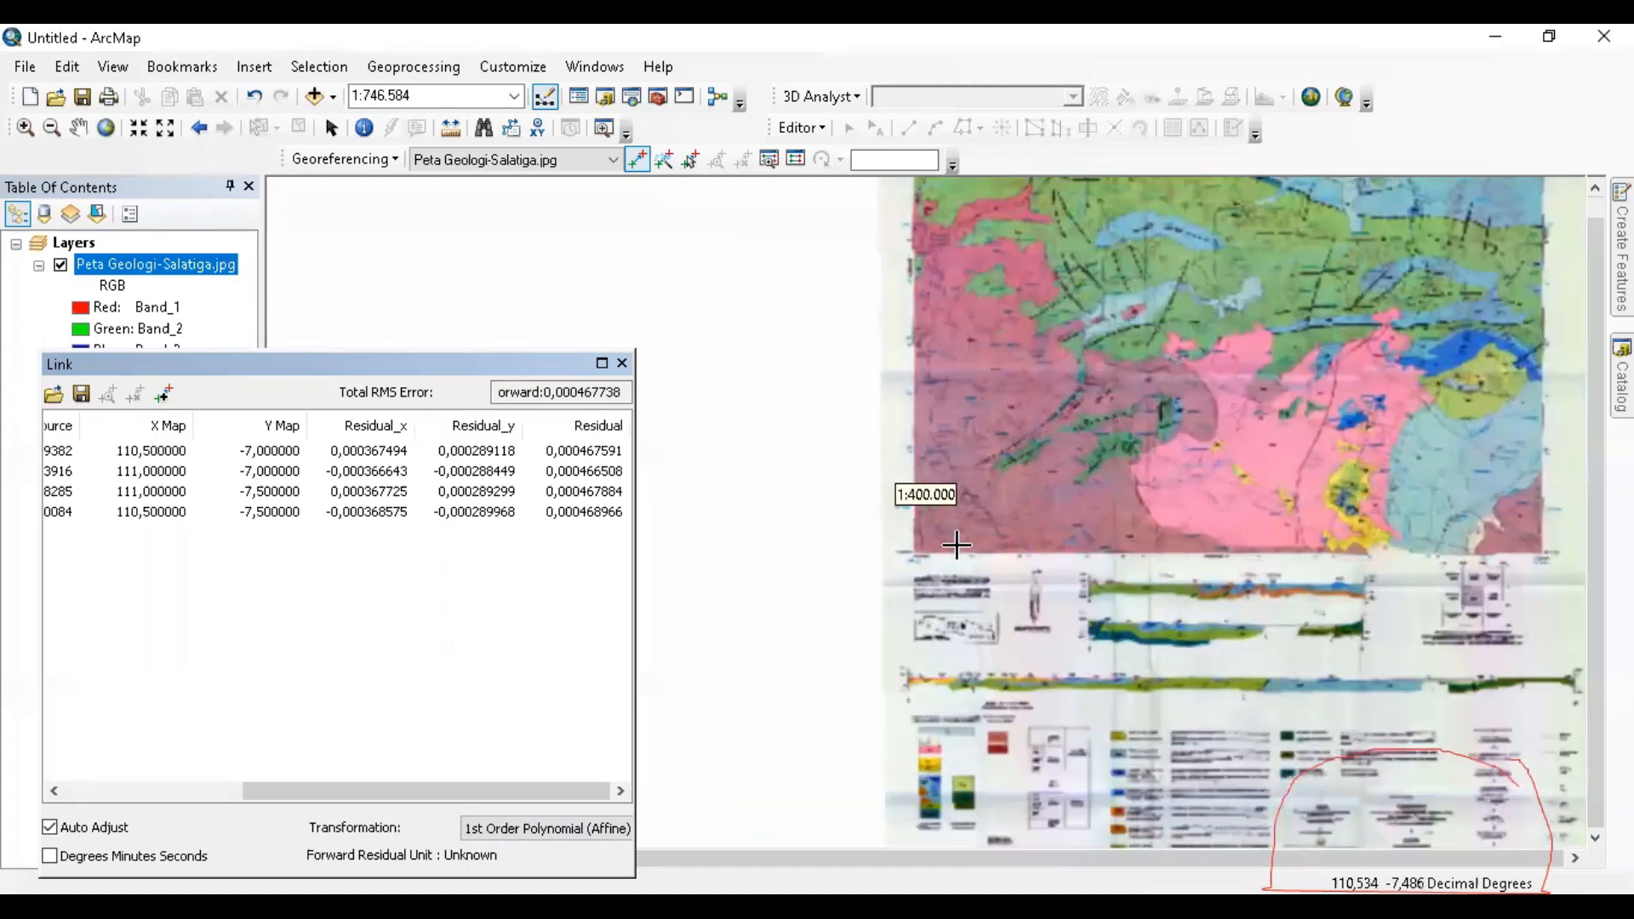
scroll(957, 545, "up", 4)
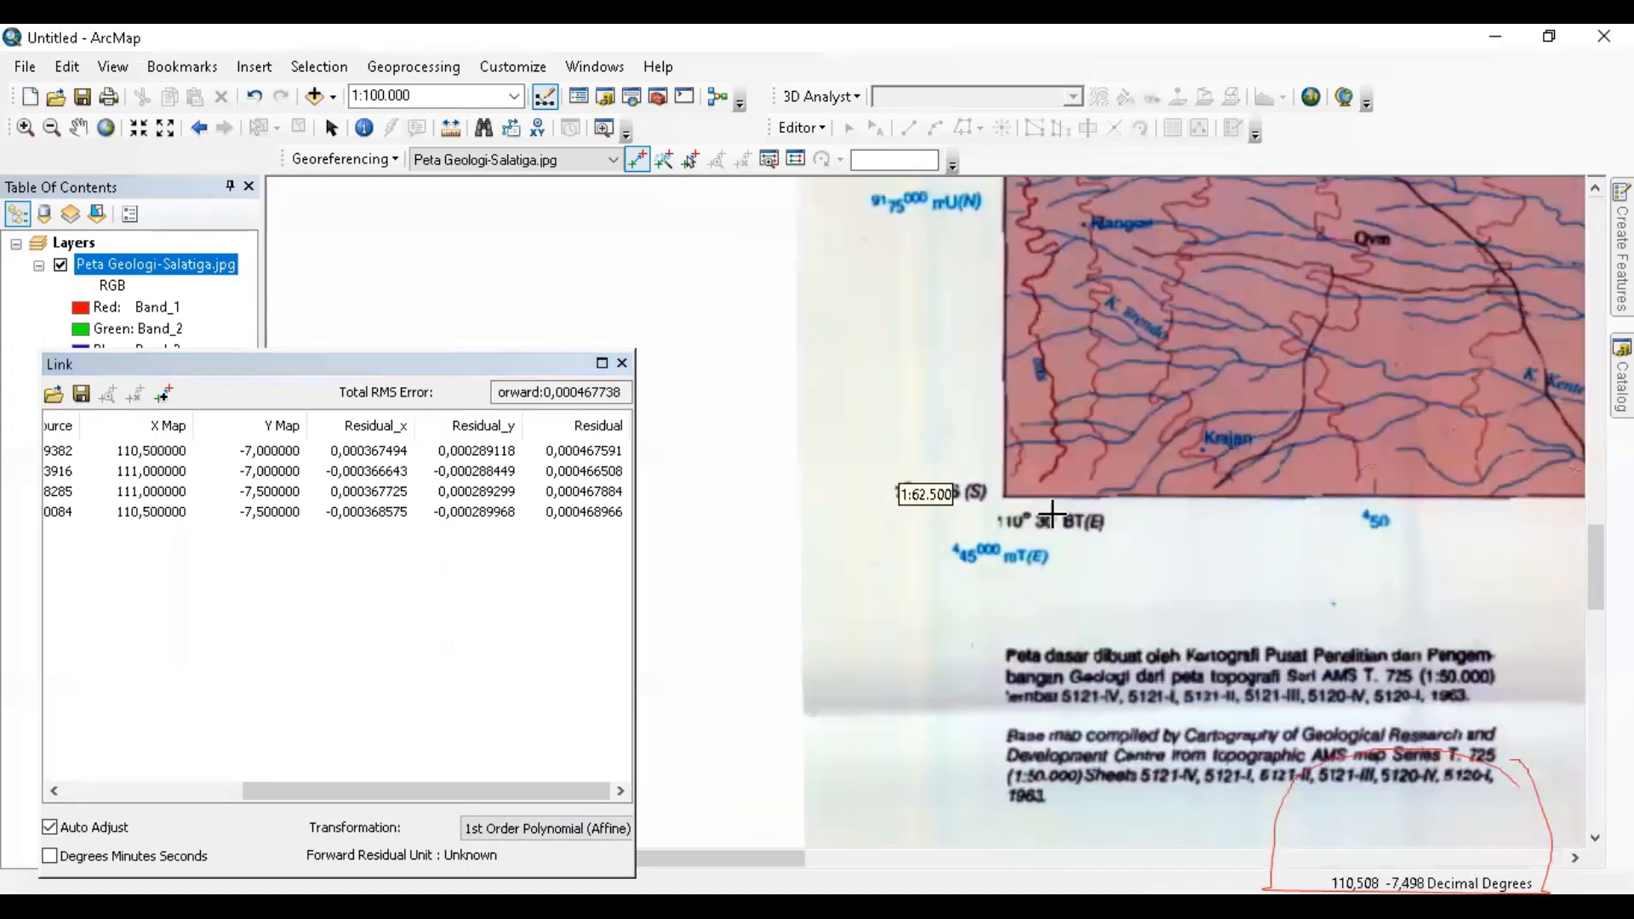
scroll(1053, 515, "up", 4)
left_click_drag(941, 437, 927, 474)
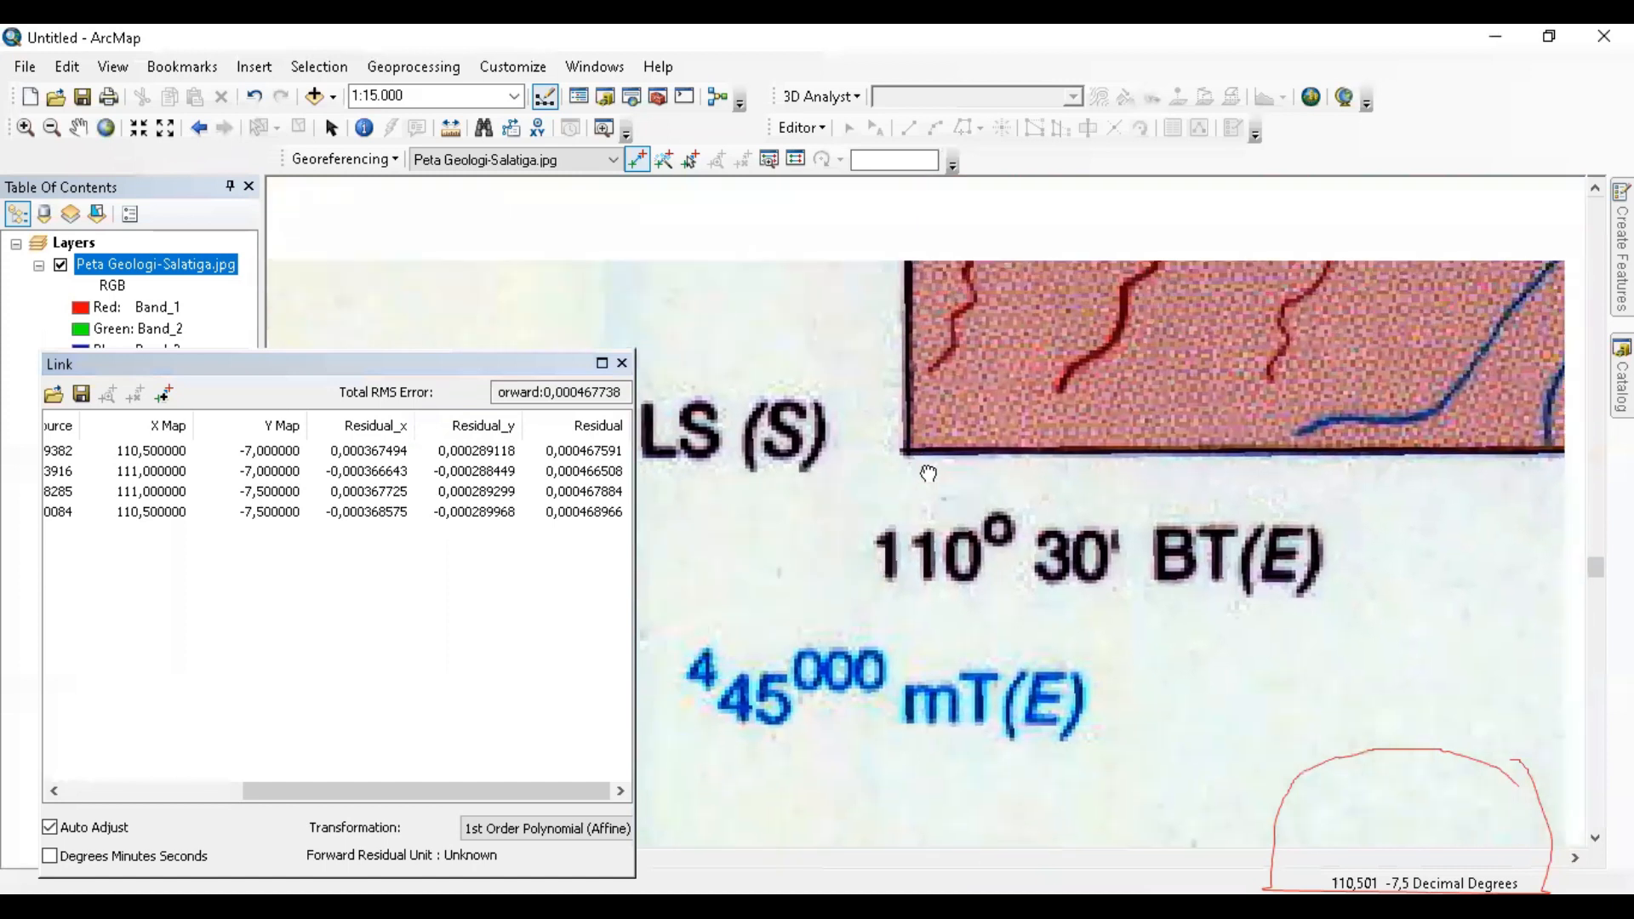
scroll(898, 513, "up", 2)
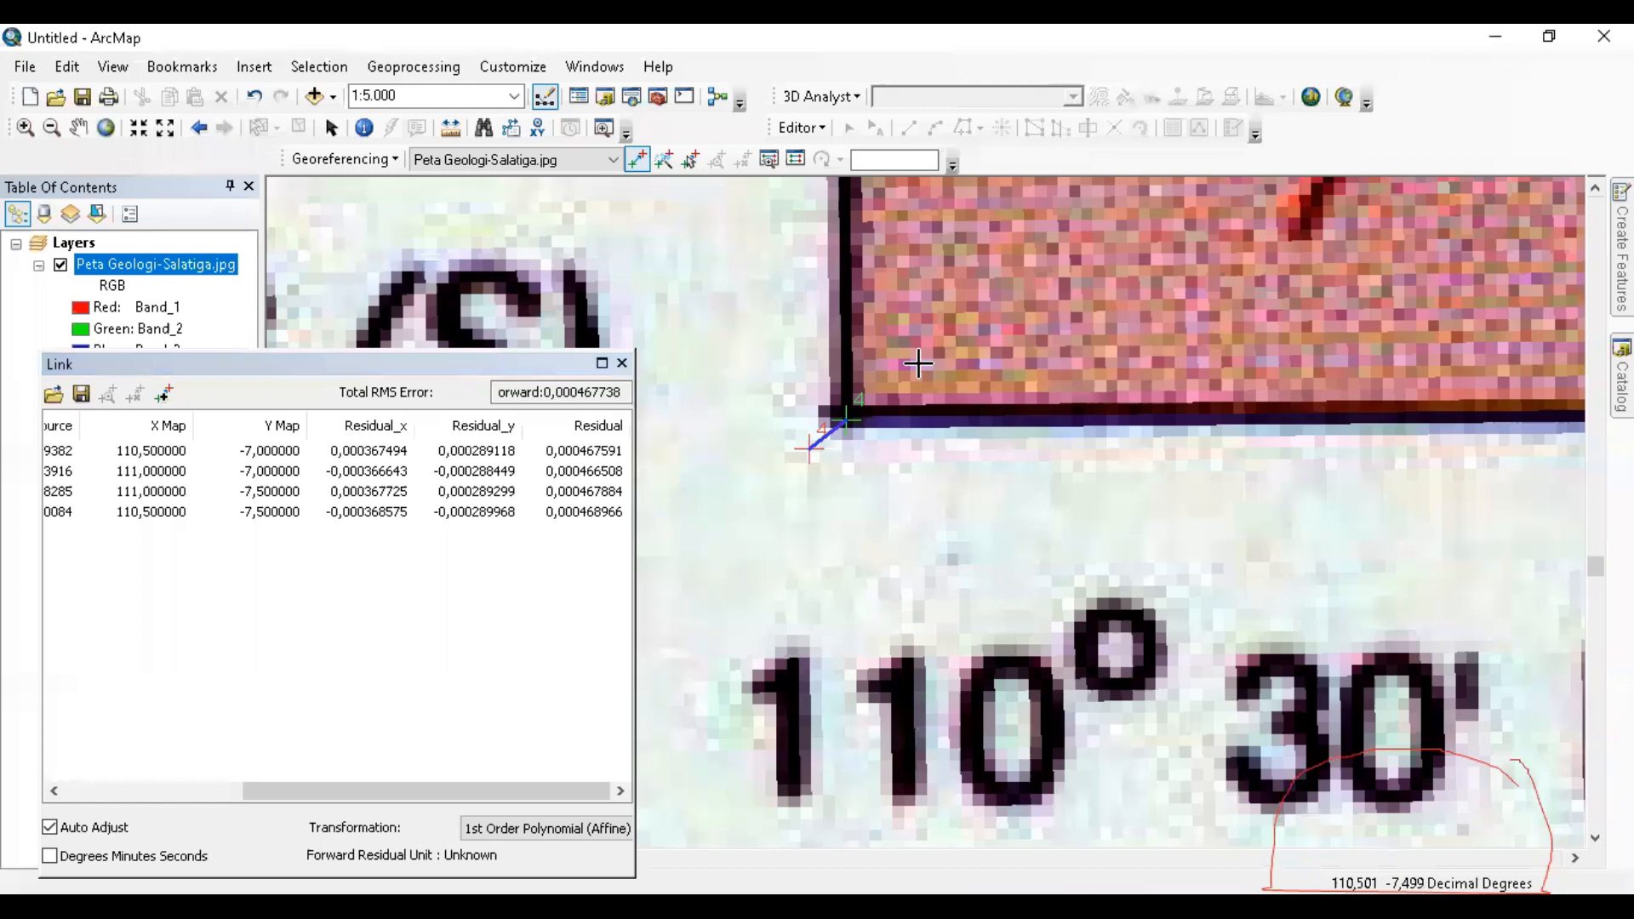
scroll(910, 375, "down", 4)
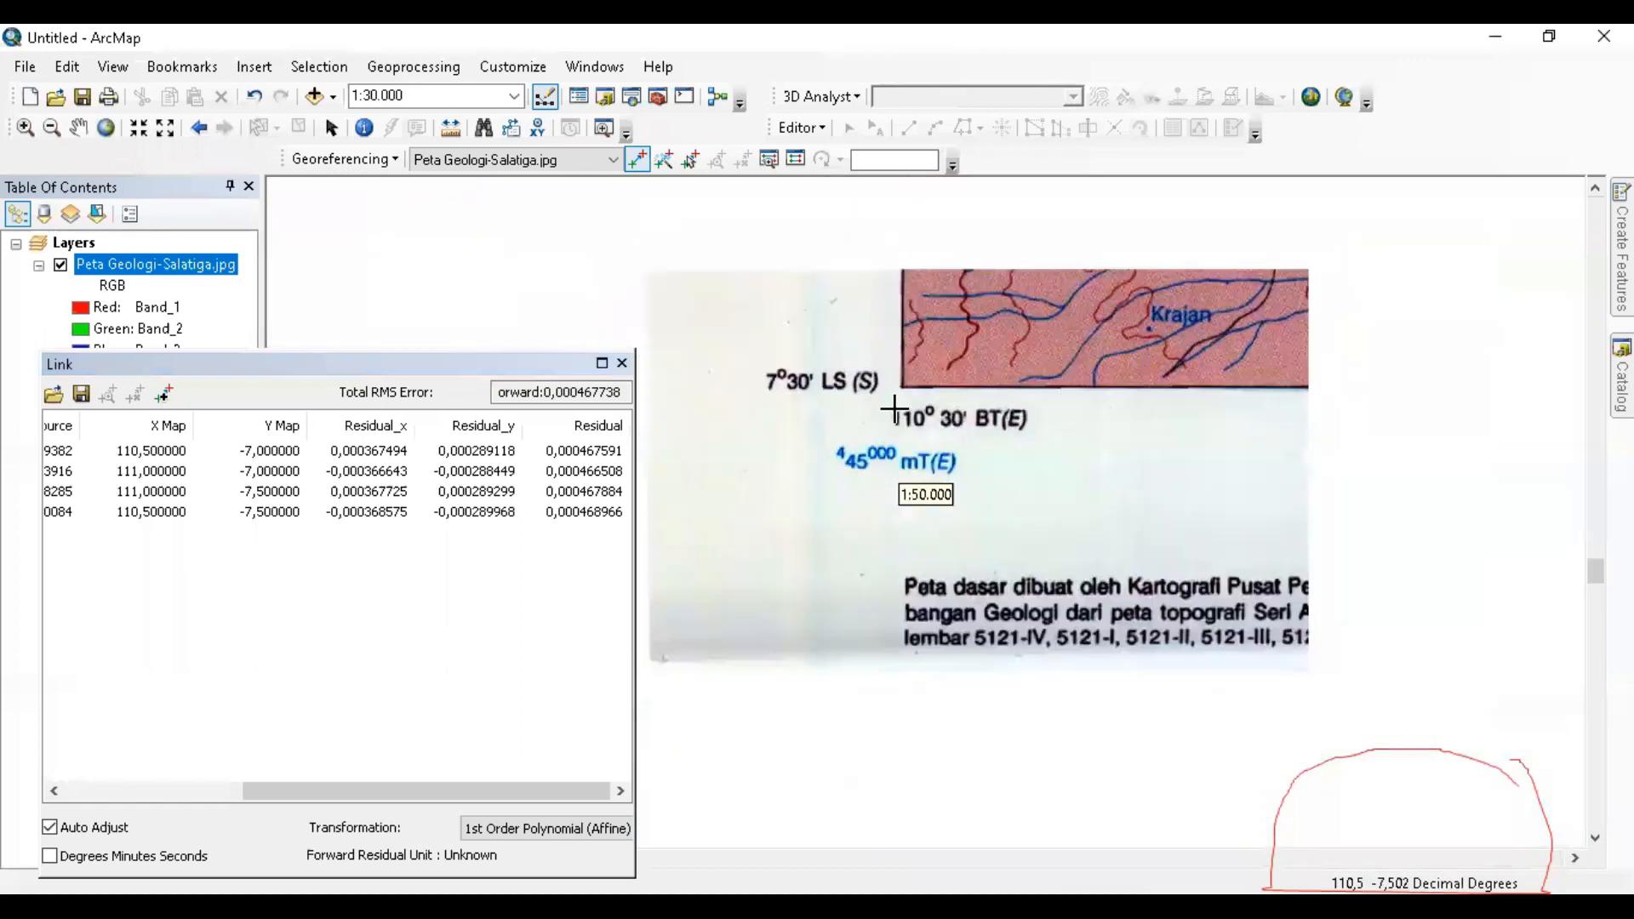
scroll(894, 409, "down", 2)
left_click_drag(945, 357, 973, 634)
right_click(200, 264)
left_click(247, 382)
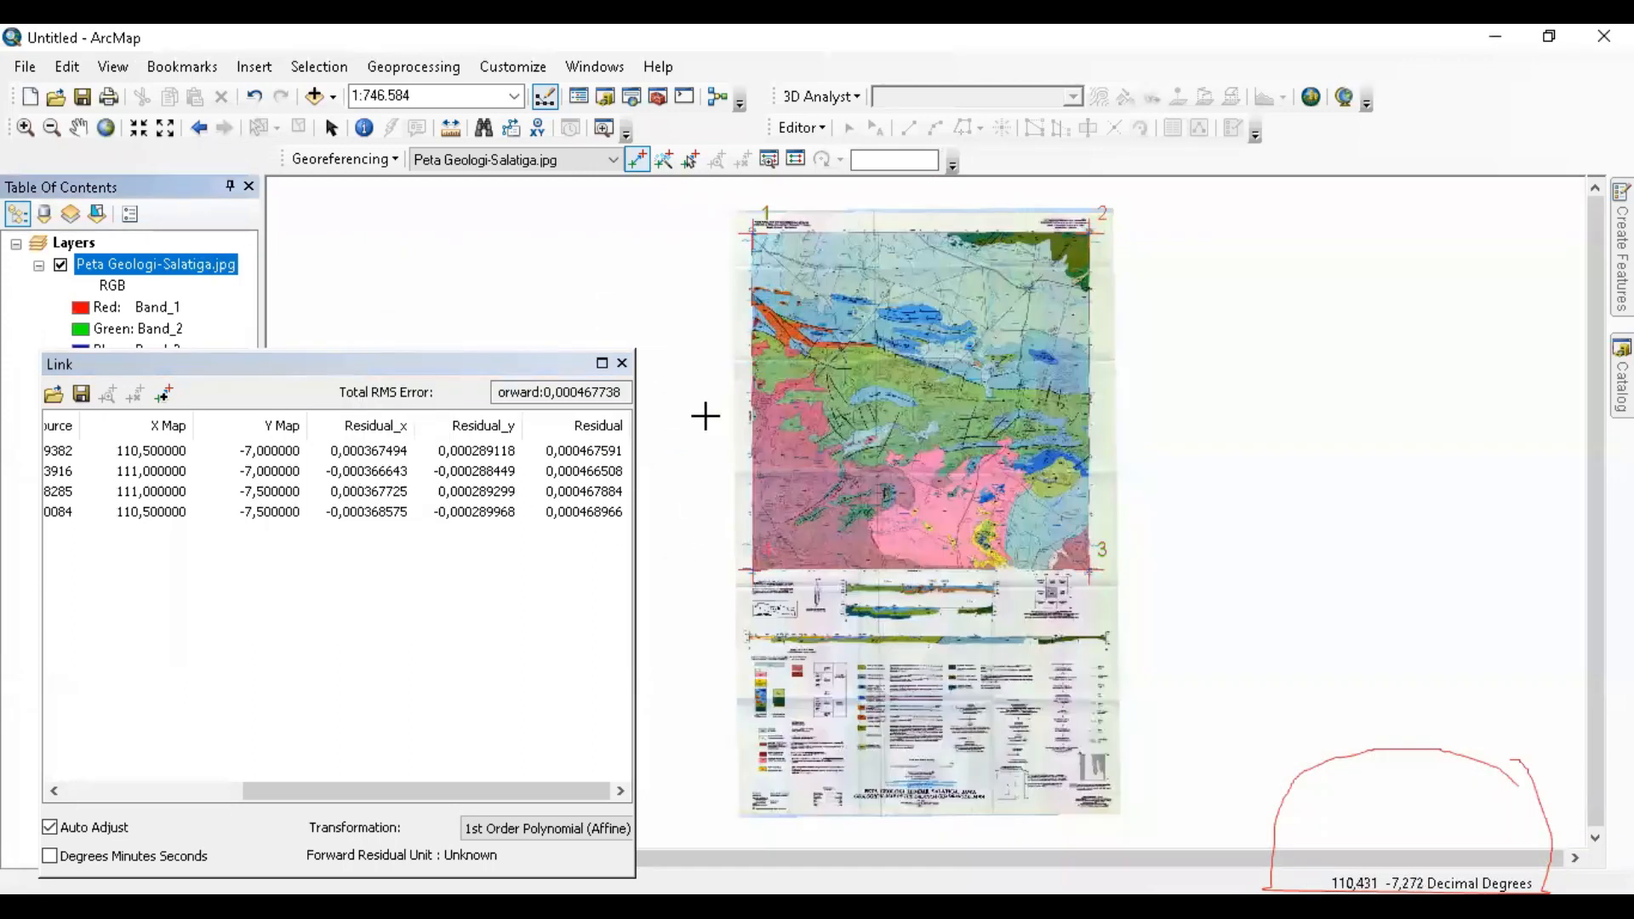
- Start Rectify for the georeferenced Salatiga map and set the output location to the folder D:\Database Peta
left_click(333, 161)
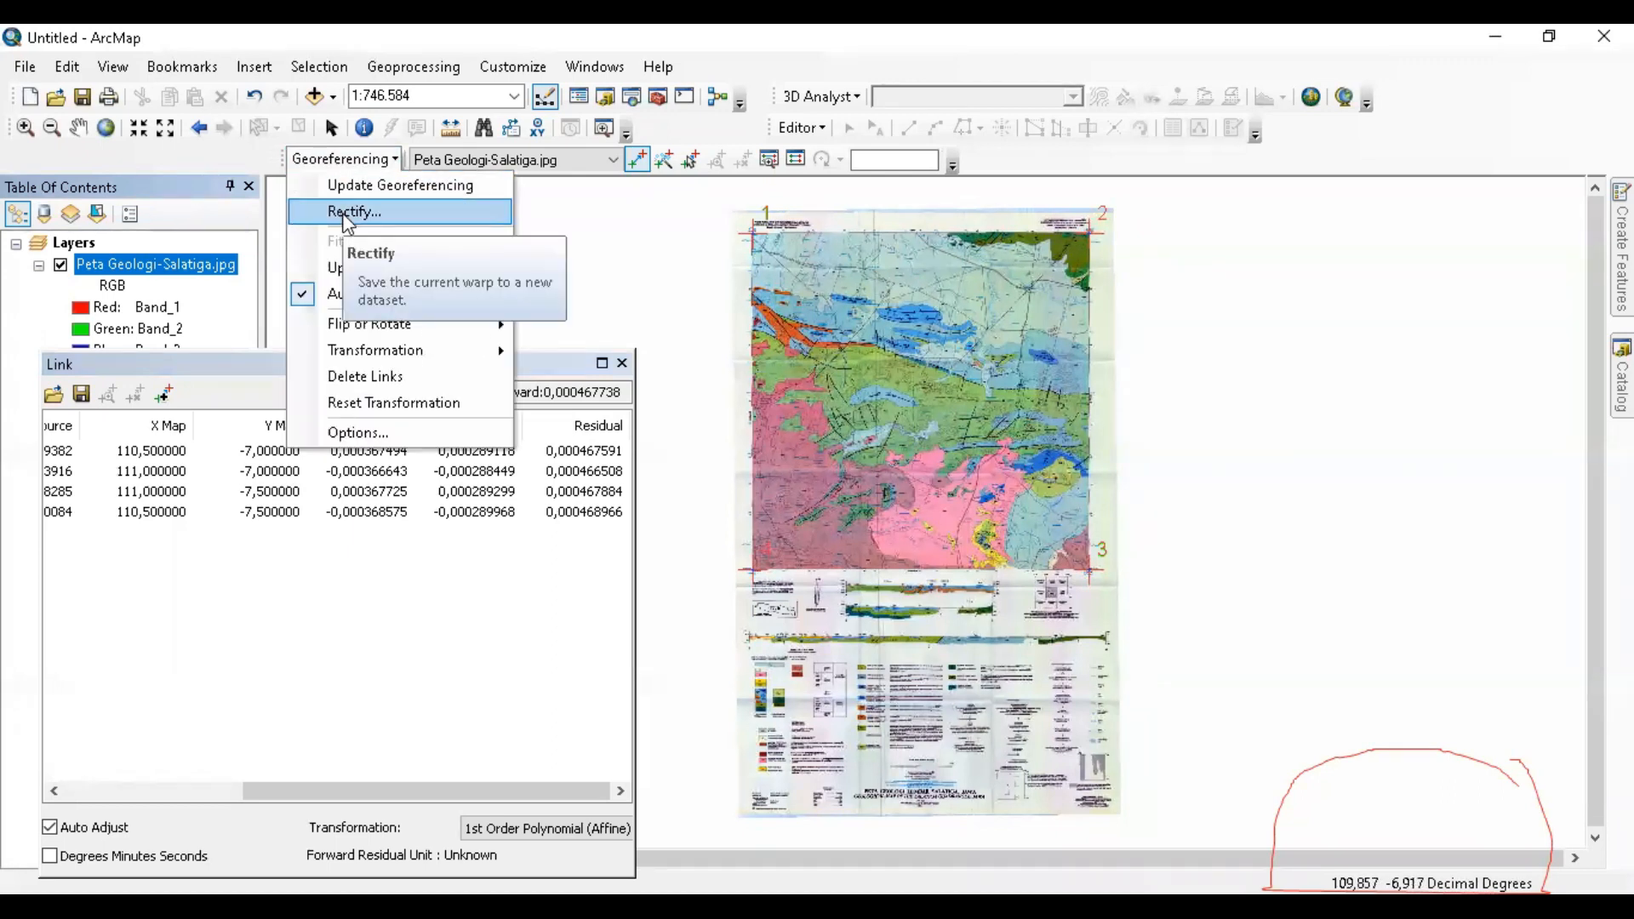
left_click(344, 214)
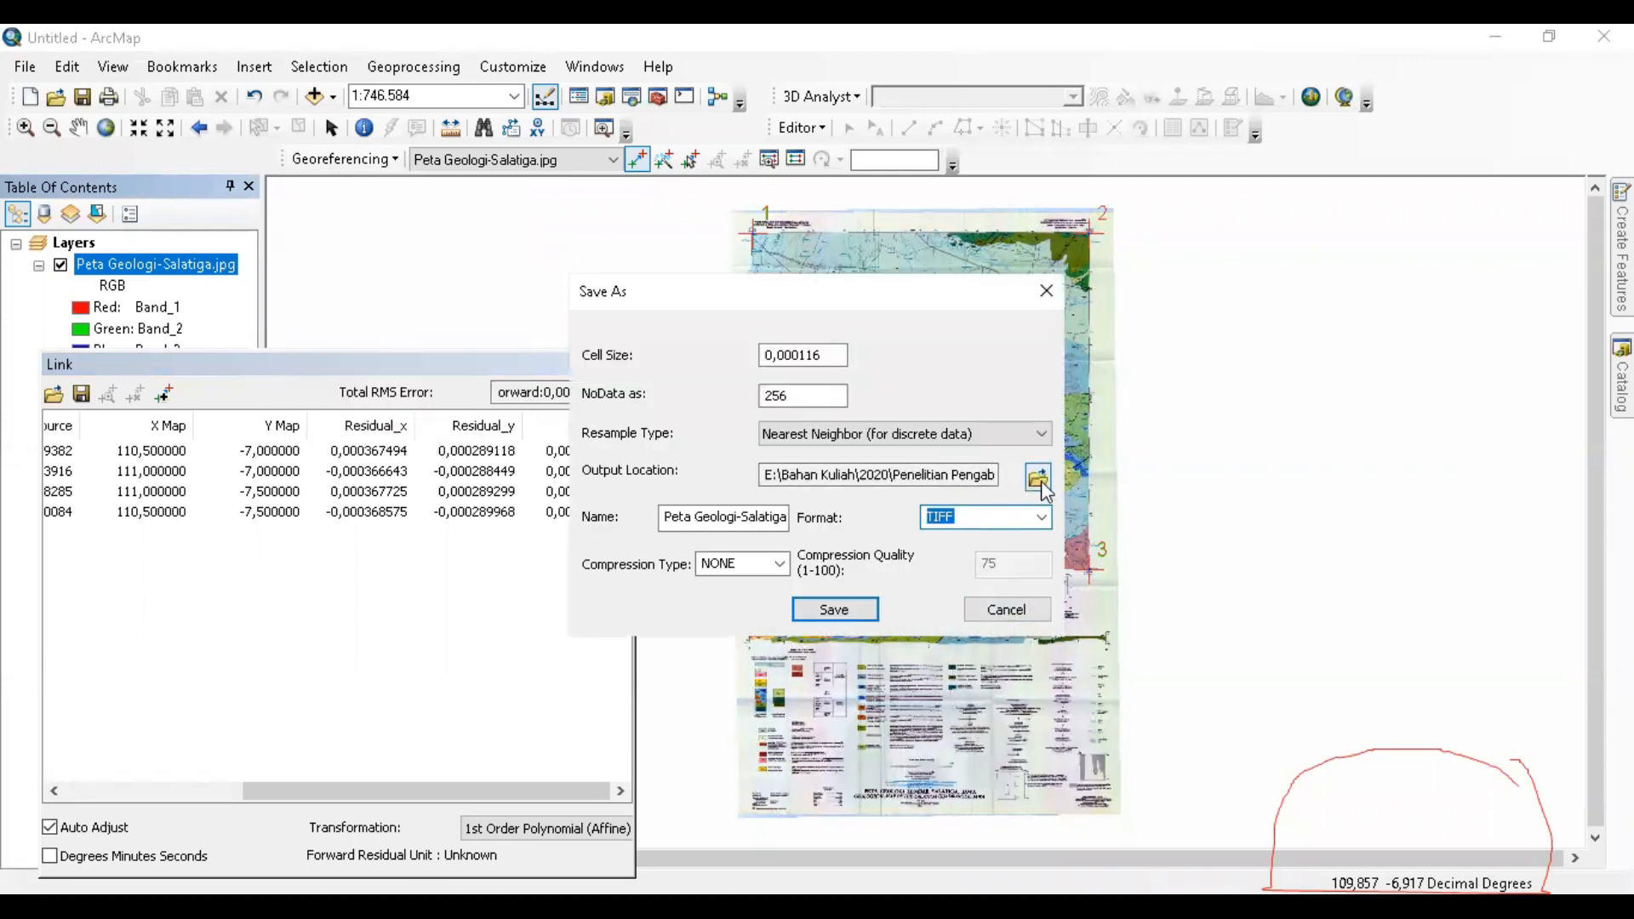
left_click(1040, 482)
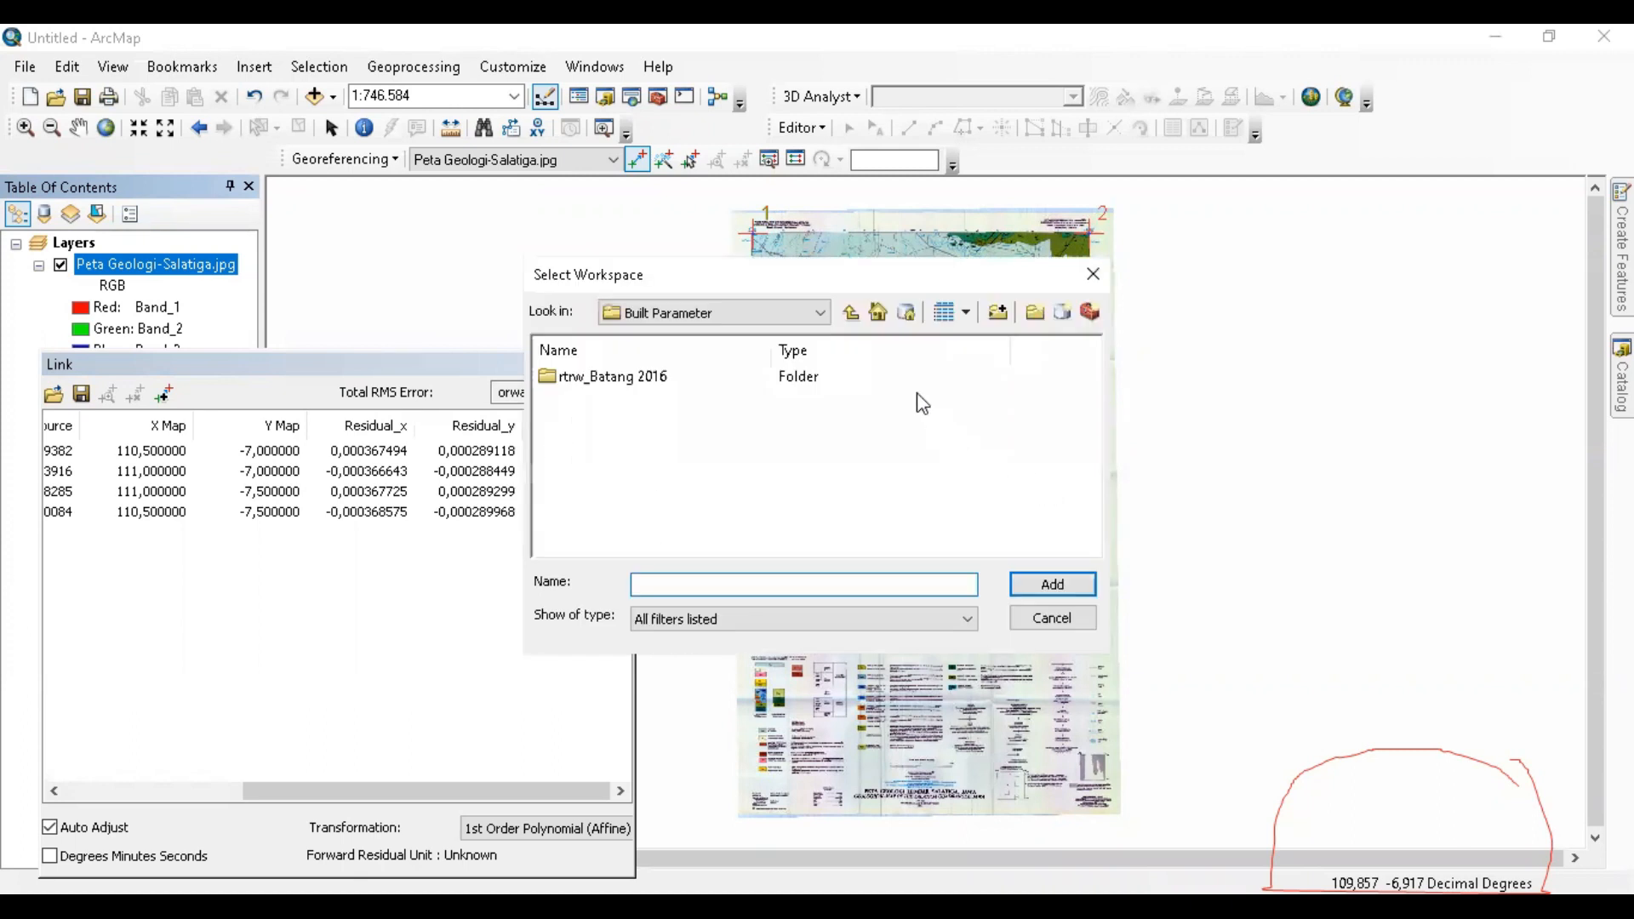
left_click(851, 312)
left_click(851, 312)
left_click(851, 314)
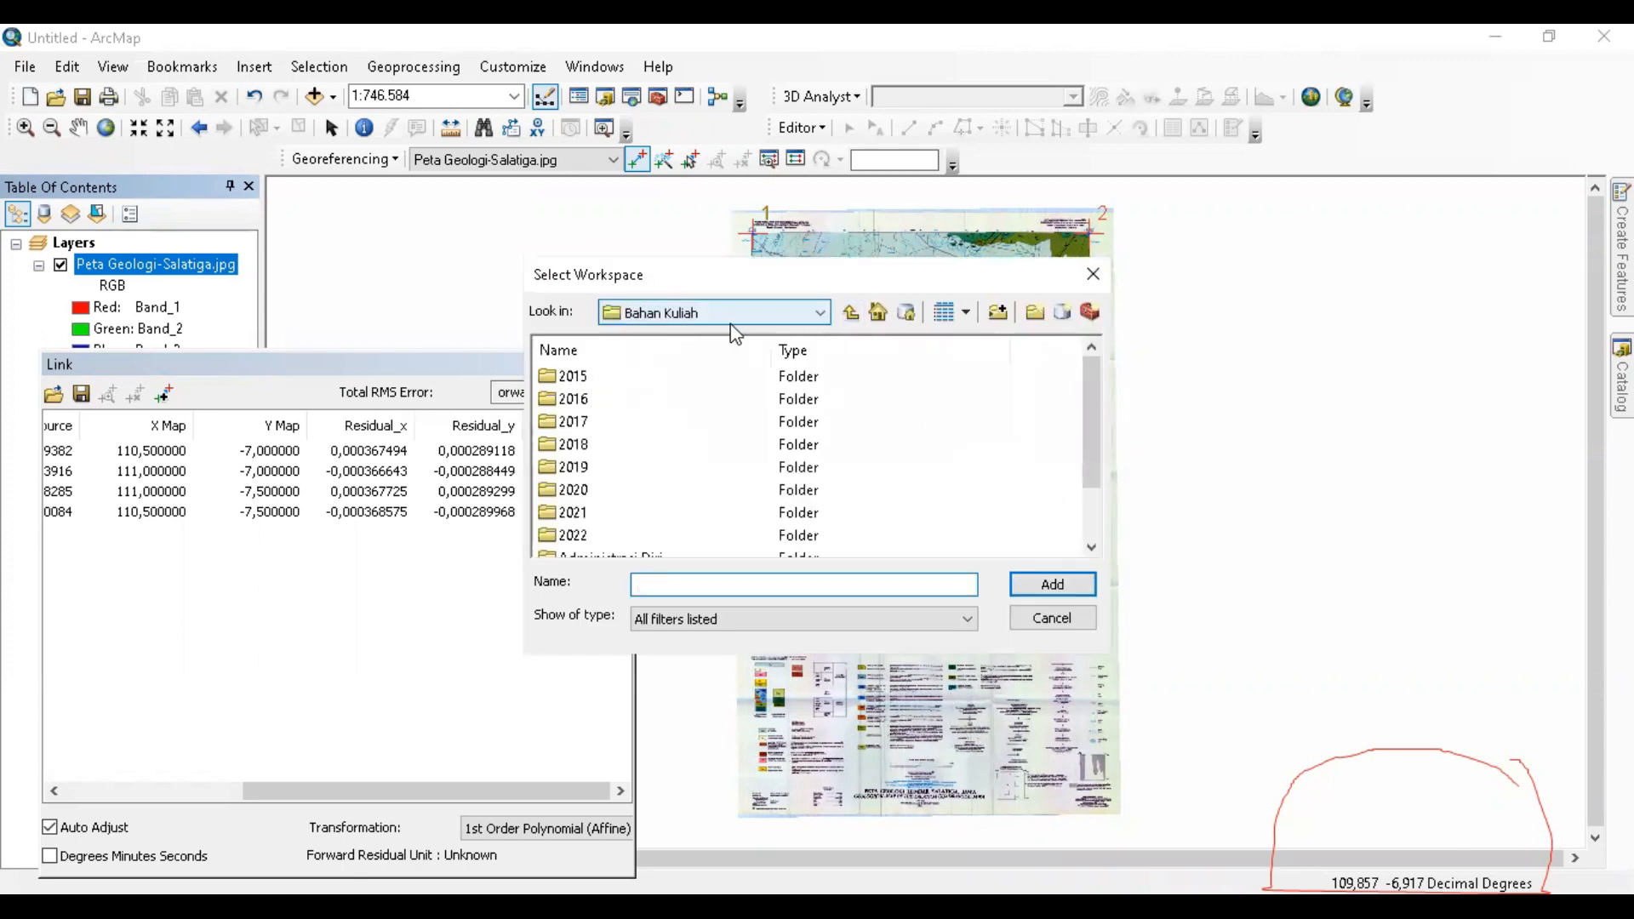
left_click(820, 312)
left_click(664, 375)
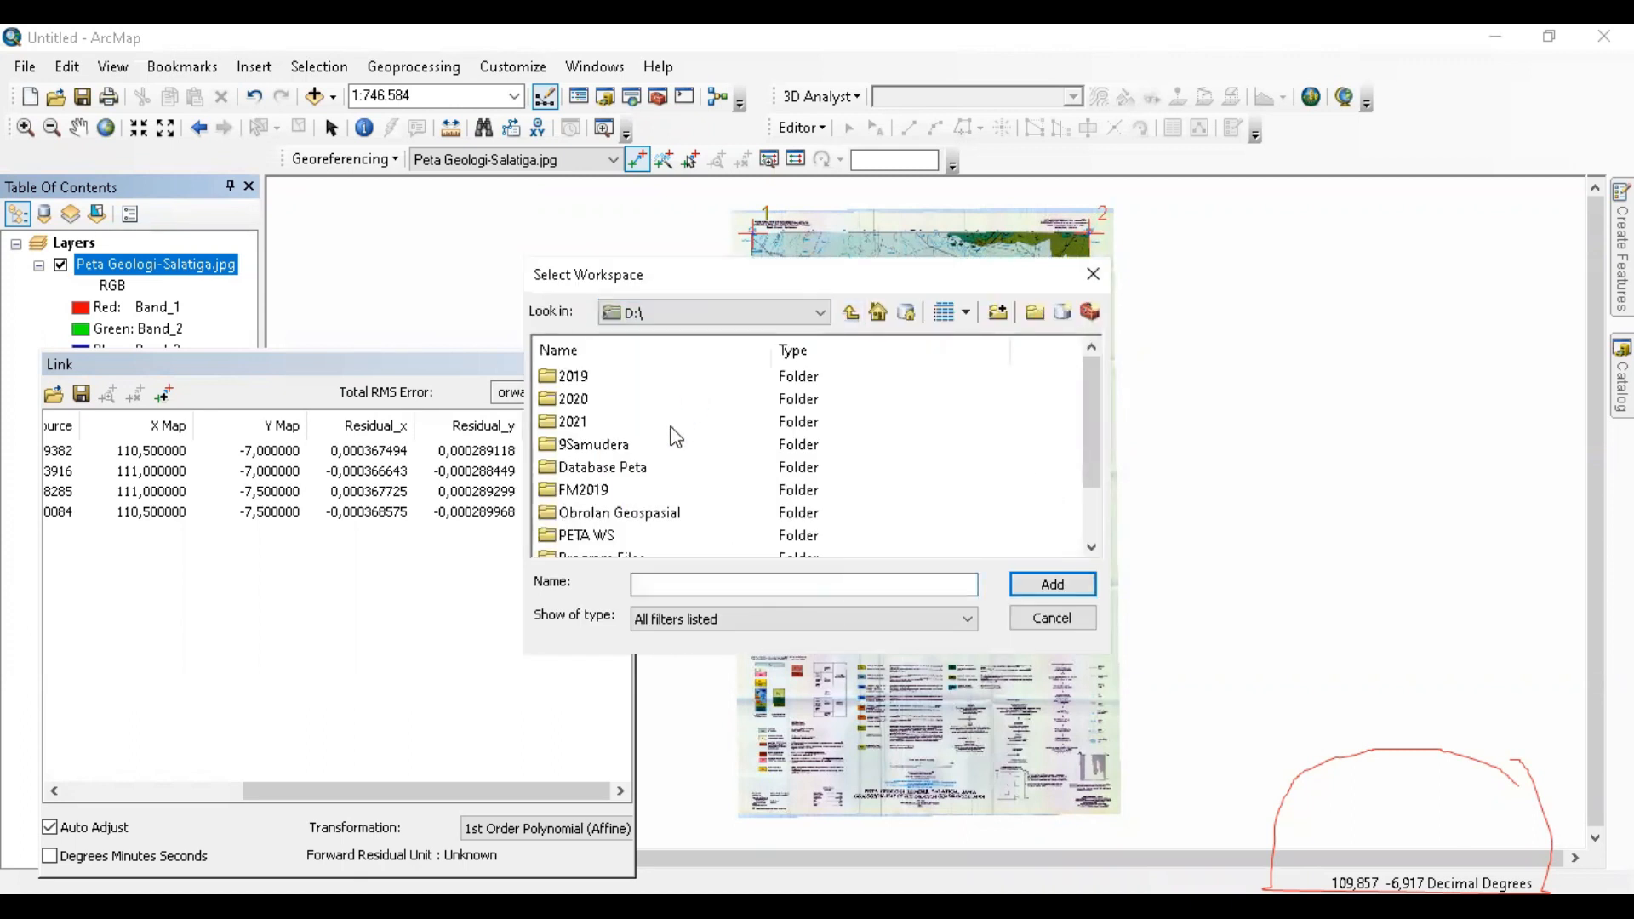
double_click(640, 475)
scroll(767, 511, "down", 1)
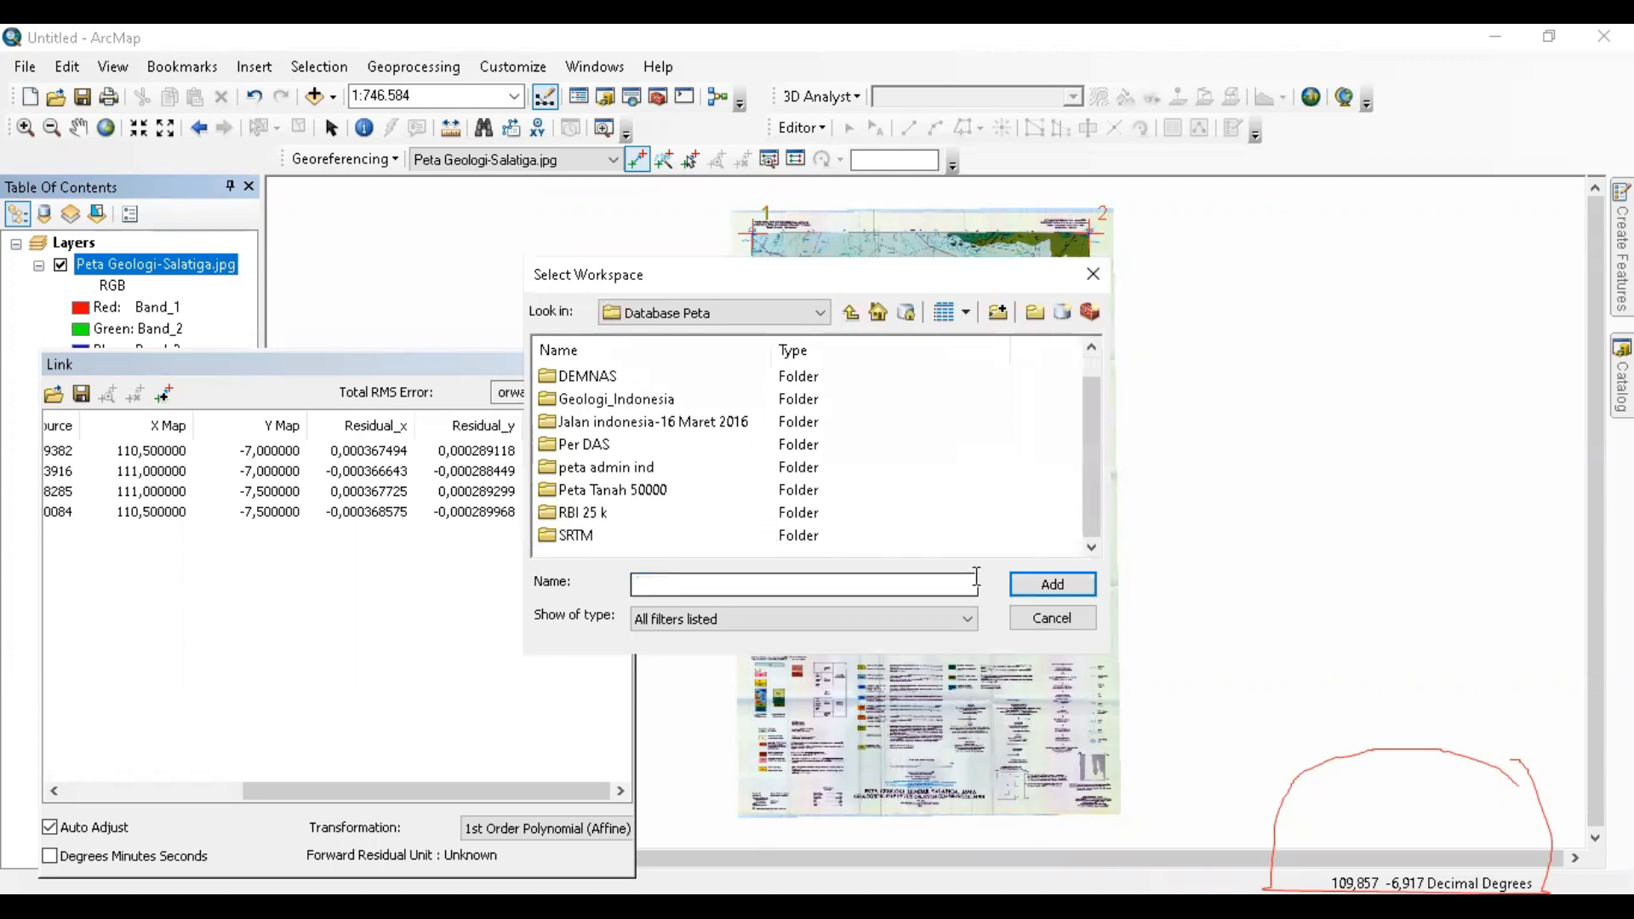
scroll(864, 487, "up", 1)
left_click(851, 312)
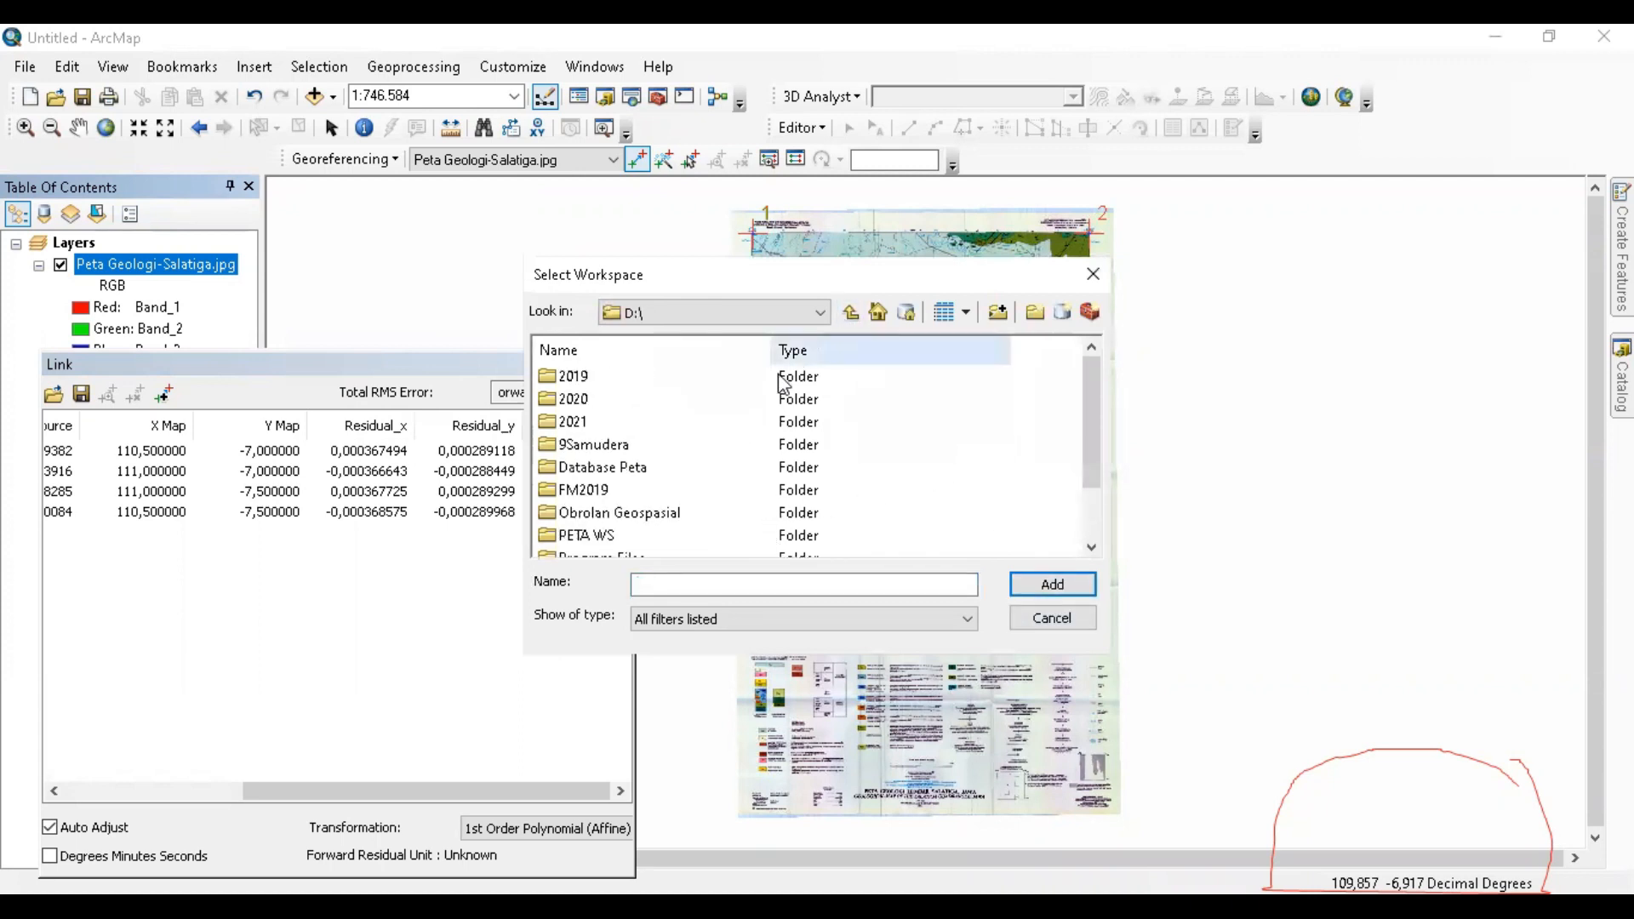
left_click(614, 470)
left_click(1050, 586)
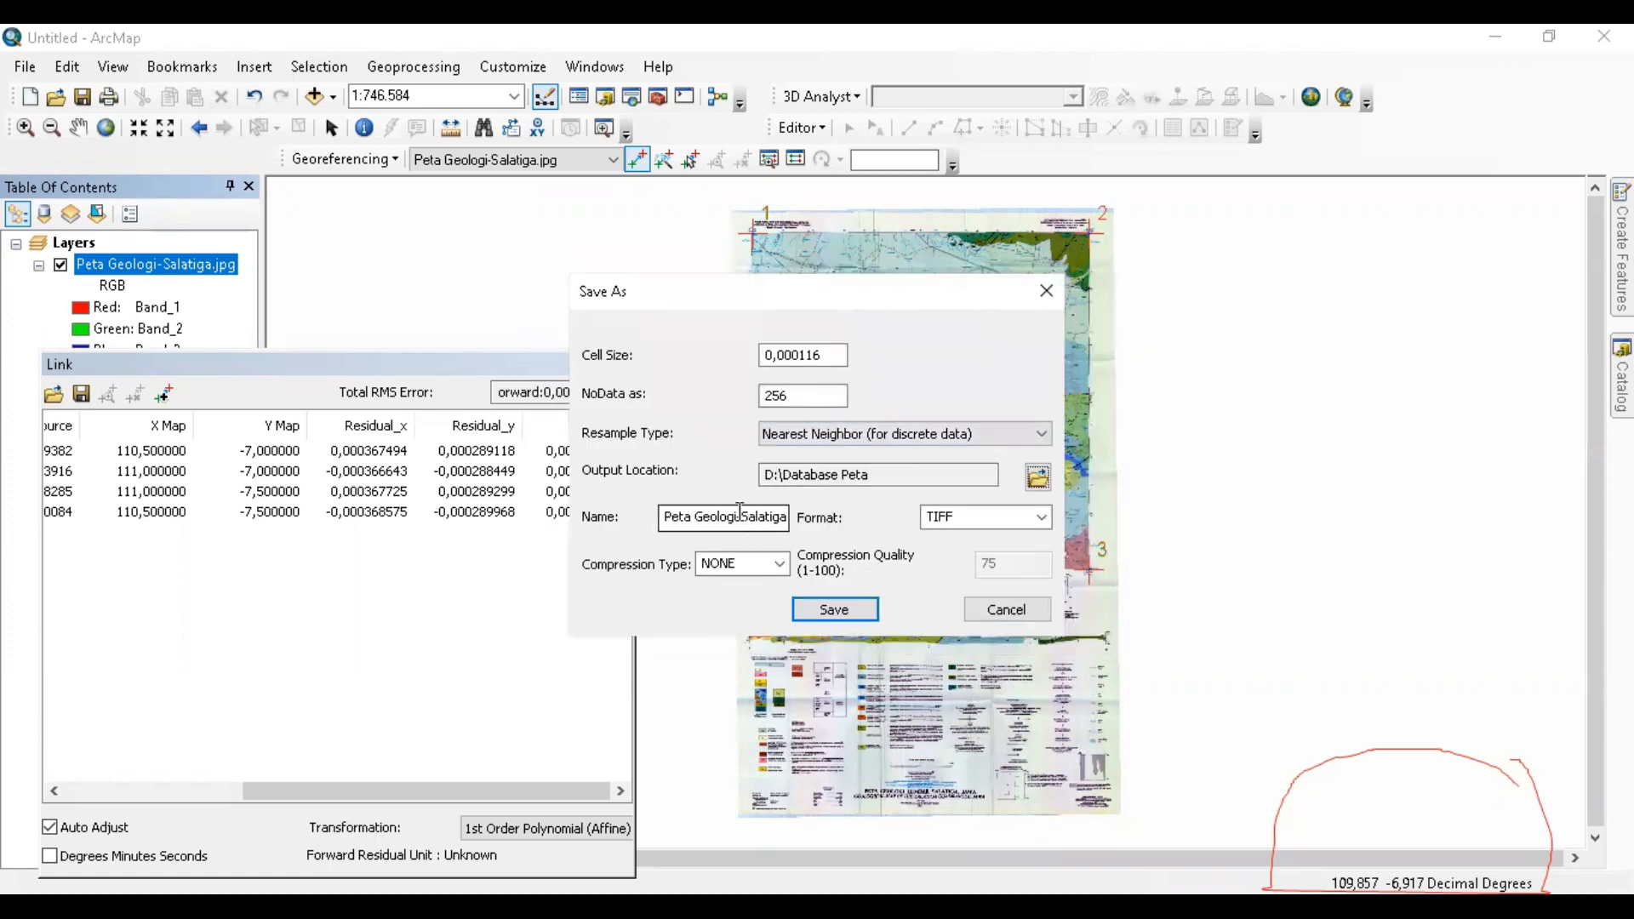
- Name the rectified raster Peta Geologi-SalatigaRectify.tif and save it in TIFF format with compression type NONE
left_click_drag(691, 517, 821, 533)
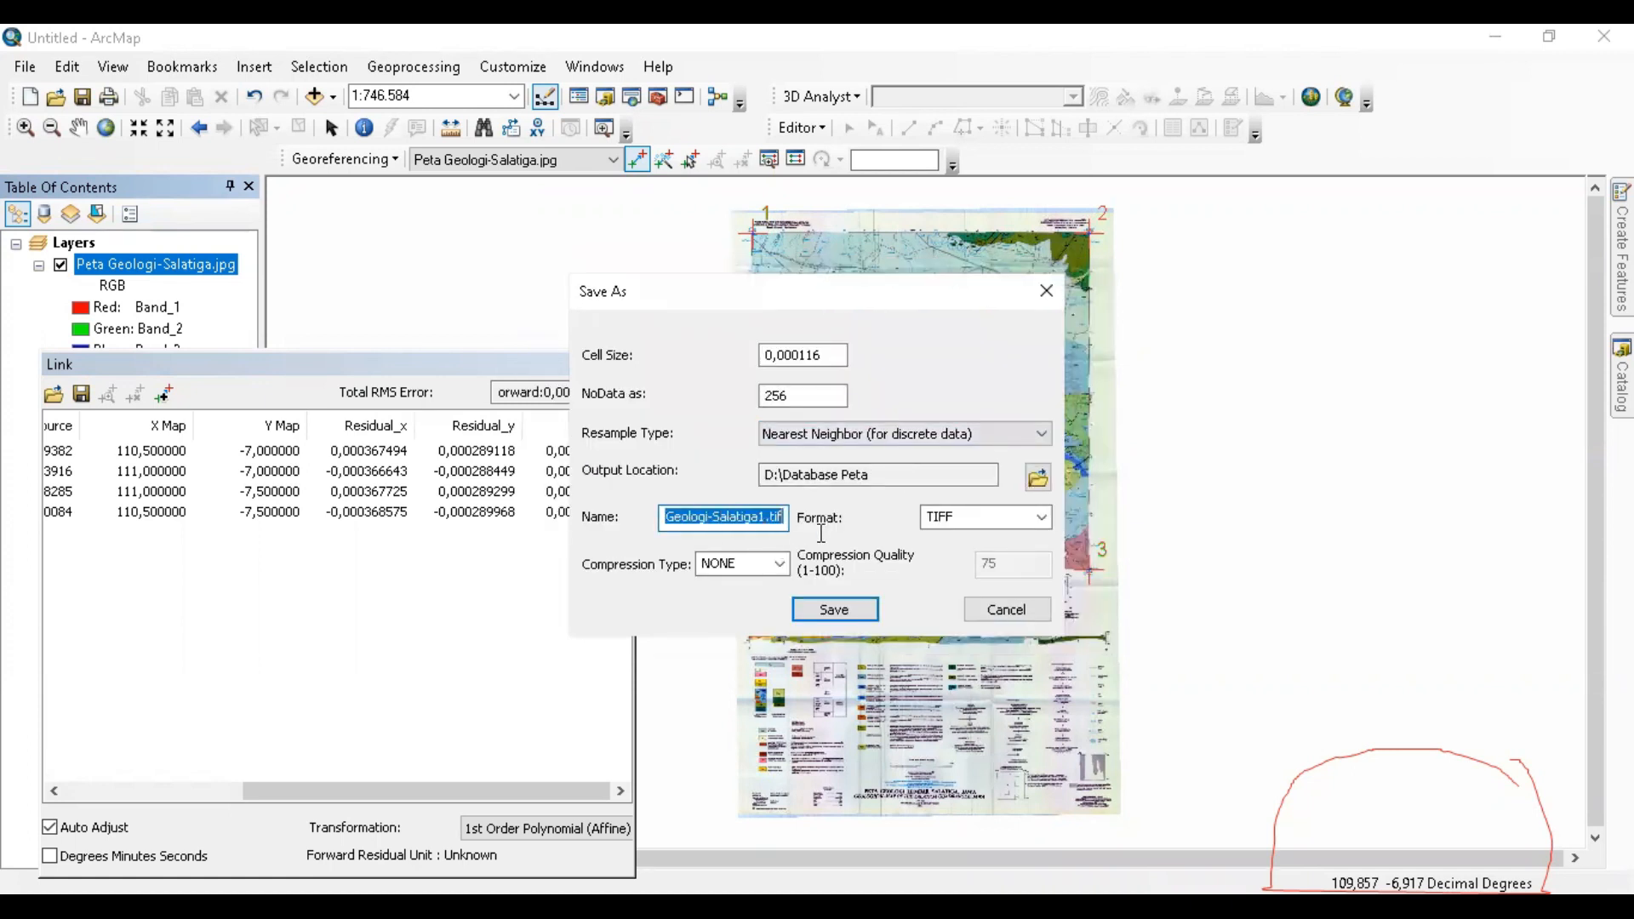
left_click(764, 516)
key("BackSpace")
type("Rectify")
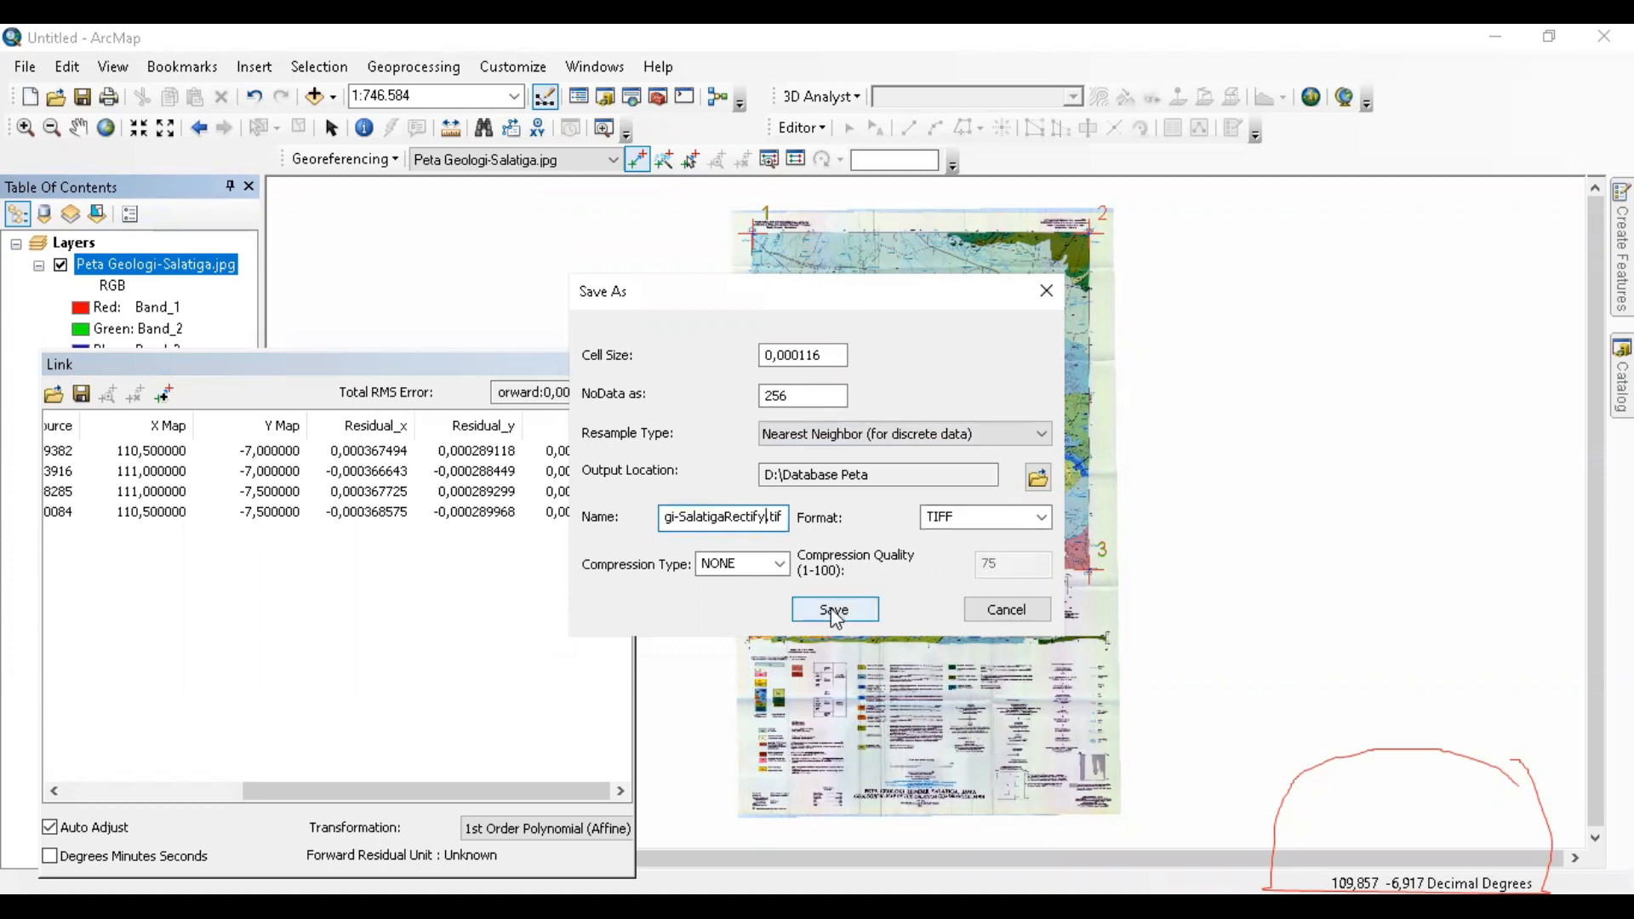
left_click(779, 564)
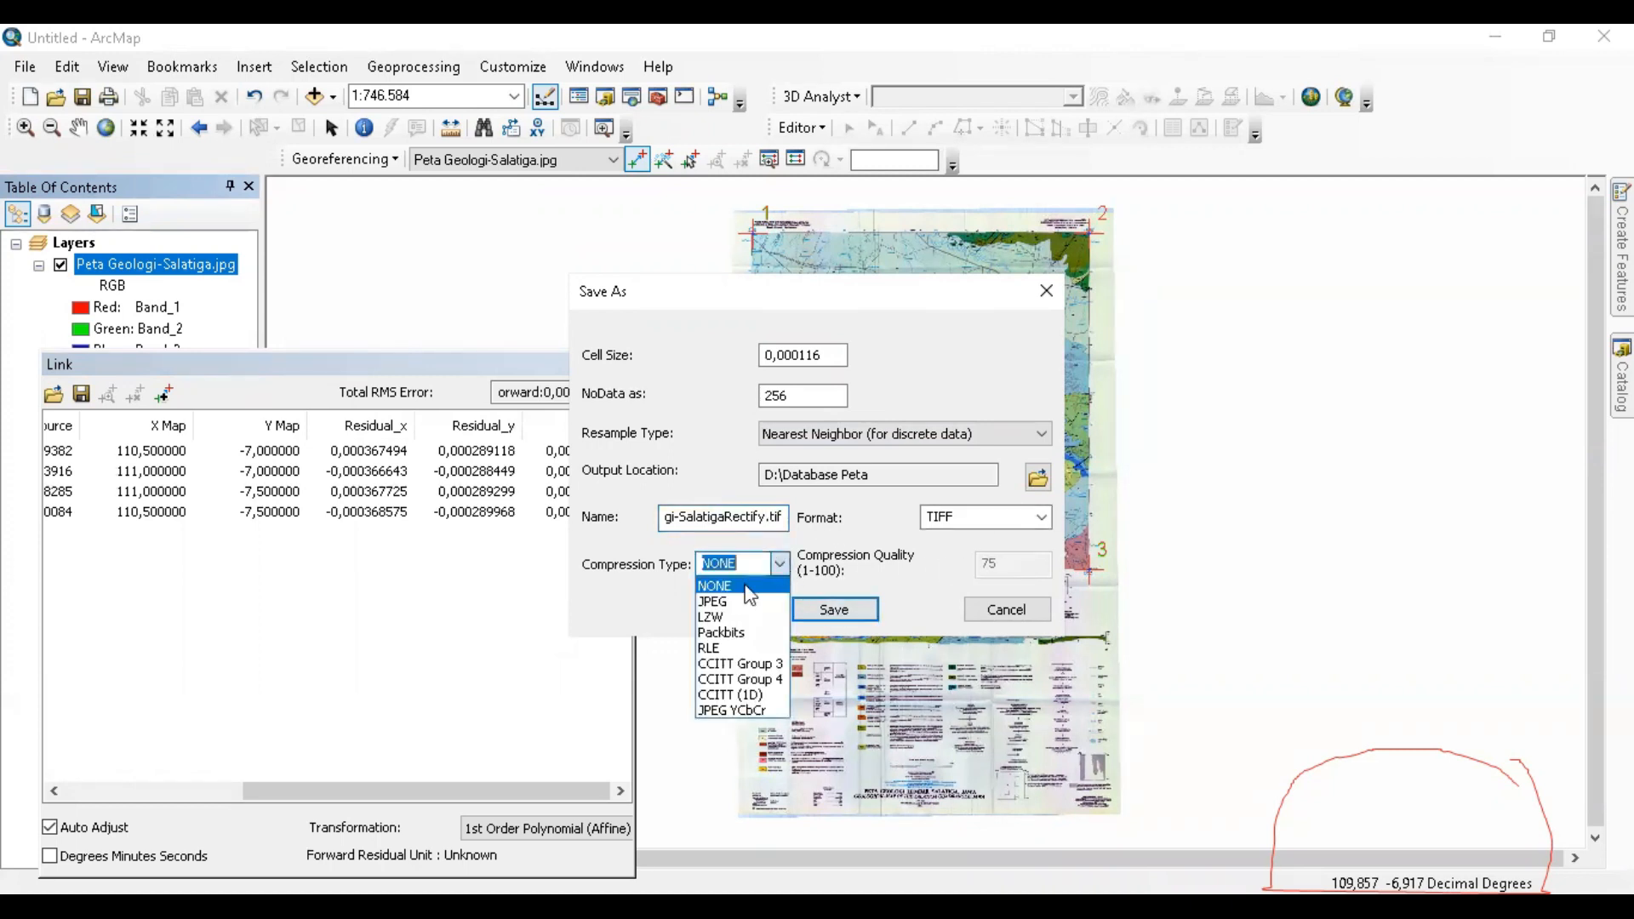
left_click(855, 557)
left_click(854, 613)
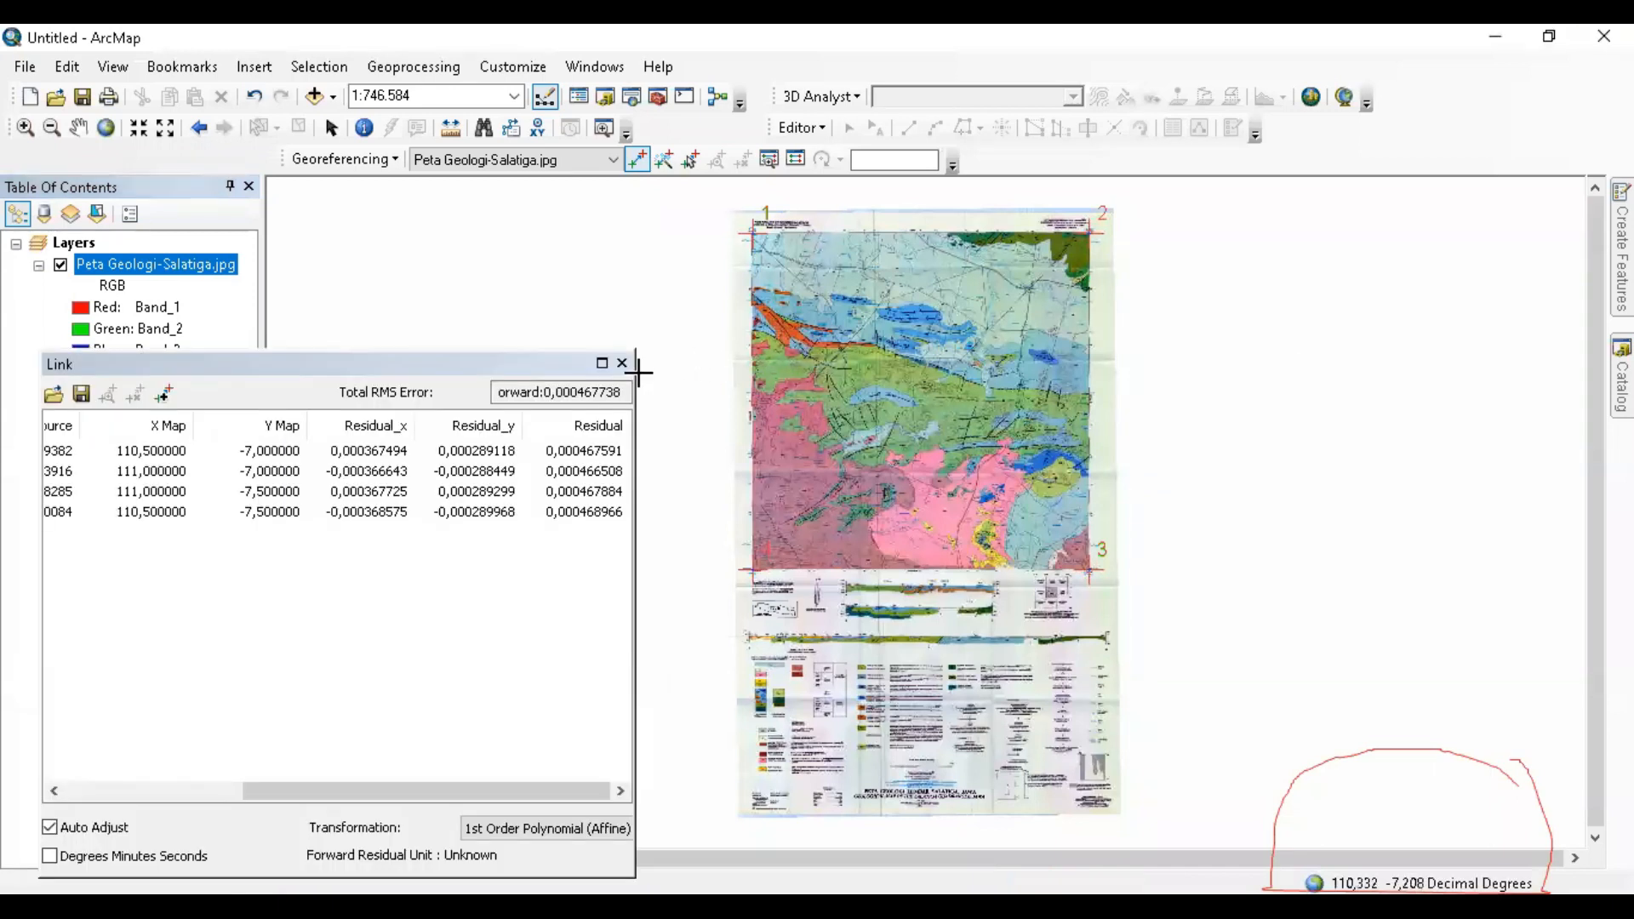
- Close the link table and start a new document from the Blank Map template
left_click(622, 364)
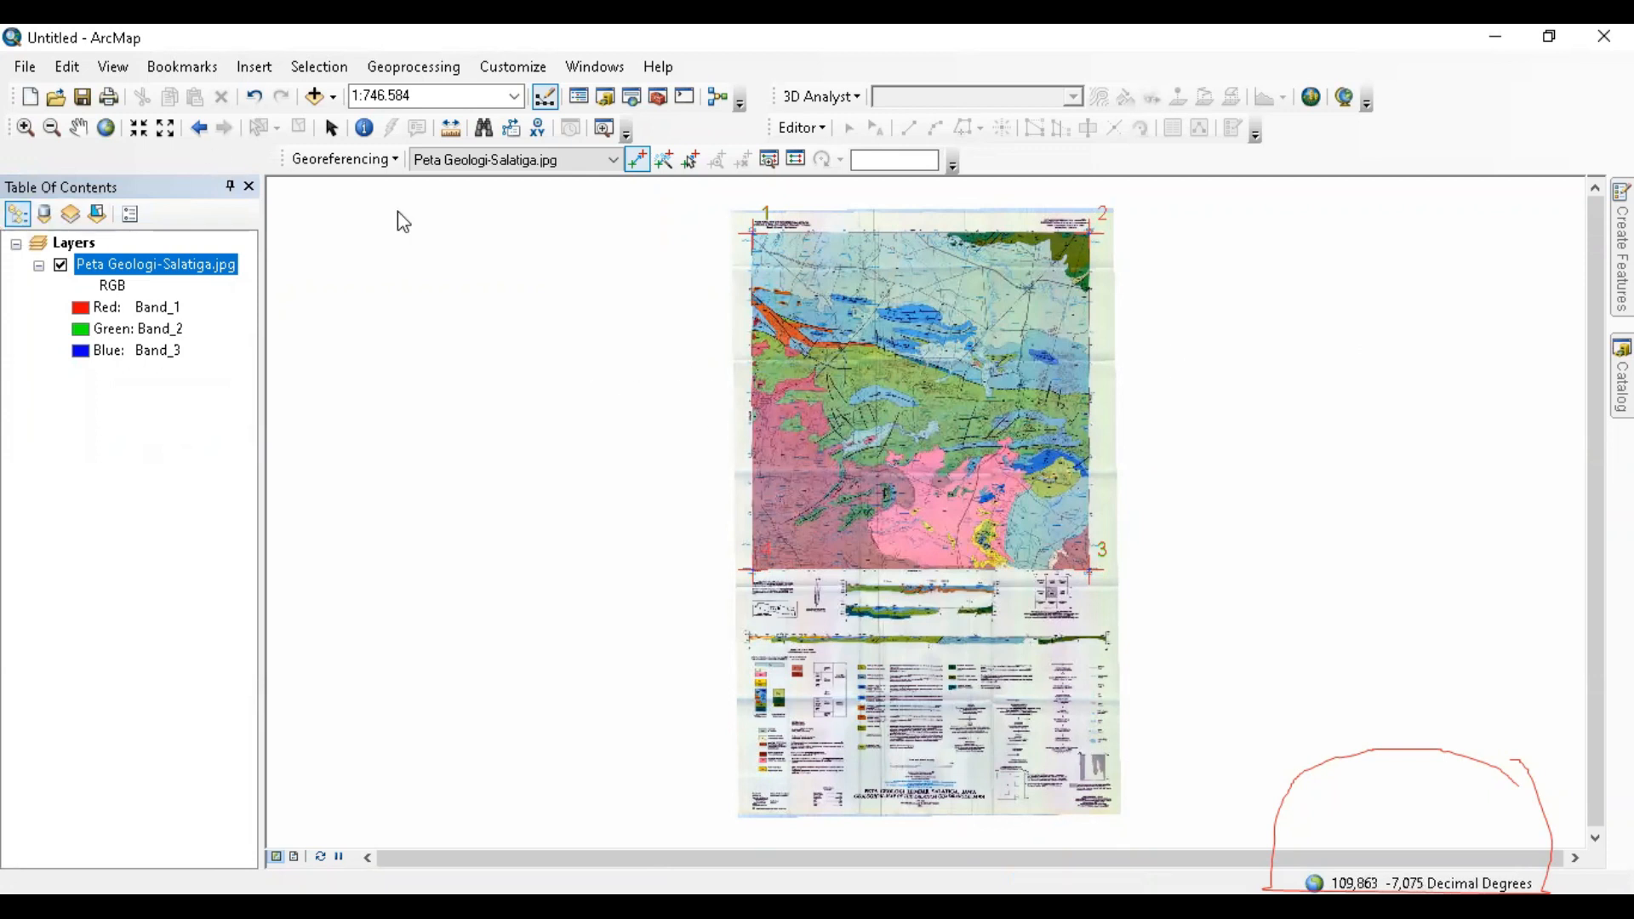
left_click(30, 97)
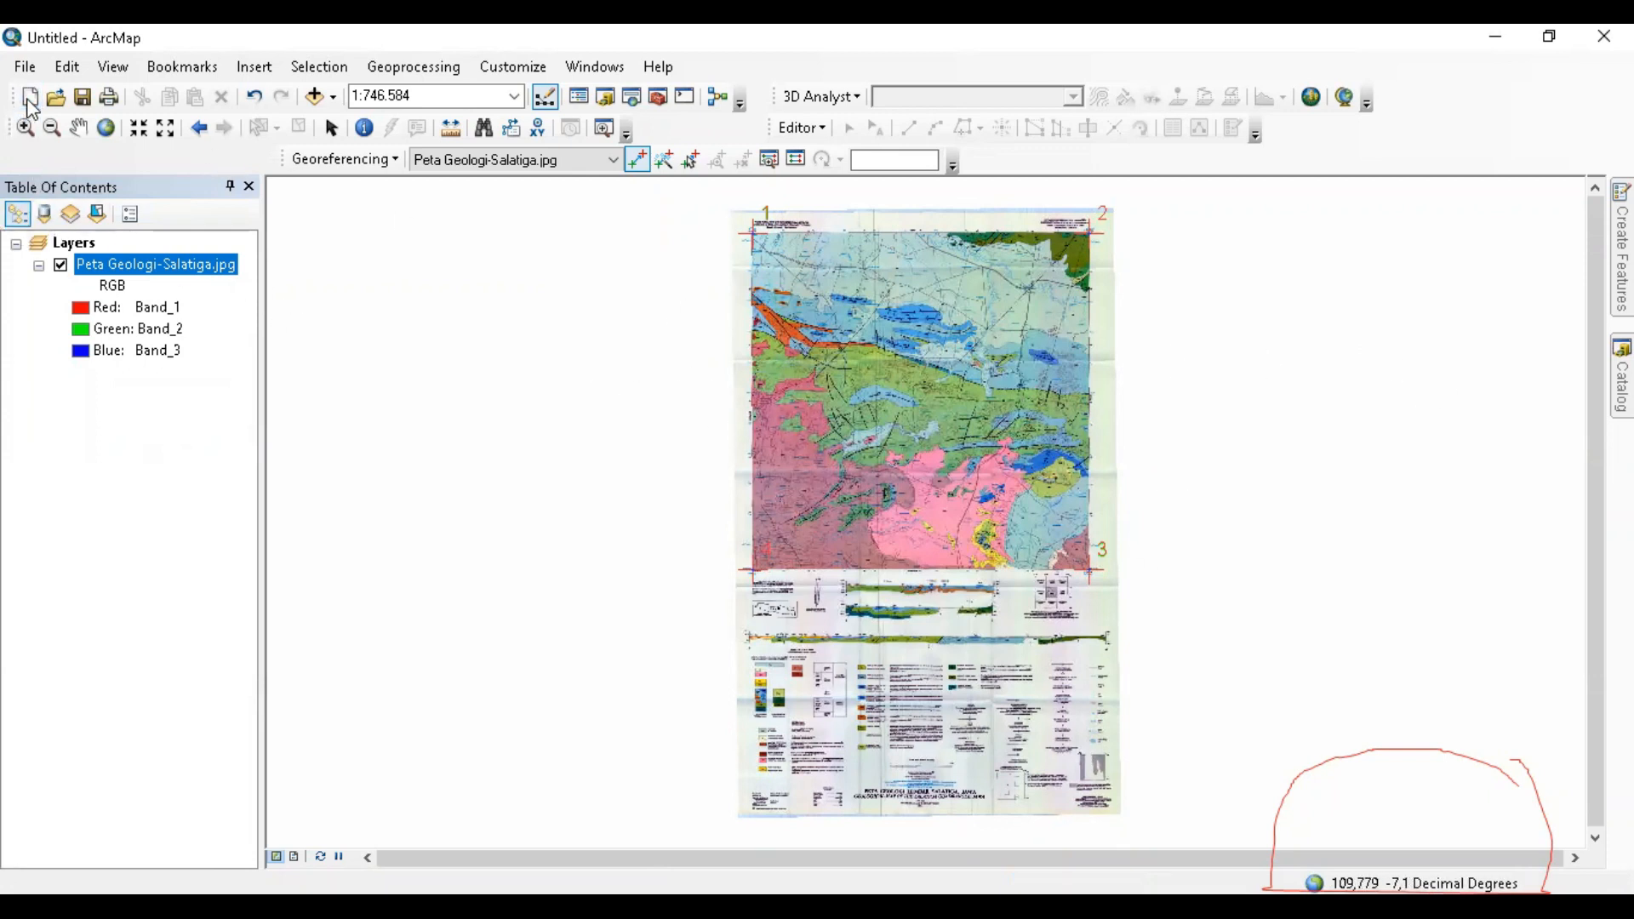
left_click(695, 333)
left_click(1134, 737)
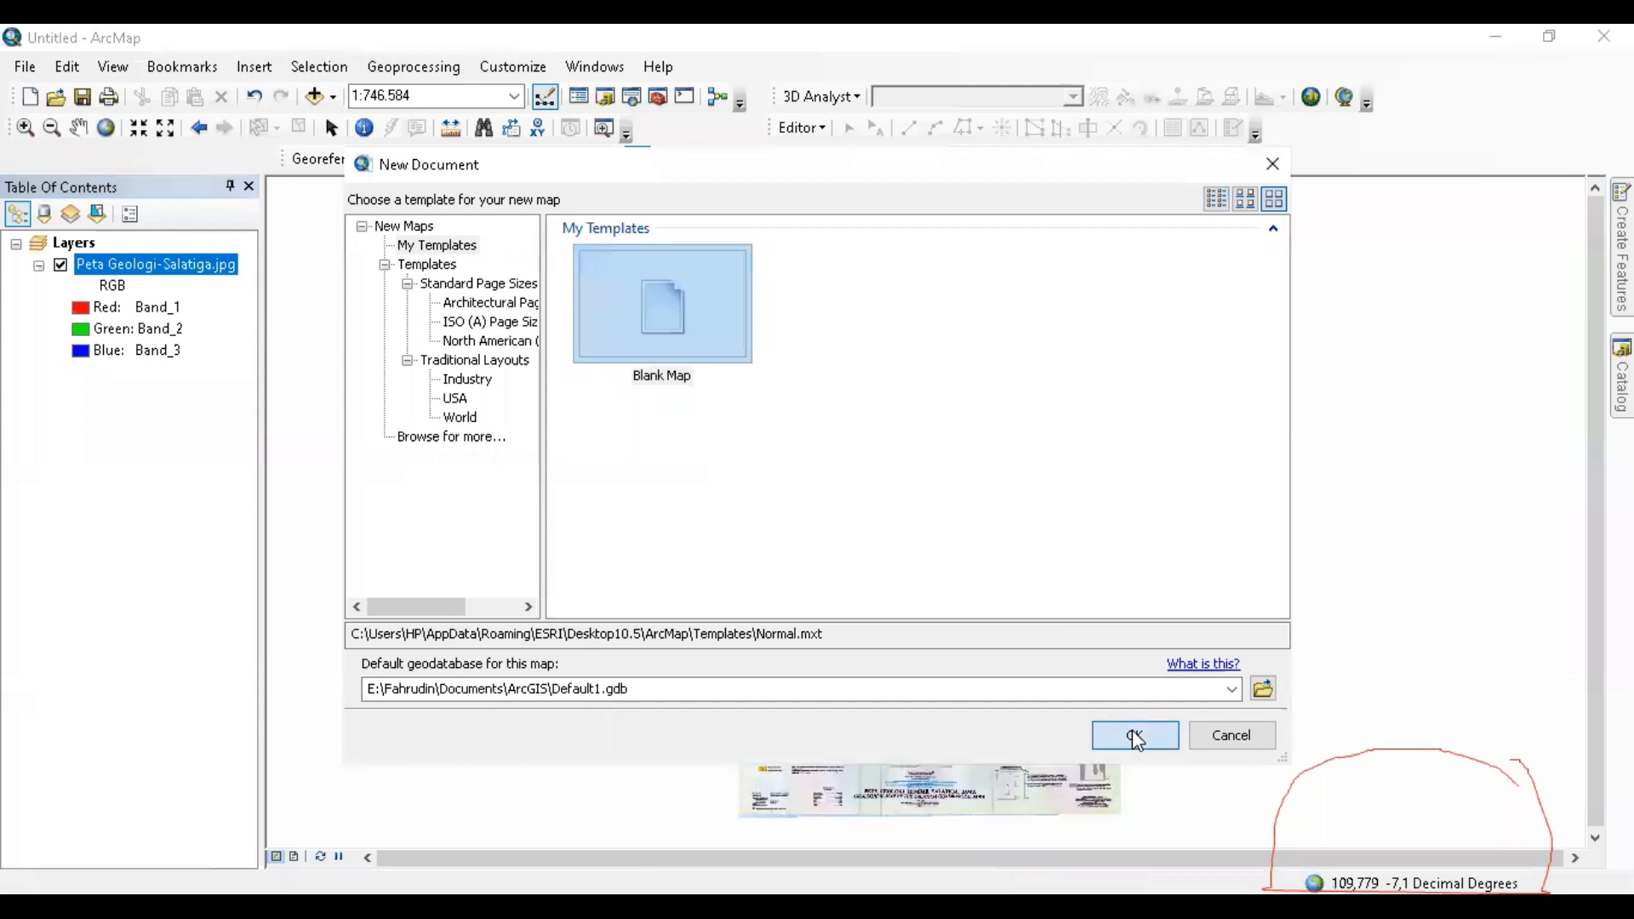
- Add the original Peta Geologi-Salatiga.jpg from the Database Peta folder to the blank map, and remove that layer again
left_click(309, 101)
scroll(768, 422, "down", 2)
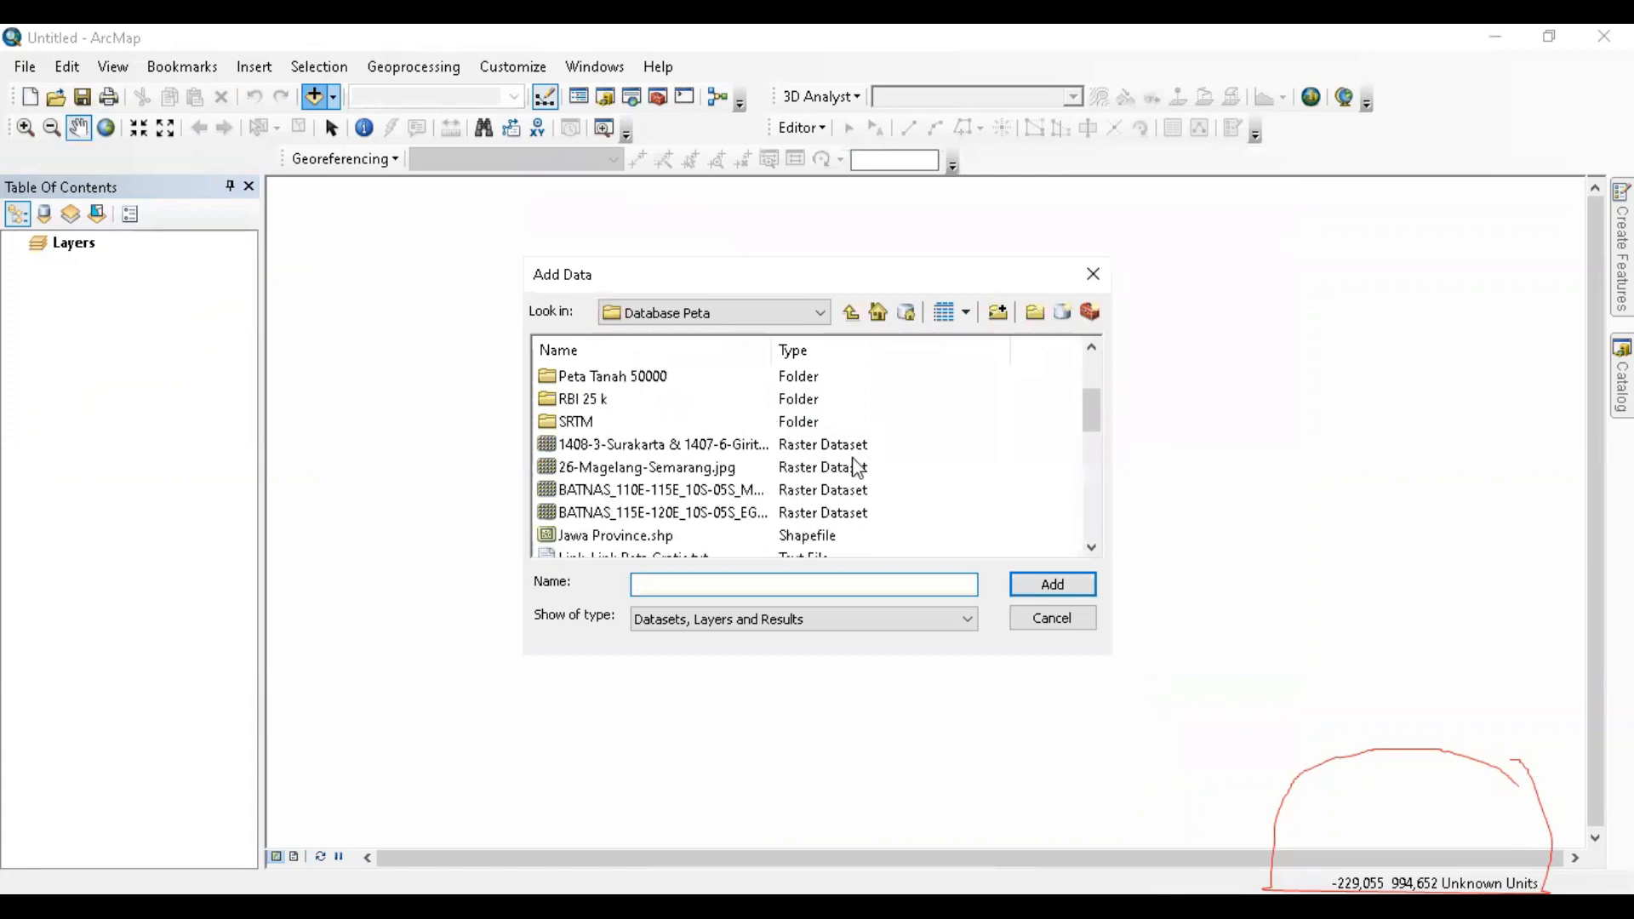
scroll(900, 492, "down", 3)
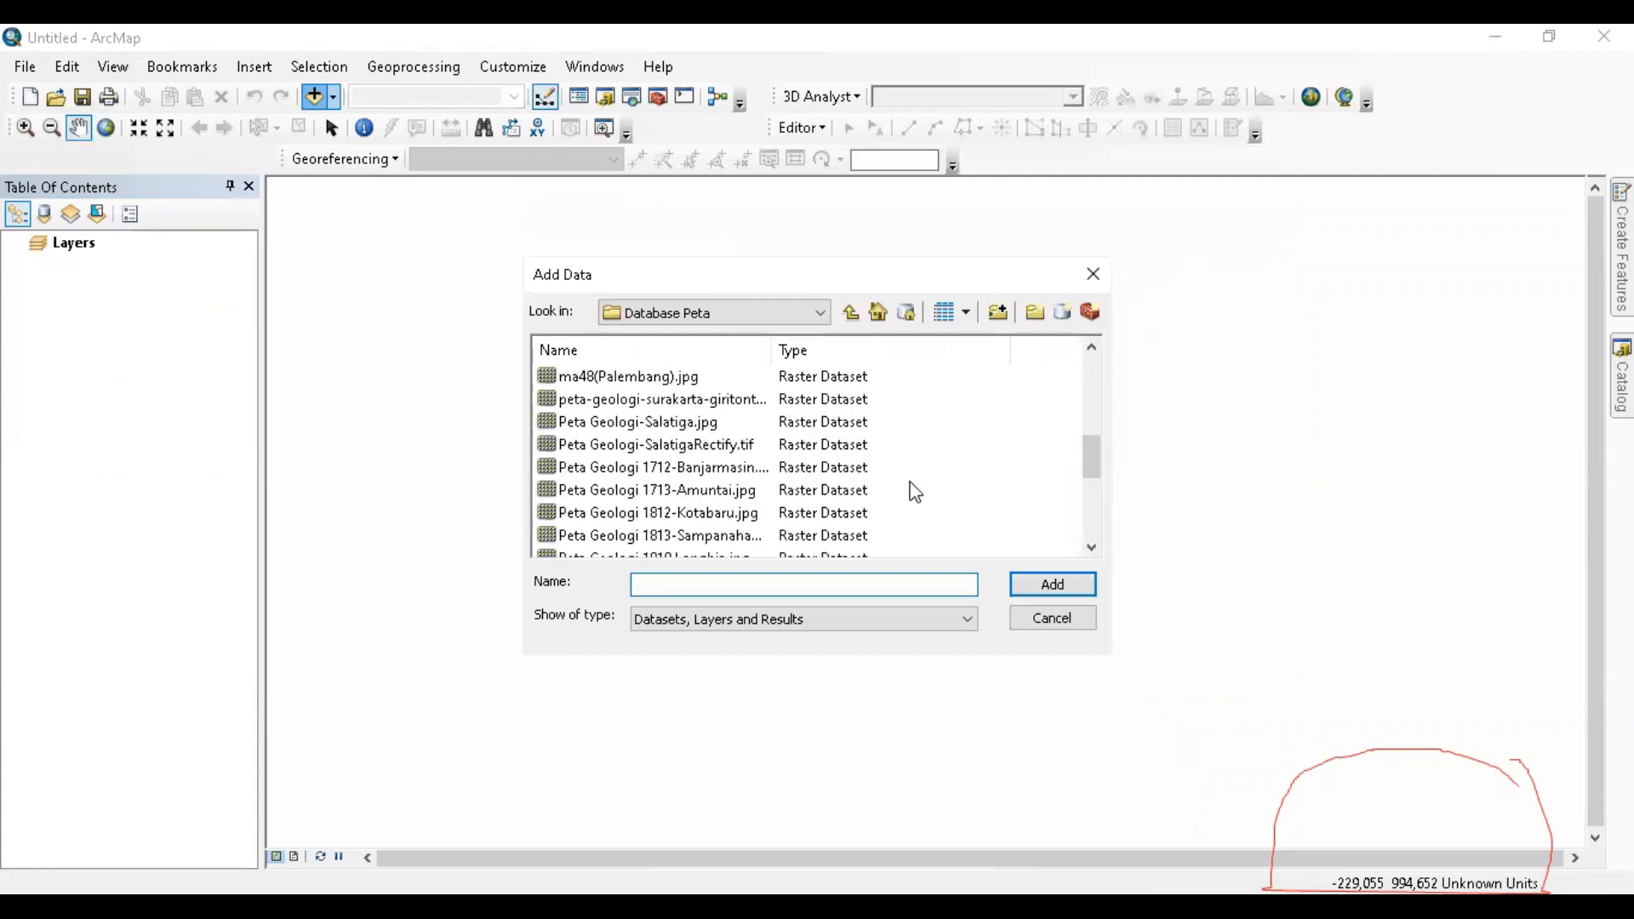
left_click(684, 423)
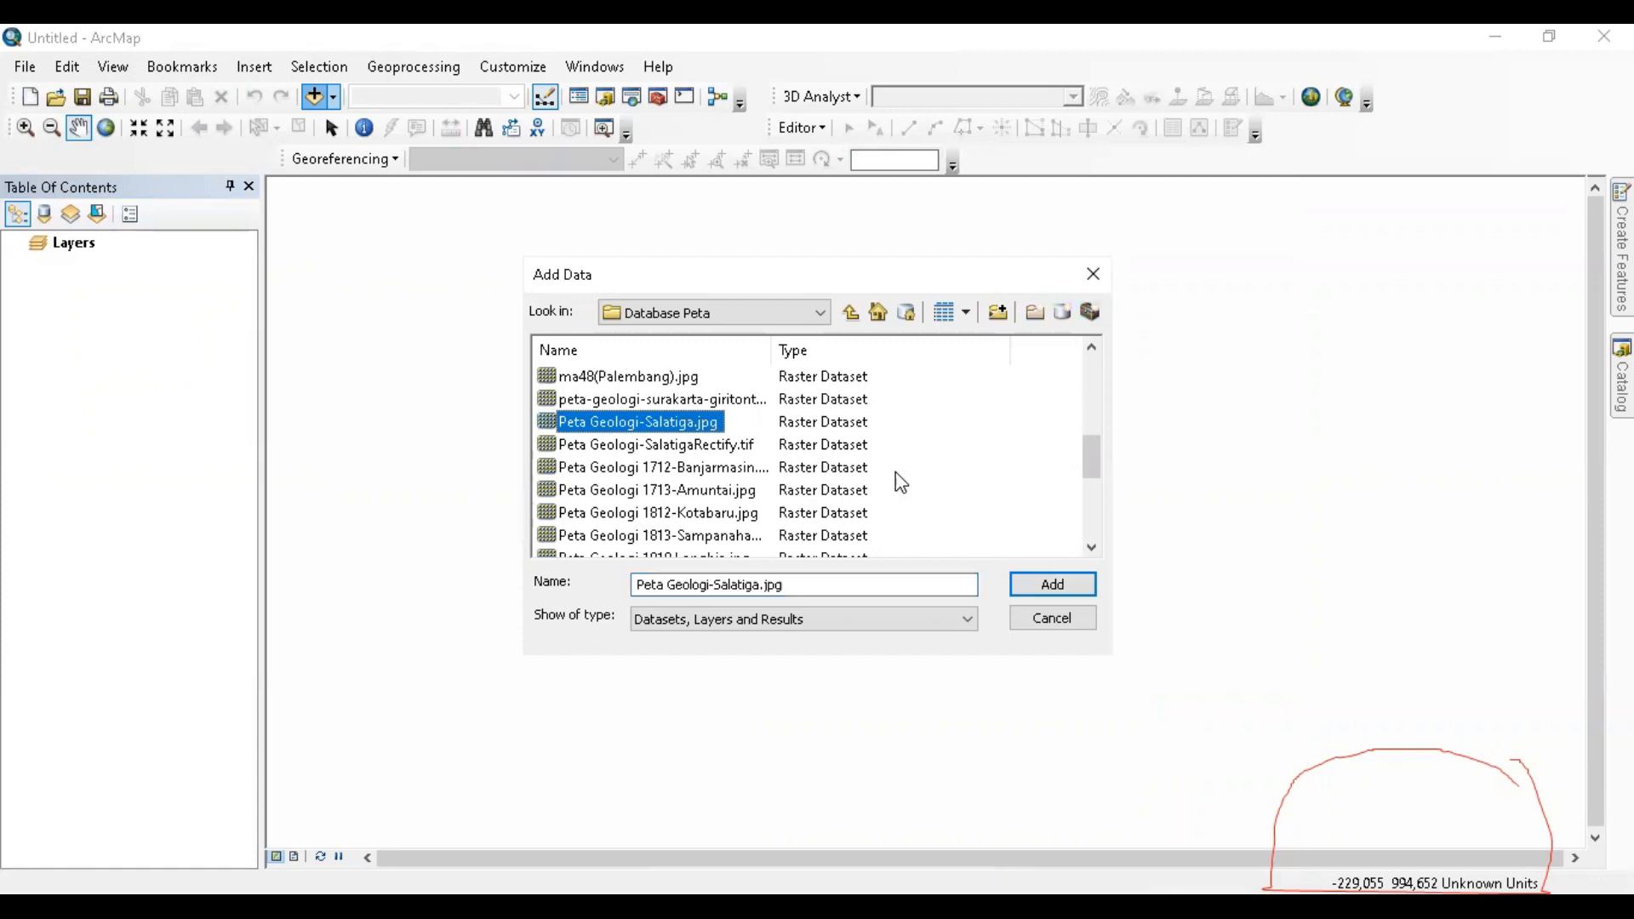
left_click(1049, 587)
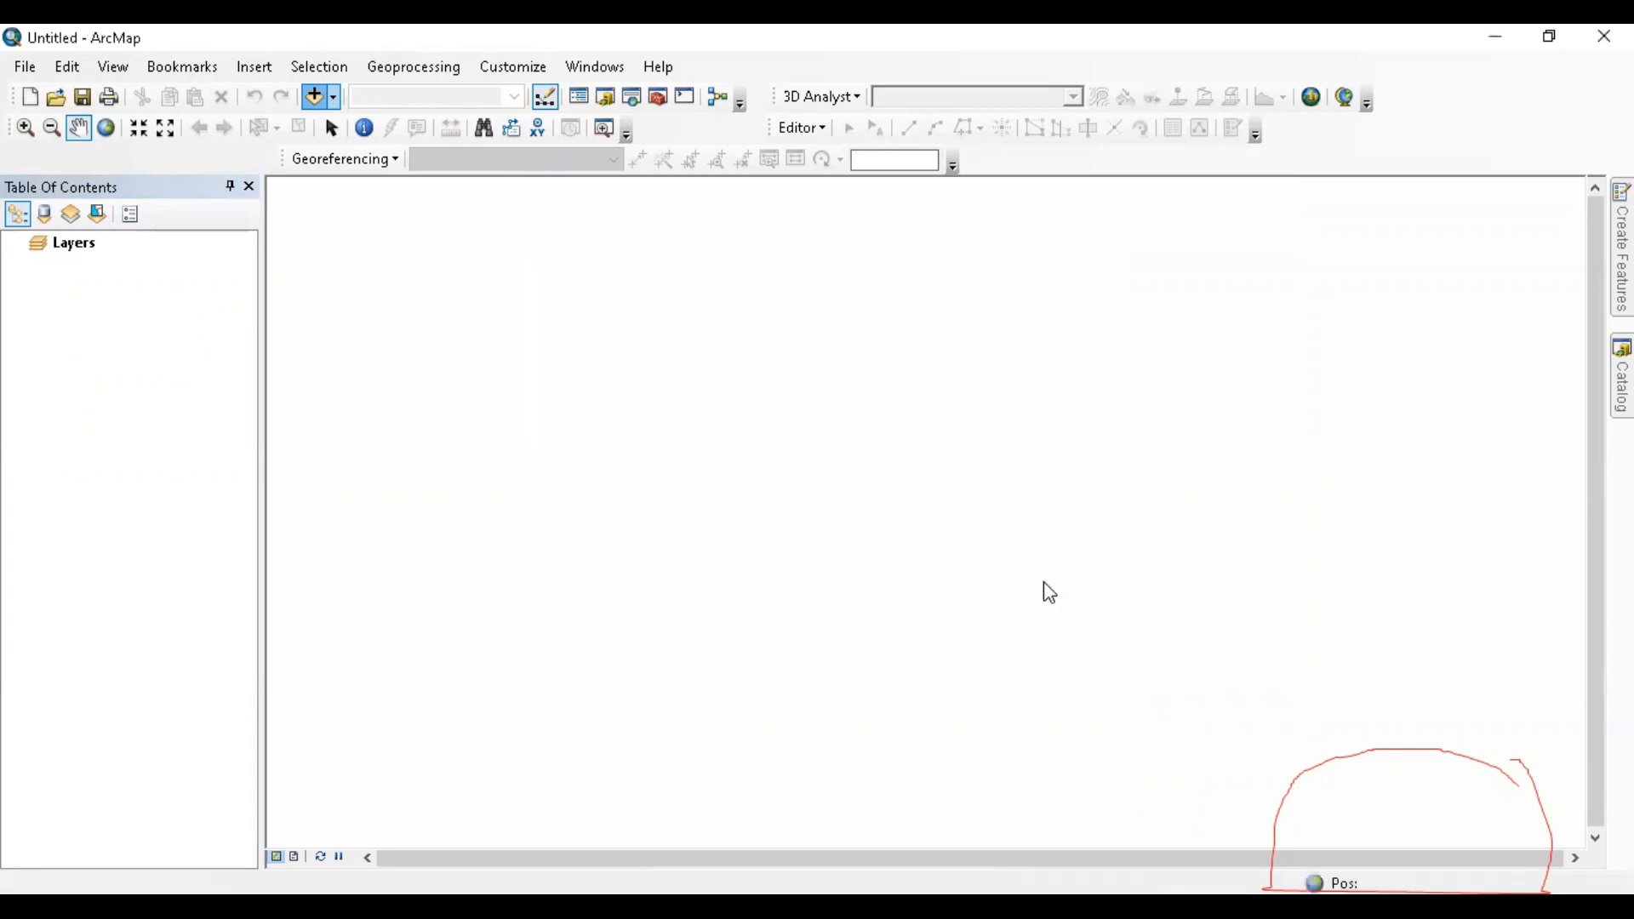
left_click(987, 577)
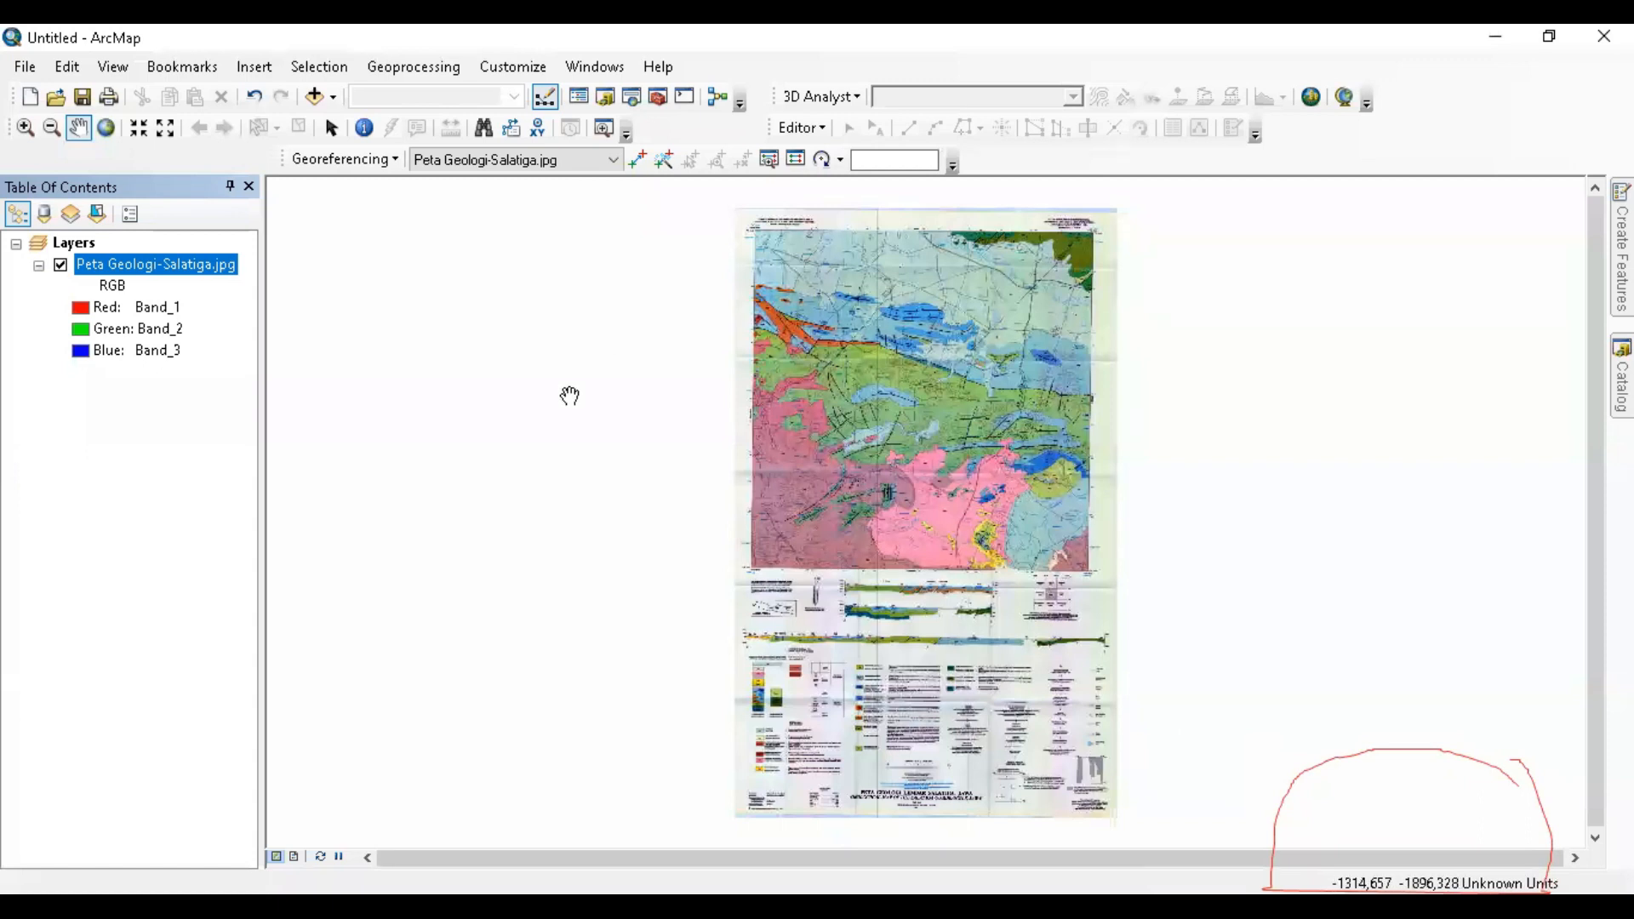
right_click(228, 270)
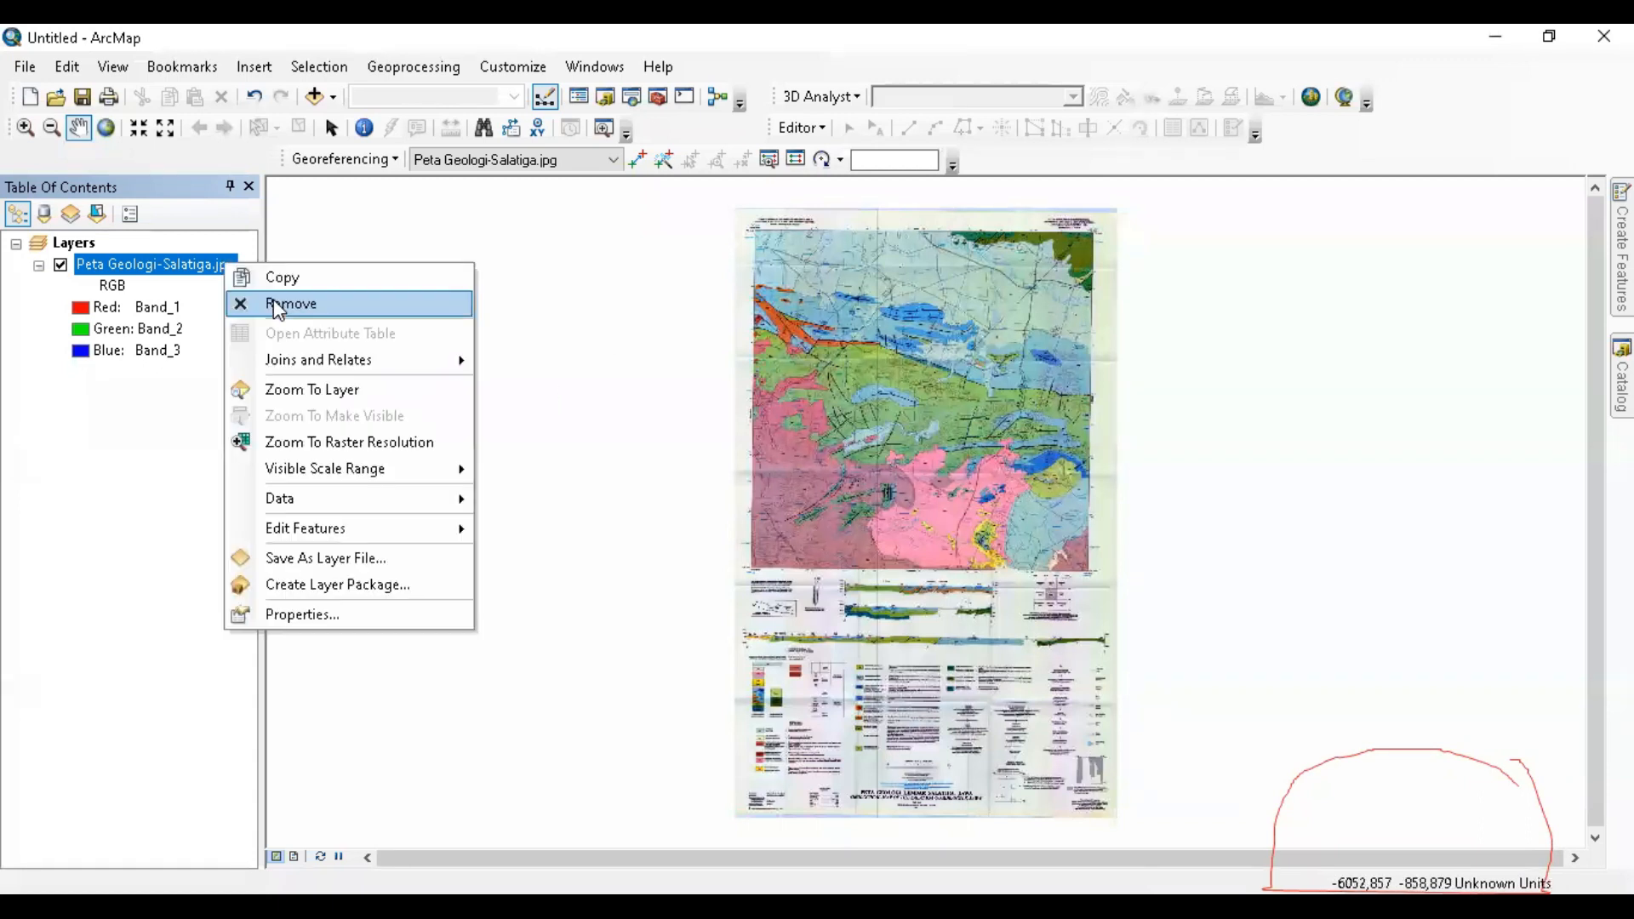
left_click(286, 303)
- Add the rectified raster Peta Geologi-SalatigaRectify.tif from the Database Peta folder to the map
left_click(315, 96)
scroll(895, 467, "down", 10)
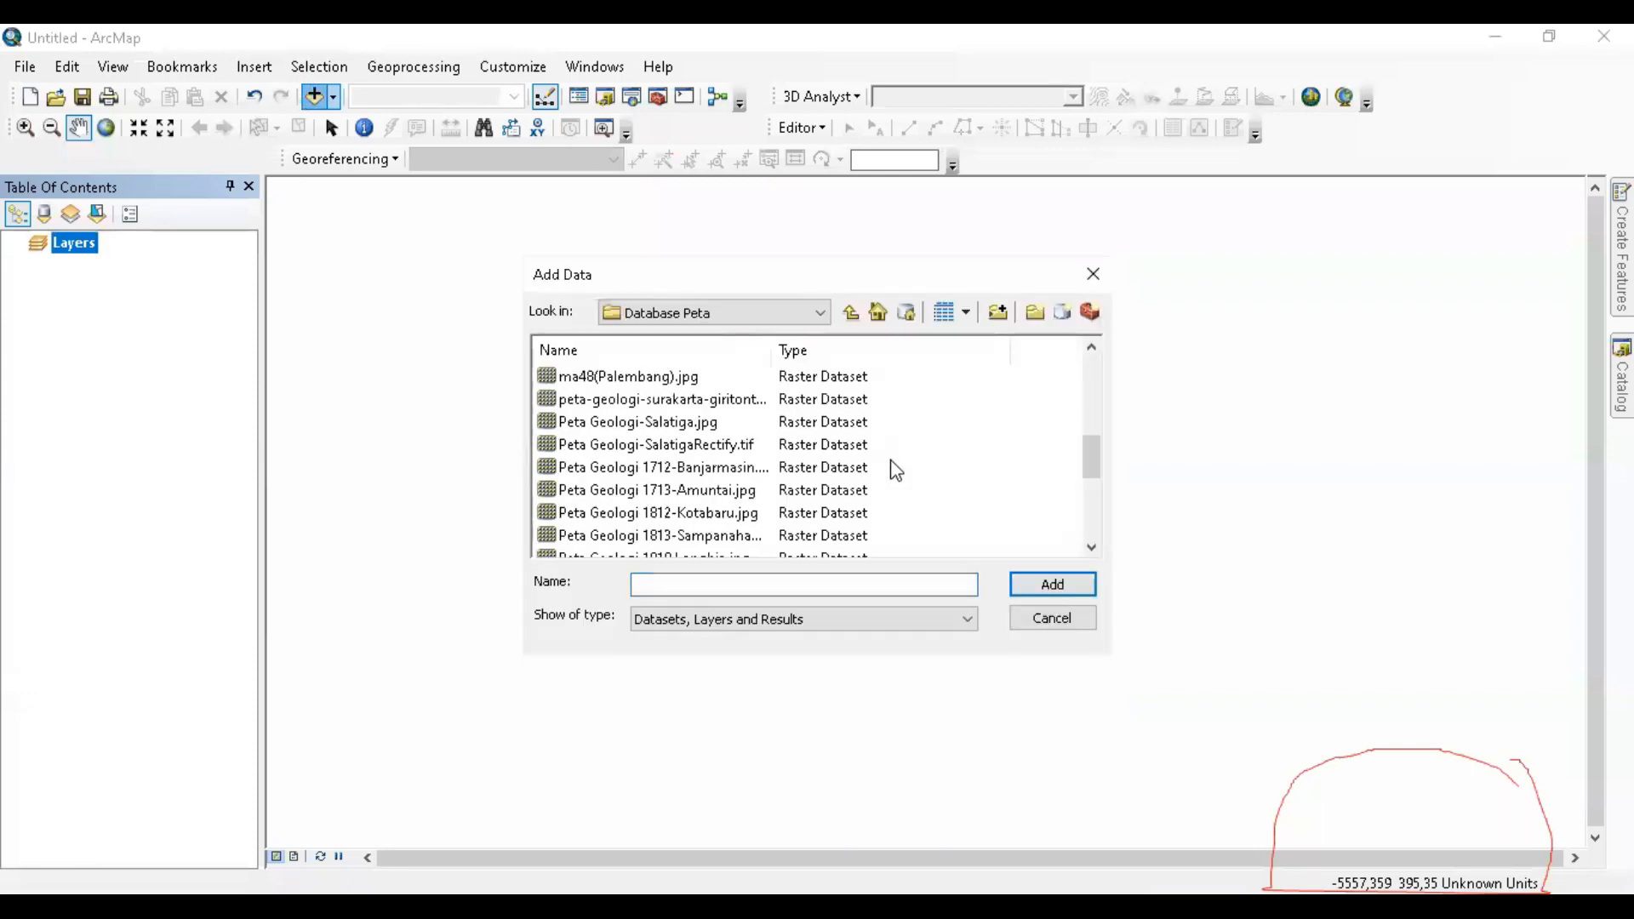
scroll(763, 493, "up", 4)
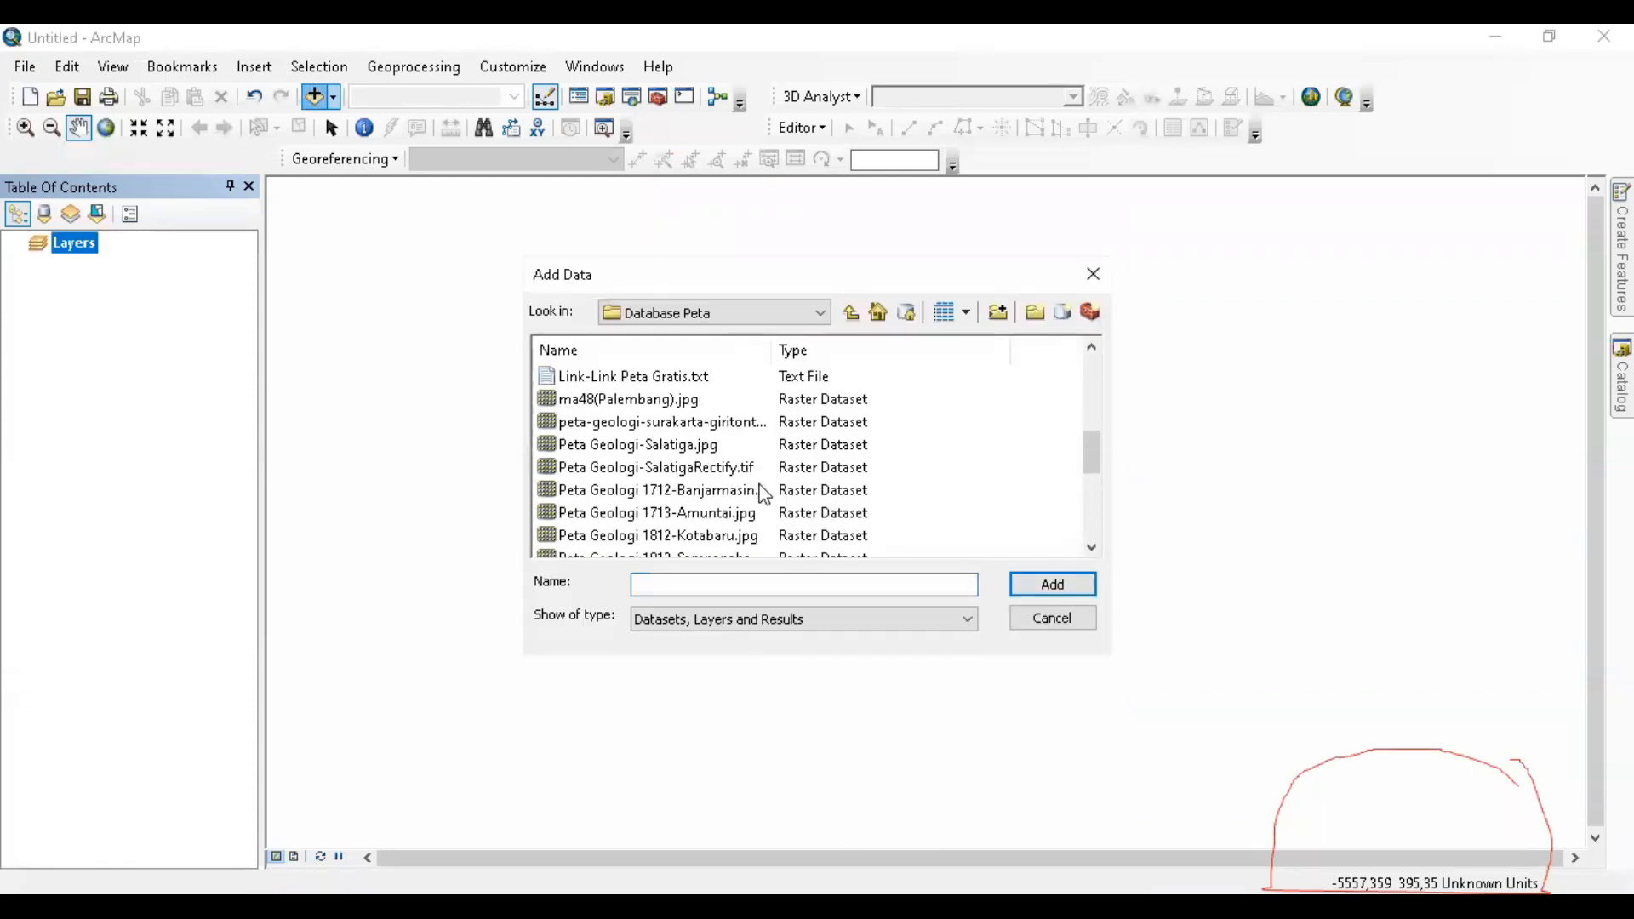
left_click(721, 470)
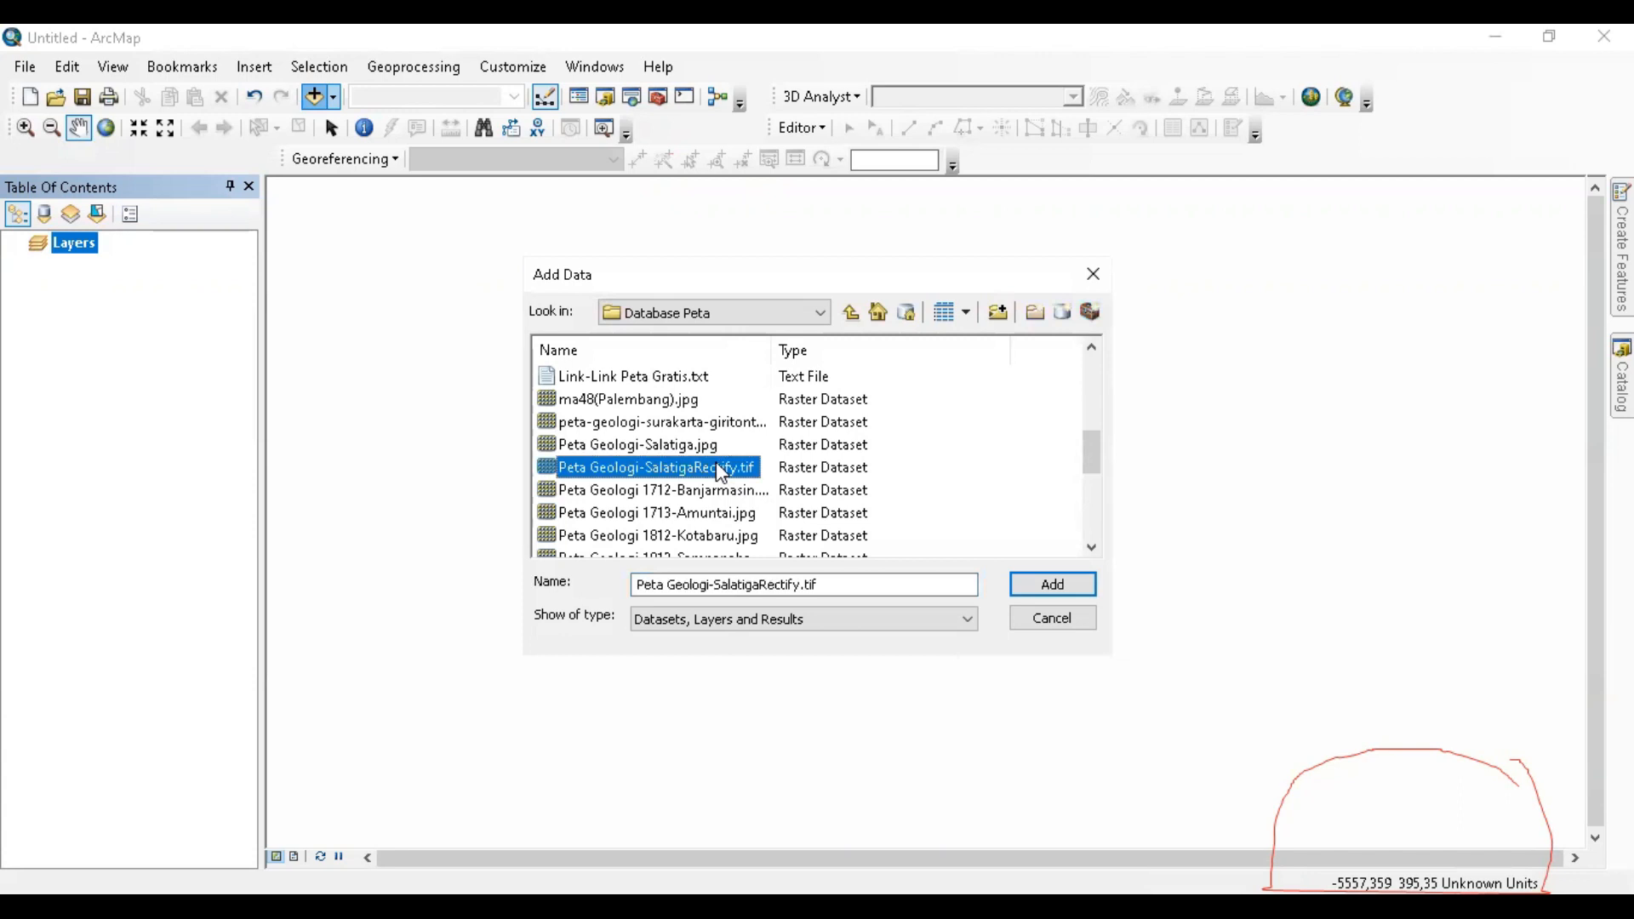
left_click(1033, 585)
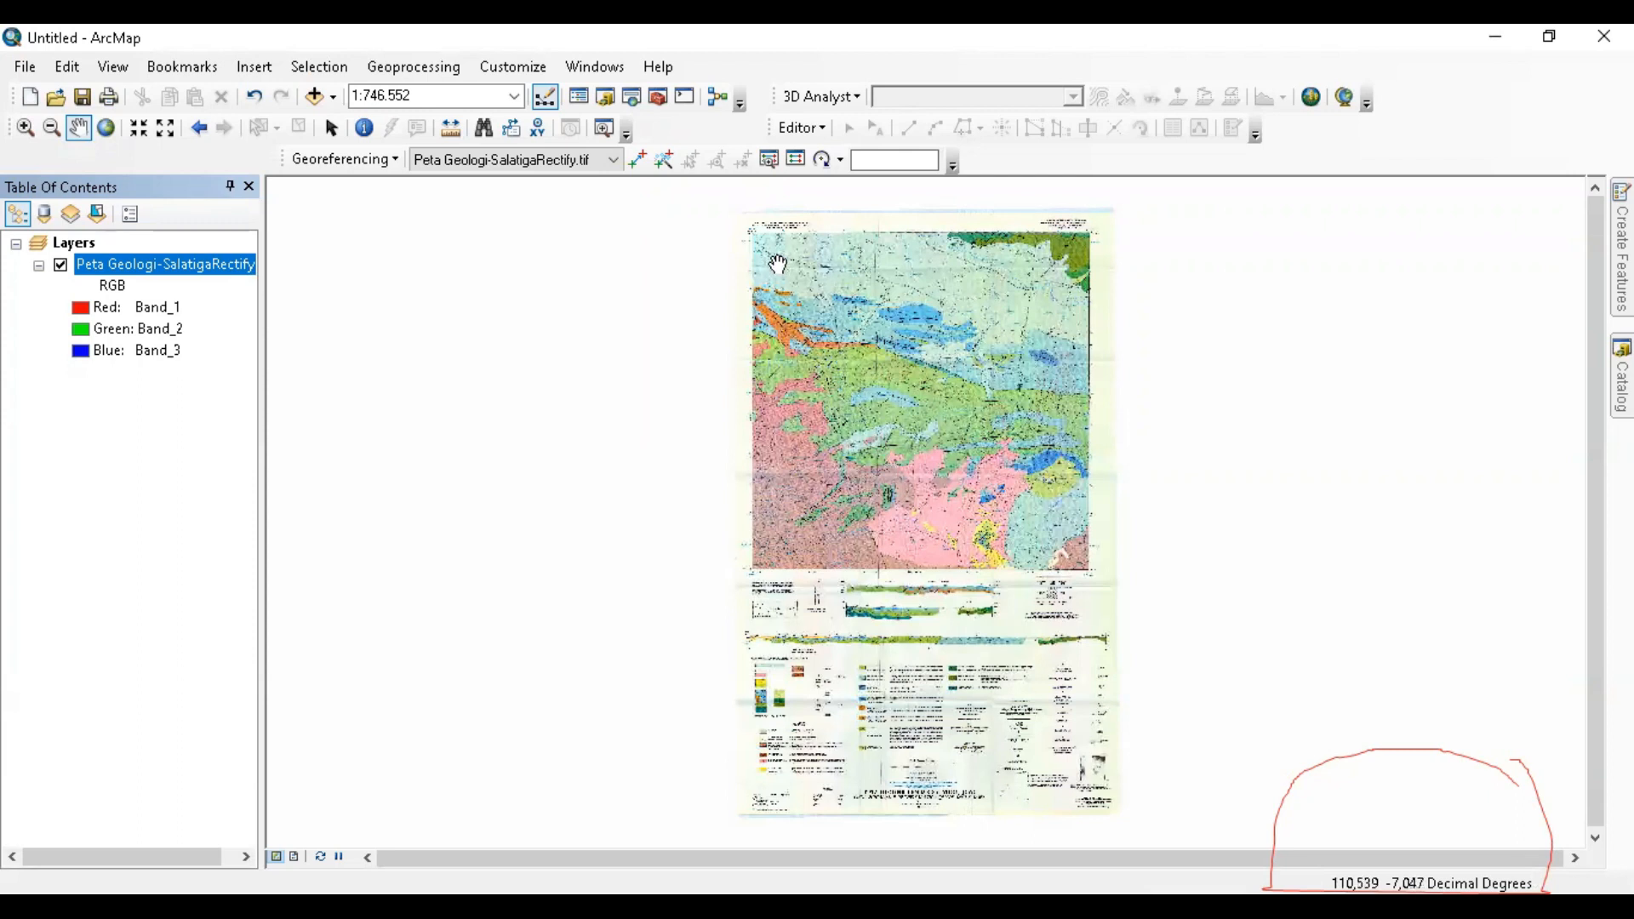
- Inspect the rectified map up close and review the spatial reference and datum in the layer's source properties
scroll(777, 263, "up", 5)
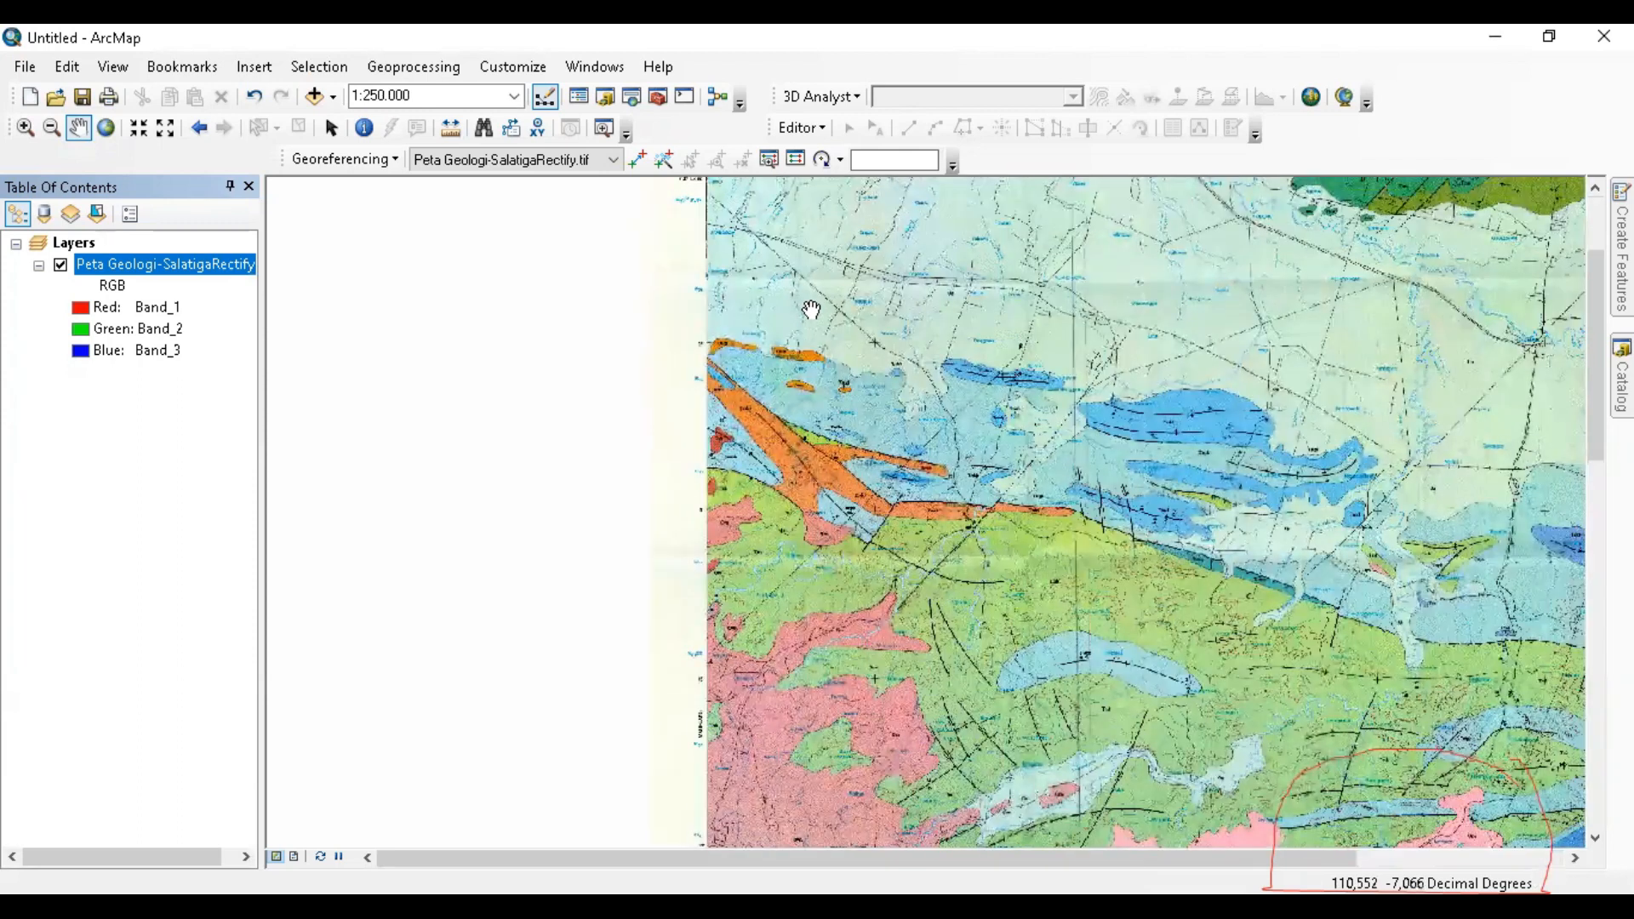
scroll(882, 436, "up", 6)
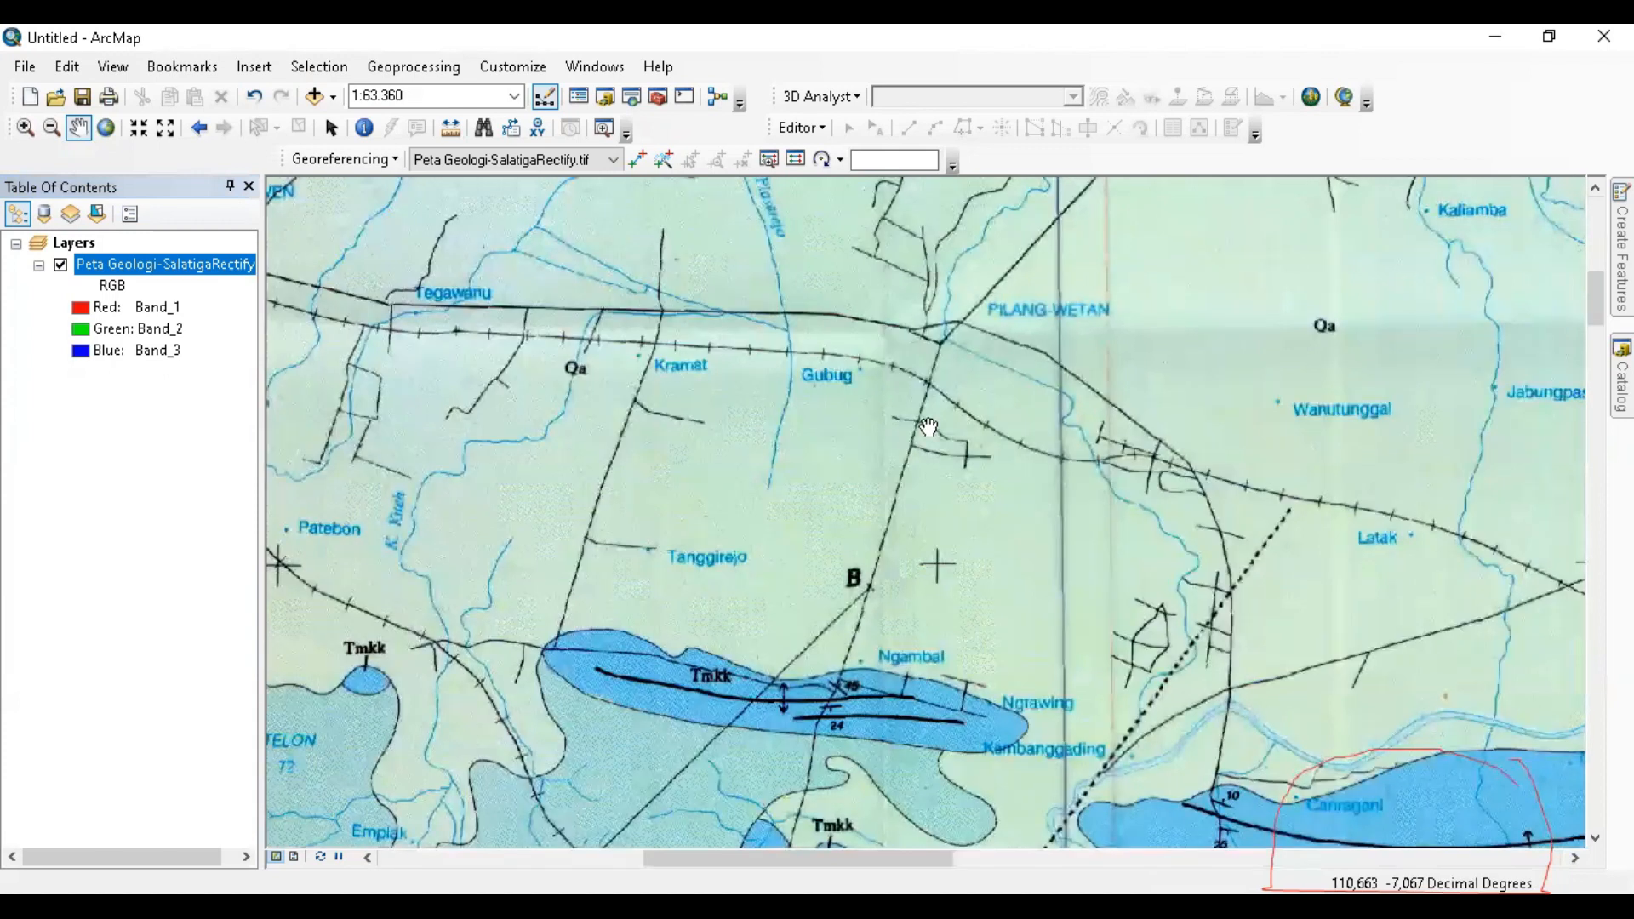
scroll(732, 411, "down", 5)
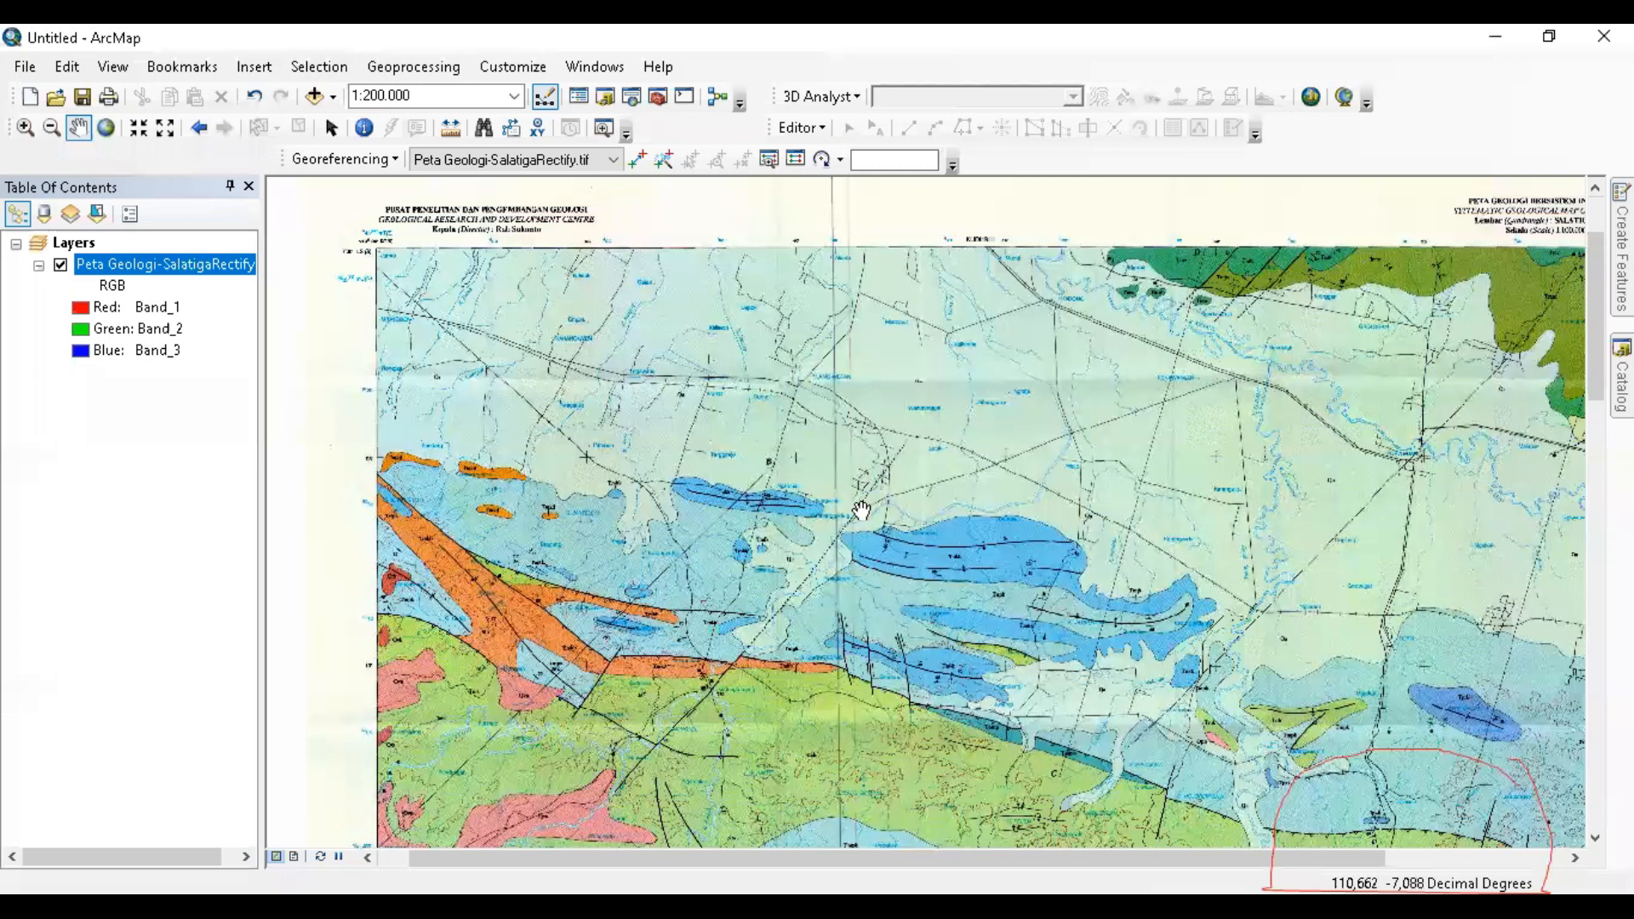
right_click(197, 263)
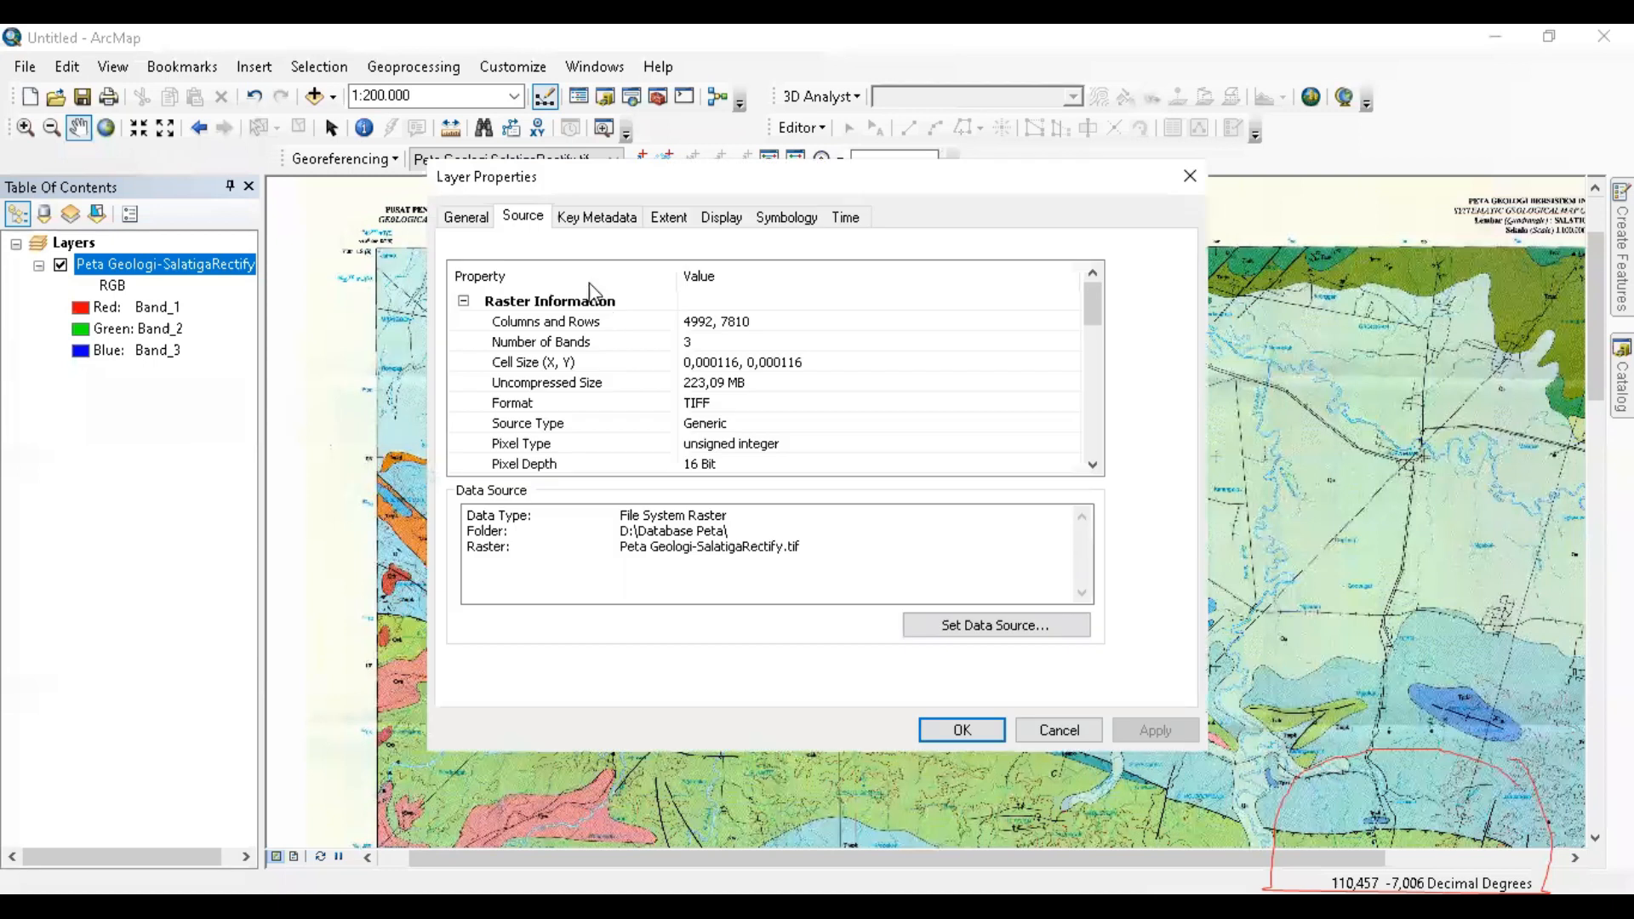
scroll(731, 434, "down", 6)
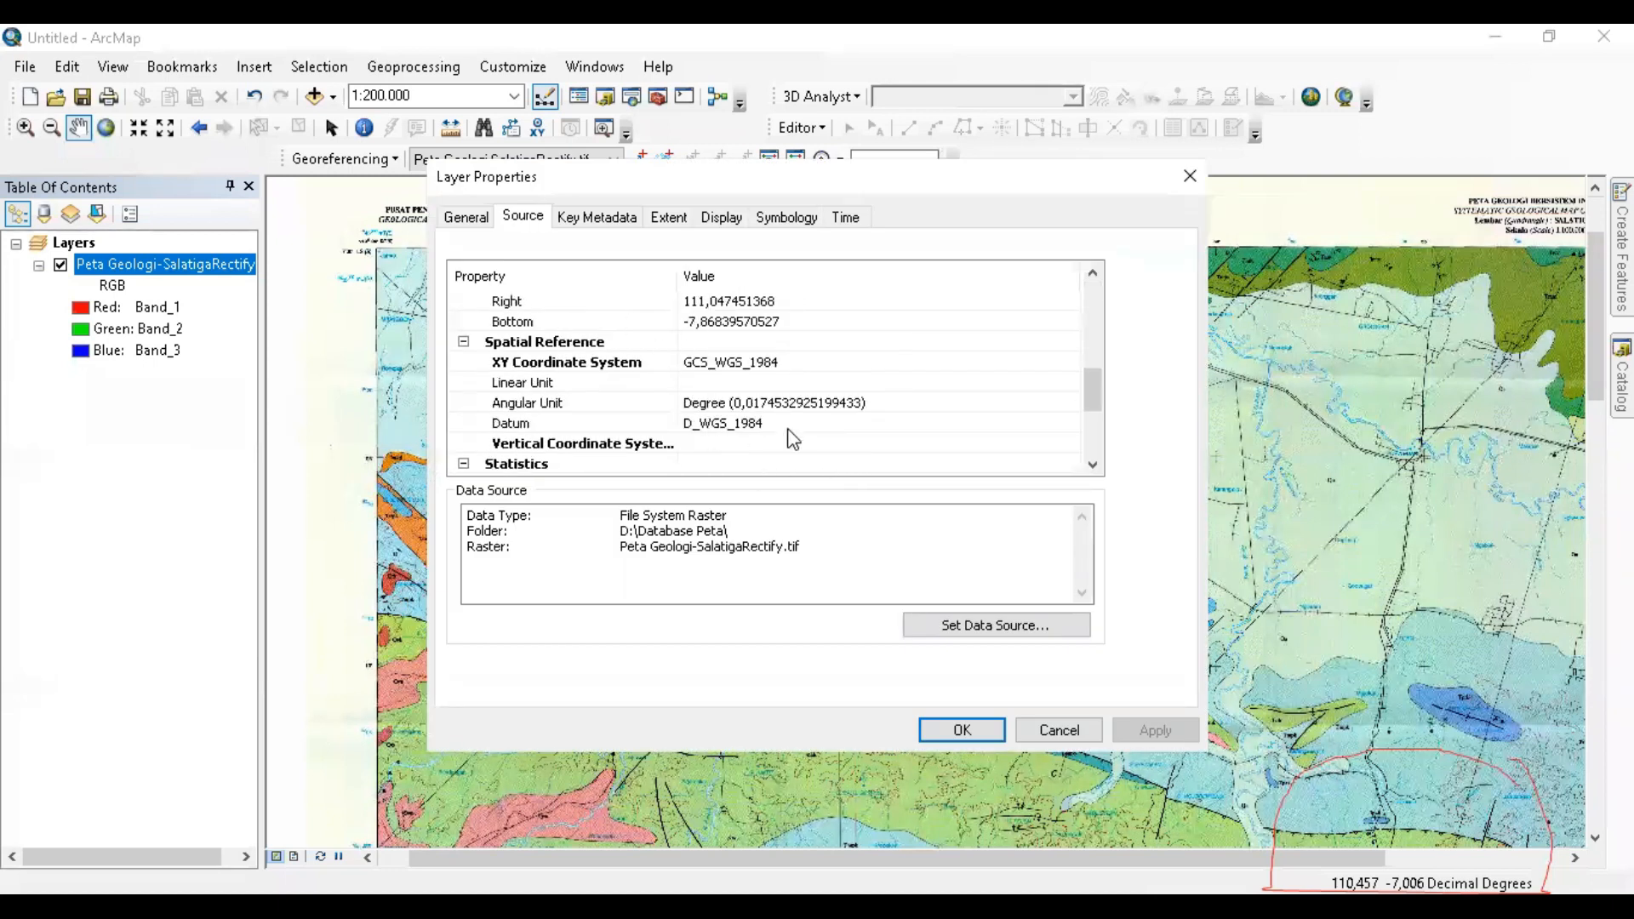
left_click(1094, 734)
- Examine the printed geographic and metric grid coordinates at the upper-left corner of the rectified map frame
scroll(348, 252, "up", 3)
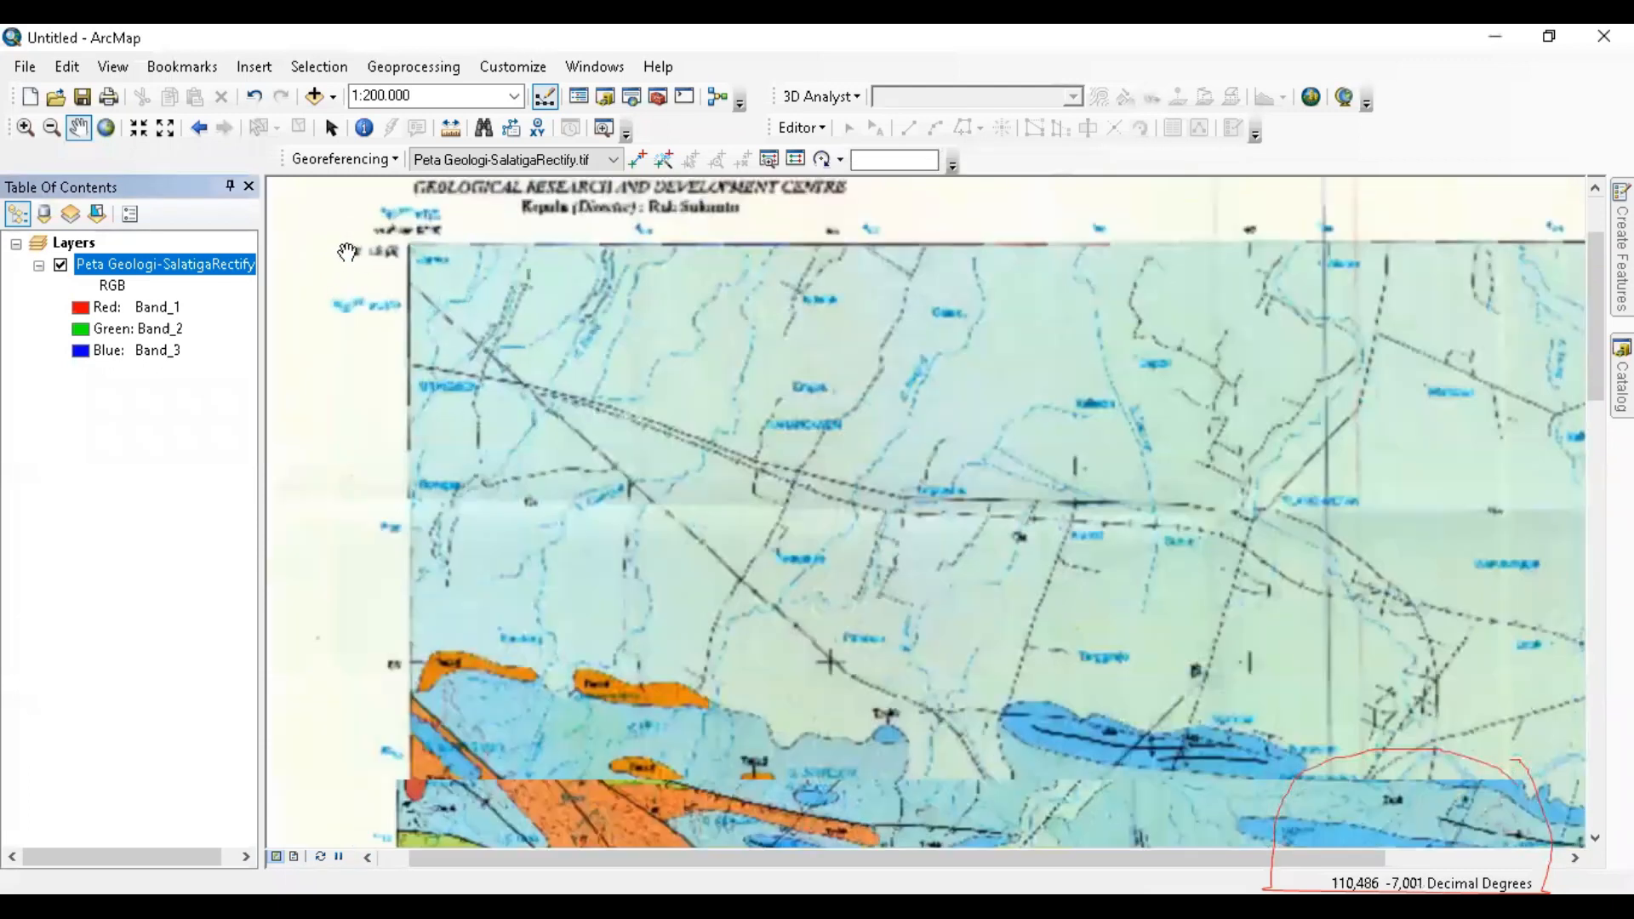
scroll(375, 272, "up", 3)
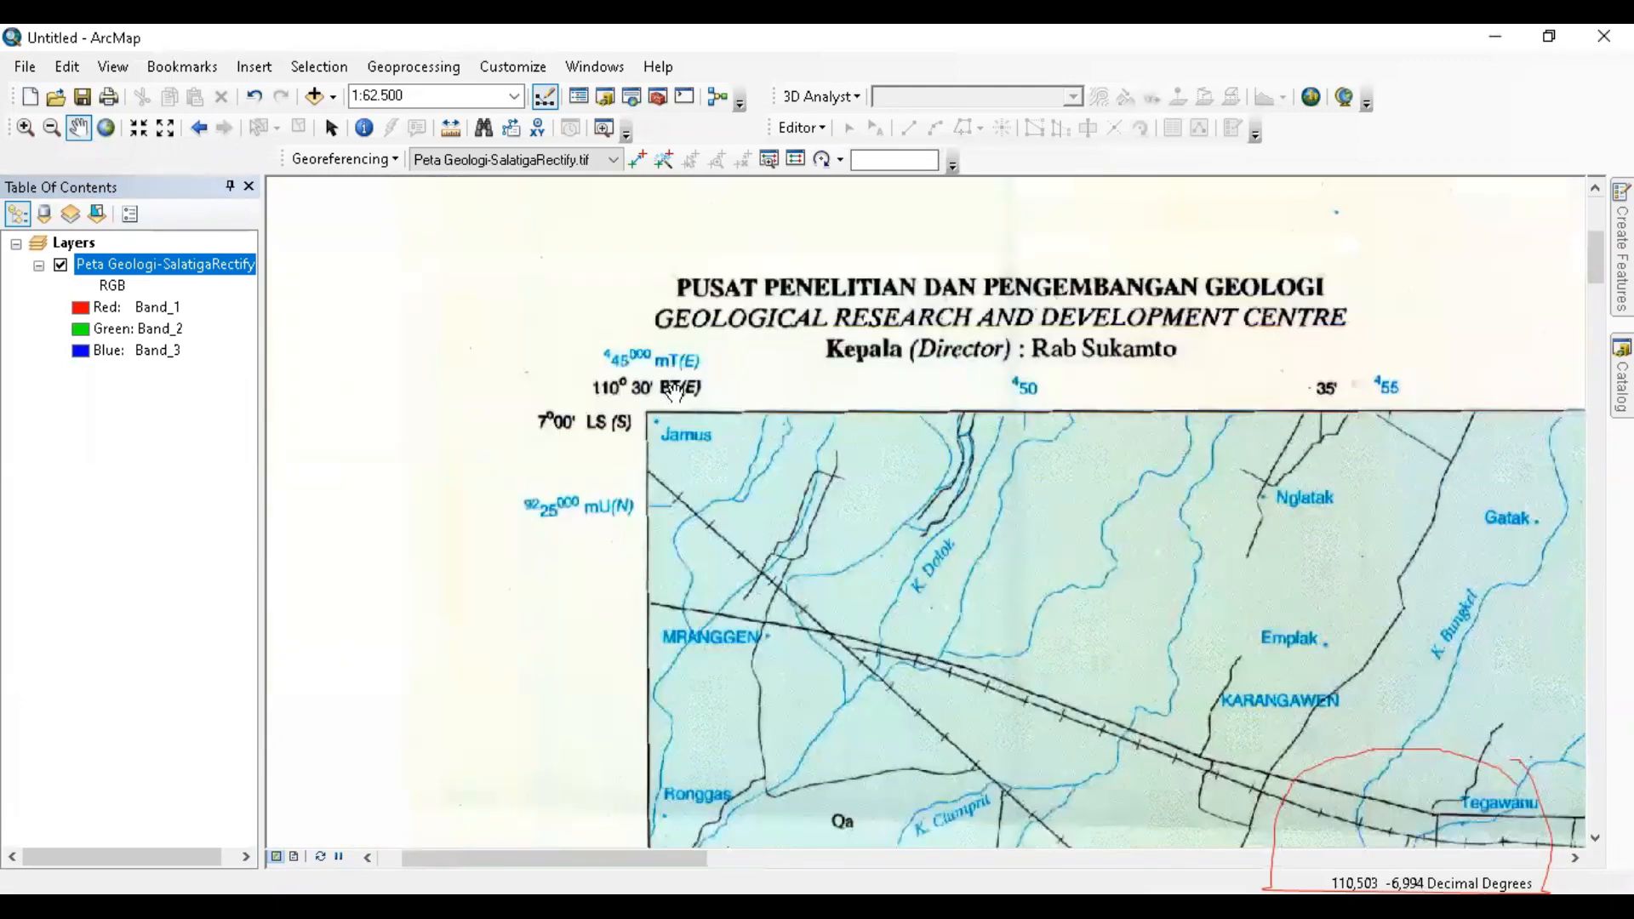
scroll(646, 417, "up", 1)
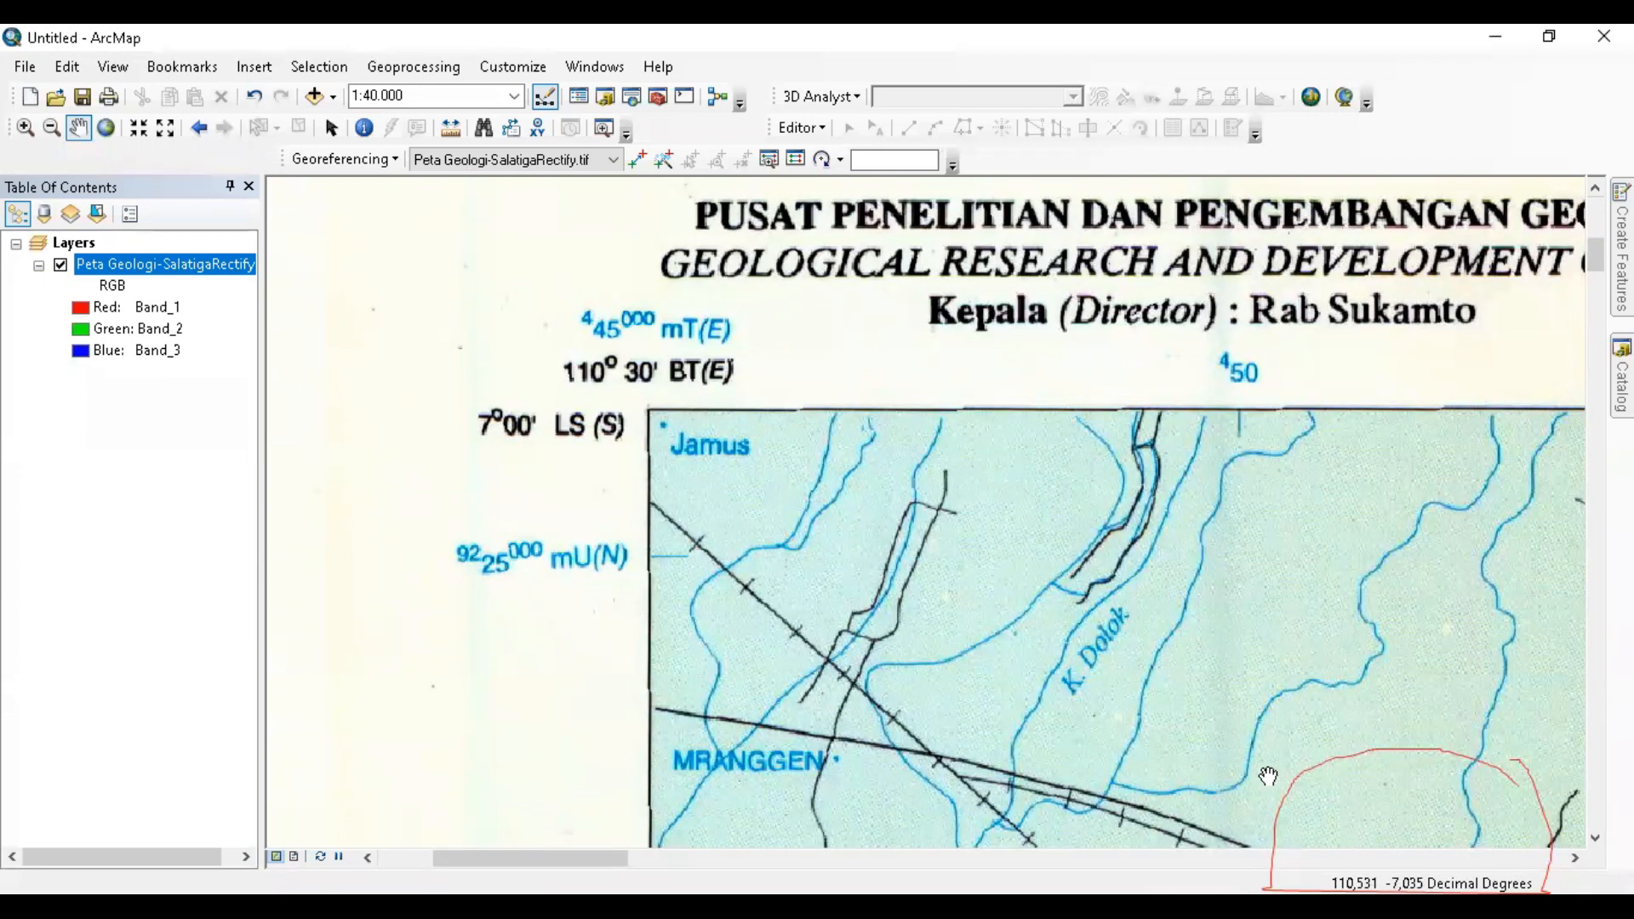
mouse_move(665, 306)
left_mouse_down()
mouse_move(600, 262)
mouse_move(622, 343)
mouse_move(774, 344)
mouse_move(664, 296)
left_mouse_up()
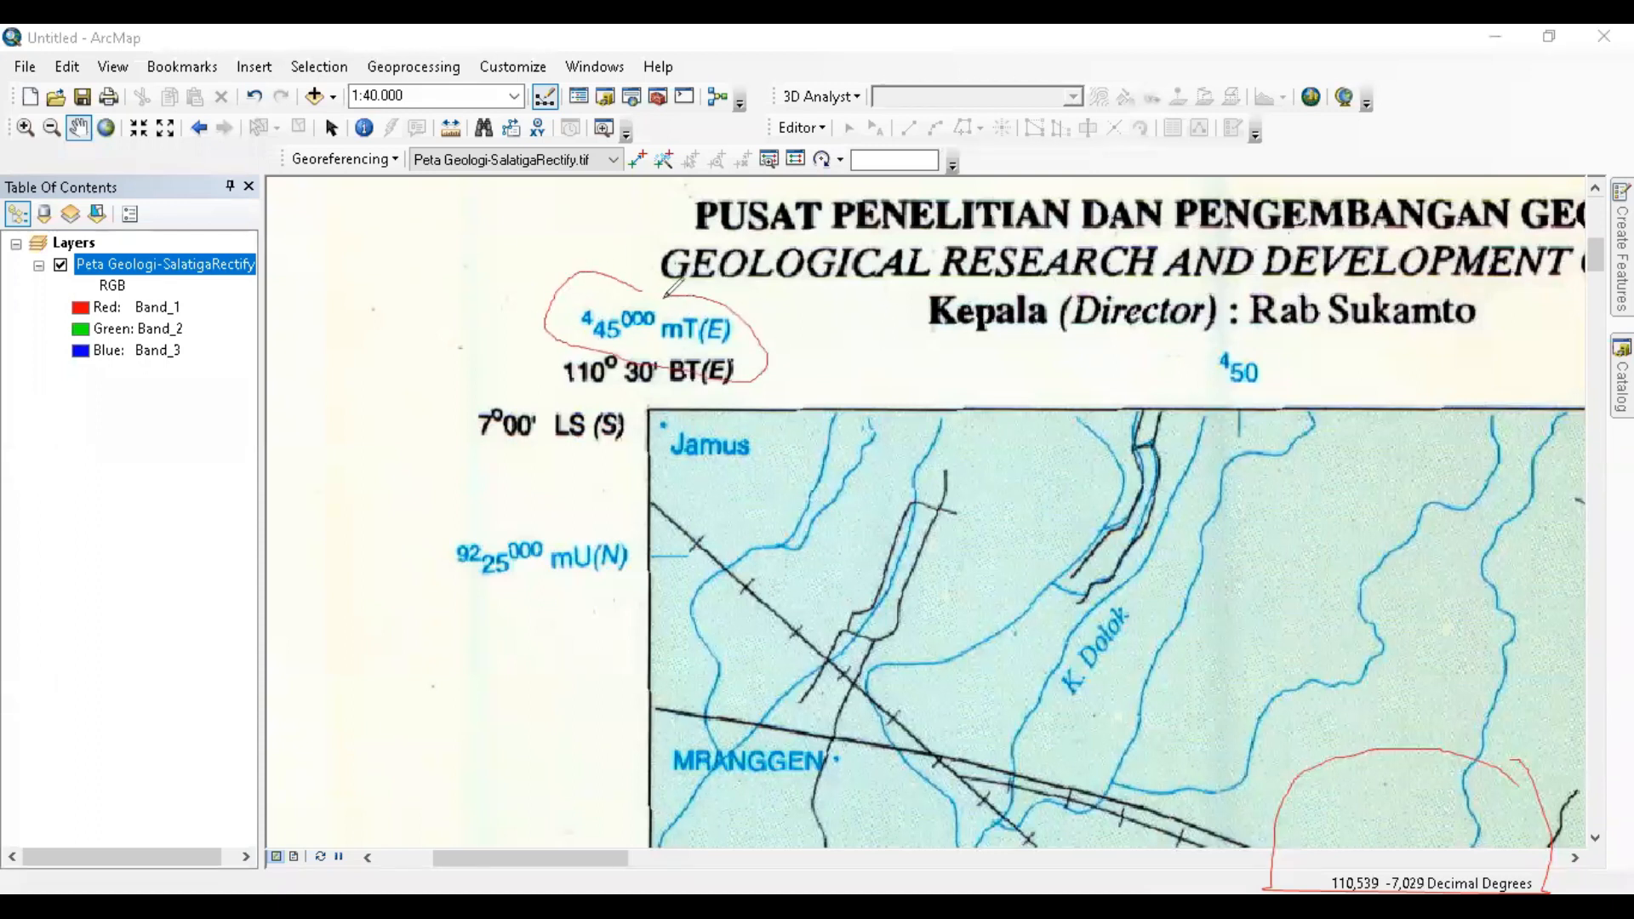
mouse_move(555, 476)
left_mouse_down()
mouse_move(391, 485)
mouse_move(679, 592)
mouse_move(504, 436)
left_mouse_up()
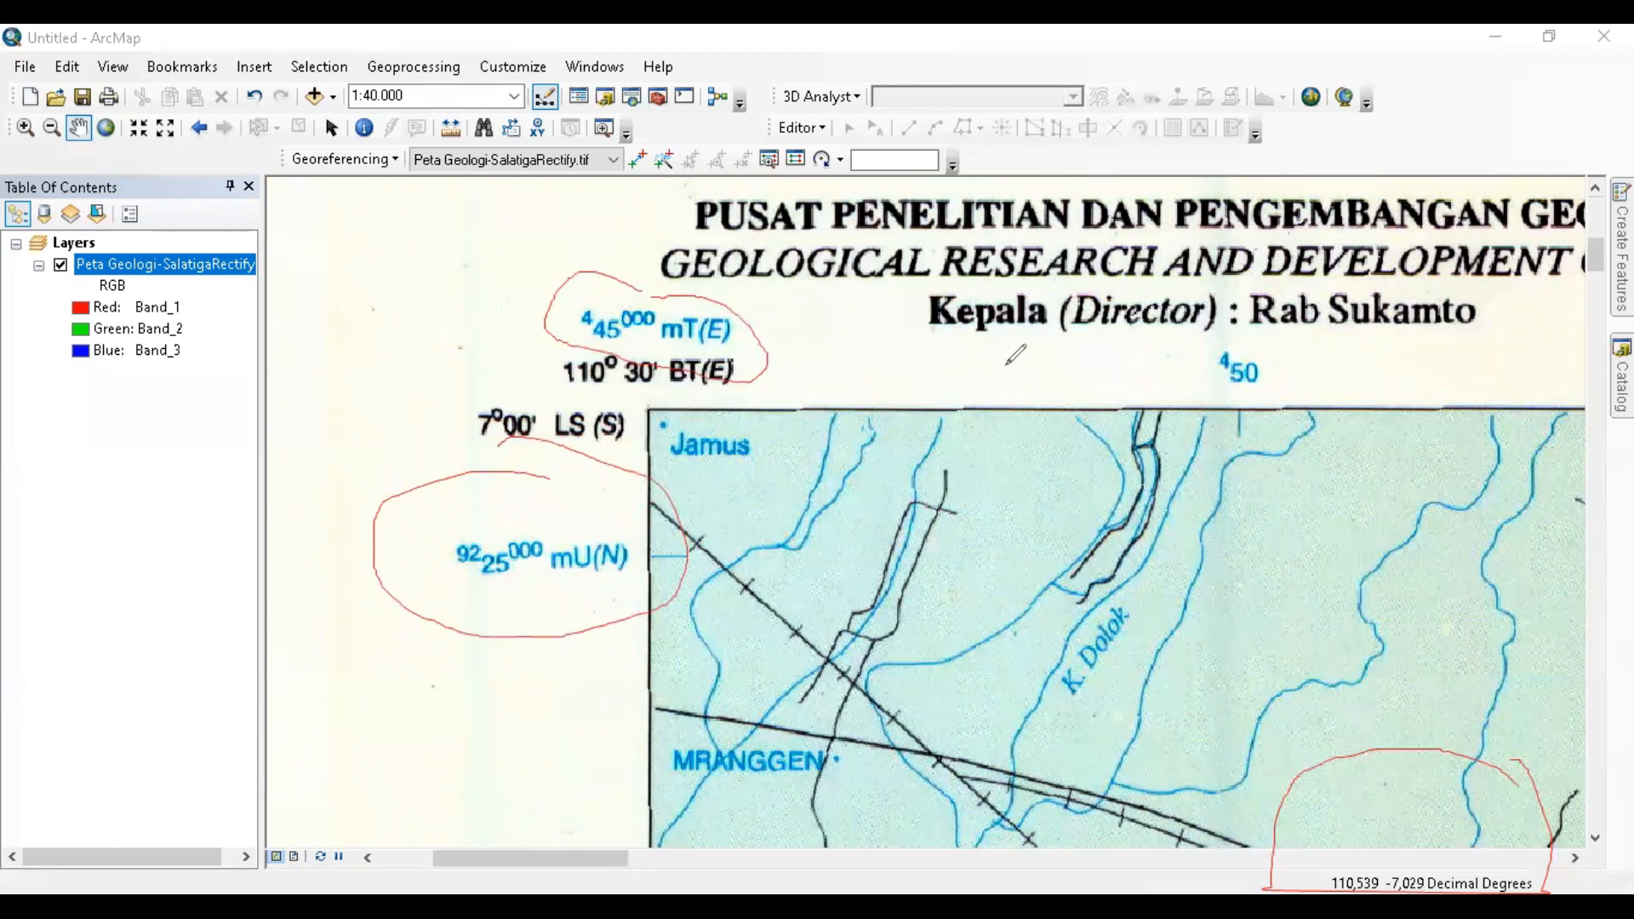
left_click(1059, 221)
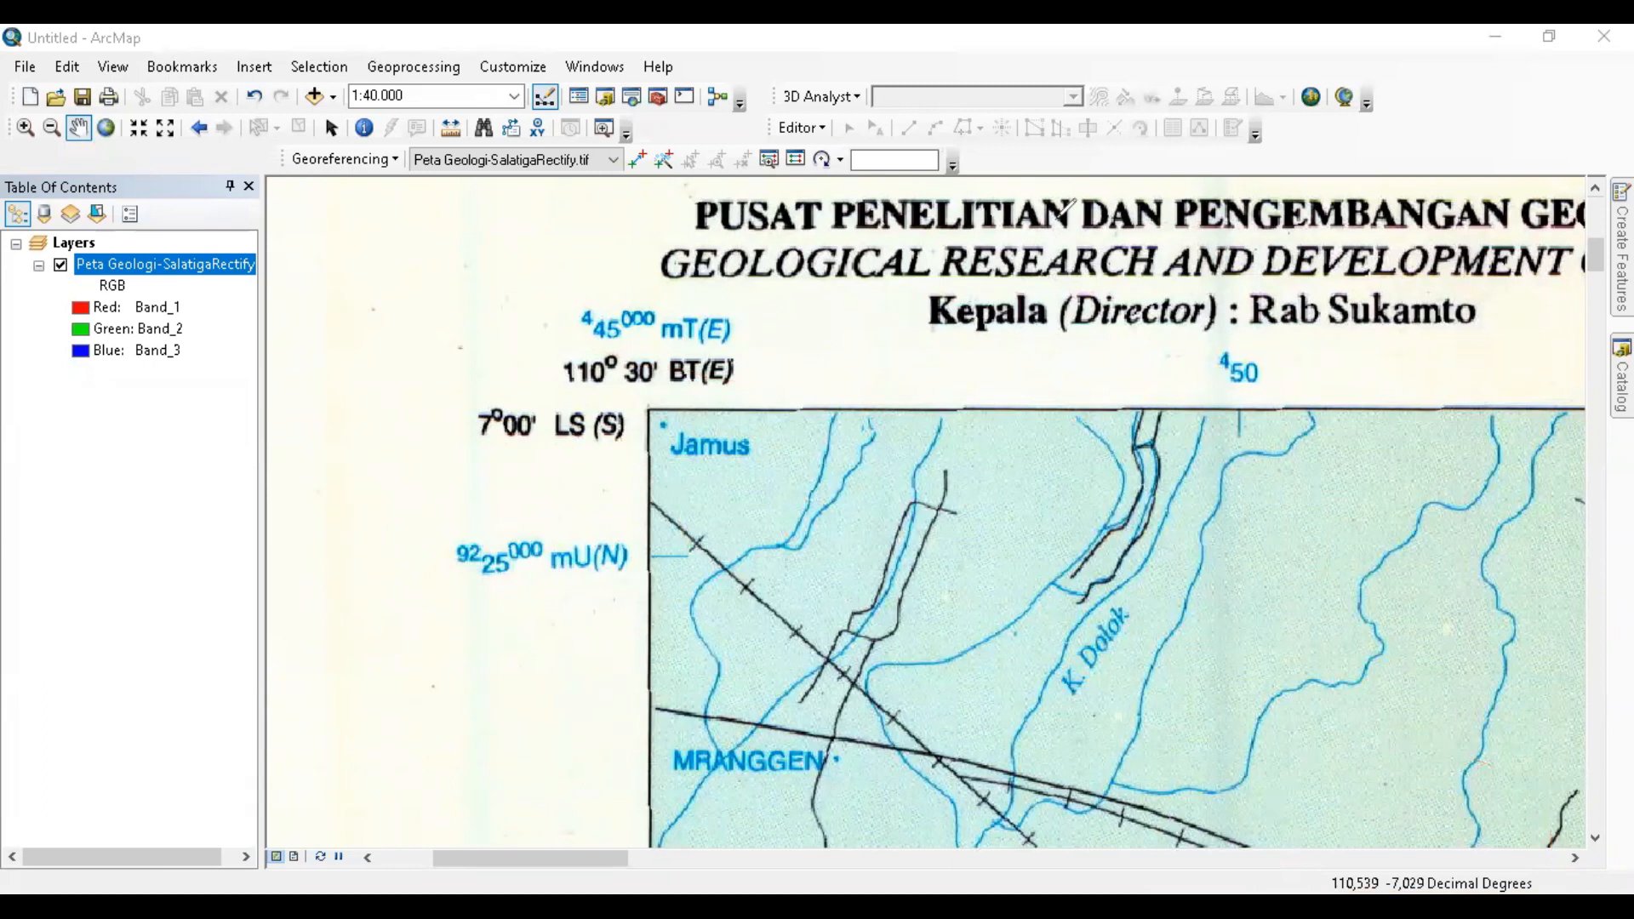
- Return the view to the full extent of the Peta Geologi-SalatigaRectify.tif layer
scroll(844, 527, "up", 8)
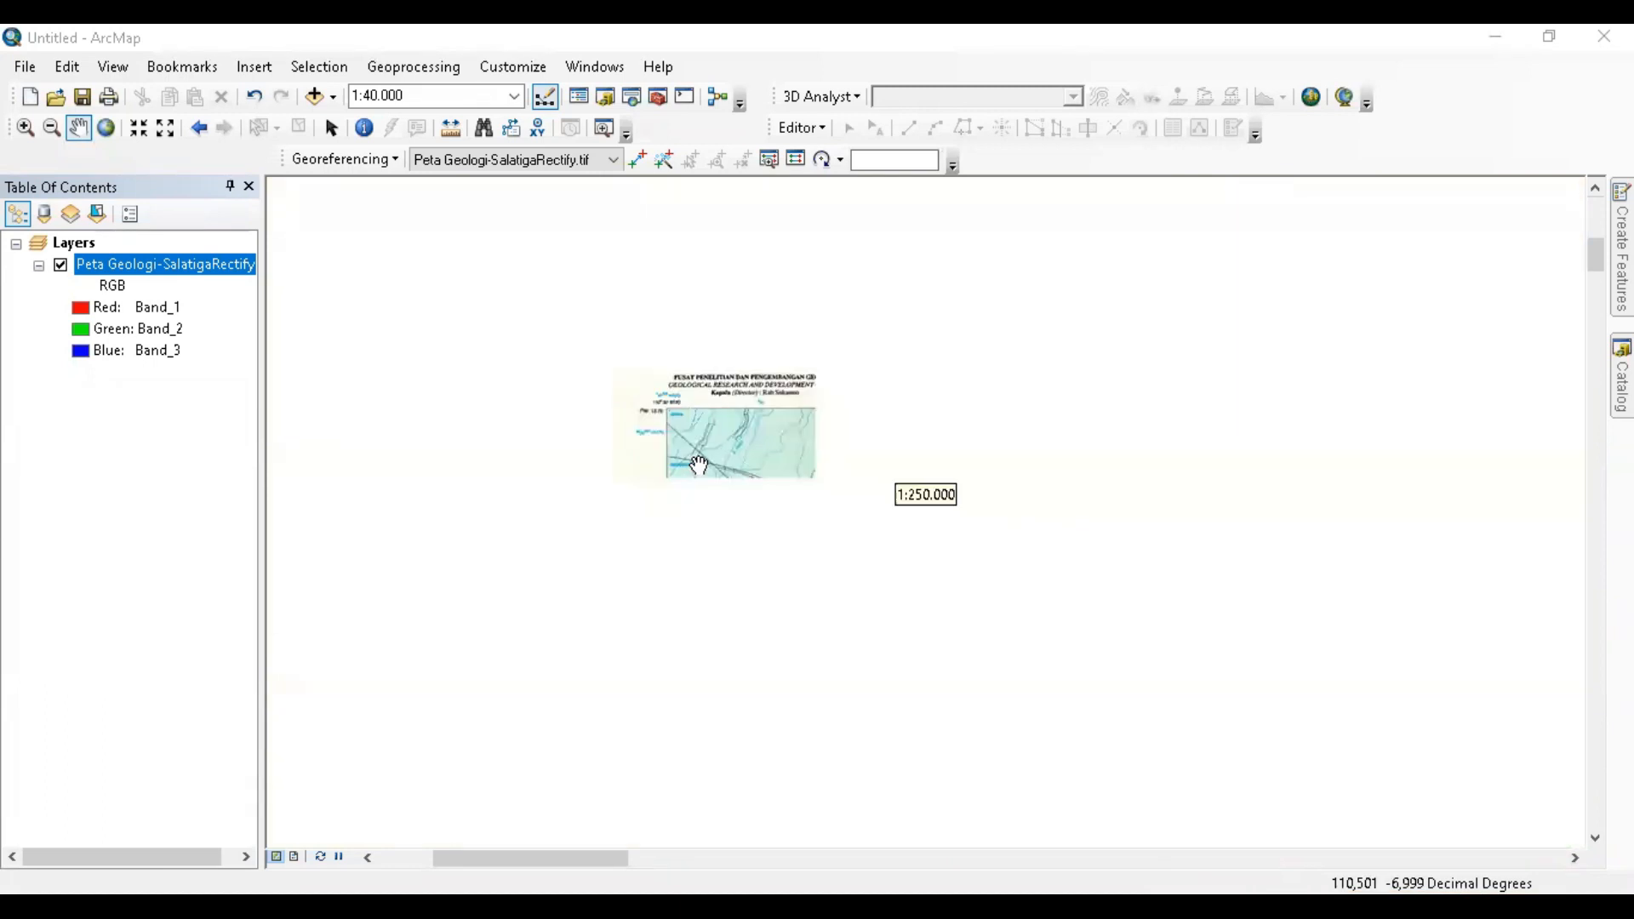
scroll(845, 528, "up", 3)
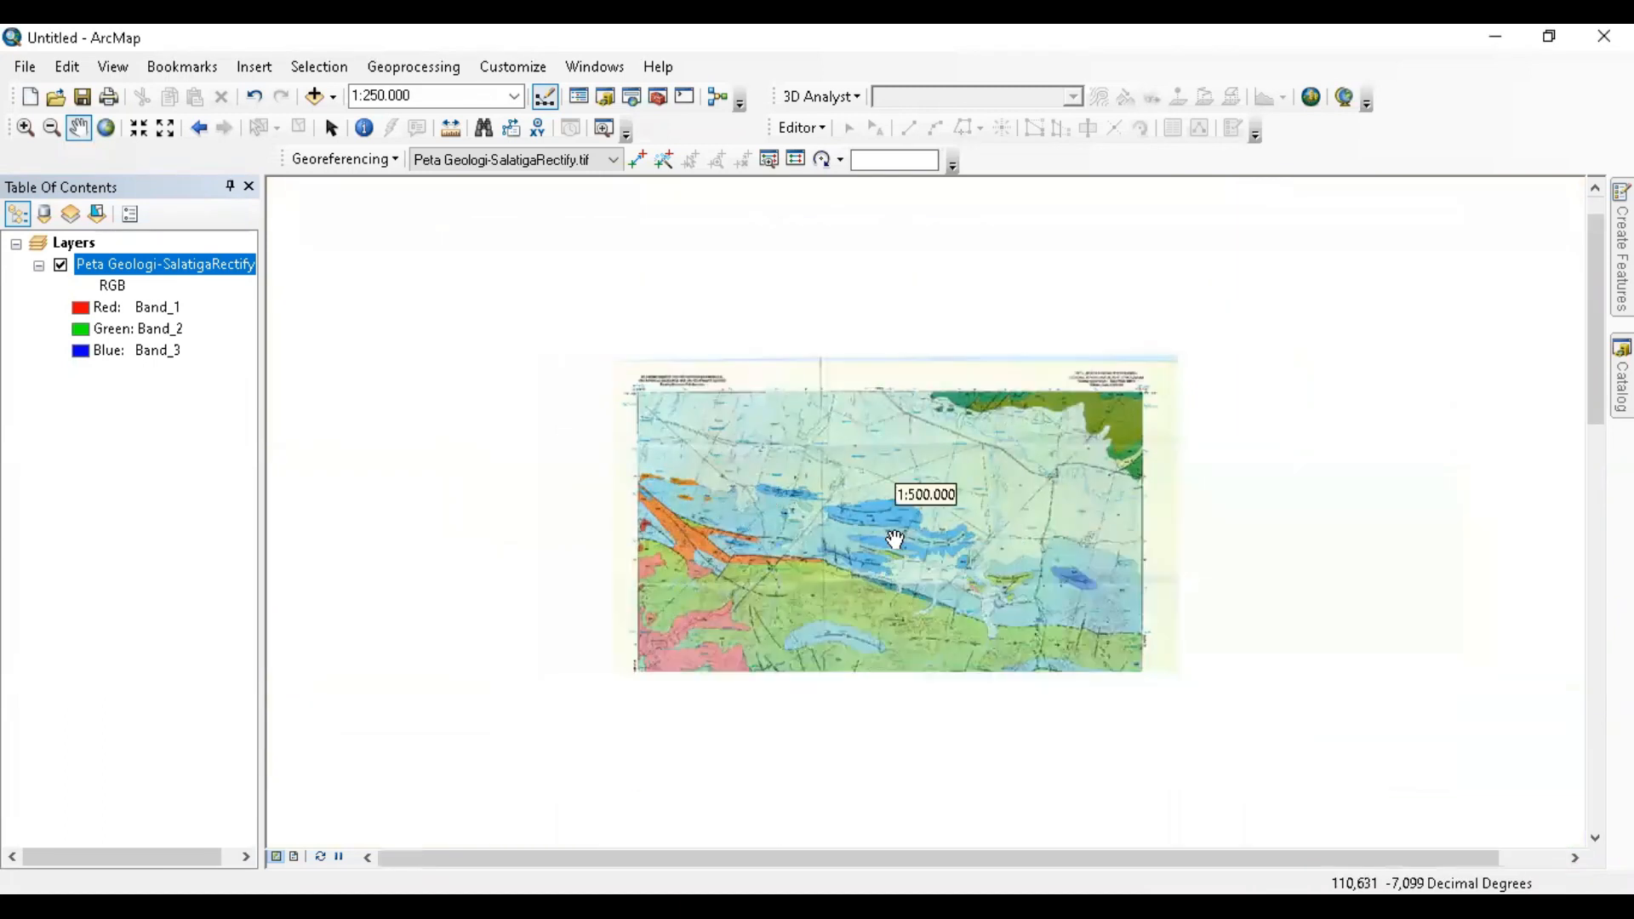
left_click_drag(883, 468, 849, 334)
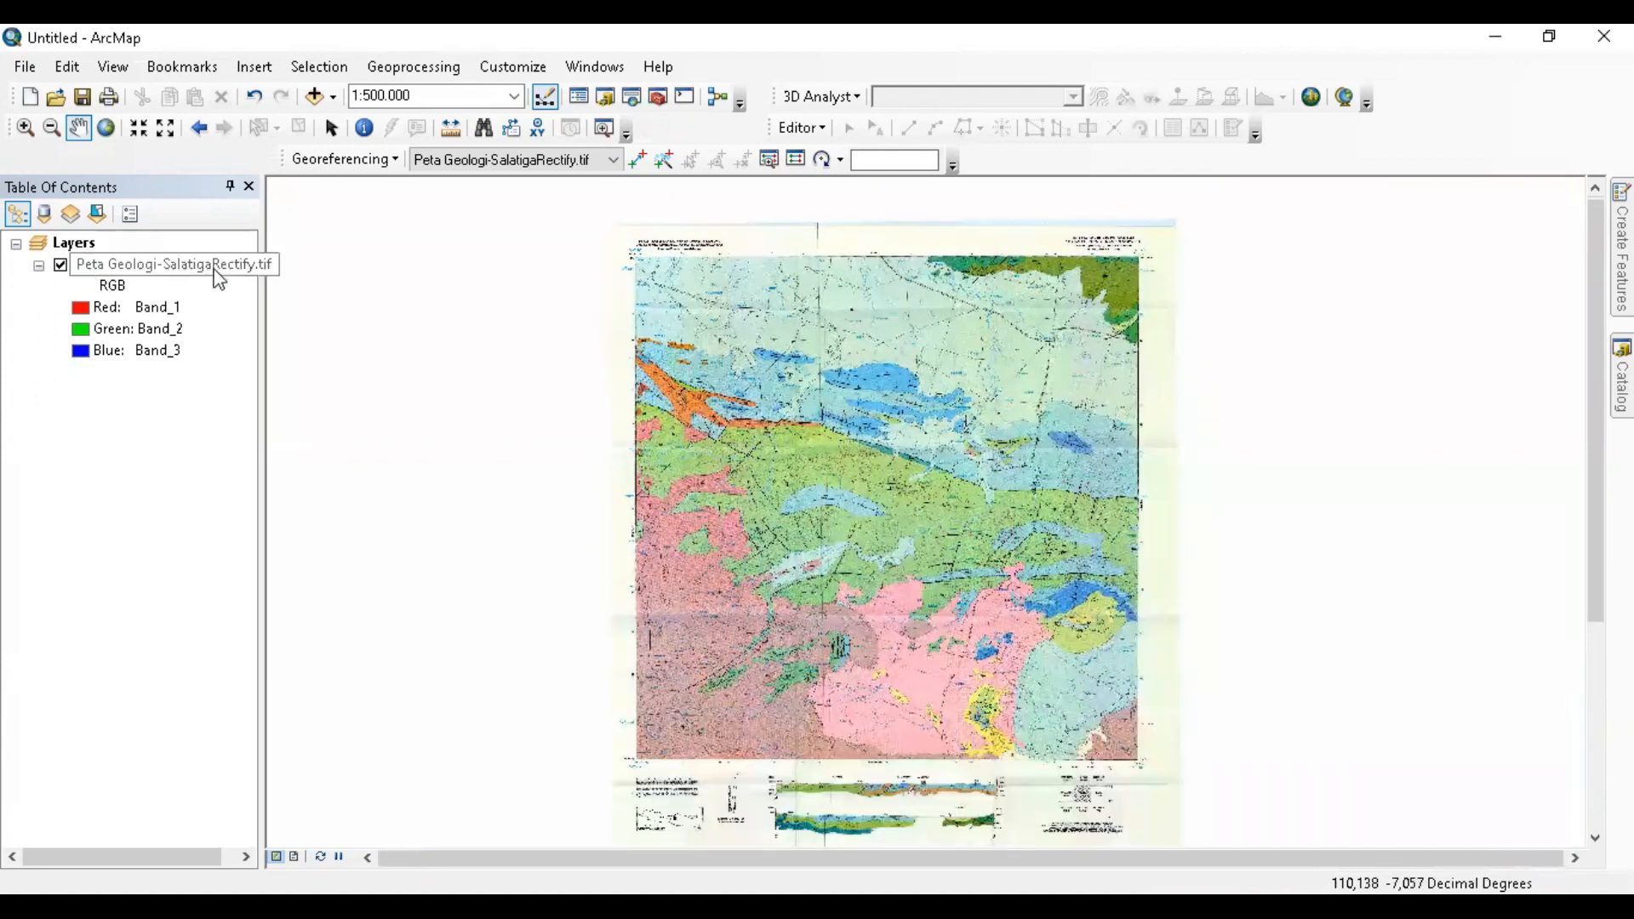
right_click(217, 272)
left_click(302, 391)
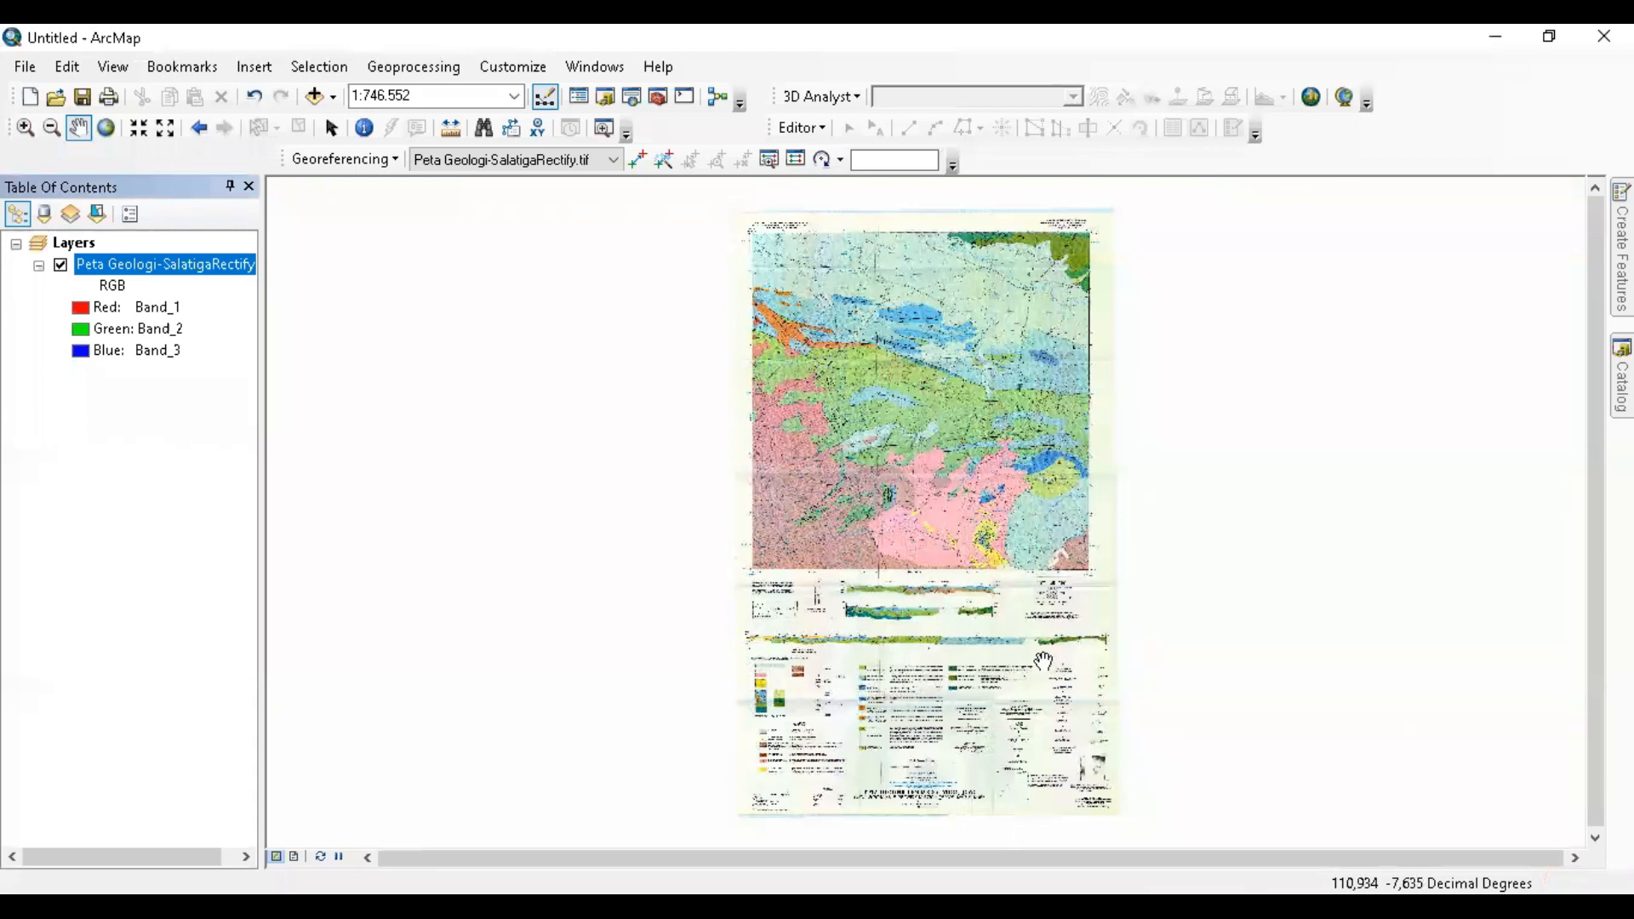
- Inspect the rectified map up close, from the geological units in the south to the title and grid labels along the northern frame edge
scroll(725, 404, "up", 3)
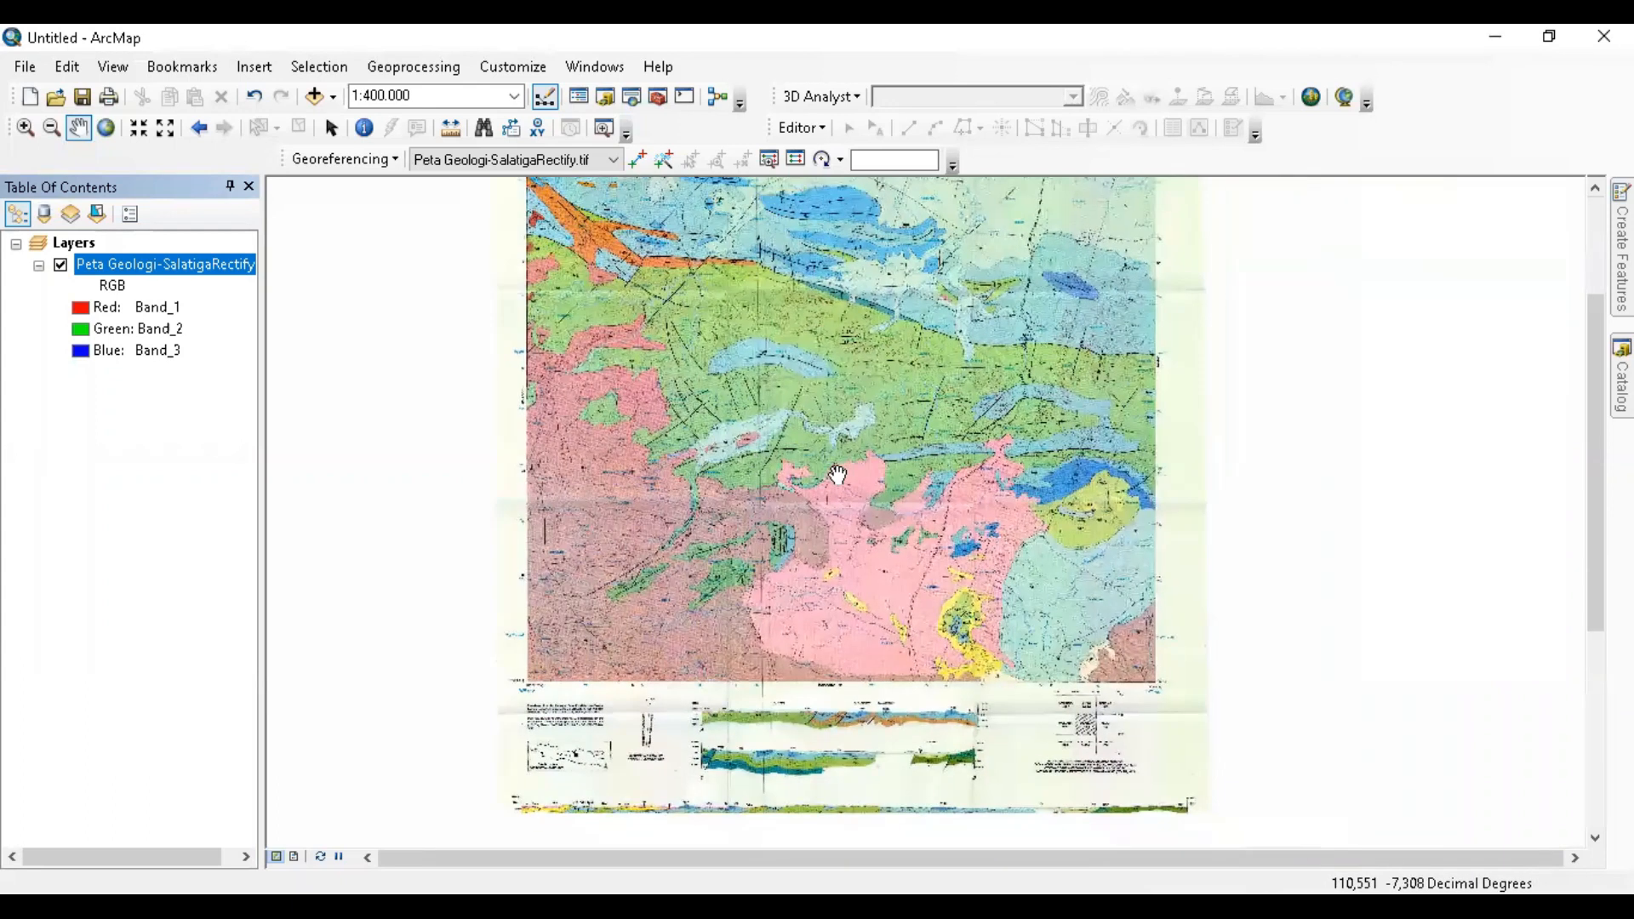
scroll(1091, 502, "up", 3)
left_click_drag(1089, 457, 1179, 486)
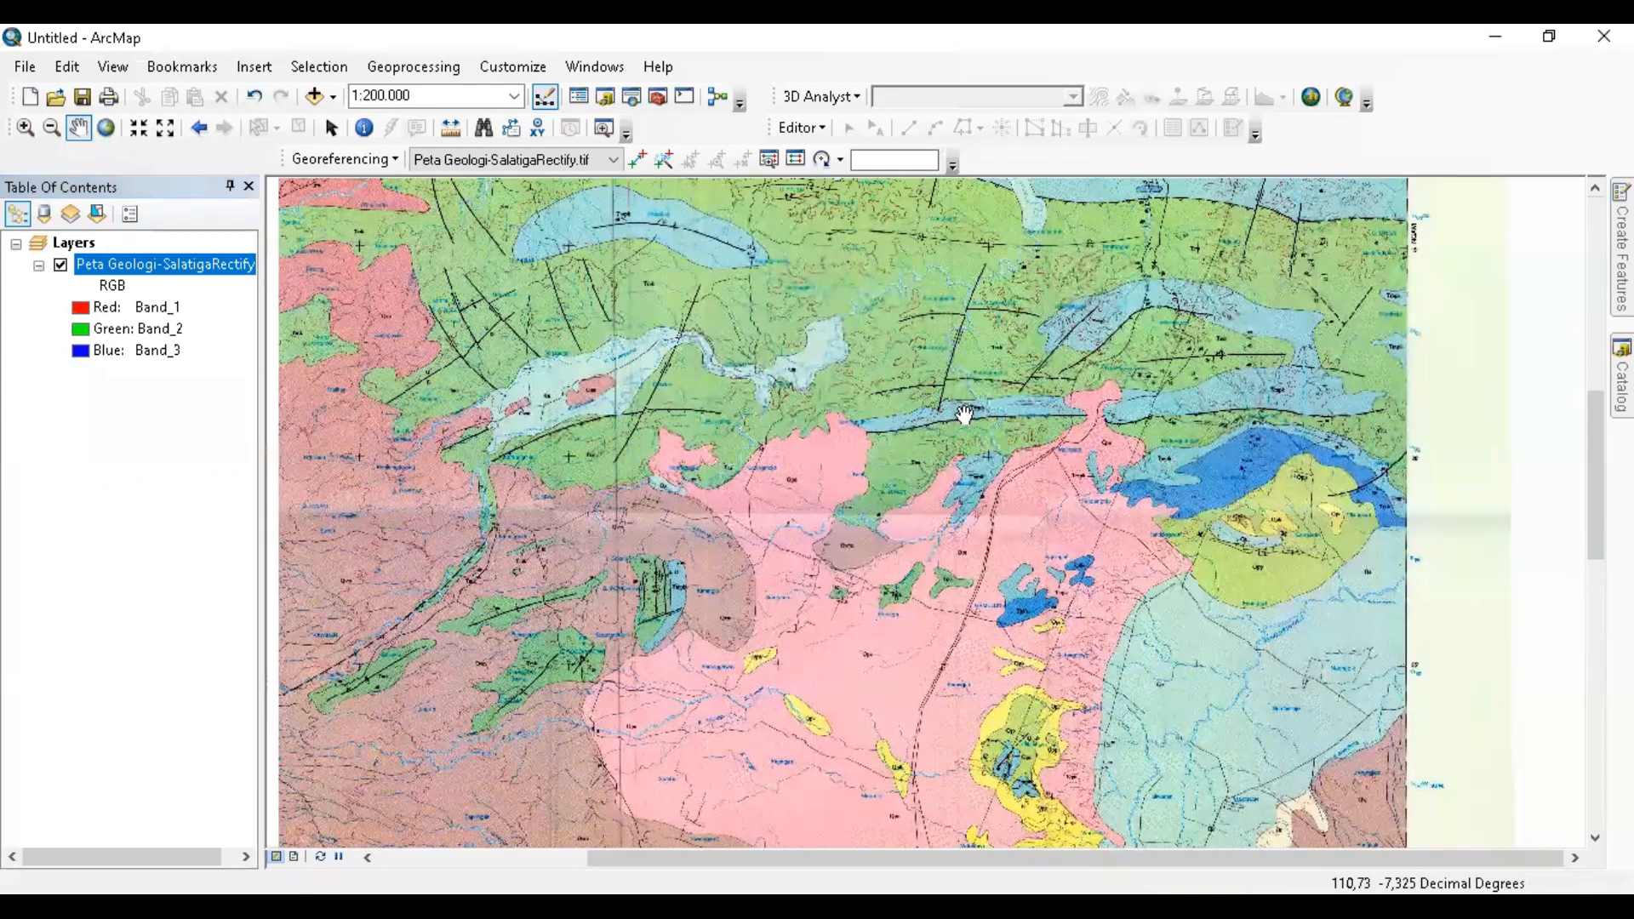
left_click_drag(957, 443, 1003, 651)
left_click_drag(698, 315, 676, 635)
scroll(711, 381, "up", 1)
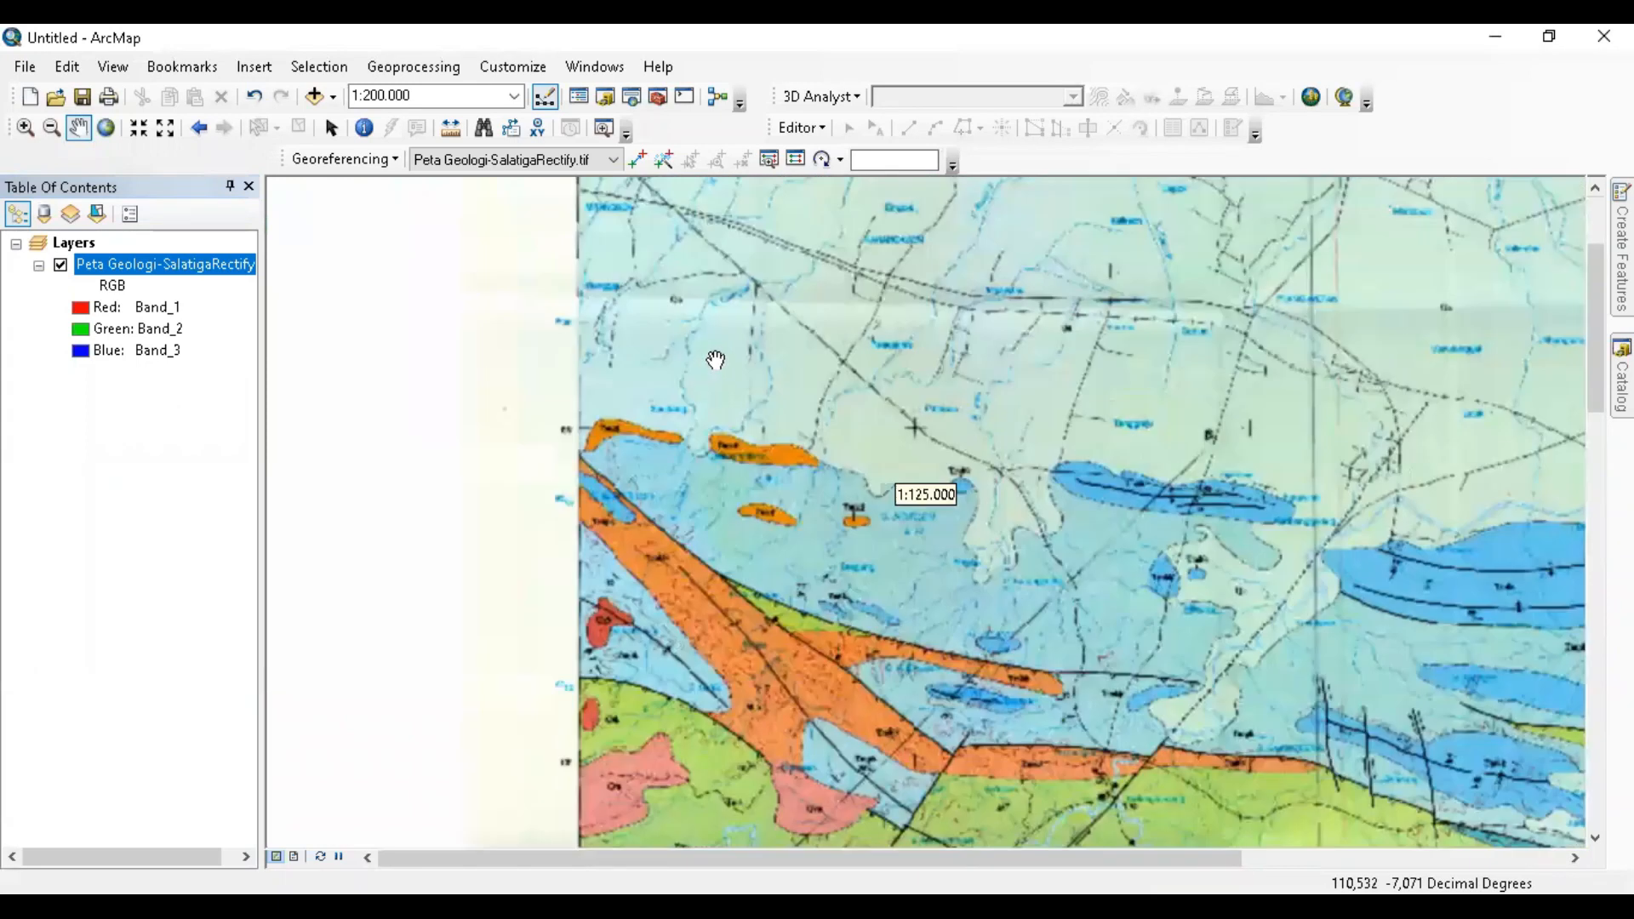
left_click_drag(718, 409, 740, 667)
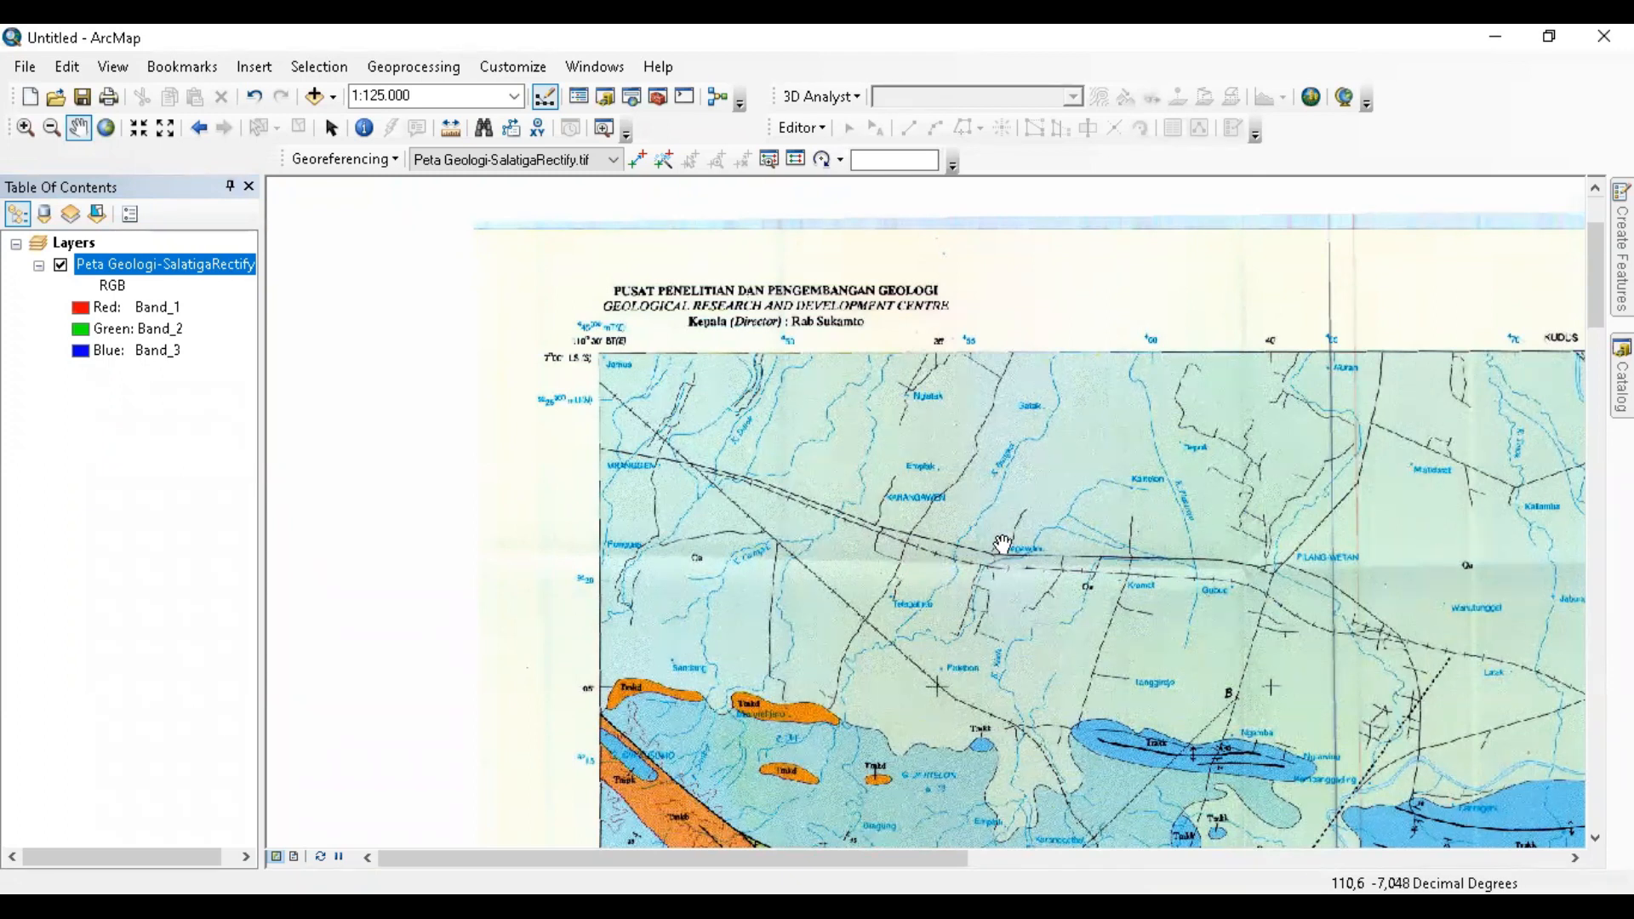
left_click_drag(1033, 592, 907, 426)
left_click_drag(1080, 544, 1159, 751)
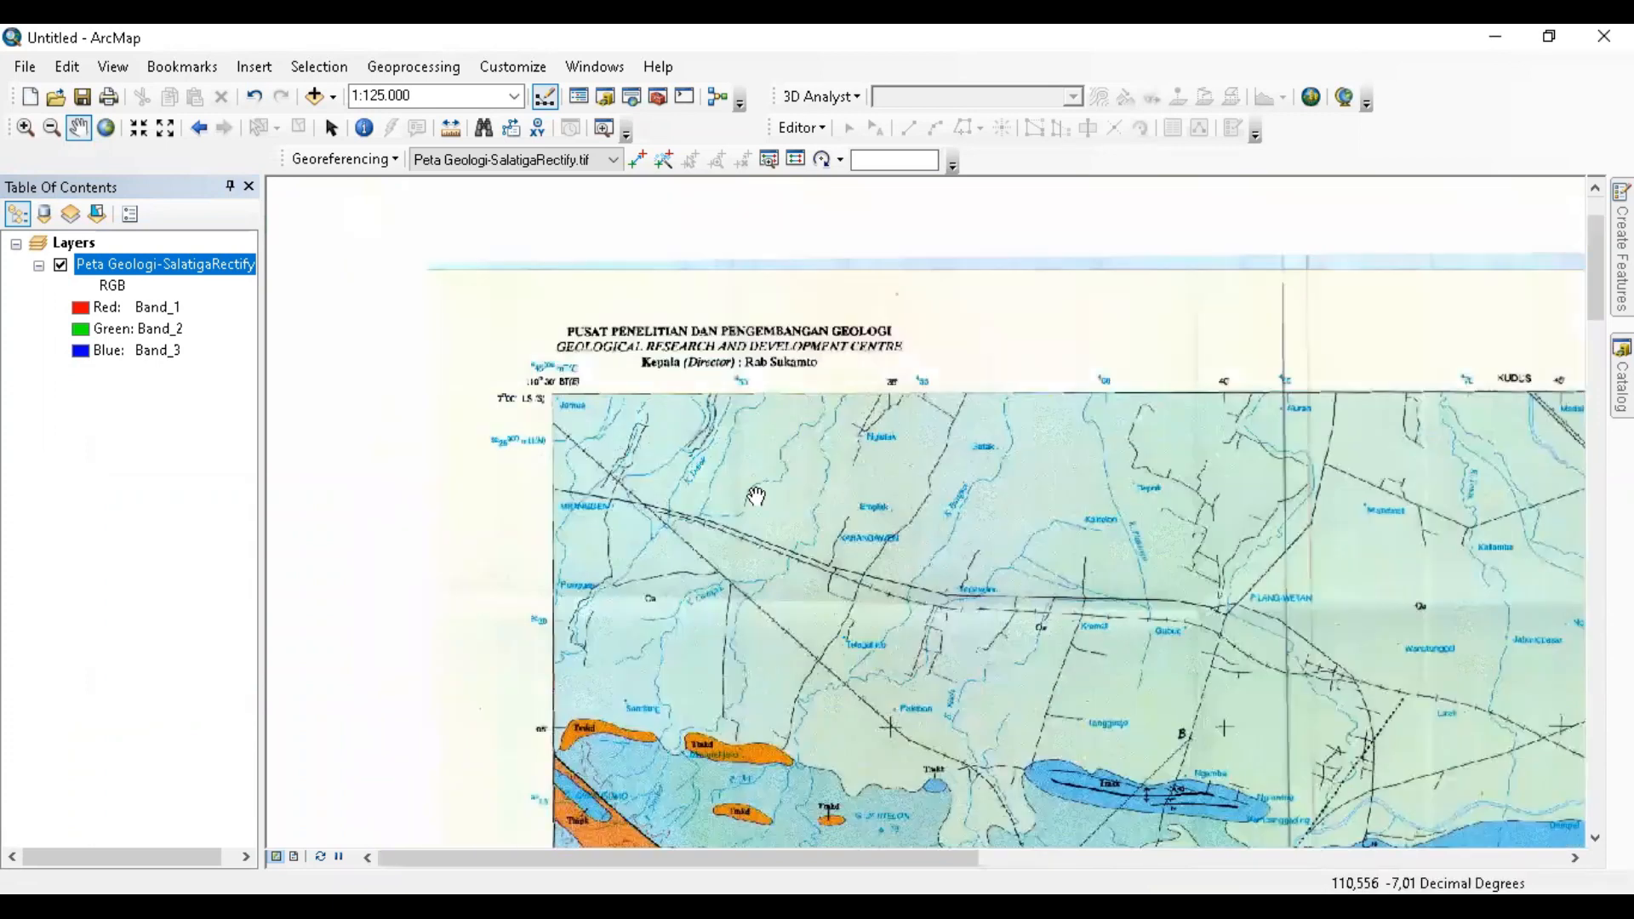
left_click_drag(1098, 624, 981, 530)
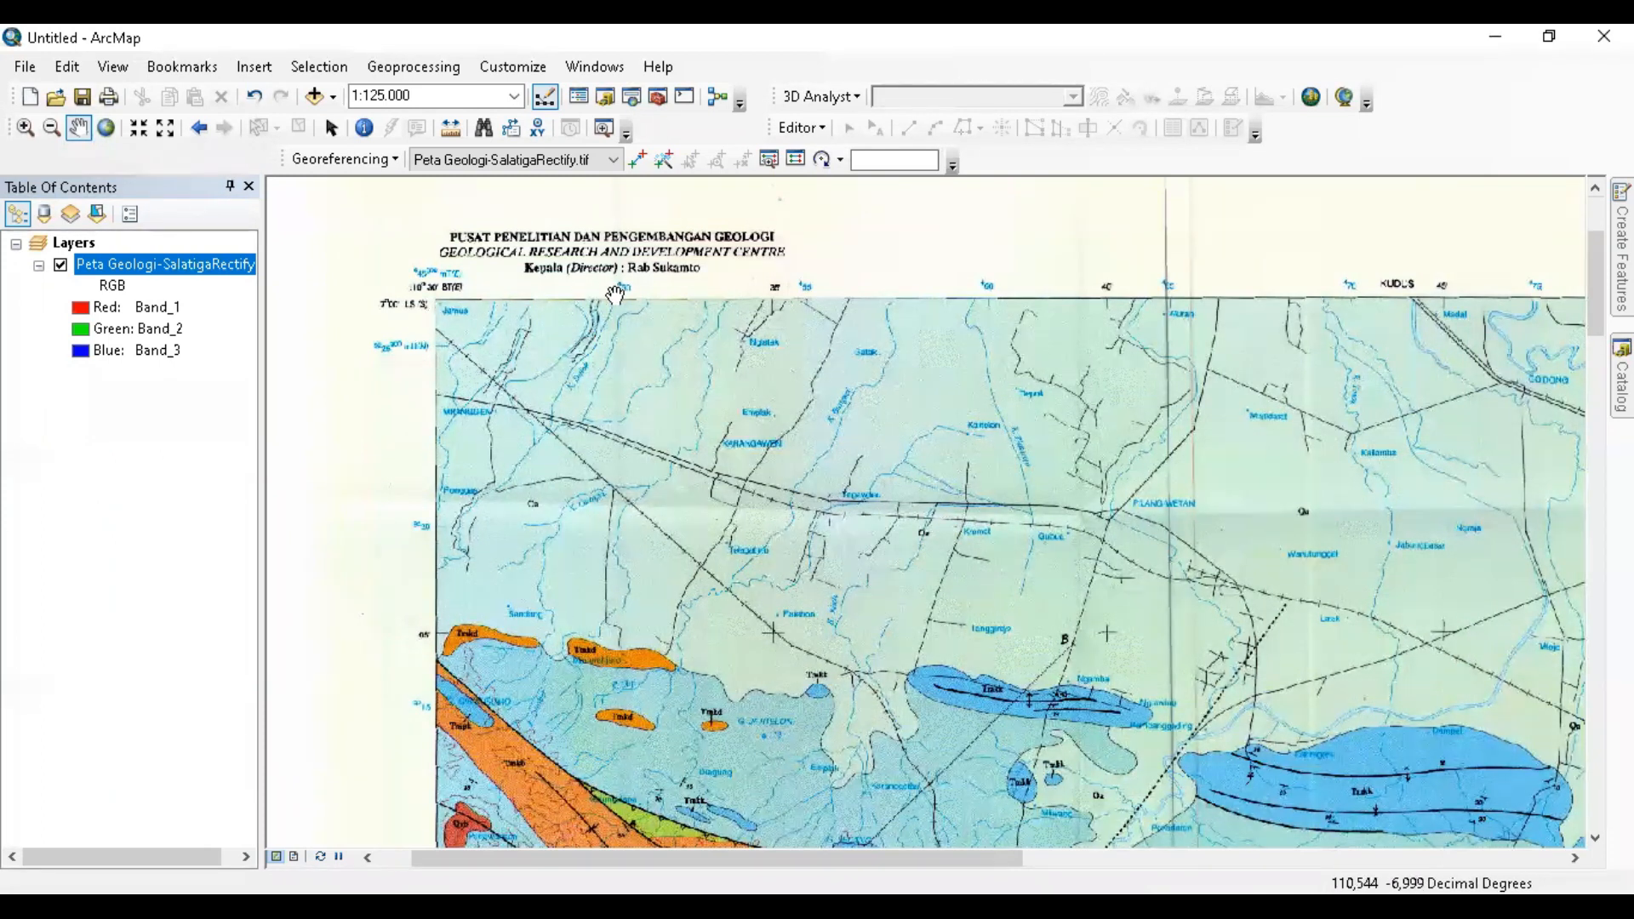
left_click_drag(688, 502, 970, 547)
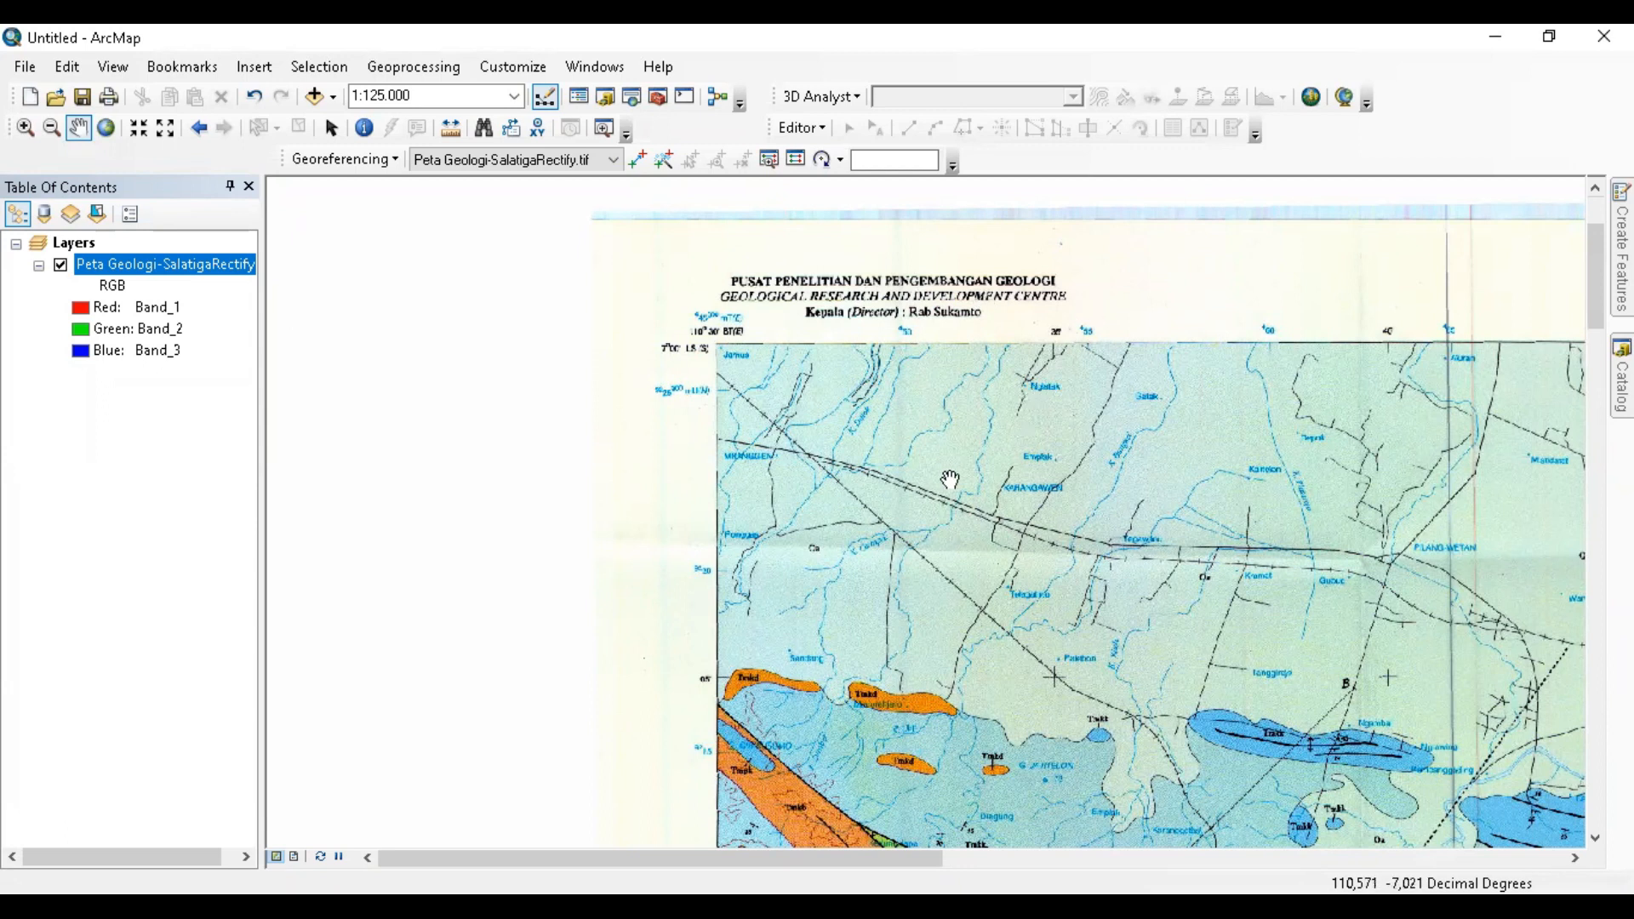
left_click_drag(888, 479, 790, 455)
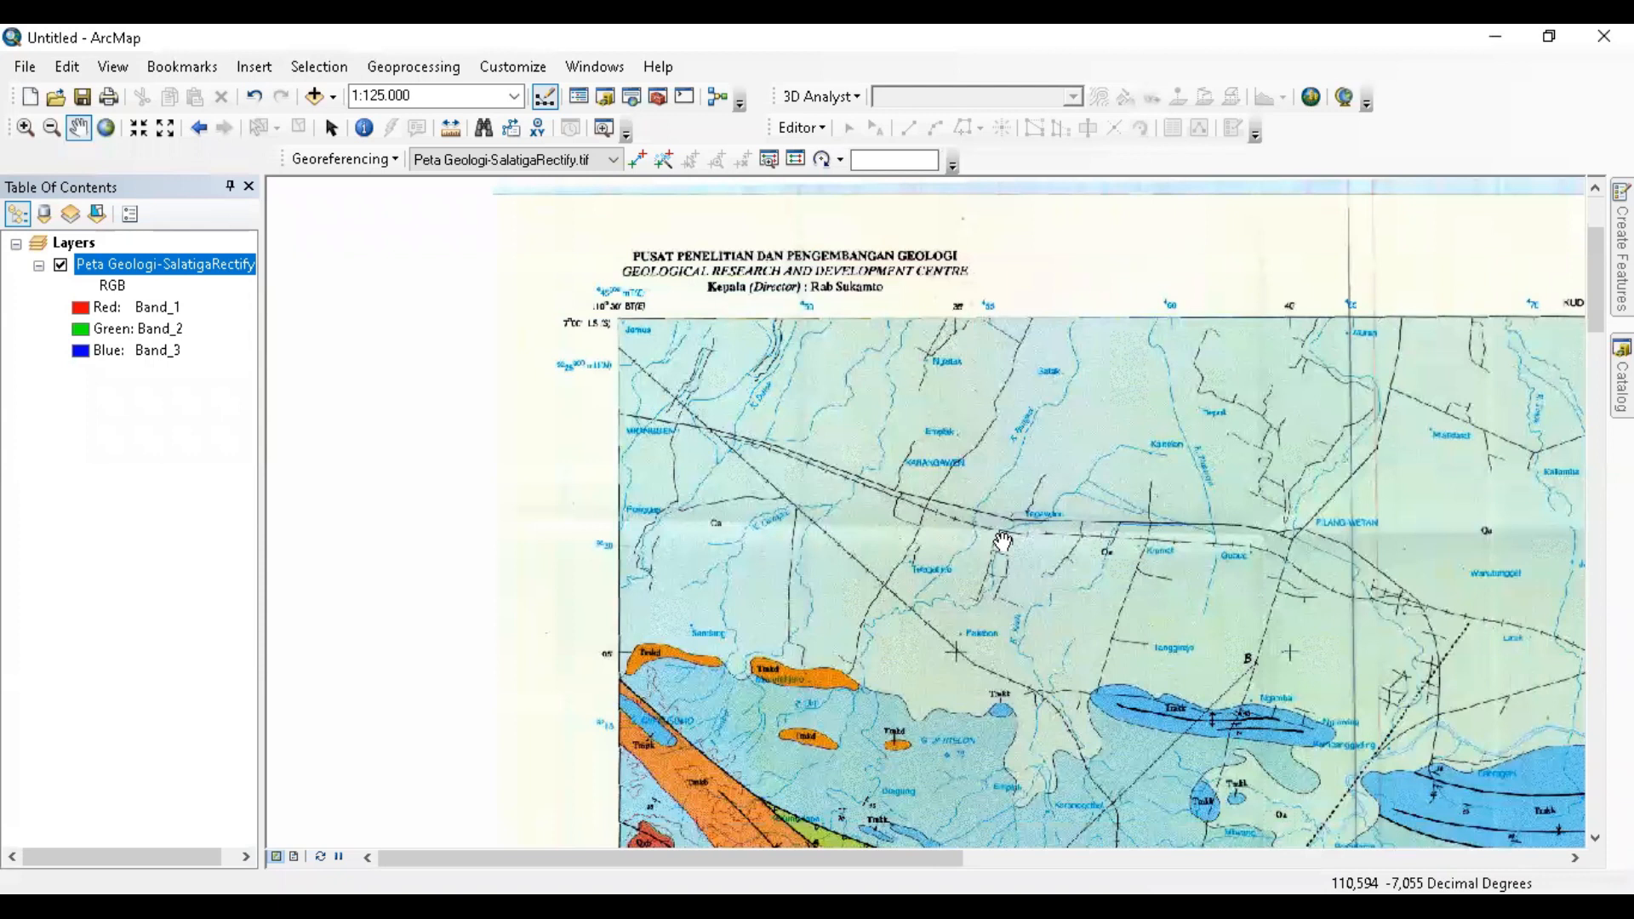
- Review the whole map frame and examine the printed degree and metre coordinate labels at its upper-left corner
scroll(1080, 545, "up", 1)
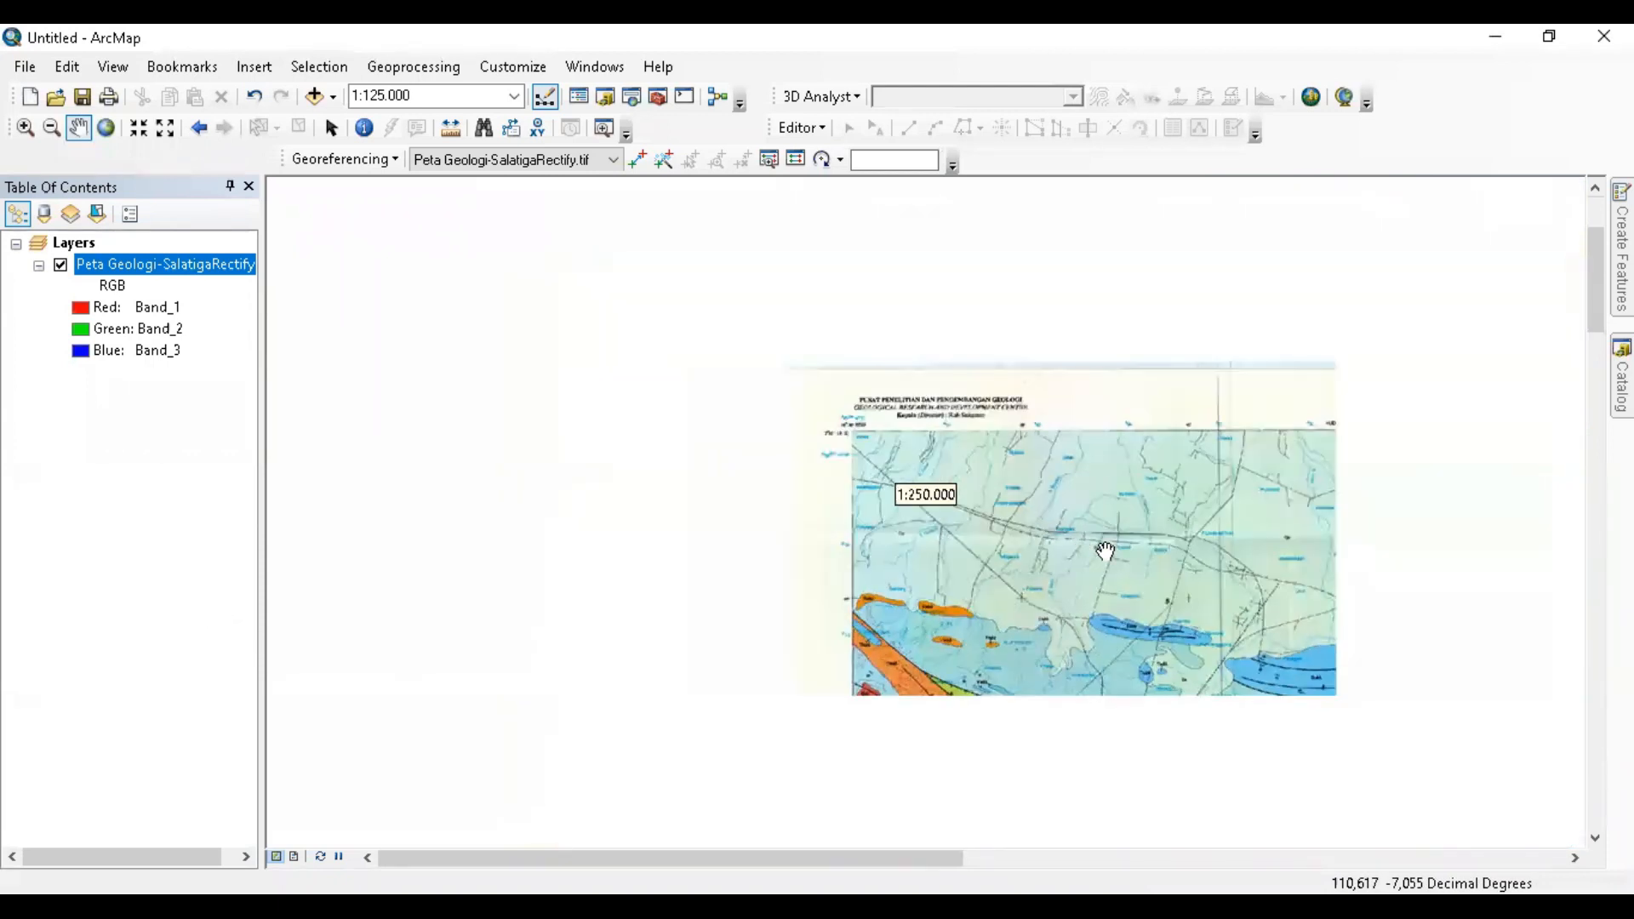
scroll(1081, 546, "up", 4)
scroll(979, 483, "up", 2)
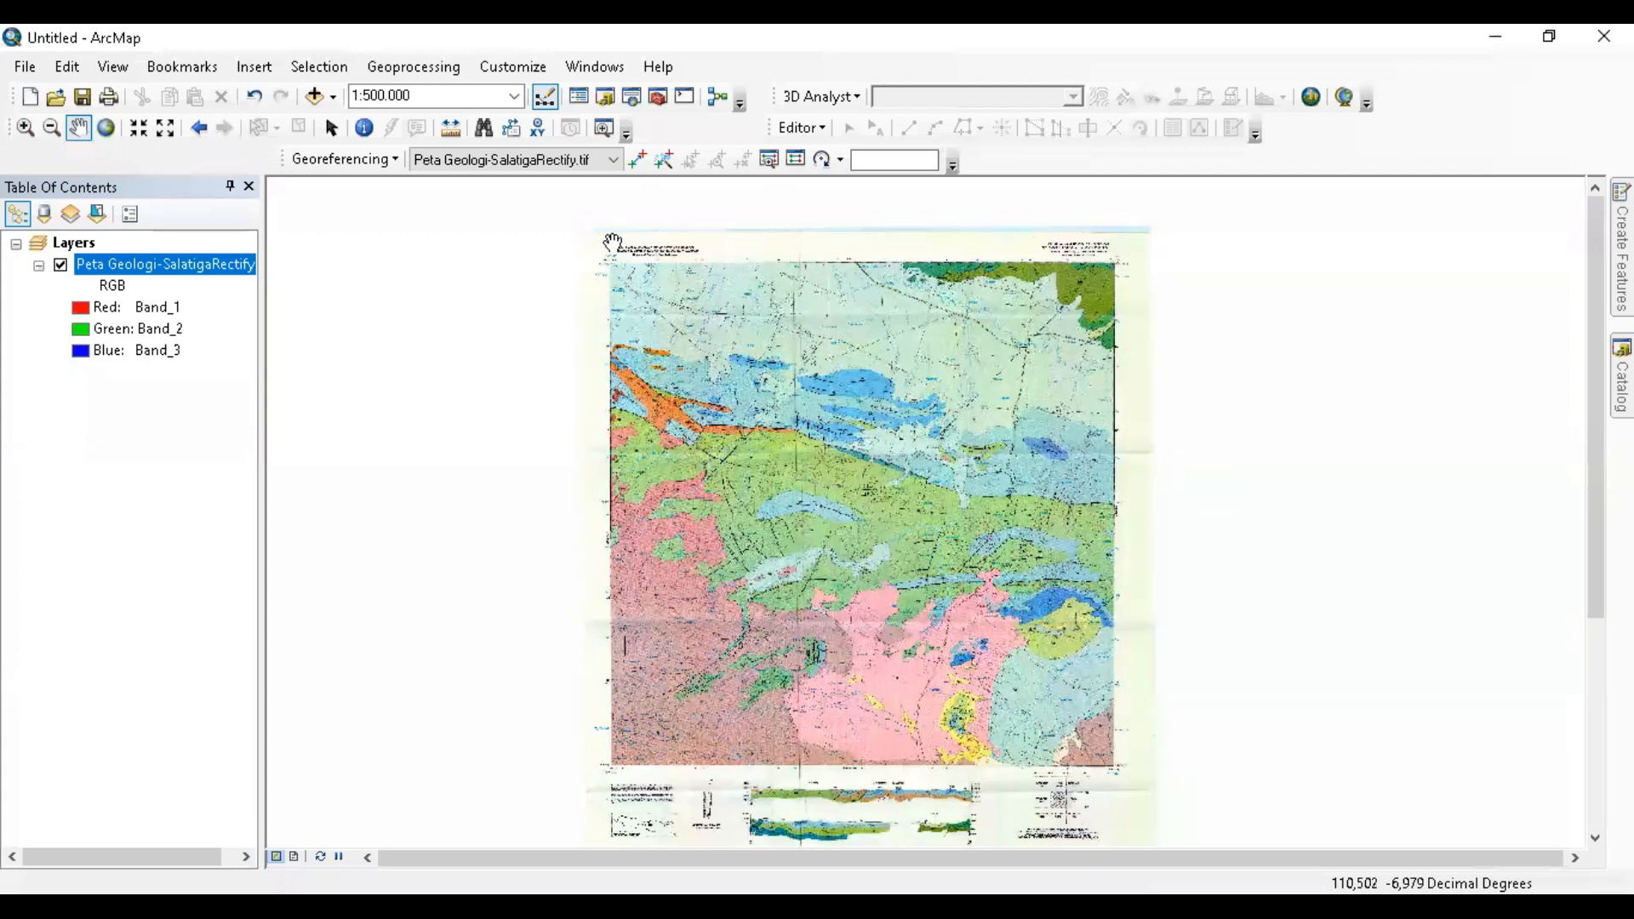
scroll(613, 242, "down", 2)
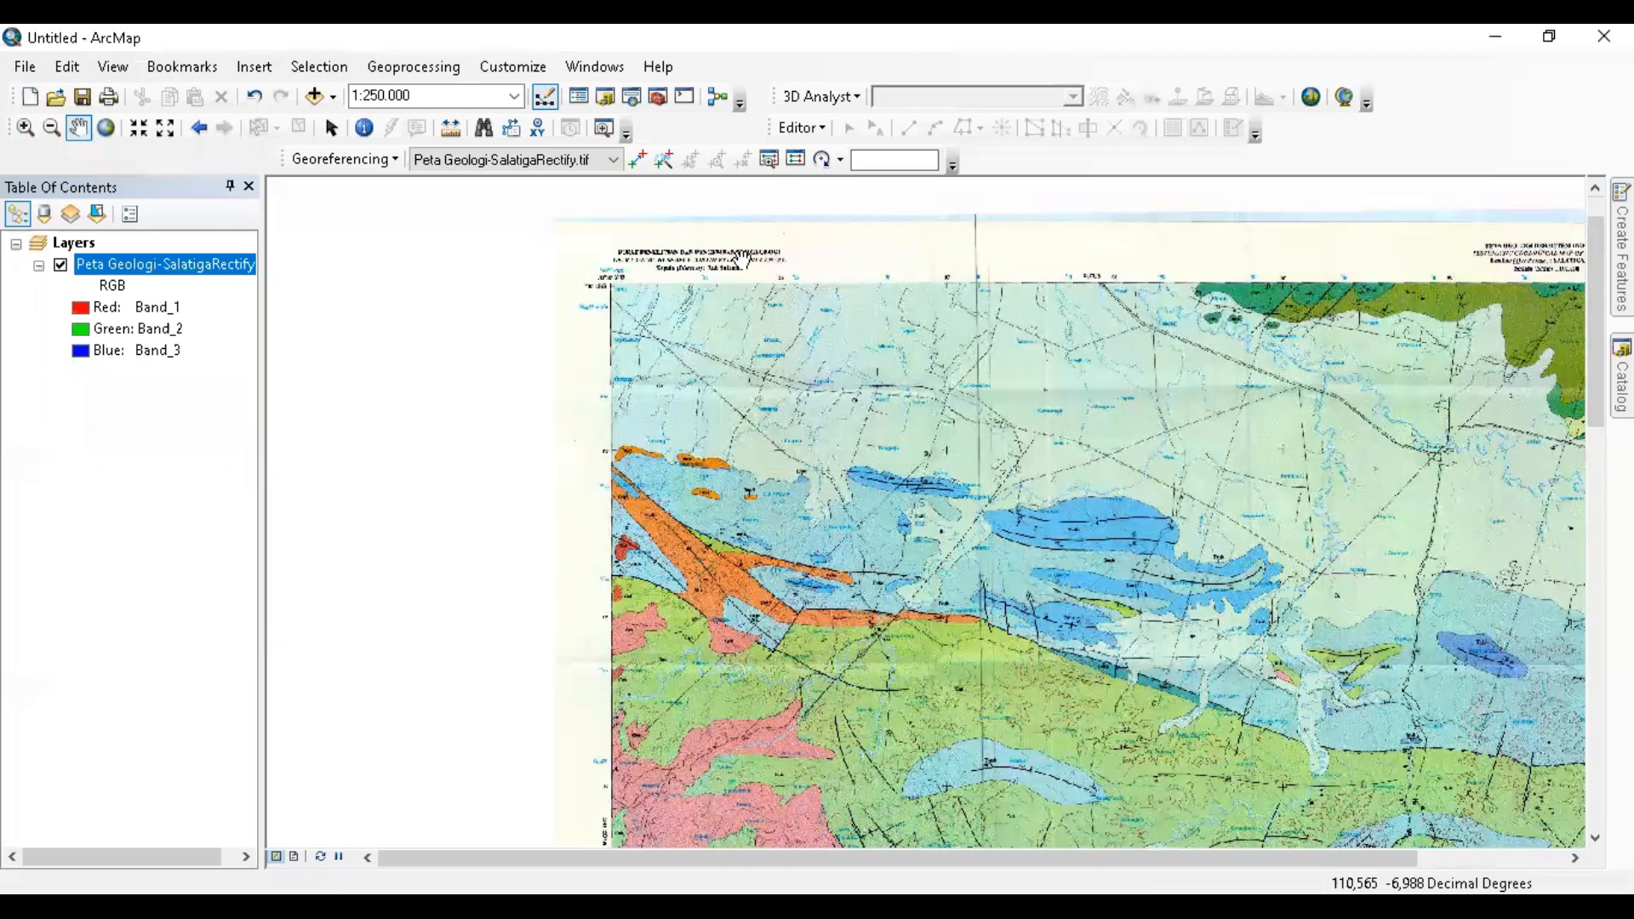
scroll(607, 281, "down", 3)
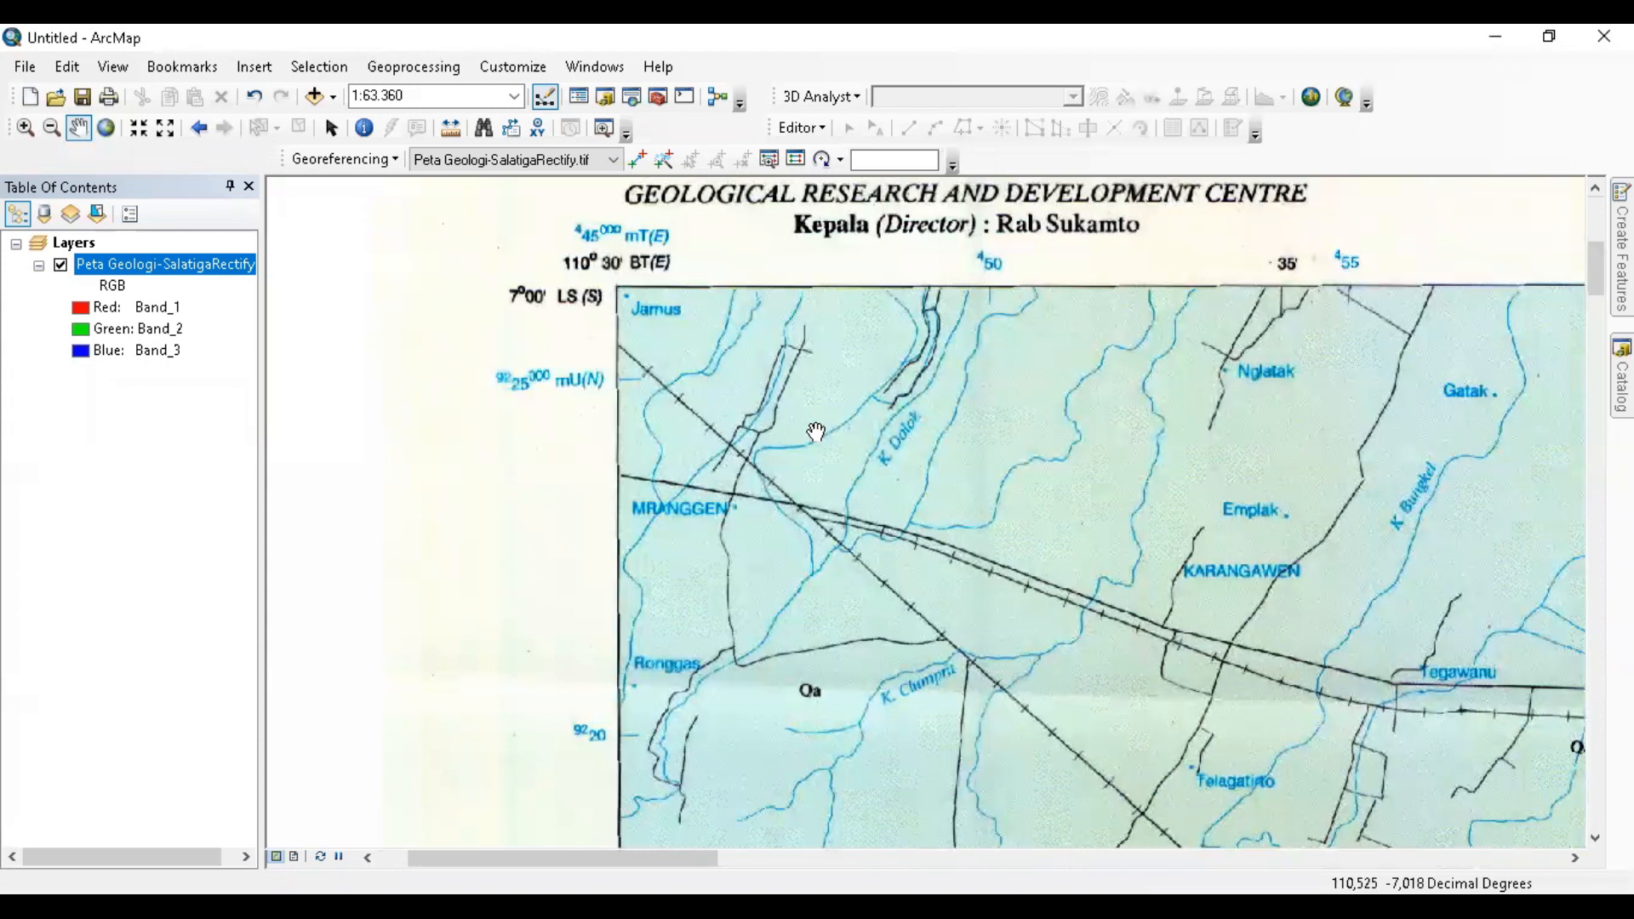
- Zoom the map back to the full extent of the Peta Geologi-SalatigaRectify.tif layer
scroll(783, 425, "up", 2)
right_click(228, 277)
left_click(324, 395)
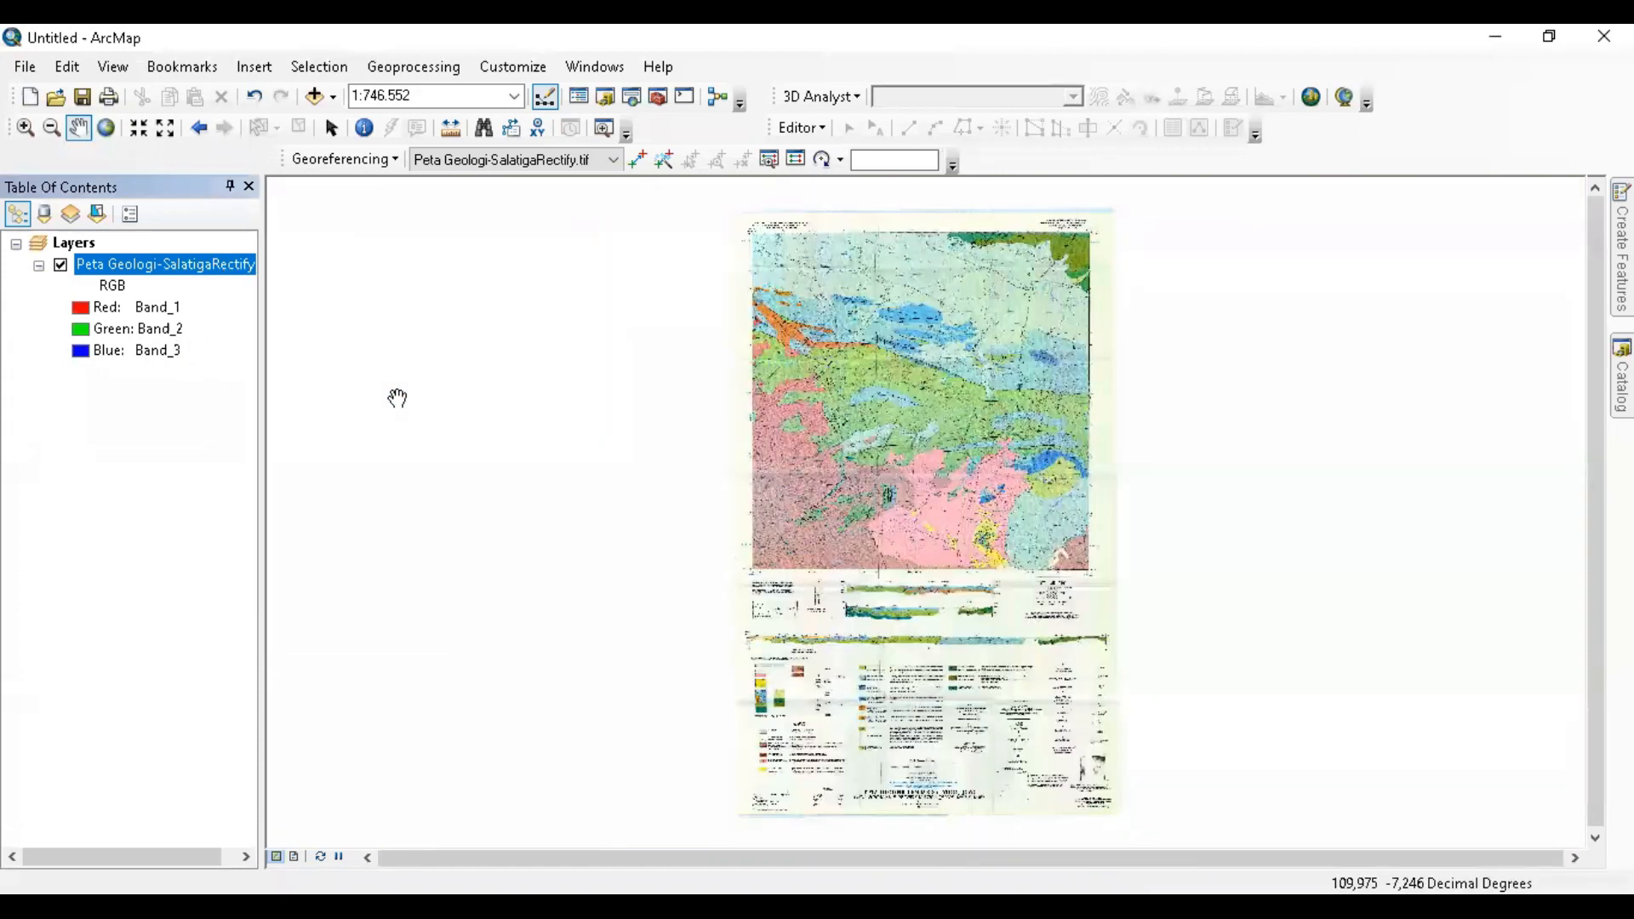